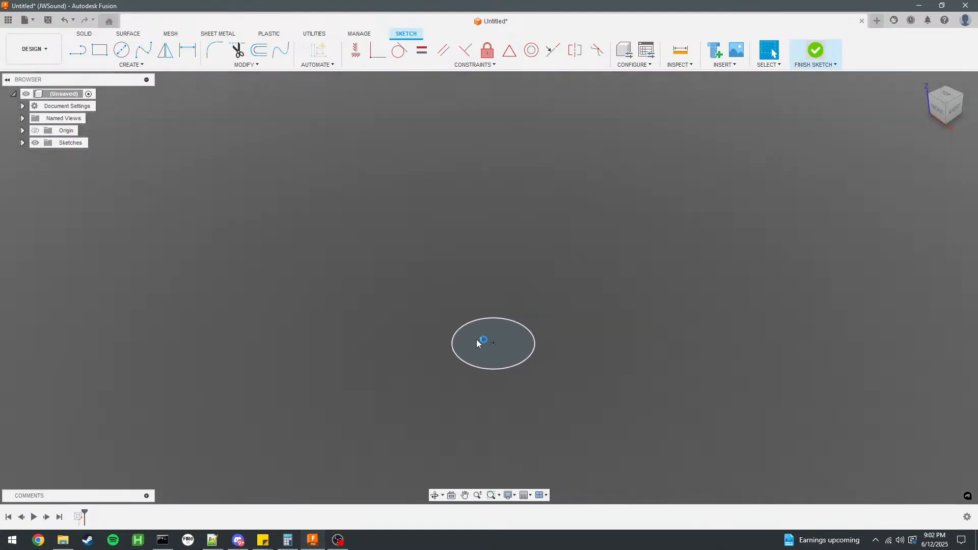
# Start an offset construction plane based on the horizontal XY plane.
pyautogui.click(40, 541)
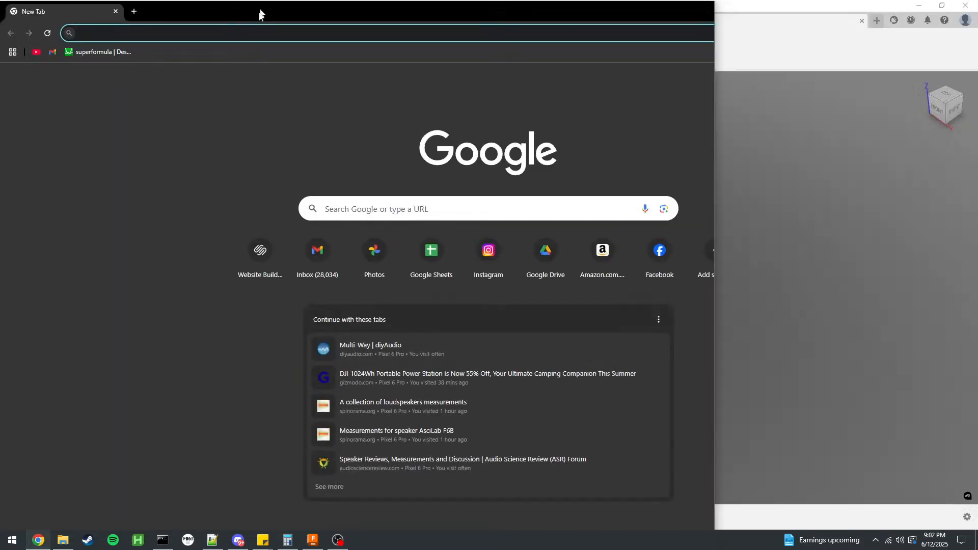
pyautogui.moveTo(260, 15); pyautogui.dragTo(0, 101)
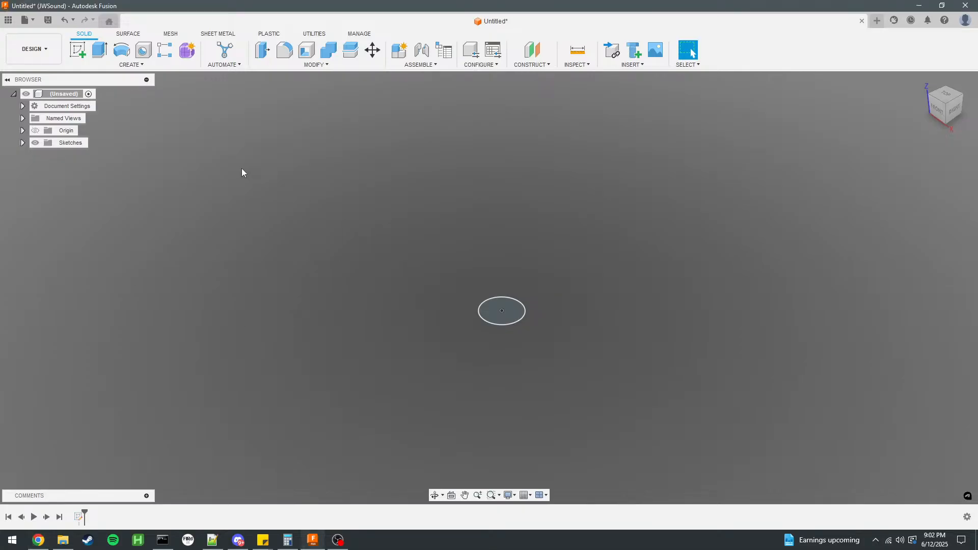
pyautogui.scroll(-2, 242, 171)
pyautogui.click(532, 50)
pyautogui.click(471, 270)
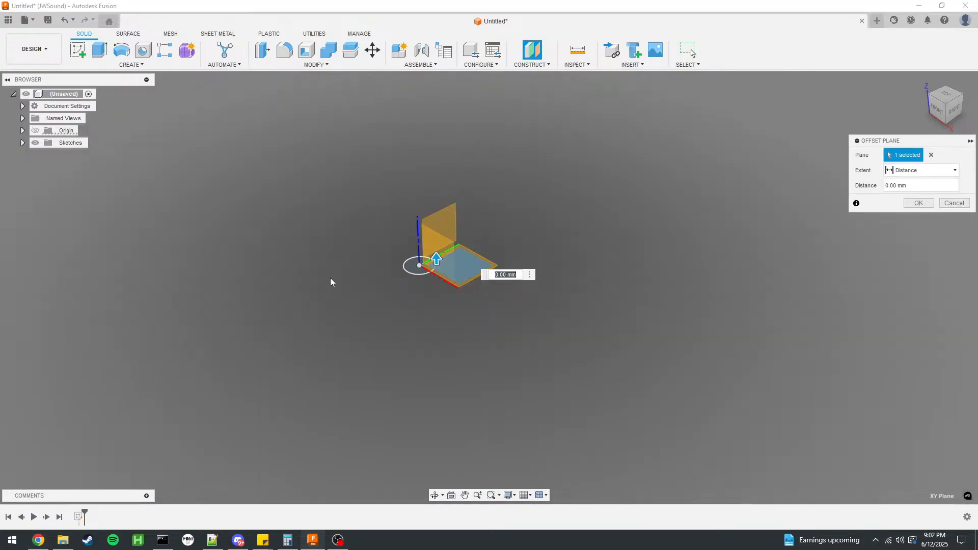
# Switch to the Synergy Calc spreadsheet in Chrome and examine the horn's input values, overall size and HornResp simulation values.
pyautogui.moveTo(0, 163); pyautogui.dragTo(673, 240)
pyautogui.doubleClick(673, 240)
pyautogui.click(578, 232)
pyautogui.scroll(-3, 570, 229)
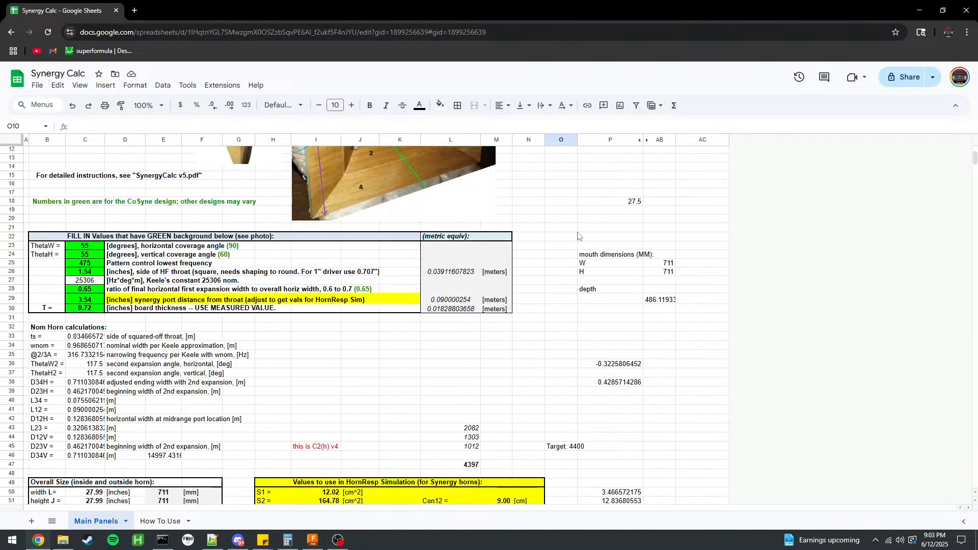
pyautogui.click(510, 333)
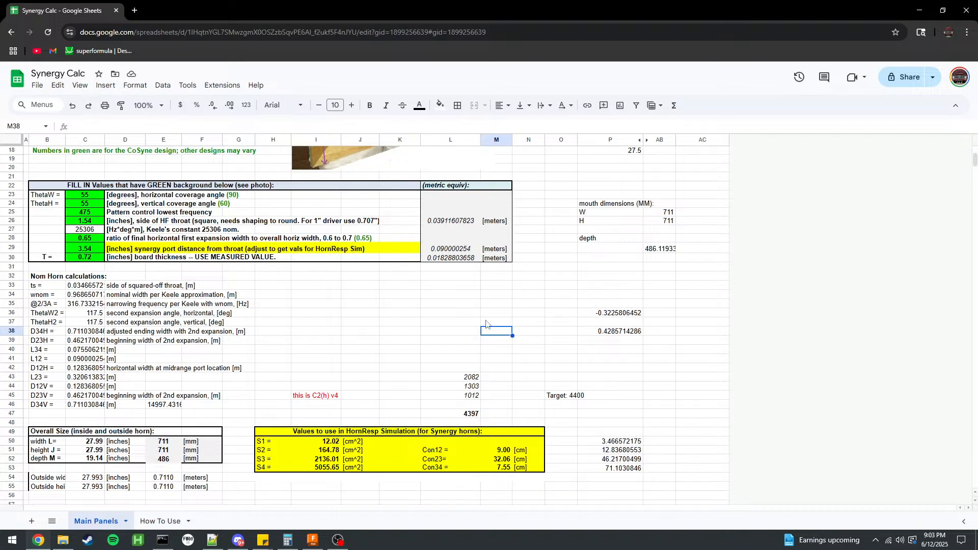
pyautogui.scroll(-1, 474, 324)
pyautogui.scroll(3, 276, 261)
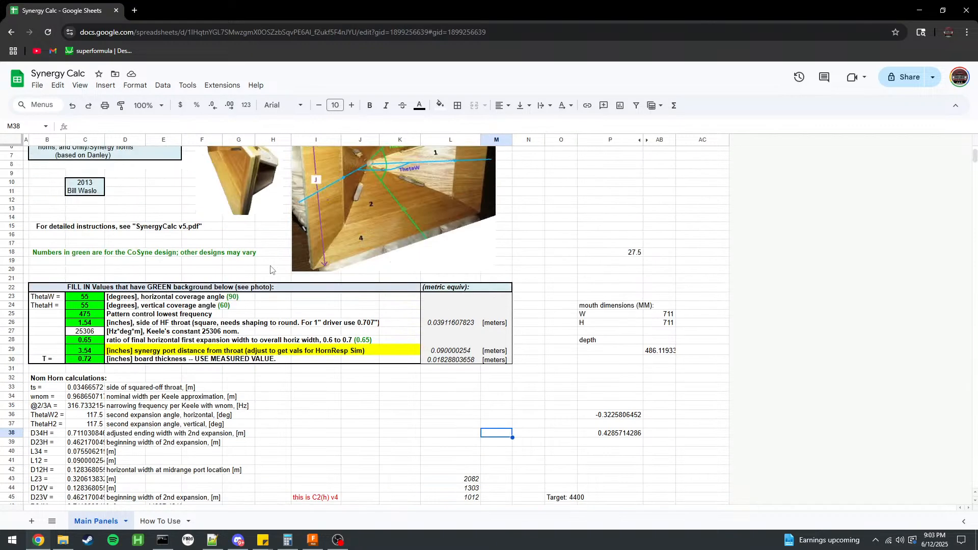
pyautogui.click(98, 322)
pyautogui.click(89, 300)
pyautogui.press('Down')
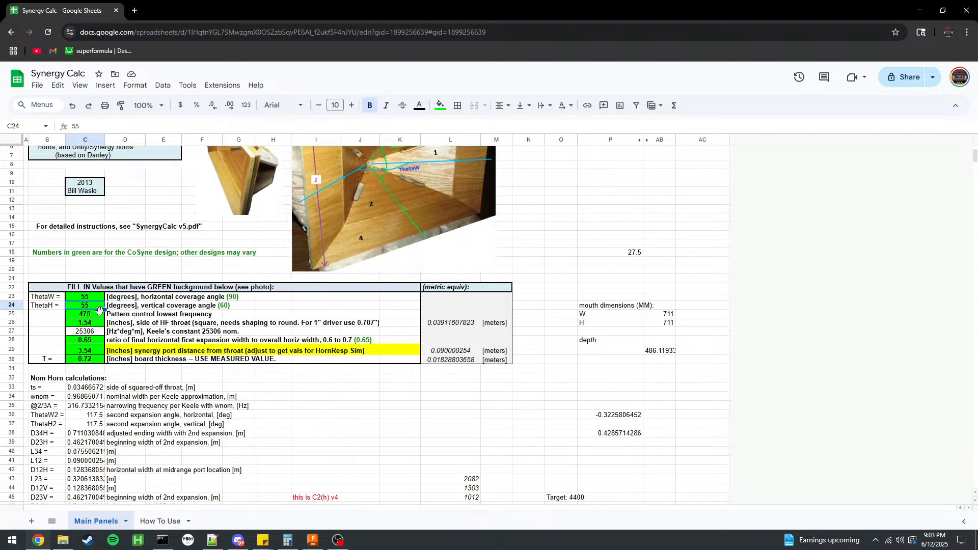
pyautogui.click(92, 341)
pyautogui.click(93, 350)
pyautogui.scroll(-2, 193, 318)
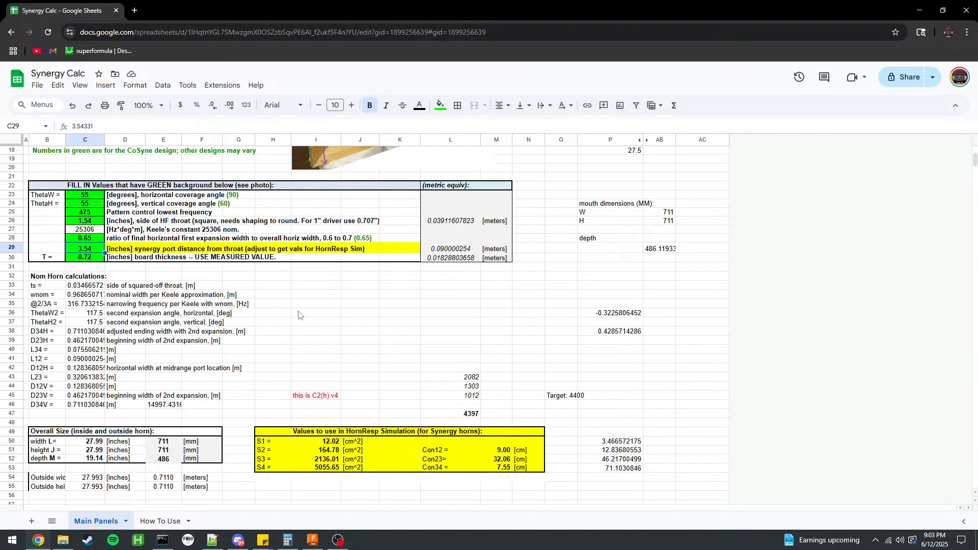
pyautogui.scroll(-1, 298, 315)
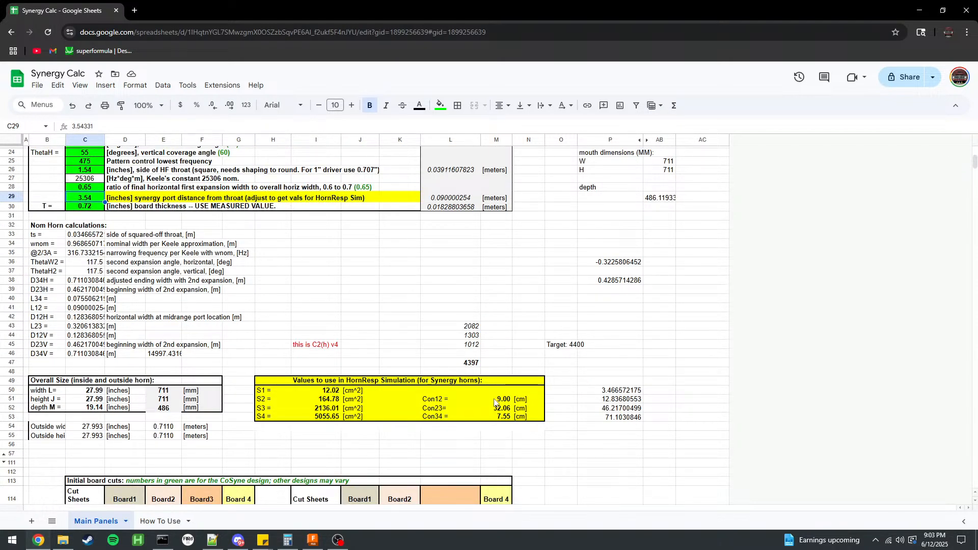
# Move the spreadsheet aside, return to Fusion and offset the new plane from XY by the Con12 length of 9.00 cm.
pyautogui.moveTo(492, 7); pyautogui.dragTo(119, 64)
pyautogui.moveTo(231, 63); pyautogui.dragTo(134, 40)
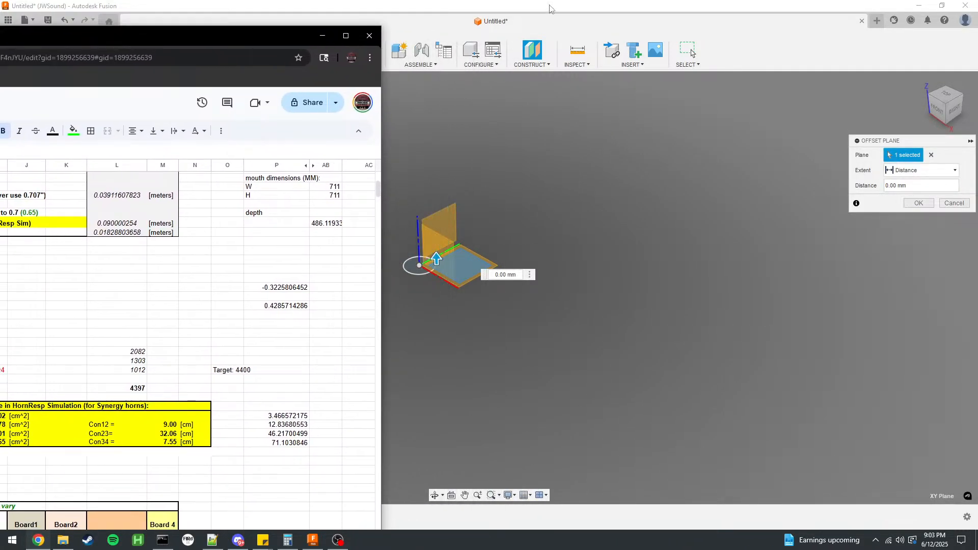
pyautogui.click(560, 20)
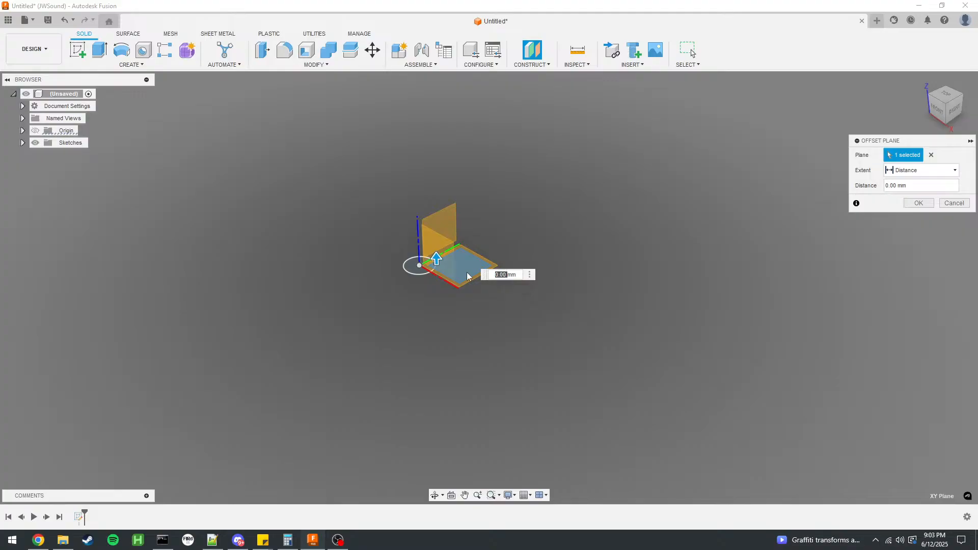
pyautogui.press('Return')
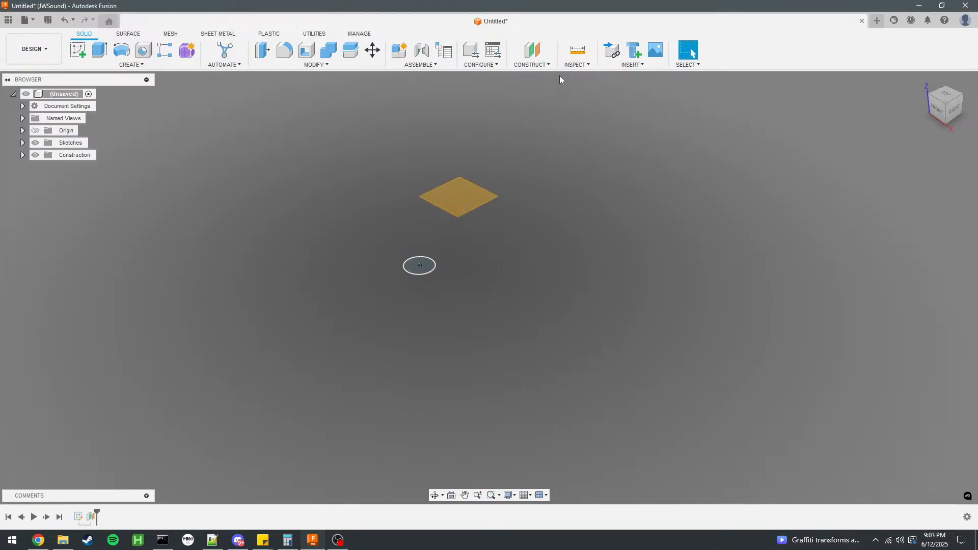
# Add a second construction plane offset 3206 mm above the first offset plane.
pyautogui.click(533, 49)
pyautogui.click(463, 188)
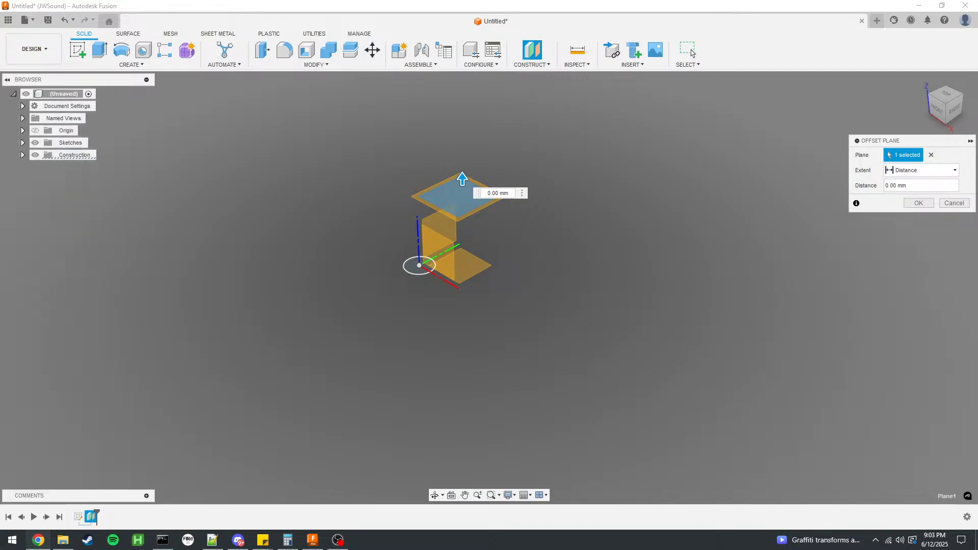
pyautogui.click(507, 194)
pyautogui.moveTo(494, 194); pyautogui.dragTo(439, 192)
pyautogui.write('3206')
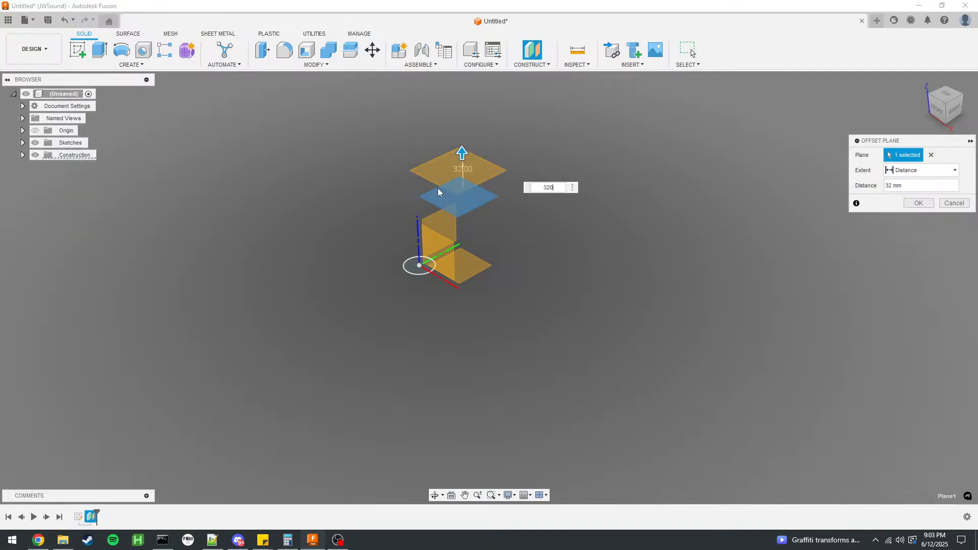
pyautogui.press('Return')
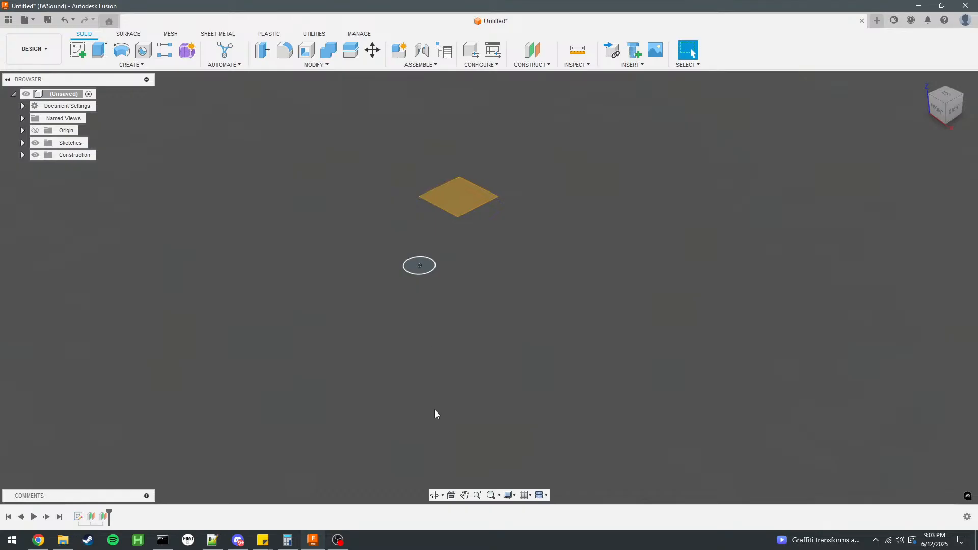
# Edit the second offset plane so its distance matches the Con23 length of 32.06 cm.
pyautogui.scroll(-5, 438, 419)
pyautogui.doubleClick(104, 516)
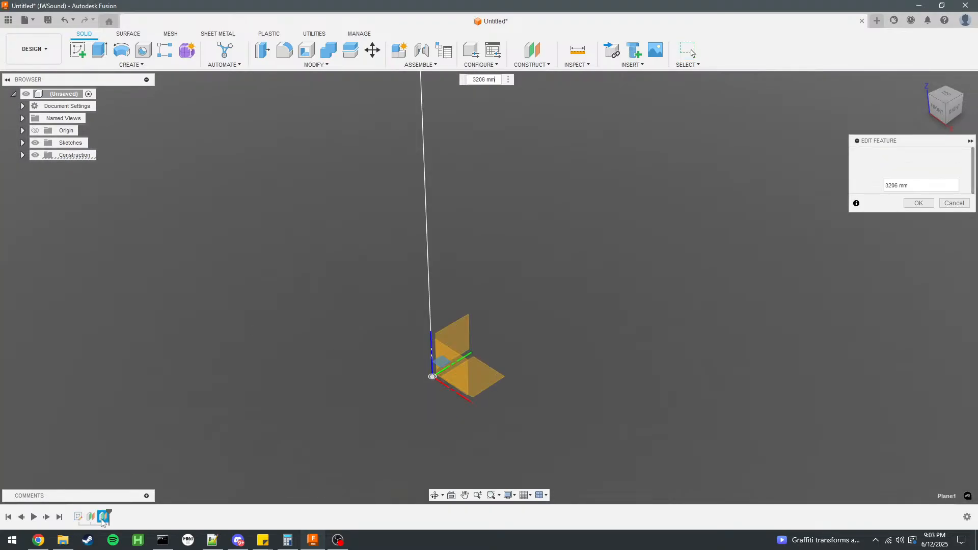
pyautogui.click(911, 205)
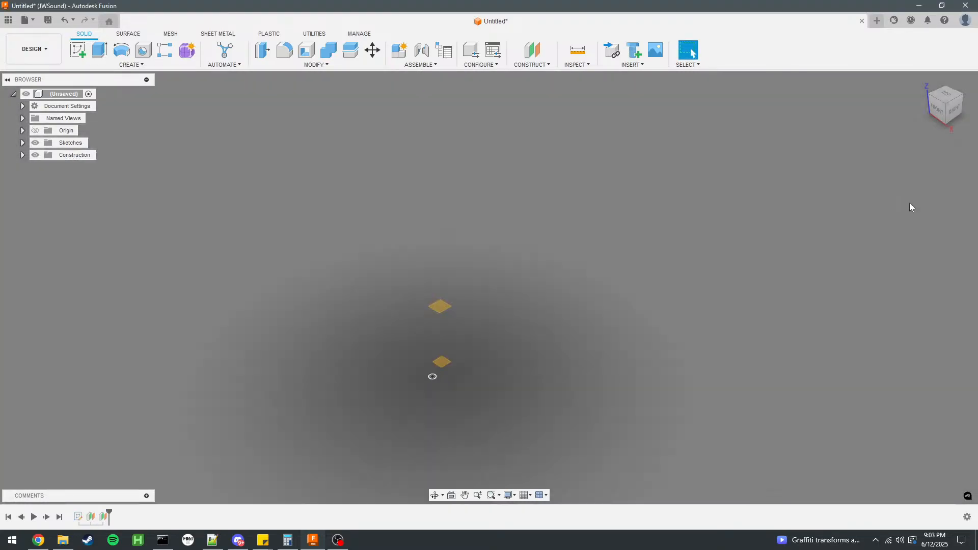
# Add a third construction plane offset 75.5 mm above the second offset plane.
pyautogui.click(532, 50)
pyautogui.click(439, 305)
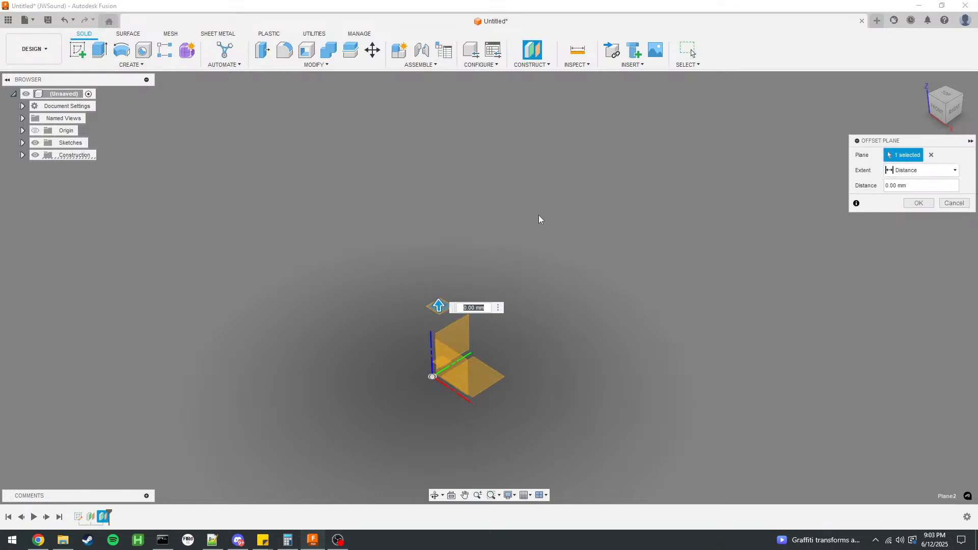
pyautogui.write('75.5')
pyautogui.press('Return')
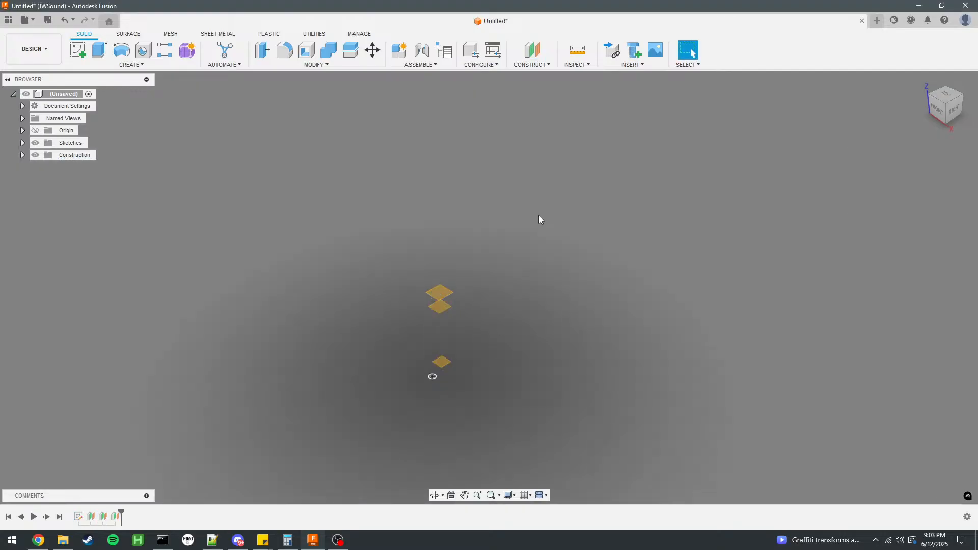
# Create a sketch on the lowest offset plane and begin a center rectangle at the origin.
pyautogui.moveTo(539, 218)
pyautogui.keyDown('shift'); pyautogui.mouseDown(button='middle')
pyautogui.moveTo(429, 350)
pyautogui.moveTo(428, 369)
pyautogui.moveTo(491, 329)
pyautogui.moveTo(453, 342)
pyautogui.mouseUp(button='middle'); pyautogui.keyUp('shift')
pyautogui.click(79, 51)
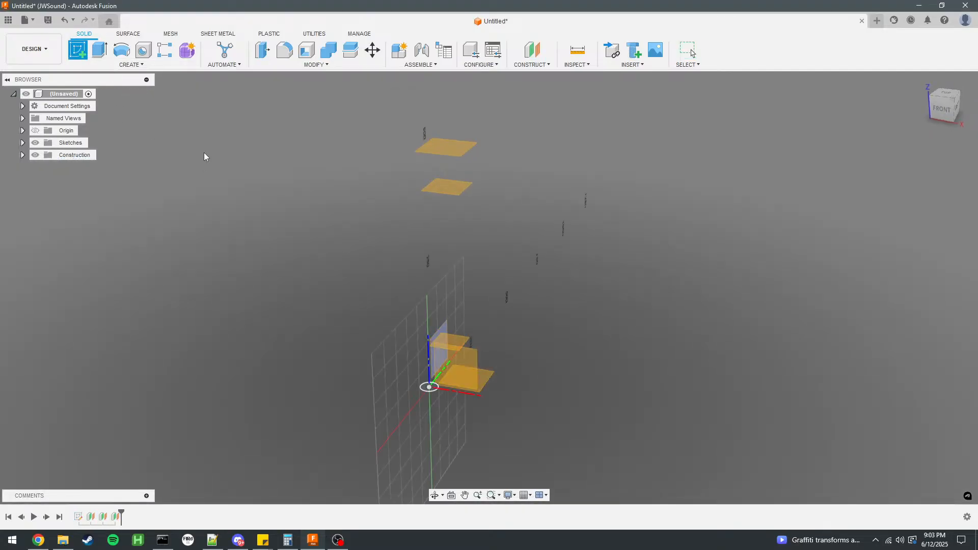
pyautogui.click(461, 338)
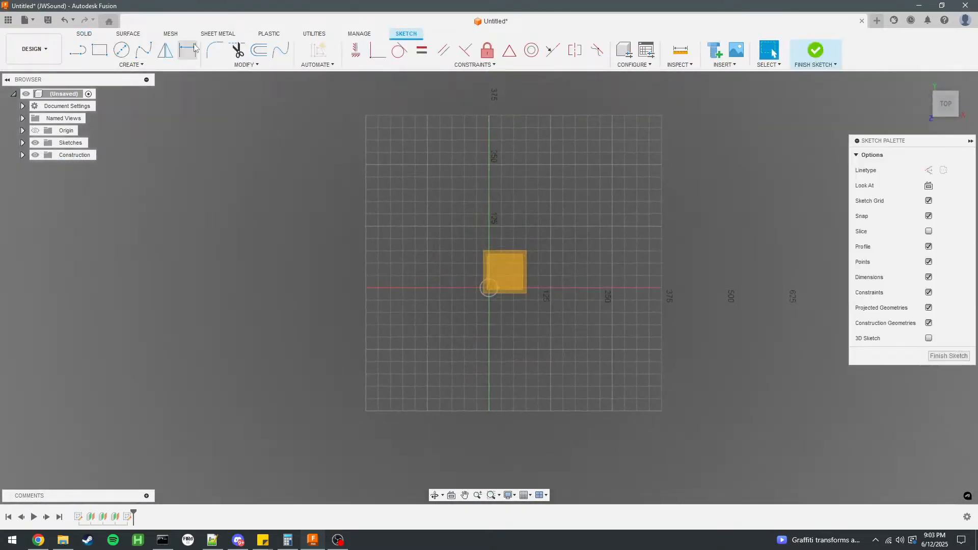
pyautogui.click(99, 49)
pyautogui.click(489, 288)
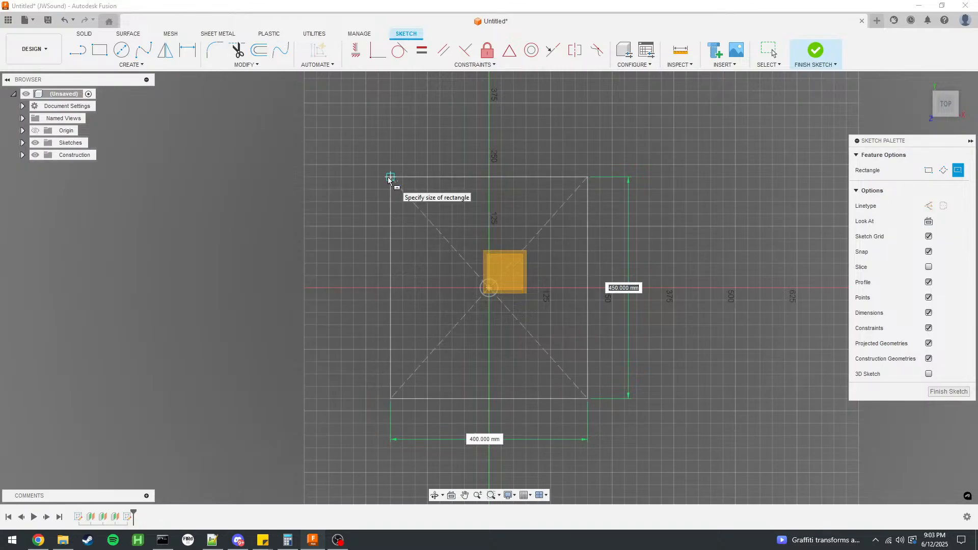
# Set both sides of the center rectangle to sqrt(16478) mm and finish the sketch.
pyautogui.write('16476')
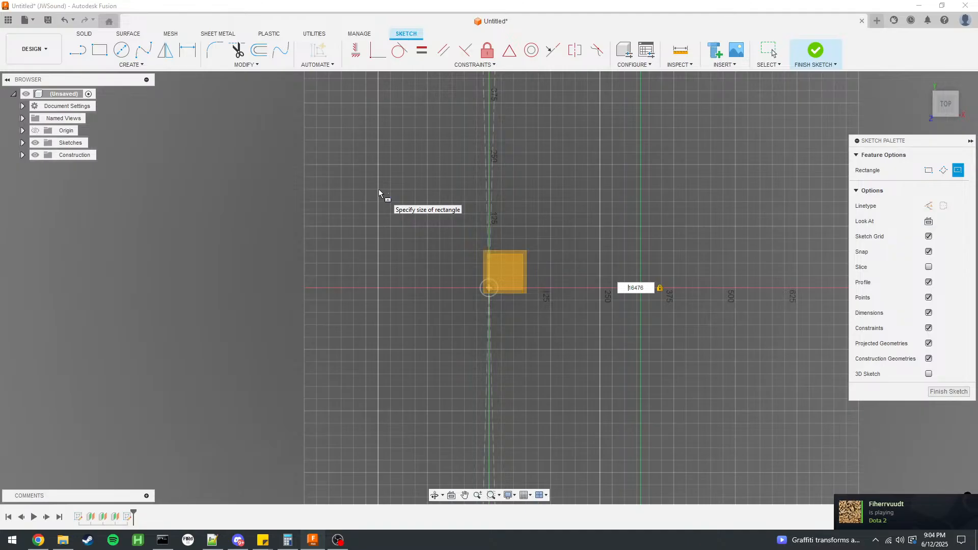
pyautogui.write('d')
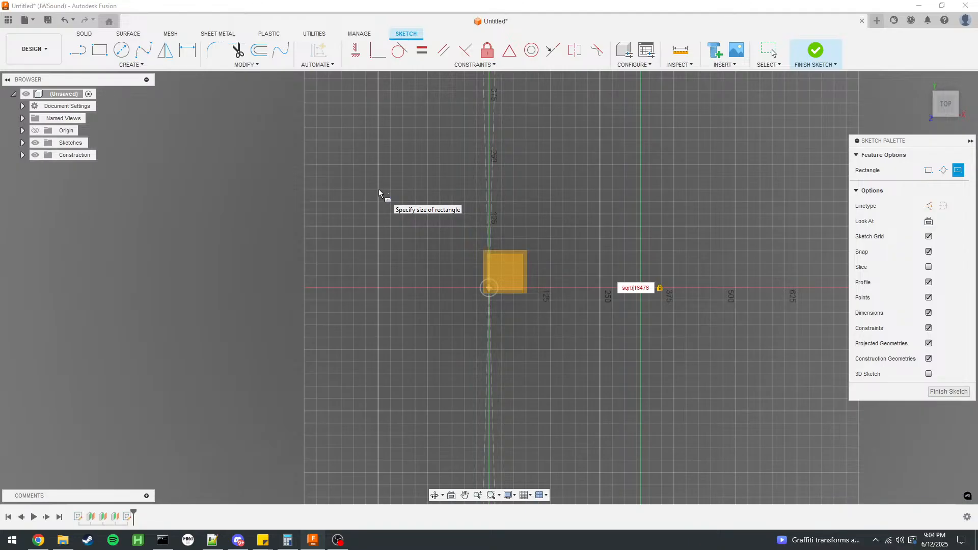
pyautogui.write(') ) * 1 mm')
pyautogui.press('Tab')
pyautogui.hotkey('ctrl', 'c')
pyautogui.press('Tab')
pyautogui.hotkey('ctrl', 'v')
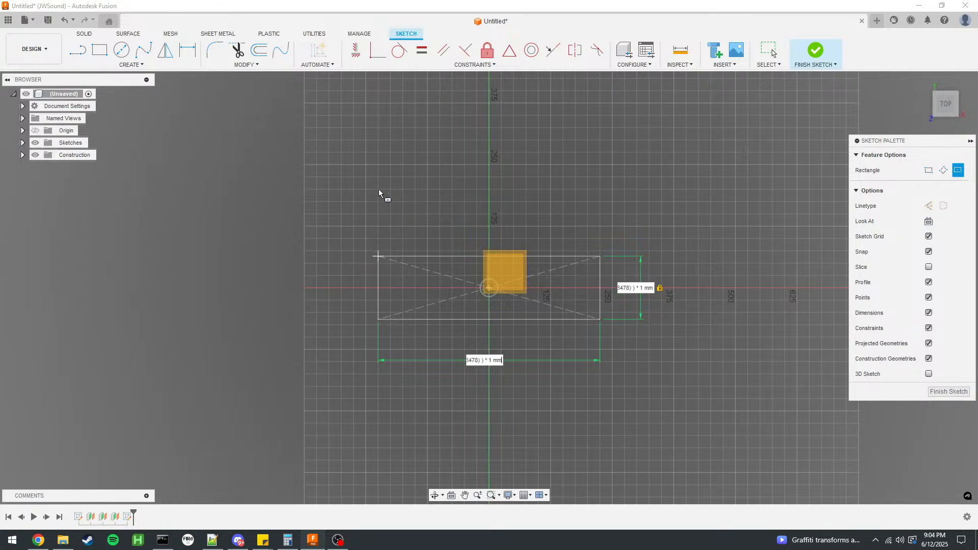
pyautogui.press('Return')
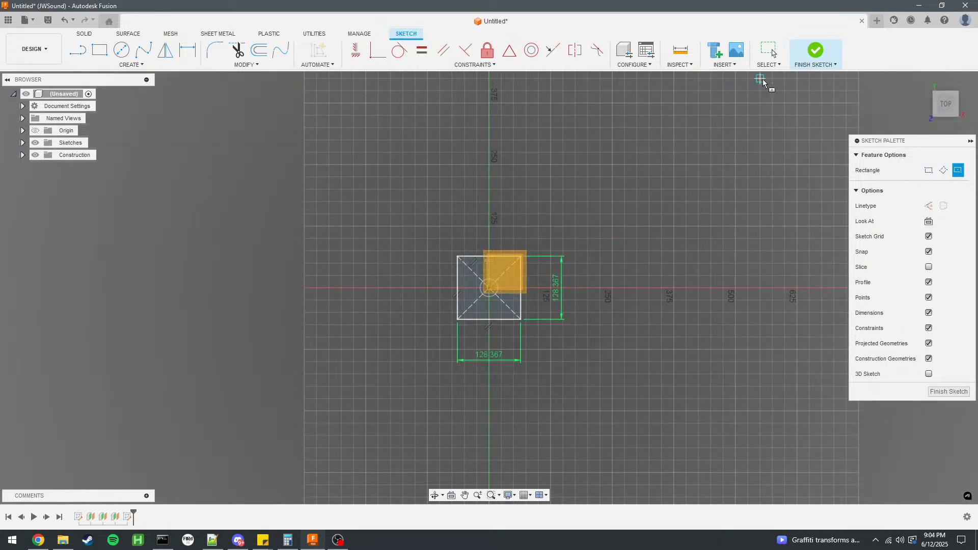
pyautogui.click(815, 51)
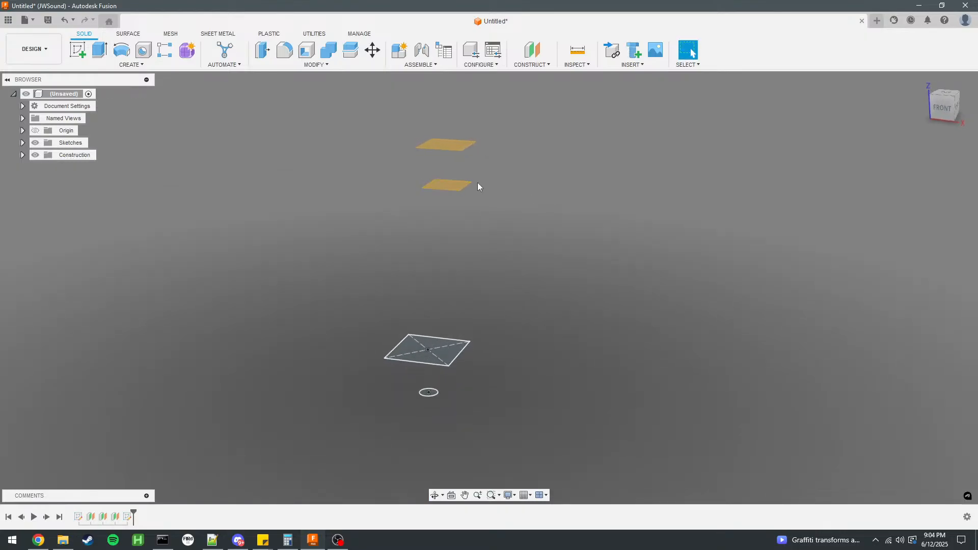
# Create a sketch on the middle offset plane and begin a center rectangle at the origin.
pyautogui.scroll(2, 446, 200)
pyautogui.click(447, 199)
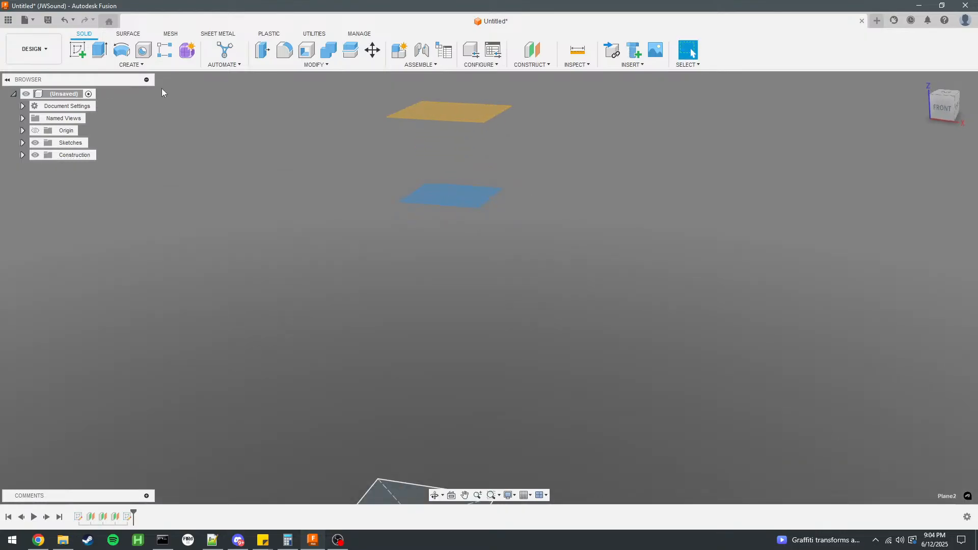
pyautogui.click(78, 50)
pyautogui.click(99, 50)
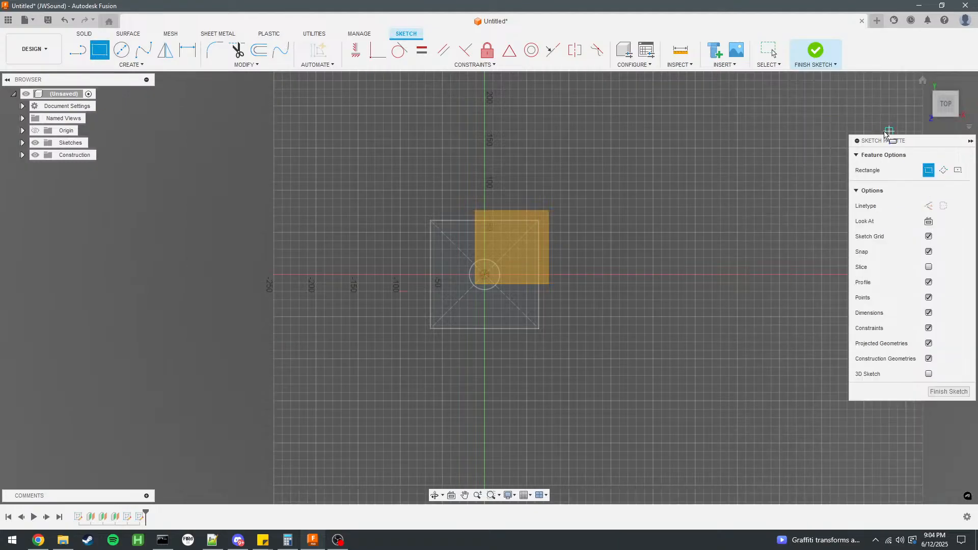
pyautogui.click(485, 275)
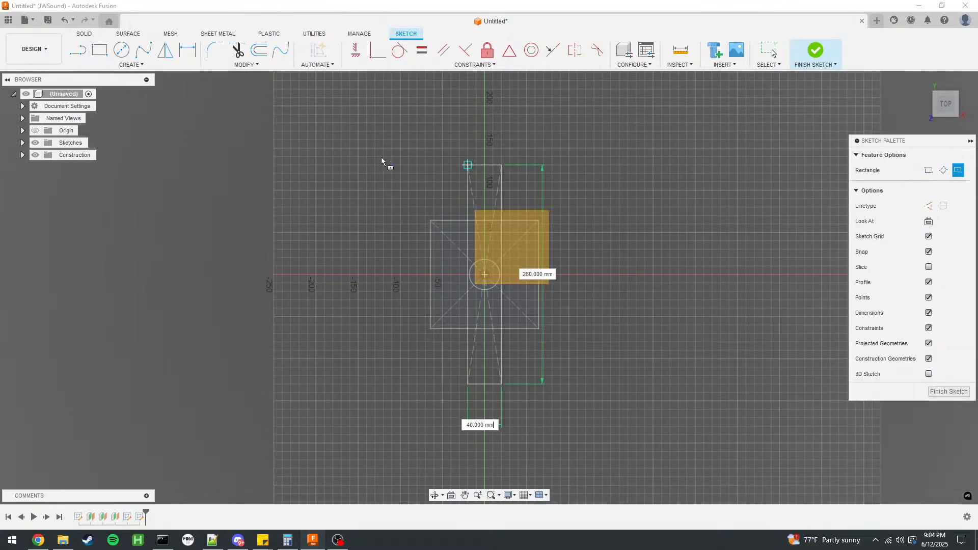
# Set both sides of the middle plane's center rectangle to sqrt(213601) mm.
pyautogui.write('sqrt(213601')
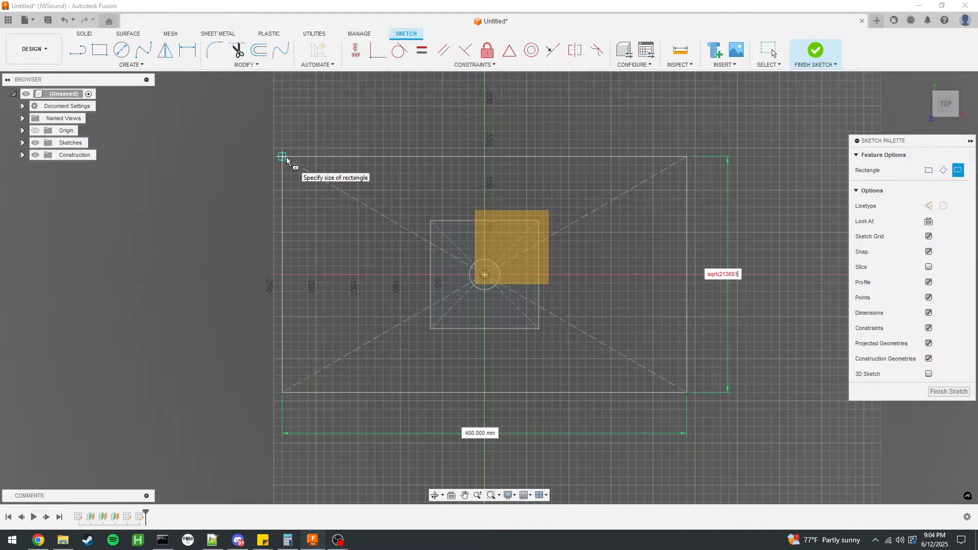
pyautogui.press('Tab')
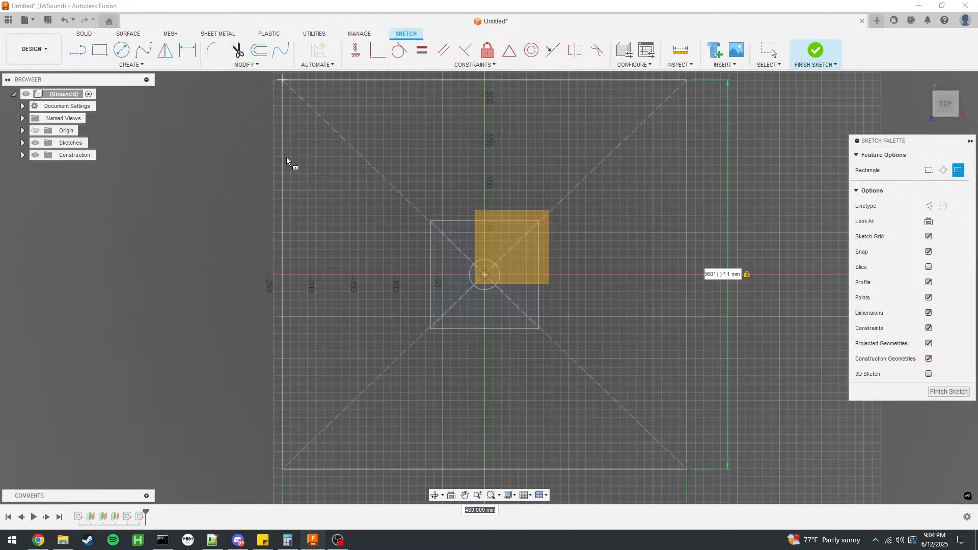
pyautogui.press('Tab')
pyautogui.press('Tab')
pyautogui.hotkey('ctrl', 'v')
pyautogui.press('Tab')
pyautogui.press('Return')
# Select the topmost offset plane and finish the middle plane's sketch.
pyautogui.keyDown('shift'); pyautogui.moveTo(286, 158); pyautogui.dragTo(186, 217, button='middle'); pyautogui.keyUp('shift')
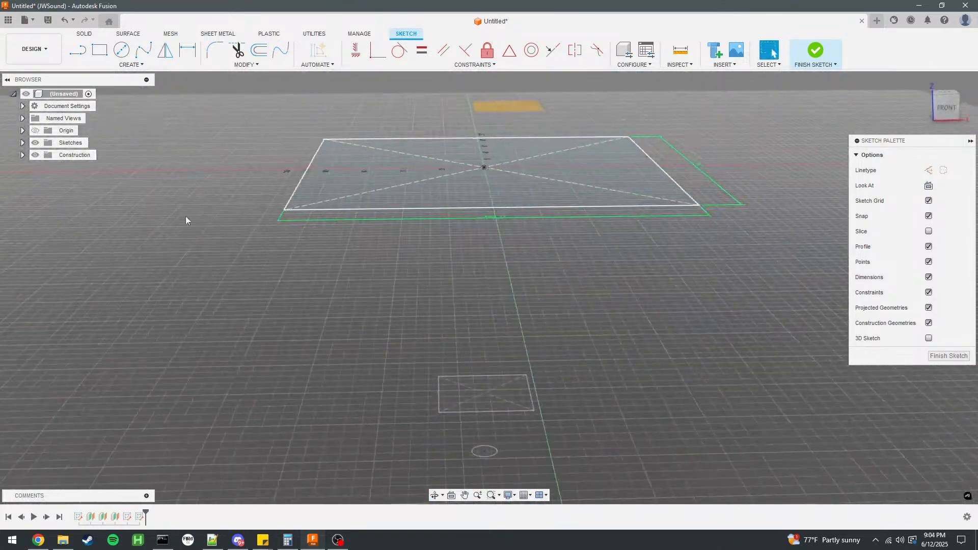
pyautogui.scroll(3, 490, 108)
pyautogui.click(486, 106)
pyautogui.scroll(-3, 346, 148)
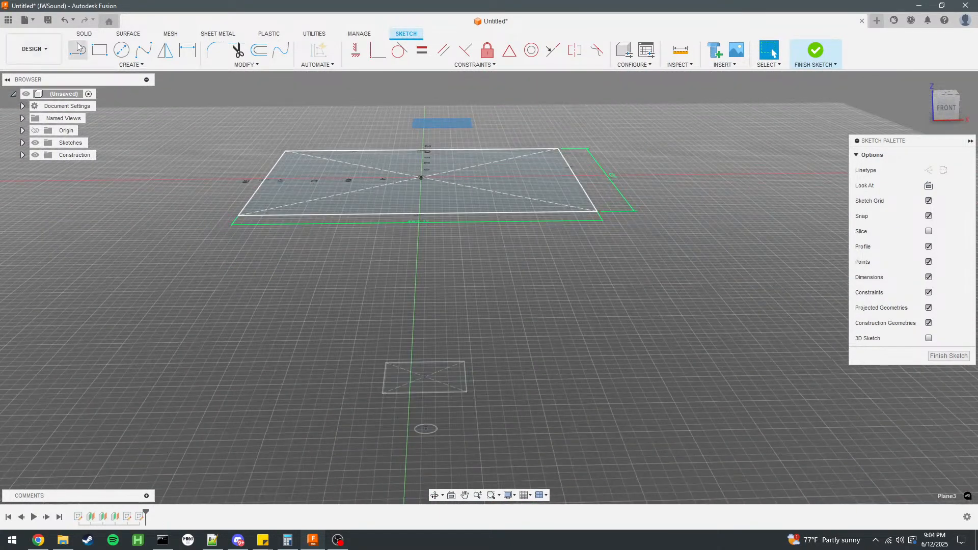
pyautogui.click(808, 56)
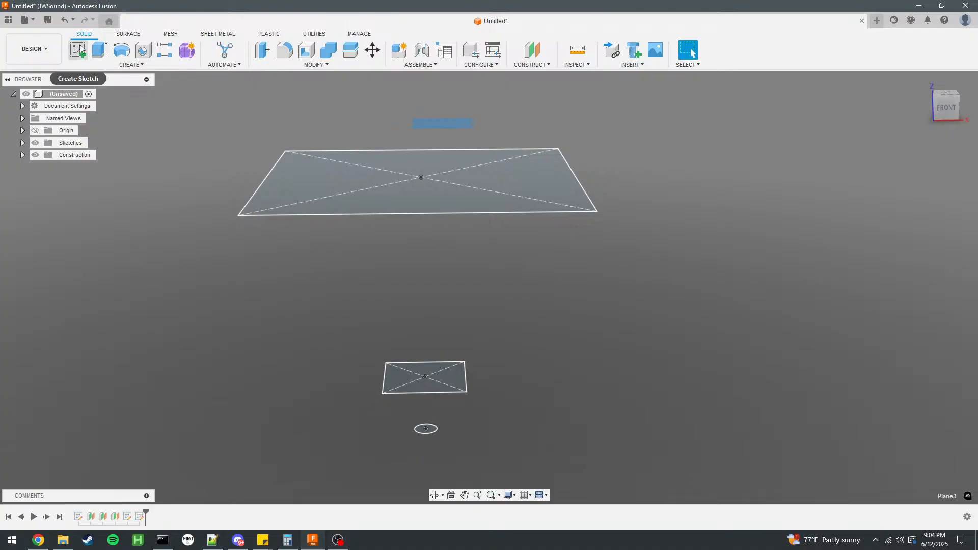
# Create a sketch on the topmost offset plane and begin a center rectangle at the origin.
pyautogui.click(79, 50)
pyautogui.click(99, 50)
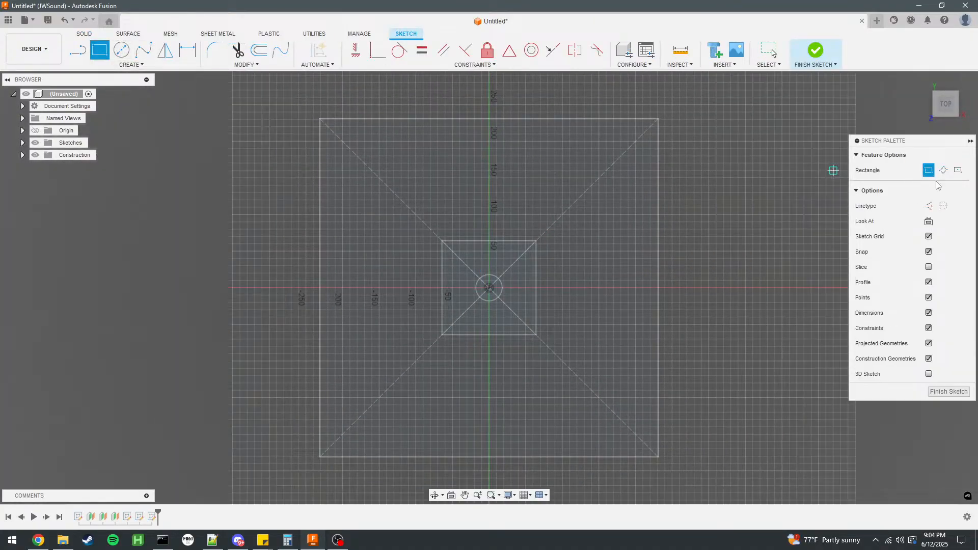
pyautogui.click(490, 289)
pyautogui.scroll(-3, 256, 110)
pyautogui.scroll(-2, 637, 328)
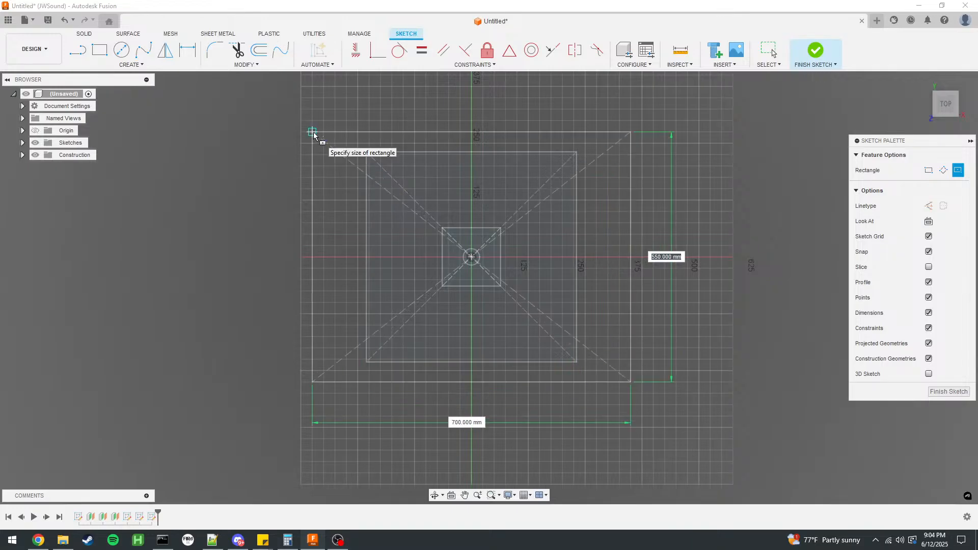
pyautogui.scroll(1, 313, 136)
# Set both sides of the topmost plane's center rectangle to sqrt(505565) mm and finish the sketch.
pyautogui.write('sqrt(505565')
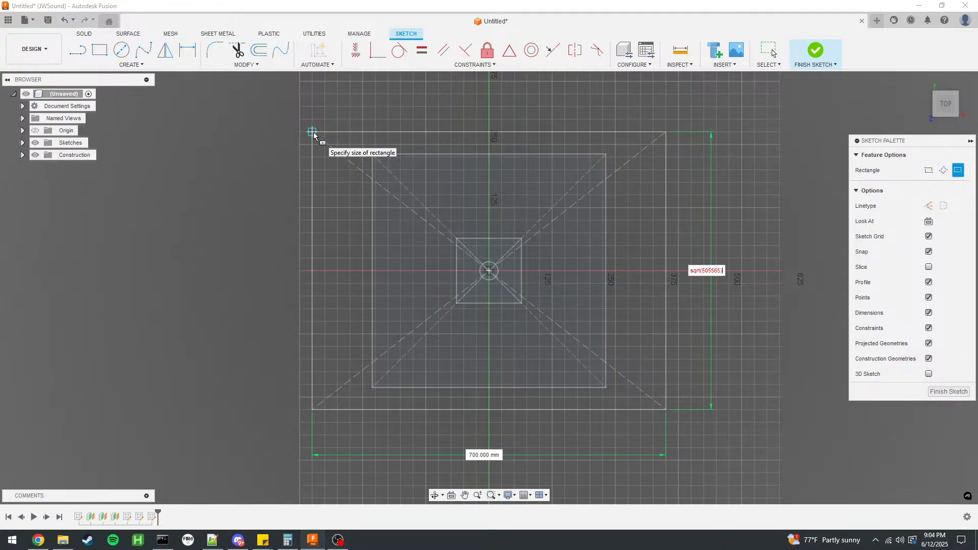
pyautogui.hotkey('ctrl', 'a')
pyautogui.hotkey('ctrl', 'c')
pyautogui.press('Tab')
pyautogui.hotkey('ctrl', 'v')
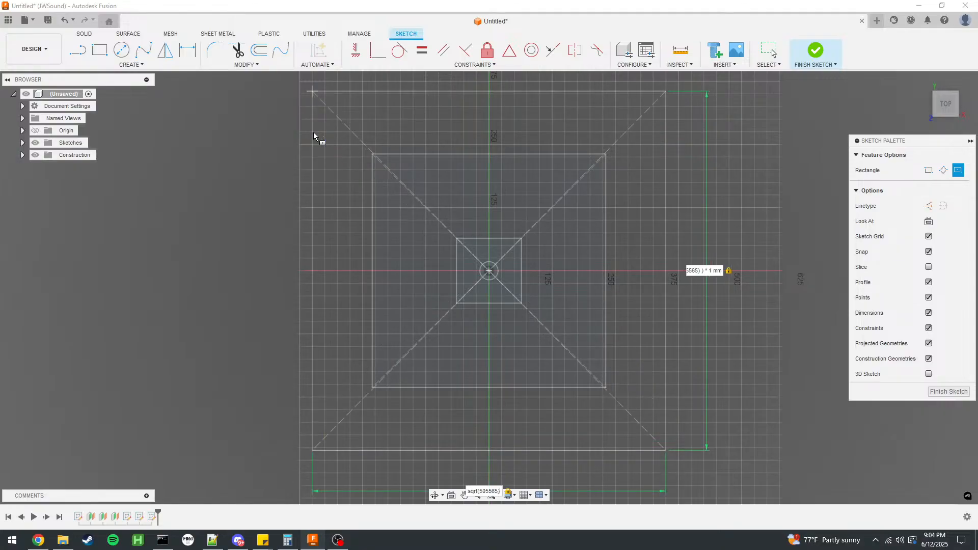
pyautogui.press('Return')
pyautogui.moveTo(213, 283)
pyautogui.keyDown('shift'); pyautogui.mouseDown(button='middle')
pyautogui.moveTo(224, 193)
pyautogui.moveTo(214, 208)
pyautogui.moveTo(219, 245)
pyautogui.mouseUp(button='middle'); pyautogui.keyUp('shift')
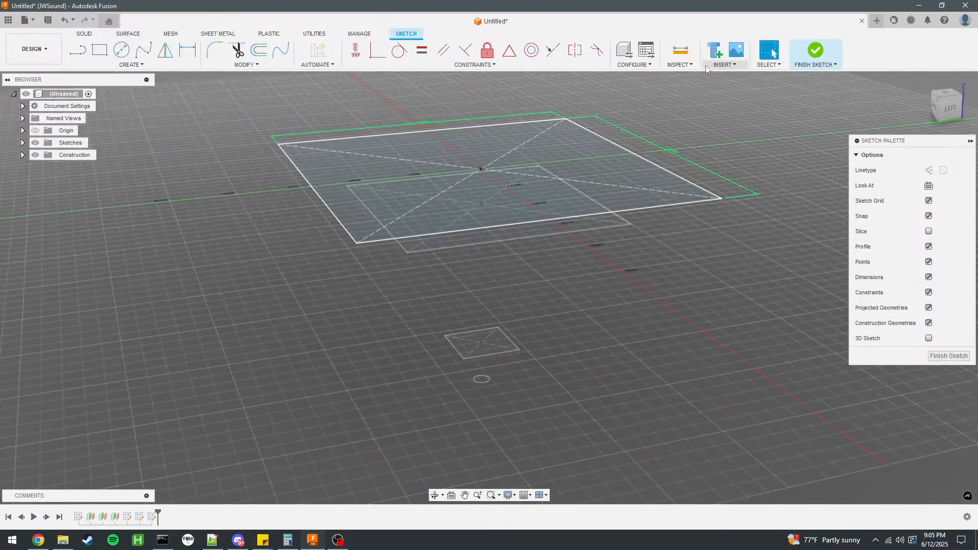
pyautogui.click(827, 54)
# Loft a new body from the small square profile above the throat to the middle plane's square profile.
pyautogui.moveTo(535, 311)
pyautogui.keyDown('shift'); pyautogui.mouseDown(button='middle')
pyautogui.moveTo(534, 280)
pyautogui.moveTo(524, 292)
pyautogui.moveTo(510, 288)
pyautogui.mouseUp(button='middle'); pyautogui.keyUp('shift')
pyautogui.click(134, 65)
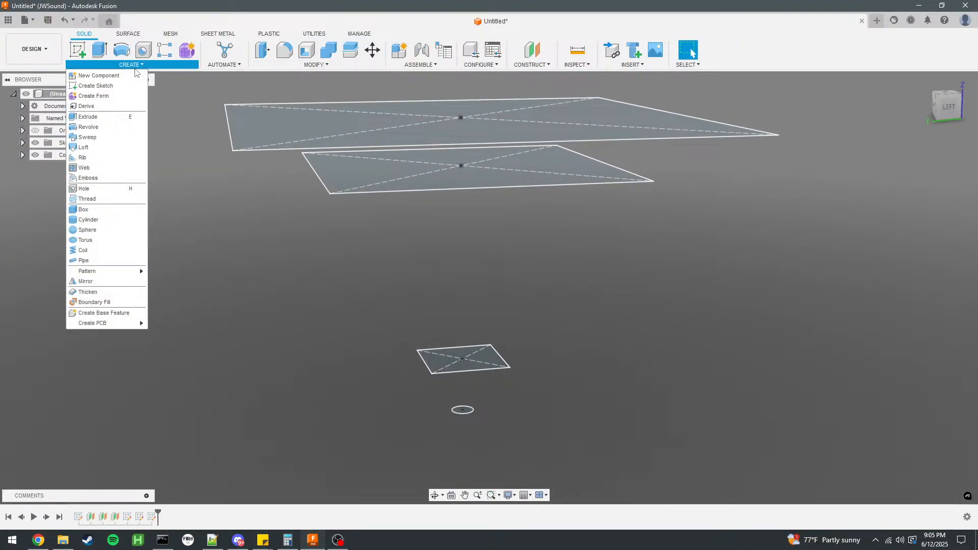
pyautogui.click(83, 147)
pyautogui.click(461, 359)
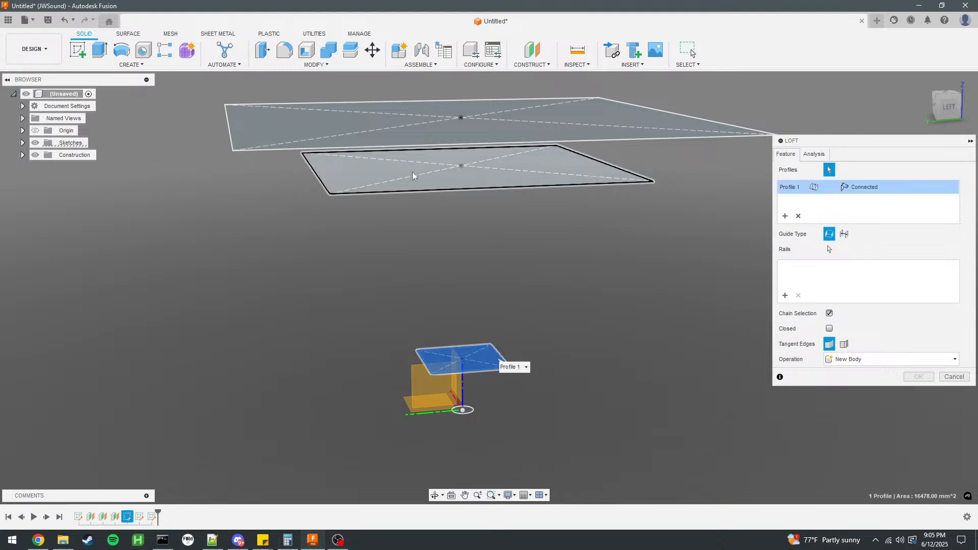
pyautogui.click(413, 176)
pyautogui.click(921, 377)
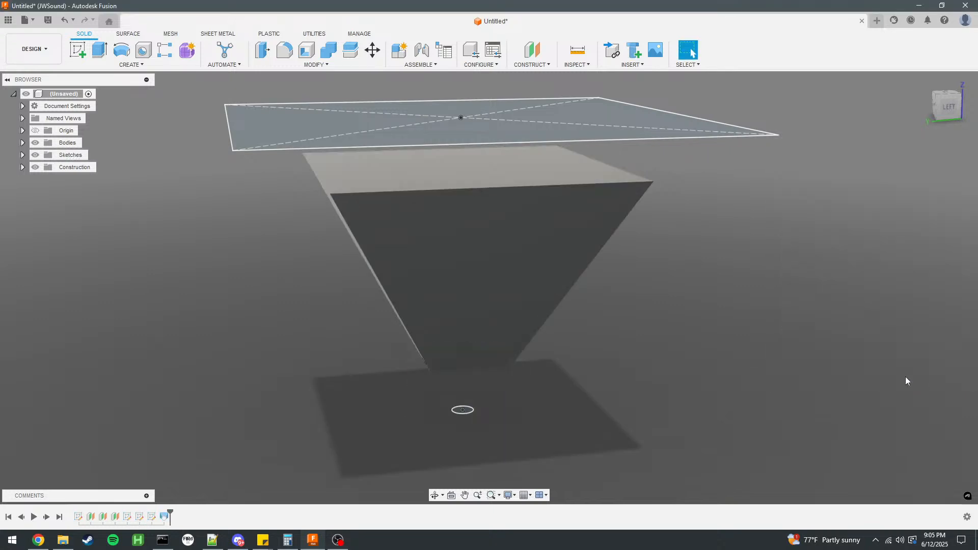
# Loft from the body's upper face to the topmost square profile, joining it to the existing body.
pyautogui.click(132, 65)
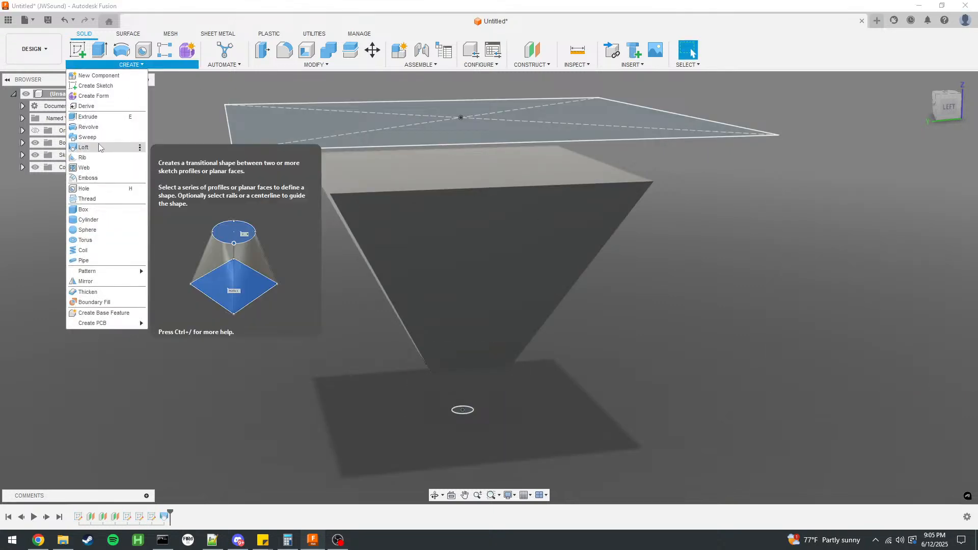
pyautogui.click(83, 148)
pyautogui.click(401, 175)
pyautogui.click(279, 115)
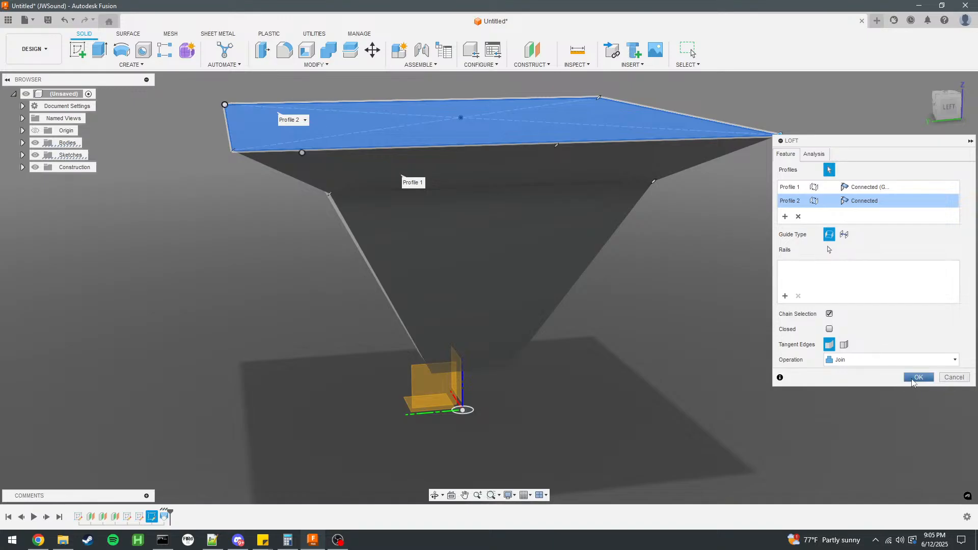
pyautogui.click(914, 379)
# Change the visual style so the horn body is shaded with its visible edges outlined.
pyautogui.keyDown('shift'); pyautogui.moveTo(732, 334); pyautogui.dragTo(531, 476, button='middle'); pyautogui.keyUp('shift')
pyautogui.click(509, 495)
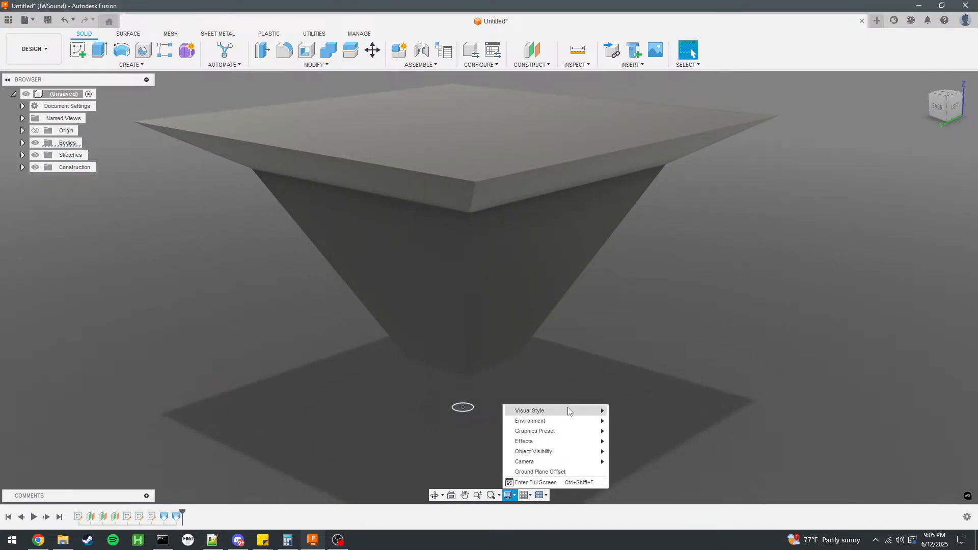
pyautogui.moveTo(568, 408)
pyautogui.click(653, 432)
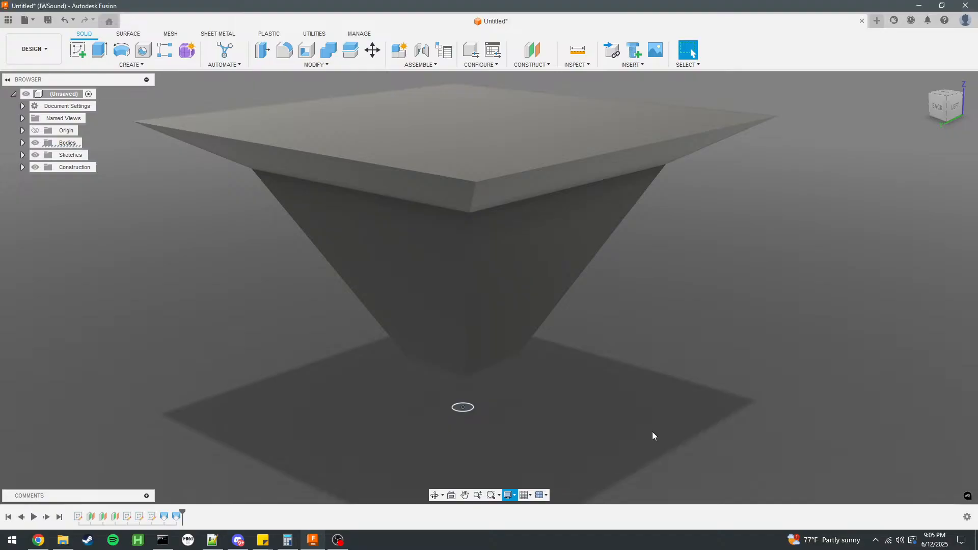
pyautogui.moveTo(655, 323)
pyautogui.keyDown('shift'); pyautogui.mouseDown(button='middle')
pyautogui.moveTo(572, 319)
pyautogui.moveTo(591, 320)
pyautogui.moveTo(612, 304)
pyautogui.moveTo(640, 334)
pyautogui.moveTo(623, 323)
pyautogui.mouseUp(button='middle'); pyautogui.keyUp('shift')
pyautogui.scroll(-3, 521, 263)
pyautogui.keyDown('shift'); pyautogui.moveTo(564, 302); pyautogui.dragTo(591, 295, button='middle'); pyautogui.keyUp('shift')
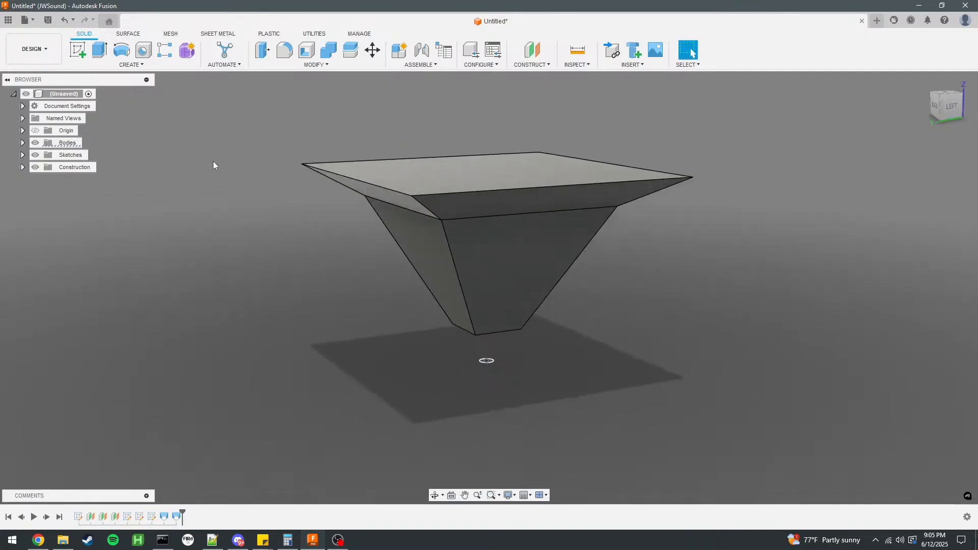
# Insert the DCX464 driver from the Drivers project folder and rotate it to an X angle of -90 degrees.
pyautogui.click(8, 19)
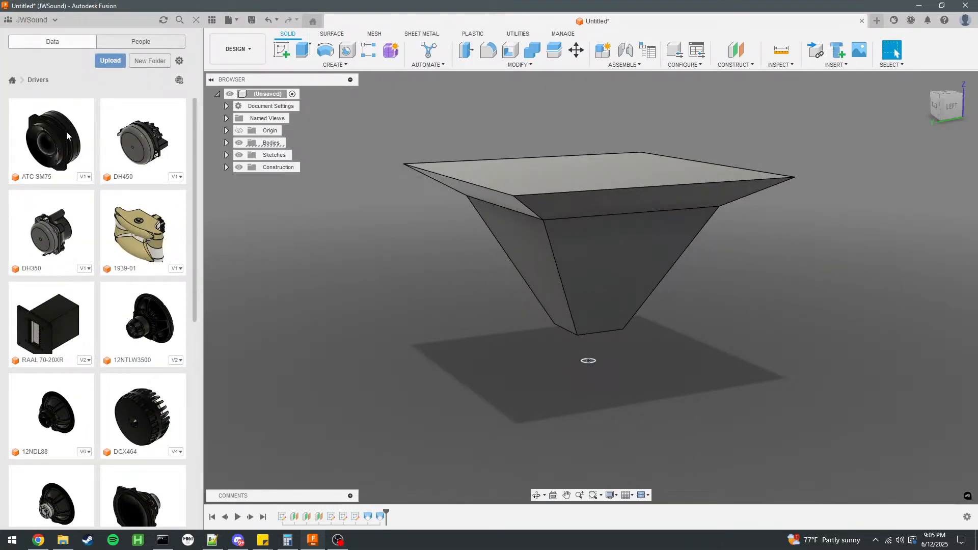
pyautogui.scroll(-7, 146, 227)
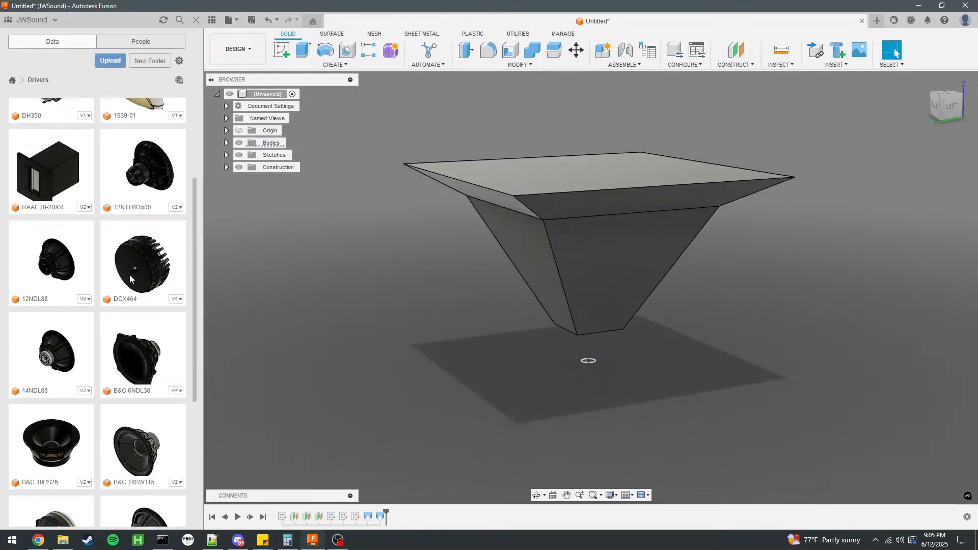
pyautogui.moveTo(124, 218); pyautogui.dragTo(515, 404)
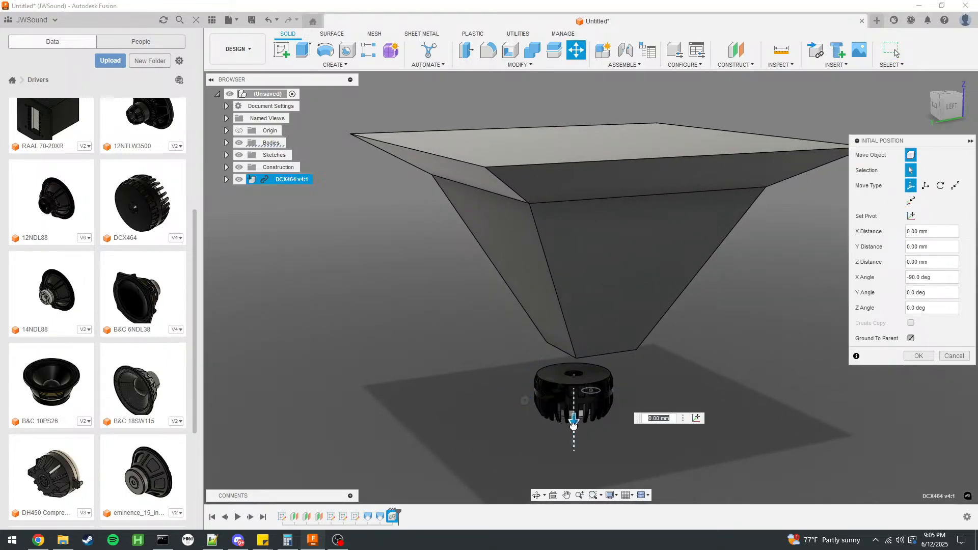
# Move the DCX464 point to point from its front face center to the throat circle's center and accept the position.
pyautogui.click(956, 186)
pyautogui.scroll(-1, 565, 444)
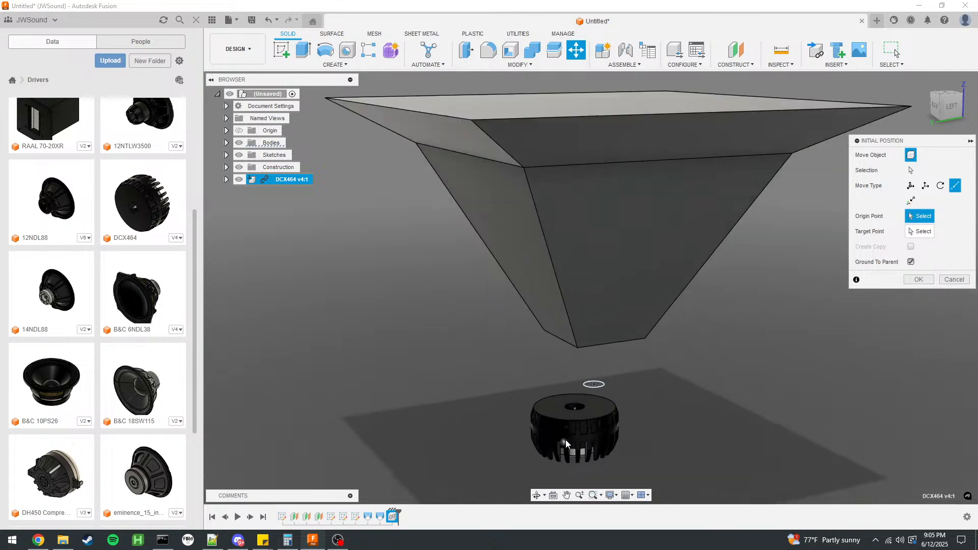
pyautogui.scroll(5, 575, 432)
pyautogui.click(573, 352)
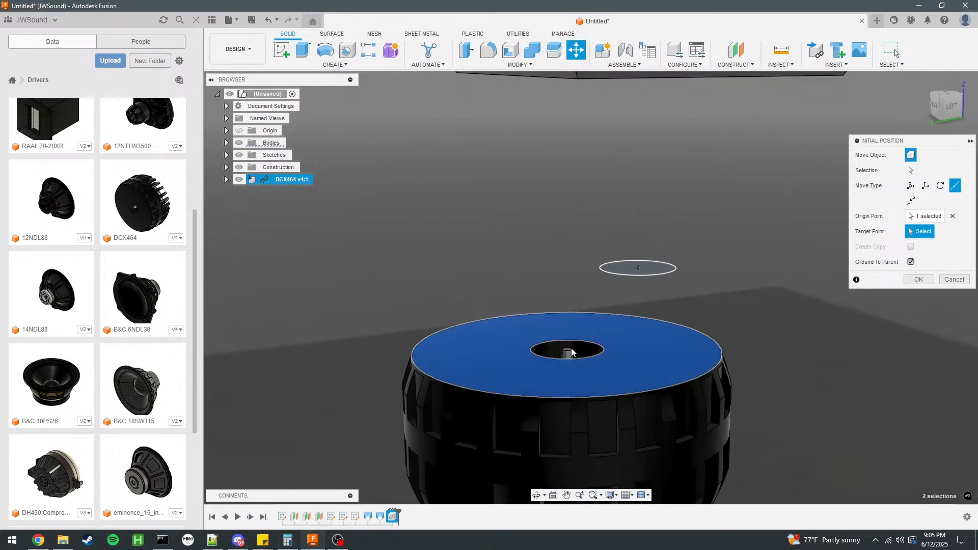
pyautogui.click(646, 273)
pyautogui.click(918, 279)
pyautogui.scroll(-3, 598, 357)
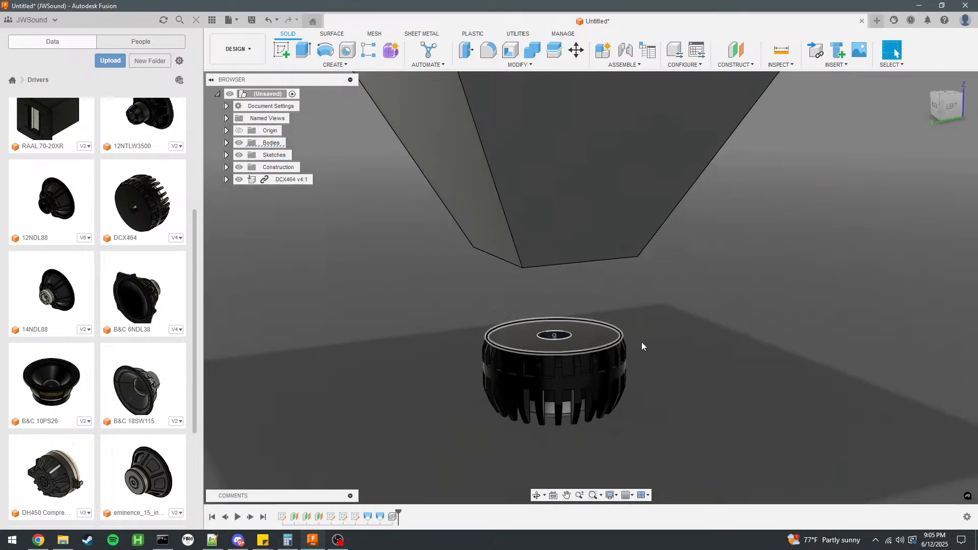
pyautogui.scroll(-3, 598, 357)
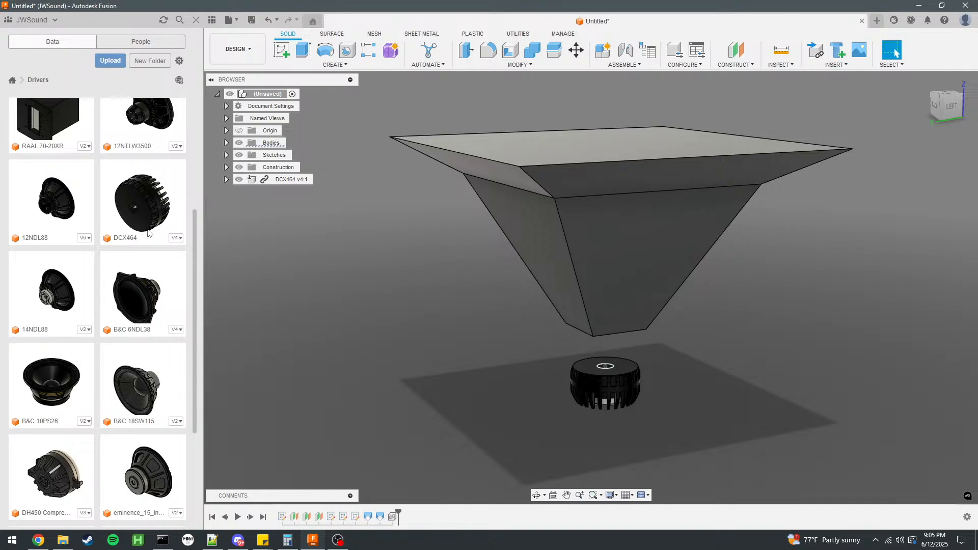
# Insert the 12NDL88 woofer from the Drivers folder into the design and close the data panel.
pyautogui.moveTo(45, 218); pyautogui.dragTo(457, 258)
pyautogui.click(195, 20)
pyautogui.keyDown('shift'); pyautogui.moveTo(562, 341); pyautogui.dragTo(478, 344, button='middle'); pyautogui.keyUp('shift')
# Rotate the 12NDL88 woofer about X to an angle of 25 degrees to tilt it toward the horn wall.
pyautogui.moveTo(457, 315); pyautogui.dragTo(487, 433)
pyautogui.click(924, 81)
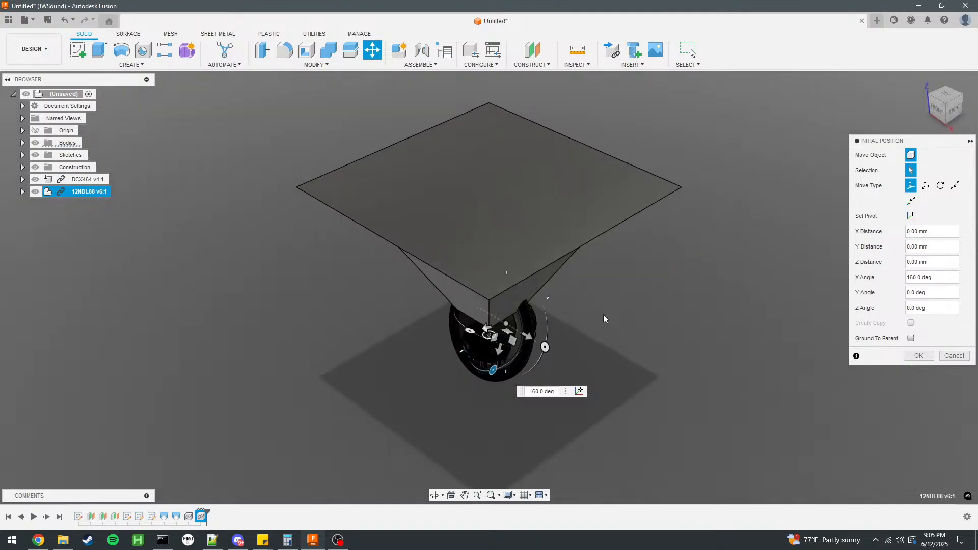
pyautogui.keyDown('shift'); pyautogui.moveTo(626, 323); pyautogui.dragTo(531, 331, button='middle'); pyautogui.keyUp('shift')
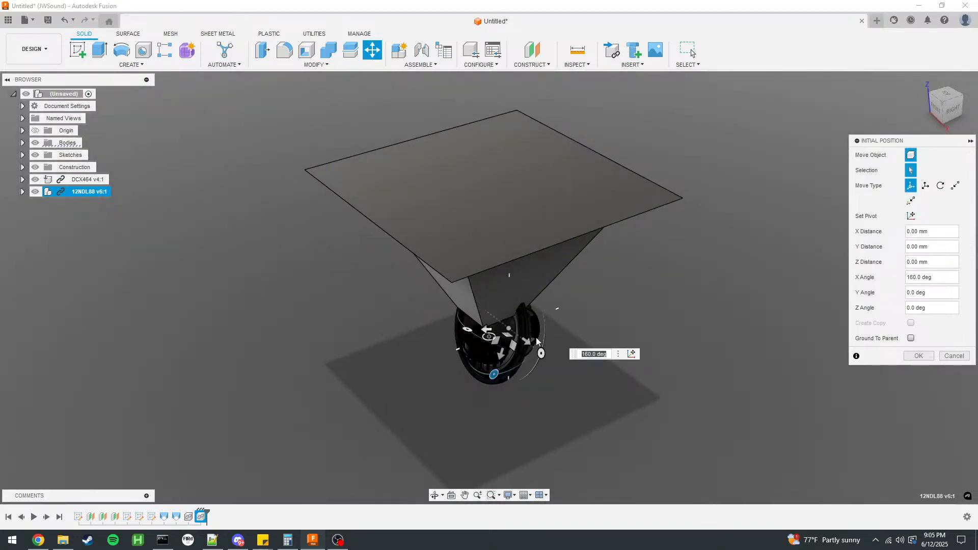
pyautogui.moveTo(494, 376); pyautogui.dragTo(508, 375)
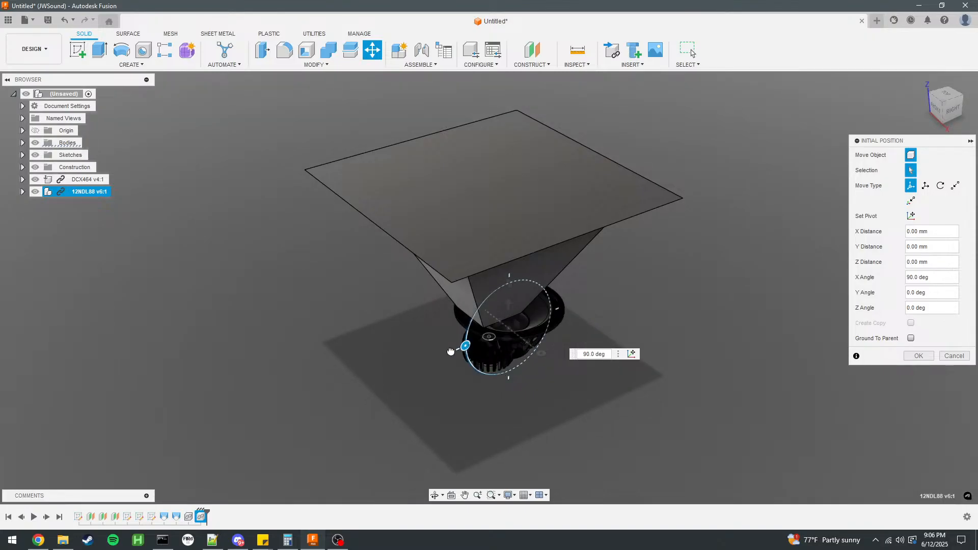
pyautogui.moveTo(451, 352); pyautogui.dragTo(486, 277)
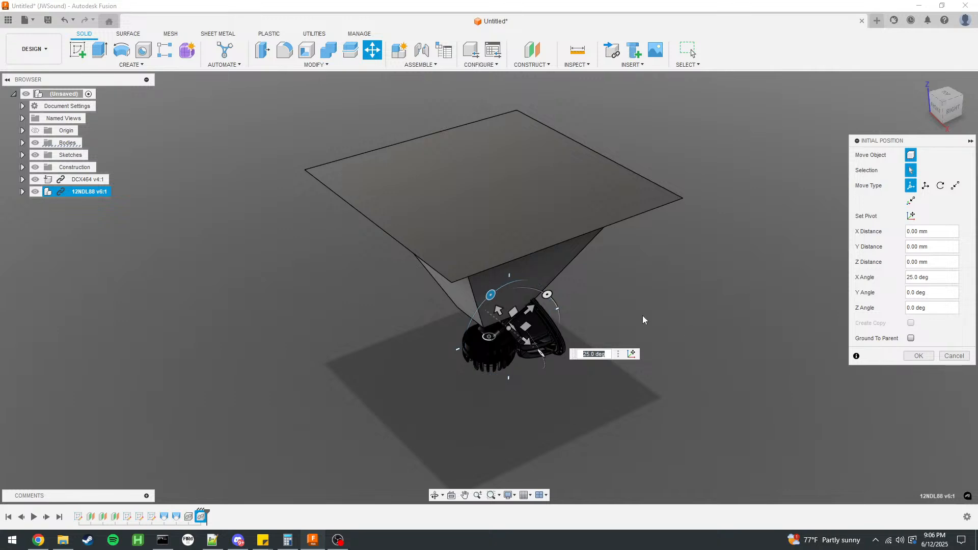
# Move the 12NDL88 woofer -350 mm in Y and about 275 mm up its tilted axis, beside the horn's sloped wall.
pyautogui.moveTo(530, 309); pyautogui.dragTo(408, 354)
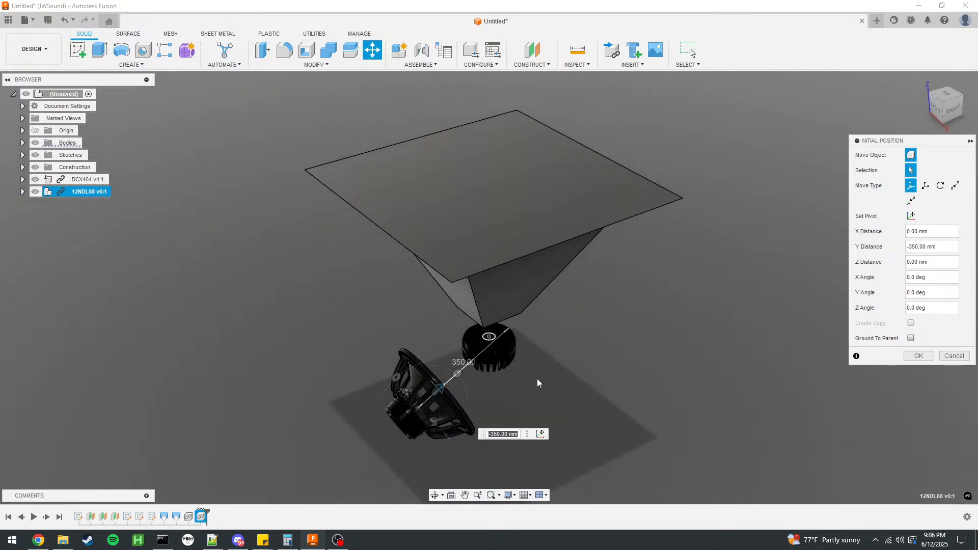
pyautogui.keyDown('shift'); pyautogui.moveTo(538, 385); pyautogui.dragTo(511, 351, button='middle'); pyautogui.keyUp('shift')
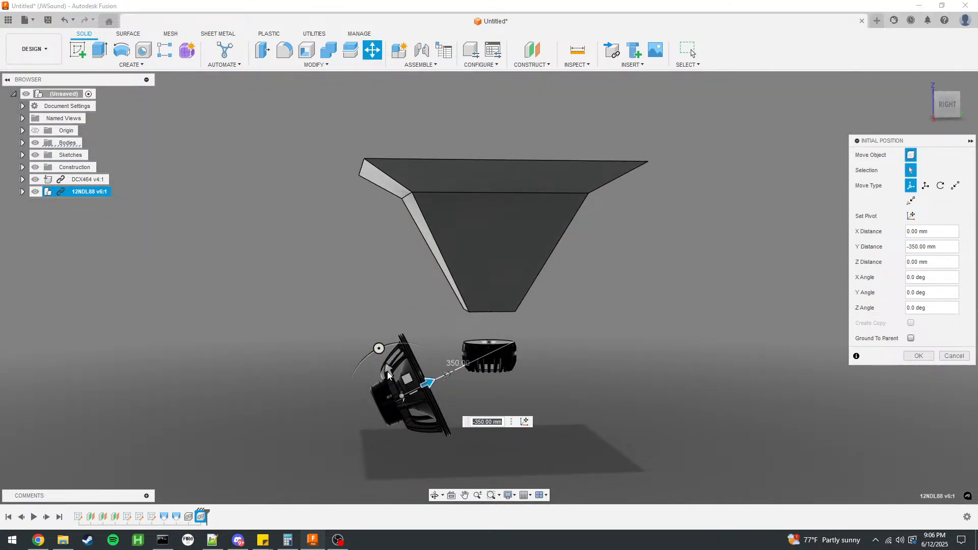
pyautogui.moveTo(383, 360); pyautogui.dragTo(349, 283)
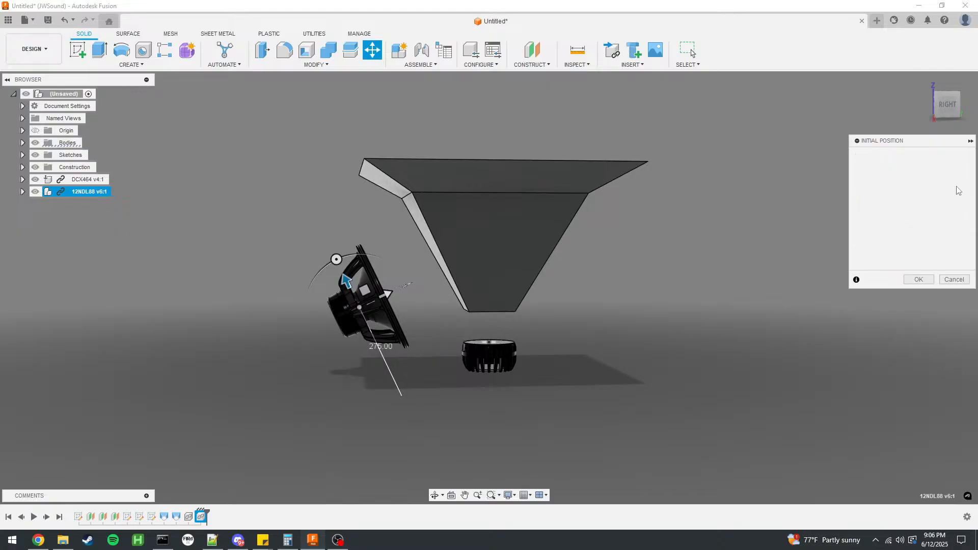
# Move the 12NDL88 point to point from its front rim's center to the center of the horn's lower sloped side face.
pyautogui.click(956, 185)
pyautogui.scroll(5, 407, 260)
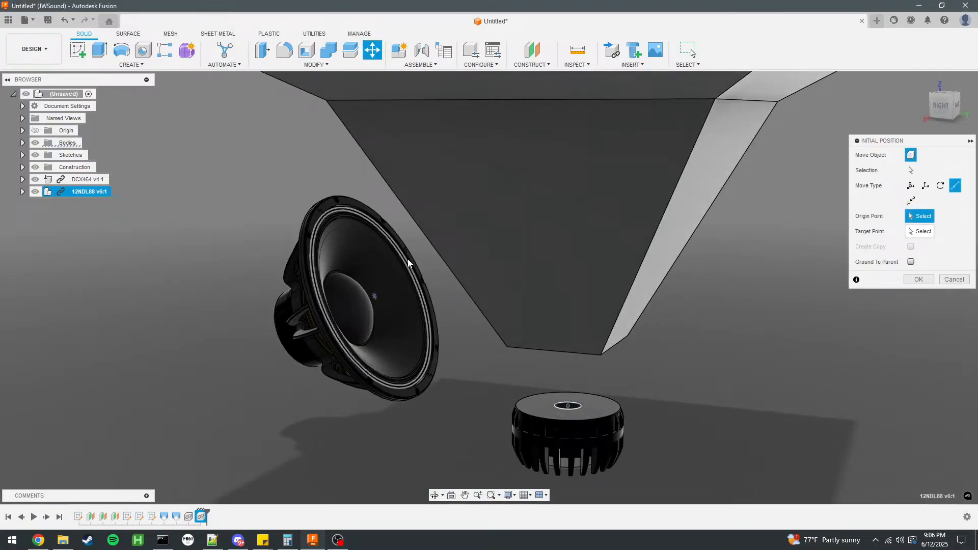
pyautogui.scroll(3, 384, 396)
pyautogui.click(387, 386)
pyautogui.keyDown('shift'); pyautogui.moveTo(387, 386); pyautogui.dragTo(592, 325, button='middle'); pyautogui.keyUp('shift')
pyautogui.scroll(-3, 592, 325)
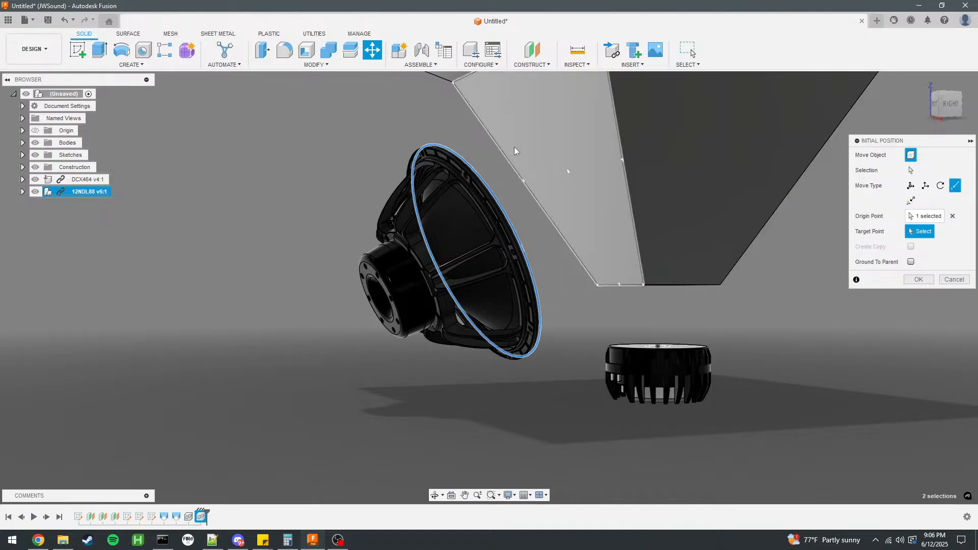
pyautogui.click(573, 175)
pyautogui.keyDown('shift'); pyautogui.moveTo(573, 175); pyautogui.dragTo(789, 228, button='middle'); pyautogui.keyUp('shift')
# Slide the 12NDL88 woofer down along the horn wall with a free move Z distance of -108 mm.
pyautogui.click(911, 186)
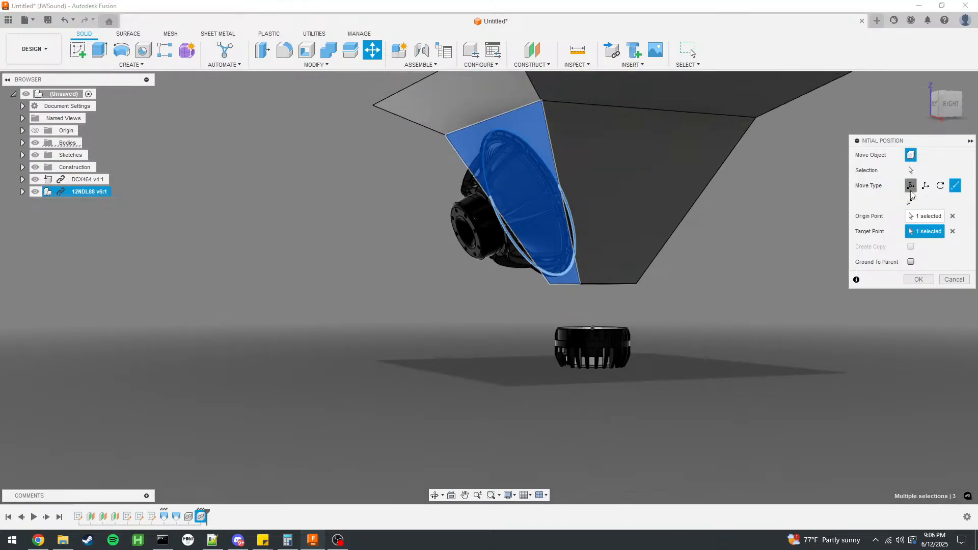
pyautogui.scroll(3, 694, 256)
pyautogui.keyDown('shift'); pyautogui.moveTo(695, 256); pyautogui.dragTo(611, 263, button='middle'); pyautogui.keyUp('shift')
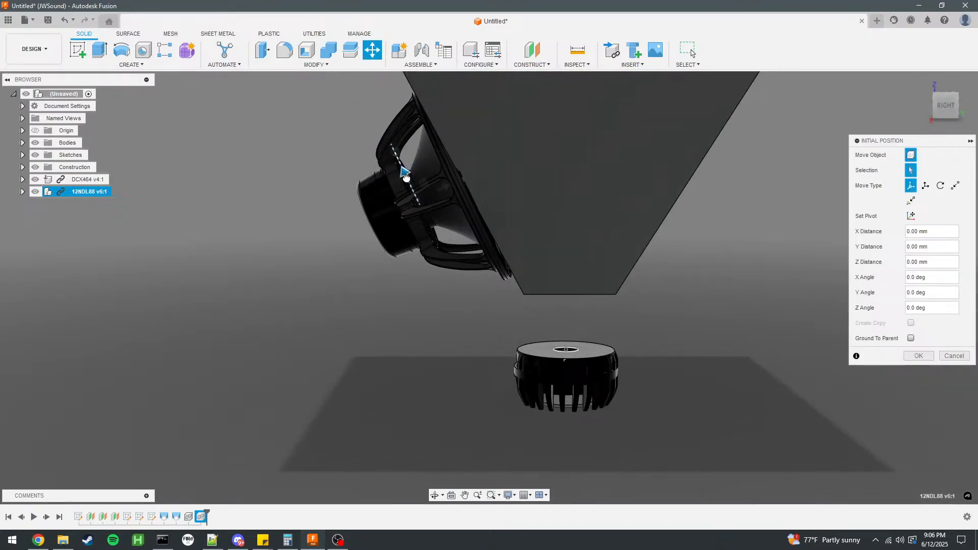
pyautogui.moveTo(406, 175); pyautogui.dragTo(433, 240)
pyautogui.keyDown('shift'); pyautogui.moveTo(408, 381); pyautogui.dragTo(405, 365, button='middle'); pyautogui.keyUp('shift')
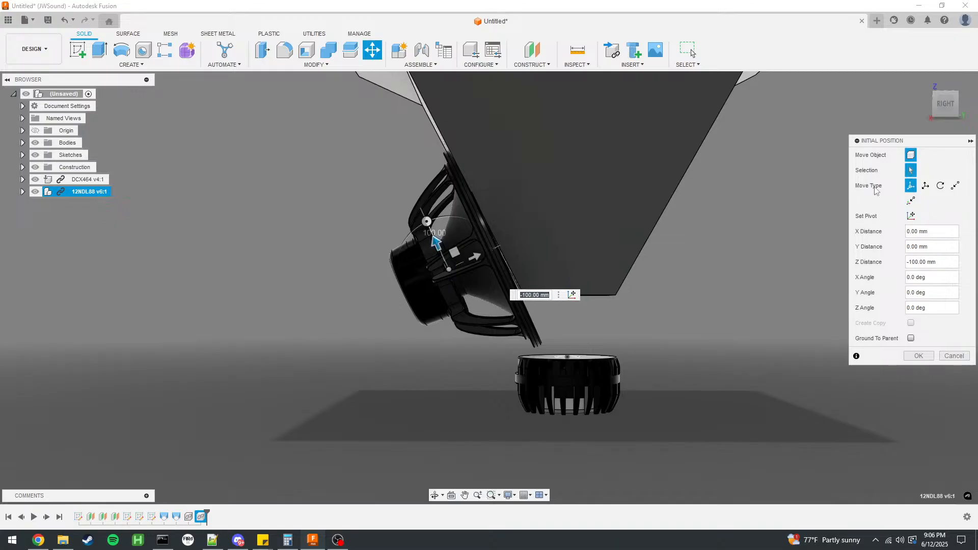
pyautogui.scroll(4, 519, 342)
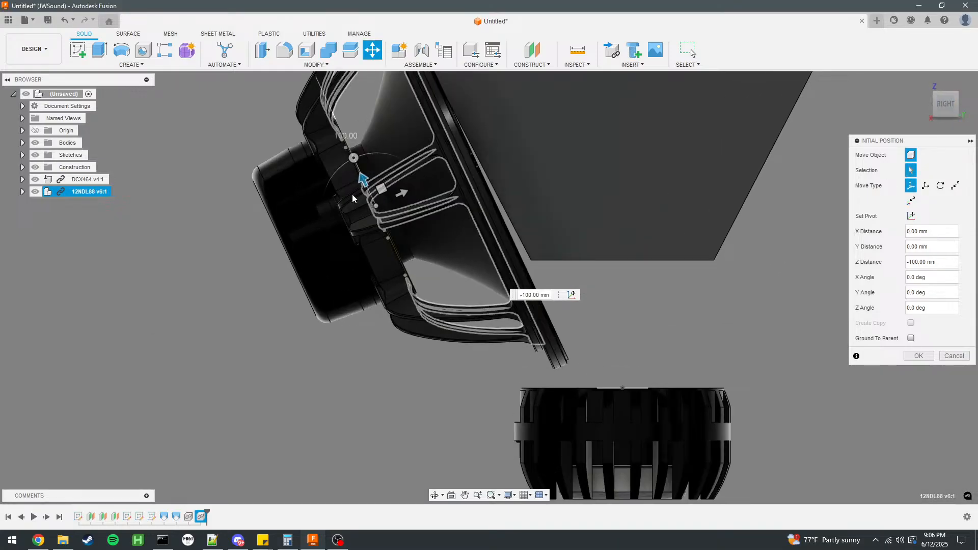
pyautogui.moveTo(361, 178); pyautogui.dragTo(367, 190)
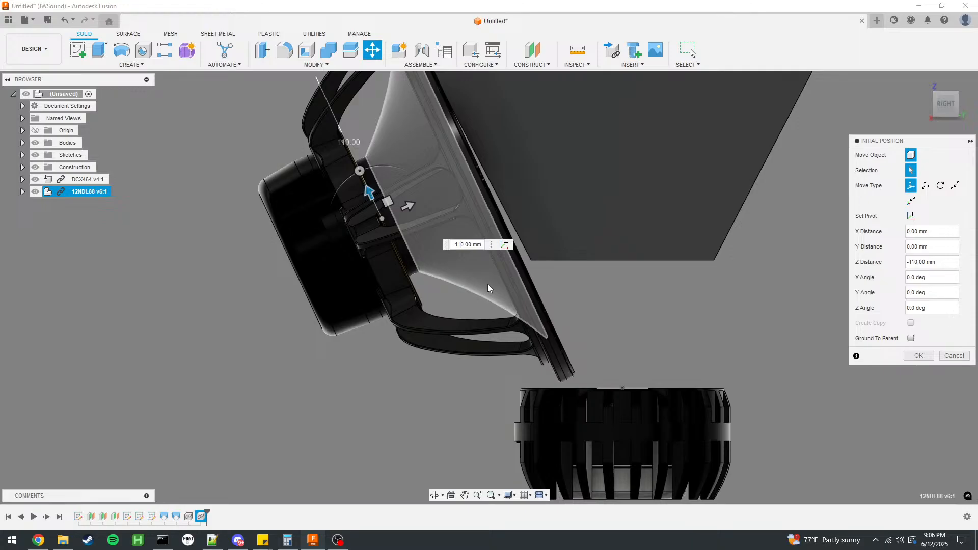
pyautogui.write('-1')
pyautogui.press('Return')
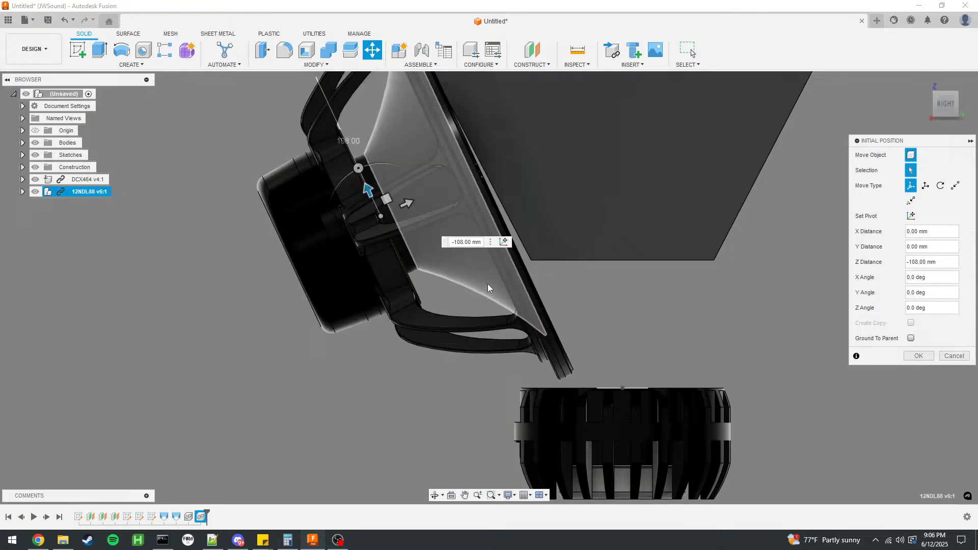
# Accept the 12NDL88 woofer's initial position beside the horn wall.
pyautogui.press('Return')
pyautogui.click(78, 50)
pyautogui.click(643, 354)
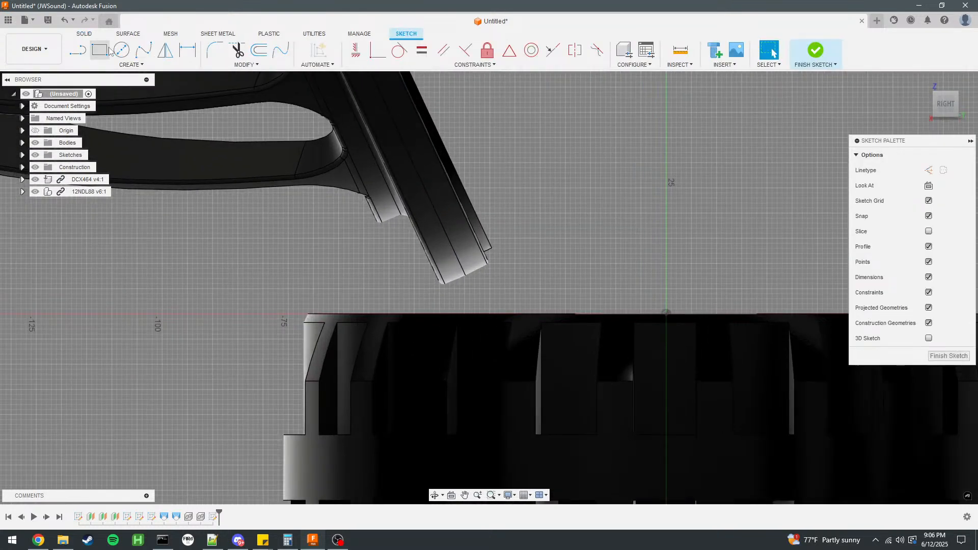
pyautogui.click(441, 284)
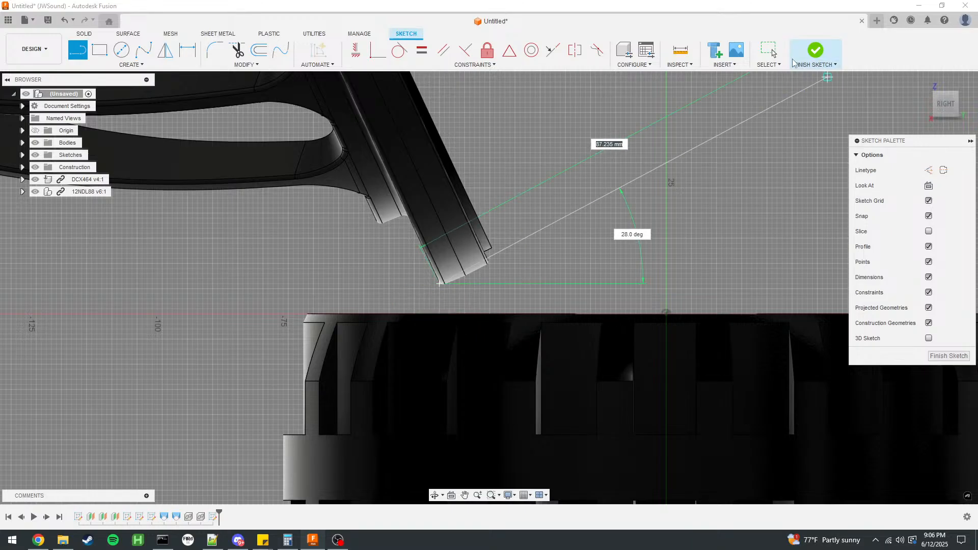
pyautogui.click(816, 49)
pyautogui.scroll(-1, 433, 427)
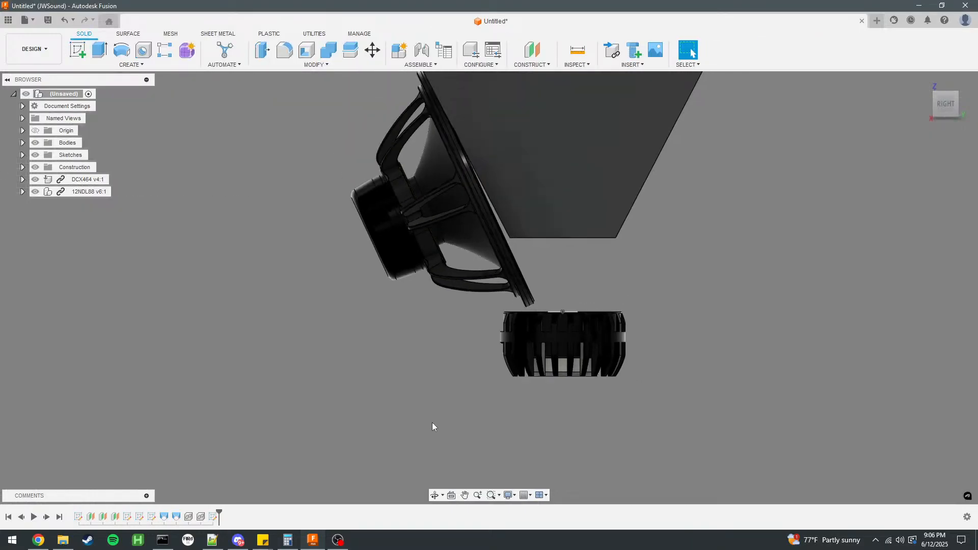
pyautogui.hotkey('ctrl', 'z')
pyautogui.hotkey('ctrl', 'z')
pyautogui.hotkey('ctrl', 'z')
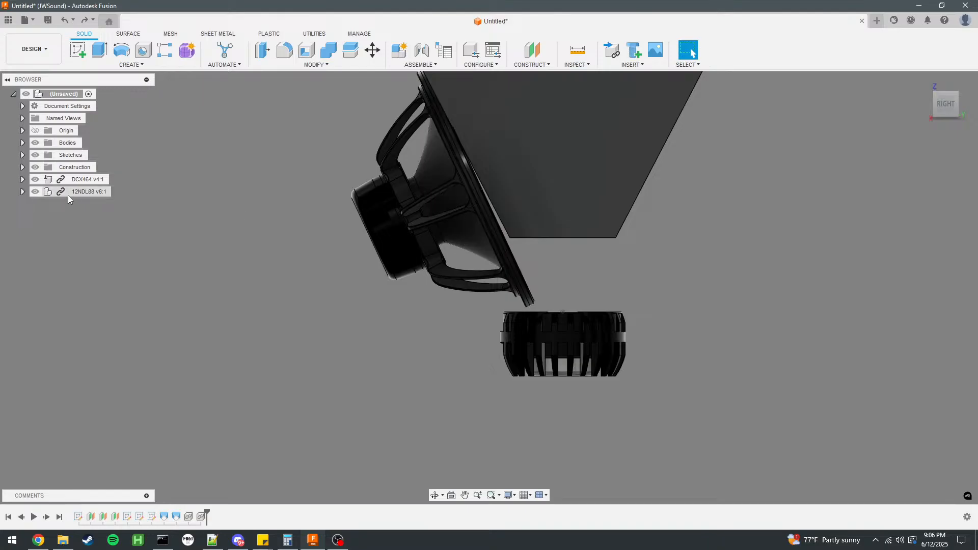
# Rotate the 12NDL88 woofer by 2.5 degrees about X to match the slope of the horn wall.
pyautogui.click(70, 193)
pyautogui.press('m')
pyautogui.moveTo(431, 175); pyautogui.dragTo(395, 163)
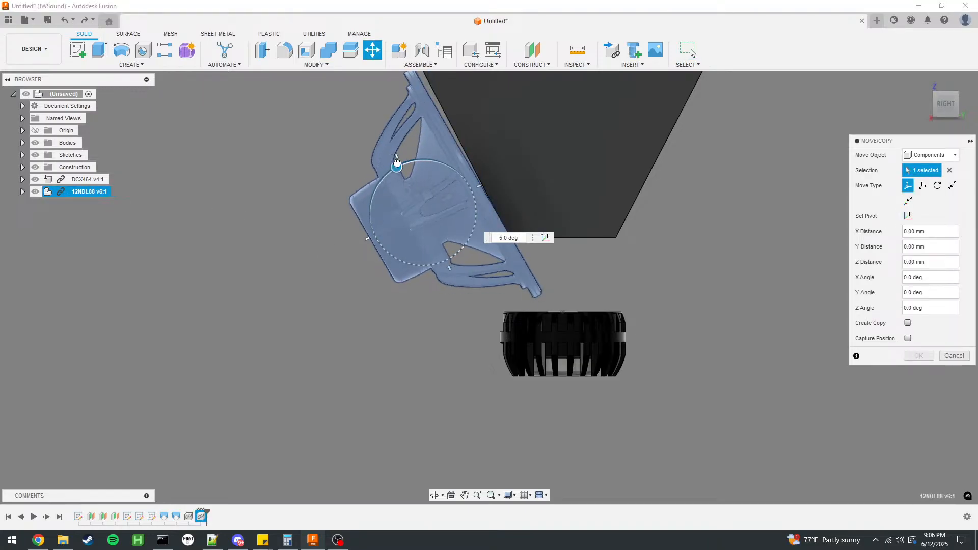
pyautogui.moveTo(508, 238); pyautogui.dragTo(478, 238)
pyautogui.write('2.5')
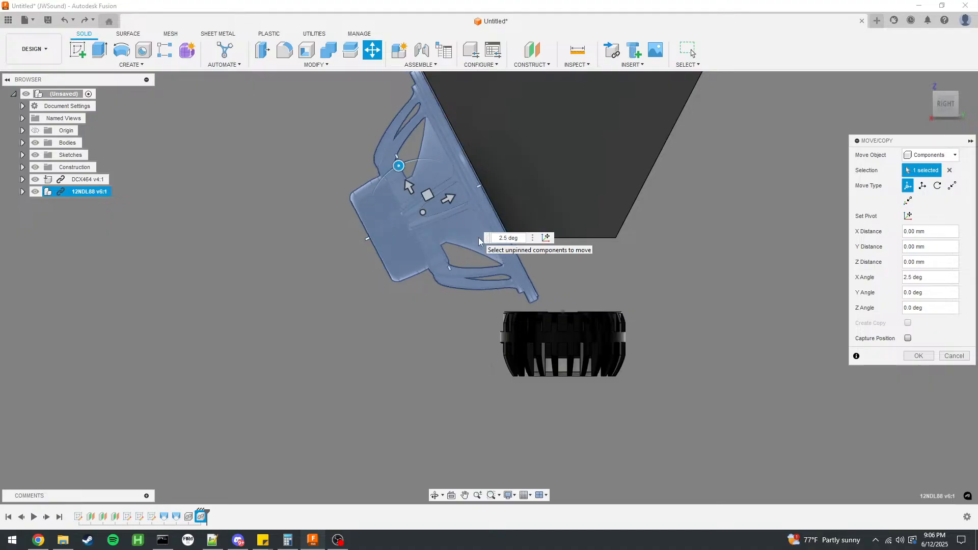
pyautogui.press('Return')
# Move the 12NDL88 woofer -18 mm in Y and 5 mm in Z away from the horn wall, with its position captured.
pyautogui.scroll(-3, 497, 405)
pyautogui.scroll(3, 480, 244)
pyautogui.moveTo(480, 244)
pyautogui.keyDown('shift'); pyautogui.mouseDown(button='middle')
pyautogui.moveTo(455, 249)
pyautogui.moveTo(459, 219)
pyautogui.moveTo(466, 255)
pyautogui.mouseUp(button='middle'); pyautogui.keyUp('shift')
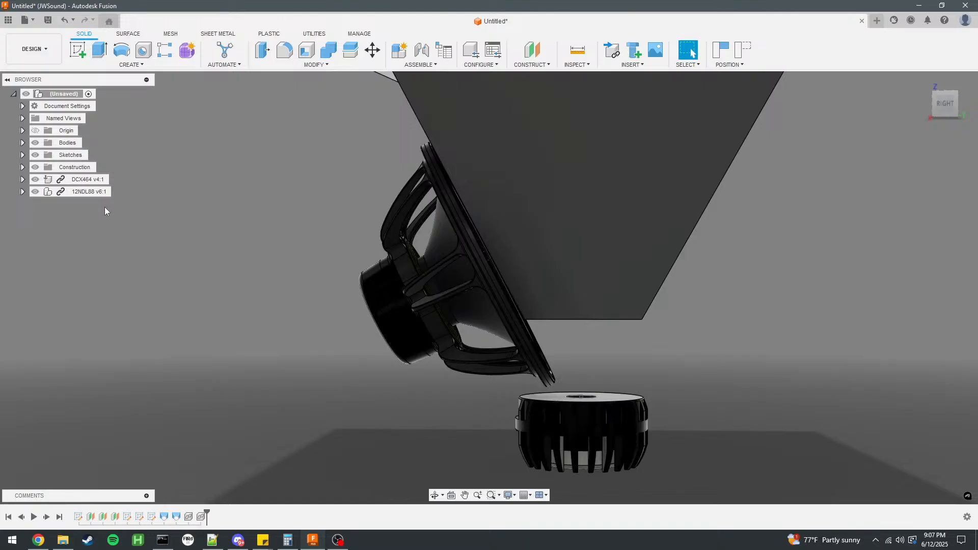
pyautogui.click(98, 195)
pyautogui.press('m')
pyautogui.moveTo(462, 278); pyautogui.dragTo(452, 283)
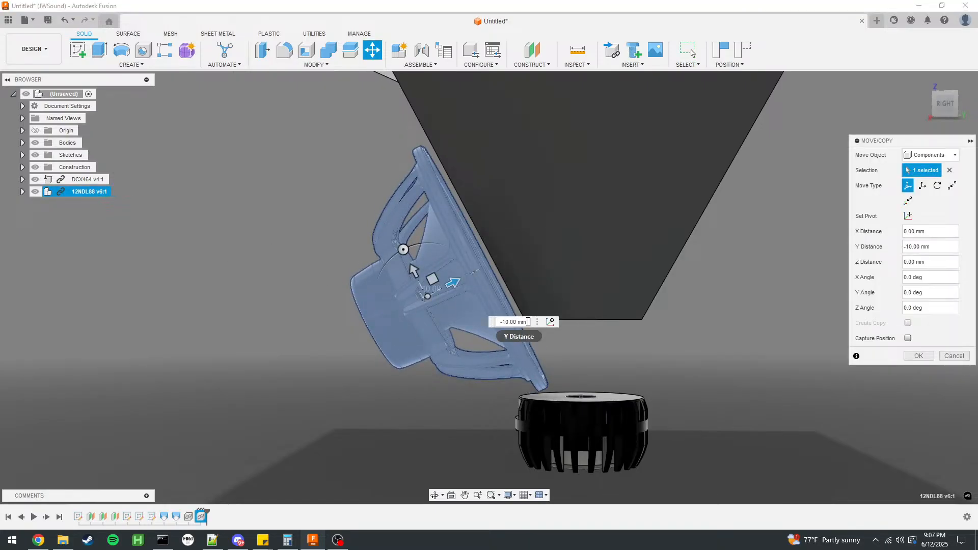
pyautogui.write('-18')
pyautogui.press('Return')
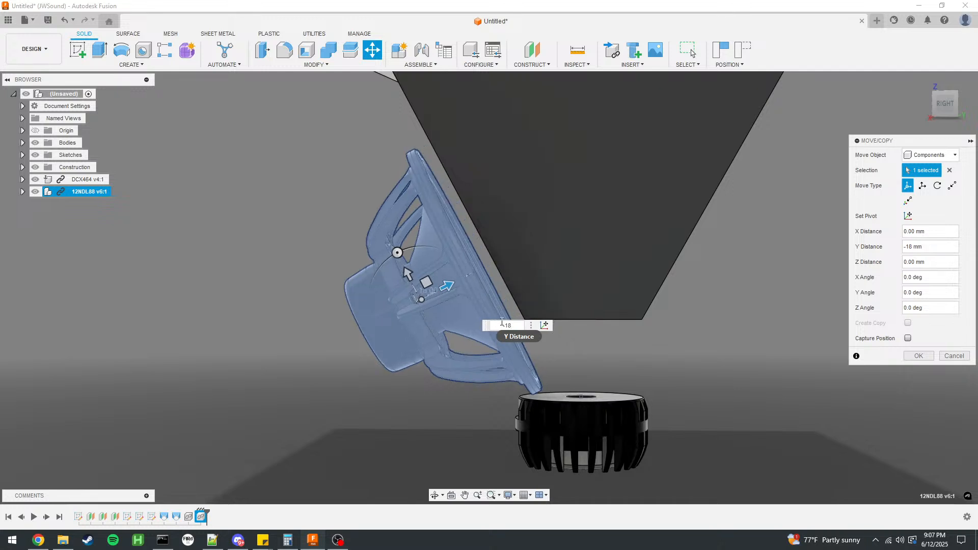
pyautogui.moveTo(407, 272); pyautogui.dragTo(400, 265)
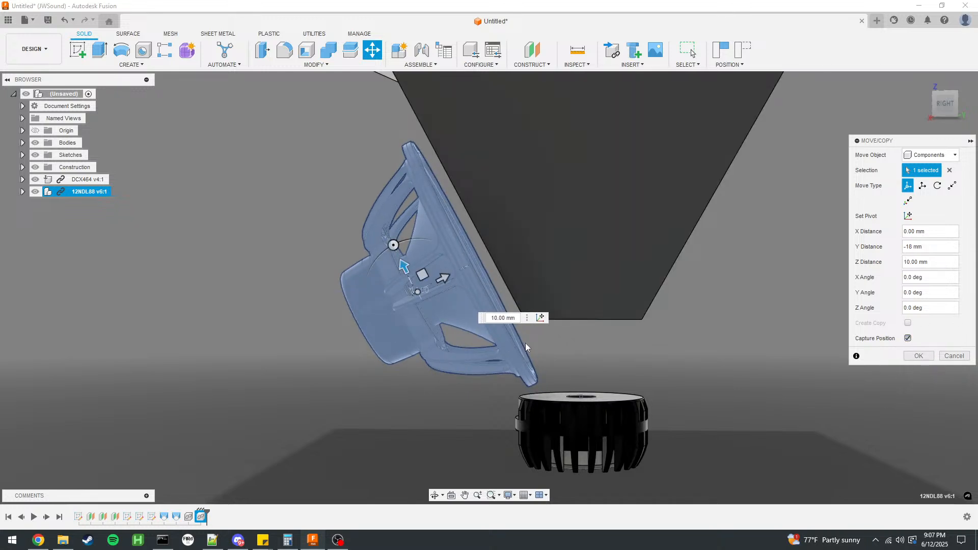
pyautogui.scroll(2, 525, 343)
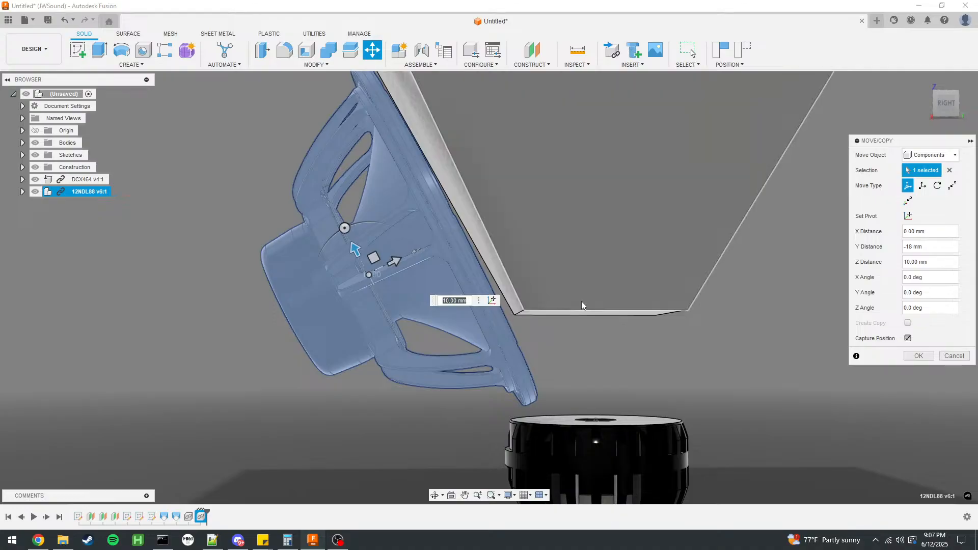
pyautogui.write('5')
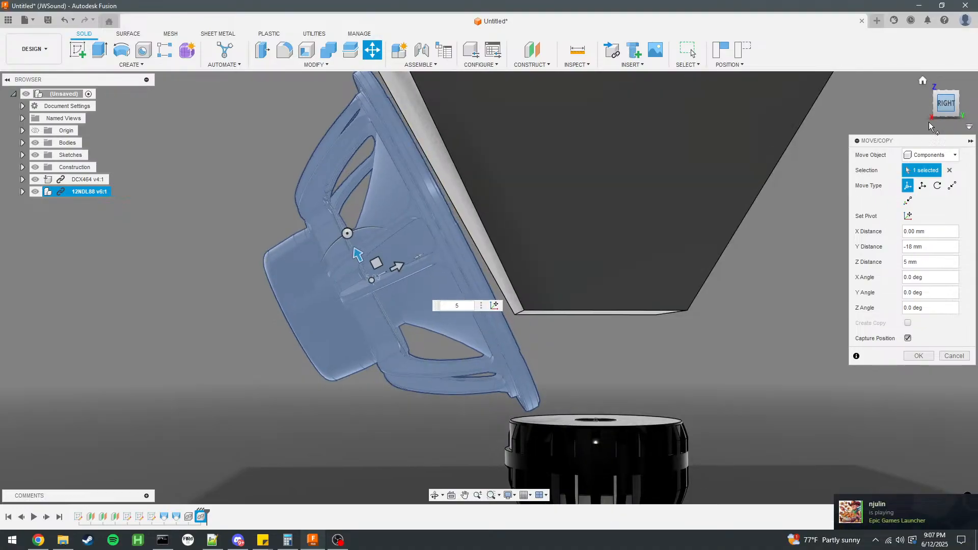
pyautogui.scroll(5, 515, 415)
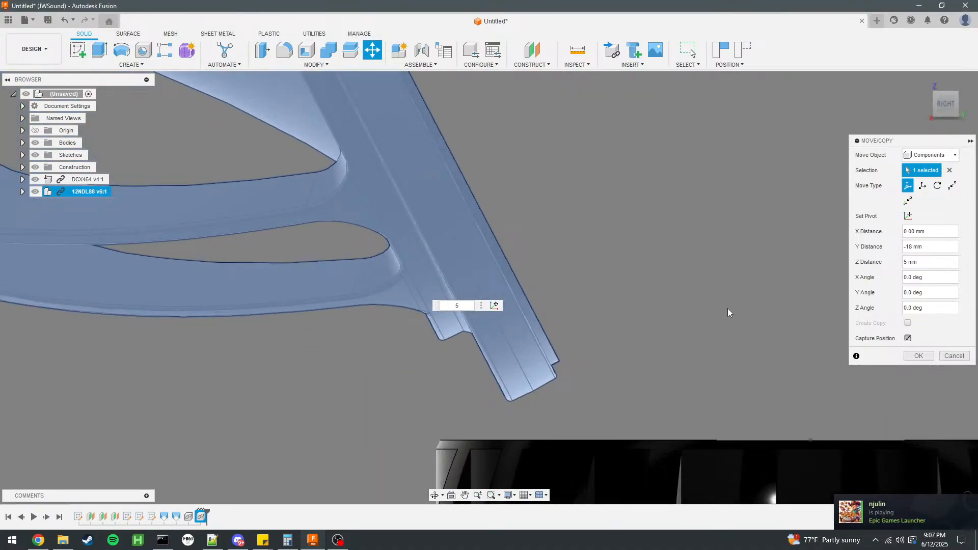
pyautogui.press('Return')
# Examine the clearance between the woofer's lower rim, the compression driver and the horn's throat end.
pyautogui.scroll(5, 518, 395)
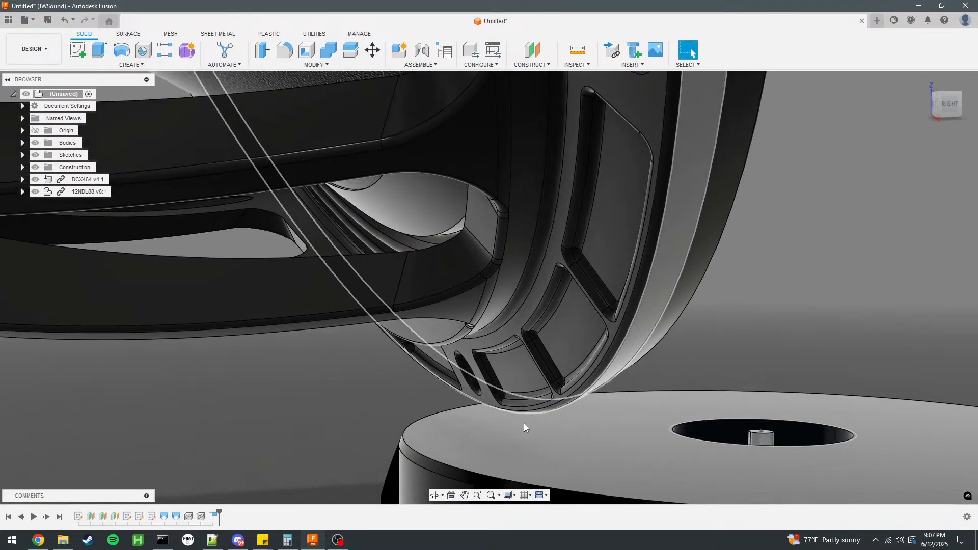
pyautogui.scroll(6, 525, 419)
pyautogui.click(470, 379)
pyautogui.click(412, 451)
pyautogui.scroll(-3, 344, 385)
pyautogui.scroll(-4, 344, 385)
pyautogui.keyDown('shift'); pyautogui.moveTo(606, 351); pyautogui.dragTo(505, 328, button='middle'); pyautogui.keyUp('shift')
pyautogui.scroll(-2, 582, 339)
pyautogui.click(505, 327)
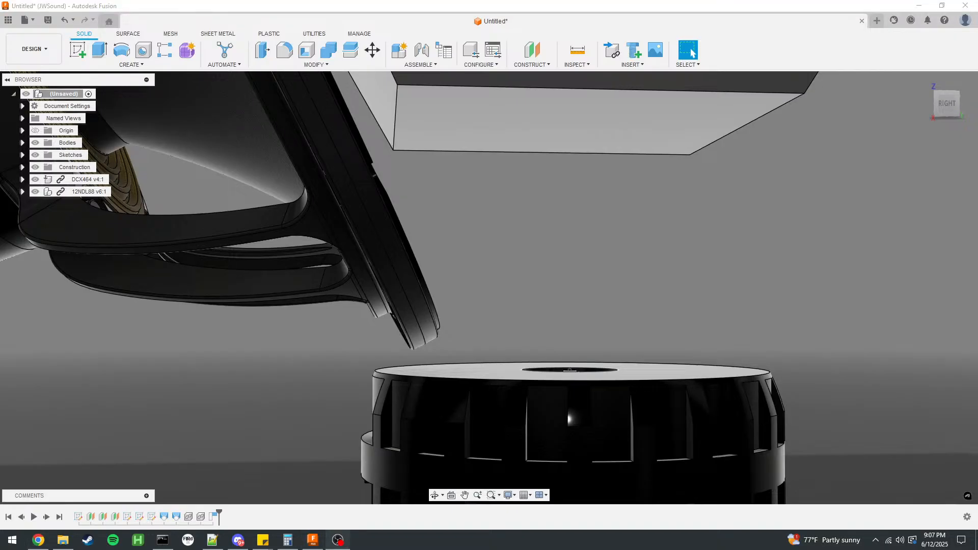
pyautogui.click(530, 234)
pyautogui.scroll(-1, 520, 301)
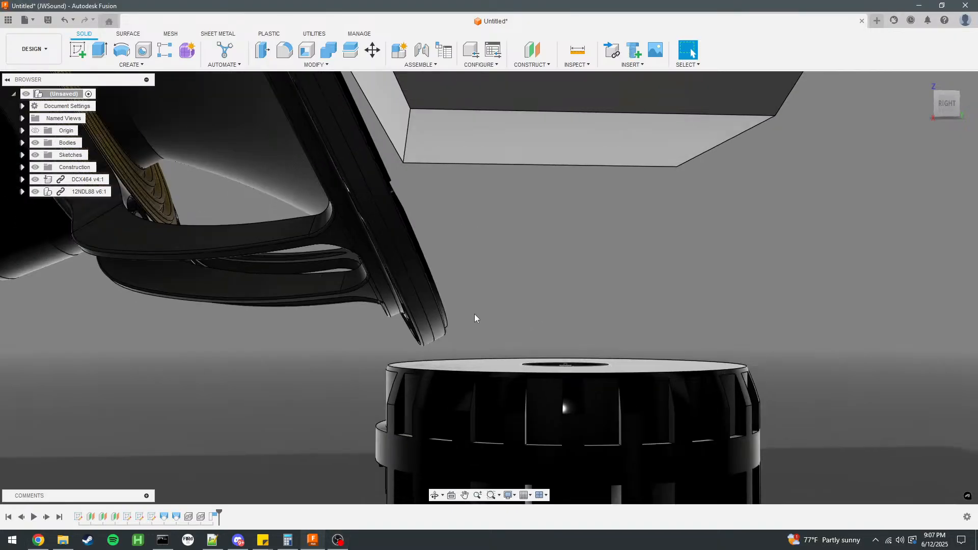
pyautogui.scroll(-4, 447, 343)
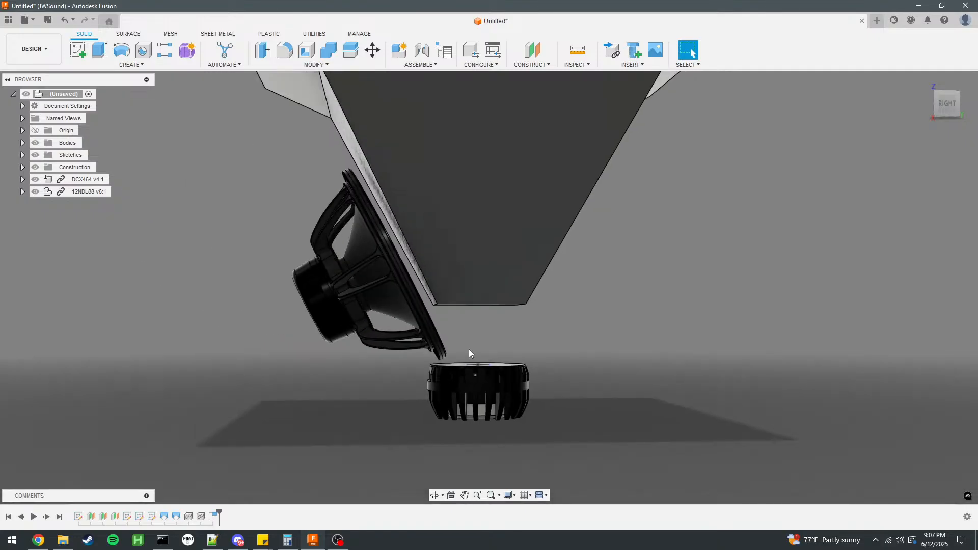
pyautogui.scroll(1, 470, 340)
pyautogui.keyDown('shift'); pyautogui.moveTo(467, 340); pyautogui.dragTo(481, 364, button='middle'); pyautogui.keyUp('shift')
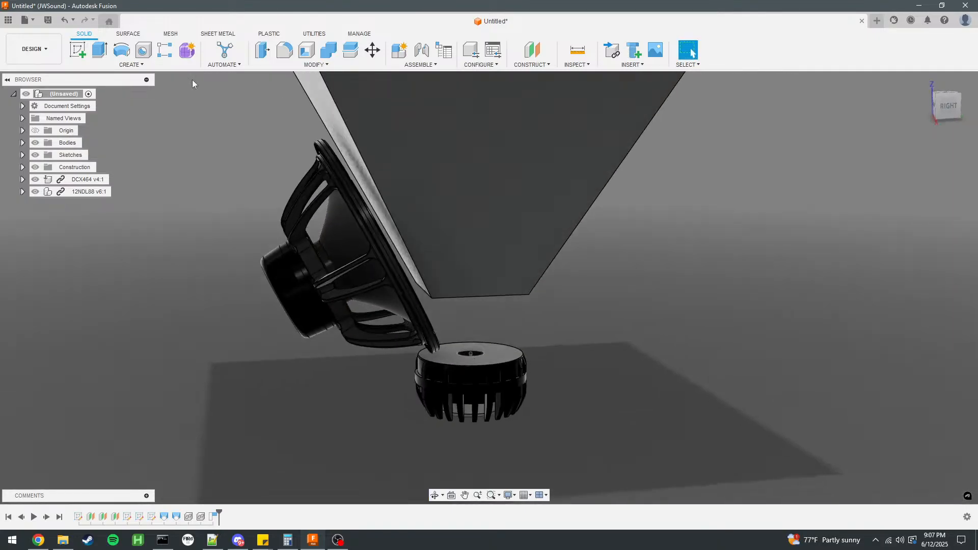
# Delete the horn's small throat end face and its large mouth face to leave an open surface shell.
pyautogui.click(128, 34)
pyautogui.keyDown('shift'); pyautogui.moveTo(484, 306); pyautogui.dragTo(509, 331, button='middle'); pyautogui.keyUp('shift')
pyautogui.press('Delete')
pyautogui.scroll(-5, 521, 371)
pyautogui.keyDown('shift'); pyautogui.moveTo(600, 313); pyautogui.dragTo(604, 387, button='middle'); pyautogui.keyUp('shift')
pyautogui.click(533, 255)
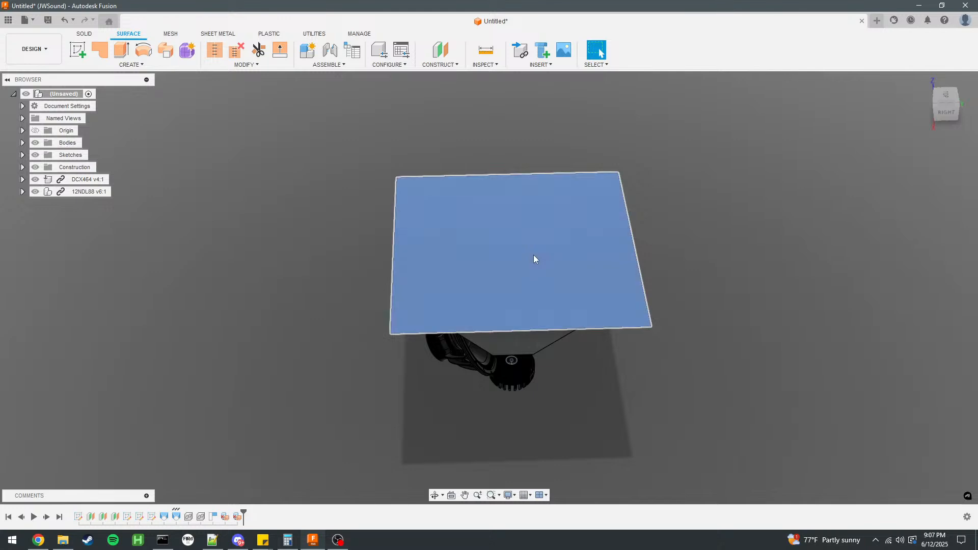
pyautogui.press('Delete')
# Reverse the normal of the horn's surface body.
pyautogui.keyDown('shift'); pyautogui.moveTo(518, 253); pyautogui.dragTo(606, 288, button='middle'); pyautogui.keyUp('shift')
pyautogui.click(246, 65)
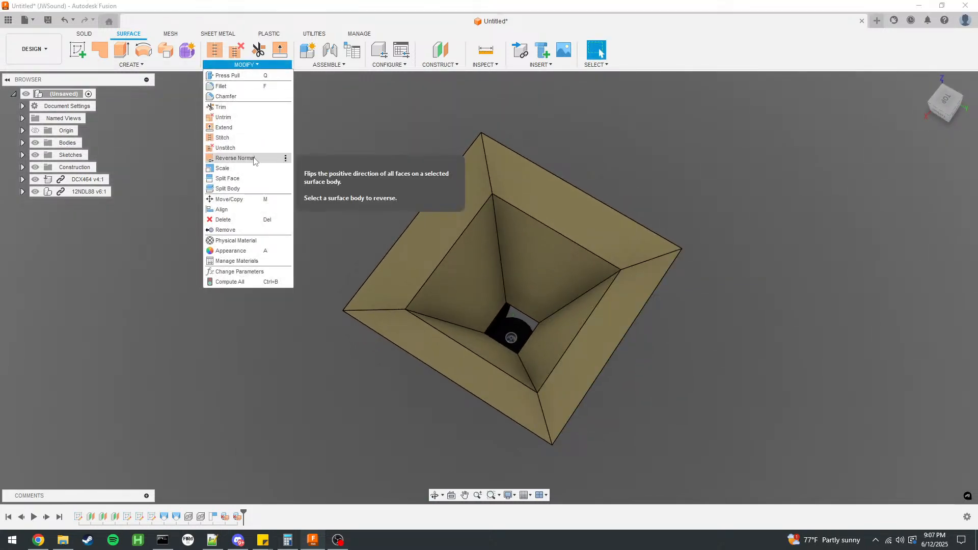
pyautogui.click(255, 160)
pyautogui.click(510, 257)
pyautogui.click(926, 174)
# Split the horn surface body into two halves along the vertical origin plane perpendicular to the Y axis.
pyautogui.keyDown('shift'); pyautogui.moveTo(704, 282); pyautogui.dragTo(727, 270, button='middle'); pyautogui.keyUp('shift')
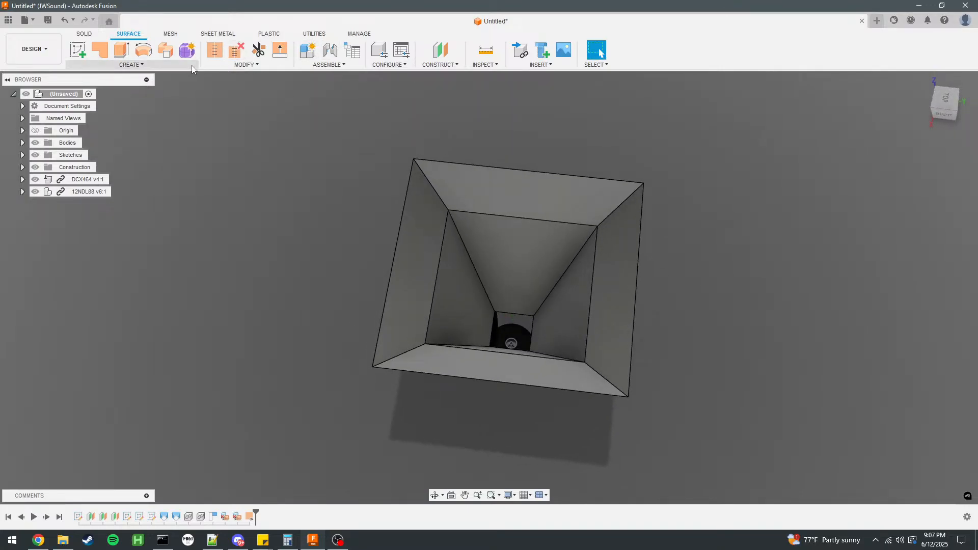
pyautogui.click(250, 65)
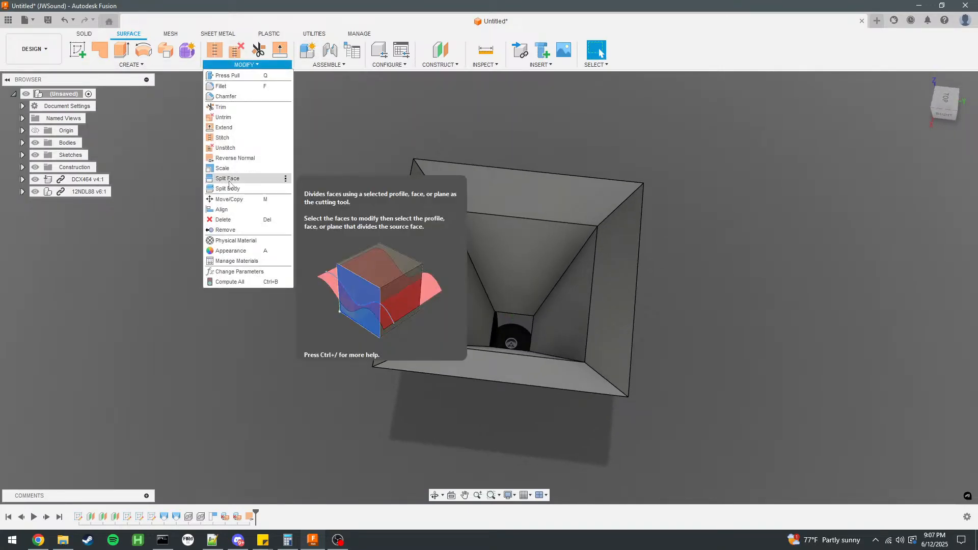
pyautogui.click(232, 184)
pyautogui.click(501, 231)
pyautogui.click(936, 173)
pyautogui.keyDown('shift'); pyautogui.moveTo(632, 326); pyautogui.dragTo(708, 270, button='middle'); pyautogui.keyUp('shift')
pyautogui.click(535, 343)
pyautogui.click(919, 188)
# Split the woofer-side half of the horn into quarters with the vertical origin plane perpendicular to the X axis.
pyautogui.keyDown('shift'); pyautogui.moveTo(856, 201); pyautogui.dragTo(706, 221, button='middle'); pyautogui.keyUp('shift')
pyautogui.click(249, 65)
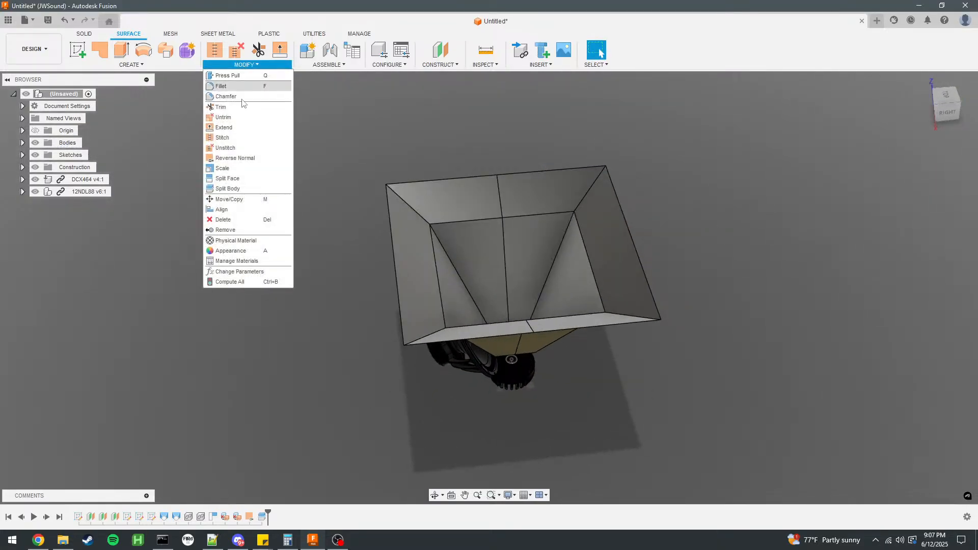
pyautogui.click(249, 189)
pyautogui.click(458, 262)
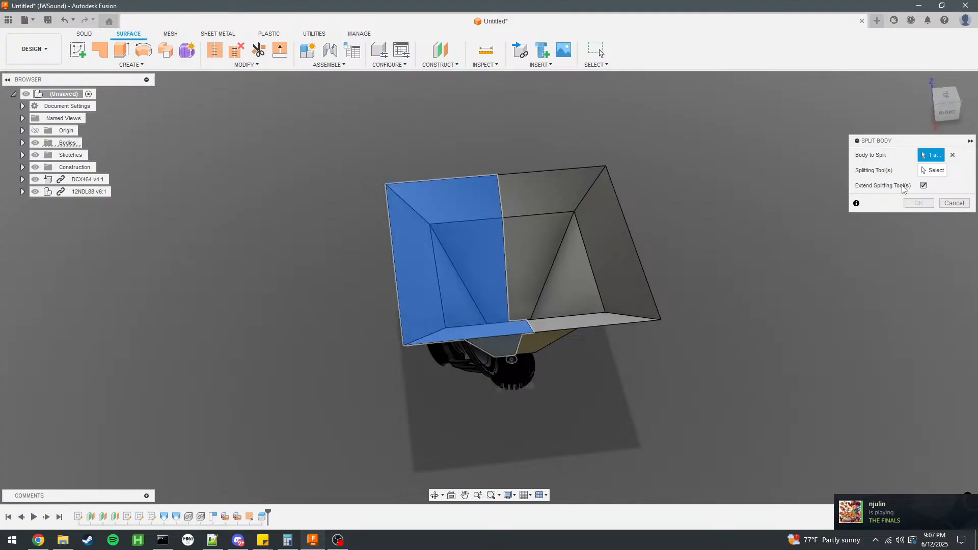
pyautogui.click(546, 347)
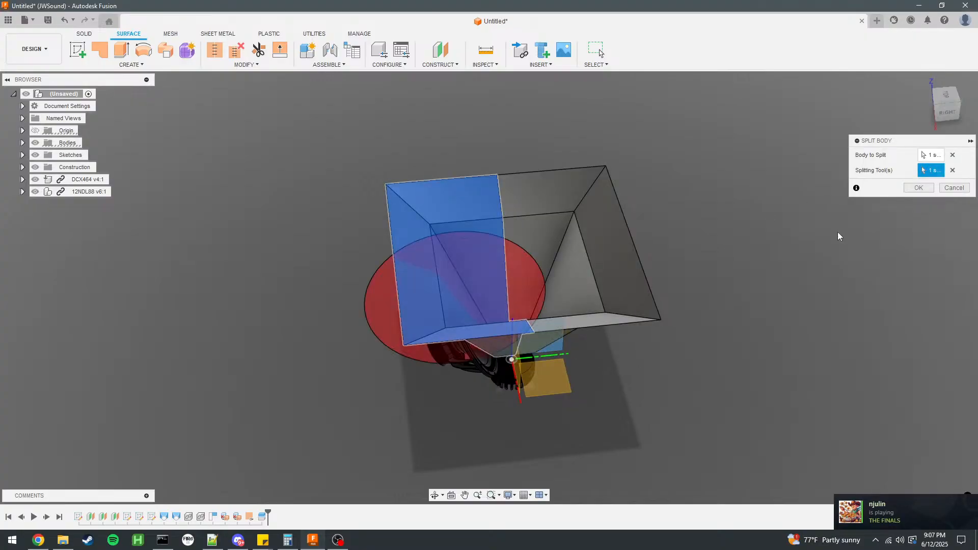
pyautogui.click(919, 188)
# Remove Body2 and Body3 to keep only one quarter of the horn.
pyautogui.click(923, 81)
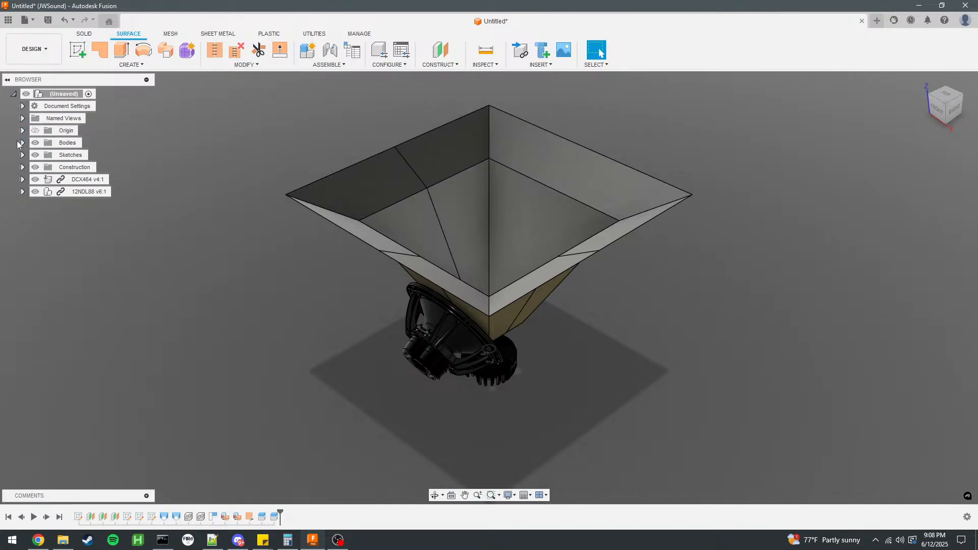
pyautogui.click(22, 143)
pyautogui.click(77, 168)
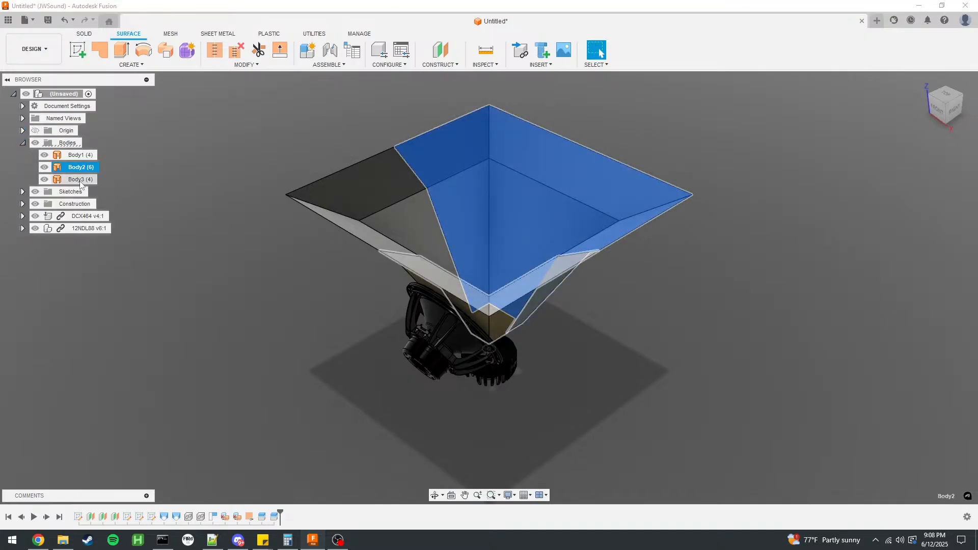
pyautogui.keyDown('ctrl'); pyautogui.click(80, 179); pyautogui.keyUp('ctrl')
pyautogui.rightClick(81, 180)
pyautogui.click(102, 330)
# Show Sketch4, the rectangular profile at the horn's mouth.
pyautogui.scroll(3, 417, 286)
pyautogui.keyDown('shift'); pyautogui.moveTo(588, 267); pyautogui.dragTo(530, 240, button='middle'); pyautogui.keyUp('shift')
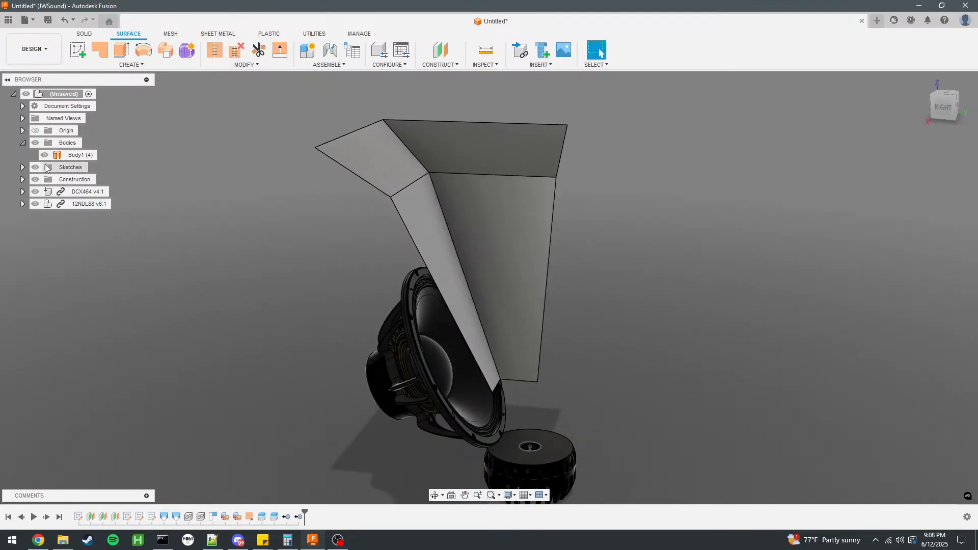
pyautogui.click(23, 167)
pyautogui.click(45, 216)
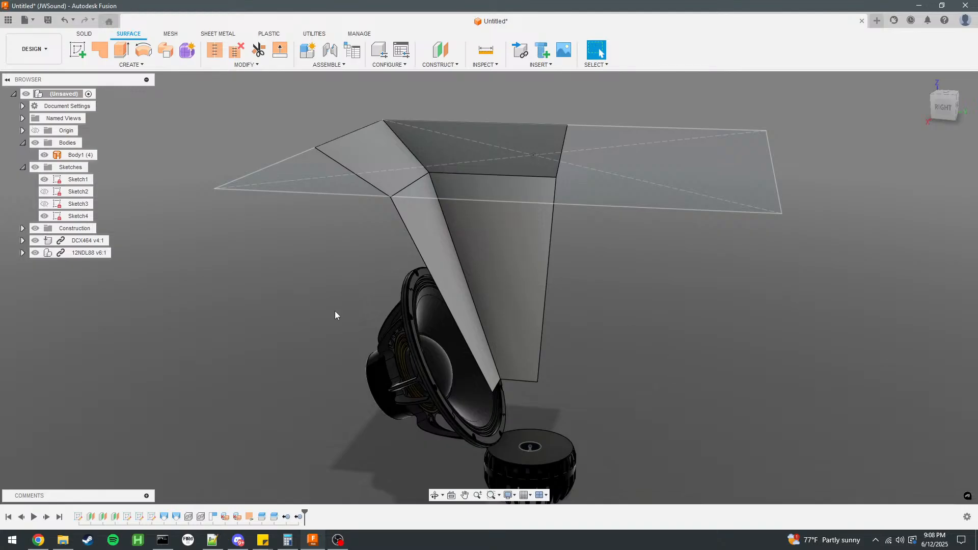
pyautogui.scroll(-3, 384, 300)
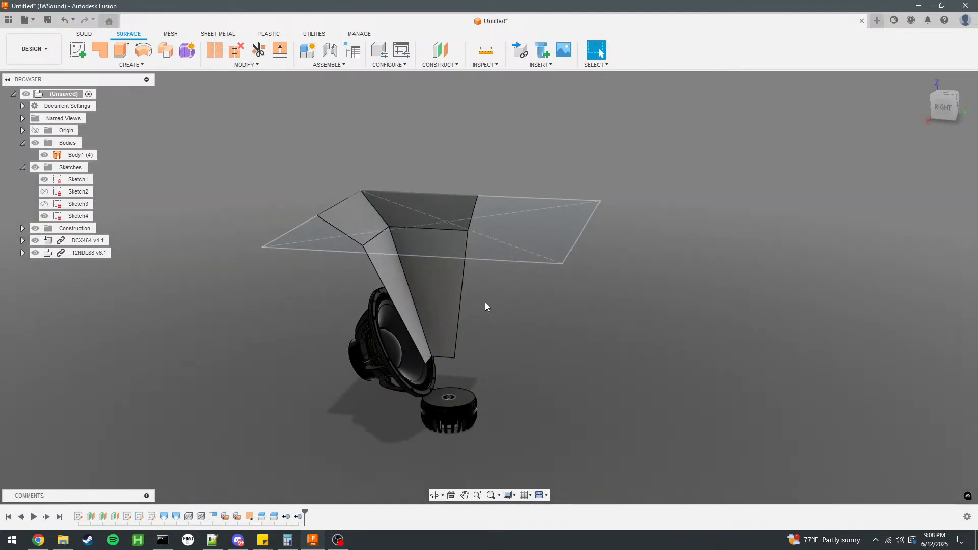
# Extrude the Sketch4 mouth rectangle 75 mm upward as a new body.
pyautogui.click(543, 234)
pyautogui.click(654, 285)
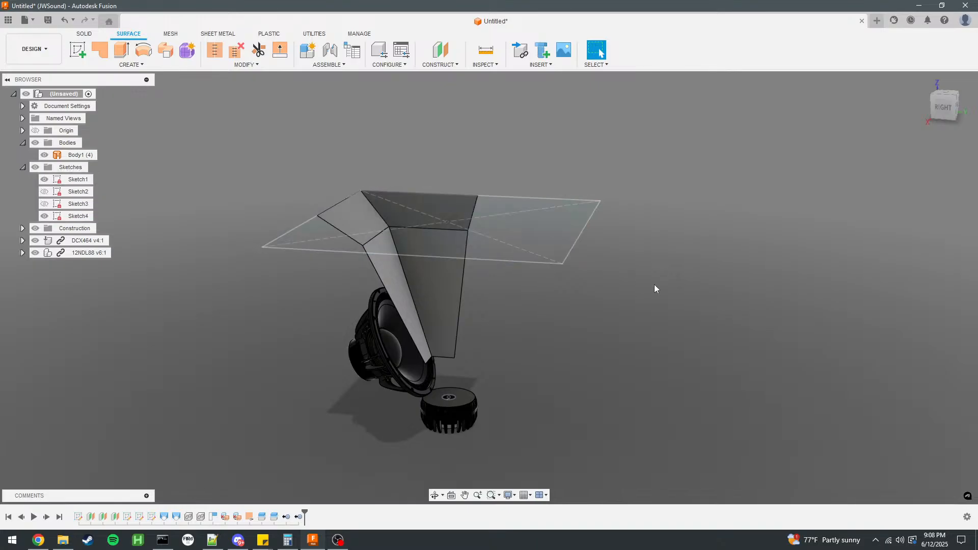
pyautogui.click(543, 234)
pyautogui.write('e')
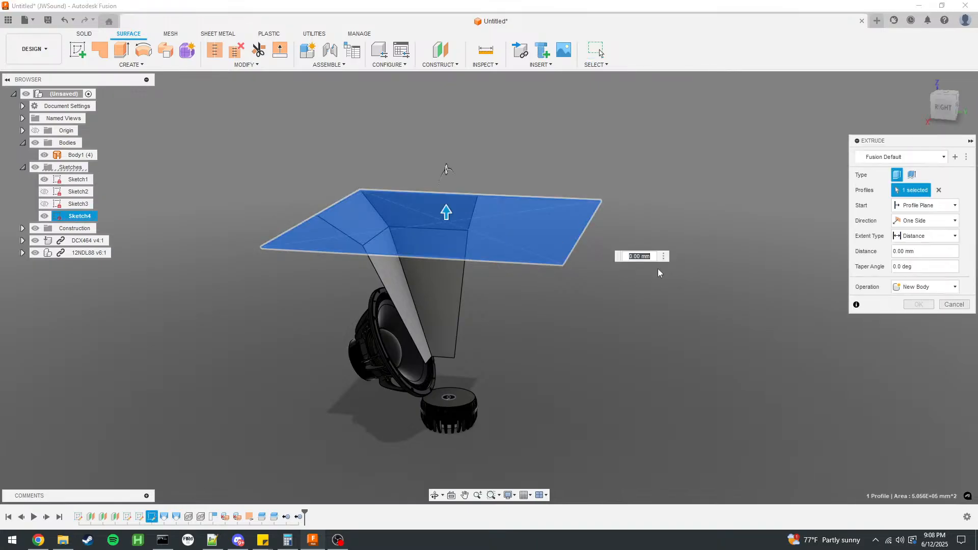
pyautogui.write('25')
pyautogui.press('Return')
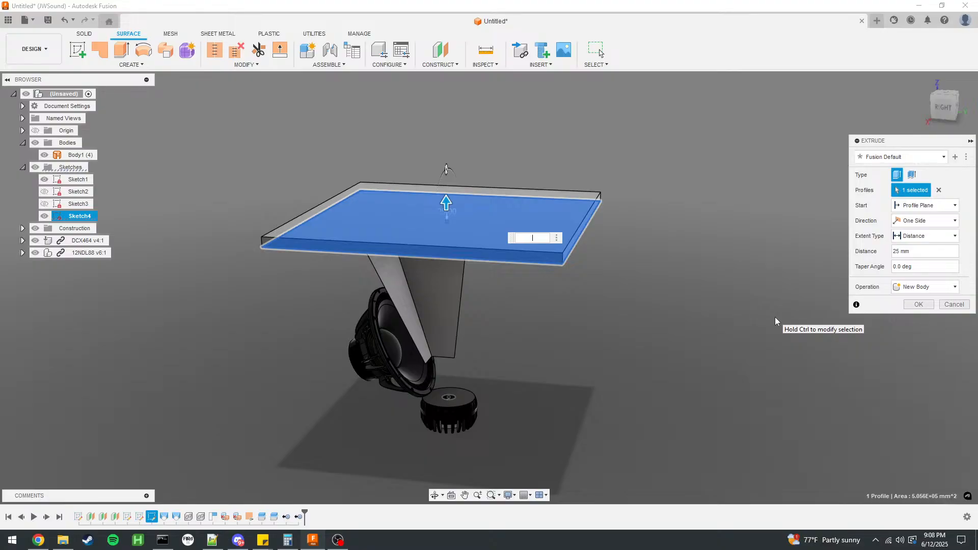
pyautogui.press('Return')
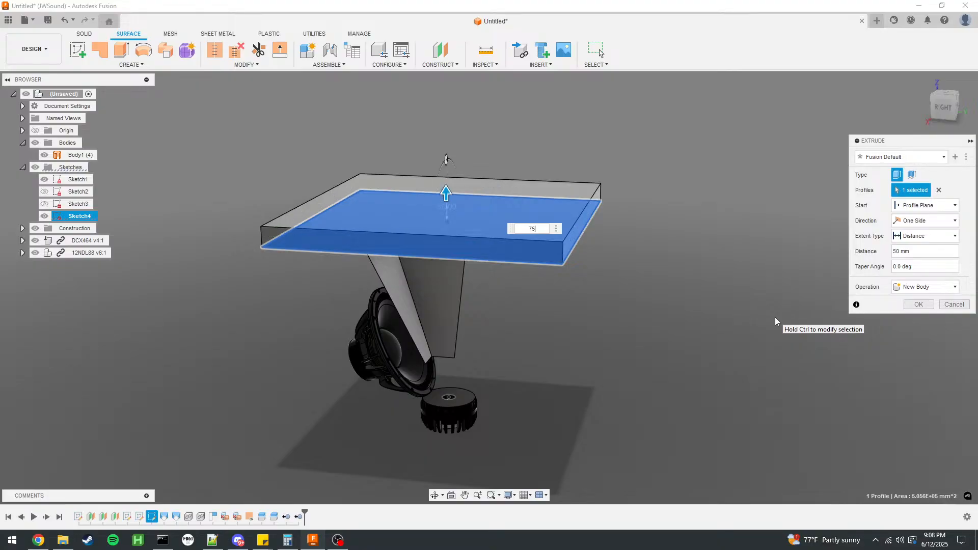
pyautogui.write('75')
pyautogui.press('Return')
pyautogui.click(919, 305)
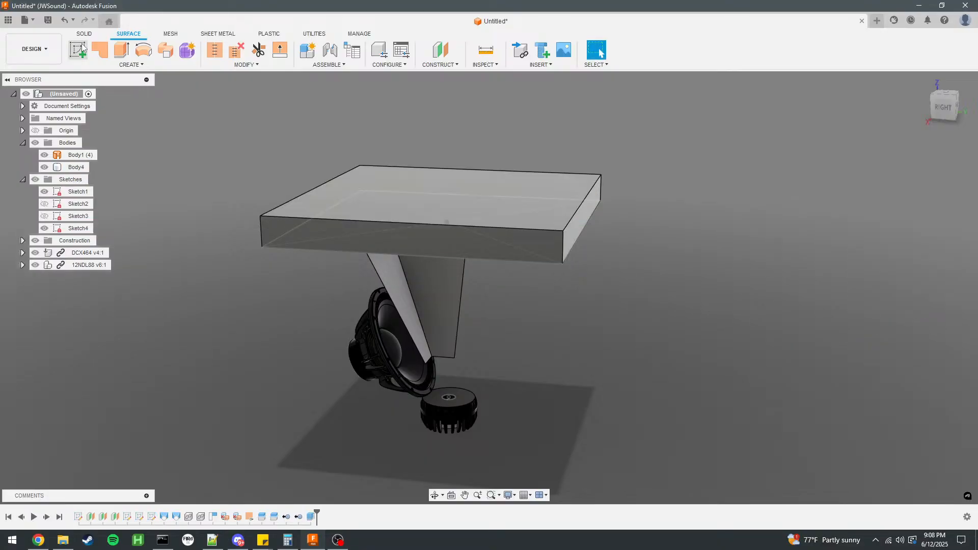
# Hide Sketch4 and delete the bottom face of the extruded mouth slab to turn it into a surface body.
pyautogui.keyDown('shift'); pyautogui.moveTo(531, 246); pyautogui.dragTo(504, 224, button='middle'); pyautogui.keyUp('shift')
pyautogui.click(516, 218)
pyautogui.click(44, 228)
pyautogui.click(506, 207)
pyautogui.press('Delete')
pyautogui.keyDown('shift'); pyautogui.moveTo(732, 233); pyautogui.dragTo(782, 245, button='middle'); pyautogui.keyUp('shift')
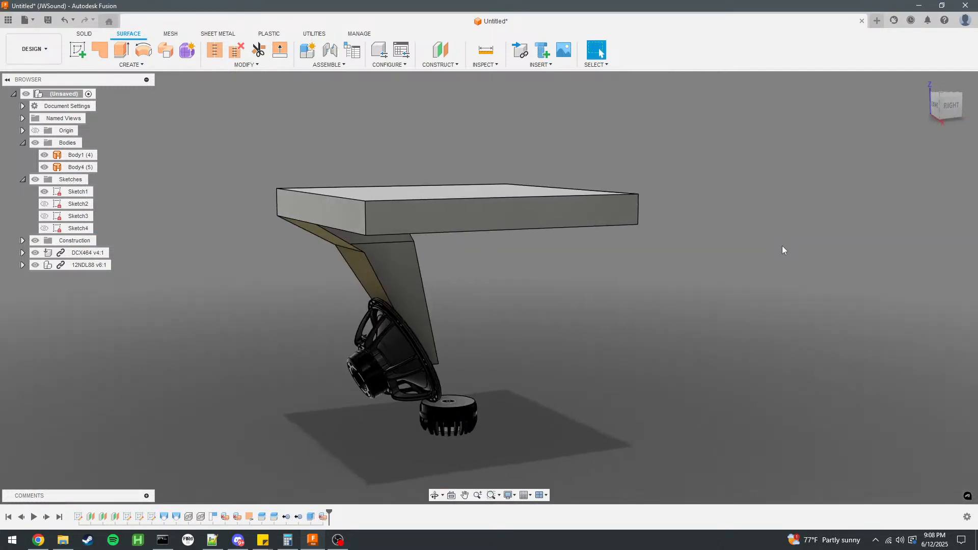
# Move the mouth slab's extrude and face deletion ahead of both body splits in the timeline, and add the slab to both splits.
pyautogui.click(311, 516)
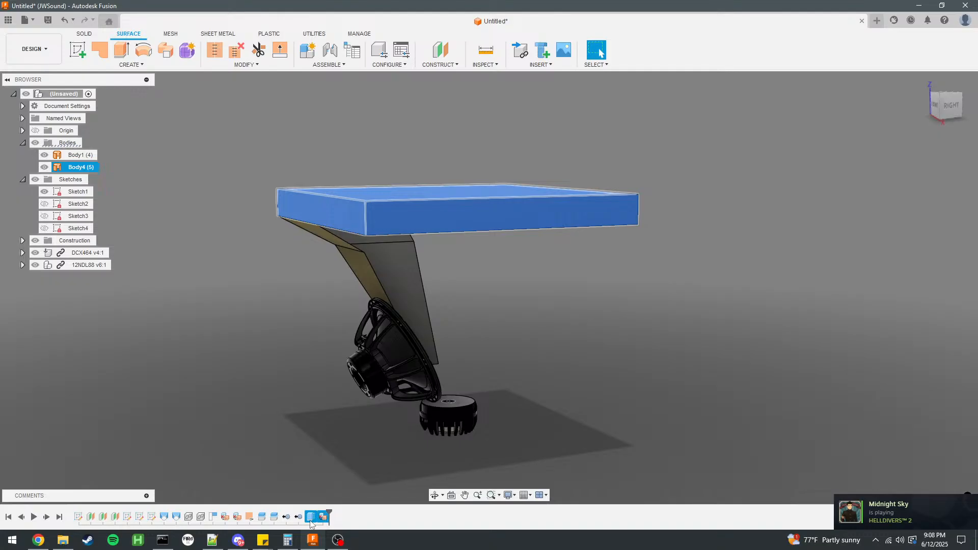
pyautogui.doubleClick(286, 517)
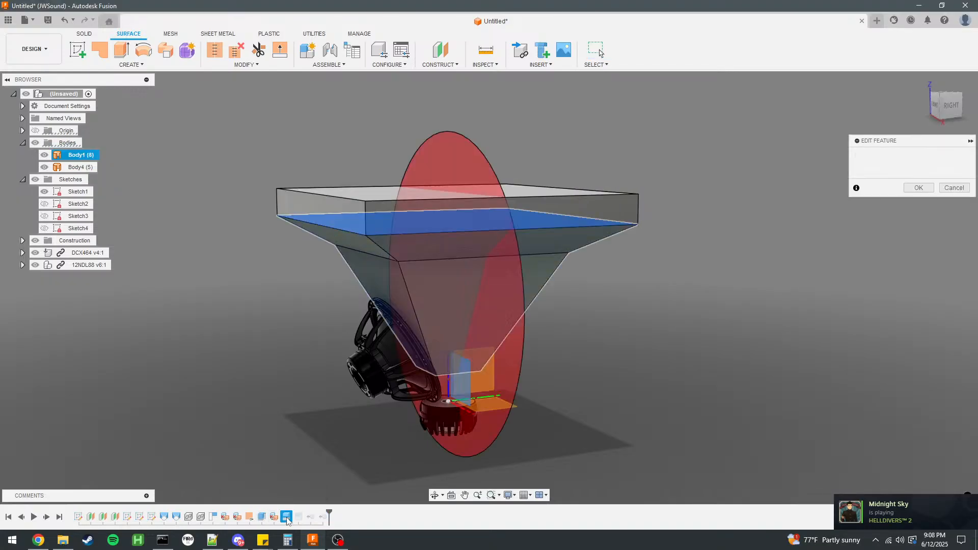
pyautogui.click(469, 209)
pyautogui.click(919, 189)
pyautogui.doubleClick(299, 517)
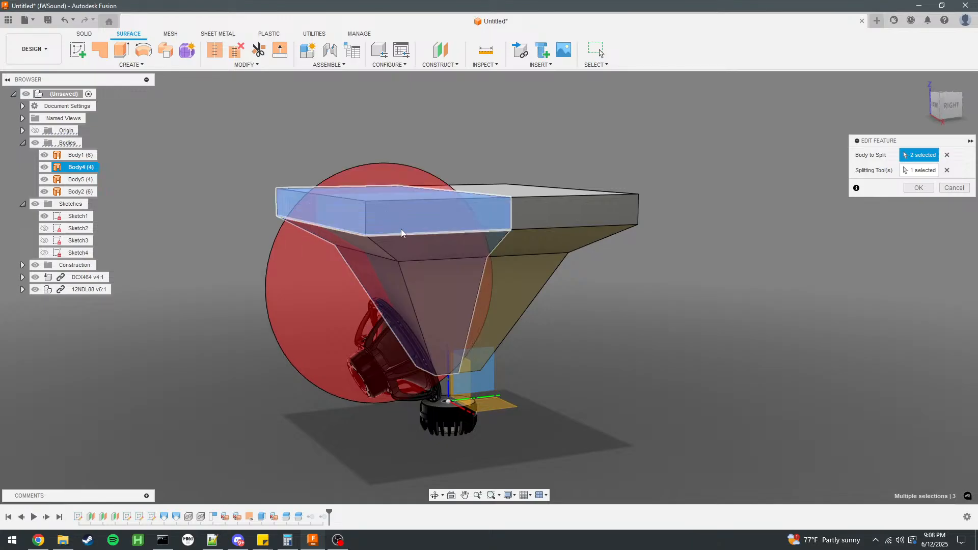
pyautogui.click(930, 192)
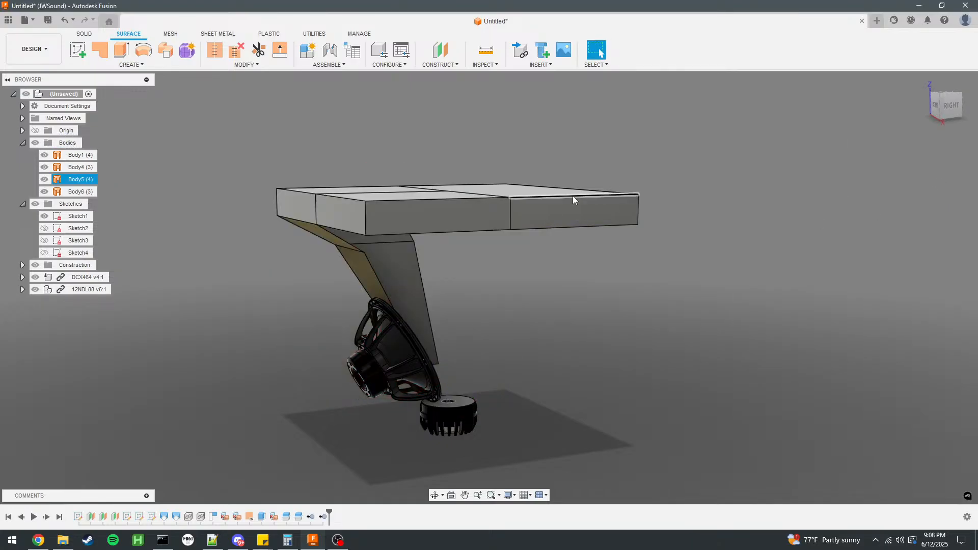
# Remove Body5 and Body6 so that only one quarter of the mouth slab is kept.
pyautogui.click(84, 181)
pyautogui.keyDown('ctrl'); pyautogui.click(80, 192); pyautogui.keyUp('ctrl')
pyautogui.rightClick(81, 193)
pyautogui.click(104, 343)
pyautogui.keyDown('shift'); pyautogui.moveTo(611, 326); pyautogui.dragTo(477, 222, button='middle'); pyautogui.keyUp('shift')
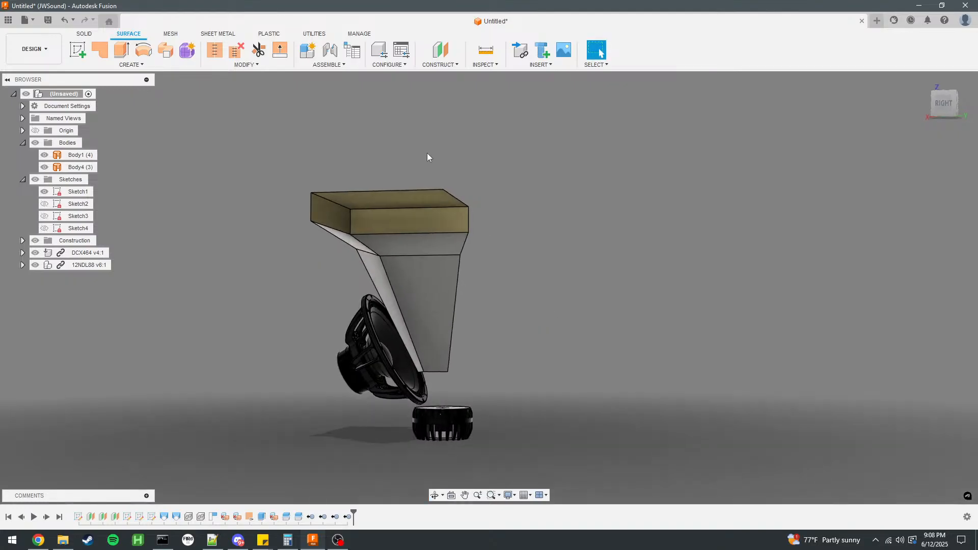
# Reverse the surface normals of the quarter mouth body, Body4.
pyautogui.click(217, 60)
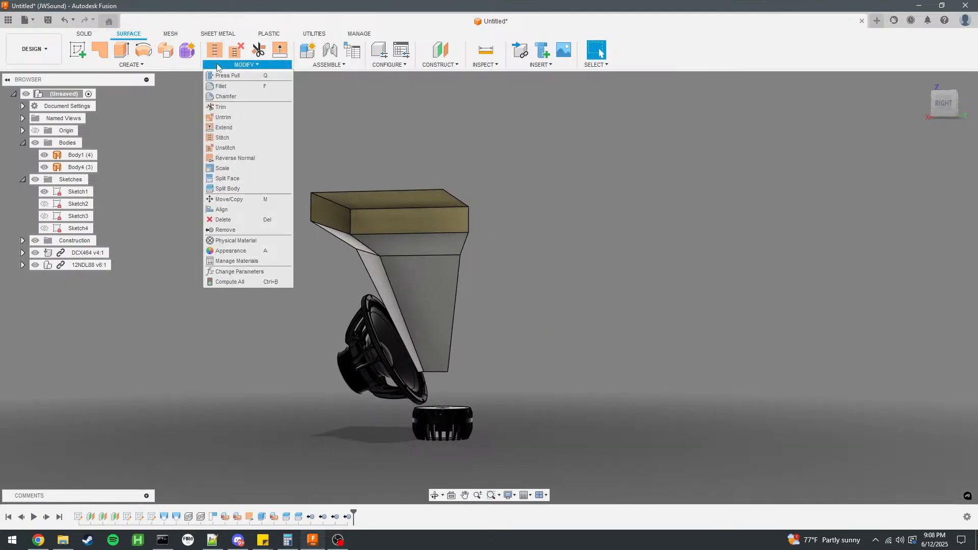
pyautogui.click(229, 169)
pyautogui.click(421, 224)
pyautogui.click(918, 172)
pyautogui.keyDown('shift'); pyautogui.moveTo(611, 230); pyautogui.dragTo(581, 277, button='middle'); pyautogui.keyUp('shift')
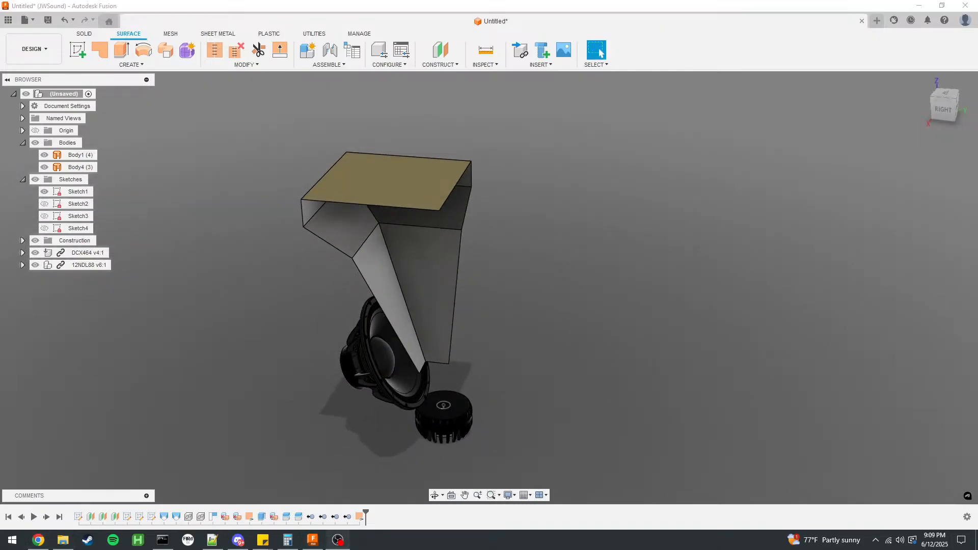
pyautogui.scroll(2, 458, 406)
pyautogui.scroll(-1, 528, 356)
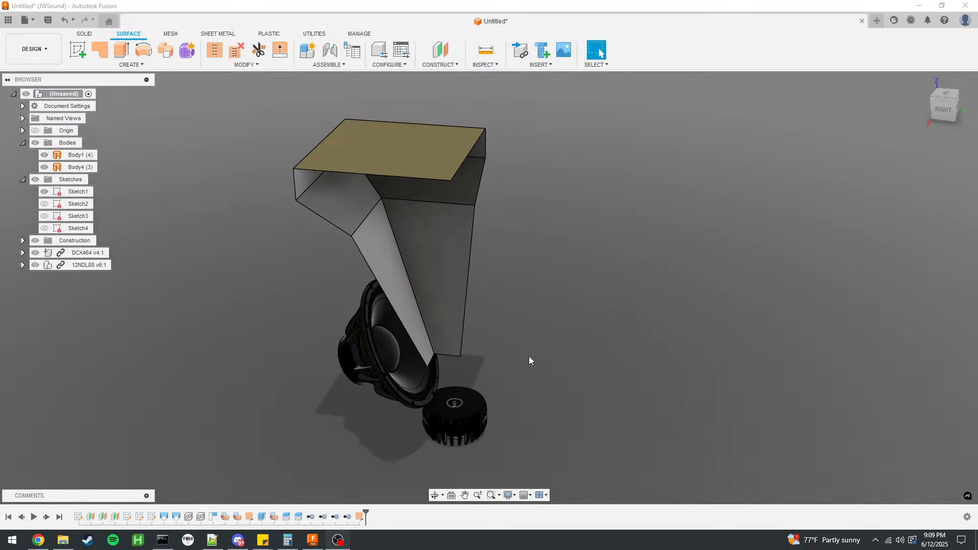
# Hide Sketch1 to clear the area around the horn throat and compression driver.
pyautogui.click(337, 307)
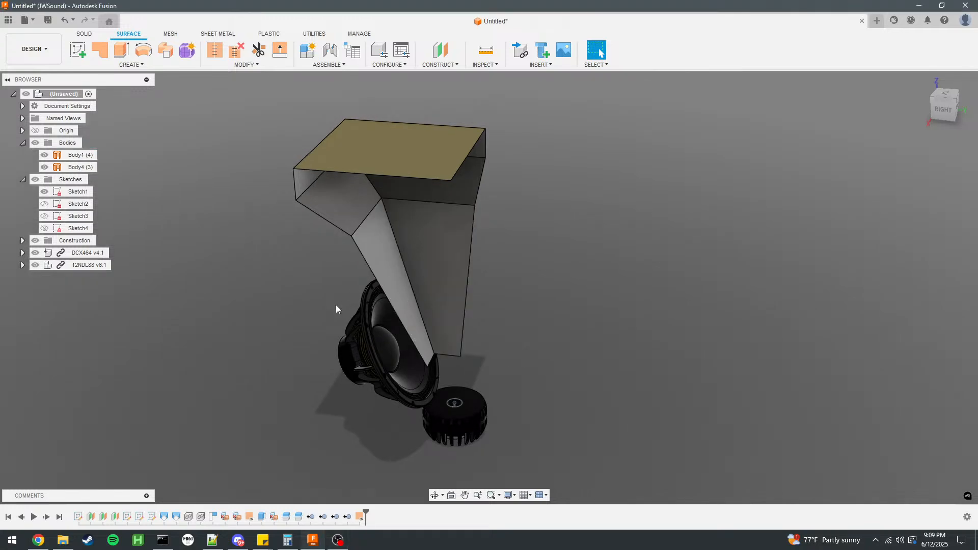
pyautogui.click(44, 192)
pyautogui.scroll(4, 441, 414)
pyautogui.scroll(-5, 442, 413)
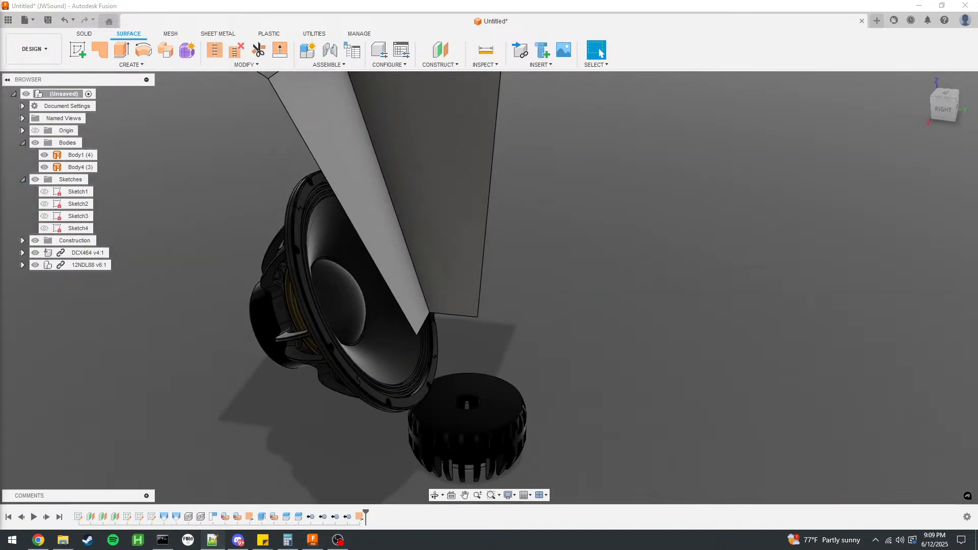
# Arrange the Ath console beside JMOD55.cfg in Notepad++, and run ath.exe jmod55.cfg in the console.
pyautogui.moveTo(0, 143); pyautogui.dragTo(705, 69)
pyautogui.moveTo(0, 25); pyautogui.dragTo(166, 102)
pyautogui.moveTo(518, 241); pyautogui.dragTo(334, 252)
pyautogui.moveTo(307, 351); pyautogui.dragTo(306, 443)
pyautogui.click(281, 340)
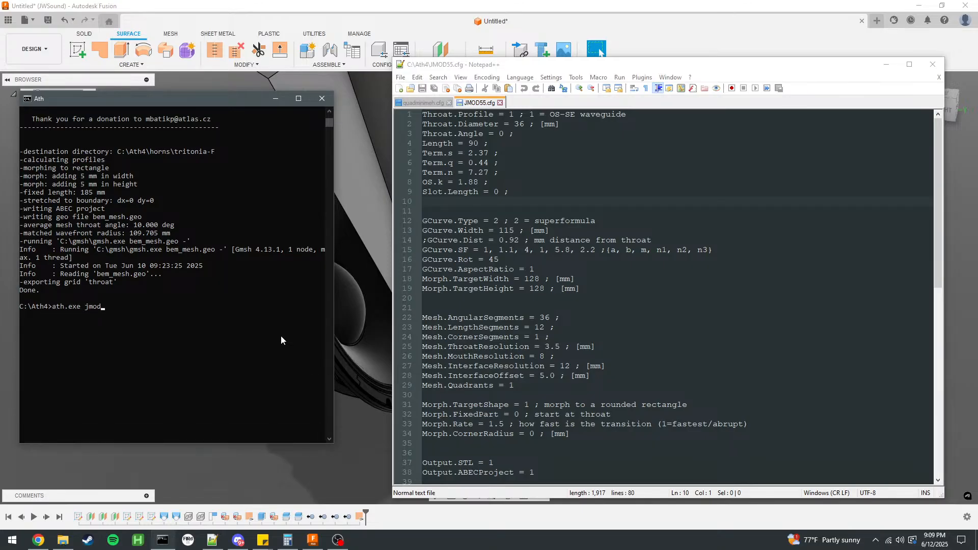
pyautogui.press('BackSpace')
pyautogui.press('BackSpace')
pyautogui.write('fg')
pyautogui.press('Return')
# Switch to Fusion, show Sketch2, and check the lengths of two adjacent edges of its square throat profile.
pyautogui.click(529, 318)
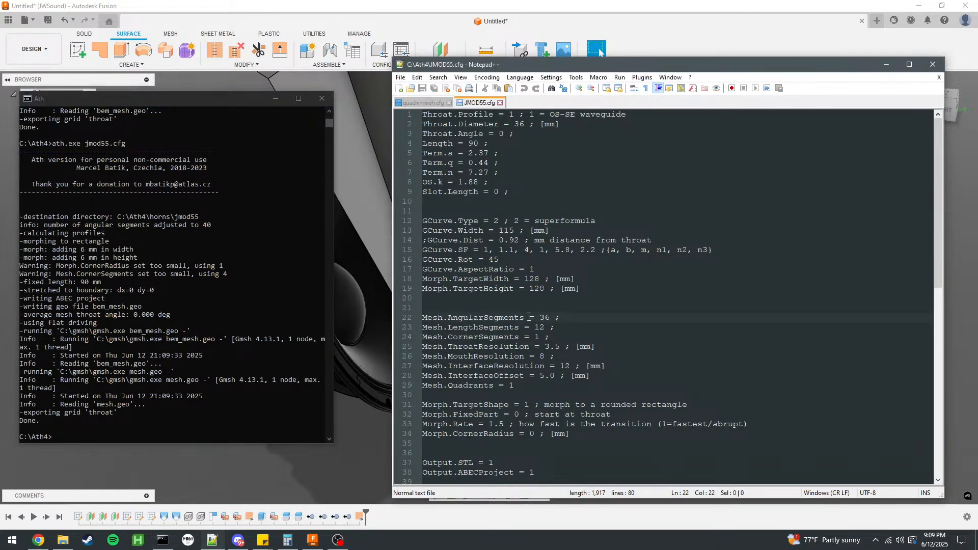
pyautogui.click(649, 288)
pyautogui.click(409, 4)
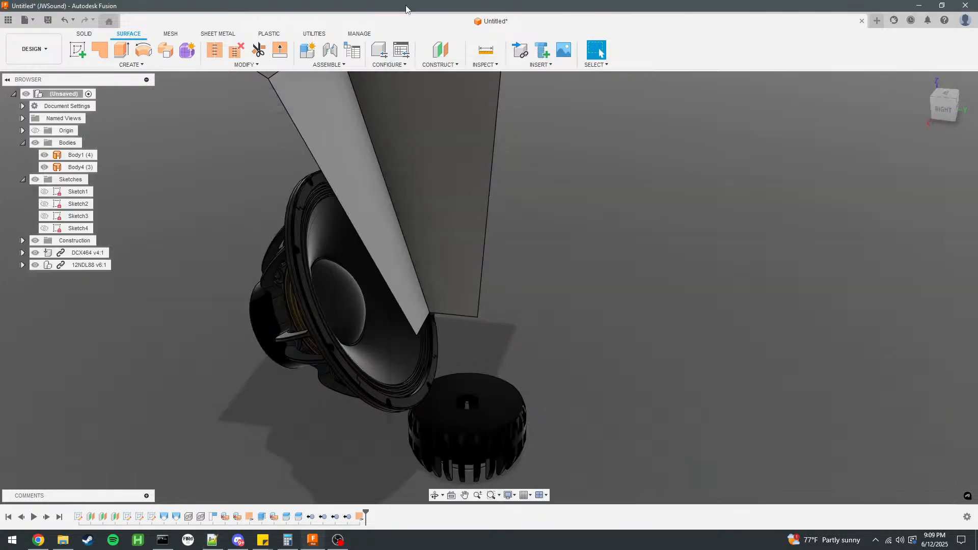
pyautogui.click(45, 193)
pyautogui.click(44, 204)
pyautogui.click(514, 323)
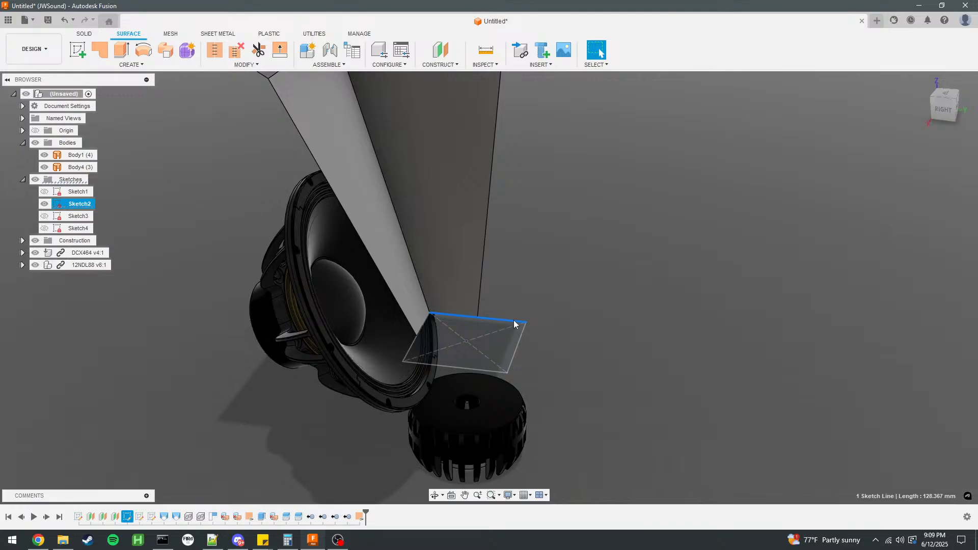
pyautogui.click(414, 348)
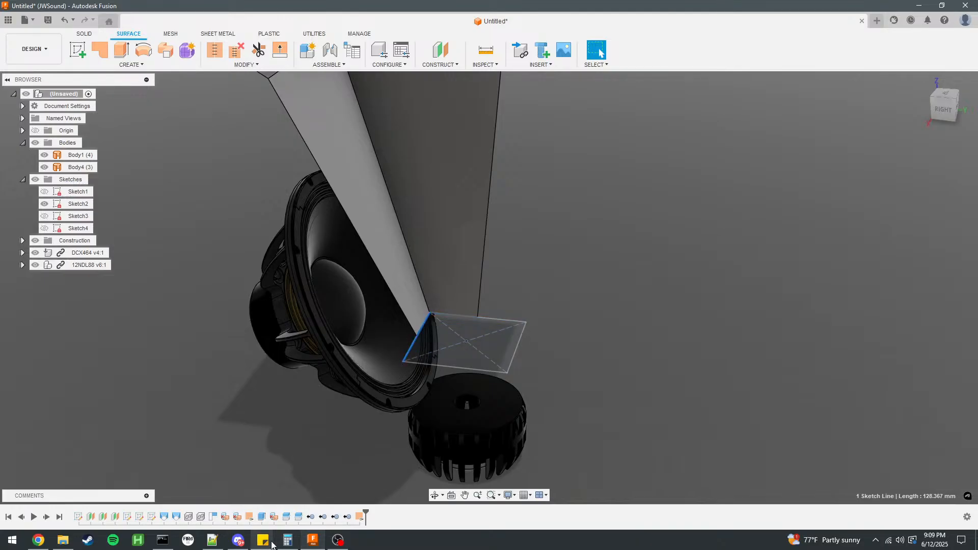
# Switch to Notepad++, set Morph.TargetWidth and Morph.TargetHeight to 128.367 in JMOD55.cfg, and save the file.
pyautogui.click(212, 540)
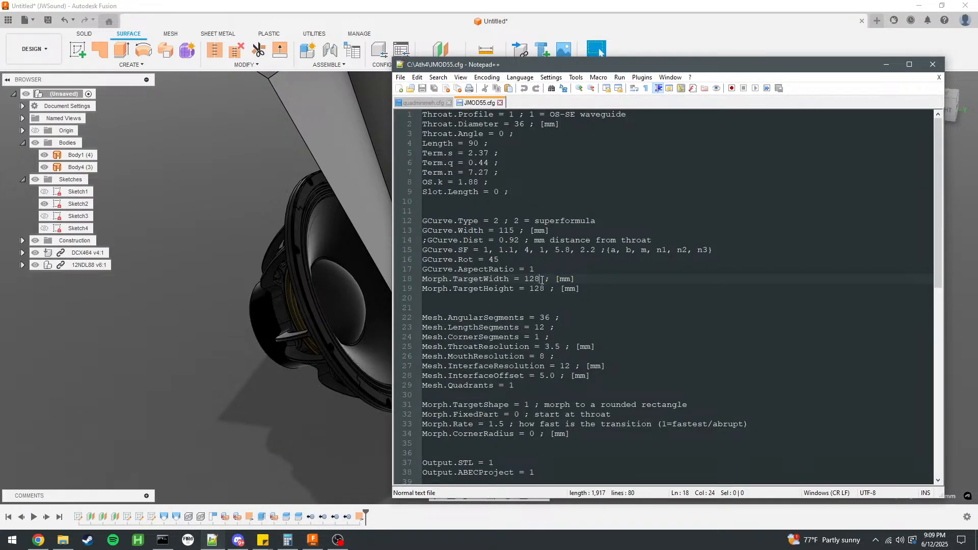
pyautogui.write('.367')
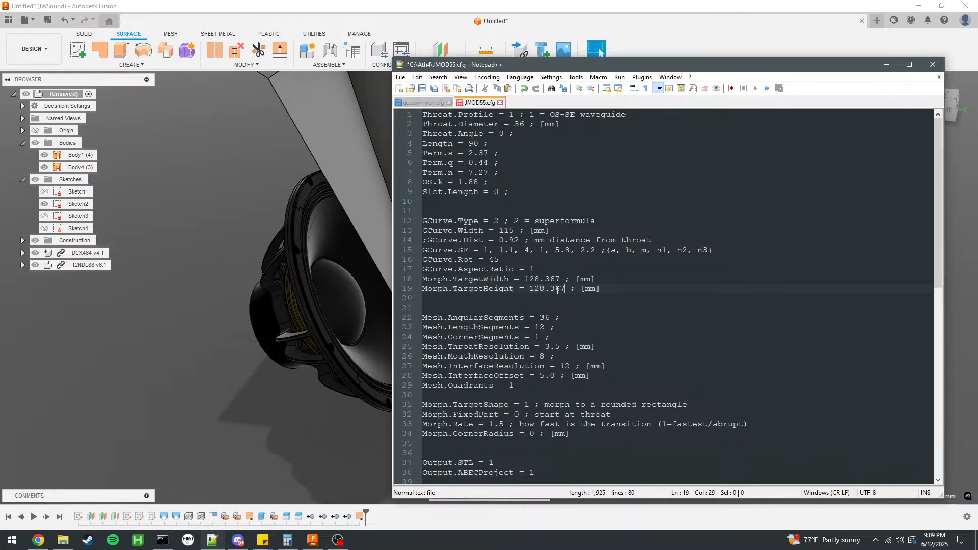
pyautogui.click(423, 90)
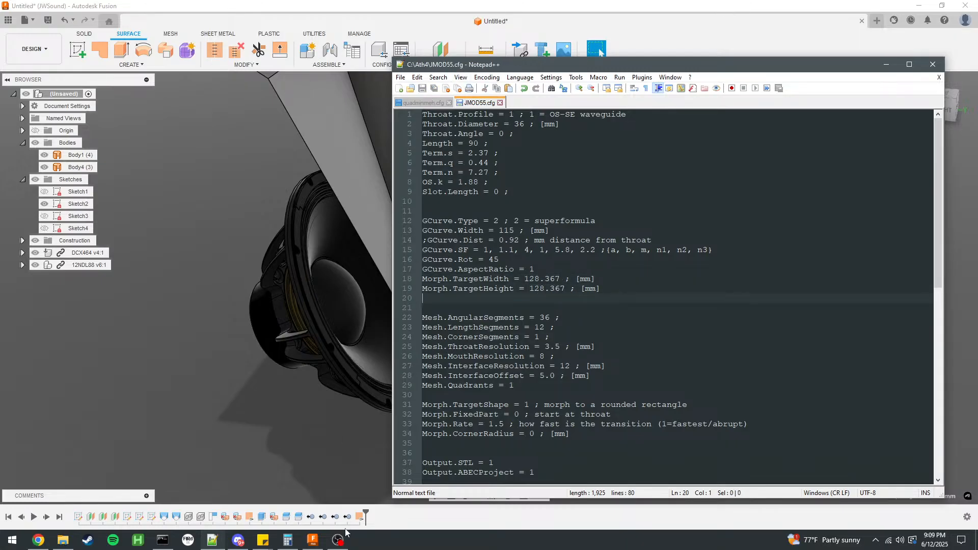
# Switch to the Ath console and rerun ath.exe jmod55.cfg to regenerate the throat waveguide.
pyautogui.click(163, 541)
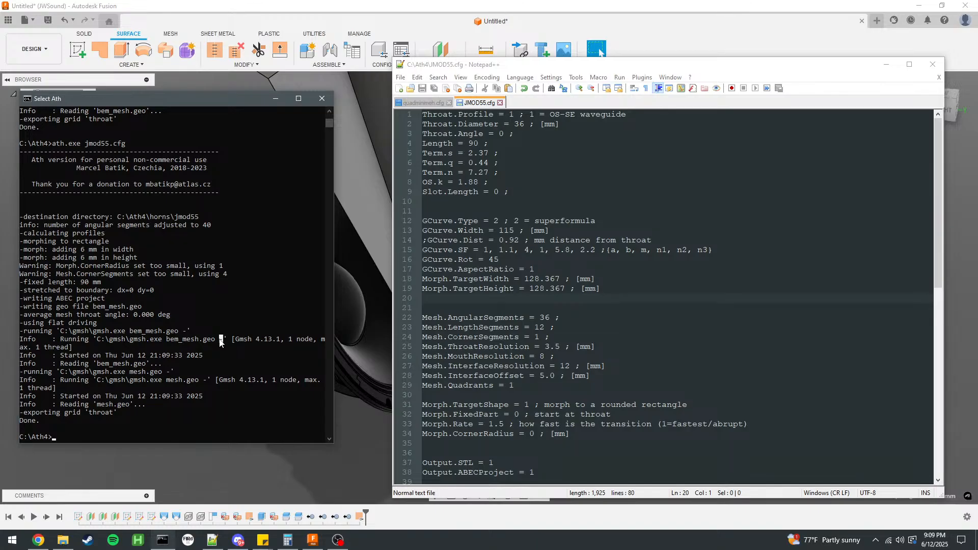
pyautogui.press('Escape')
pyautogui.press('Up')
pyautogui.press('Return')
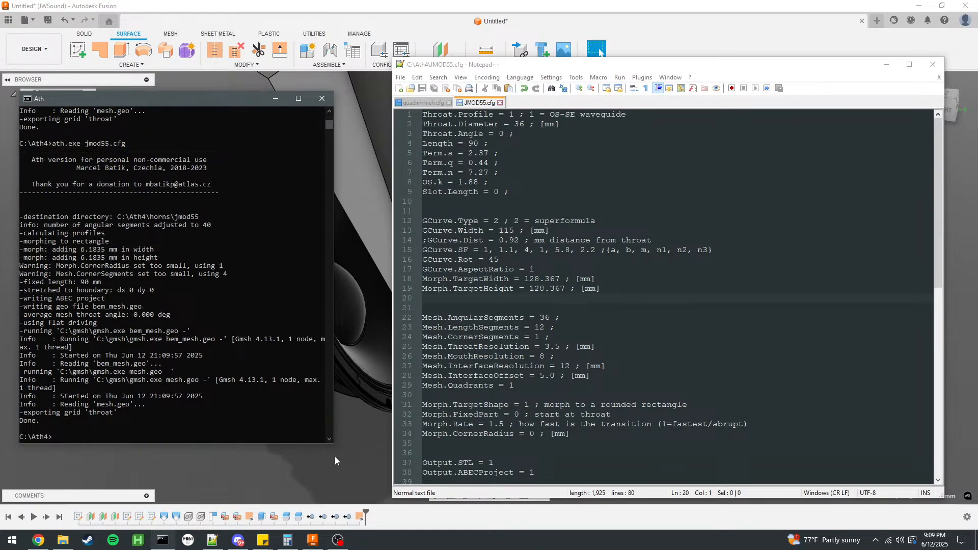
# Switch back to Fusion and hide Sketch2.
pyautogui.click(361, 460)
pyautogui.scroll(-3, 406, 256)
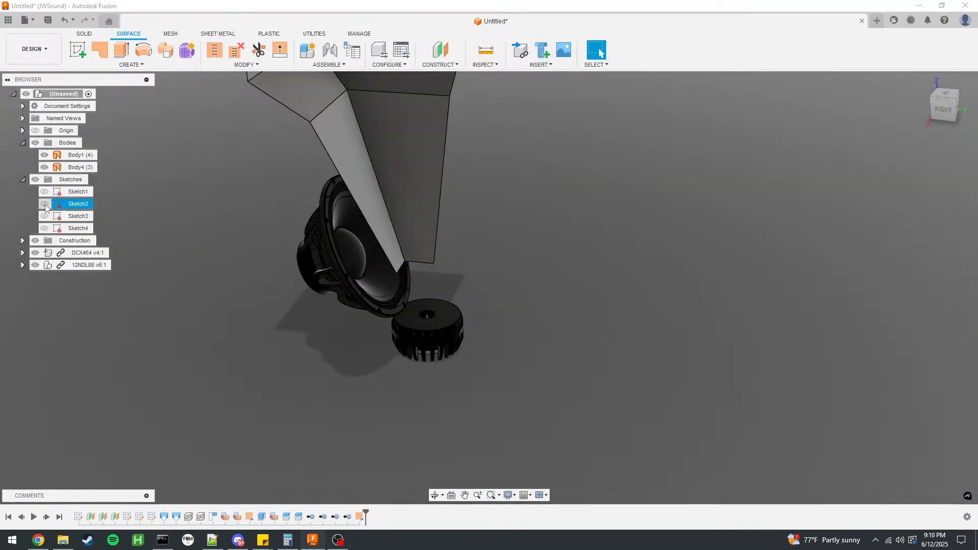
pyautogui.click(45, 205)
pyautogui.scroll(4, 375, 251)
# Run the Ath4_SurfaceImport script from Scripts and Add-Ins.
pyautogui.click(540, 65)
pyautogui.click(540, 65)
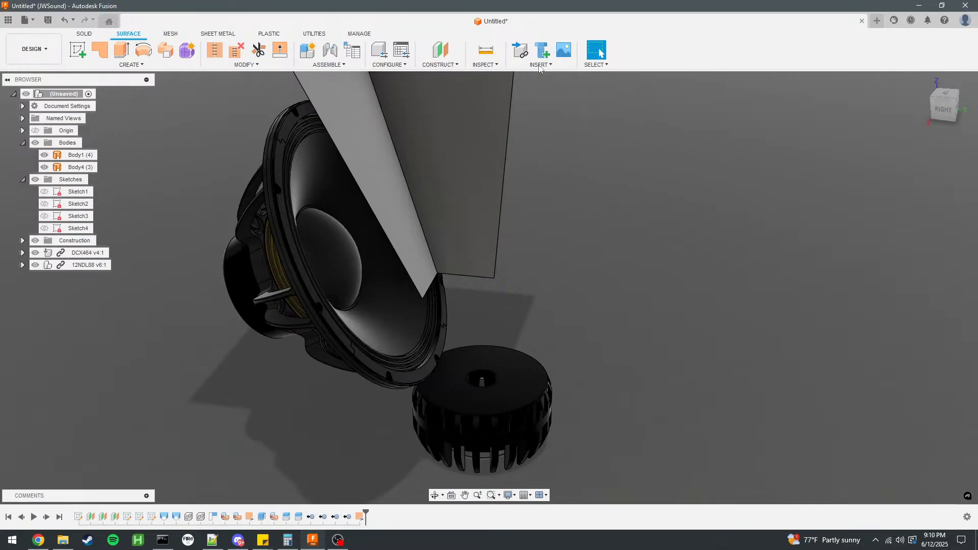
pyautogui.click(314, 35)
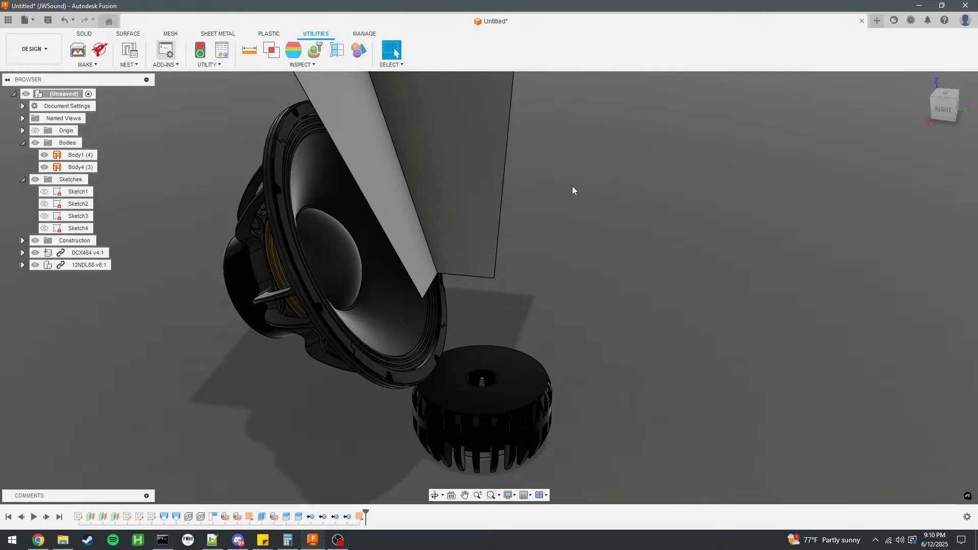
pyautogui.hotkey('shift', 's')
pyautogui.doubleClick(374, 184)
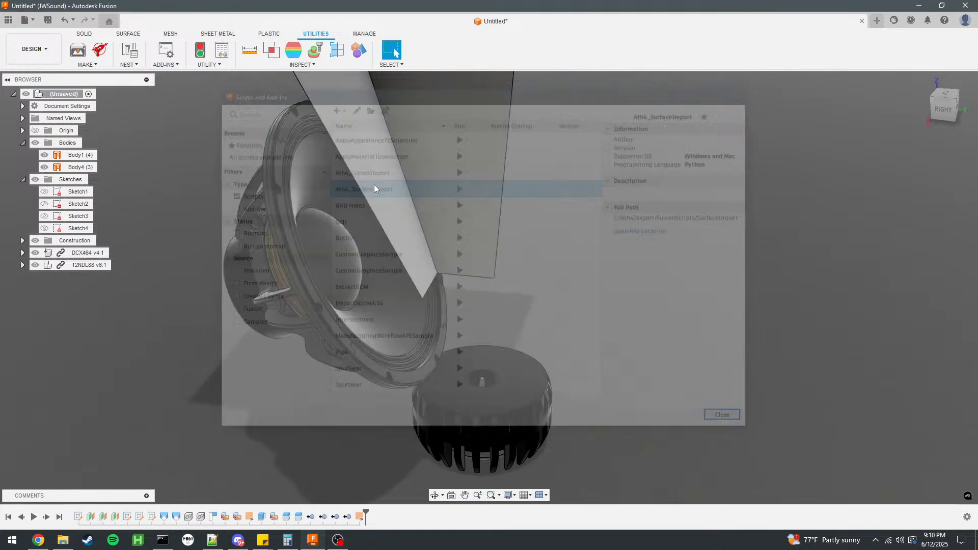
# Import the throat waveguide surface from jmod55_slices_throat.csv in C:\Ath4\Horns\jmod55.
pyautogui.click(49, 188)
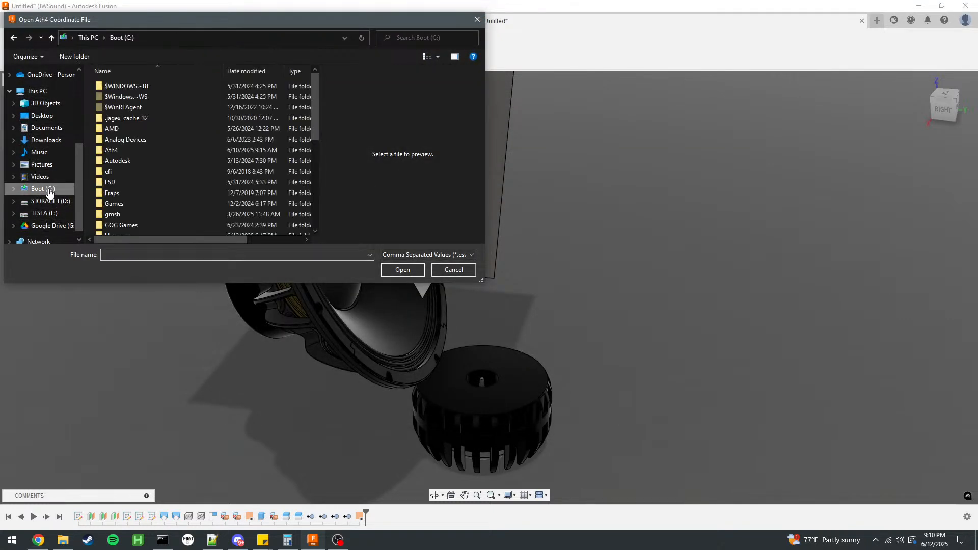
pyautogui.doubleClick(125, 147)
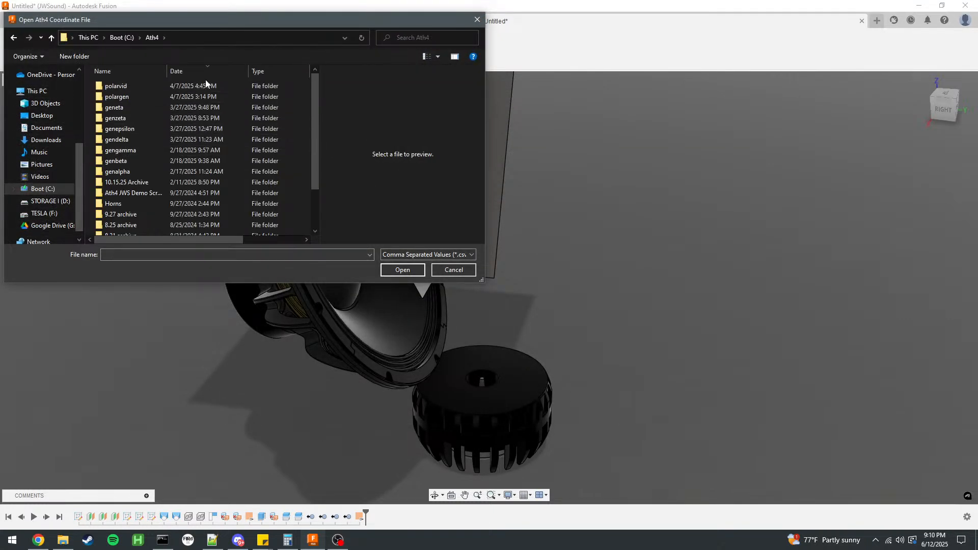
pyautogui.scroll(-2, 203, 127)
pyautogui.scroll(2, 141, 176)
pyautogui.scroll(-1, 138, 170)
pyautogui.doubleClick(137, 172)
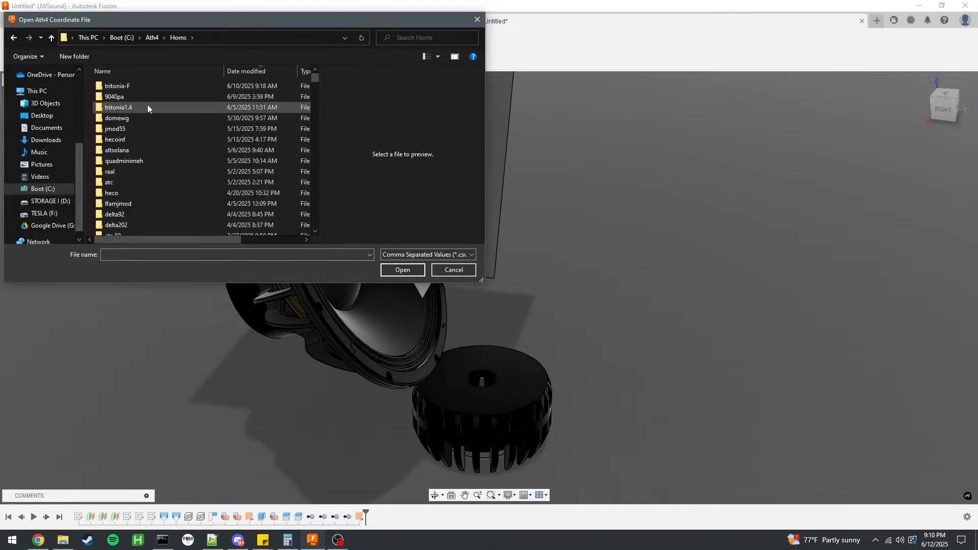
pyautogui.doubleClick(147, 129)
pyautogui.click(139, 106)
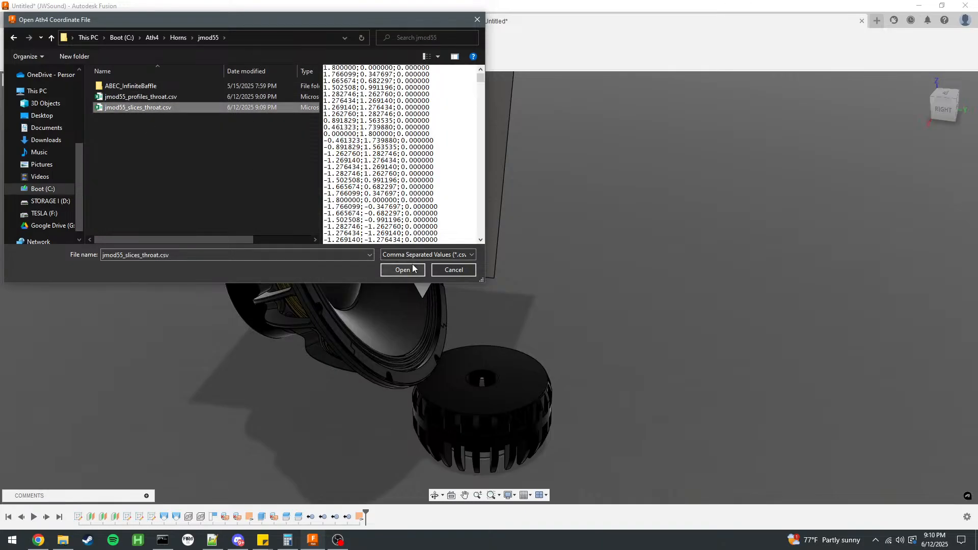
pyautogui.click(409, 270)
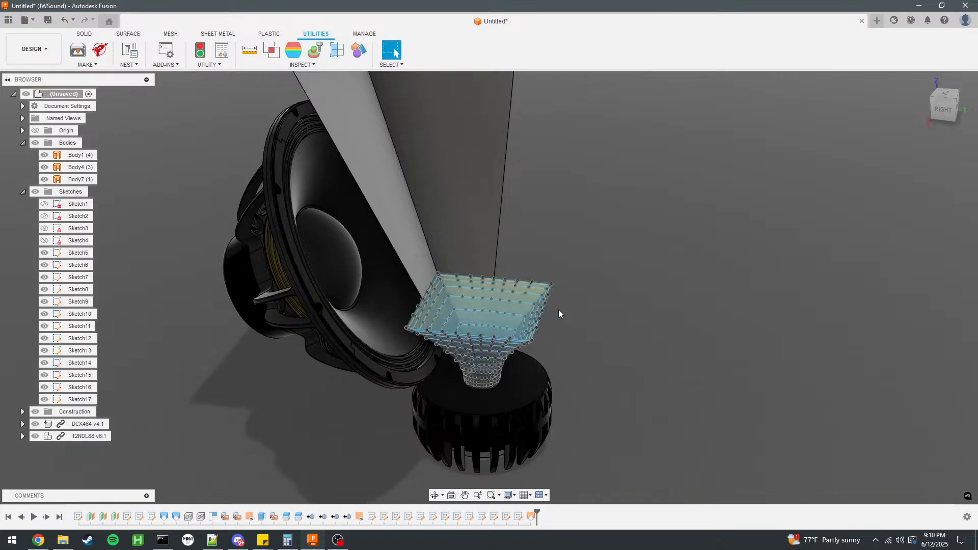
# Hide the imported waveguide slice sketches, Sketch5 through Sketch17.
pyautogui.scroll(2, 558, 310)
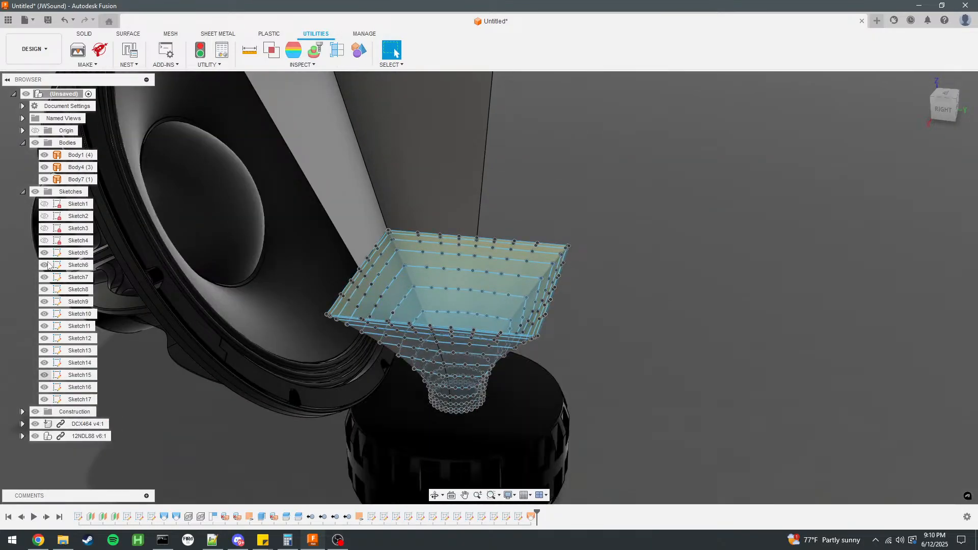
pyautogui.click(44, 253)
pyautogui.click(44, 265)
pyautogui.click(44, 278)
pyautogui.click(45, 289)
pyautogui.click(44, 302)
pyautogui.click(44, 314)
pyautogui.click(45, 326)
pyautogui.click(44, 351)
pyautogui.click(45, 363)
pyautogui.click(45, 375)
pyautogui.click(44, 388)
pyautogui.click(44, 399)
pyautogui.scroll(3, 422, 350)
pyautogui.keyDown('shift'); pyautogui.moveTo(703, 292); pyautogui.dragTo(518, 338, button='middle'); pyautogui.keyUp('shift')
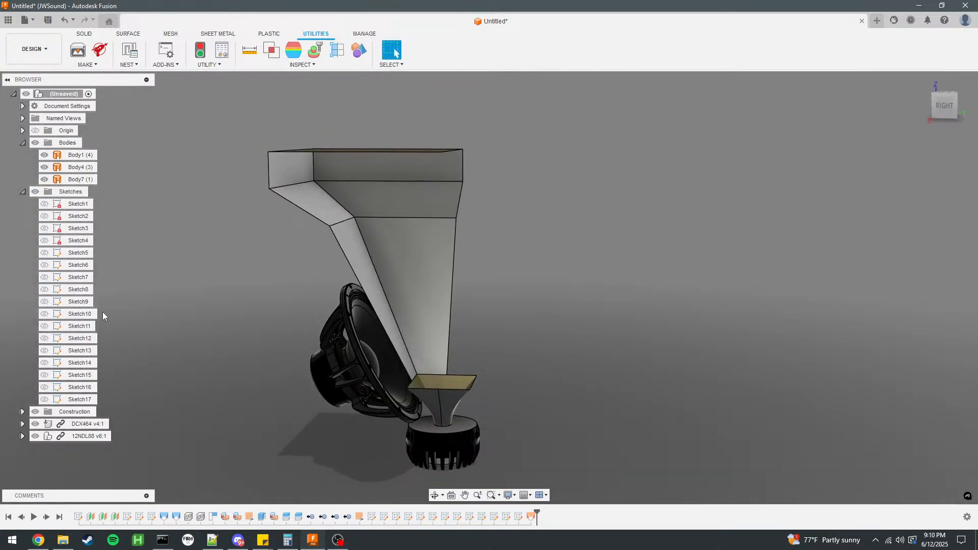
# Hide Body7, Body4 and the DCX464 and 12NDL88 driver components, leaving only the horn wall body Body1 shown.
pyautogui.click(44, 180)
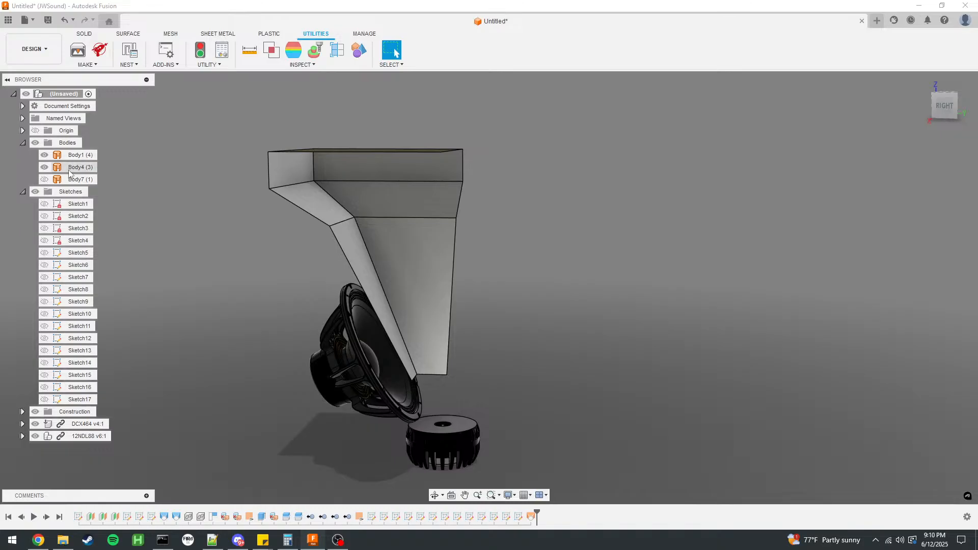
pyautogui.click(76, 154)
pyautogui.click(35, 424)
pyautogui.click(35, 437)
pyautogui.click(44, 168)
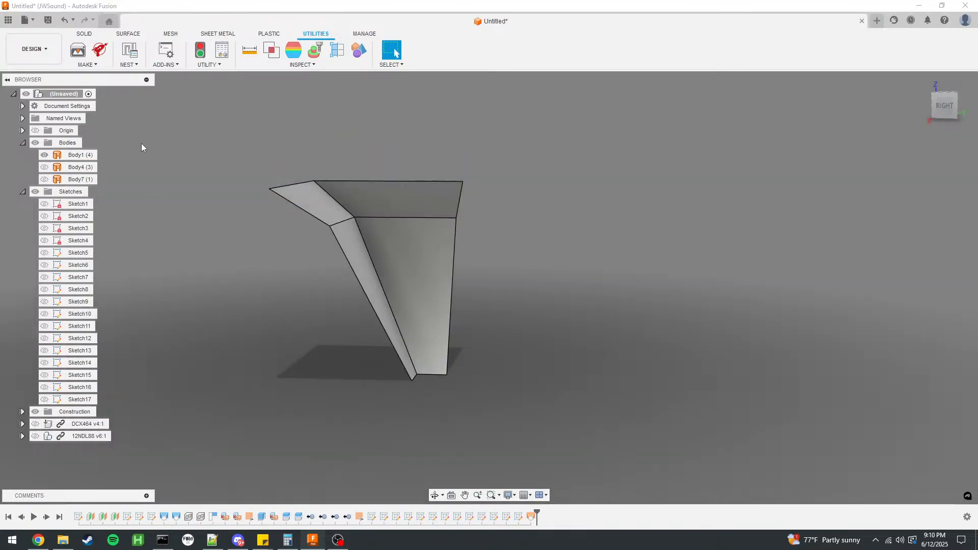
# Set up an export of the displayed horn wall body as a STEP file named JMOD55Horn.
pyautogui.click(80, 36)
pyautogui.click(25, 20)
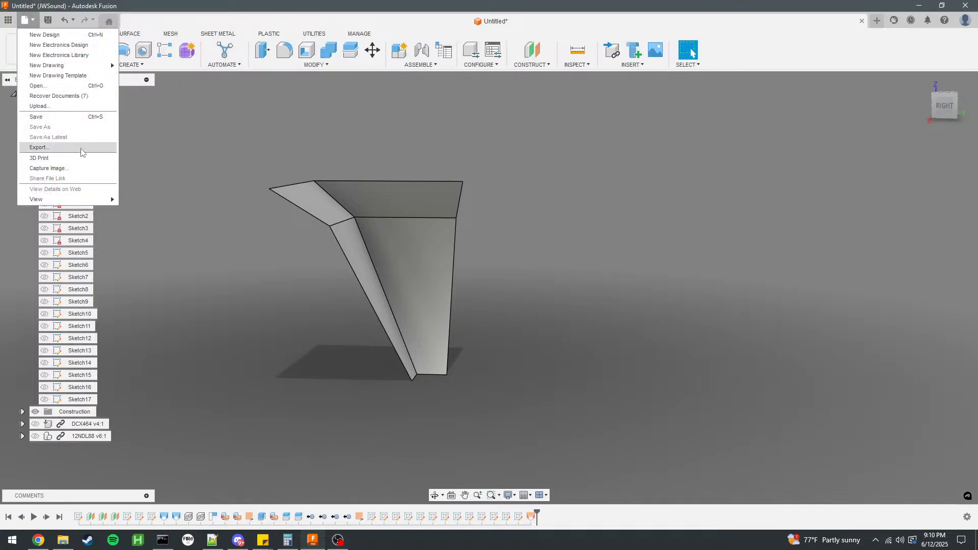
pyautogui.click(36, 150)
pyautogui.click(460, 182)
pyautogui.scroll(-5, 377, 249)
pyautogui.click(368, 252)
pyautogui.click(361, 165)
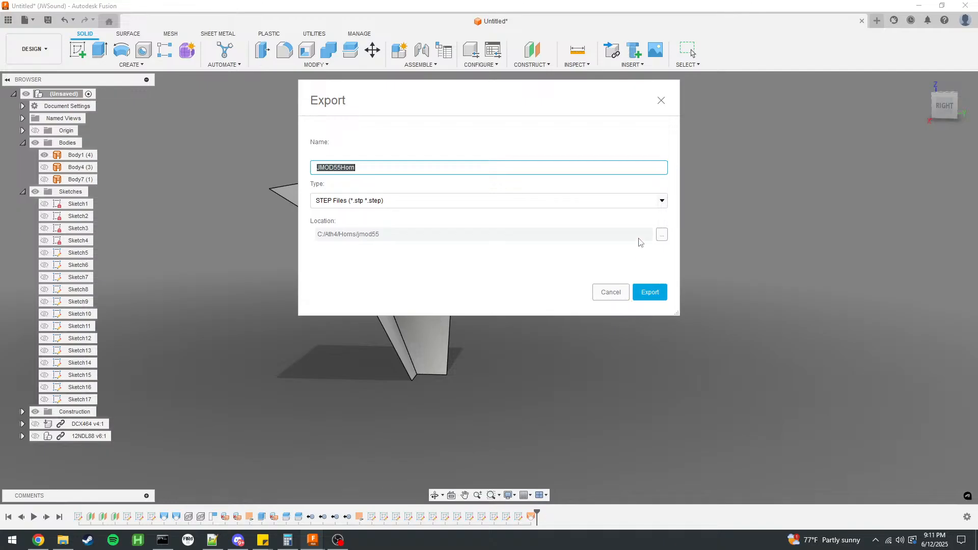
# Choose G:/My Drive/Projects/JMOD 2MT as the location and export the JMOD55Horn file there.
pyautogui.click(662, 235)
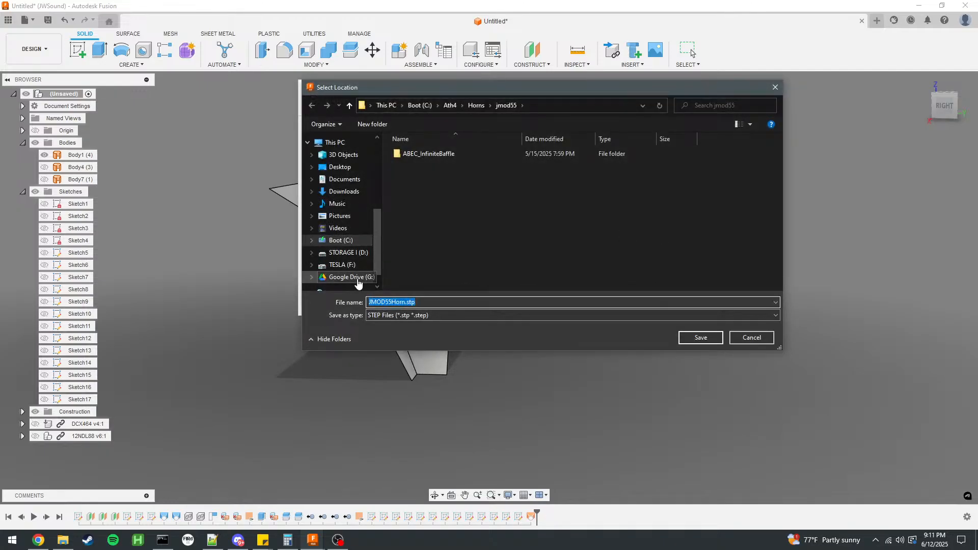
pyautogui.click(331, 278)
pyautogui.scroll(3, 339, 219)
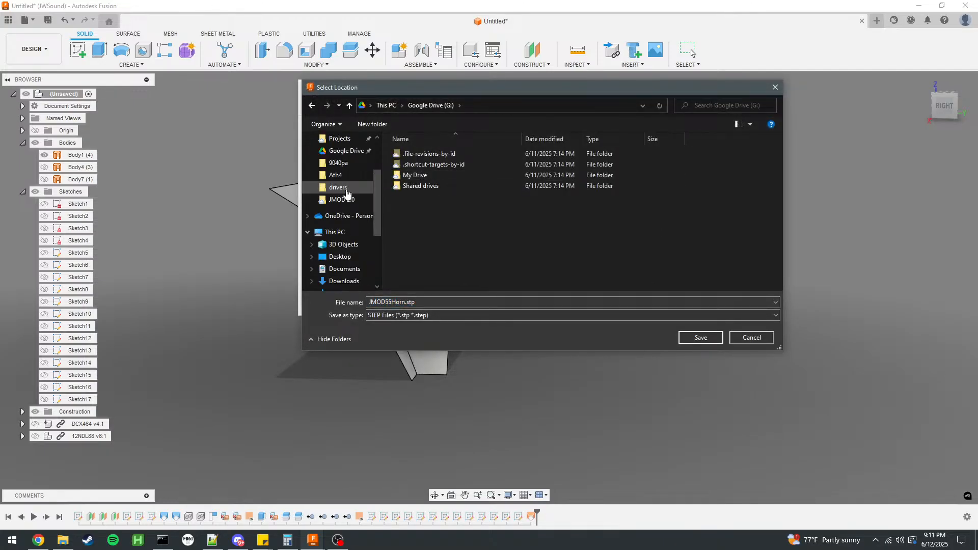
pyautogui.click(342, 199)
pyautogui.click(510, 106)
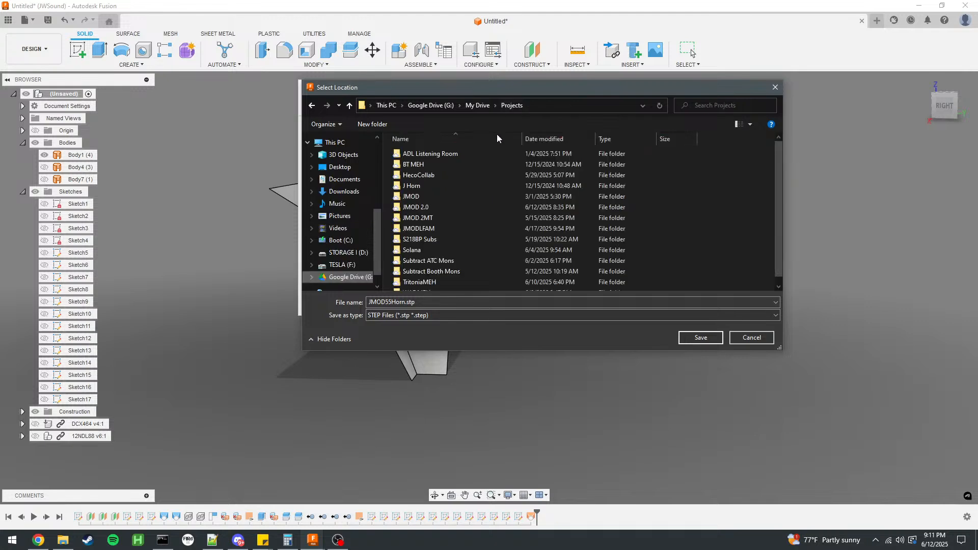
pyautogui.doubleClick(423, 218)
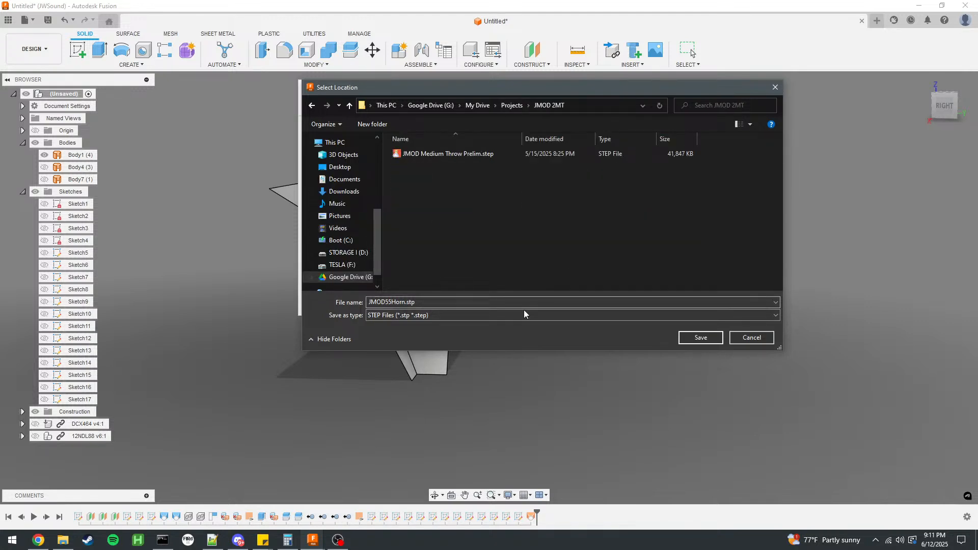
pyautogui.click(701, 338)
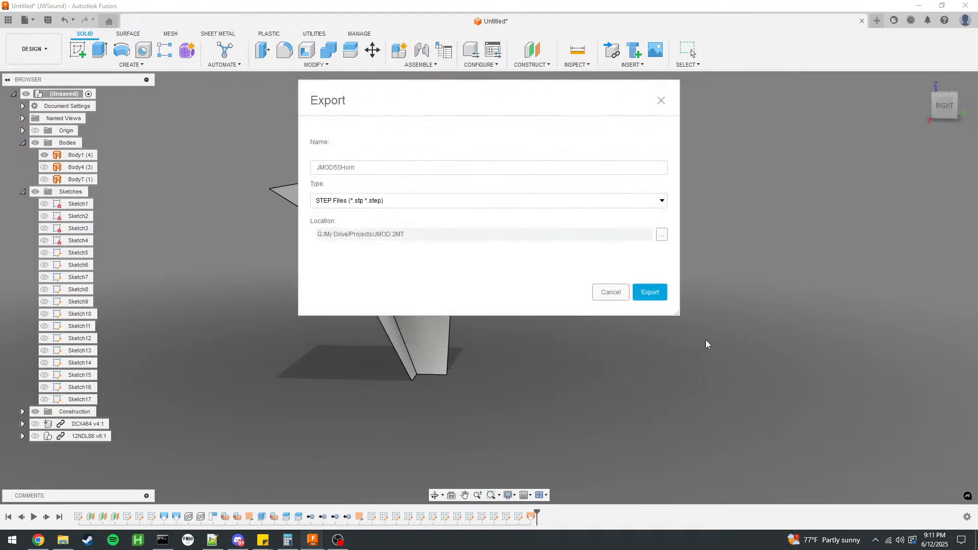
pyautogui.click(656, 293)
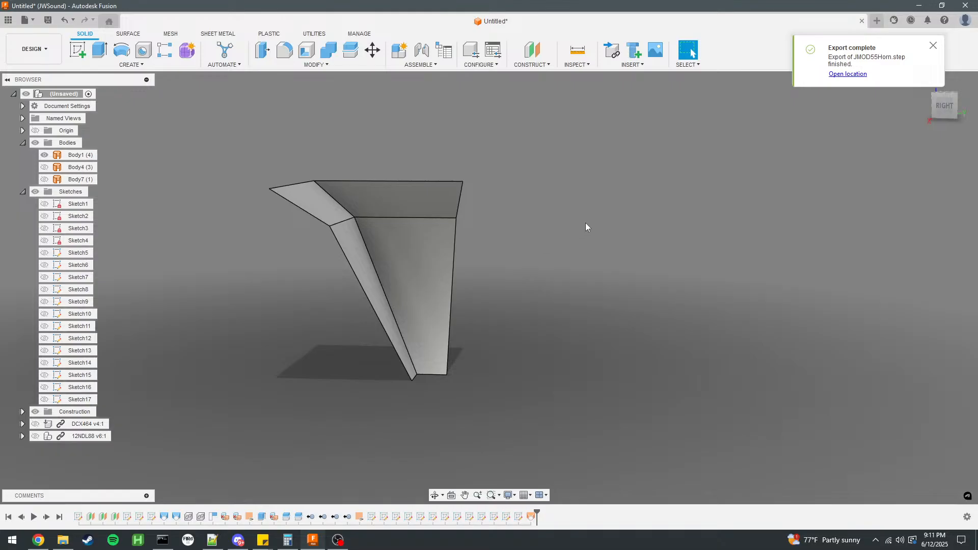
# Hide Body1, show Body4, and export it to the JMOD 2MT folder as a STEP file named JMOD55Interface.
pyautogui.click(45, 155)
pyautogui.click(44, 167)
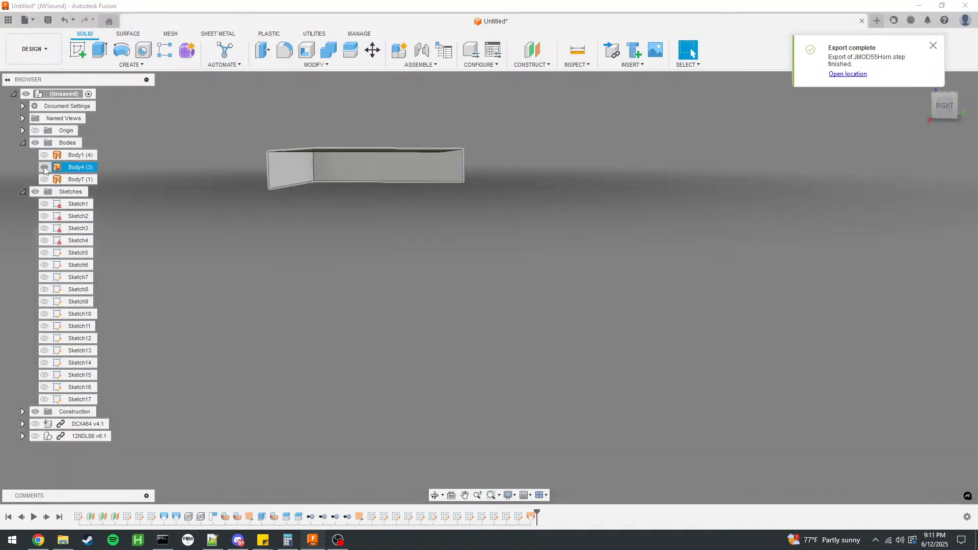
pyautogui.click(23, 20)
pyautogui.click(38, 148)
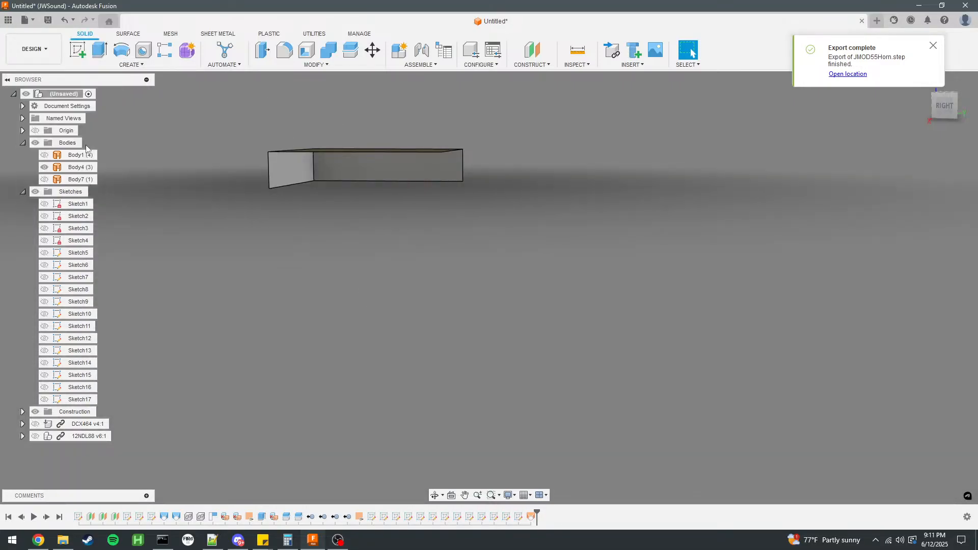
pyautogui.write('JMOD55Interface')
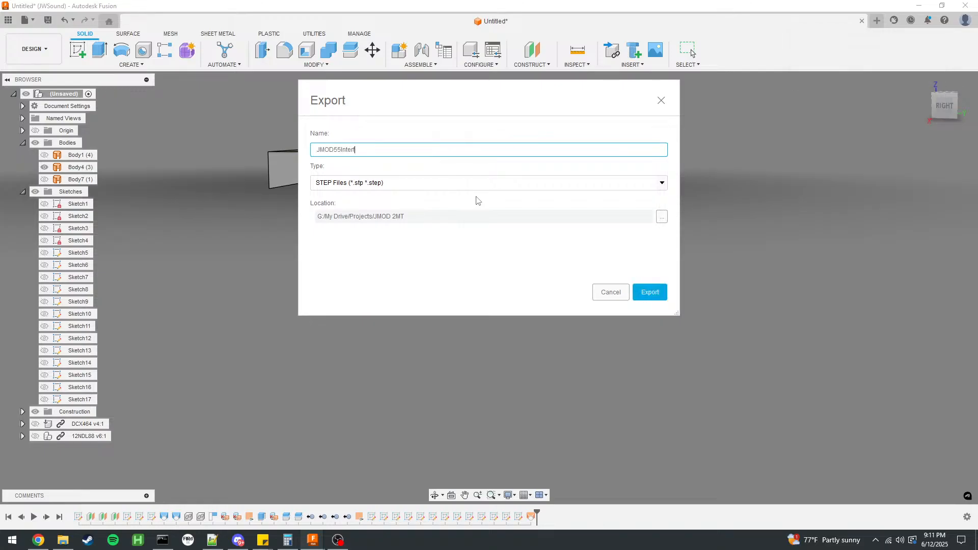
pyautogui.click(658, 298)
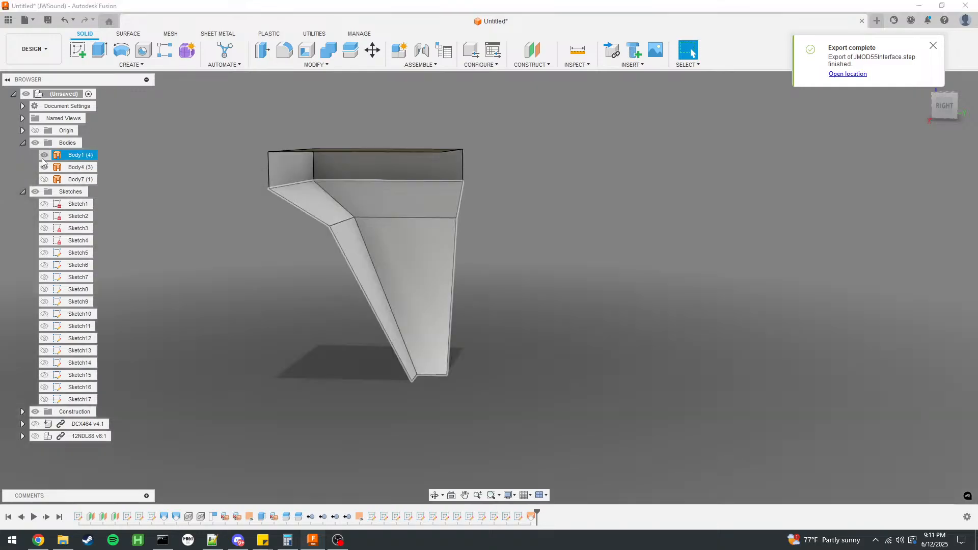
pyautogui.scroll(2, 473, 218)
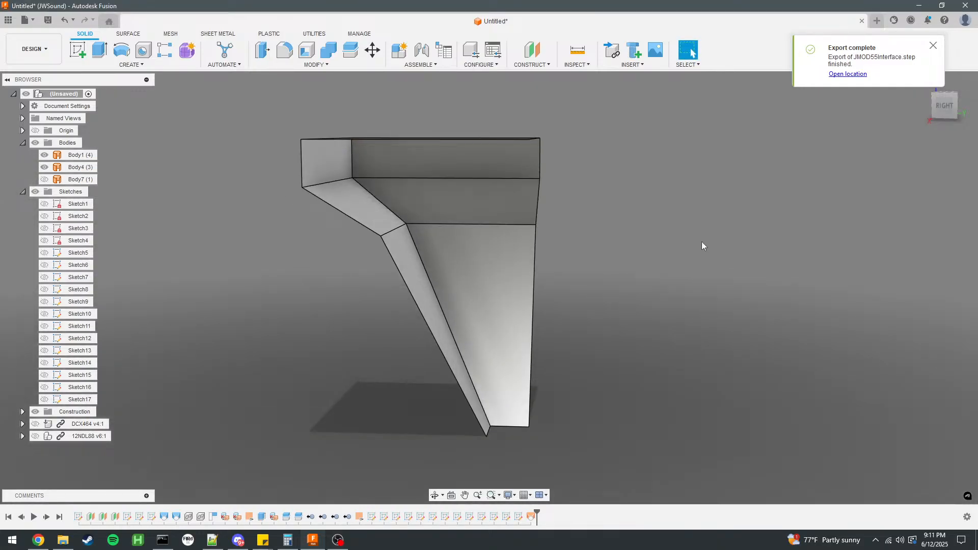
# Launch AKABAK and maximize its window.
pyautogui.press('super')
pyautogui.write('aka')
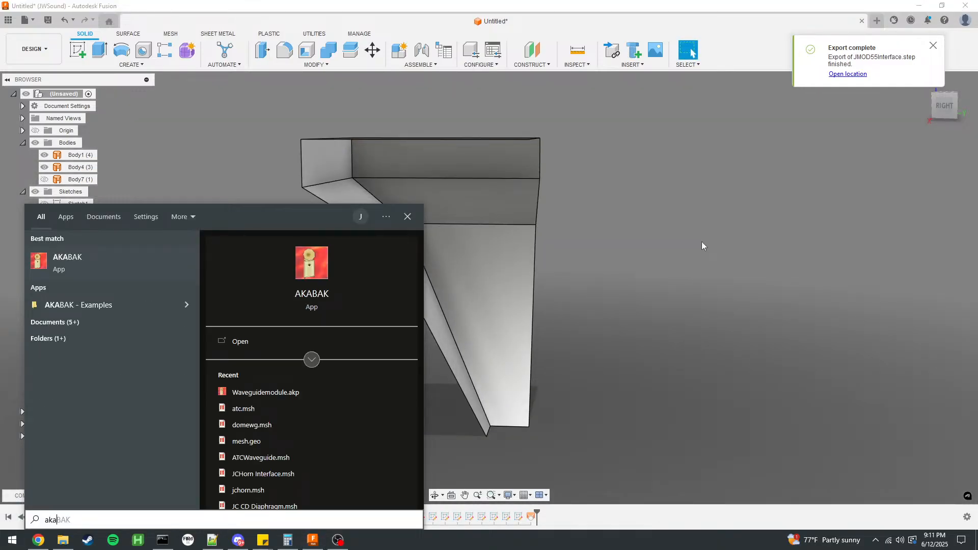
pyautogui.press('Return')
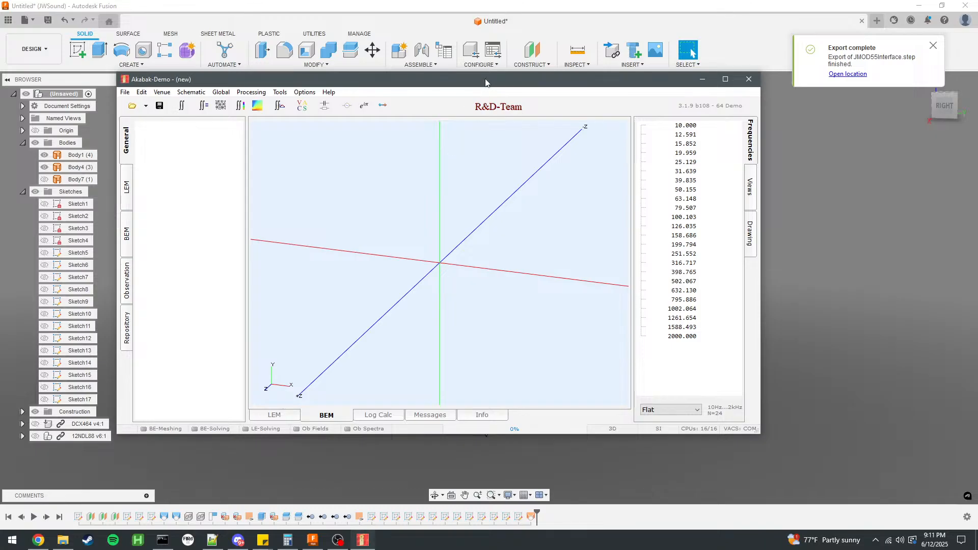
pyautogui.doubleClick(485, 82)
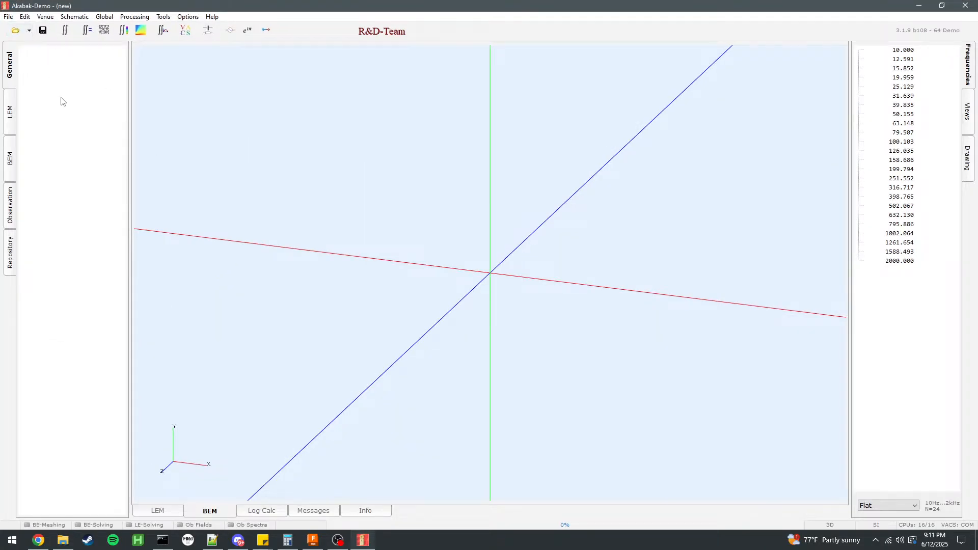
# Add a Mesh File component to the new project and name it Horn.
pyautogui.doubleClick(50, 112)
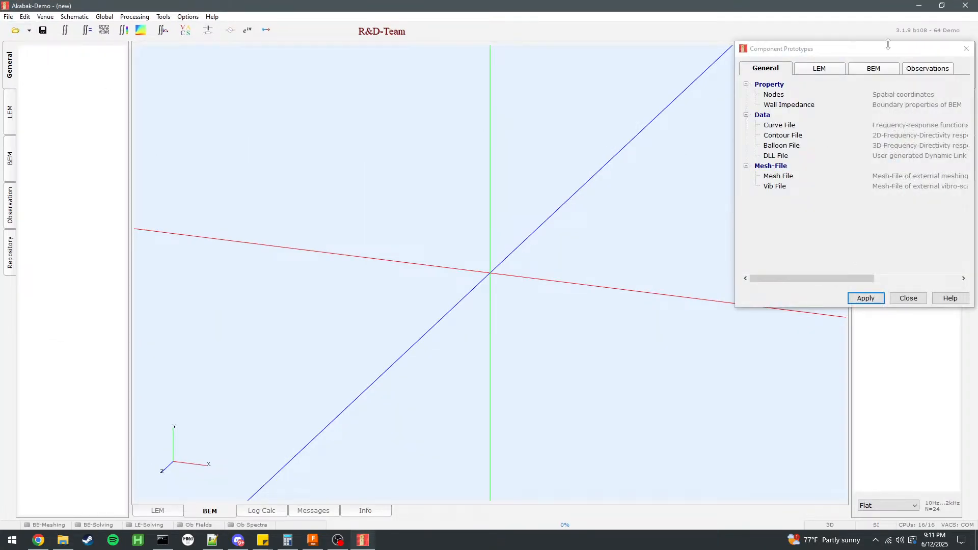
pyautogui.moveTo(888, 45); pyautogui.dragTo(699, 78)
pyautogui.doubleClick(592, 202)
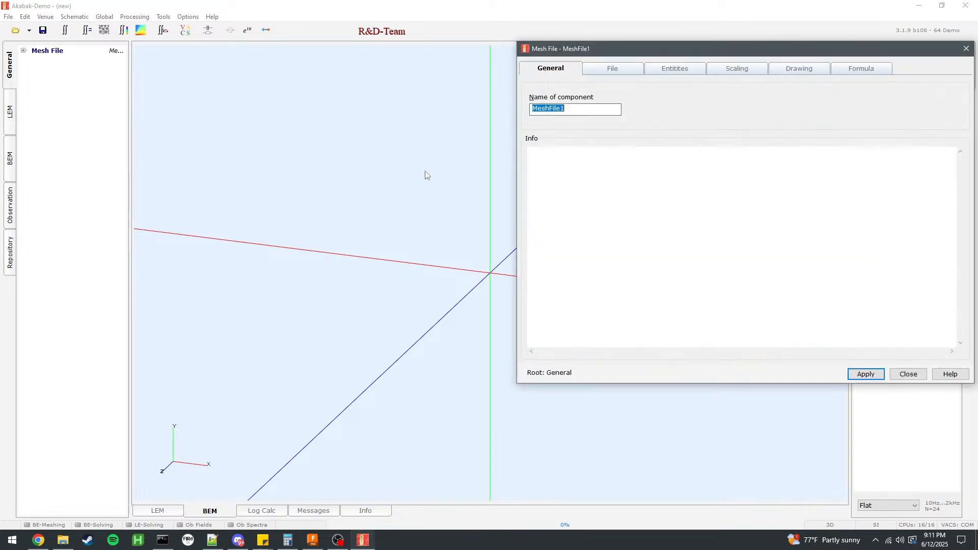
pyautogui.write('JMOD')
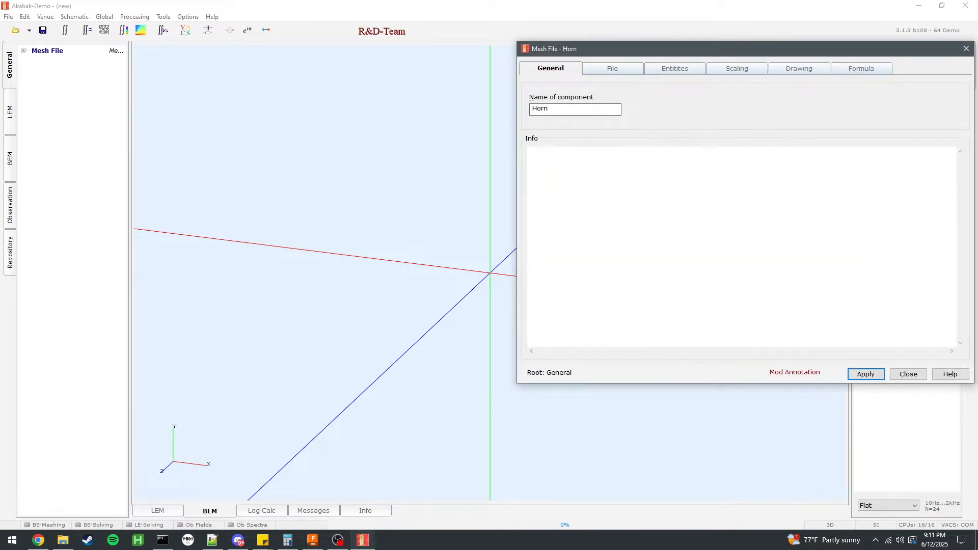
# Try to load JMOD55Horn.step from G:\My Drive\Projects\JMOD 2MT into the Horn mesh file component.
pyautogui.click(736, 70)
pyautogui.click(640, 72)
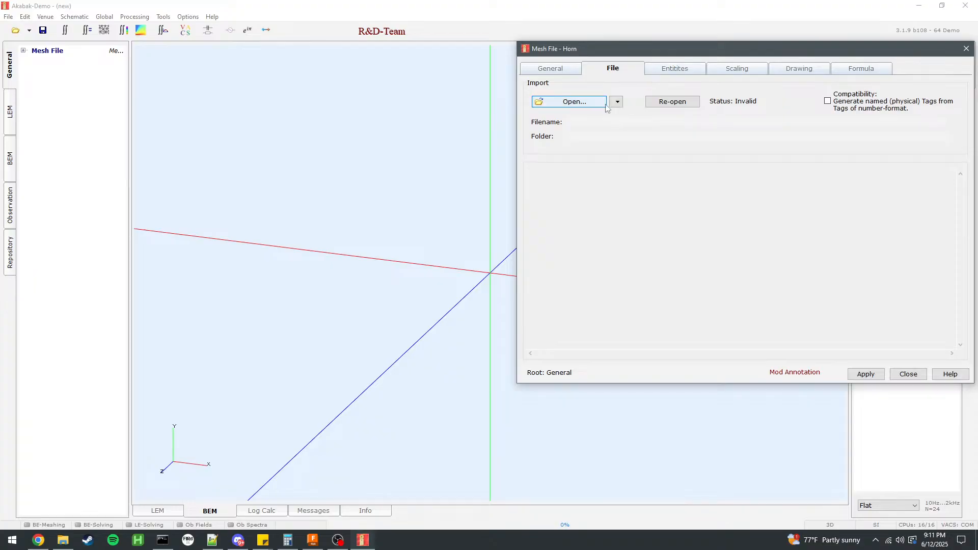
pyautogui.click(589, 105)
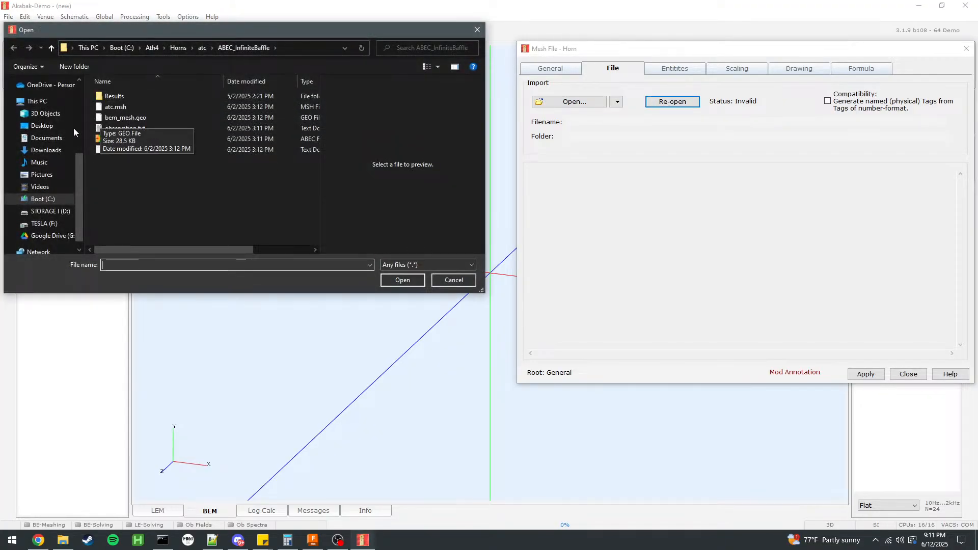
pyautogui.scroll(5, 78, 209)
pyautogui.click(45, 211)
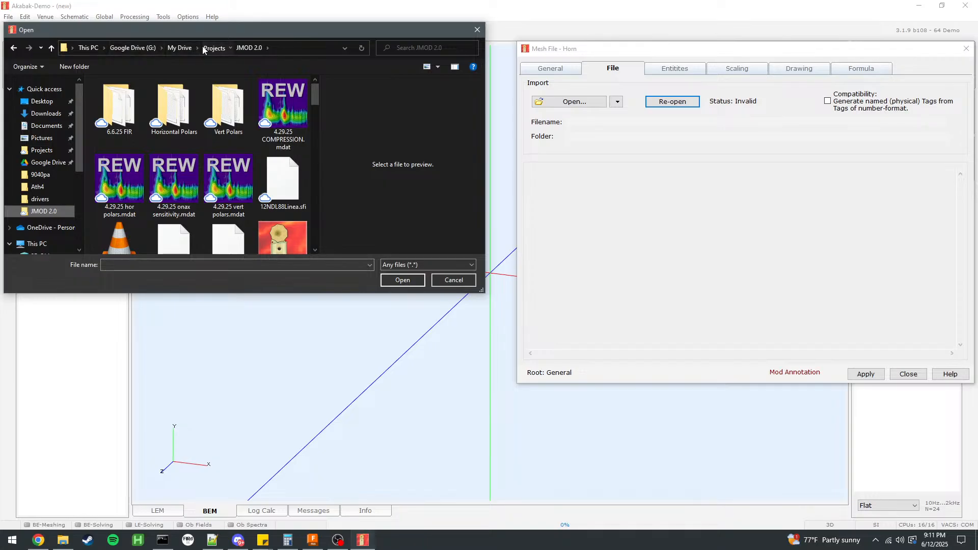
pyautogui.click(204, 47)
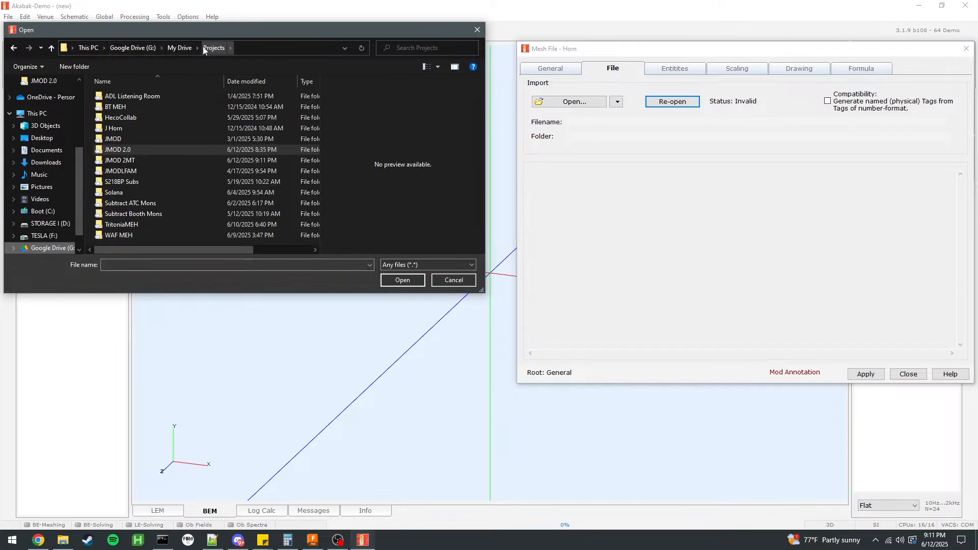
pyautogui.doubleClick(134, 161)
pyautogui.click(141, 107)
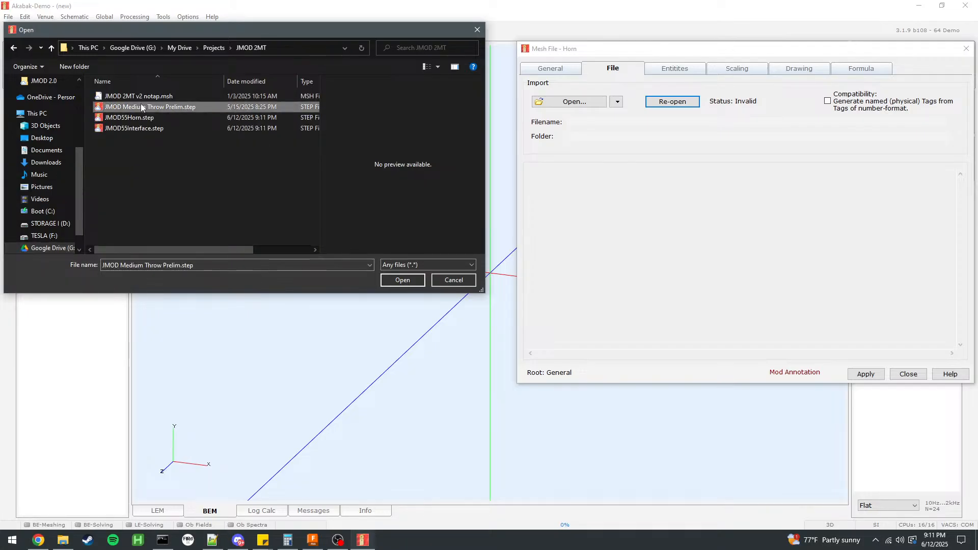
pyautogui.click(151, 120)
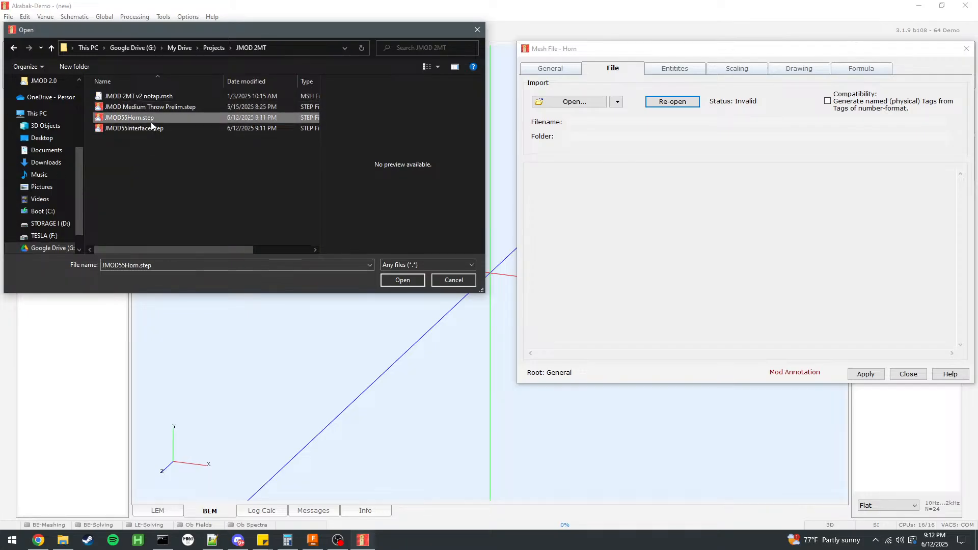
pyautogui.click(405, 281)
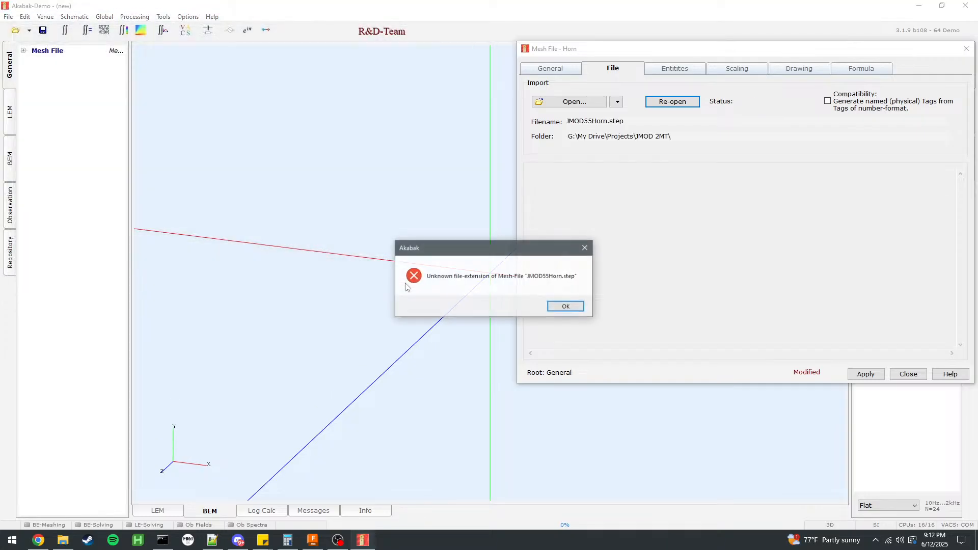
pyautogui.click(575, 309)
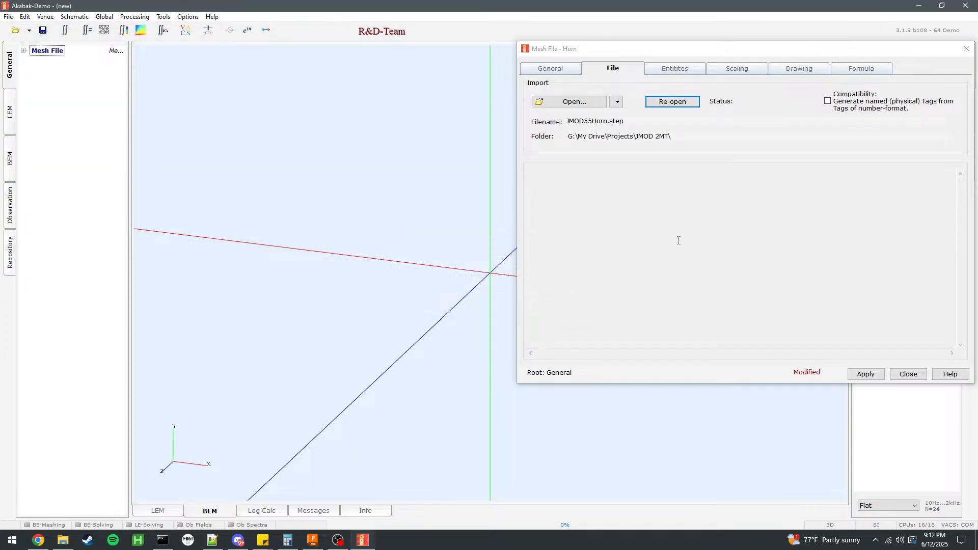
# Launch Gmsh.
pyautogui.press('super')
pyautogui.write('gmsh')
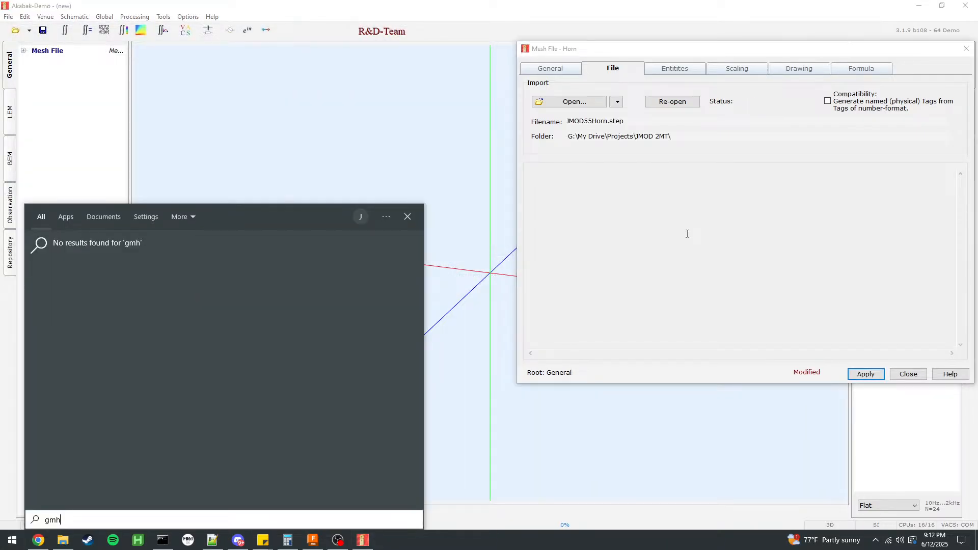
pyautogui.press('Return')
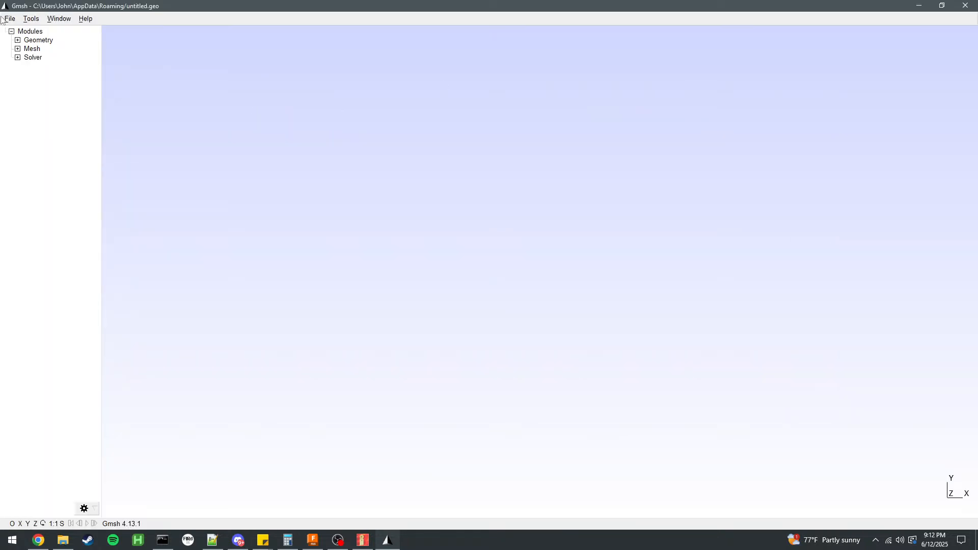
# Open JMOD55Horn.step from the JMOD 2MT project folder in Gmsh.
pyautogui.click(10, 18)
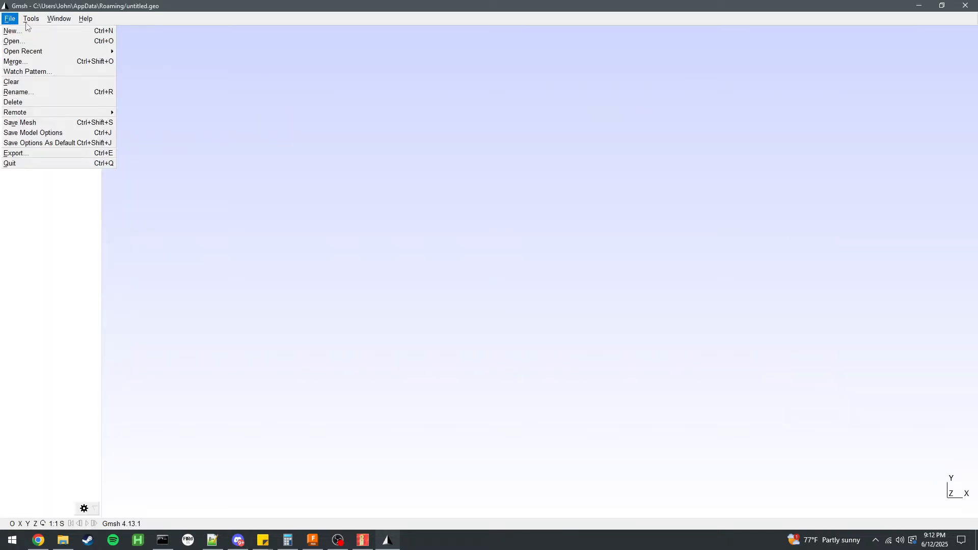
pyautogui.click(43, 43)
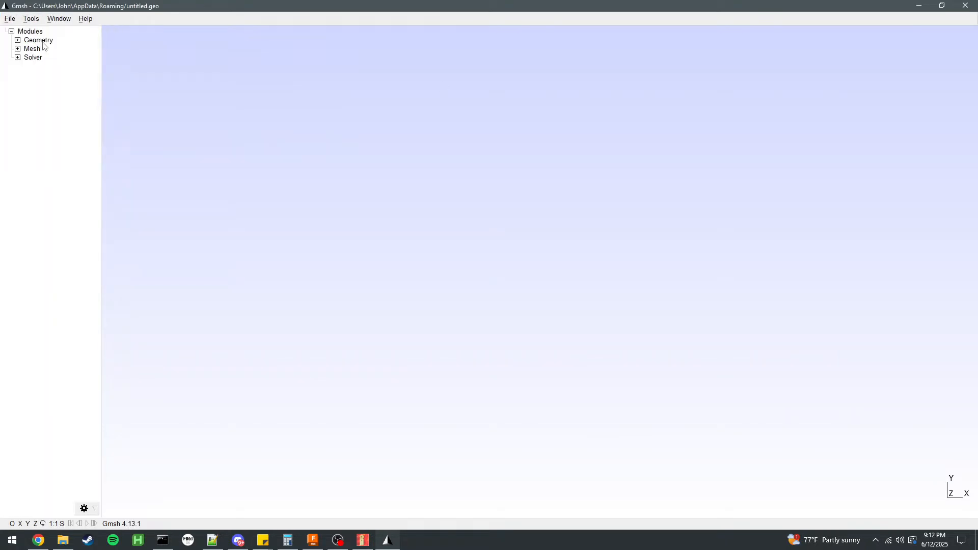
pyautogui.click(40, 189)
pyautogui.scroll(4, 42, 163)
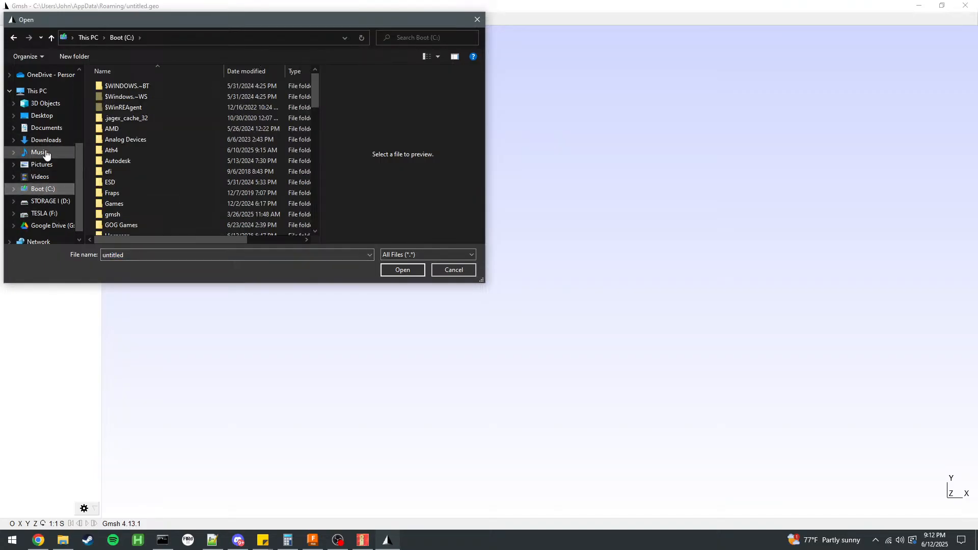
pyautogui.click(45, 120)
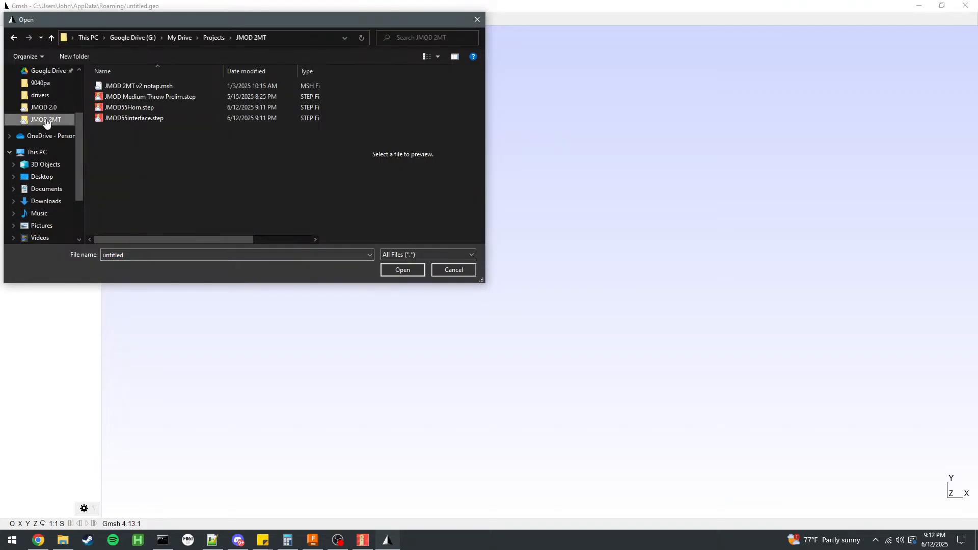
pyautogui.click(157, 97)
pyautogui.click(147, 108)
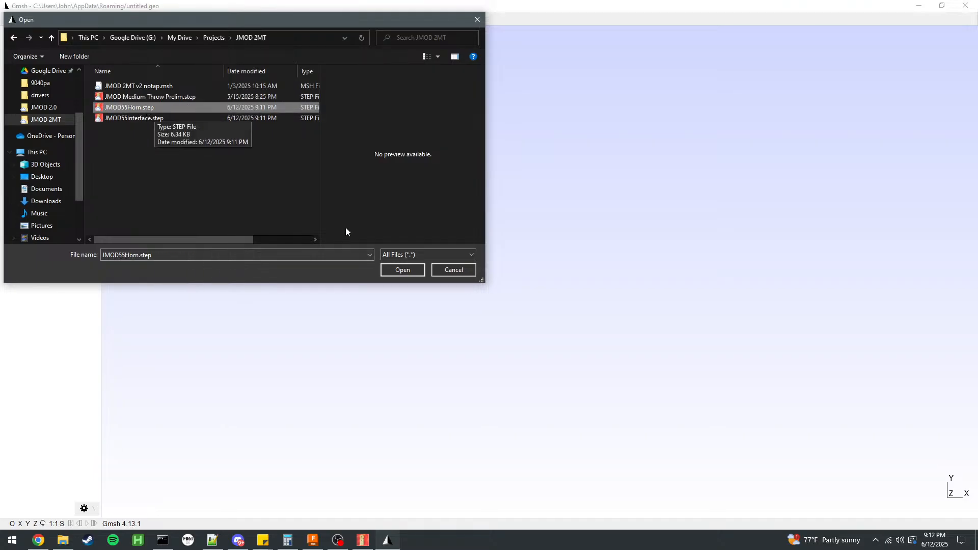
pyautogui.click(409, 271)
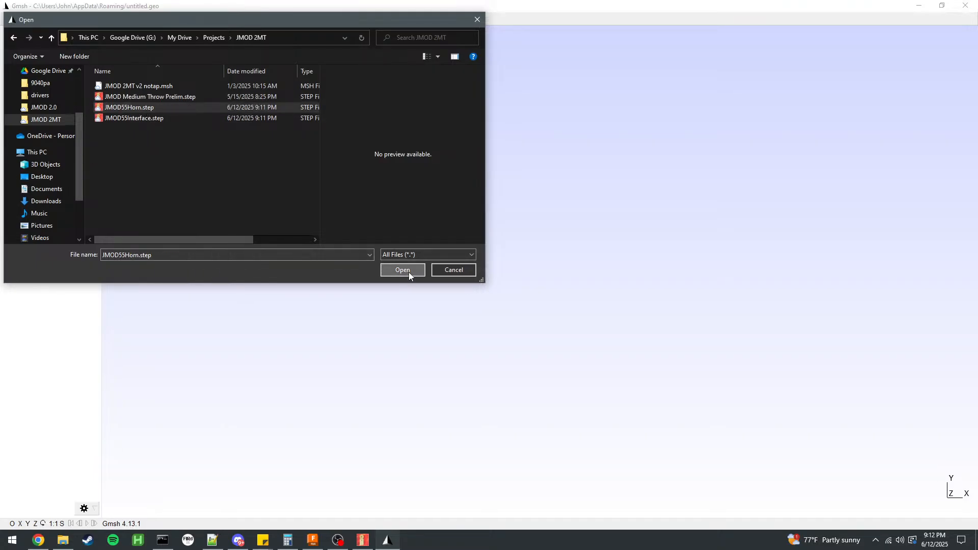
# Expand the geometry module's physical-group add commands and the mesh module for the imported horn.
pyautogui.moveTo(384, 216); pyautogui.dragTo(232, 138)
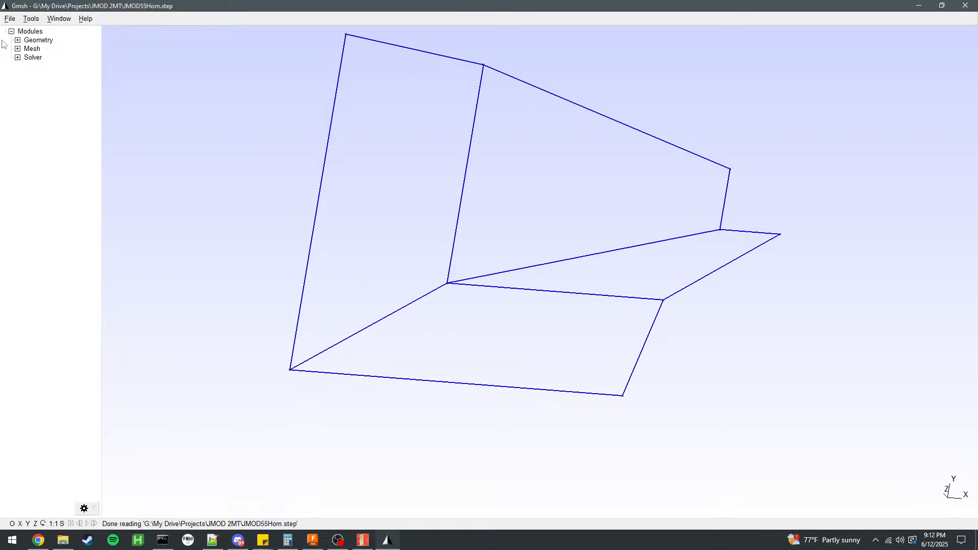
pyautogui.click(18, 40)
pyautogui.click(24, 58)
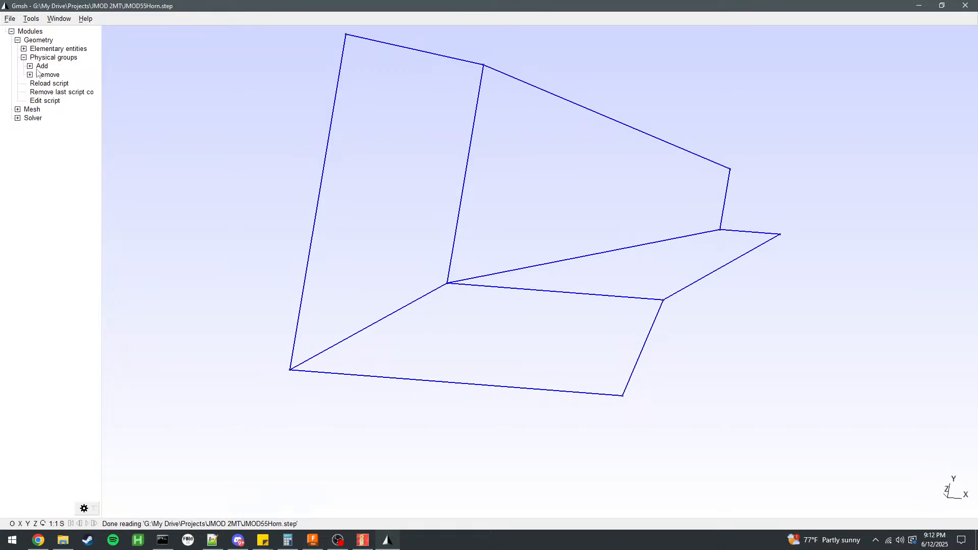
pyautogui.click(30, 66)
pyautogui.moveTo(168, 122); pyautogui.dragTo(202, 223)
pyautogui.click(17, 146)
# Open the options and look through the General, Geometry, Mesh, Solver and Post-pro settings.
pyautogui.click(31, 19)
pyautogui.click(36, 30)
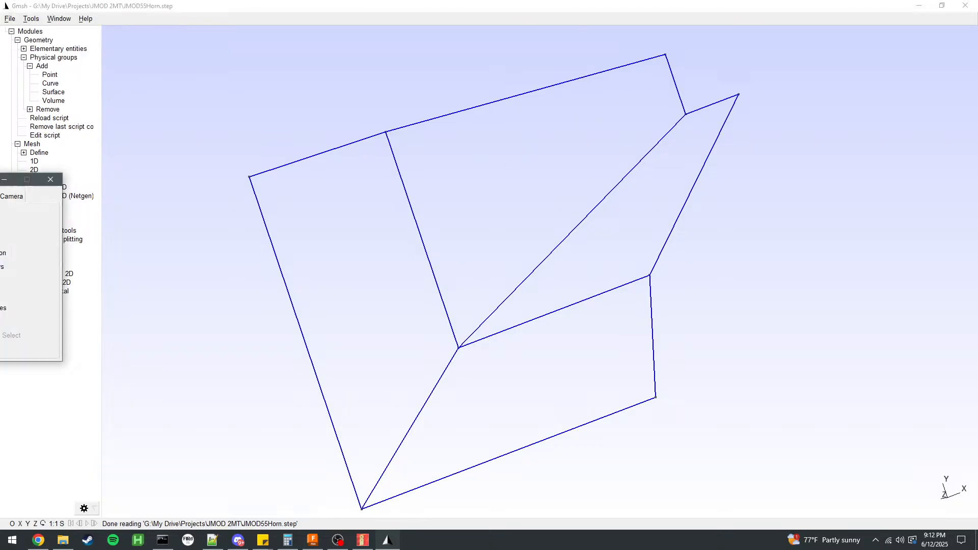
pyautogui.moveTo(0, 176); pyautogui.dragTo(635, 155)
pyautogui.click(519, 174)
pyautogui.click(506, 185)
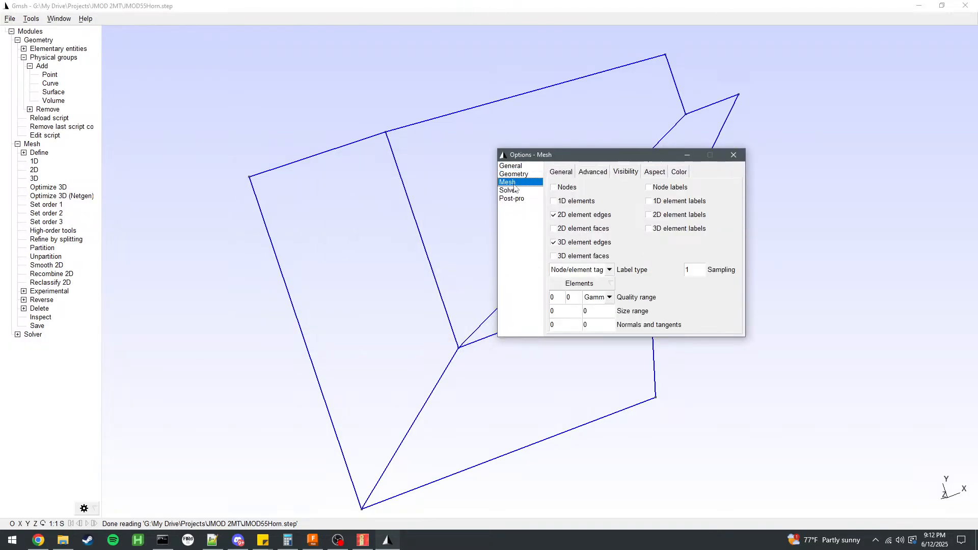
pyautogui.click(508, 190)
pyautogui.click(512, 199)
pyautogui.click(510, 166)
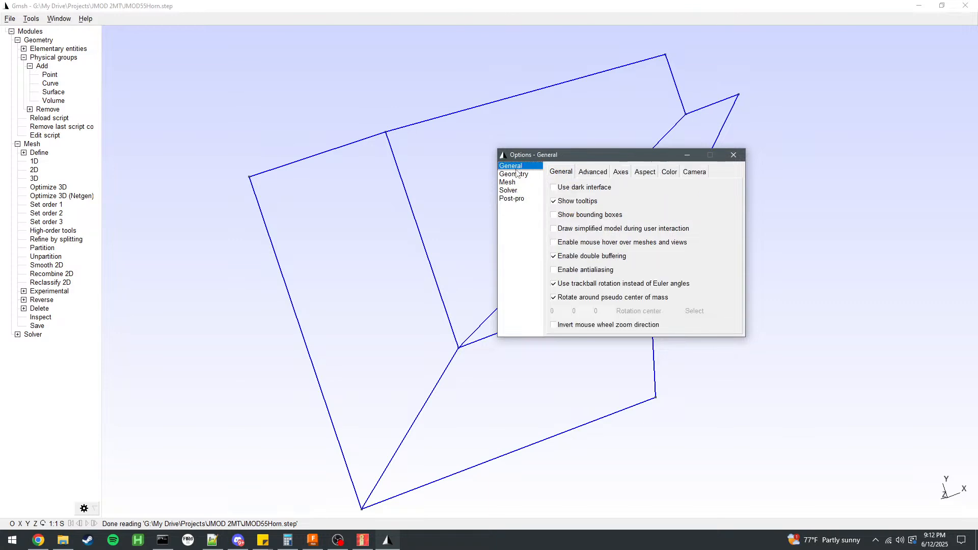
pyautogui.click(582, 173)
pyautogui.click(525, 174)
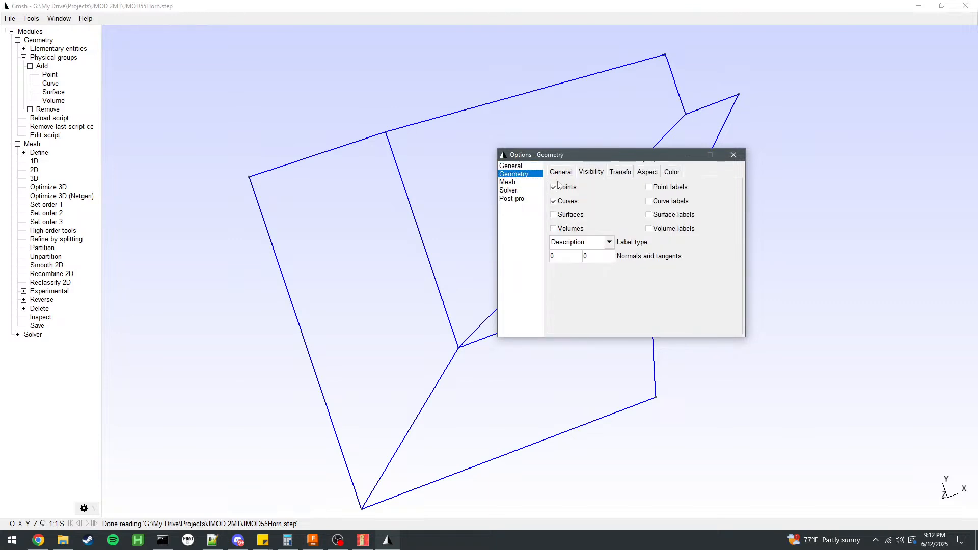
pyautogui.click(568, 174)
# Set the 2D meshing algorithm to MeshAdapt in the mesh options.
pyautogui.click(508, 182)
pyautogui.click(564, 174)
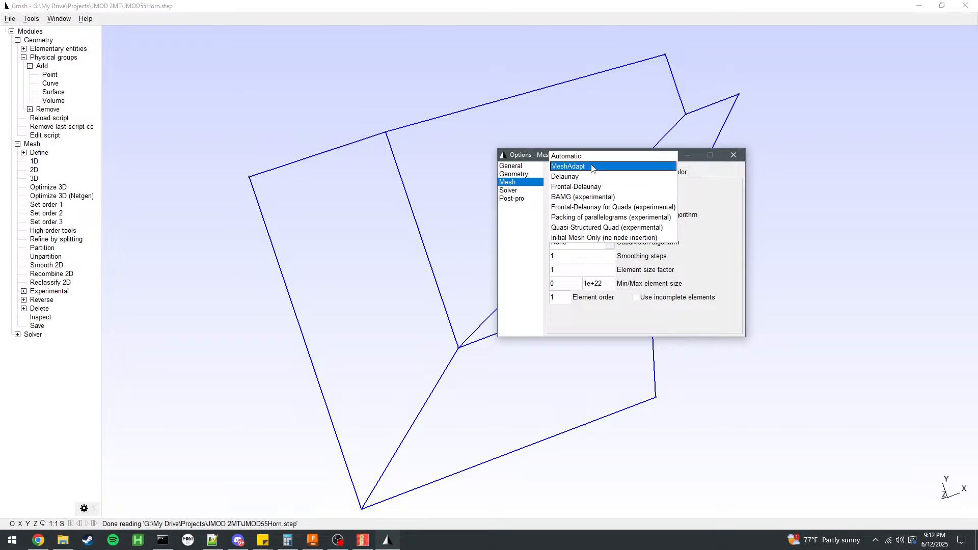
pyautogui.click(587, 169)
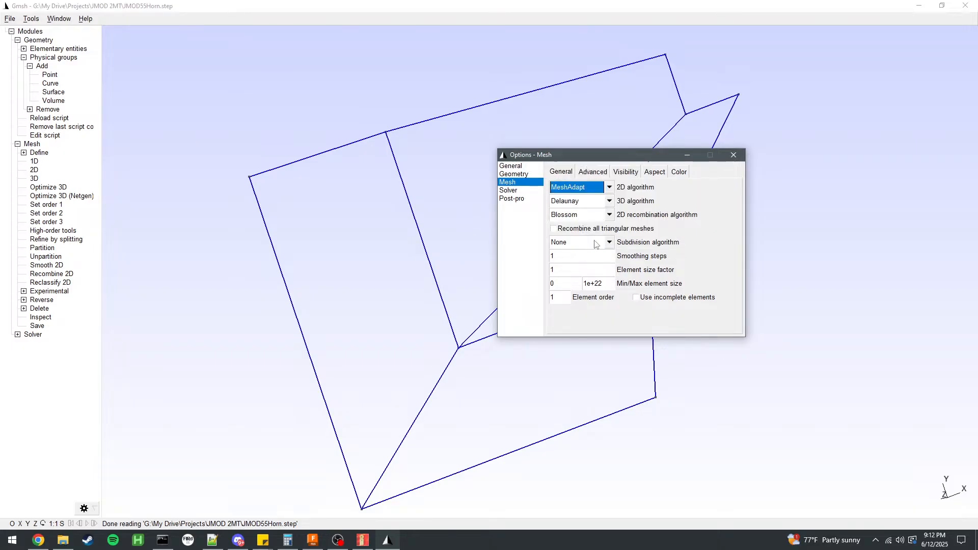
# Set the mesh element size factor to 1 and enter 24 as the element size limit.
pyautogui.click(614, 270)
pyautogui.press('BackSpace')
pyautogui.write('22')
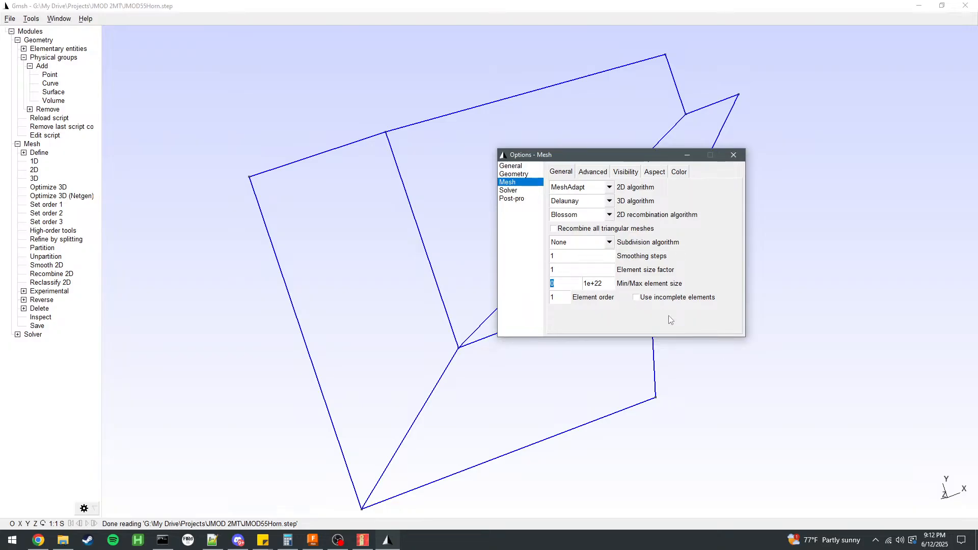
pyautogui.write('4')
pyautogui.press('Tab')
# Check the advanced mesh settings and generate the 2D surface mesh of the horn.
pyautogui.click(584, 174)
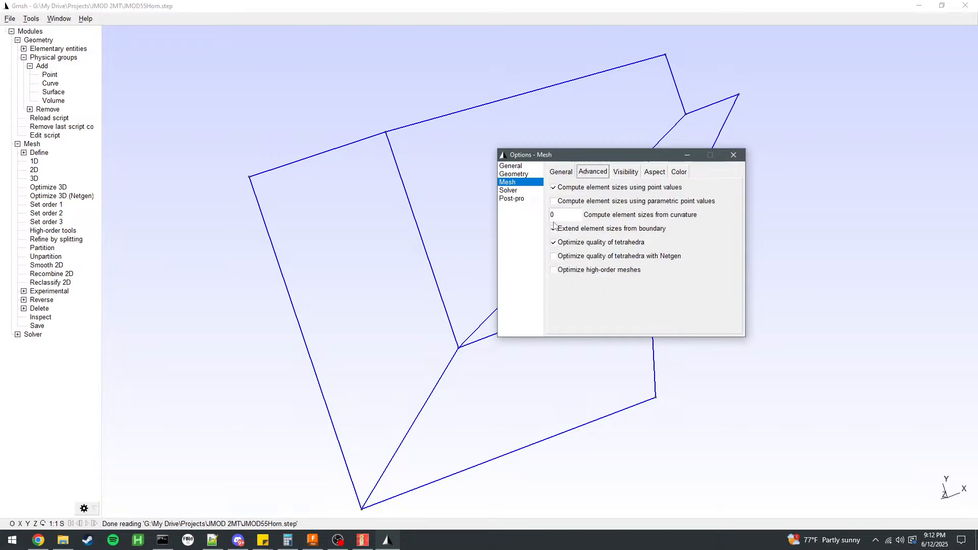
pyautogui.moveTo(270, 121); pyautogui.dragTo(280, 106)
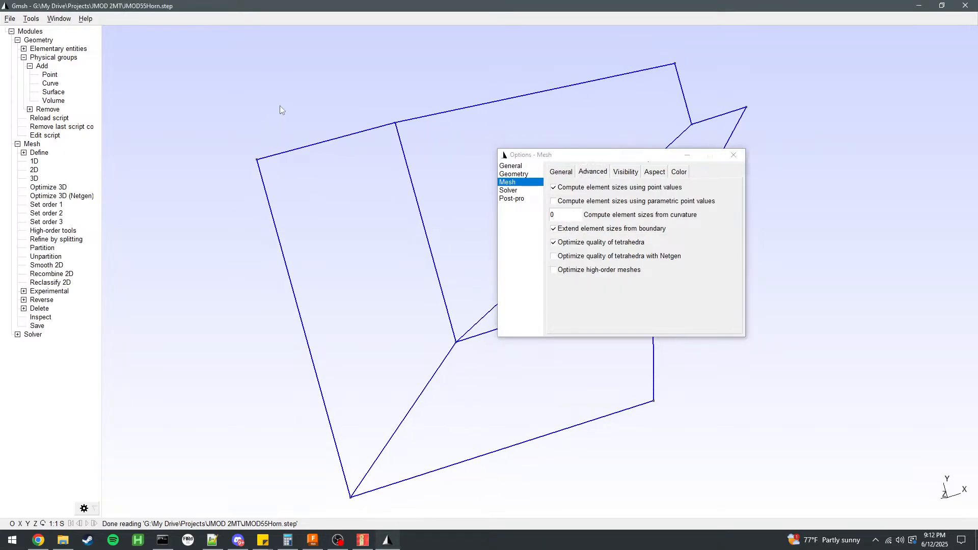
pyautogui.click(34, 170)
pyautogui.moveTo(299, 271); pyautogui.dragTo(419, 284)
pyautogui.moveTo(307, 283); pyautogui.dragTo(361, 291)
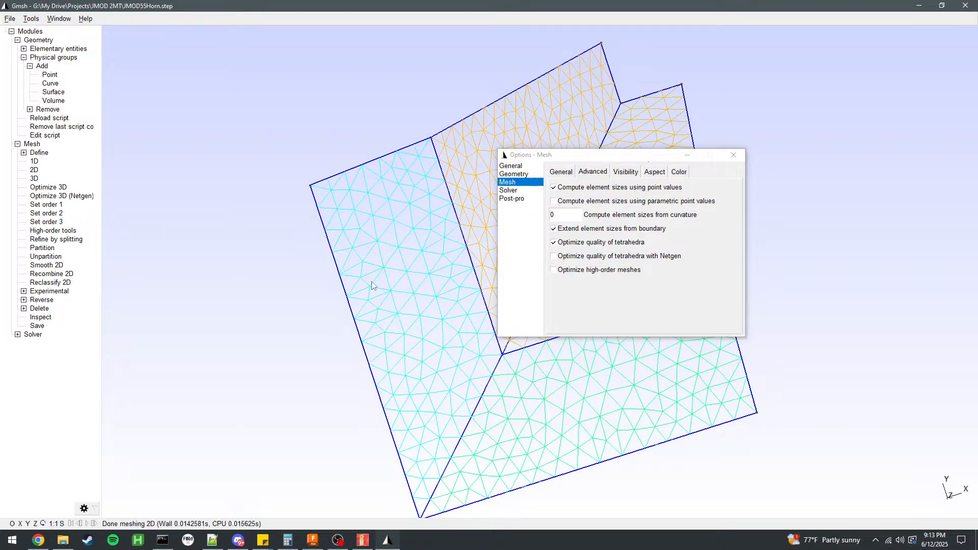
pyautogui.moveTo(612, 164); pyautogui.dragTo(847, 174)
pyautogui.moveTo(583, 218); pyautogui.dragTo(363, 148)
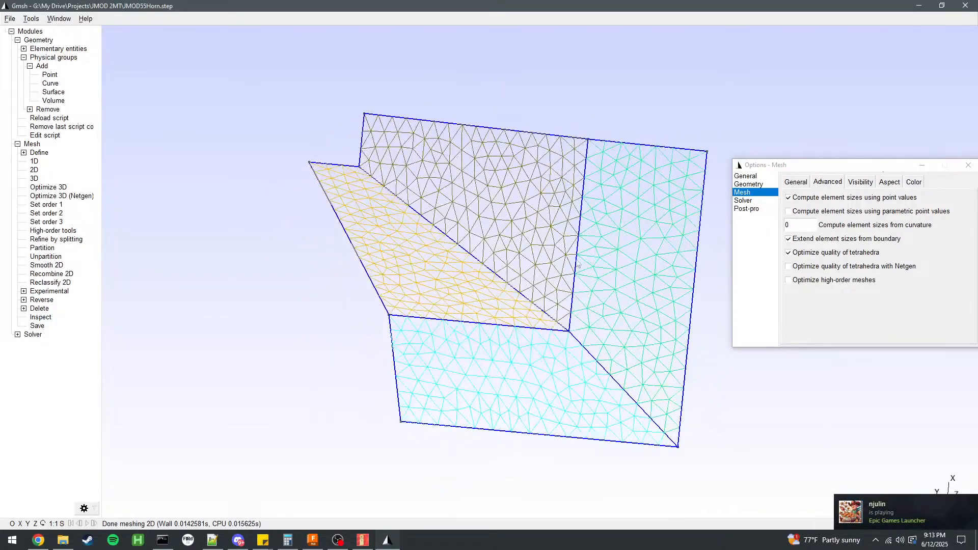
pyautogui.click(876, 540)
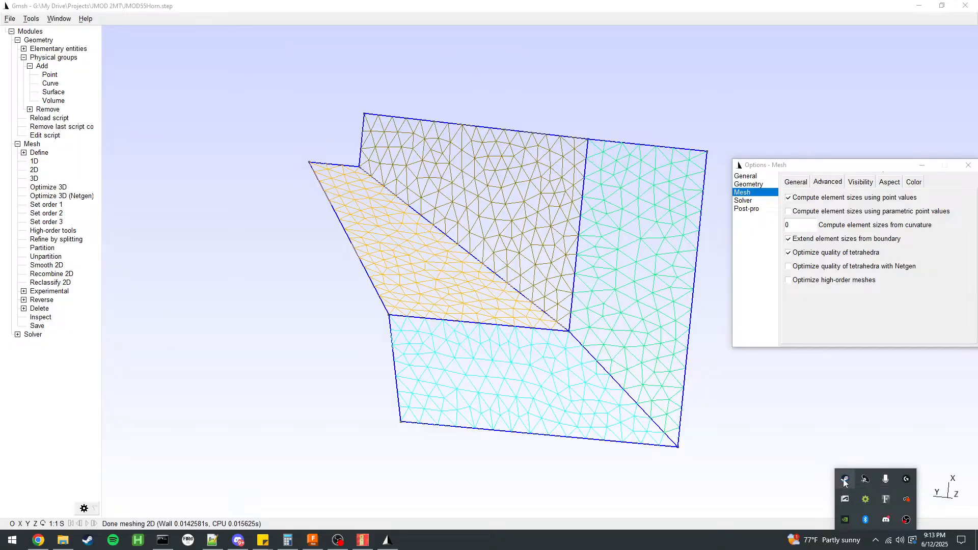
pyautogui.rightClick(845, 479)
pyautogui.click(826, 467)
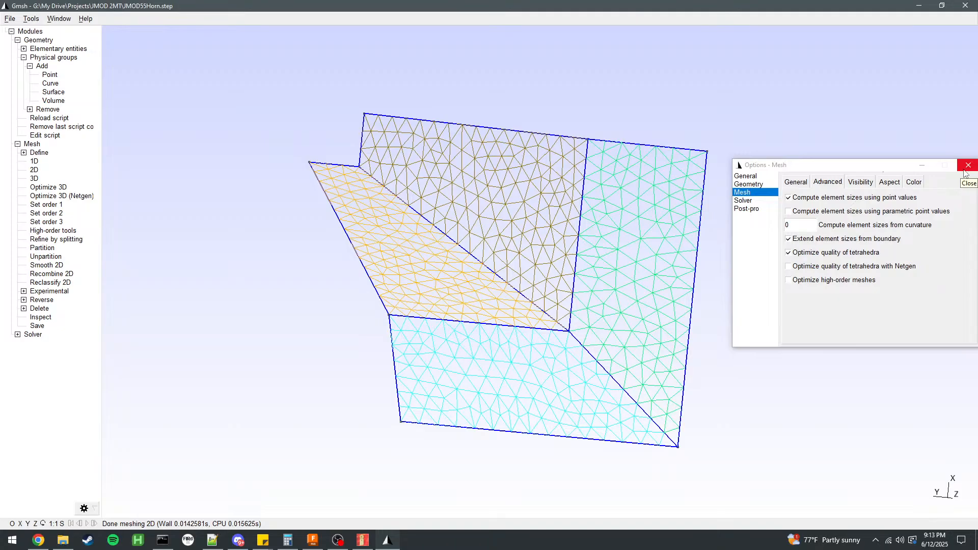
# Close the options and export the horn mesh to the JMOD 2MT folder as JMOD55Horn.msh in Version 2 ASCII format.
pyautogui.click(965, 174)
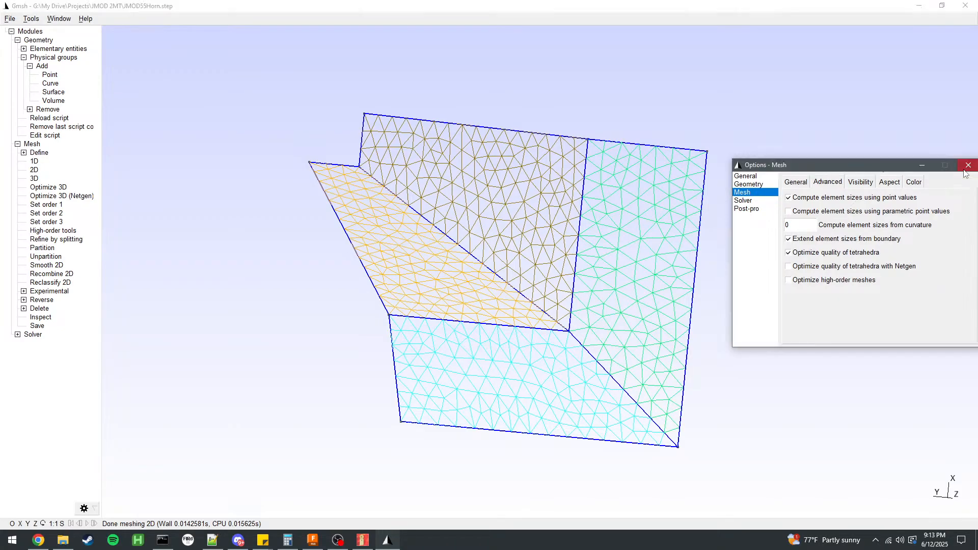
pyautogui.click(968, 166)
pyautogui.click(10, 19)
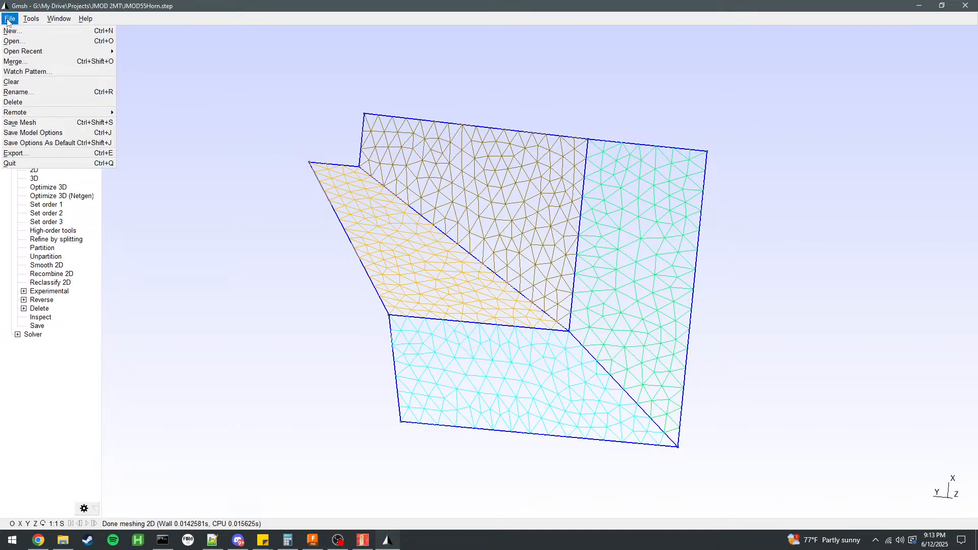
pyautogui.click(46, 153)
pyautogui.click(150, 235)
pyautogui.write('.msh')
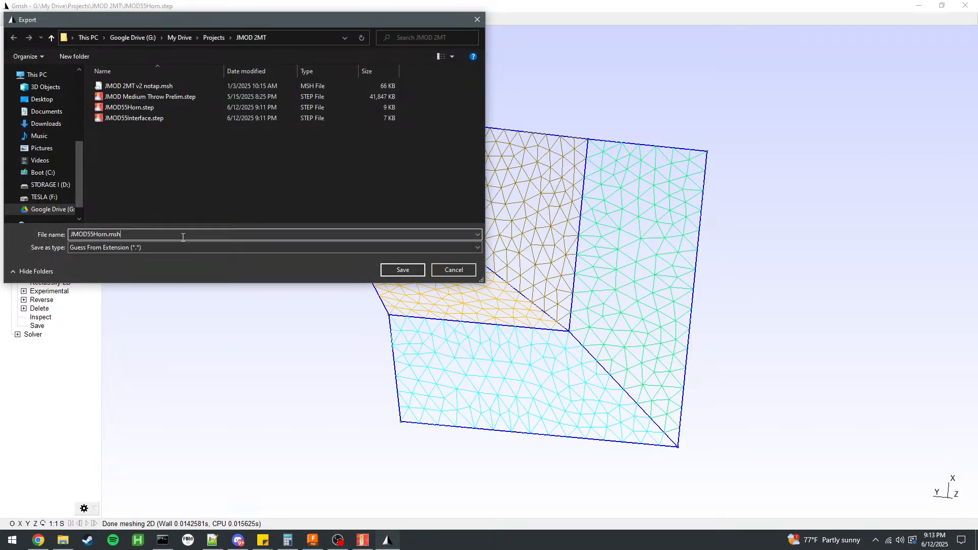
pyautogui.press('Return')
pyautogui.click(169, 202)
pyautogui.click(178, 220)
pyautogui.click(169, 201)
pyautogui.click(168, 192)
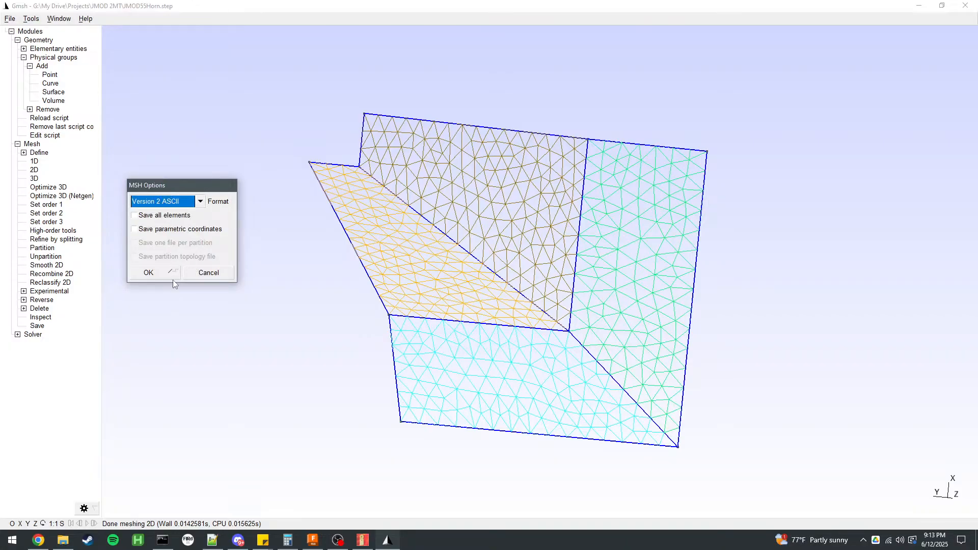
pyautogui.click(172, 274)
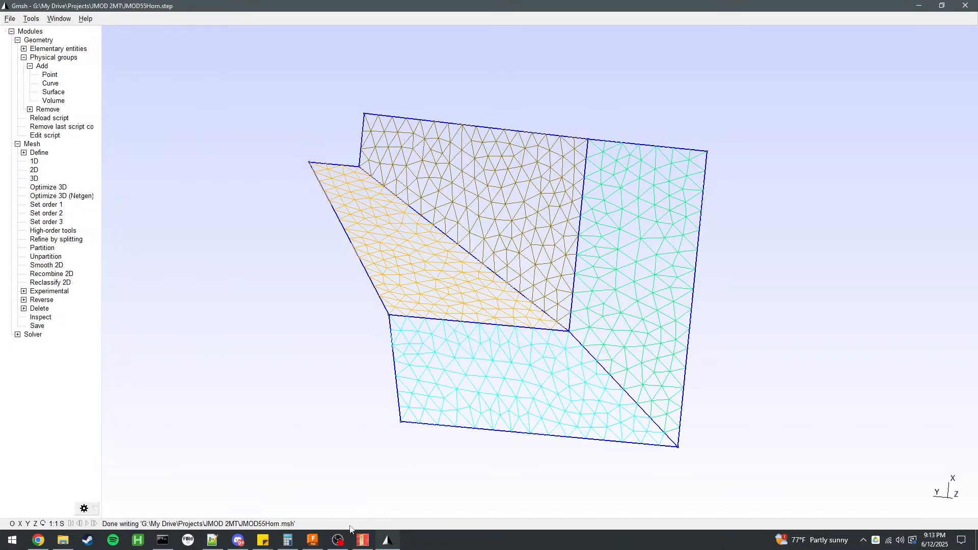
# Switch to AKABAK, load JMOD55Horn.msh into the Horn mesh file component, and set its isotropic scaling to 1mm.
pyautogui.moveTo(377, 412); pyautogui.dragTo(139, 319)
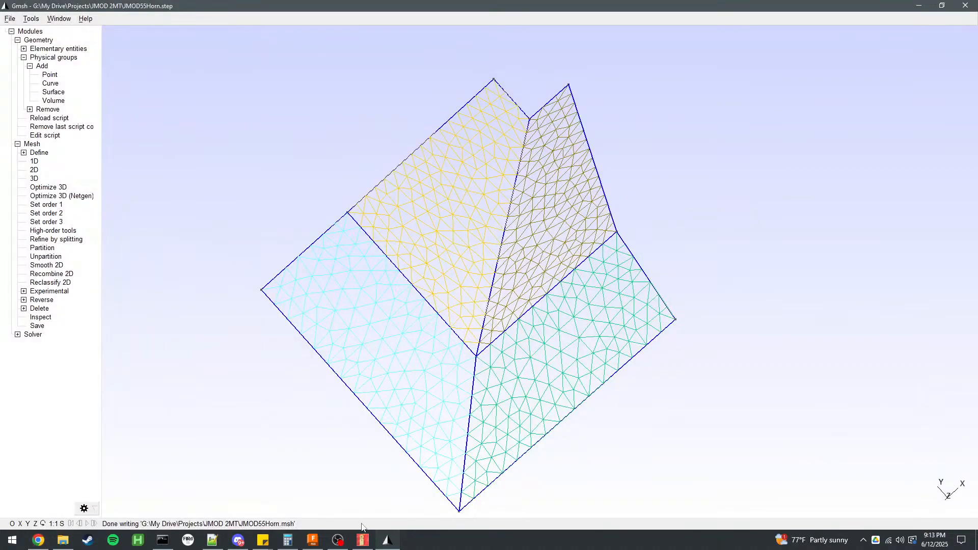
pyautogui.click(361, 541)
pyautogui.click(586, 102)
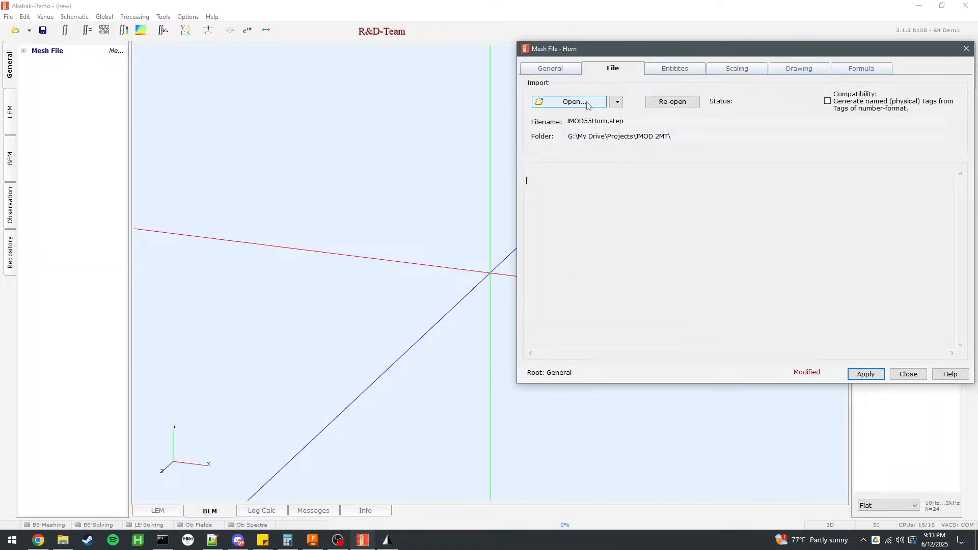
pyautogui.click(134, 117)
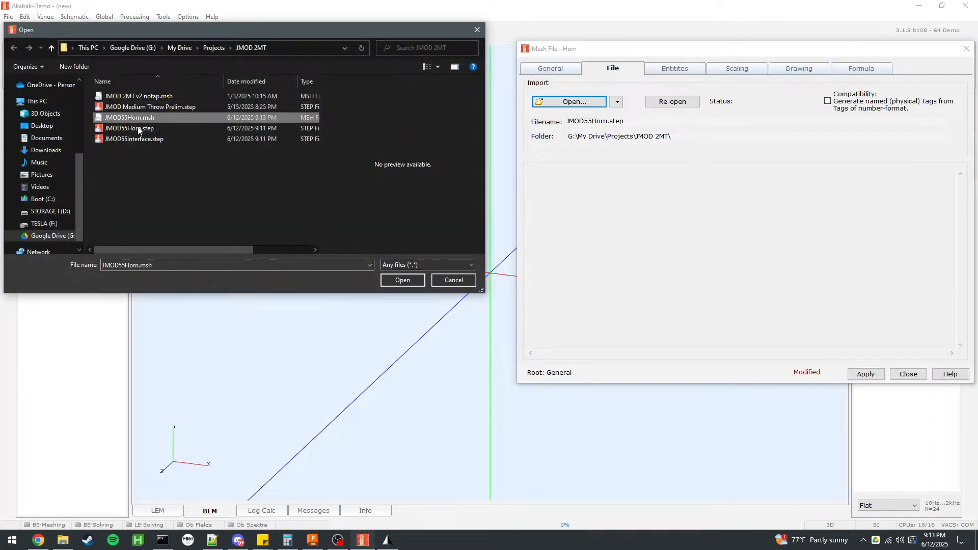
pyautogui.click(402, 281)
pyautogui.click(678, 71)
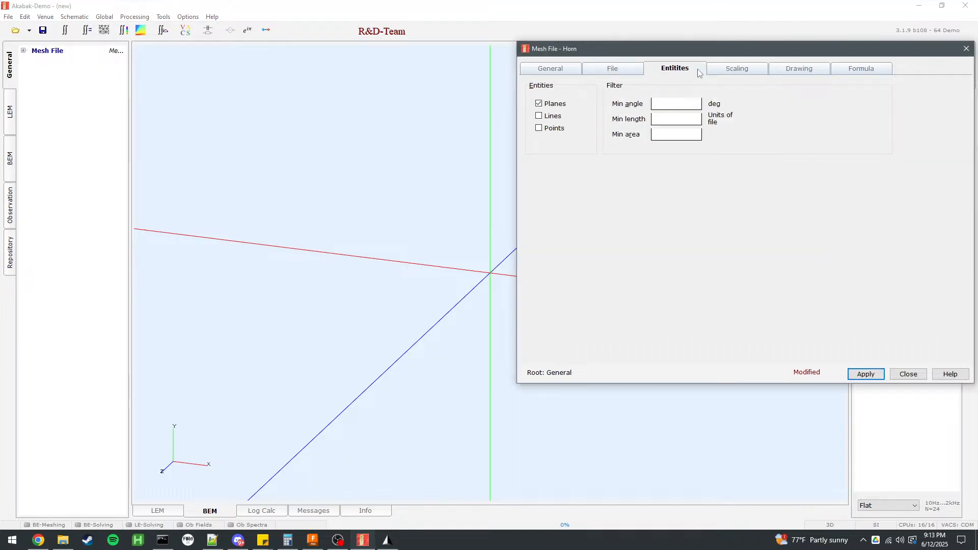
pyautogui.click(738, 69)
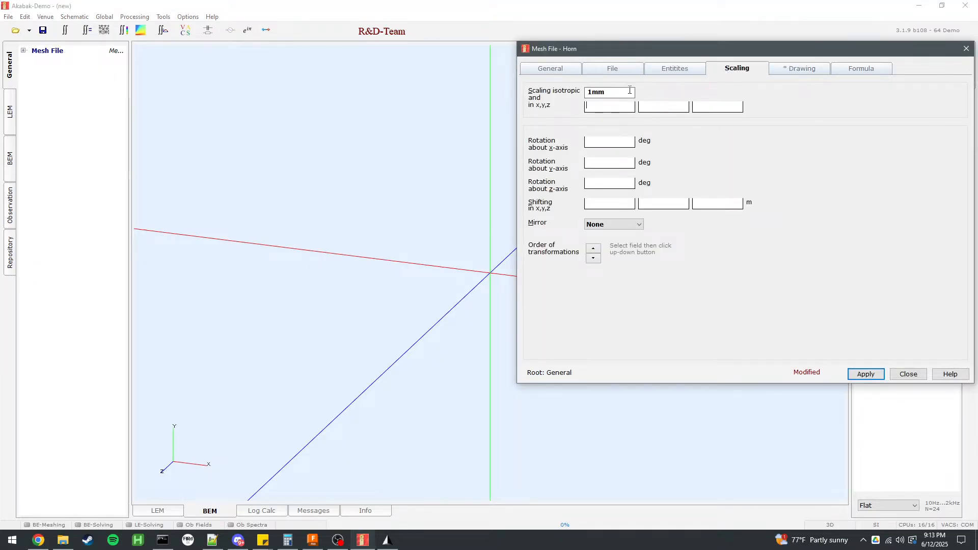
# Add the All tag and the unnamed physical tag to the Horn mesh's drawing list and display the specified tags.
pyautogui.click(793, 70)
pyautogui.moveTo(585, 234)
pyautogui.mouseDown()
pyautogui.moveTo(673, 219)
pyautogui.moveTo(590, 124)
pyautogui.moveTo(706, 212)
pyautogui.moveTo(515, 187)
pyautogui.moveTo(607, 199)
pyautogui.moveTo(824, 130)
pyautogui.mouseUp()
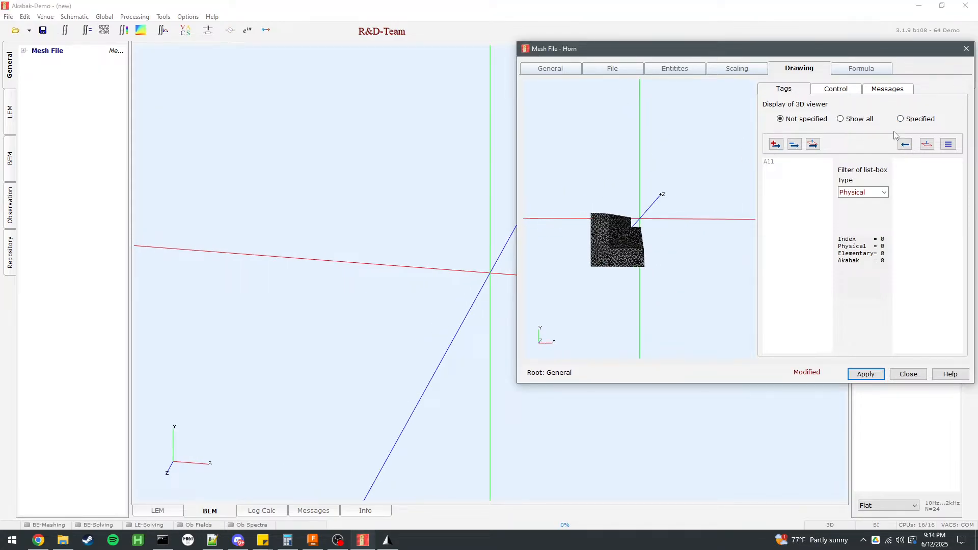
pyautogui.click(779, 162)
pyautogui.click(812, 144)
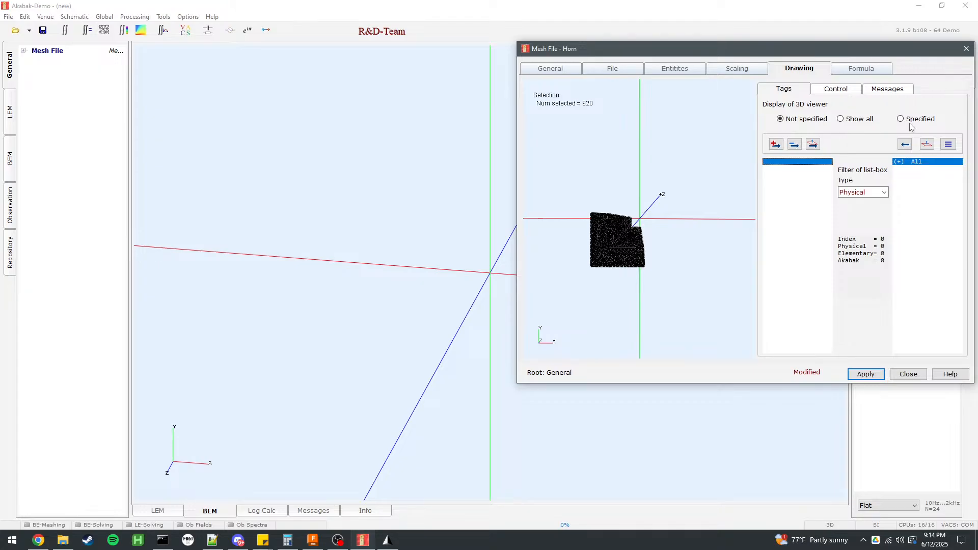
pyautogui.click(811, 162)
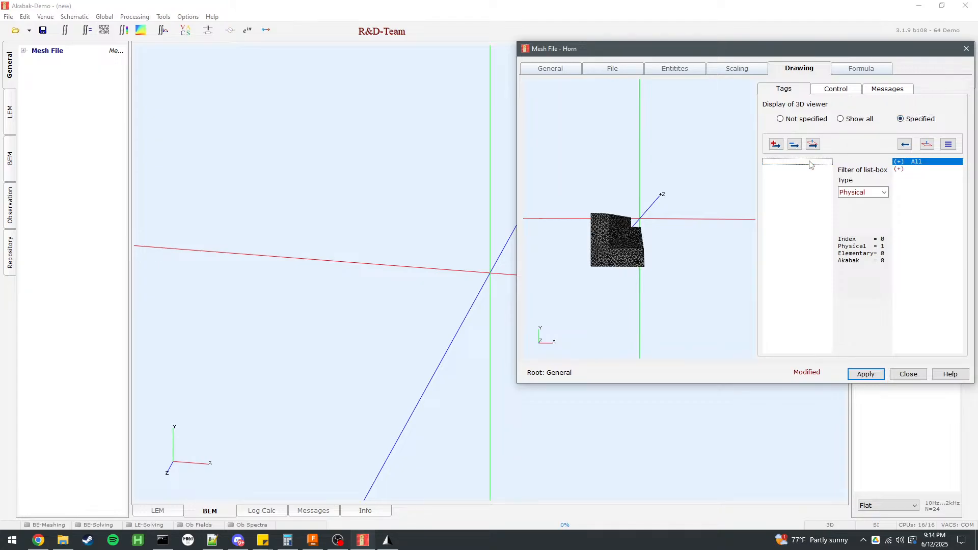
pyautogui.click(913, 169)
# Inspect the tagged horn mesh in the preview, then apply the Horn settings and close the component dialogs.
pyautogui.moveTo(645, 219); pyautogui.dragTo(659, 273)
pyautogui.click(923, 162)
pyautogui.click(922, 169)
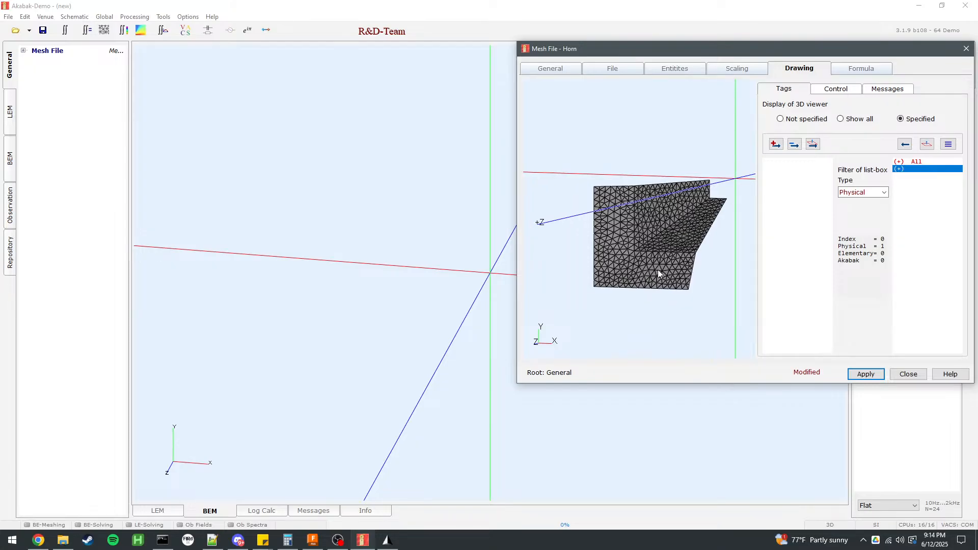
pyautogui.moveTo(717, 282); pyautogui.dragTo(712, 353)
pyautogui.moveTo(672, 265); pyautogui.dragTo(719, 347)
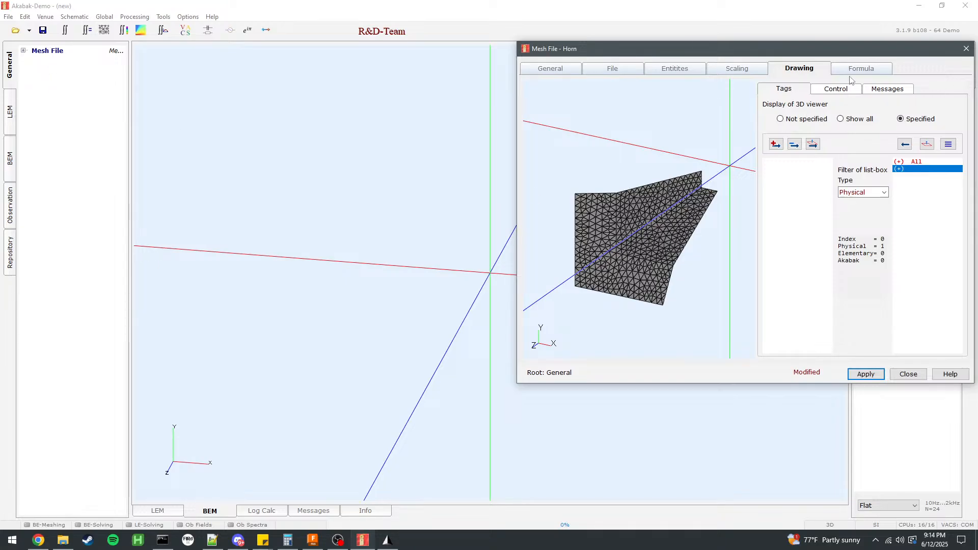
pyautogui.click(866, 374)
pyautogui.click(909, 374)
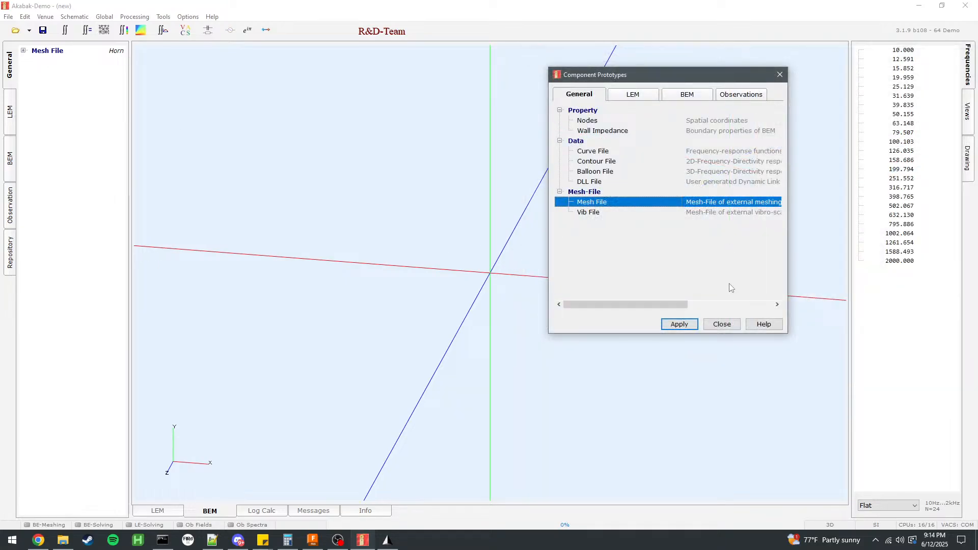
pyautogui.click(724, 325)
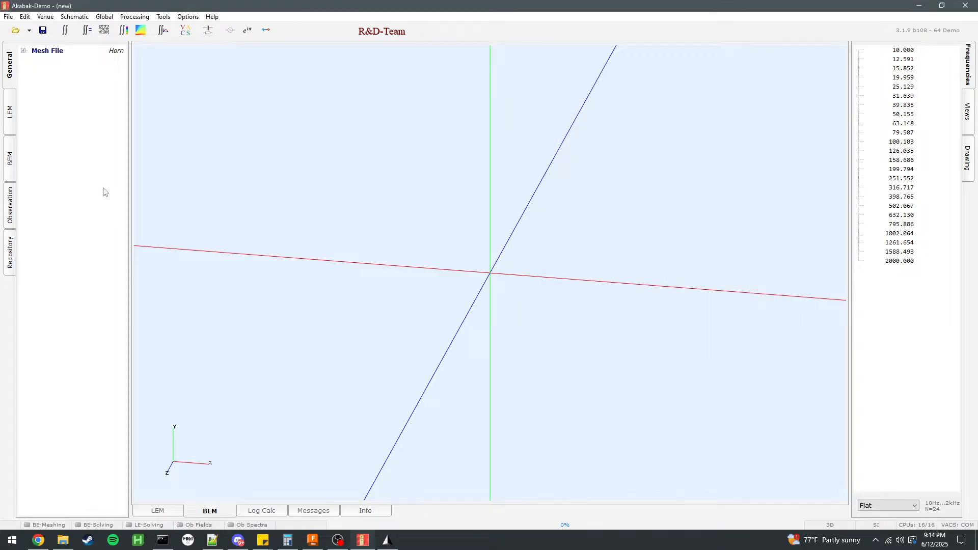
# Switch to Gmsh, open JMOD55Interface.step from the JMOD 2MT folder, and generate its 2D mesh.
pyautogui.click(387, 541)
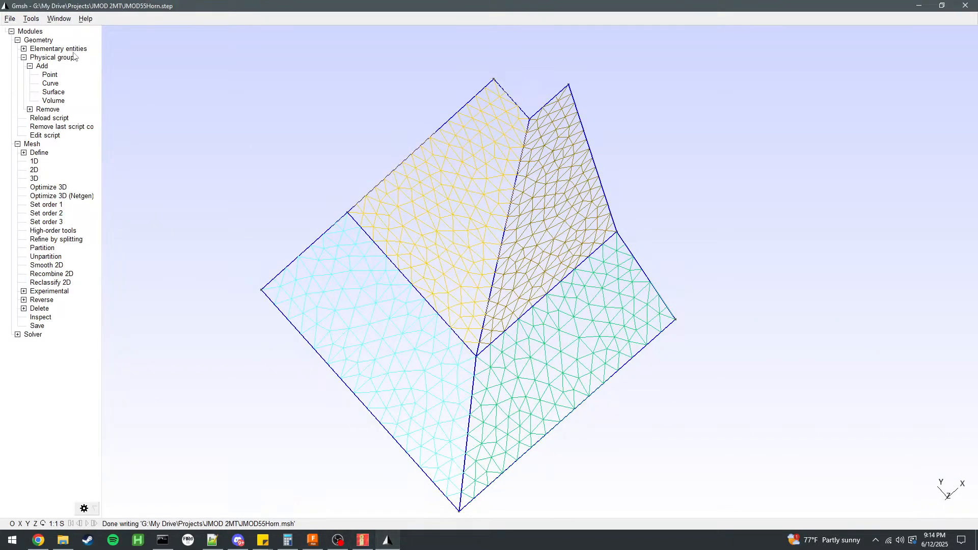
pyautogui.click(9, 19)
pyautogui.moveTo(100, 53)
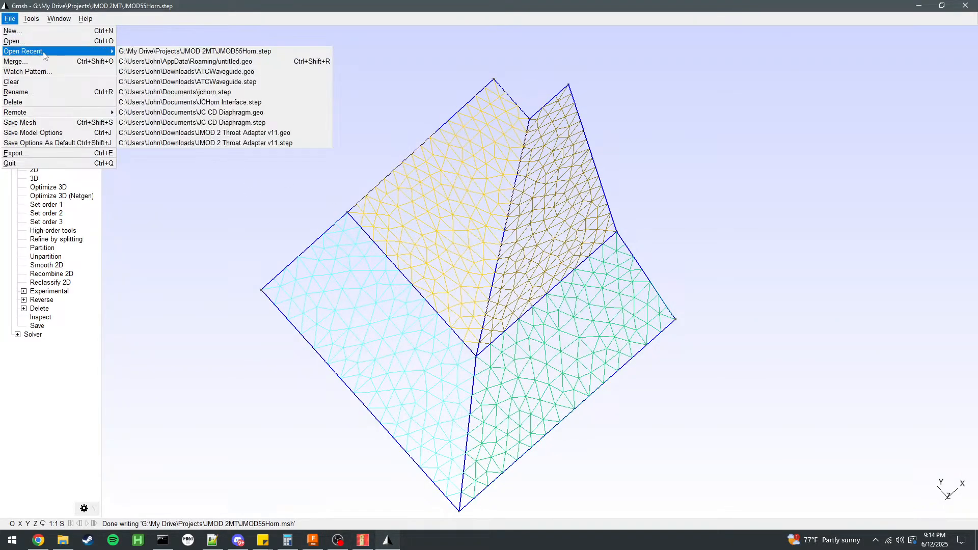
pyautogui.click(99, 44)
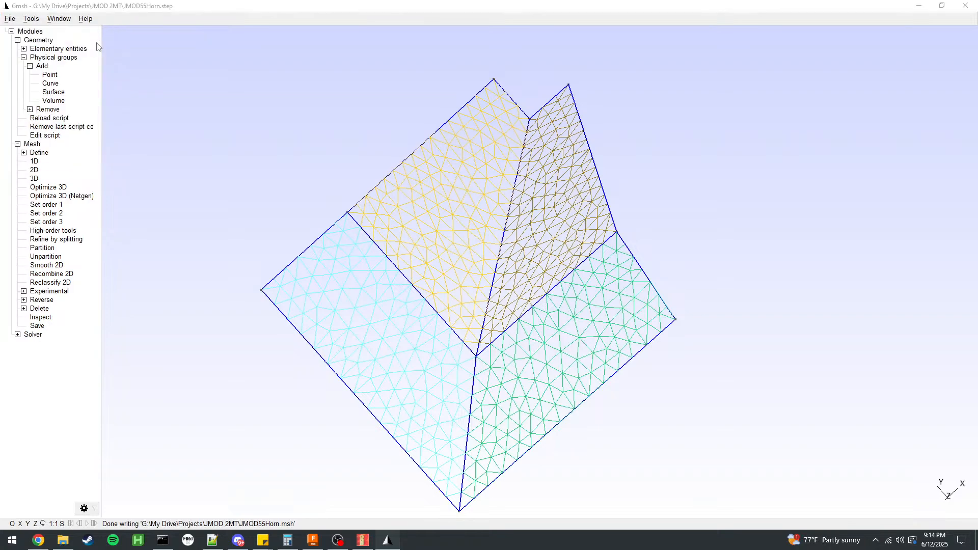
pyautogui.click(142, 129)
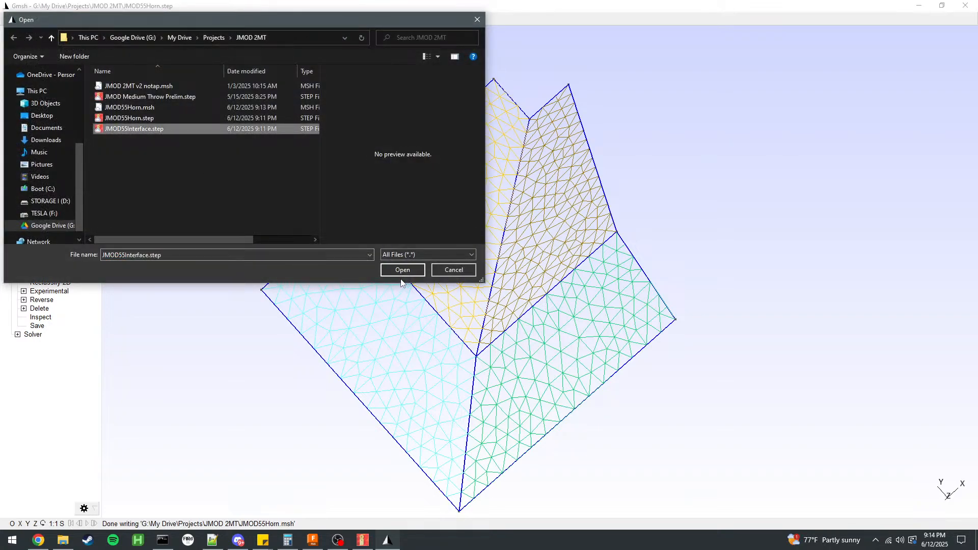
pyautogui.click(402, 271)
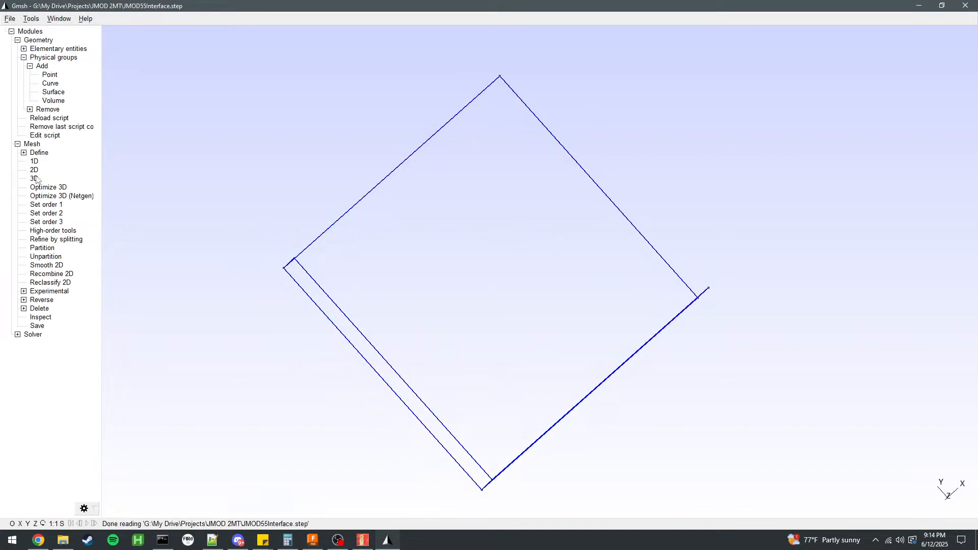
pyautogui.click(34, 170)
pyautogui.moveTo(115, 196); pyautogui.dragTo(221, 292)
# Export the interface mesh to the JMOD 2MT folder as JMOD55Interface.msh in Version 2 ASCII format.
pyautogui.click(9, 18)
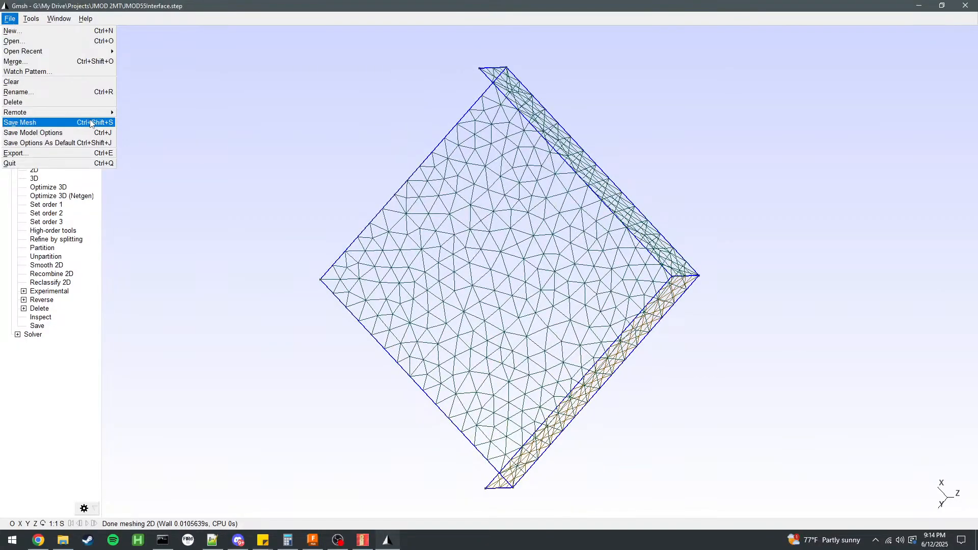
pyautogui.click(72, 153)
pyautogui.click(131, 233)
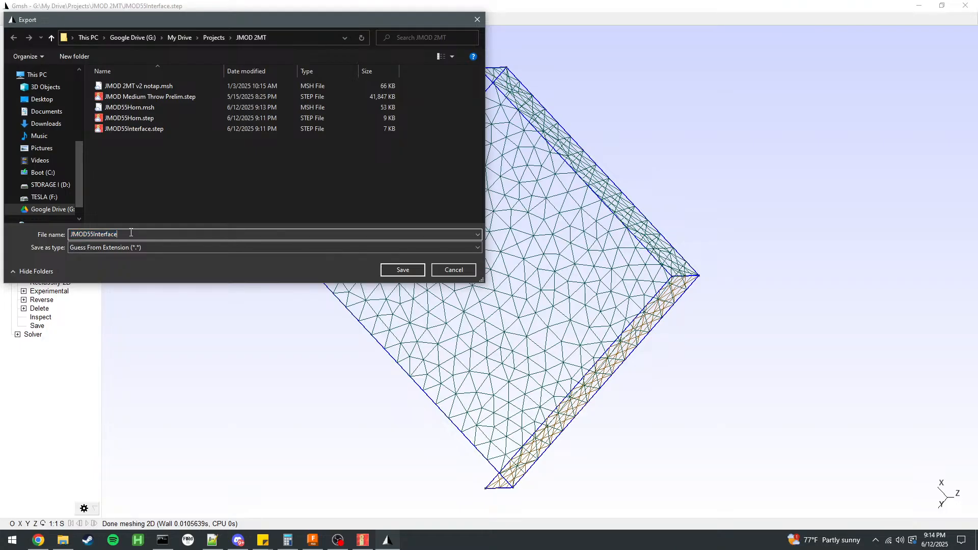
pyautogui.write('.msh')
pyautogui.press('Return')
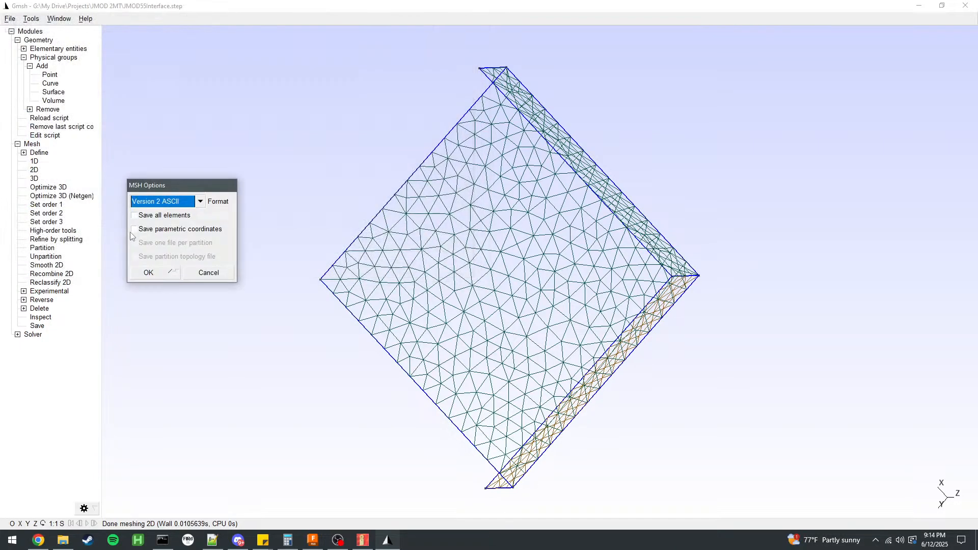
pyautogui.click(143, 272)
# Switch to AKABAK and add a second Mesh File component to the general components.
pyautogui.click(363, 540)
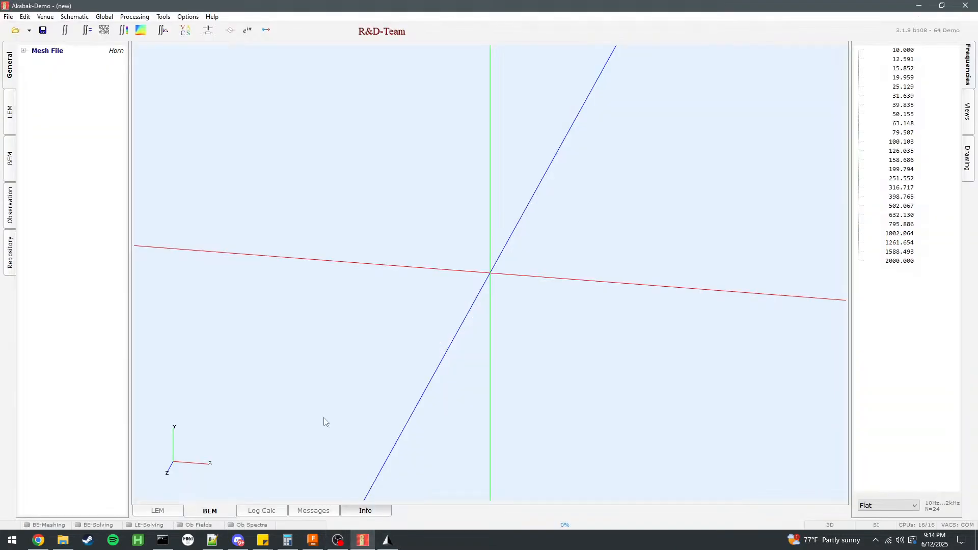
pyautogui.doubleClick(93, 234)
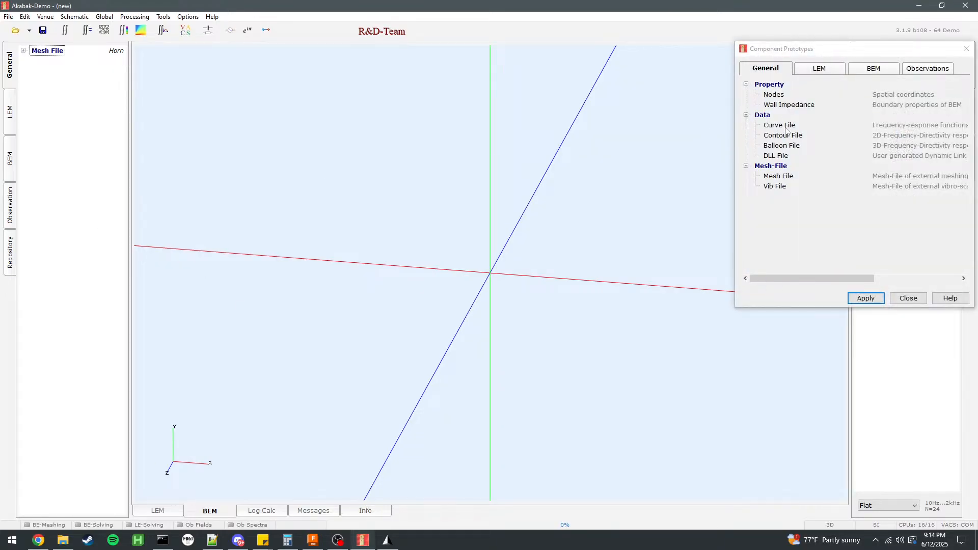
pyautogui.click(785, 177)
pyautogui.doubleClick(786, 177)
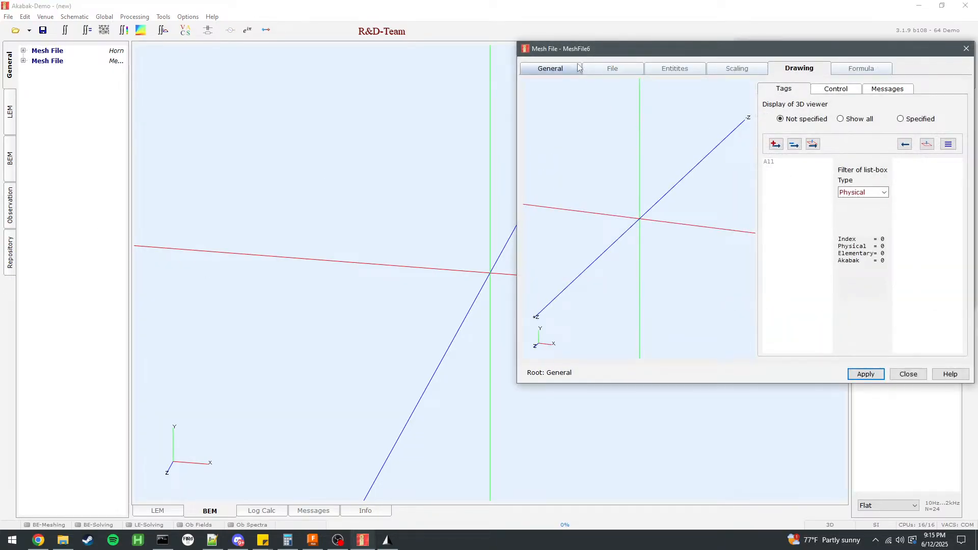
# Load JMOD55Interface.msh into the new mesh file component and open its scaling settings.
pyautogui.click(613, 68)
pyautogui.click(575, 102)
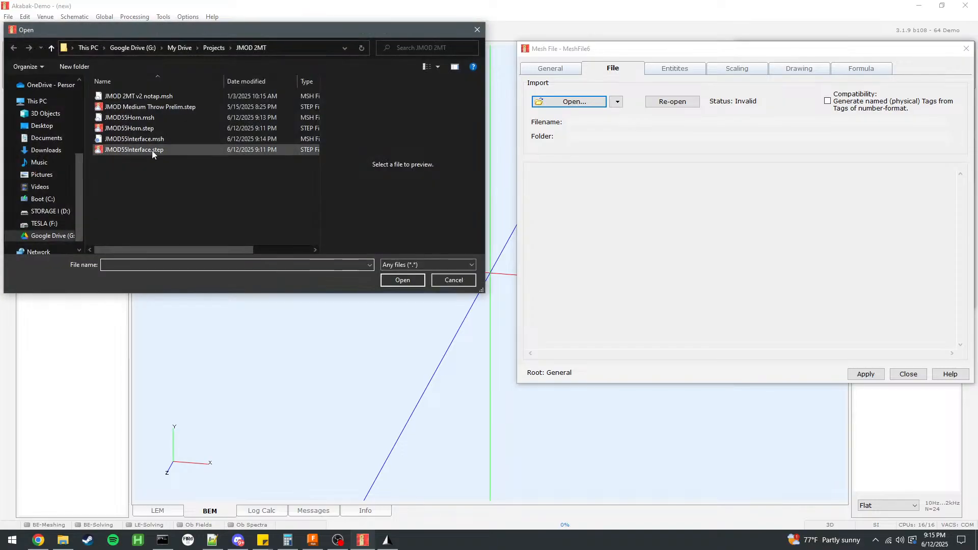
pyautogui.click(160, 149)
pyautogui.click(148, 139)
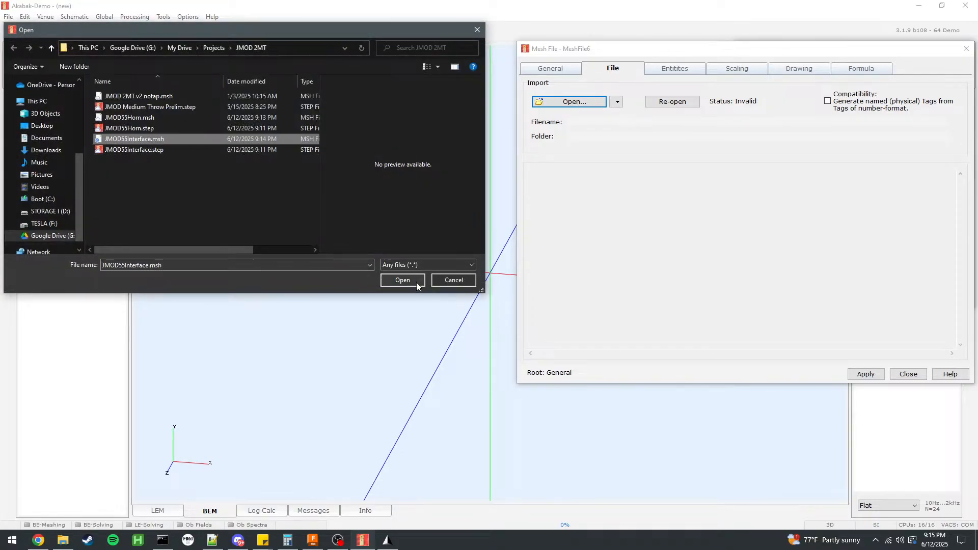
pyautogui.click(403, 280)
pyautogui.click(737, 68)
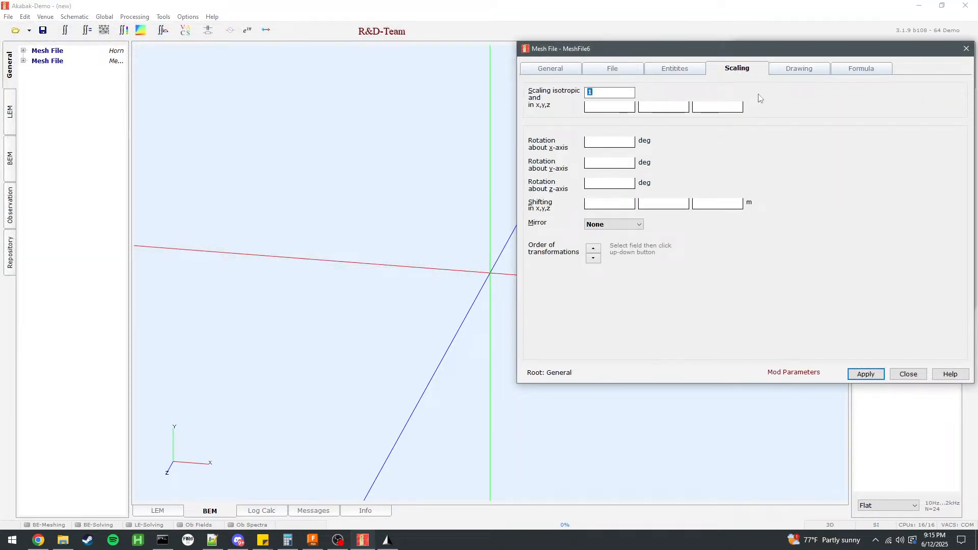
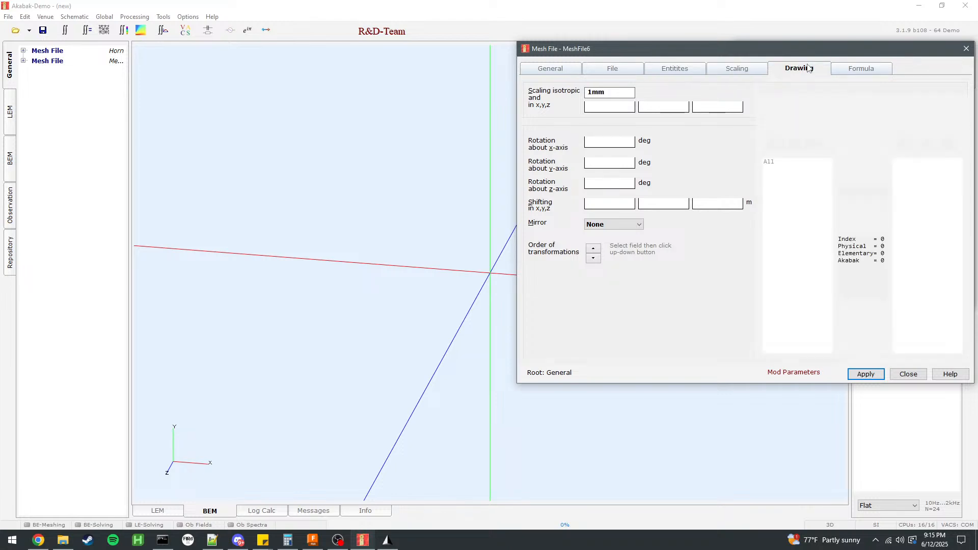
# Apply the 1 mm isotropic scaling to the interface mesh file component and close its settings.
pyautogui.click(773, 71)
pyautogui.click(876, 375)
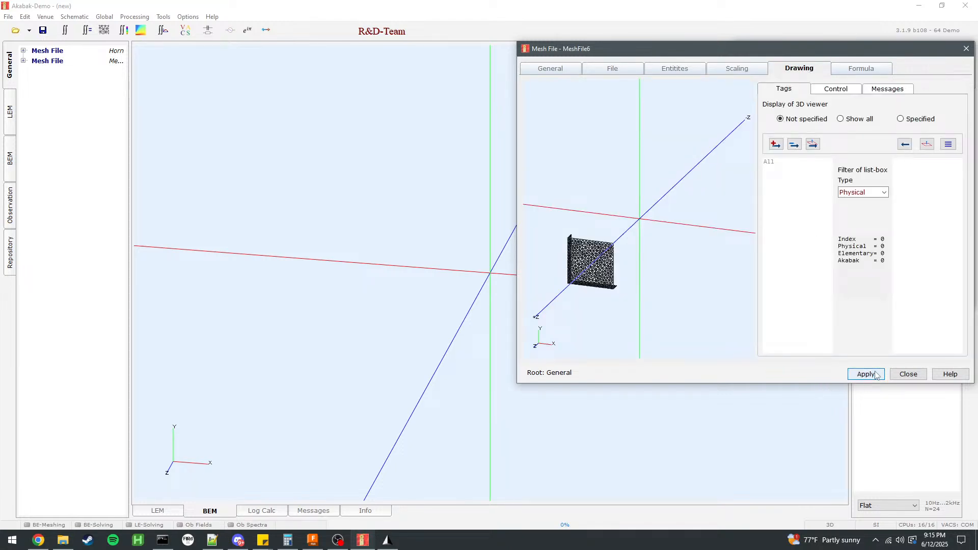
pyautogui.click(904, 375)
# Reopen the second mesh file component, set its 3D viewer display to Specified, include the All tag, and apply.
pyautogui.doubleClick(47, 60)
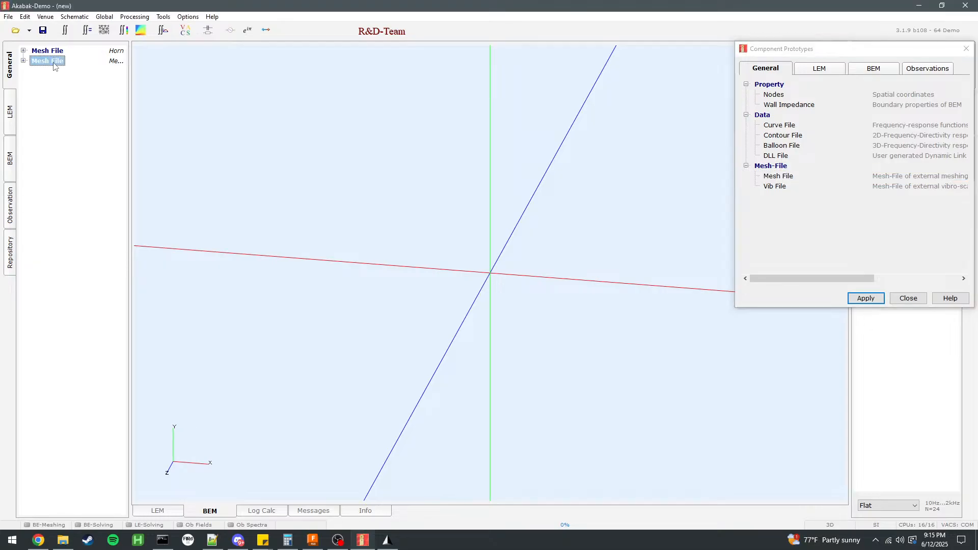
pyautogui.click(783, 162)
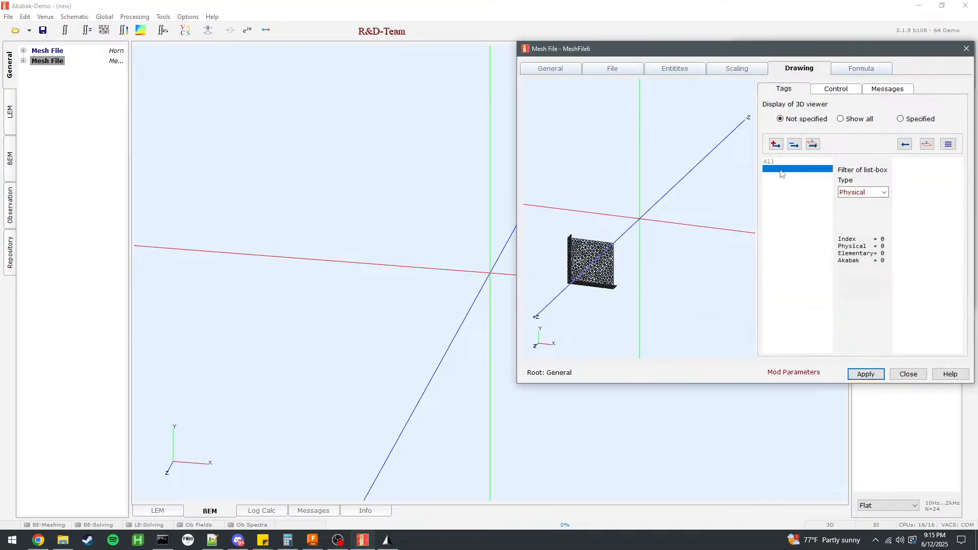
pyautogui.click(922, 120)
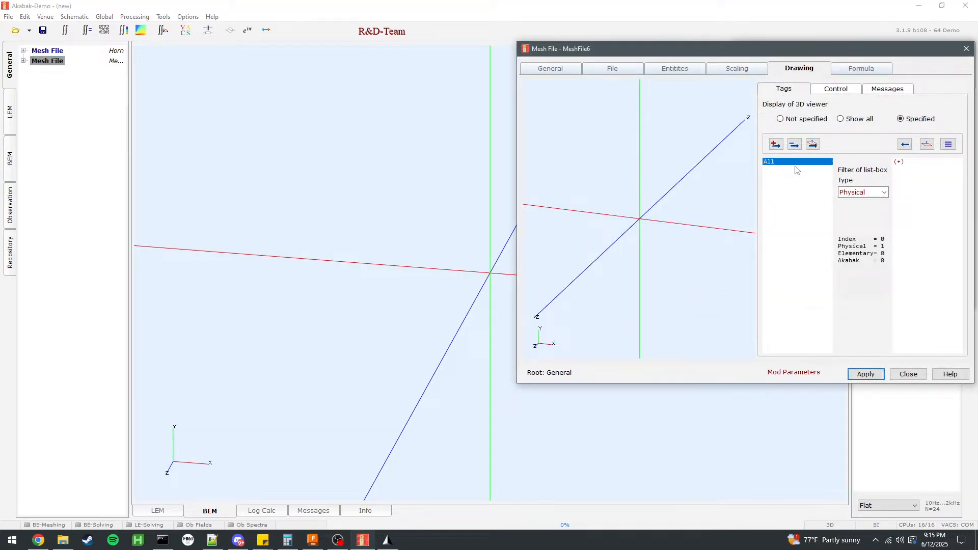
pyautogui.doubleClick(794, 162)
pyautogui.click(867, 374)
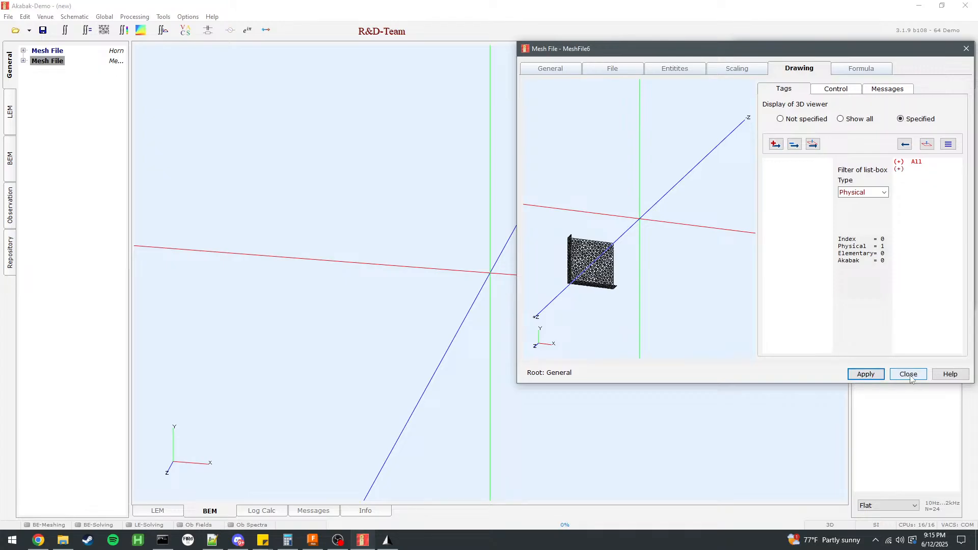
pyautogui.click(910, 375)
pyautogui.click(908, 298)
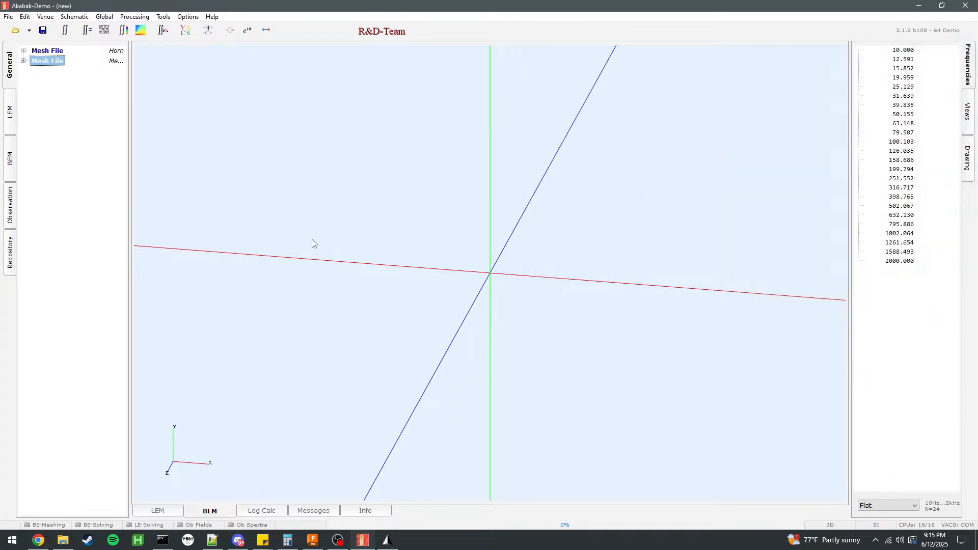
# Switch to Fusion to check the horn model and return to AKABAK.
pyautogui.click(313, 541)
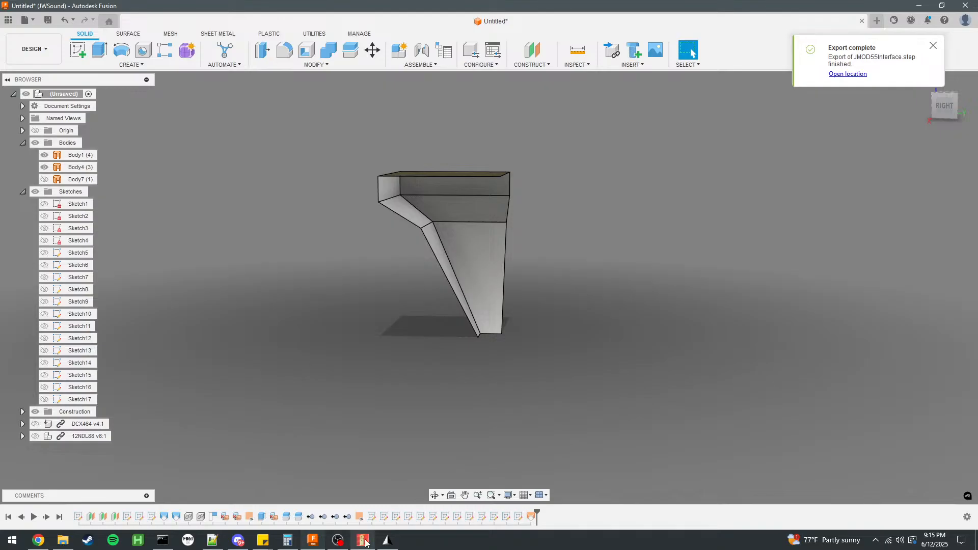
pyautogui.moveTo(362, 540)
pyautogui.click(392, 512)
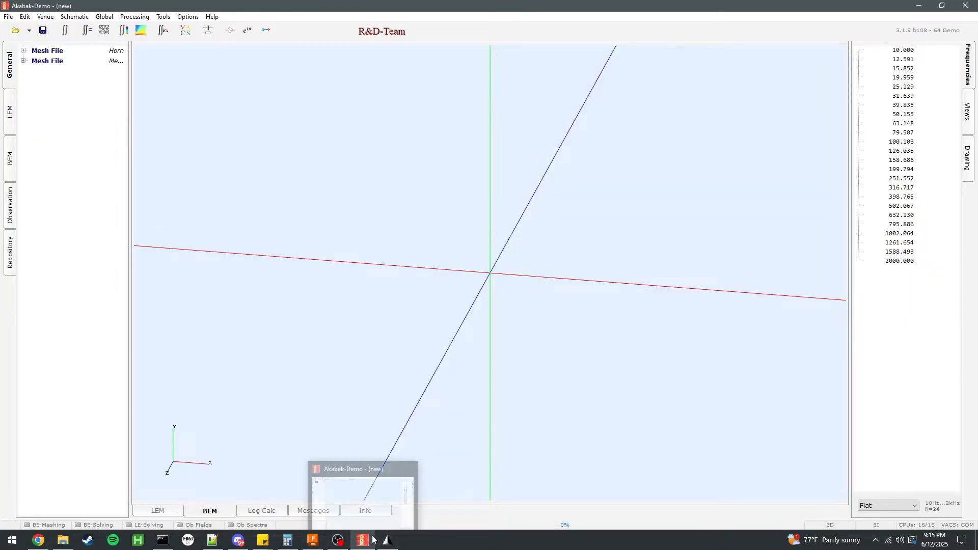
# Add a third Mesh File component to the general components and name it Throat Adapter.
pyautogui.doubleClick(47, 61)
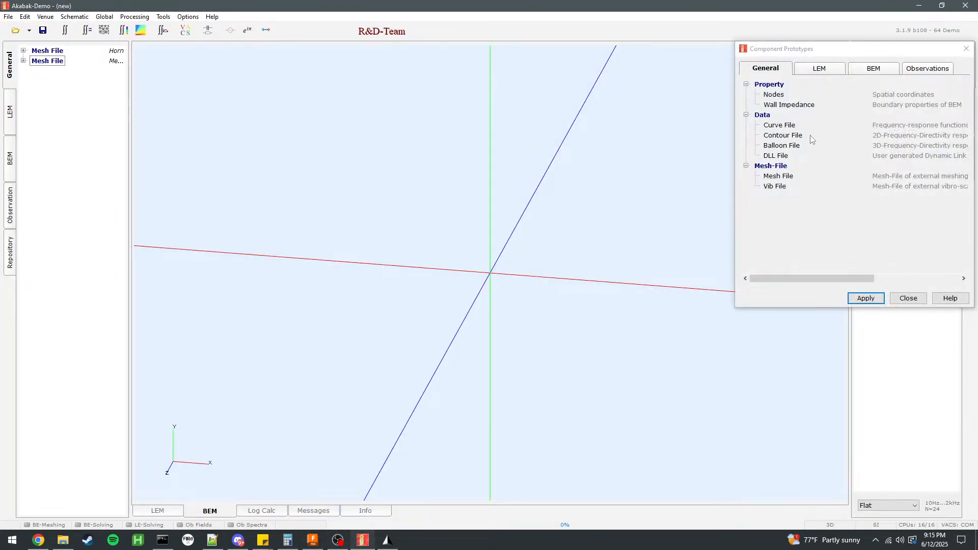
pyautogui.doubleClick(779, 175)
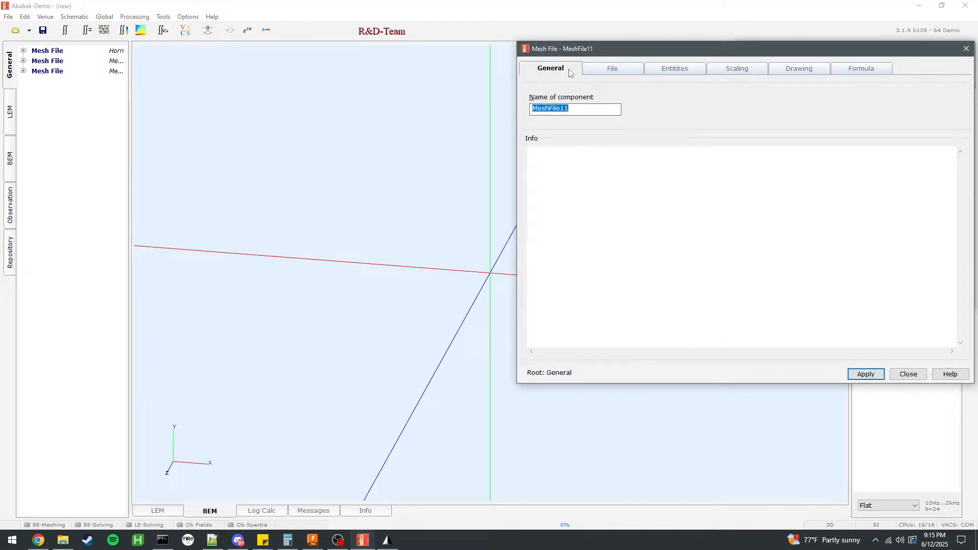
pyautogui.write('Throat Adapter')
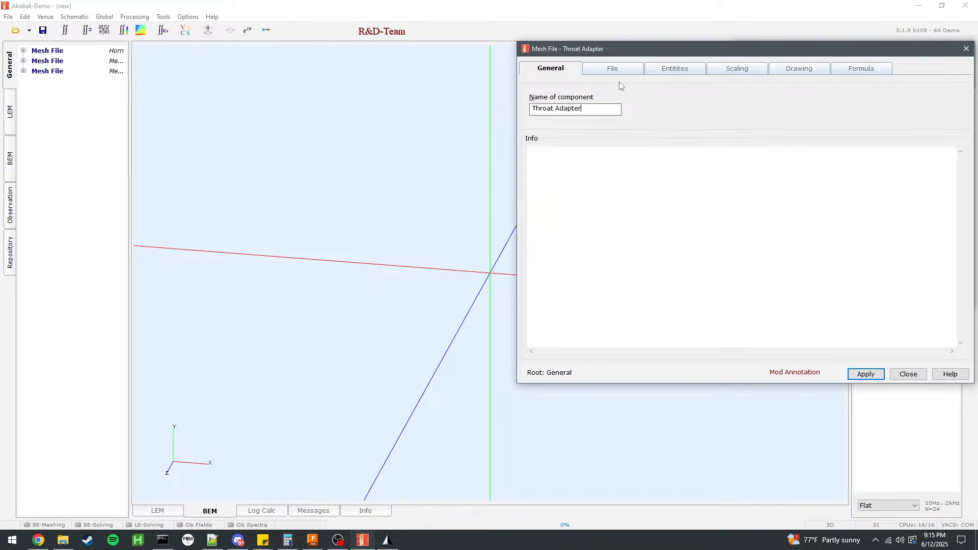
# Load jmod55.msh from C:\Ath4\Horns\jmod55\ABEC_InfiniteBaffle into the Throat Adapter mesh file component.
pyautogui.click(609, 68)
pyautogui.click(569, 102)
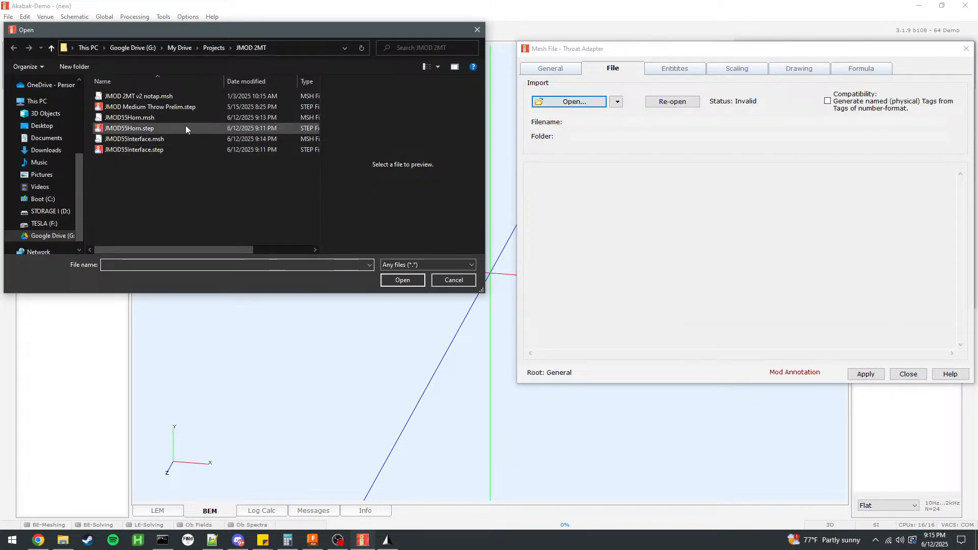
pyautogui.click(46, 200)
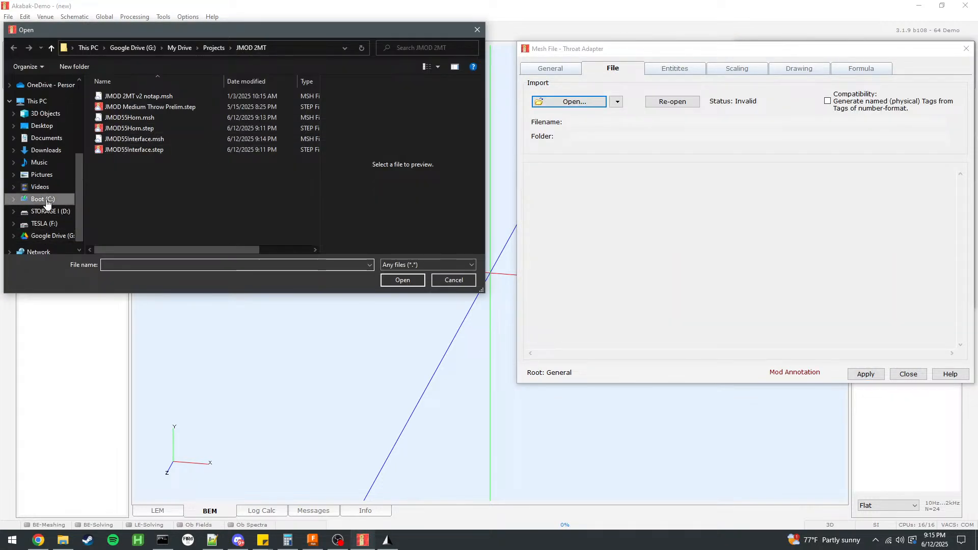
pyautogui.doubleClick(117, 162)
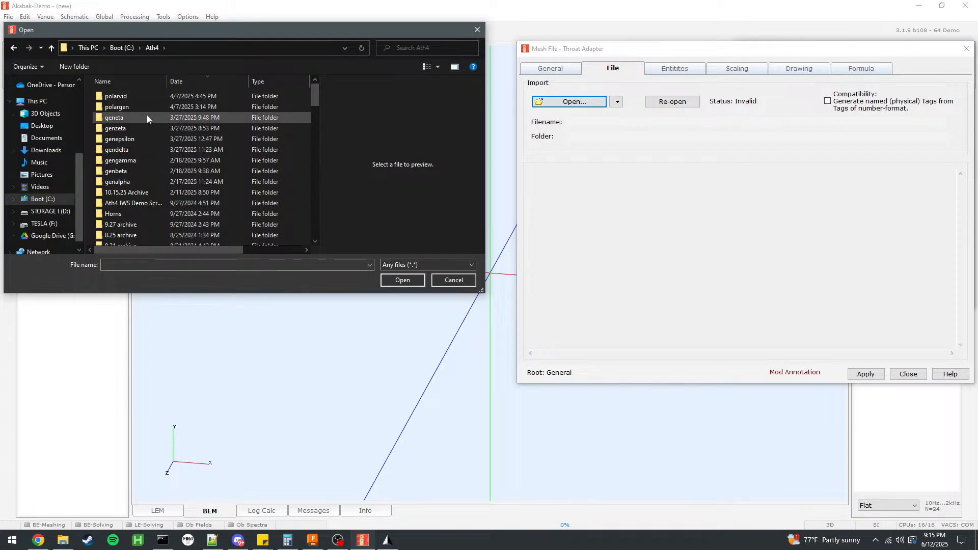
pyautogui.doubleClick(127, 214)
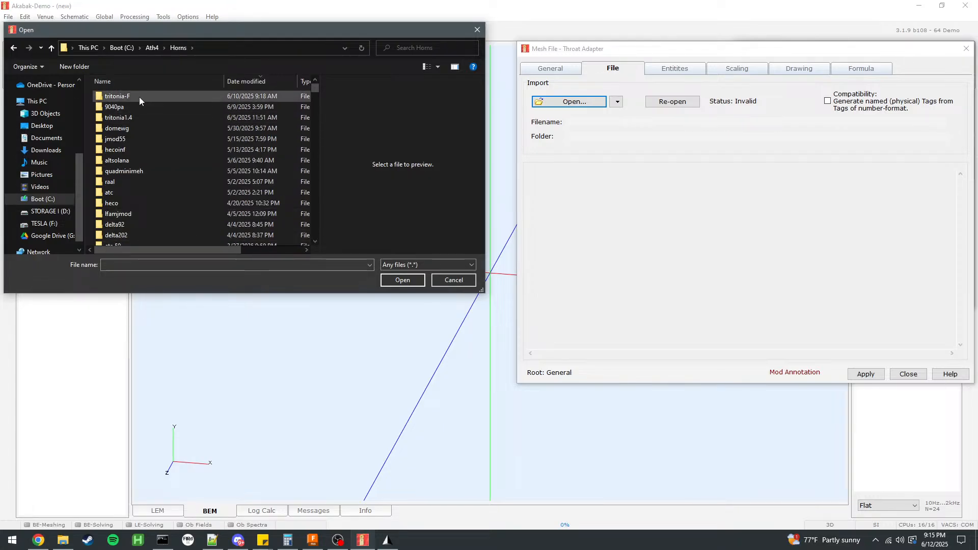
pyautogui.doubleClick(133, 141)
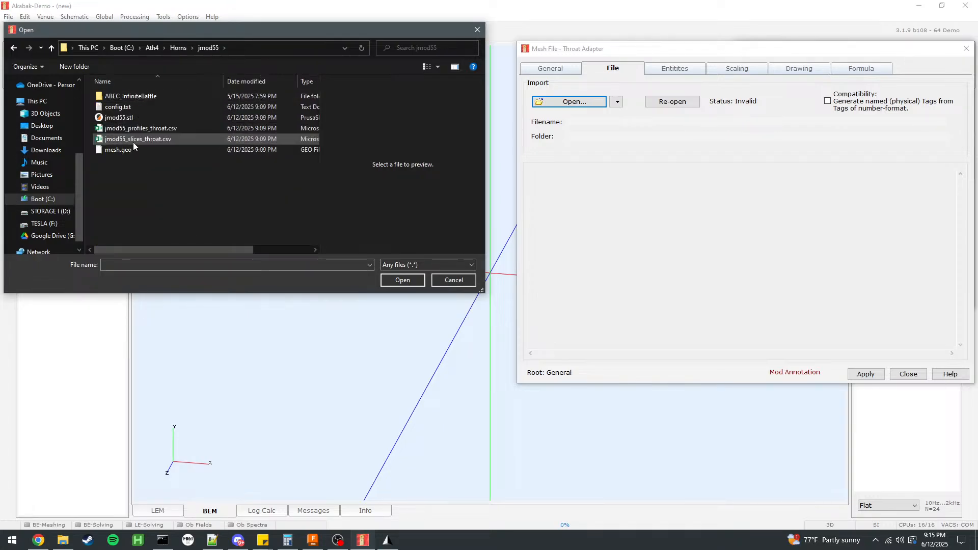
pyautogui.click(135, 117)
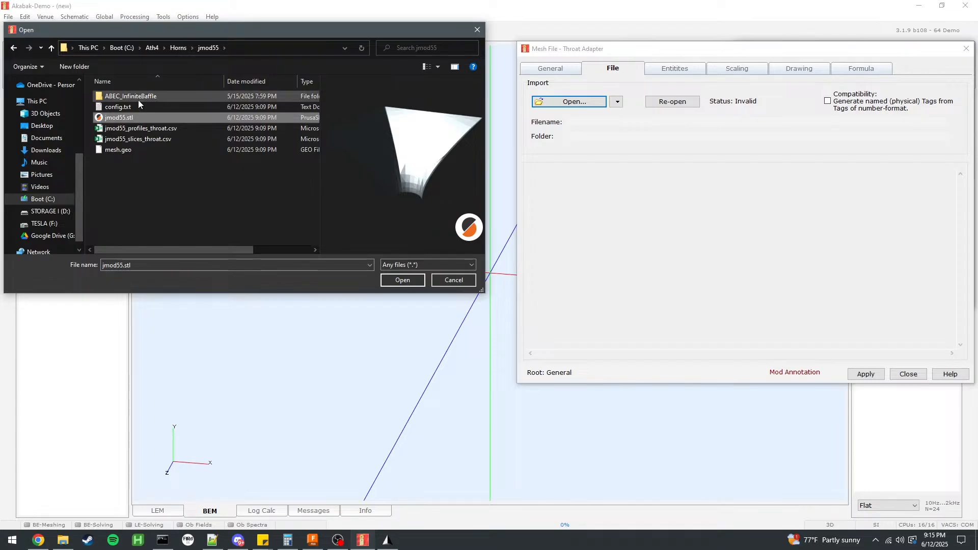
pyautogui.click(139, 97)
pyautogui.doubleClick(139, 97)
pyautogui.click(136, 116)
pyautogui.click(137, 107)
pyautogui.doubleClick(129, 96)
pyautogui.click(14, 48)
pyautogui.click(140, 118)
pyautogui.click(403, 280)
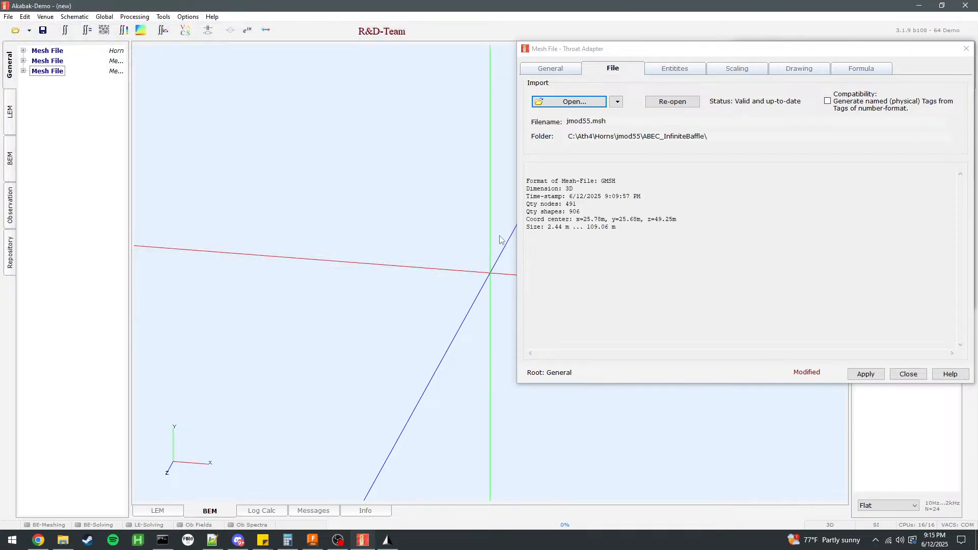
# Include SD1D1001 and the other SD1 tag in the Throat Adapter drawing, excluding I1-2, set its display to Specified, and apply.
pyautogui.click(737, 69)
pyautogui.click(675, 68)
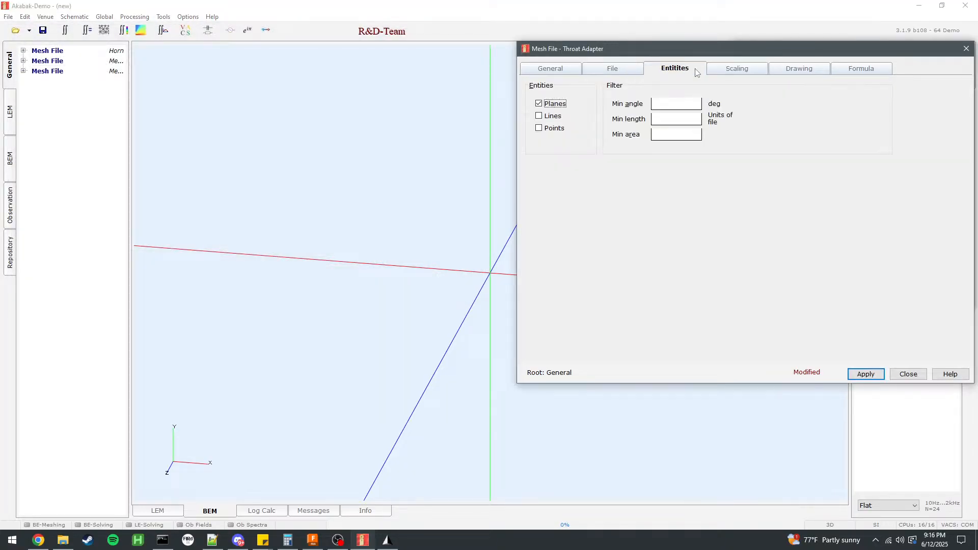
pyautogui.click(792, 71)
pyautogui.moveTo(679, 202); pyautogui.dragTo(785, 189)
pyautogui.click(774, 170)
pyautogui.doubleClick(778, 178)
pyautogui.doubleClick(778, 175)
pyautogui.click(926, 164)
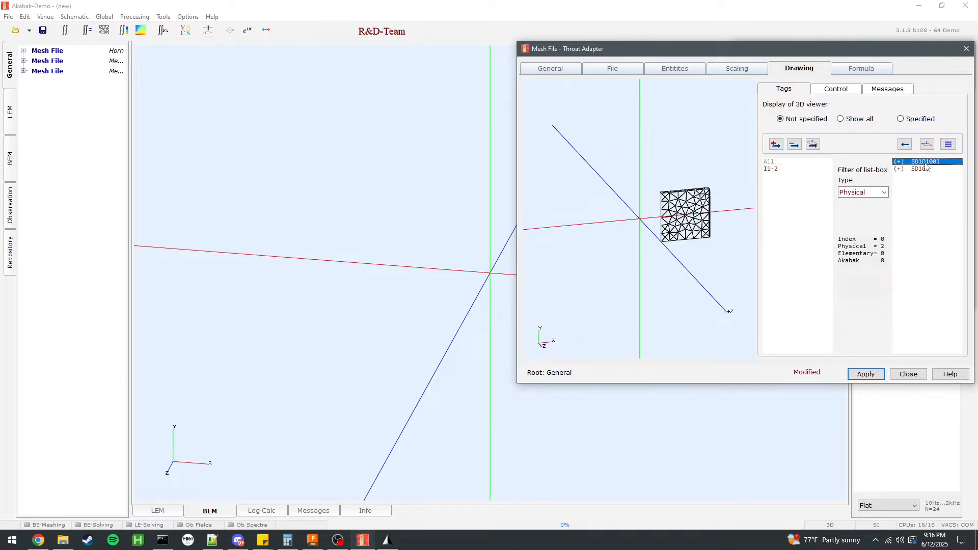
pyautogui.click(906, 121)
pyautogui.moveTo(671, 256); pyautogui.dragTo(560, 224)
pyautogui.scroll(3, 708, 191)
pyautogui.click(859, 376)
pyautogui.click(918, 377)
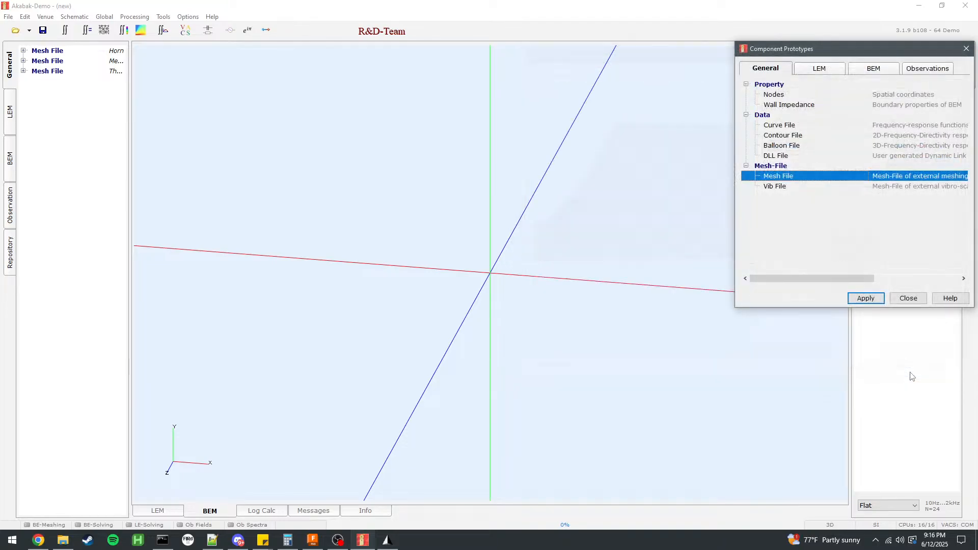
pyautogui.click(909, 298)
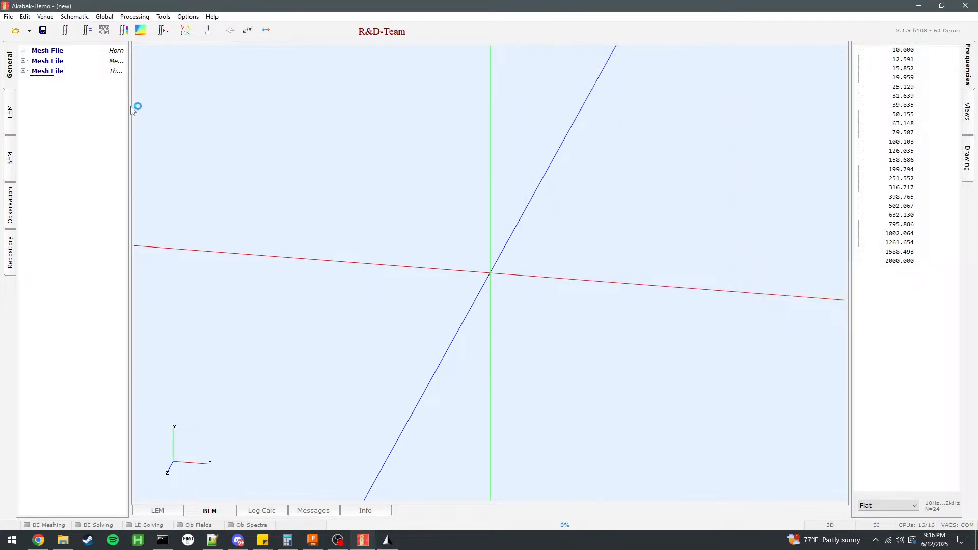
# Widen the component tree and rename the second mesh file component as Interface.
pyautogui.moveTo(130, 106); pyautogui.dragTo(169, 99)
pyautogui.click(131, 61)
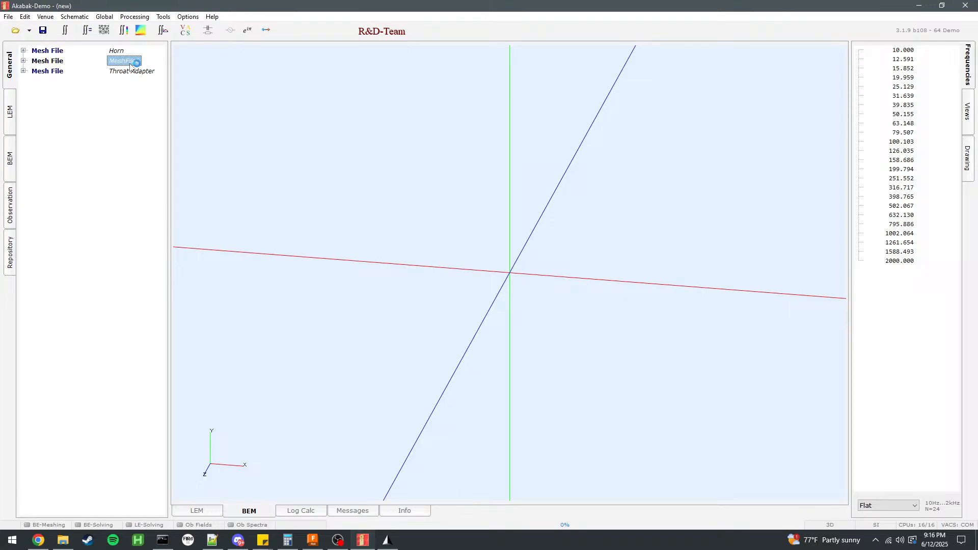
pyautogui.click(126, 63)
pyautogui.write('Inter')
pyautogui.press('Return')
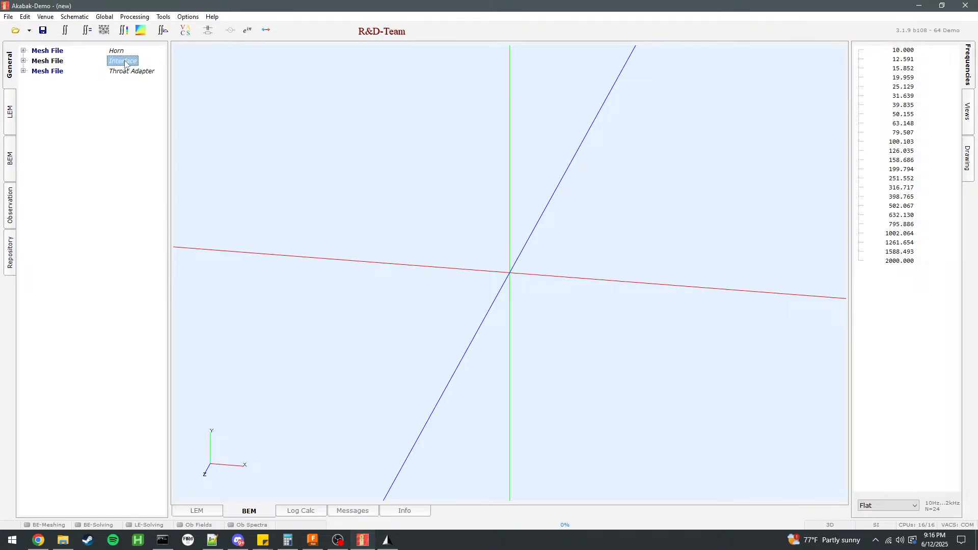
# Add a subdomain named Interior to the BEM components with its domain set to Interior.
pyautogui.click(12, 159)
pyautogui.doubleClick(114, 131)
pyautogui.doubleClick(798, 94)
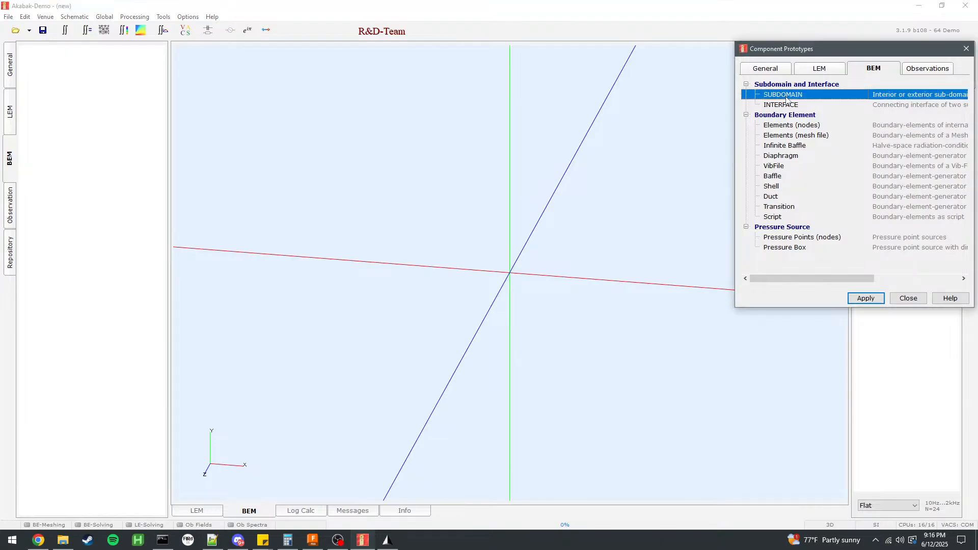
pyautogui.write('Interior')
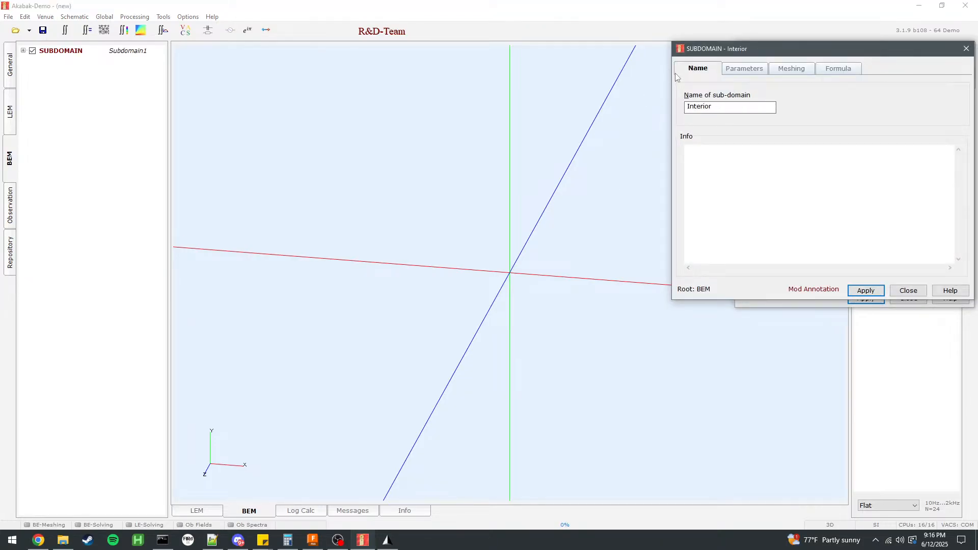
pyautogui.click(792, 68)
pyautogui.click(839, 69)
pyautogui.click(763, 73)
pyautogui.click(867, 290)
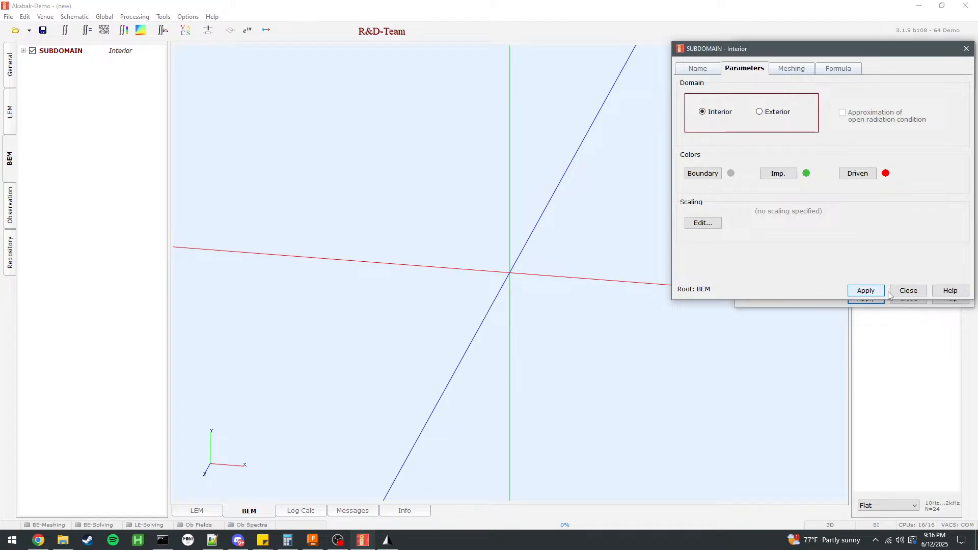
pyautogui.click(908, 291)
# Add a second subdomain with its domain set to Exterior.
pyautogui.doubleClick(779, 95)
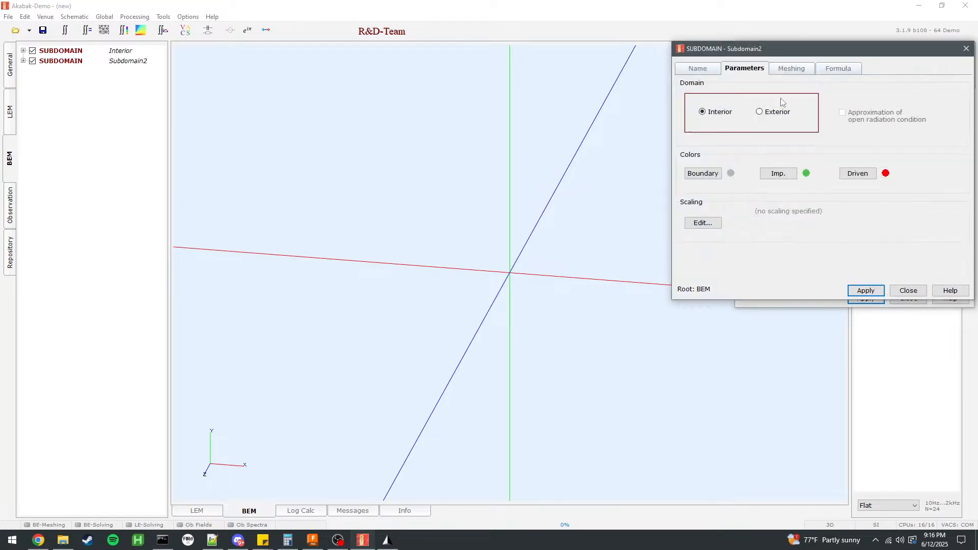
pyautogui.click(774, 113)
pyautogui.click(867, 290)
pyautogui.click(909, 291)
# Add an interface component connecting the Interior subdomain to Subdomain2.
pyautogui.doubleClick(772, 105)
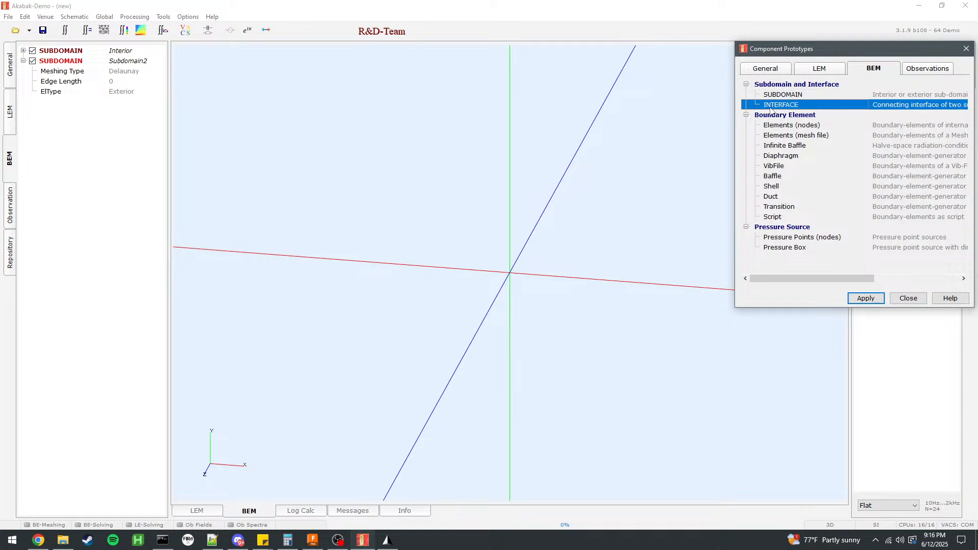
pyautogui.click(740, 70)
pyautogui.click(879, 118)
pyautogui.click(871, 133)
pyautogui.click(867, 282)
pyautogui.click(909, 280)
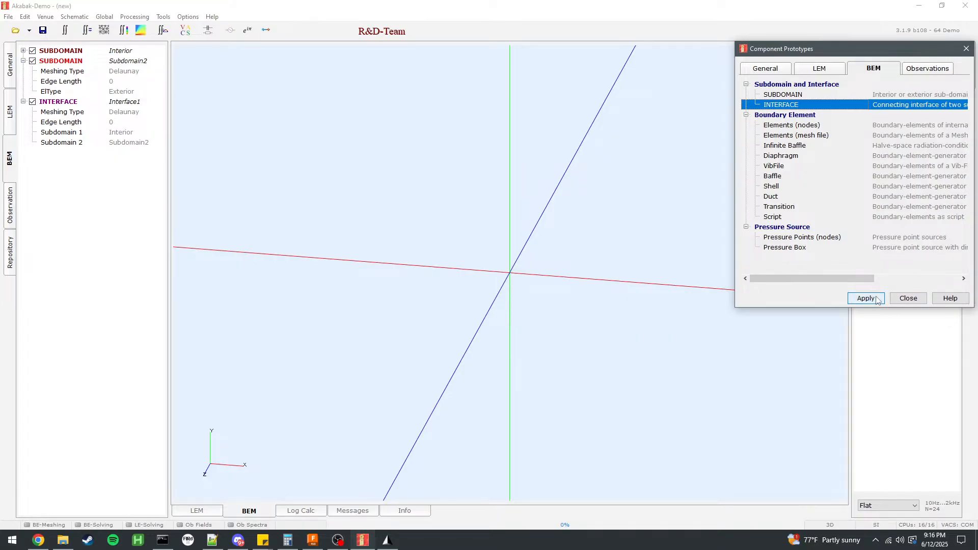
pyautogui.doubleClick(798, 139)
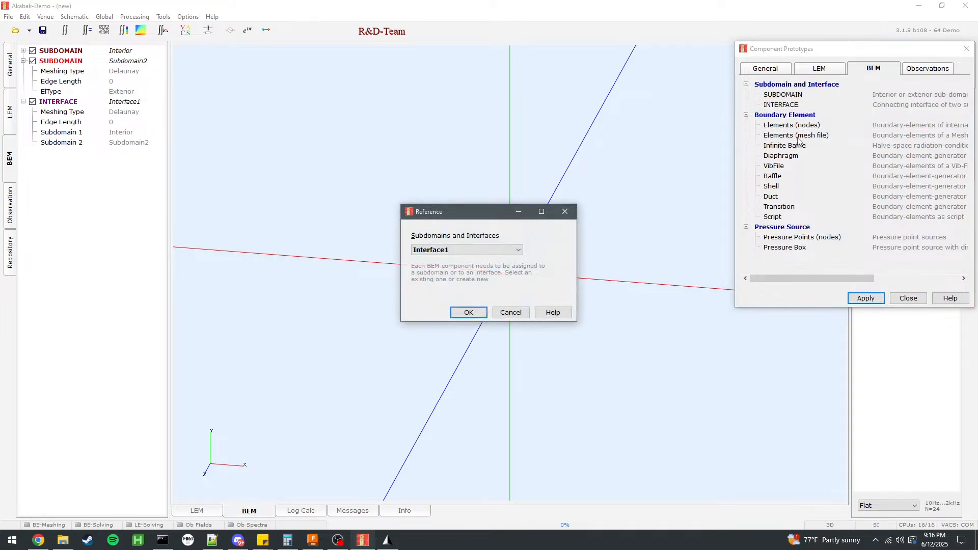
pyautogui.click(474, 249)
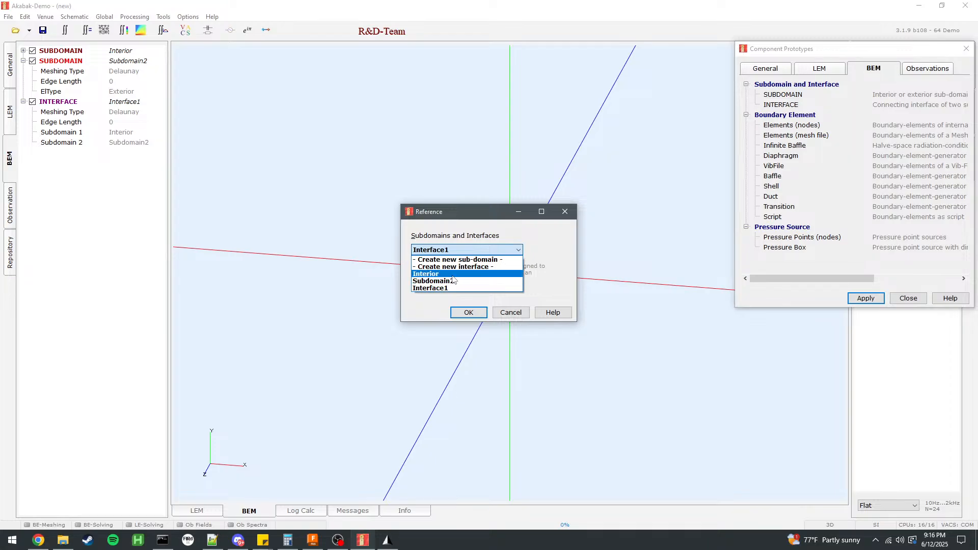
pyautogui.click(479, 278)
pyautogui.click(469, 313)
pyautogui.click(908, 298)
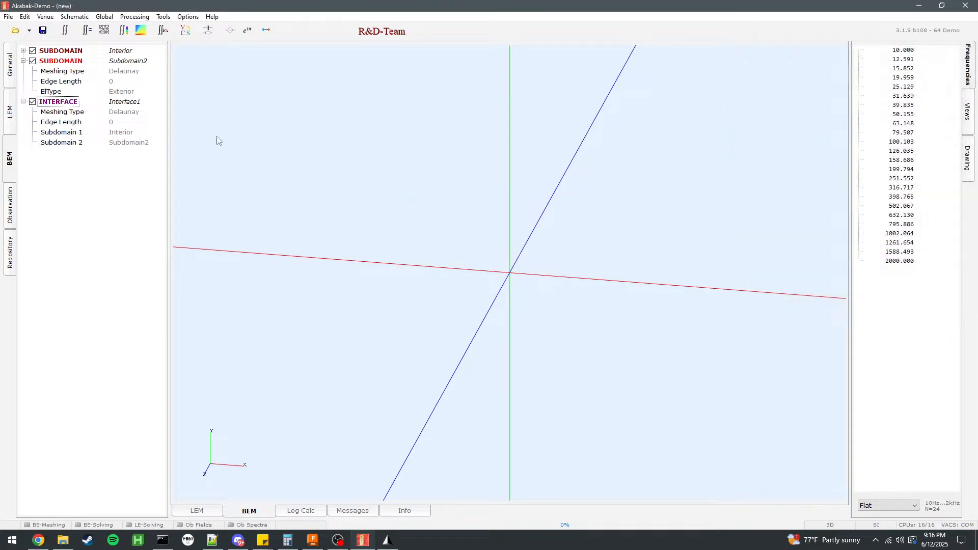
# Rename the second subdomain as Exterior.
pyautogui.click(129, 62)
pyautogui.write('E')
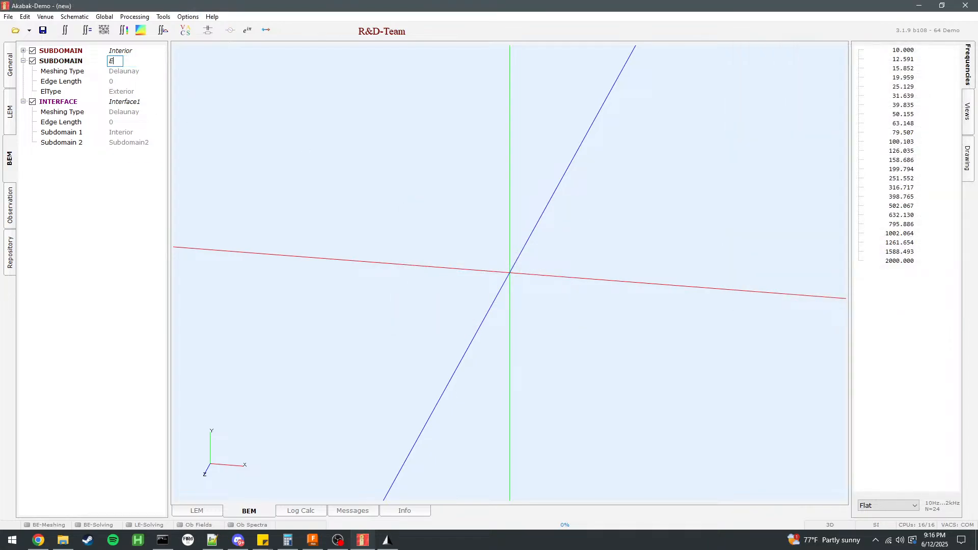
pyautogui.write('xterior')
pyautogui.press('Return')
# Add a mesh-file Elements component named Horn, using the Horn mesh file, to the Interior subdomain.
pyautogui.doubleClick(106, 192)
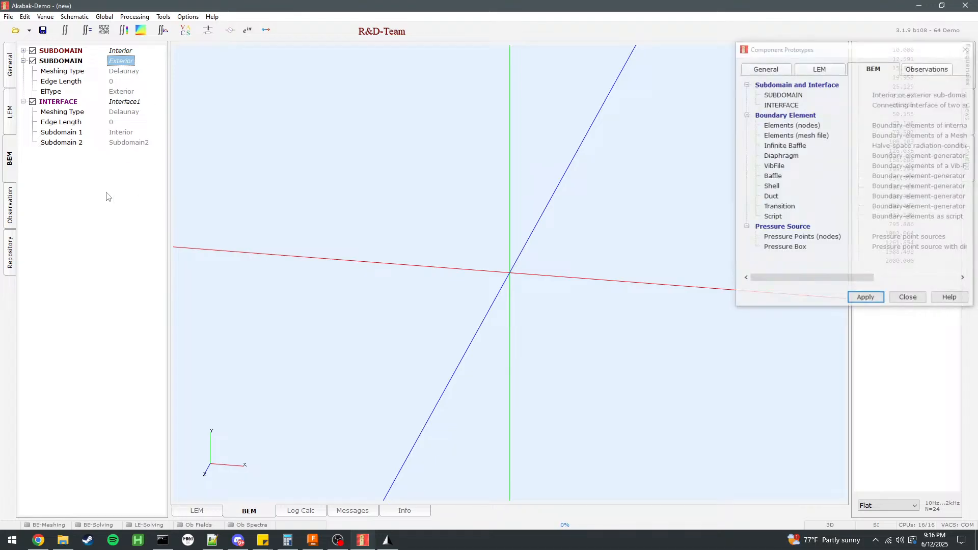
pyautogui.doubleClick(790, 135)
pyautogui.click(453, 250)
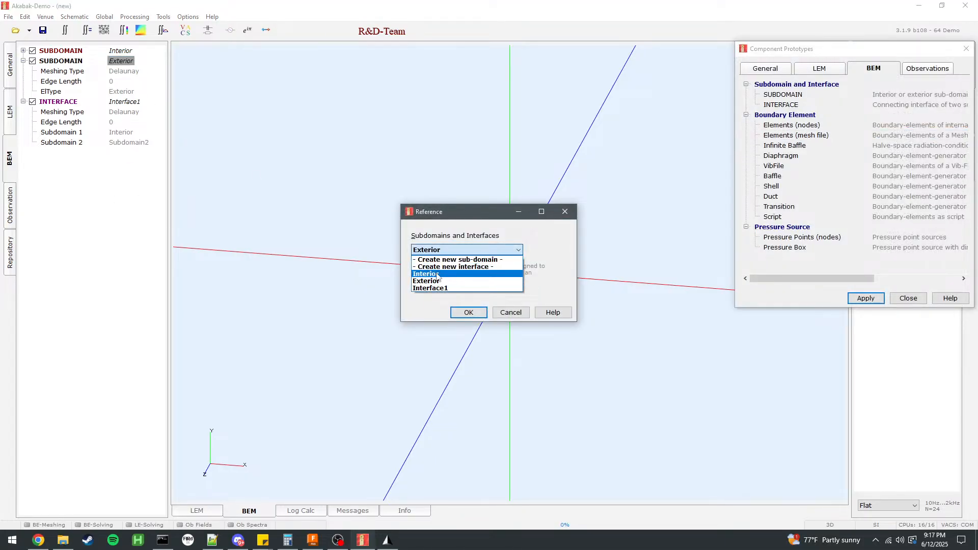
pyautogui.click(438, 275)
pyautogui.click(468, 313)
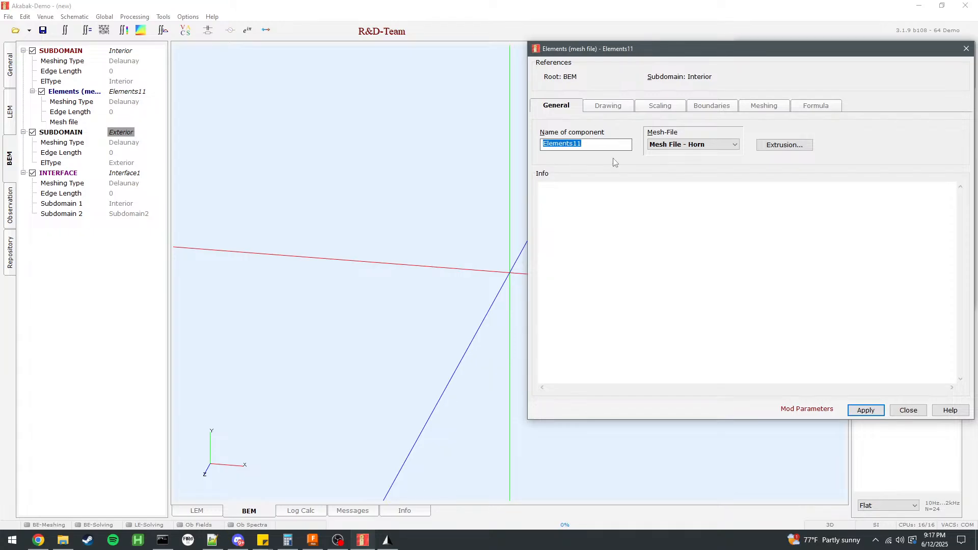
pyautogui.write('Horn')
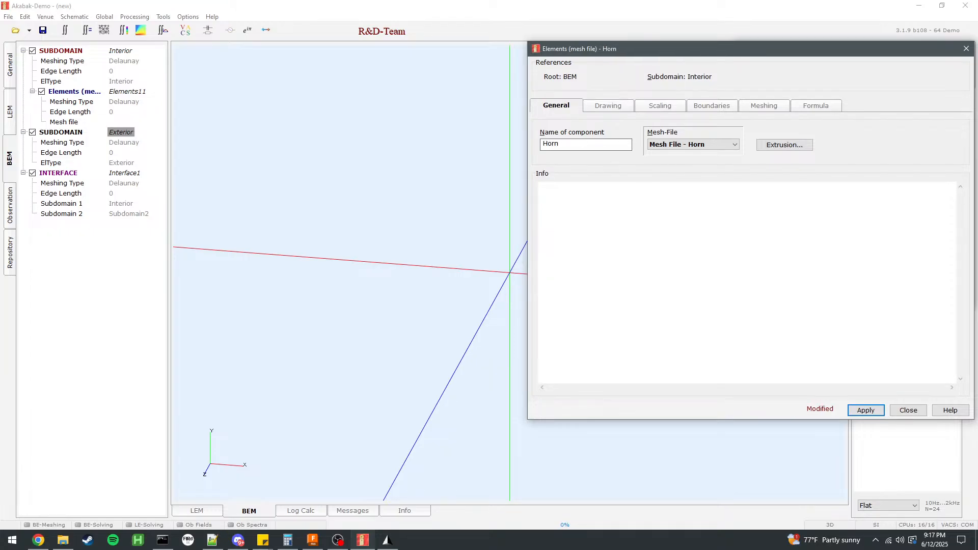
# Include all of the horn mesh's tags in the component, display only the specified tags, and apply the settings.
pyautogui.click(622, 106)
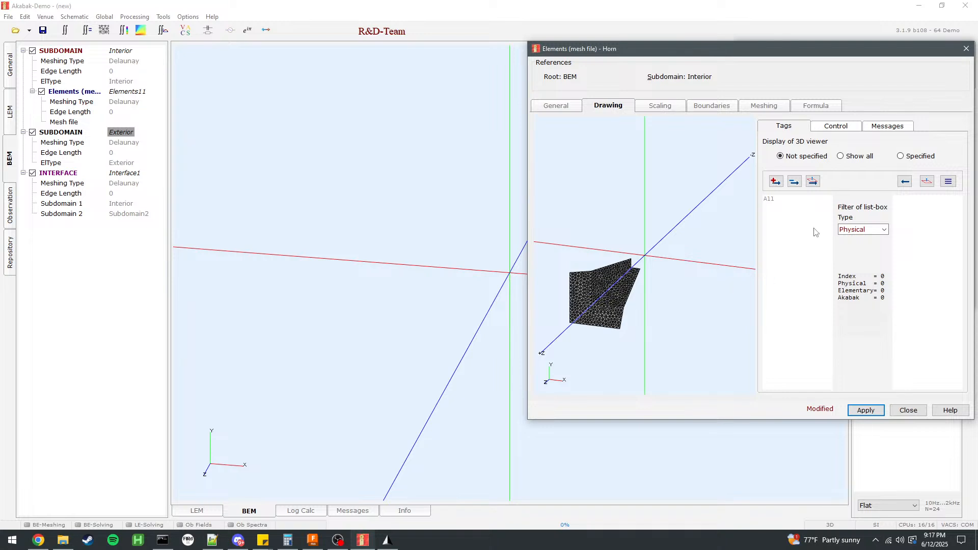
pyautogui.click(557, 107)
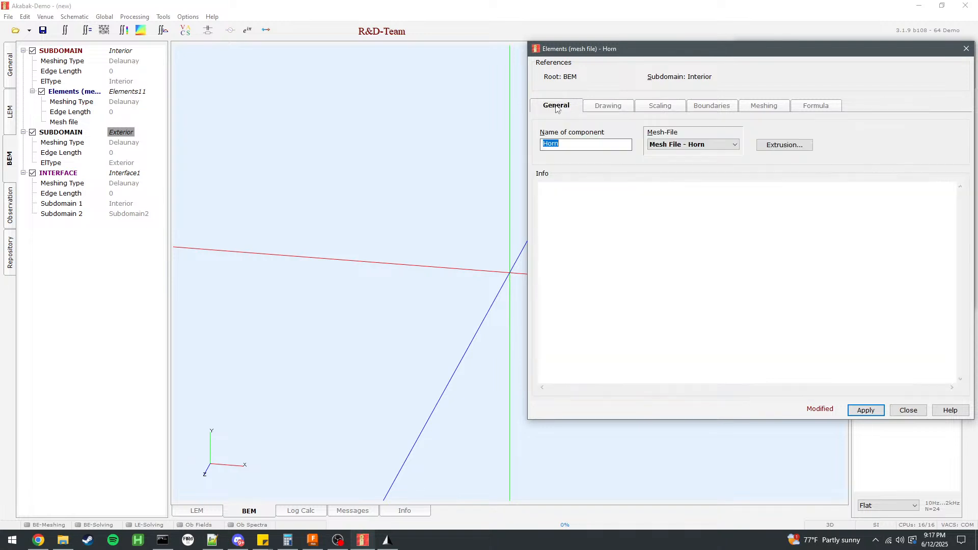
pyautogui.click(695, 145)
pyautogui.click(594, 106)
pyautogui.click(593, 106)
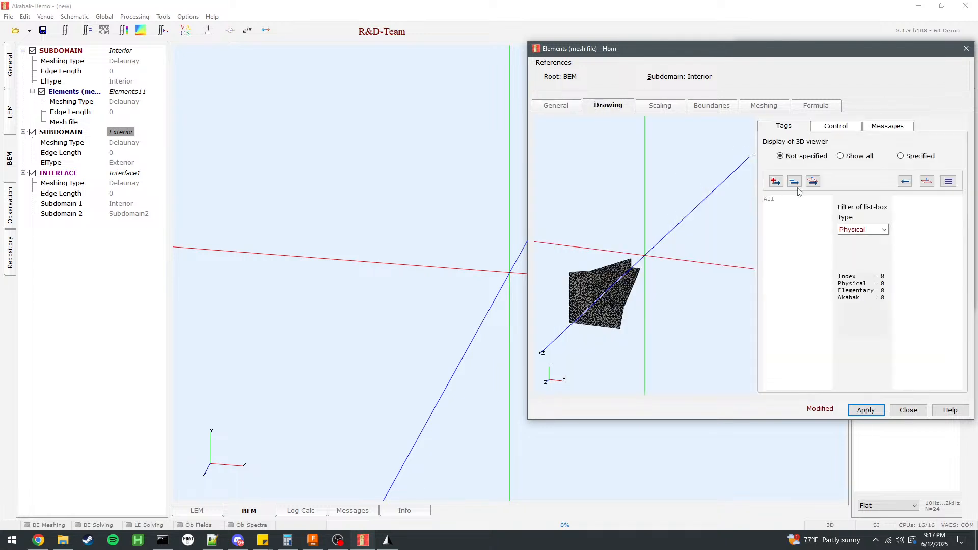
pyautogui.click(779, 203)
pyautogui.doubleClick(780, 199)
pyautogui.click(901, 156)
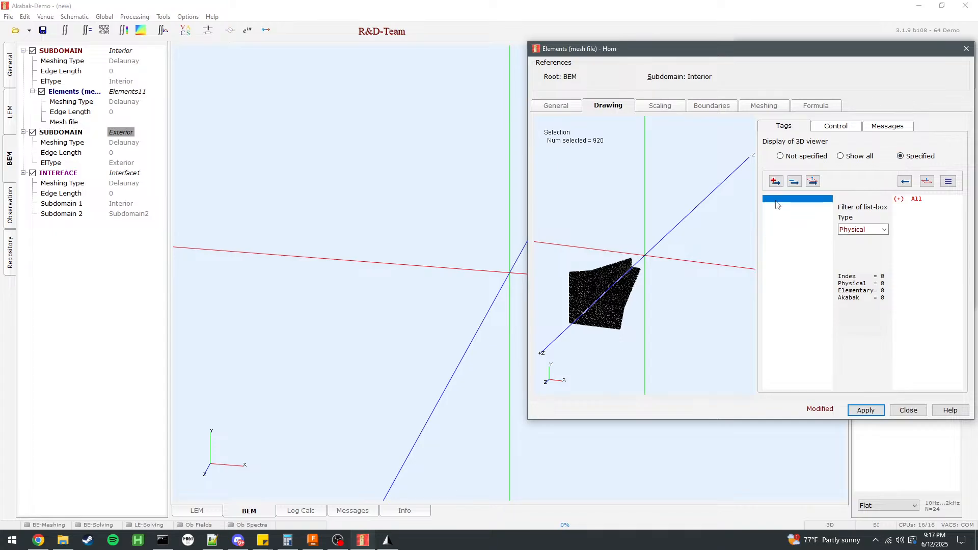
pyautogui.doubleClick(780, 200)
pyautogui.click(859, 411)
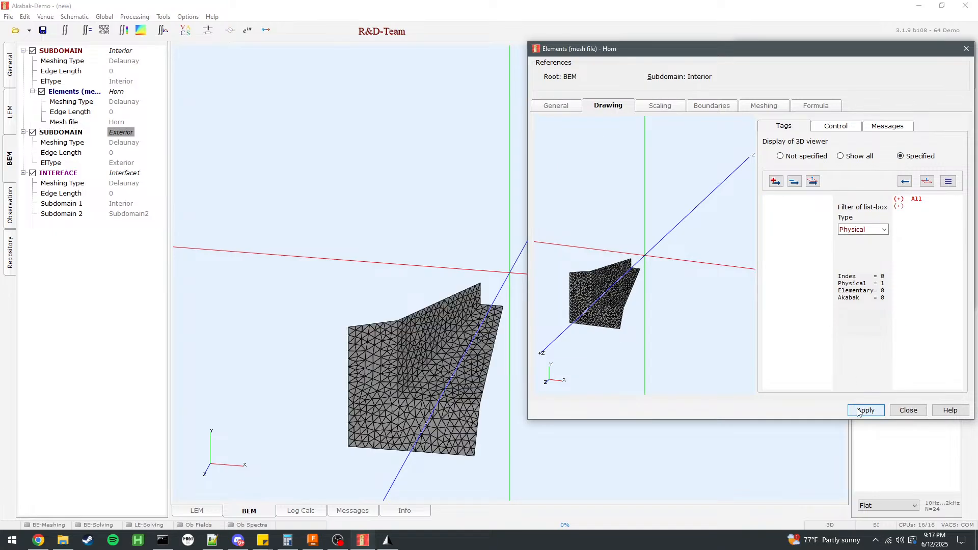
pyautogui.click(731, 106)
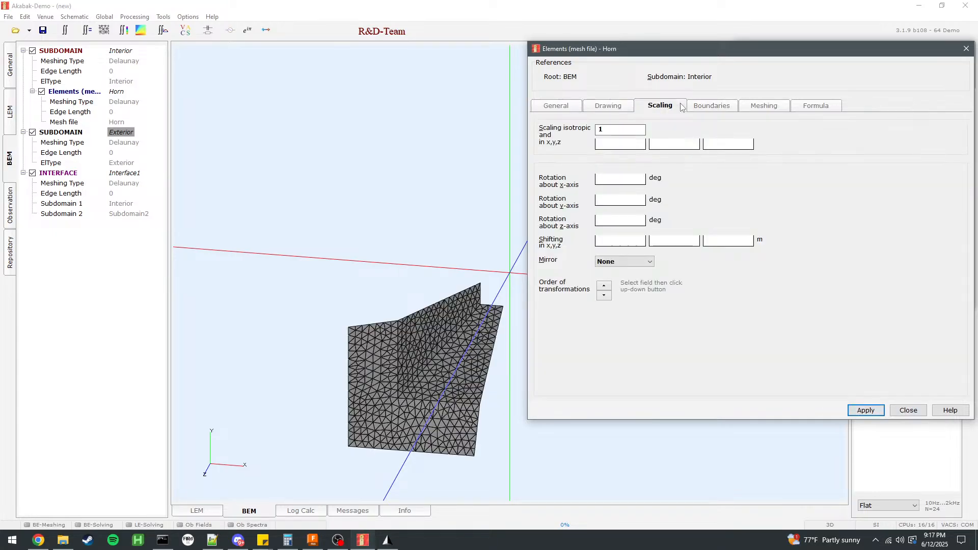
pyautogui.click(764, 105)
pyautogui.click(908, 410)
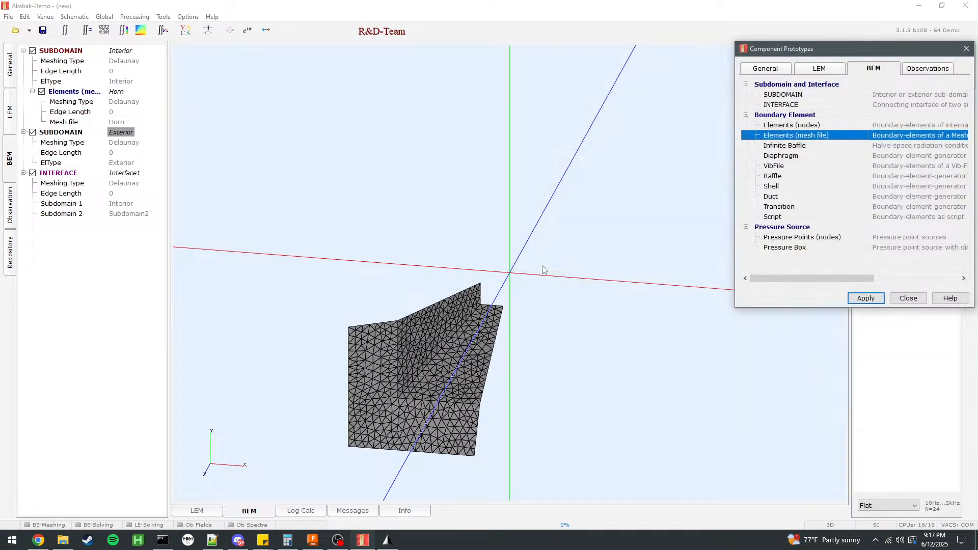
# Add a second mesh-file Elements component assigned to the Interior subdomain.
pyautogui.doubleClick(820, 136)
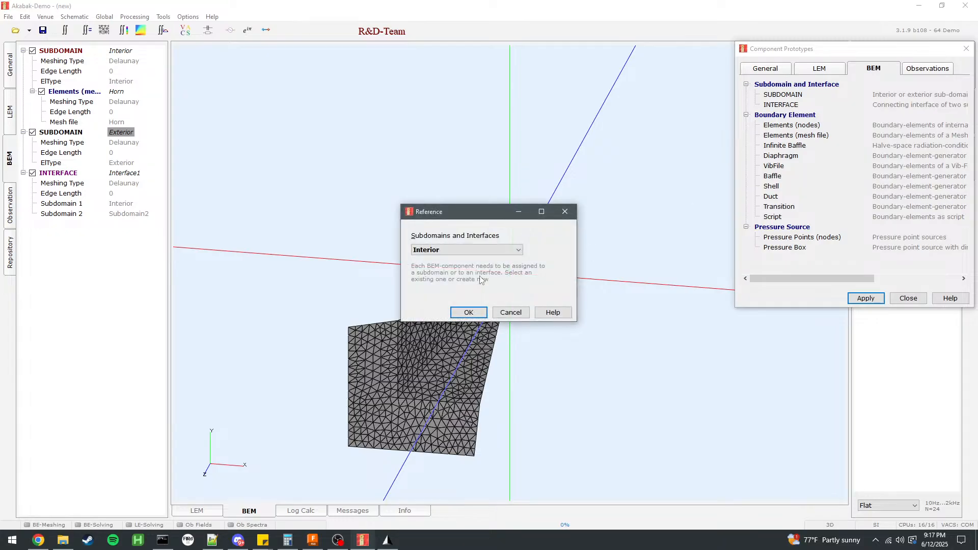
pyautogui.click(468, 312)
pyautogui.doubleClick(798, 136)
pyautogui.click(448, 249)
pyautogui.click(448, 257)
pyautogui.click(468, 312)
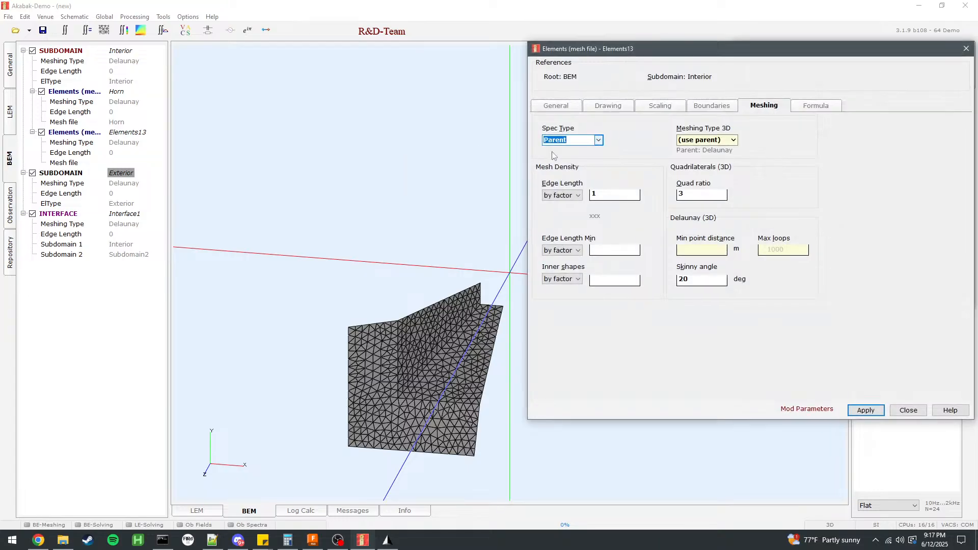
# Name the new component ThroatAdapter and assign it the Throat Adapter mesh file.
pyautogui.click(558, 106)
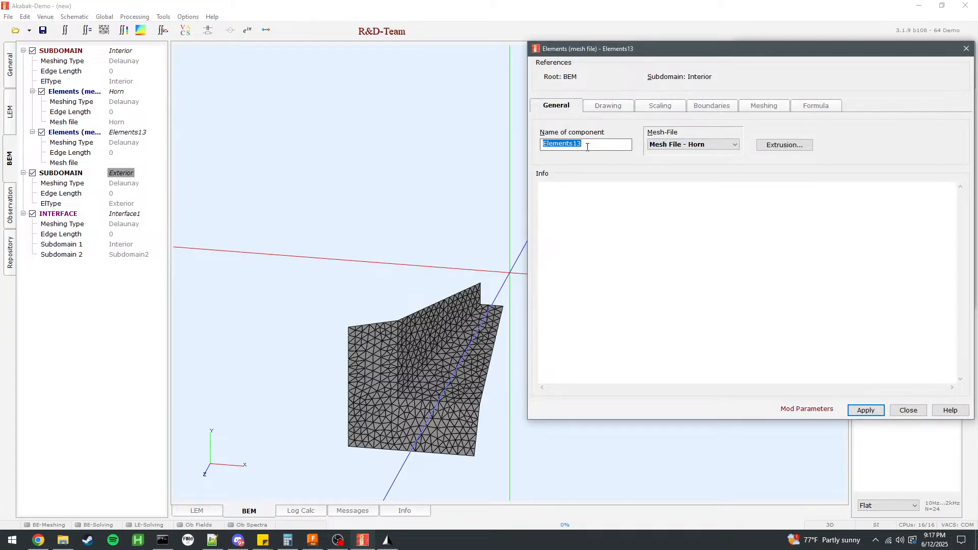
pyautogui.write('SA')
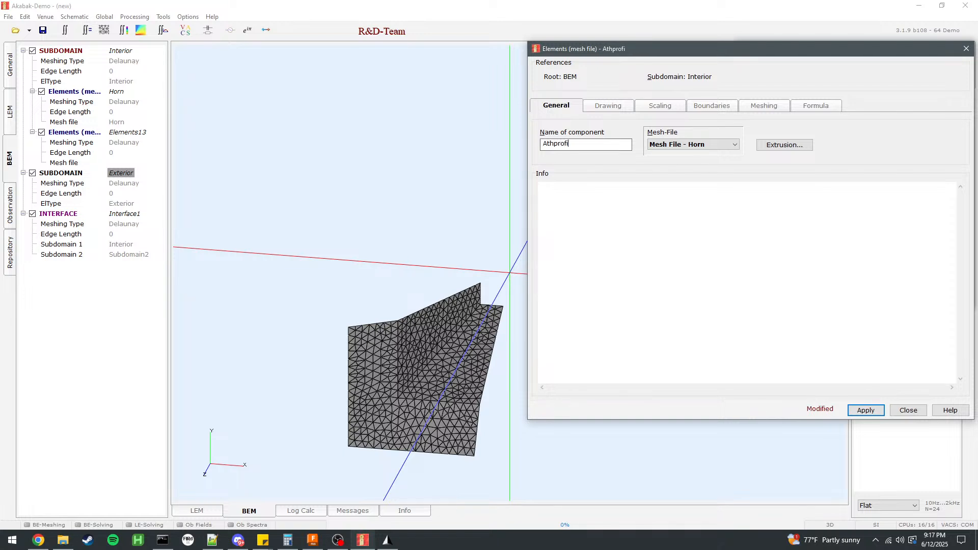
pyautogui.click(694, 145)
pyautogui.click(693, 169)
pyautogui.moveTo(582, 145); pyautogui.dragTo(528, 146)
pyautogui.write('ThroatAda')
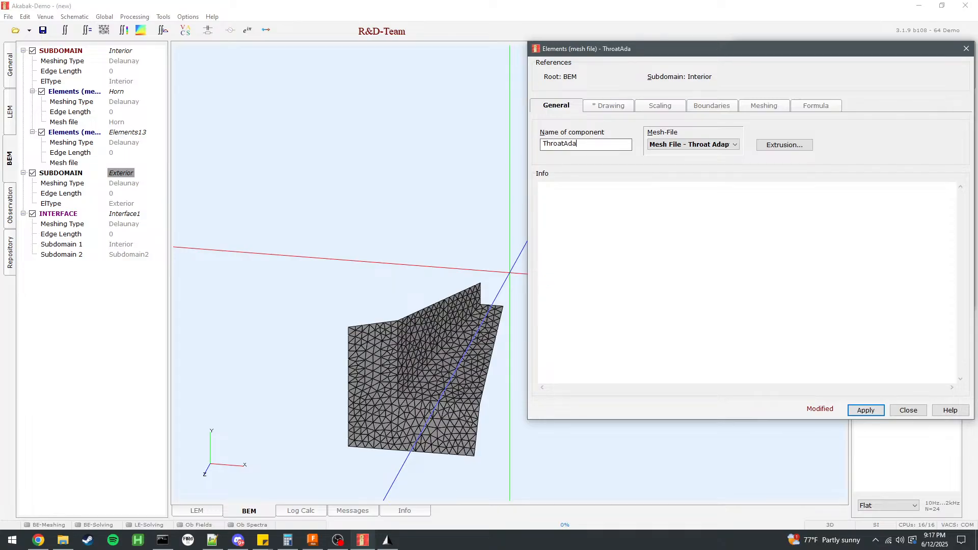
# Include the SD1G0 tag in the ThroatAdapter component, display only the specified tags, and apply the settings.
pyautogui.click(618, 106)
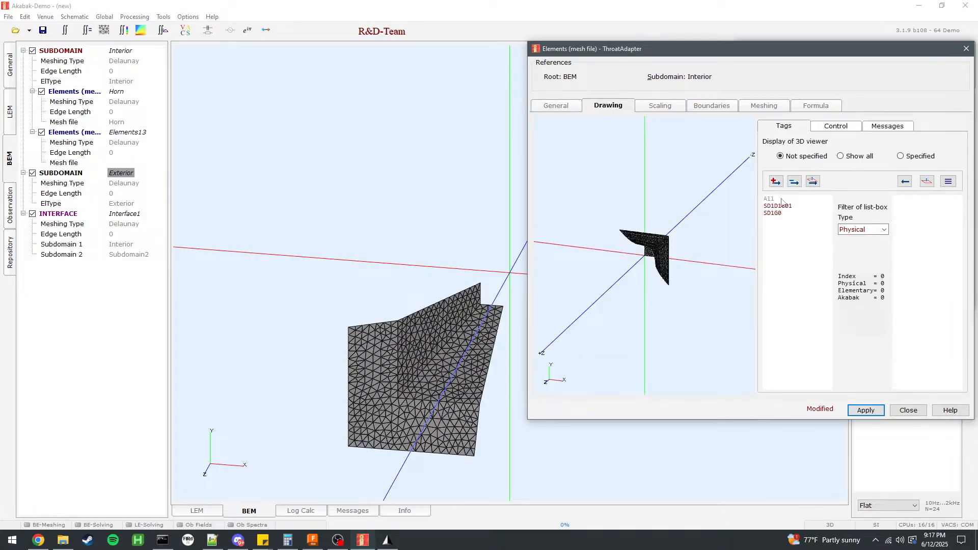
pyautogui.click(777, 211)
pyautogui.click(778, 206)
pyautogui.doubleClick(778, 214)
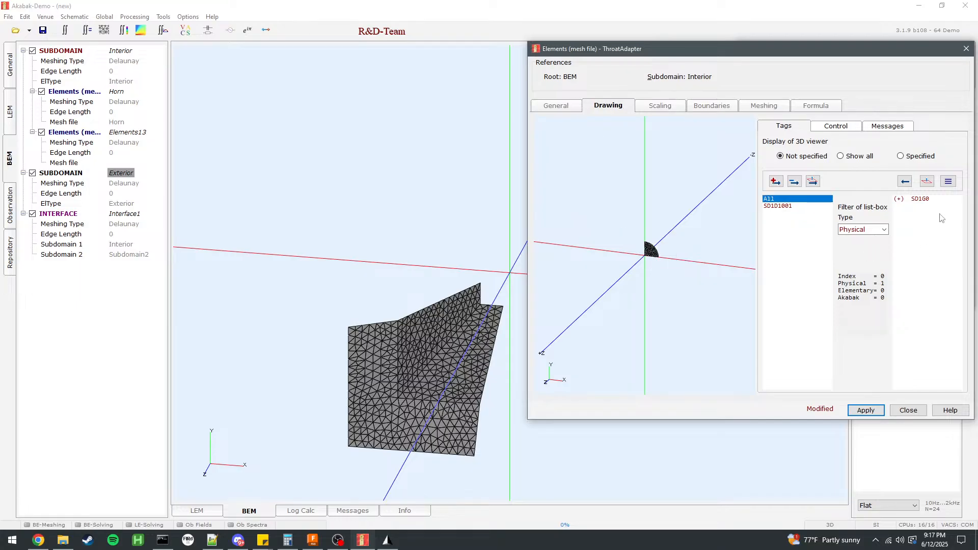
pyautogui.click(920, 198)
pyautogui.click(901, 156)
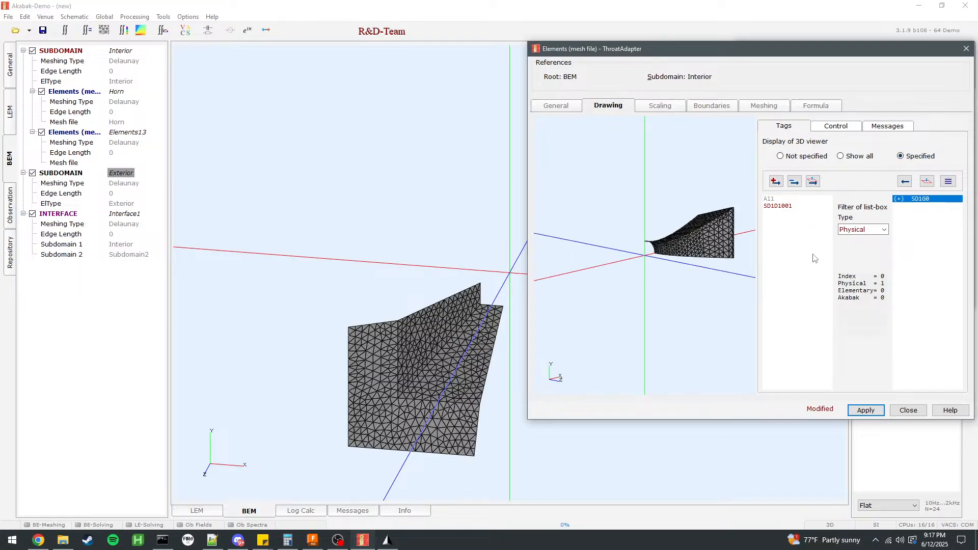
pyautogui.click(866, 410)
pyautogui.click(908, 411)
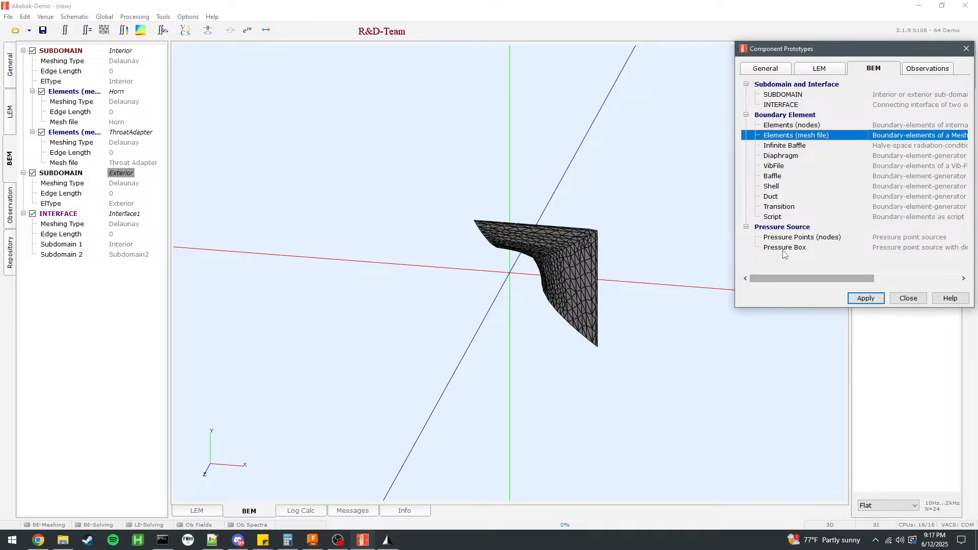
# Add a third mesh-file Elements component to the Interior subdomain and name it Horn, keeping the Horn mesh file.
pyautogui.doubleClick(783, 145)
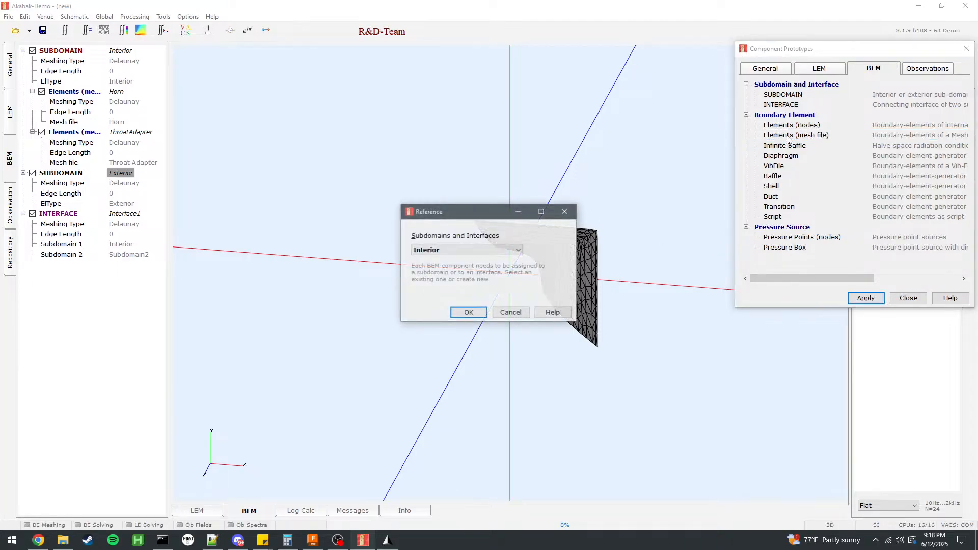
pyautogui.click(467, 313)
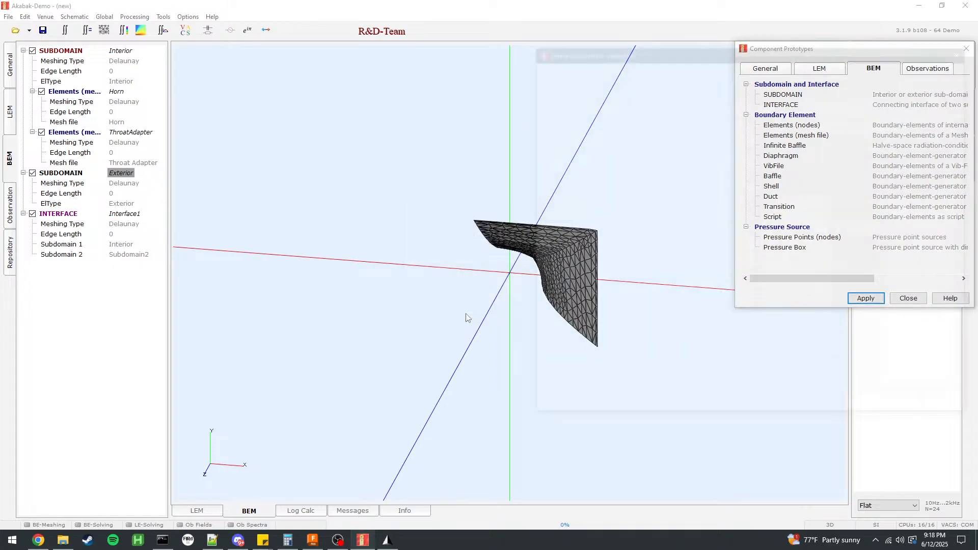
pyautogui.click(683, 144)
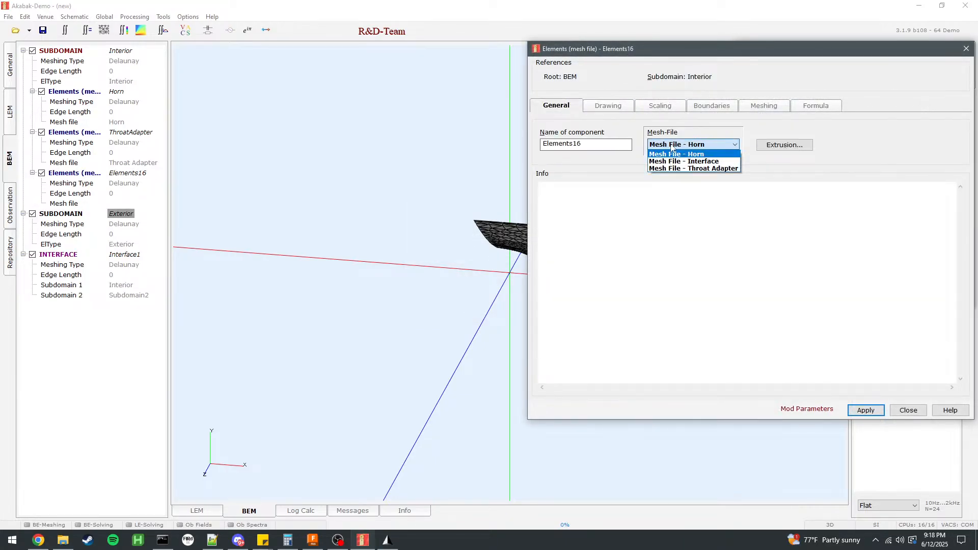
pyautogui.click(601, 108)
pyautogui.click(572, 108)
pyautogui.write('Horn')
# Include all tags of the horn mesh in this third component, display only the specified tags, and apply.
pyautogui.click(594, 109)
pyautogui.doubleClick(776, 208)
pyautogui.doubleClick(776, 199)
pyautogui.click(917, 156)
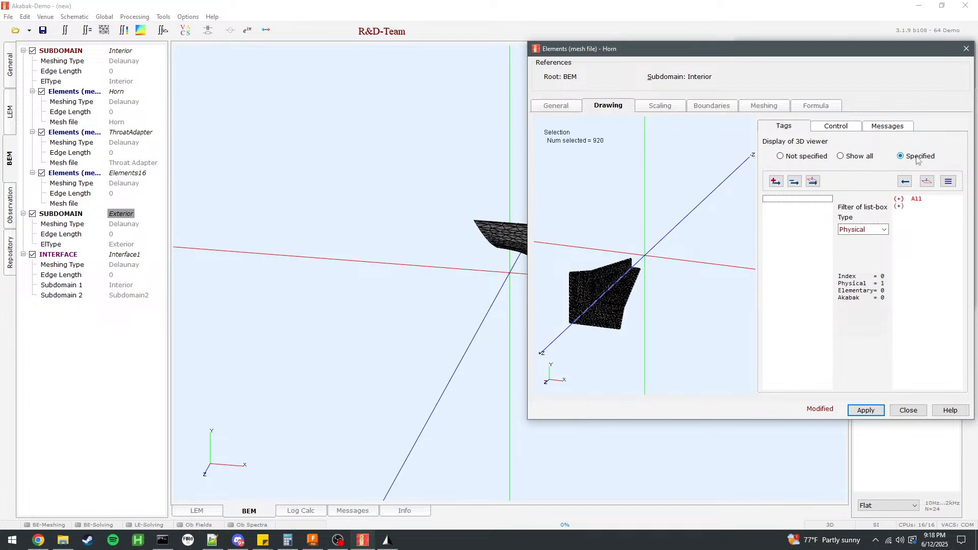
pyautogui.click(866, 411)
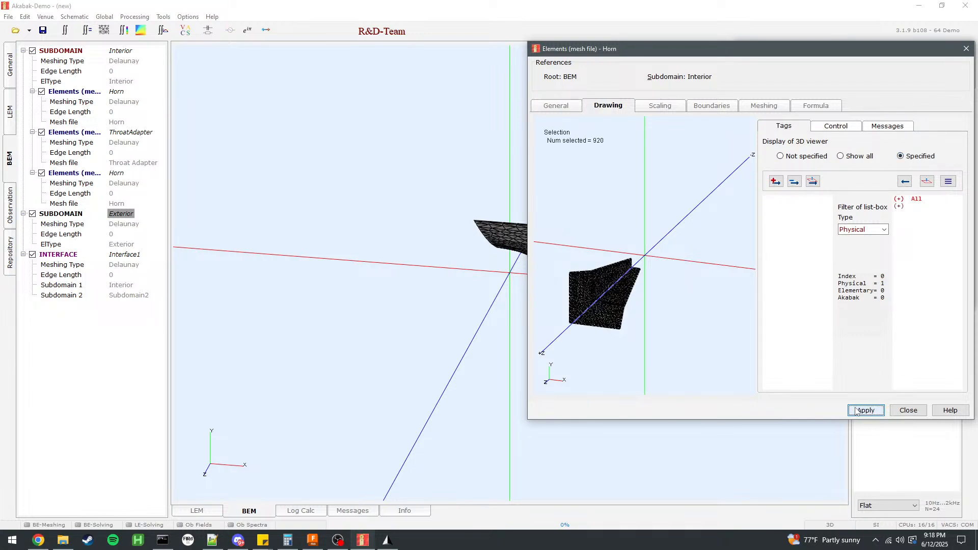
# Check the third component's mesh file, drawing, scaling and boundary settings against the 3D view.
pyautogui.moveTo(455, 305); pyautogui.dragTo(346, 307)
pyautogui.click(663, 109)
pyautogui.click(712, 105)
pyautogui.click(556, 106)
pyautogui.click(693, 144)
pyautogui.click(685, 153)
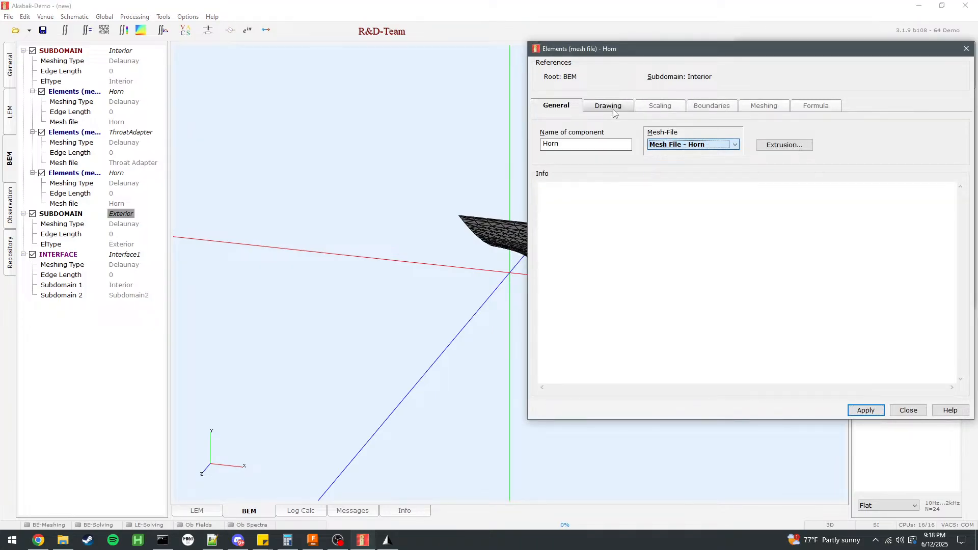
pyautogui.click(609, 106)
pyautogui.moveTo(486, 286); pyautogui.dragTo(418, 260)
pyautogui.scroll(-5, 497, 278)
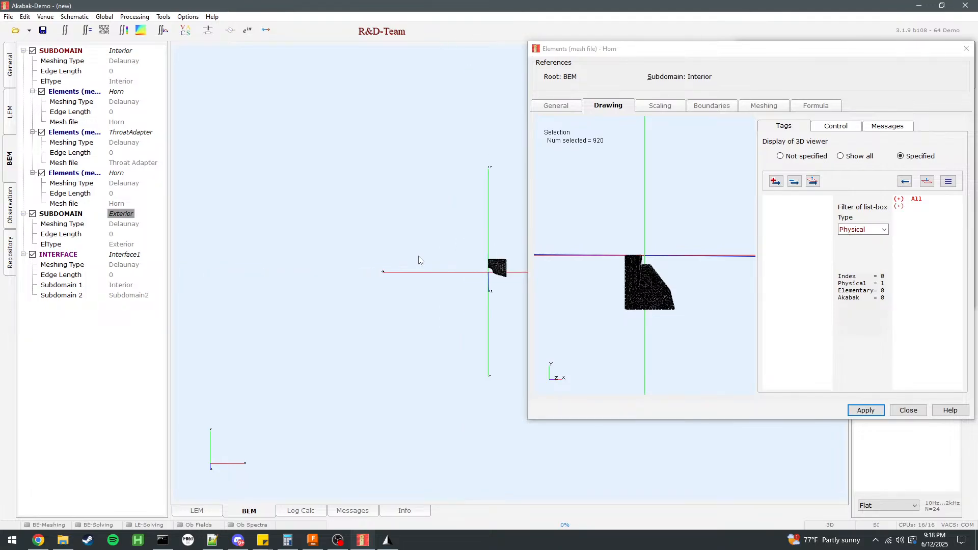
pyautogui.scroll(5, 497, 278)
pyautogui.click(866, 414)
pyautogui.click(790, 218)
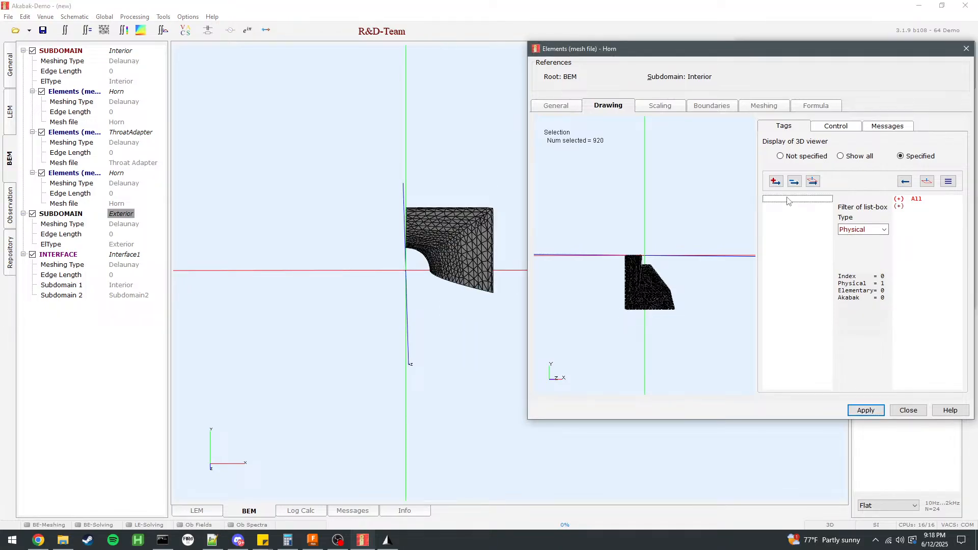
pyautogui.click(661, 106)
pyautogui.click(607, 106)
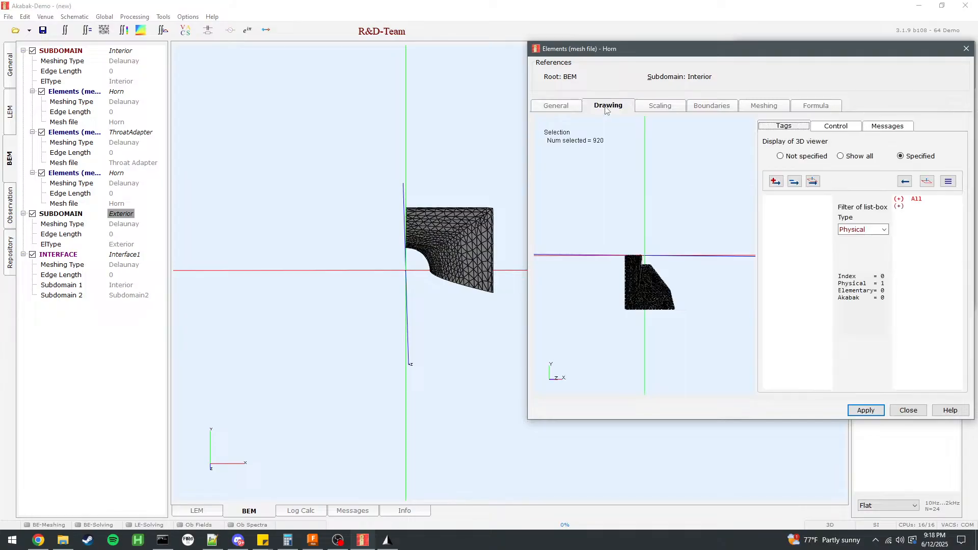
pyautogui.click(908, 410)
pyautogui.moveTo(525, 299); pyautogui.dragTo(347, 351)
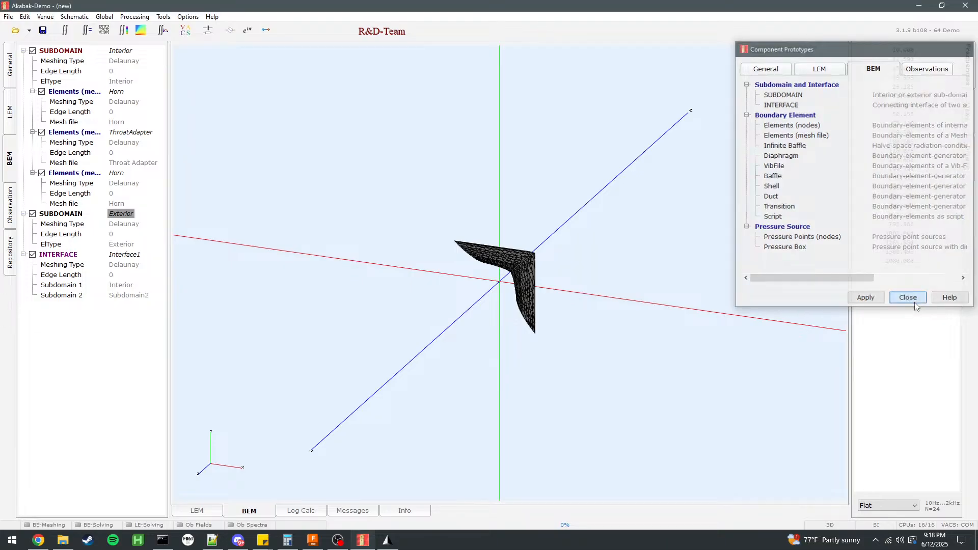
pyautogui.click(912, 300)
# Highlight the Interior element components and compare the horn mesh with the throat adapter in the 3D view.
pyautogui.click(123, 264)
pyautogui.click(110, 173)
pyautogui.click(124, 133)
pyautogui.click(116, 173)
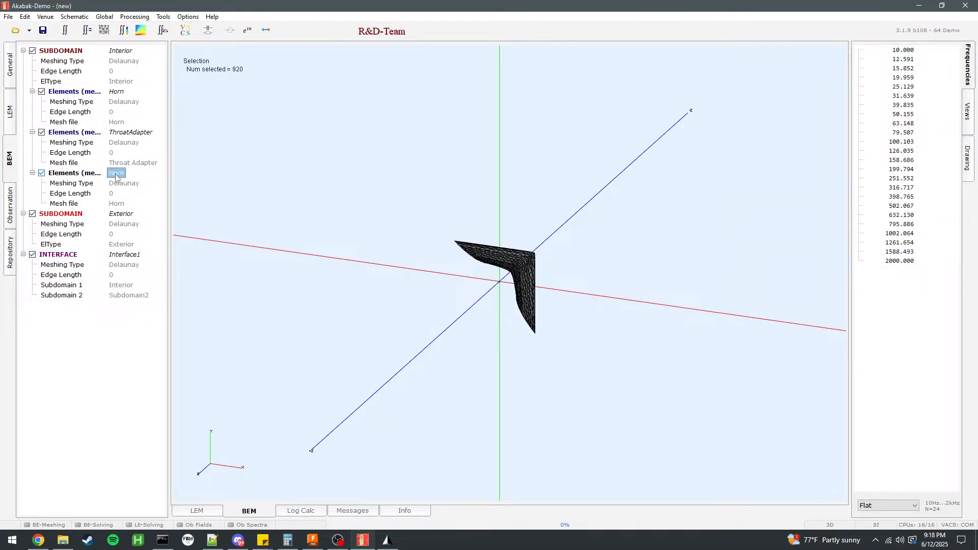
pyautogui.scroll(5, 459, 311)
pyautogui.scroll(-8, 506, 318)
pyautogui.scroll(5, 506, 315)
pyautogui.moveTo(505, 315); pyautogui.dragTo(543, 148, button='middle')
pyautogui.scroll(4, 559, 237)
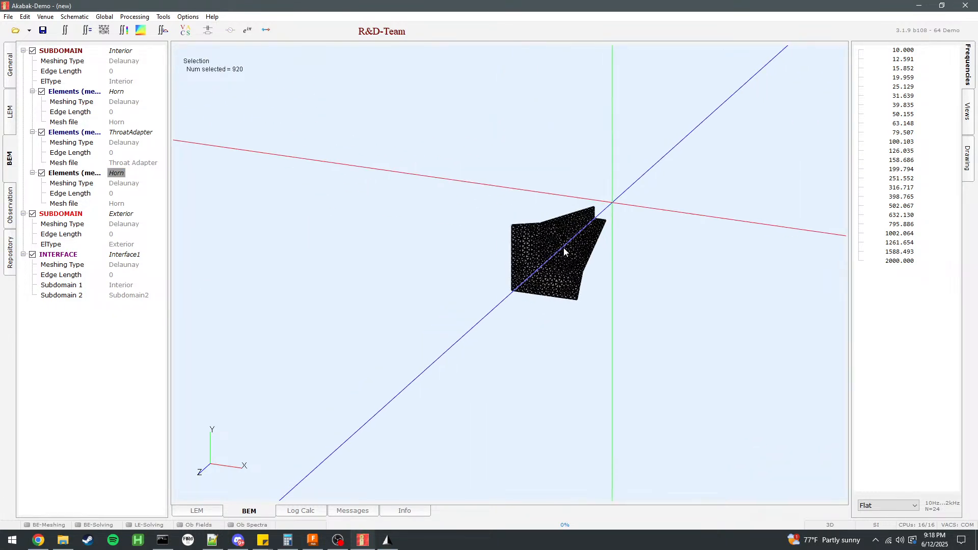
pyautogui.scroll(-5, 594, 253)
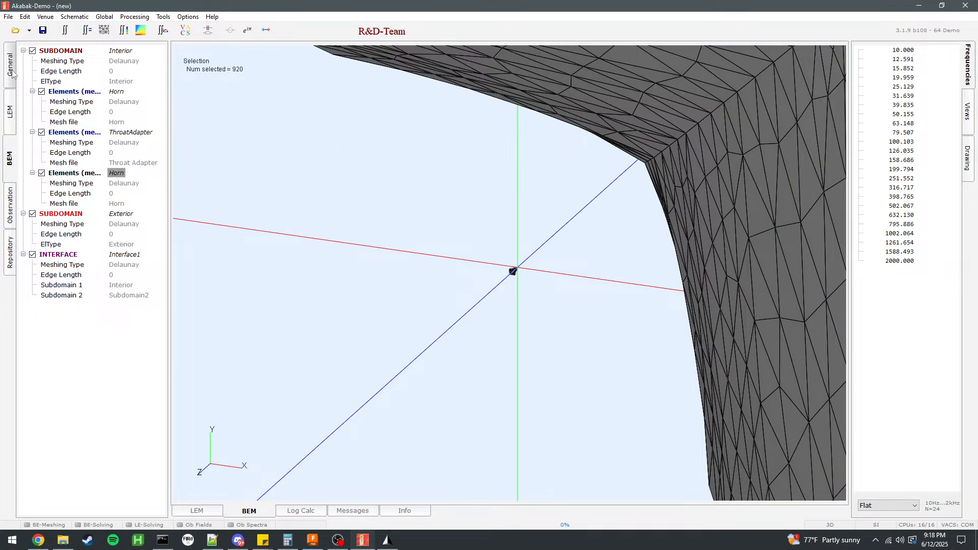
# Set the isotropic scaling of the Horn mesh file to 1 and apply it.
pyautogui.click(11, 68)
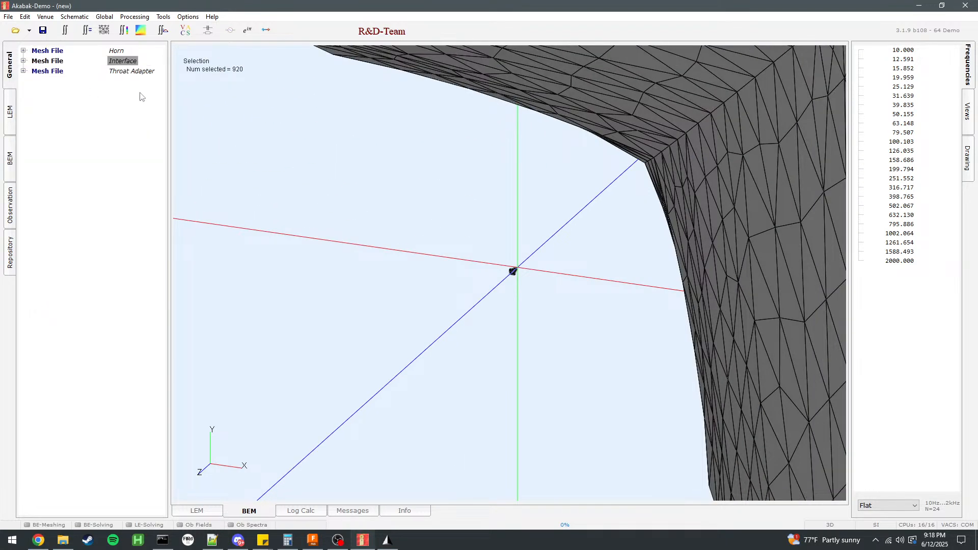
pyautogui.doubleClick(56, 51)
pyautogui.click(613, 69)
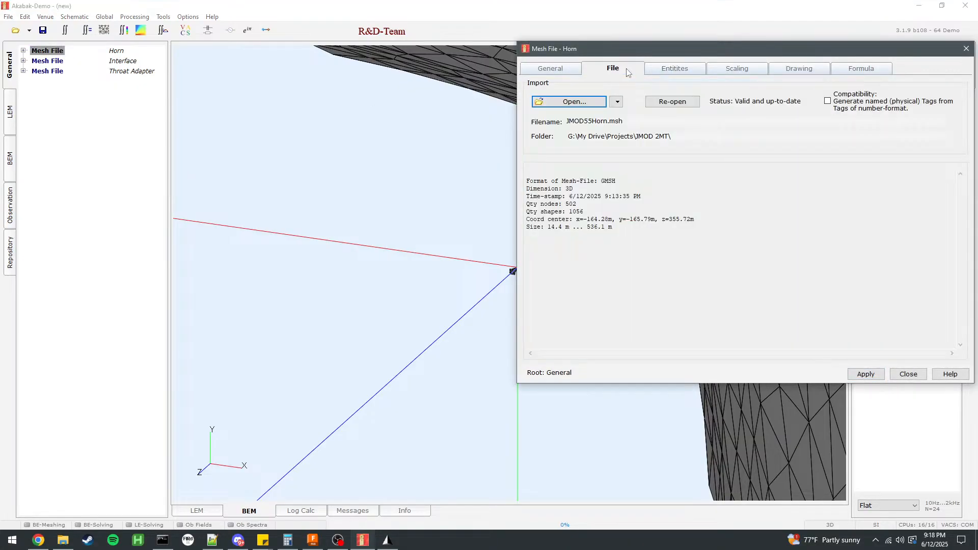
pyautogui.click(739, 71)
pyautogui.click(620, 94)
pyautogui.press('BackSpace')
pyautogui.press('BackSpace')
pyautogui.click(865, 374)
pyautogui.scroll(-10, 431, 282)
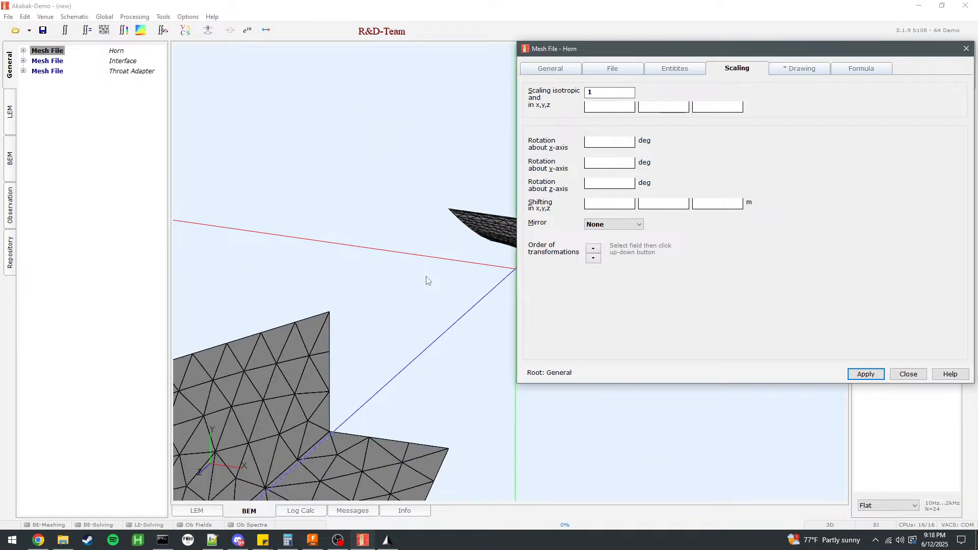
pyautogui.moveTo(403, 211); pyautogui.dragTo(351, 194, button='right')
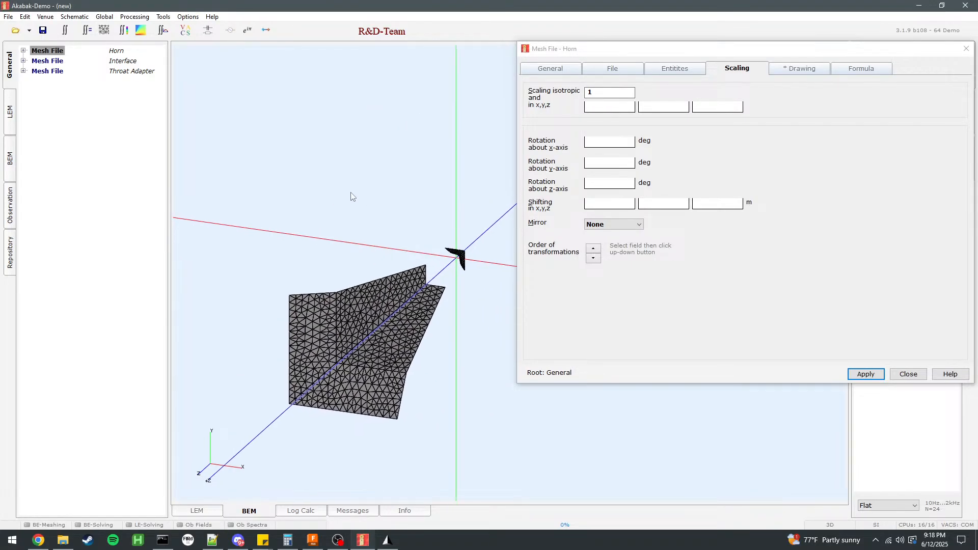
# Try rotating the Horn mesh file 90 degrees about the z-axis.
pyautogui.click(628, 145)
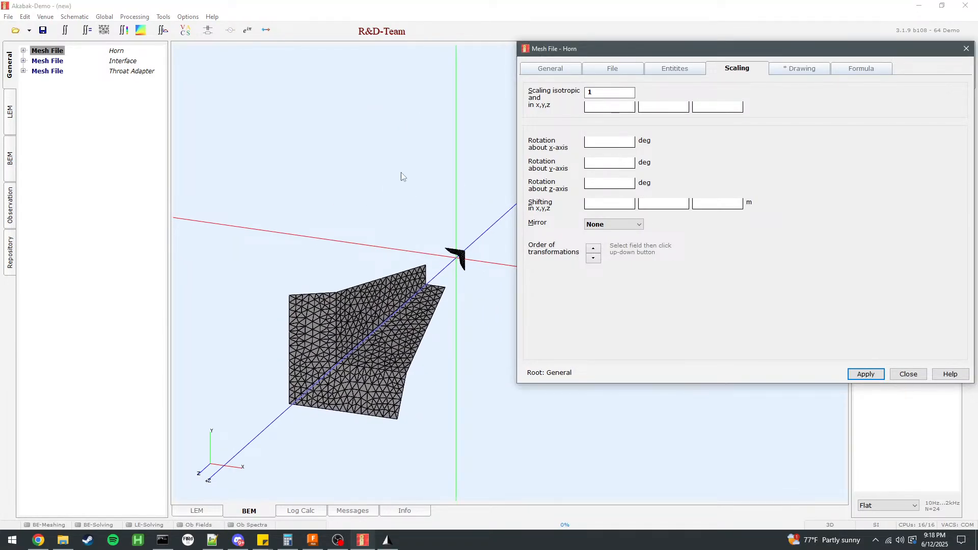
pyautogui.click(627, 183)
pyautogui.write('270')
pyautogui.click(866, 374)
pyautogui.moveTo(602, 183); pyautogui.dragTo(551, 179)
pyautogui.write('90')
pyautogui.click(866, 374)
# Set the Horn mesh file's rotation about the z-axis to 180 degrees and apply it.
pyautogui.click(617, 184)
pyautogui.doubleClick(617, 184)
pyautogui.write('180')
pyautogui.click(875, 376)
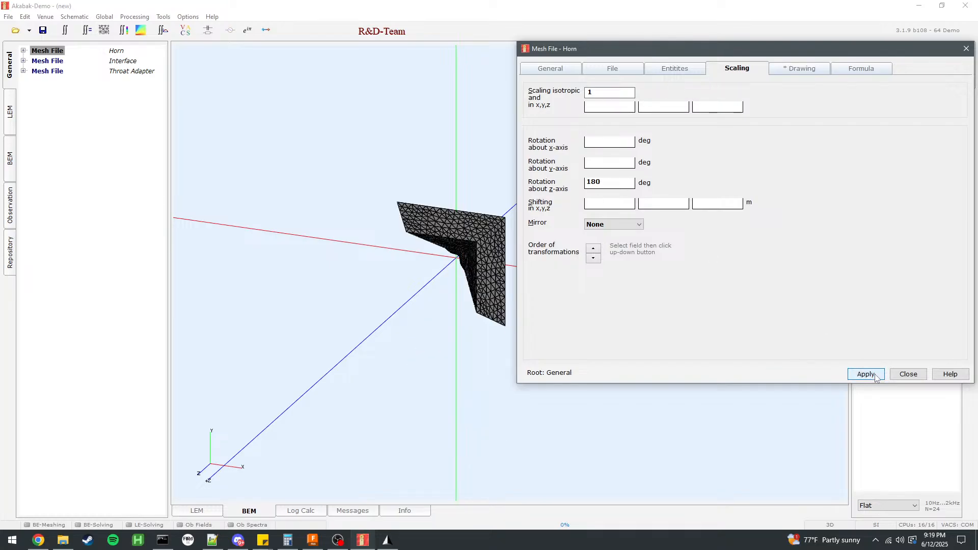
pyautogui.click(908, 374)
pyautogui.moveTo(488, 332); pyautogui.dragTo(806, 257)
pyautogui.scroll(5, 539, 219)
pyautogui.moveTo(533, 238); pyautogui.dragTo(513, 353, button='right')
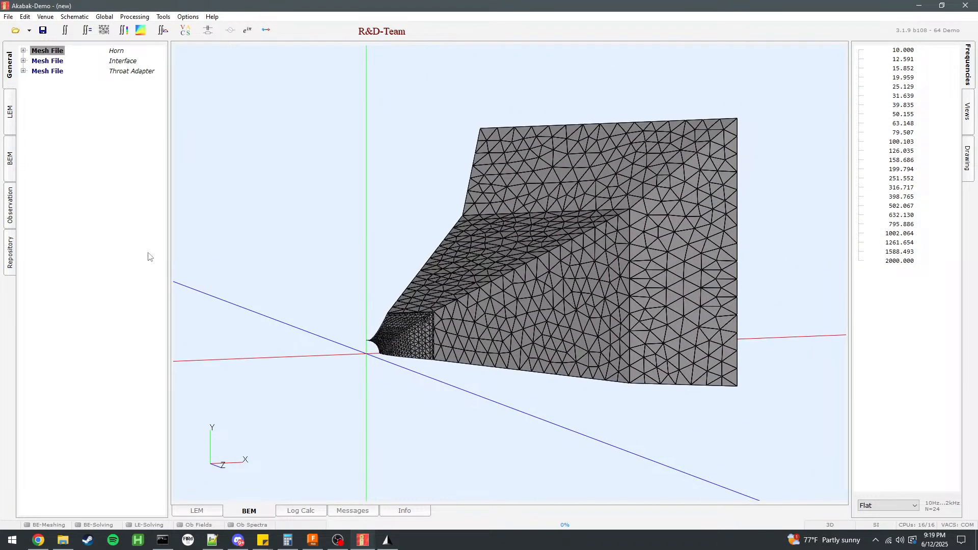
# Open the BEM component prototypes and examine the throat end of the horn and adapter meshes from several angles.
pyautogui.click(12, 168)
pyautogui.doubleClick(86, 341)
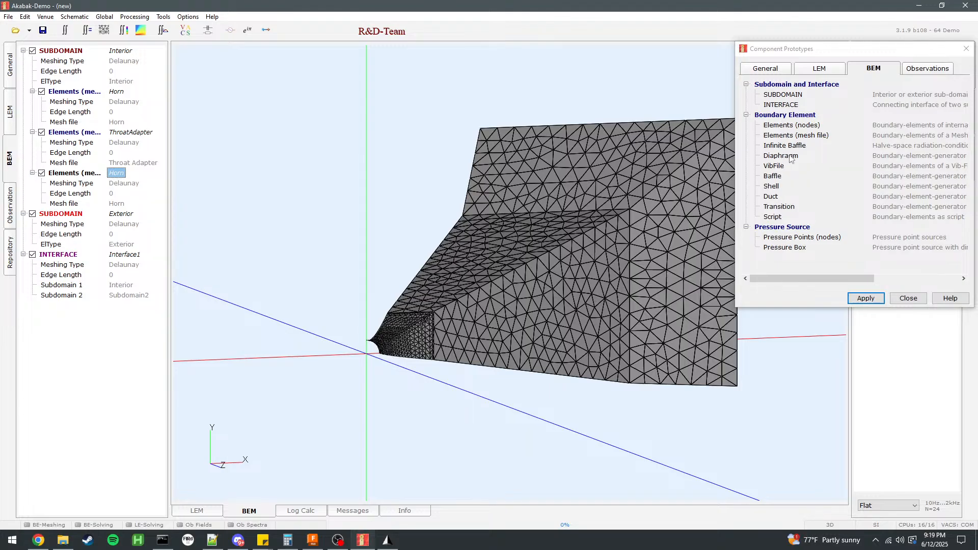
pyautogui.scroll(-3, 435, 330)
pyautogui.scroll(6, 435, 356)
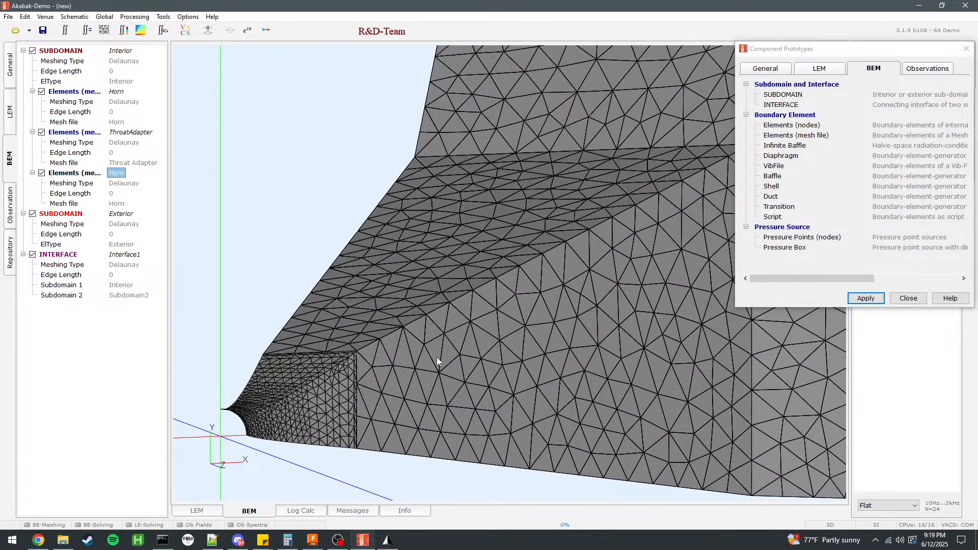
pyautogui.moveTo(399, 351); pyautogui.dragTo(447, 259, button='right')
pyautogui.moveTo(447, 259); pyautogui.dragTo(506, 272)
pyautogui.moveTo(505, 269); pyautogui.dragTo(451, 262, button='right')
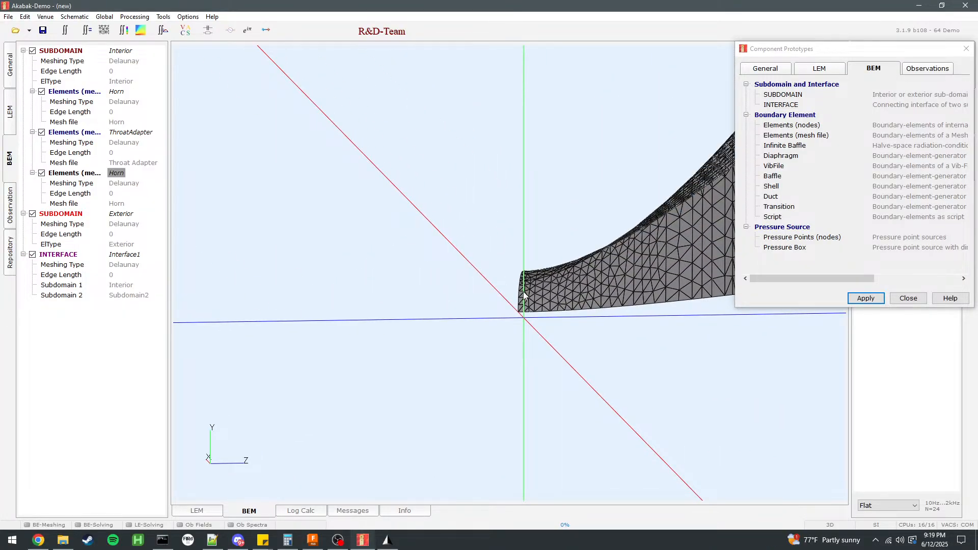
pyautogui.moveTo(524, 295); pyautogui.dragTo(422, 292)
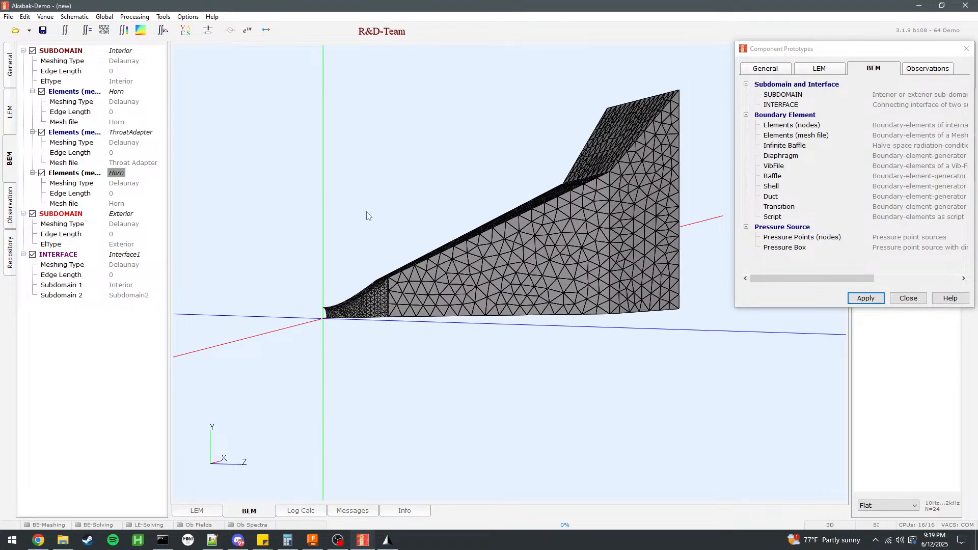
# Add a mesh-file Elements component to the Interior subdomain, assign it the Throat Adapter mesh file and name it CD.
pyautogui.doubleClick(789, 139)
pyautogui.click(454, 250)
pyautogui.click(453, 275)
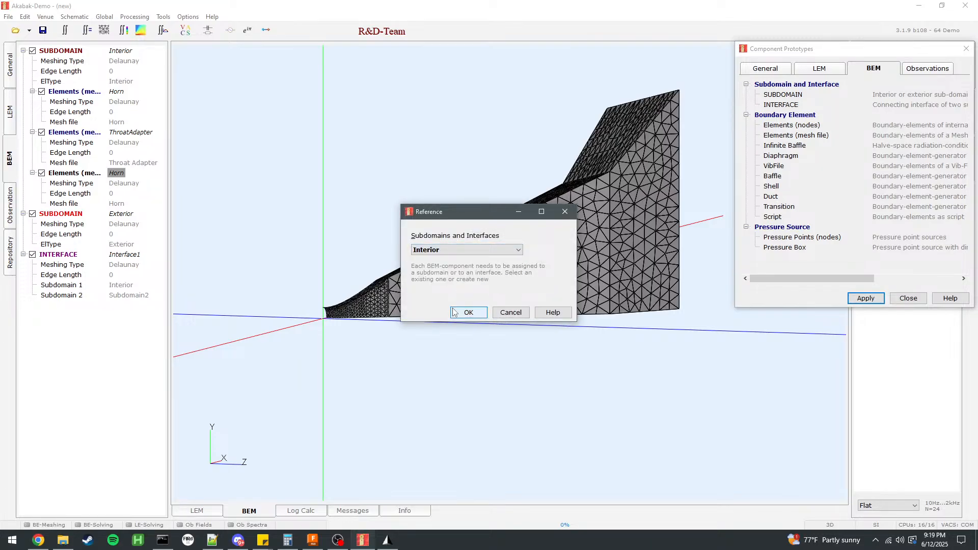
pyautogui.click(462, 312)
pyautogui.click(573, 108)
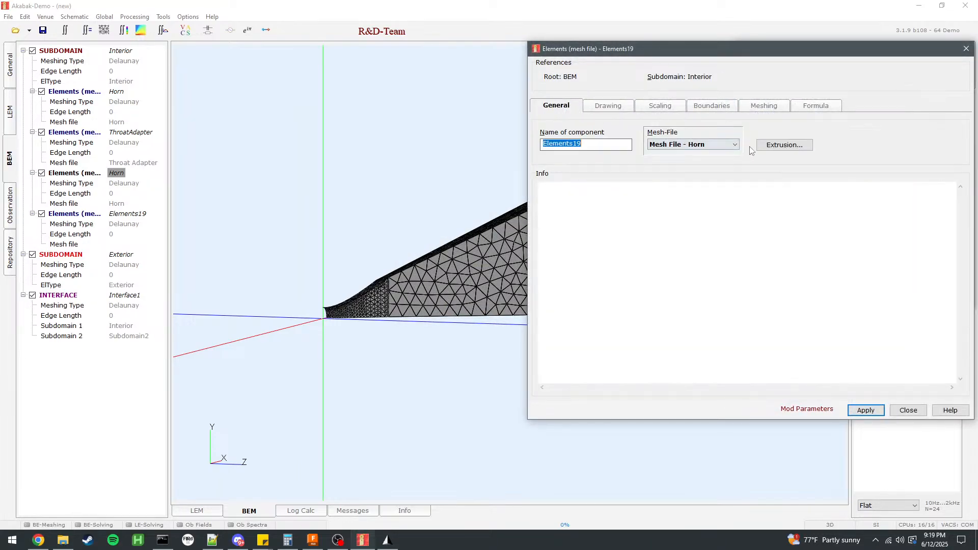
pyautogui.click(713, 145)
pyautogui.click(712, 169)
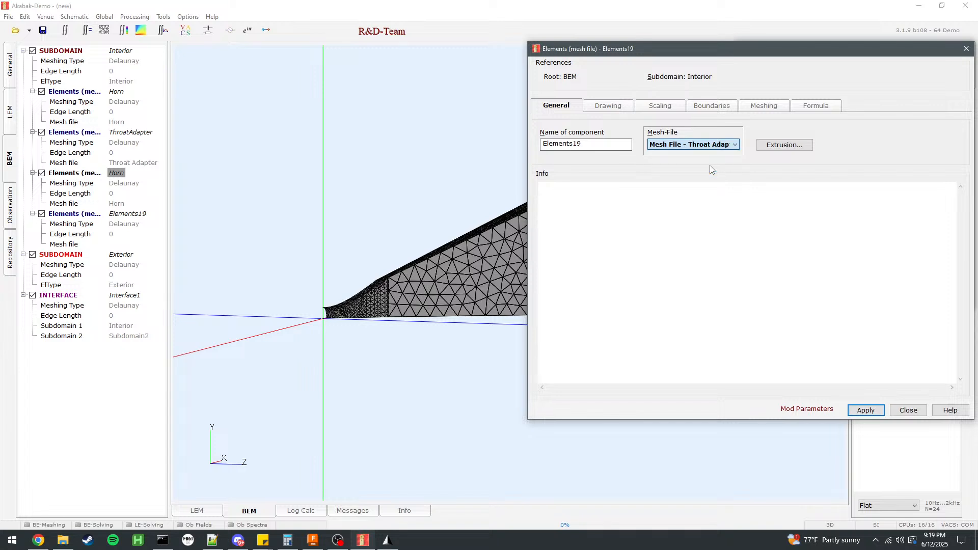
pyautogui.doubleClick(595, 147)
pyautogui.write('CD')
# Include the SD1D1001 tag of the throat adapter mesh in the CD component.
pyautogui.click(598, 106)
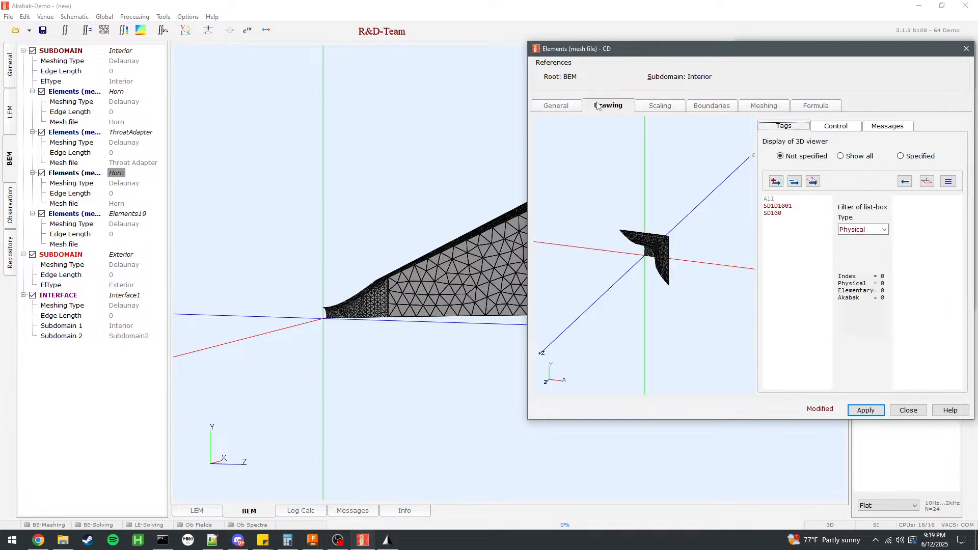
pyautogui.click(775, 213)
pyautogui.doubleClick(774, 206)
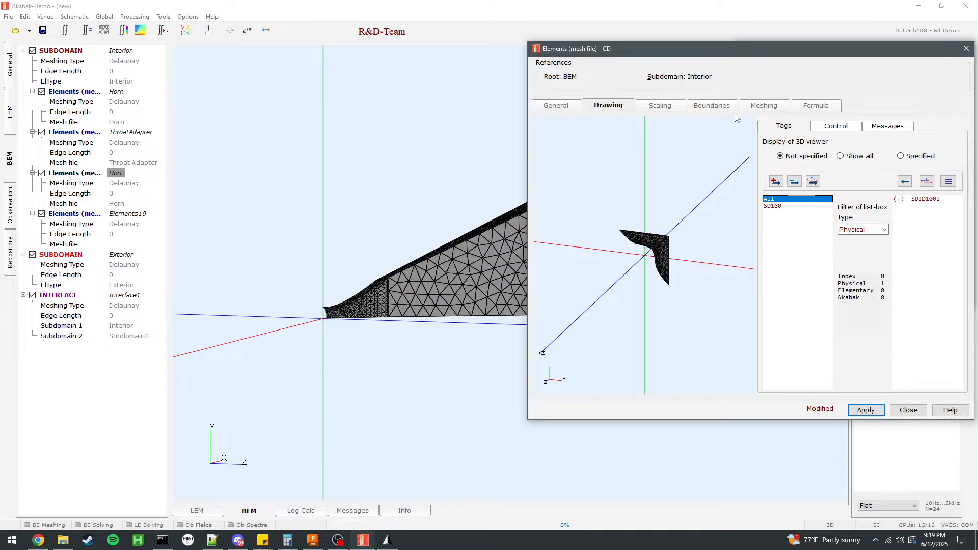
# Set the CD component's boundary type to Driven, apply it and check the throat surface in the 3D view.
pyautogui.click(660, 106)
pyautogui.click(703, 107)
pyautogui.click(560, 172)
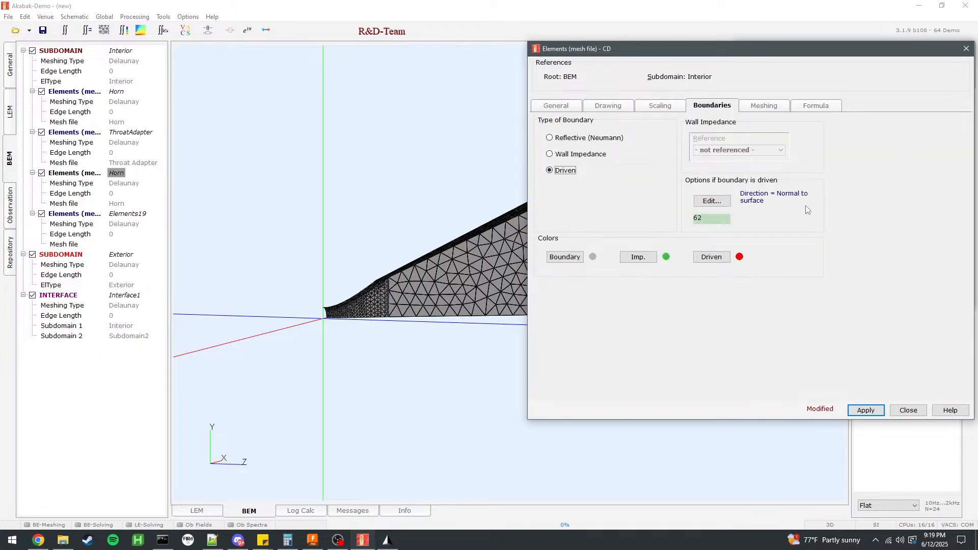
pyautogui.click(866, 410)
pyautogui.click(358, 354)
pyautogui.moveTo(358, 355); pyautogui.dragTo(192, 330)
pyautogui.moveTo(352, 355); pyautogui.dragTo(157, 341)
pyautogui.click(909, 410)
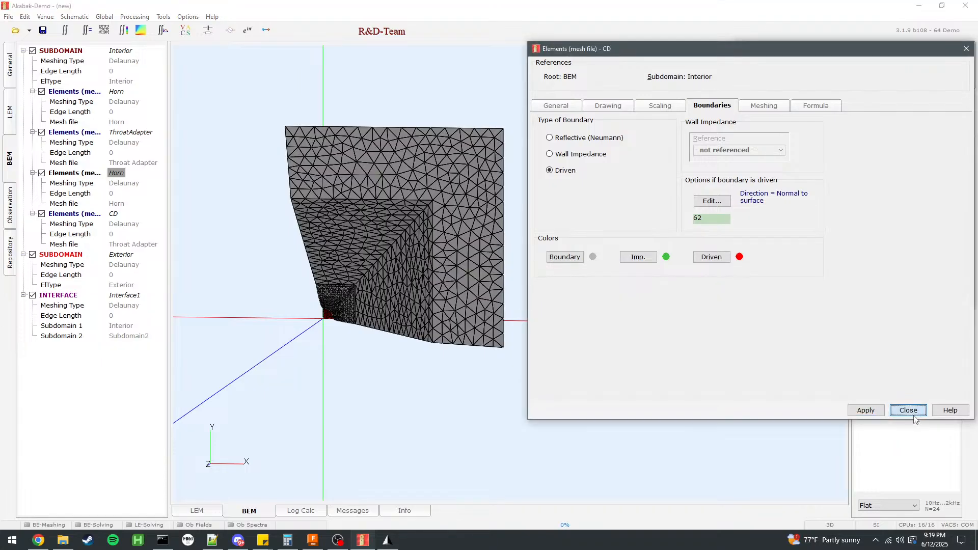
# Add a mesh-file Elements component to Interface1, assign it the Interface mesh file and name it Interface.
pyautogui.doubleClick(796, 135)
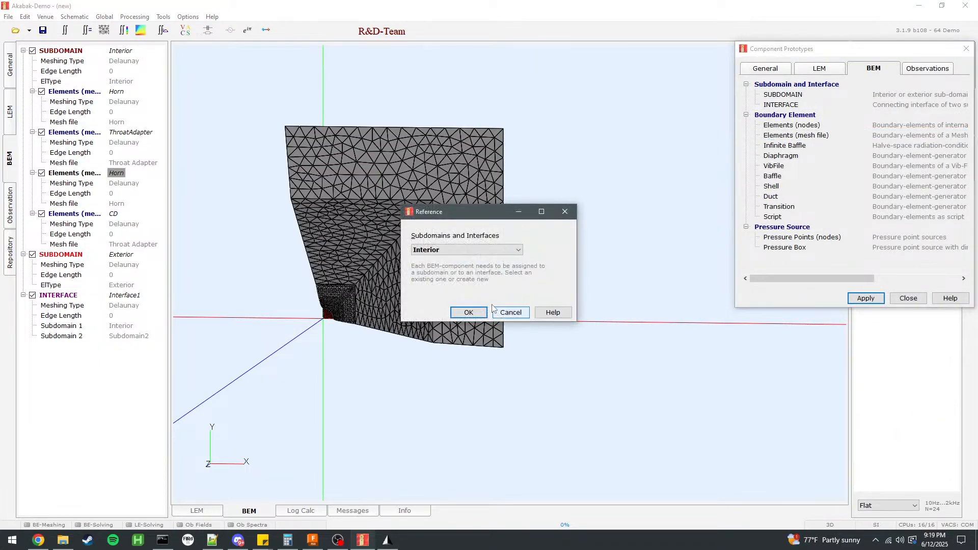
pyautogui.click(469, 249)
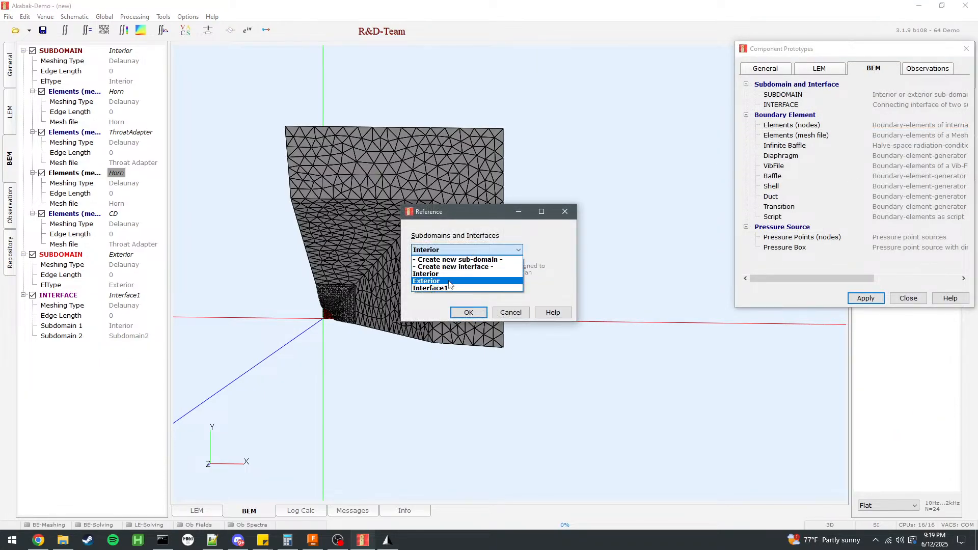
pyautogui.click(450, 281)
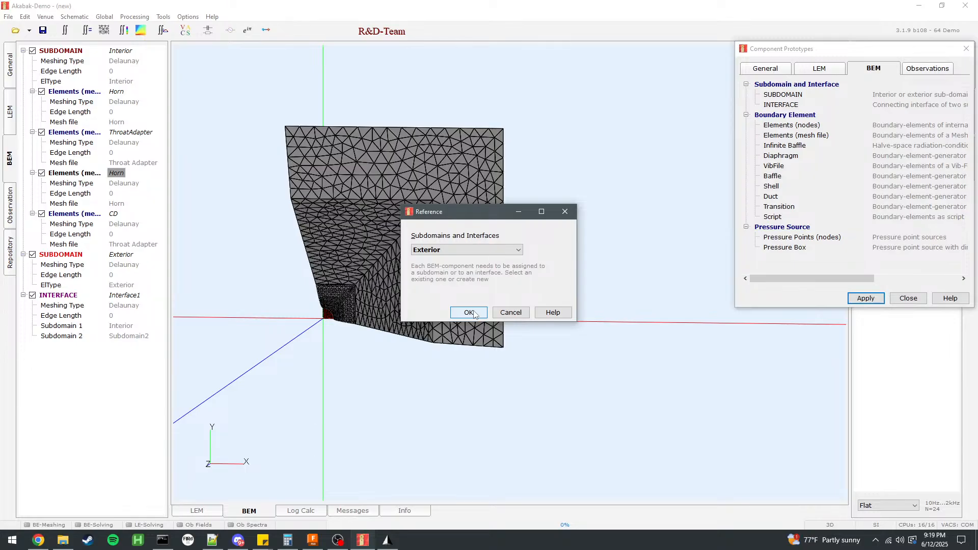
pyautogui.click(469, 249)
pyautogui.click(433, 292)
pyautogui.click(469, 312)
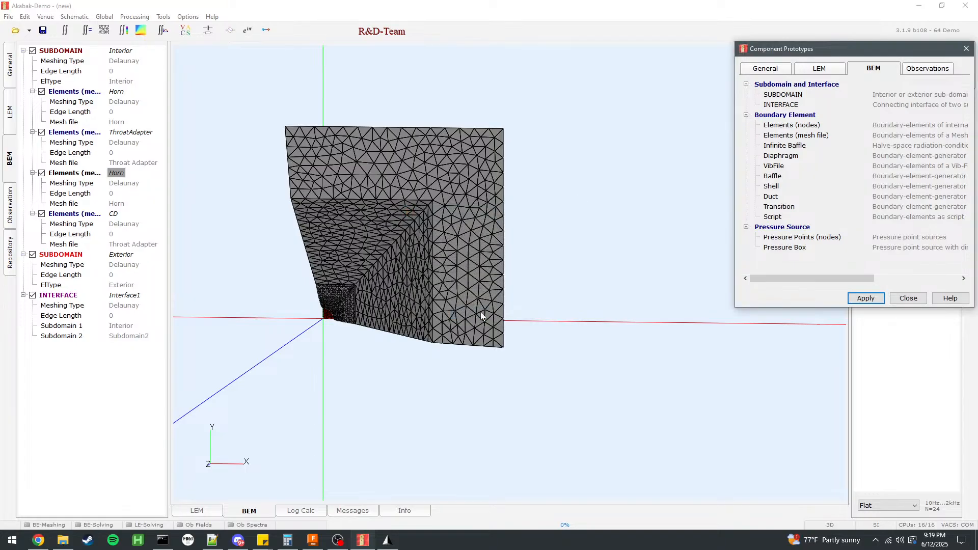
pyautogui.click(557, 112)
pyautogui.click(678, 145)
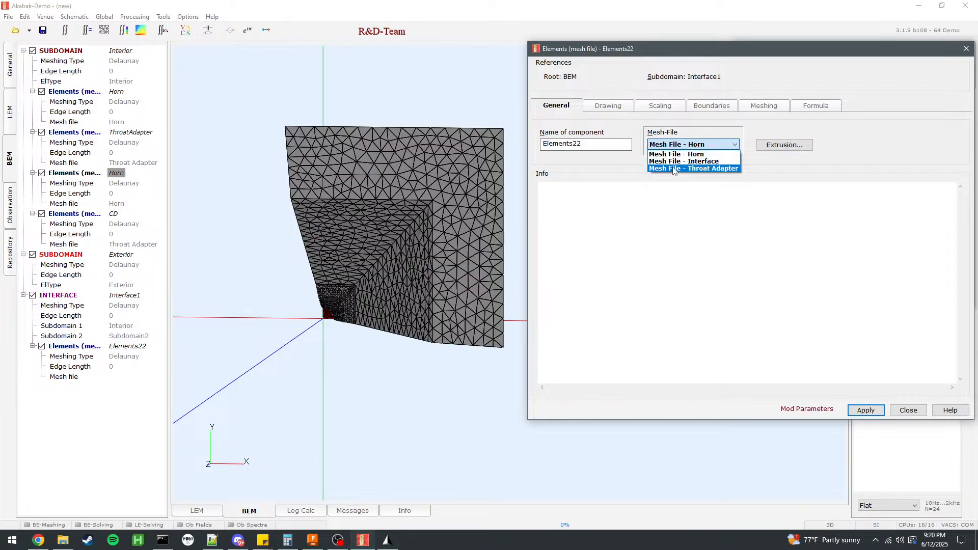
pyautogui.click(684, 161)
pyautogui.doubleClick(560, 143)
pyautogui.write('Interface')
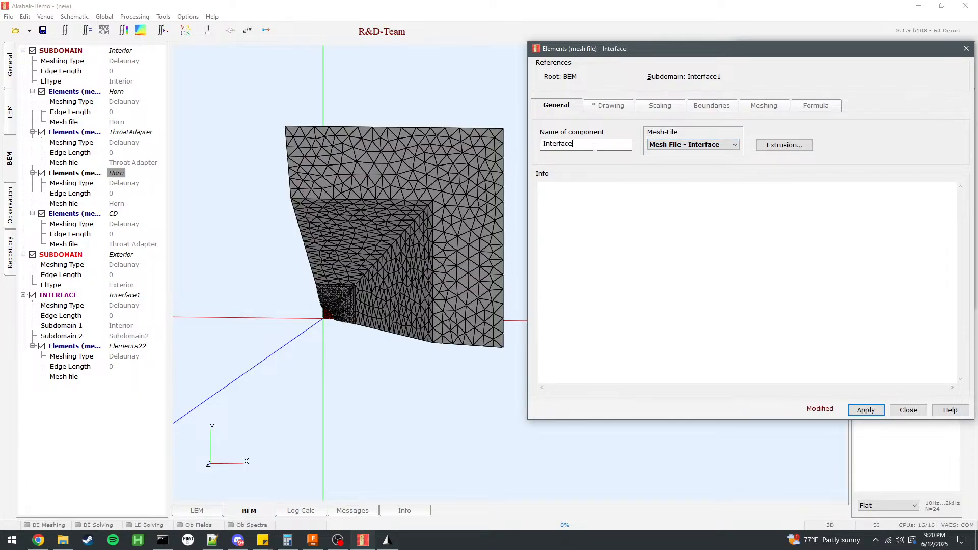
# Include all tags in the Interface component, display only the specified tags, and apply with the default boundary and meshing settings.
pyautogui.click(609, 106)
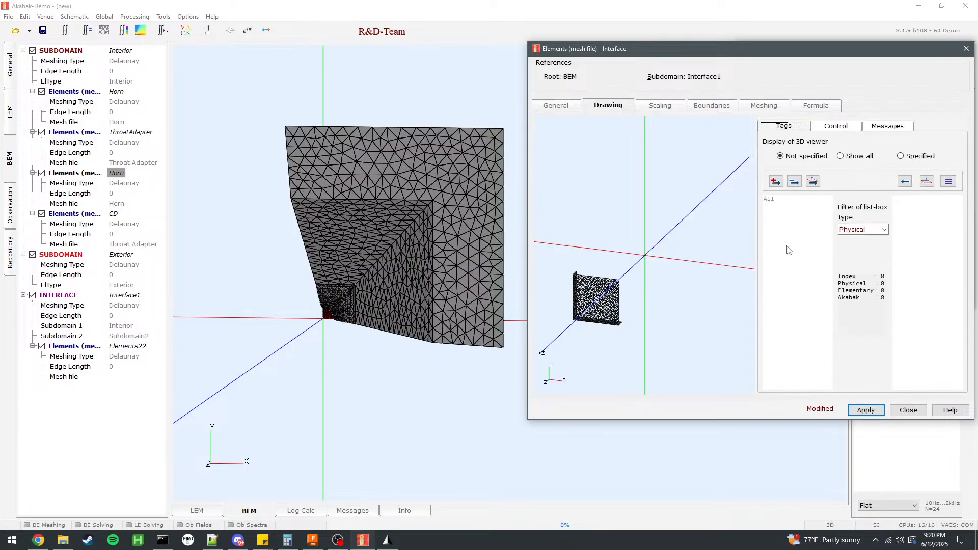
pyautogui.click(774, 209)
pyautogui.doubleClick(775, 200)
pyautogui.click(900, 156)
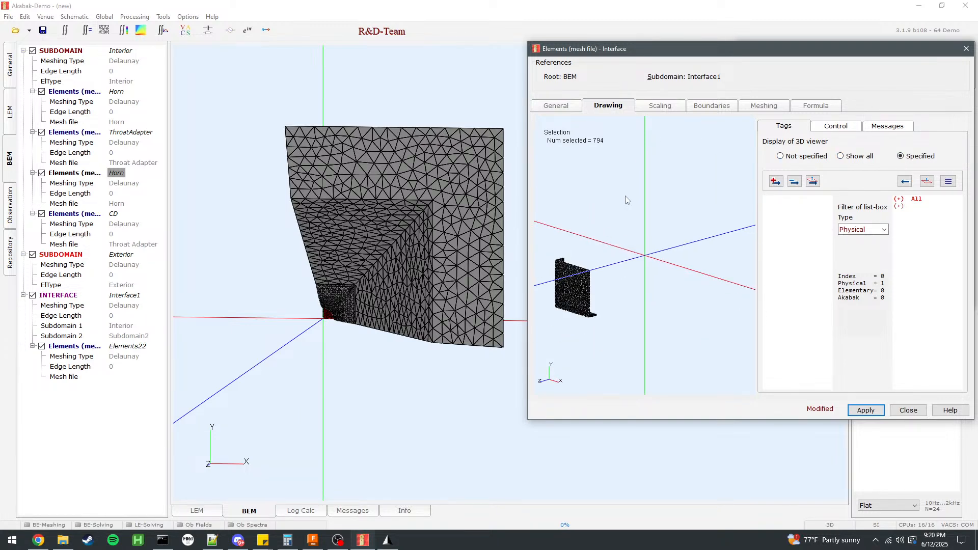
pyautogui.click(681, 107)
pyautogui.click(714, 106)
pyautogui.click(764, 106)
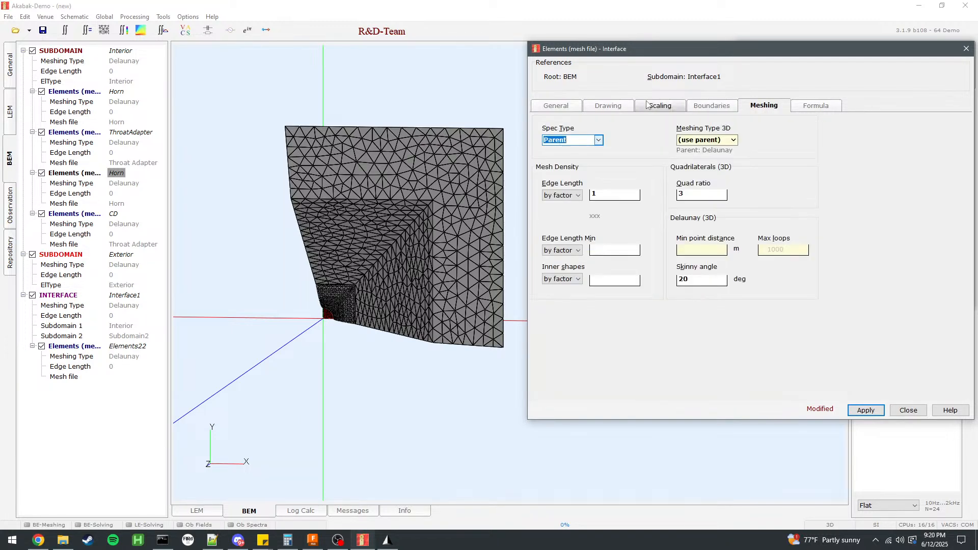
pyautogui.click(866, 411)
pyautogui.scroll(3, 444, 335)
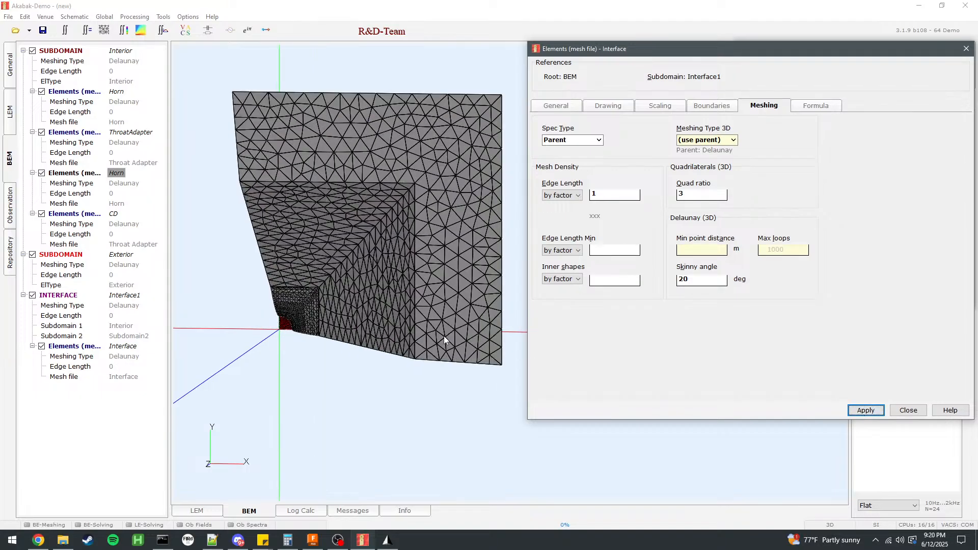
pyautogui.moveTo(363, 302); pyautogui.dragTo(482, 296)
pyautogui.scroll(5, 398, 320)
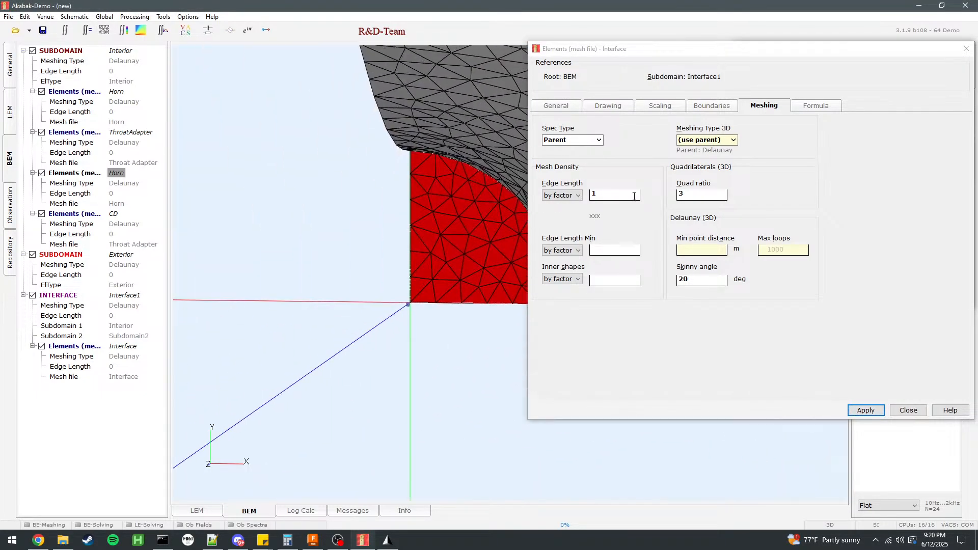
pyautogui.scroll(-5, 426, 303)
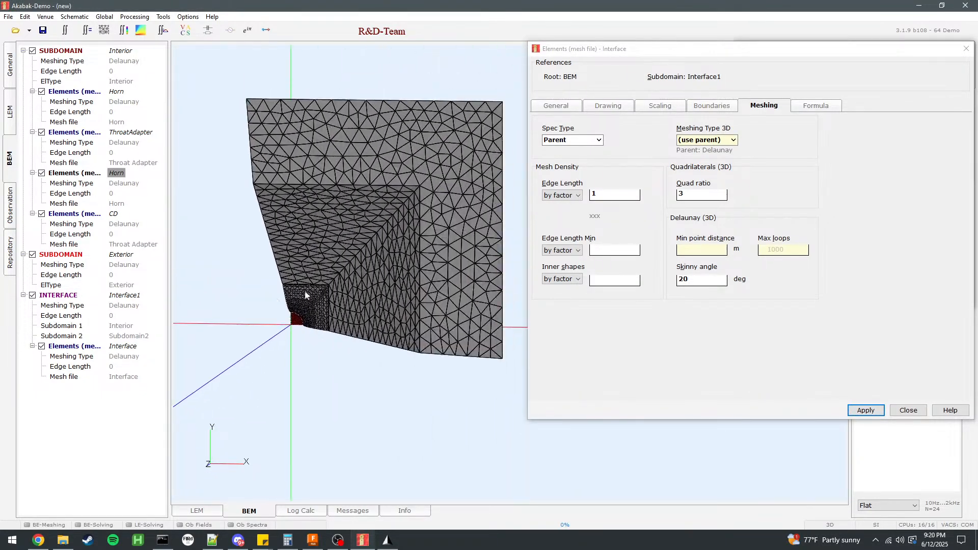
pyautogui.click(904, 411)
# Set the isotropic scaling of the Interface mesh file to 1, apply it and close the component prototypes.
pyautogui.click(10, 73)
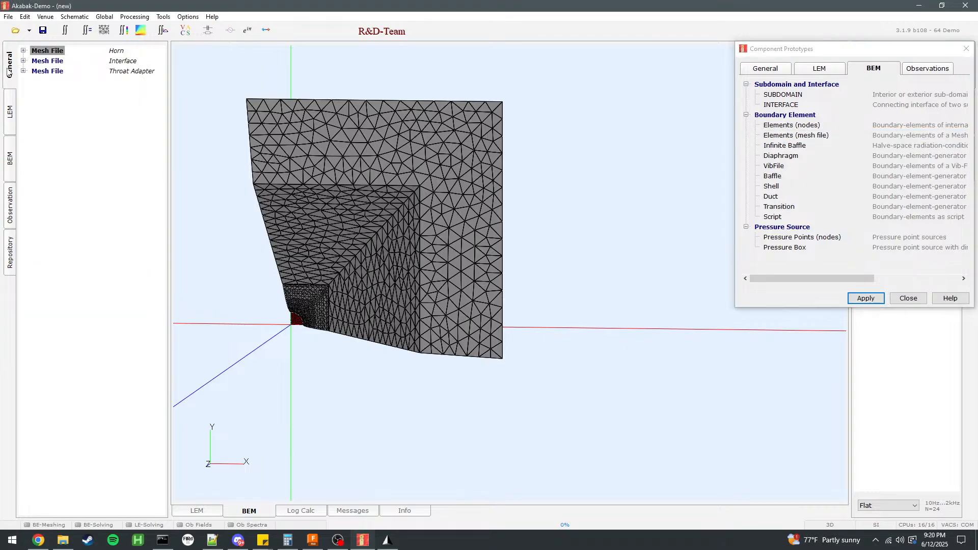
pyautogui.click(54, 63)
pyautogui.doubleClick(55, 63)
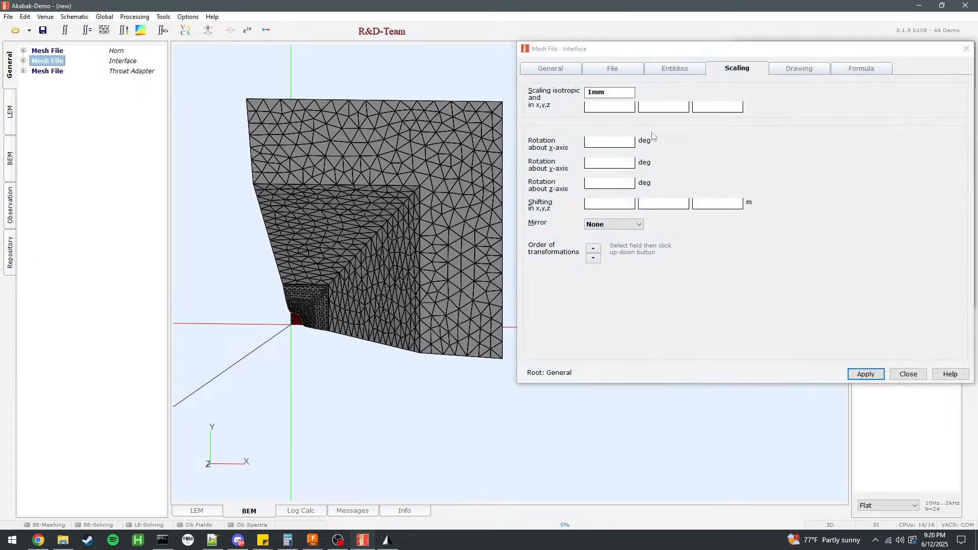
pyautogui.press('BackSpace')
pyautogui.press('BackSpace')
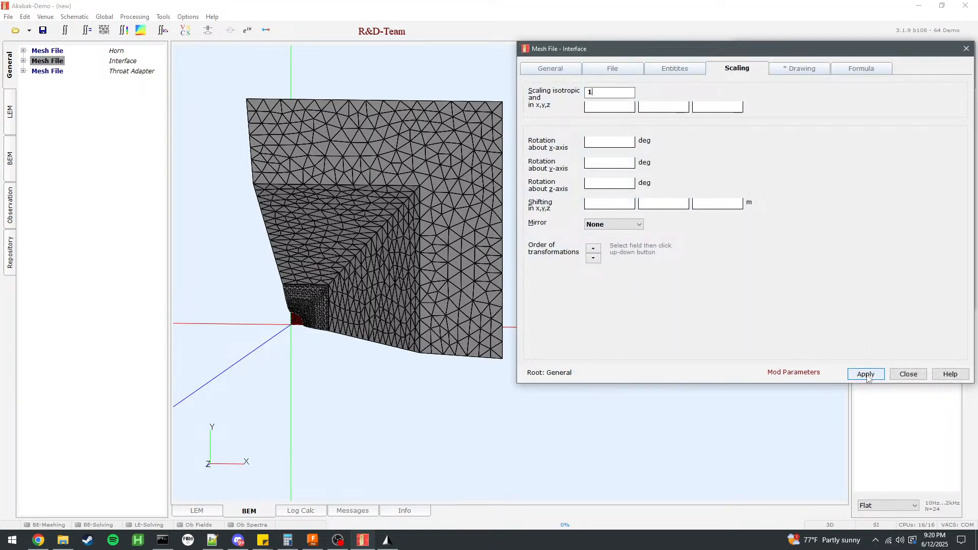
pyautogui.click(866, 374)
pyautogui.click(908, 375)
pyautogui.scroll(3, 602, 213)
pyautogui.scroll(-6, 649, 209)
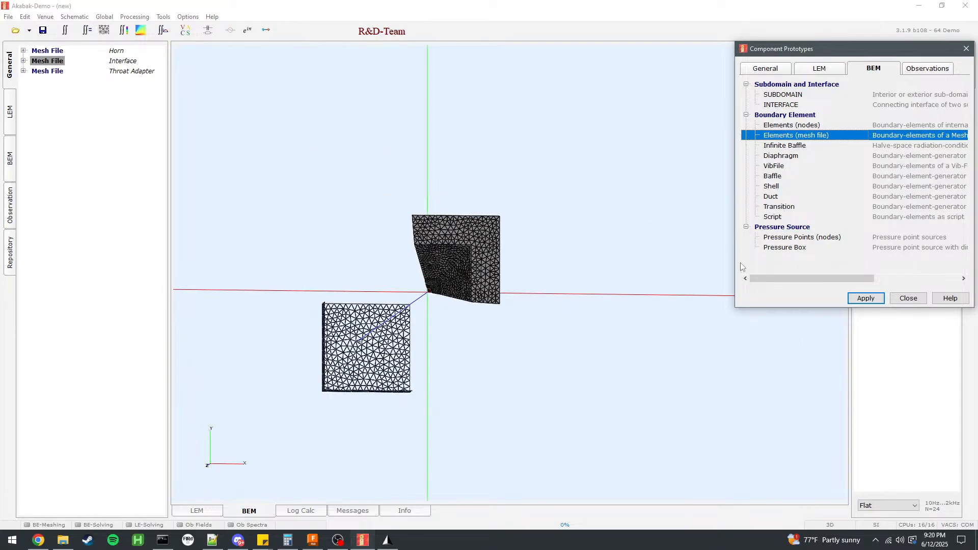
pyautogui.click(908, 298)
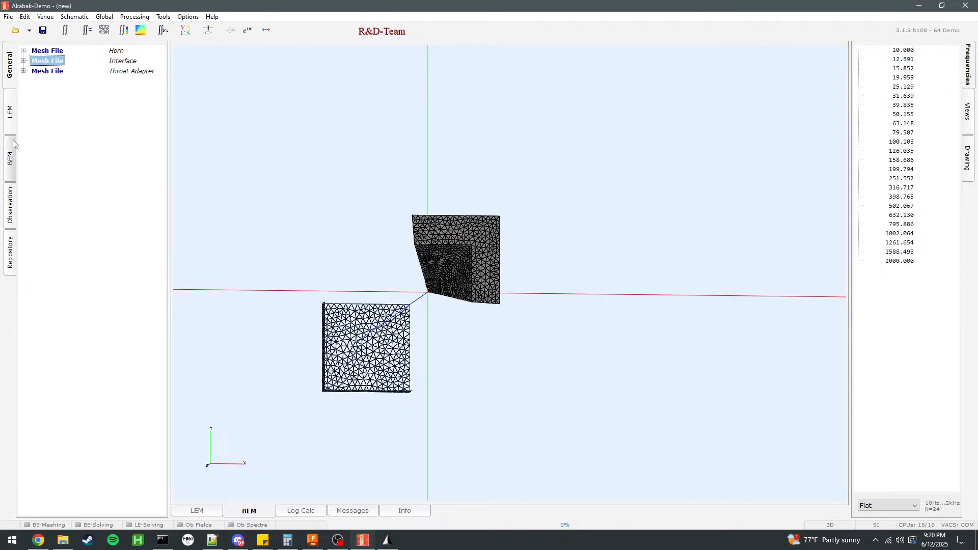
# Rotate the Interface mesh elements 180 degrees about the z-axis, apply the change and check their alignment with the horn.
pyautogui.click(10, 158)
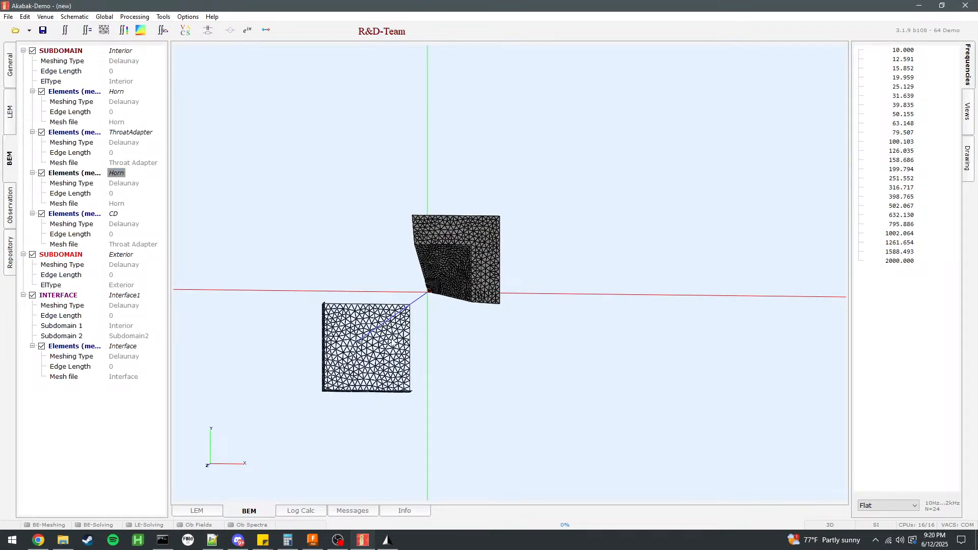
pyautogui.doubleClick(73, 349)
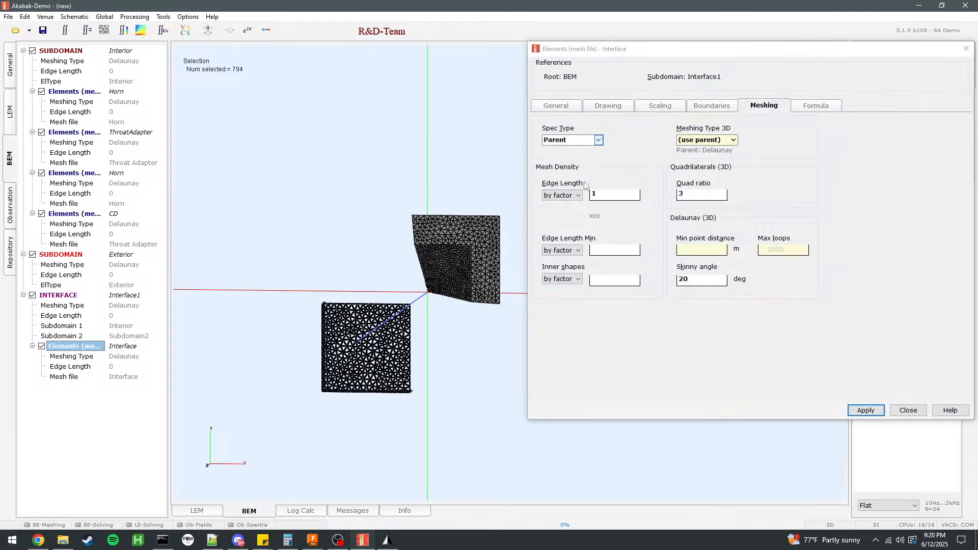
pyautogui.click(616, 107)
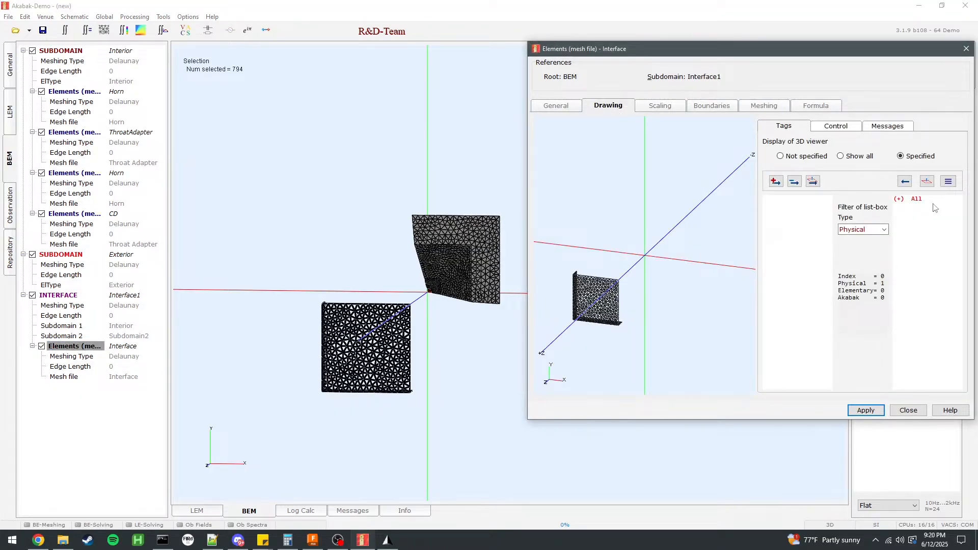
pyautogui.click(917, 199)
pyautogui.click(672, 106)
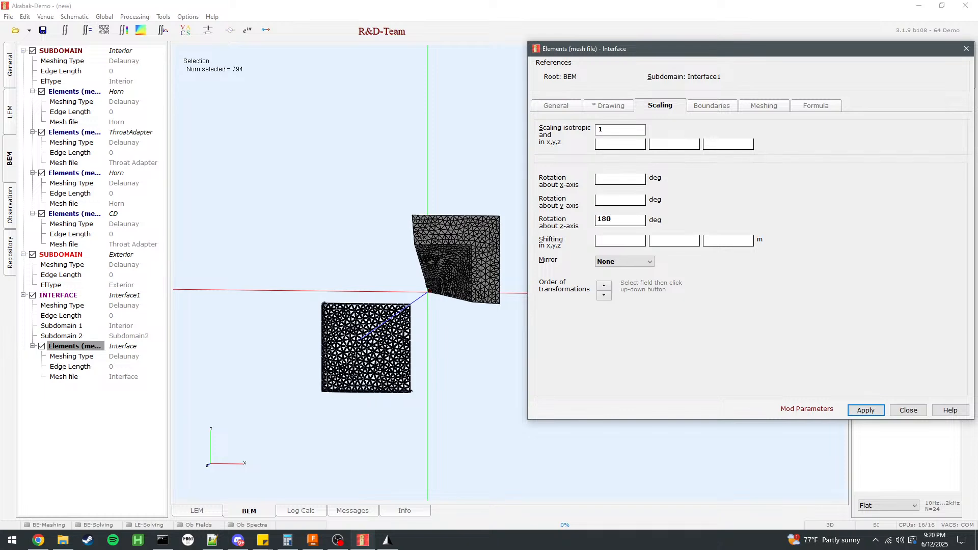
pyautogui.click(866, 411)
pyautogui.click(909, 410)
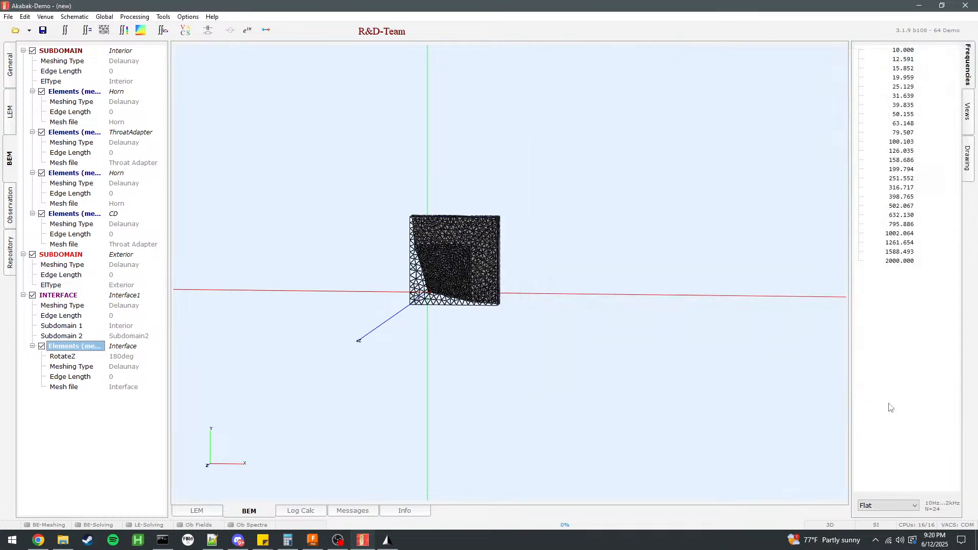
pyautogui.moveTo(519, 309); pyautogui.dragTo(759, 347)
pyautogui.scroll(6, 500, 307)
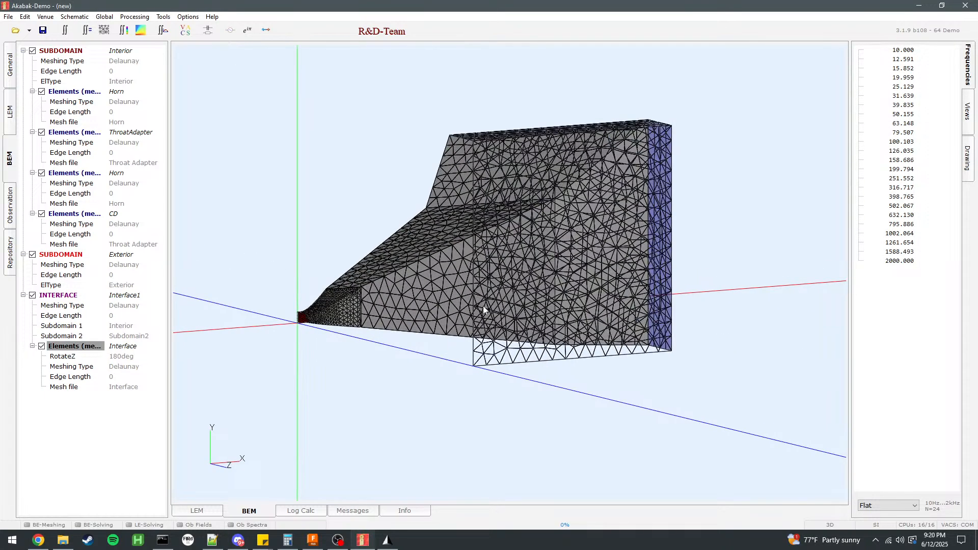
# Set the BEM symmetry to xy for the 3D model and check the mirrored horn.
pyautogui.click(104, 17)
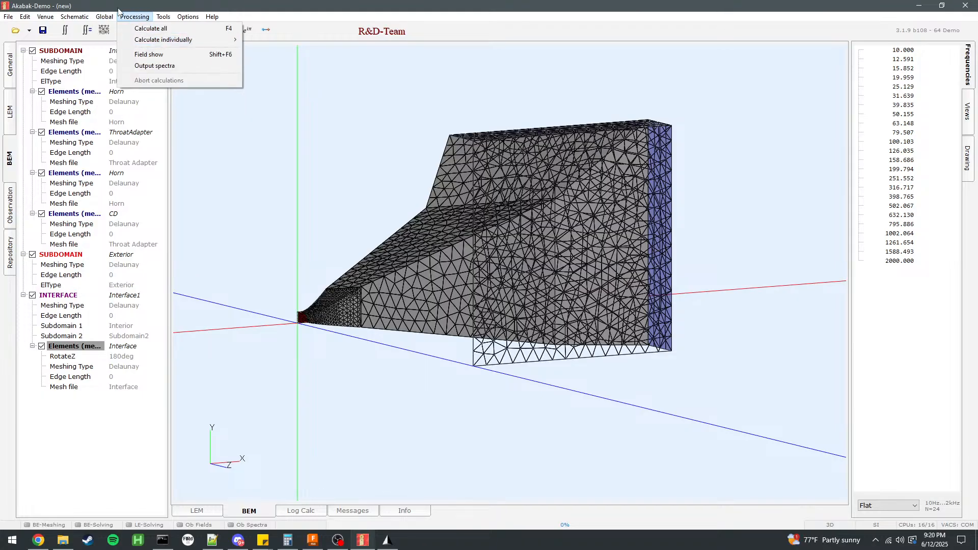
pyautogui.click(134, 40)
pyautogui.click(417, 220)
pyautogui.click(418, 221)
pyautogui.click(530, 219)
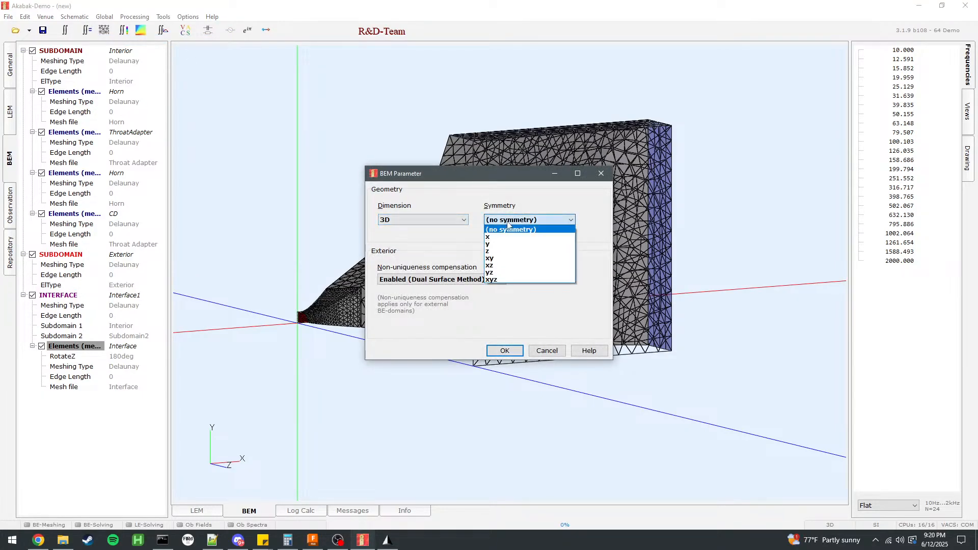
pyautogui.click(510, 260)
pyautogui.click(503, 352)
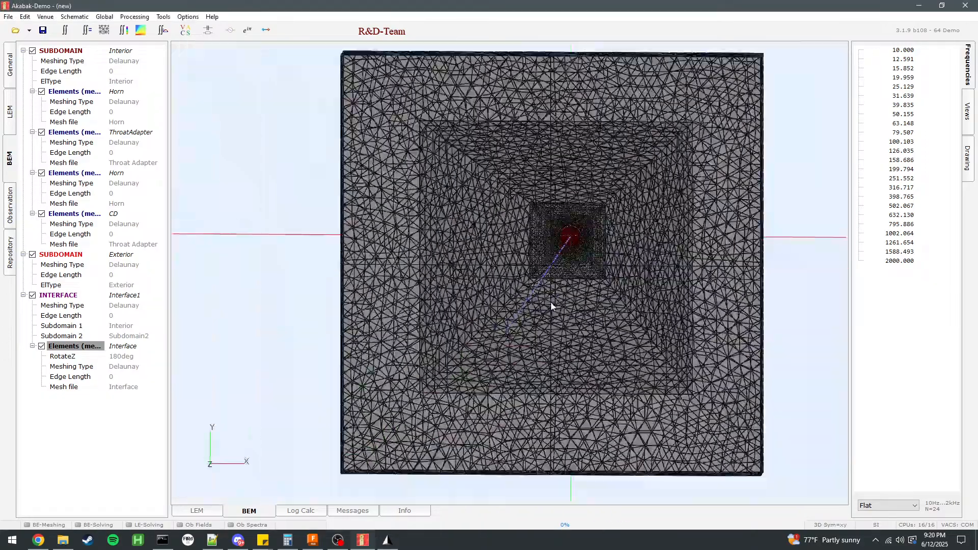
pyautogui.moveTo(571, 299); pyautogui.dragTo(657, 337)
# Set the global frequency range to 200 to 14000 Hz with 48 points in total.
pyautogui.click(135, 17)
pyautogui.moveTo(163, 18)
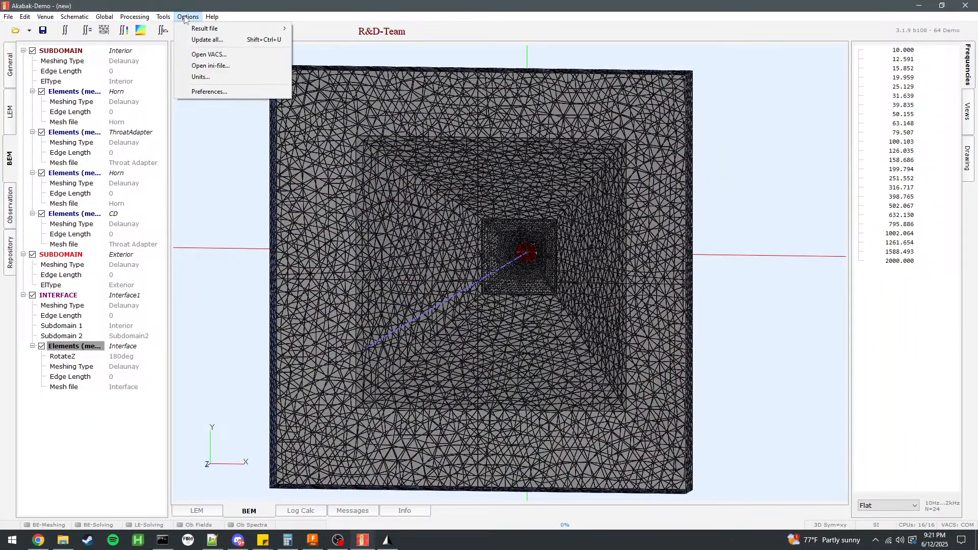
pyautogui.moveTo(131, 20)
pyautogui.click(148, 39)
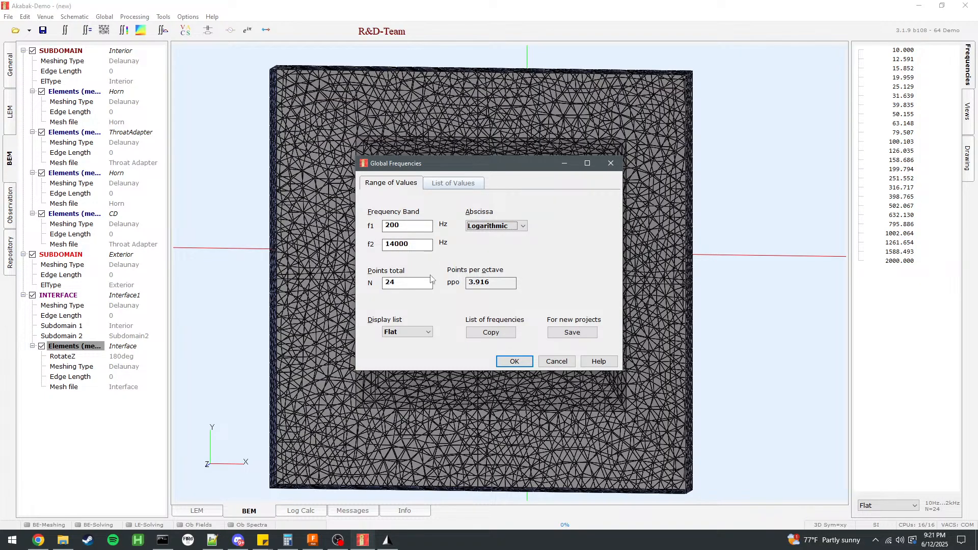
pyautogui.write('8')
pyautogui.press('Tab')
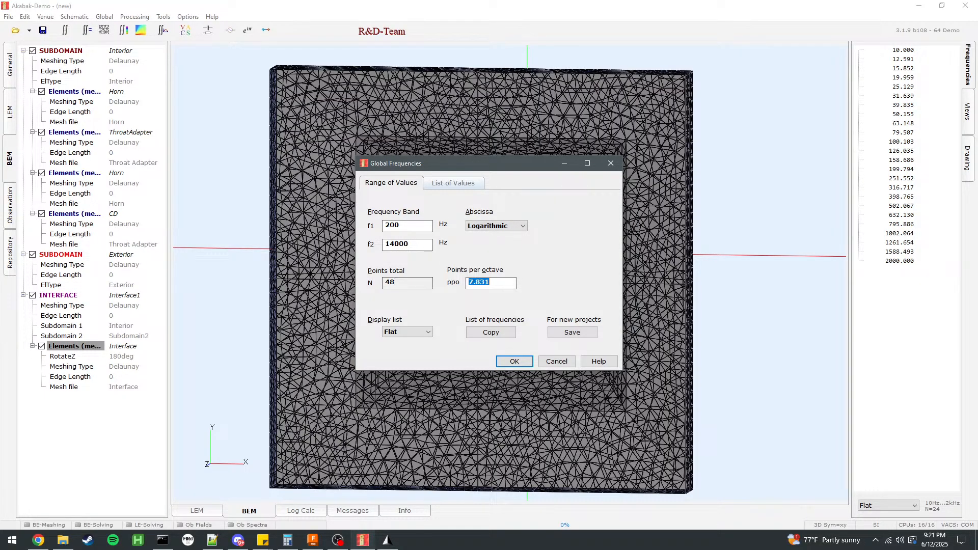
pyautogui.click(453, 183)
pyautogui.click(400, 185)
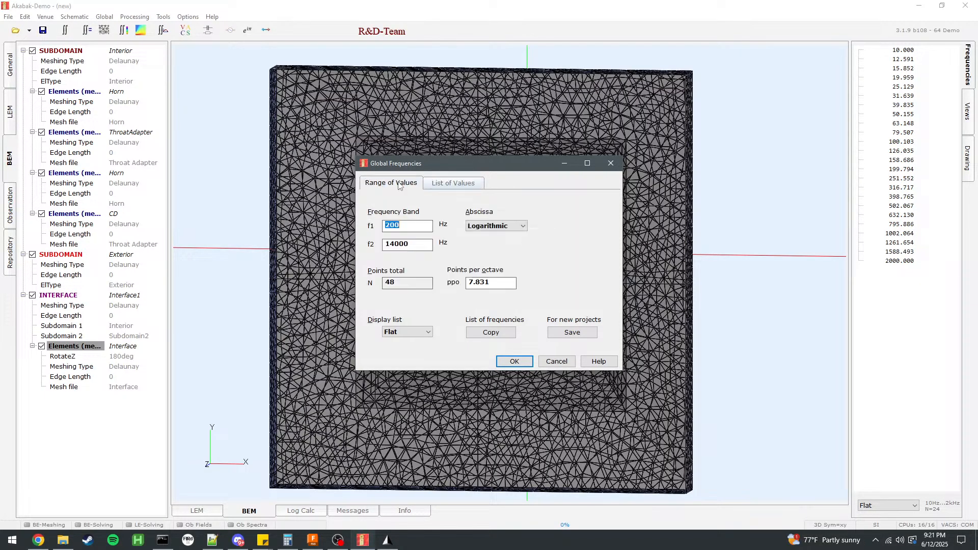
pyautogui.click(521, 360)
# Add a Radiation Polar observation component and name it Horizontal.
pyautogui.moveTo(466, 298); pyautogui.dragTo(255, 307)
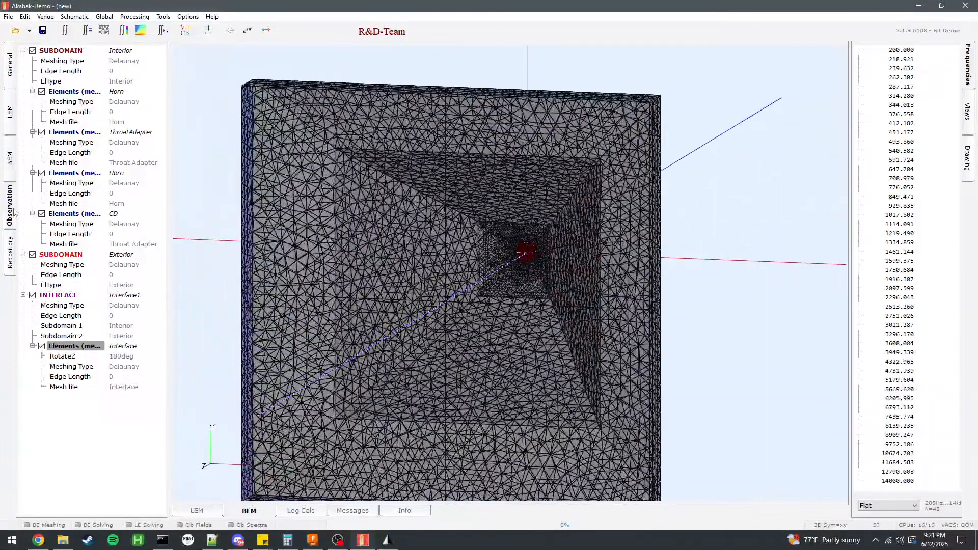
pyautogui.click(10, 207)
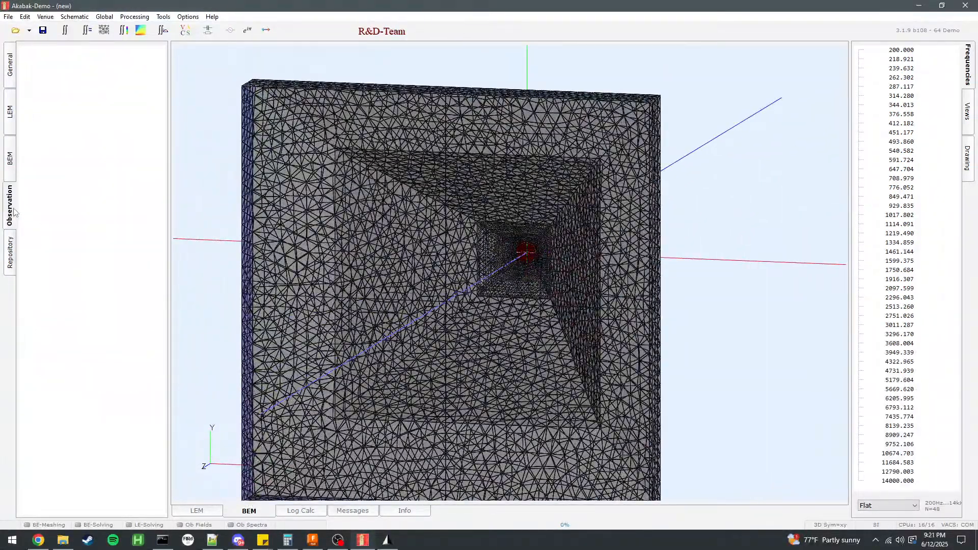
pyautogui.doubleClick(77, 166)
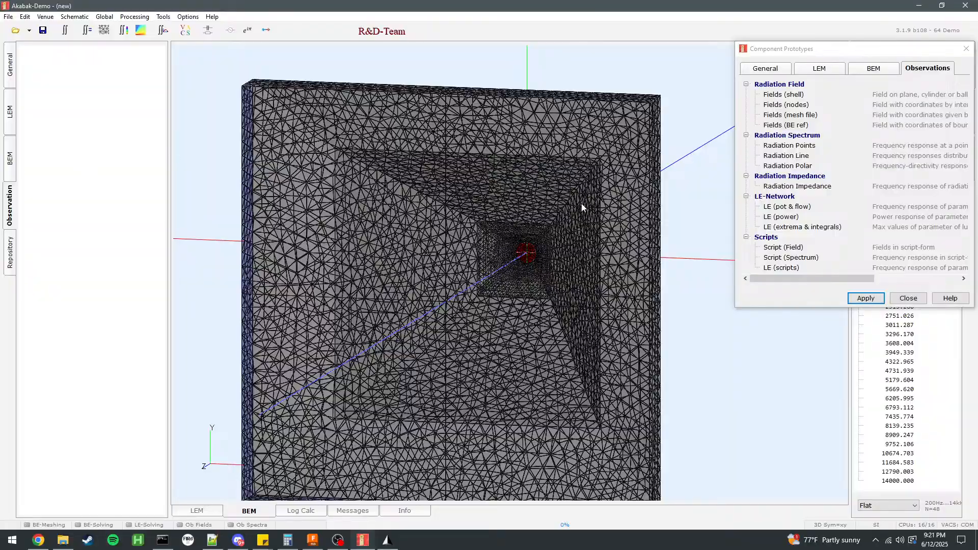
pyautogui.moveTo(591, 240); pyautogui.dragTo(242, 216)
pyautogui.scroll(-3, 644, 175)
pyautogui.scroll(2, 644, 176)
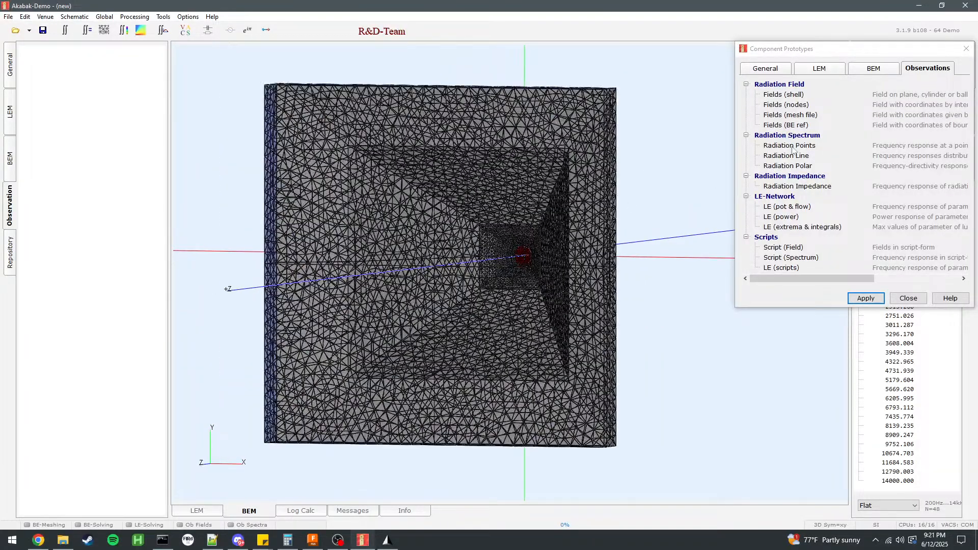
pyautogui.doubleClick(788, 166)
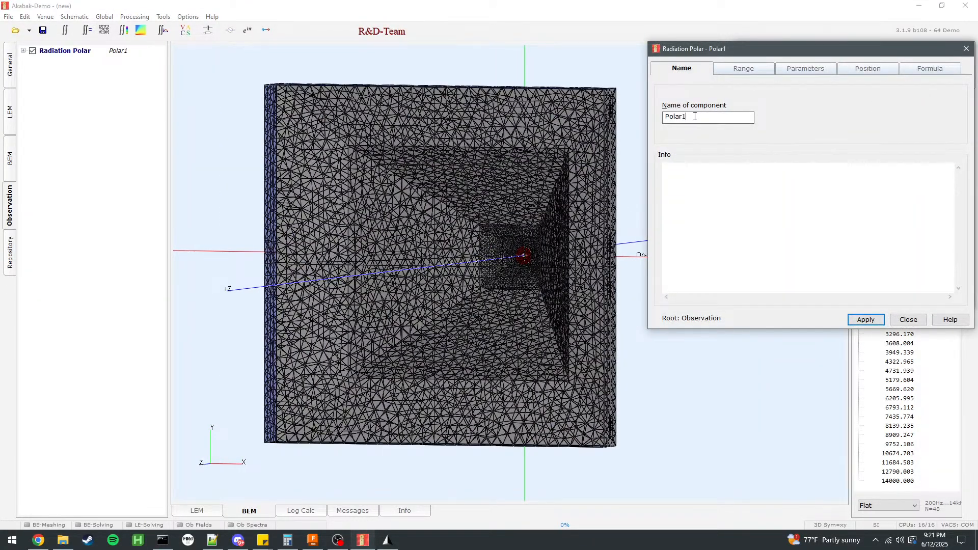
pyautogui.write('Horizontal')
# Set the Horizontal polar to -90 to 90 degrees in 2.5 degree increments at 2 m distance, enable normalization and apply.
pyautogui.click(745, 69)
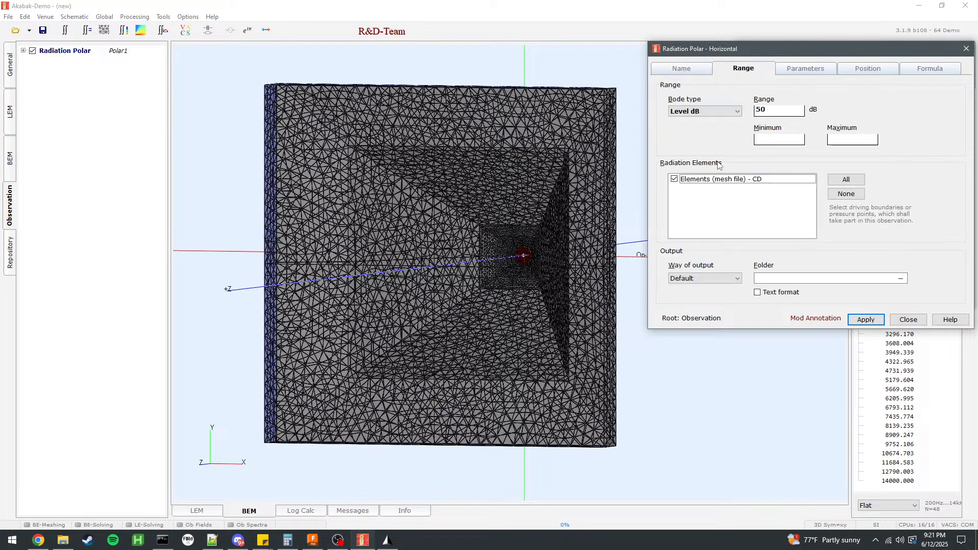
pyautogui.click(781, 111)
pyautogui.click(806, 69)
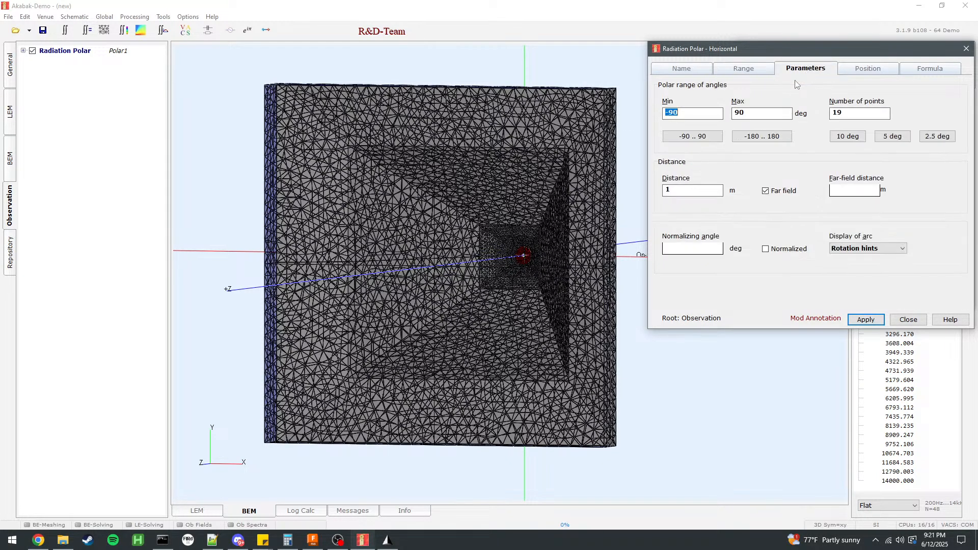
pyautogui.click(693, 136)
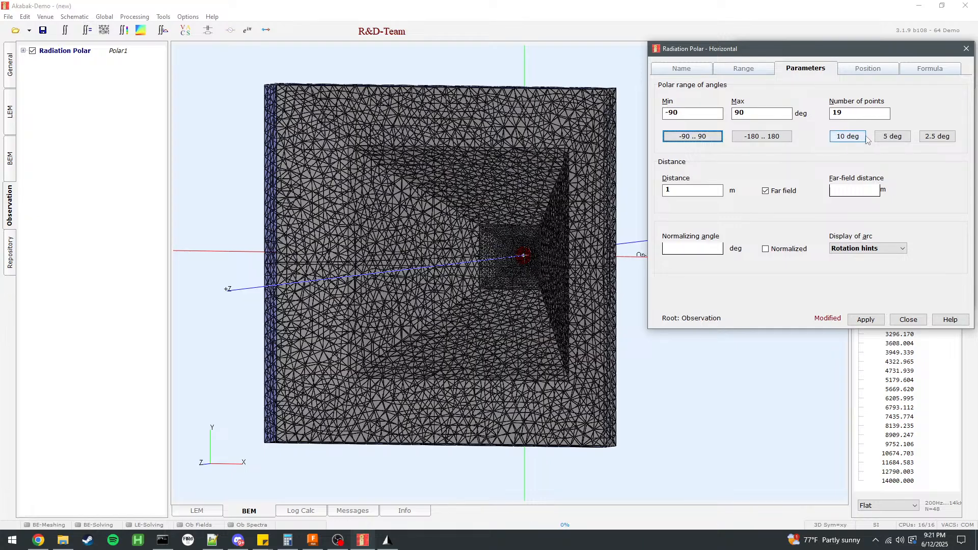
pyautogui.click(931, 137)
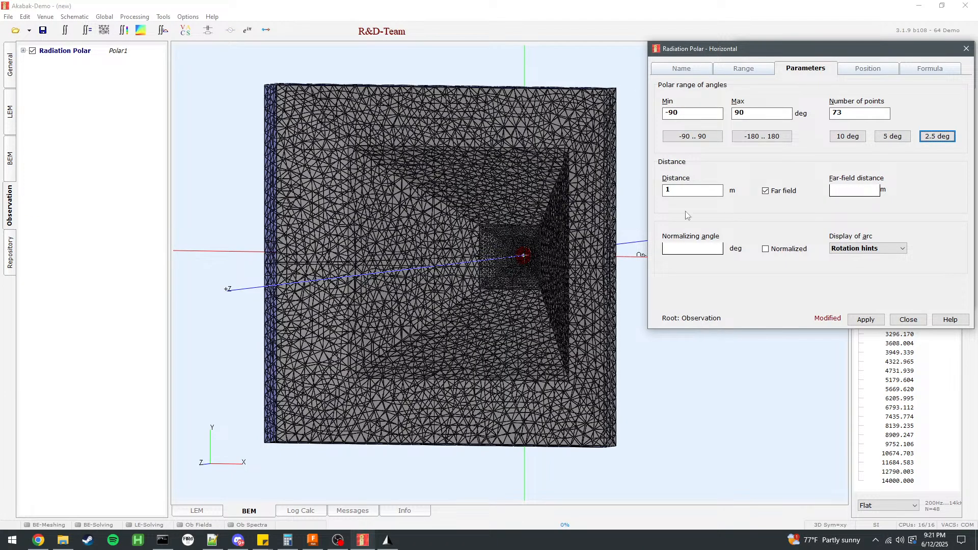
pyautogui.doubleClick(668, 191)
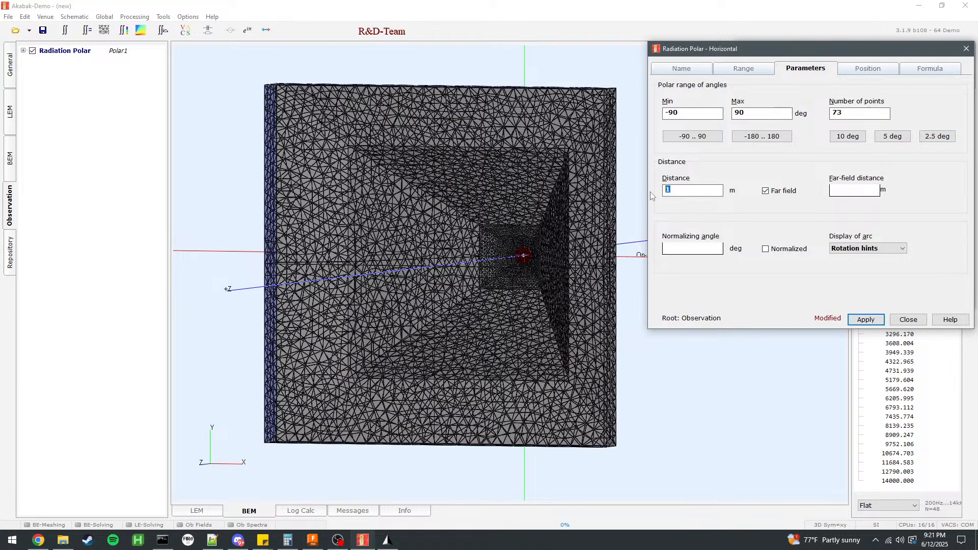
pyautogui.click(769, 253)
pyautogui.click(688, 250)
pyautogui.click(866, 319)
# Set the Horizontal polar's base plane to xz and apply it.
pyautogui.click(857, 73)
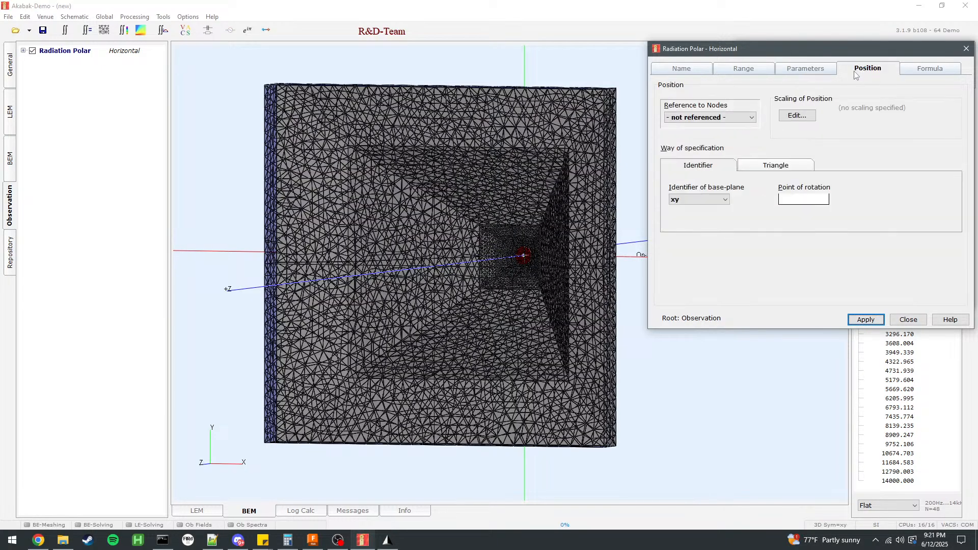
pyautogui.click(699, 199)
pyautogui.click(696, 217)
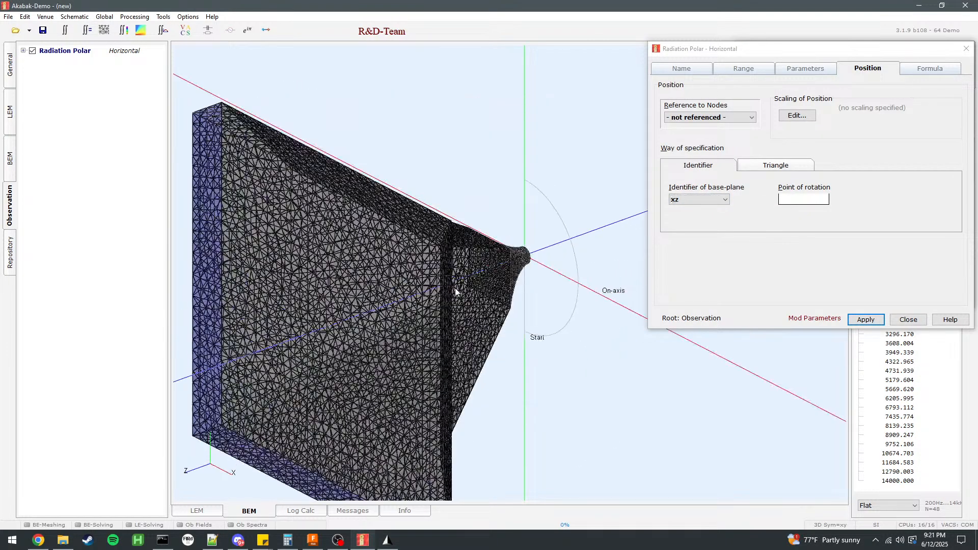
pyautogui.click(866, 319)
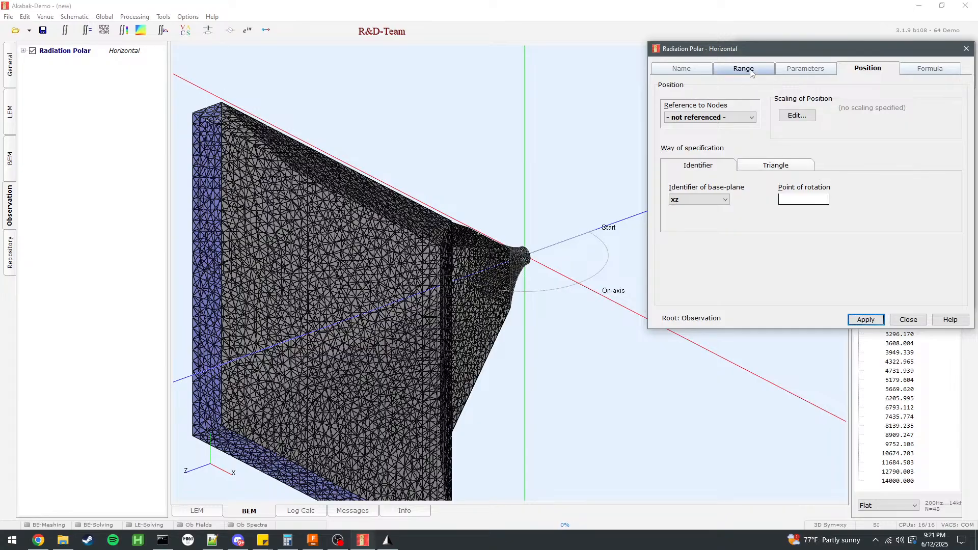
pyautogui.click(797, 71)
pyautogui.click(744, 68)
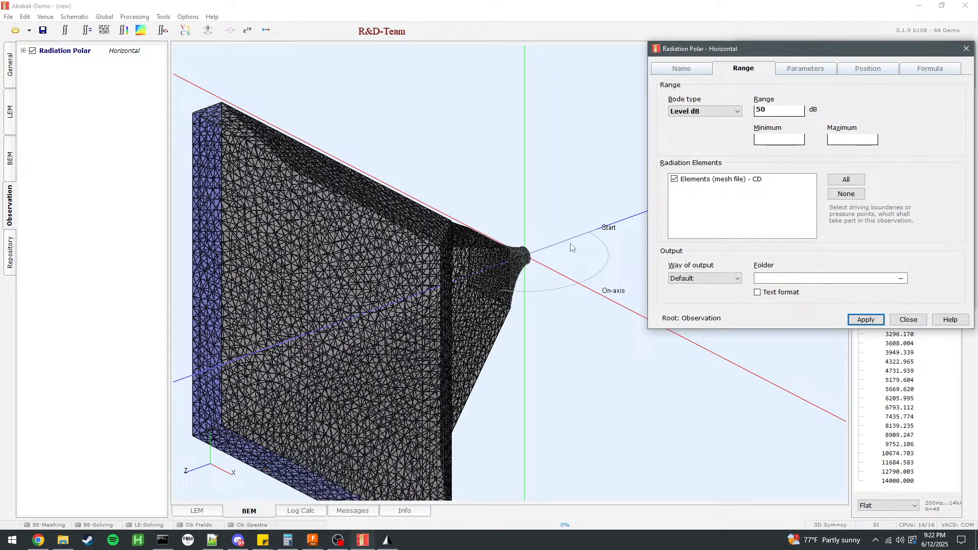
# Switch to Fusion, show the origin planes, measure the distance from the horizontal origin plane to Plane3, and return to AKABAK.
pyautogui.click(313, 540)
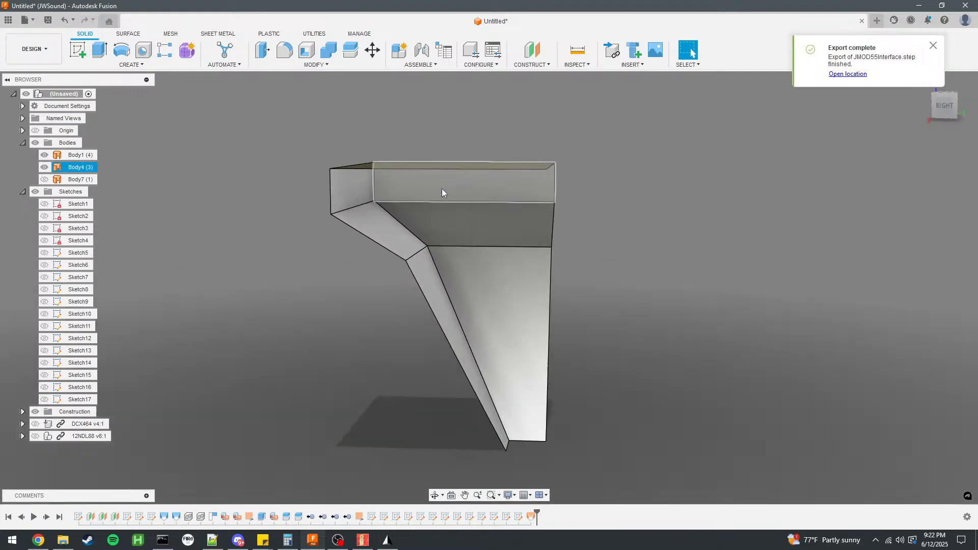
pyautogui.click(22, 412)
pyautogui.click(75, 448)
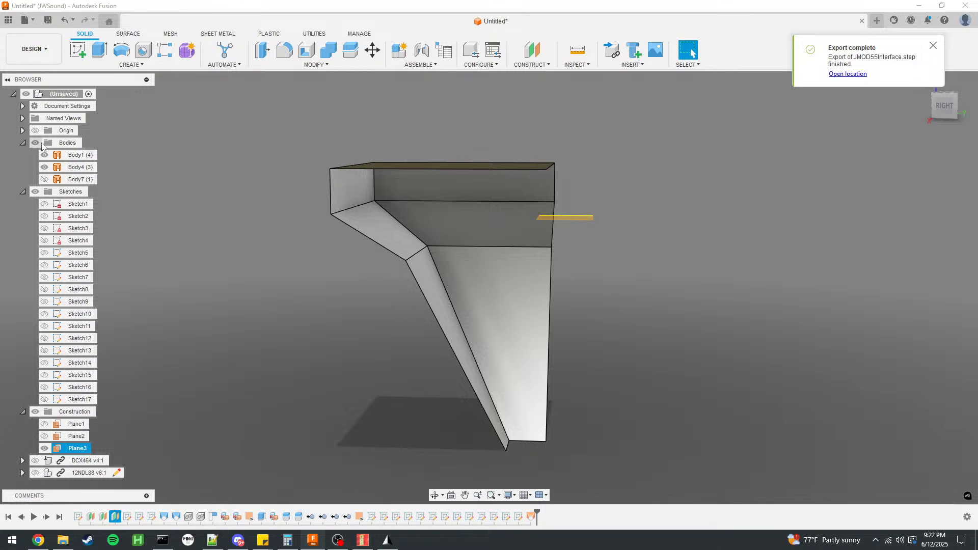
pyautogui.click(35, 130)
pyautogui.scroll(-3, 461, 184)
pyautogui.click(595, 200)
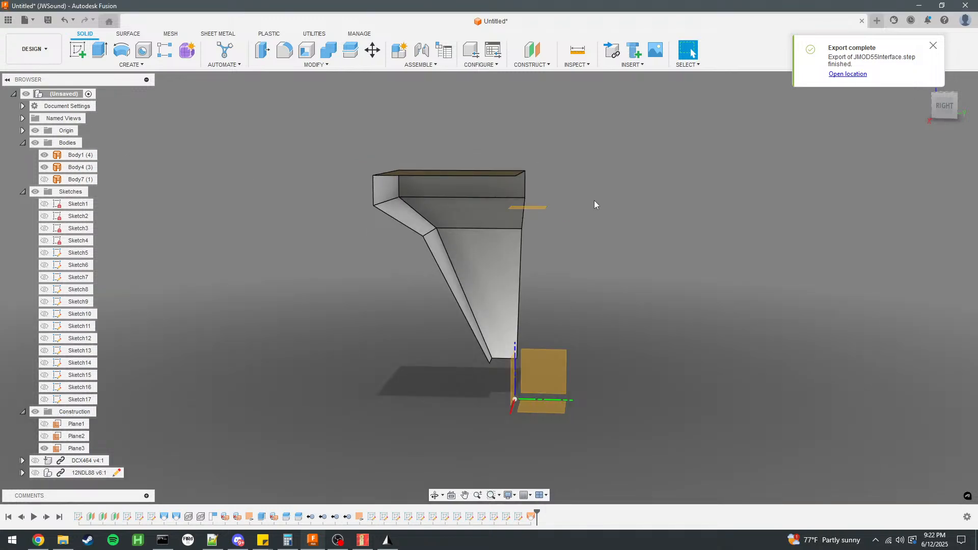
pyautogui.keyDown('shift'); pyautogui.moveTo(594, 200); pyautogui.dragTo(572, 249, button='middle'); pyautogui.keyUp('shift')
pyautogui.click(529, 273)
pyautogui.click(544, 424)
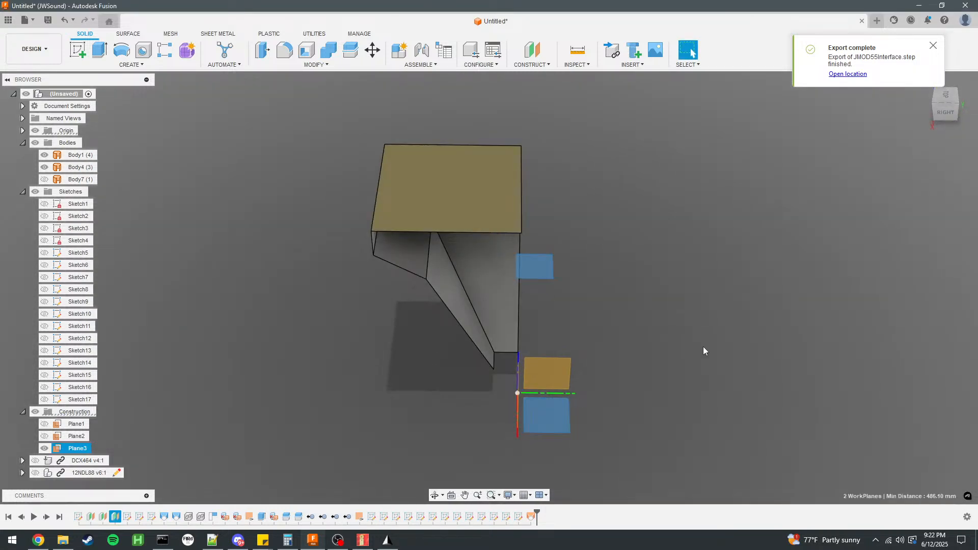
pyautogui.click(919, 5)
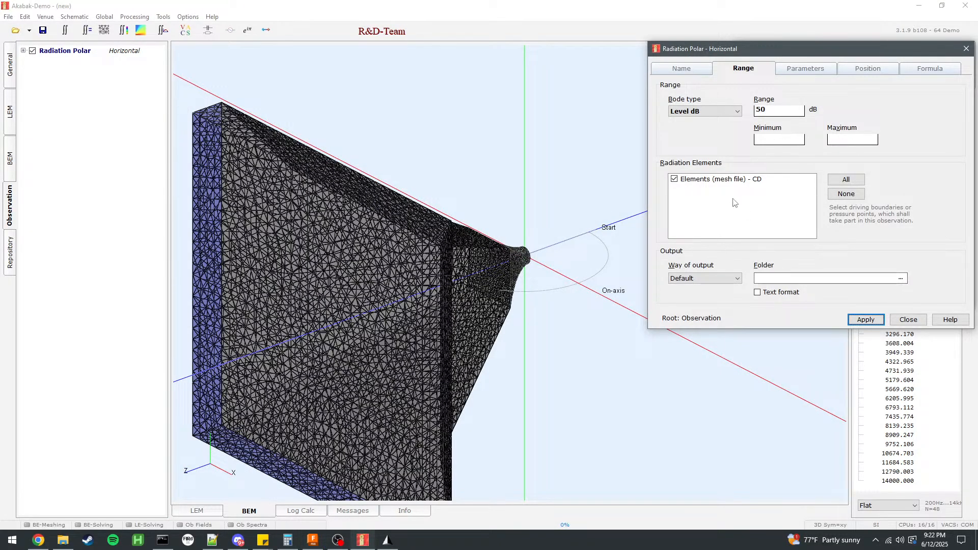
# Set the axial offset of the Horizontal polar's position to 486.1 mm, apply it and check the arc in the 3D view.
pyautogui.click(792, 70)
pyautogui.click(868, 68)
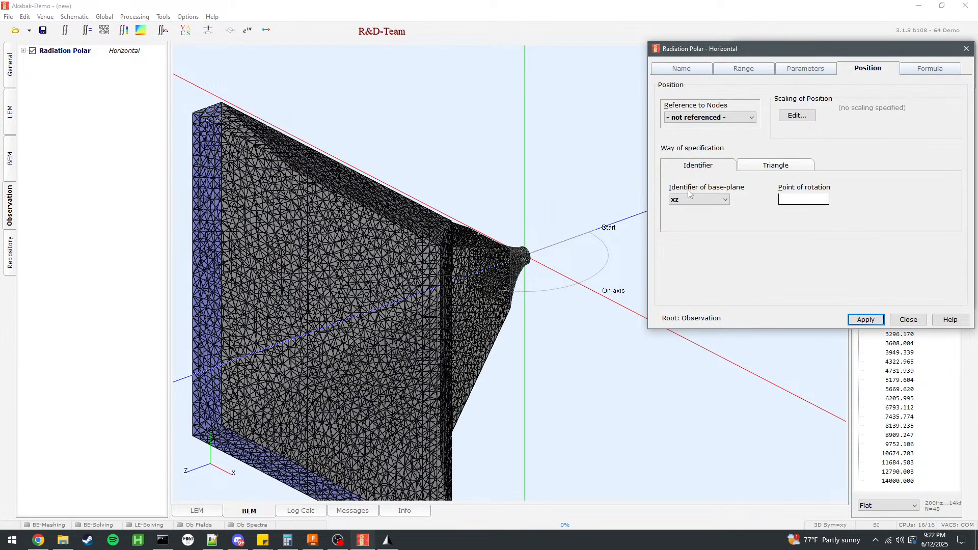
pyautogui.click(785, 116)
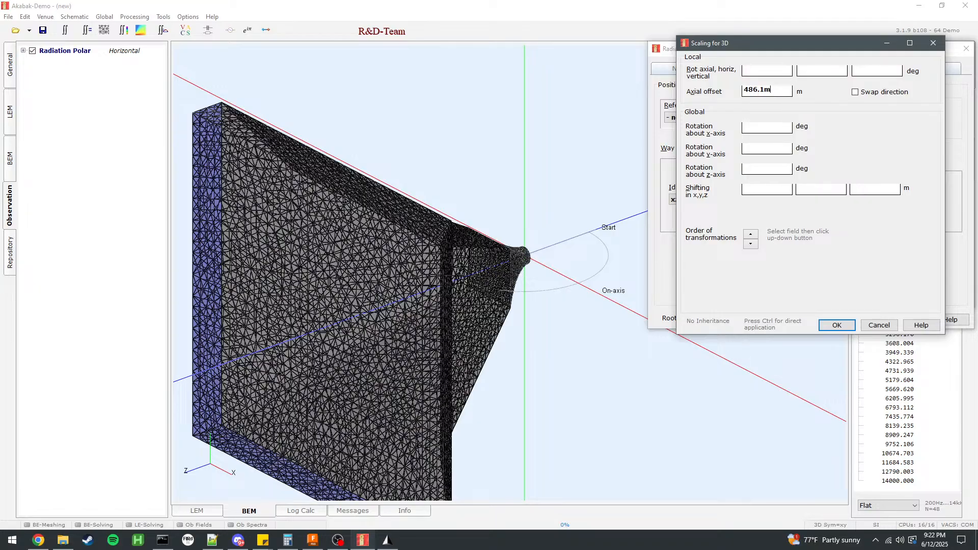
pyautogui.click(837, 325)
pyautogui.click(866, 319)
pyautogui.moveTo(570, 350); pyautogui.dragTo(472, 356)
pyautogui.moveTo(472, 356)
pyautogui.mouseDown(button='right')
pyautogui.moveTo(596, 334)
pyautogui.moveTo(400, 355)
pyautogui.moveTo(479, 347)
pyautogui.mouseUp(button='right')
pyautogui.click(866, 322)
# Replace the Horizontal polar's axial offset with a 486.1 mm shift in z and apply it.
pyautogui.click(798, 115)
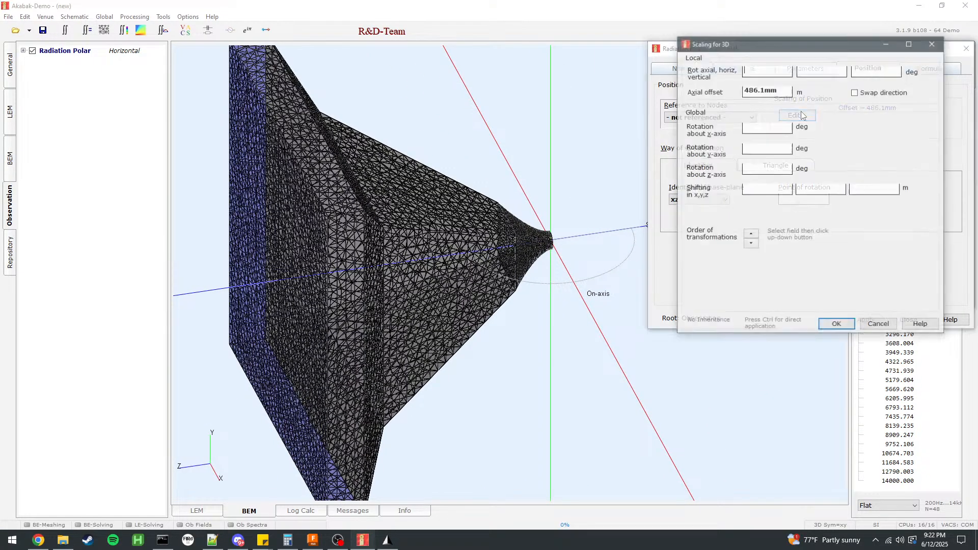
pyautogui.press('BackSpace')
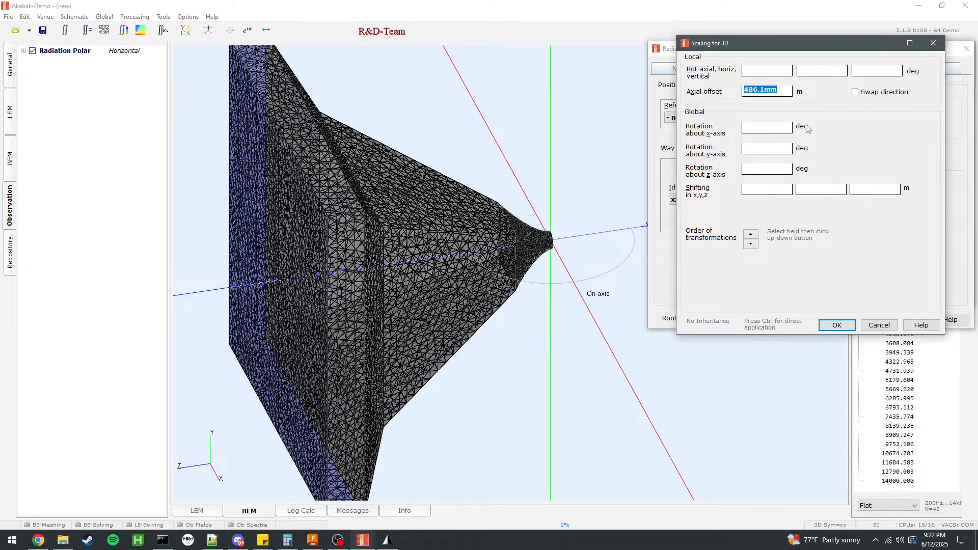
pyautogui.click(885, 192)
pyautogui.press('Return')
pyautogui.click(868, 320)
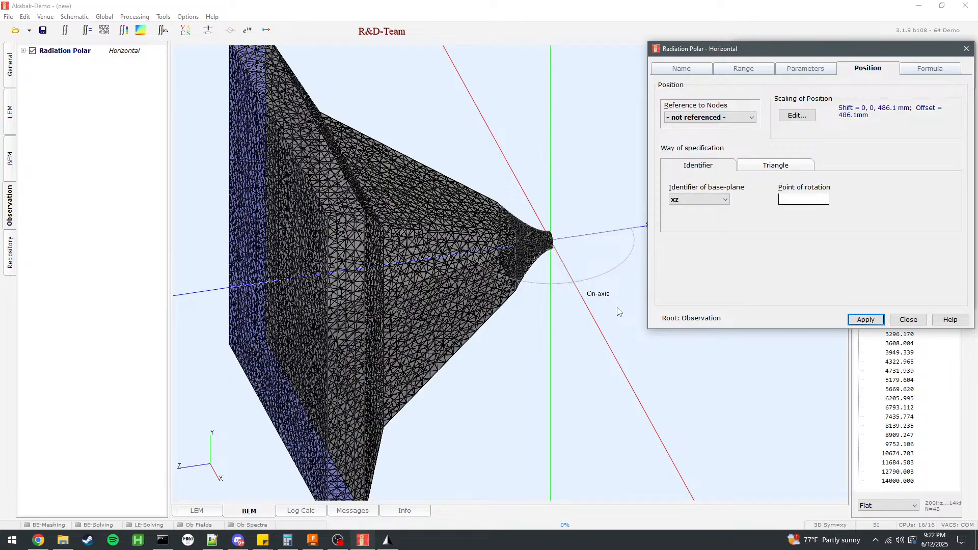
pyautogui.moveTo(619, 312); pyautogui.dragTo(611, 223)
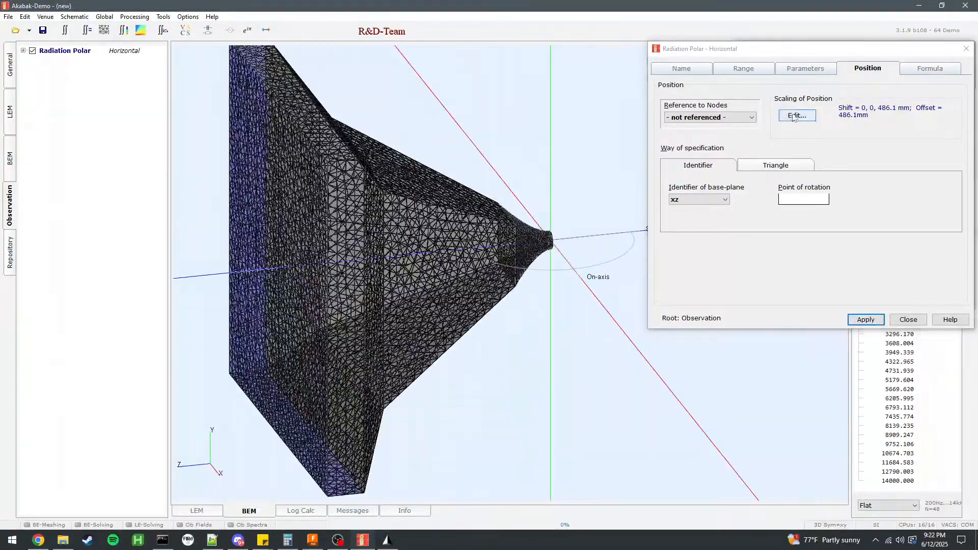
# Clear all position scaling from the Horizontal polar and apply it.
pyautogui.click(794, 117)
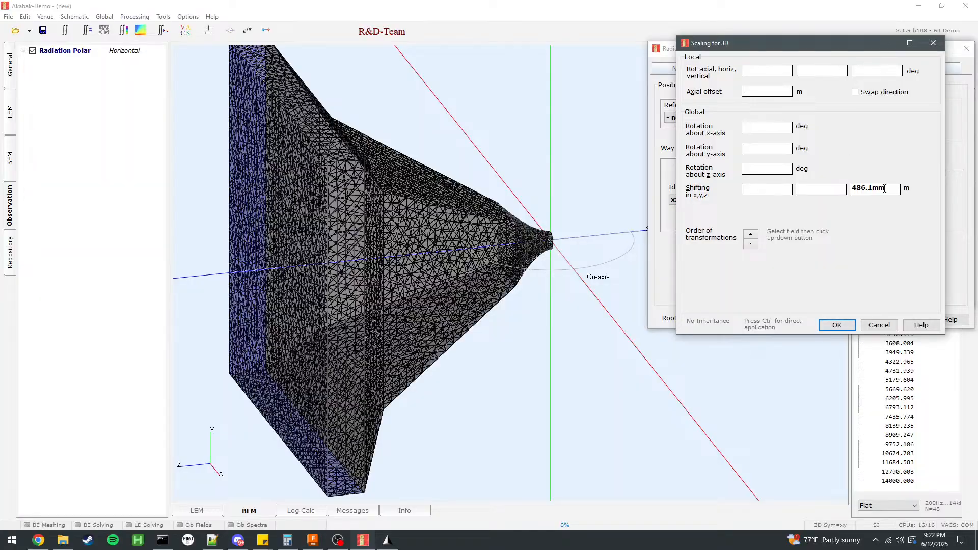
pyautogui.click(837, 325)
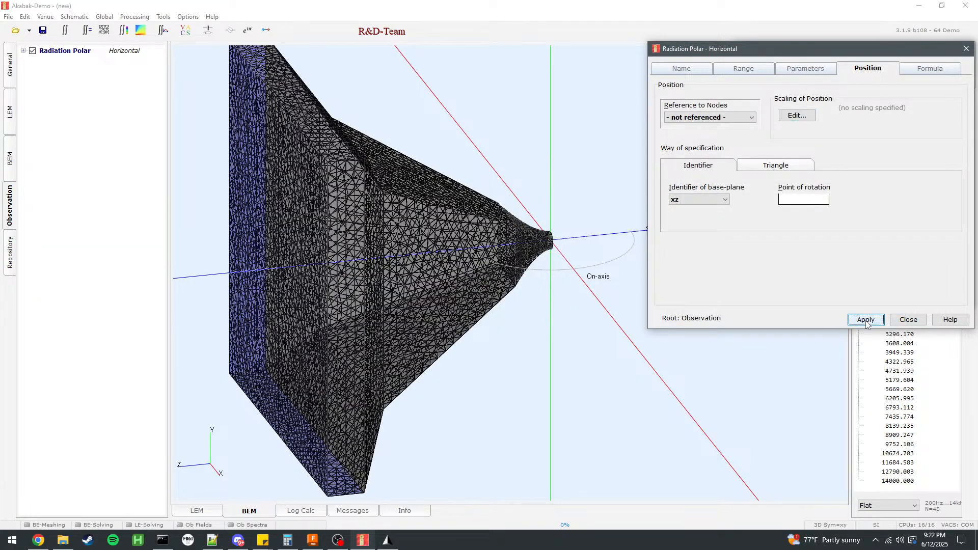
pyautogui.moveTo(576, 354); pyautogui.dragTo(686, 319)
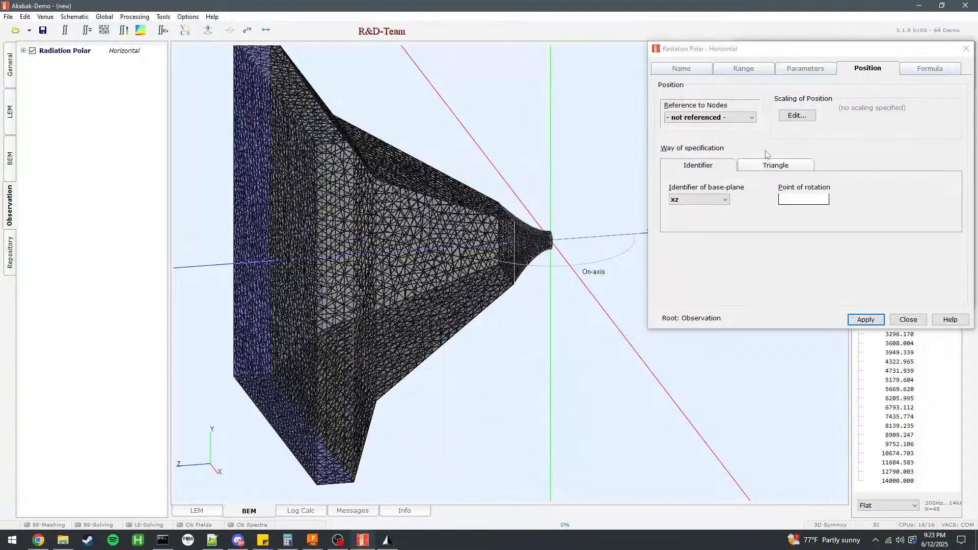
# Try yx as the Horizontal polar's base plane and apply it.
pyautogui.click(805, 69)
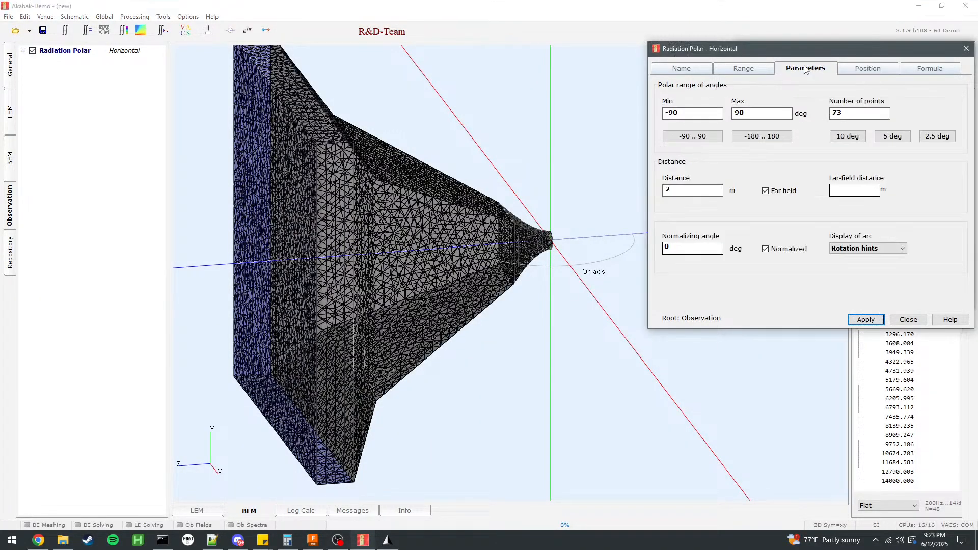
pyautogui.click(930, 68)
pyautogui.click(868, 68)
pyautogui.click(713, 199)
pyautogui.click(682, 225)
pyautogui.click(866, 319)
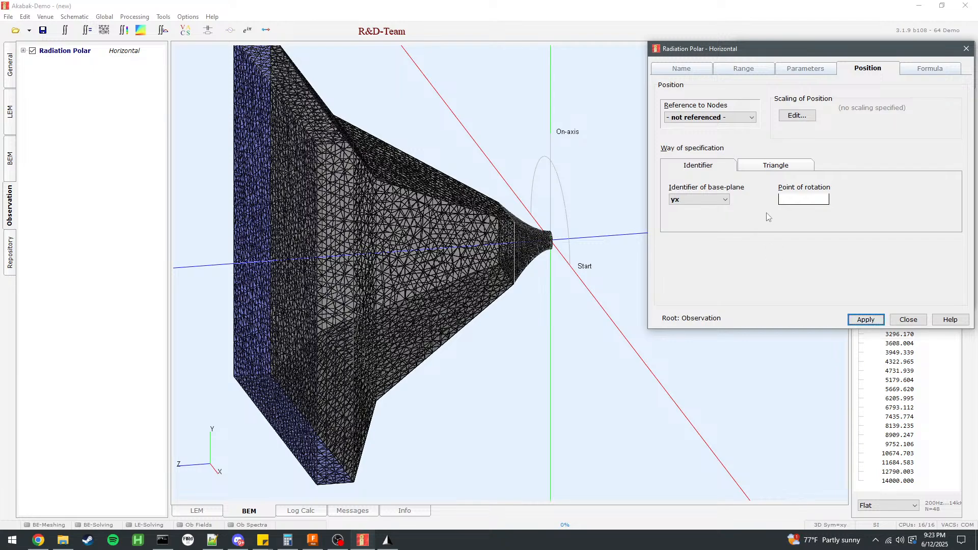
# Set the Horizontal polar's base plane to zx, apply it and check the arc's orientation against the horn.
pyautogui.click(713, 199)
pyautogui.click(683, 242)
pyautogui.click(866, 320)
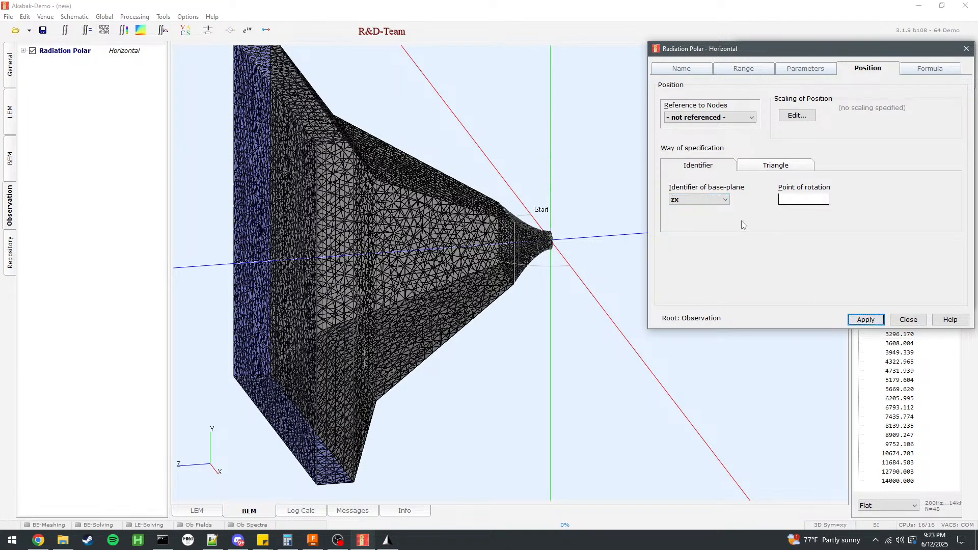
pyautogui.moveTo(559, 309); pyautogui.dragTo(797, 352)
pyautogui.moveTo(484, 255); pyautogui.dragTo(607, 372)
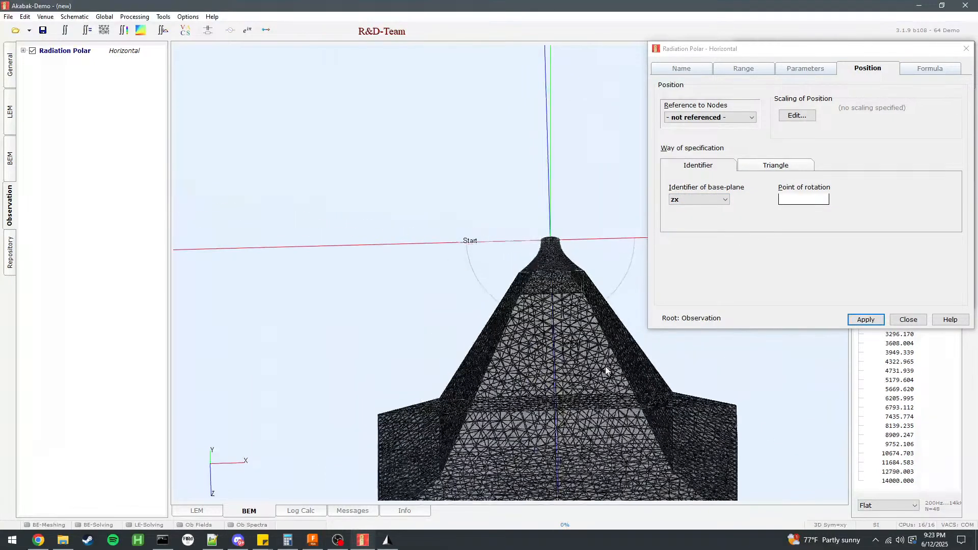
pyautogui.moveTo(513, 263); pyautogui.dragTo(503, 149)
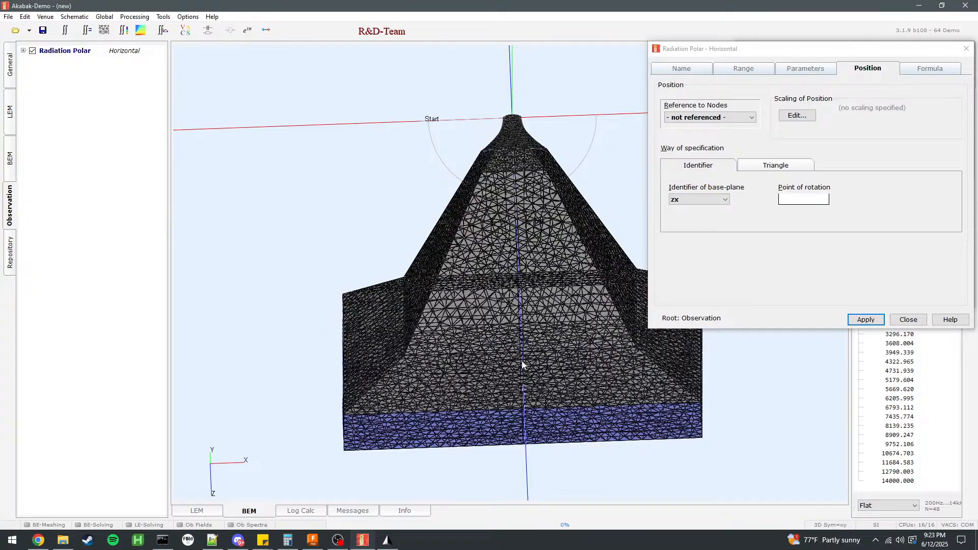
# Set the axial offset of the Horizontal polar's position to 486.1 mm, apply it and check the arc at the horn mouth.
pyautogui.click(792, 119)
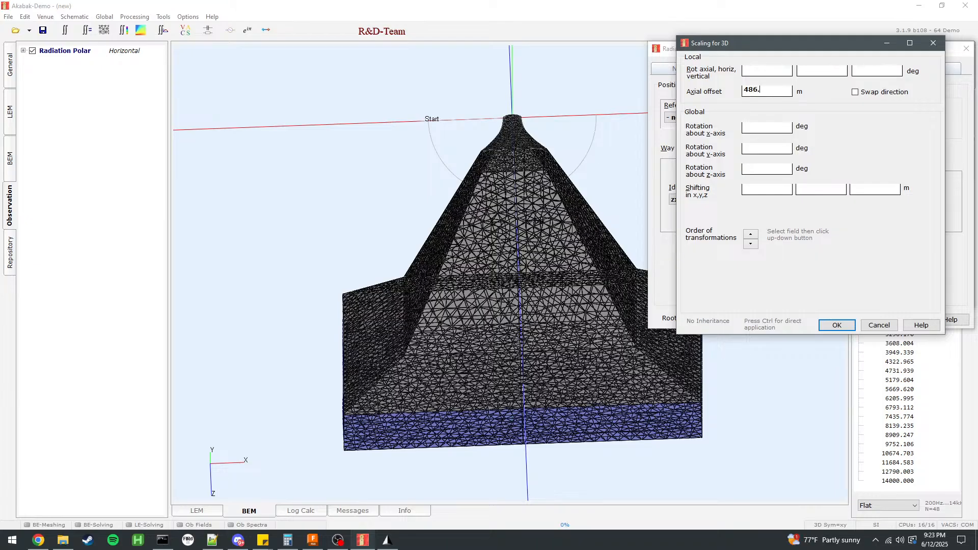
pyautogui.click(849, 325)
pyautogui.click(866, 320)
pyautogui.moveTo(633, 411)
pyautogui.mouseDown()
pyautogui.moveTo(323, 312)
pyautogui.moveTo(487, 321)
pyautogui.moveTo(499, 302)
pyautogui.moveTo(664, 367)
pyautogui.moveTo(419, 266)
pyautogui.moveTo(307, 183)
pyautogui.moveTo(273, 173)
pyautogui.moveTo(260, 153)
pyautogui.moveTo(366, 169)
pyautogui.moveTo(375, 127)
pyautogui.moveTo(760, 243)
pyautogui.moveTo(459, 301)
pyautogui.moveTo(589, 363)
pyautogui.moveTo(627, 343)
pyautogui.moveTo(561, 338)
pyautogui.moveTo(510, 316)
pyautogui.mouseUp()
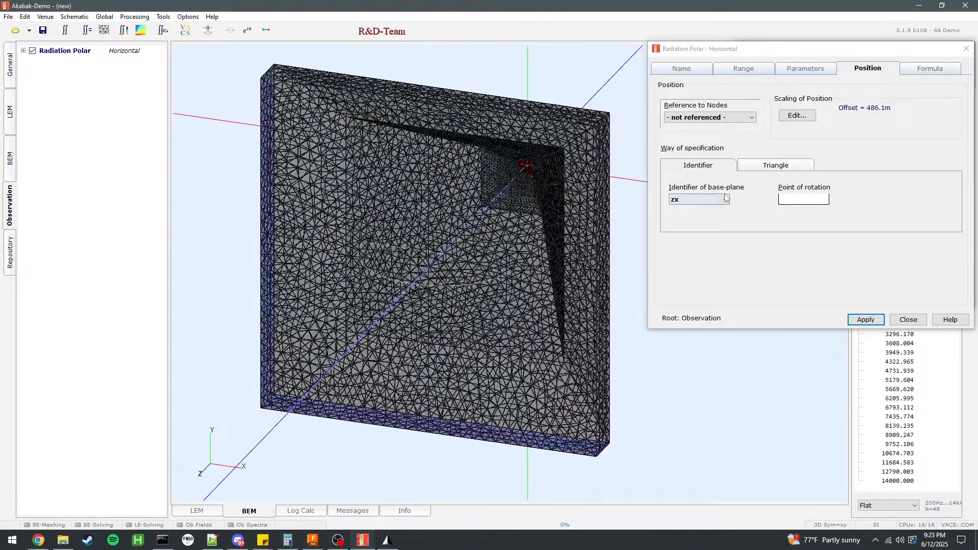
pyautogui.click(867, 320)
# Review the Horizontal polar's angle parameters, dB range and name, and close its settings.
pyautogui.click(794, 72)
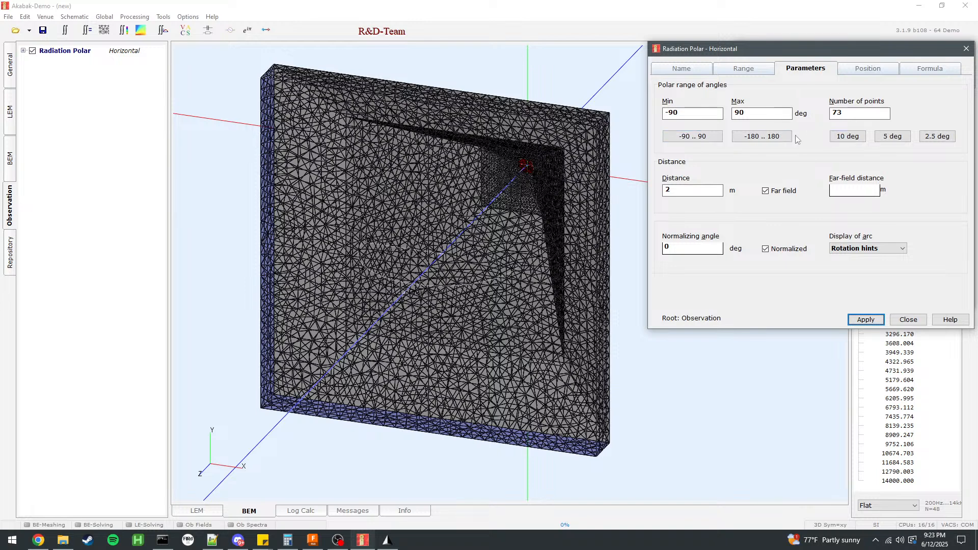
pyautogui.click(745, 69)
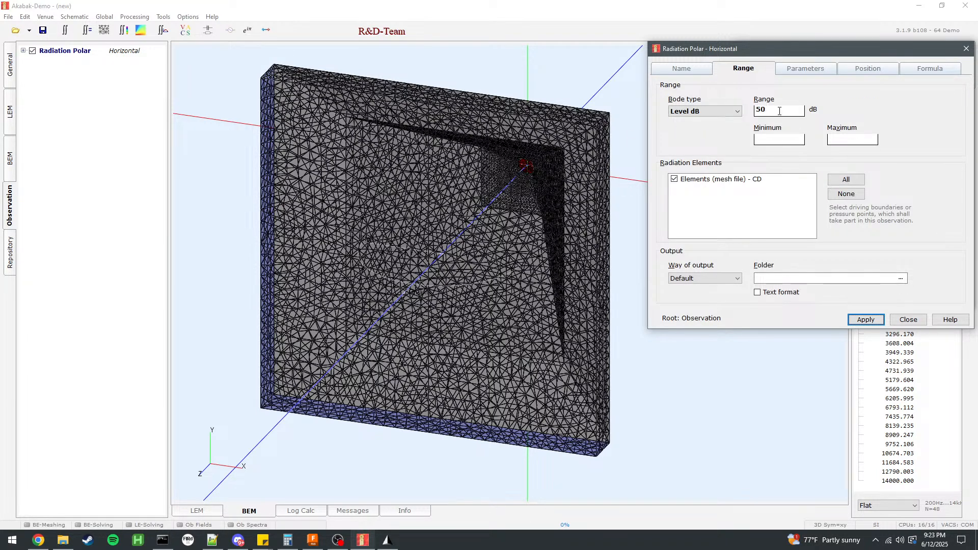
pyautogui.click(698, 70)
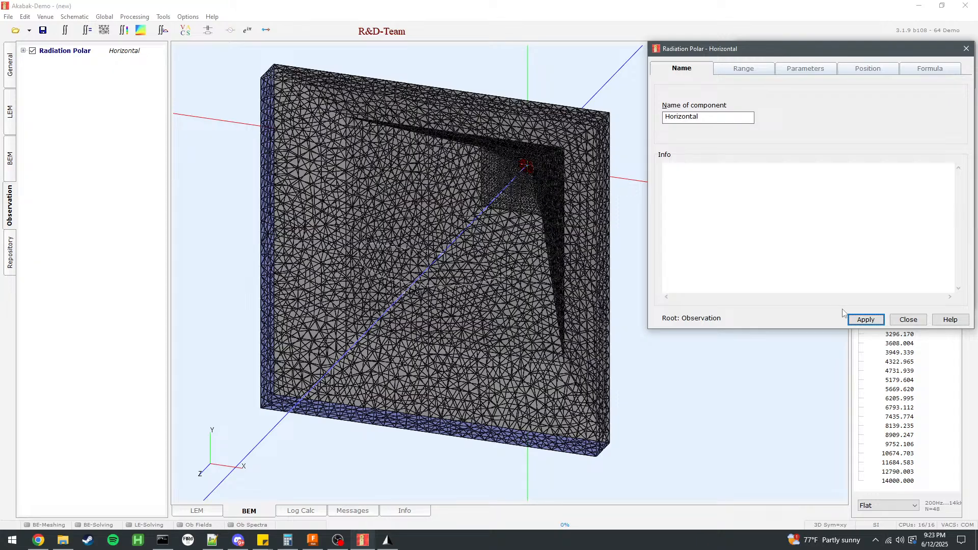
pyautogui.click(908, 320)
pyautogui.click(908, 298)
# Duplicate the Horizontal radiation polar and select the copy.
pyautogui.rightClick(58, 51)
pyautogui.click(49, 51)
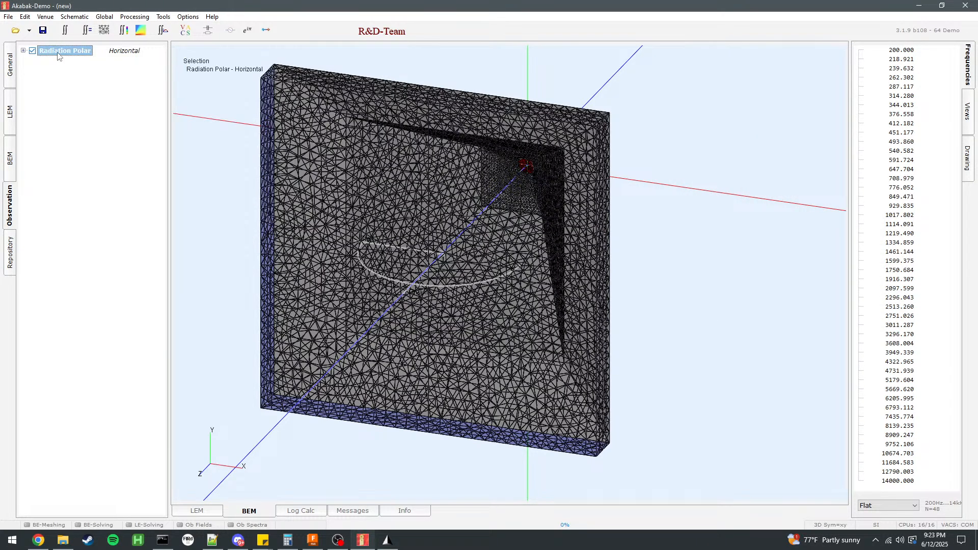
pyautogui.rightClick(40, 47)
pyautogui.click(84, 194)
pyautogui.click(71, 61)
pyautogui.moveTo(626, 225)
pyautogui.mouseDown()
pyautogui.moveTo(791, 203)
pyautogui.moveTo(572, 265)
pyautogui.moveTo(587, 322)
pyautogui.moveTo(617, 213)
pyautogui.moveTo(640, 213)
pyautogui.moveTo(628, 216)
pyautogui.mouseUp()
pyautogui.click(71, 61)
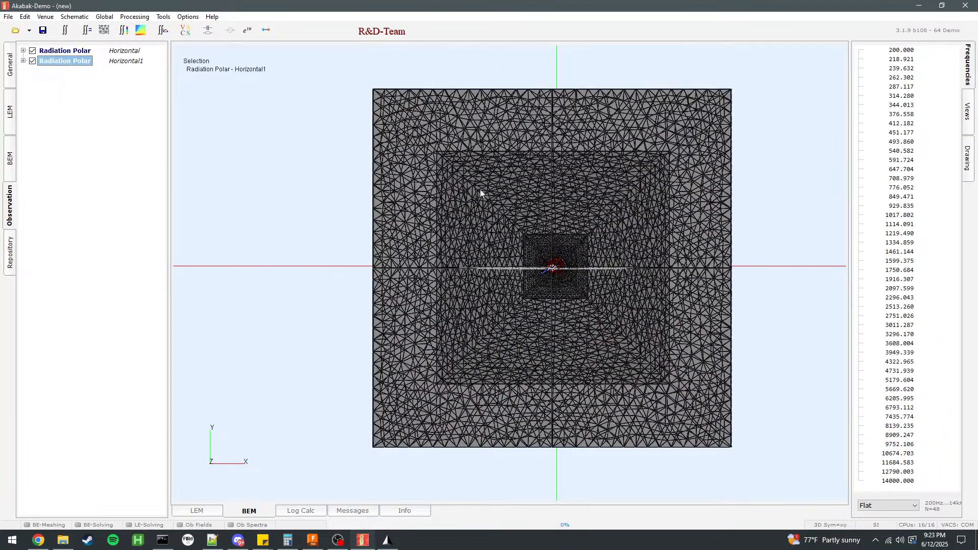
# Rename the duplicated radiation polar as Diagonal and check its range and angle parameters.
pyautogui.doubleClick(67, 61)
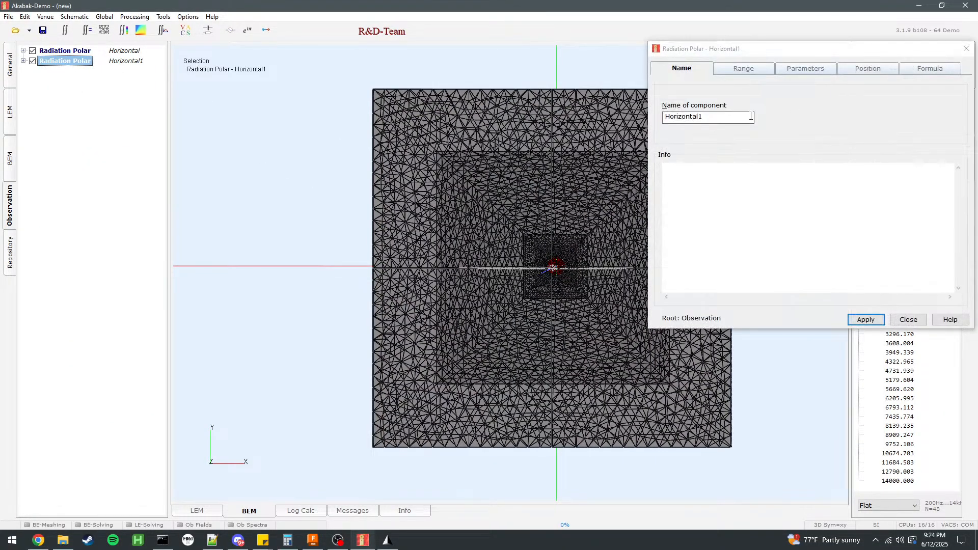
pyautogui.write('Diagonal')
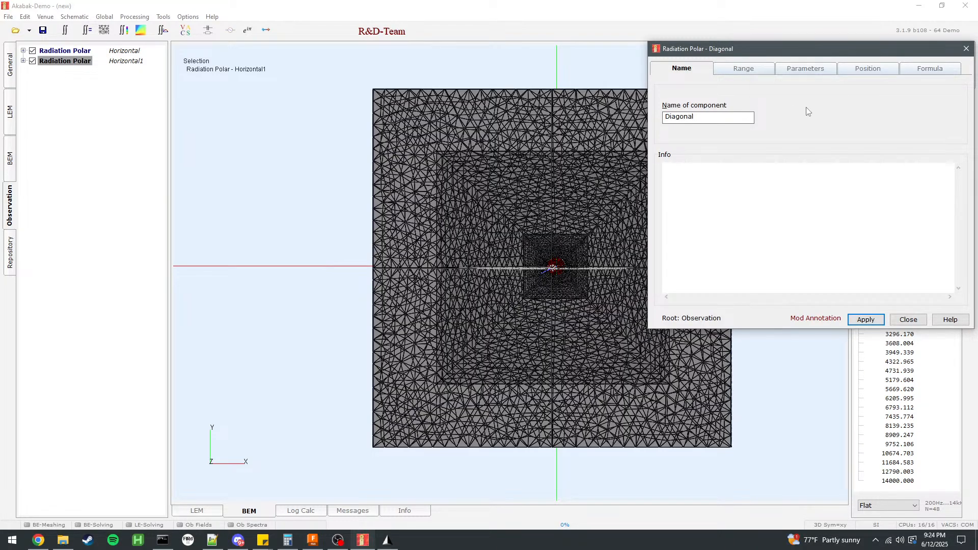
pyautogui.click(767, 74)
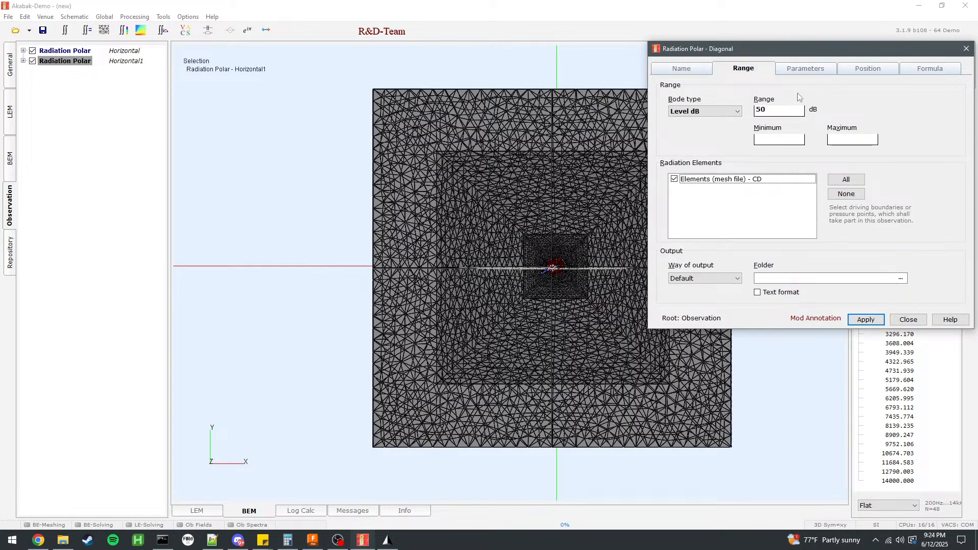
pyautogui.click(812, 69)
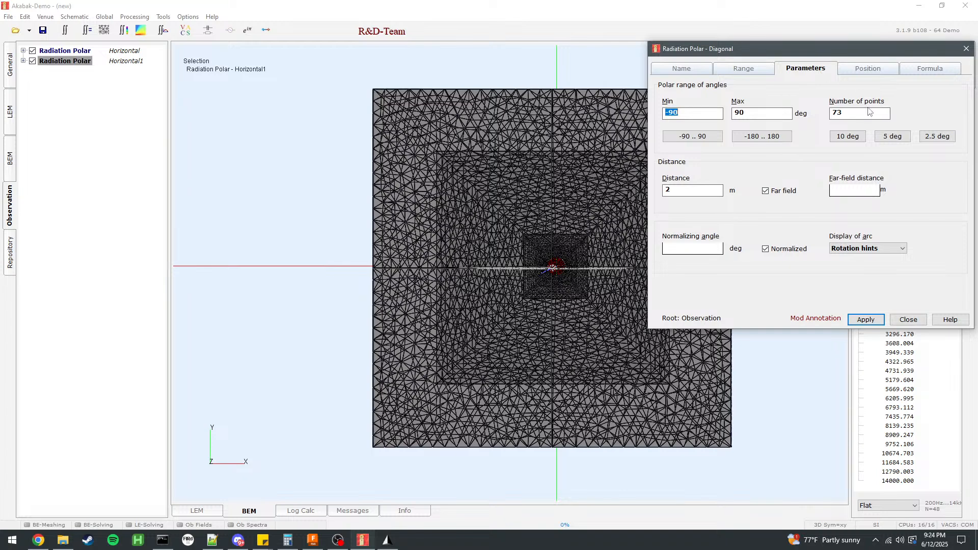
# Set a rotation about the z-axis for the Diagonal polar's position, apply it, check its arc and close the settings.
pyautogui.click(848, 71)
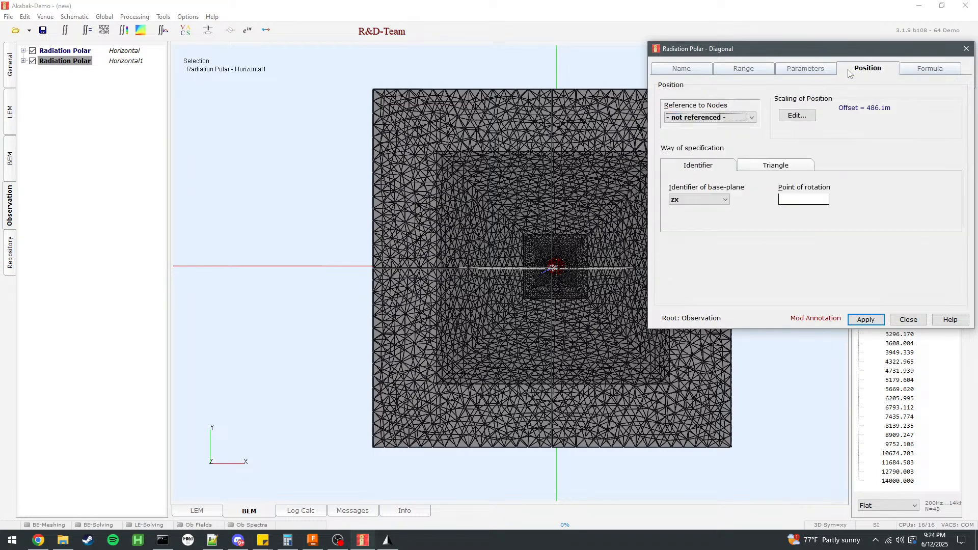
pyautogui.click(726, 201)
pyautogui.click(799, 194)
pyautogui.click(797, 117)
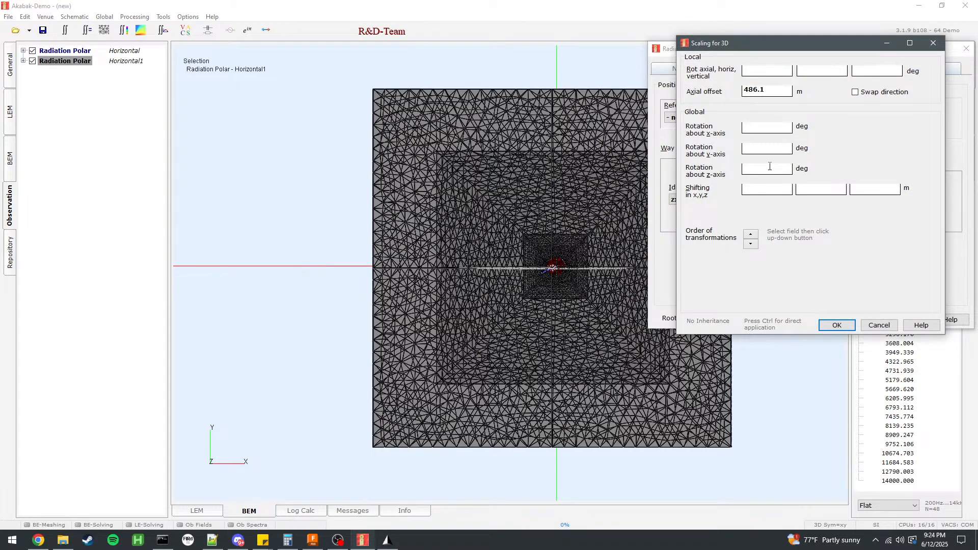
pyautogui.click(836, 328)
pyautogui.click(865, 320)
pyautogui.moveTo(627, 323); pyautogui.dragTo(266, 383)
pyautogui.moveTo(267, 382); pyautogui.dragTo(526, 262, button='right')
pyautogui.moveTo(526, 260); pyautogui.dragTo(745, 193)
pyautogui.moveTo(744, 193); pyautogui.dragTo(478, 242, button='right')
pyautogui.moveTo(478, 242); pyautogui.dragTo(377, 331)
pyautogui.click(917, 321)
pyautogui.moveTo(642, 295); pyautogui.dragTo(607, 260)
# Choose the frequency weighting for the global fixed driving, apply it and close the settings.
pyautogui.click(134, 16)
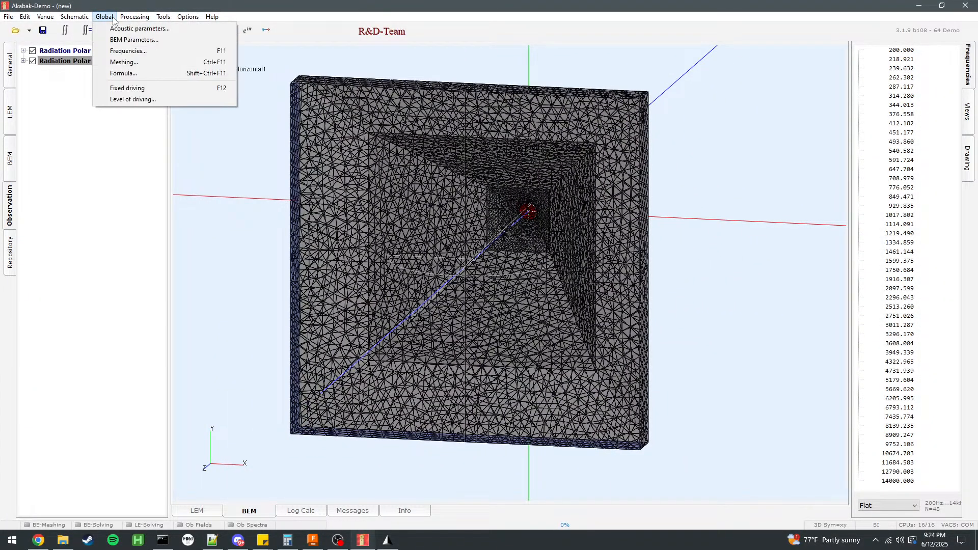
pyautogui.click(126, 91)
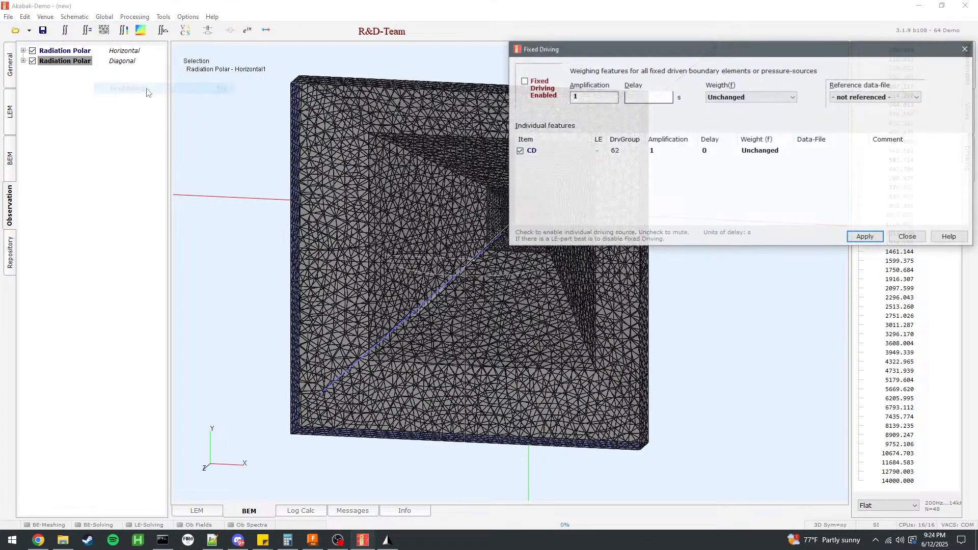
pyautogui.click(745, 98)
pyautogui.click(735, 107)
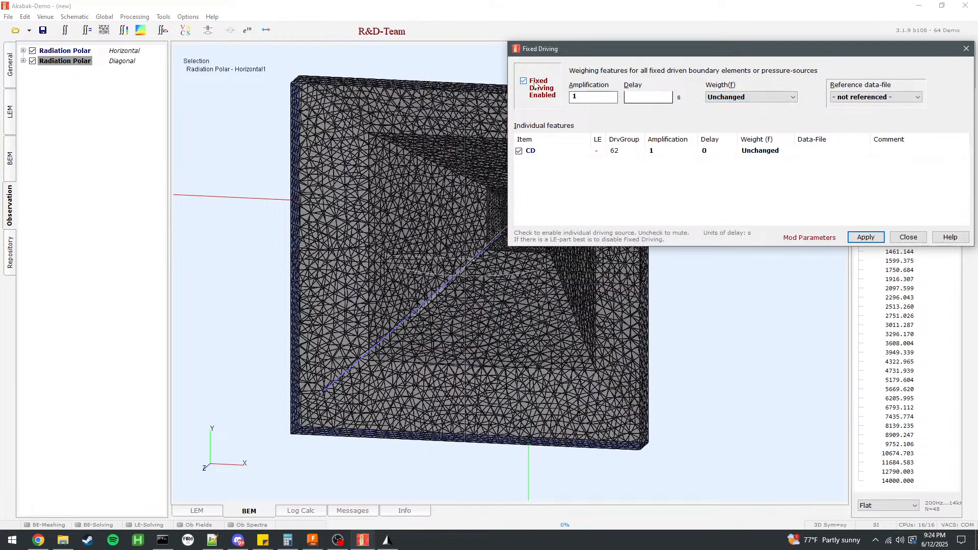
pyautogui.click(866, 238)
pyautogui.click(909, 237)
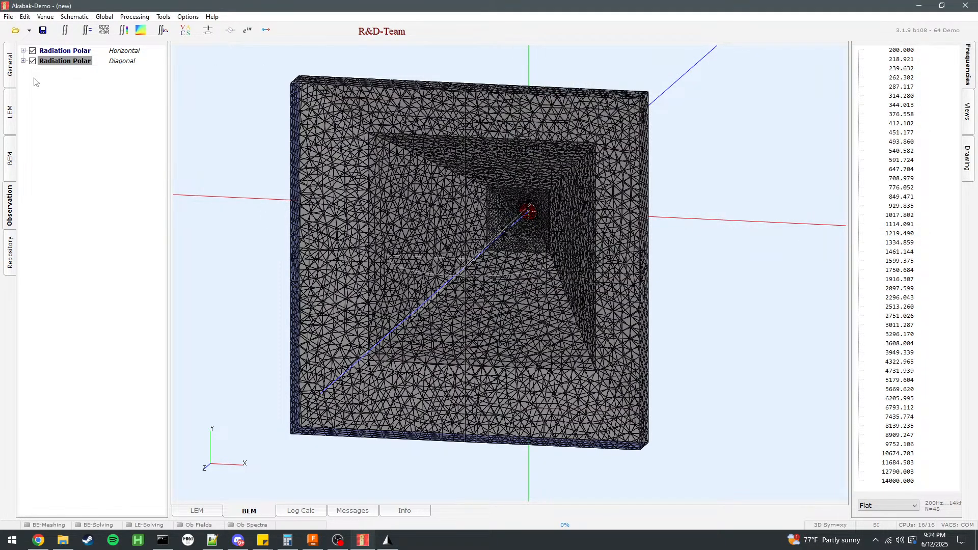
# Check the global BEM parameters for dimension, symmetry and non-uniqueness compensation.
pyautogui.click(148, 18)
pyautogui.moveTo(97, 19)
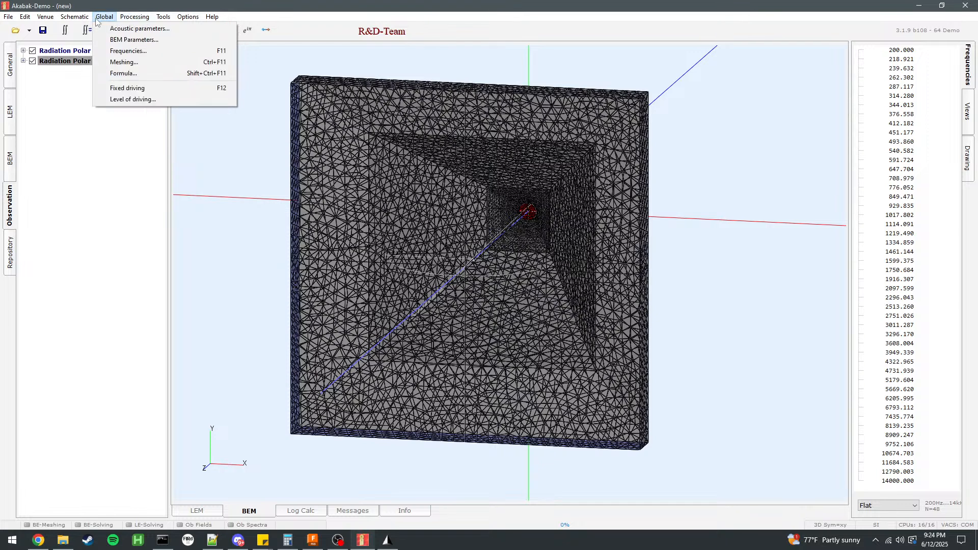
pyautogui.click(134, 39)
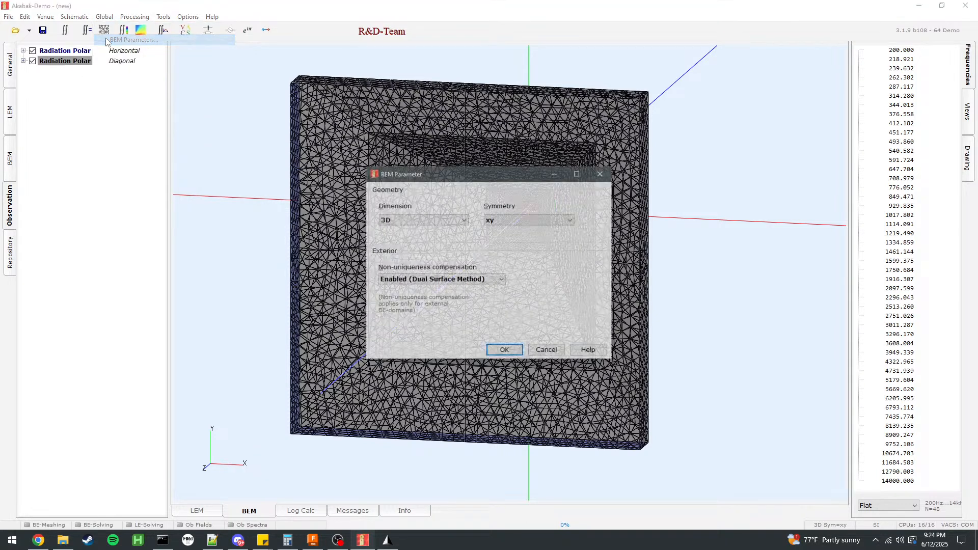
pyautogui.click(504, 350)
pyautogui.click(105, 17)
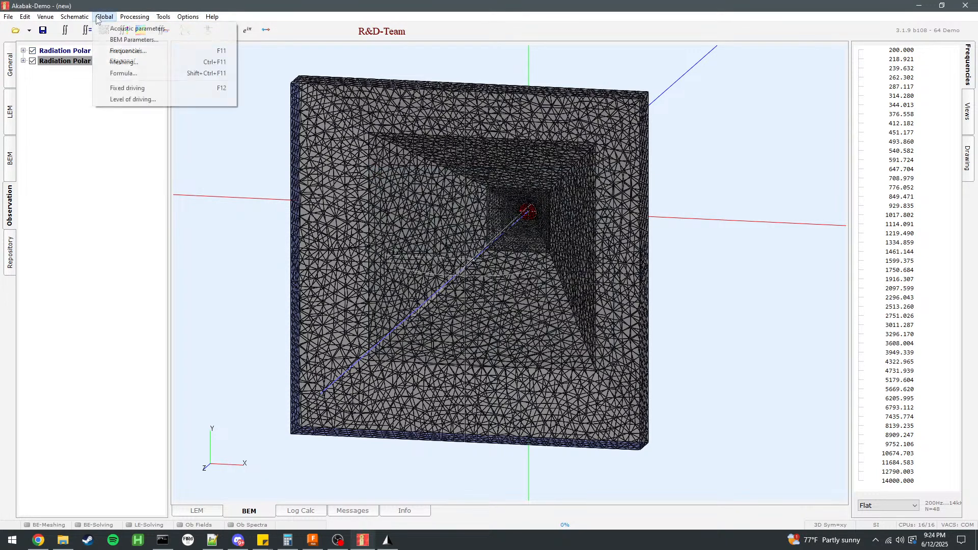
pyautogui.click(89, 177)
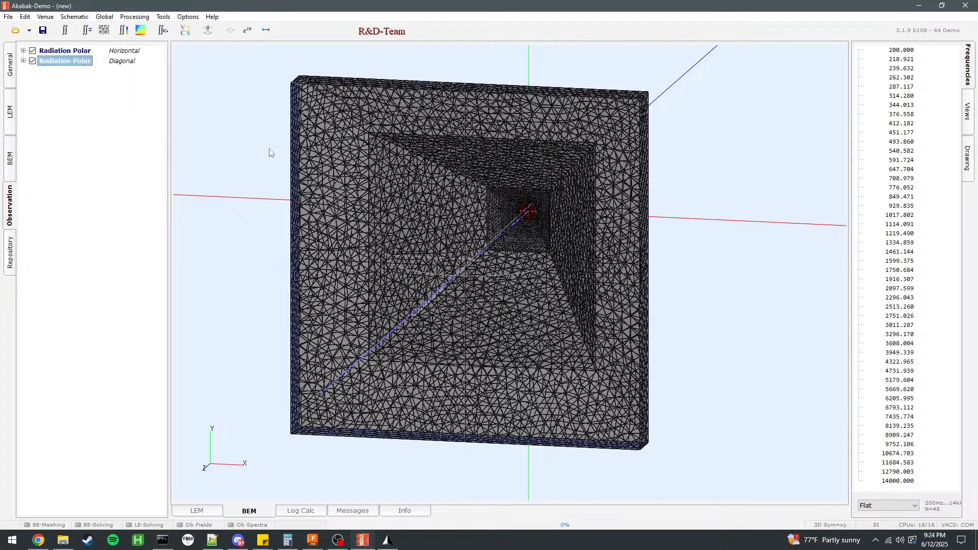
# Add an Infinite Baffle component to the BEM setup and assign it to the Interior subdomain.
pyautogui.moveTo(275, 166); pyautogui.dragTo(333, 171, button='middle')
pyautogui.click(11, 154)
pyautogui.doubleClick(126, 396)
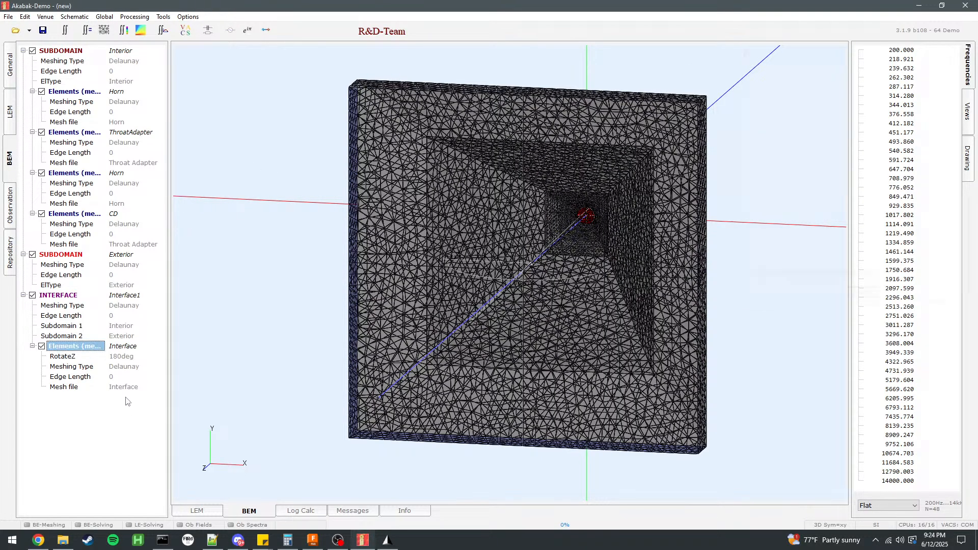
pyautogui.doubleClick(780, 149)
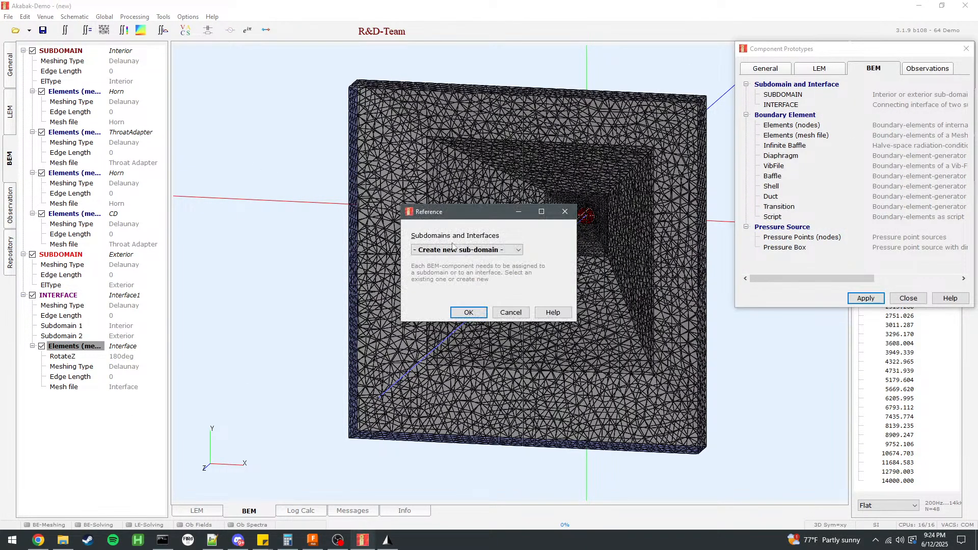
pyautogui.click(455, 250)
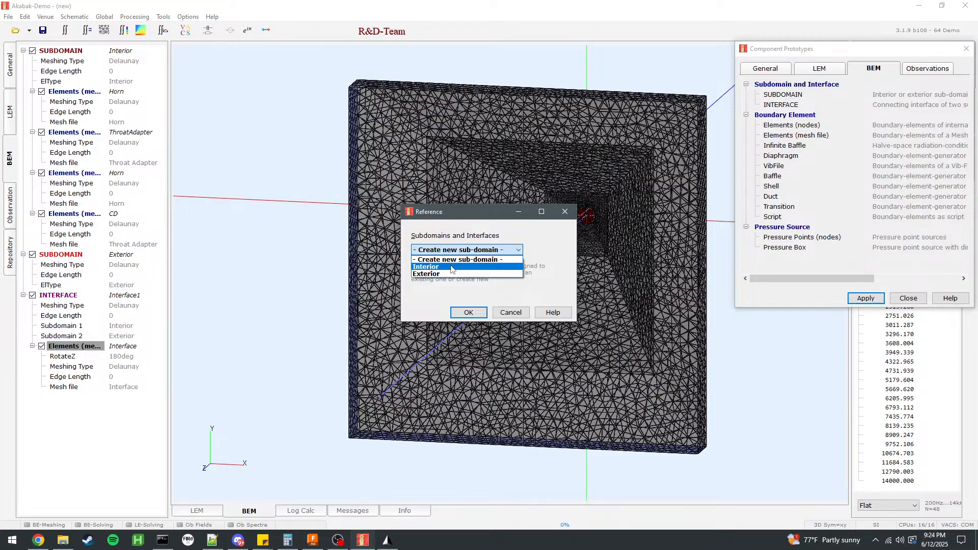
pyautogui.click(451, 268)
pyautogui.click(469, 312)
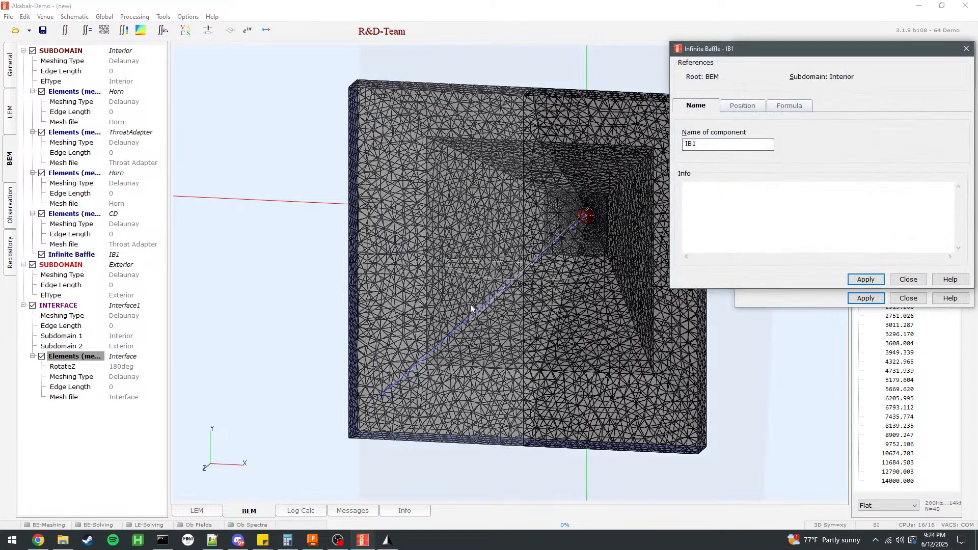
# Set the infinite baffle's direction identifier to z, trying the other directions against the model first.
pyautogui.click(738, 105)
pyautogui.click(747, 167)
pyautogui.click(750, 178)
pyautogui.click(743, 167)
pyautogui.click(743, 168)
pyautogui.scroll(-3, 522, 230)
pyautogui.moveTo(621, 248); pyautogui.dragTo(564, 234)
pyautogui.click(755, 173)
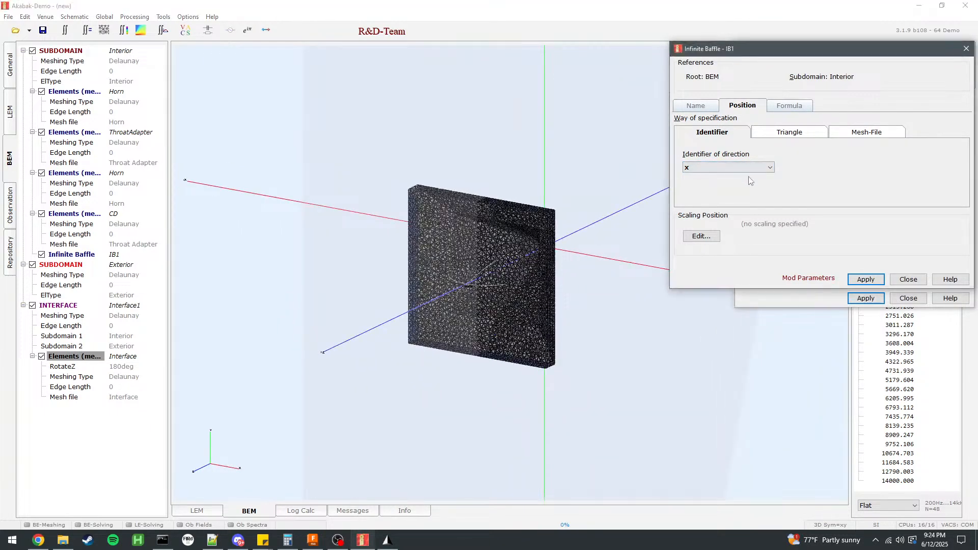
pyautogui.click(707, 167)
pyautogui.click(699, 185)
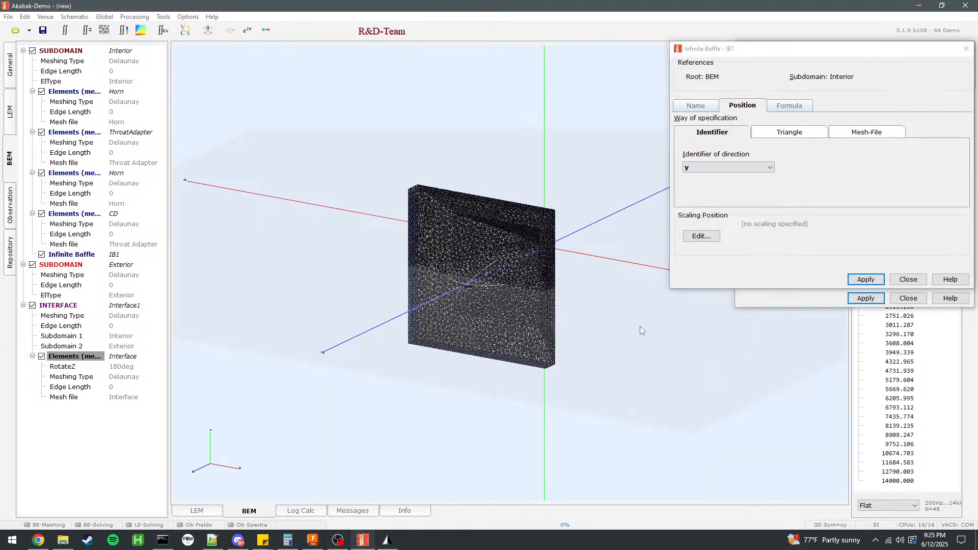
pyautogui.click(737, 168)
pyautogui.click(703, 192)
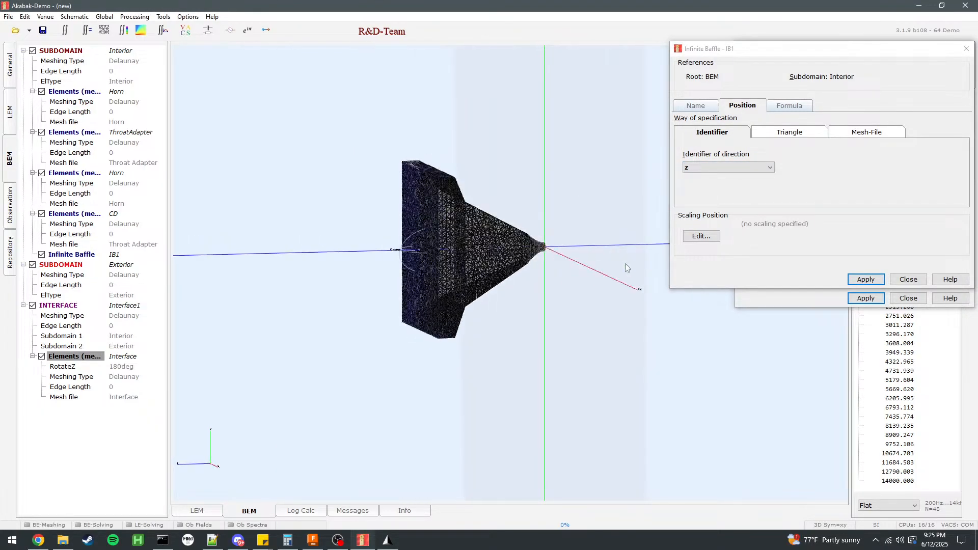
# Offset the infinite baffle axially by 486.1 m, check its plane at the horn, apply it and close the component dialogs.
pyautogui.click(796, 107)
pyautogui.click(732, 107)
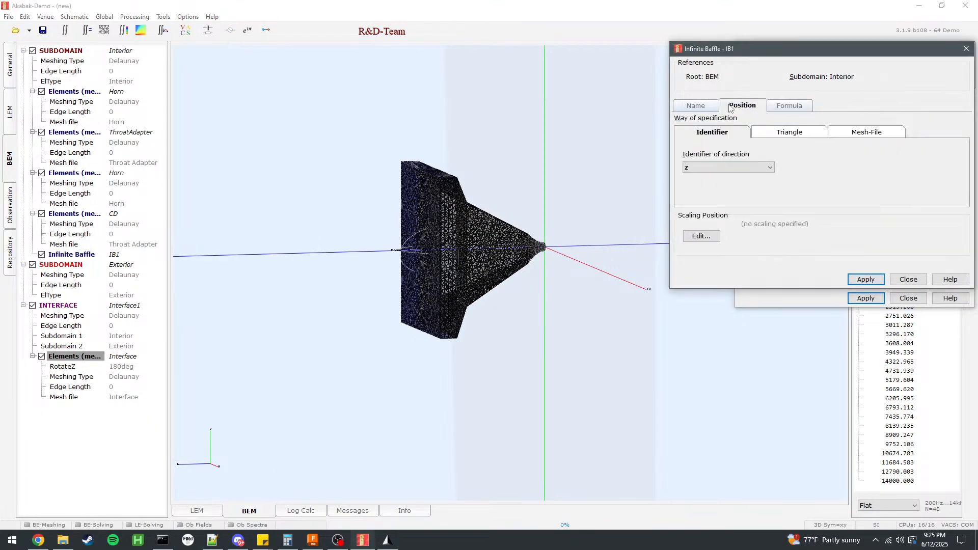
pyautogui.click(702, 237)
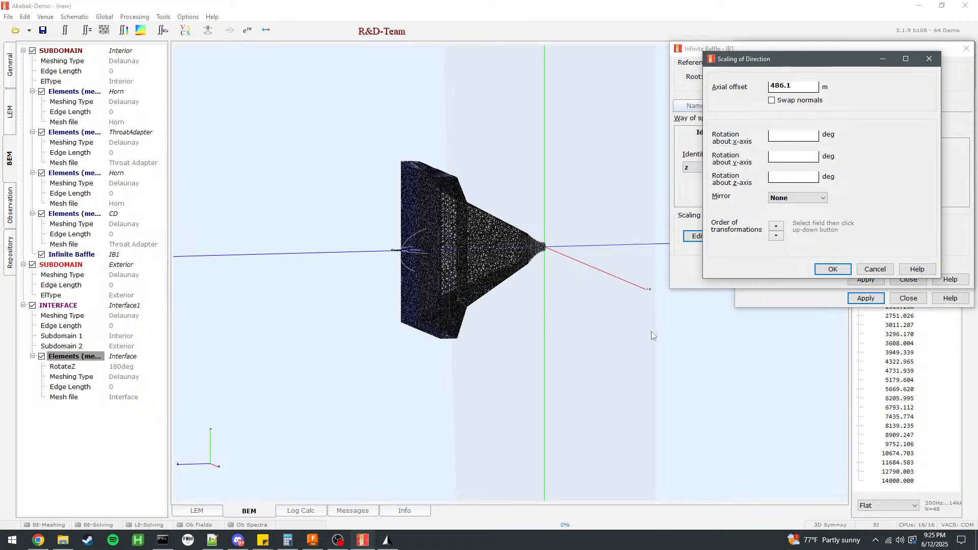
pyautogui.click(833, 269)
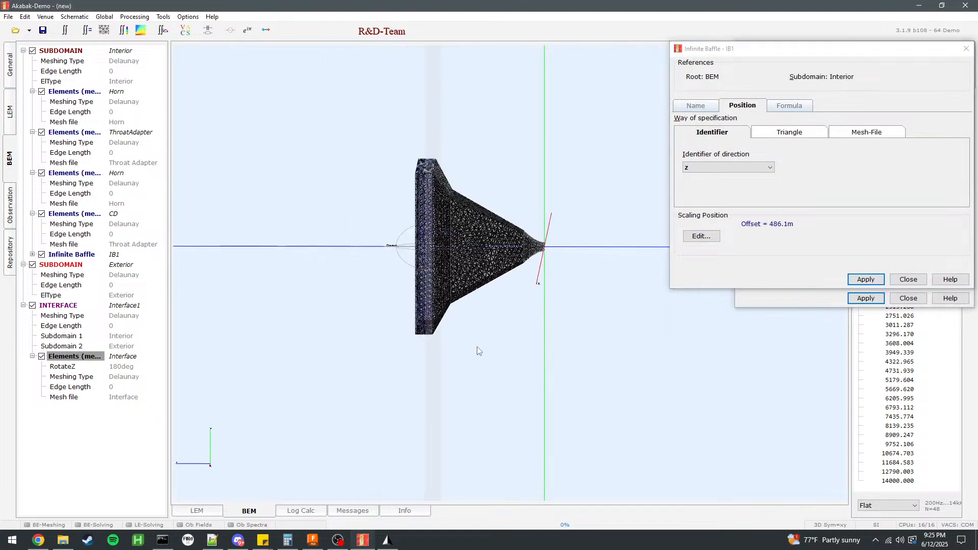
pyautogui.moveTo(402, 341); pyautogui.dragTo(706, 290)
pyautogui.scroll(5, 584, 266)
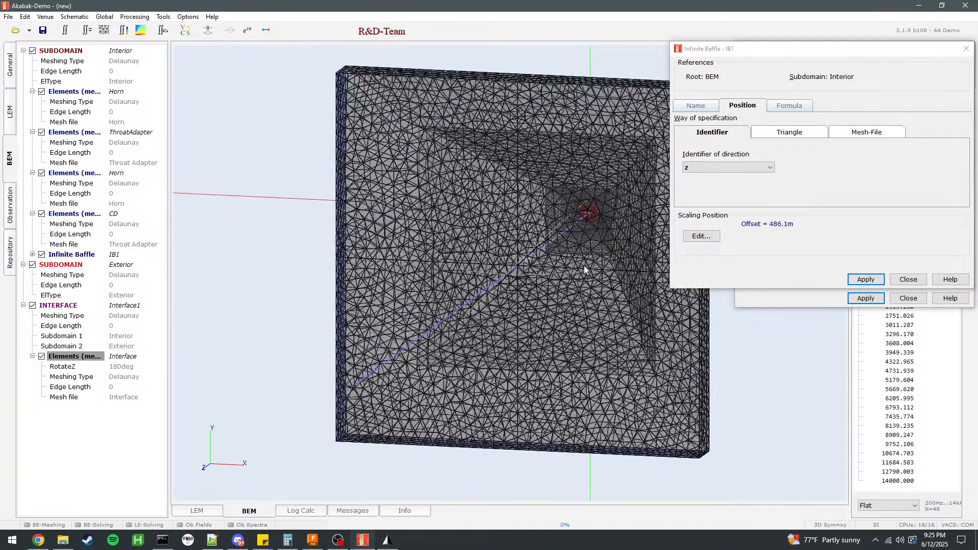
pyautogui.moveTo(584, 266); pyautogui.dragTo(479, 296, button='right')
pyautogui.click(868, 281)
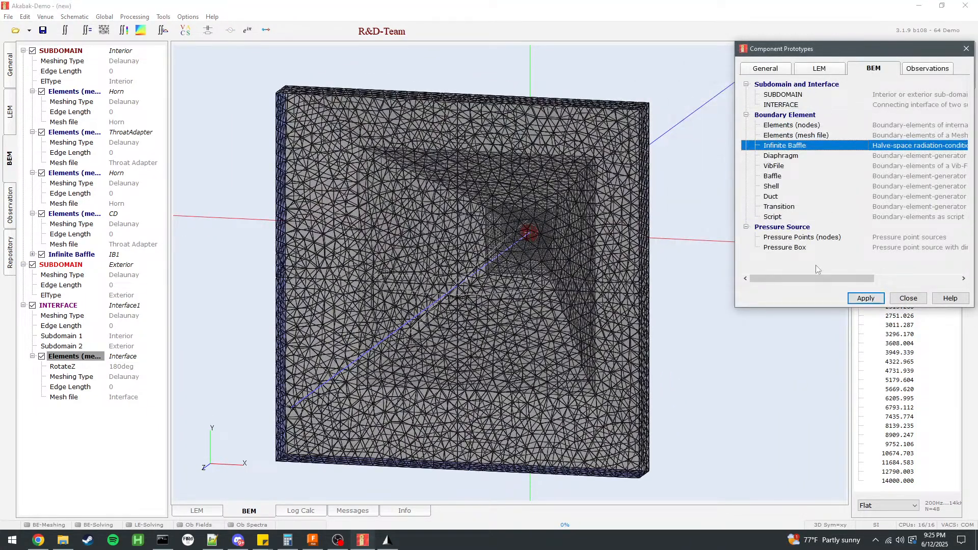
pyautogui.click(873, 300)
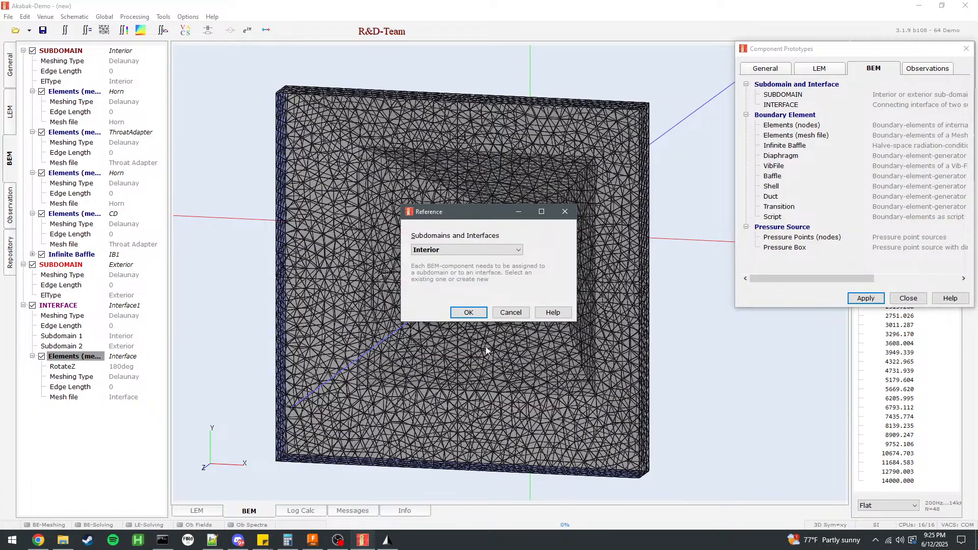
pyautogui.click(518, 317)
pyautogui.click(920, 301)
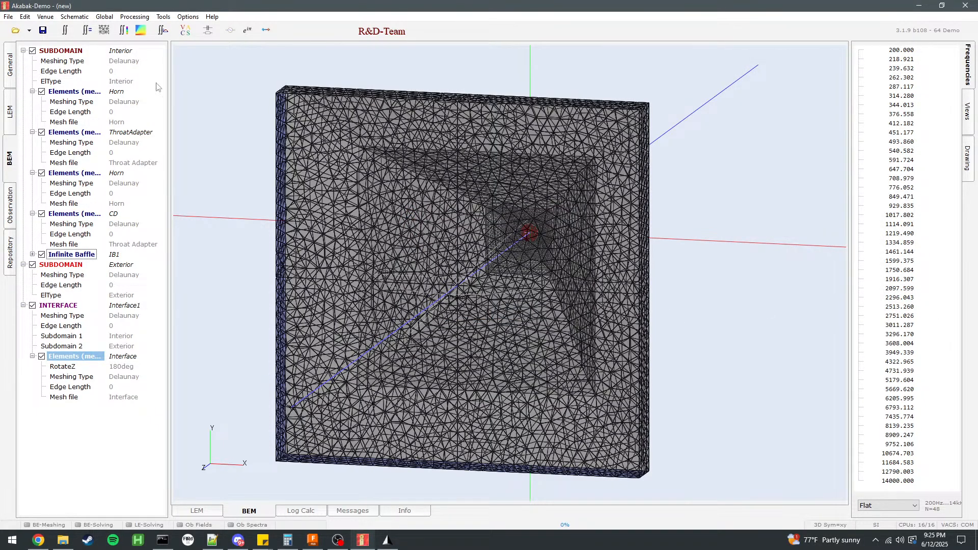
# Start the BEM solving of the horn model.
pyautogui.click(83, 30)
pyautogui.click(557, 286)
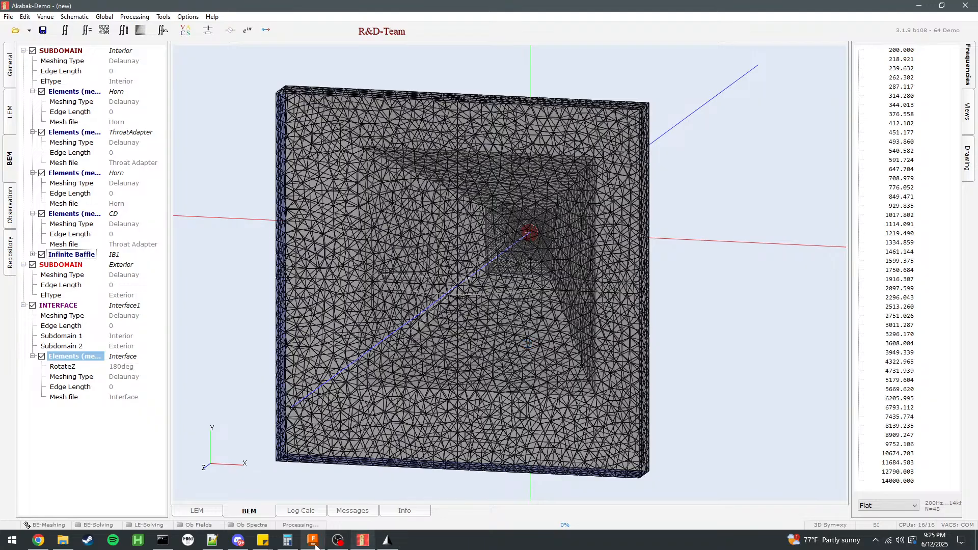
# Switch to Fusion, clear the selection on the horn model and hide construction plane Plane3.
pyautogui.moveTo(315, 545)
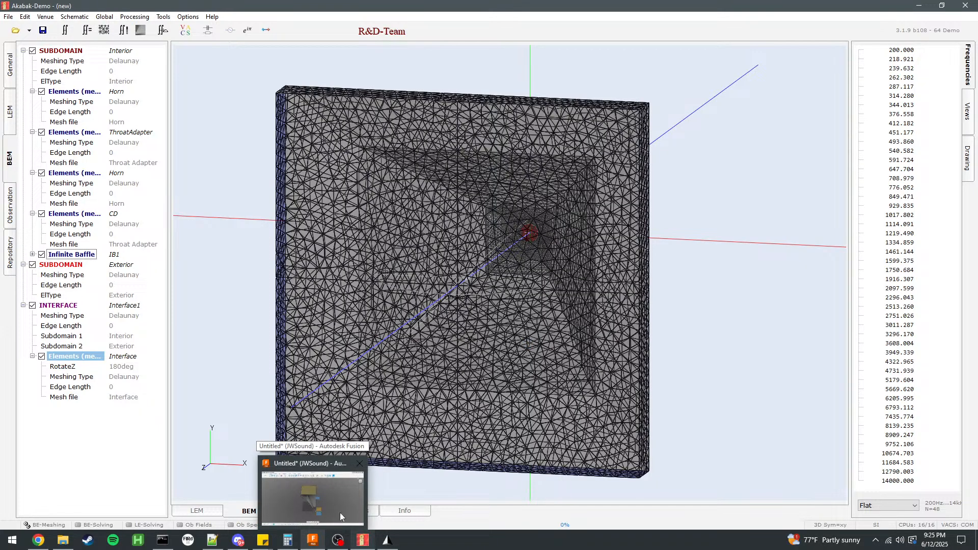
pyautogui.click(313, 541)
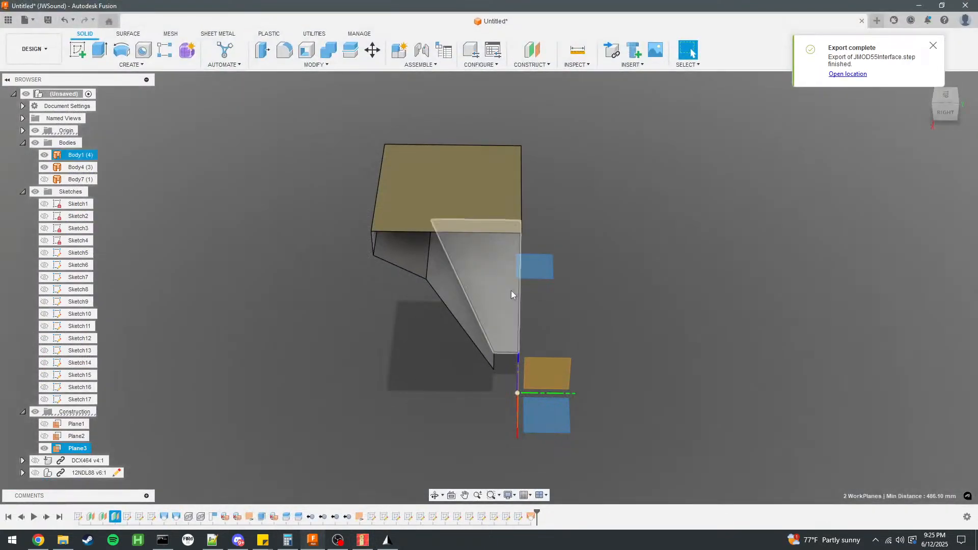
pyautogui.scroll(2, 500, 297)
pyautogui.keyDown('shift'); pyautogui.moveTo(664, 320); pyautogui.dragTo(604, 276, button='middle'); pyautogui.keyUp('shift')
pyautogui.scroll(3, 603, 276)
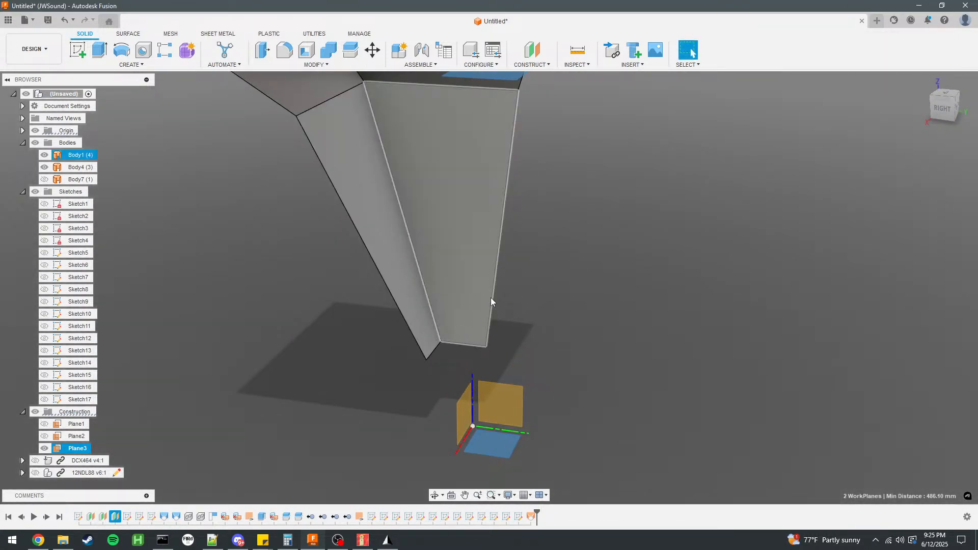
pyautogui.click(594, 329)
pyautogui.scroll(-1, 559, 355)
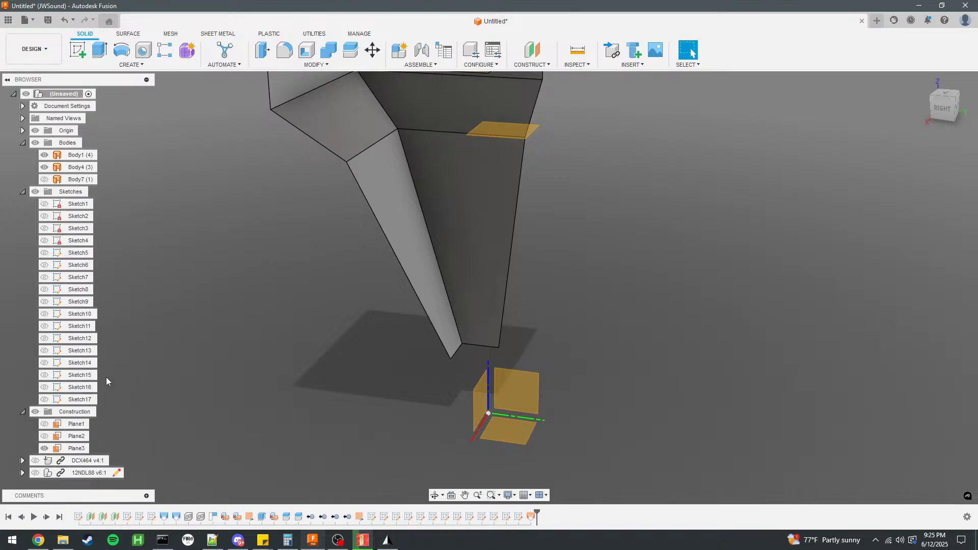
pyautogui.click(44, 449)
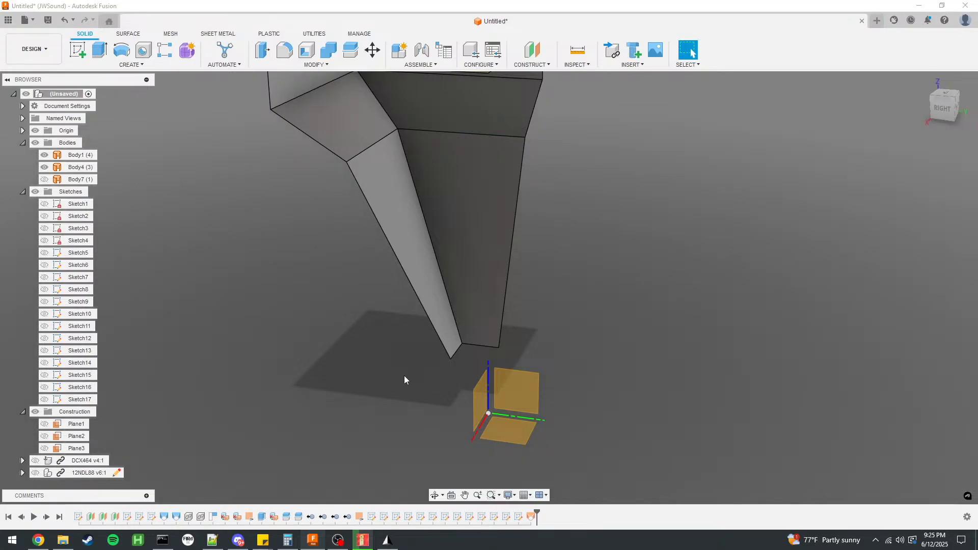
# Switch back to AKABAK and inspect the horn mesh while the solve runs.
pyautogui.click(362, 540)
pyautogui.moveTo(682, 277); pyautogui.dragTo(456, 258)
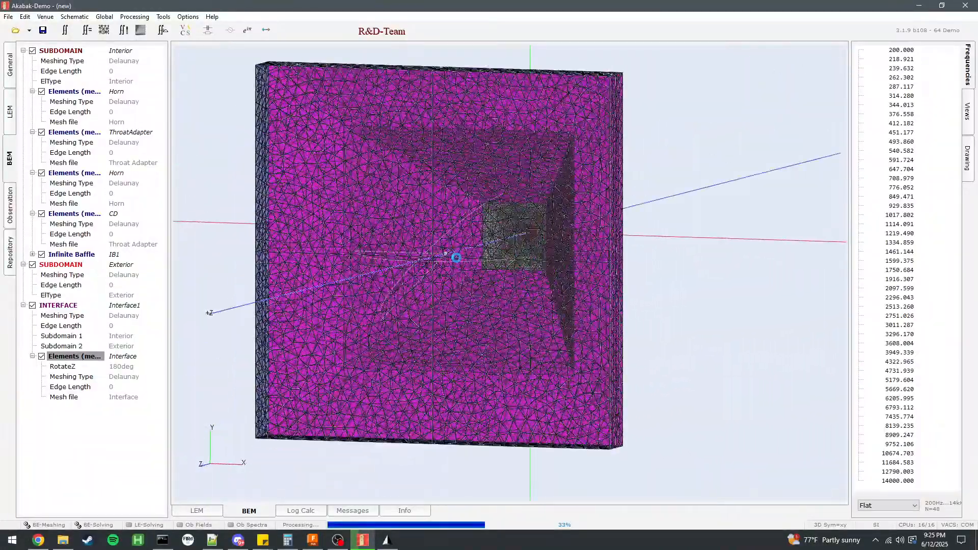
# Switch to Fusion and show the DCX464 compression driver and the 12NDL88 woofer components.
pyautogui.click(312, 540)
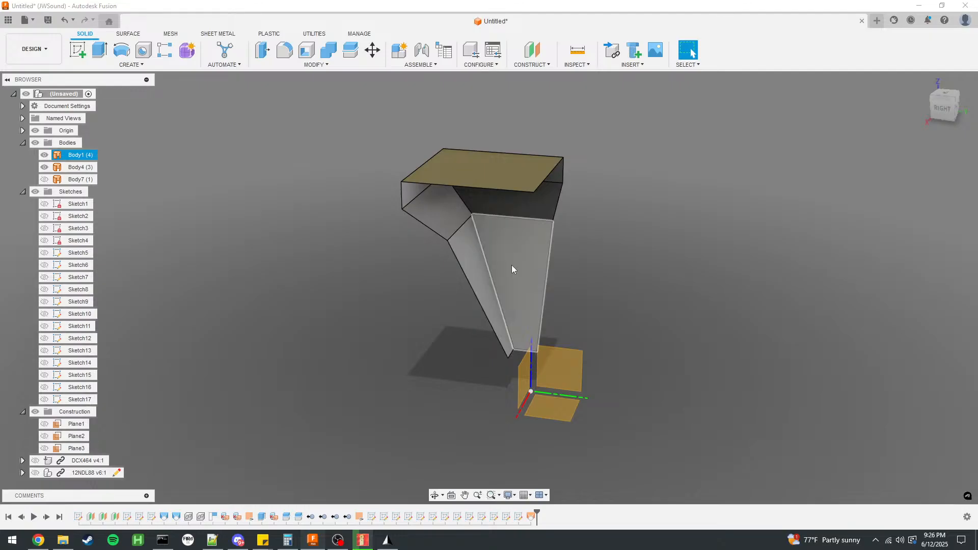
pyautogui.click(35, 460)
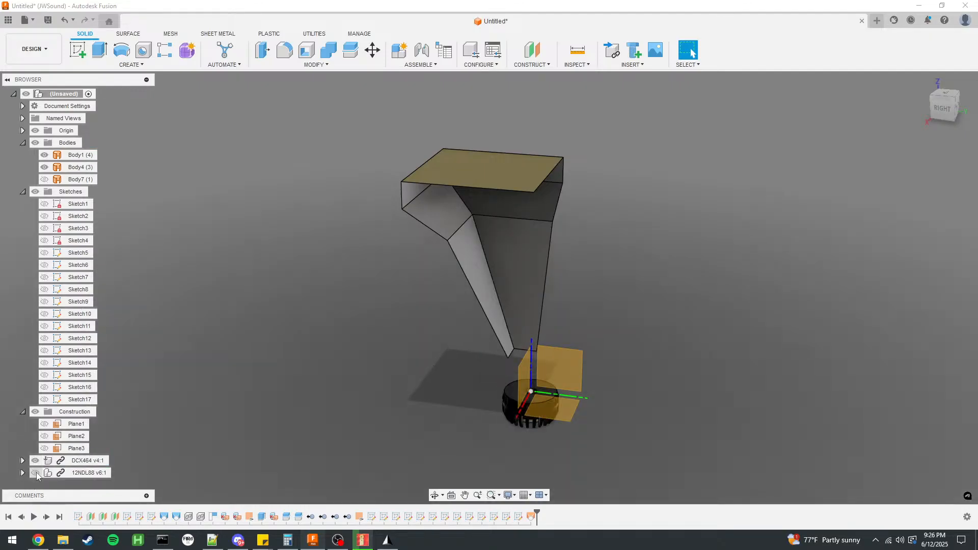
pyautogui.click(35, 473)
# Examine from several sides how the woofer and compression driver sit against the horn walls.
pyautogui.scroll(5, 561, 329)
pyautogui.keyDown('shift'); pyautogui.moveTo(579, 336); pyautogui.dragTo(561, 323, button='middle'); pyautogui.keyUp('shift')
pyautogui.click(432, 271)
pyautogui.click(677, 268)
pyautogui.click(502, 243)
pyautogui.click(724, 300)
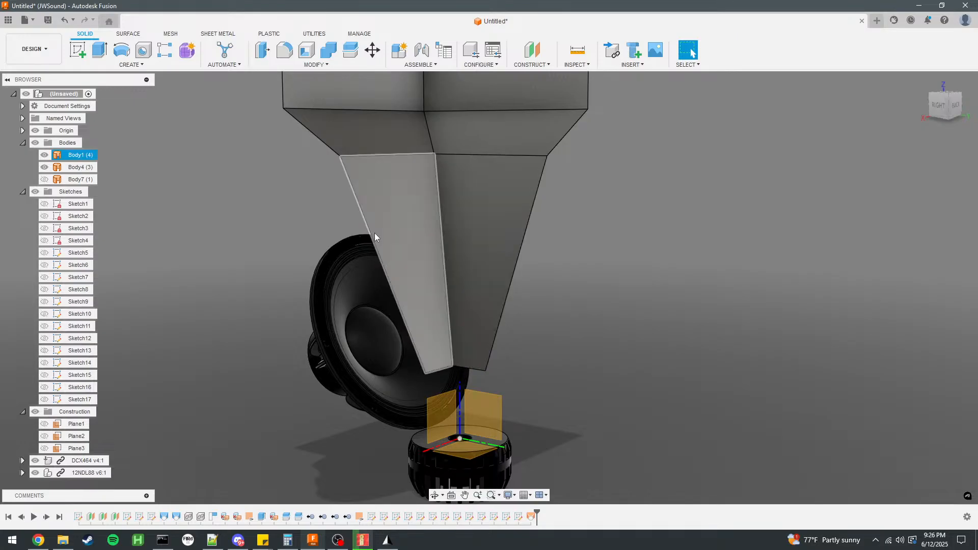
pyautogui.scroll(-3, 510, 326)
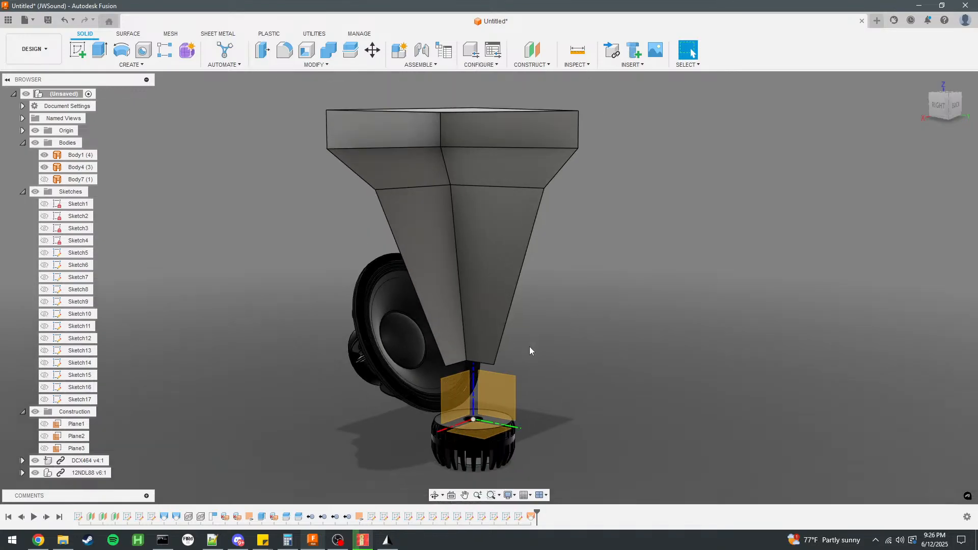
pyautogui.click(447, 309)
pyautogui.click(247, 249)
pyautogui.keyDown('shift'); pyautogui.moveTo(253, 242); pyautogui.dragTo(374, 234, button='middle'); pyautogui.keyUp('shift')
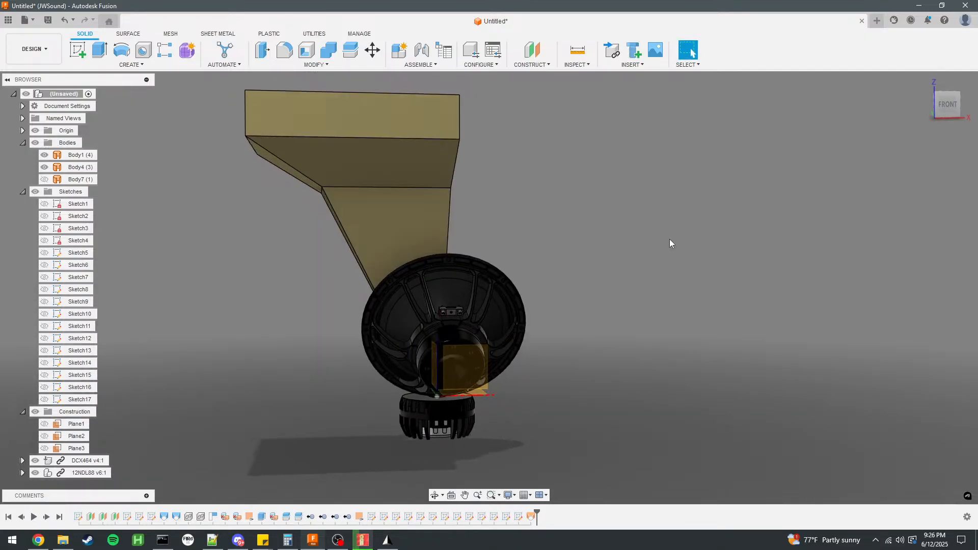
pyautogui.keyDown('shift'); pyautogui.moveTo(723, 198); pyautogui.dragTo(644, 203, button='middle'); pyautogui.keyUp('shift')
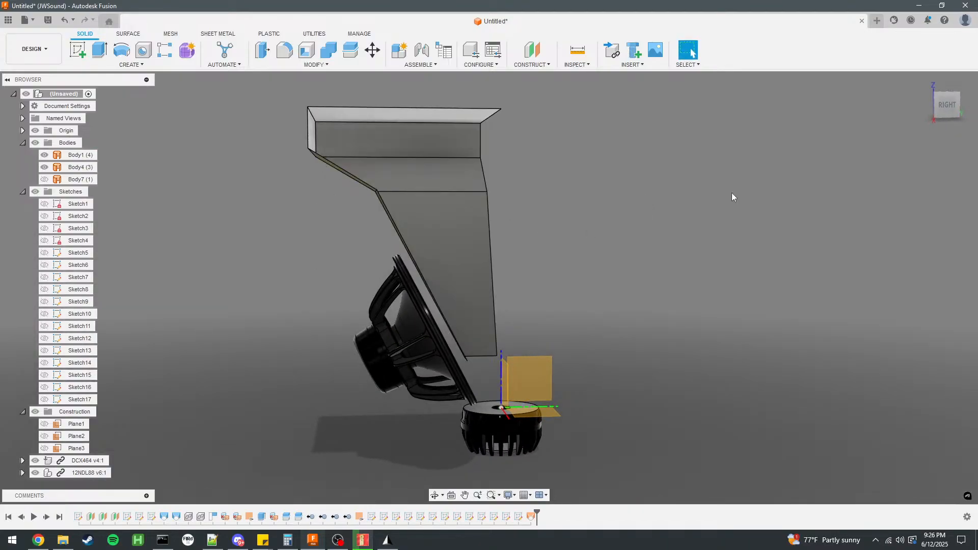
pyautogui.keyDown('shift'); pyautogui.moveTo(586, 231); pyautogui.dragTo(670, 234, button='middle'); pyautogui.keyUp('shift')
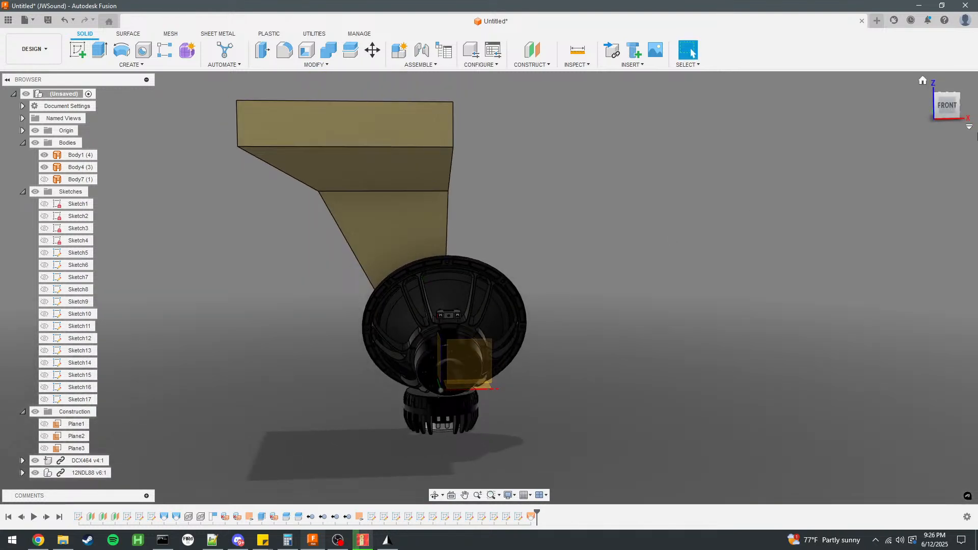
# Hide Body4 and create a sketch on the front origin plane, viewed from the back.
pyautogui.click(944, 111)
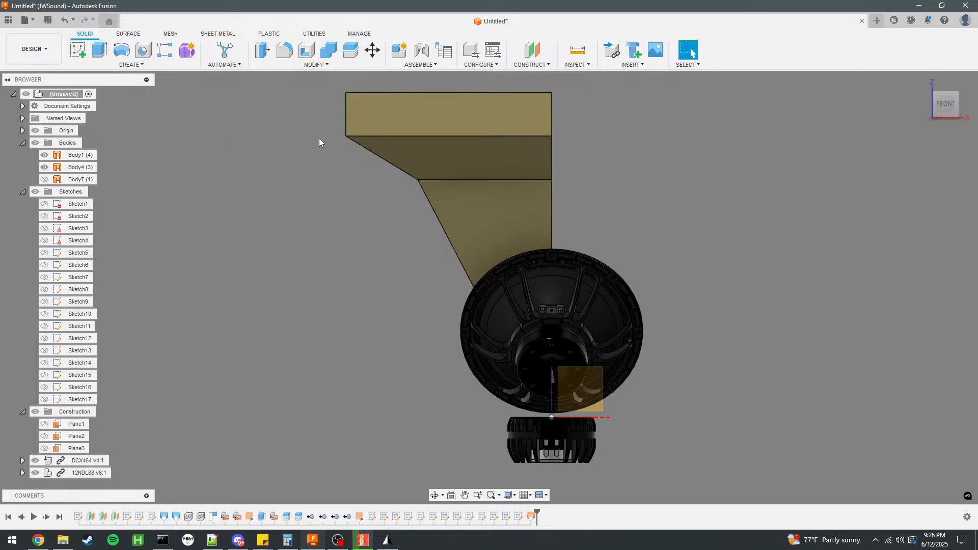
pyautogui.click(44, 167)
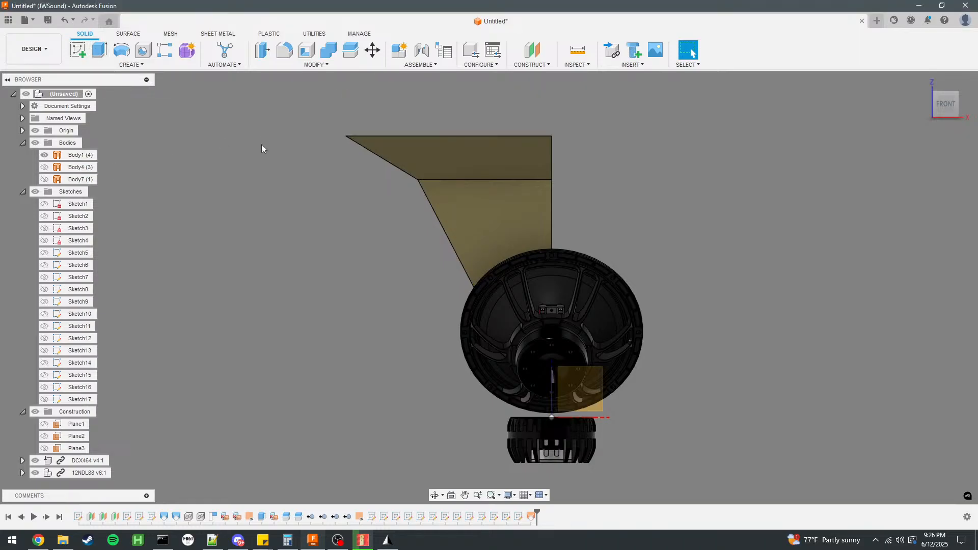
pyautogui.click(78, 50)
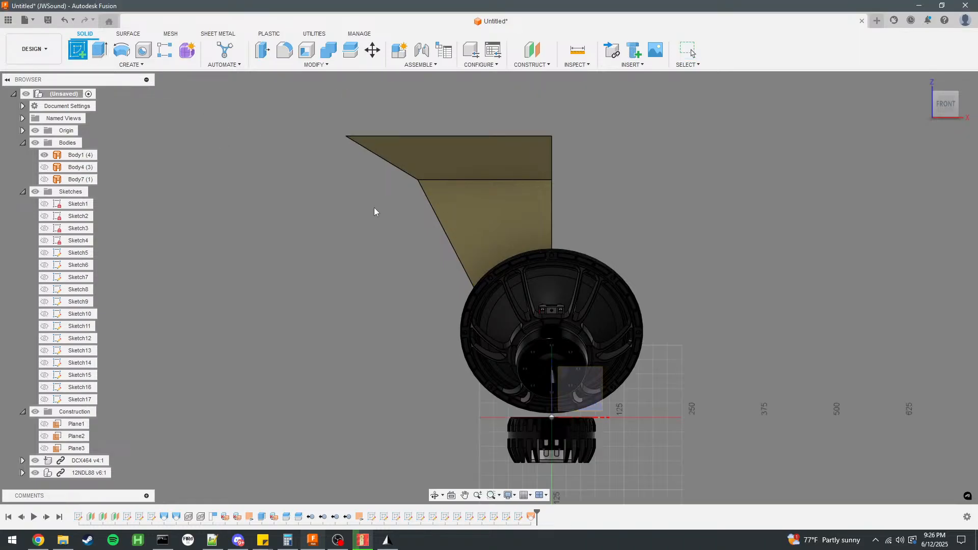
pyautogui.click(592, 407)
pyautogui.scroll(3, 408, 152)
pyautogui.keyDown('shift'); pyautogui.moveTo(311, 228); pyautogui.dragTo(625, 195, button='middle'); pyautogui.keyUp('shift')
pyautogui.click(954, 102)
pyautogui.moveTo(548, 212); pyautogui.dragTo(439, 160, button='middle')
pyautogui.scroll(2, 615, 215)
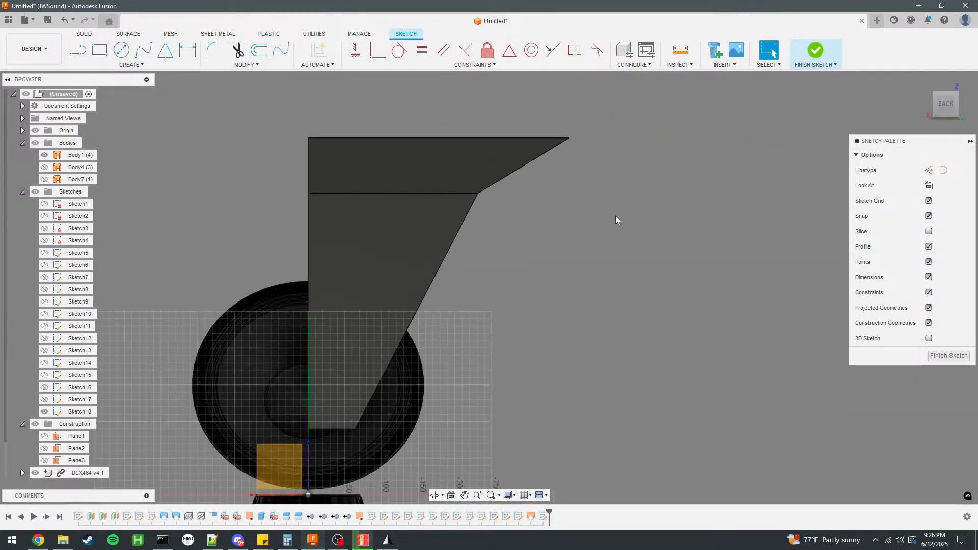
# Draw a vertical construction line 100 mm long from the origin down past the compression driver.
pyautogui.click(77, 49)
pyautogui.scroll(3, 564, 136)
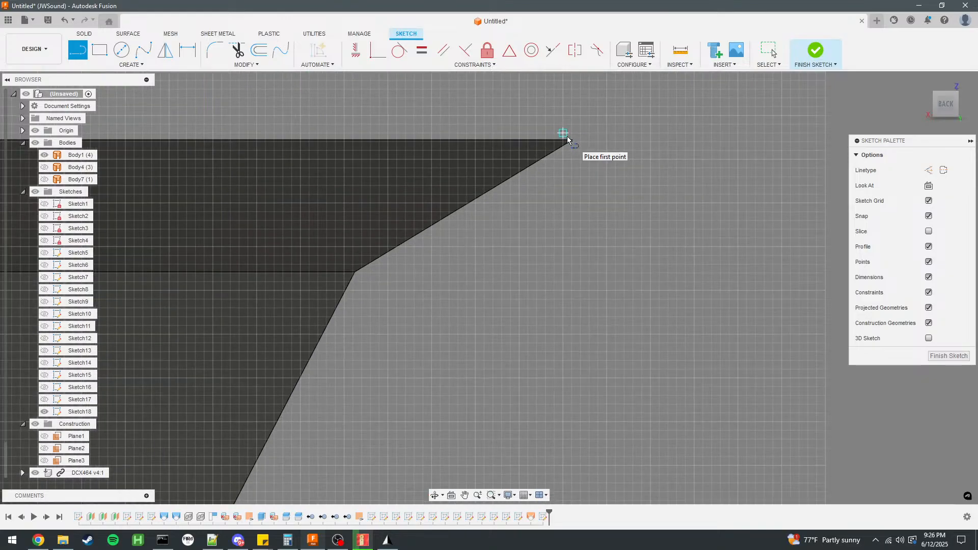
pyautogui.scroll(-5, 585, 121)
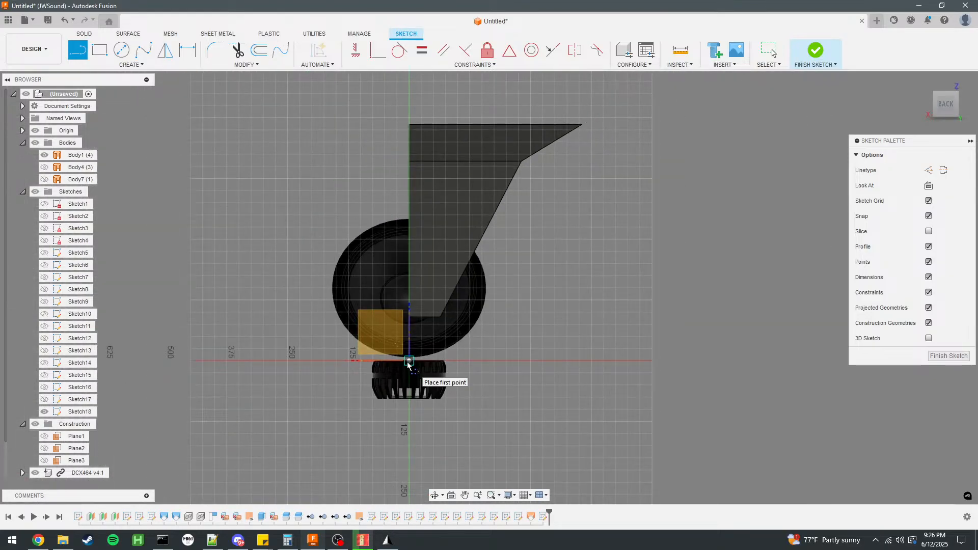
pyautogui.click(929, 170)
pyautogui.click(415, 362)
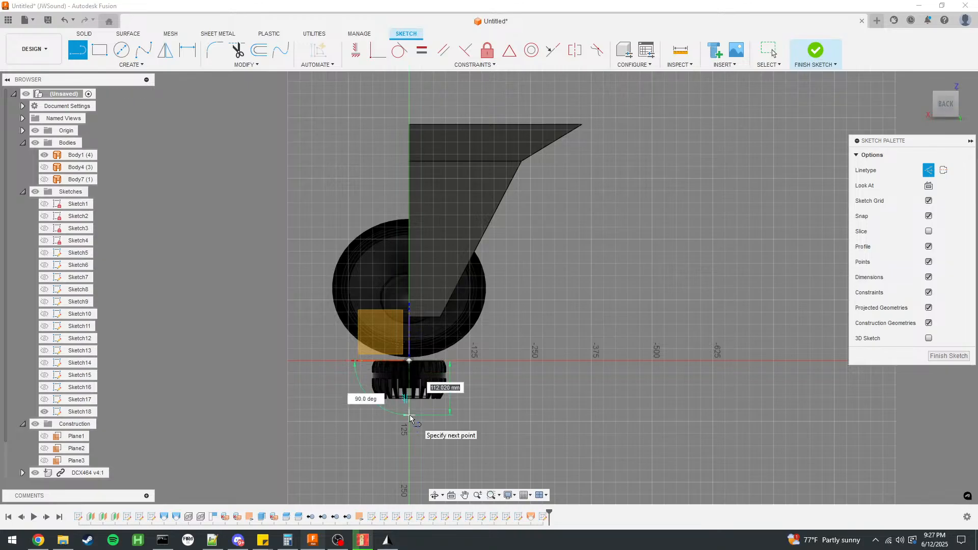
pyautogui.scroll(5, 410, 418)
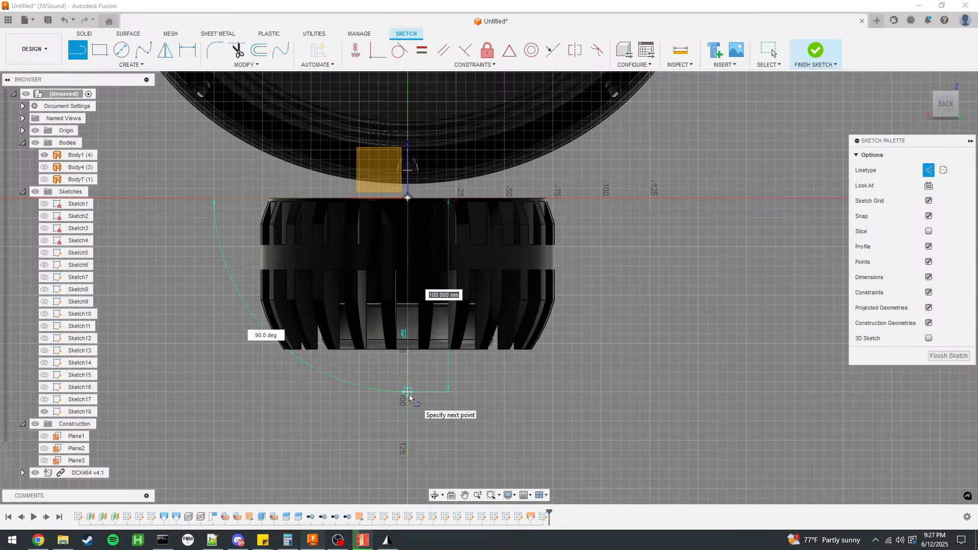
pyautogui.click(410, 398)
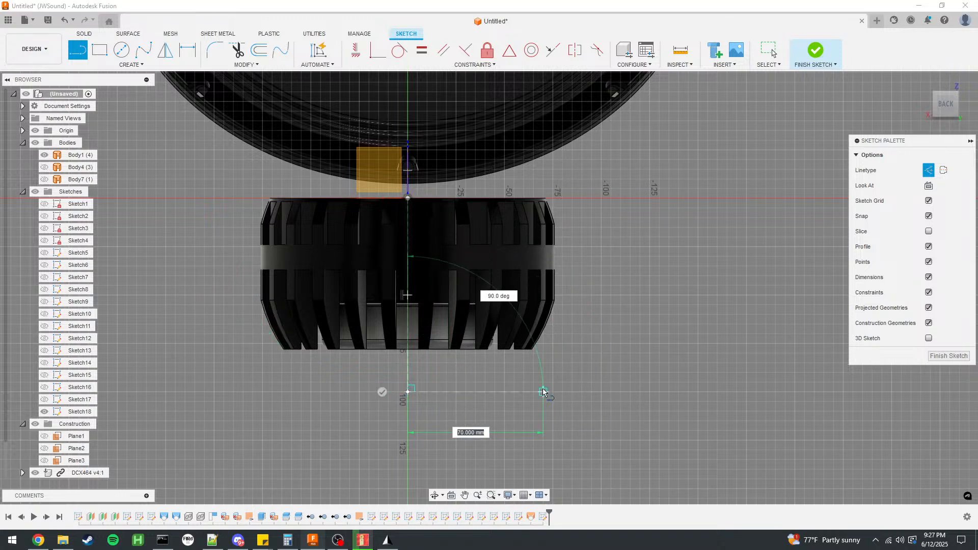
# Switch back to normal linetype and draw a horizontal line about 100 mm long outward from the construction line's lower end.
pyautogui.click(929, 170)
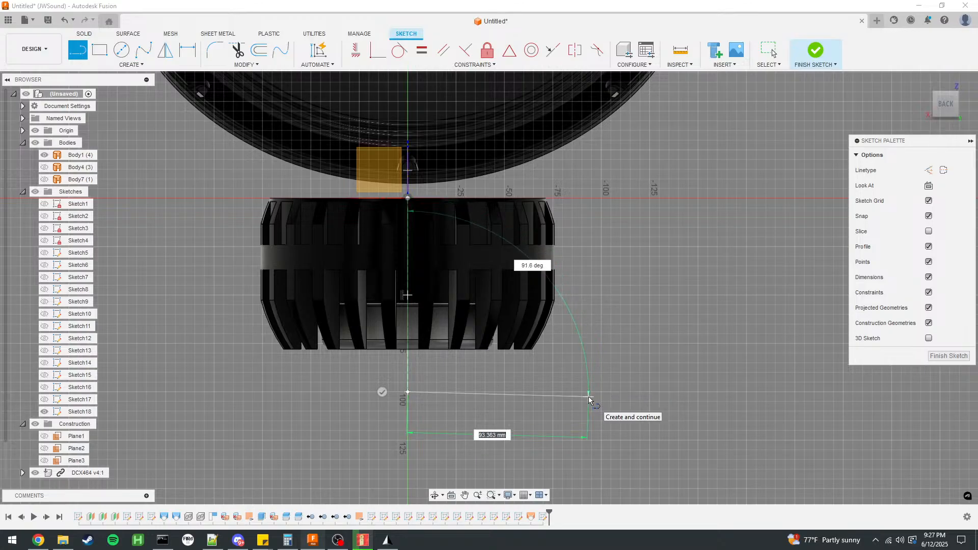
pyautogui.scroll(-6, 416, 397)
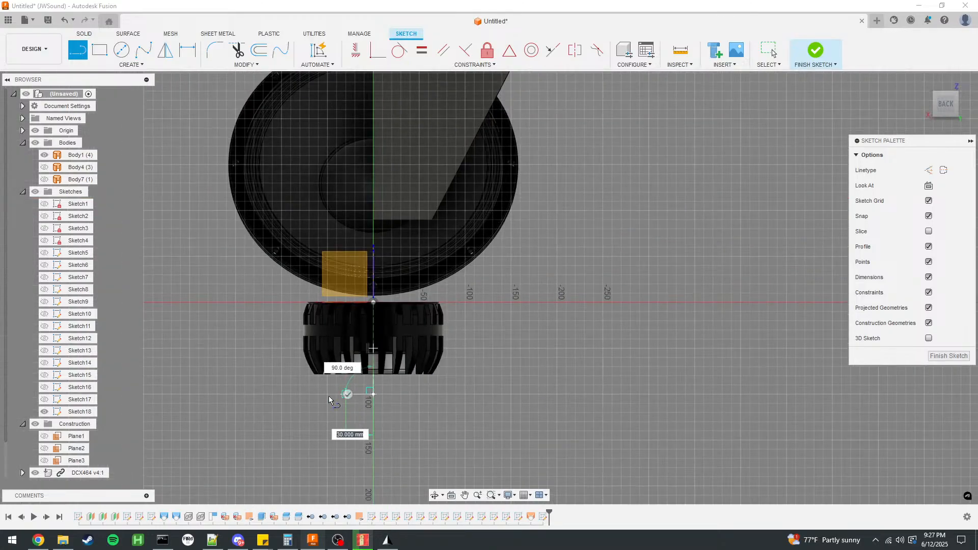
pyautogui.click(415, 395)
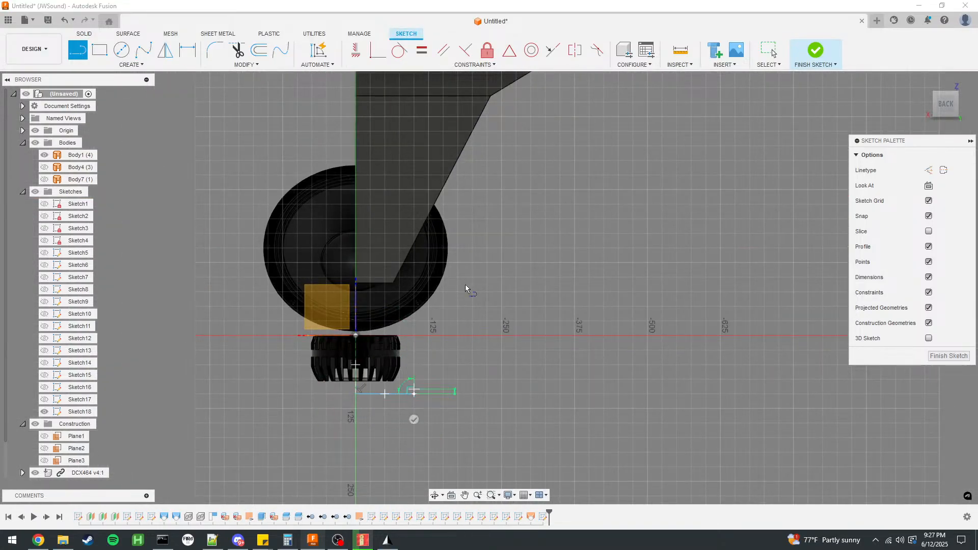
# Draw a slanted wall line from the base line's outer end up to horn-mouth level at an angle of 90+55/2 degrees.
pyautogui.scroll(-3, 404, 407)
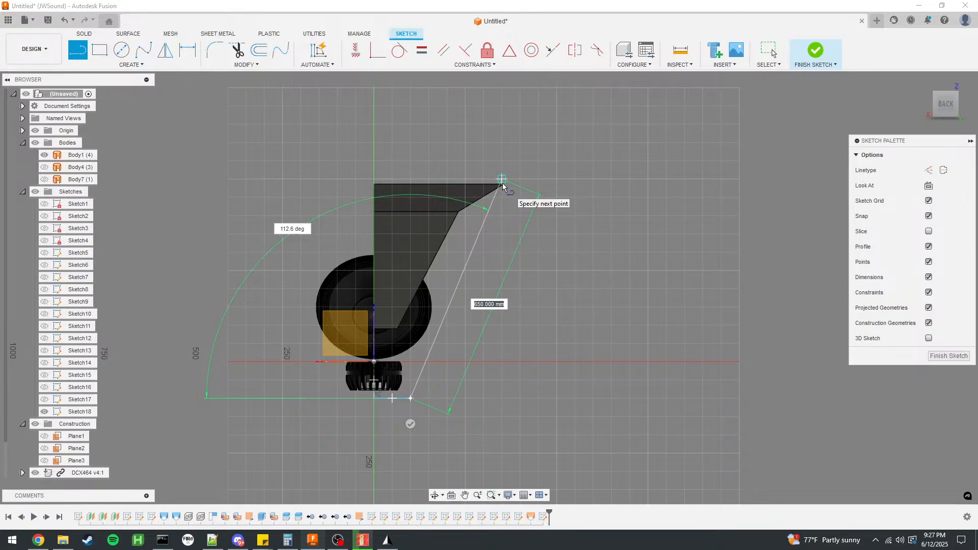
pyautogui.press('Tab')
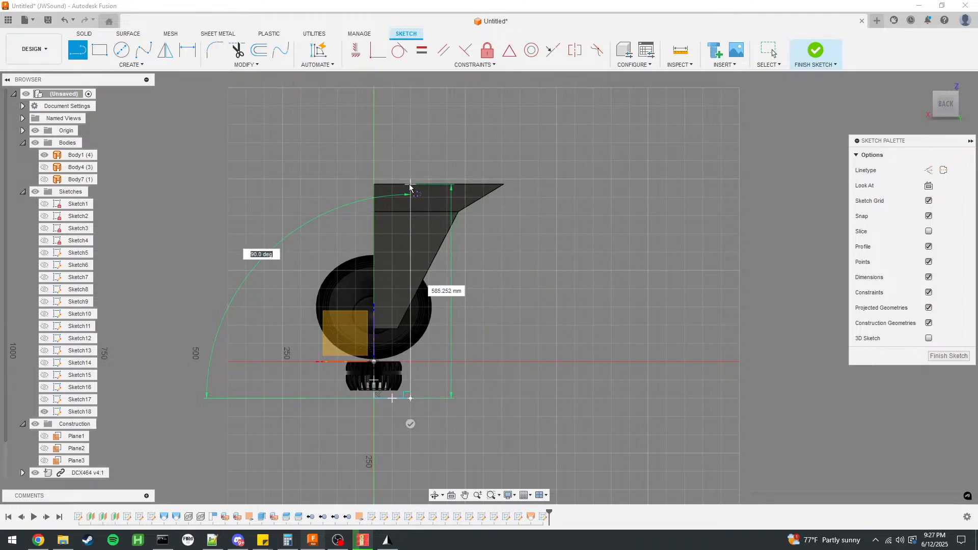
pyautogui.write('90+55/21')
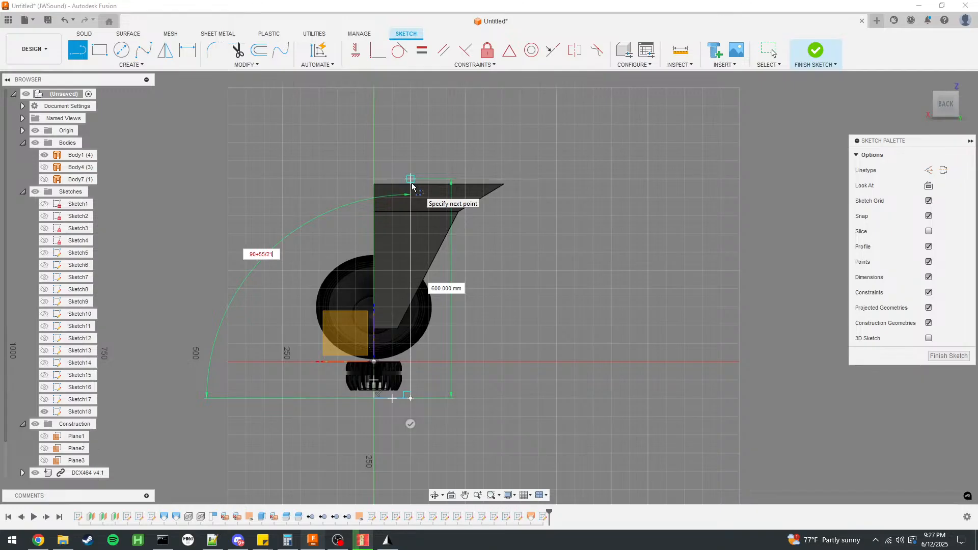
pyautogui.press('Tab')
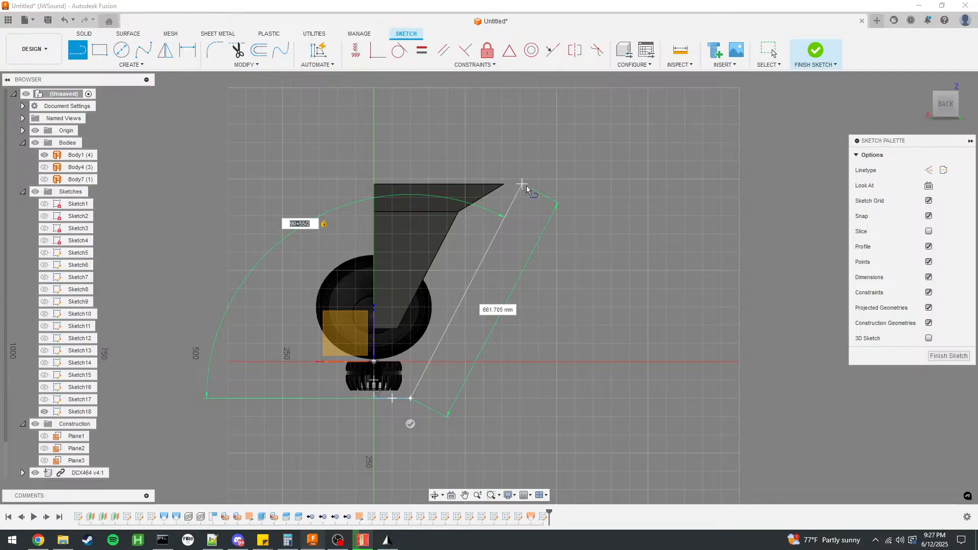
pyautogui.click(523, 183)
pyautogui.press('Escape')
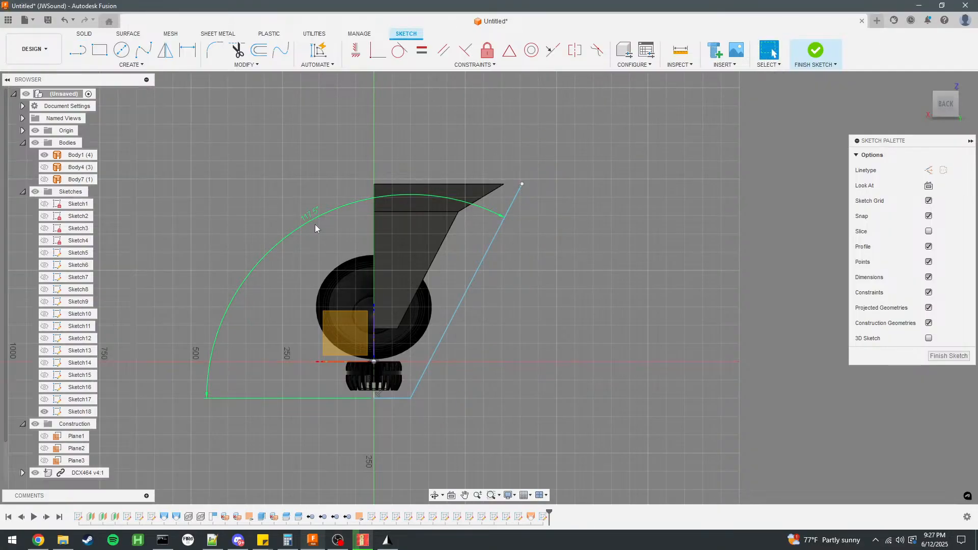
# Move the wall's lower corner to X -90, Z -90 mm and its upper endpoint to about X -387, Z 482 mm.
pyautogui.scroll(3, 389, 390)
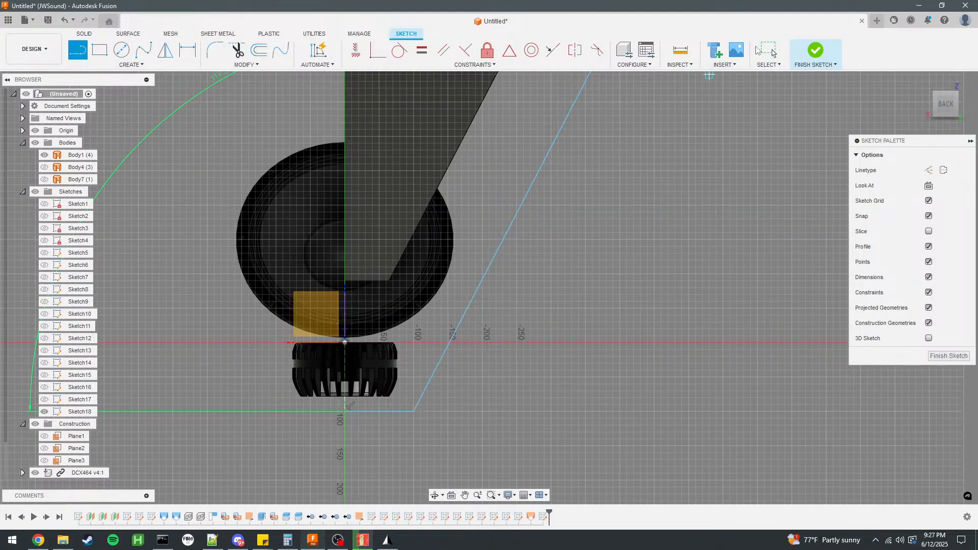
pyautogui.scroll(-3, 584, 381)
pyautogui.moveTo(485, 399); pyautogui.dragTo(474, 401)
pyautogui.scroll(5, 471, 415)
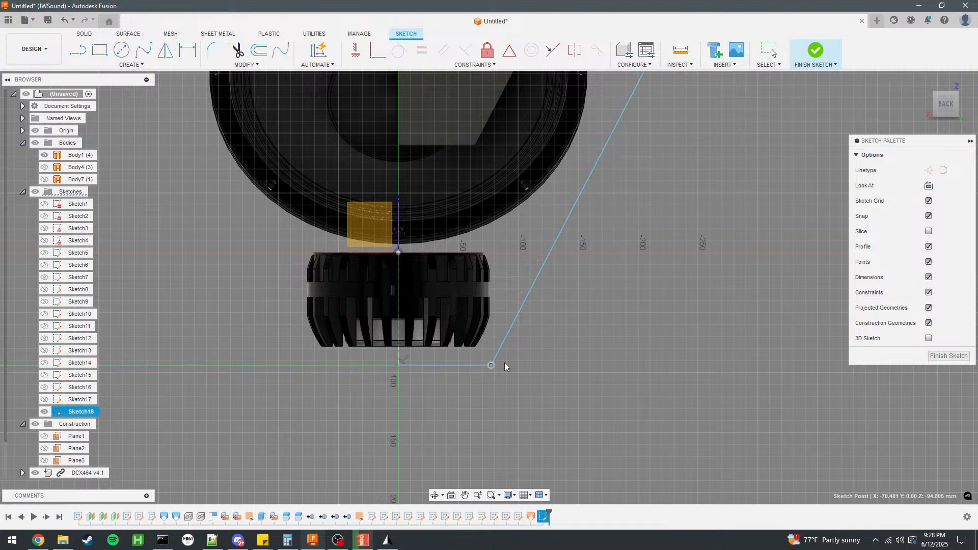
pyautogui.scroll(-3, 380, 435)
pyautogui.scroll(-2, 377, 435)
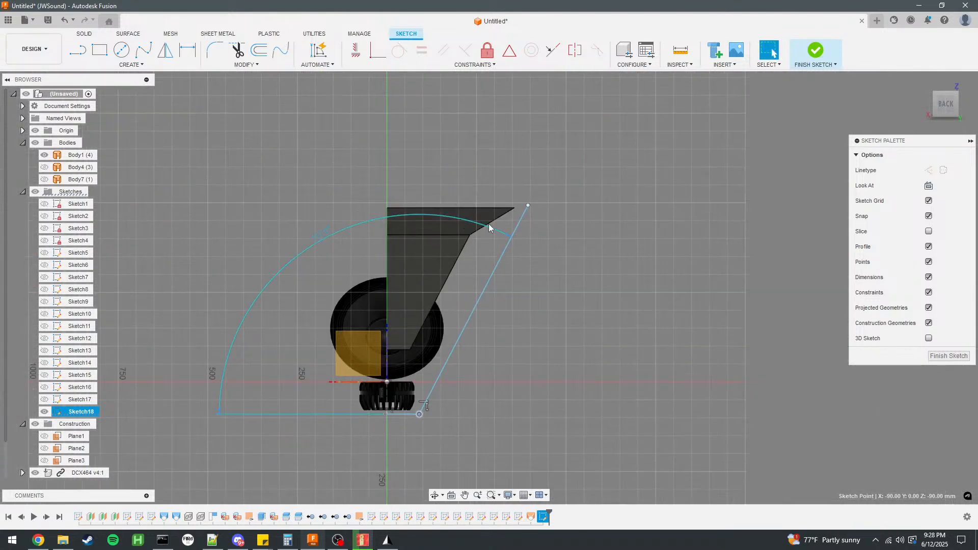
pyautogui.moveTo(526, 206)
pyautogui.mouseDown()
pyautogui.moveTo(538, 214)
pyautogui.moveTo(527, 214)
pyautogui.mouseUp()
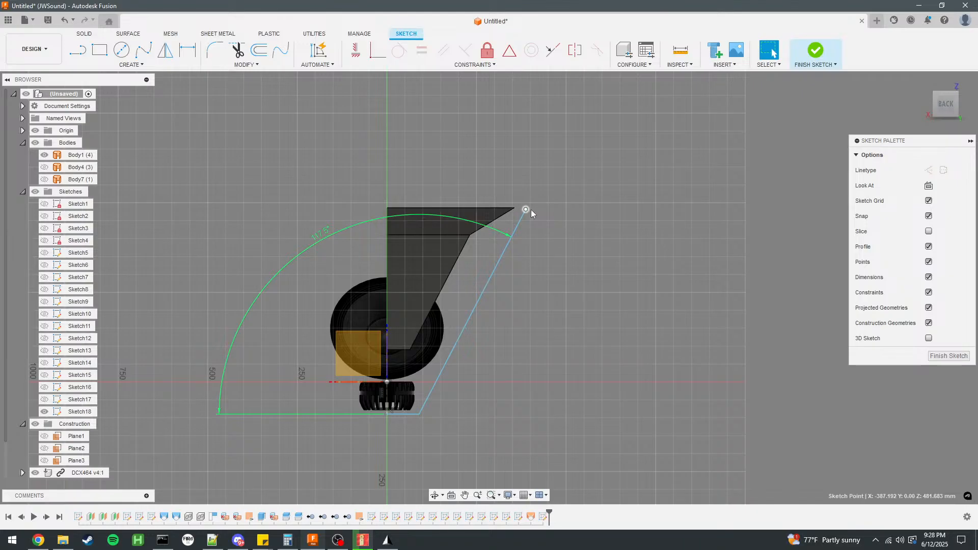
# Set the angle between the base line and the slanted wall line to 90+(52/2) degrees.
pyautogui.press('Escape')
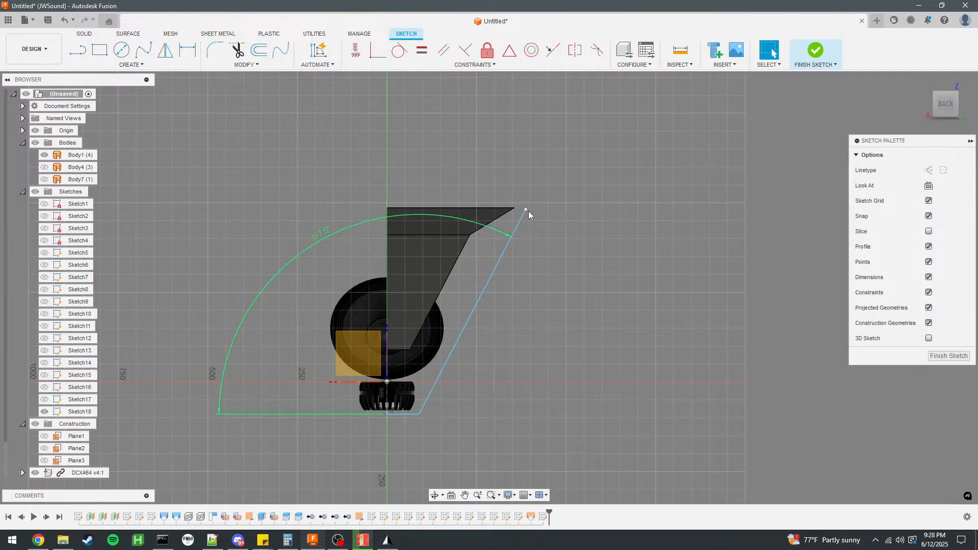
pyautogui.doubleClick(321, 234)
pyautogui.click(349, 244)
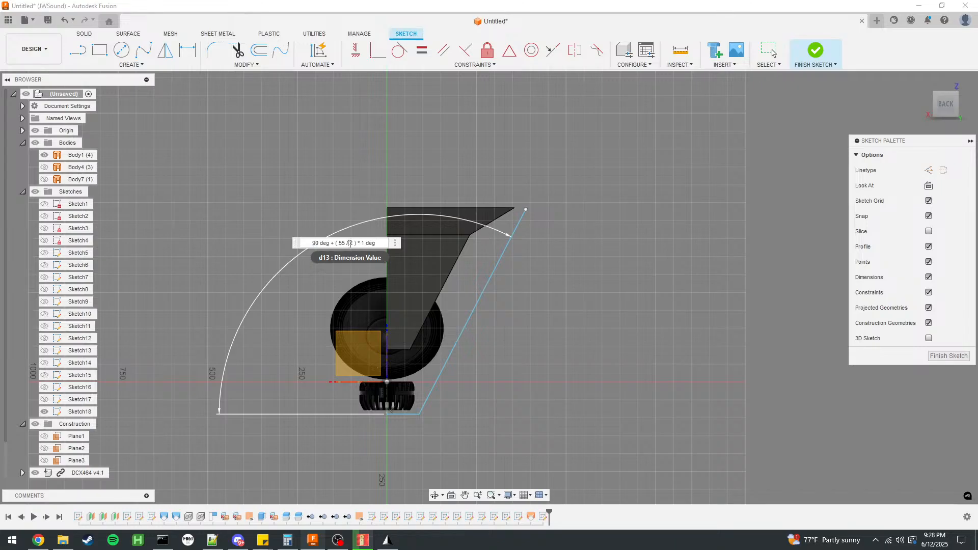
pyautogui.press('Return')
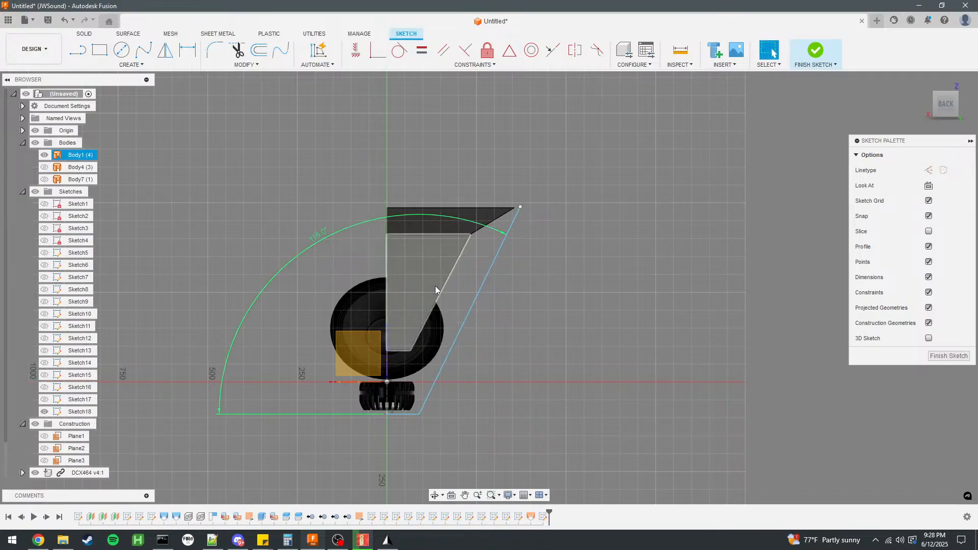
pyautogui.doubleClick(317, 236)
pyautogui.click(341, 244)
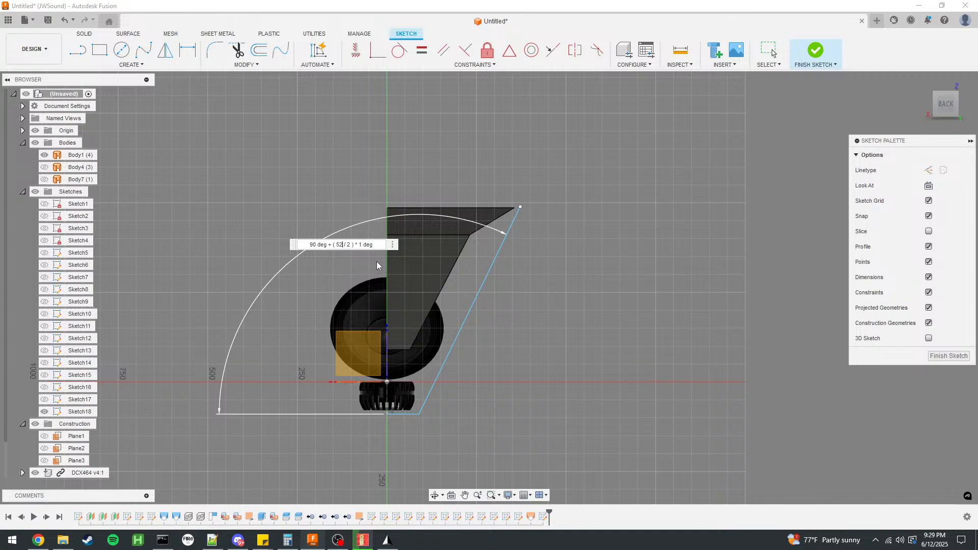
# Switch to AKABAK and examine the meshed horn, its throat and the subdomain and interface elements from several angles.
pyautogui.click(363, 540)
pyautogui.moveTo(354, 284); pyautogui.dragTo(594, 415)
pyautogui.moveTo(295, 313); pyautogui.dragTo(452, 302)
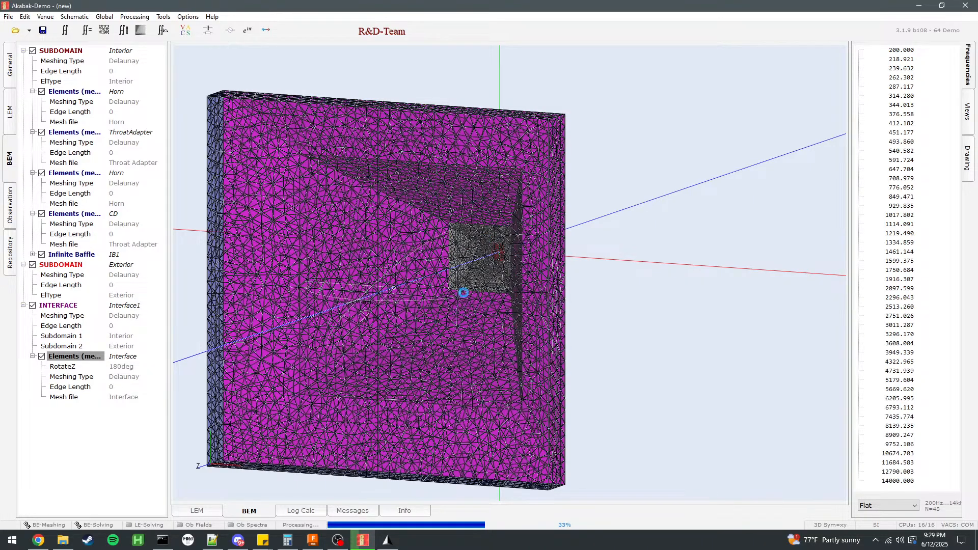
pyautogui.moveTo(523, 230); pyautogui.dragTo(514, 327, button='right')
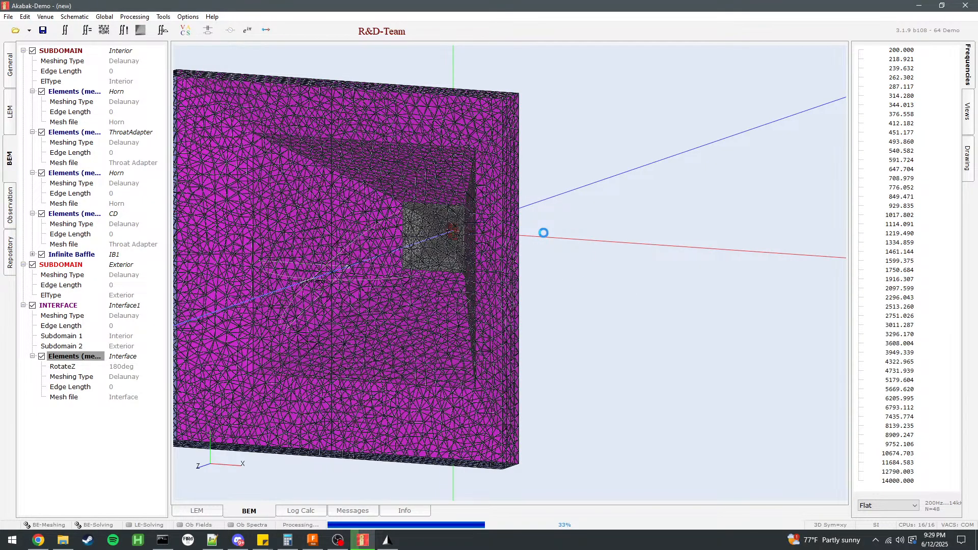
pyautogui.moveTo(544, 290); pyautogui.dragTo(576, 234)
pyautogui.click(74, 264)
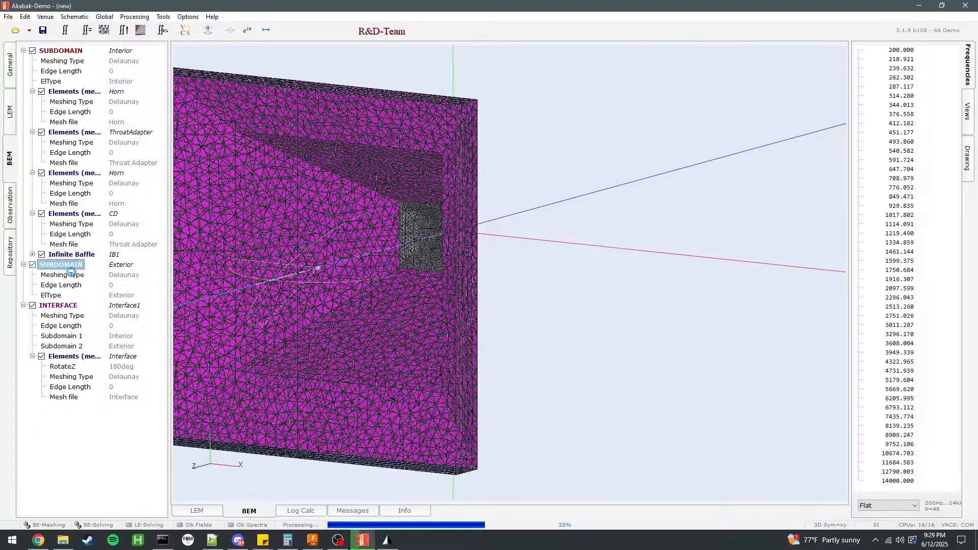
pyautogui.click(68, 305)
pyautogui.click(611, 243)
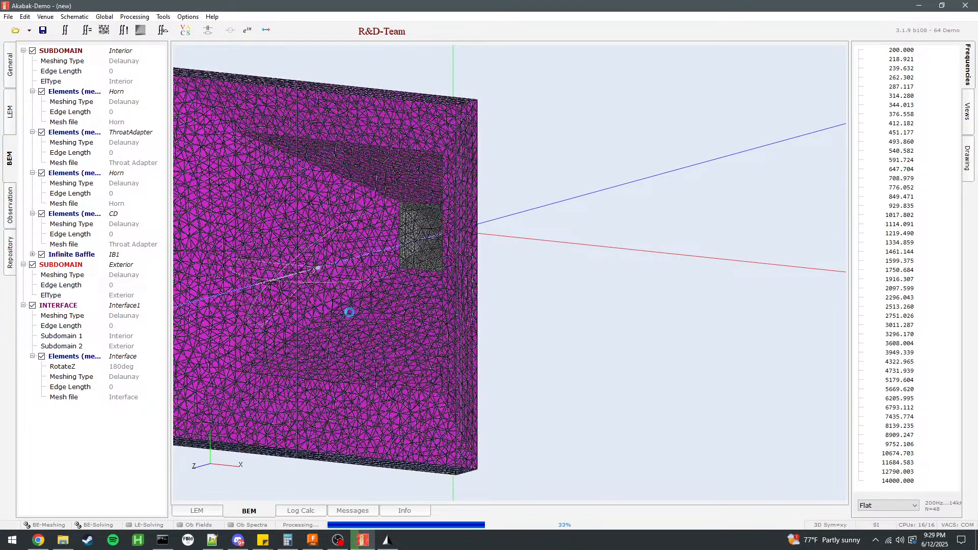
# Switch back to Fusion, close the angle edit and open the JMOD MT 2.0 design from the Admin Project.
pyautogui.hotkey('alt', 'Tab')
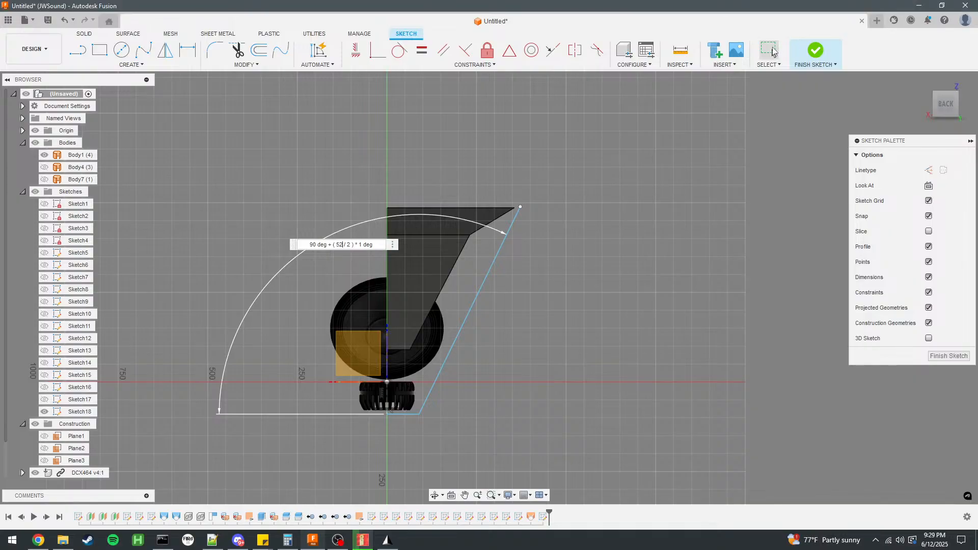
pyautogui.press('Return')
pyautogui.scroll(2, 459, 275)
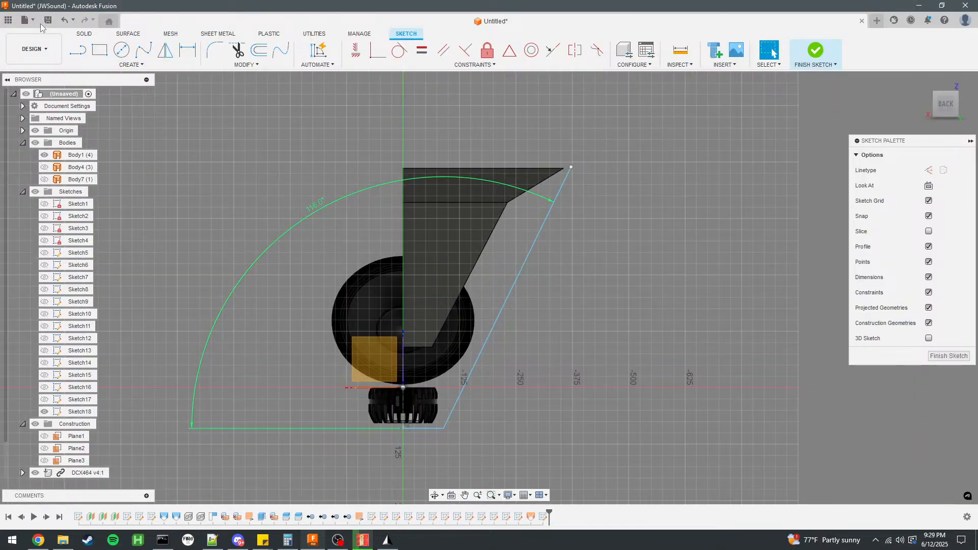
pyautogui.click(9, 19)
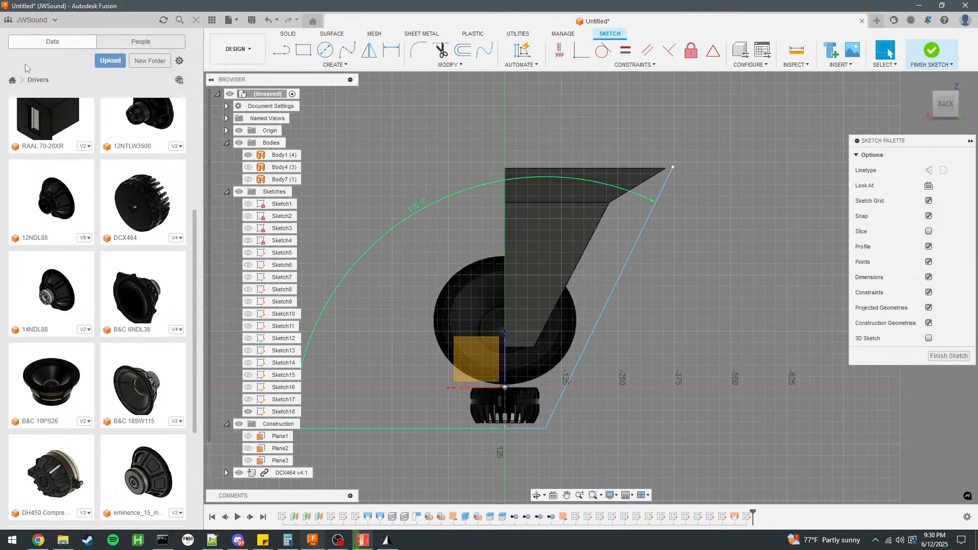
pyautogui.click(13, 82)
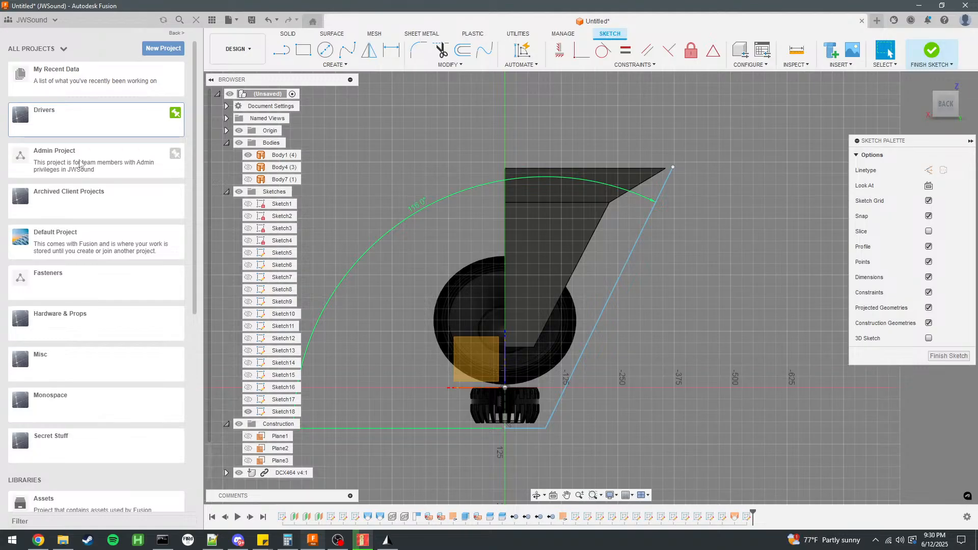
pyautogui.click(79, 162)
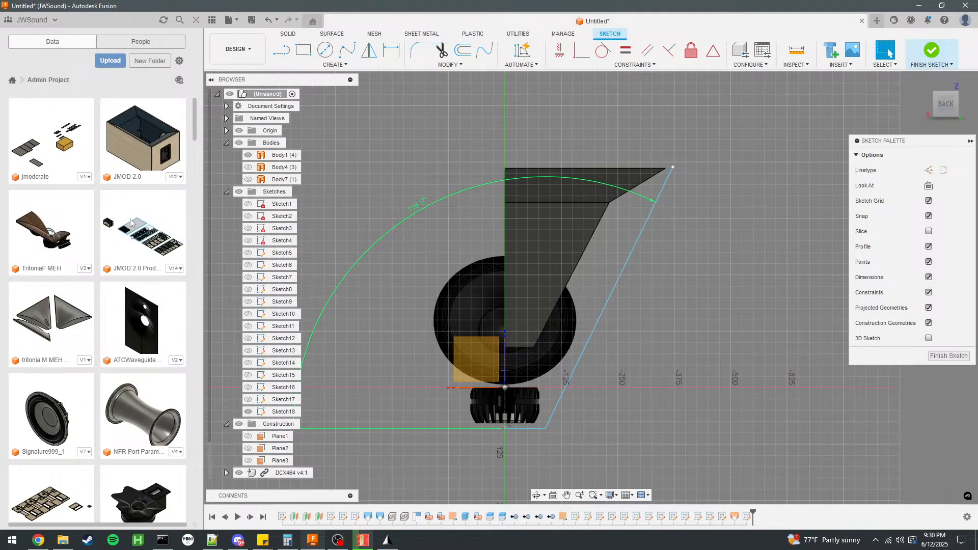
pyautogui.scroll(-6, 112, 214)
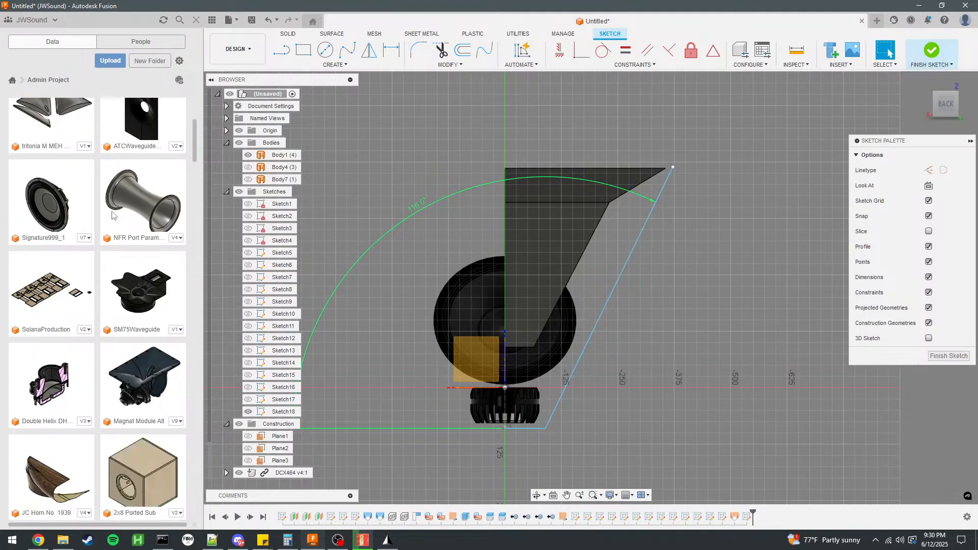
pyautogui.scroll(-3, 140, 301)
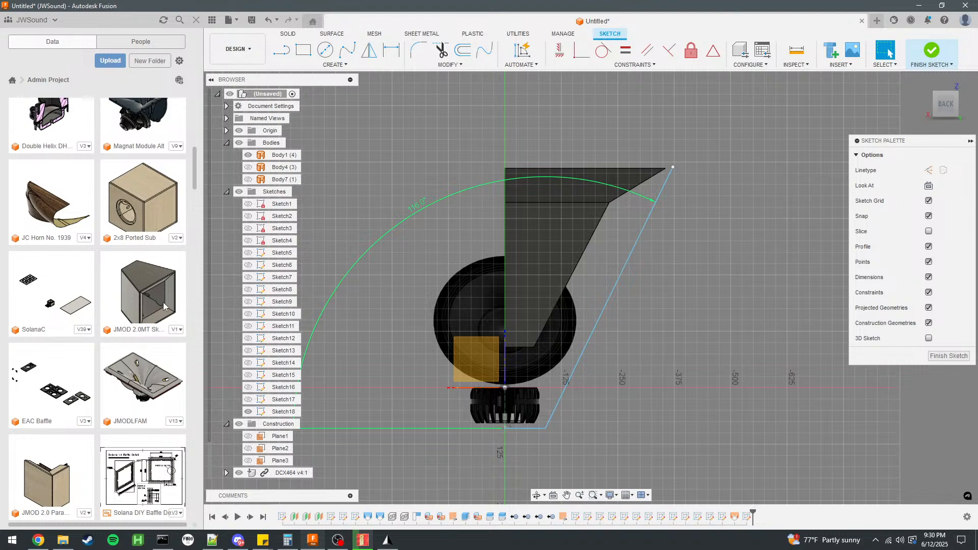
pyautogui.scroll(-3, 132, 293)
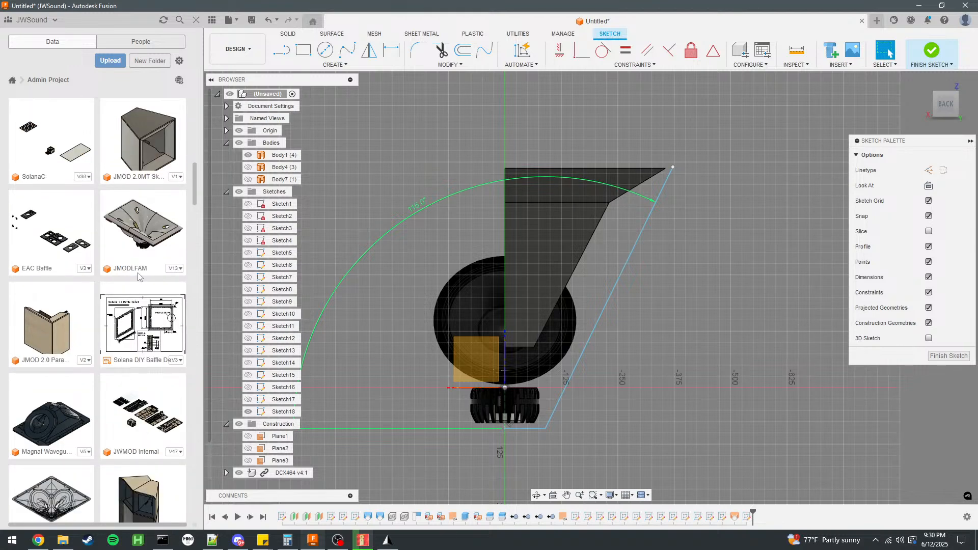
pyautogui.scroll(-2, 138, 276)
pyautogui.doubleClick(143, 385)
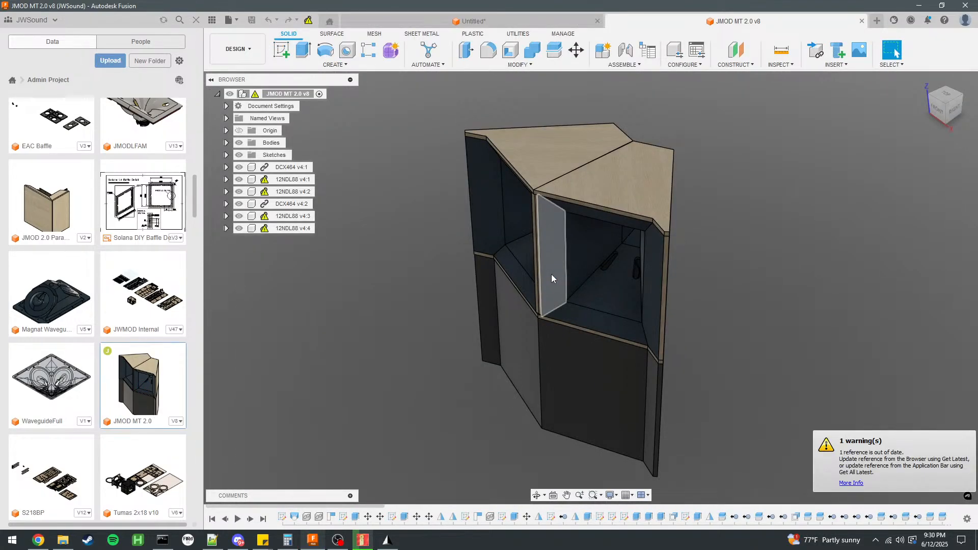
# Hide Body38, the cabinet panel covering the drivers in the JMOD MT 2.0 design.
pyautogui.click(641, 196)
pyautogui.keyDown('shift'); pyautogui.moveTo(690, 220); pyautogui.dragTo(767, 304, button='middle'); pyautogui.keyUp('shift')
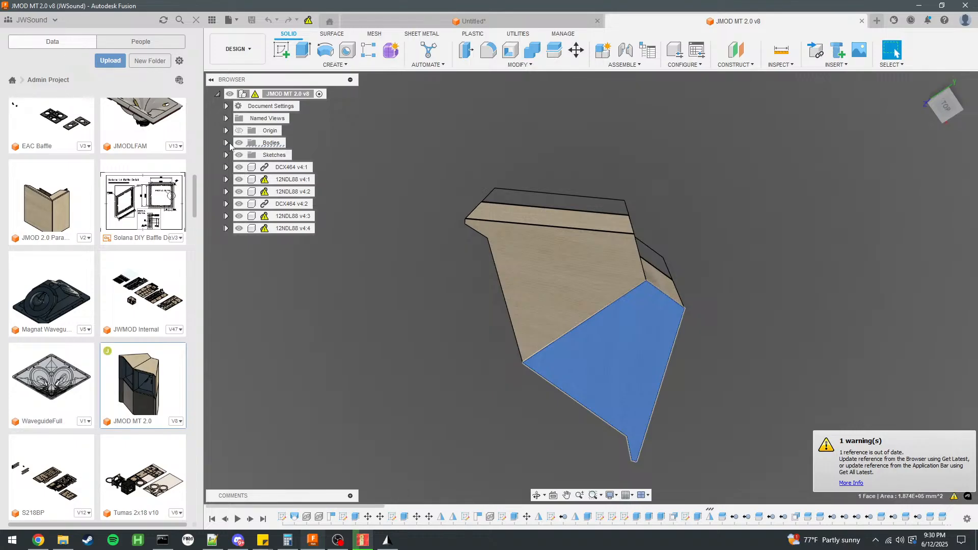
pyautogui.click(227, 143)
pyautogui.click(247, 155)
pyautogui.scroll(-3, 595, 254)
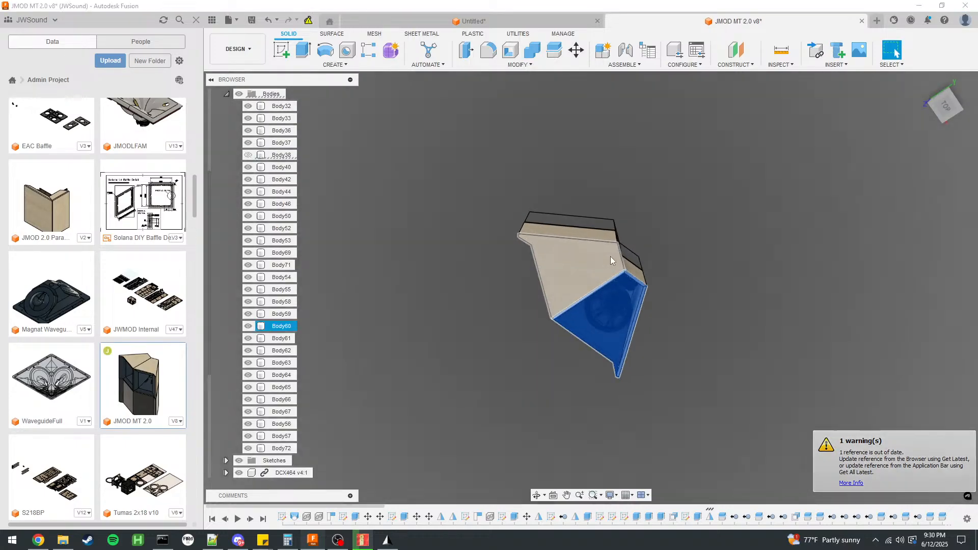
pyautogui.click(698, 337)
# Start a new sketch on the cabinet's top face with the Line tool active.
pyautogui.click(281, 50)
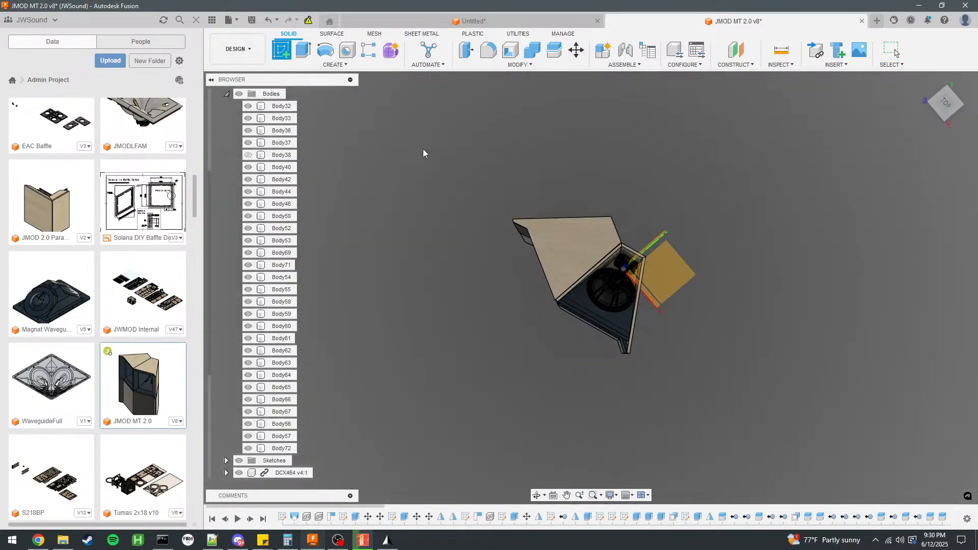
pyautogui.click(642, 255)
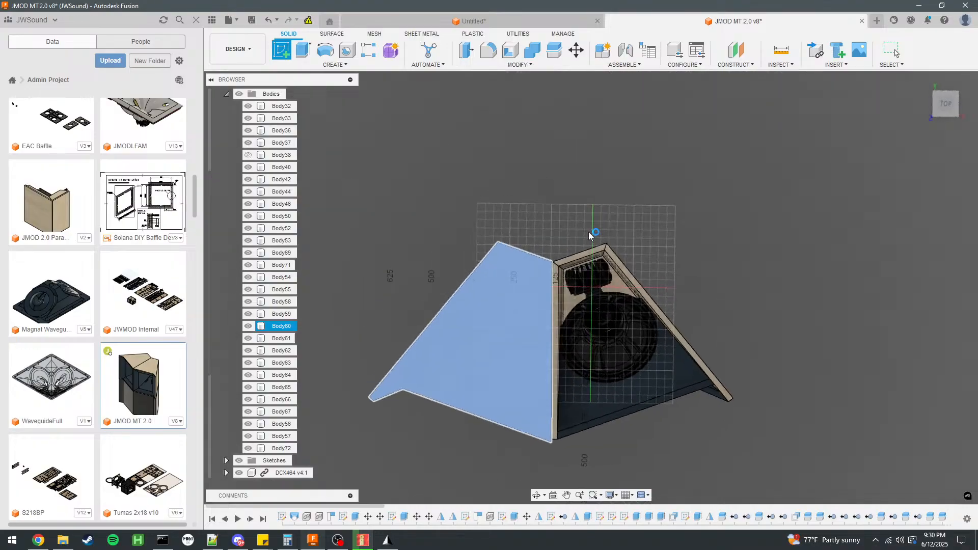
pyautogui.press('l')
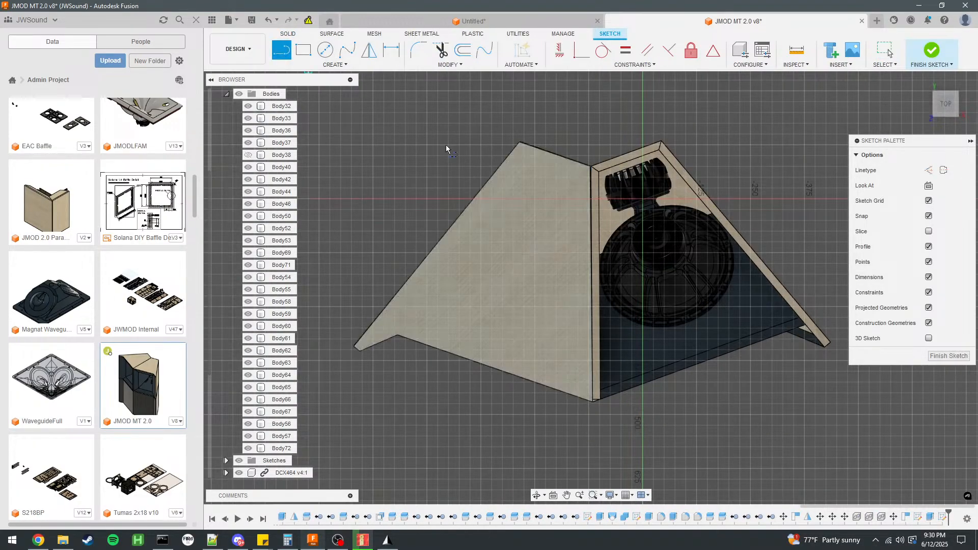
pyautogui.click(591, 166)
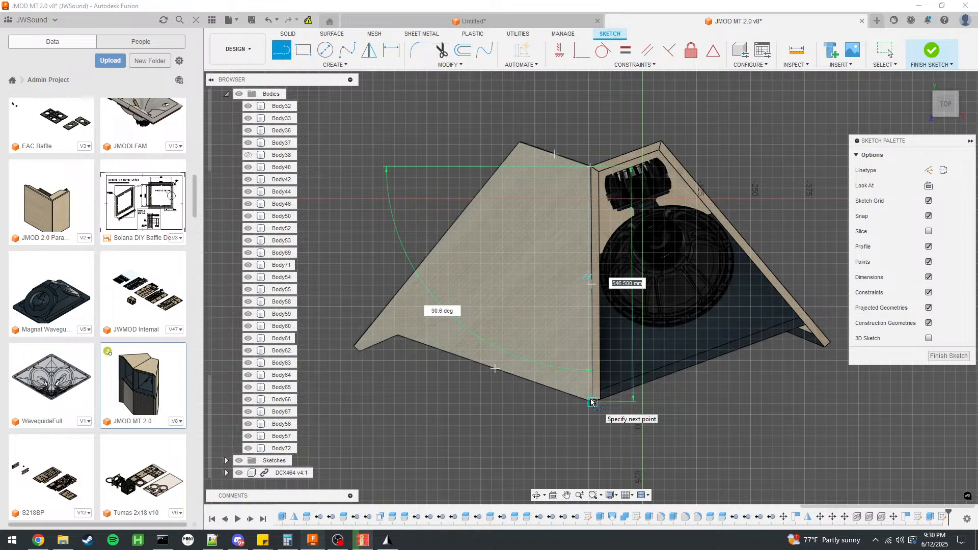
pyautogui.press('Tab')
pyautogui.write('90')
pyautogui.write('-19')
pyautogui.press('Tab')
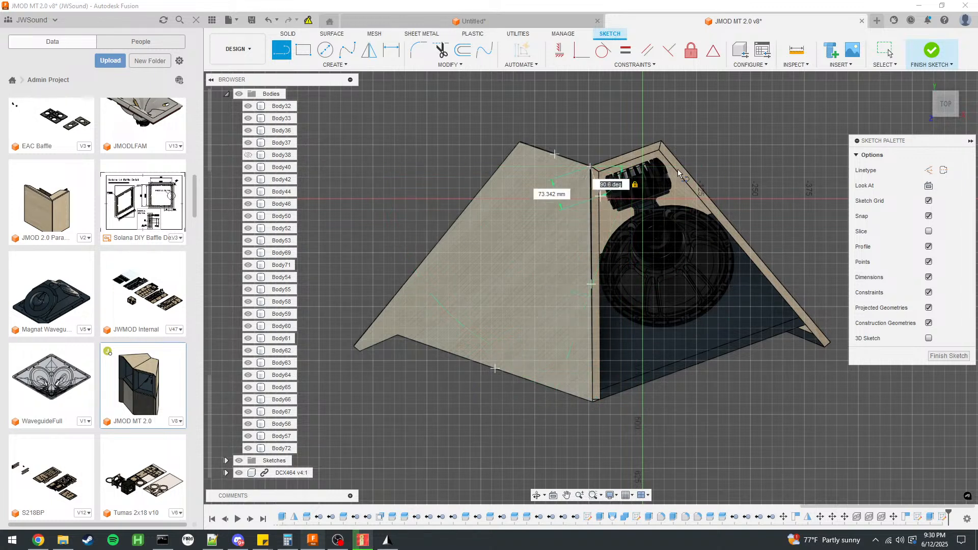
pyautogui.press('Escape')
# Draw a line along the cabinet's back edge from its outer corner to the centre seam.
pyautogui.click(281, 50)
pyautogui.click(520, 143)
pyautogui.doubleClick(592, 167)
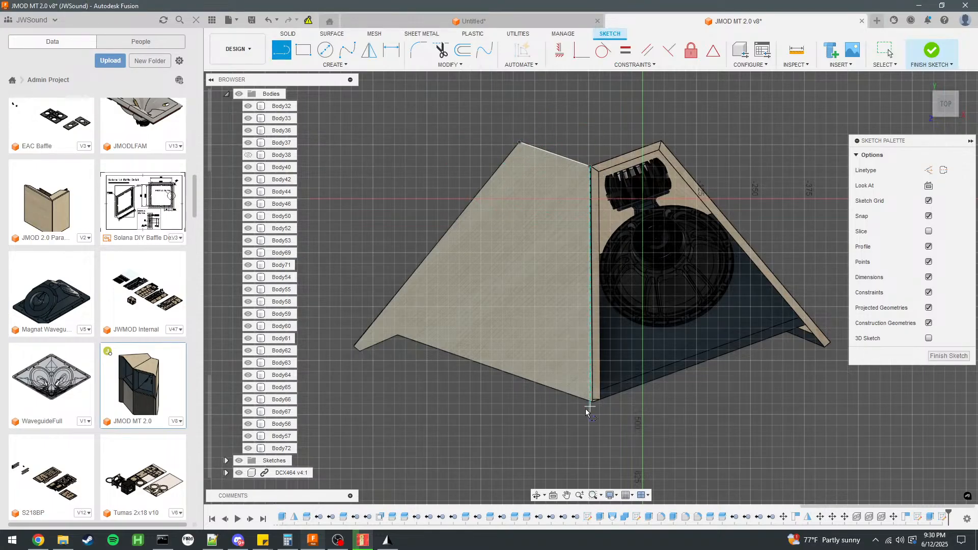
# Measure the angle between the back-edge line and the centre seam with a trial line, and discard that line.
pyautogui.click(591, 167)
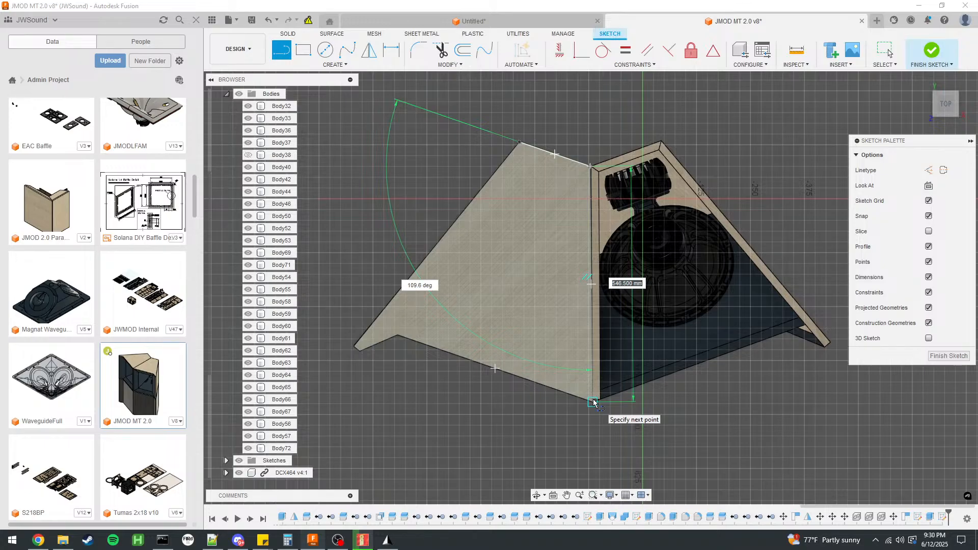
pyautogui.press('Tab')
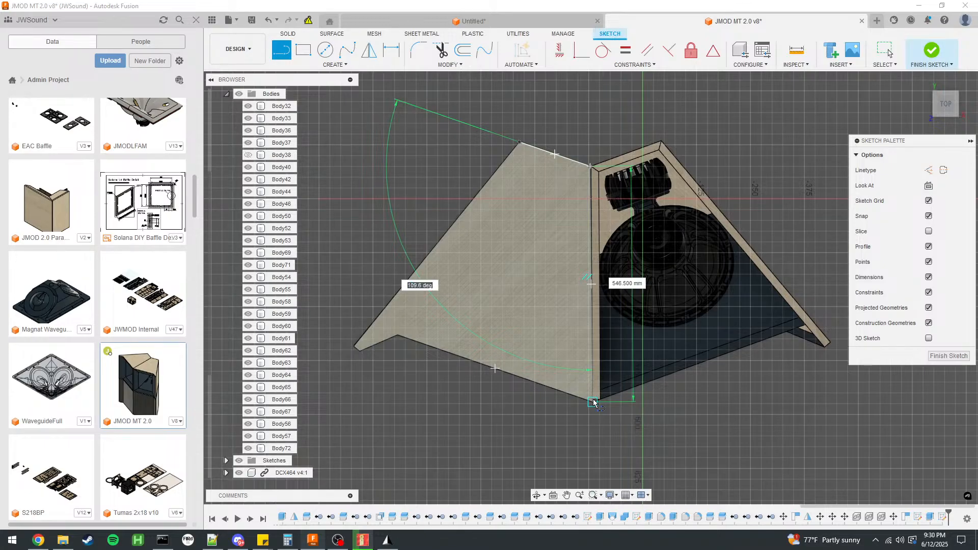
pyautogui.write('90+')
pyautogui.press('Return')
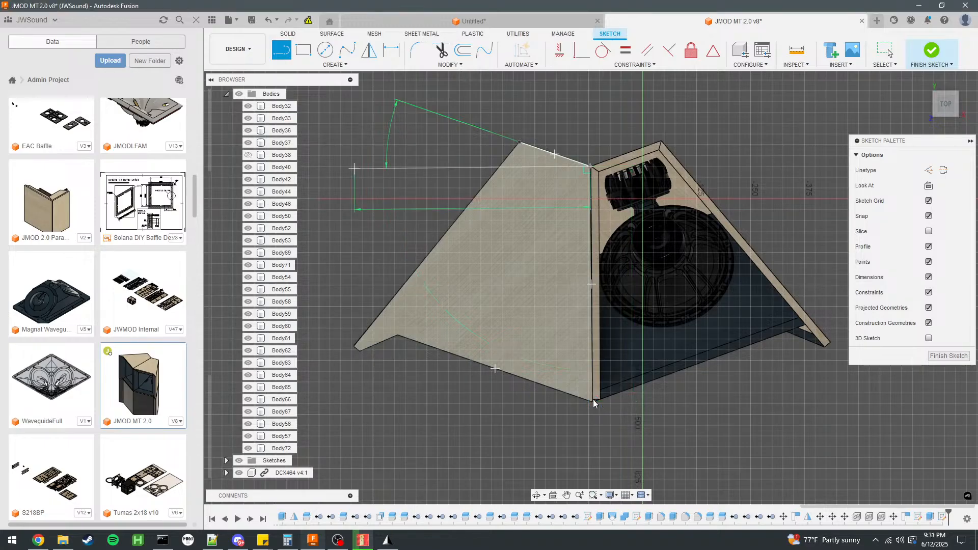
pyautogui.press('Escape')
pyautogui.hotkey('ctrl', 'z')
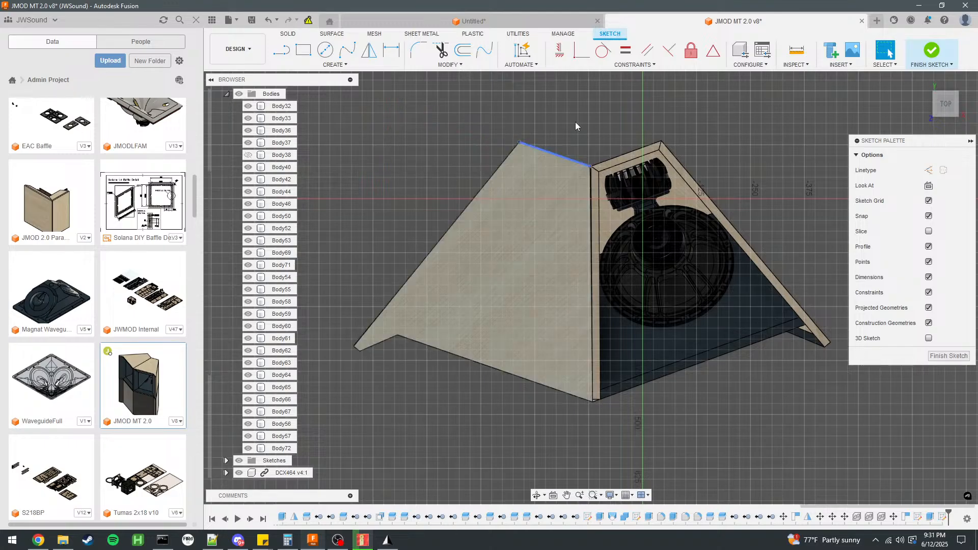
# Return to the untitled horn design and set the slanted wall's angle from the base line to 90+19 degrees.
pyautogui.click(551, 21)
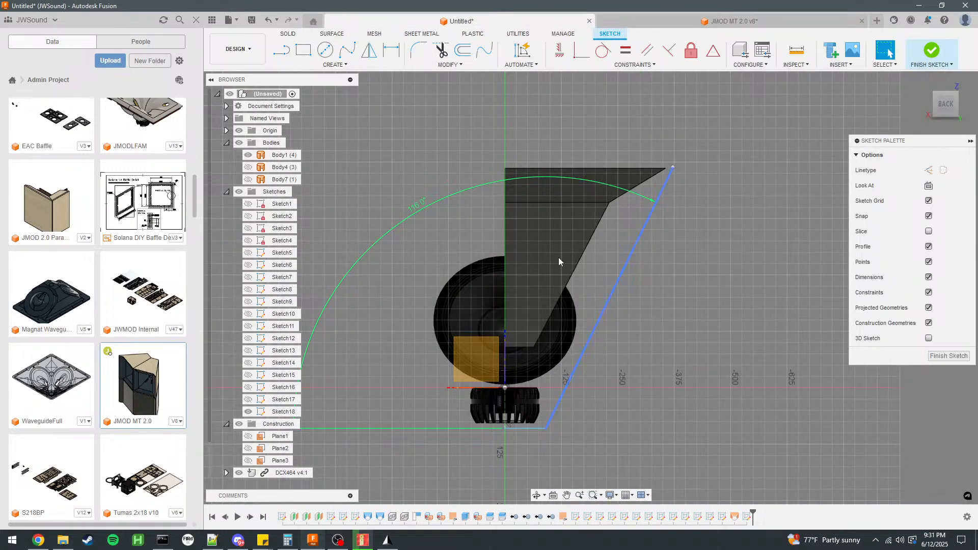
pyautogui.doubleClick(417, 205)
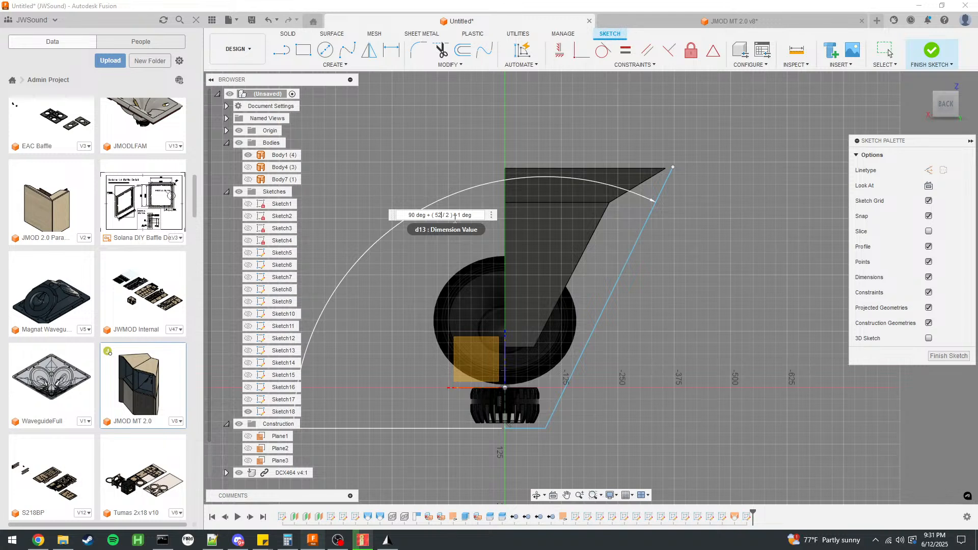
pyautogui.press('BackSpace')
pyautogui.press('BackSpace')
pyautogui.write('(19.6')
pyautogui.moveTo(483, 216); pyautogui.dragTo(432, 216)
pyautogui.write('19')
pyautogui.press('Return')
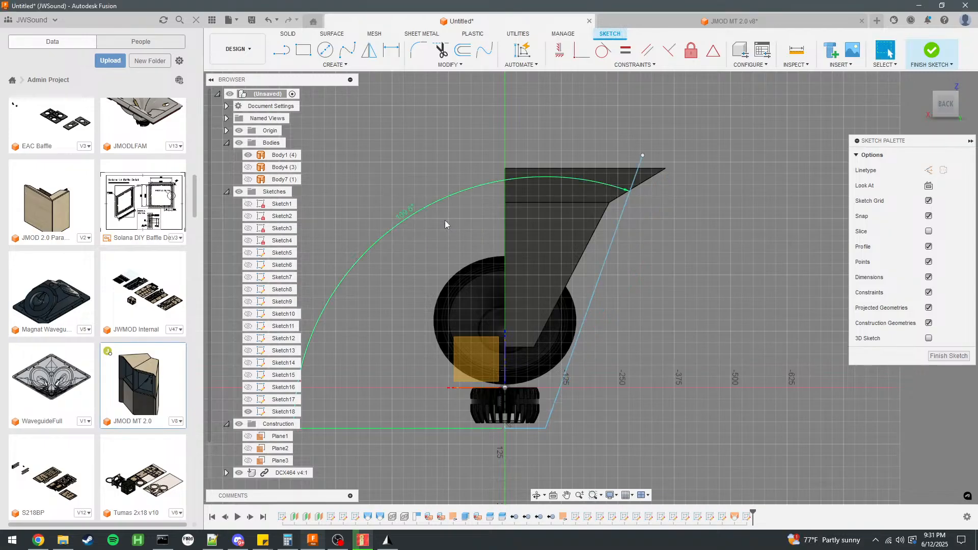
# Shift the slanted wall line outward so its upper end meets the horn mouth's outer corner.
pyautogui.moveTo(639, 172); pyautogui.dragTo(676, 170)
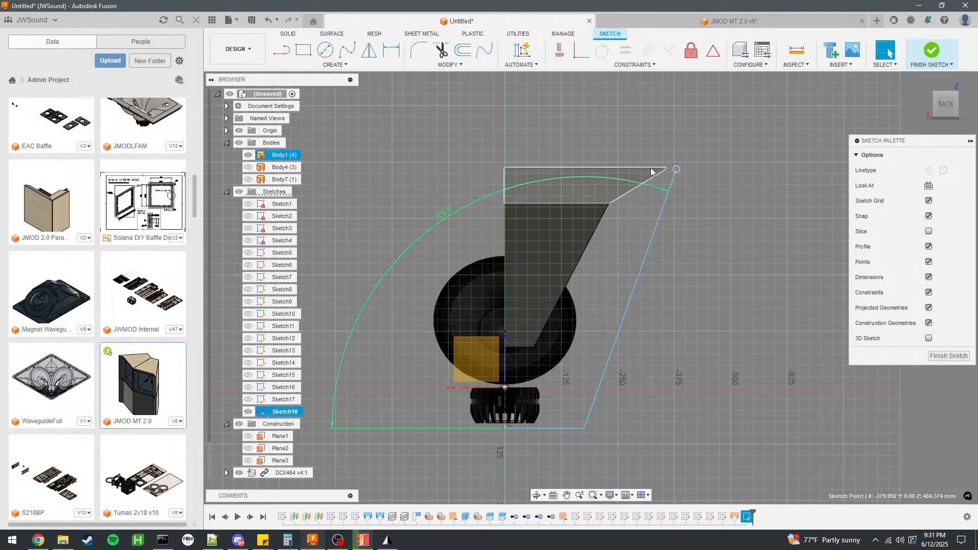
pyautogui.scroll(2, 680, 187)
pyautogui.moveTo(663, 249); pyautogui.dragTo(706, 216, button='middle')
pyautogui.scroll(-2, 703, 136)
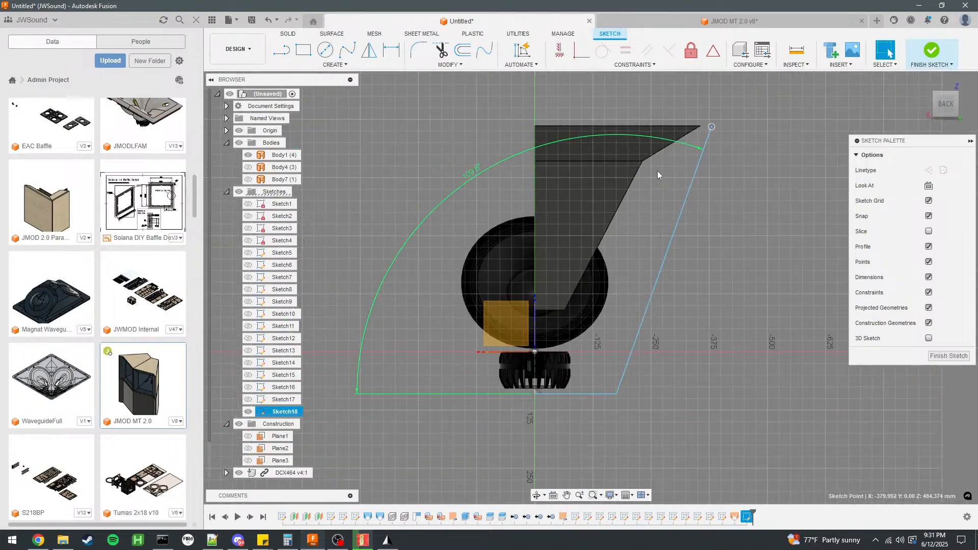
pyautogui.moveTo(686, 191); pyautogui.dragTo(680, 198)
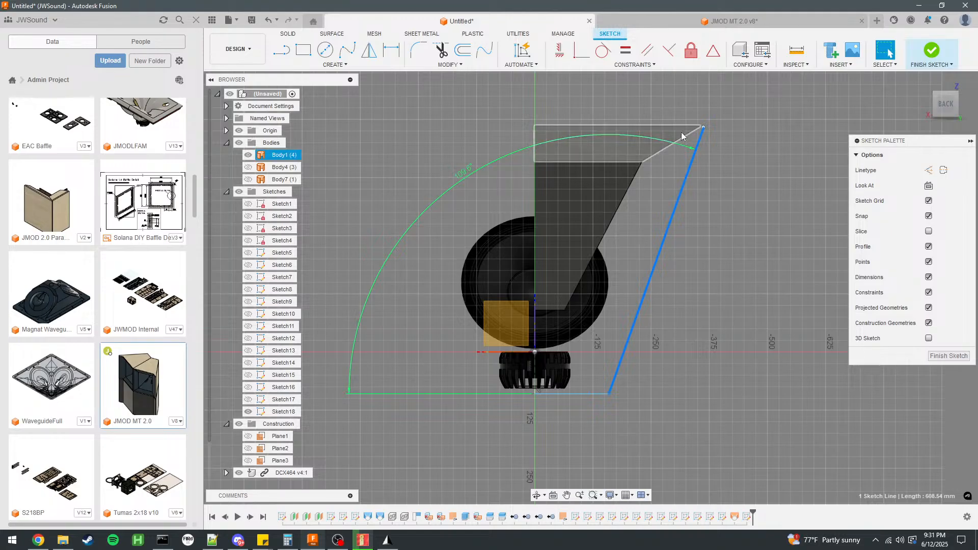
# Shift the slanted wall line inward so its upper end sits inside the horn mouth's outer corner.
pyautogui.moveTo(623, 359)
pyautogui.mouseDown()
pyautogui.moveTo(588, 364)
pyautogui.moveTo(625, 358)
pyautogui.moveTo(597, 360)
pyautogui.mouseUp()
pyautogui.click(635, 364)
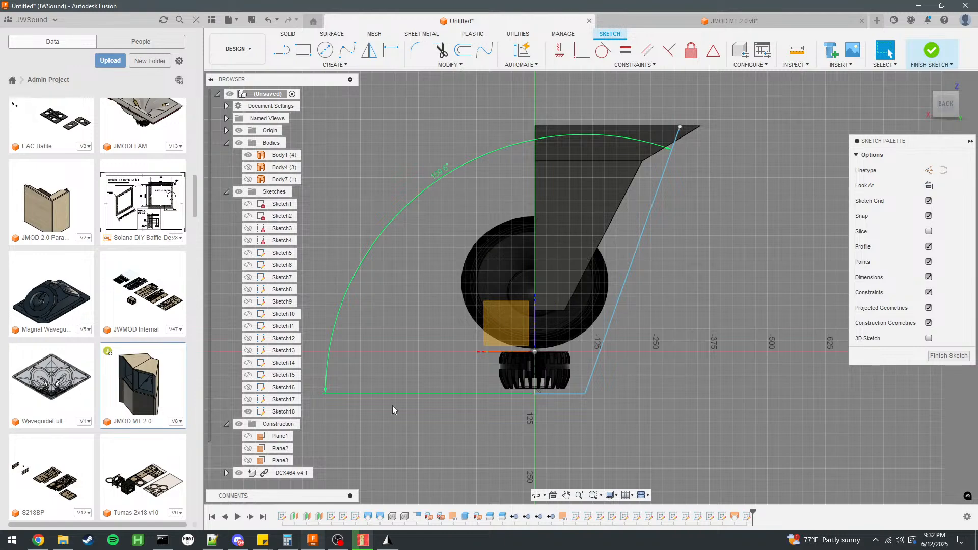
# Check the solving progress in AKABAK and the interface mesh in Gmsh, and return to the horn design in Fusion.
pyautogui.click(363, 540)
pyautogui.moveTo(520, 300); pyautogui.dragTo(635, 365)
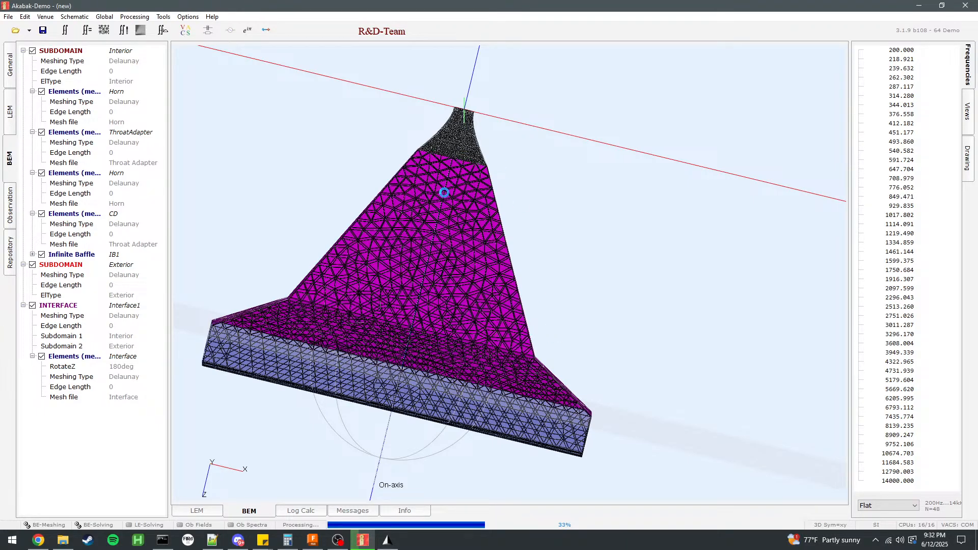
pyautogui.click(386, 544)
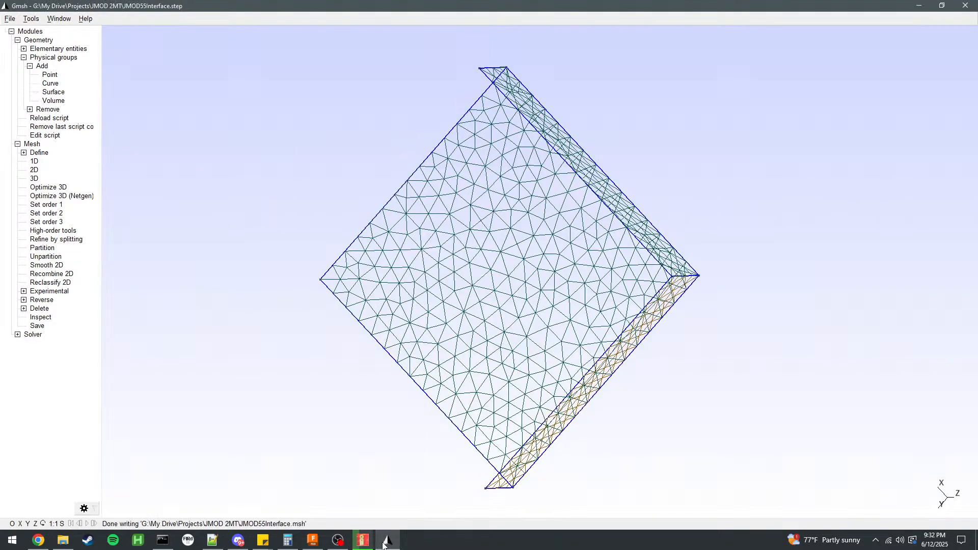
pyautogui.click(313, 540)
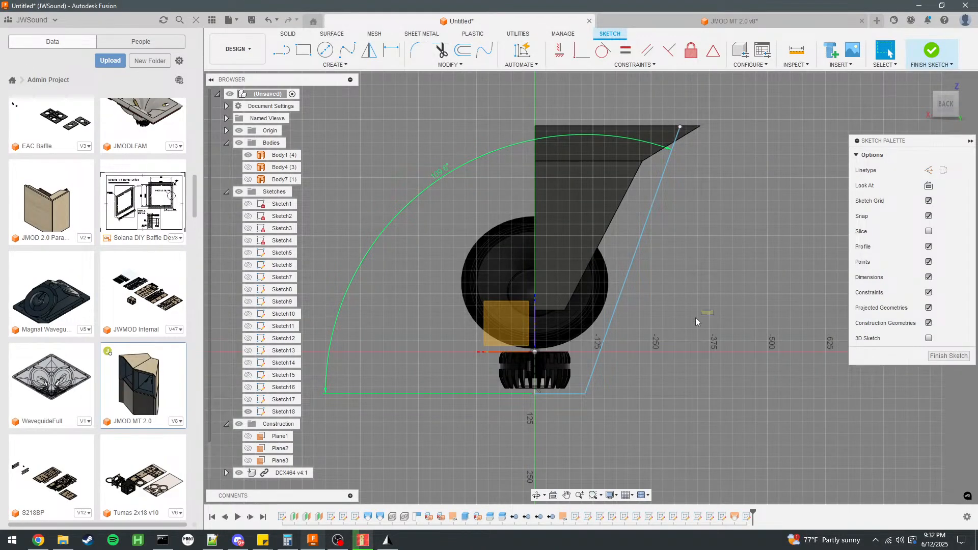
pyautogui.moveTo(699, 319)
pyautogui.keyDown('shift'); pyautogui.mouseDown(button='middle')
pyautogui.moveTo(613, 318)
pyautogui.moveTo(486, 287)
pyautogui.moveTo(531, 380)
pyautogui.moveTo(558, 309)
pyautogui.moveTo(566, 319)
pyautogui.moveTo(545, 260)
pyautogui.moveTo(517, 383)
pyautogui.mouseUp(button='middle'); pyautogui.keyUp('shift')
pyautogui.keyDown('shift'); pyautogui.moveTo(538, 276); pyautogui.dragTo(540, 278, button='middle'); pyautogui.keyUp('shift')
pyautogui.keyDown('shift'); pyautogui.moveTo(532, 279); pyautogui.dragTo(596, 302, button='middle'); pyautogui.keyUp('shift')
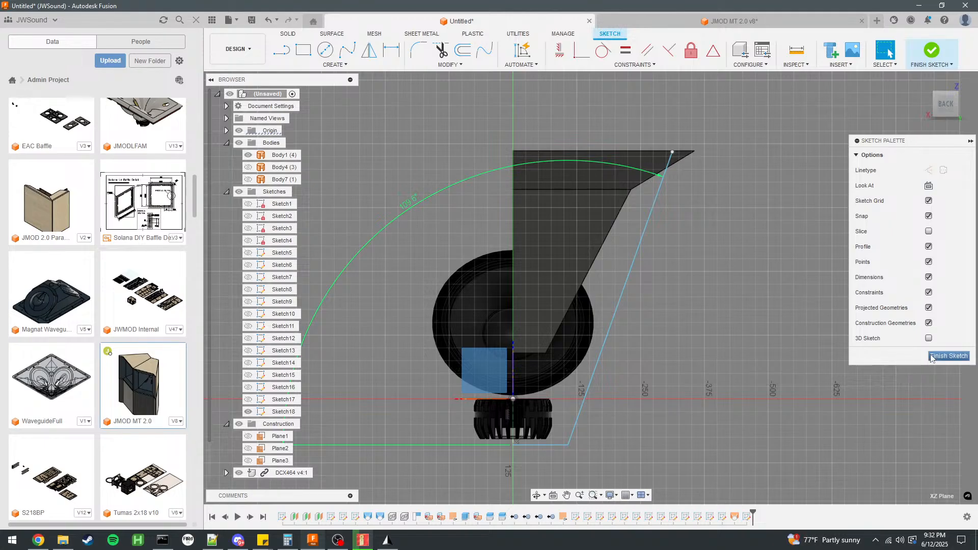
# Undo all the wall profile work, including the slanted line, its angle, the base line and the sketch itself.
pyautogui.click(715, 383)
pyautogui.hotkey('ctrl', 'z')
pyautogui.hotkey('ctrl', 'z')
pyautogui.hotkey('ctrl', 'z')
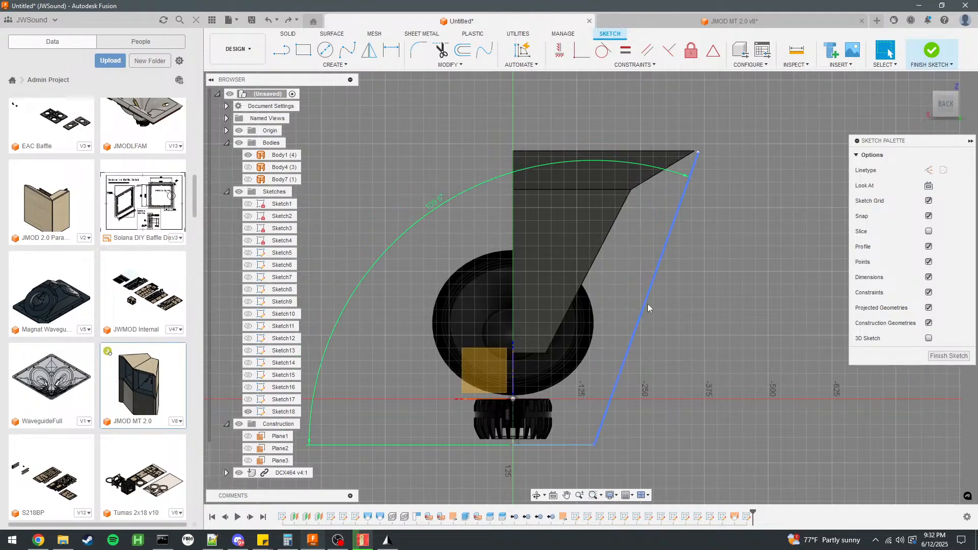
pyautogui.hotkey('ctrl', 'z')
pyautogui.hotkey('ctrl', 'z')
pyautogui.hotkey('ctrl', 'z')
pyautogui.hotkey('ctrl', 'z')
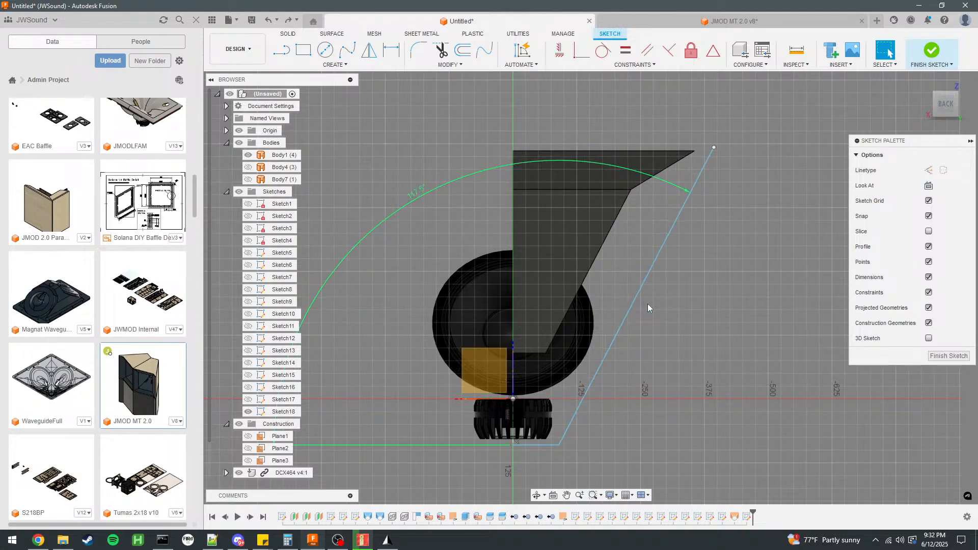
pyautogui.hotkey('ctrl', 'z')
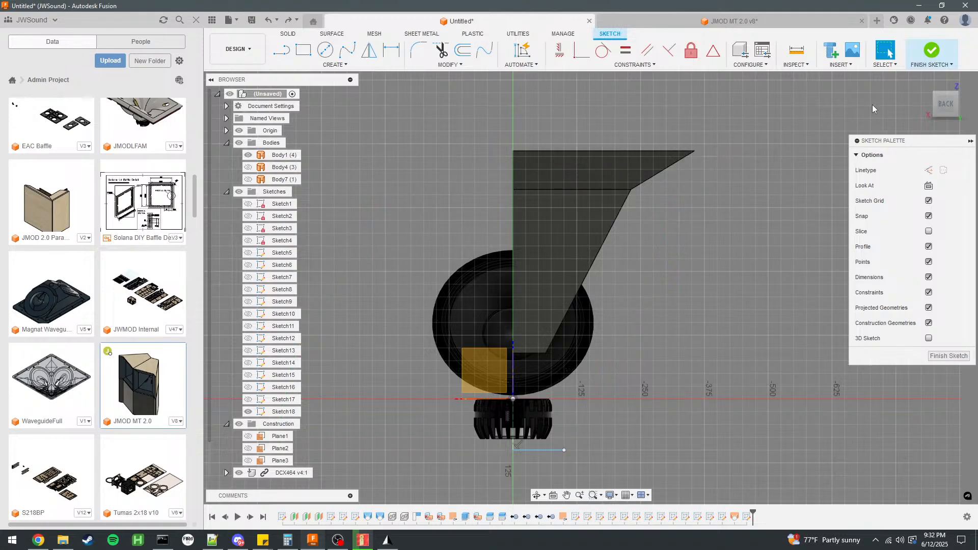
pyautogui.hotkey('ctrl', 'z')
pyautogui.hotkey('ctrl', 'z')
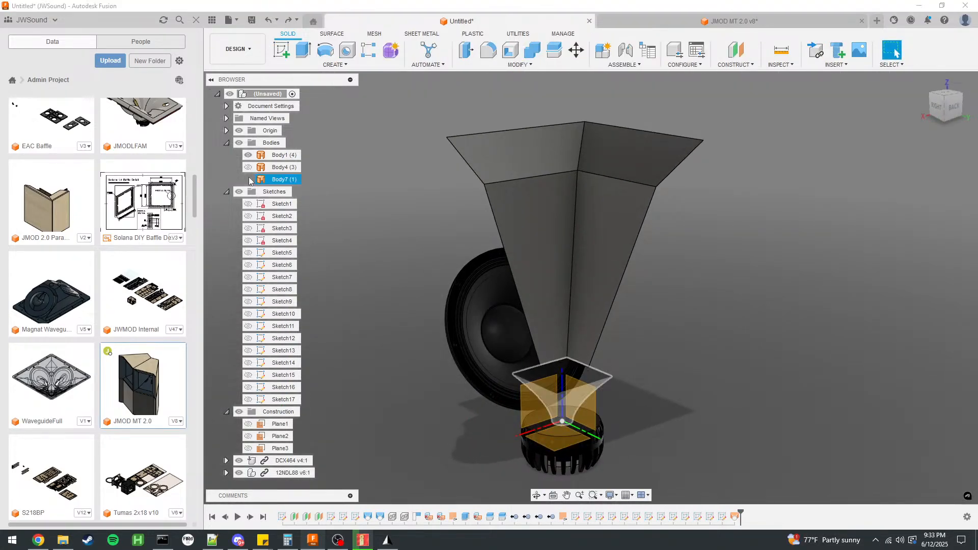
# Show the rectangular mouth sketch (Sketch4) and measure the distance from its profile to the XY origin plane.
pyautogui.click(248, 179)
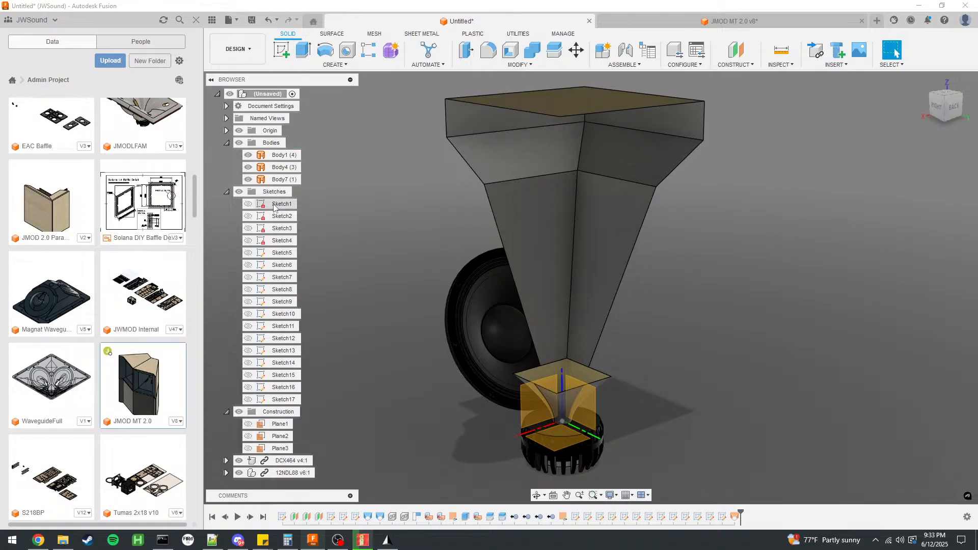
pyautogui.click(248, 168)
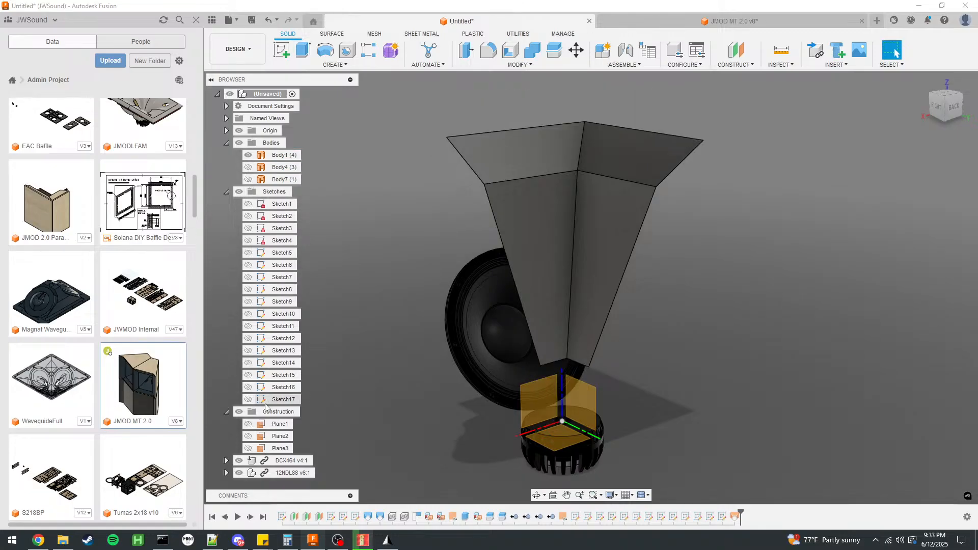
pyautogui.click(249, 241)
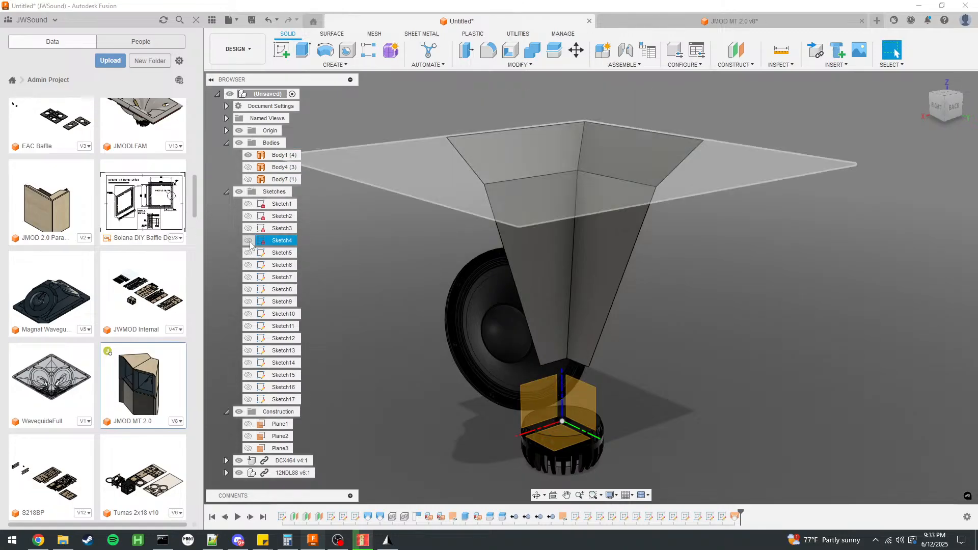
pyautogui.click(568, 196)
pyautogui.keyDown('ctrl'); pyautogui.click(560, 434); pyautogui.keyUp('ctrl')
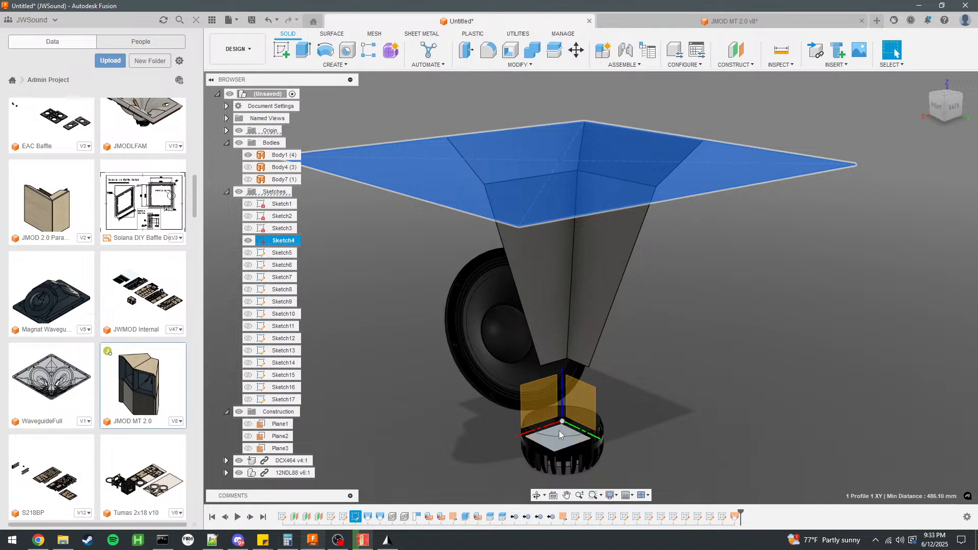
pyautogui.click(751, 381)
# Start a sketch on the XZ plane and draw a 486.1 mm vertical line up from the origin to the mouth plane.
pyautogui.click(546, 402)
pyautogui.click(280, 50)
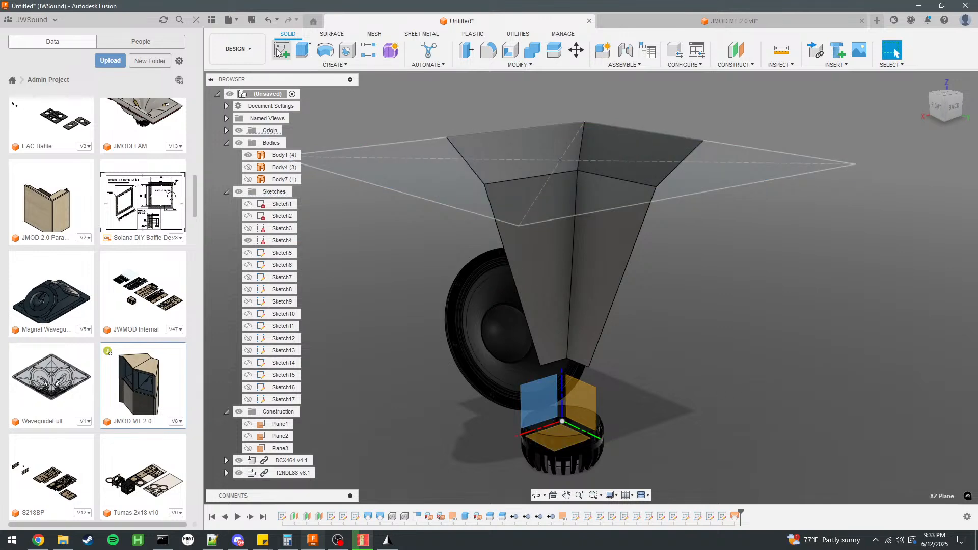
pyautogui.press('l')
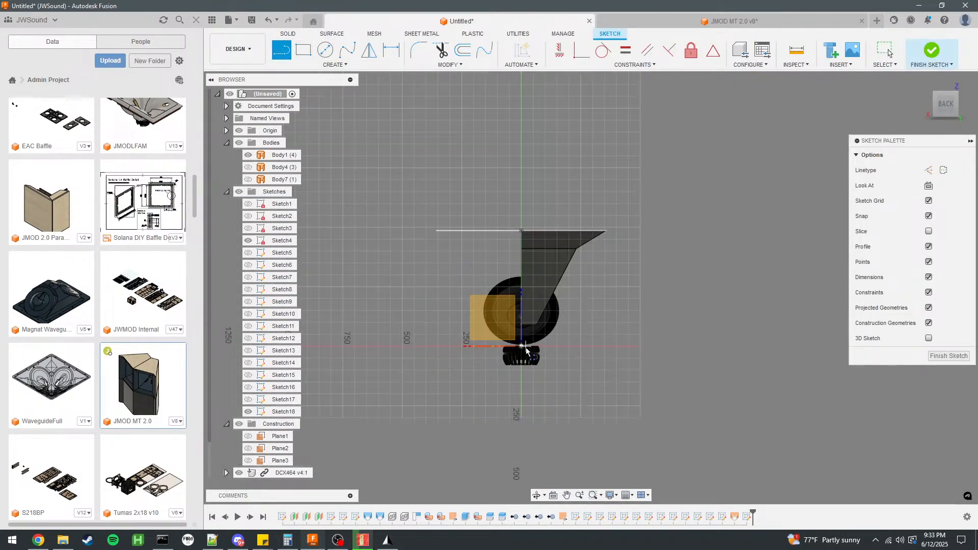
pyautogui.click(525, 349)
pyautogui.write('486.1')
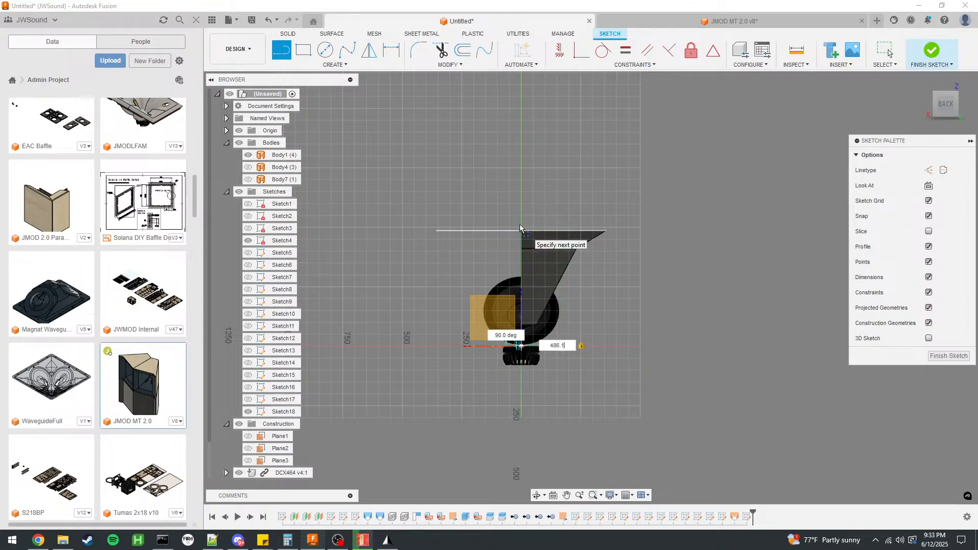
pyautogui.press('Tab')
pyautogui.click(520, 227)
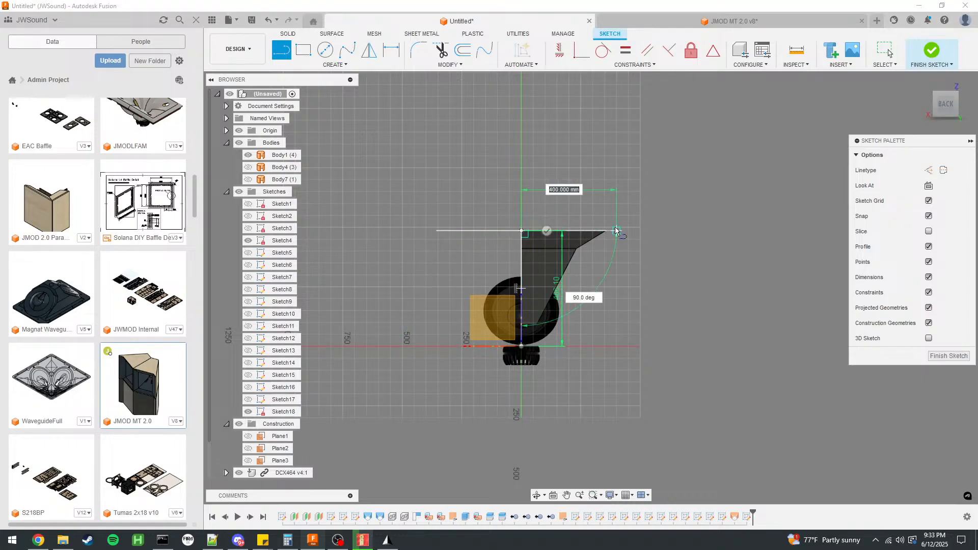
# Draw a horizontal construction line about 775 mm long from the vertical line's upper end, outward past the horn mouth's corner.
pyautogui.scroll(3, 607, 228)
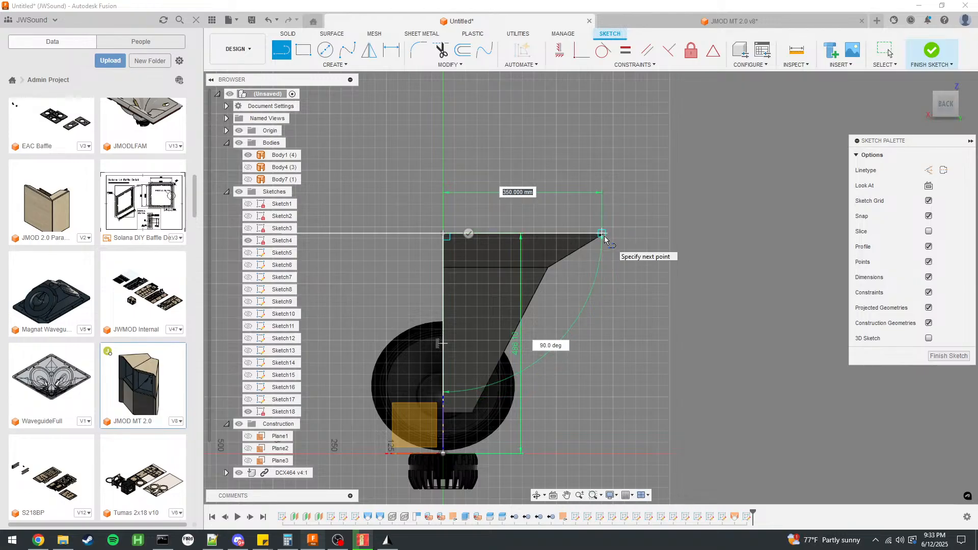
pyautogui.click(603, 235)
pyautogui.press('Escape')
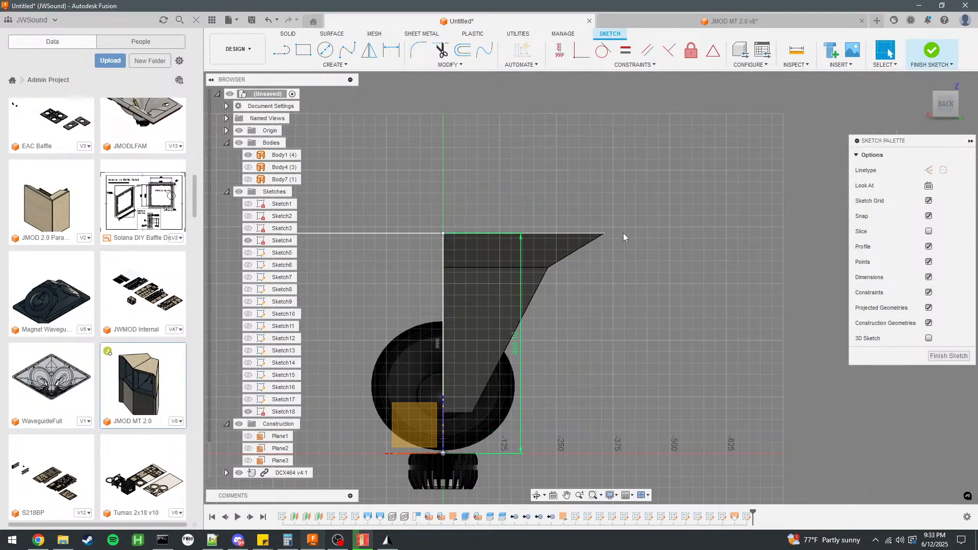
pyautogui.click(283, 52)
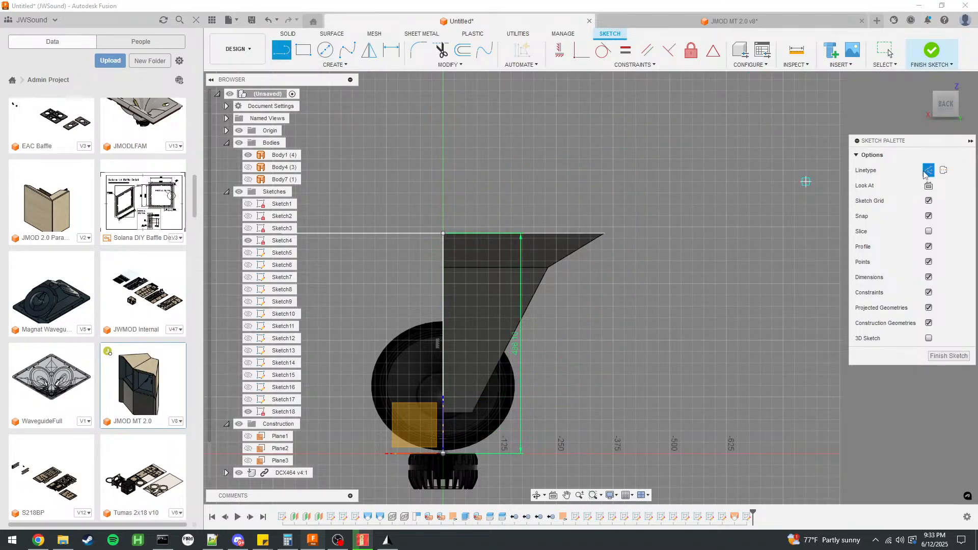
pyautogui.click(794, 233)
pyautogui.press('Escape')
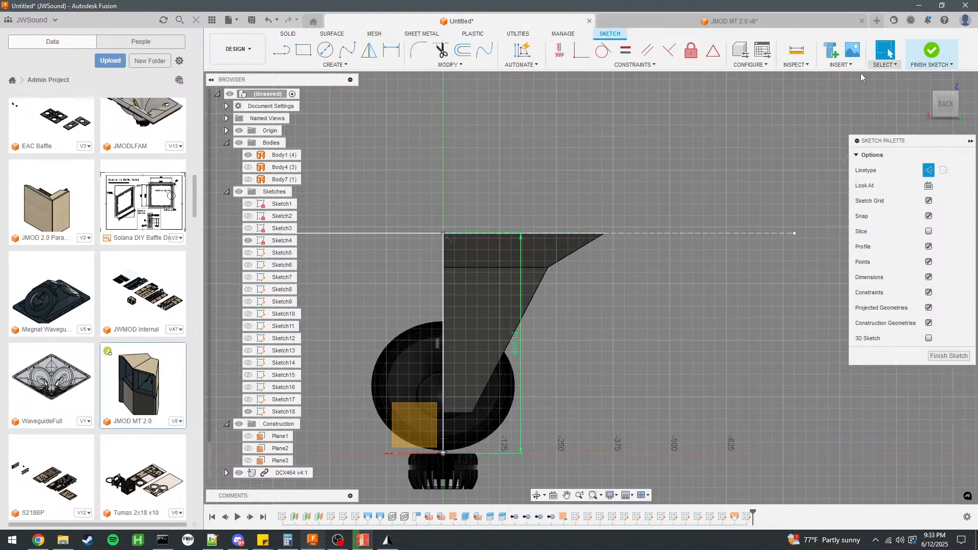
# Draw a solid 120 mm vertical line from the origin down behind the compression driver.
pyautogui.press('l')
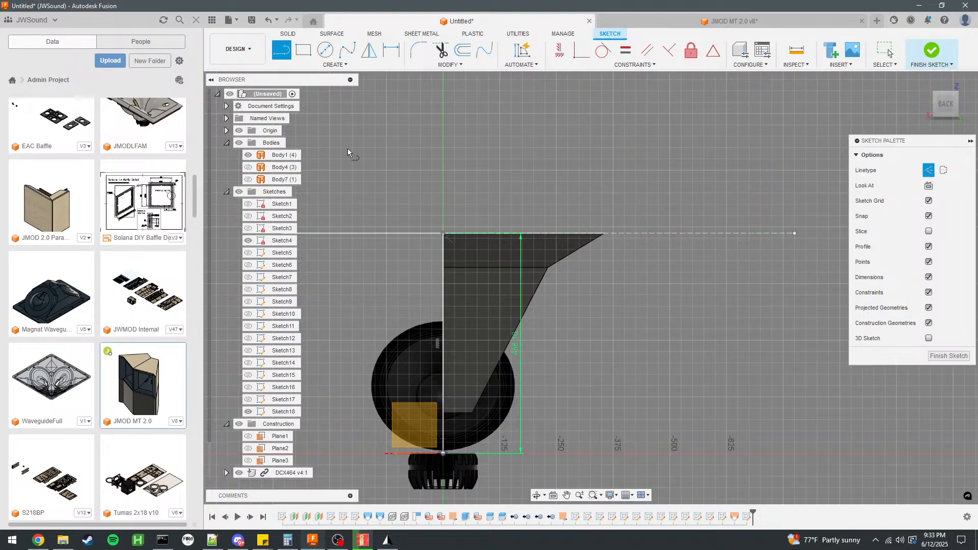
pyautogui.click(443, 453)
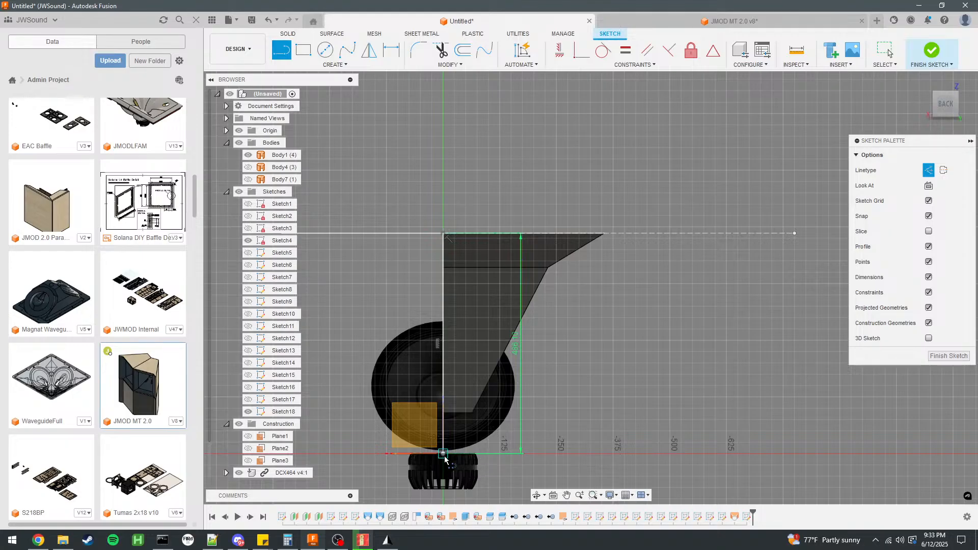
pyautogui.scroll(-4, 455, 371)
pyautogui.scroll(5, 455, 425)
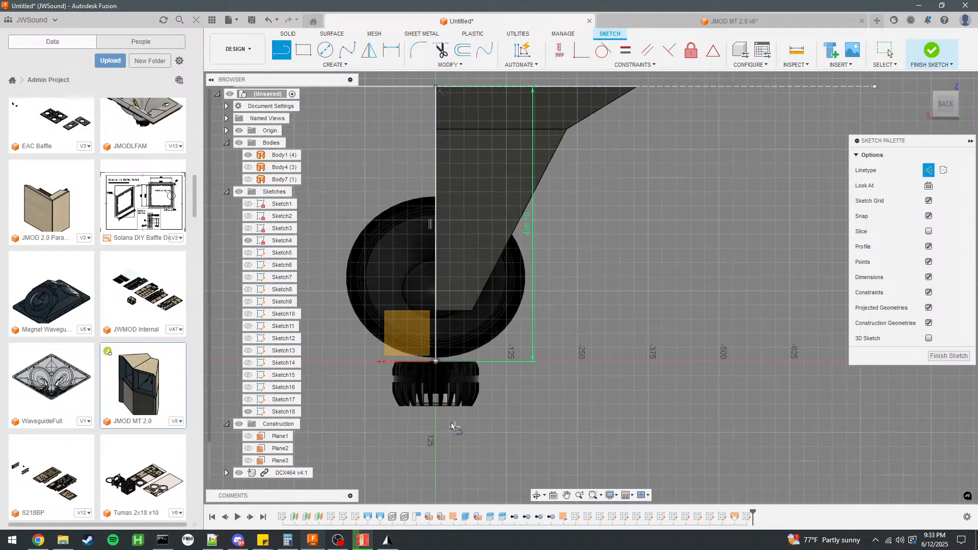
pyautogui.click(436, 363)
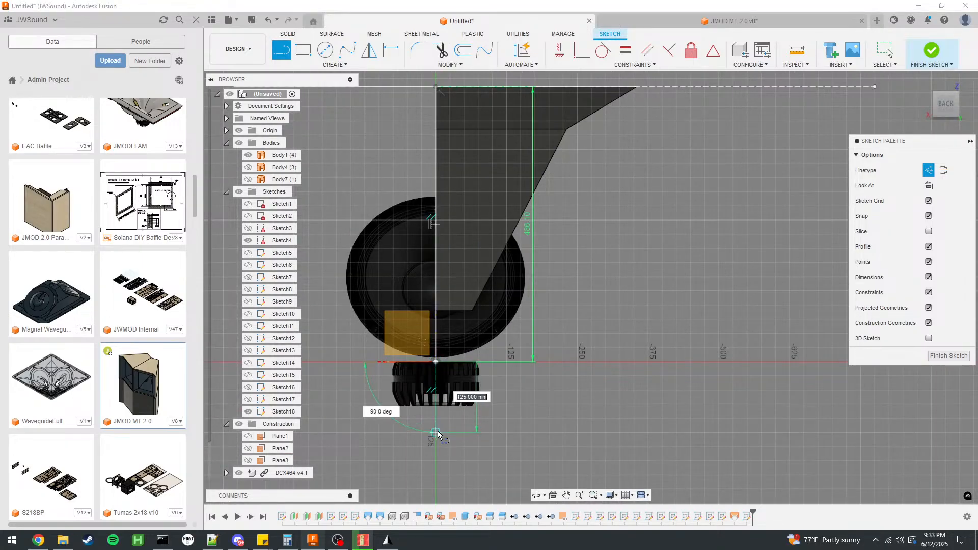
pyautogui.write('120')
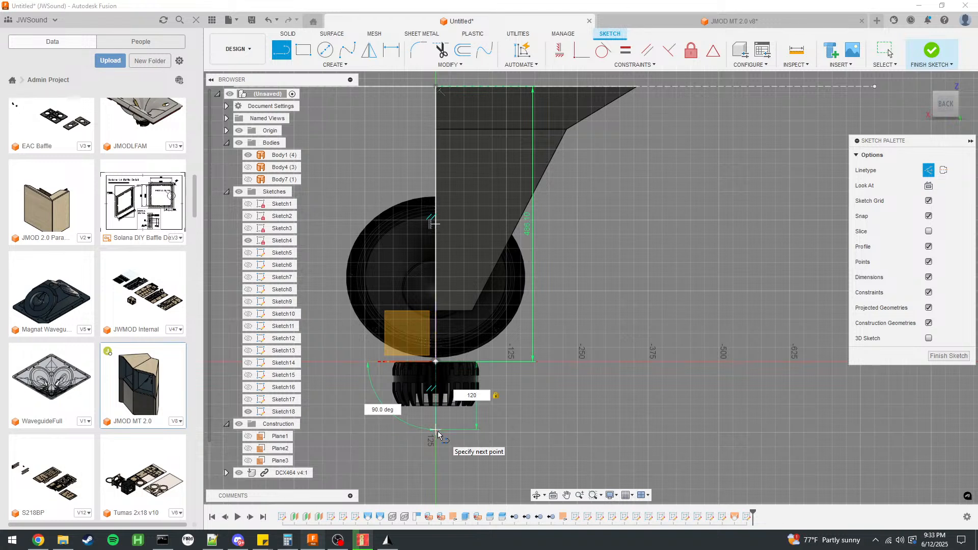
pyautogui.press('Return')
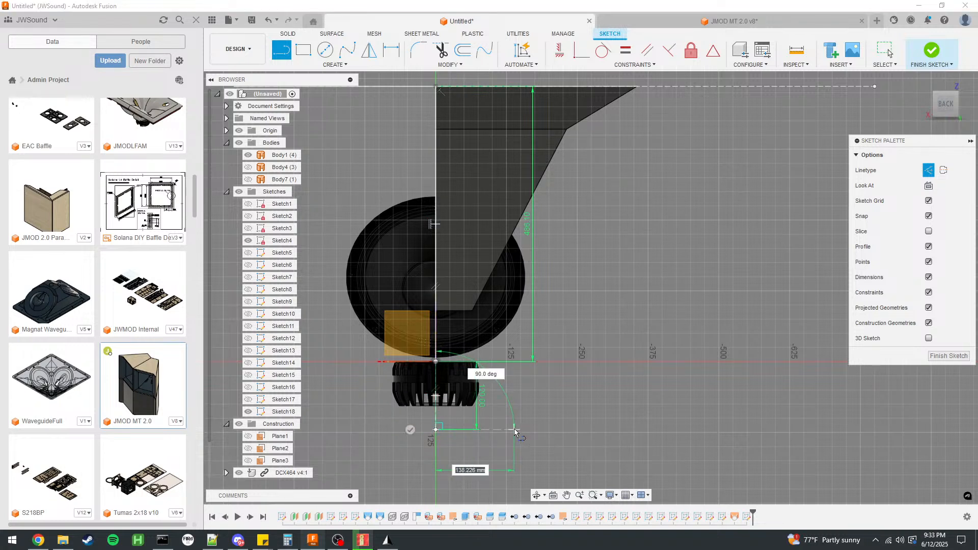
# Draw a 100 mm horizontal base line outward from the lower end of the 120 mm line.
pyautogui.write('100')
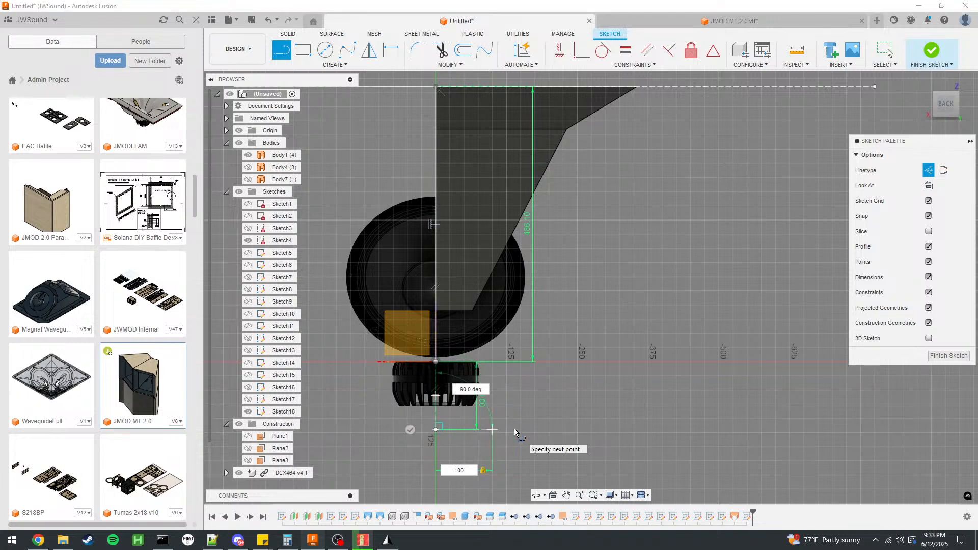
pyautogui.press('Tab')
pyautogui.click(476, 429)
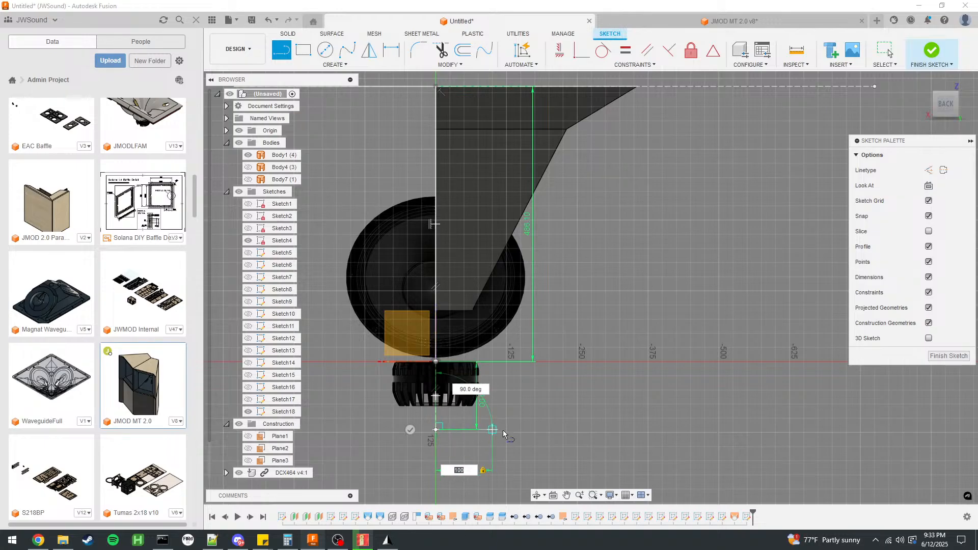
# Draw the slanted wall line, about 663 mm long at 114 degrees, from the base line's outer end to the construction line beside the mouth corner.
pyautogui.scroll(-3, 401, 440)
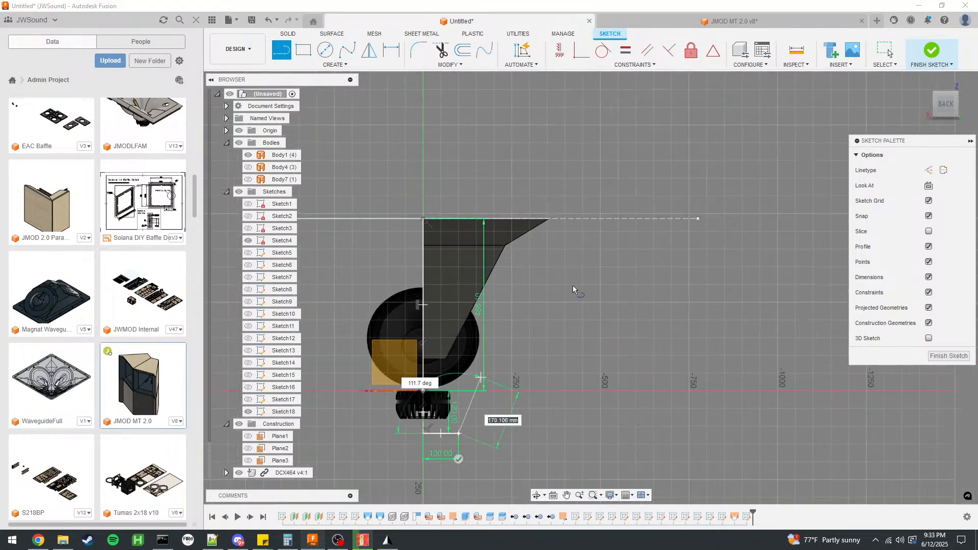
pyautogui.click(555, 219)
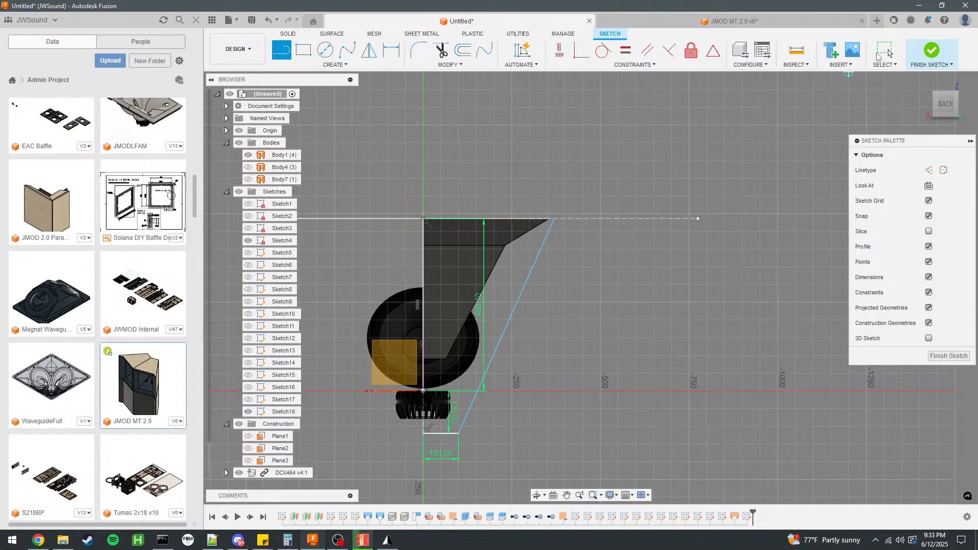
pyautogui.click(883, 53)
pyautogui.scroll(1, 439, 320)
pyautogui.moveTo(438, 319); pyautogui.dragTo(522, 292, button='middle')
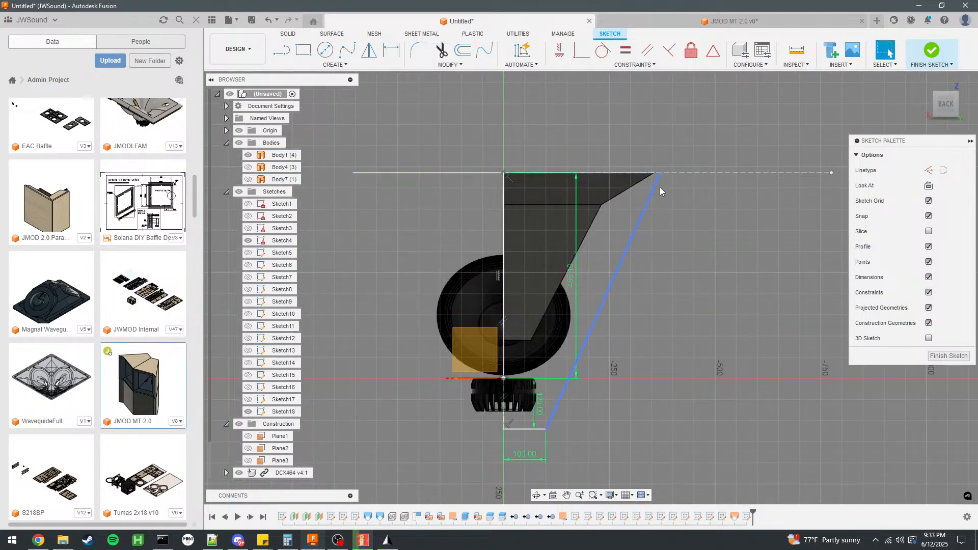
# Measure an outer edge of the mouth rectangle outside the wall profile sketch, and reopen that sketch for editing.
pyautogui.click(938, 47)
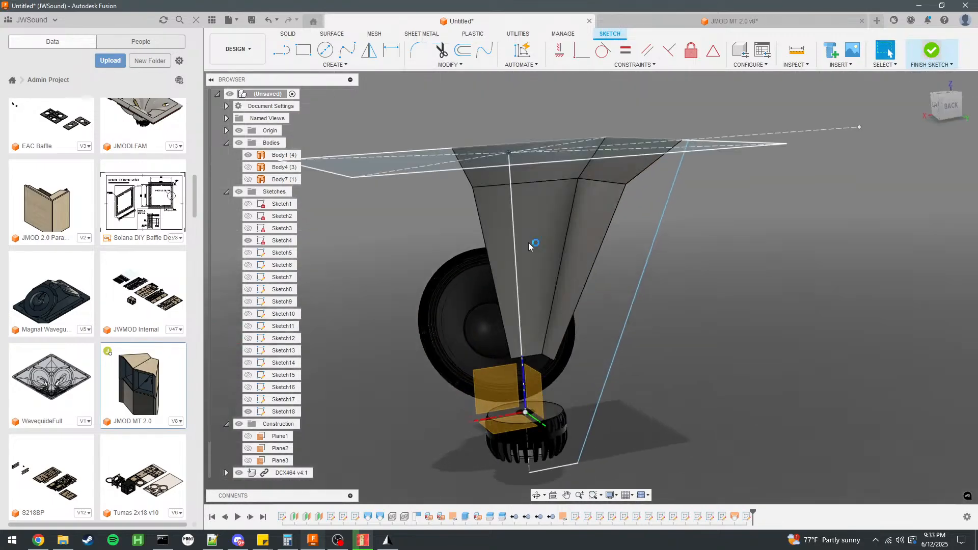
pyautogui.click(278, 240)
pyautogui.click(249, 241)
pyautogui.click(668, 198)
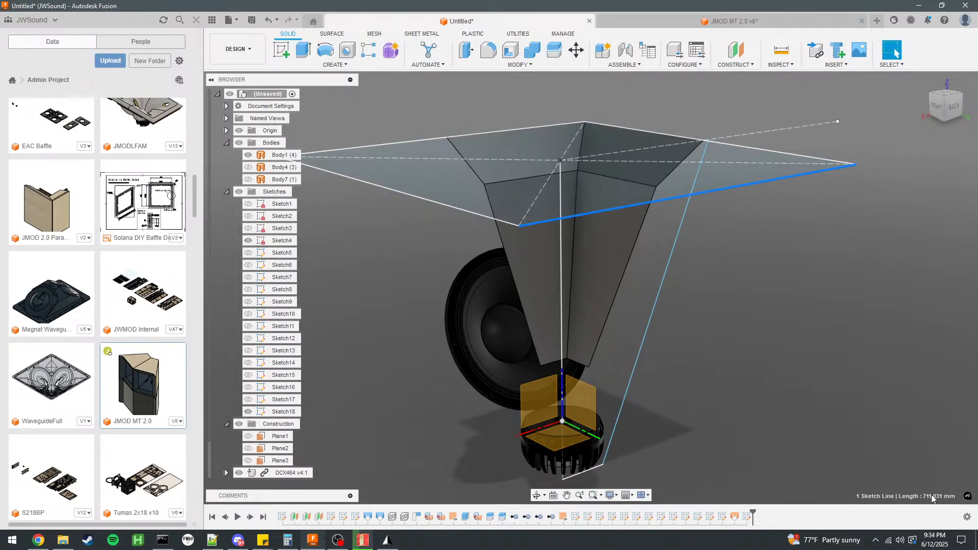
pyautogui.keyDown('shift'); pyautogui.moveTo(755, 357); pyautogui.dragTo(687, 318, button='middle'); pyautogui.keyUp('shift')
pyautogui.doubleClick(284, 412)
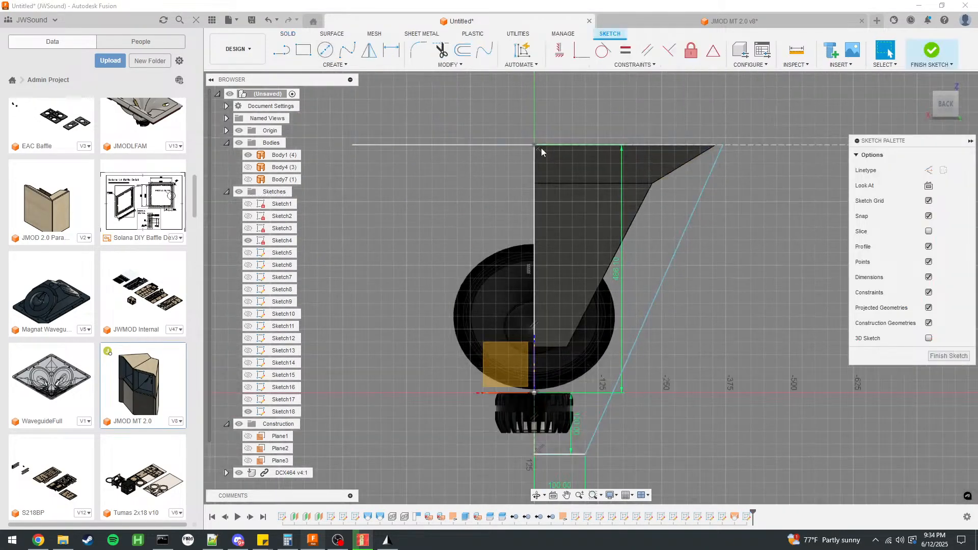
# Draw a horizontal construction line of 711/2 mm from the vertical centreline's mouth end to the horn's mouth corner.
pyautogui.click(282, 48)
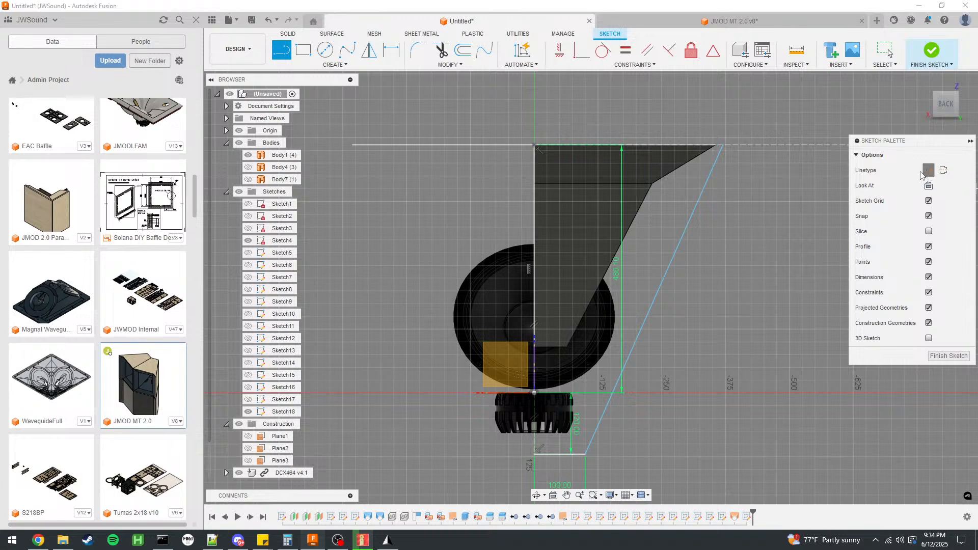
pyautogui.click(535, 146)
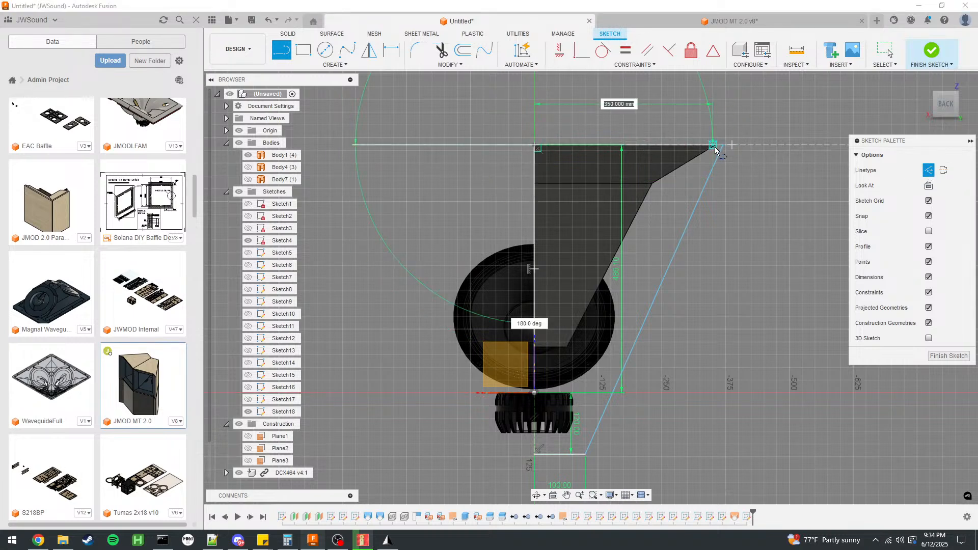
pyautogui.write('711/2')
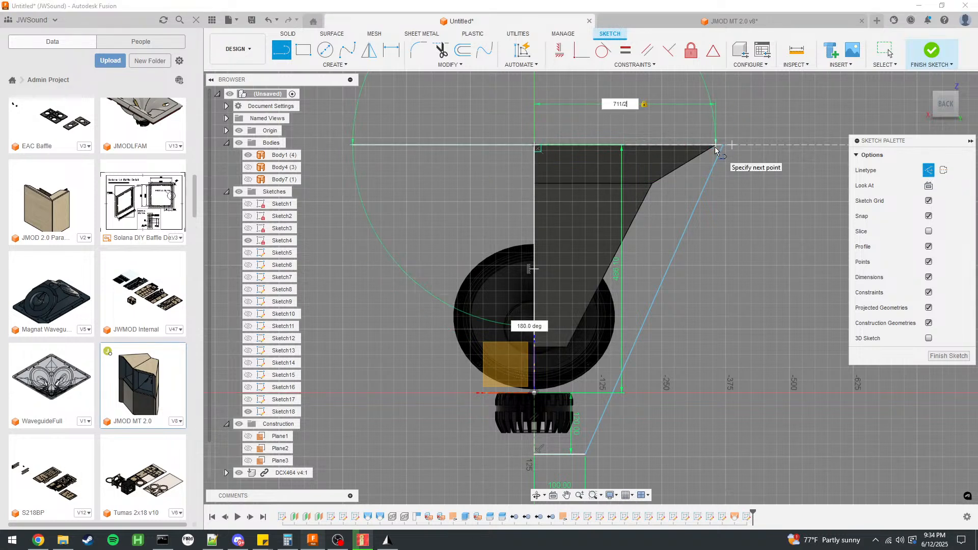
pyautogui.press('Return')
# Draw a 12 mm construction line from the mouth corner toward the slanted wall line, perpendicular to it.
pyautogui.scroll(5, 775, 129)
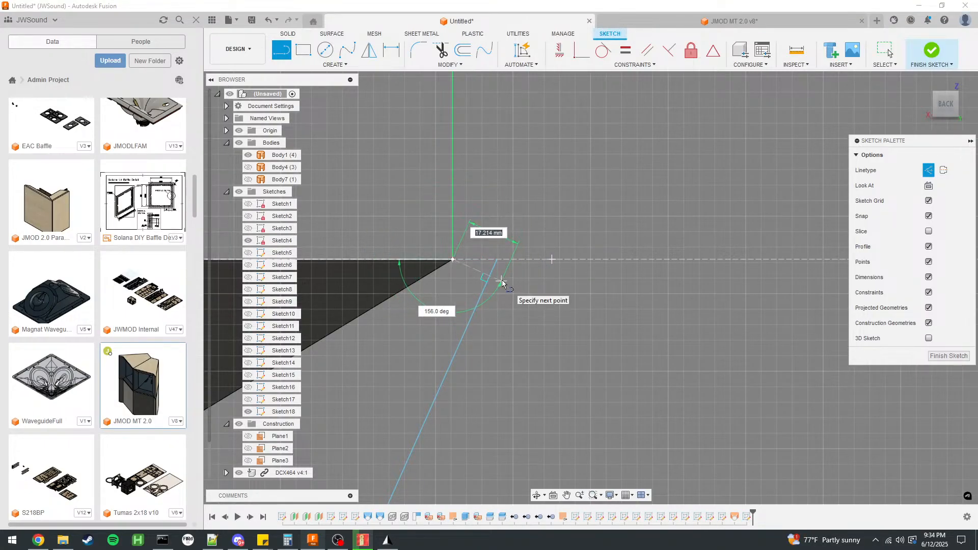
pyautogui.press('Tab')
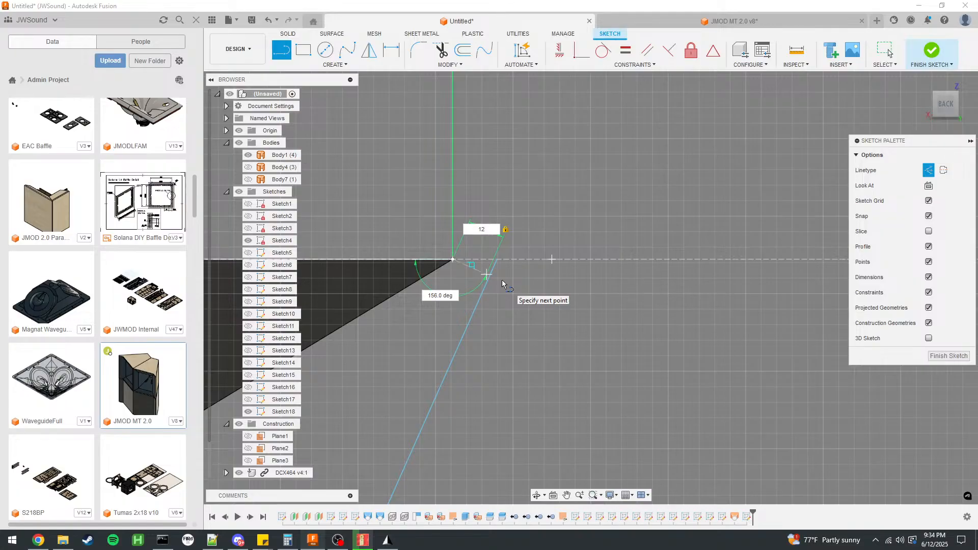
pyautogui.press('Return')
pyautogui.scroll(5, 450, 239)
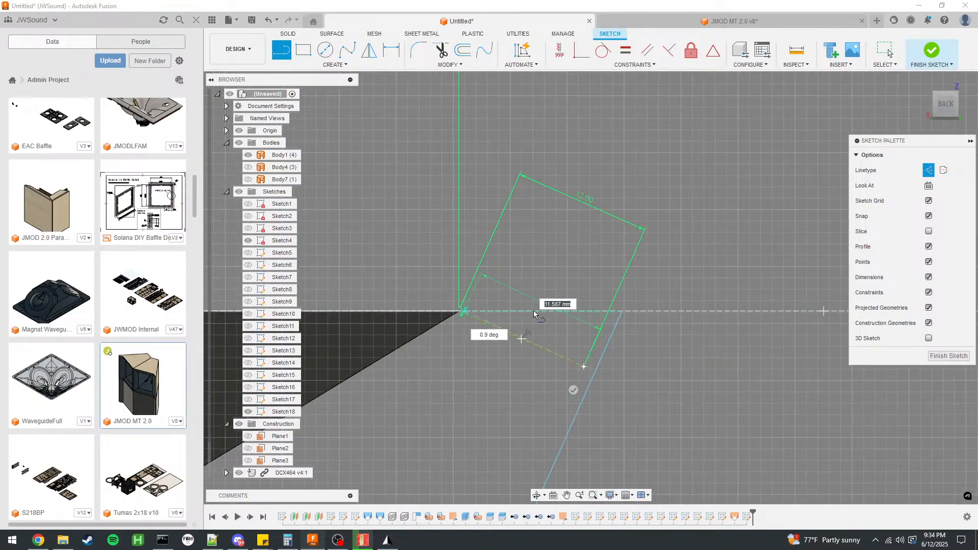
pyautogui.click(886, 49)
pyautogui.click(886, 51)
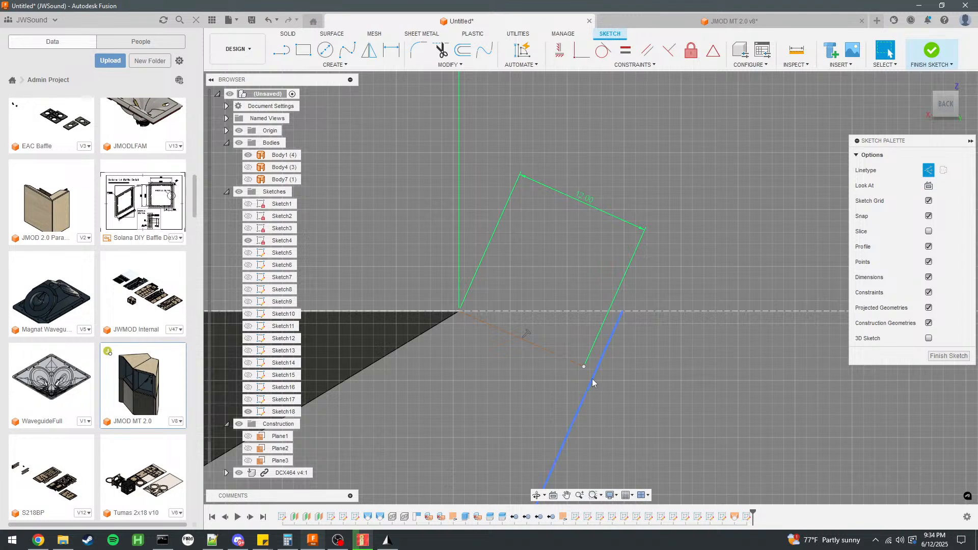
# Shift the slanted wall line's mouth end inward and try to constrain the line to the 12 mm construction line.
pyautogui.moveTo(623, 311); pyautogui.dragTo(616, 313)
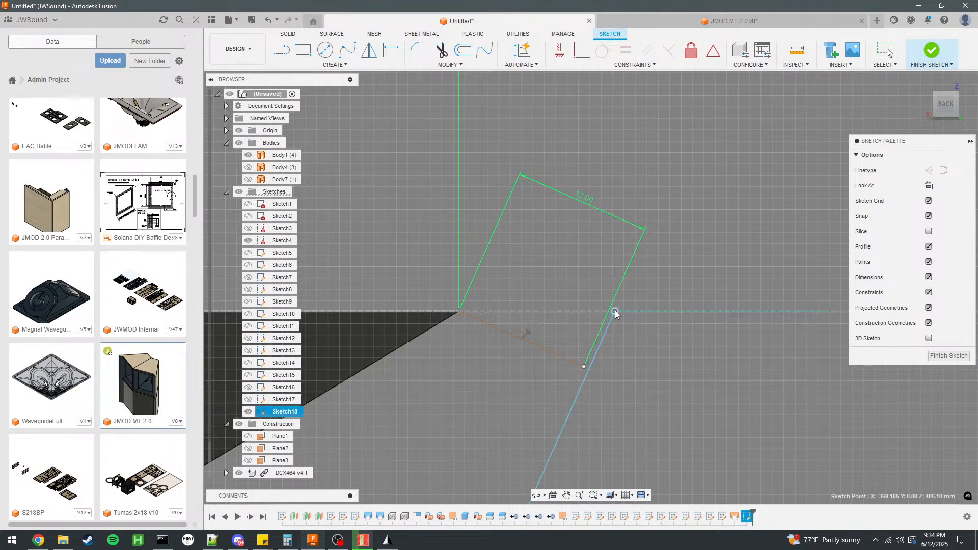
pyautogui.click(581, 50)
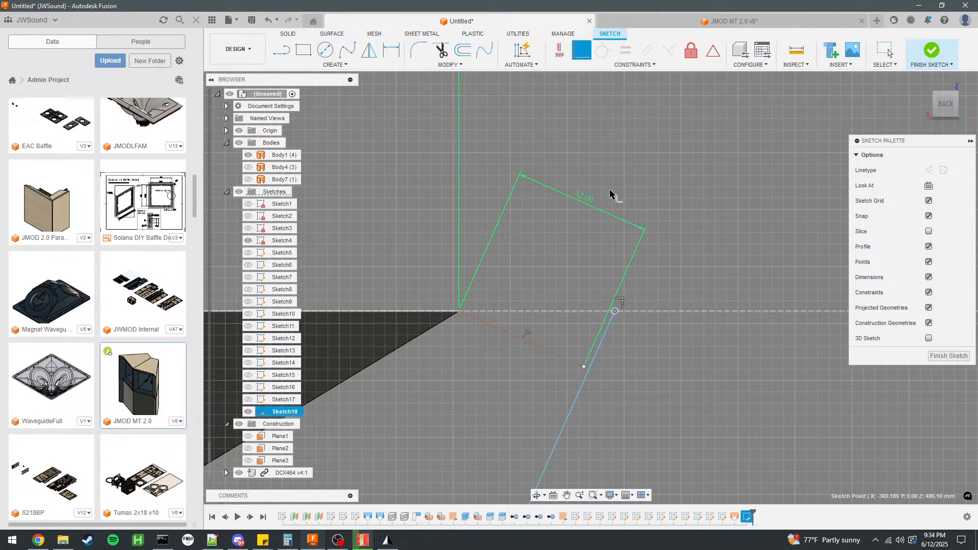
pyautogui.click(591, 366)
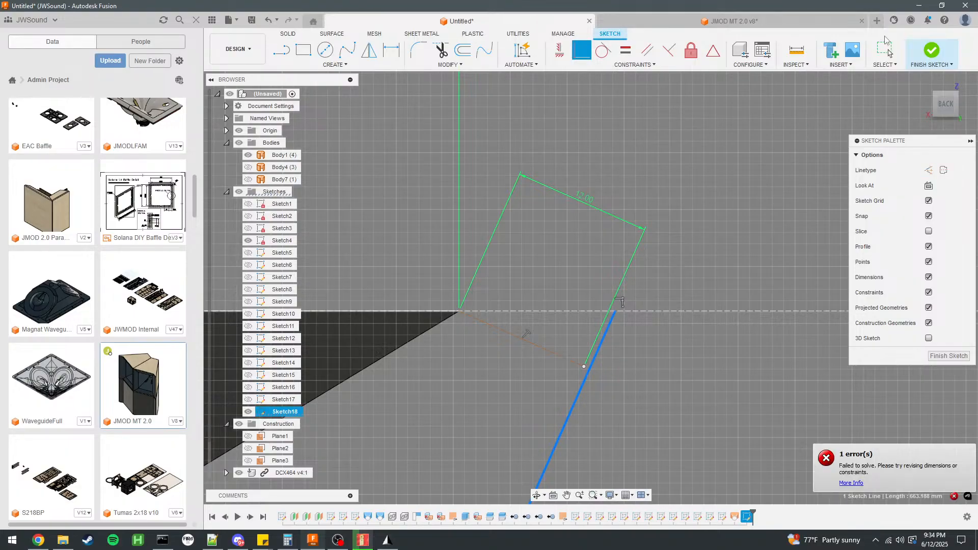
pyautogui.click(670, 51)
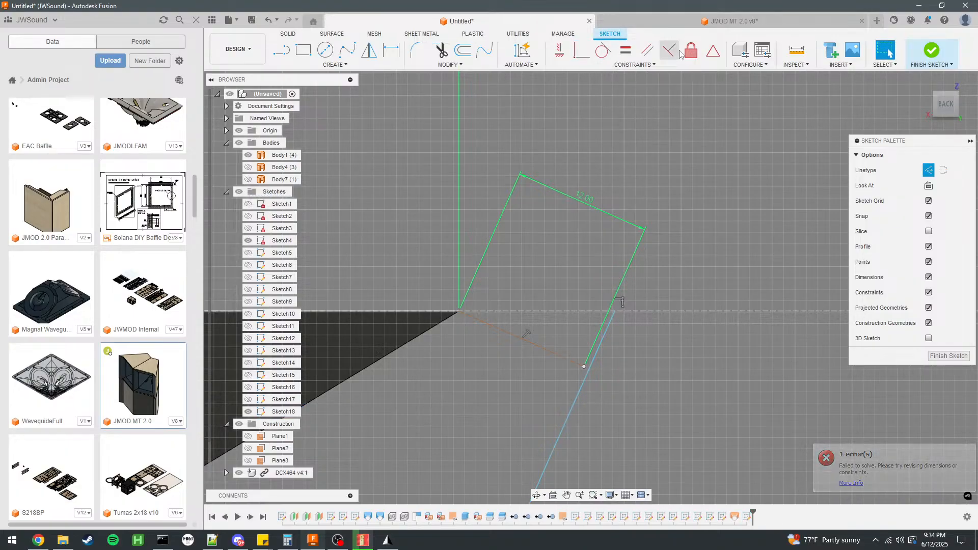
pyautogui.click(587, 373)
pyautogui.press('Escape')
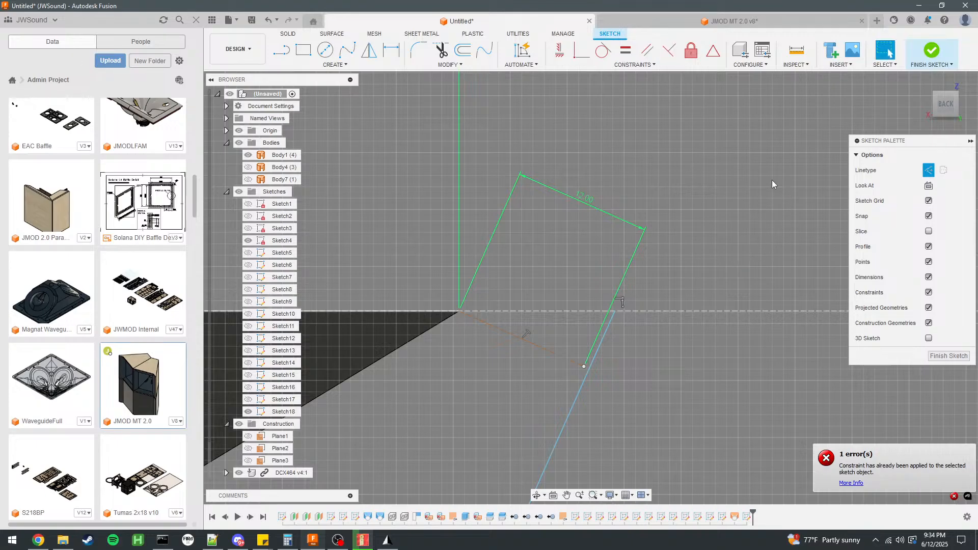
# Make the free end of the 12 mm construction line coincident with the slanted wall line.
pyautogui.click(581, 51)
pyautogui.click(589, 365)
pyautogui.click(880, 67)
pyautogui.scroll(-5, 657, 227)
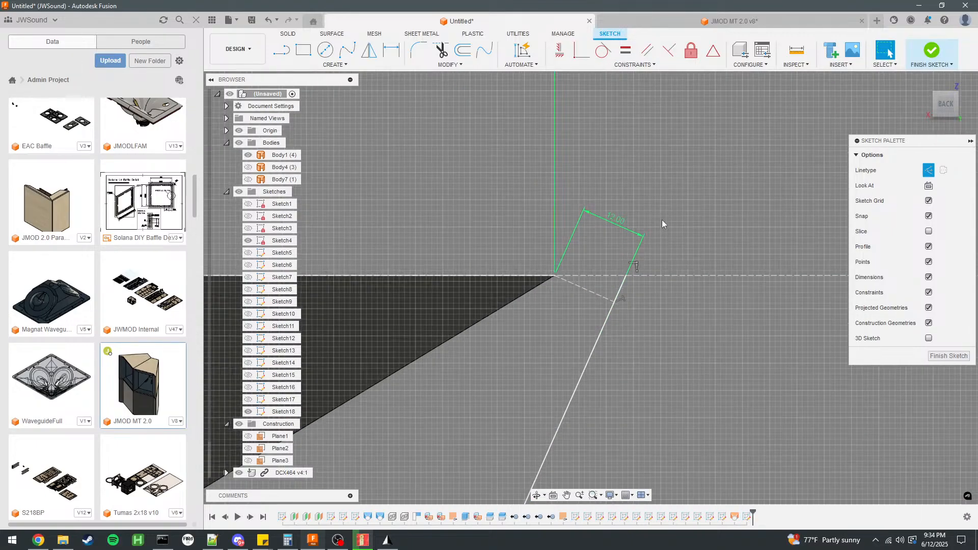
# Draw a solid inner wall line, about 663 mm long, from the mouth corner to the base line, parallel to the outer wall.
pyautogui.click(282, 51)
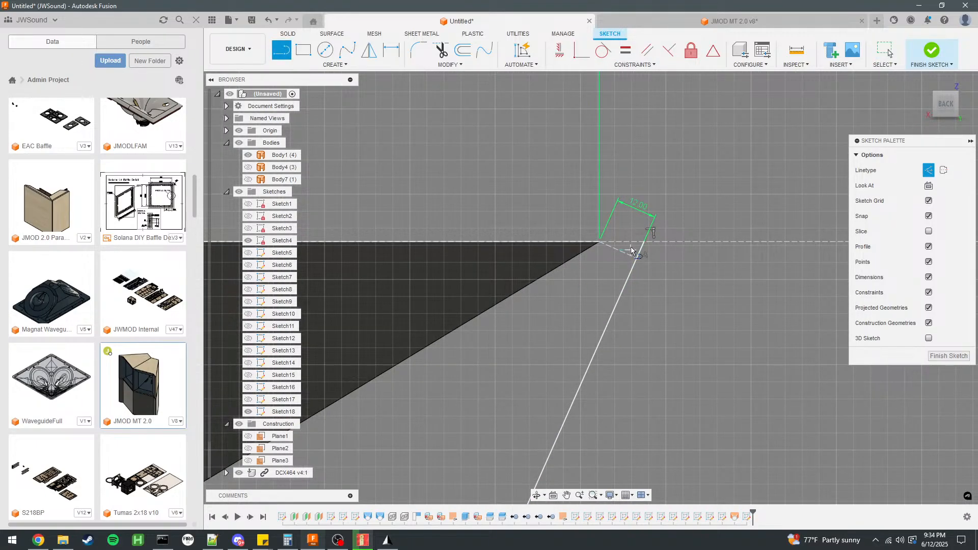
pyautogui.click(597, 243)
pyautogui.scroll(-5, 657, 196)
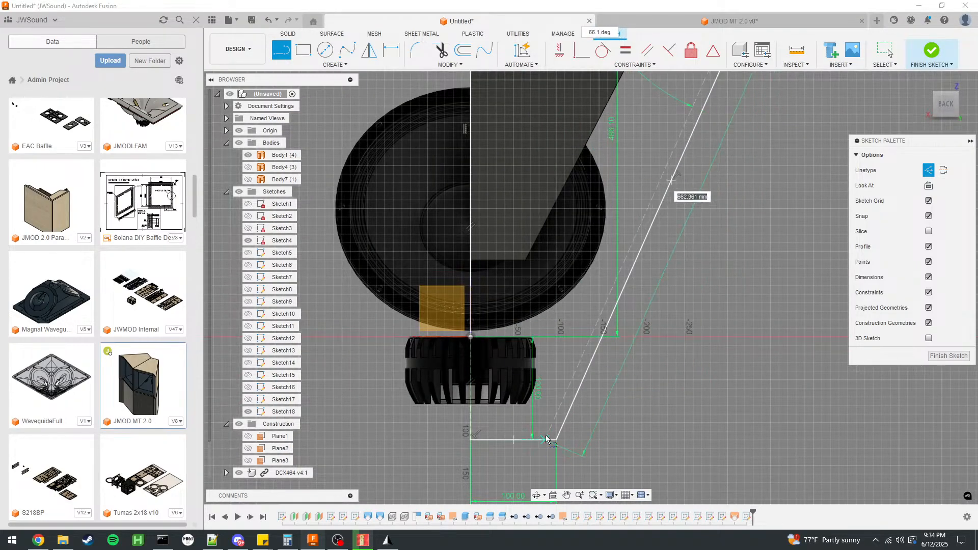
pyautogui.click(929, 170)
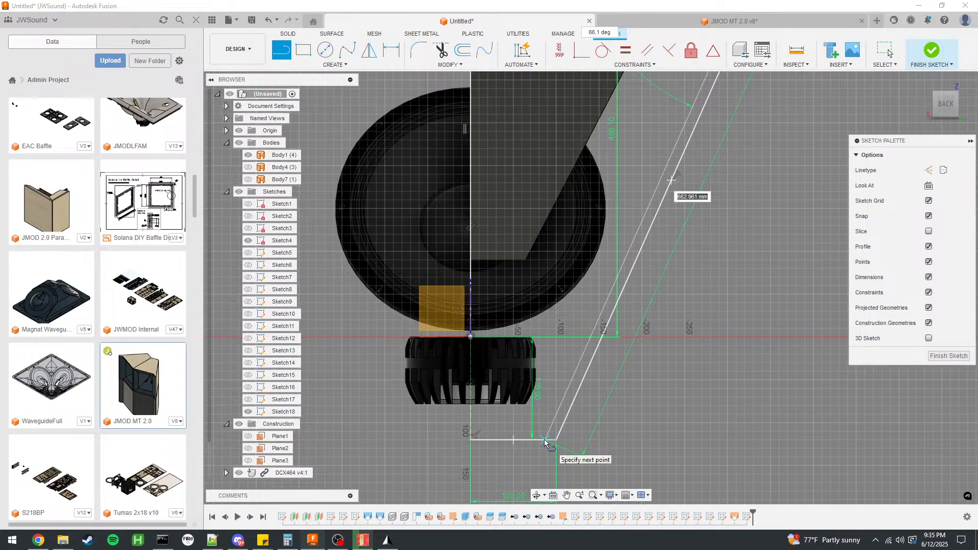
pyautogui.click(545, 442)
# Outline the 12 mm thick base panel with a vertical line at the centreline and a horizontal line to the inner wall.
pyautogui.scroll(-3, 547, 439)
pyautogui.scroll(-2, 651, 184)
pyautogui.scroll(4, 550, 380)
pyautogui.scroll(-3, 547, 379)
pyautogui.scroll(5, 541, 332)
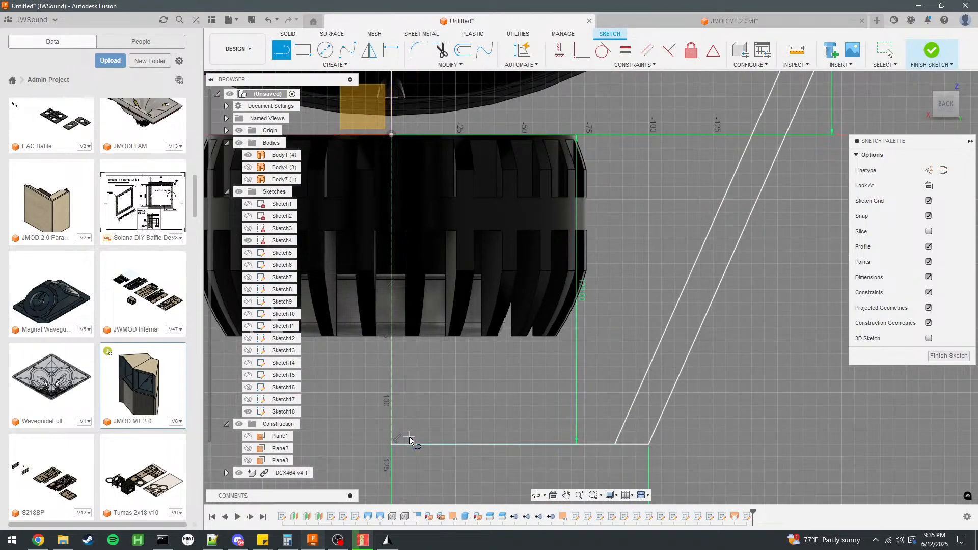
pyautogui.click(392, 443)
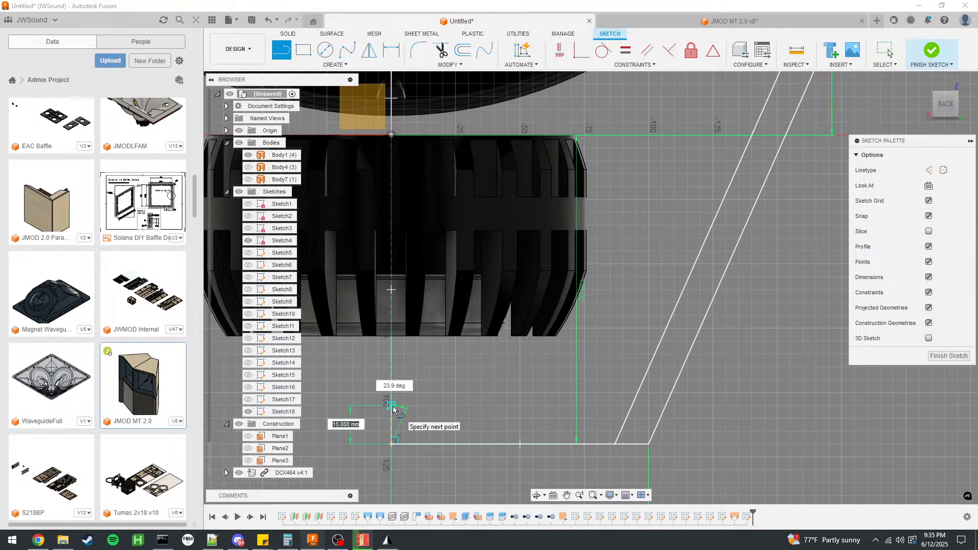
pyautogui.press('Return')
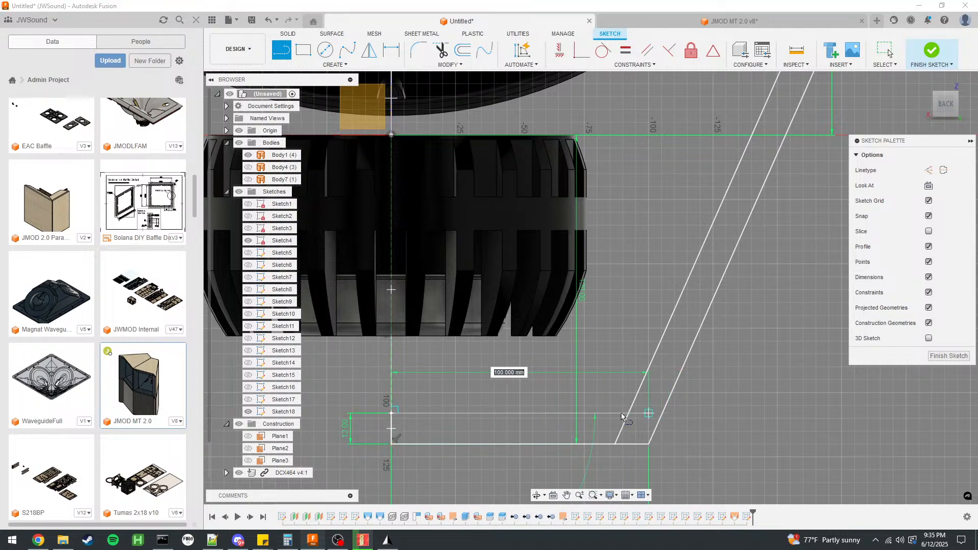
pyautogui.click(627, 413)
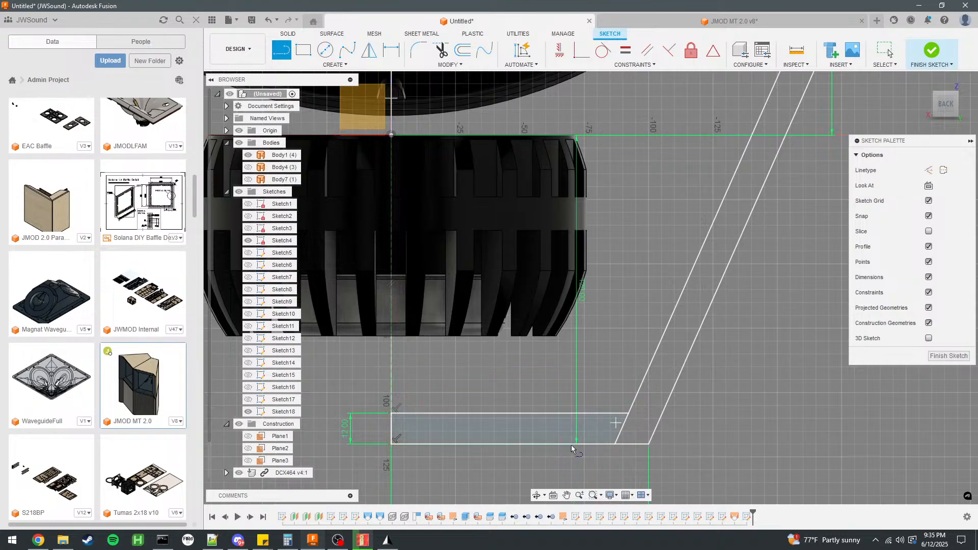
pyautogui.scroll(-4, 513, 384)
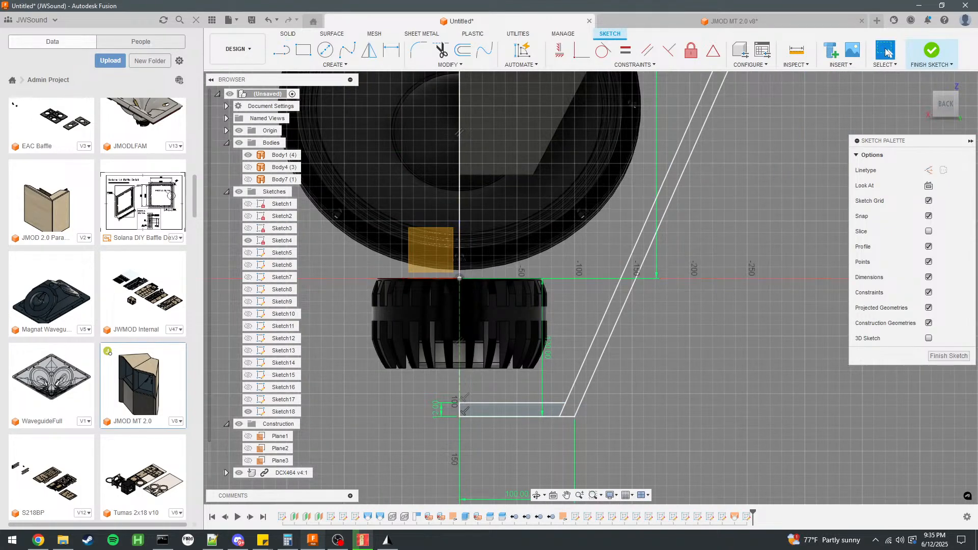
pyautogui.click(885, 50)
# Draw the mitre line, about 14.3 mm long, from the base panel's inner corner to the profile's outer lower corner.
pyautogui.scroll(5, 611, 392)
pyautogui.scroll(3, 571, 428)
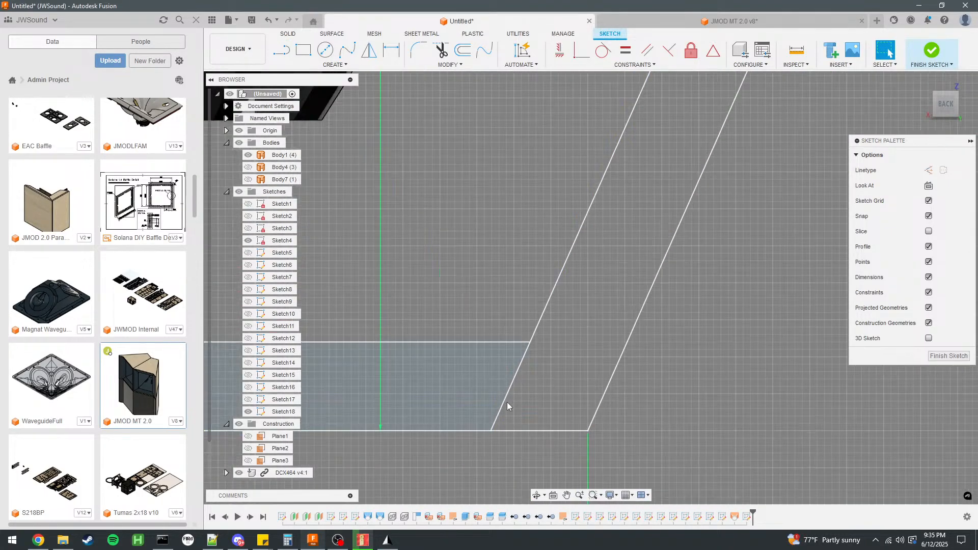
pyautogui.click(507, 402)
pyautogui.press('l')
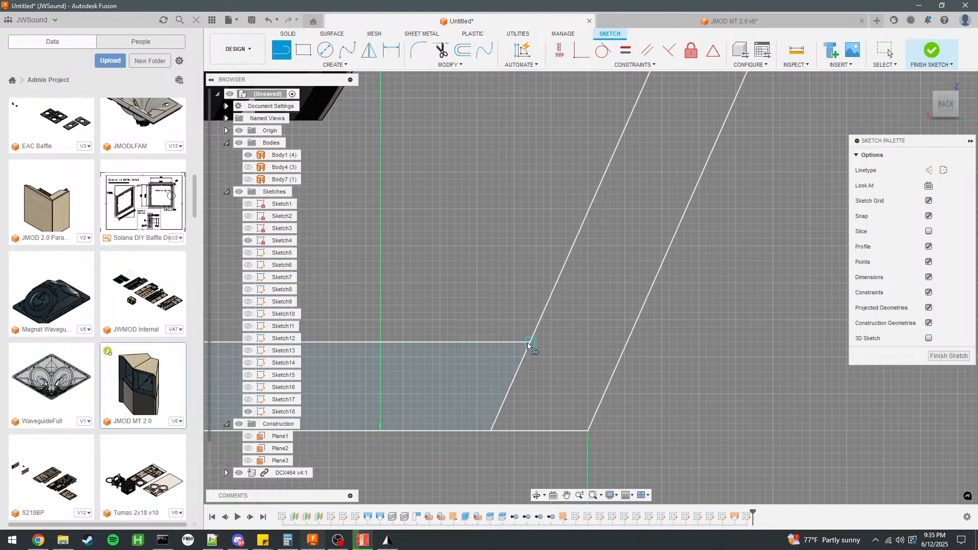
pyautogui.click(530, 344)
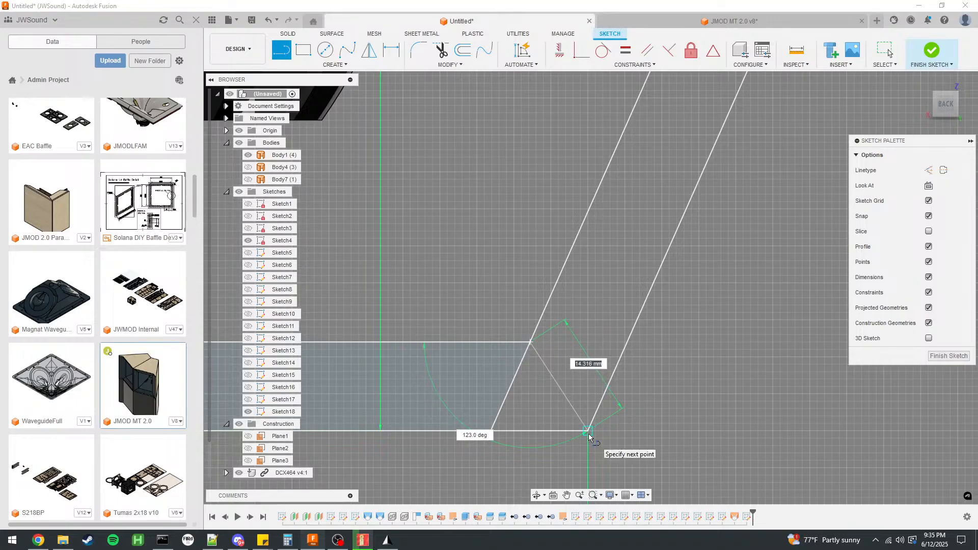
pyautogui.click(589, 435)
pyautogui.press('Escape')
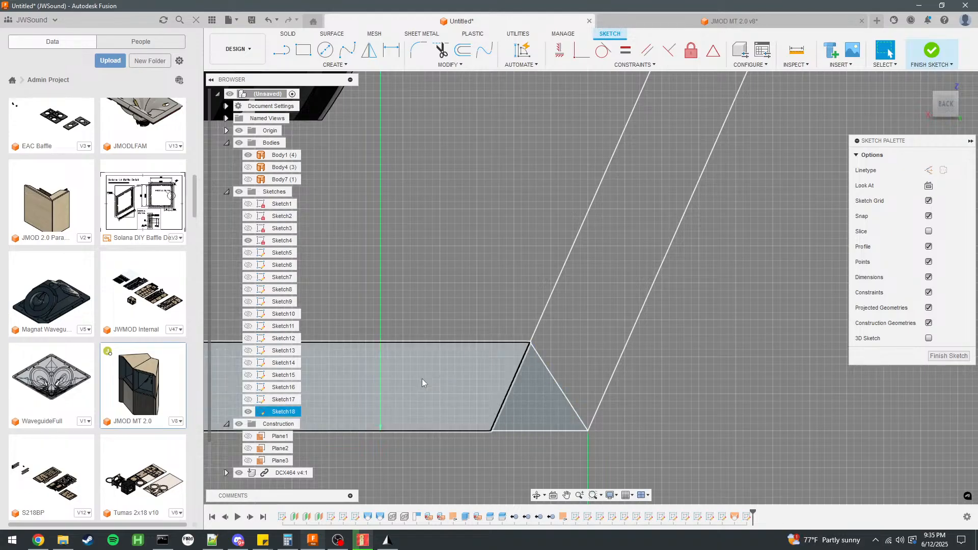
# Close the slanted wall's mouth end with a line from the mouth corner to the outer wall line, and finish the sketch.
pyautogui.scroll(-5, 444, 423)
pyautogui.scroll(5, 635, 110)
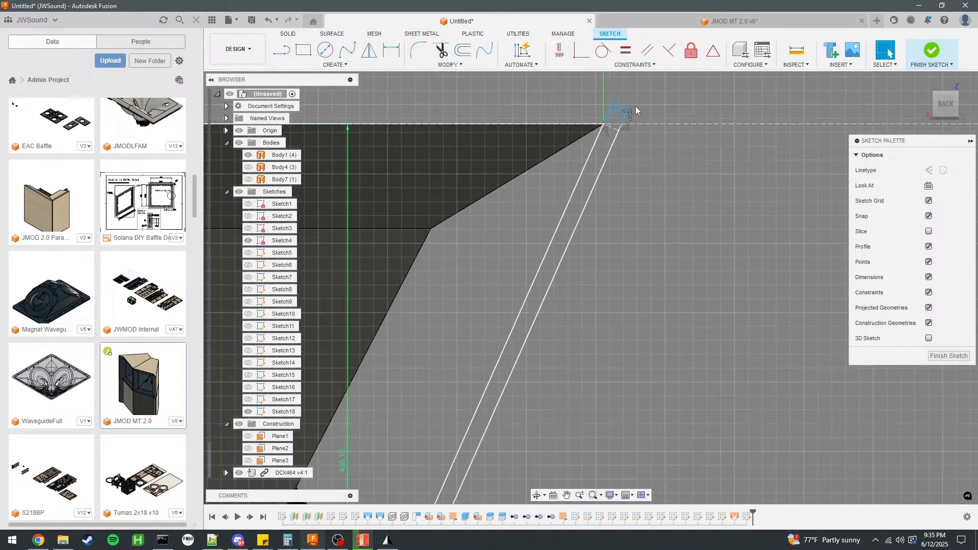
pyautogui.scroll(5, 635, 109)
pyautogui.press('l')
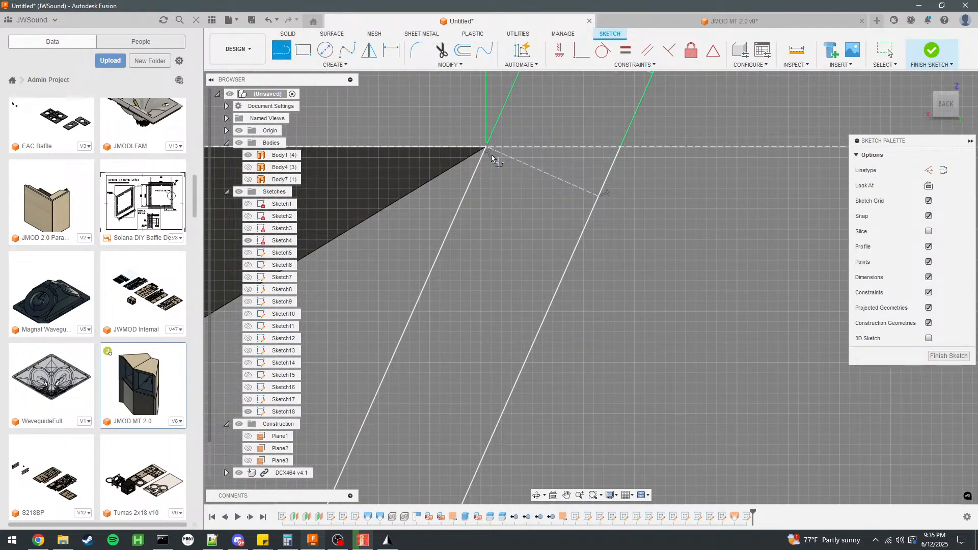
pyautogui.click(487, 147)
pyautogui.doubleClick(621, 148)
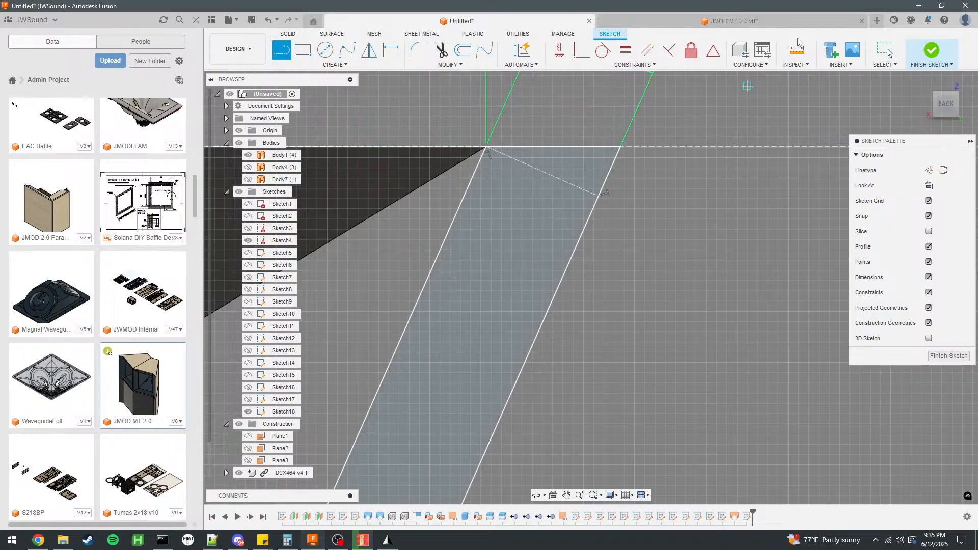
pyautogui.press('Escape')
pyautogui.scroll(-5, 659, 133)
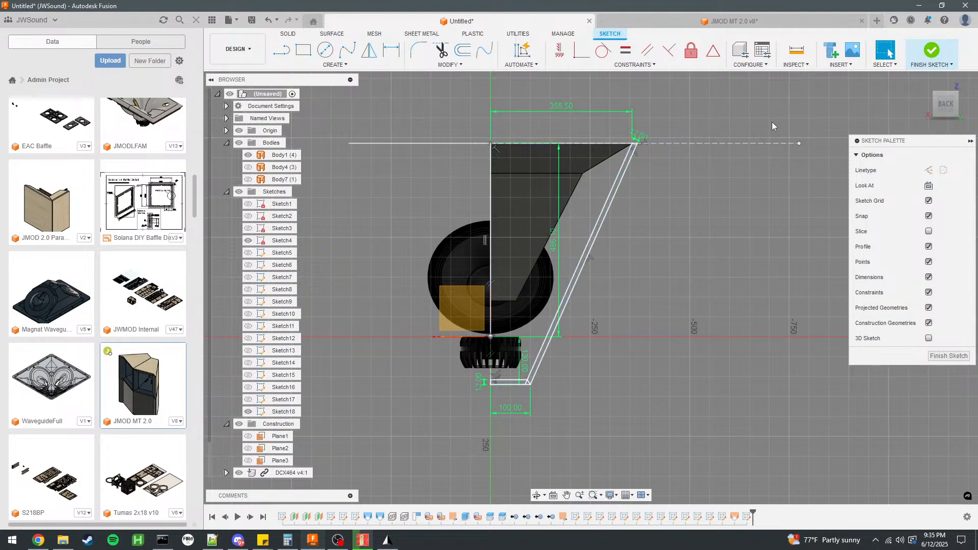
pyautogui.click(929, 50)
# Examine the wall profile against the horn and drivers from an angle and from the back.
pyautogui.moveTo(744, 251)
pyautogui.keyDown('shift'); pyautogui.mouseDown(button='middle')
pyautogui.moveTo(757, 233)
pyautogui.moveTo(694, 229)
pyautogui.mouseUp(button='middle'); pyautogui.keyUp('shift')
pyautogui.scroll(-2, 469, 197)
pyautogui.scroll(2, 604, 229)
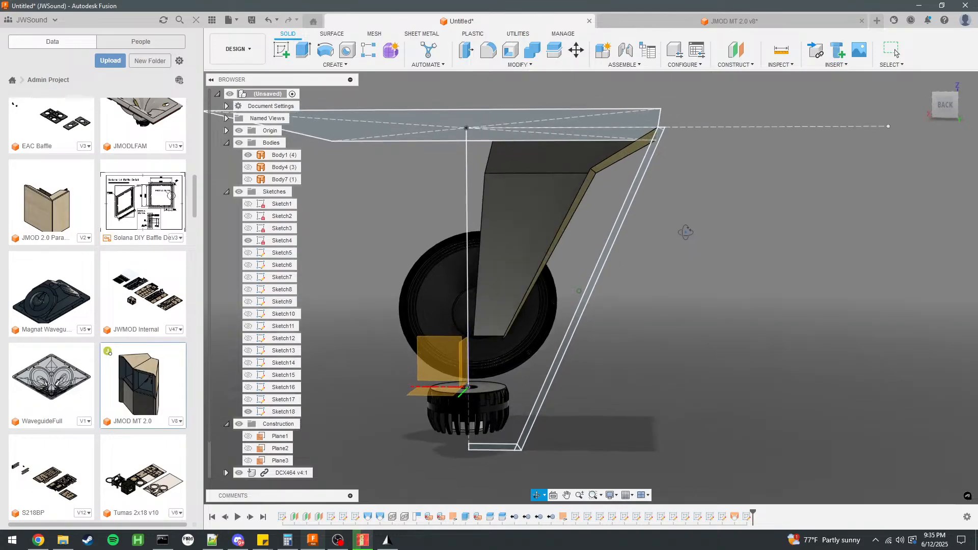
pyautogui.click(943, 107)
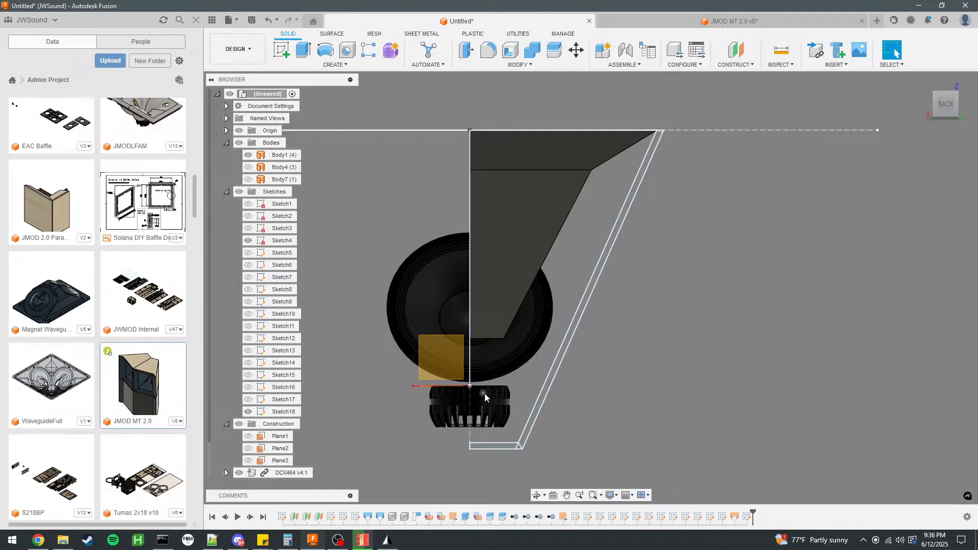
pyautogui.click(564, 160)
pyautogui.click(765, 232)
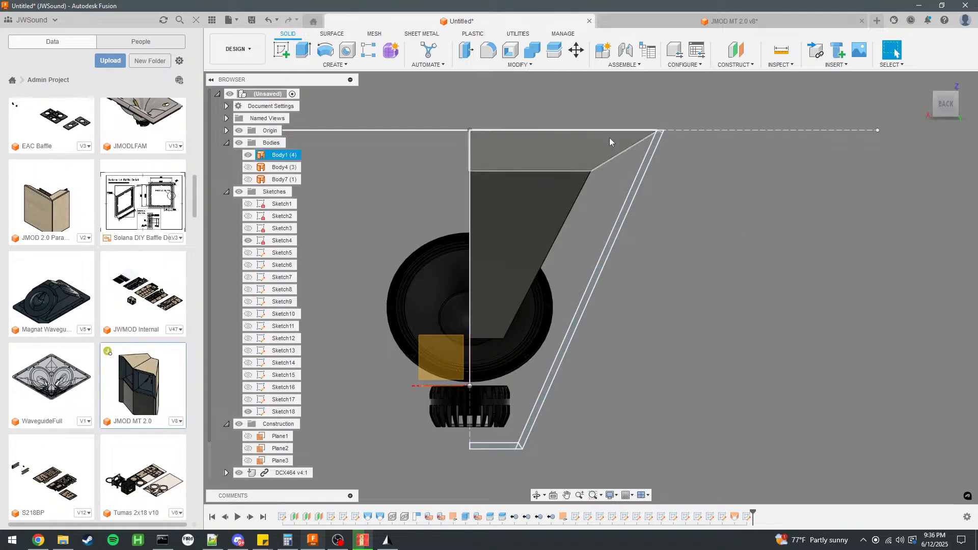
# Add a user parameter S2 in mm with the expression 16478 and no comment.
pyautogui.click(519, 65)
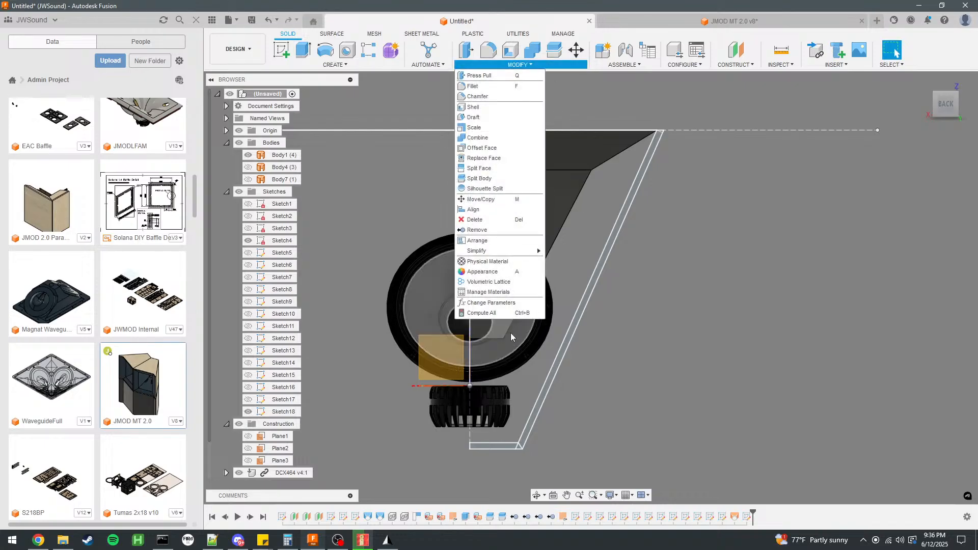
pyautogui.click(501, 303)
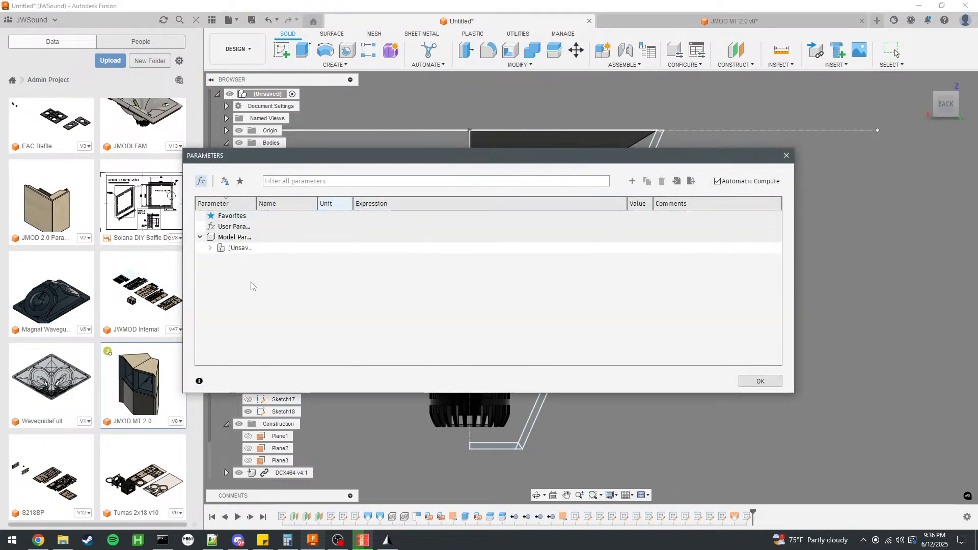
pyautogui.click(632, 181)
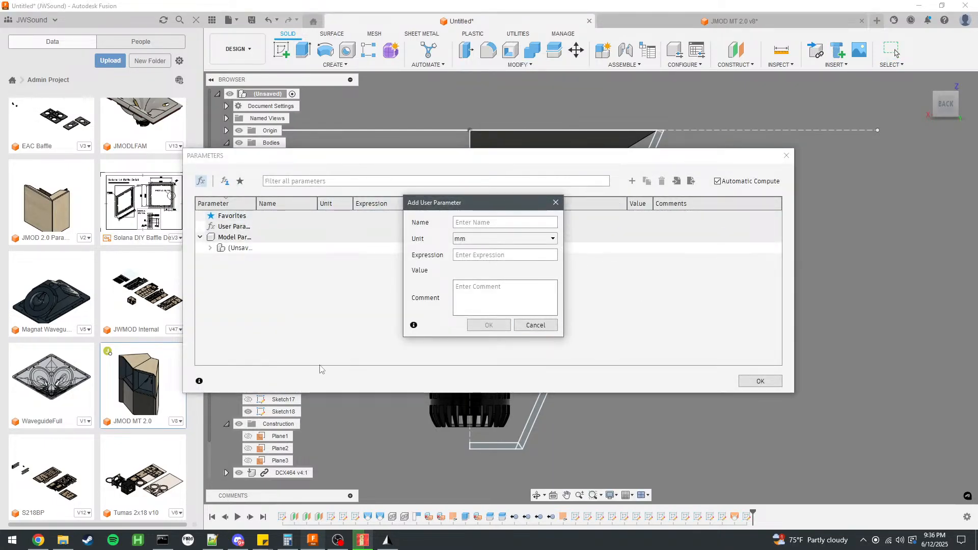
pyautogui.write('S1')
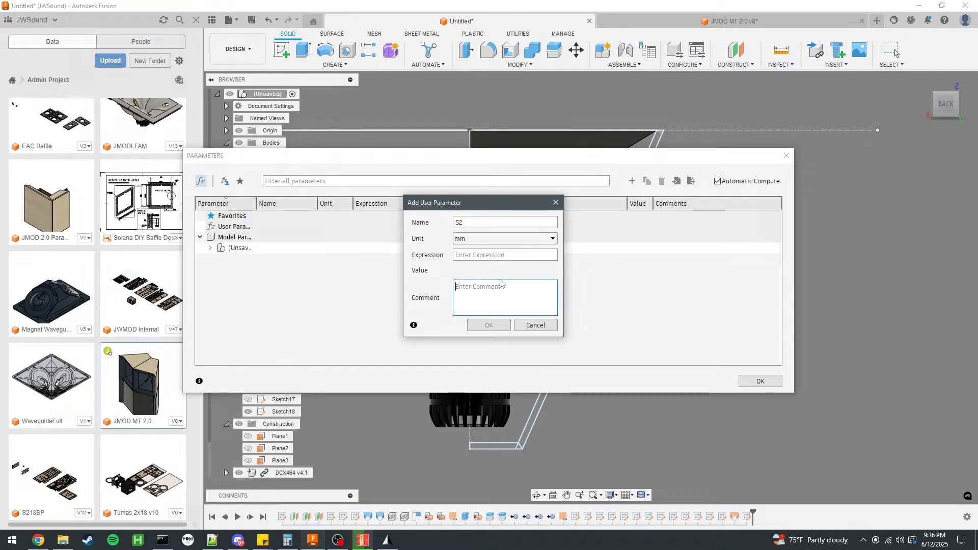
pyautogui.click(42, 542)
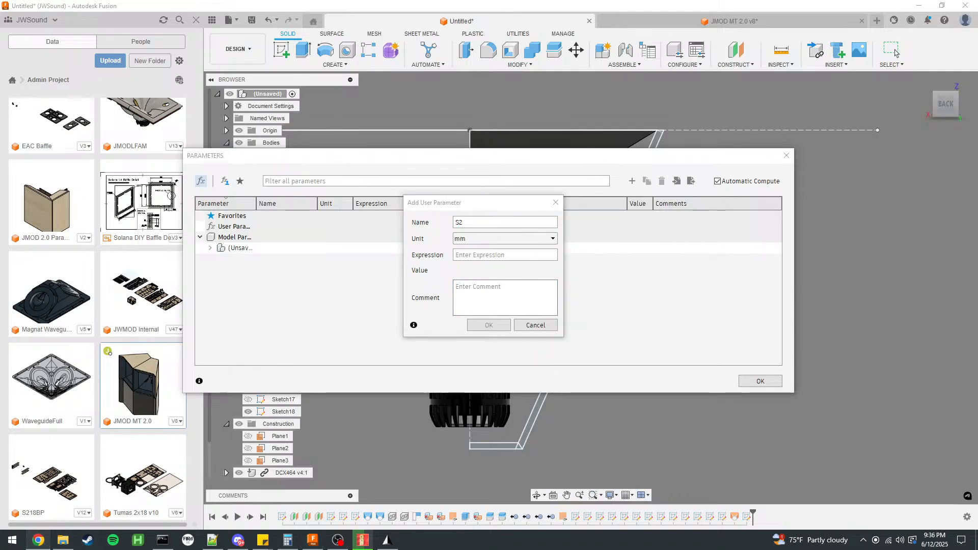
pyautogui.click(490, 256)
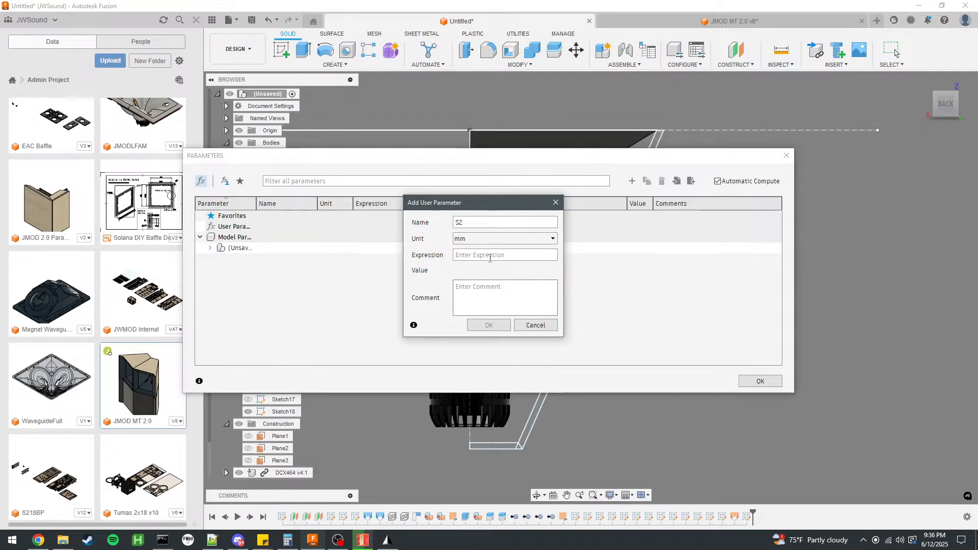
pyautogui.write('1')
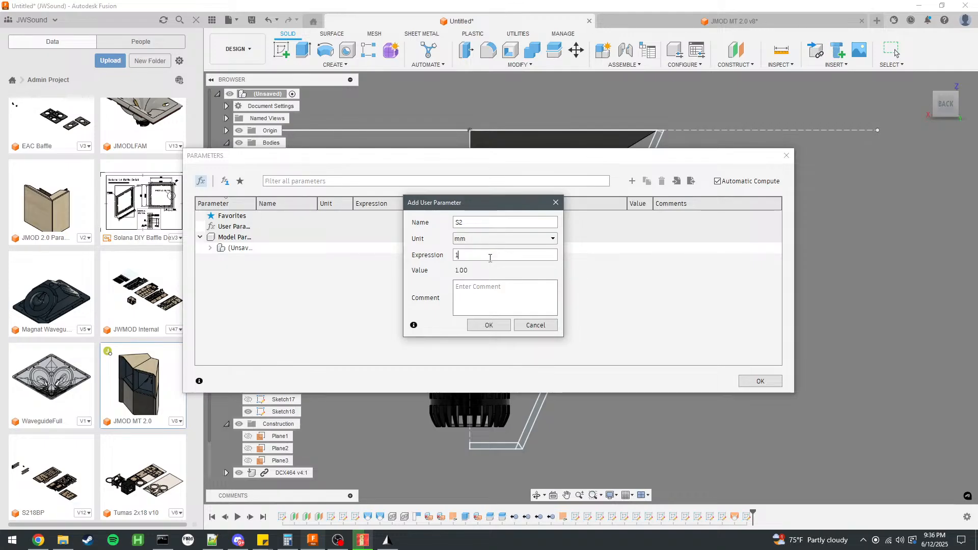
pyautogui.write('6478')
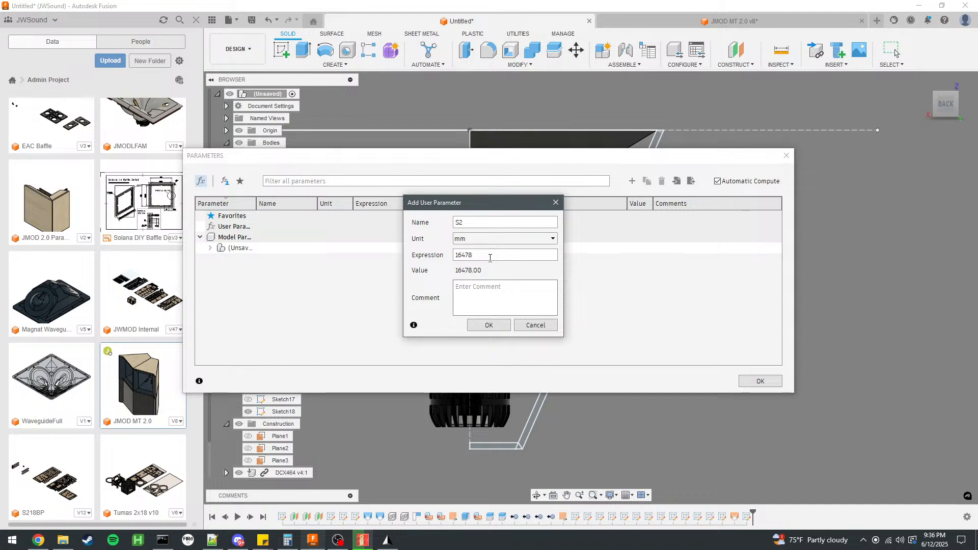
pyautogui.click(502, 295)
pyautogui.write('sq mm')
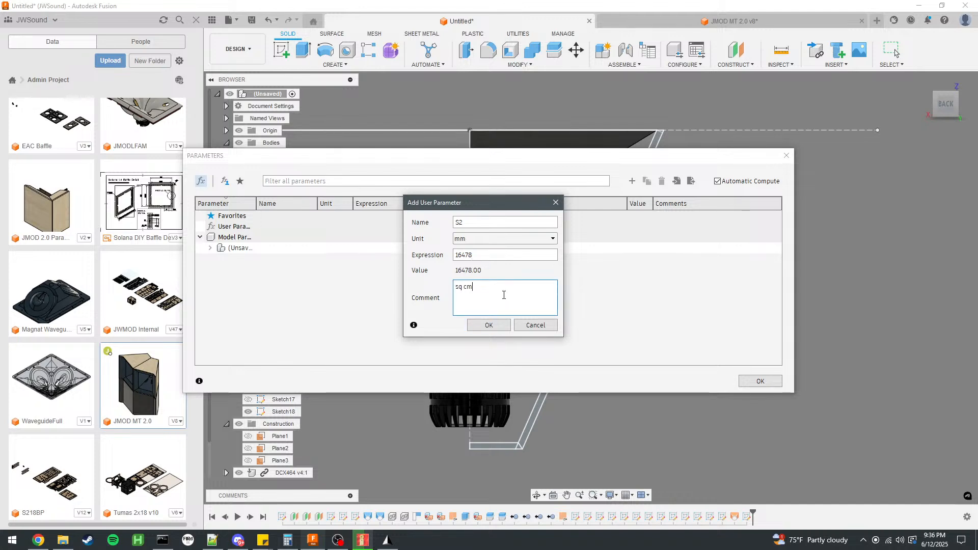
pyautogui.moveTo(481, 288); pyautogui.dragTo(437, 290)
pyautogui.press('BackSpace')
pyautogui.click(487, 329)
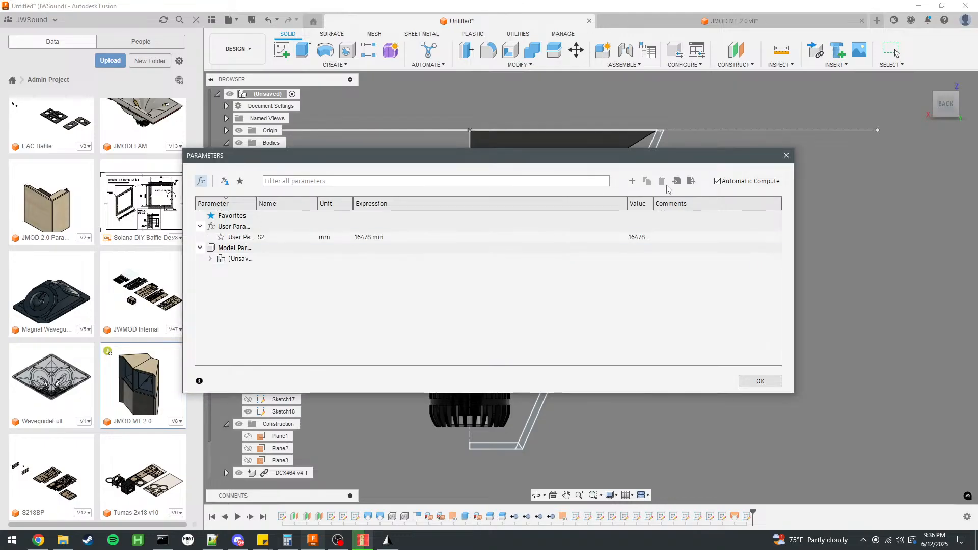
# Add a user parameter S3 in mm with the expression 213601.
pyautogui.click(632, 181)
pyautogui.write('S3')
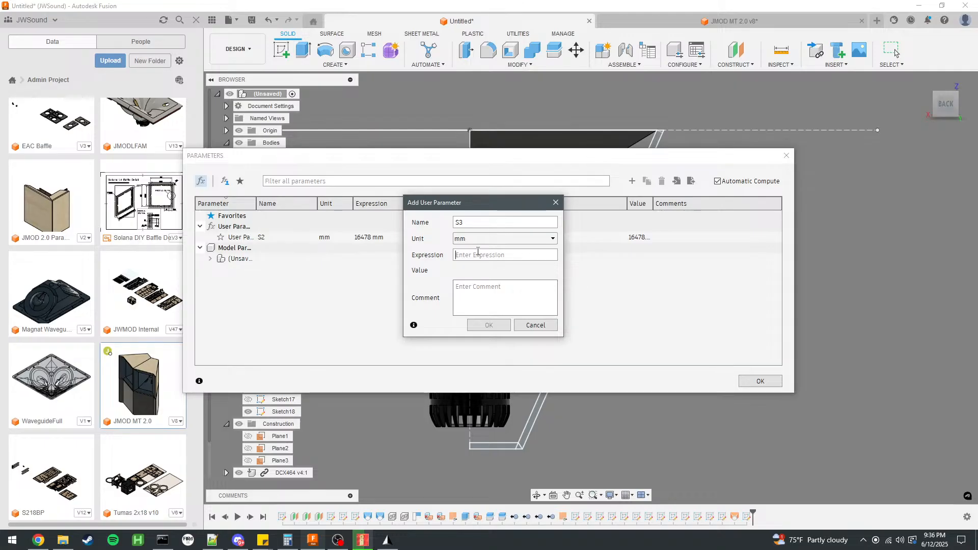
pyautogui.write('21')
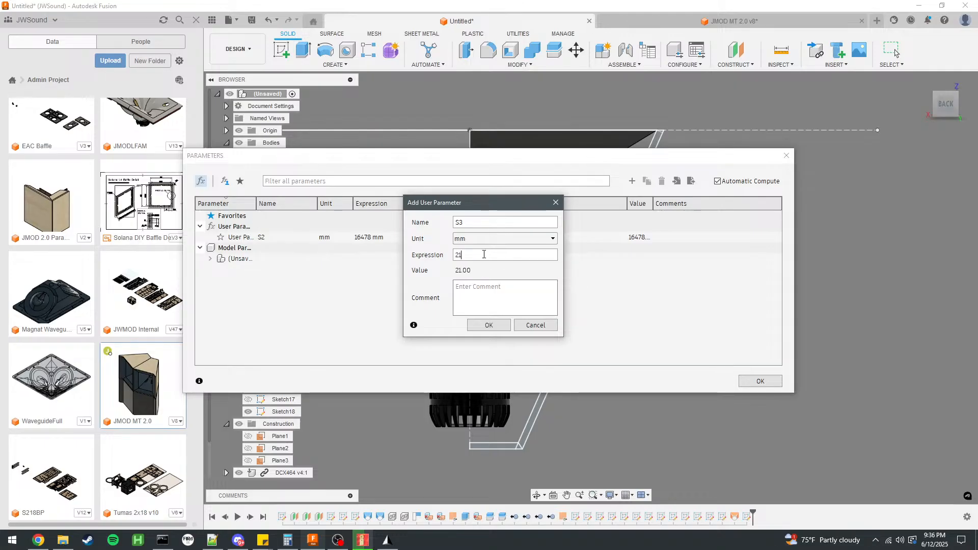
pyautogui.write('3601')
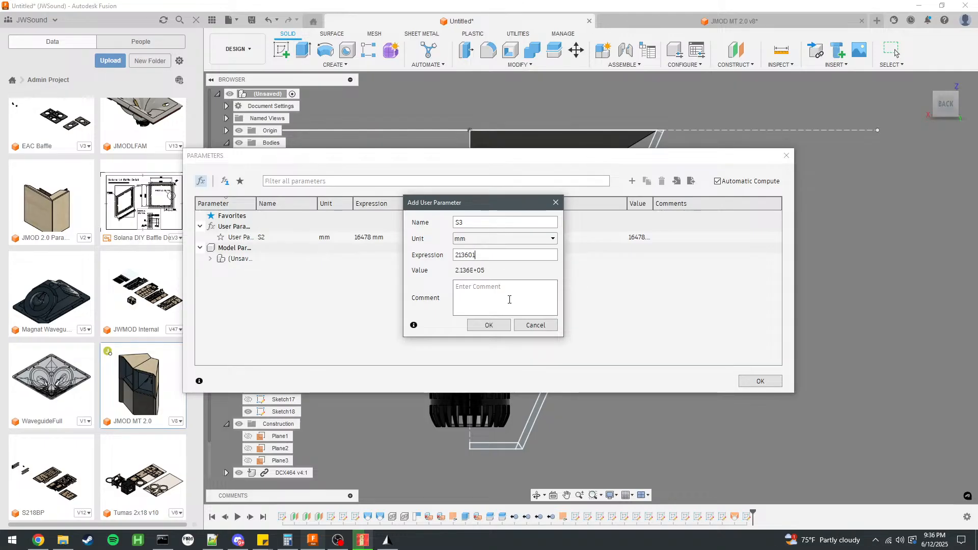
pyautogui.click(488, 325)
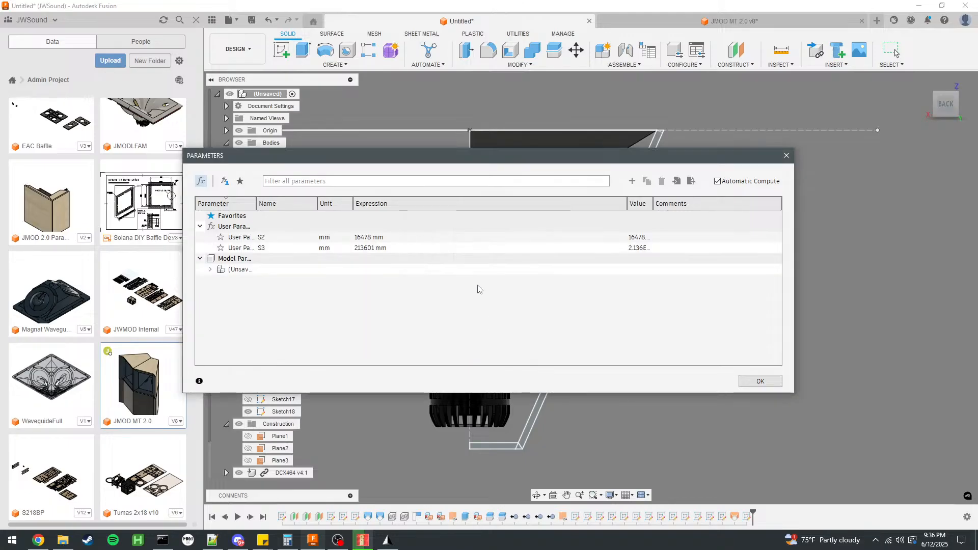
# Add a user parameter S4 in mm with the expression 505565 and close the parameter table.
pyautogui.click(632, 181)
pyautogui.write('S')
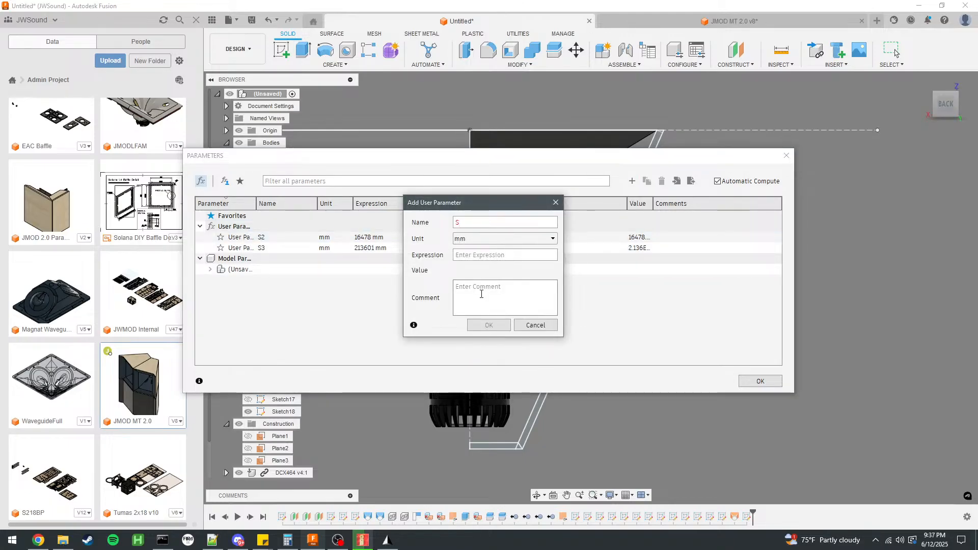
pyautogui.write('5055.654')
pyautogui.press('BackSpace')
pyautogui.press('BackSpace')
pyautogui.press('BackSpace')
pyautogui.press('BackSpace')
pyautogui.write('65')
pyautogui.click(489, 325)
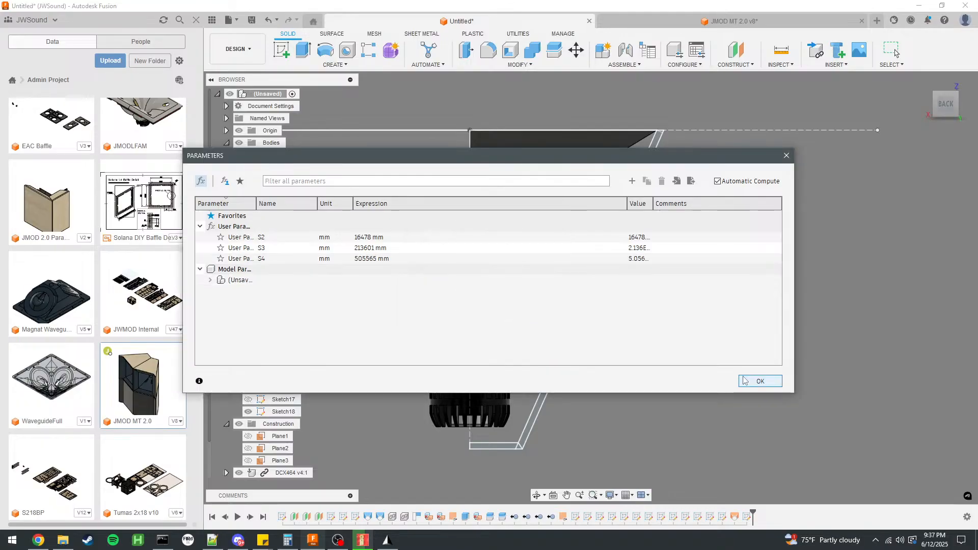
pyautogui.click(759, 381)
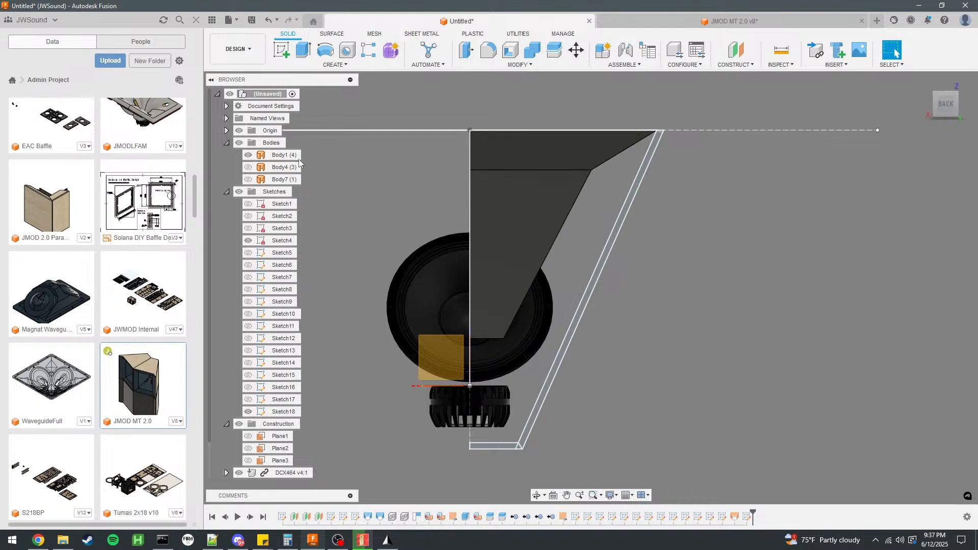
pyautogui.click(283, 206)
pyautogui.doubleClick(284, 206)
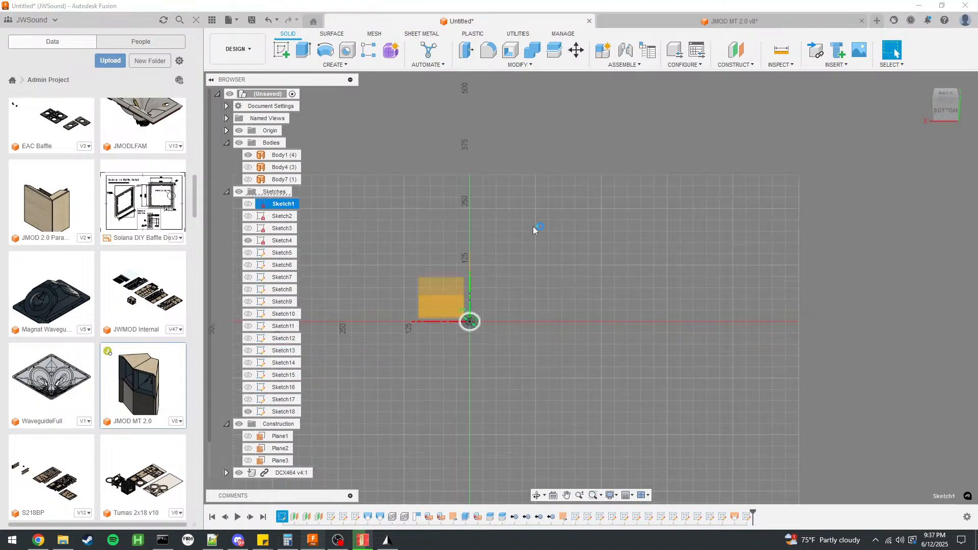
pyautogui.hotkey('ctrl', 'z')
# Open Sketch2 for editing and try to replace 16478 with S2 in the expression of the square's vertical dimension.
pyautogui.doubleClick(278, 219)
pyautogui.doubleClick(395, 276)
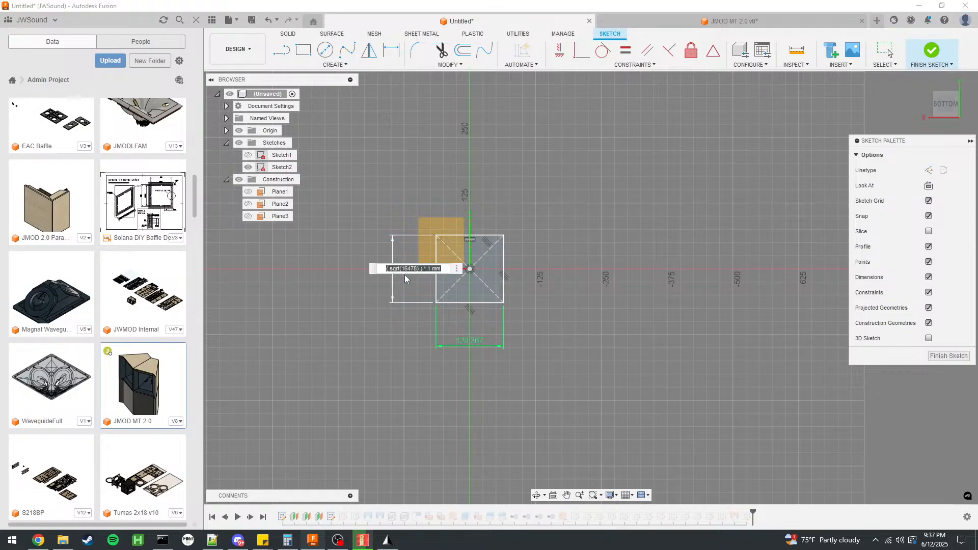
pyautogui.click(420, 268)
pyautogui.doubleClick(411, 269)
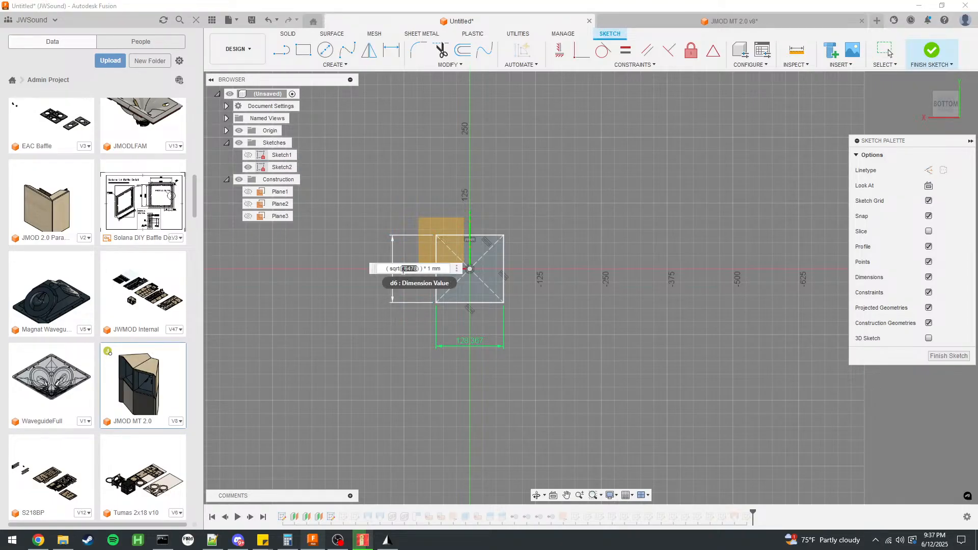
pyautogui.write('s')
pyautogui.press('BackSpace')
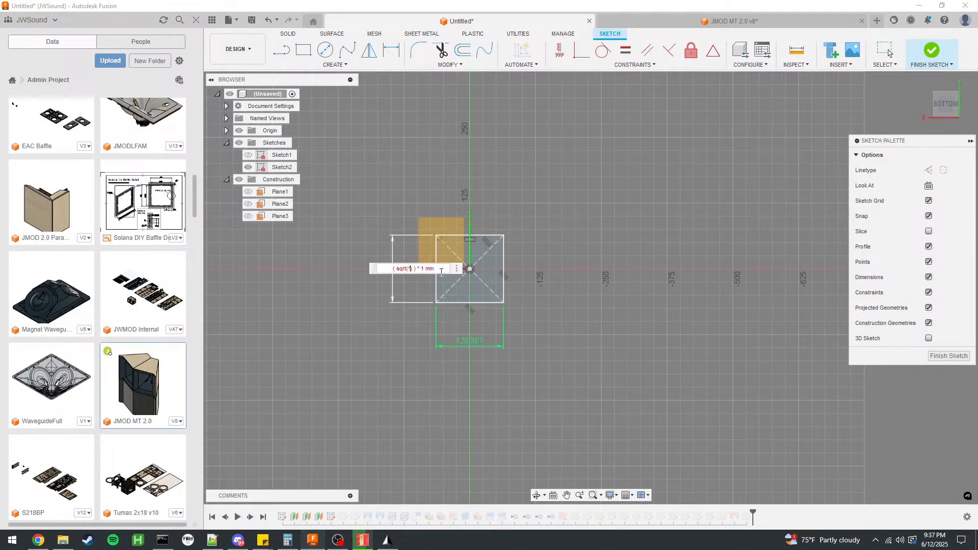
pyautogui.write('s1')
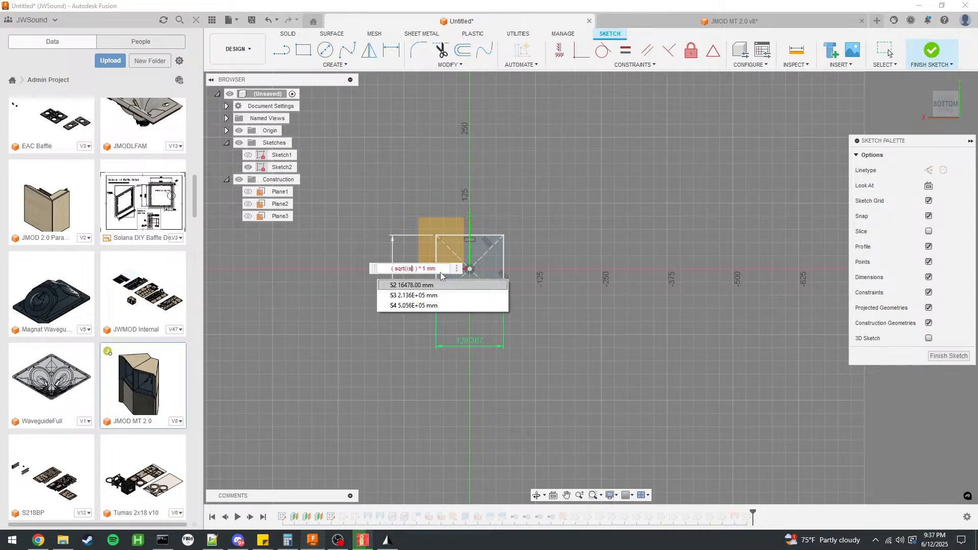
pyautogui.press('BackSpace')
pyautogui.click(417, 285)
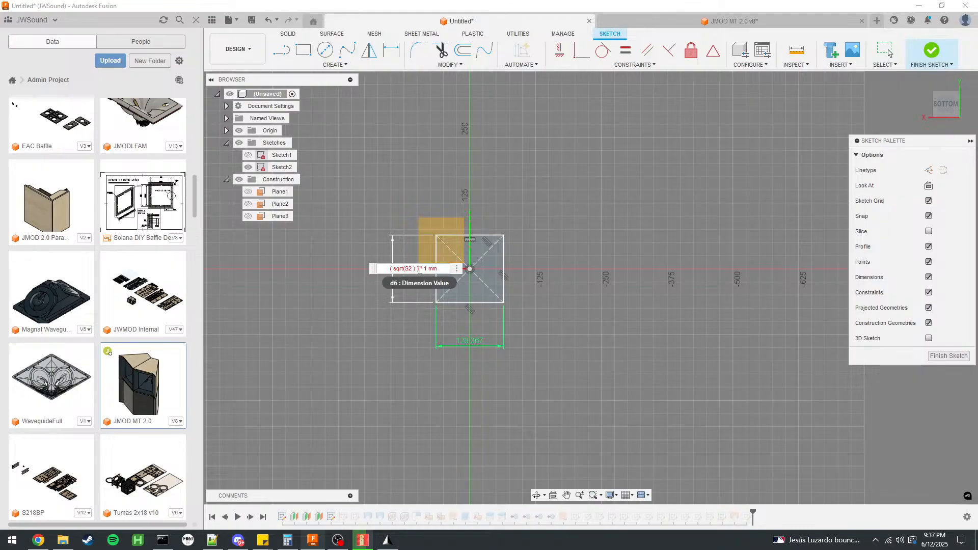
# Try to set the square's vertical dimension to the expression sqrt(S2) while S2 is in mm.
pyautogui.moveTo(428, 269); pyautogui.dragTo(373, 264)
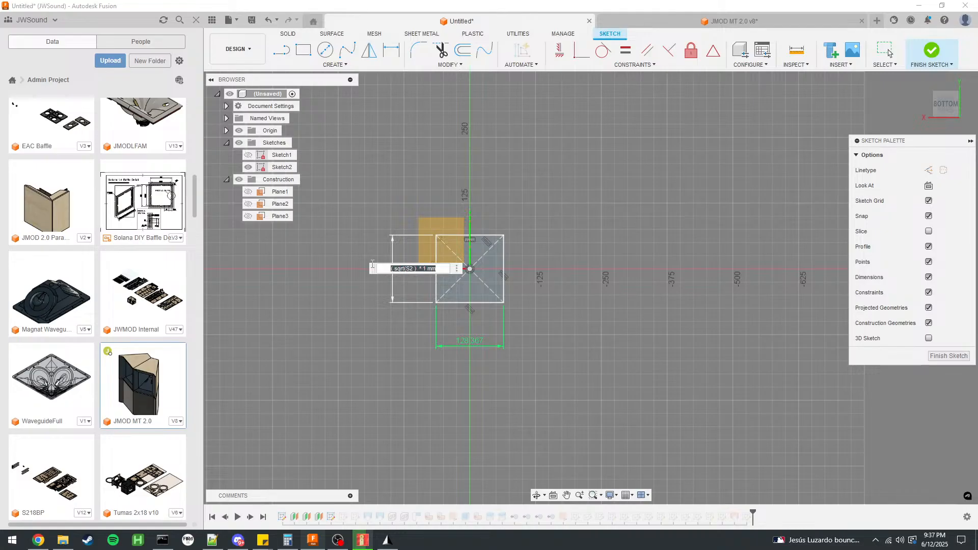
pyautogui.click(414, 269)
pyautogui.write(')')
pyautogui.press('BackSpace')
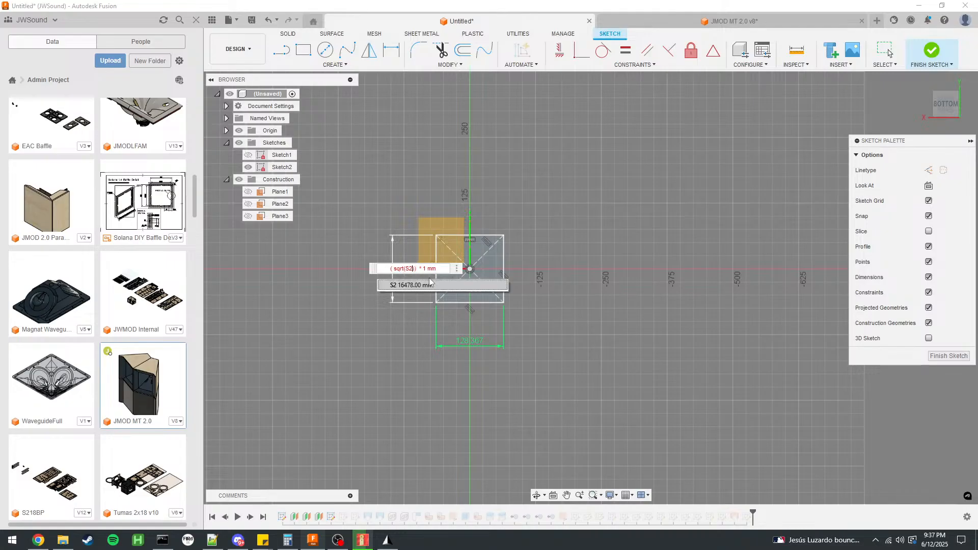
pyautogui.moveTo(439, 268); pyautogui.dragTo(375, 269)
pyautogui.write('sqrt(S2')
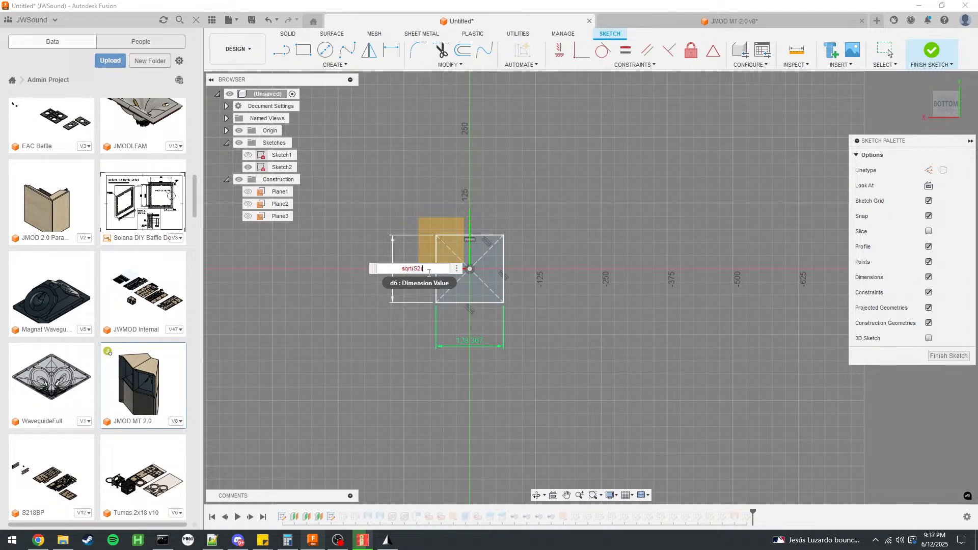
pyautogui.scroll(3, 448, 270)
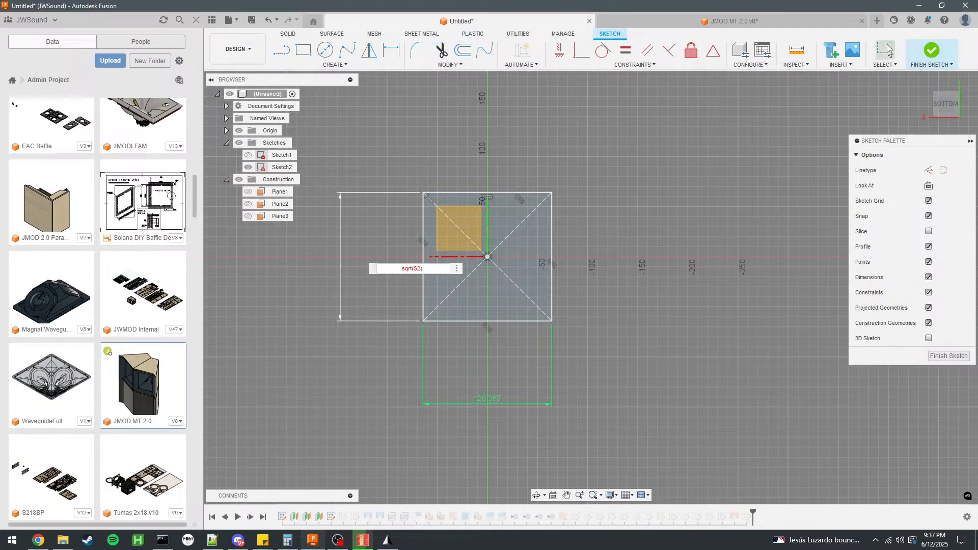
pyautogui.press('Return')
# Make the user parameters S2, S3 and S4 unitless instead of mm.
pyautogui.click(445, 63)
pyautogui.click(442, 166)
pyautogui.click(324, 236)
pyautogui.click(331, 237)
pyautogui.click(330, 248)
pyautogui.click(326, 248)
pyautogui.click(332, 248)
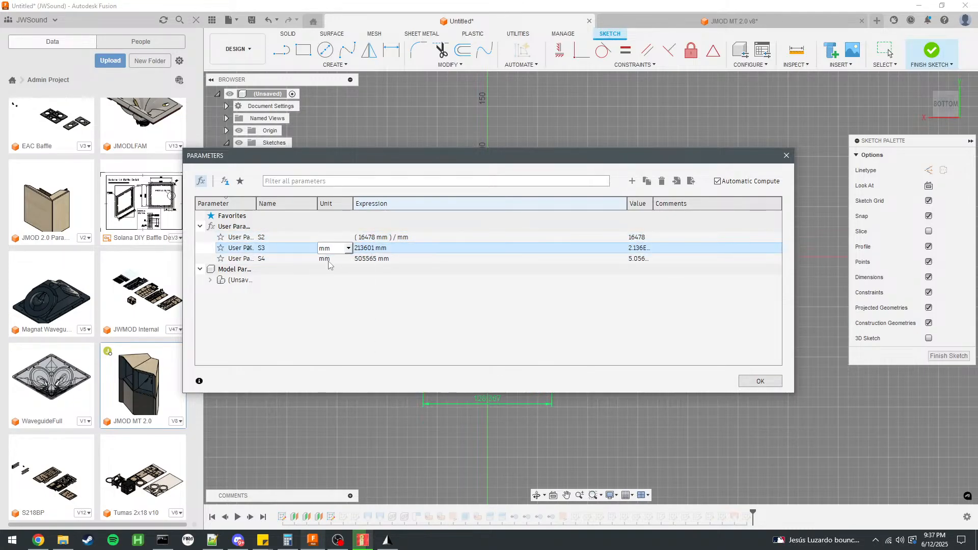
pyautogui.click(334, 260)
pyautogui.click(326, 258)
pyautogui.click(332, 259)
pyautogui.click(333, 270)
pyautogui.click(759, 382)
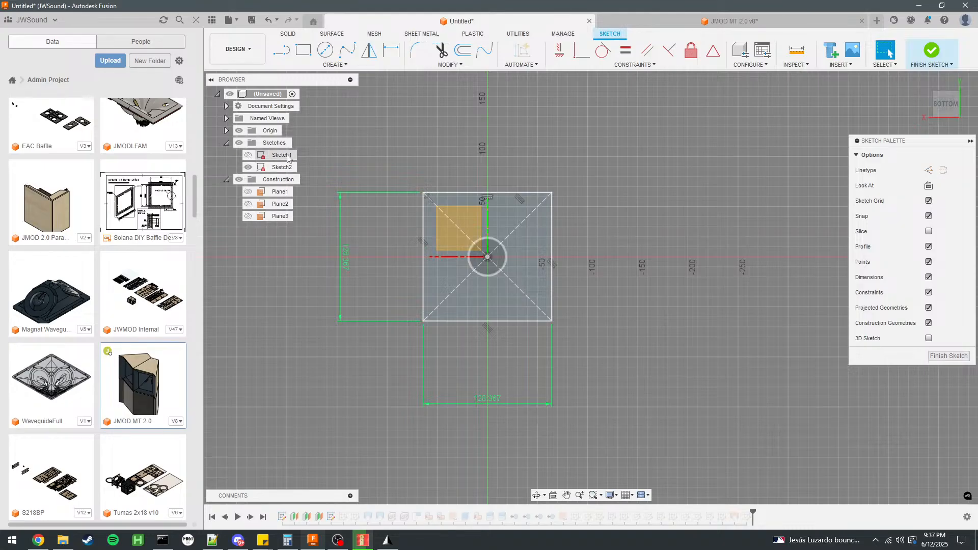
# Set the vertical dimension of Sketch2's square to the expression sqrt(S2).
pyautogui.doubleClick(347, 258)
pyautogui.write('sqr')
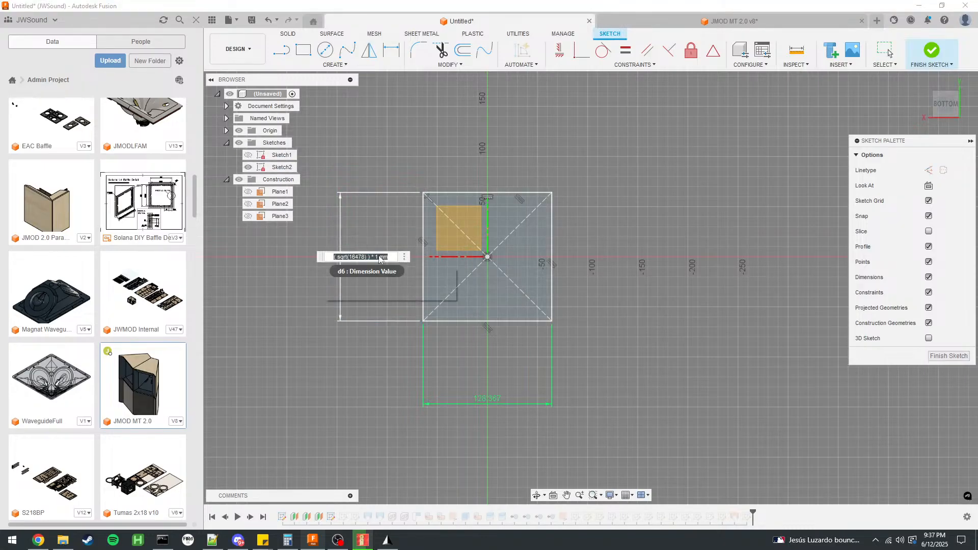
pyautogui.write('t(S2)')
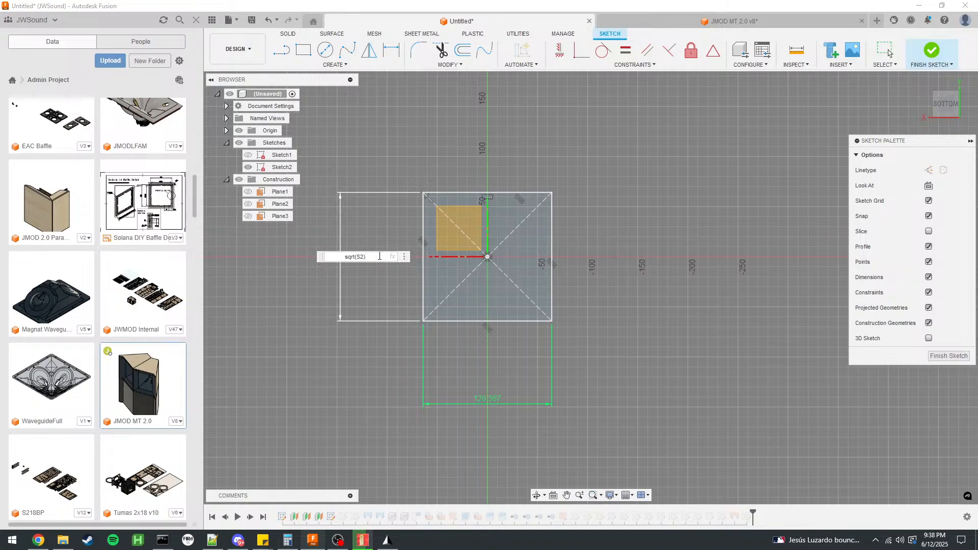
pyautogui.press('Return')
# Set the square's horizontal dimension to the expression sqrt(S2) and finish the sketch.
pyautogui.doubleClick(473, 392)
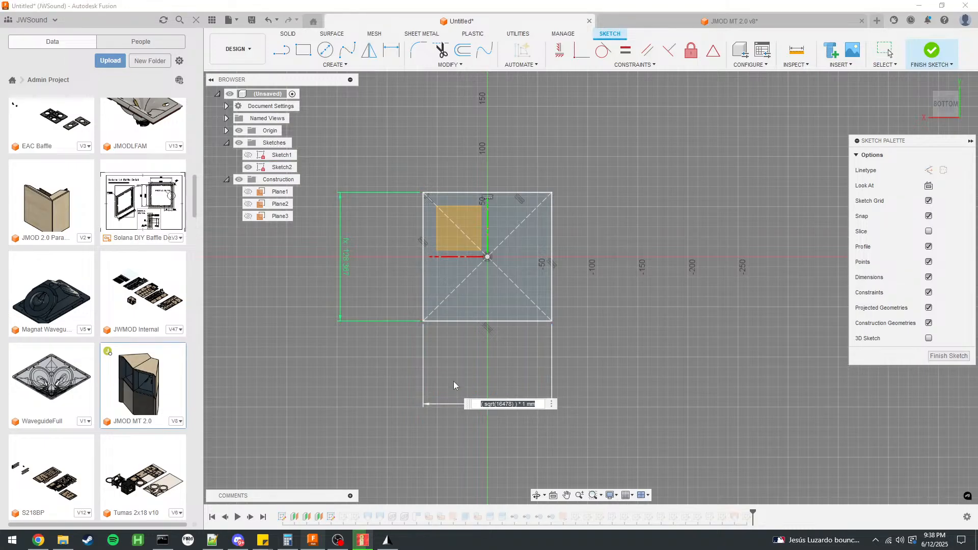
pyautogui.write('sqrt(s2)')
pyautogui.press('Return')
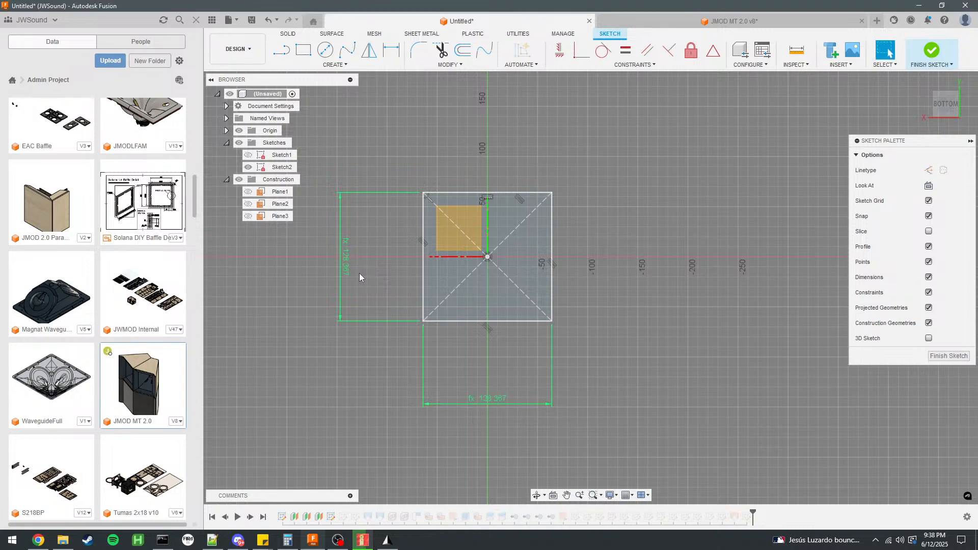
pyautogui.click(933, 51)
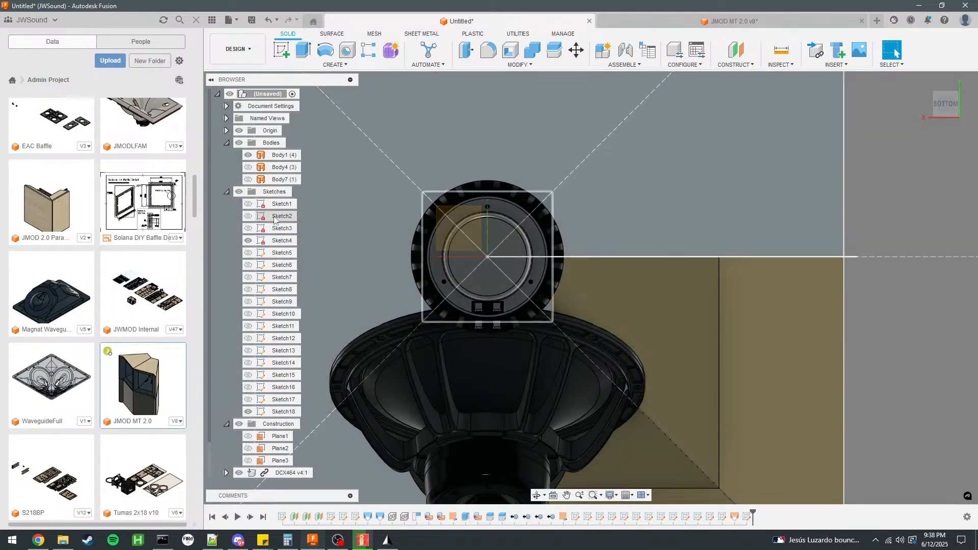
# Set the vertical and horizontal dimensions of Sketch3's square to the expression sqrt(S3) and finish the sketch.
pyautogui.doubleClick(281, 229)
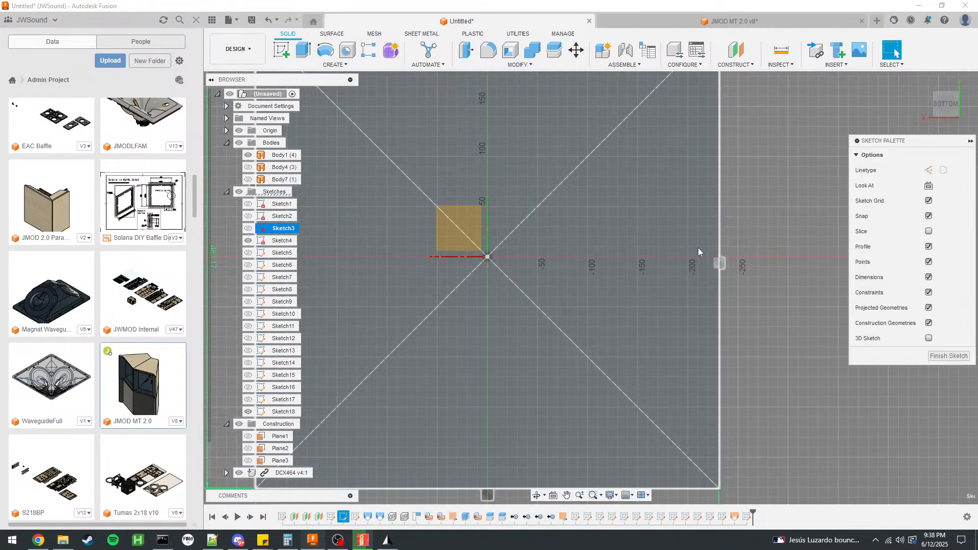
pyautogui.write('sso')
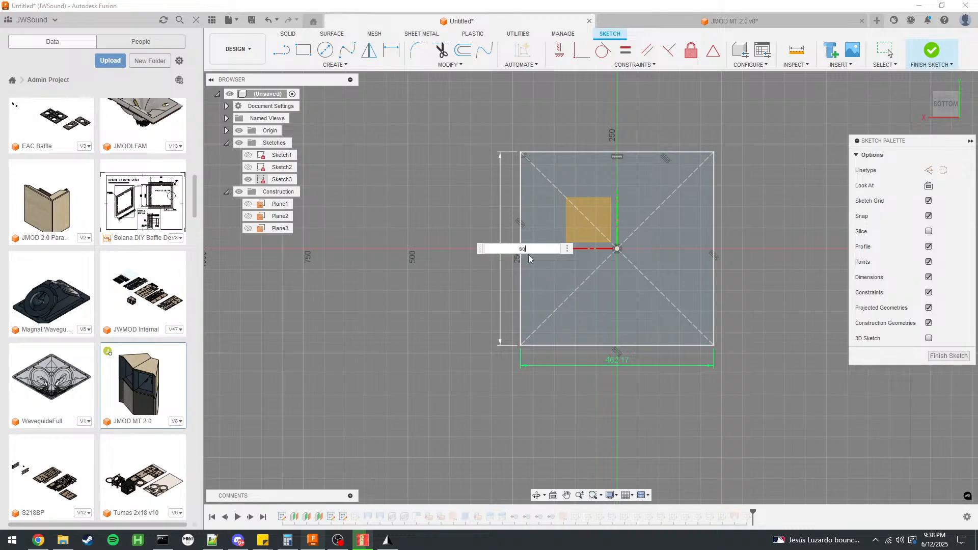
pyautogui.write('s')
pyautogui.press('BackSpace')
pyautogui.write('S3)')
pyautogui.press('Return')
pyautogui.press('Return')
pyautogui.doubleClick(612, 362)
pyautogui.press('Return')
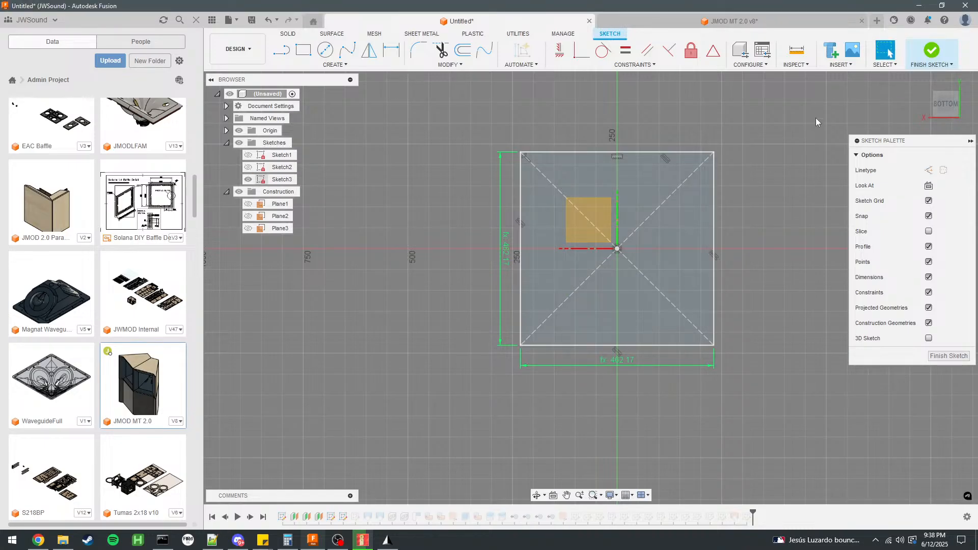
pyautogui.click(932, 51)
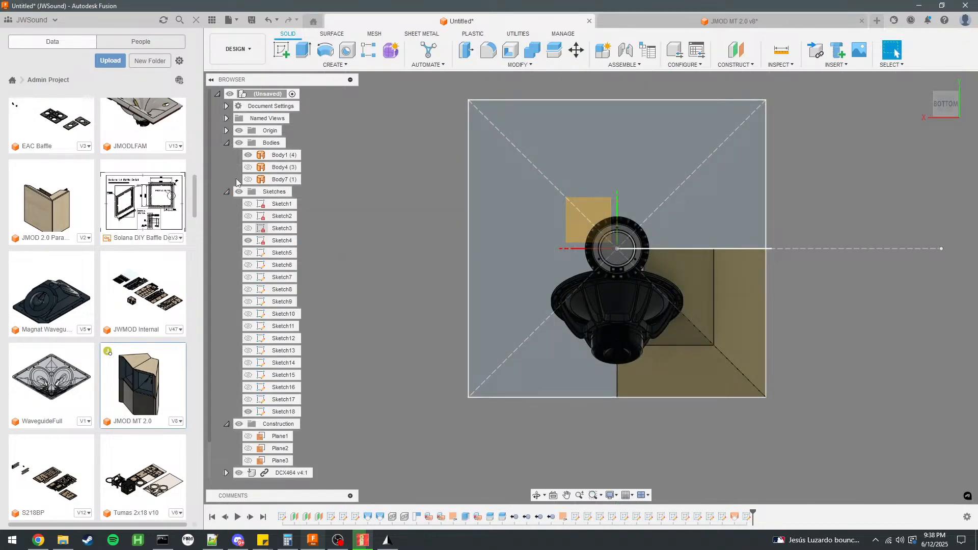
# Set the vertical and horizontal dimensions of Sketch4's square to the expression sqrt(S4) and finish the sketch.
pyautogui.doubleClick(281, 241)
pyautogui.doubleClick(435, 254)
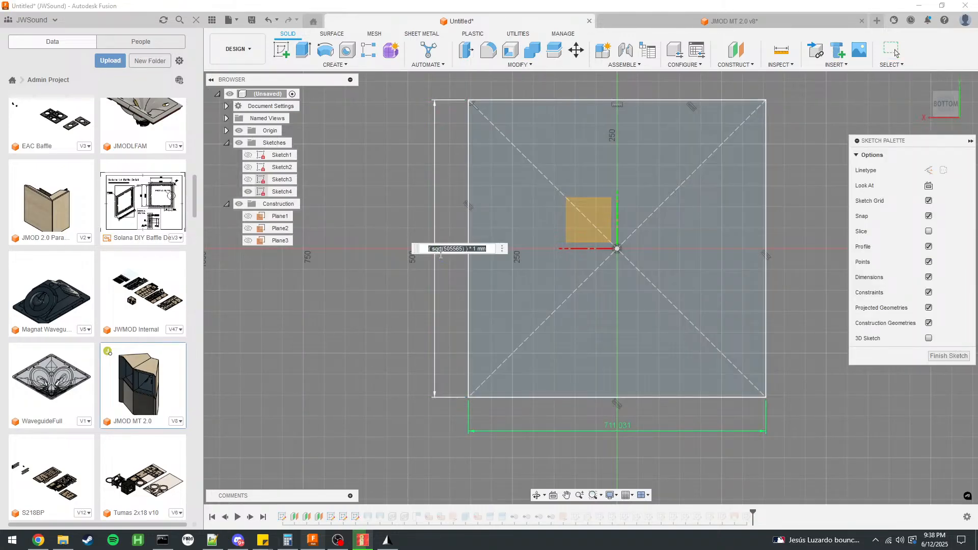
pyautogui.write('sqrt(S4)')
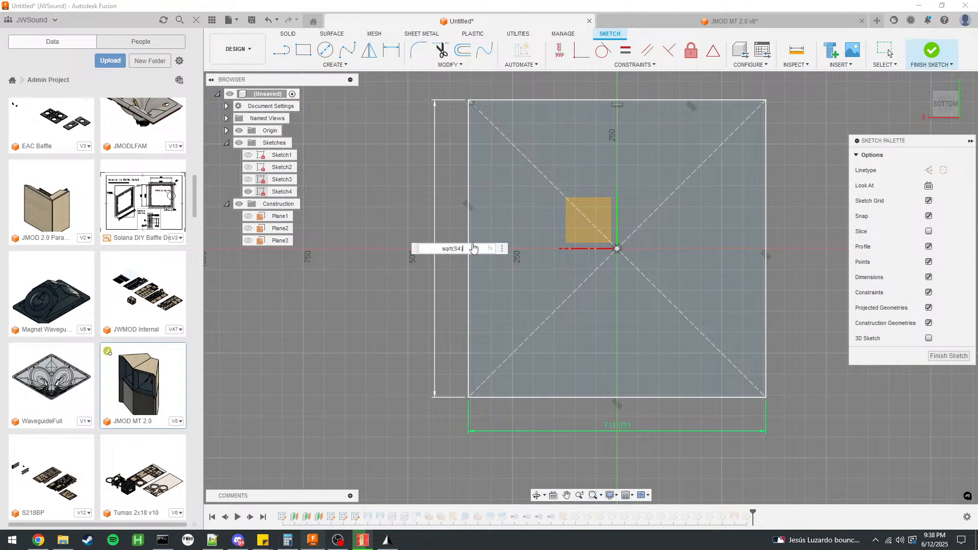
pyautogui.hotkey('ctrl', 'a')
pyautogui.hotkey('ctrl', 'c')
pyautogui.press('Return')
pyautogui.click(614, 428)
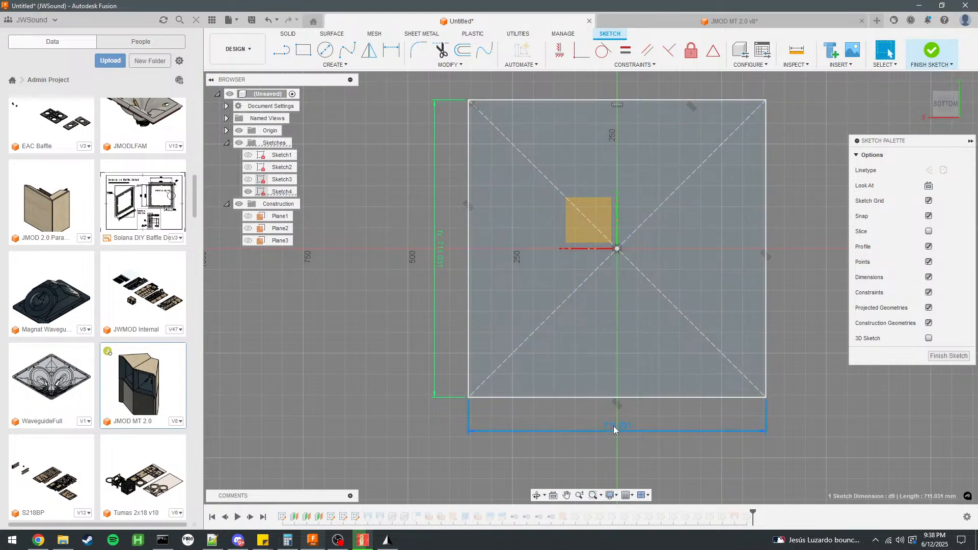
pyautogui.doubleClick(613, 427)
pyautogui.hotkey('ctrl', 'v')
pyautogui.press('Return')
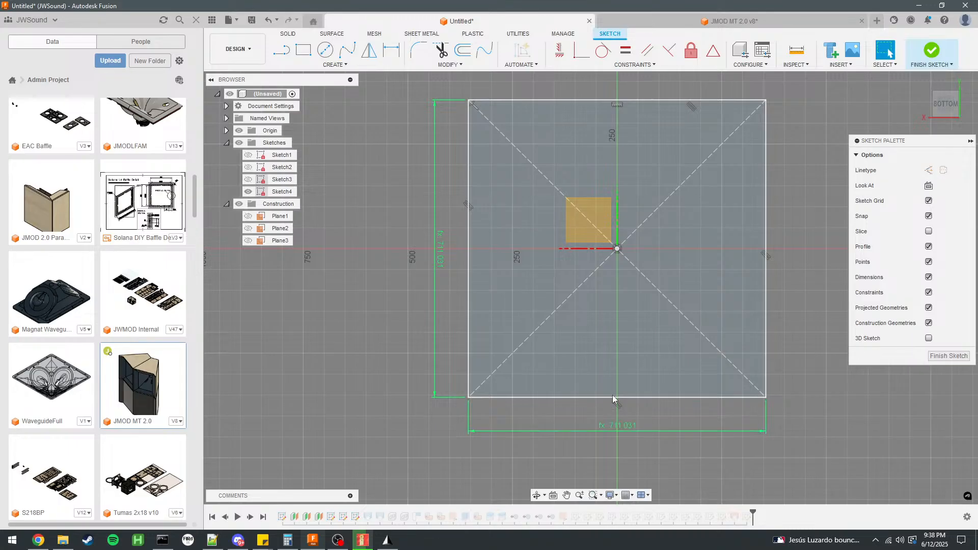
pyautogui.click(932, 49)
# Open the parameters dialog, narrow it and place it beside the model so both are visible.
pyautogui.moveTo(512, 292)
pyautogui.keyDown('shift'); pyautogui.mouseDown(button='middle')
pyautogui.moveTo(800, 233)
pyautogui.moveTo(812, 169)
pyautogui.moveTo(733, 160)
pyautogui.moveTo(761, 158)
pyautogui.moveTo(595, 232)
pyautogui.mouseUp(button='middle'); pyautogui.keyUp('shift')
pyautogui.scroll(2, 595, 230)
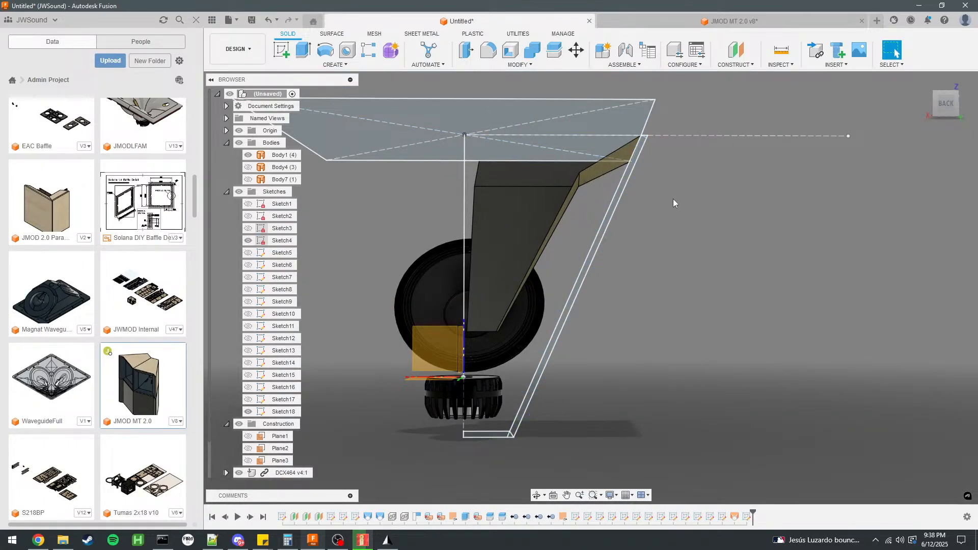
pyautogui.click(520, 67)
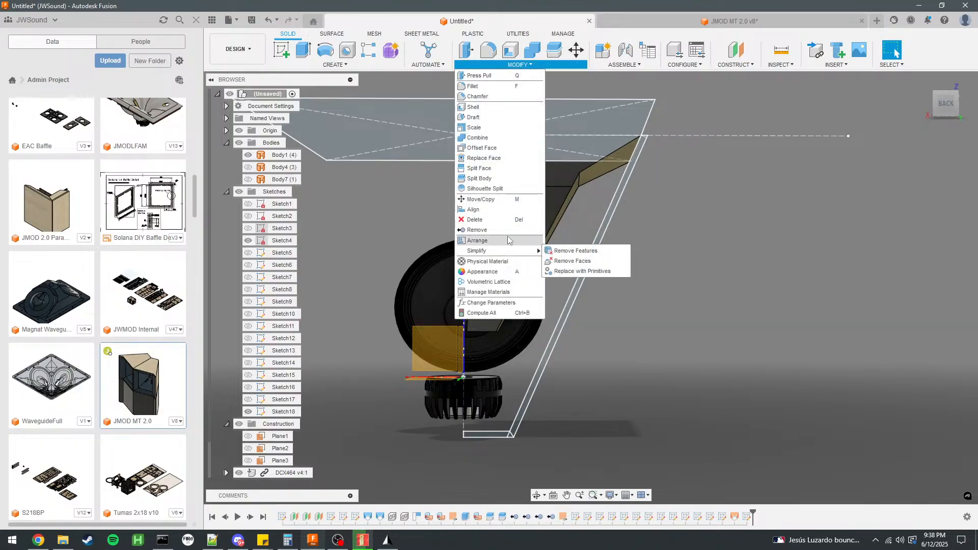
pyautogui.click(491, 302)
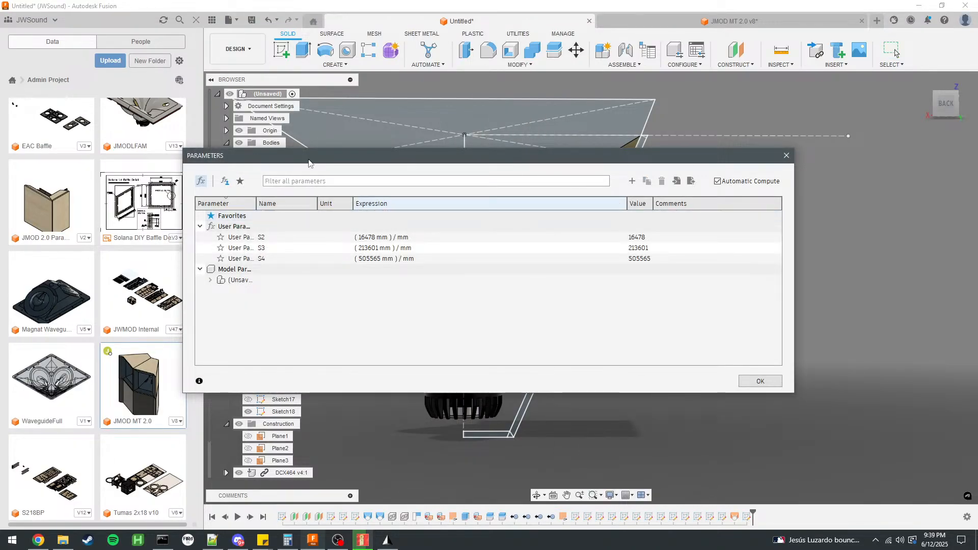
pyautogui.moveTo(184, 149); pyautogui.dragTo(502, 141)
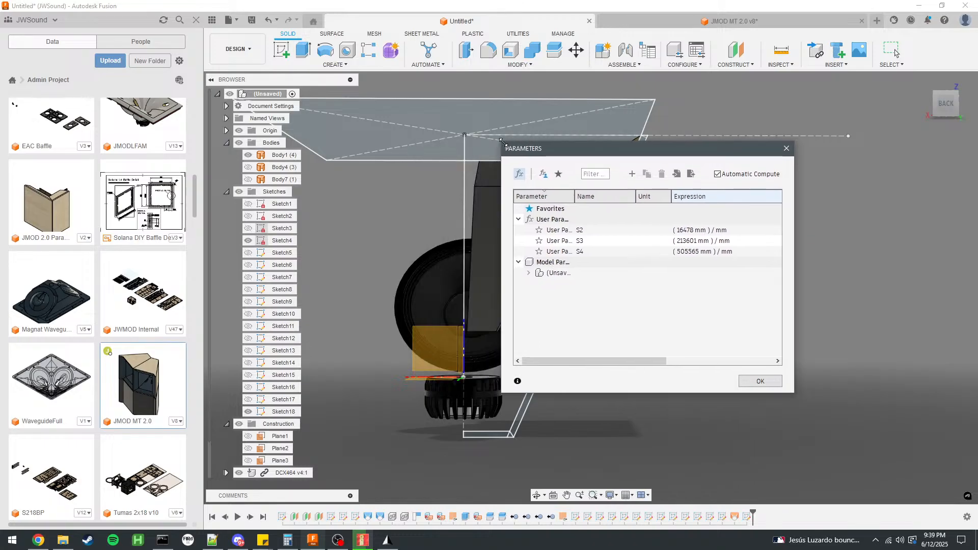
pyautogui.moveTo(573, 149); pyautogui.dragTo(741, 162)
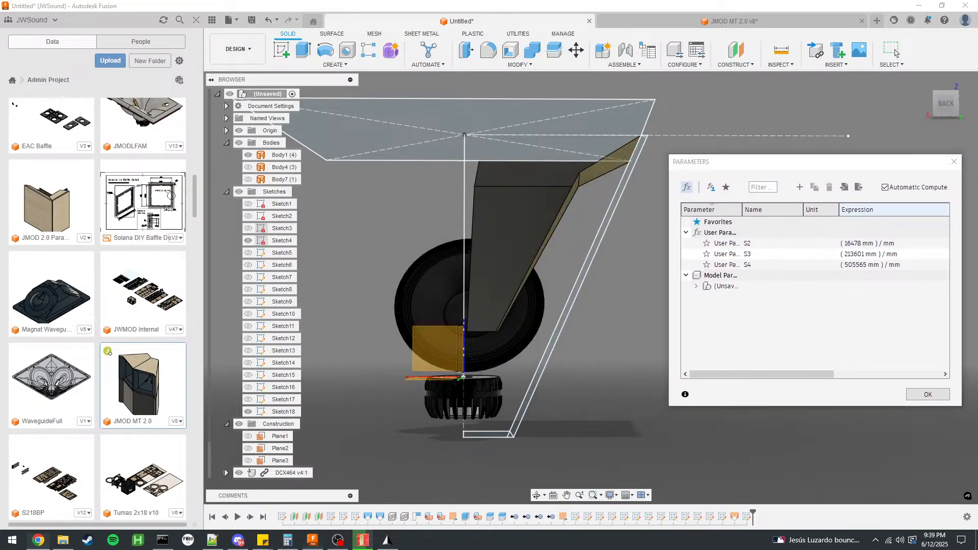
# Switch to the Synergy Calc spreadsheet and try a first-expansion to overall width ratio of 0.7 in C28.
pyautogui.hotkey('alt', 'Tab')
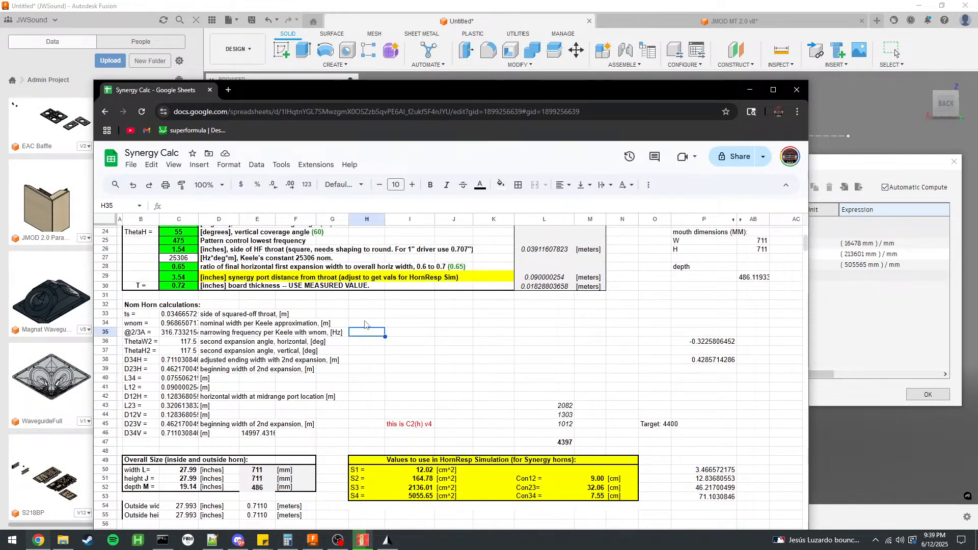
pyautogui.scroll(-3, 372, 319)
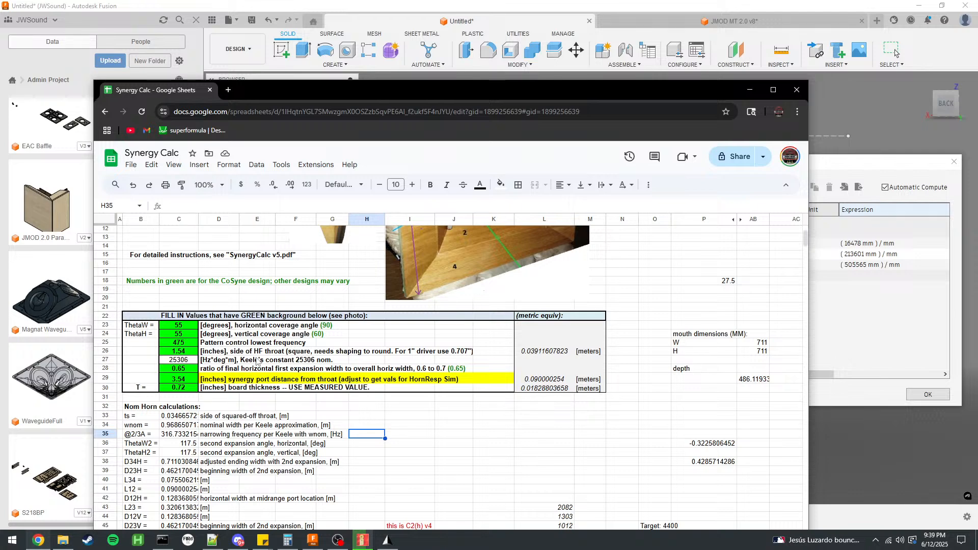
pyautogui.click(182, 371)
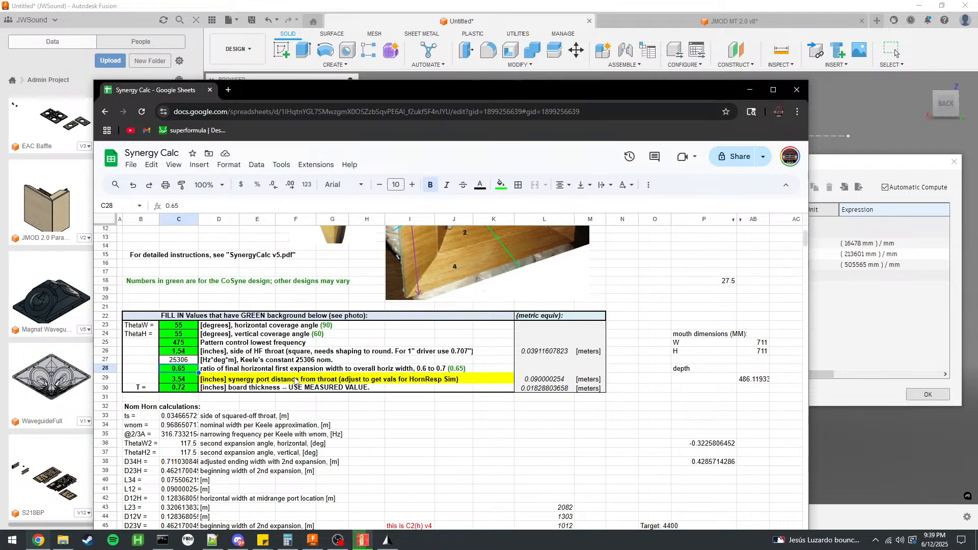
pyautogui.scroll(-4, 295, 382)
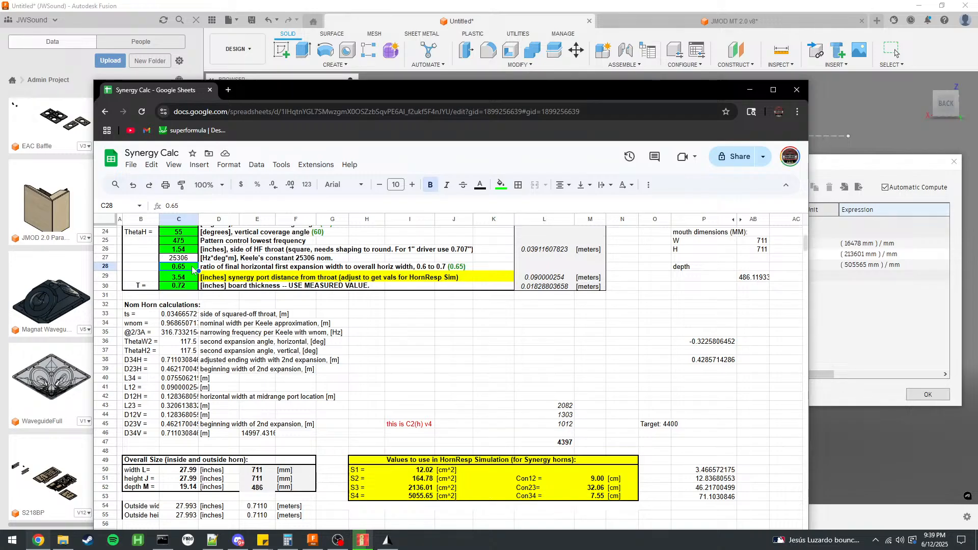
pyautogui.write('.')
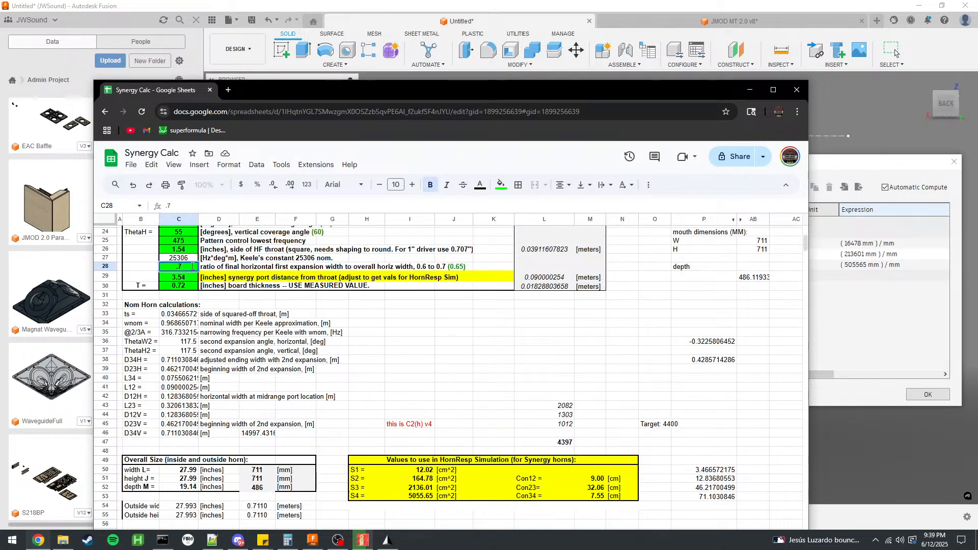
pyautogui.write('7')
pyautogui.press('Return')
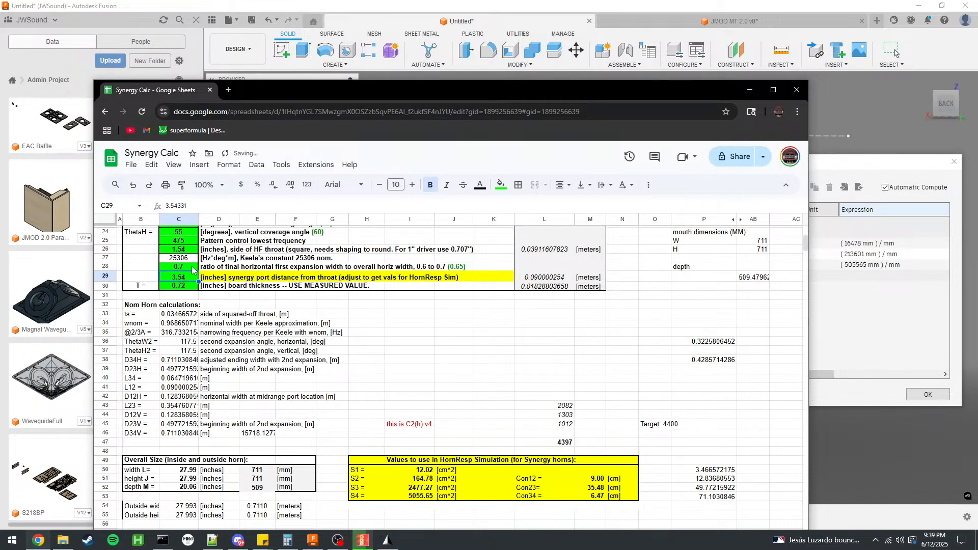
# Try a ratio of 0.6 in C28, restore it to 0.65 and return to Fusion.
pyautogui.click(192, 268)
pyautogui.write('.6')
pyautogui.press('Return')
pyautogui.click(192, 268)
pyautogui.write('.65')
pyautogui.hotkey('ctrl', 'Return')
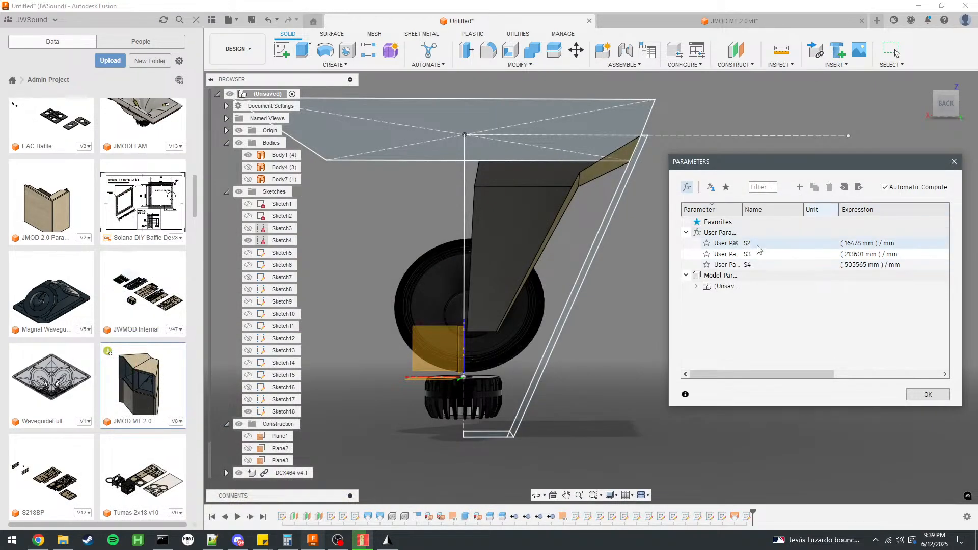
# Try the user parameter S4 at 455565 and inspect how the horn mouth responds.
pyautogui.click(873, 265)
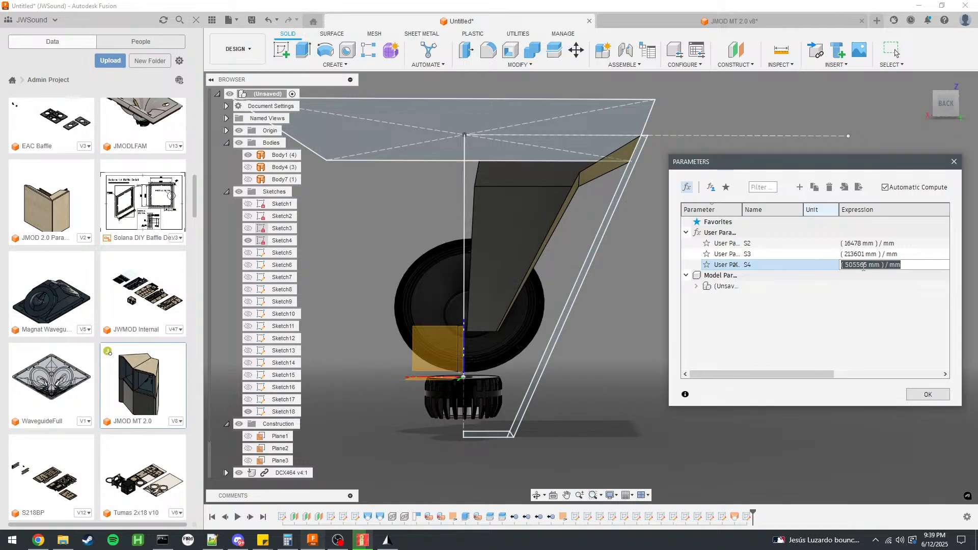
pyautogui.click(749, 265)
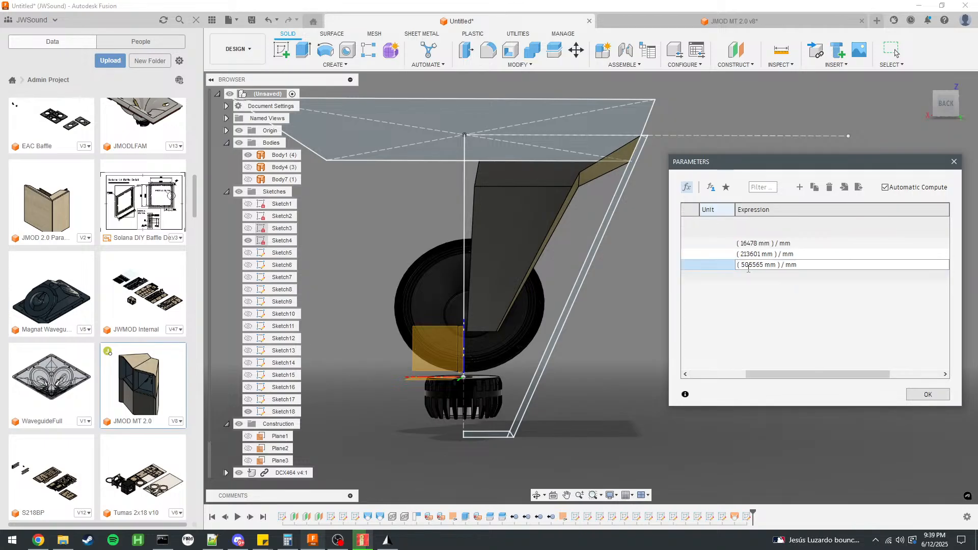
pyautogui.click(773, 299)
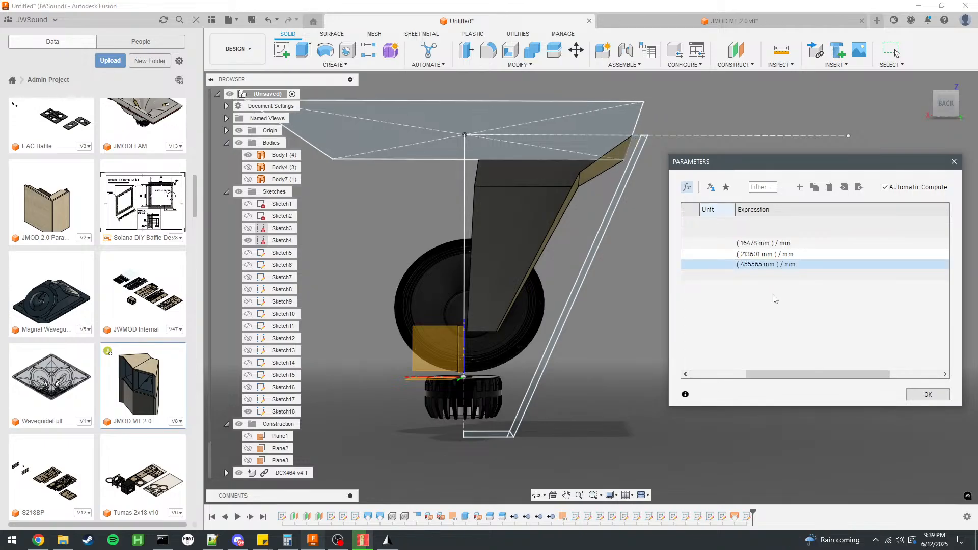
pyautogui.scroll(4, 612, 129)
pyautogui.keyDown('shift'); pyautogui.moveTo(698, 108); pyautogui.dragTo(703, 123, button='middle'); pyautogui.keyUp('shift')
pyautogui.scroll(-4, 602, 211)
pyautogui.scroll(4, 601, 204)
# Try the user parameter S4 at 555565 and inspect the enlarged mouth against the cabinet wall profile.
pyautogui.click(751, 265)
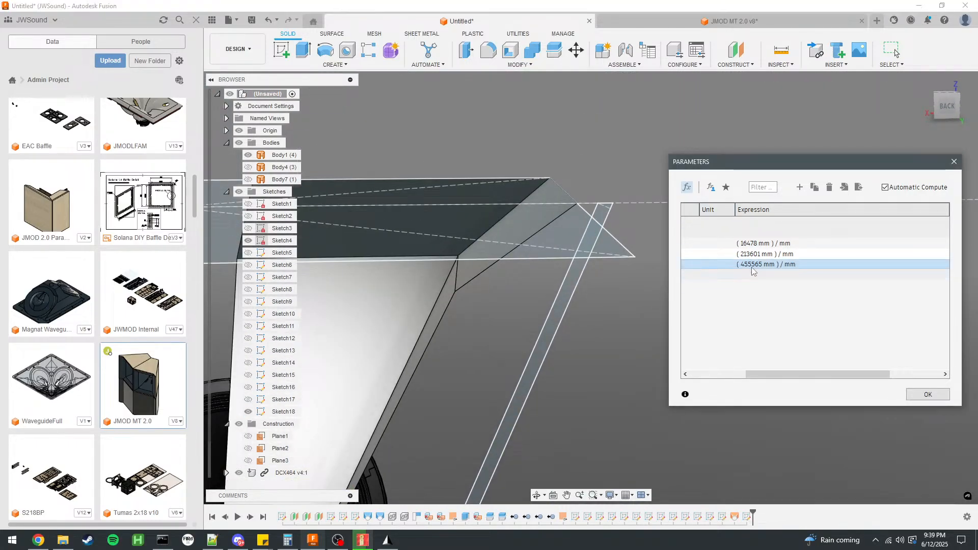
pyautogui.doubleClick(752, 264)
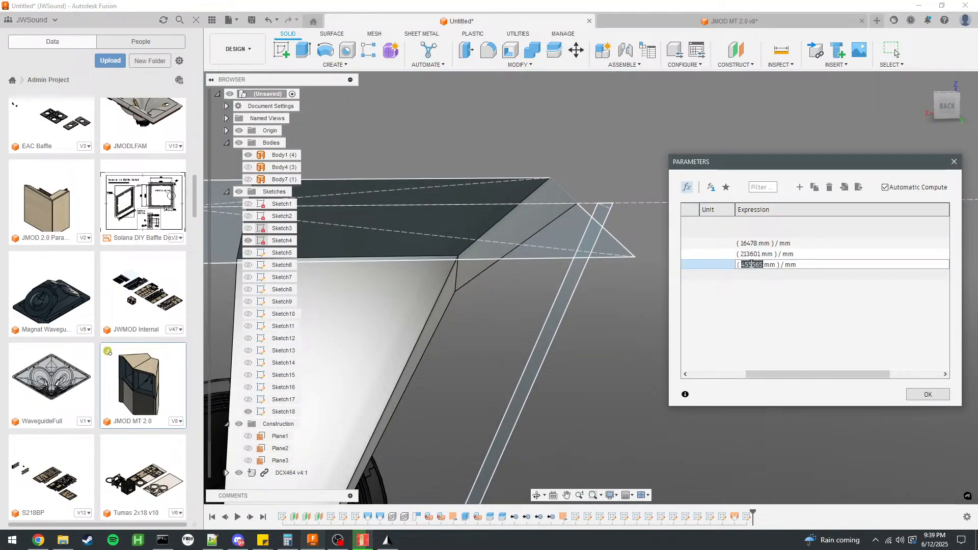
pyautogui.click(765, 265)
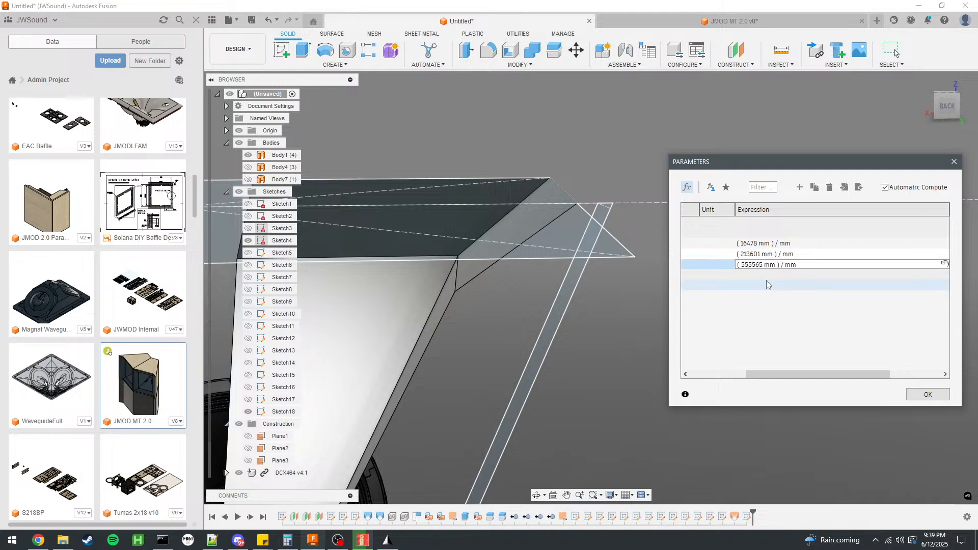
pyautogui.press('Return')
pyautogui.scroll(3, 592, 298)
pyautogui.keyDown('shift'); pyautogui.moveTo(589, 296); pyautogui.dragTo(582, 286, button='middle'); pyautogui.keyUp('shift')
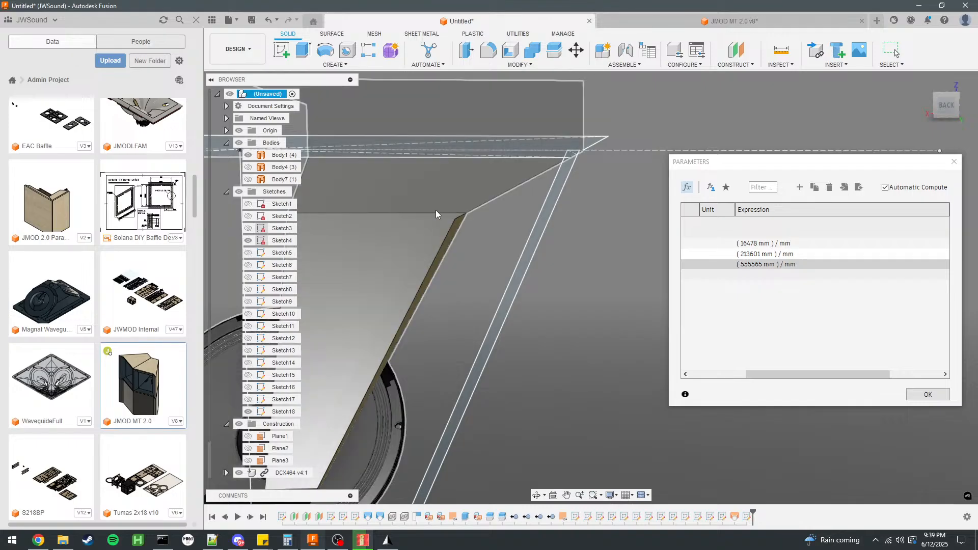
# Restore the user parameter S4 to 505565, check the model and close the parameters dialog.
pyautogui.click(760, 264)
pyautogui.click(759, 264)
pyautogui.click(749, 264)
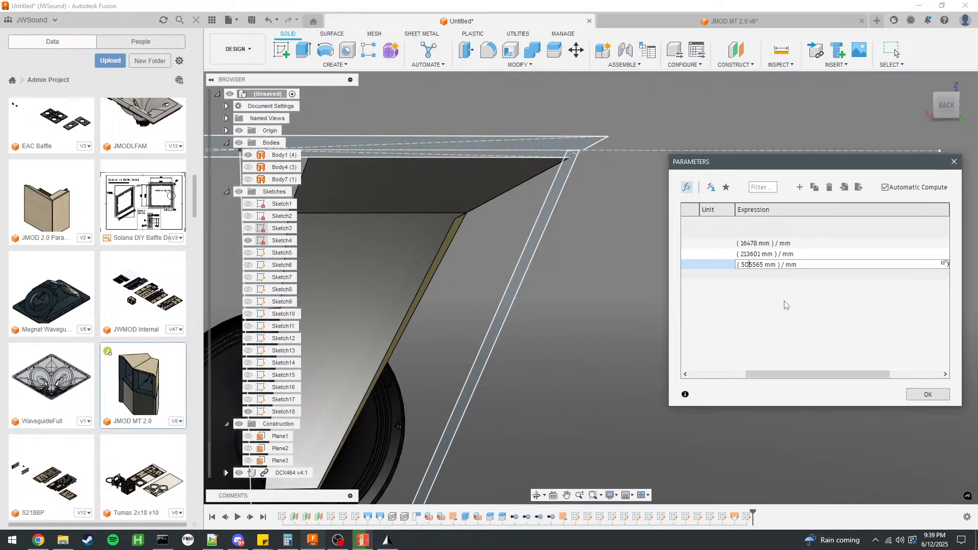
pyautogui.press('Return')
pyautogui.scroll(-2, 558, 166)
pyautogui.scroll(3, 602, 149)
pyautogui.moveTo(601, 149)
pyautogui.keyDown('shift'); pyautogui.mouseDown(button='middle')
pyautogui.moveTo(570, 155)
pyautogui.moveTo(857, 342)
pyautogui.mouseUp(button='middle'); pyautogui.keyUp('shift')
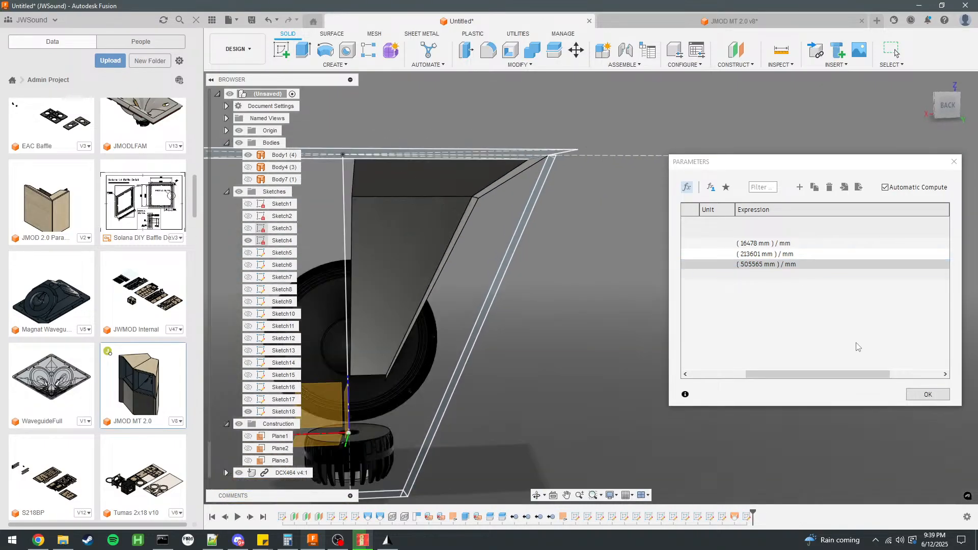
pyautogui.click(929, 395)
# In the cabinet wall profile sketch, set the half-width dimension at the horn mouth to sqrt(S4)/2 and finish the sketch.
pyautogui.keyDown('shift'); pyautogui.moveTo(442, 167); pyautogui.dragTo(596, 185, button='middle'); pyautogui.keyUp('shift')
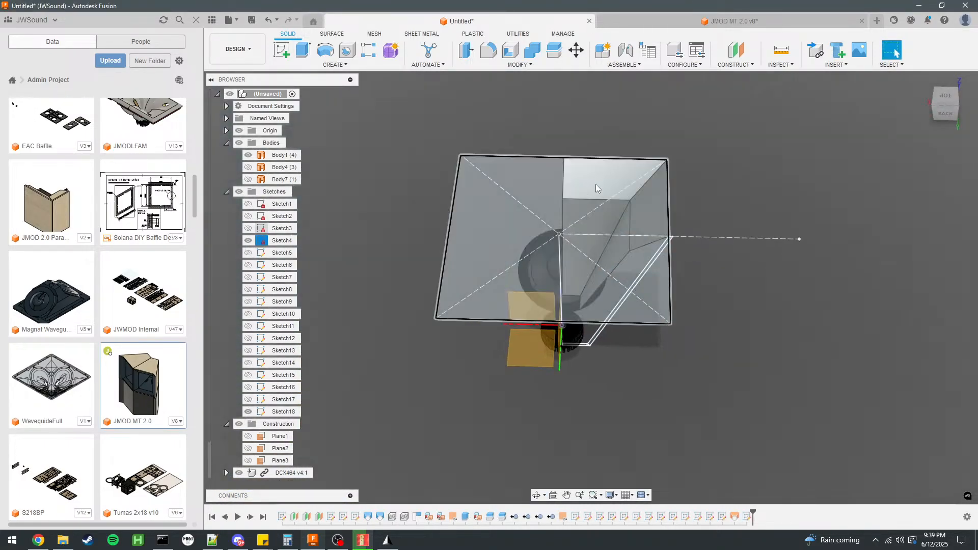
pyautogui.click(660, 252)
pyautogui.click(728, 261)
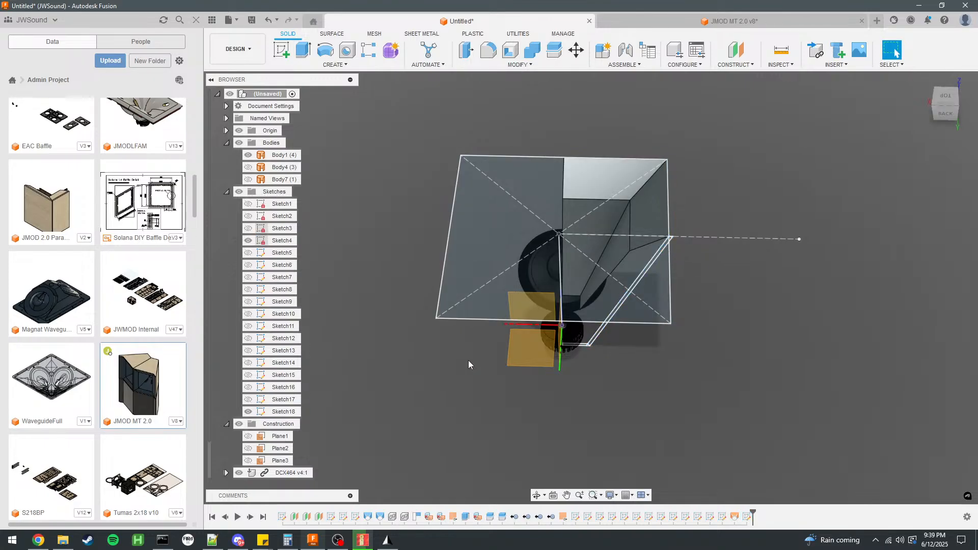
pyautogui.doubleClick(284, 412)
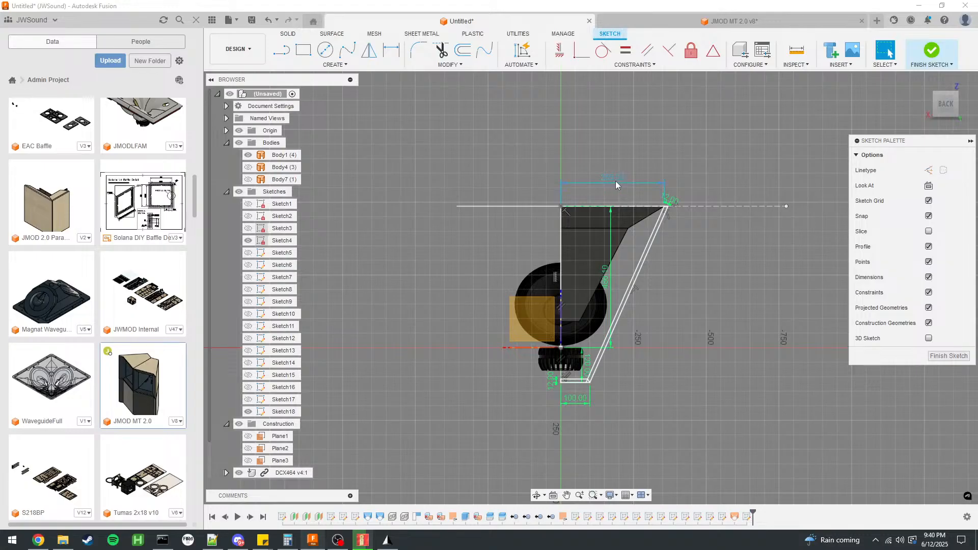
pyautogui.doubleClick(619, 181)
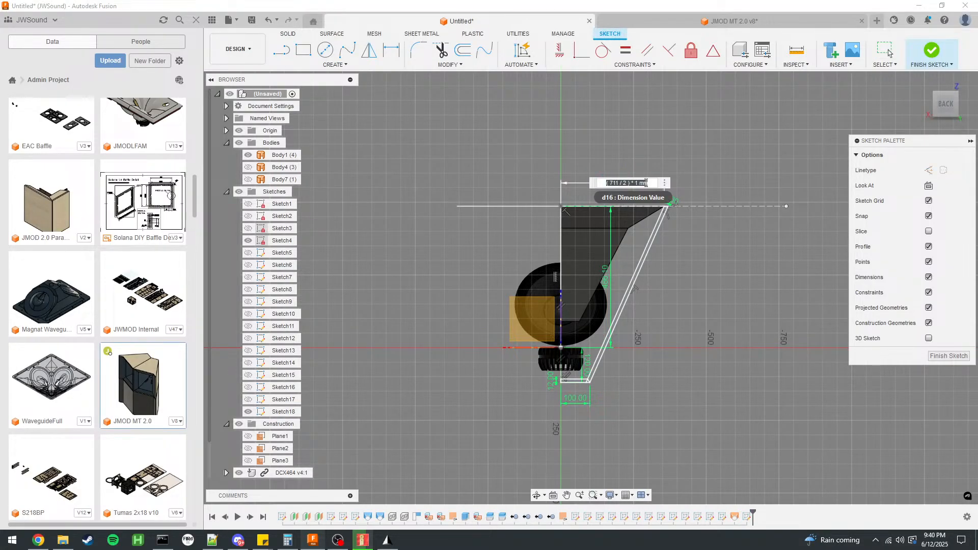
pyautogui.write('sqr')
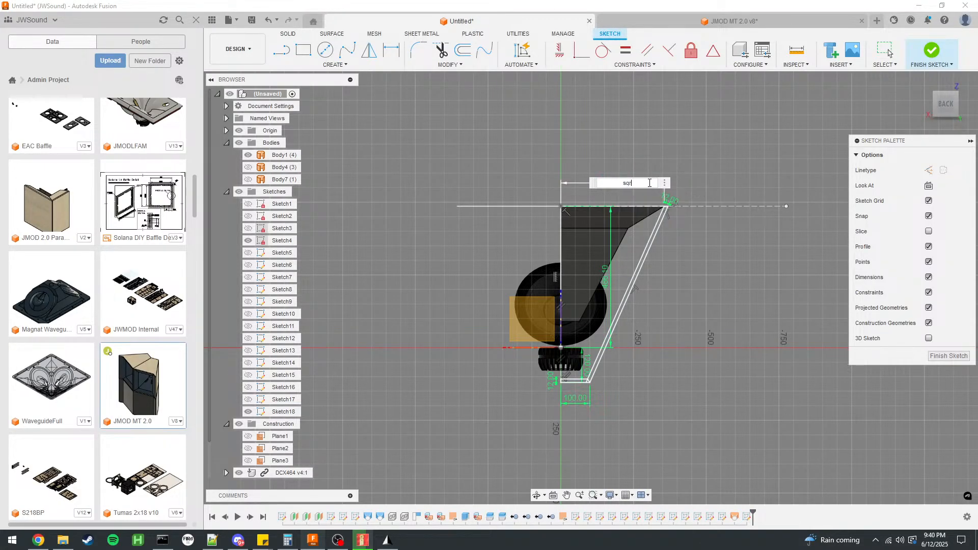
pyautogui.write('t(S4')
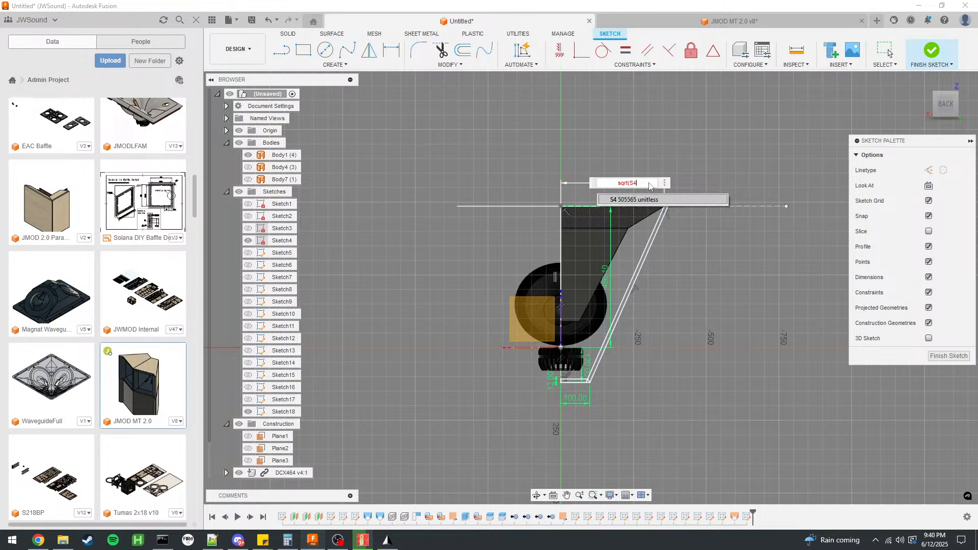
pyautogui.write(')')
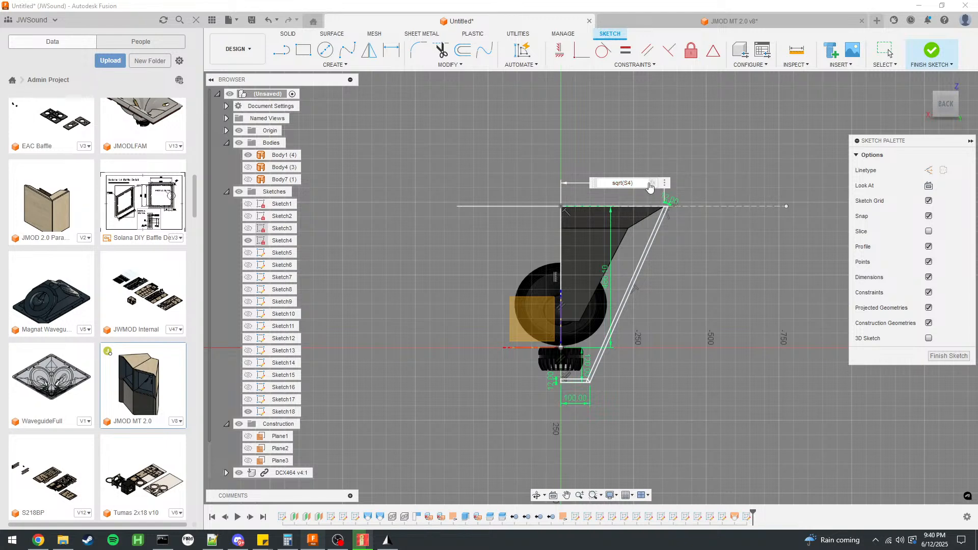
pyautogui.press('Return')
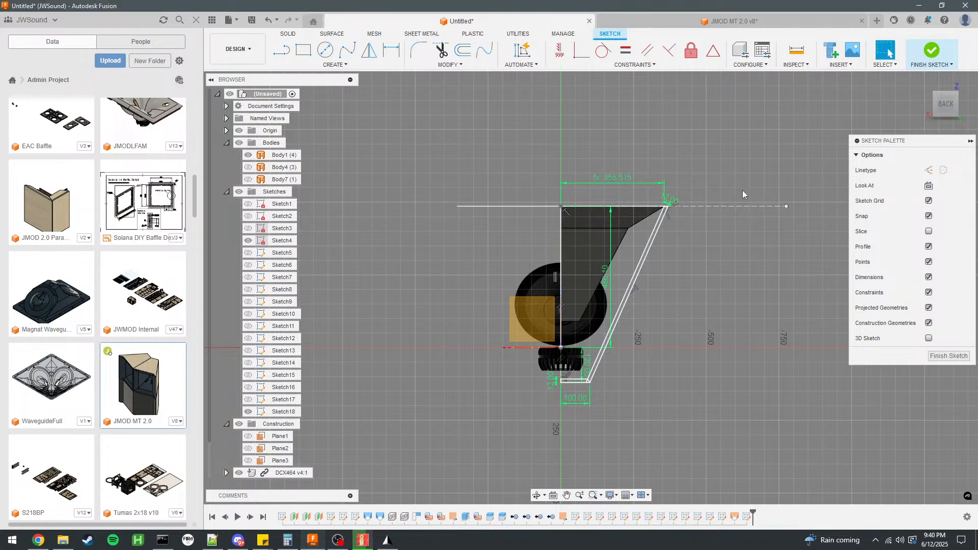
pyautogui.scroll(3, 660, 211)
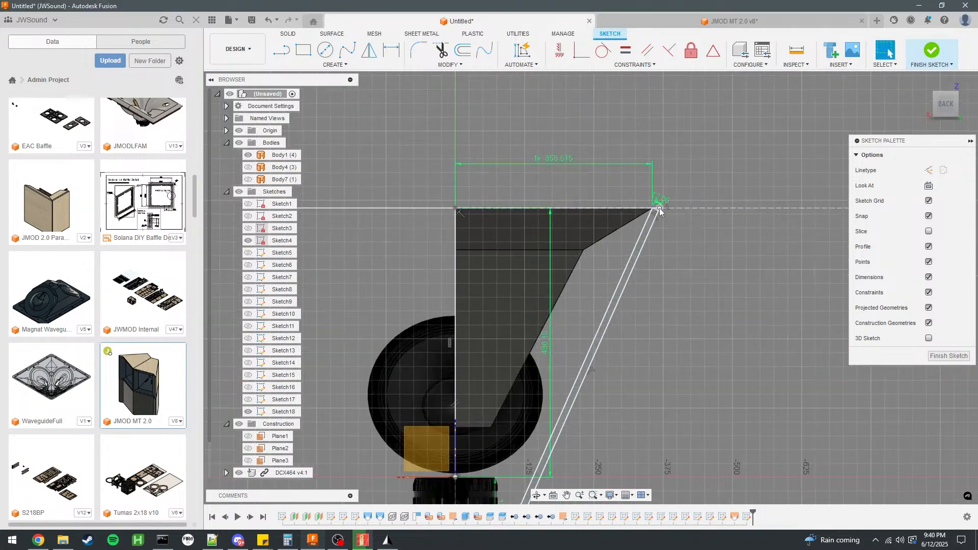
pyautogui.click(931, 53)
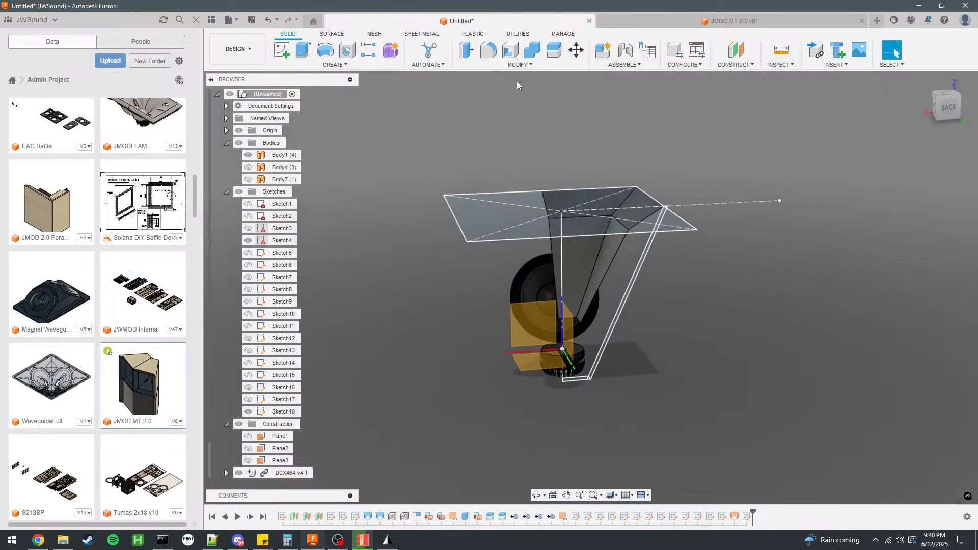
# Try the user parameter S4 at 555565 and check whether the wall profile follows the horn mouth.
pyautogui.click(520, 64)
pyautogui.click(500, 294)
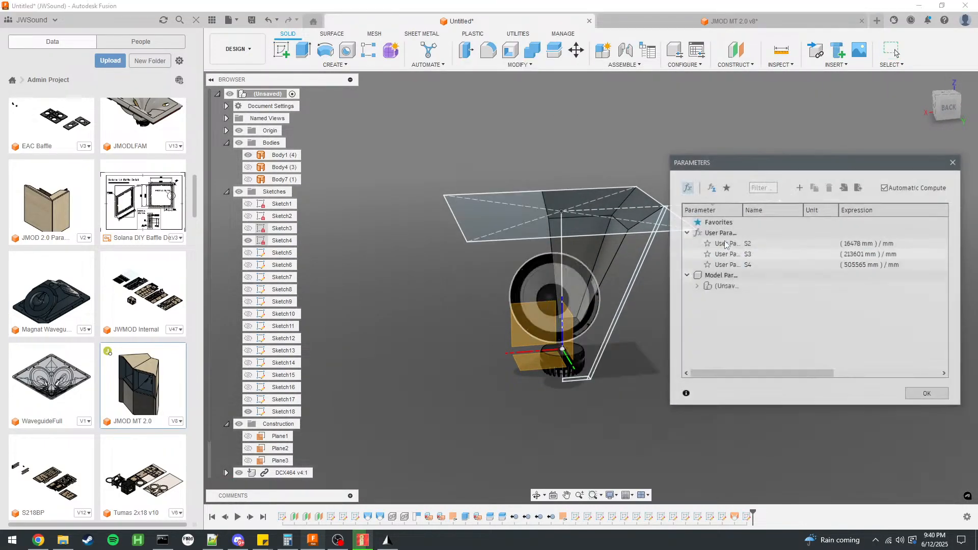
pyautogui.click(855, 264)
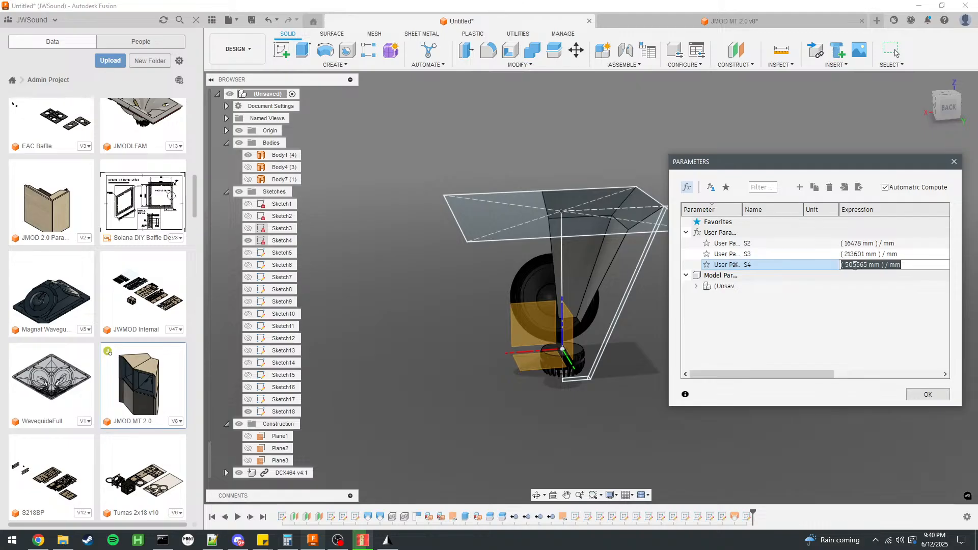
pyautogui.click(855, 265)
pyautogui.write('5')
pyautogui.press('Return')
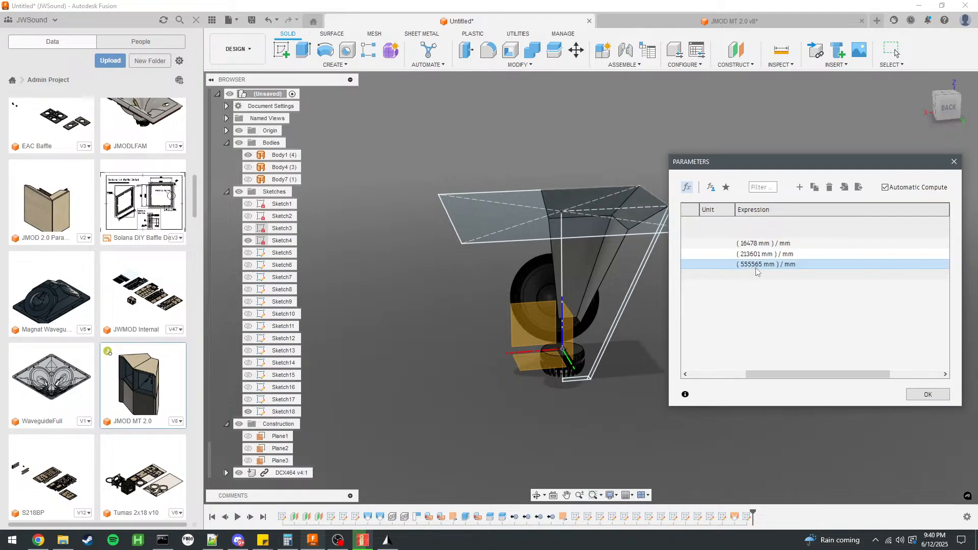
pyautogui.moveTo(785, 165); pyautogui.dragTo(823, 153)
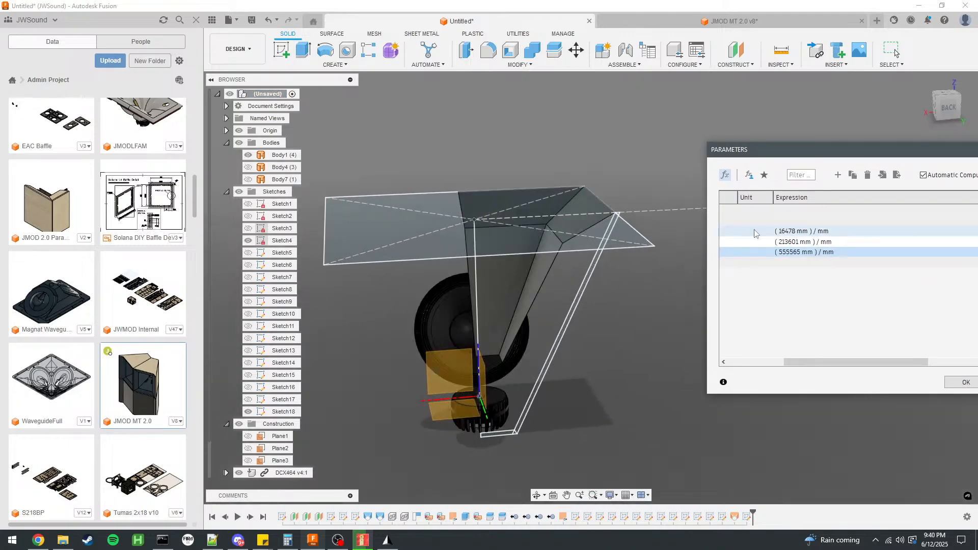
# Try the user parameter S4 at 655565 to test the wall profile against an even wider mouth.
pyautogui.click(788, 251)
pyautogui.press('Left')
pyautogui.press('BackSpace')
pyautogui.write('6')
pyautogui.press('Return')
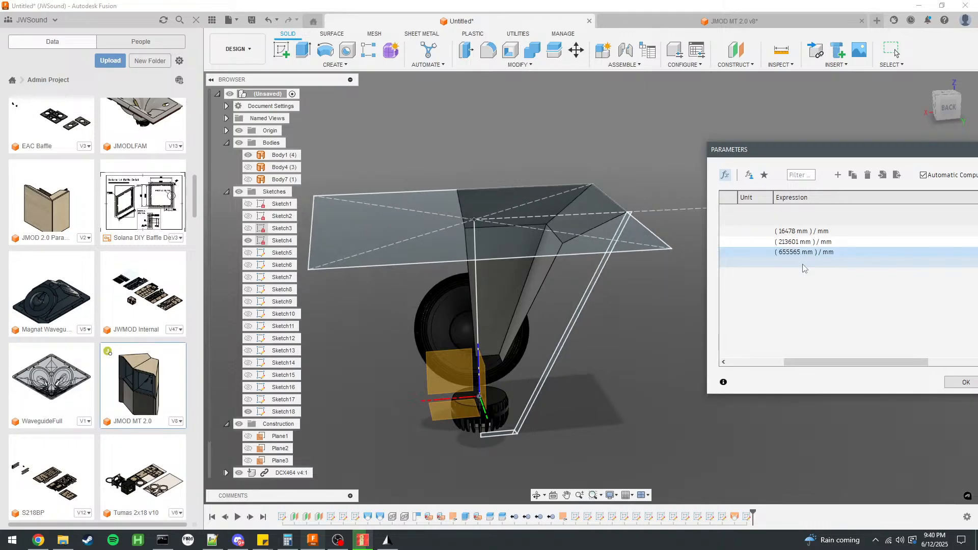
# Restore the user parameter S4 to 505565 and close the parameters dialog.
pyautogui.click(785, 255)
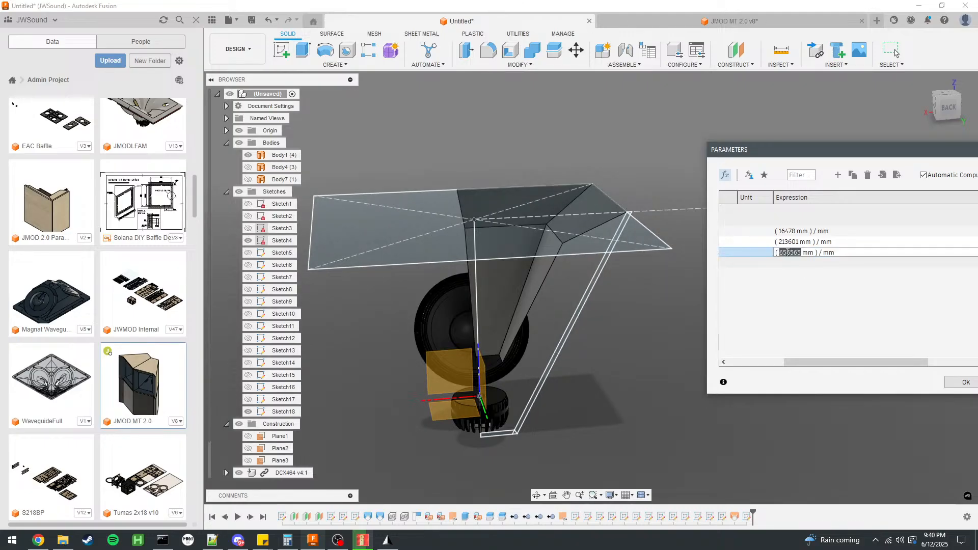
pyautogui.press('BackSpace')
pyautogui.press('Return')
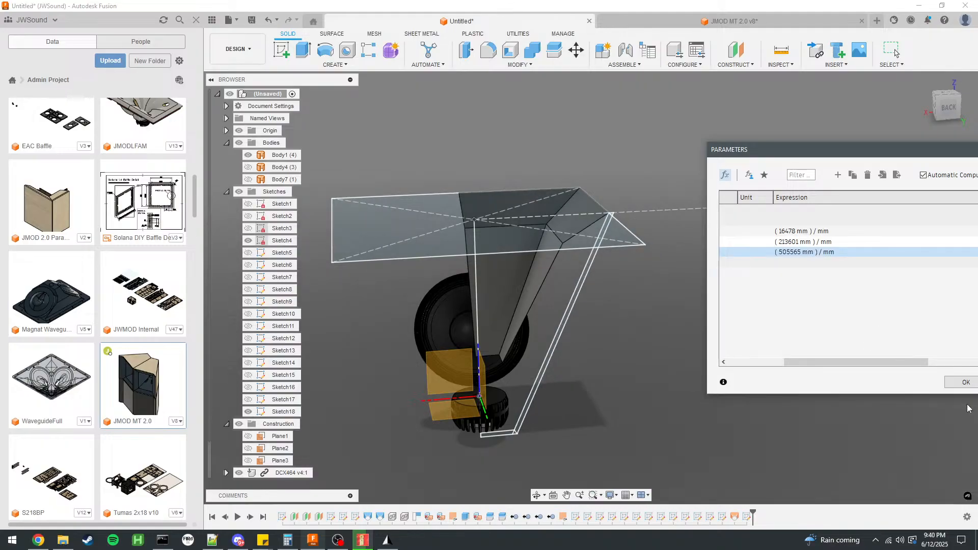
pyautogui.click(960, 383)
# Hide the 12NDL88 woofer component so the side of the horn is unobstructed.
pyautogui.scroll(3, 591, 307)
pyautogui.keyDown('shift'); pyautogui.moveTo(585, 307); pyautogui.dragTo(605, 295, button='middle'); pyautogui.keyUp('shift')
pyautogui.scroll(-3, 675, 264)
pyautogui.scroll(3, 674, 264)
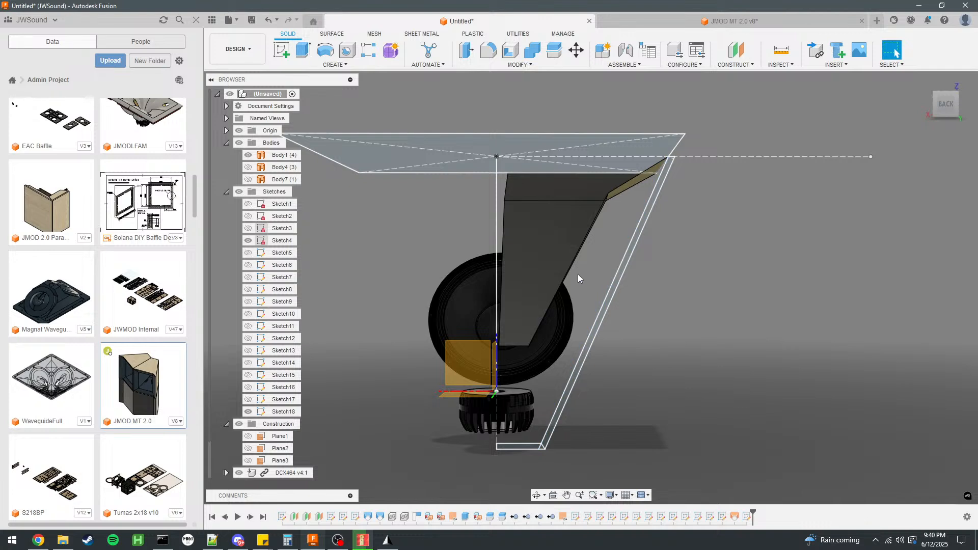
pyautogui.click(556, 237)
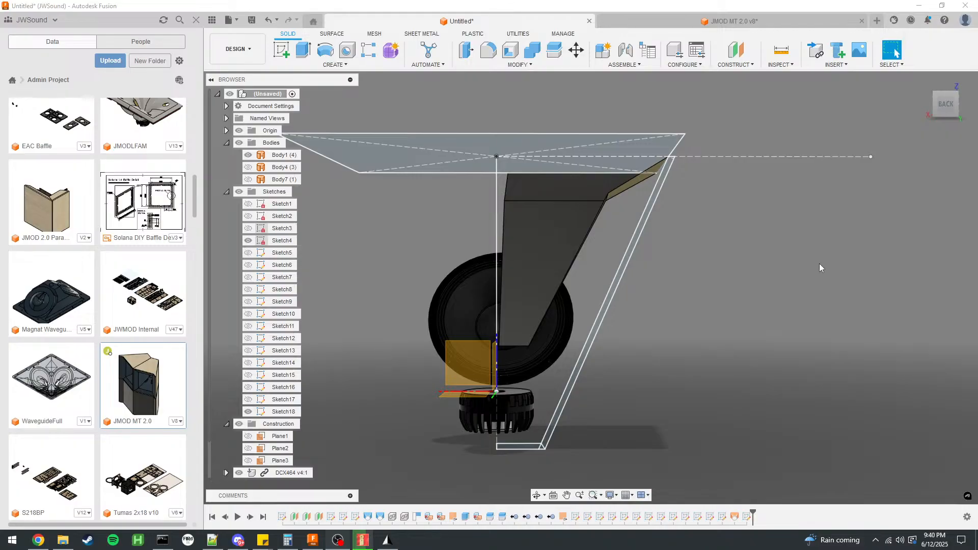
pyautogui.keyDown('shift'); pyautogui.moveTo(804, 246); pyautogui.dragTo(684, 269, button='middle'); pyautogui.keyUp('shift')
pyautogui.keyDown('shift'); pyautogui.moveTo(832, 237); pyautogui.dragTo(636, 347, button='middle'); pyautogui.keyUp('shift')
pyautogui.click(636, 346)
pyautogui.click(239, 474)
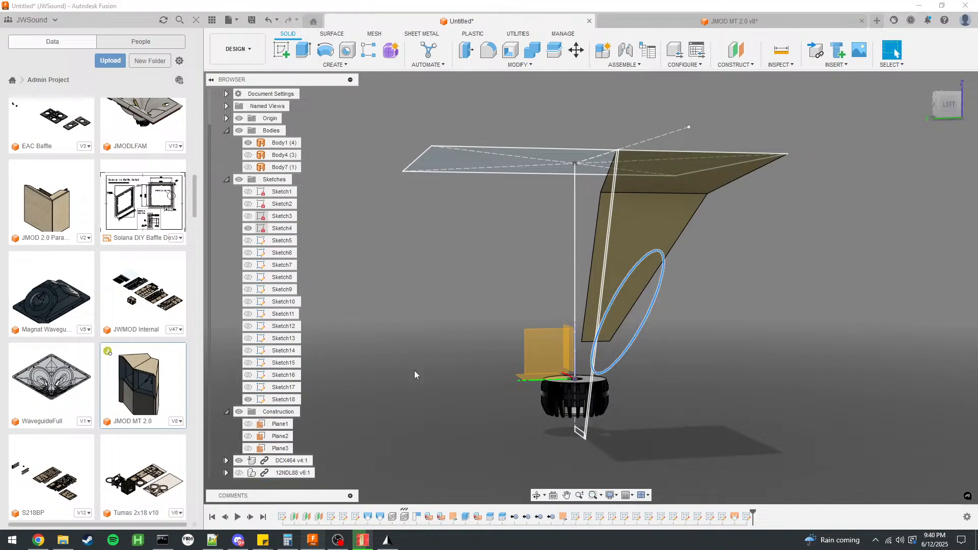
# Start a new sketch on the YZ origin plane, perpendicular to the existing cabinet wall profile.
pyautogui.keyDown('shift'); pyautogui.moveTo(467, 336); pyautogui.dragTo(614, 314, button='middle'); pyautogui.keyUp('shift')
pyautogui.click(635, 262)
pyautogui.click(698, 309)
pyautogui.keyDown('shift'); pyautogui.moveTo(698, 309); pyautogui.dragTo(765, 308, button='middle'); pyautogui.keyUp('shift')
pyautogui.scroll(-4, 757, 230)
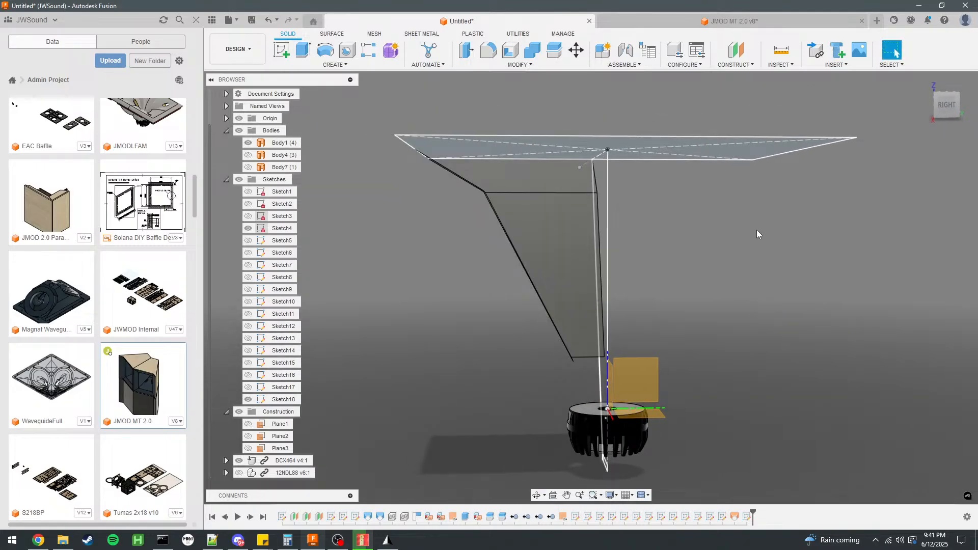
pyautogui.click(283, 51)
pyautogui.click(687, 322)
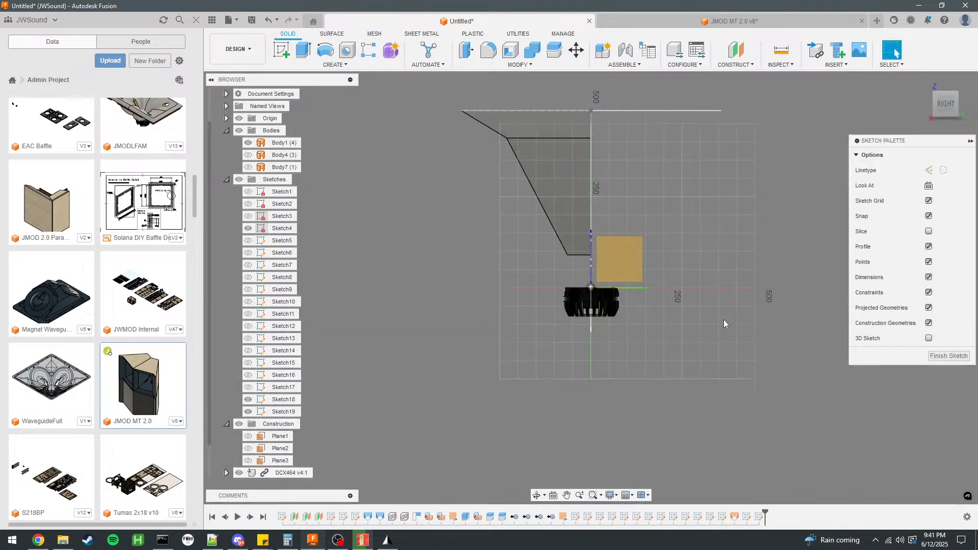
# Draw a 120 mm vertical construction line downward from the origin, past the compression driver.
pyautogui.click(280, 51)
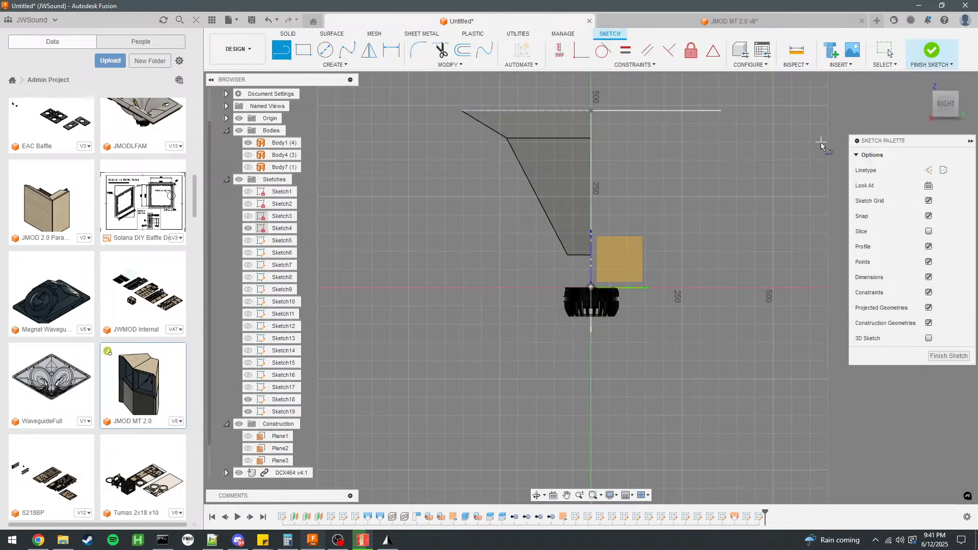
pyautogui.click(929, 171)
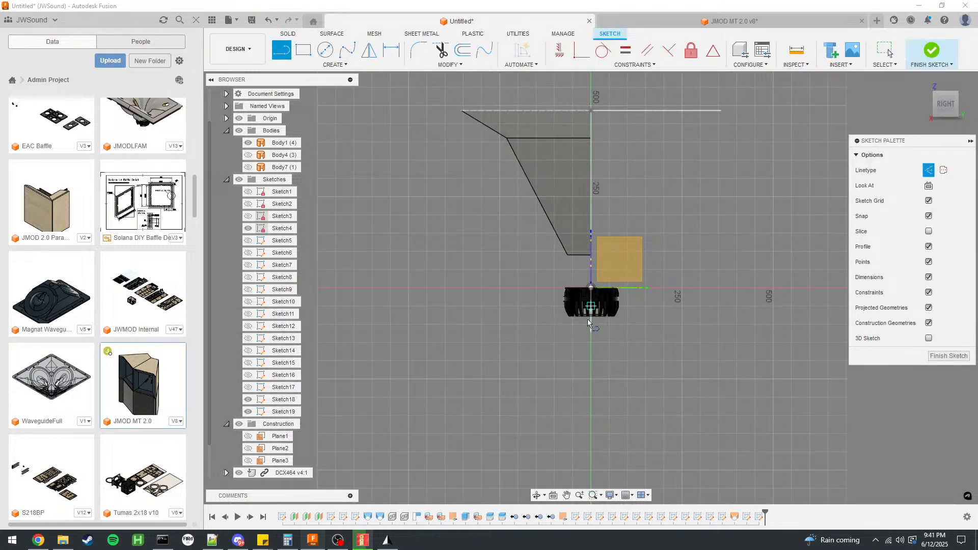
pyautogui.click(591, 288)
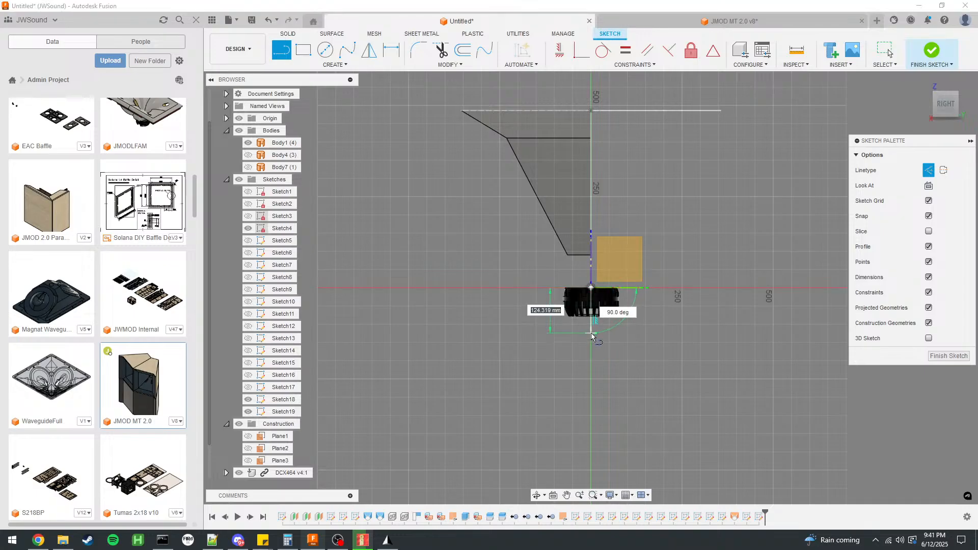
pyautogui.press('Tab')
pyautogui.press('Return')
# Draw a 486.10 mm vertical construction line from the origin up to the horn mouth.
pyautogui.click(303, 51)
pyautogui.click(283, 51)
pyautogui.click(591, 288)
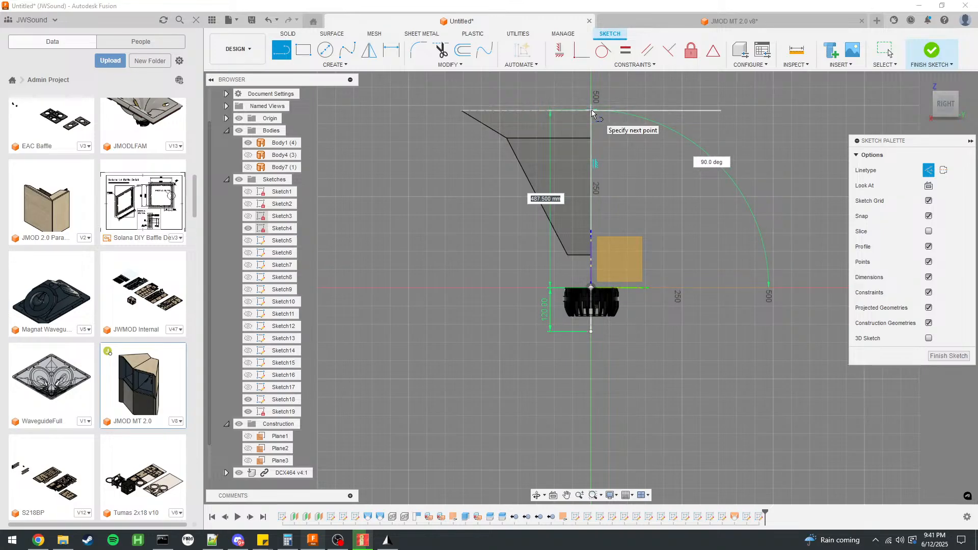
pyautogui.write('486.10')
pyautogui.press('Return')
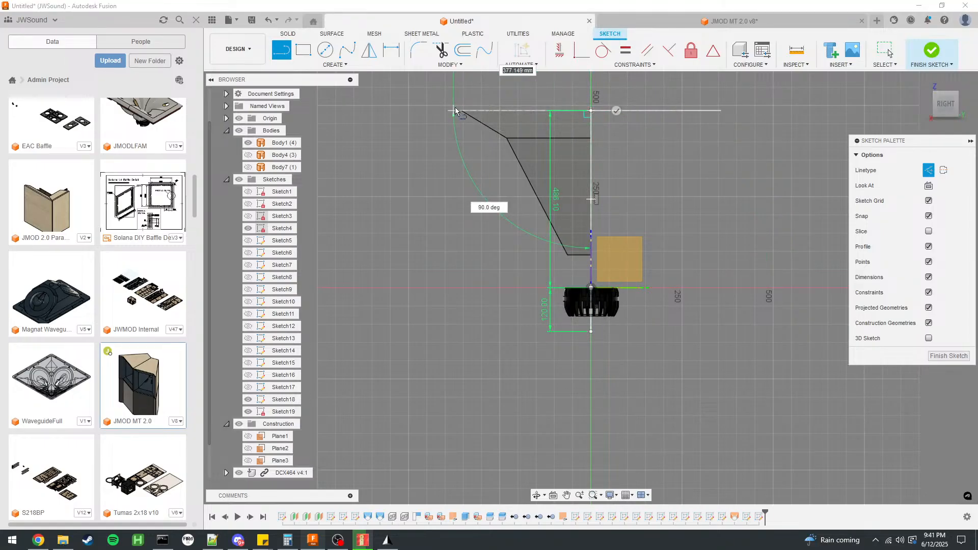
# Continue with a horizontal construction line along the horn mouth, its length set to sqrt(S4)/2.
pyautogui.scroll(3, 463, 112)
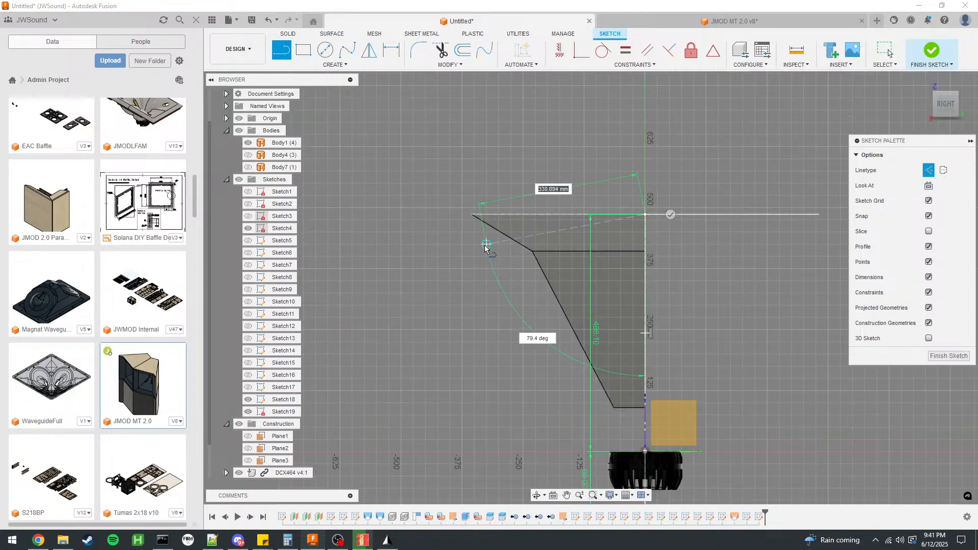
pyautogui.write('sqrt')
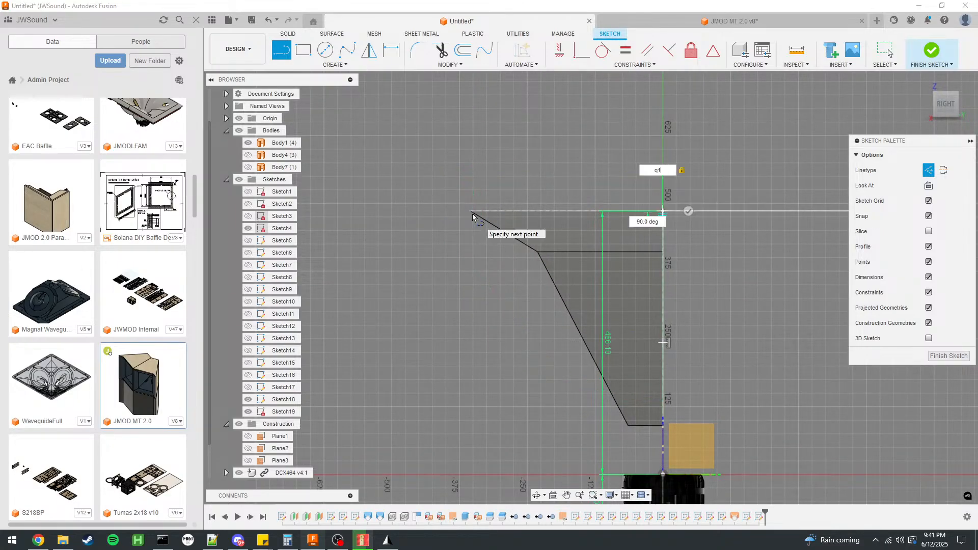
pyautogui.write('(S4)/2')
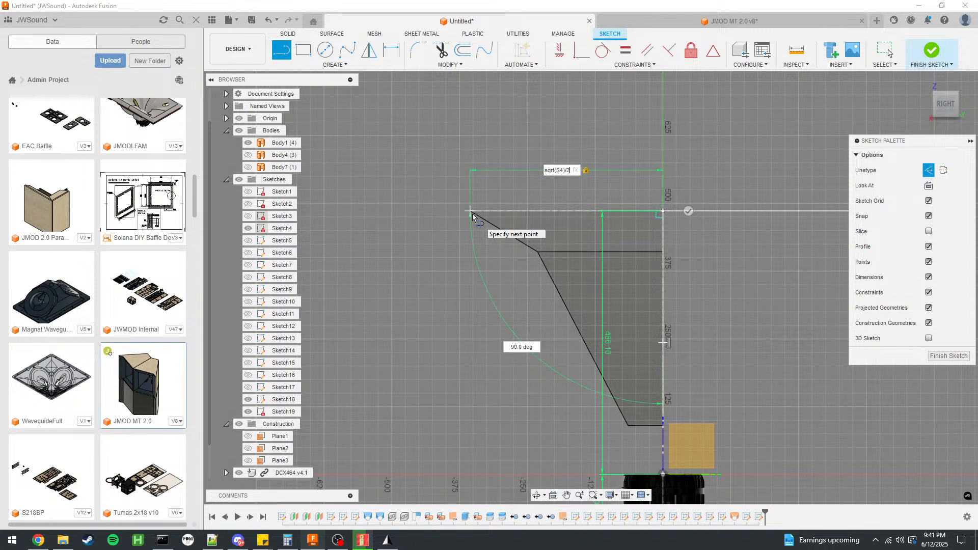
pyautogui.press('Return')
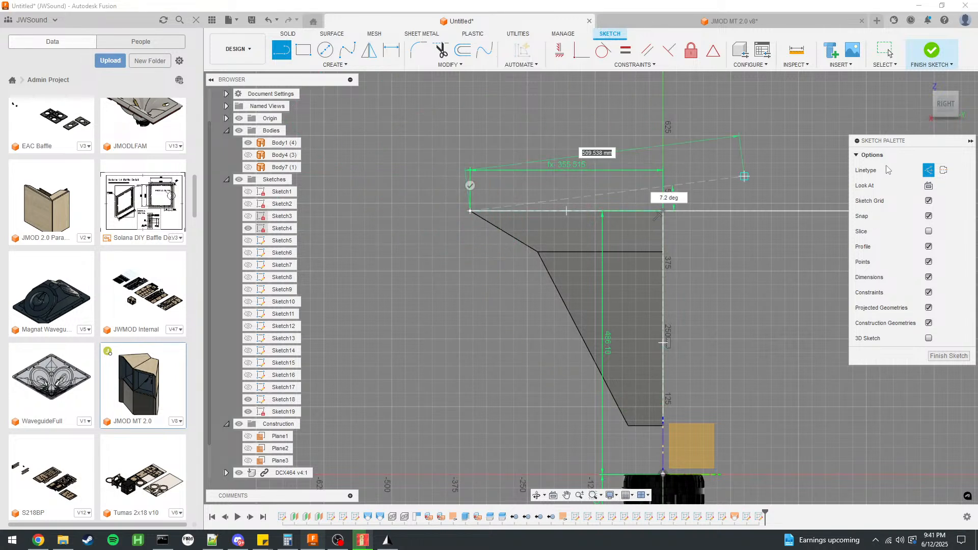
# Extend the mouth line outward with a solid 12 mm line, then add a vertical side and a base back to the lower end of the 120 mm line.
pyautogui.write('12')
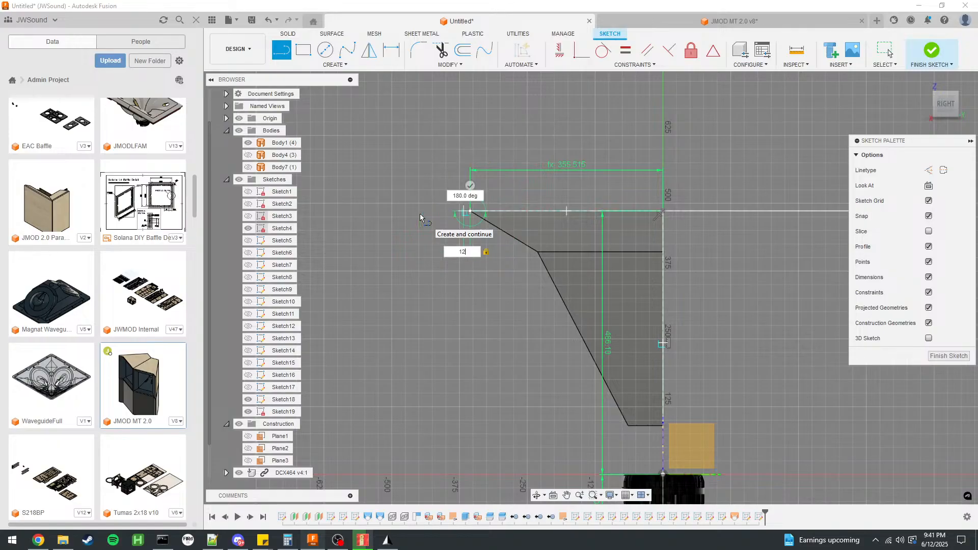
pyautogui.press('Return')
pyautogui.scroll(-3, 414, 148)
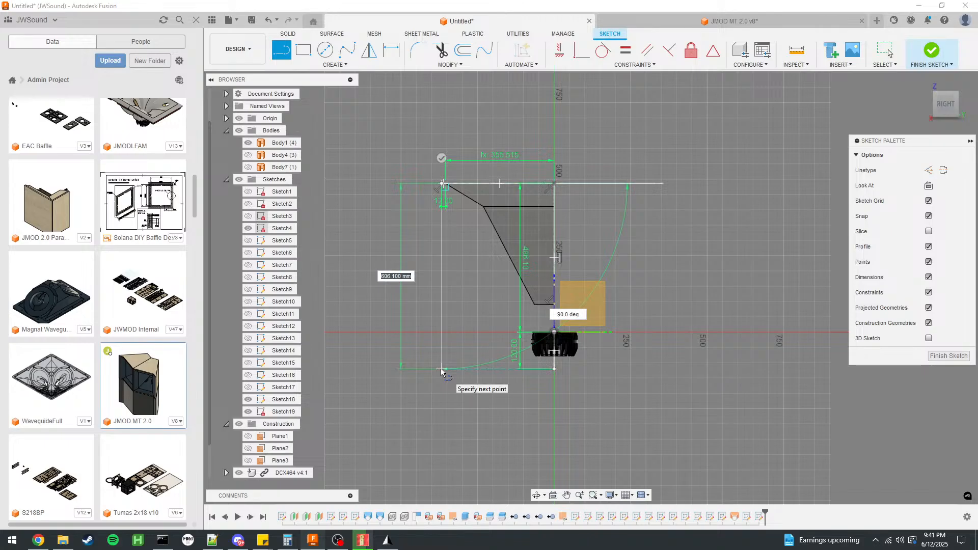
pyautogui.click(441, 369)
pyautogui.click(554, 368)
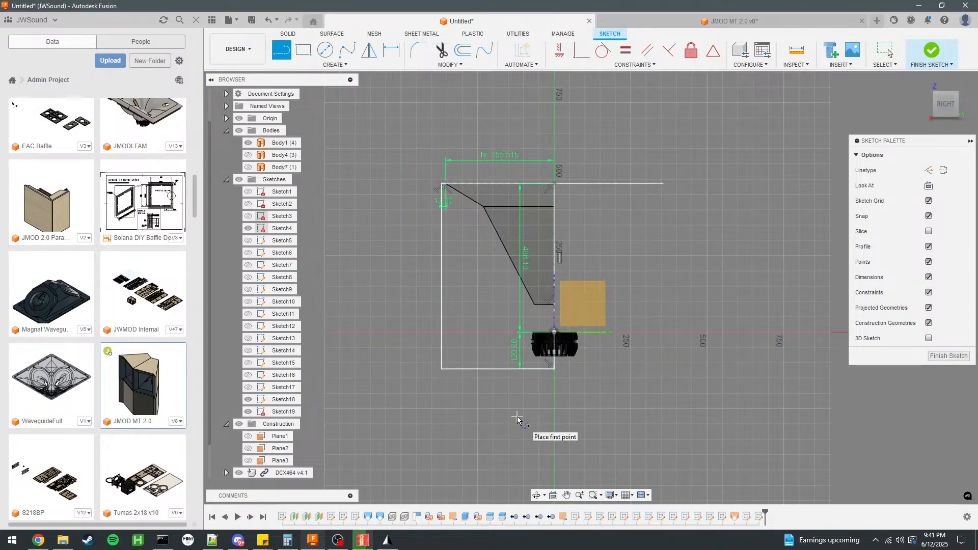
pyautogui.scroll(1, 517, 417)
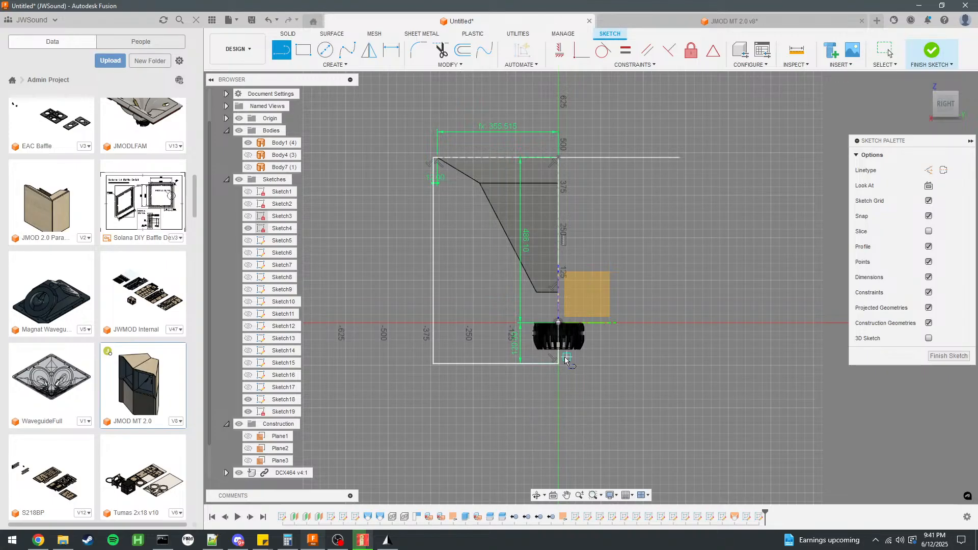
# Switch to the JMOD MT 2.0 design, close its open sketch, hide the cabinet's side panel and examine the horn and driver clearance inside.
pyautogui.scroll(2, 558, 364)
pyautogui.moveTo(459, 316)
pyautogui.keyDown('shift'); pyautogui.mouseDown(button='middle')
pyautogui.moveTo(558, 287)
pyautogui.moveTo(604, 297)
pyautogui.moveTo(563, 438)
pyautogui.mouseUp(button='middle'); pyautogui.keyUp('shift')
pyautogui.press('l')
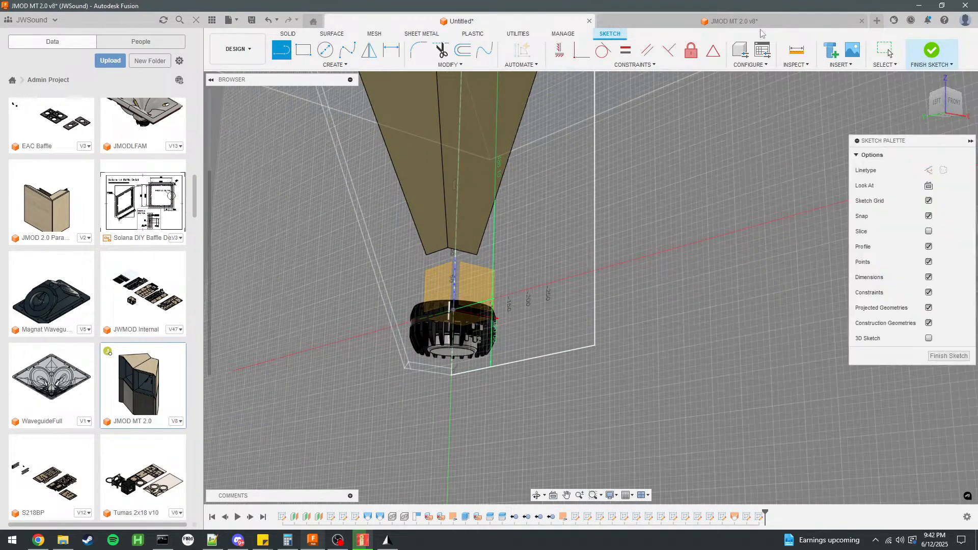
pyautogui.click(774, 20)
pyautogui.keyDown('shift'); pyautogui.moveTo(747, 217); pyautogui.dragTo(509, 219, button='middle'); pyautogui.keyUp('shift')
pyautogui.click(385, 162)
pyautogui.press('v')
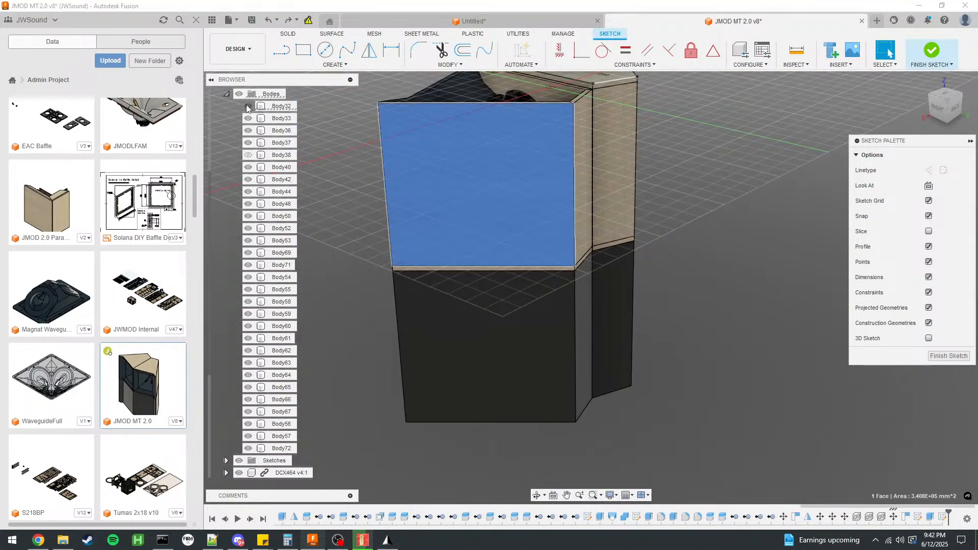
pyautogui.click(944, 357)
pyautogui.click(722, 361)
pyautogui.keyDown('shift'); pyautogui.moveTo(722, 361); pyautogui.dragTo(721, 256, button='middle'); pyautogui.keyUp('shift')
pyautogui.scroll(-3, 684, 341)
pyautogui.scroll(3, 651, 290)
pyautogui.scroll(3, 641, 210)
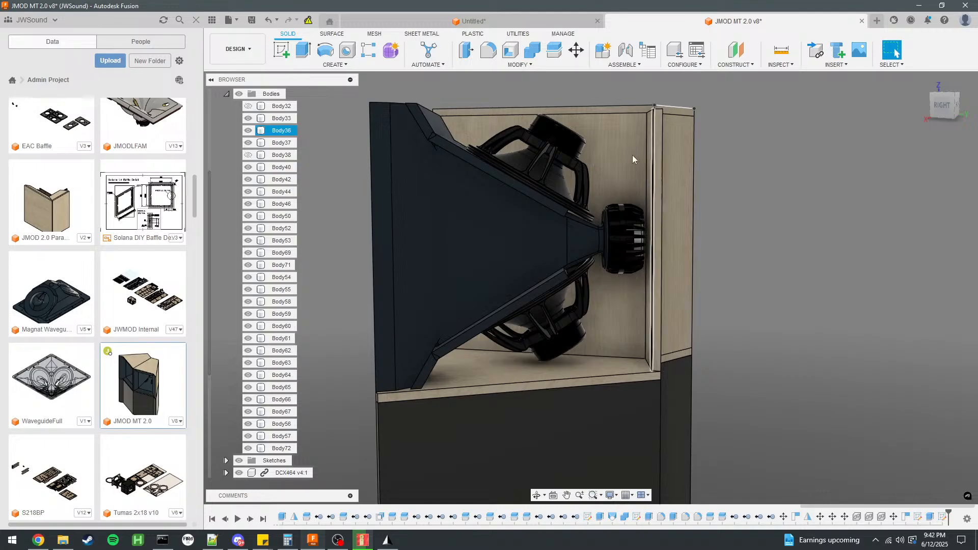
# Return to the untitled horn design and draw the inner base line 12 mm above the cabinet base, reaching the outer side line.
pyautogui.click(494, 25)
pyautogui.keyDown('shift'); pyautogui.moveTo(609, 204); pyautogui.dragTo(470, 224, button='middle'); pyautogui.keyUp('shift')
pyautogui.scroll(-6, 530, 270)
pyautogui.scroll(3, 594, 336)
pyautogui.scroll(3, 586, 331)
pyautogui.click(281, 50)
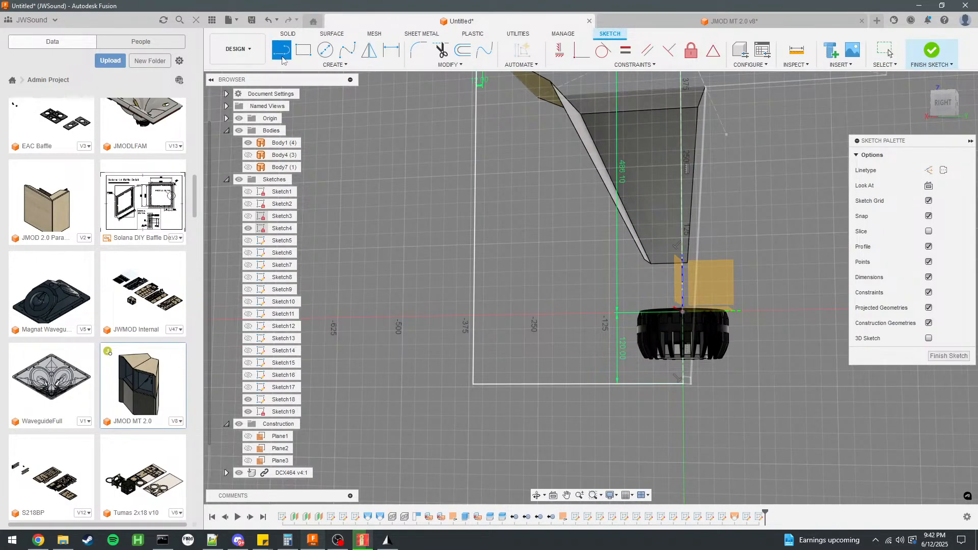
pyautogui.scroll(3, 652, 377)
pyautogui.click(650, 362)
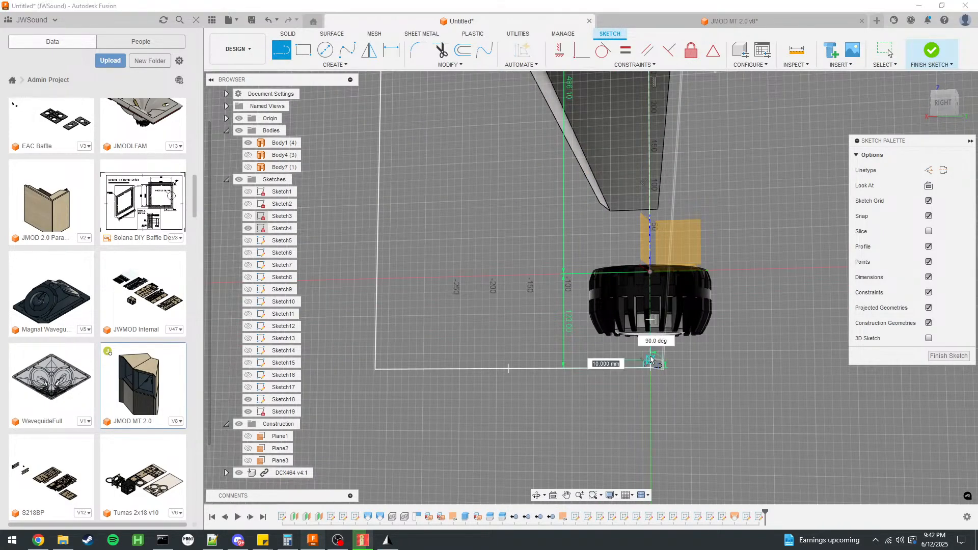
pyautogui.doubleClick(374, 362)
pyautogui.scroll(3, 452, 191)
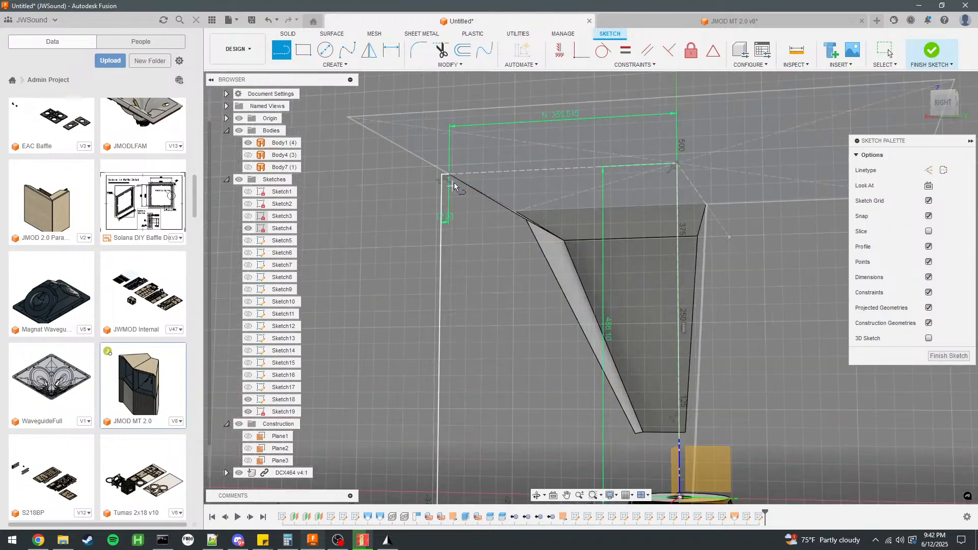
# Draw the side wall's inner vertical line from the inner end of the 12 mm mouth segment down to the inner base line, and finish the sketch.
pyautogui.click(450, 178)
pyautogui.scroll(-4, 459, 255)
pyautogui.scroll(5, 470, 357)
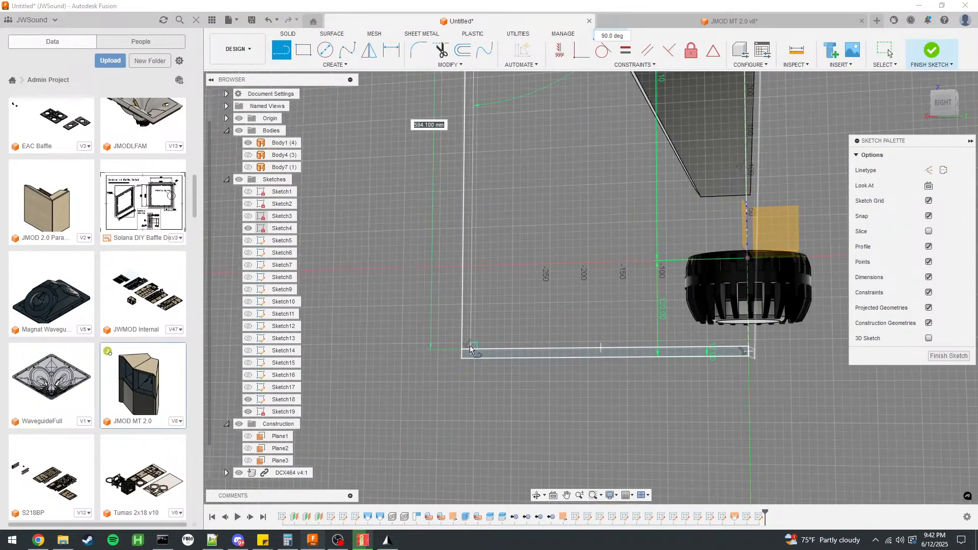
pyautogui.click(470, 350)
pyautogui.scroll(-4, 473, 357)
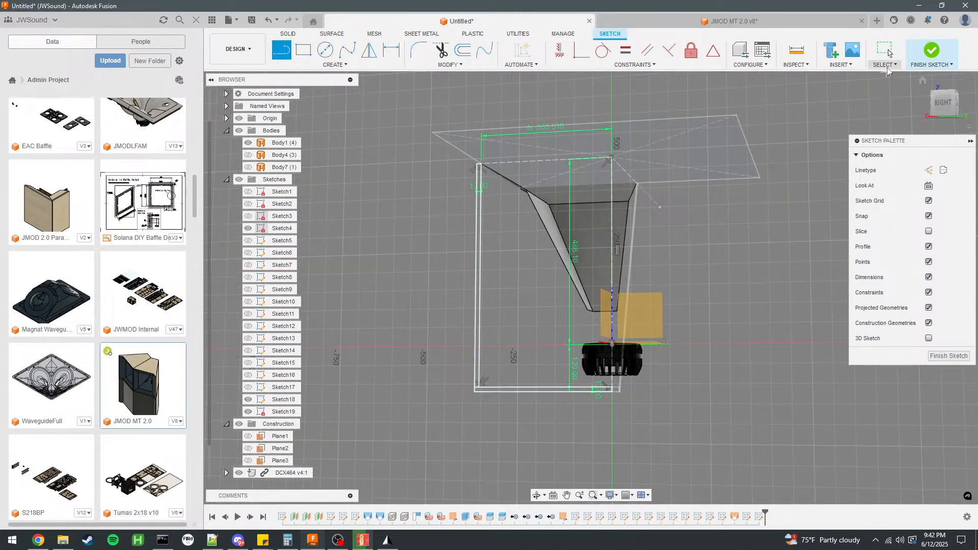
pyautogui.moveTo(720, 250)
pyautogui.mouseDown(button='middle')
pyautogui.moveTo(821, 246)
pyautogui.moveTo(812, 251)
pyautogui.mouseUp(button='middle')
pyautogui.click(935, 49)
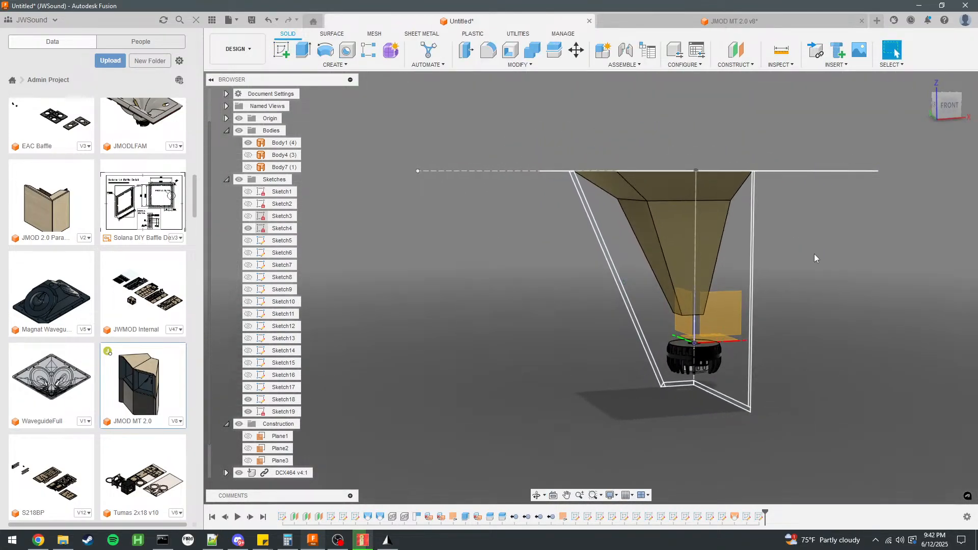
# Extrude the two Sketch18 base strip profiles by -sqrt(S4)/2 as a new body beneath the compression driver.
pyautogui.scroll(3, 682, 390)
pyautogui.scroll(2, 671, 390)
pyautogui.click(668, 389)
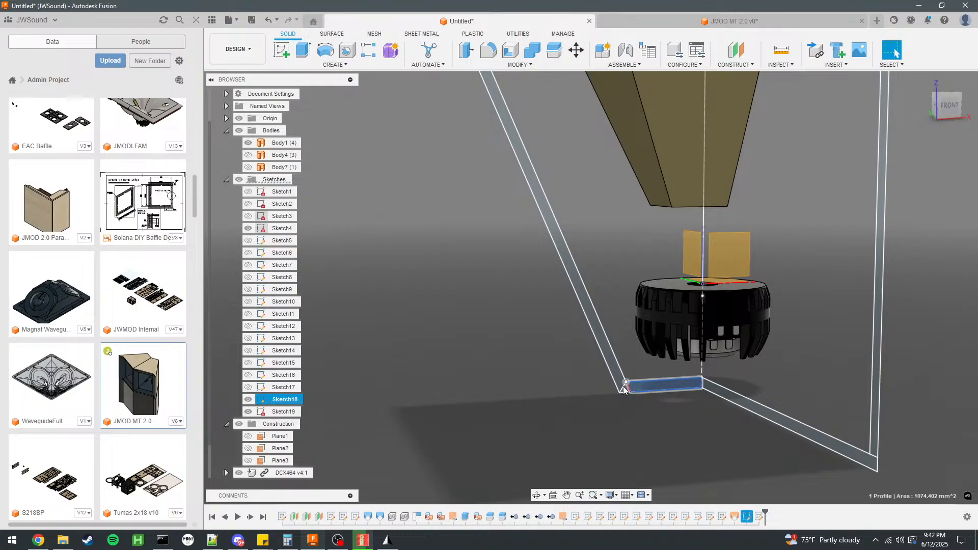
pyautogui.scroll(3, 668, 388)
pyautogui.scroll(-5, 565, 279)
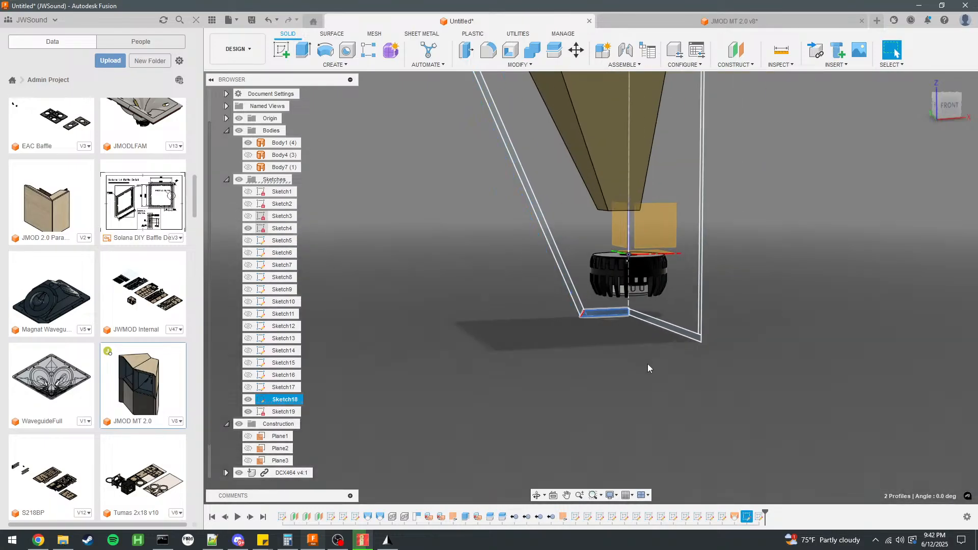
pyautogui.press('e')
pyautogui.keyDown('shift'); pyautogui.moveTo(642, 350); pyautogui.dragTo(521, 328, button='middle'); pyautogui.keyUp('shift')
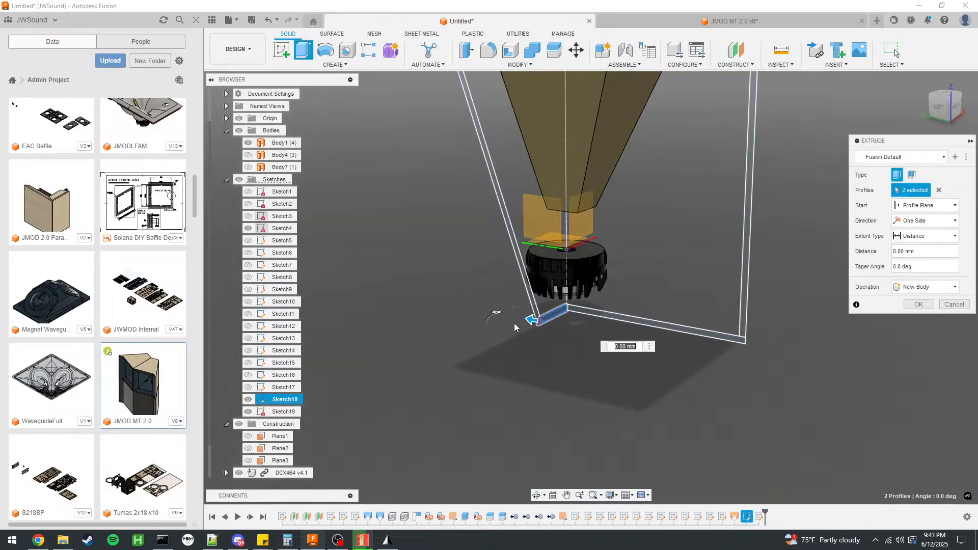
pyautogui.moveTo(528, 320); pyautogui.dragTo(735, 351)
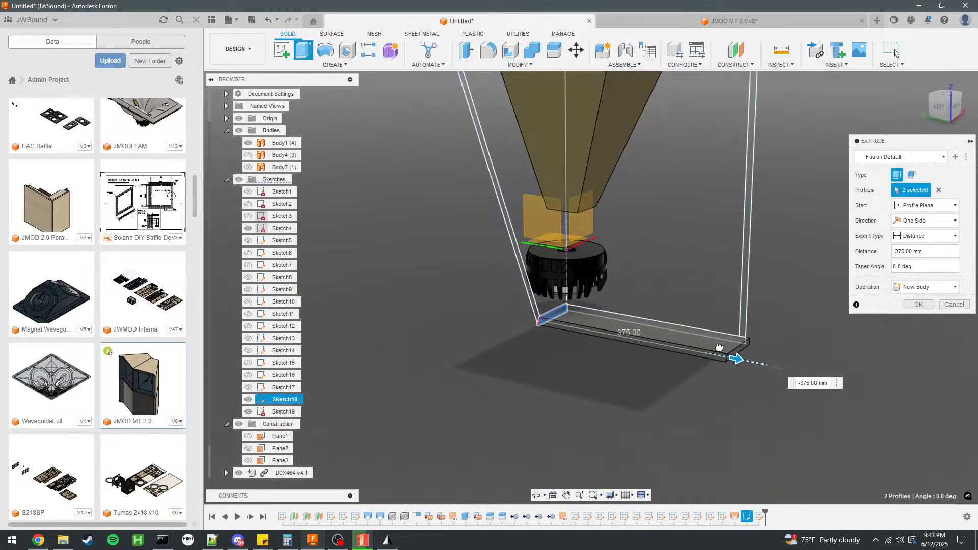
pyautogui.click(805, 386)
pyautogui.write('sqrt(S4)')
pyautogui.press('Return')
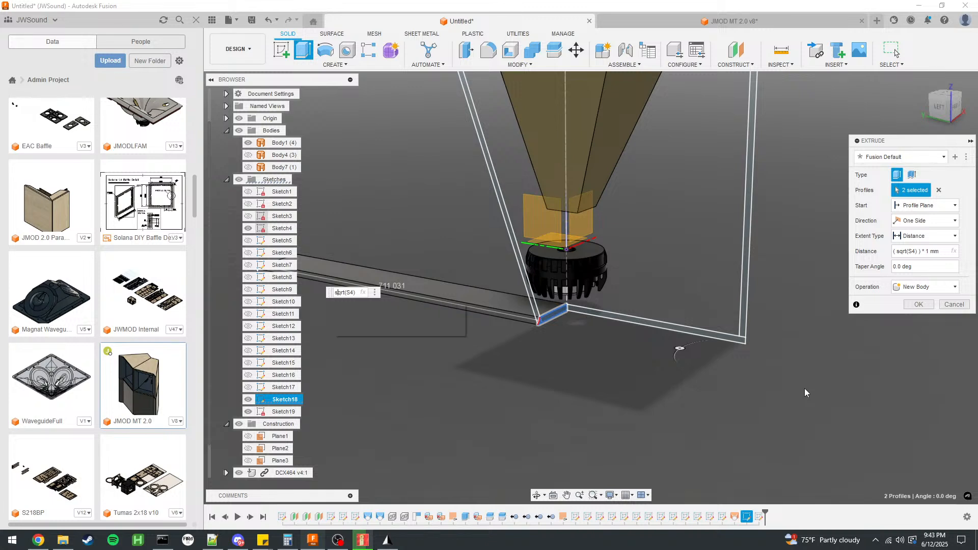
pyautogui.write('-')
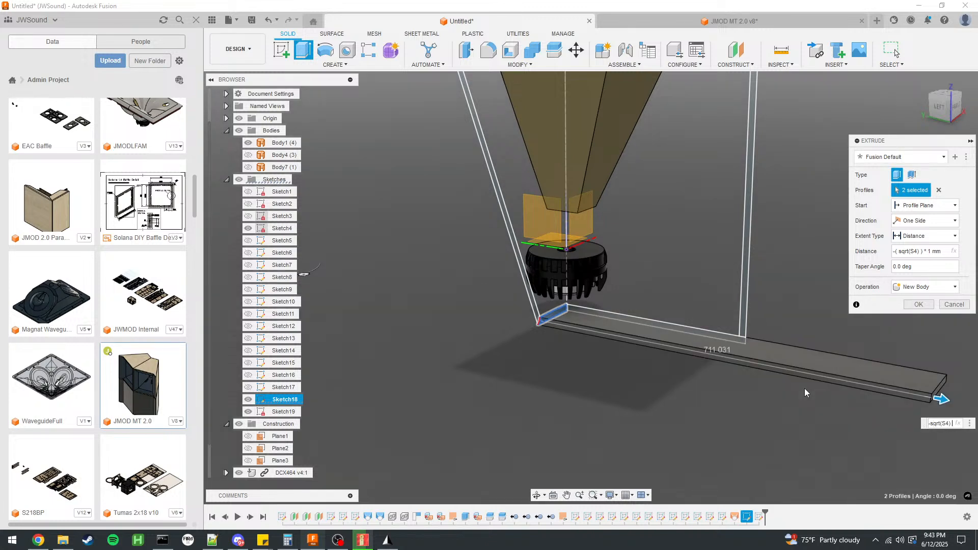
pyautogui.write('/2')
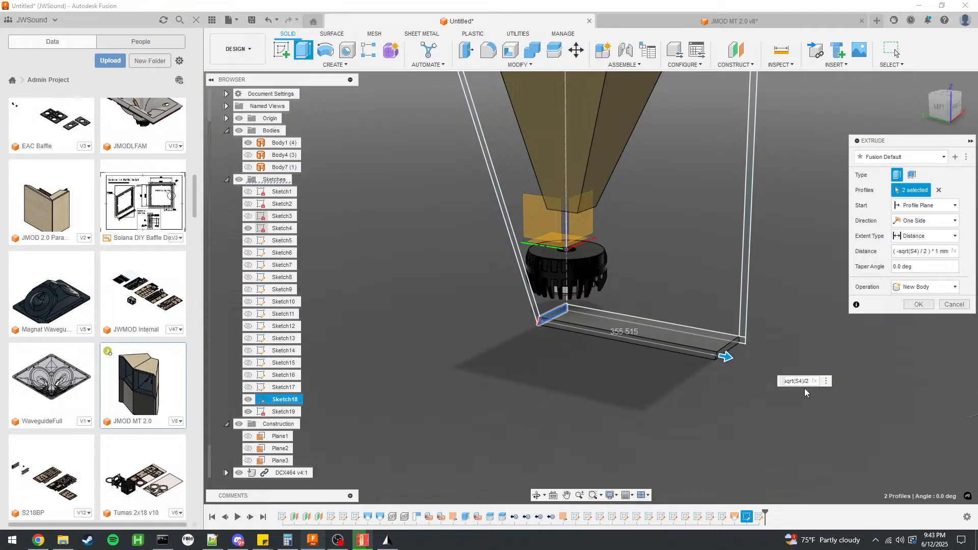
pyautogui.scroll(-3, 502, 430)
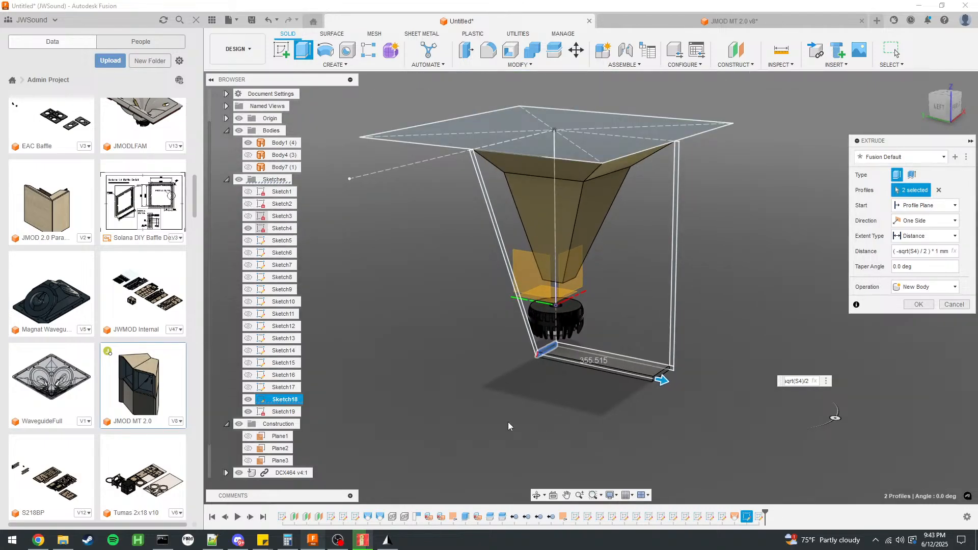
pyautogui.press('Return')
# Edit the base panel's extrusion to reach the outer wall line by setting its distance to -sqrt(S4)/2 - 12 mm.
pyautogui.keyDown('shift'); pyautogui.moveTo(758, 376); pyautogui.dragTo(790, 369, button='middle'); pyautogui.keyUp('shift')
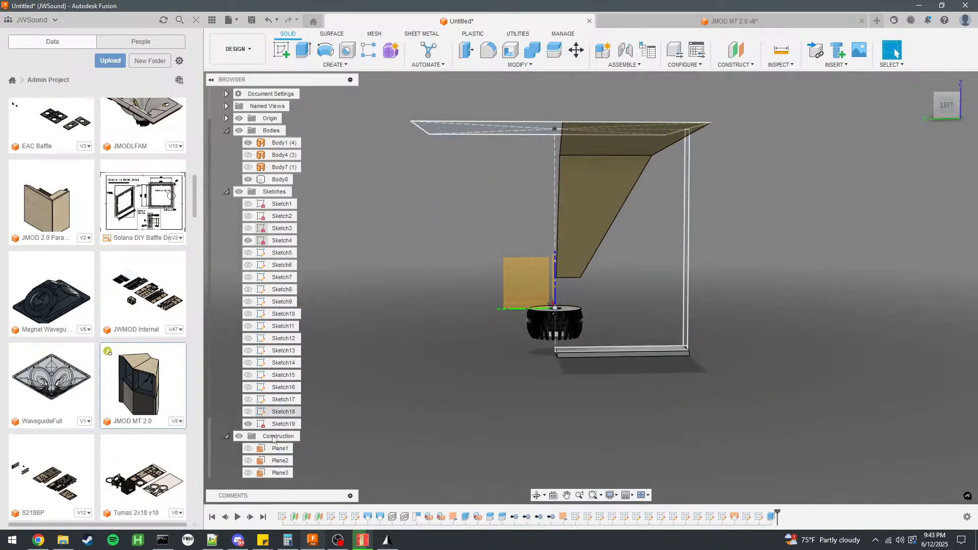
pyautogui.scroll(-2, 289, 427)
pyautogui.keyDown('shift'); pyautogui.moveTo(489, 351); pyautogui.dragTo(532, 356, button='middle'); pyautogui.keyUp('shift')
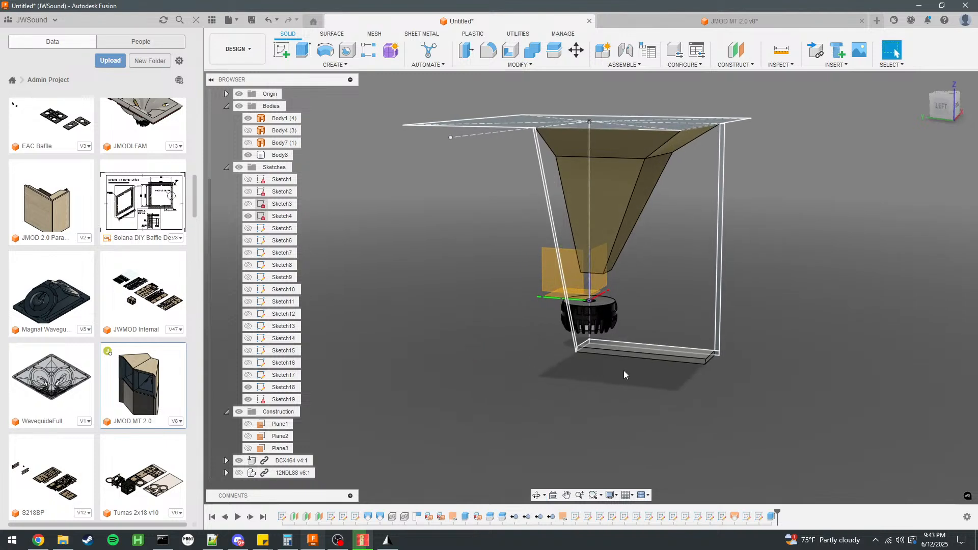
pyautogui.scroll(5, 671, 359)
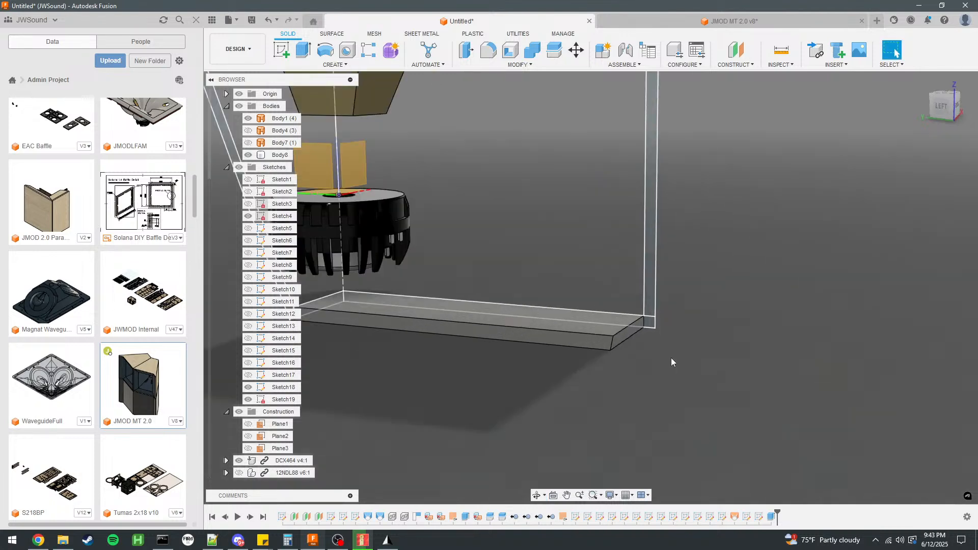
pyautogui.doubleClick(770, 517)
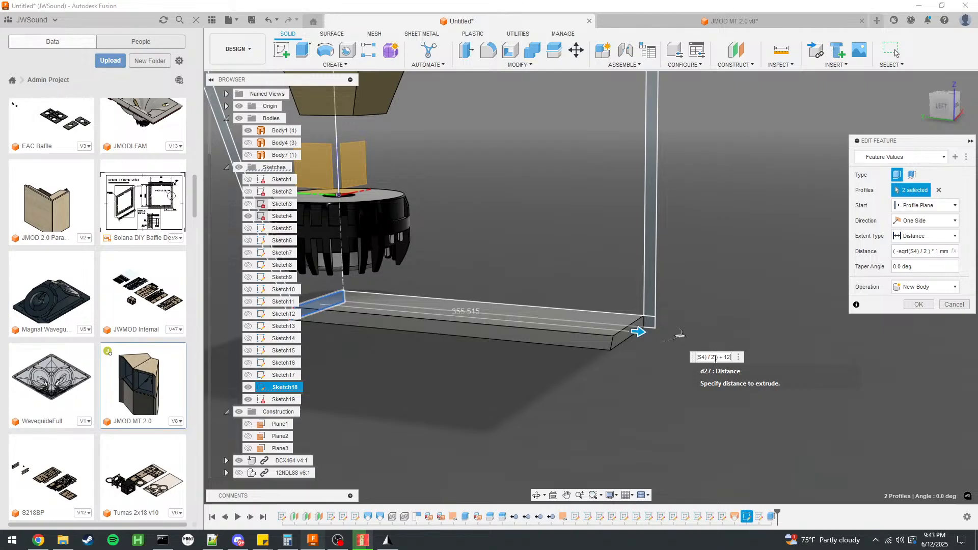
pyautogui.write('12')
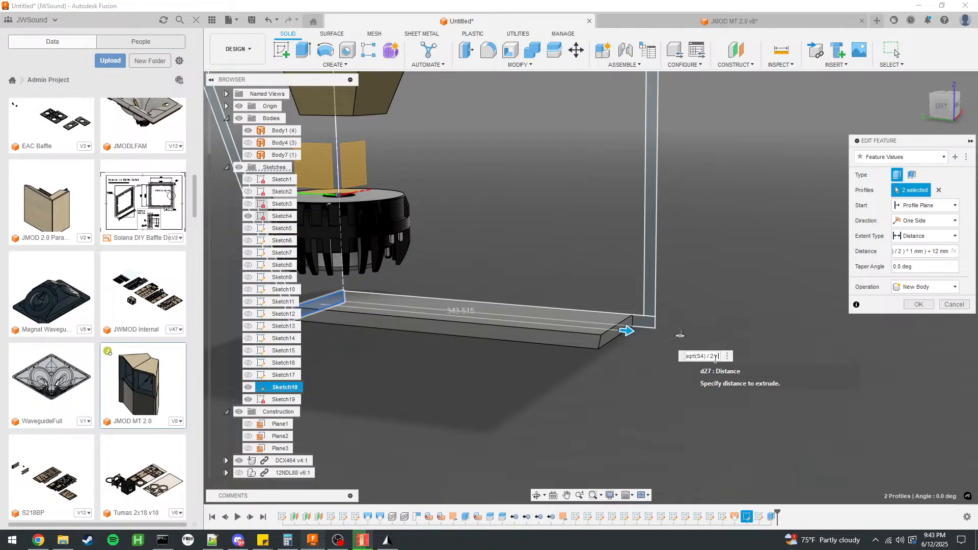
pyautogui.press('Return')
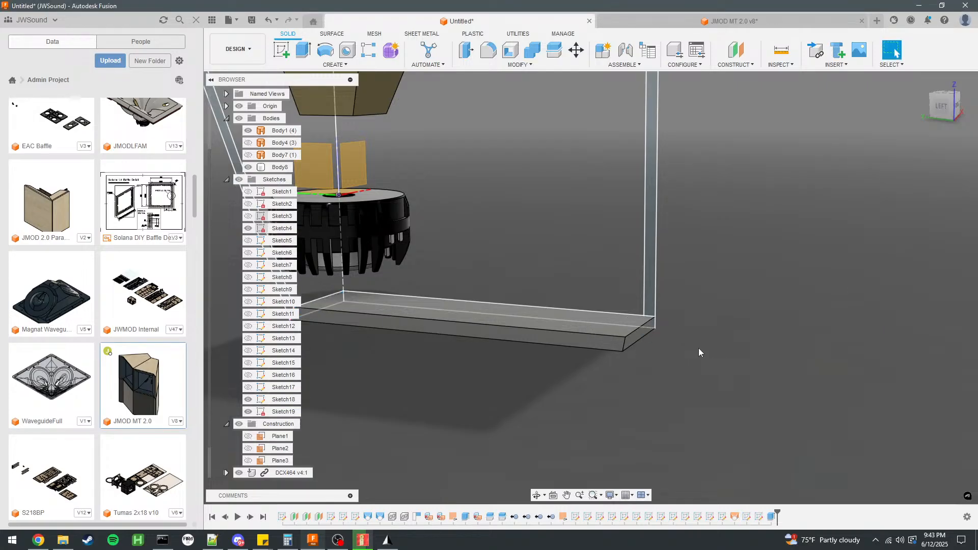
# Extrude the Sketch18 side wall profile by -sqrt(S4)/2 - 12 mm as a new body.
pyautogui.scroll(-5, 709, 334)
pyautogui.keyDown('shift'); pyautogui.moveTo(636, 317); pyautogui.dragTo(593, 318, button='middle'); pyautogui.keyUp('shift')
pyautogui.scroll(4, 530, 301)
pyautogui.click(477, 280)
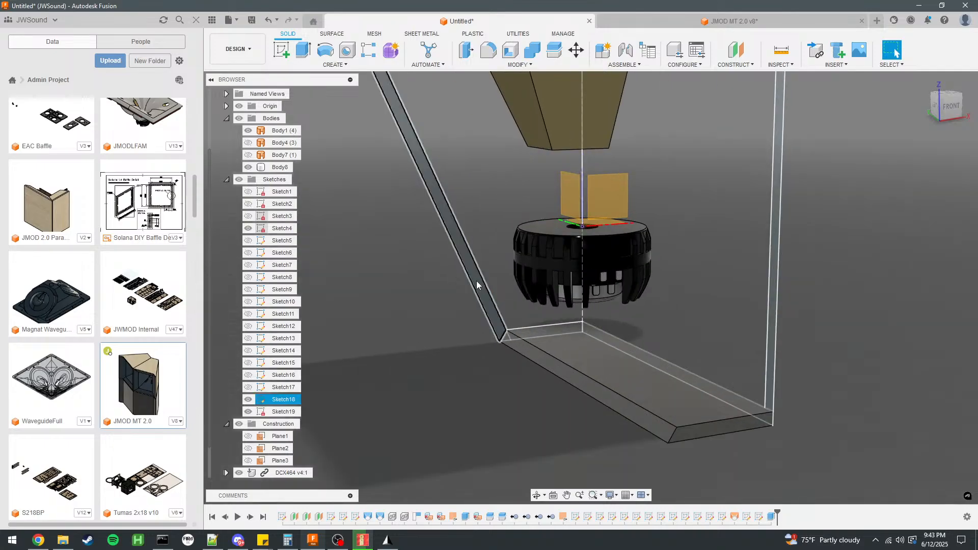
pyautogui.scroll(-5, 563, 411)
pyautogui.write('e')
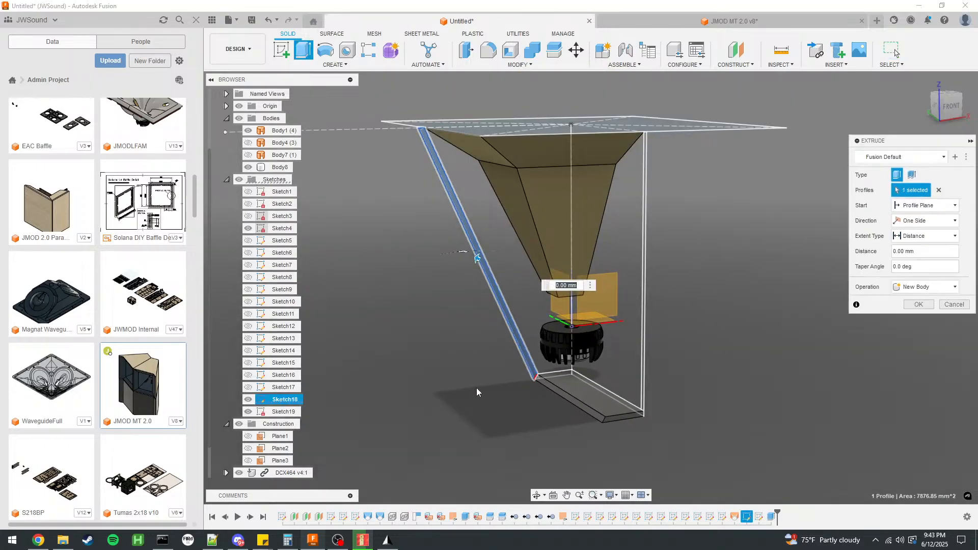
pyautogui.write('-sq')
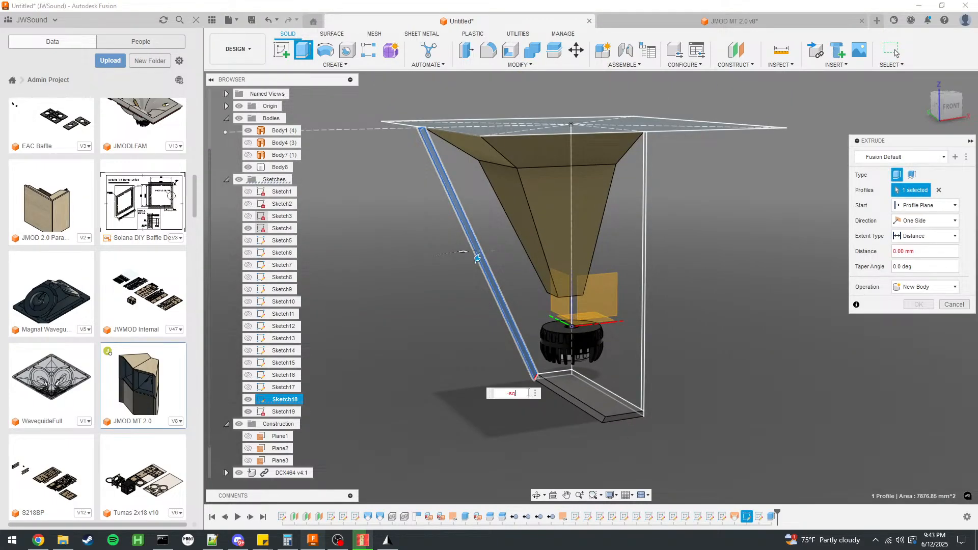
pyautogui.write('rt(S4)/2')
pyautogui.press('Return')
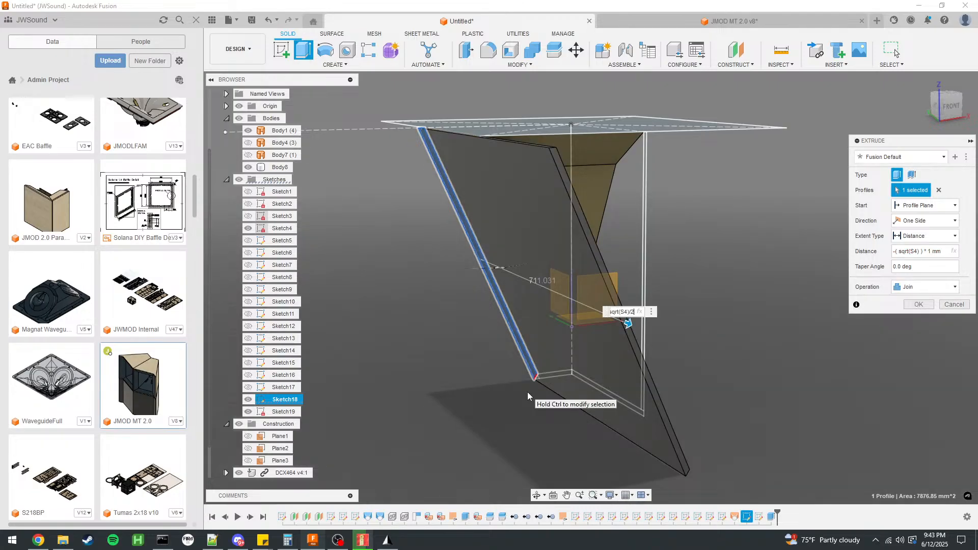
pyautogui.write('-12')
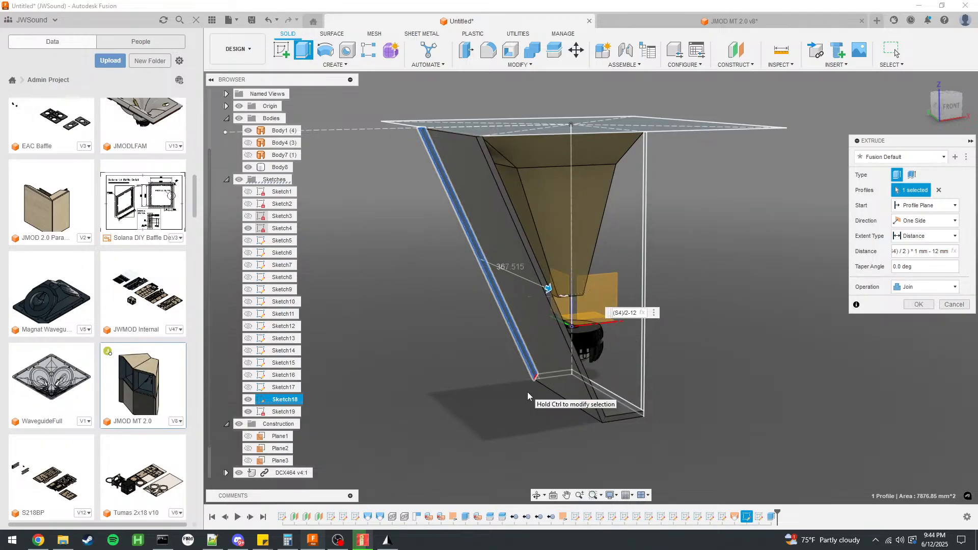
pyautogui.click(925, 287)
pyautogui.click(918, 336)
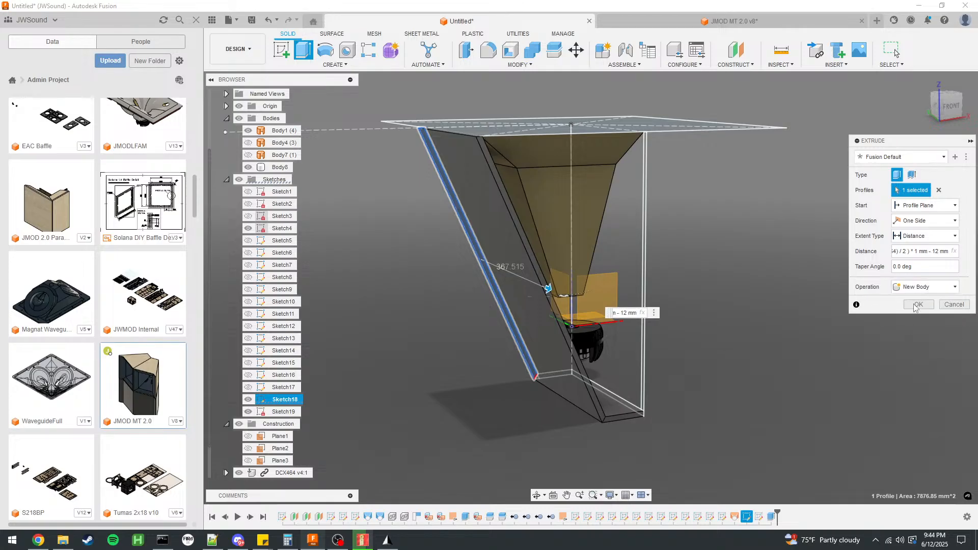
pyautogui.click(919, 304)
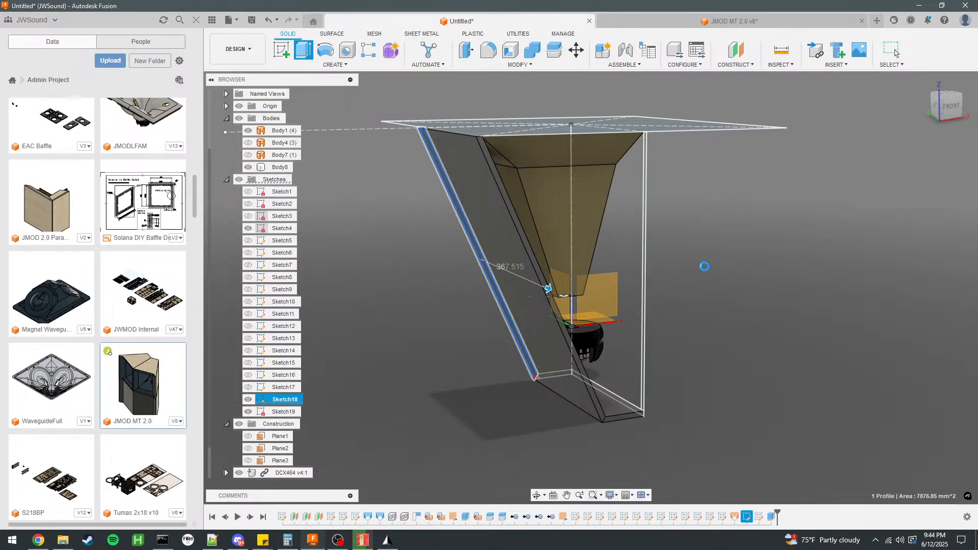
# Extrude the Sketch19 side wall profile by -600 mm, past the adjoining wall, as a new body.
pyautogui.keyDown('shift'); pyautogui.moveTo(705, 267); pyautogui.dragTo(653, 330, button='middle'); pyautogui.keyUp('shift')
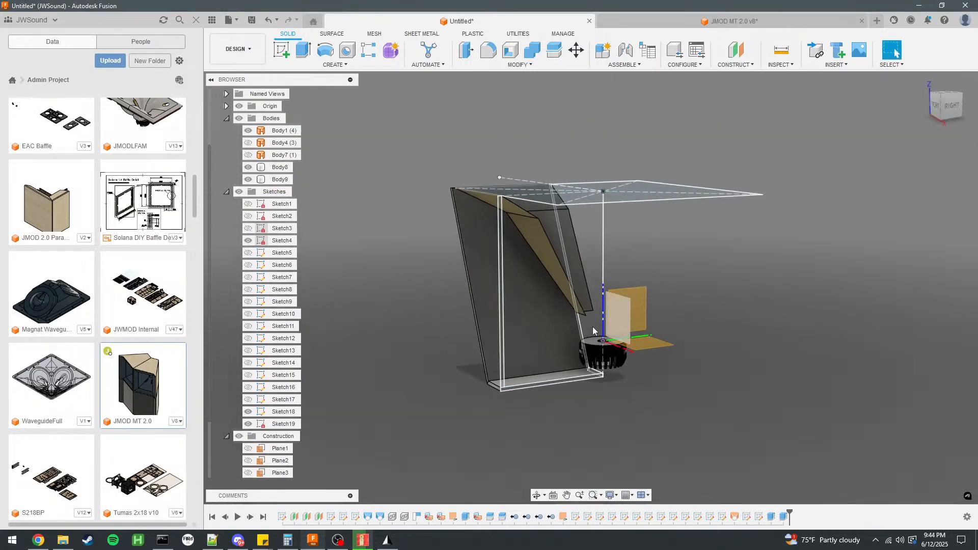
pyautogui.click(536, 310)
pyautogui.moveTo(536, 310)
pyautogui.keyDown('shift'); pyautogui.mouseDown(button='middle')
pyautogui.moveTo(550, 298)
pyautogui.moveTo(520, 323)
pyautogui.moveTo(549, 262)
pyautogui.mouseUp(button='middle'); pyautogui.keyUp('shift')
pyautogui.scroll(3, 540, 219)
pyautogui.click(522, 189)
pyautogui.scroll(-3, 521, 188)
pyautogui.press('e')
pyautogui.moveTo(530, 290); pyautogui.dragTo(376, 241)
pyautogui.click(925, 287)
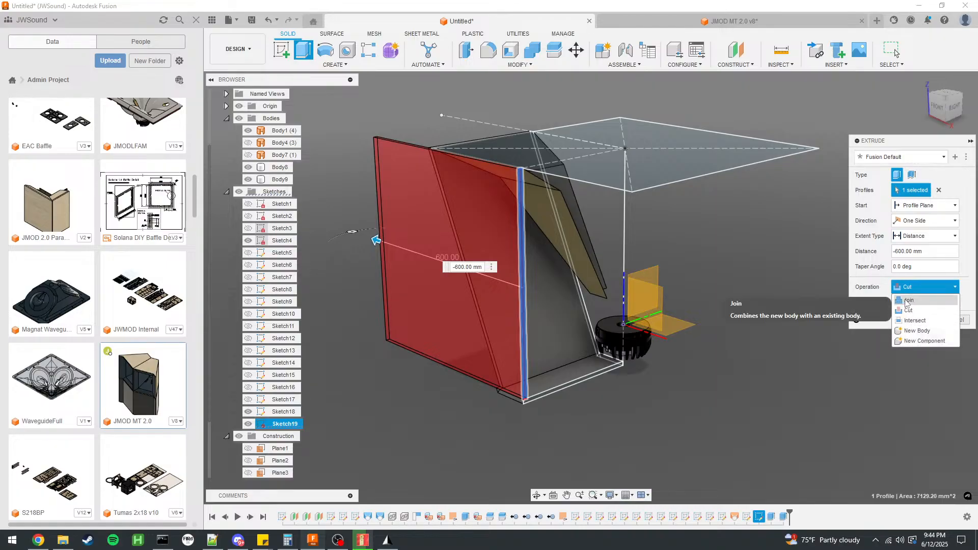
pyautogui.click(910, 330)
pyautogui.click(912, 305)
# Split the 600 mm wall body using the inner face of the adjoining side wall as the splitting tool.
pyautogui.click(451, 194)
pyautogui.click(555, 49)
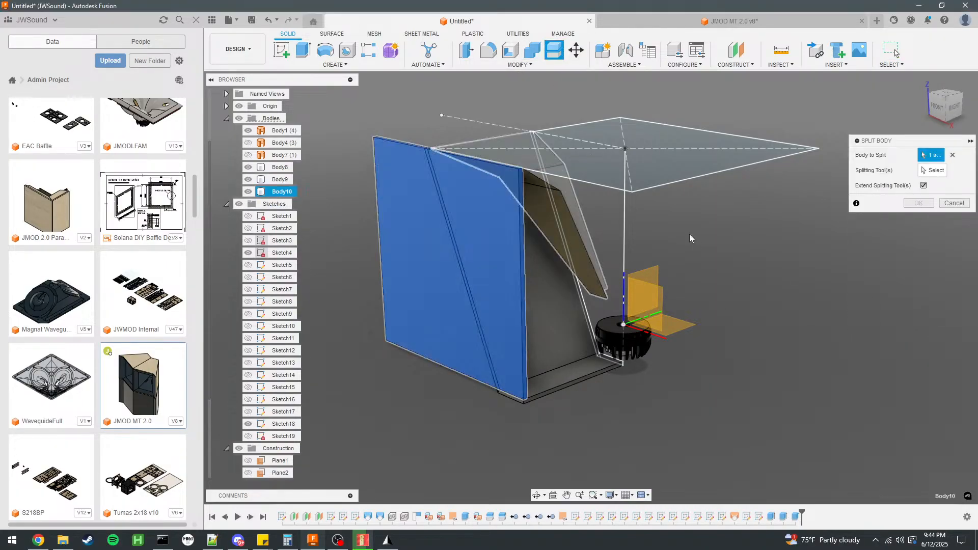
pyautogui.click(537, 297)
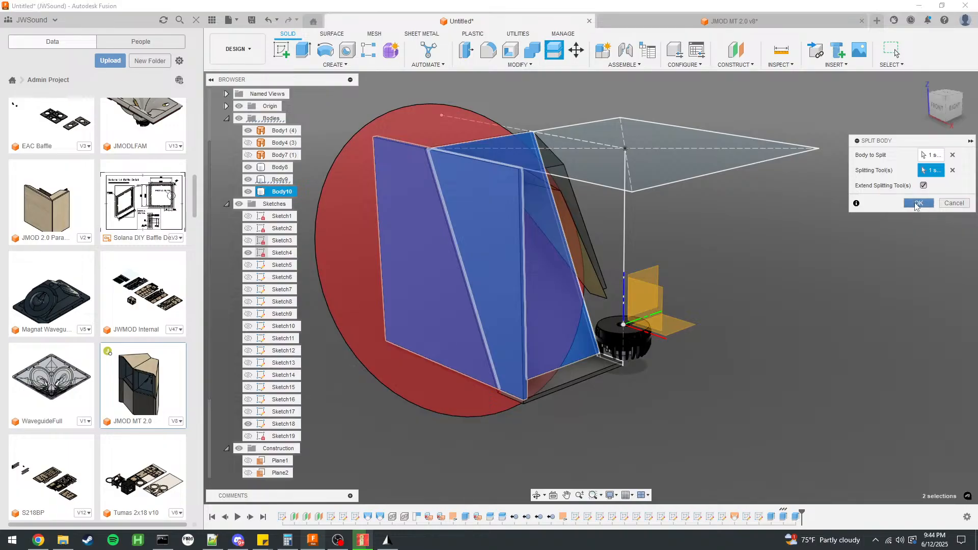
pyautogui.click(918, 203)
# Remove the leftover Body10 piece of the split side wall and hide Sketch4.
pyautogui.rightClick(283, 192)
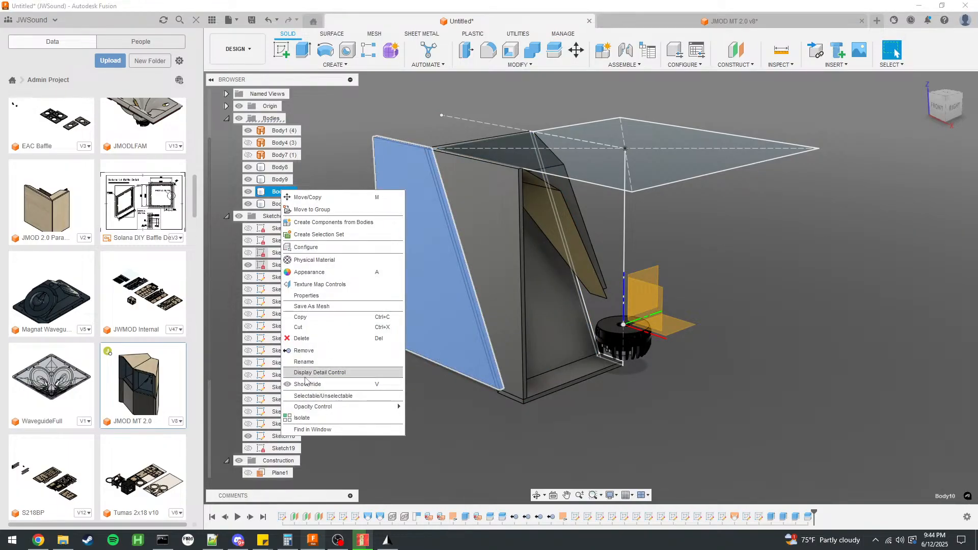
pyautogui.click(304, 350)
pyautogui.keyDown('shift'); pyautogui.moveTo(395, 312); pyautogui.dragTo(601, 291, button='middle'); pyautogui.keyUp('shift')
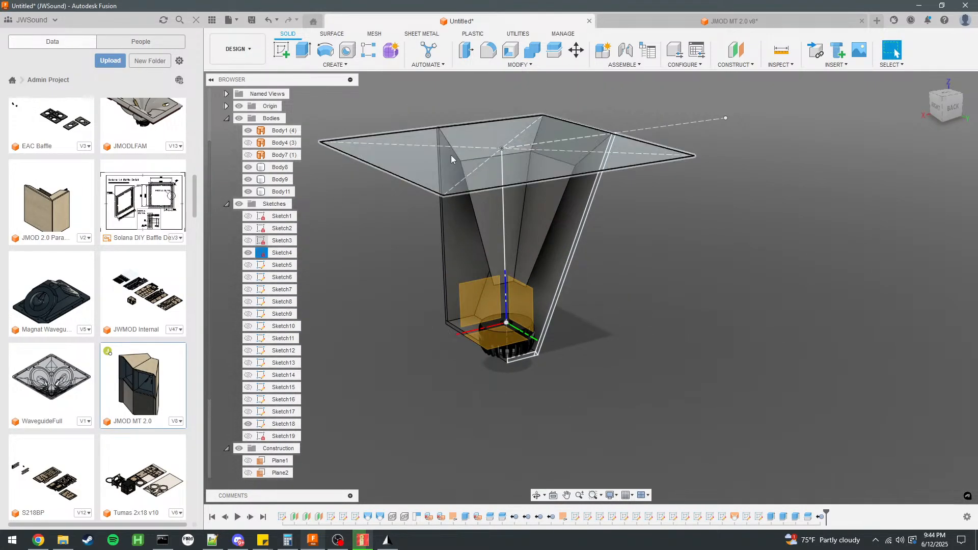
pyautogui.click(248, 253)
pyautogui.scroll(3, 456, 160)
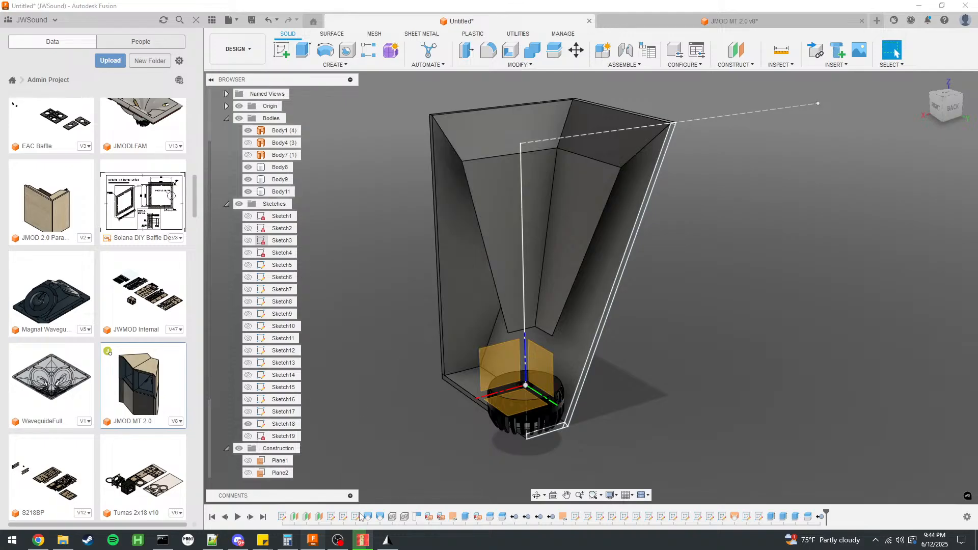
# Check the solve progress in AKABAK and inspect the meshed horn, ending back in Fusion.
pyautogui.click(362, 539)
pyautogui.moveTo(675, 371); pyautogui.dragTo(450, 197)
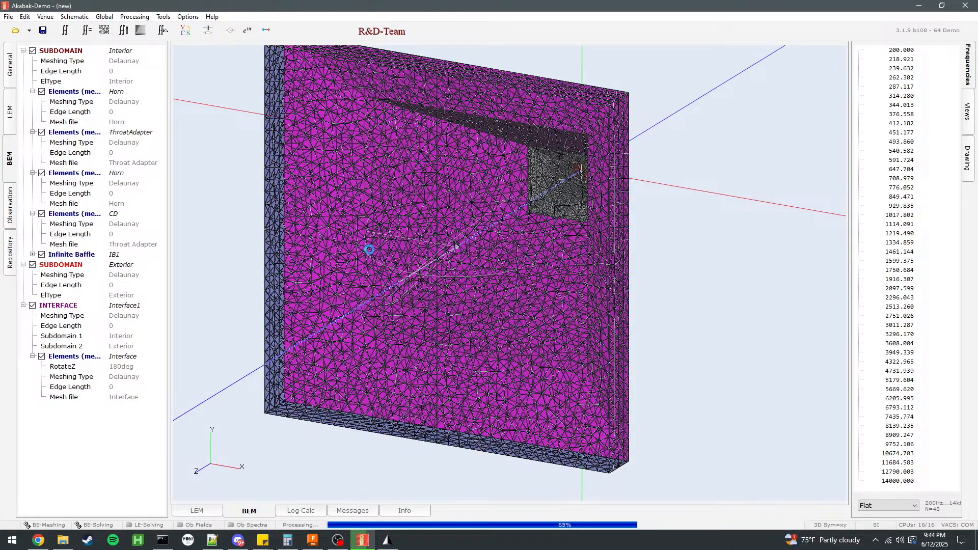
pyautogui.moveTo(682, 261); pyautogui.dragTo(474, 248)
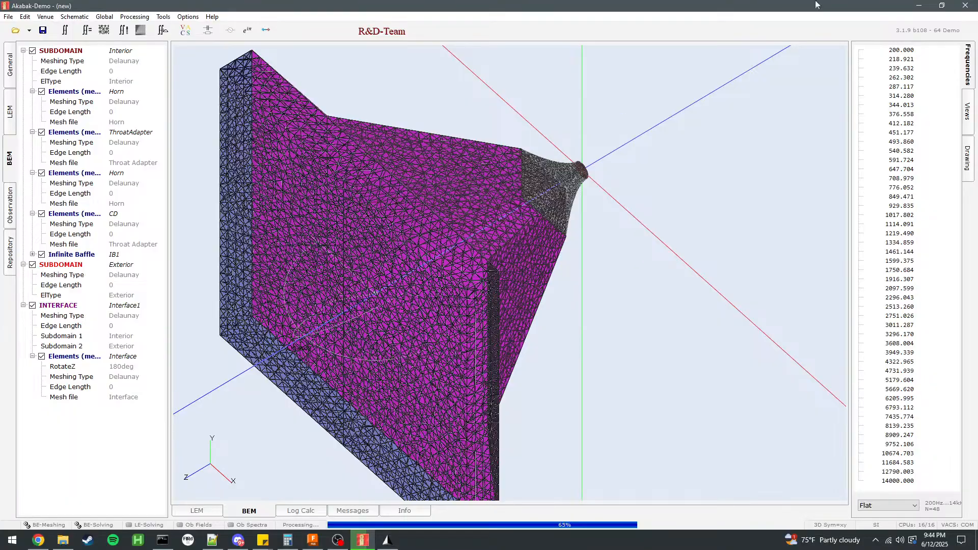
pyautogui.click(921, 5)
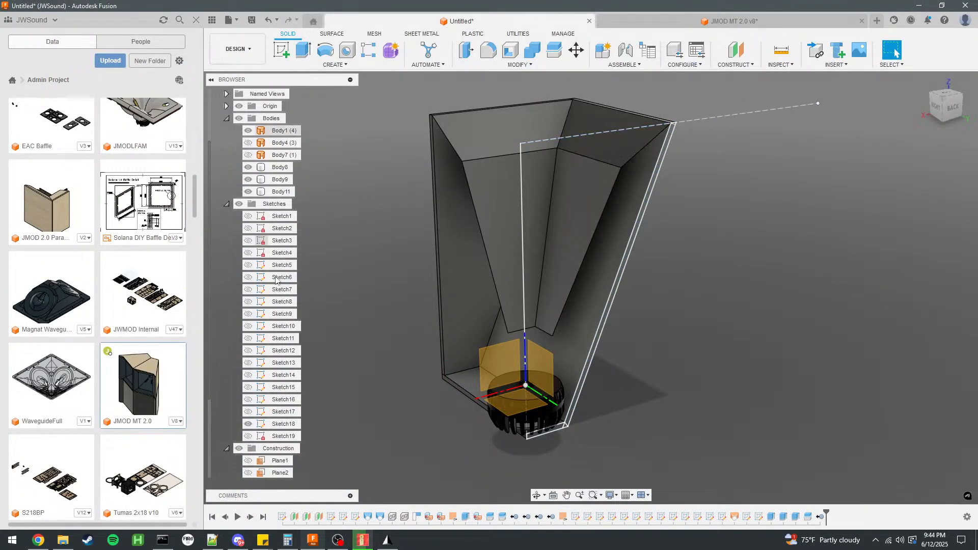
# Hide Sketch18 and show the 12NDL88 woofer component behind the horn walls.
pyautogui.scroll(-3, 254, 393)
pyautogui.click(249, 388)
pyautogui.scroll(2, 563, 289)
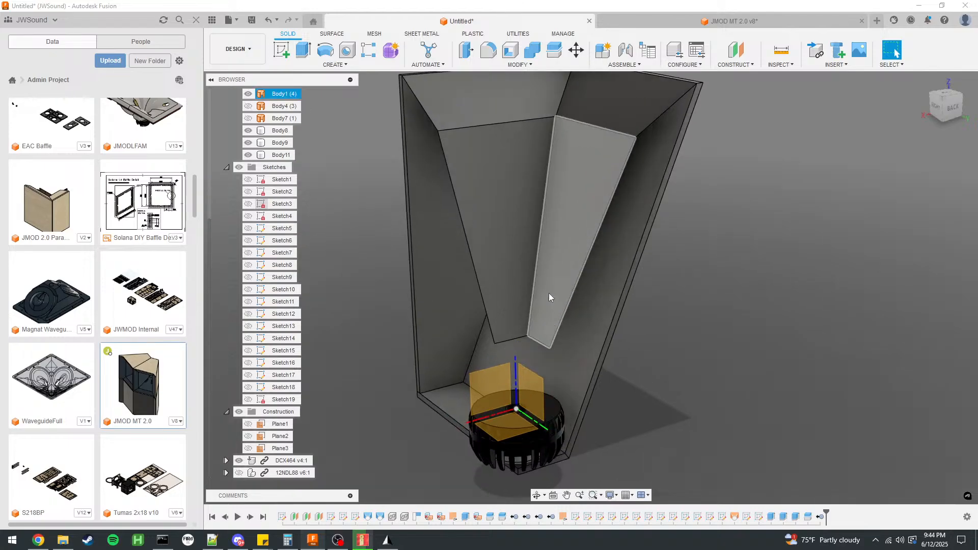
pyautogui.click(239, 473)
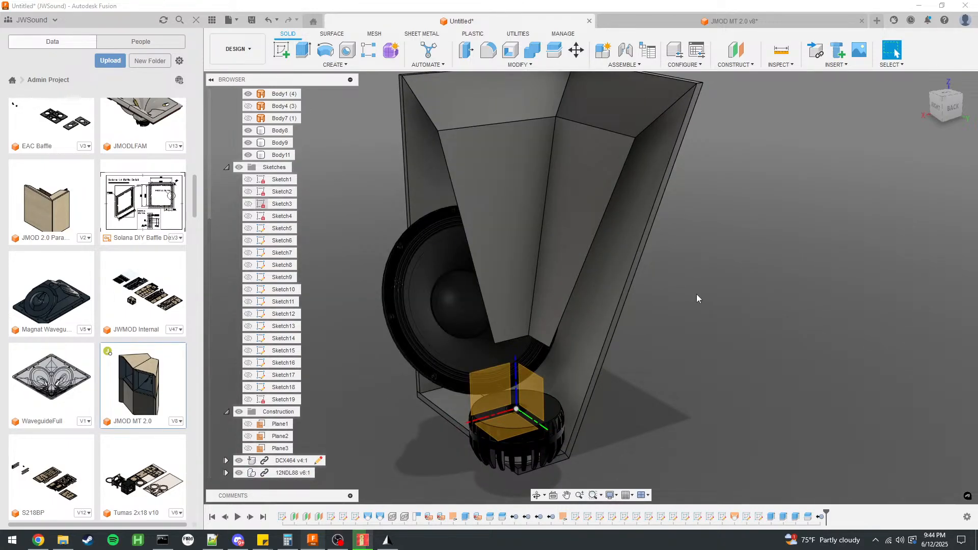
# Examine how the woofer, the two horn panel surfaces and the cabinet side wall fit together from the side.
pyautogui.keyDown('shift'); pyautogui.moveTo(688, 300); pyautogui.dragTo(750, 280, button='middle'); pyautogui.keyUp('shift')
pyautogui.click(393, 207)
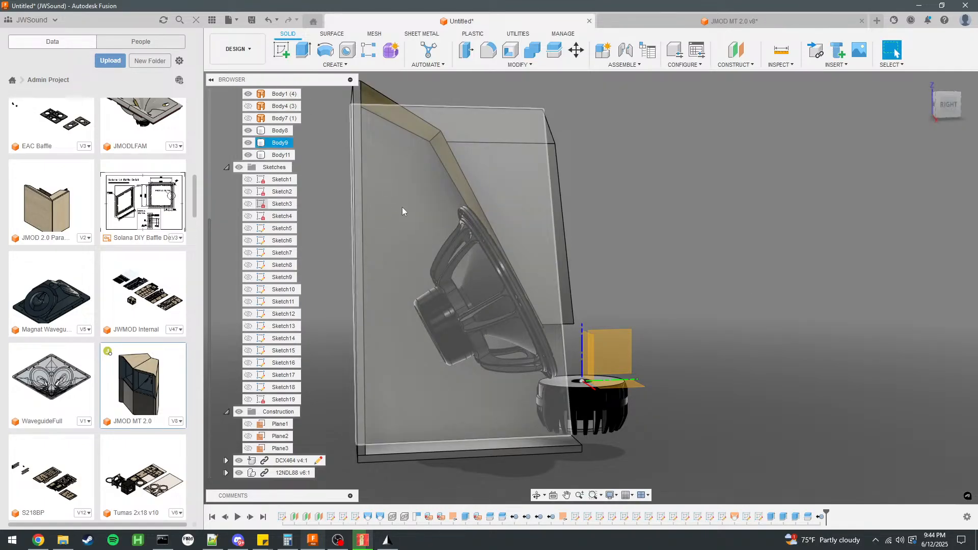
pyautogui.click(445, 176)
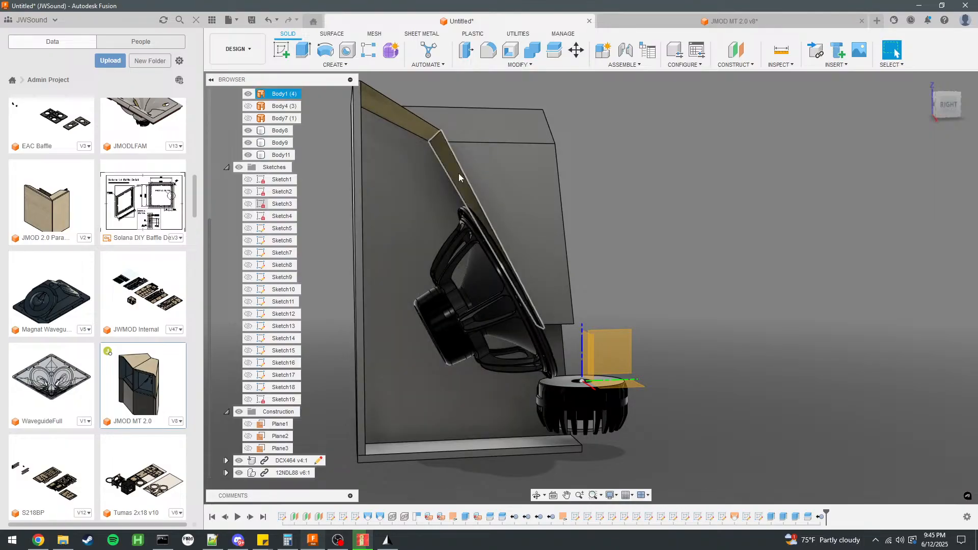
pyautogui.scroll(-3, 446, 174)
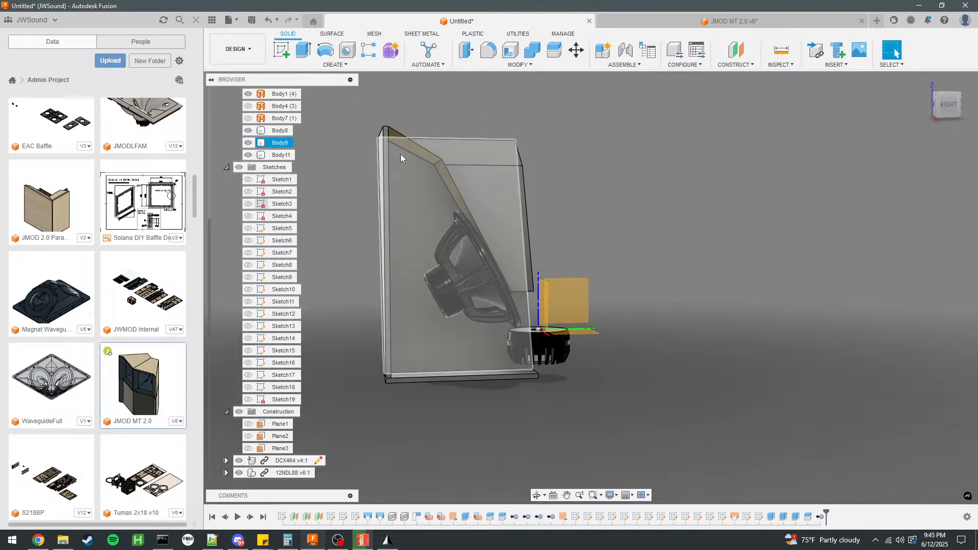
pyautogui.scroll(6, 397, 139)
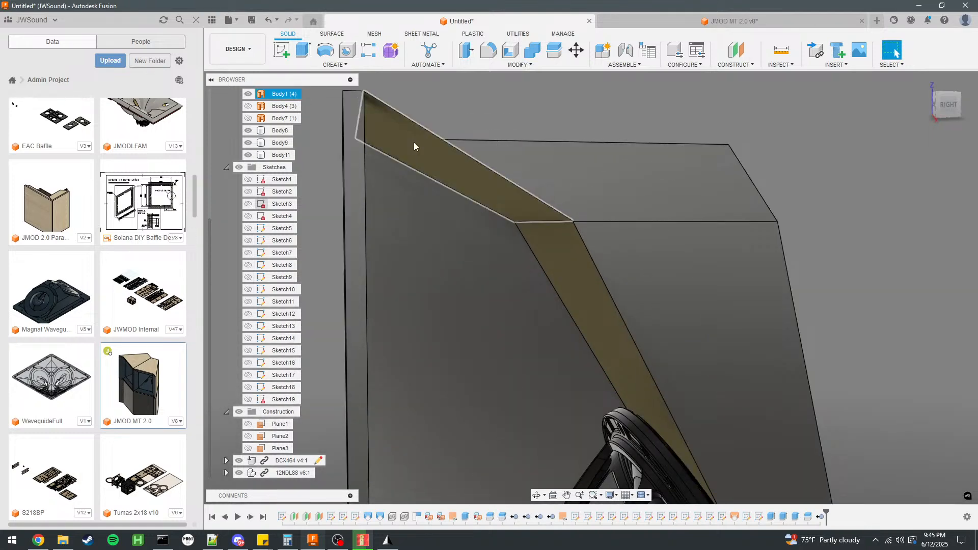
pyautogui.scroll(-5, 453, 99)
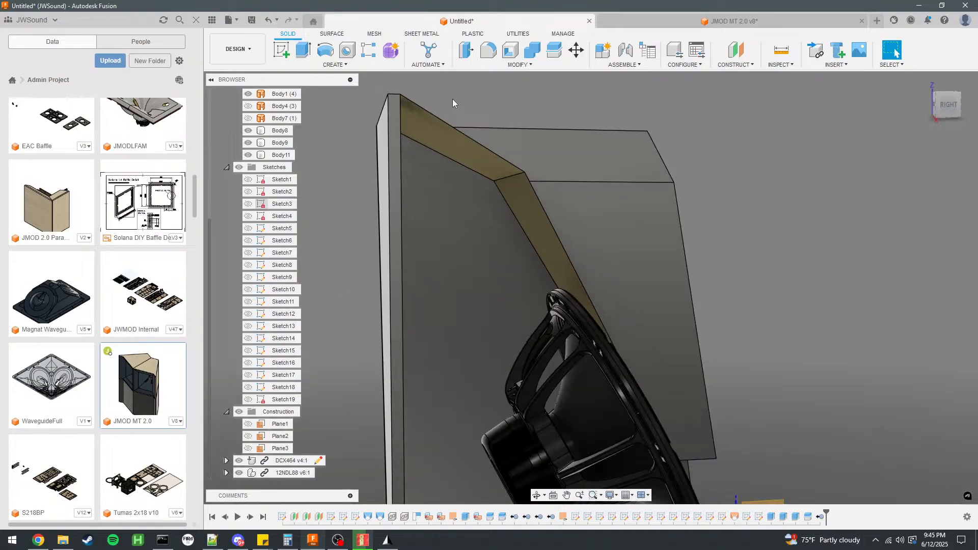
pyautogui.scroll(1, 661, 154)
pyautogui.keyDown('shift'); pyautogui.moveTo(662, 154); pyautogui.dragTo(540, 158, button='middle'); pyautogui.keyUp('shift')
# Extrude the lower horn surface beside the throat by -18 mm as a new body.
pyautogui.click(580, 190)
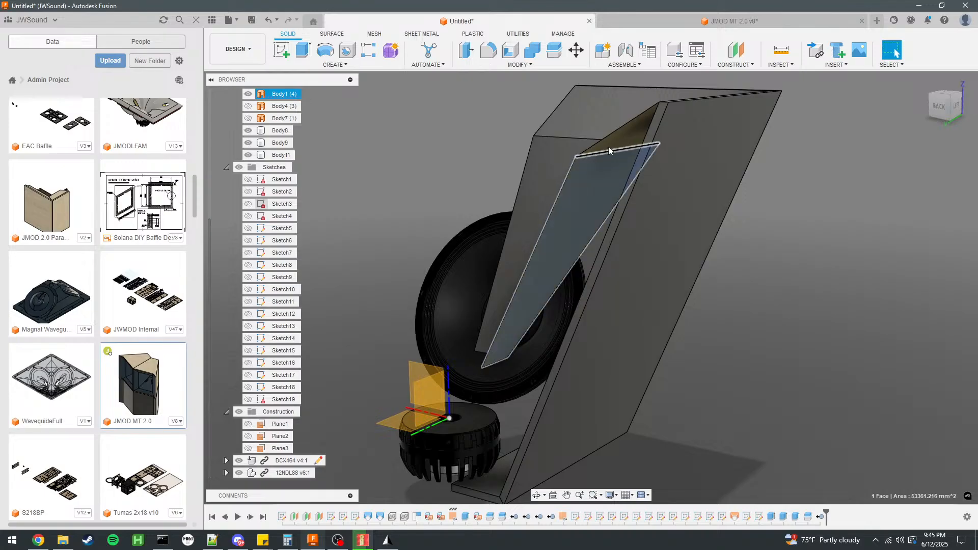
pyautogui.keyDown('shift'); pyautogui.moveTo(426, 178); pyautogui.dragTo(438, 182, button='middle'); pyautogui.keyUp('shift')
pyautogui.write('e')
pyautogui.write('-17')
pyautogui.press('BackSpace')
pyautogui.write('8')
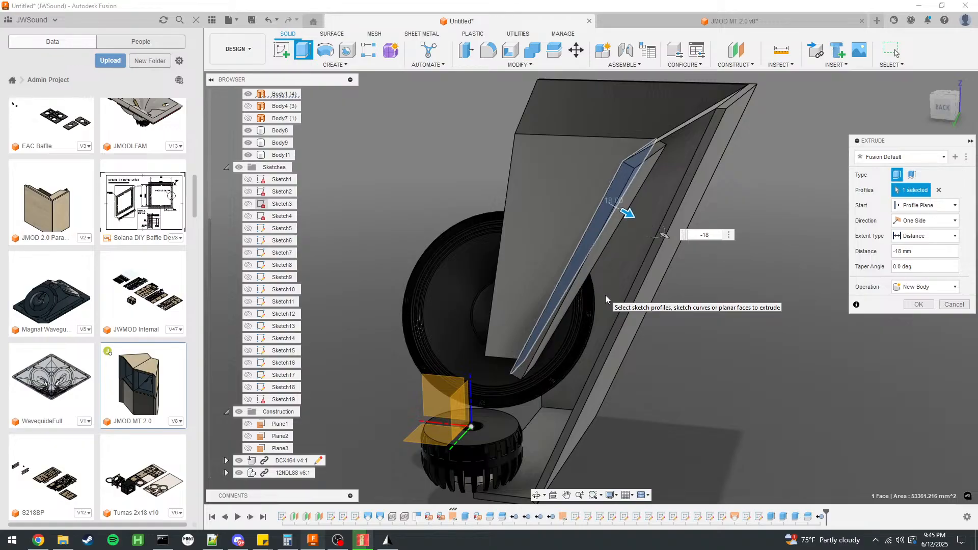
pyautogui.press('Return')
# Extrude the adjoining upper horn surface near the mouth by -19 mm as a new body.
pyautogui.scroll(4, 670, 135)
pyautogui.keyDown('shift'); pyautogui.moveTo(648, 118); pyautogui.dragTo(536, 125, button='middle'); pyautogui.keyUp('shift')
pyautogui.click(536, 124)
pyautogui.write('e')
pyautogui.write('-19')
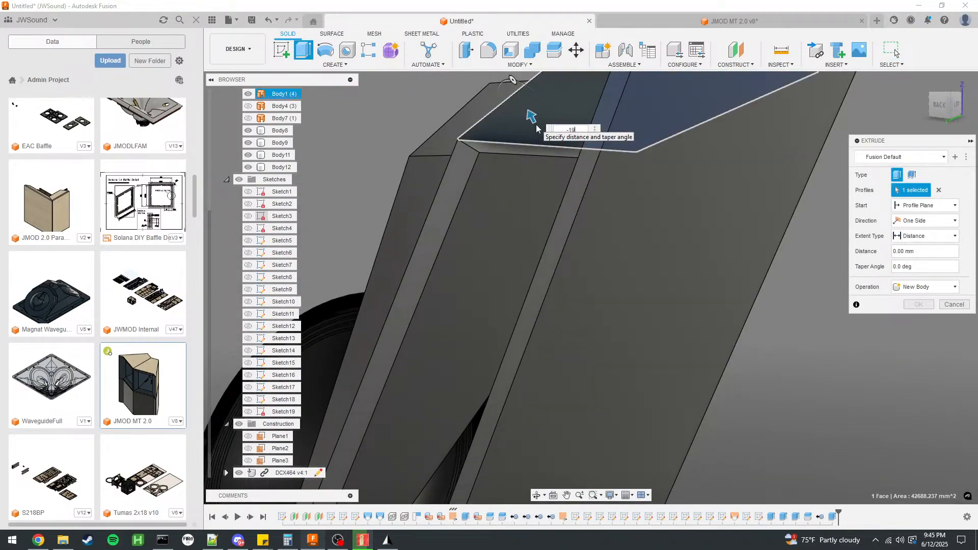
pyautogui.click(922, 287)
pyautogui.click(916, 331)
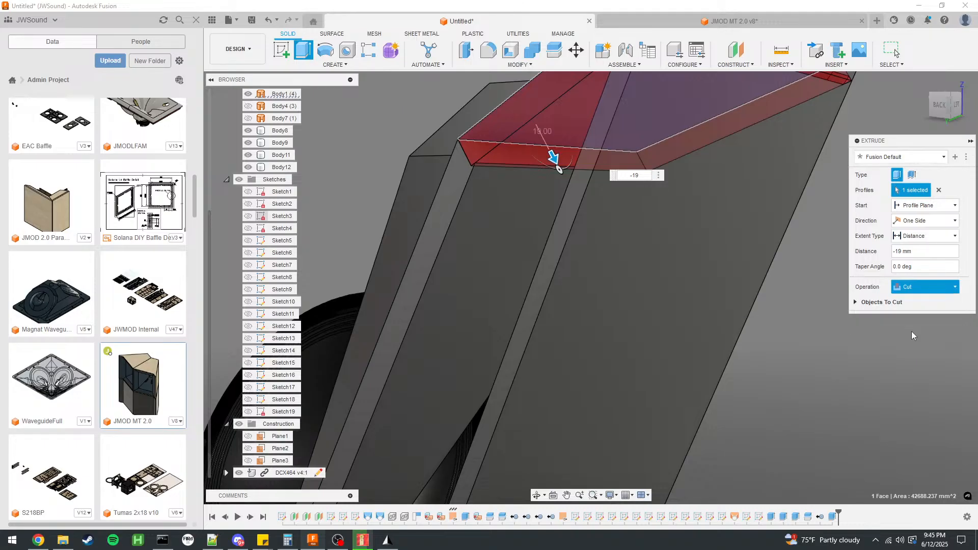
pyautogui.click(919, 304)
pyautogui.keyDown('shift'); pyautogui.moveTo(784, 277); pyautogui.dragTo(699, 186, button='middle'); pyautogui.keyUp('shift')
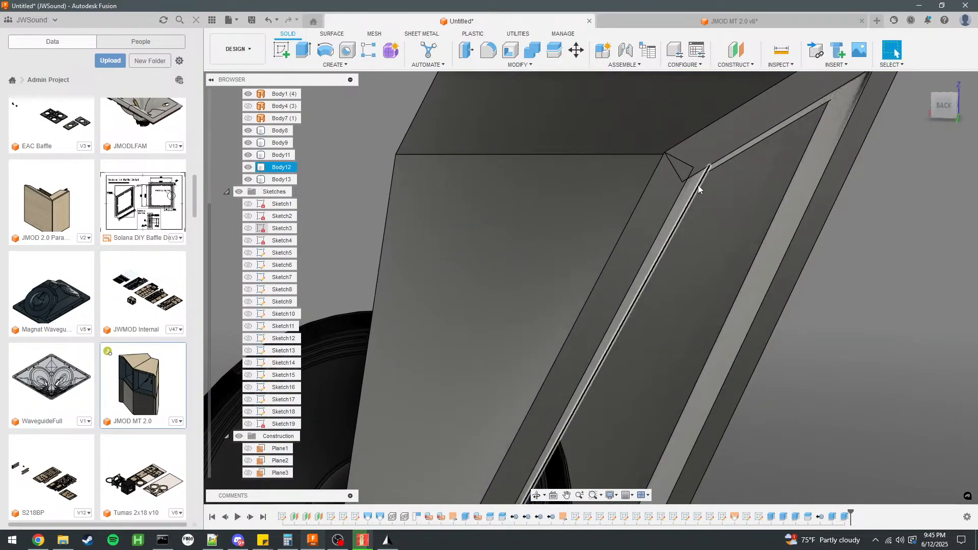
pyautogui.click(653, 176)
pyautogui.moveTo(653, 175)
pyautogui.keyDown('shift'); pyautogui.mouseDown(button='middle')
pyautogui.moveTo(699, 189)
pyautogui.moveTo(824, 186)
pyautogui.moveTo(636, 207)
pyautogui.moveTo(654, 205)
pyautogui.mouseUp(button='middle'); pyautogui.keyUp('shift')
pyautogui.click(730, 183)
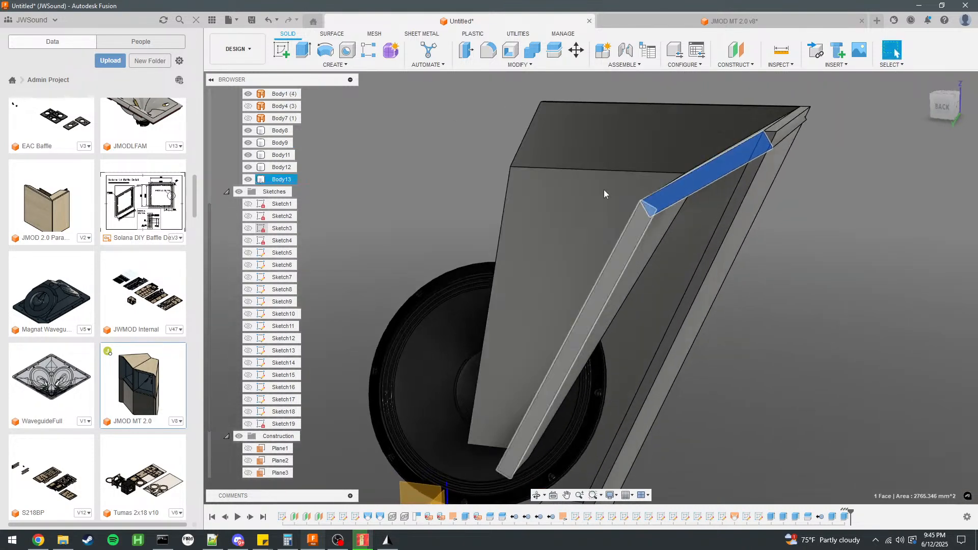
pyautogui.click(280, 51)
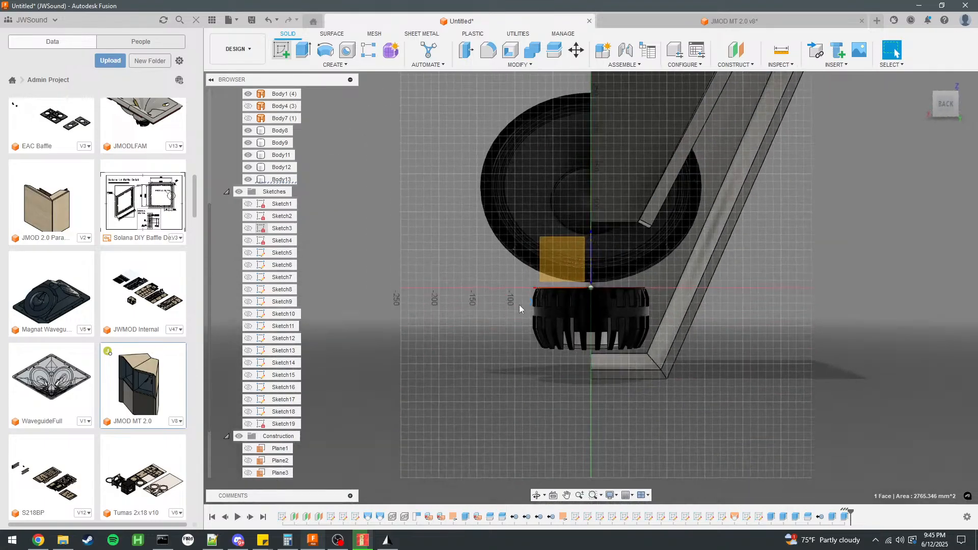
pyautogui.scroll(3, 635, 277)
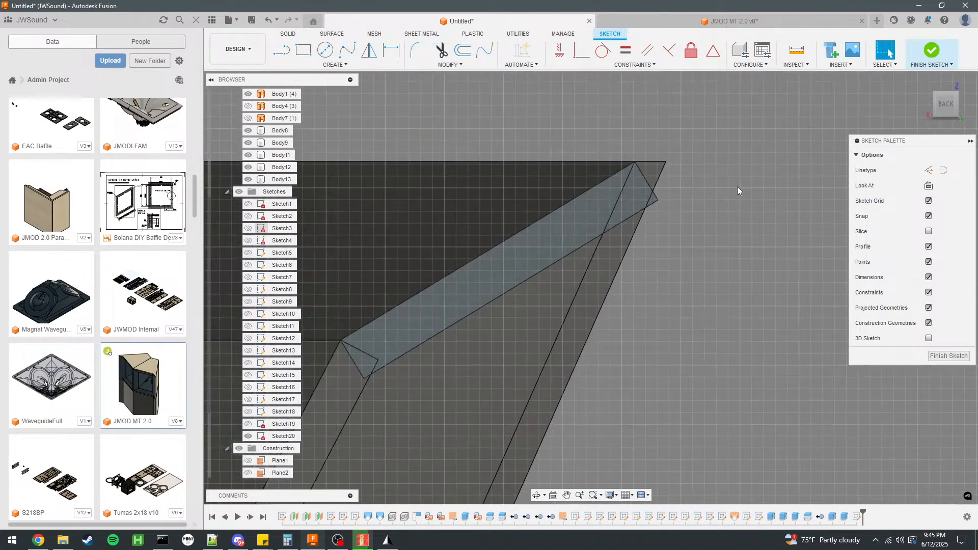
pyautogui.click(634, 163)
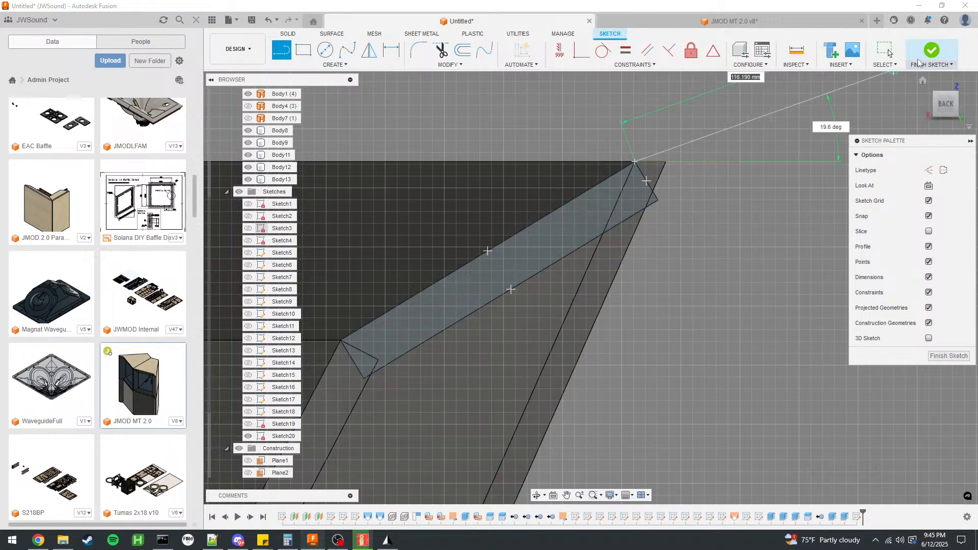
pyautogui.click(890, 54)
pyautogui.click(933, 51)
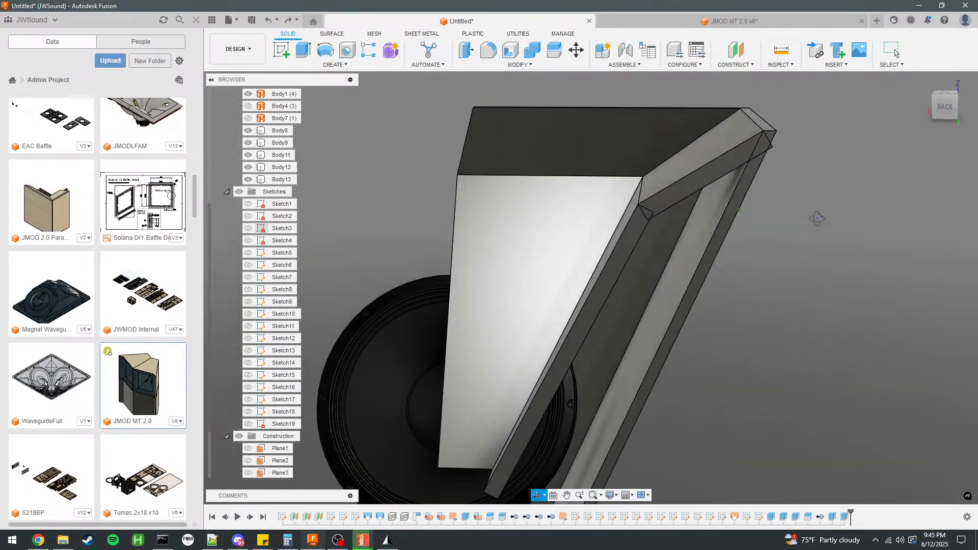
# Split the upper horn panel with the inner face of the cabinet side wall and remove the cut-off end piece.
pyautogui.click(555, 49)
pyautogui.click(953, 155)
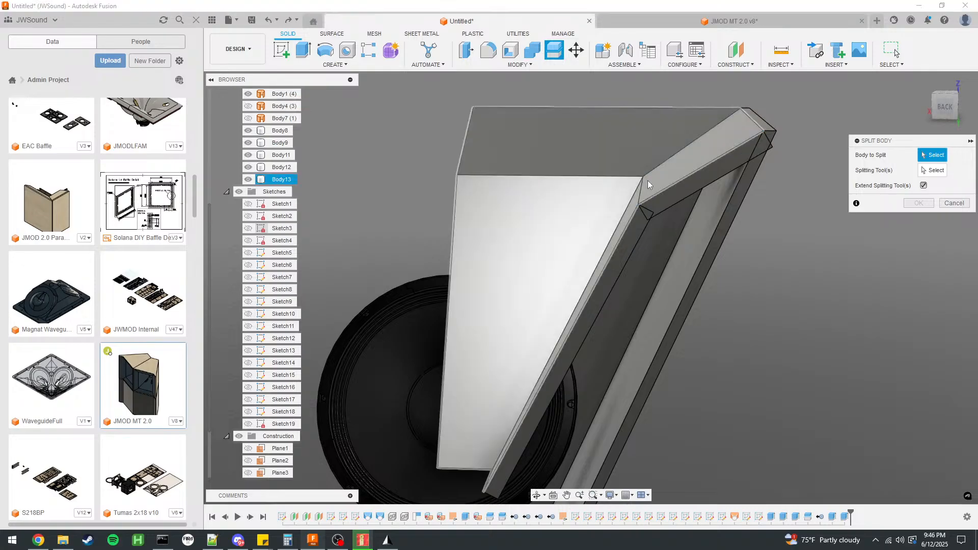
pyautogui.click(676, 193)
pyautogui.click(702, 221)
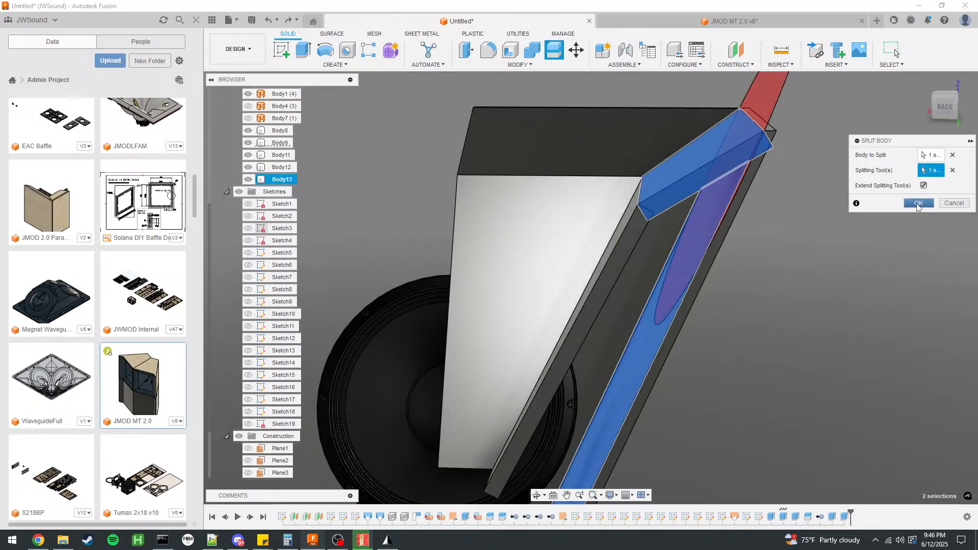
pyautogui.click(919, 203)
pyautogui.rightClick(273, 179)
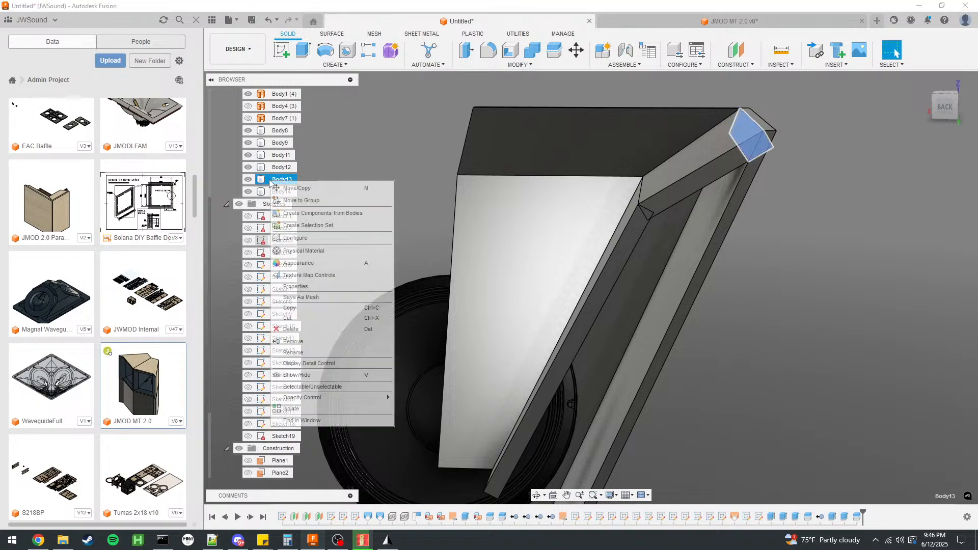
pyautogui.click(312, 343)
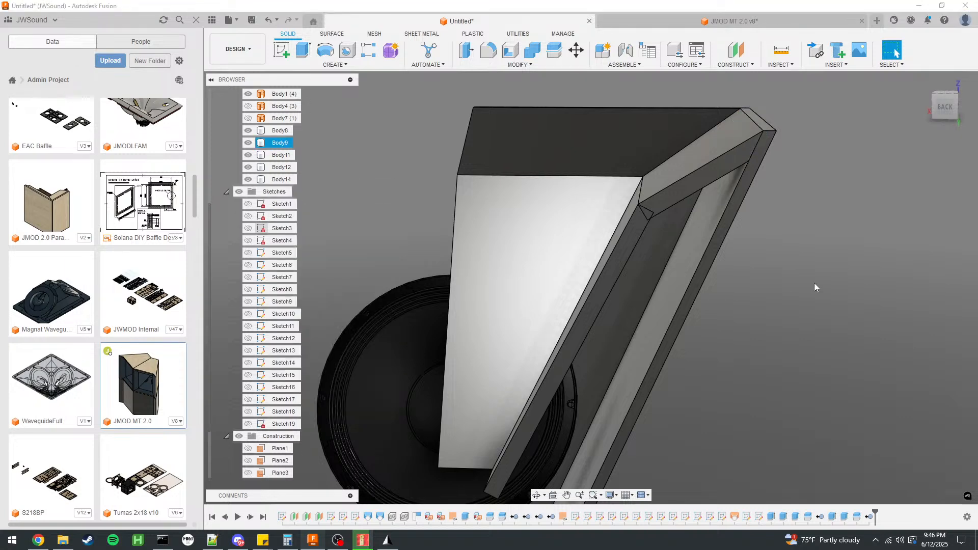
# Measure the angle between the upper horn panel's edge and the adjoining cabinet side wall's edge.
pyautogui.scroll(3, 790, 121)
pyautogui.scroll(3, 713, 154)
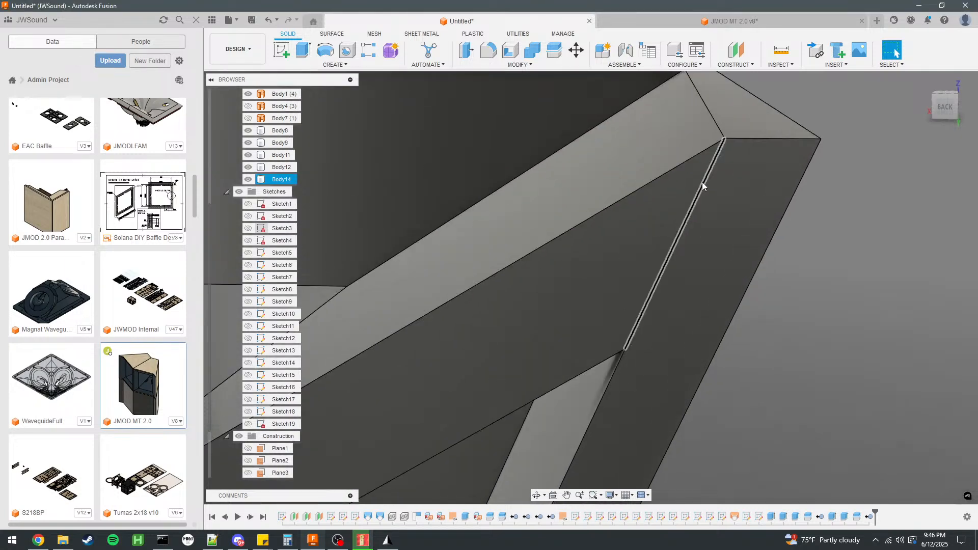
pyautogui.click(702, 182)
pyautogui.keyDown('ctrl'); pyautogui.click(677, 167); pyautogui.keyUp('ctrl')
pyautogui.scroll(-3, 677, 171)
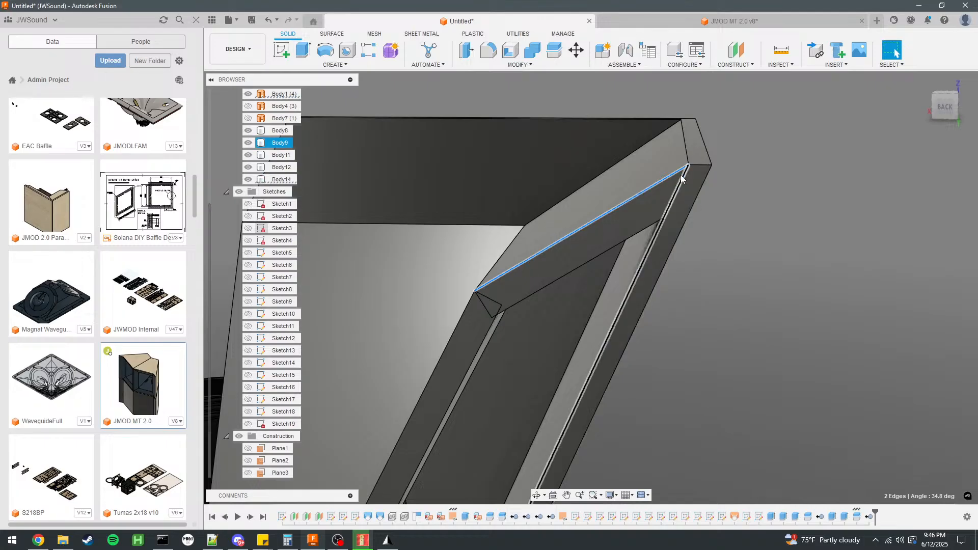
pyautogui.scroll(2, 748, 206)
pyautogui.moveTo(744, 215)
pyautogui.keyDown('shift'); pyautogui.mouseDown(button='middle')
pyautogui.moveTo(747, 200)
pyautogui.moveTo(751, 213)
pyautogui.mouseUp(button='middle'); pyautogui.keyUp('shift')
pyautogui.scroll(-5, 750, 213)
pyautogui.press('Escape')
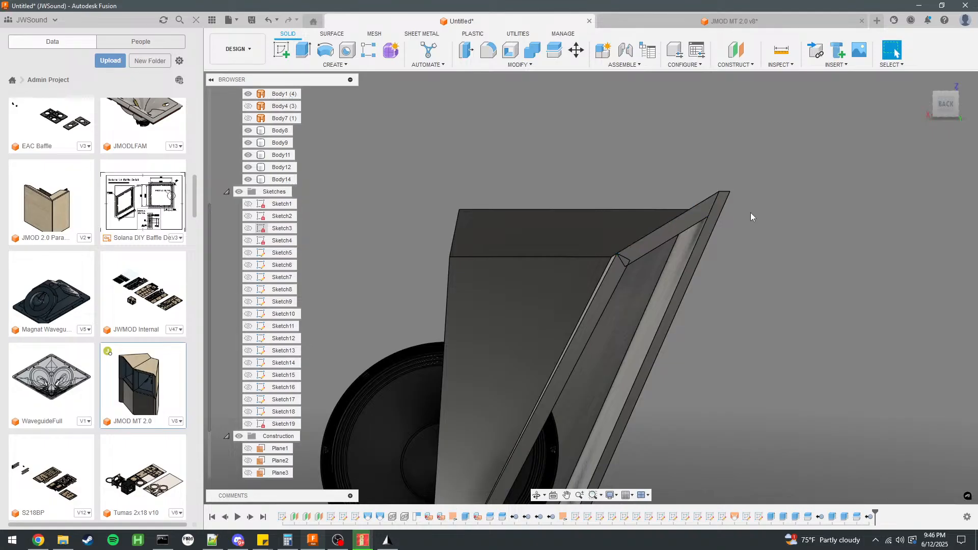
pyautogui.scroll(2, 750, 213)
pyautogui.moveTo(751, 212)
pyautogui.keyDown('shift'); pyautogui.mouseDown(button='middle')
pyautogui.moveTo(753, 235)
pyautogui.moveTo(741, 223)
pyautogui.moveTo(752, 221)
pyautogui.mouseUp(button='middle'); pyautogui.keyUp('shift')
pyautogui.click(627, 252)
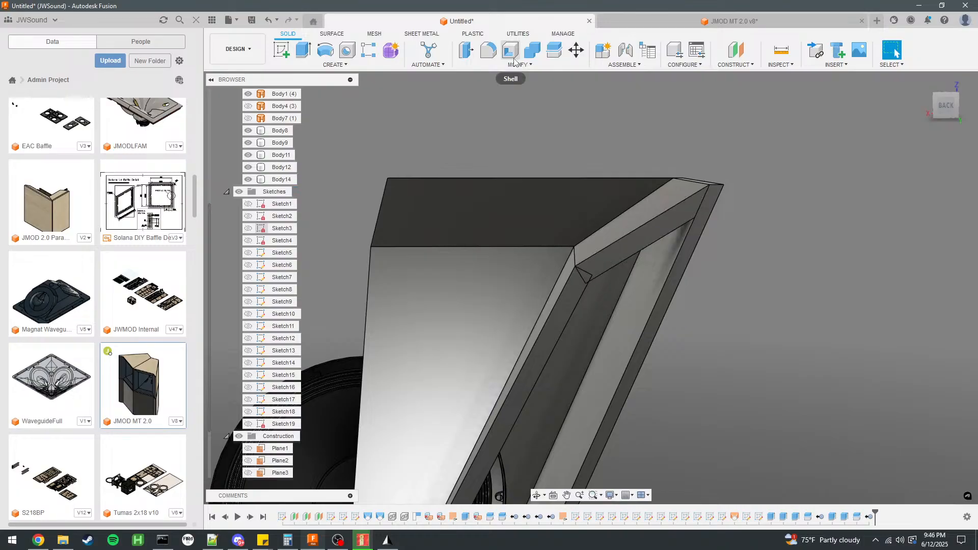
pyautogui.click(555, 51)
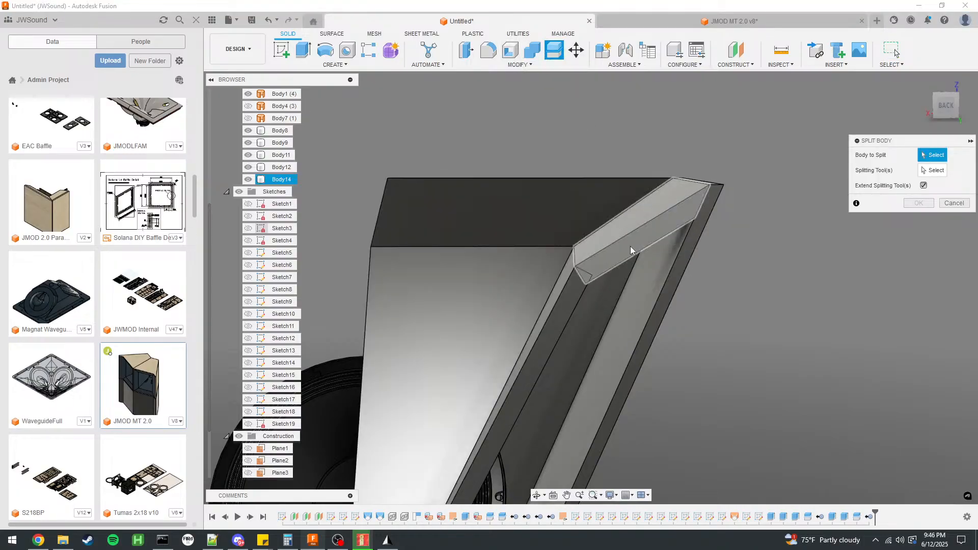
pyautogui.click(954, 204)
# Sketch a diagonal mitre line on the upper horn panel's narrow face from the corner where it meets the lower panel.
pyautogui.click(592, 229)
pyautogui.click(282, 50)
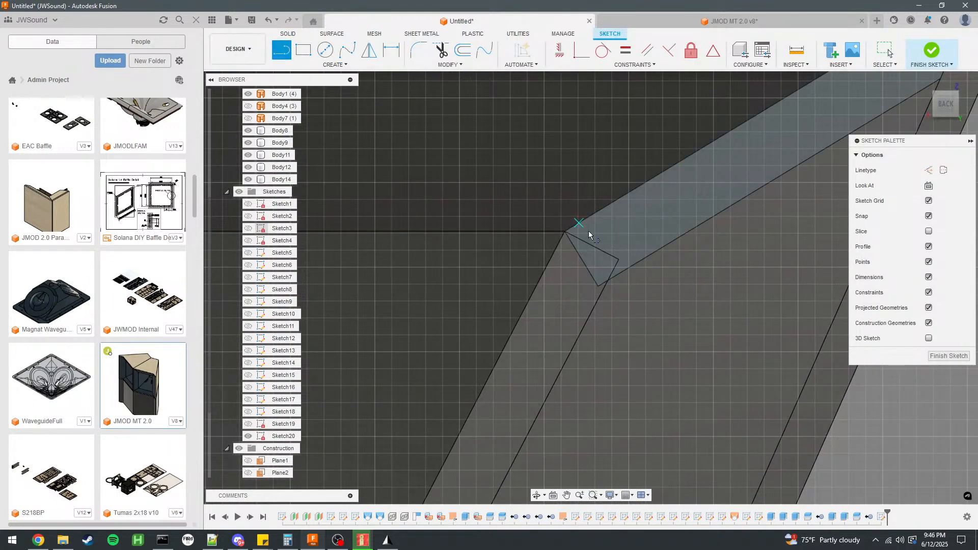
pyautogui.click(566, 233)
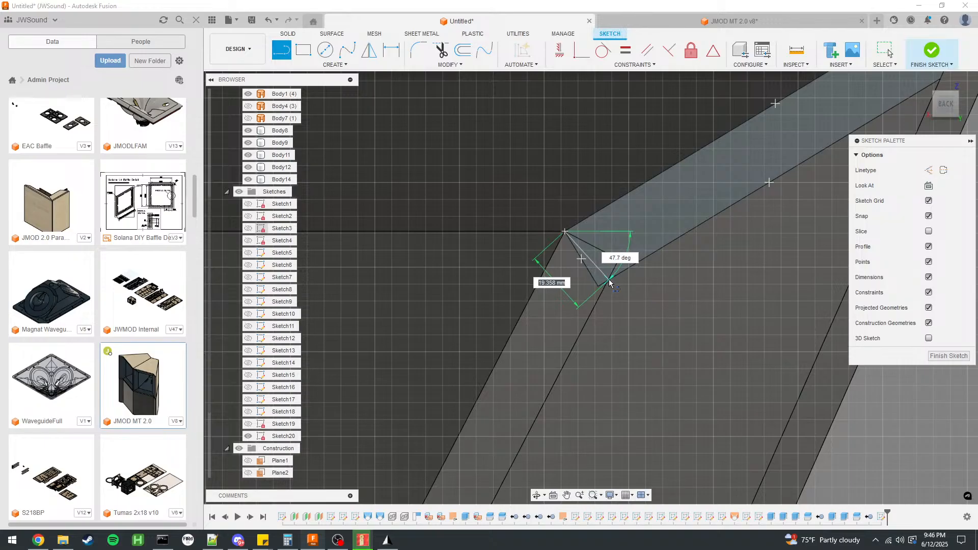
pyautogui.scroll(5, 609, 283)
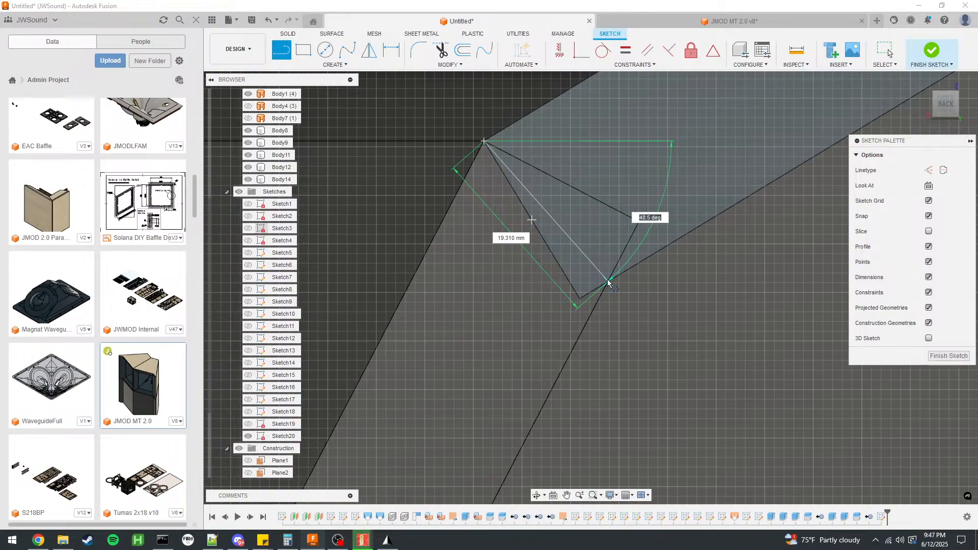
pyautogui.press('Tab')
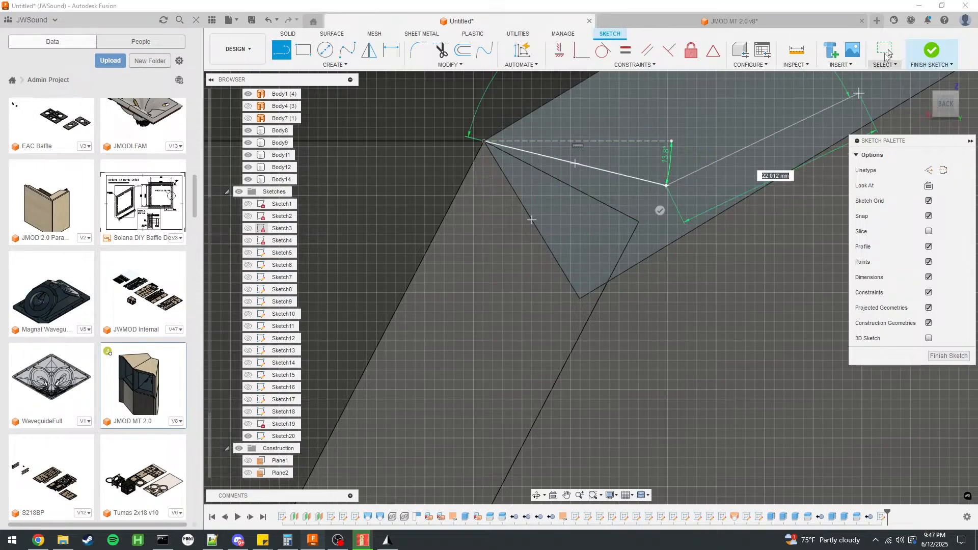
pyautogui.press('Escape')
pyautogui.click(273, 49)
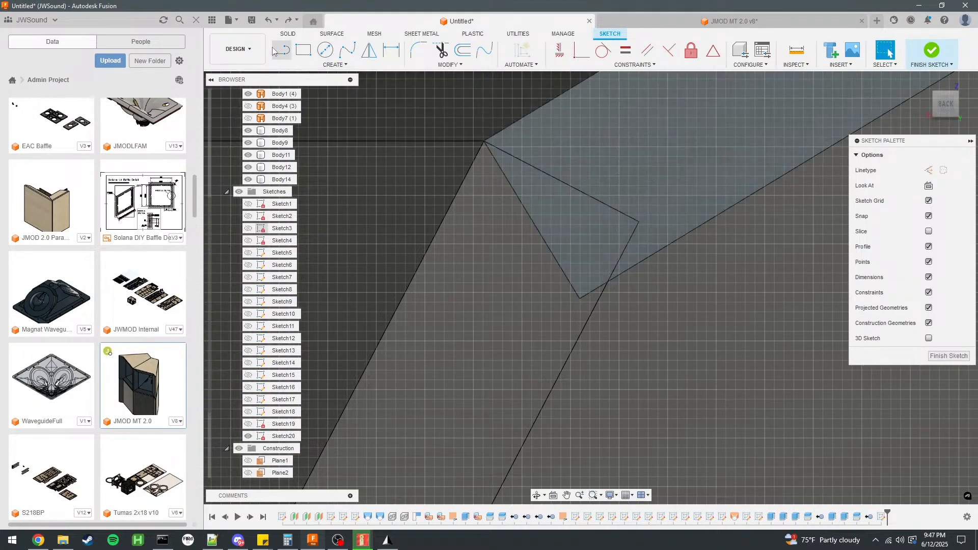
pyautogui.click(485, 142)
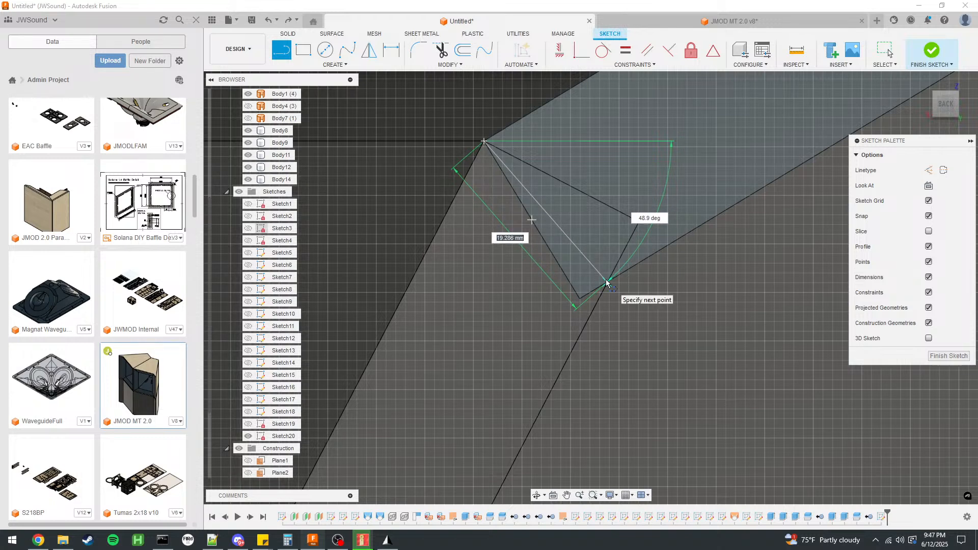
pyautogui.scroll(-6, 586, 255)
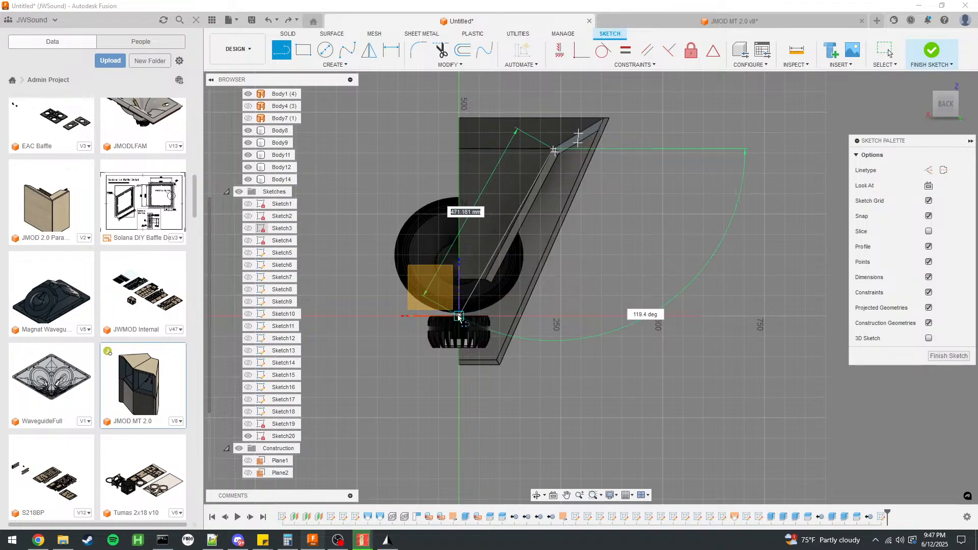
pyautogui.press('Escape')
pyautogui.scroll(5, 488, 156)
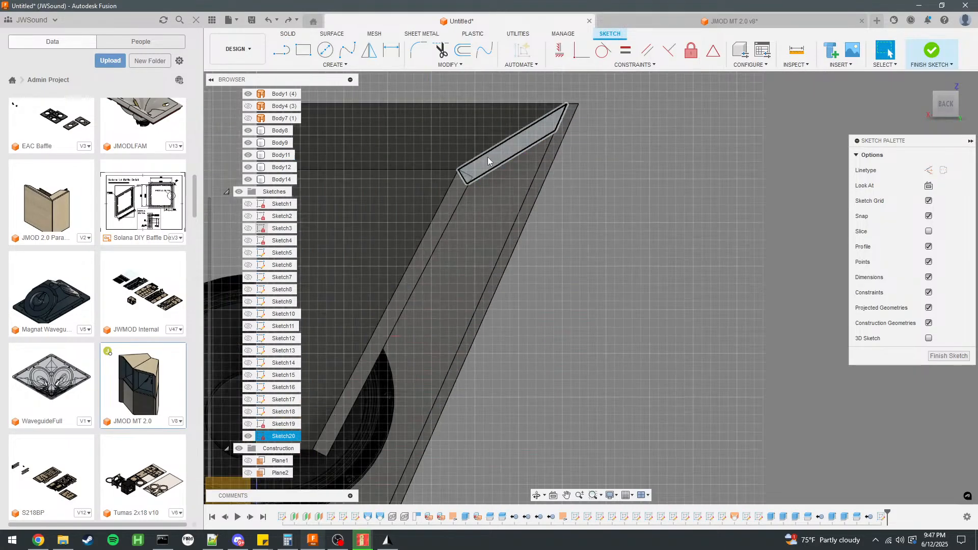
pyautogui.scroll(-4, 714, 126)
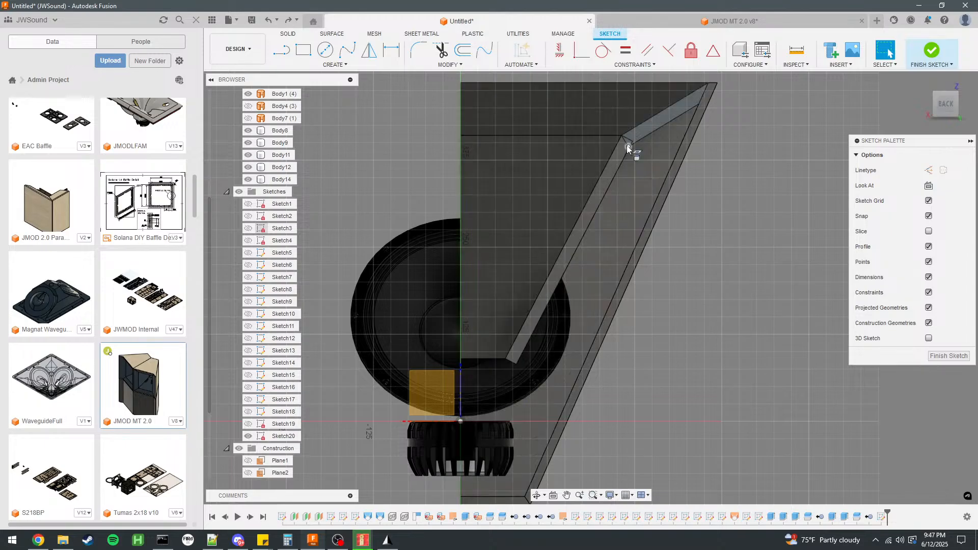
pyautogui.scroll(4, 635, 148)
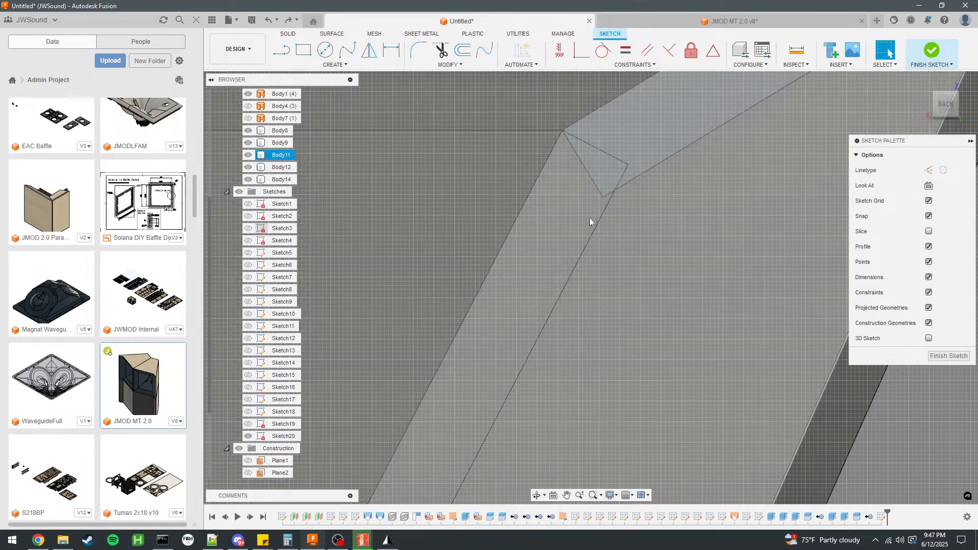
pyautogui.hotkey('ctrl', 'z')
# Split the upper horn panel with the lower panel's end face and remove the cut-off corner piece.
pyautogui.keyDown('shift'); pyautogui.moveTo(634, 261); pyautogui.dragTo(590, 265, button='middle'); pyautogui.keyUp('shift')
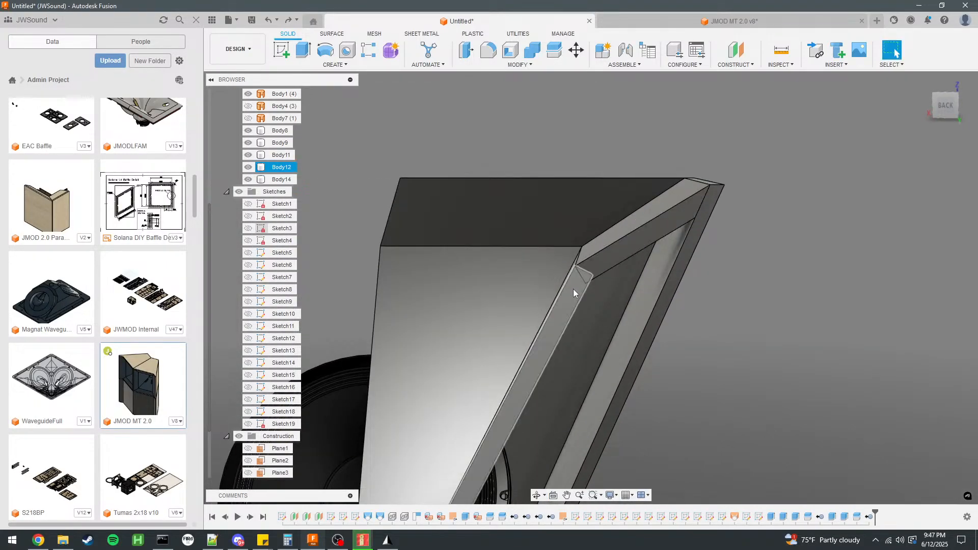
pyautogui.click(554, 49)
pyautogui.click(642, 237)
pyautogui.scroll(5, 653, 267)
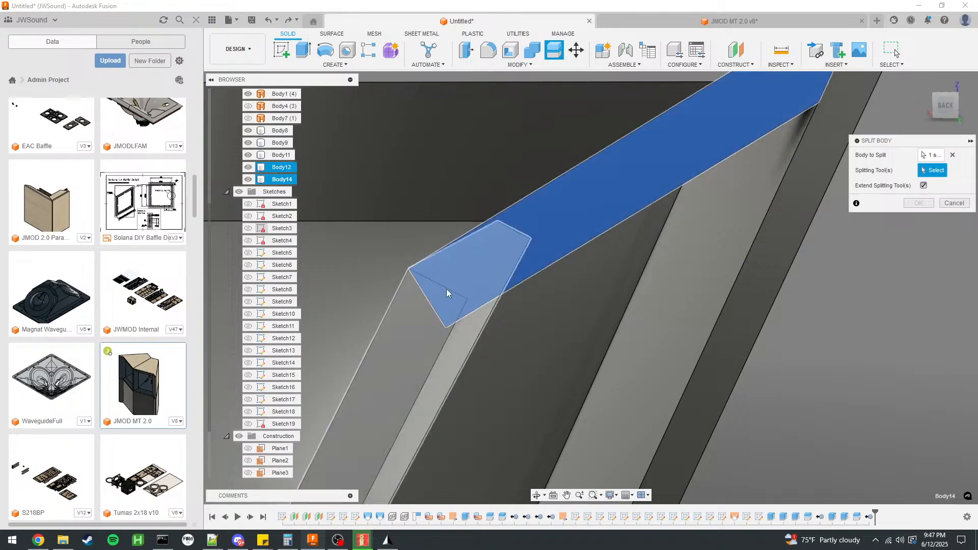
pyautogui.click(262, 168)
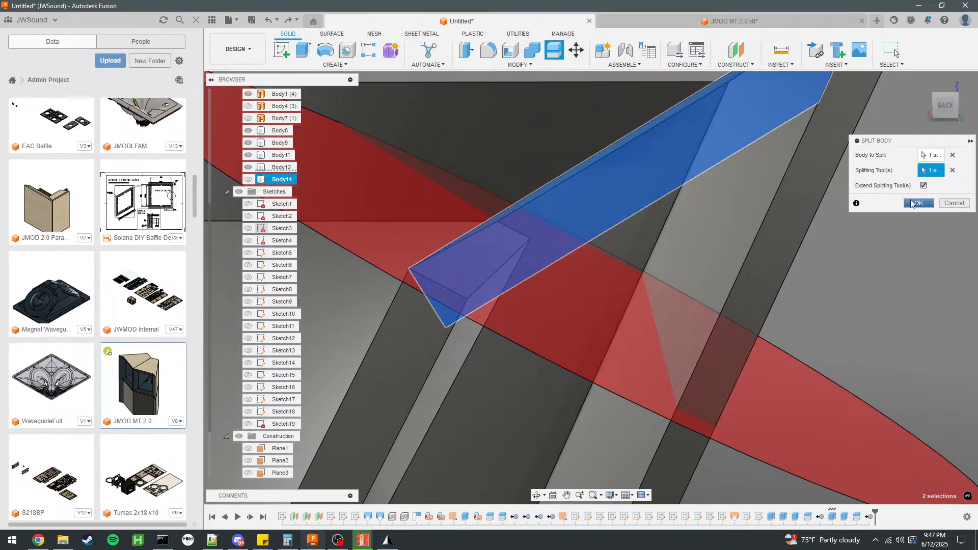
pyautogui.click(911, 203)
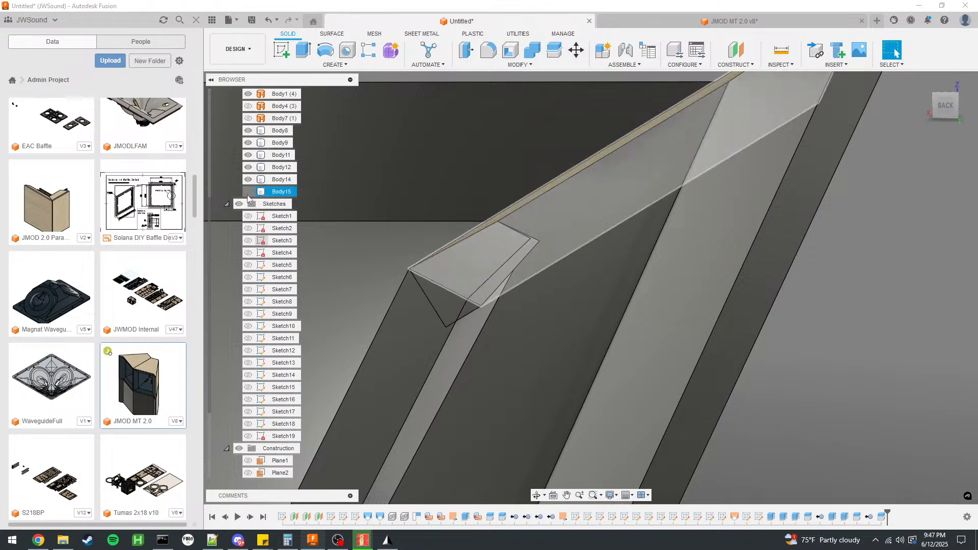
pyautogui.click(248, 192)
pyautogui.click(271, 193)
pyautogui.click(281, 180)
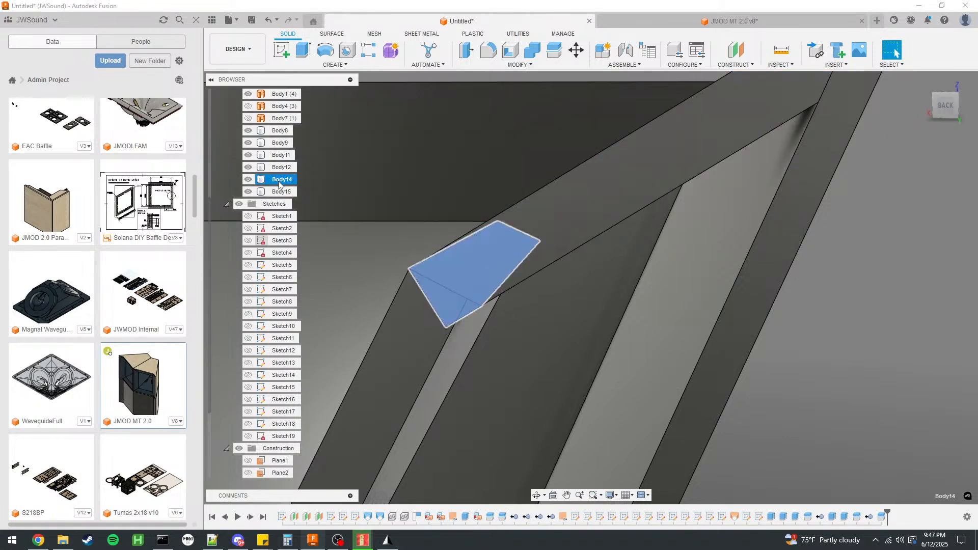
pyautogui.rightClick(282, 181)
pyautogui.click(305, 343)
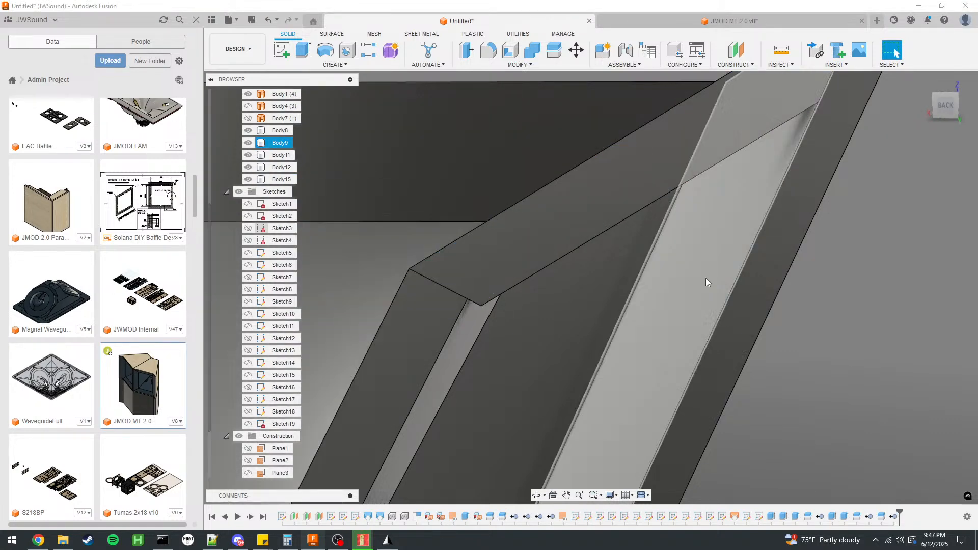
# Extrude the upper horn panel's narrow side face by -475 mm as a join, with the neighbouring panels and cabinet walls hidden.
pyautogui.keyDown('shift'); pyautogui.moveTo(696, 279); pyautogui.dragTo(855, 288, button='middle'); pyautogui.keyUp('shift')
pyautogui.keyDown('shift'); pyautogui.moveTo(699, 199); pyautogui.dragTo(637, 272, button='middle'); pyautogui.keyUp('shift')
pyautogui.click(794, 223)
pyautogui.press('e')
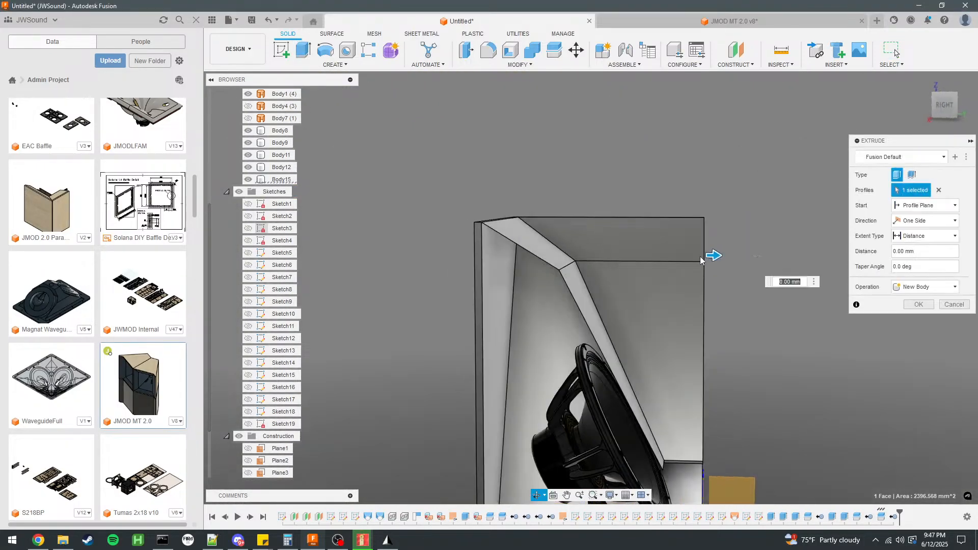
pyautogui.moveTo(712, 257); pyautogui.dragTo(471, 261)
pyautogui.click(925, 287)
pyautogui.click(915, 299)
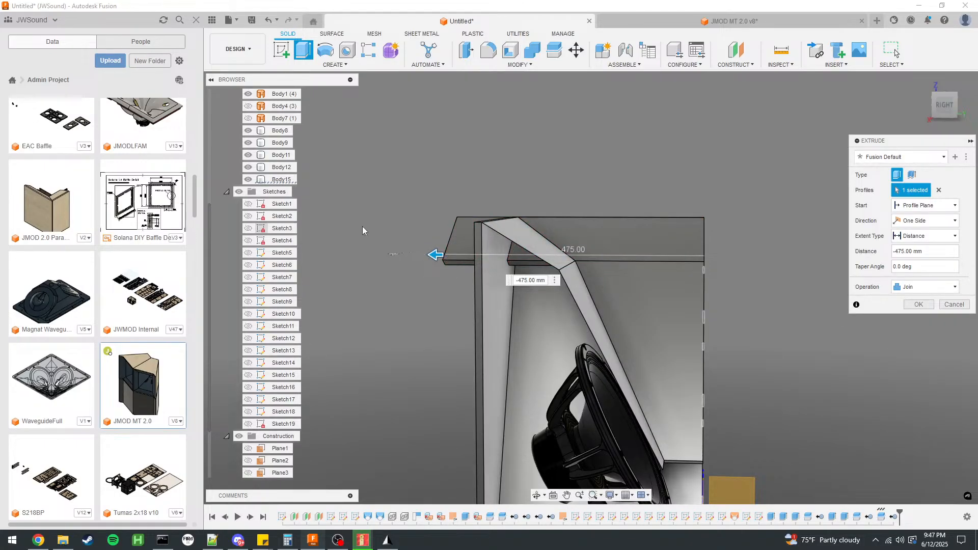
pyautogui.click(248, 156)
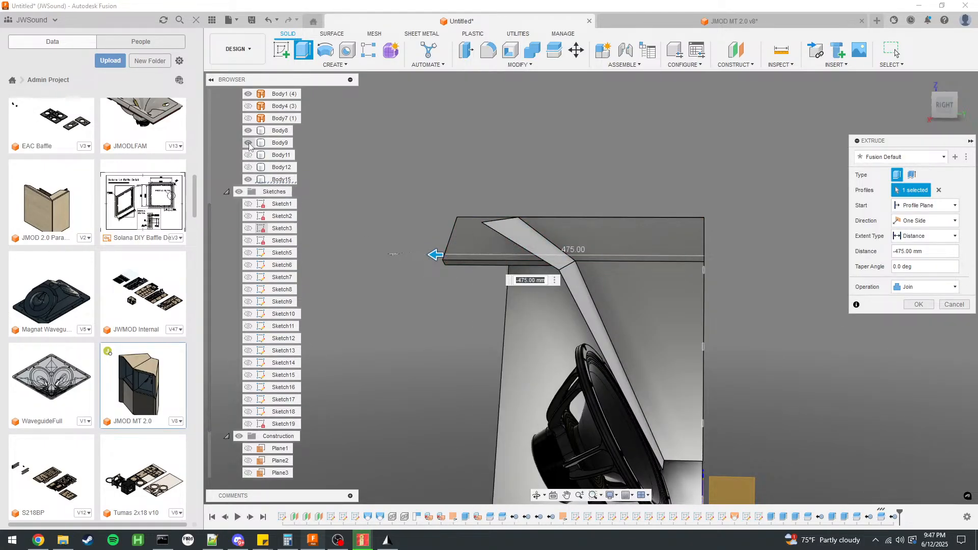
pyautogui.click(248, 143)
pyautogui.keyDown('shift'); pyautogui.moveTo(266, 139); pyautogui.dragTo(459, 173, button='middle'); pyautogui.keyUp('shift')
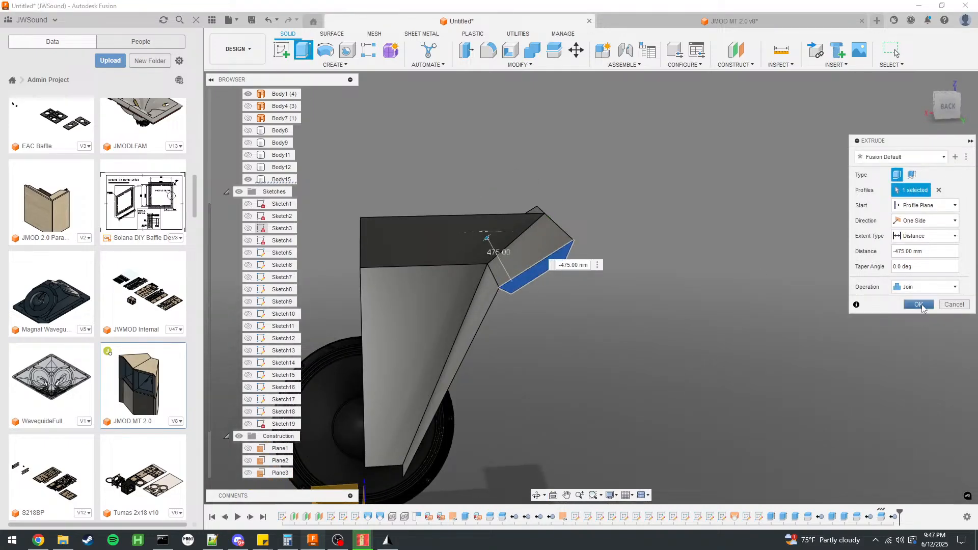
pyautogui.click(919, 305)
# Split the extended upper horn panel with the inner face of the large cabinet wall and remove the protruding end piece.
pyautogui.click(250, 95)
pyautogui.scroll(1, 249, 147)
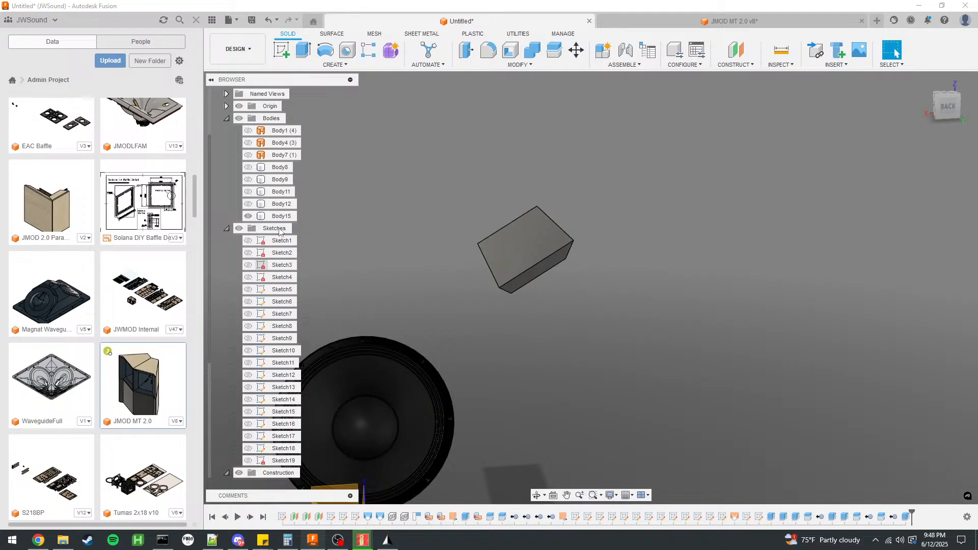
pyautogui.click(248, 204)
pyautogui.click(249, 191)
pyautogui.click(249, 180)
pyautogui.keyDown('shift'); pyautogui.moveTo(477, 186); pyautogui.dragTo(516, 222, button='middle'); pyautogui.keyUp('shift')
pyautogui.click(555, 49)
pyautogui.click(557, 258)
pyautogui.click(414, 284)
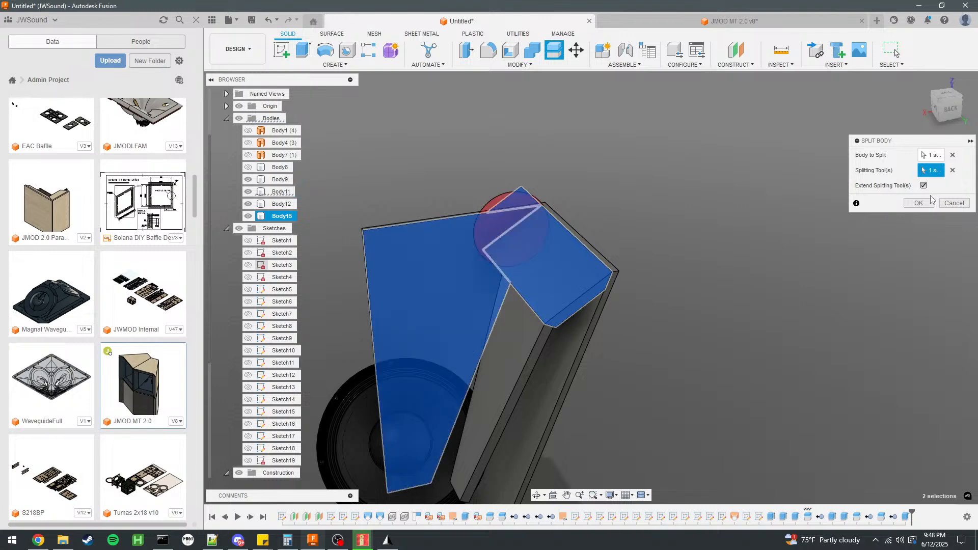
pyautogui.click(920, 204)
pyautogui.rightClick(259, 214)
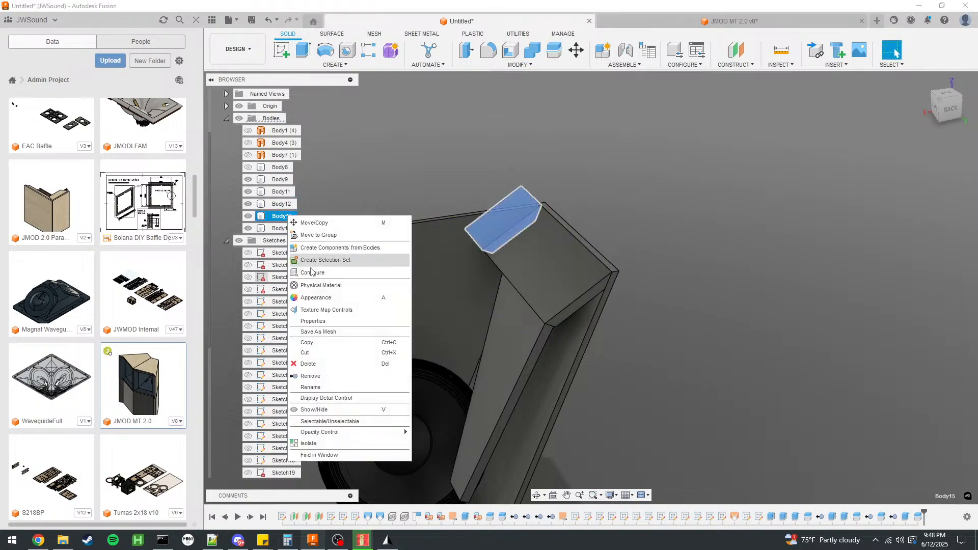
pyautogui.click(328, 376)
# Extrude the lower horn panel's long narrow edge face by -450 mm as a join, with all other solid bodies hidden.
pyautogui.keyDown('shift'); pyautogui.moveTo(685, 277); pyautogui.dragTo(590, 268, button='middle'); pyautogui.keyUp('shift')
pyautogui.click(616, 264)
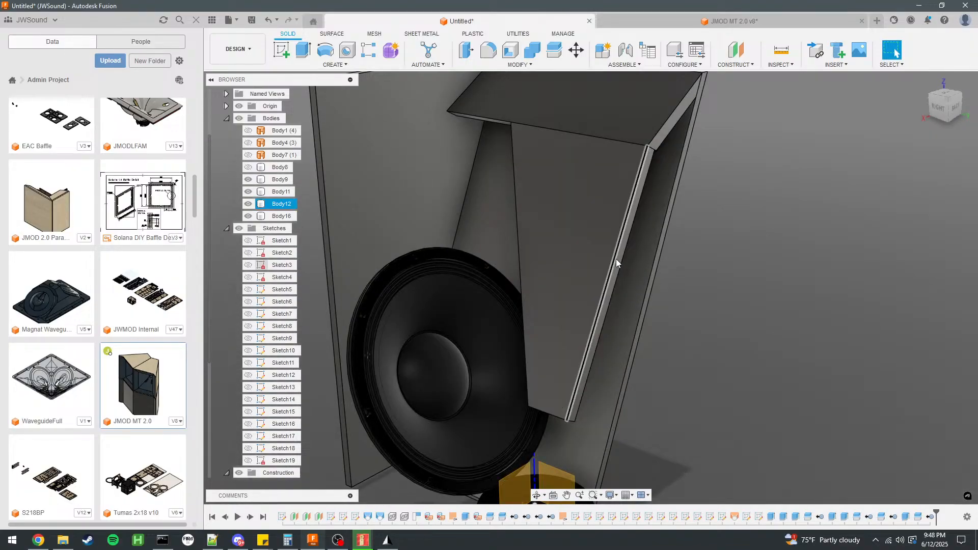
pyautogui.scroll(5, 616, 258)
pyautogui.press('e')
pyautogui.scroll(-5, 757, 291)
pyautogui.moveTo(712, 273); pyautogui.dragTo(520, 254)
pyautogui.click(925, 287)
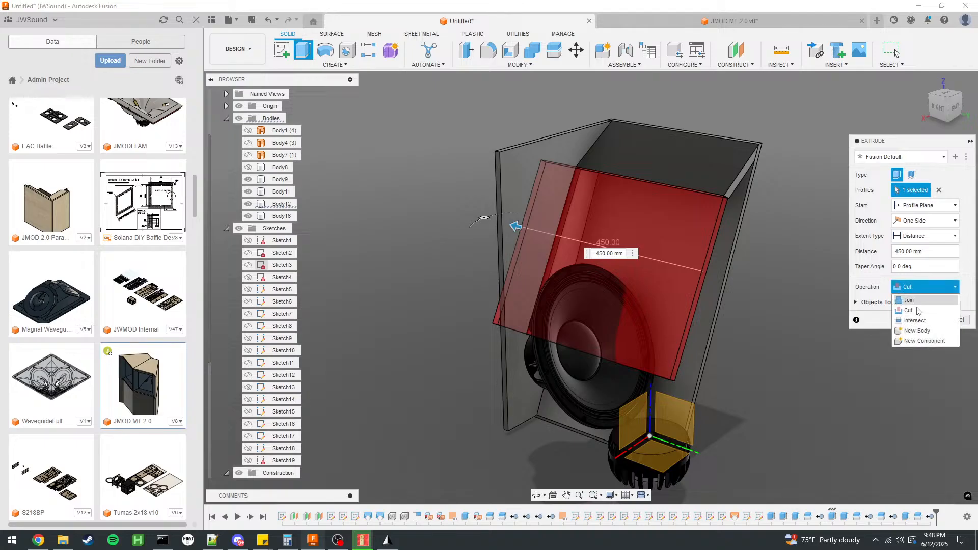
pyautogui.click(910, 299)
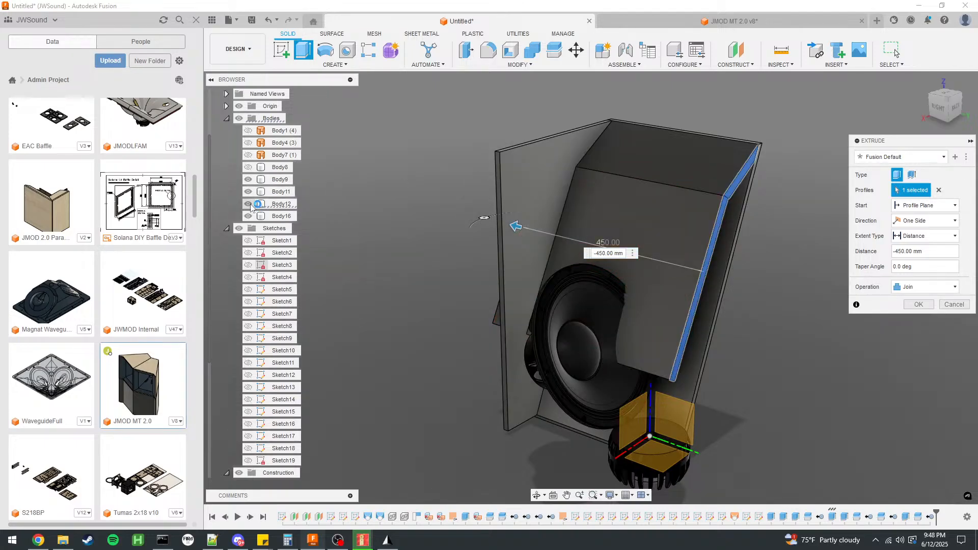
pyautogui.click(248, 204)
pyautogui.click(248, 192)
pyautogui.click(249, 180)
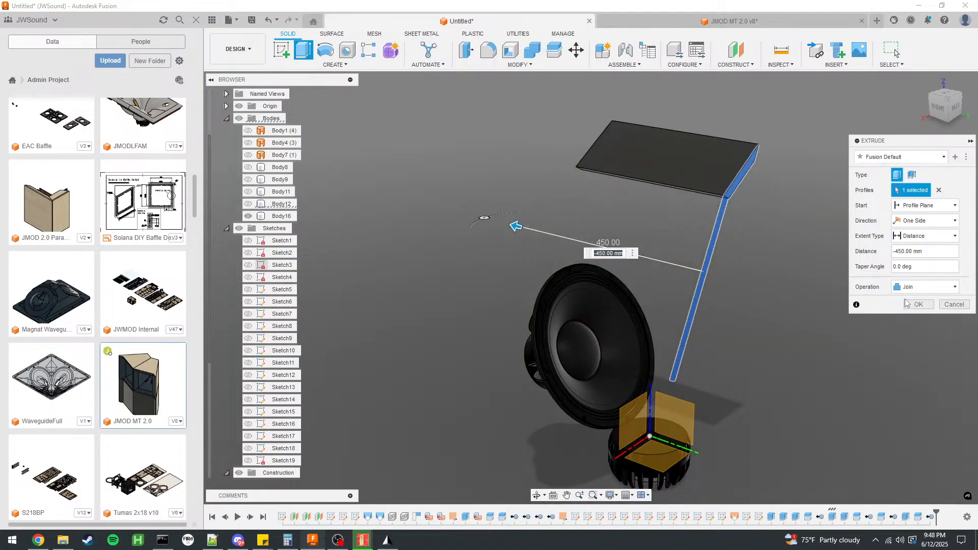
pyautogui.click(248, 204)
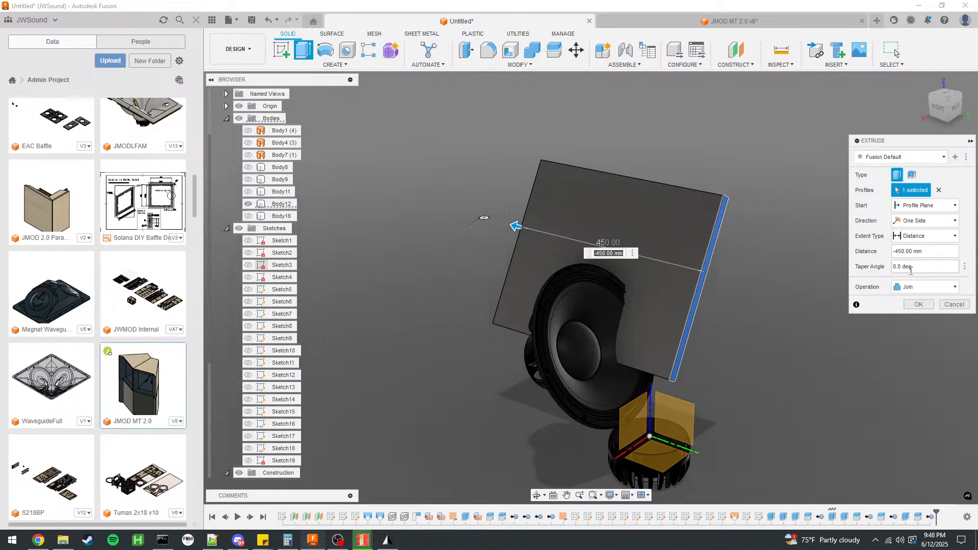
pyautogui.click(919, 305)
# Show the upper horn panel and all cabinet walls again.
pyautogui.click(248, 216)
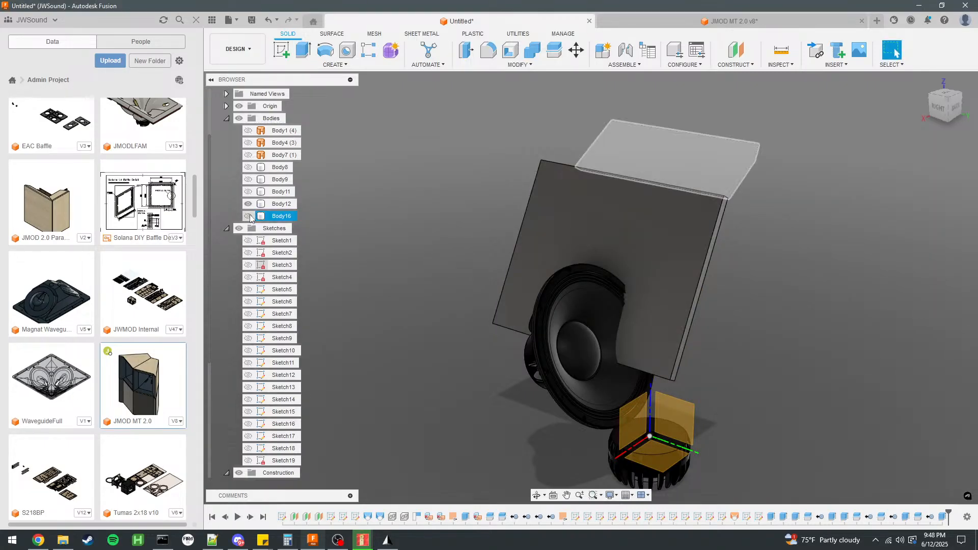
pyautogui.click(248, 192)
pyautogui.click(248, 179)
pyautogui.click(248, 167)
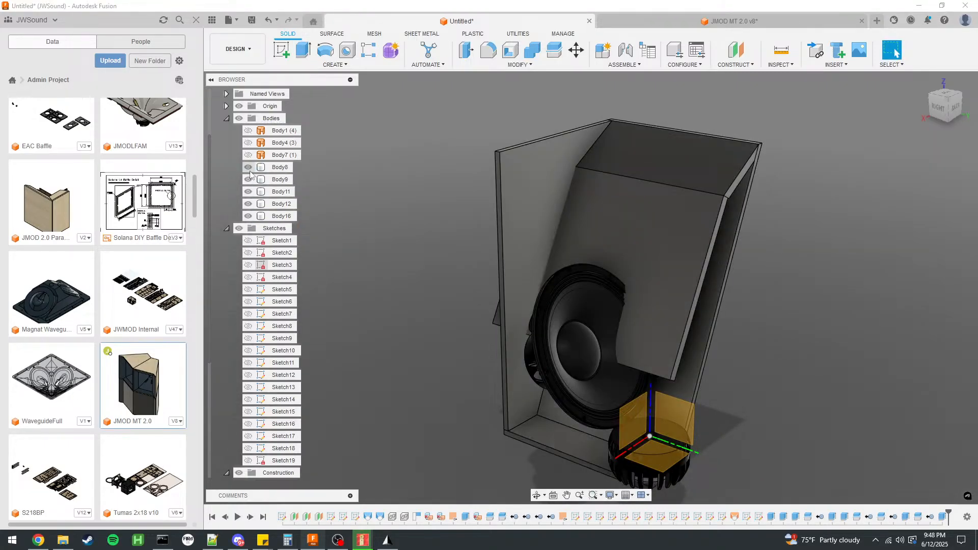
pyautogui.keyDown('shift'); pyautogui.moveTo(460, 247); pyautogui.dragTo(439, 243, button='middle'); pyautogui.keyUp('shift')
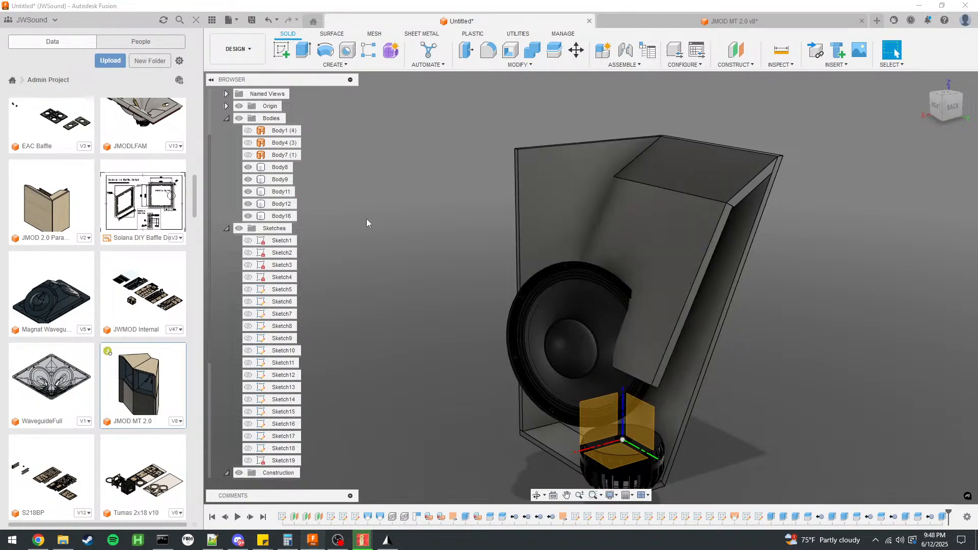
pyautogui.keyDown('shift'); pyautogui.moveTo(423, 227); pyautogui.dragTo(463, 216, button='middle'); pyautogui.keyUp('shift')
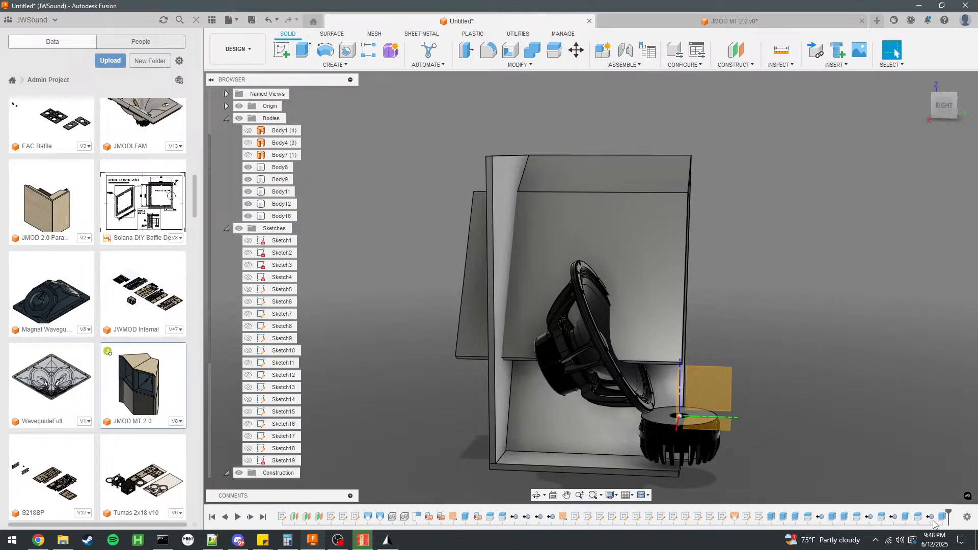
# Roll the timeline back to just after the upper horn panel's extrusion and show the horn surface Body1.
pyautogui.moveTo(863, 517); pyautogui.dragTo(864, 510)
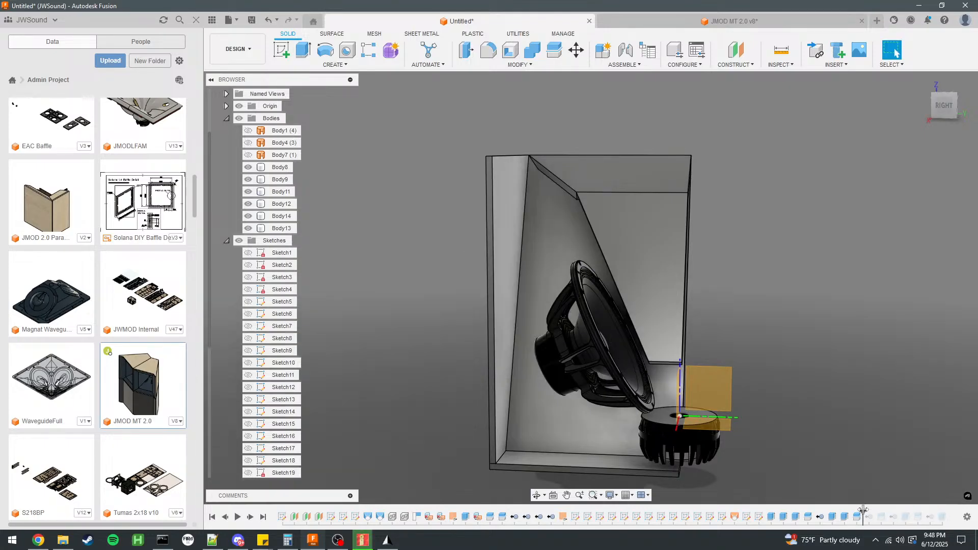
pyautogui.click(247, 155)
pyautogui.click(247, 143)
pyautogui.click(247, 131)
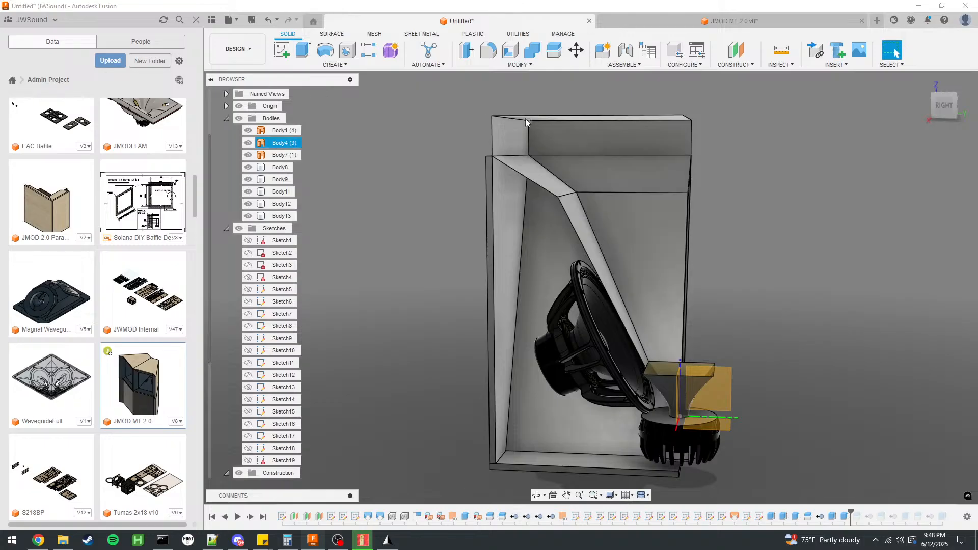
pyautogui.click(247, 131)
pyautogui.click(248, 143)
pyautogui.click(247, 154)
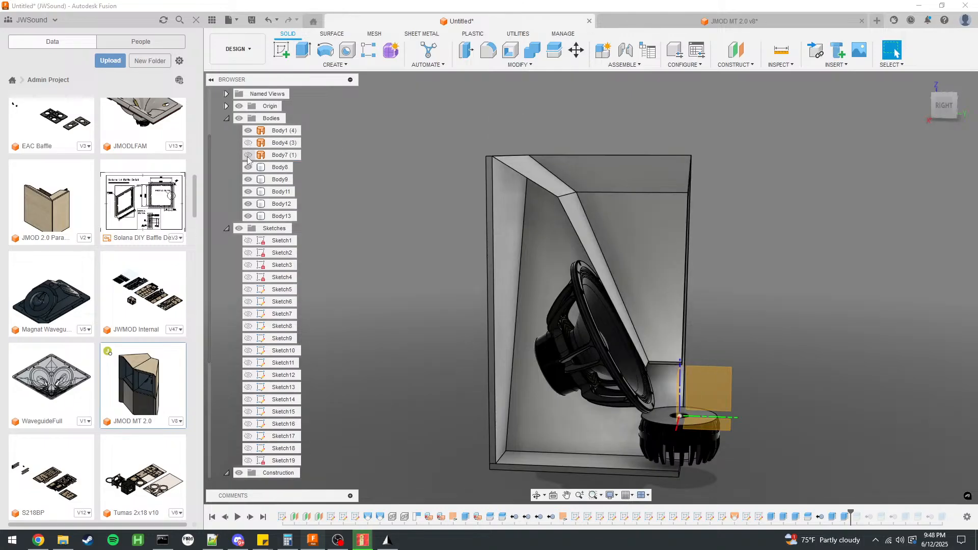
# Delete all features after the history marker, keeping the lower and upper horn panel extrusions.
pyautogui.keyDown('shift'); pyautogui.moveTo(808, 347); pyautogui.dragTo(772, 351, button='middle'); pyautogui.keyUp('shift')
pyautogui.rightClick(858, 520)
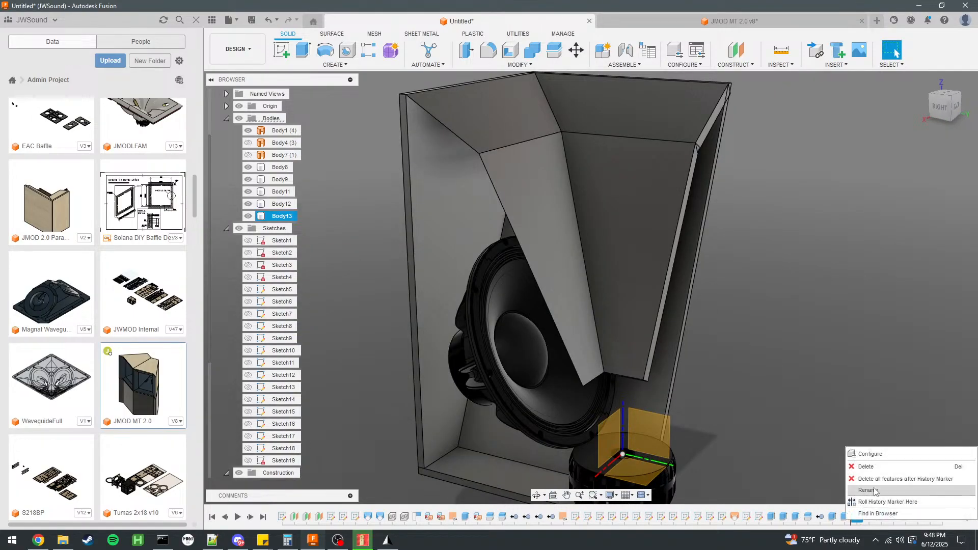
pyautogui.click(877, 480)
pyautogui.click(847, 520)
pyautogui.click(835, 517)
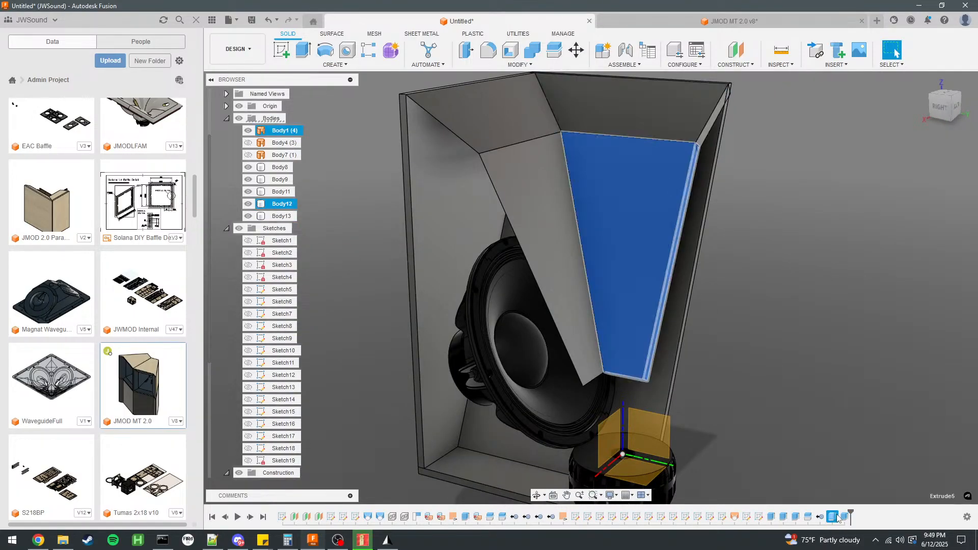
pyautogui.click(805, 380)
# Extrude the lower horn surface face on the woofer side by -18 mm as a new body.
pyautogui.keyDown('shift'); pyautogui.moveTo(657, 306); pyautogui.dragTo(734, 295, button='middle'); pyautogui.keyUp('shift')
pyautogui.click(584, 200)
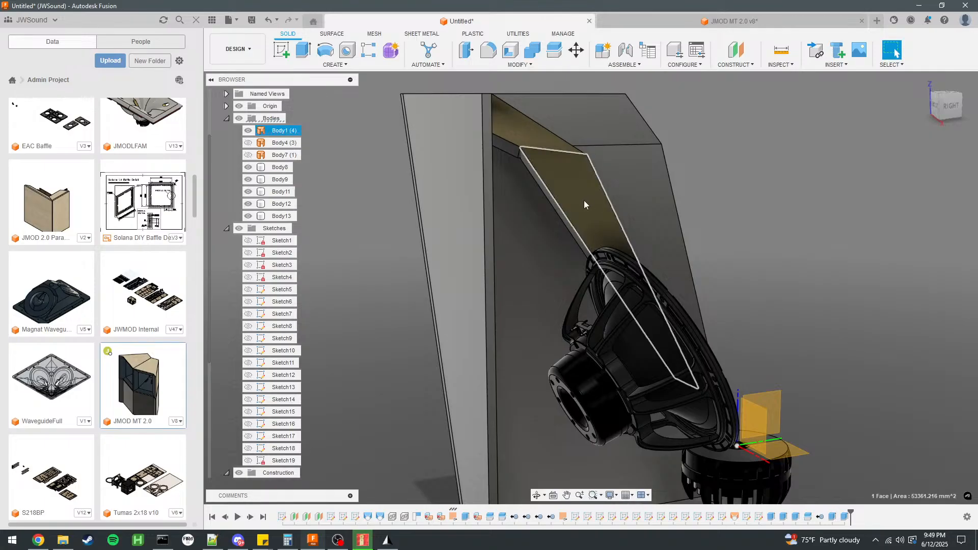
pyautogui.press('e')
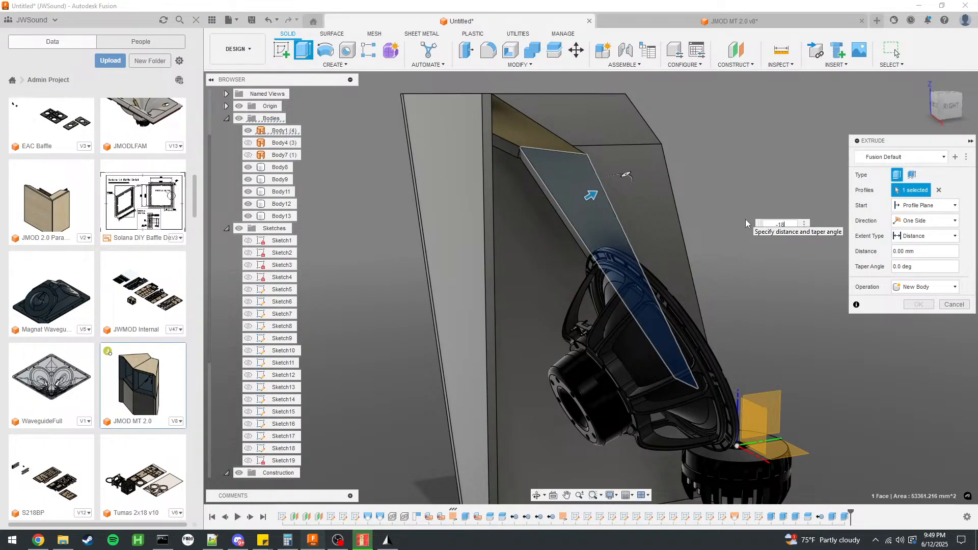
pyautogui.press('Return')
# Extrude the upper horn surface face on the woofer side by -18 mm as a new body.
pyautogui.click(543, 143)
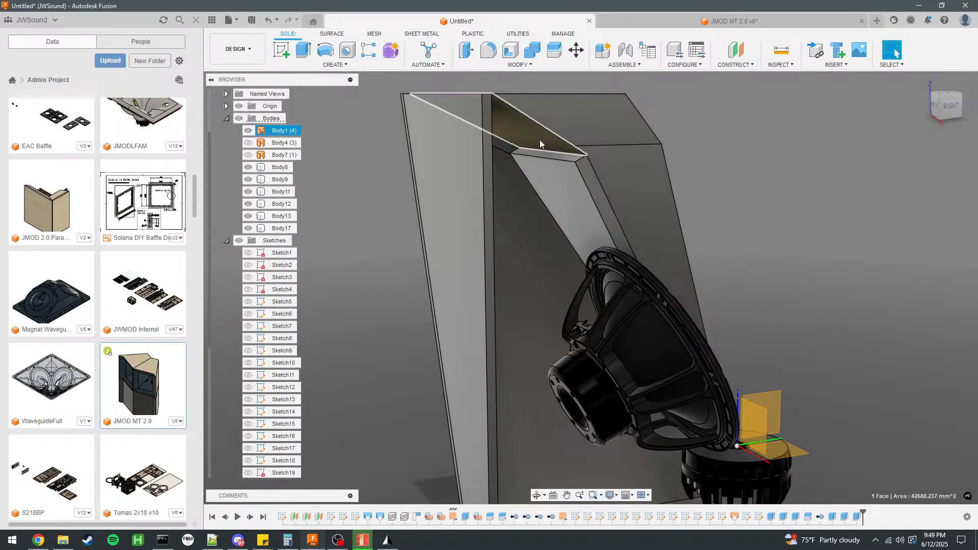
pyautogui.write('e18')
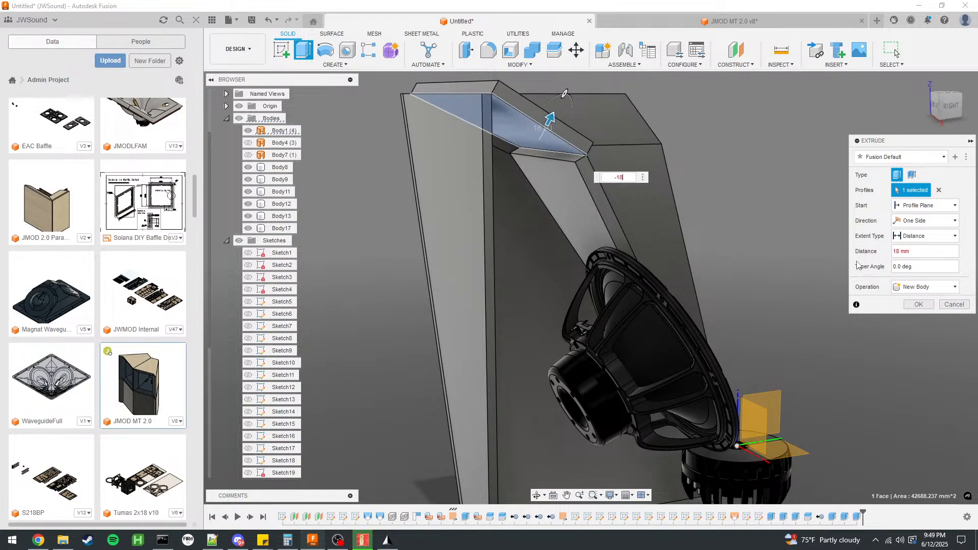
pyautogui.click(924, 287)
pyautogui.click(919, 333)
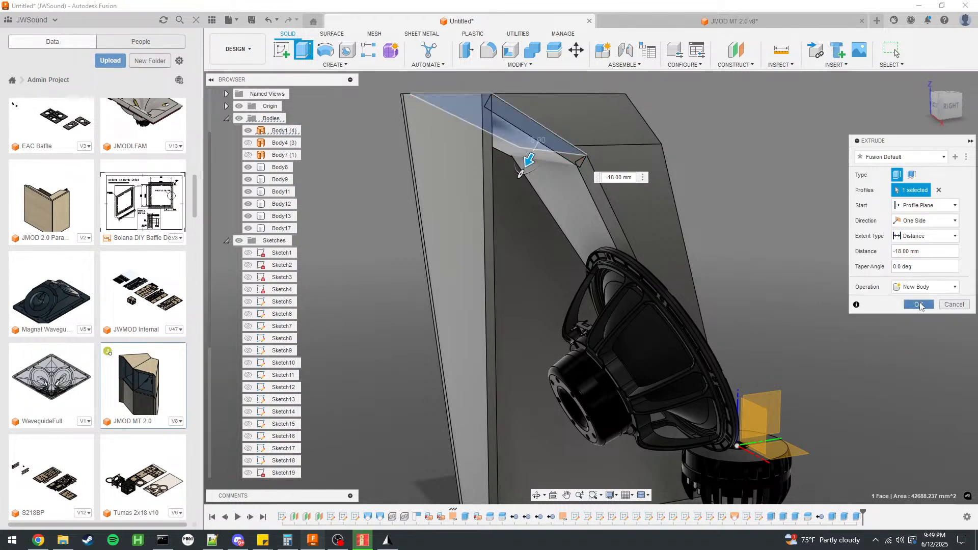
pyautogui.click(918, 305)
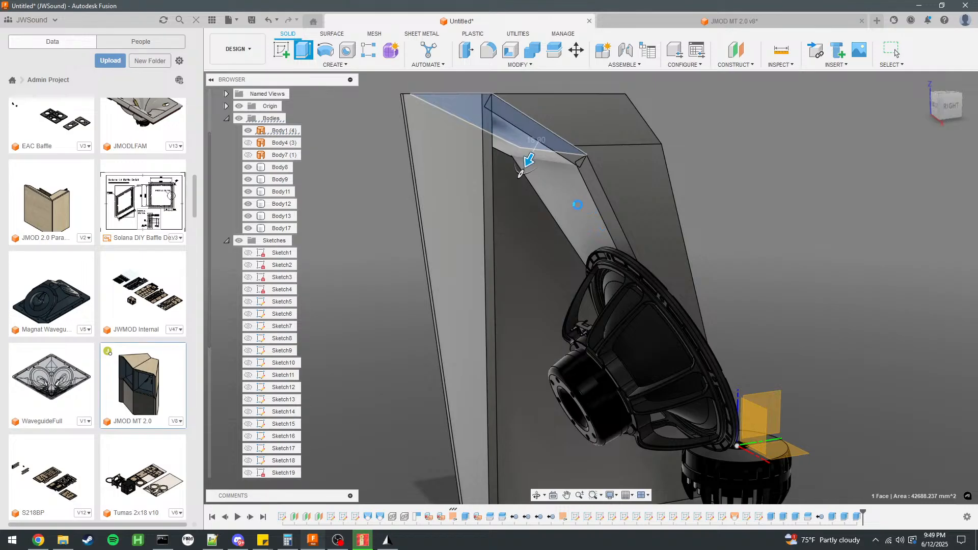
# Examine the two new woofer-side horn panels and their joints with the cabinet walls from several angles, with Body9 hidden.
pyautogui.click(566, 211)
pyautogui.scroll(-3, 569, 246)
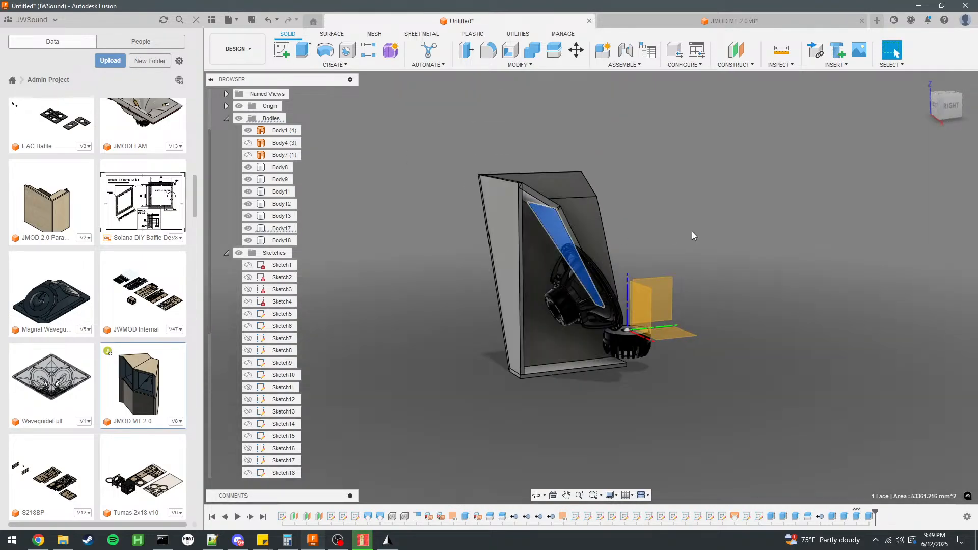
pyautogui.keyDown('shift'); pyautogui.moveTo(692, 231); pyautogui.dragTo(668, 232, button='middle'); pyautogui.keyUp('shift')
pyautogui.click(727, 236)
pyautogui.keyDown('shift'); pyautogui.moveTo(727, 236); pyautogui.dragTo(622, 233, button='middle'); pyautogui.keyUp('shift')
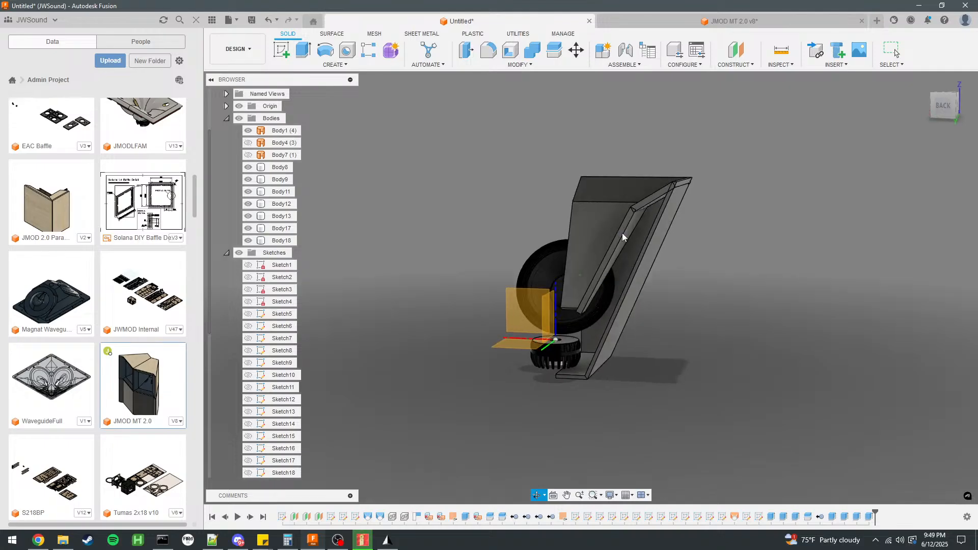
pyautogui.click(642, 273)
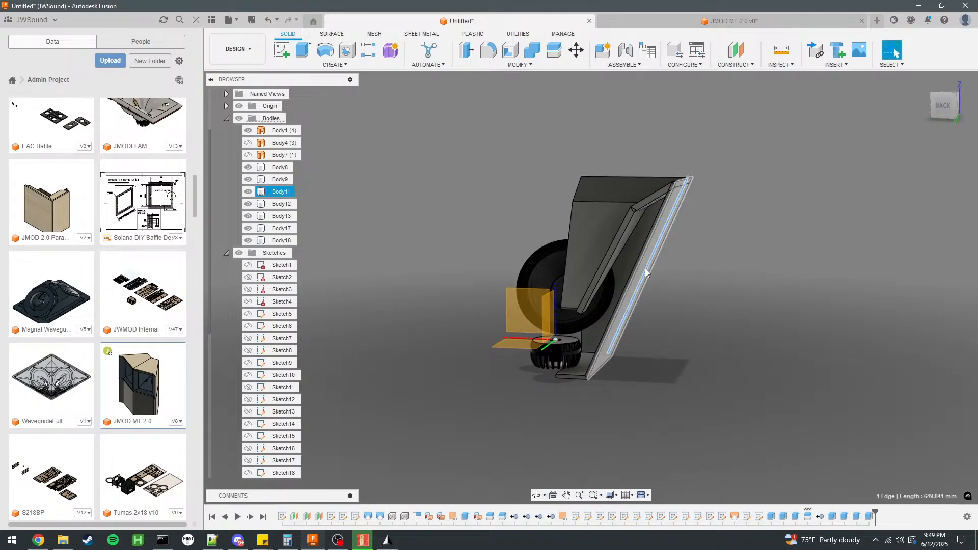
pyautogui.click(650, 276)
pyautogui.keyDown('shift'); pyautogui.moveTo(722, 282); pyautogui.dragTo(813, 278, button='middle'); pyautogui.keyUp('shift')
pyautogui.scroll(5, 565, 209)
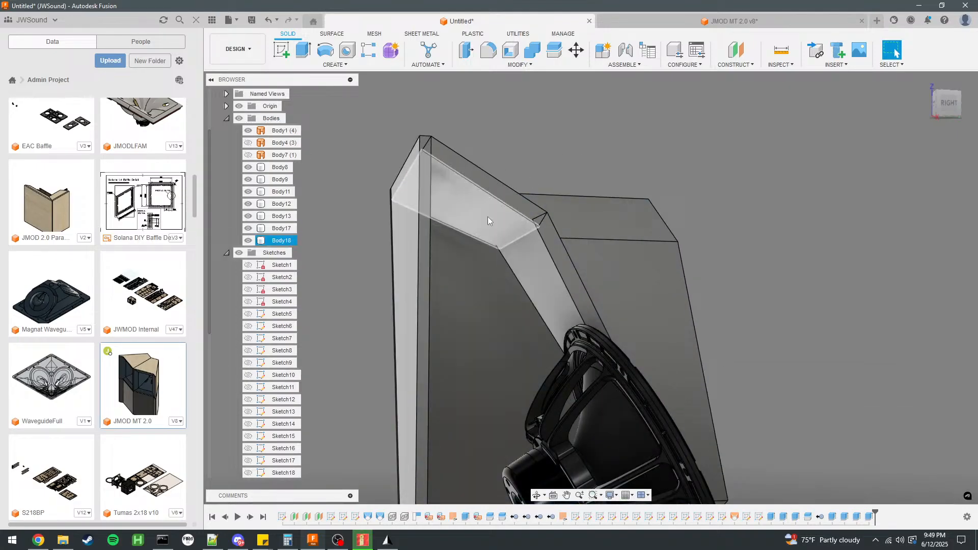
pyautogui.keyDown('shift'); pyautogui.moveTo(540, 277); pyautogui.dragTo(626, 250, button='middle'); pyautogui.keyUp('shift')
pyautogui.click(248, 180)
pyautogui.keyDown('shift'); pyautogui.moveTo(473, 254); pyautogui.dragTo(491, 245, button='middle'); pyautogui.keyUp('shift')
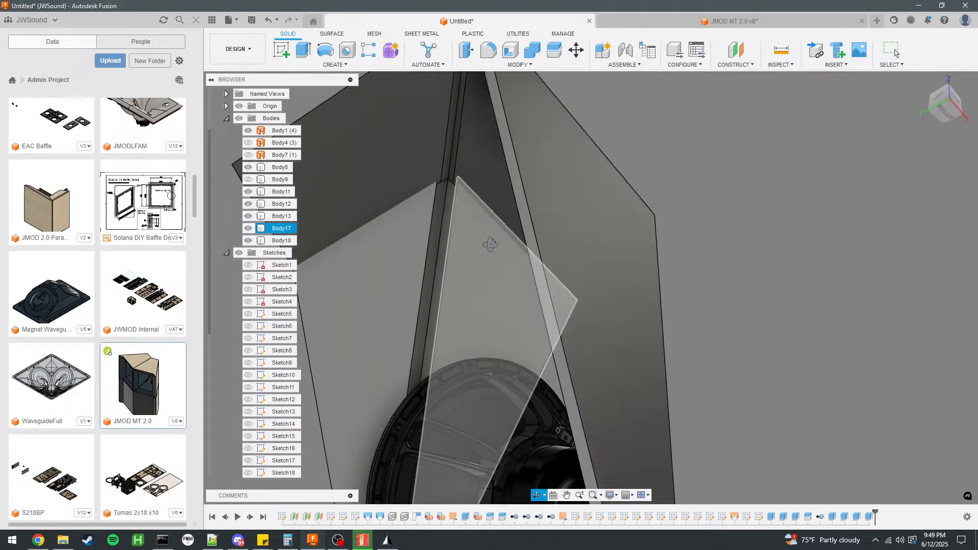
pyautogui.scroll(-4, 526, 349)
pyautogui.keyDown('shift'); pyautogui.moveTo(502, 339); pyautogui.dragTo(548, 375, button='middle'); pyautogui.keyUp('shift')
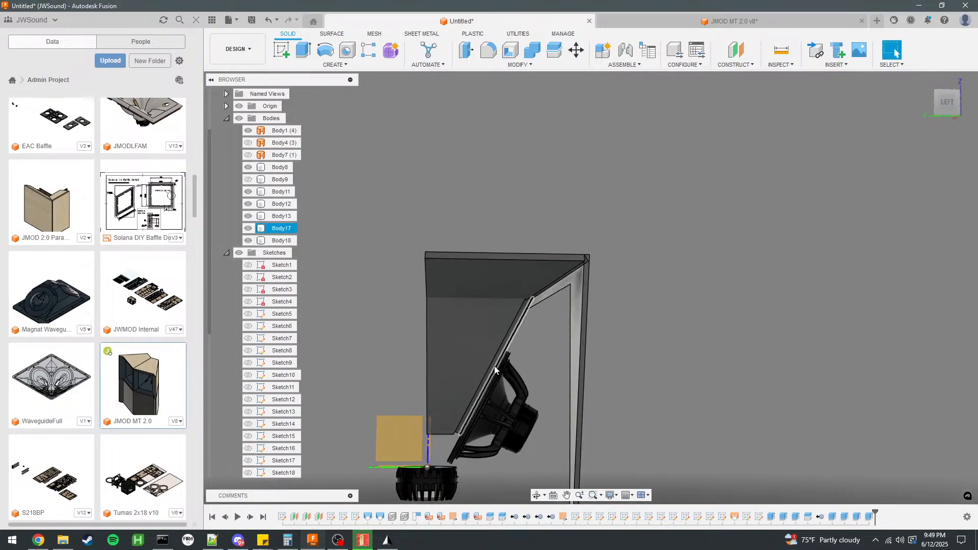
pyautogui.scroll(5, 494, 355)
pyautogui.click(494, 356)
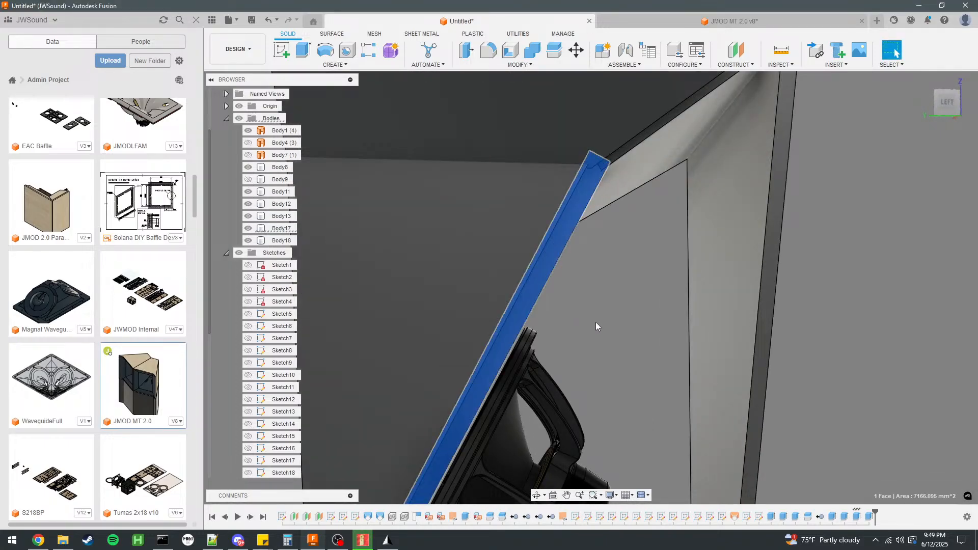
pyautogui.press('e')
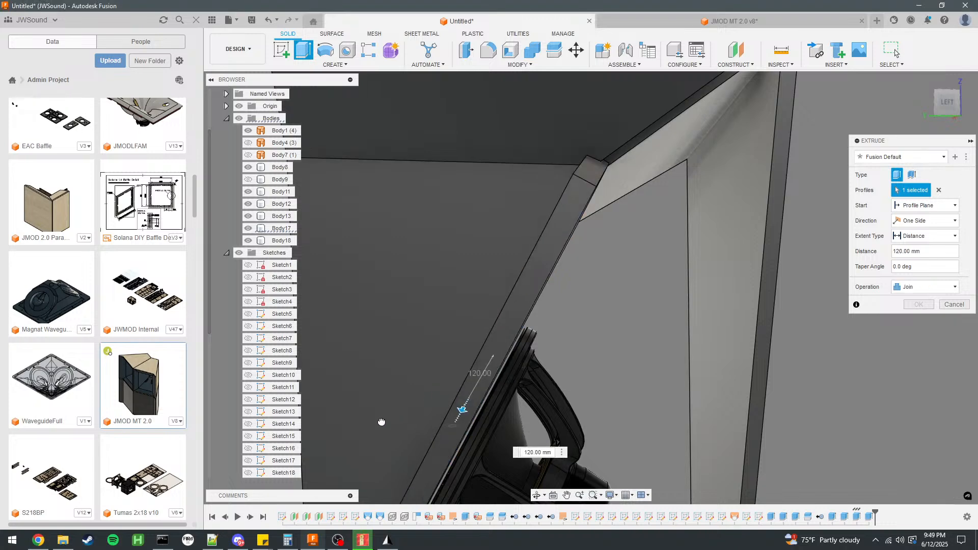
pyautogui.moveTo(392, 416); pyautogui.dragTo(364, 448)
pyautogui.scroll(-6, 574, 317)
pyautogui.keyDown('shift'); pyautogui.moveTo(594, 314); pyautogui.dragTo(505, 312, button='middle'); pyautogui.keyUp('shift')
pyautogui.click(954, 309)
pyautogui.keyDown('shift'); pyautogui.moveTo(884, 317); pyautogui.dragTo(538, 319, button='middle'); pyautogui.keyUp('shift')
pyautogui.scroll(4, 536, 318)
pyautogui.click(498, 309)
pyautogui.scroll(-4, 594, 259)
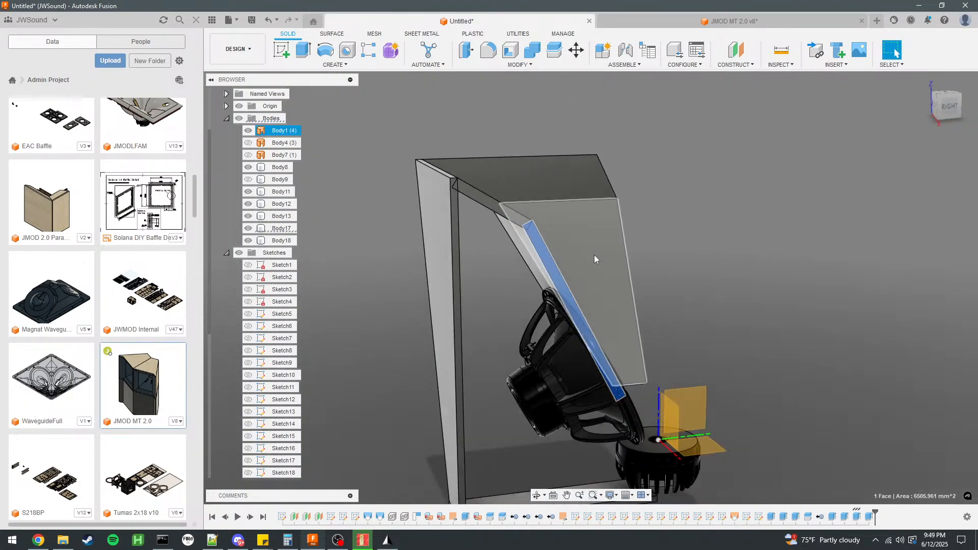
pyautogui.press('Escape')
# Split the upper woofer-side panel at its joint with the lower woofer-side panel, with Body1 hidden, and remove the overlapping end piece.
pyautogui.click(554, 51)
pyautogui.click(500, 212)
pyautogui.scroll(1, 541, 230)
pyautogui.scroll(3, 487, 194)
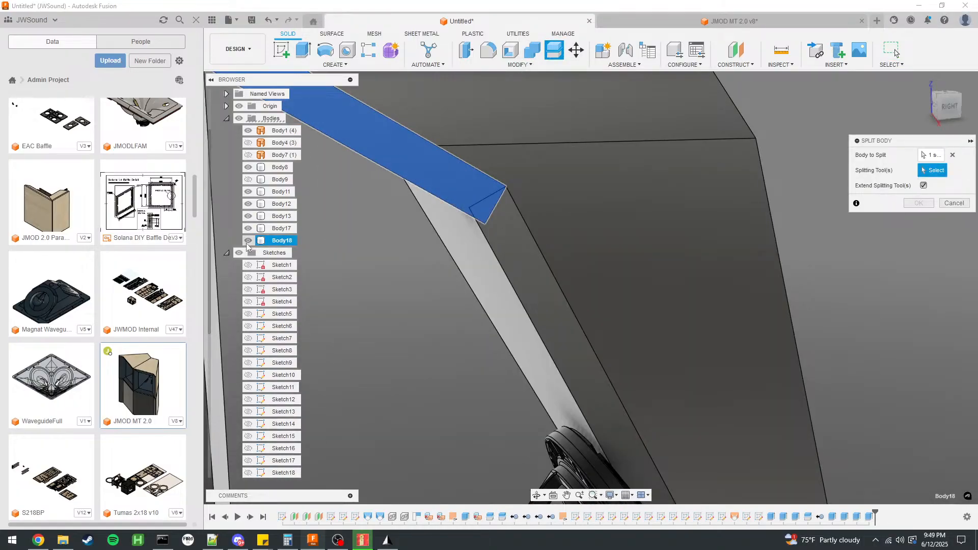
pyautogui.click(469, 189)
pyautogui.click(919, 203)
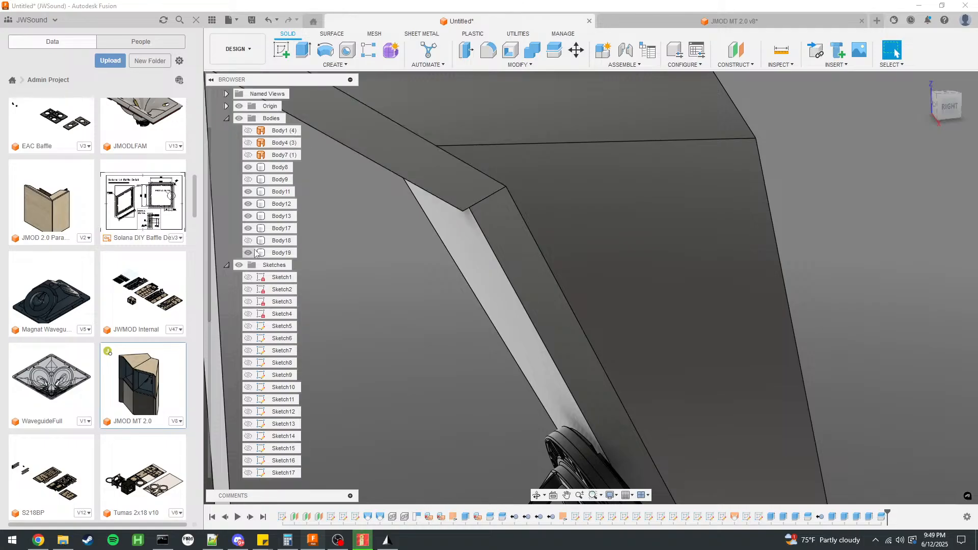
pyautogui.rightClick(276, 241)
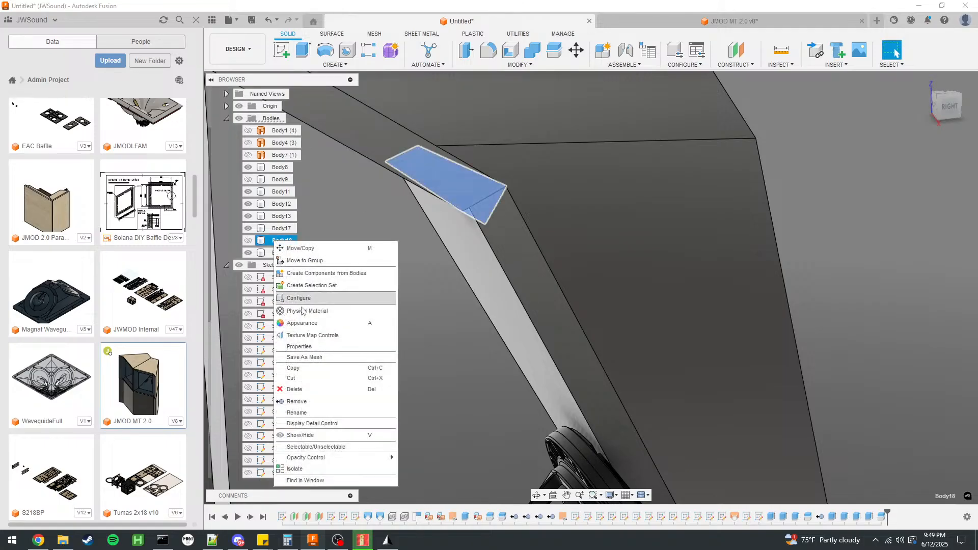
pyautogui.click(307, 403)
pyautogui.scroll(-3, 723, 303)
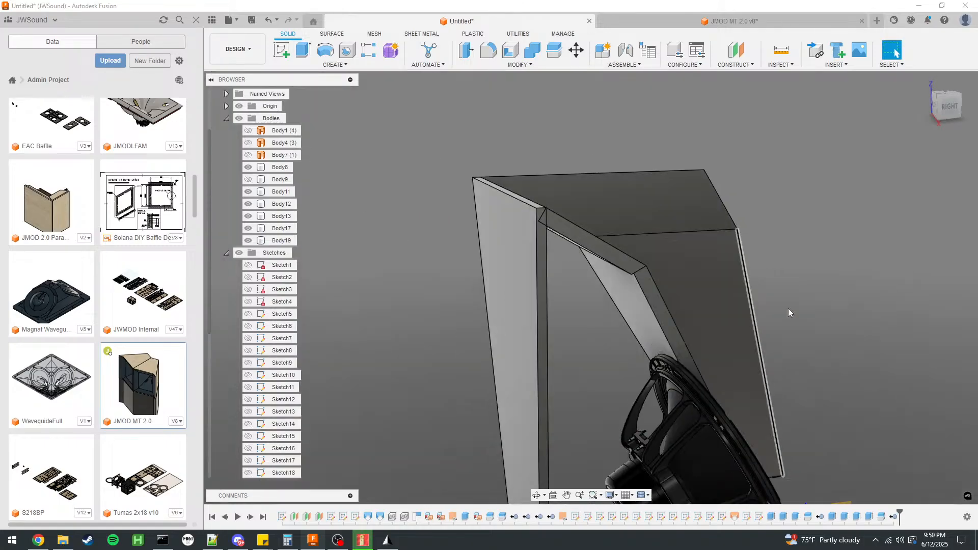
# Split the upper woofer-side panel with the inner face of cabinet wall Body11 and remove the piece overlapping the wall.
pyautogui.keyDown('shift'); pyautogui.moveTo(858, 282); pyautogui.dragTo(828, 286, button='middle'); pyautogui.keyUp('shift')
pyautogui.click(555, 50)
pyautogui.scroll(-3, 546, 204)
pyautogui.keyDown('shift'); pyautogui.moveTo(546, 203); pyautogui.dragTo(516, 188, button='middle'); pyautogui.keyUp('shift')
pyautogui.click(516, 212)
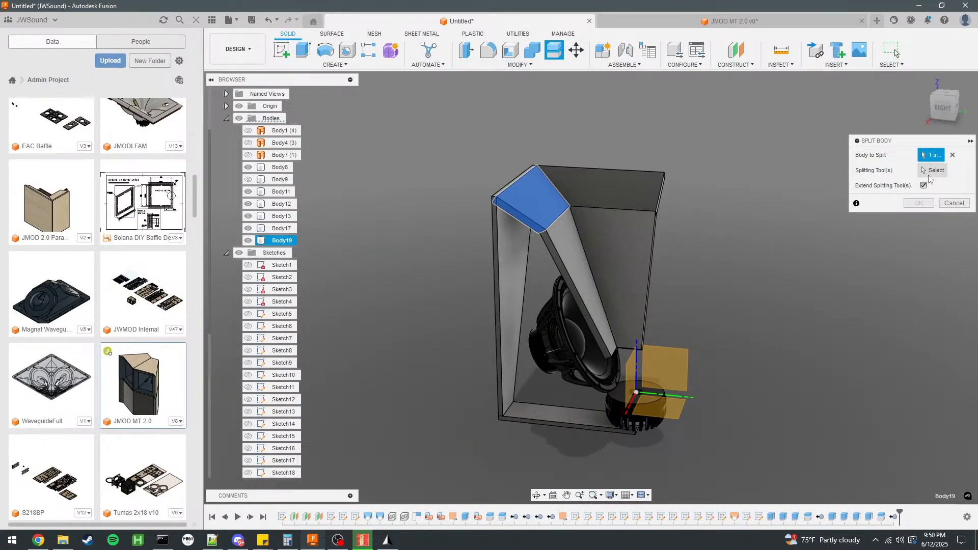
pyautogui.click(501, 237)
pyautogui.click(919, 203)
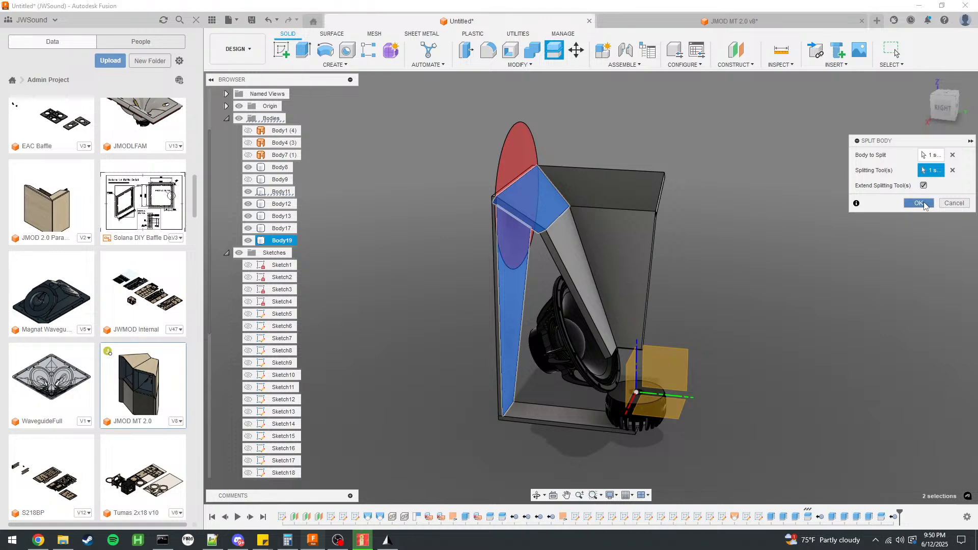
pyautogui.scroll(5, 466, 238)
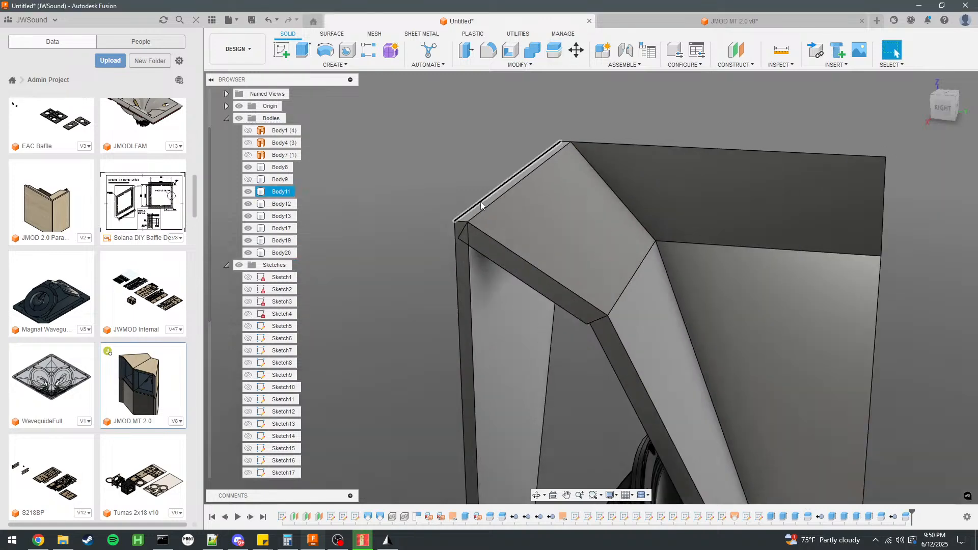
pyautogui.rightClick(284, 240)
pyautogui.click(307, 401)
# Show Body9 again and set up a -780 mm Join extrusion of the upper woofer-side panel's long narrow edge face.
pyautogui.keyDown('shift'); pyautogui.moveTo(390, 302); pyautogui.dragTo(430, 246, button='middle'); pyautogui.keyUp('shift')
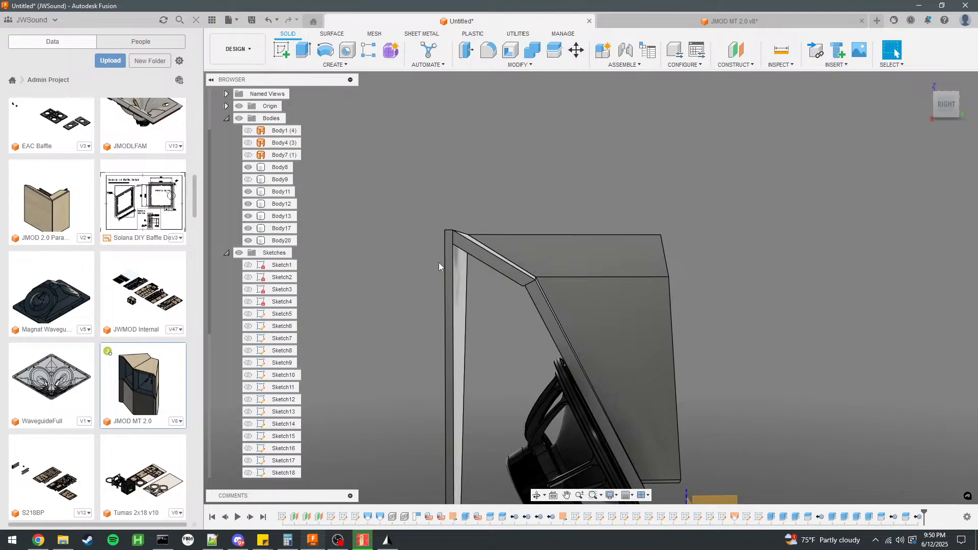
pyautogui.scroll(-3, 392, 240)
pyautogui.keyDown('shift'); pyautogui.moveTo(419, 254); pyautogui.dragTo(479, 257, button='middle'); pyautogui.keyUp('shift')
pyautogui.keyDown('shift'); pyautogui.moveTo(490, 307); pyautogui.dragTo(451, 311, button='middle'); pyautogui.keyUp('shift')
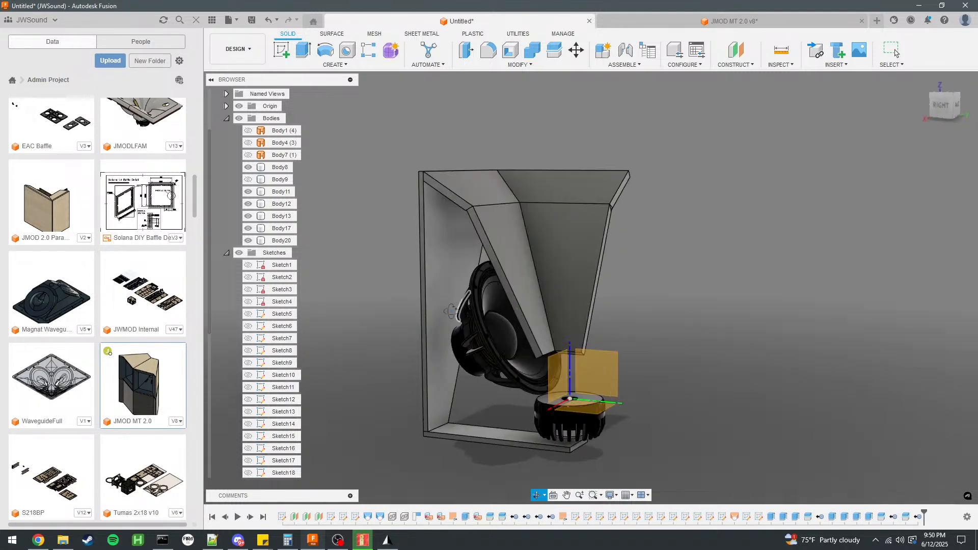
pyautogui.scroll(3, 462, 203)
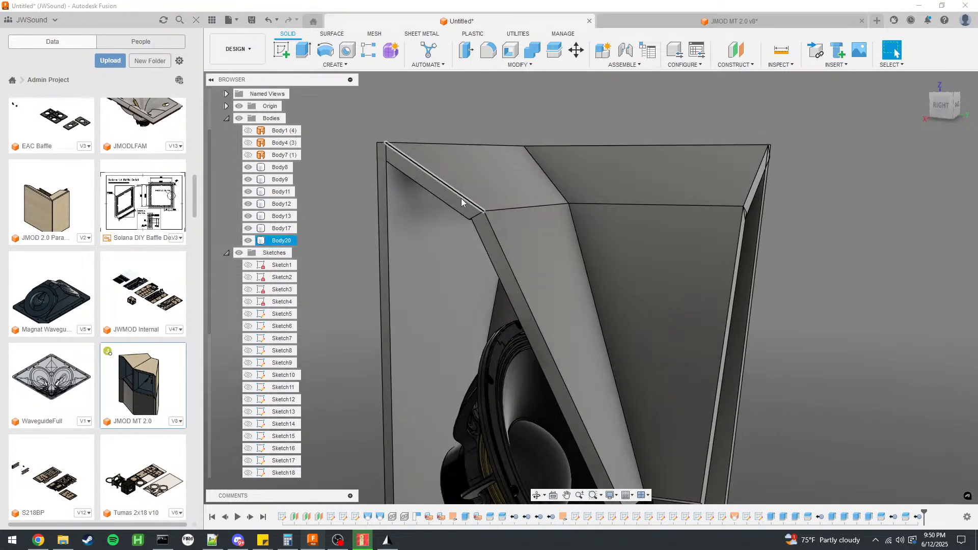
pyautogui.click(462, 202)
pyautogui.write('e-780')
pyautogui.press('Return')
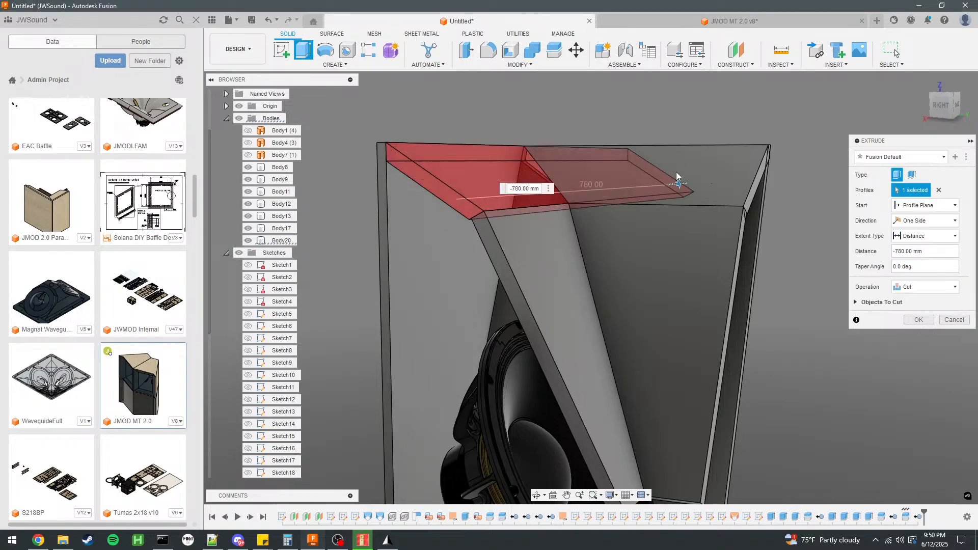
pyautogui.click(925, 287)
pyautogui.click(915, 298)
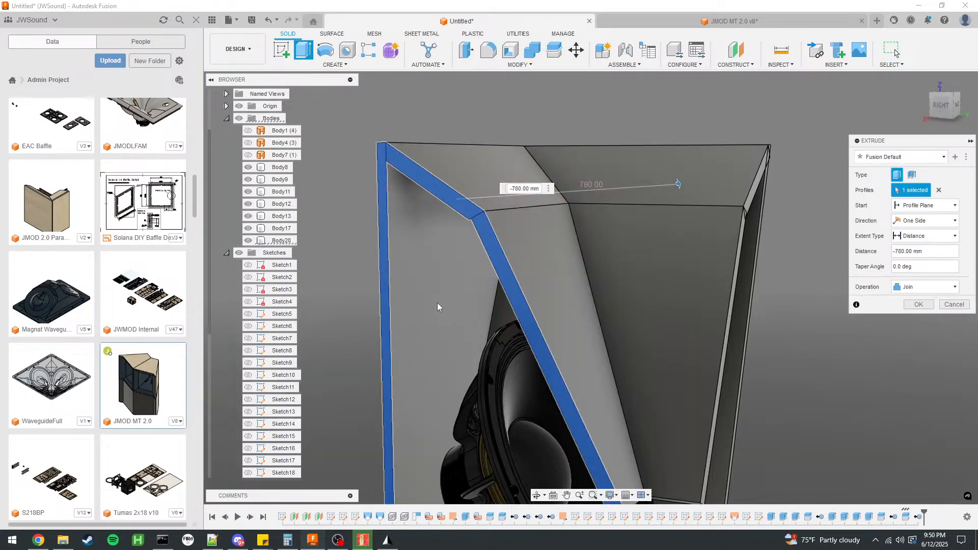
# Hide all other solid bodies so the extrusion joins only the upper woofer-side panel, and complete it.
pyautogui.click(247, 229)
pyautogui.click(248, 216)
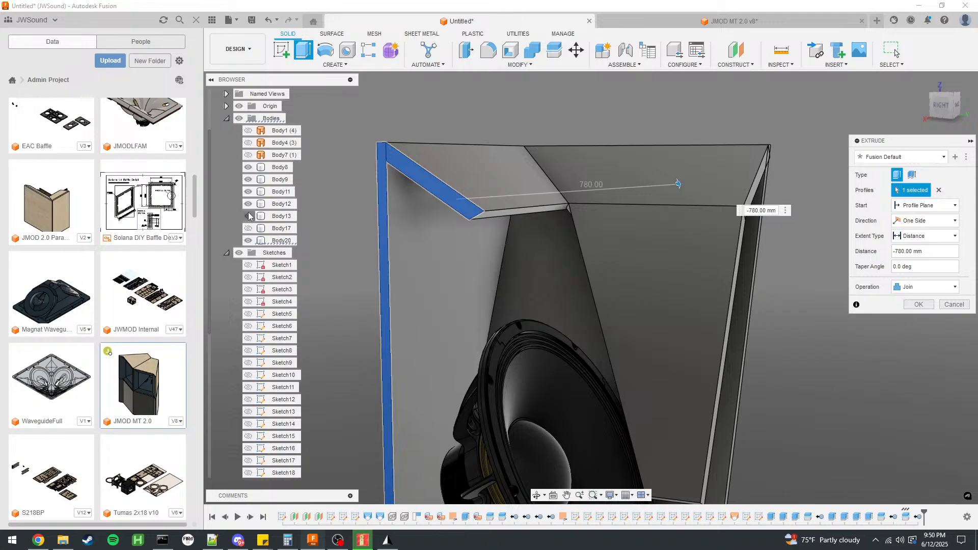
pyautogui.click(248, 205)
pyautogui.click(249, 192)
pyautogui.click(249, 180)
pyautogui.click(248, 168)
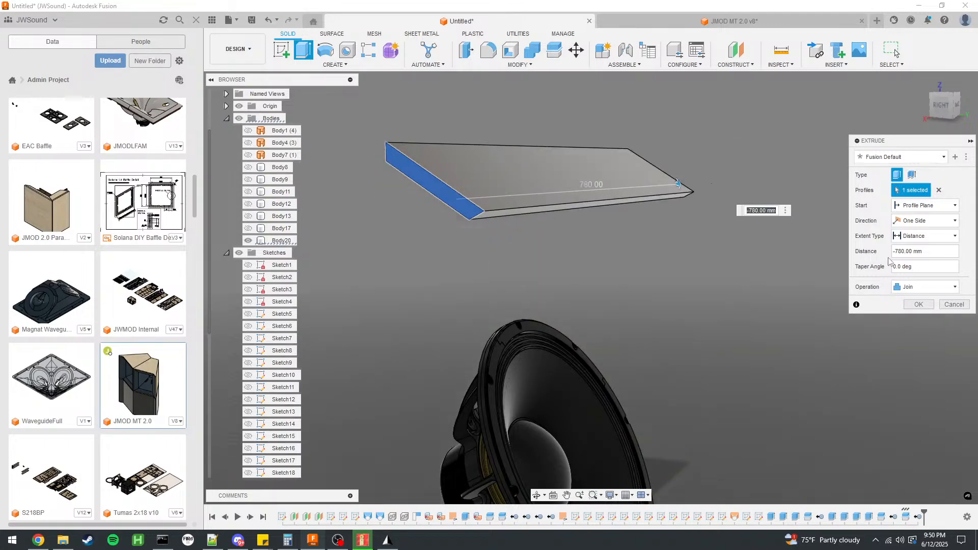
pyautogui.click(925, 304)
# Show the other horn panels and cabinet walls Body11 and Body9 again.
pyautogui.click(248, 228)
pyautogui.click(248, 216)
pyautogui.click(248, 205)
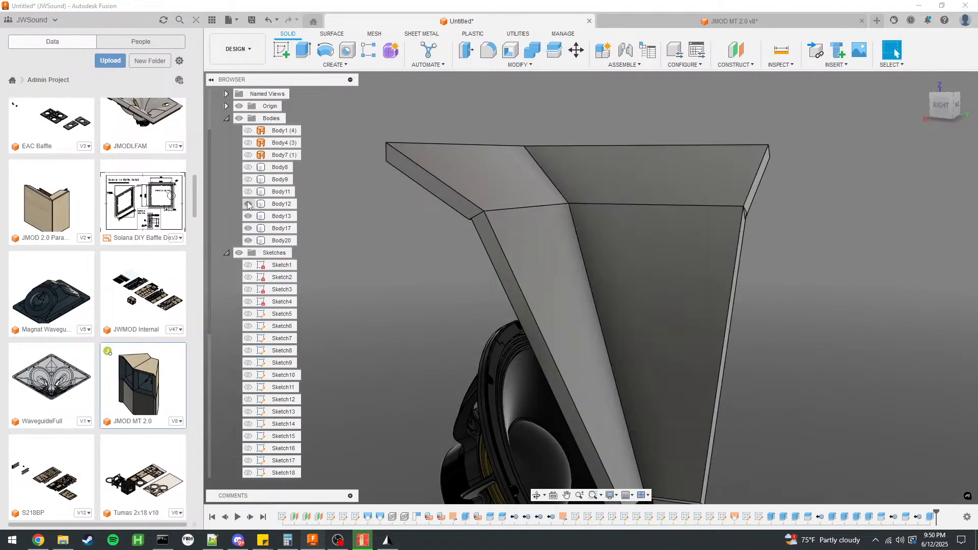
pyautogui.click(248, 192)
pyautogui.keyDown('shift'); pyautogui.moveTo(387, 260); pyautogui.dragTo(489, 253, button='middle'); pyautogui.keyUp('shift')
pyautogui.scroll(-3, 698, 248)
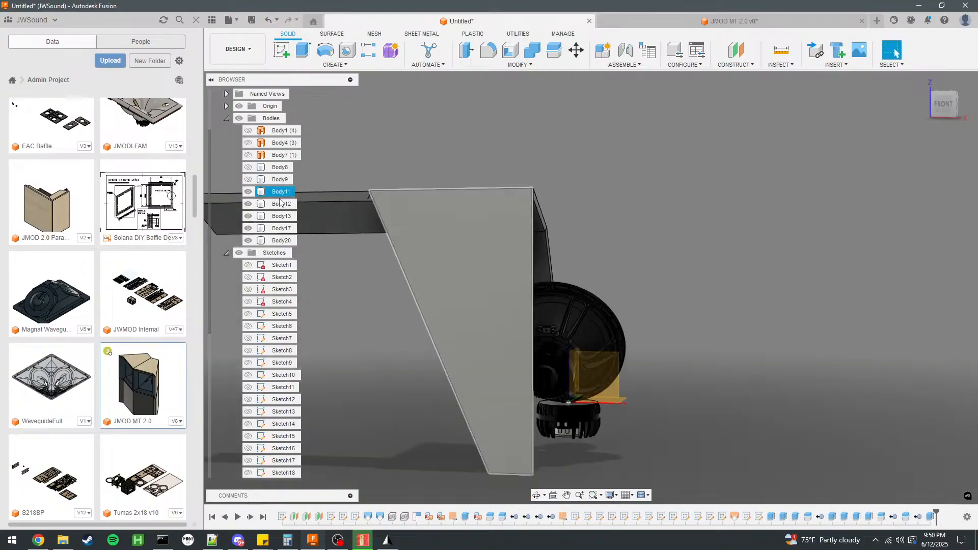
pyautogui.click(249, 180)
pyautogui.scroll(-3, 698, 232)
pyautogui.keyDown('shift'); pyautogui.moveTo(697, 232); pyautogui.dragTo(739, 256, button='middle'); pyautogui.keyUp('shift')
# Split the upper woofer-side panel with the inner face of cabinet wall Body9 and remove the piece projecting beyond the wall.
pyautogui.click(555, 51)
pyautogui.click(521, 243)
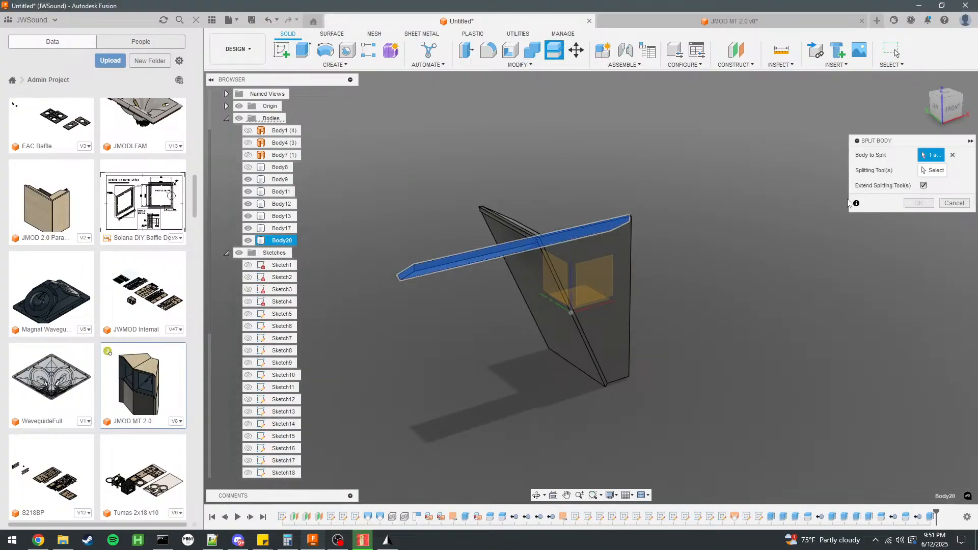
pyautogui.keyDown('shift'); pyautogui.moveTo(673, 171); pyautogui.dragTo(542, 274, button='middle'); pyautogui.keyUp('shift')
pyautogui.click(542, 275)
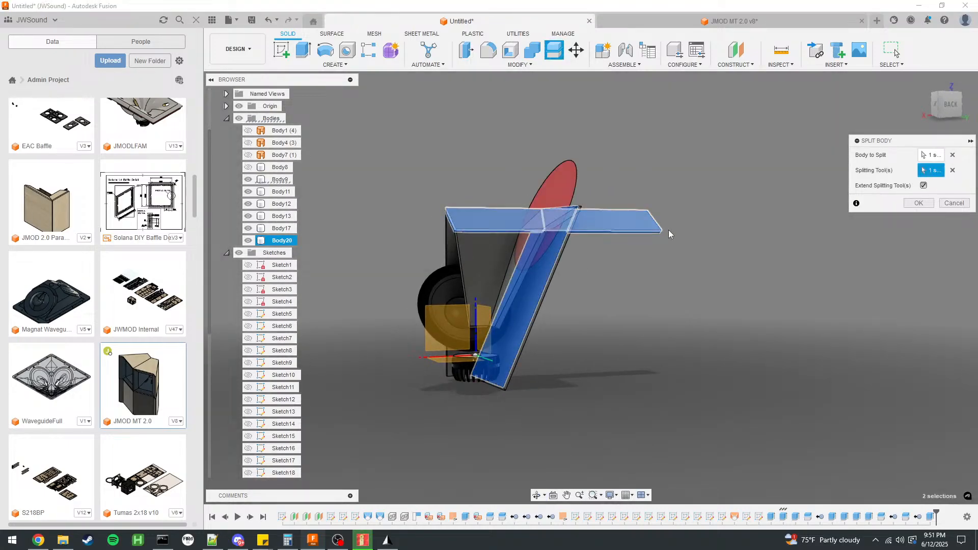
pyautogui.click(919, 203)
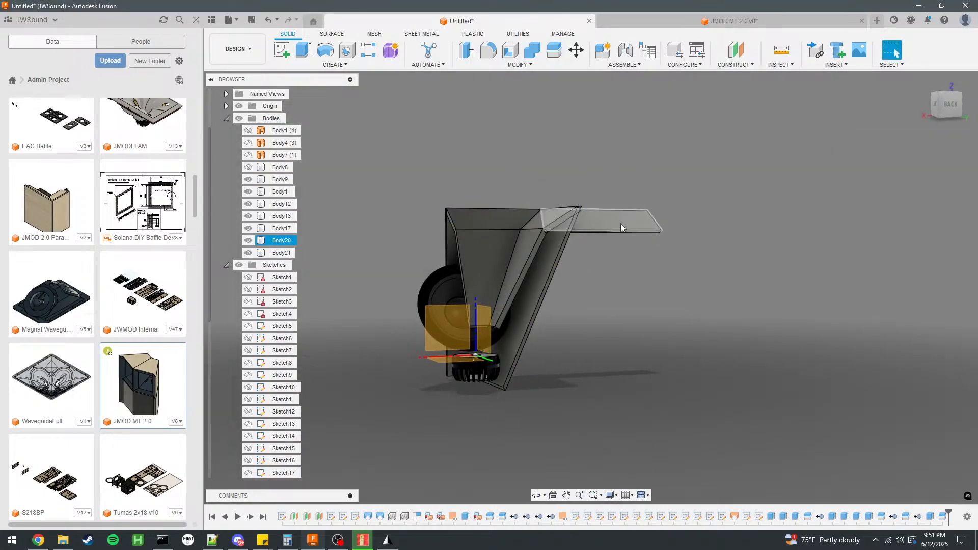
pyautogui.rightClick(282, 243)
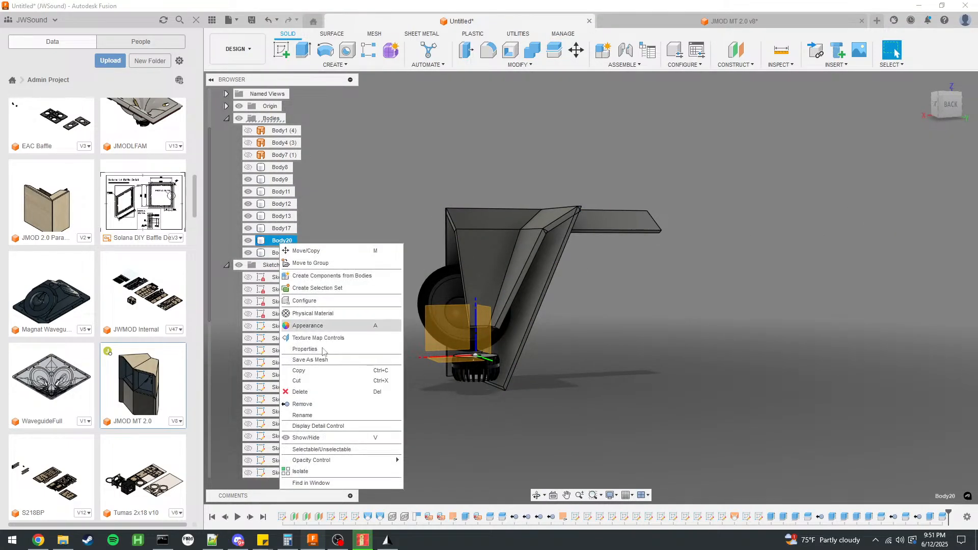
pyautogui.click(306, 405)
# Extrude the lower horn panel Body17's long narrow edge face -375 mm through cabinet wall Body9 as a new body.
pyautogui.keyDown('shift'); pyautogui.moveTo(566, 266); pyautogui.dragTo(574, 285, button='middle'); pyautogui.keyUp('shift')
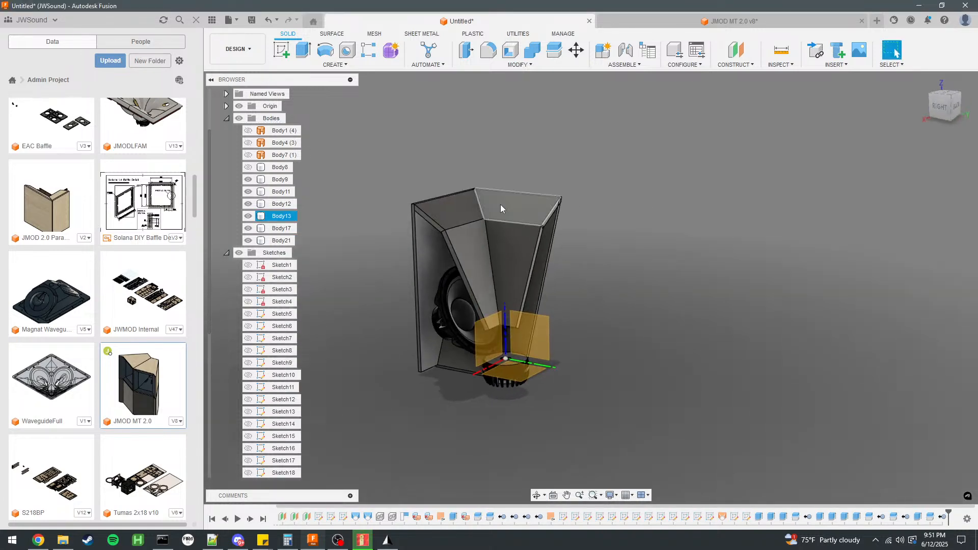
pyautogui.scroll(5, 502, 205)
pyautogui.keyDown('shift'); pyautogui.moveTo(674, 237); pyautogui.dragTo(586, 224, button='middle'); pyautogui.keyUp('shift')
pyautogui.scroll(4, 438, 257)
pyautogui.click(402, 268)
pyautogui.click(399, 268)
pyautogui.scroll(-4, 647, 246)
pyautogui.press('e')
pyautogui.moveTo(555, 245); pyautogui.dragTo(482, 241)
pyautogui.keyDown('shift'); pyautogui.moveTo(483, 241); pyautogui.dragTo(579, 248, button='middle'); pyautogui.keyUp('shift')
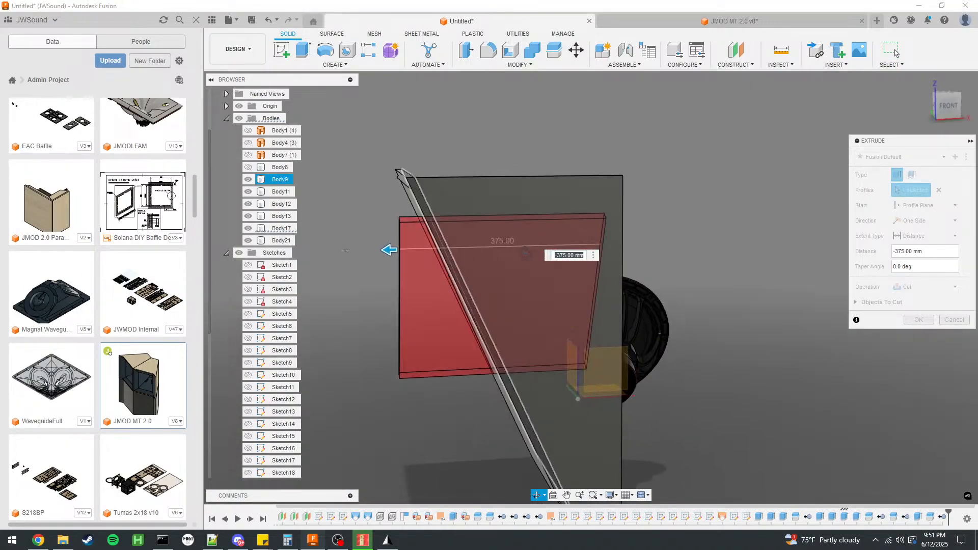
pyautogui.click(916, 292)
pyautogui.click(917, 331)
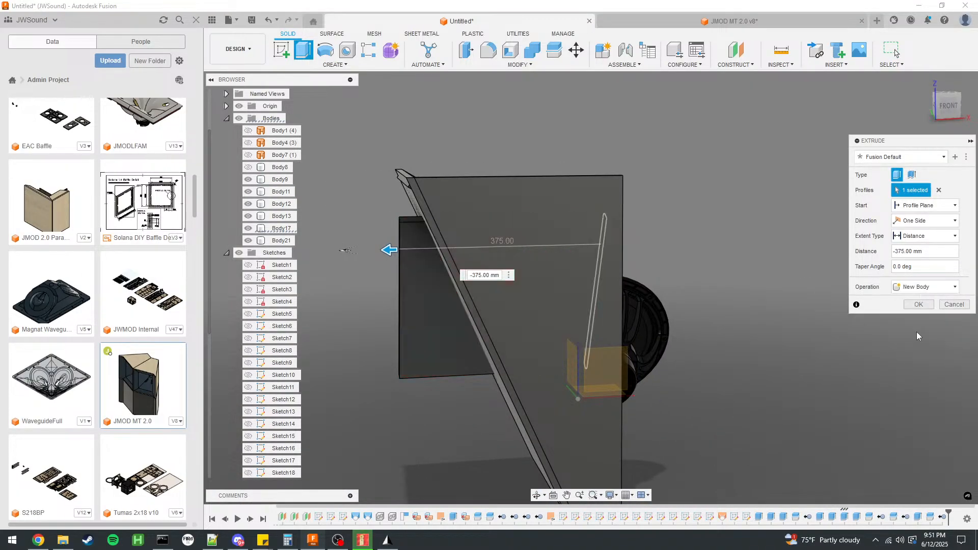
pyautogui.click(921, 305)
pyautogui.keyDown('shift'); pyautogui.moveTo(478, 319); pyautogui.dragTo(406, 321, button='middle'); pyautogui.keyUp('shift')
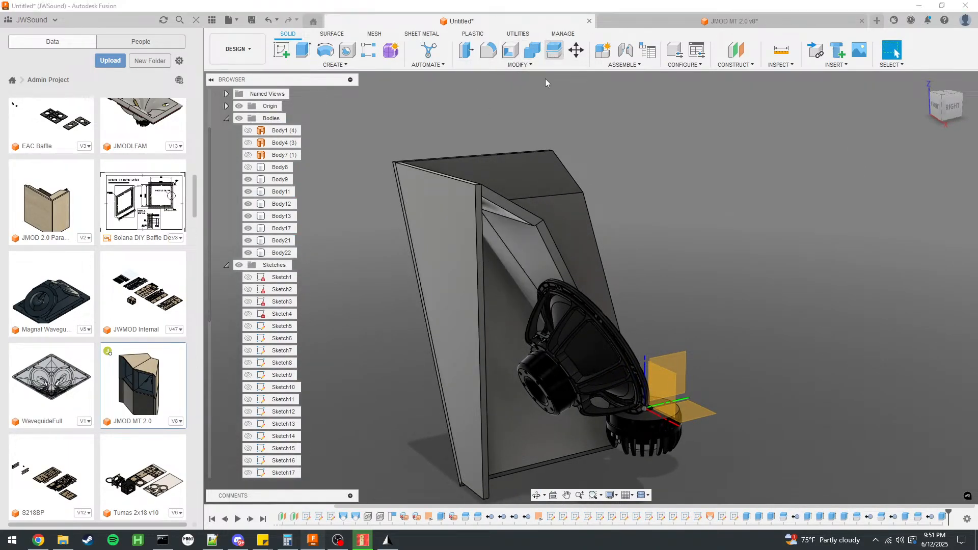
pyautogui.click(550, 54)
pyautogui.click(533, 258)
pyautogui.click(504, 318)
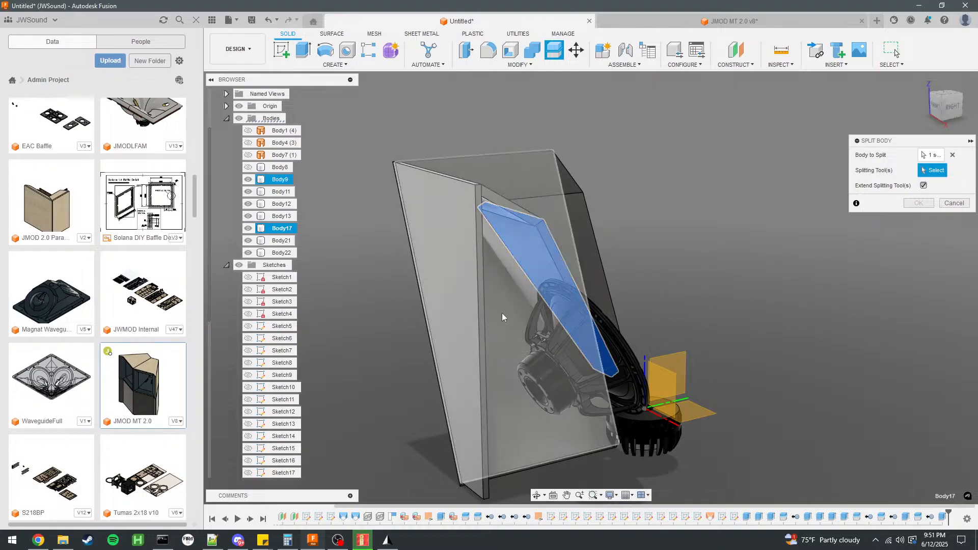
pyautogui.keyDown('shift'); pyautogui.moveTo(618, 278); pyautogui.dragTo(527, 259, button='middle'); pyautogui.keyUp('shift')
pyautogui.click(953, 203)
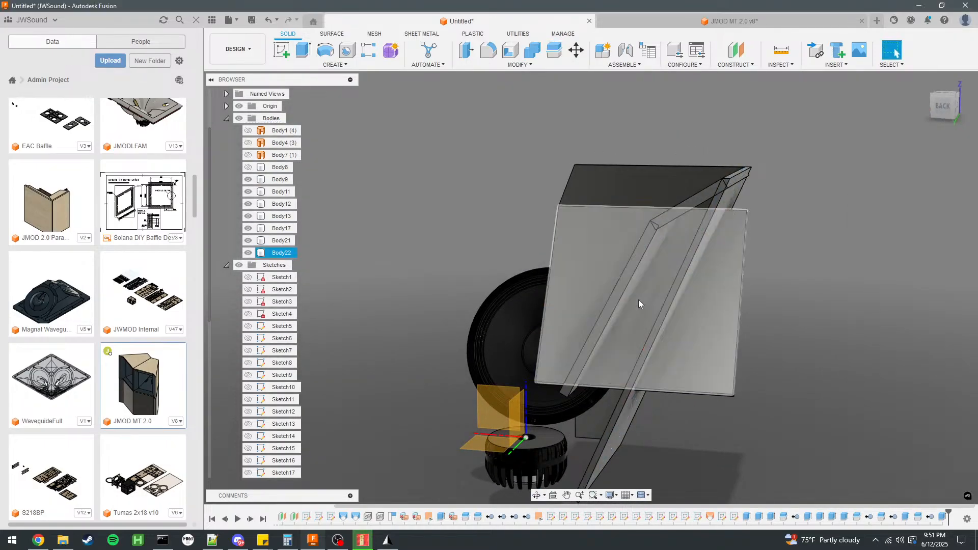
# Identify the original panel overlapping the newly extruded lower panel and remove that original, Body17.
pyautogui.click(661, 317)
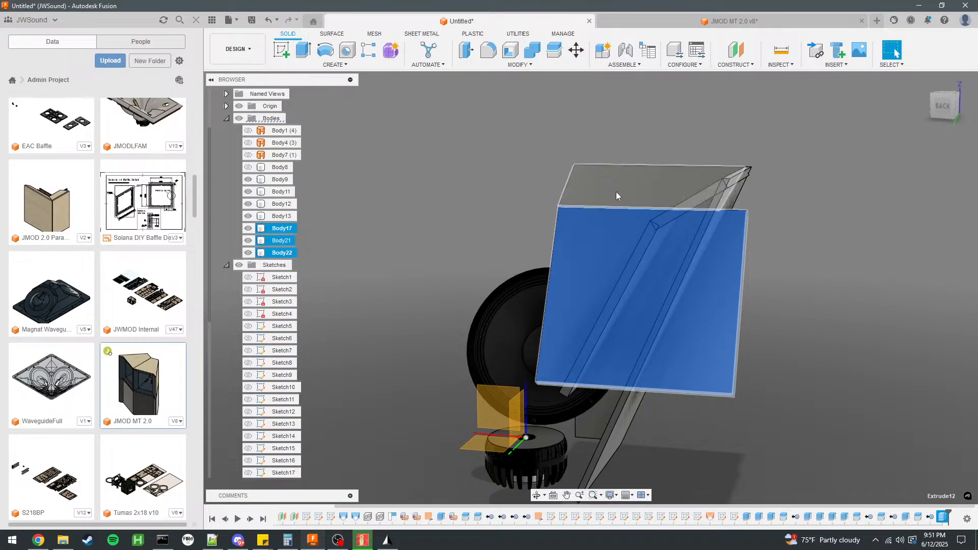
pyautogui.press('Escape')
pyautogui.click(276, 254)
pyautogui.keyDown('shift'); pyautogui.moveTo(487, 211); pyautogui.dragTo(587, 310, button='middle'); pyautogui.keyUp('shift')
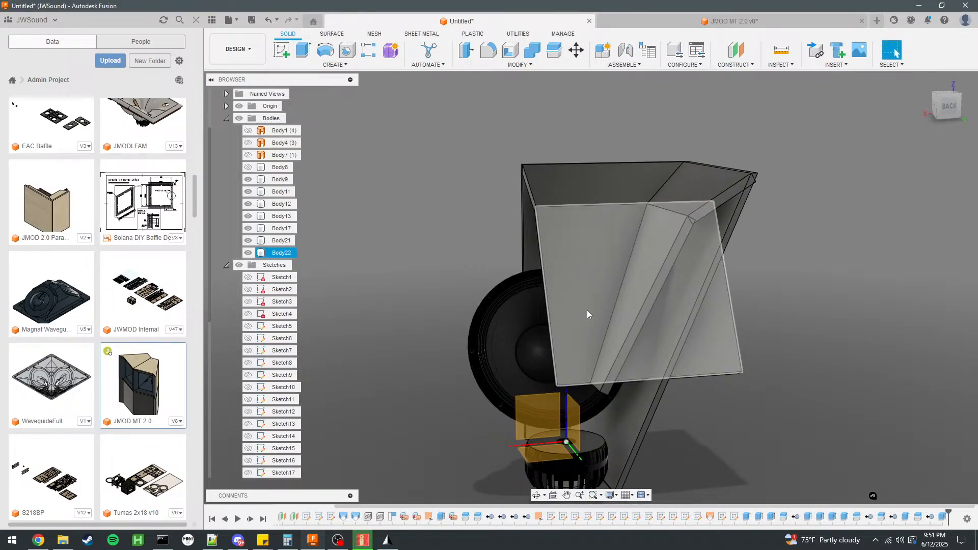
pyautogui.click(278, 229)
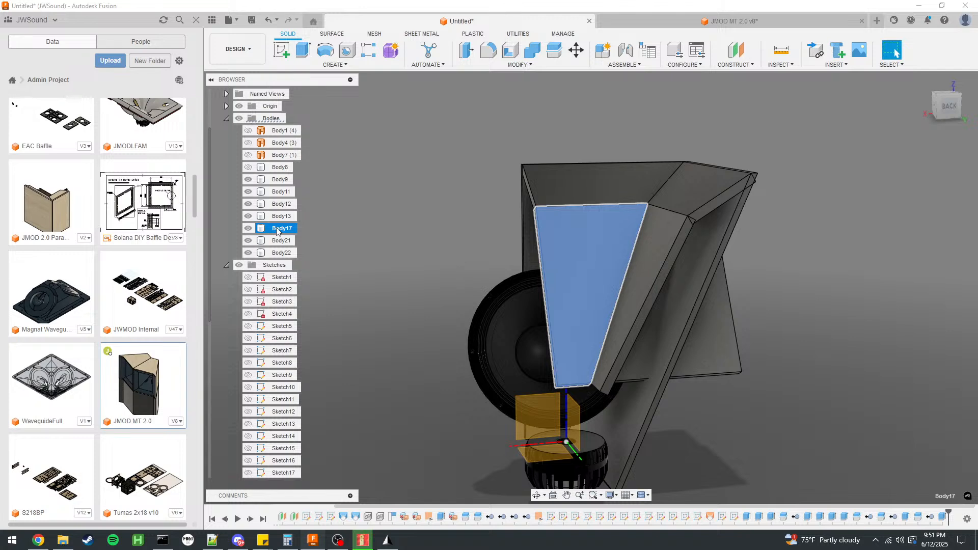
pyautogui.click(281, 254)
pyautogui.click(282, 231)
pyautogui.rightClick(280, 230)
pyautogui.click(425, 215)
pyautogui.rightClick(283, 229)
pyautogui.click(378, 178)
pyautogui.click(392, 202)
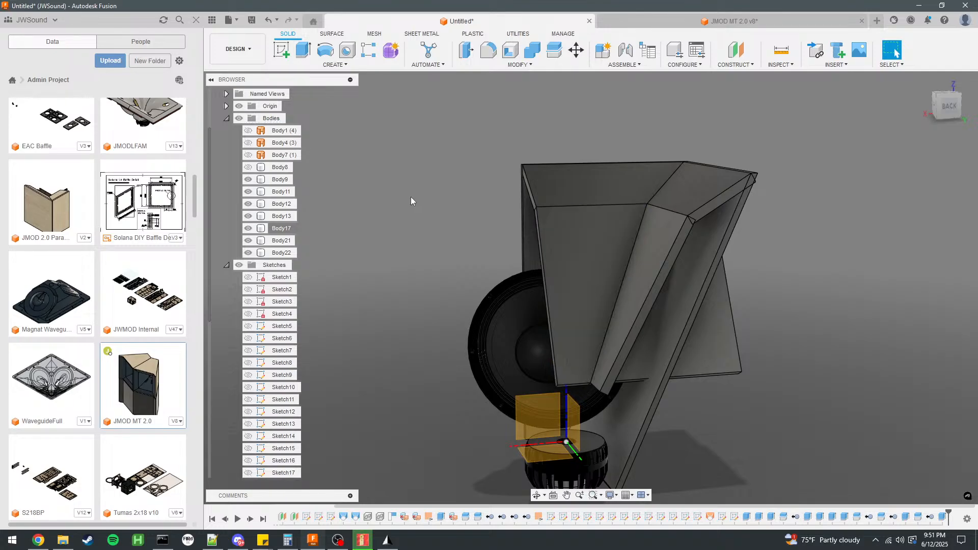
pyautogui.rightClick(282, 228)
pyautogui.click(314, 396)
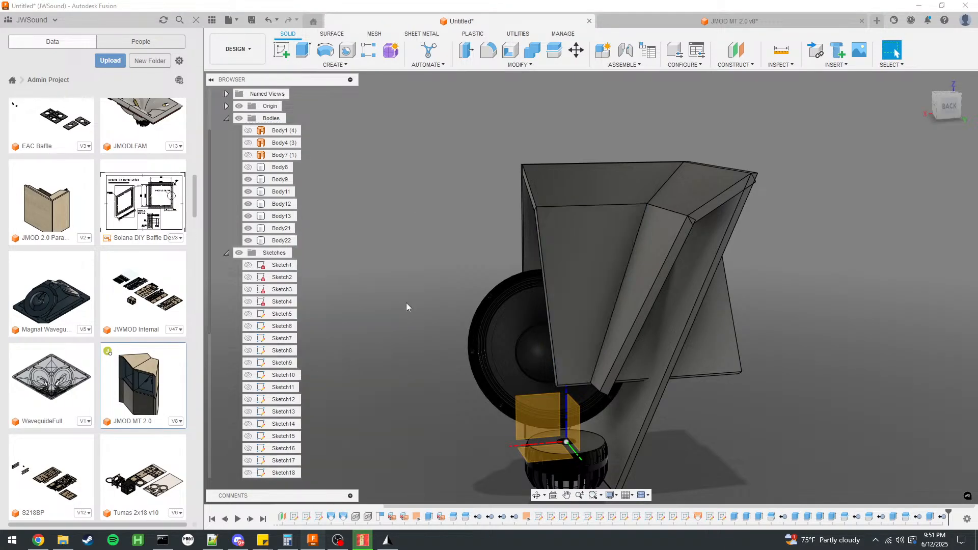
# Split the extruded lower panel with the inner face of cabinet wall Body9 and remove the piece outside the wall.
pyautogui.click(554, 49)
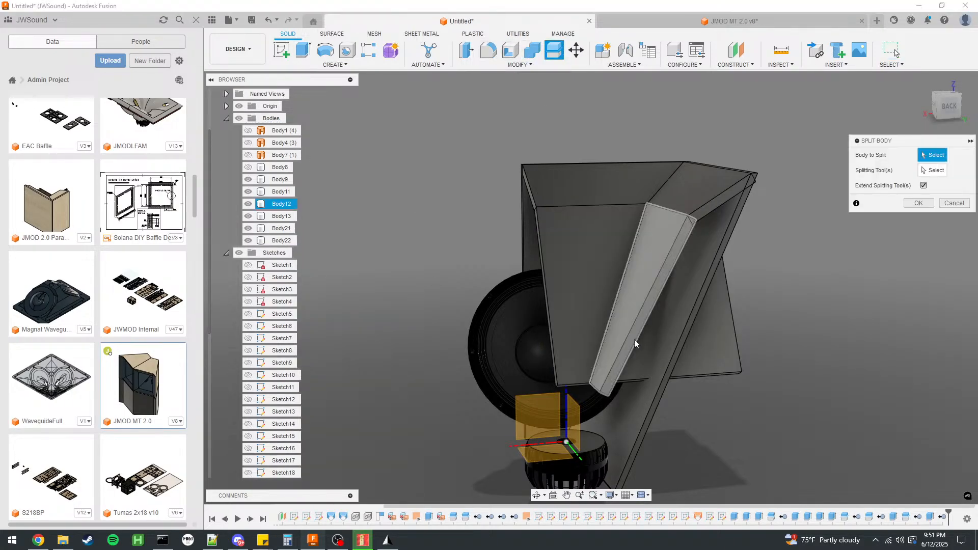
pyautogui.click(665, 332)
pyautogui.click(932, 171)
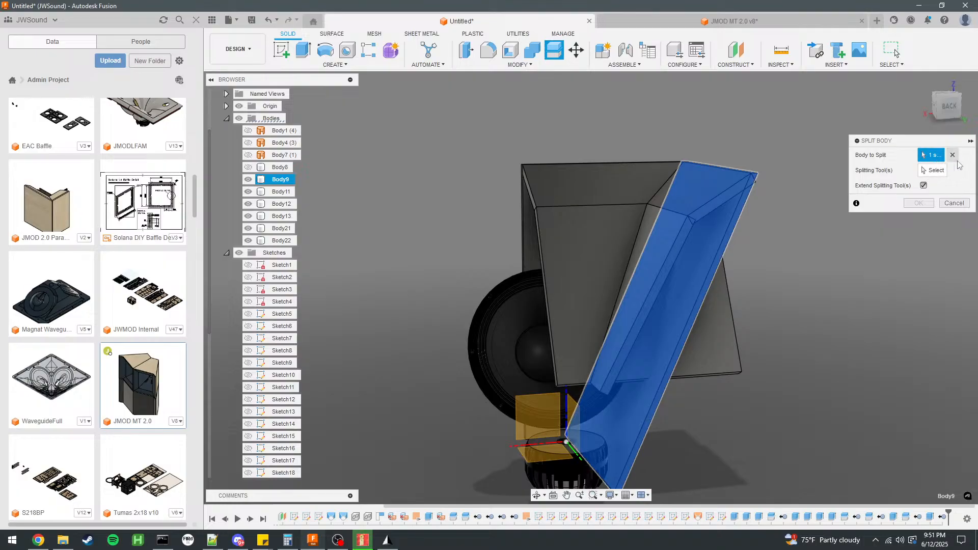
pyautogui.click(568, 277)
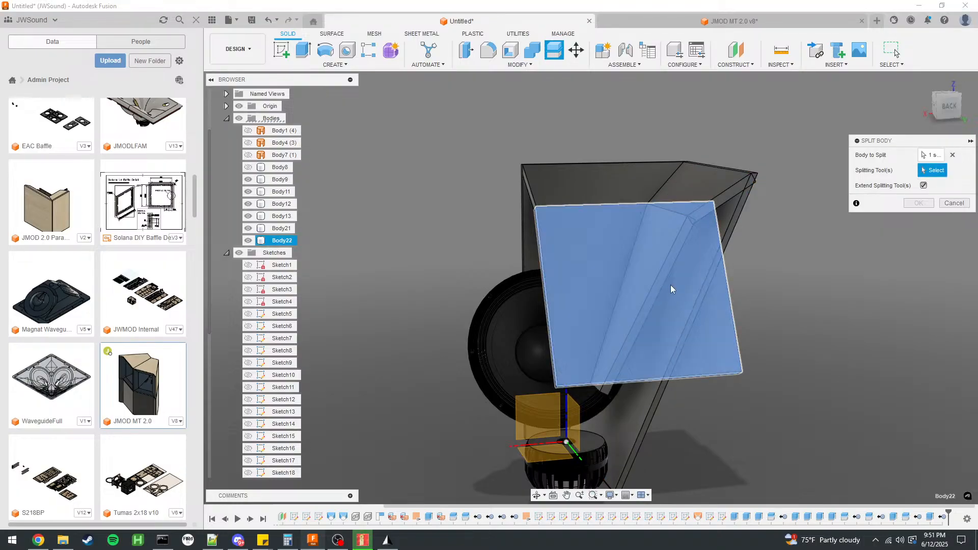
pyautogui.click(918, 203)
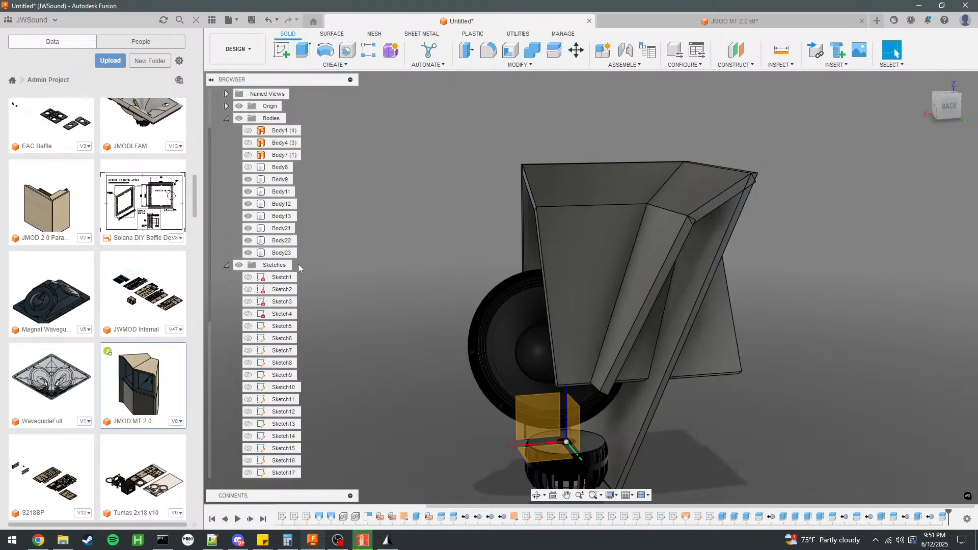
pyautogui.rightClick(282, 240)
pyautogui.click(390, 411)
# Measure the angle between the trimmed lower horn panel and the inner face of cabinet wall Body9.
pyautogui.moveTo(734, 337)
pyautogui.keyDown('shift'); pyautogui.mouseDown(button='middle')
pyautogui.moveTo(703, 336)
pyautogui.moveTo(774, 335)
pyautogui.moveTo(738, 308)
pyautogui.moveTo(683, 311)
pyautogui.moveTo(719, 311)
pyautogui.moveTo(689, 297)
pyautogui.moveTo(732, 264)
pyautogui.moveTo(775, 260)
pyautogui.moveTo(756, 270)
pyautogui.moveTo(782, 290)
pyautogui.moveTo(734, 324)
pyautogui.moveTo(702, 312)
pyautogui.moveTo(684, 324)
pyautogui.moveTo(717, 266)
pyautogui.moveTo(699, 288)
pyautogui.mouseUp(button='middle'); pyautogui.keyUp('shift')
pyautogui.scroll(10, 643, 396)
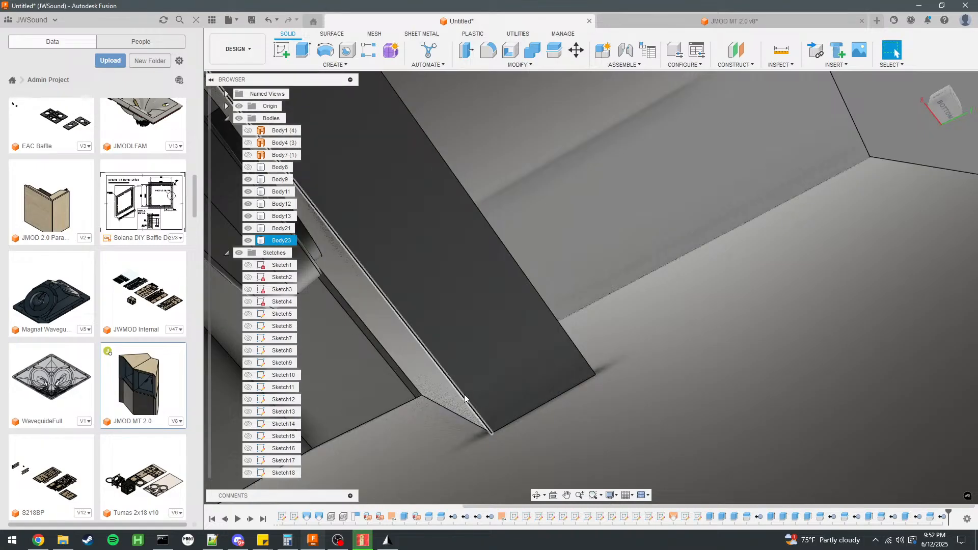
pyautogui.click(448, 397)
pyautogui.keyDown('ctrl'); pyautogui.click(433, 441); pyautogui.keyUp('ctrl')
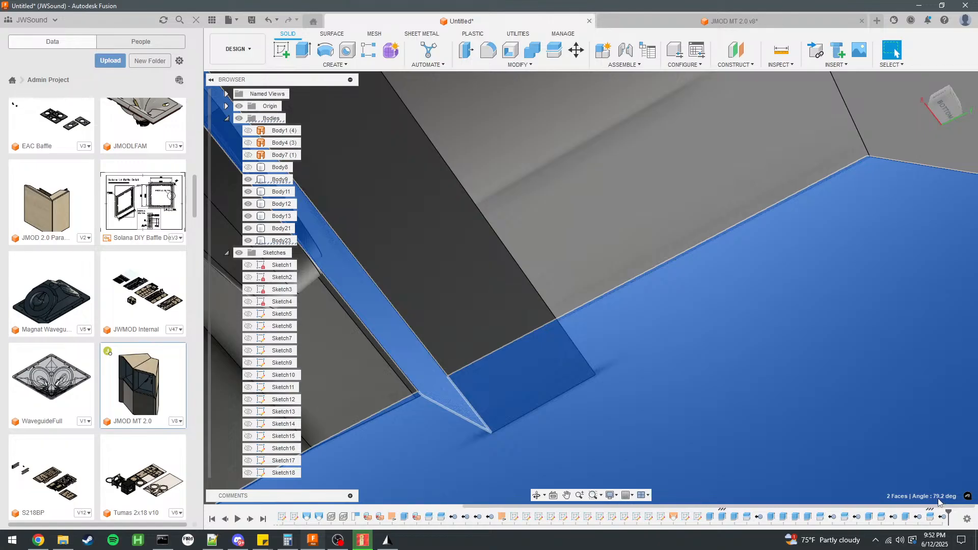
pyautogui.keyDown('shift'); pyautogui.moveTo(564, 355); pyautogui.dragTo(948, 506, button='middle'); pyautogui.keyUp('shift')
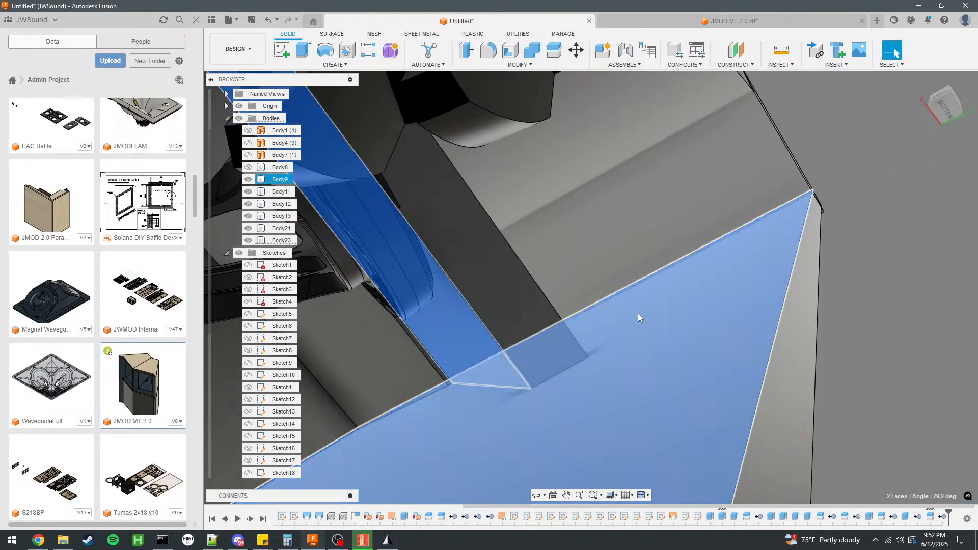
pyautogui.scroll(-2, 567, 301)
pyautogui.scroll(-2, 700, 323)
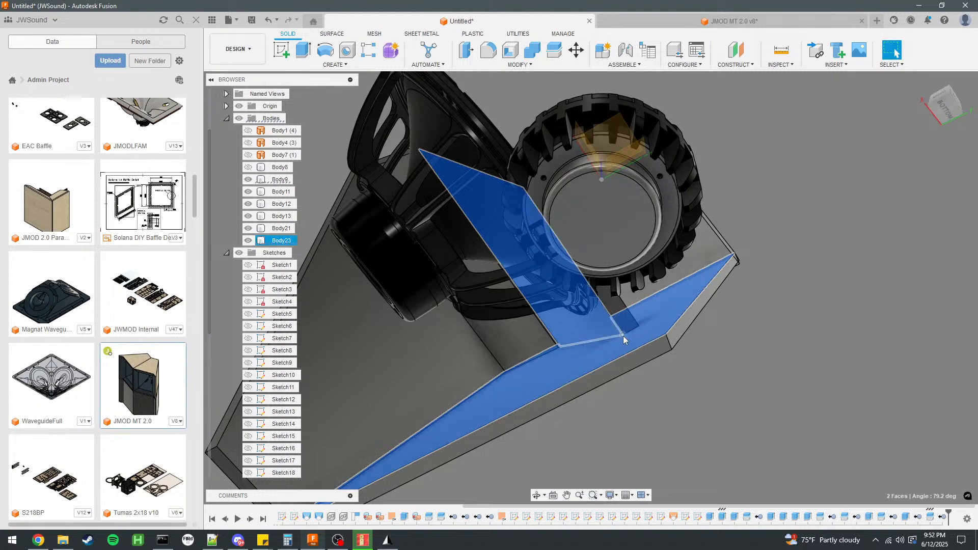
pyautogui.scroll(-3, 646, 414)
pyautogui.scroll(1, 646, 414)
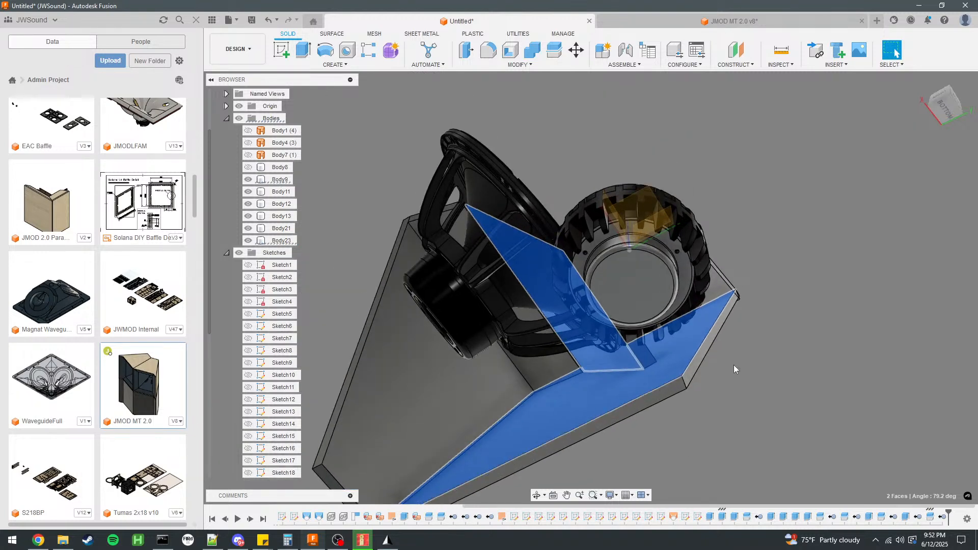
pyautogui.keyDown('shift'); pyautogui.moveTo(738, 381); pyautogui.dragTo(779, 398, button='middle'); pyautogui.keyUp('shift')
pyautogui.keyDown('shift'); pyautogui.moveTo(739, 425); pyautogui.dragTo(535, 433, button='middle'); pyautogui.keyUp('shift')
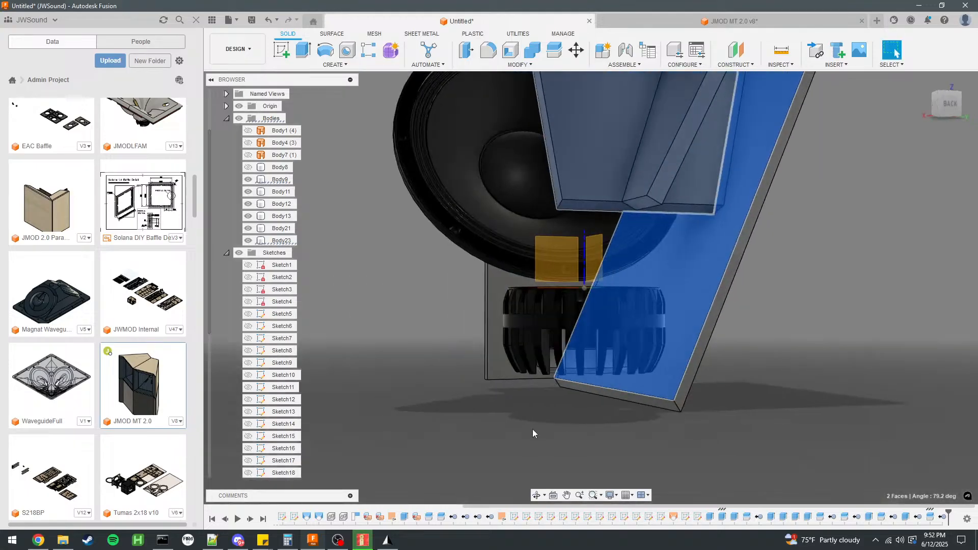
pyautogui.scroll(-4, 535, 433)
pyautogui.click(701, 362)
# Examine how corner panel Body12 meets the neighbouring horn panels along its length and at its lower end.
pyautogui.keyDown('shift'); pyautogui.moveTo(668, 299); pyautogui.dragTo(718, 296, button='middle'); pyautogui.keyUp('shift')
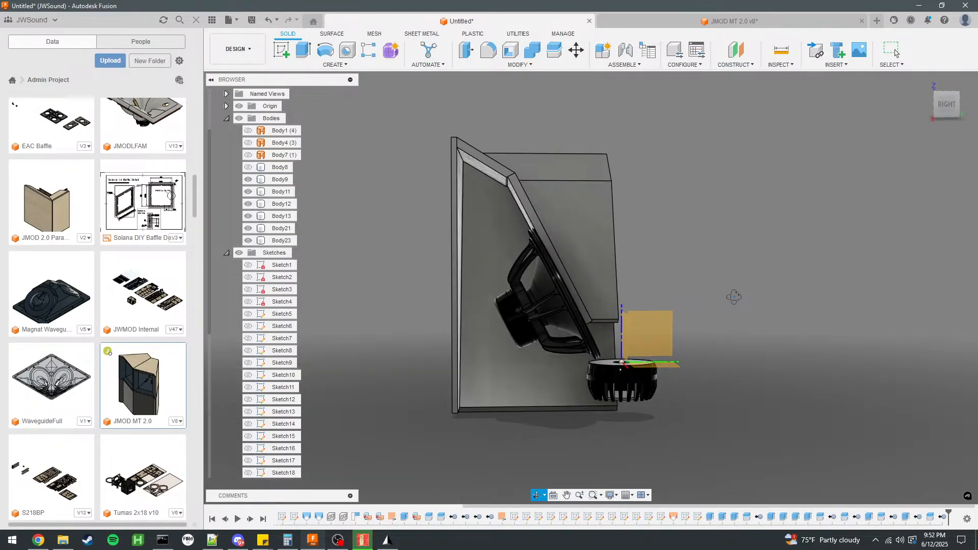
pyautogui.keyDown('shift'); pyautogui.moveTo(745, 297); pyautogui.dragTo(683, 297, button='middle'); pyautogui.keyUp('shift')
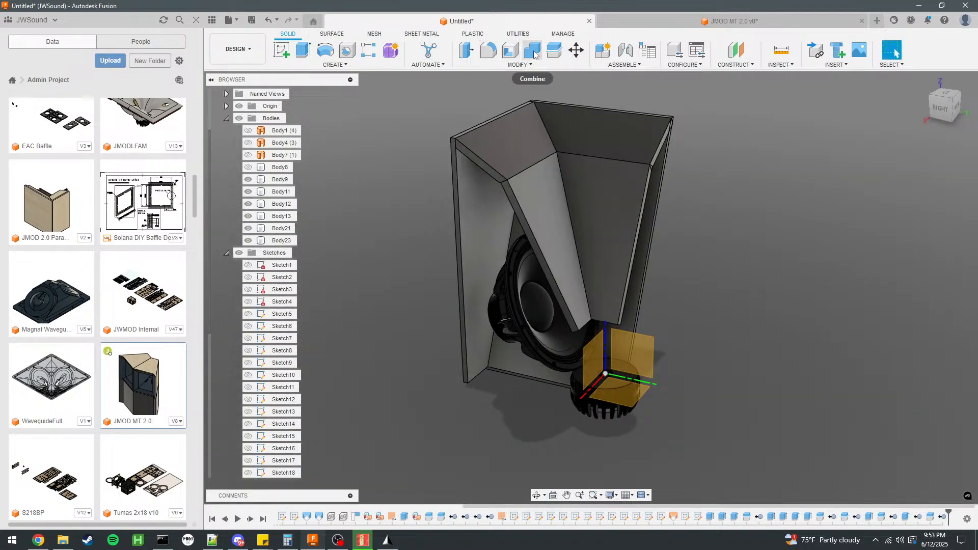
pyautogui.click(590, 240)
pyautogui.scroll(2, 414, 269)
pyautogui.keyDown('shift'); pyautogui.moveTo(414, 269); pyautogui.dragTo(369, 220, button='middle'); pyautogui.keyUp('shift')
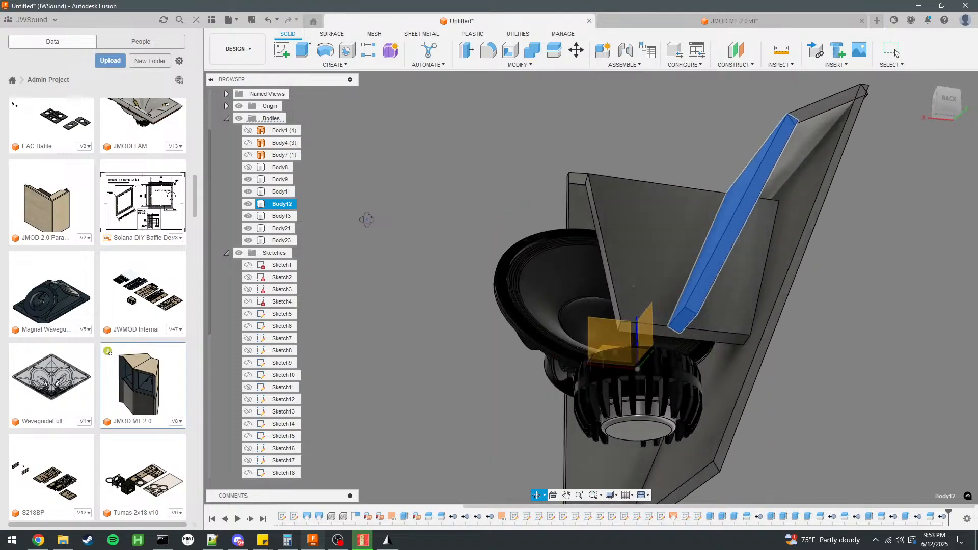
pyautogui.scroll(6, 672, 312)
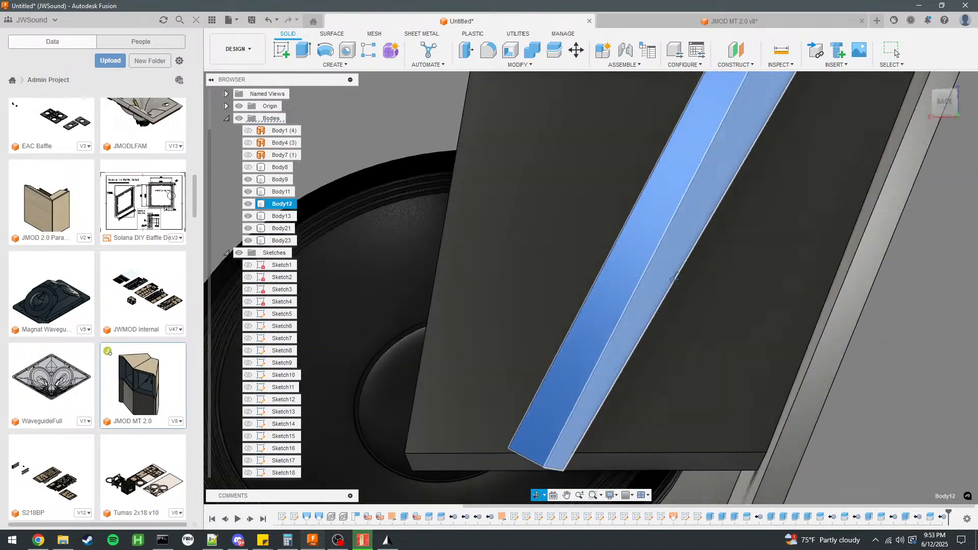
pyautogui.scroll(-10, 683, 279)
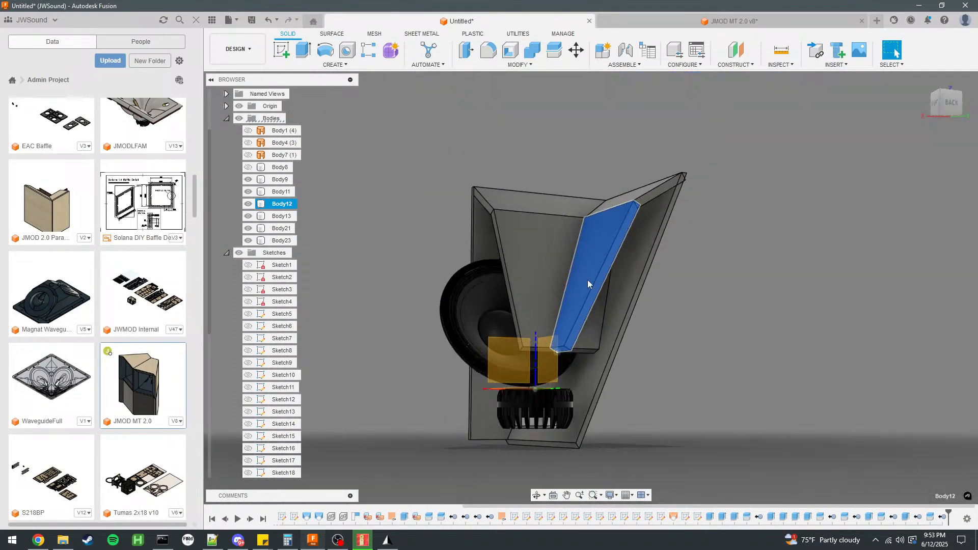
# Split the upper corner panel Body13 with the inner face of cabinet wall Body9 and remove the piece overlapping the wall.
pyautogui.click(655, 194)
pyautogui.scroll(6, 803, 196)
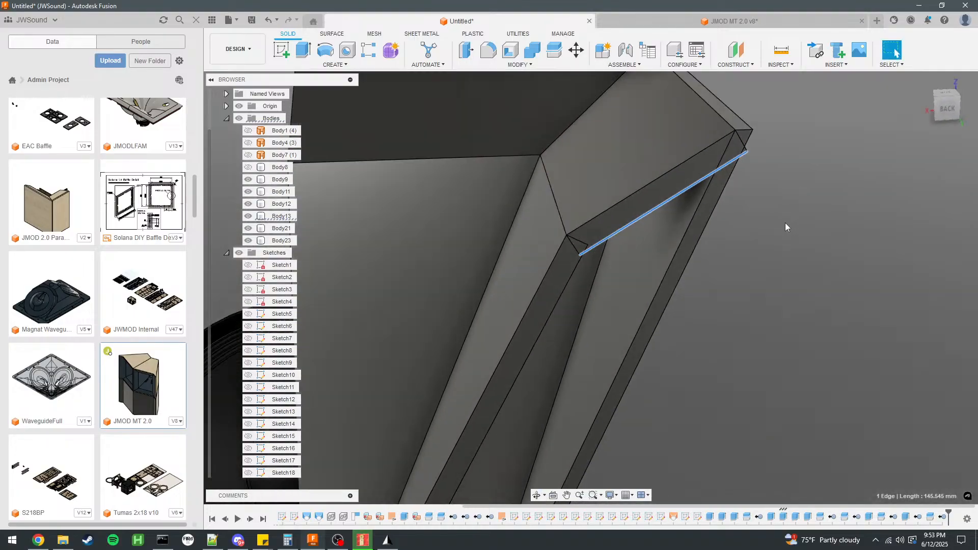
pyautogui.scroll(-3, 757, 232)
pyautogui.scroll(4, 672, 261)
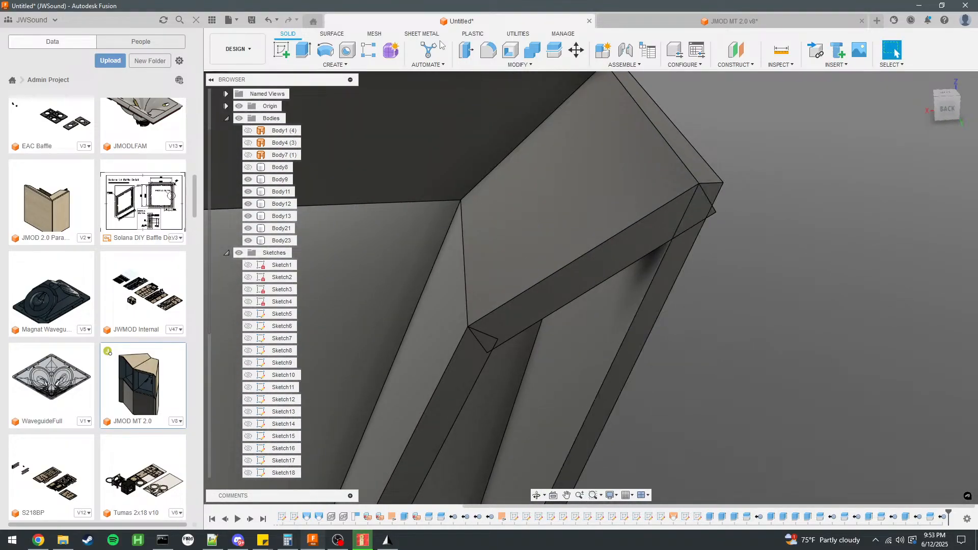
pyautogui.click(555, 50)
pyautogui.click(635, 240)
pyautogui.click(933, 172)
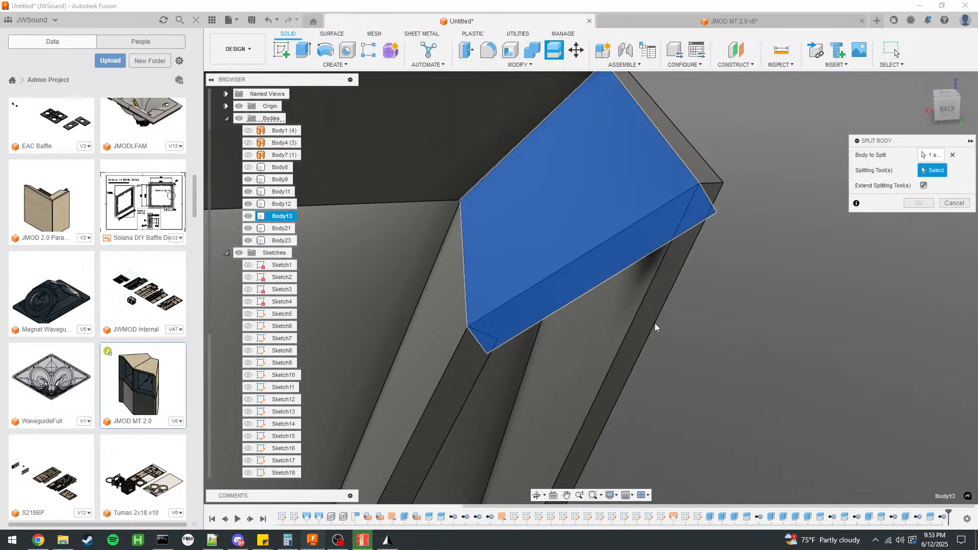
pyautogui.click(635, 298)
pyautogui.click(918, 203)
pyautogui.click(714, 218)
pyautogui.rightClick(285, 217)
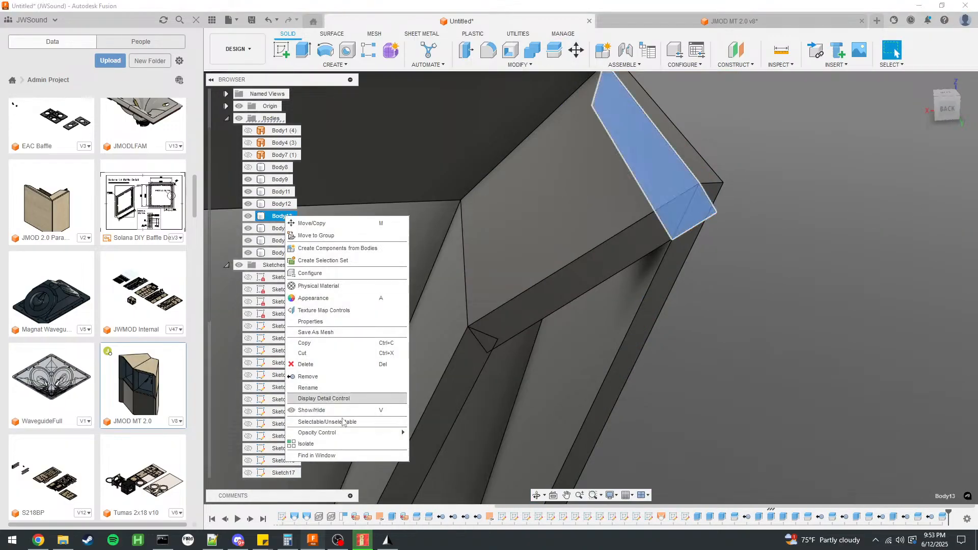
pyautogui.click(337, 377)
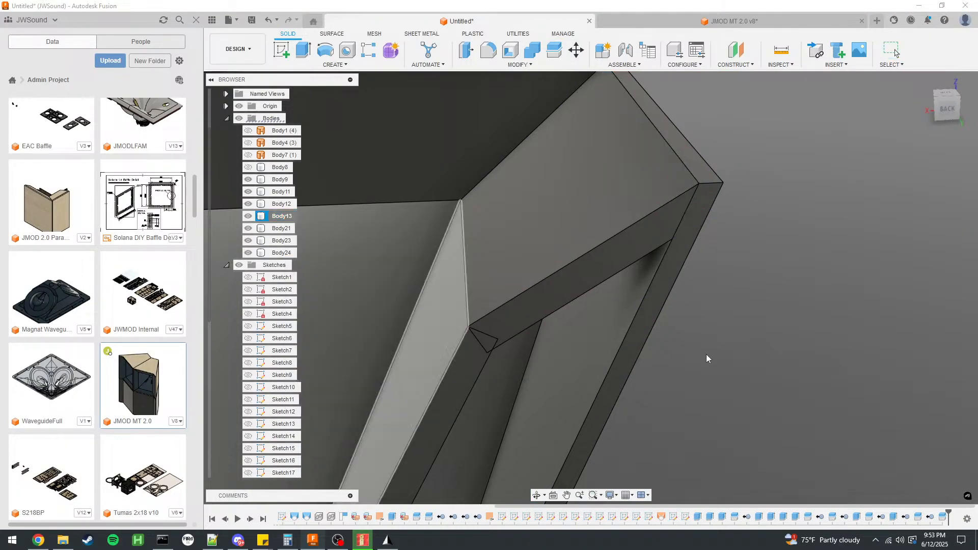
# Split the upper corner panel Body24 with the adjoining face of corner panel Body12 and remove the small offcut at its lower end.
pyautogui.click(554, 50)
pyautogui.click(528, 258)
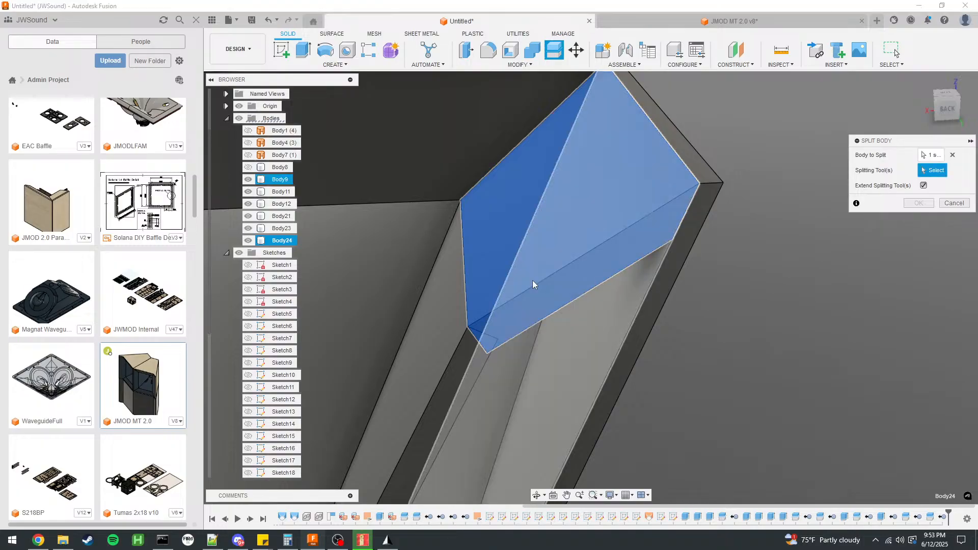
pyautogui.click(482, 293)
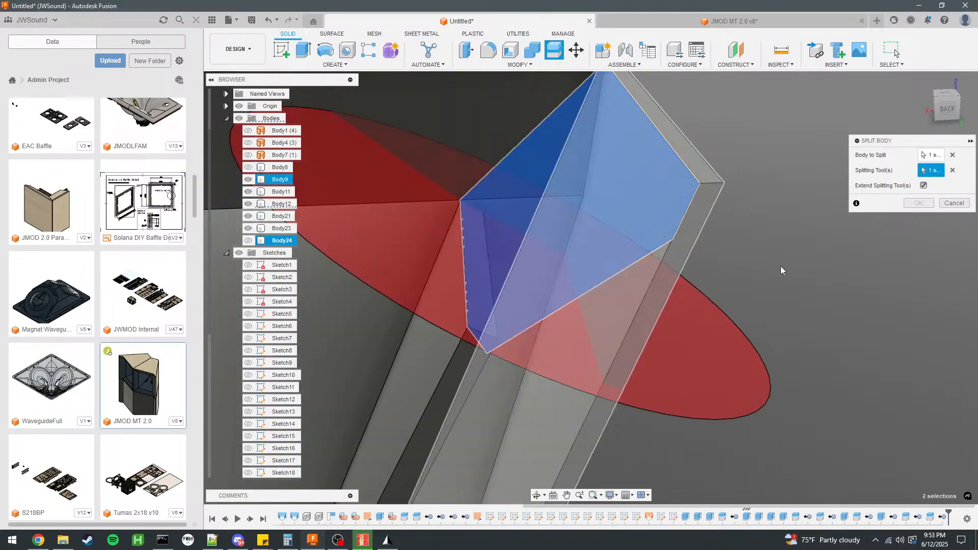
pyautogui.click(919, 203)
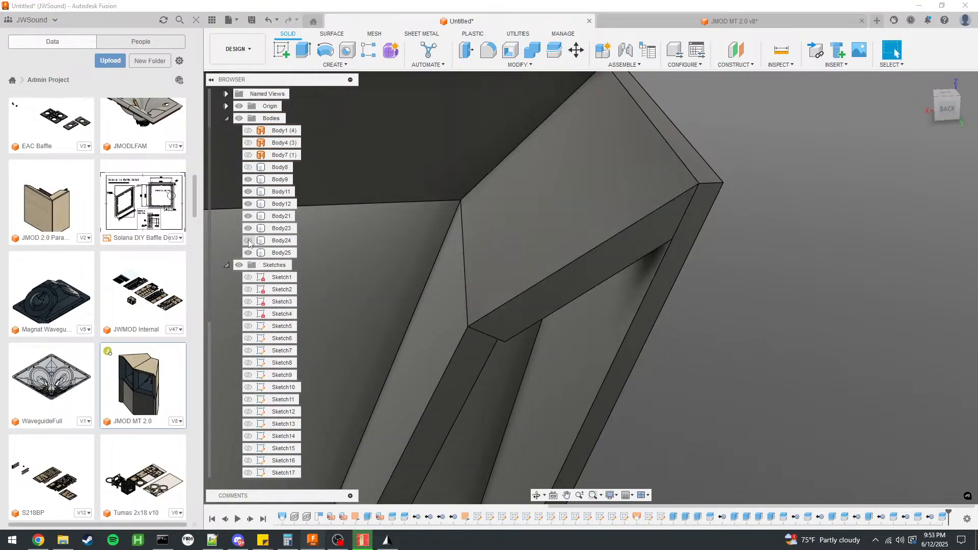
pyautogui.rightClick(288, 239)
pyautogui.click(334, 402)
# Inspect the trimmed horn panels, cabinet walls and drivers from several sides.
pyautogui.scroll(-5, 675, 224)
pyautogui.keyDown('shift'); pyautogui.moveTo(678, 210); pyautogui.dragTo(736, 249, button='middle'); pyautogui.keyUp('shift')
pyautogui.press('Escape')
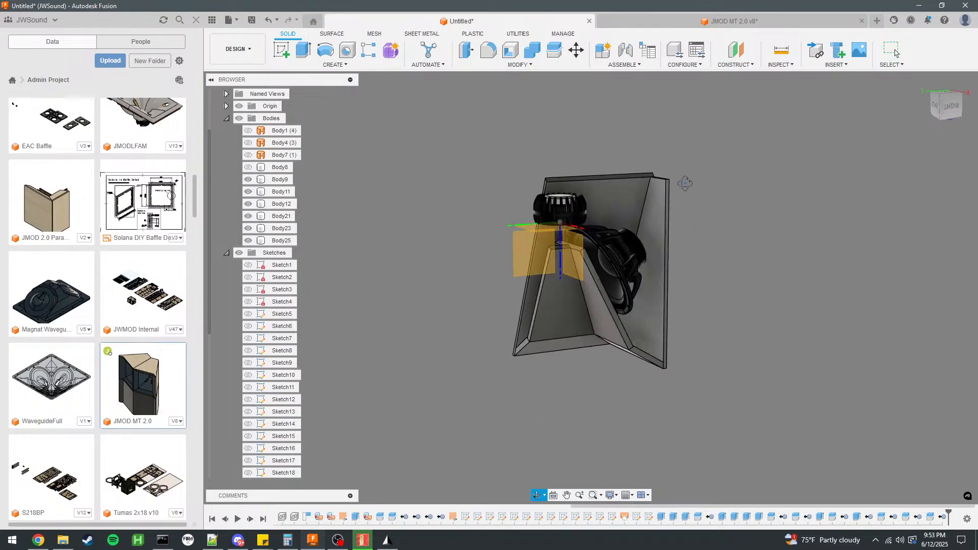
pyautogui.keyDown('shift'); pyautogui.moveTo(646, 189); pyautogui.dragTo(633, 230, button='middle'); pyautogui.keyUp('shift')
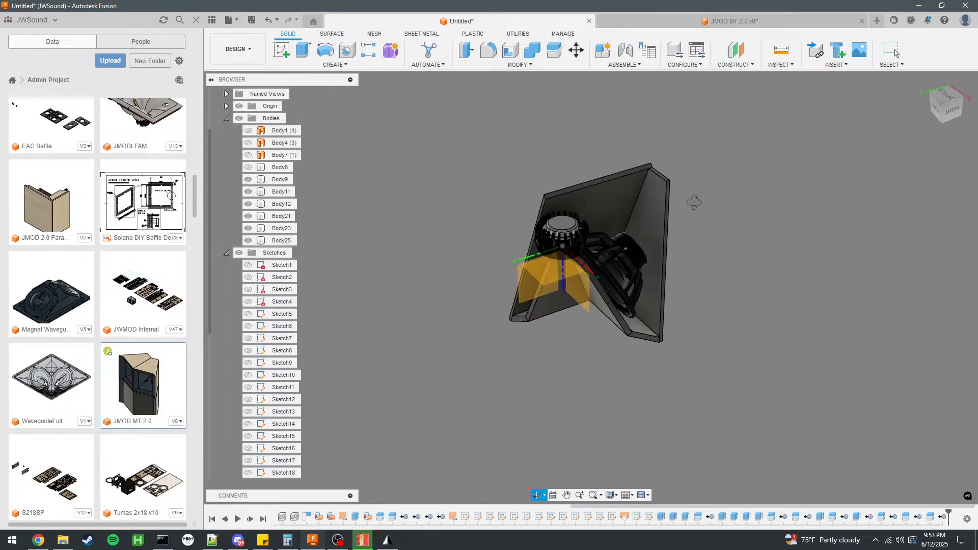
pyautogui.keyDown('shift'); pyautogui.moveTo(734, 178); pyautogui.dragTo(810, 116, button='middle'); pyautogui.keyUp('shift')
pyautogui.keyDown('shift'); pyautogui.moveTo(691, 91); pyautogui.dragTo(752, 94, button='middle'); pyautogui.keyUp('shift')
pyautogui.keyDown('shift'); pyautogui.moveTo(611, 245); pyautogui.dragTo(687, 232, button='middle'); pyautogui.keyUp('shift')
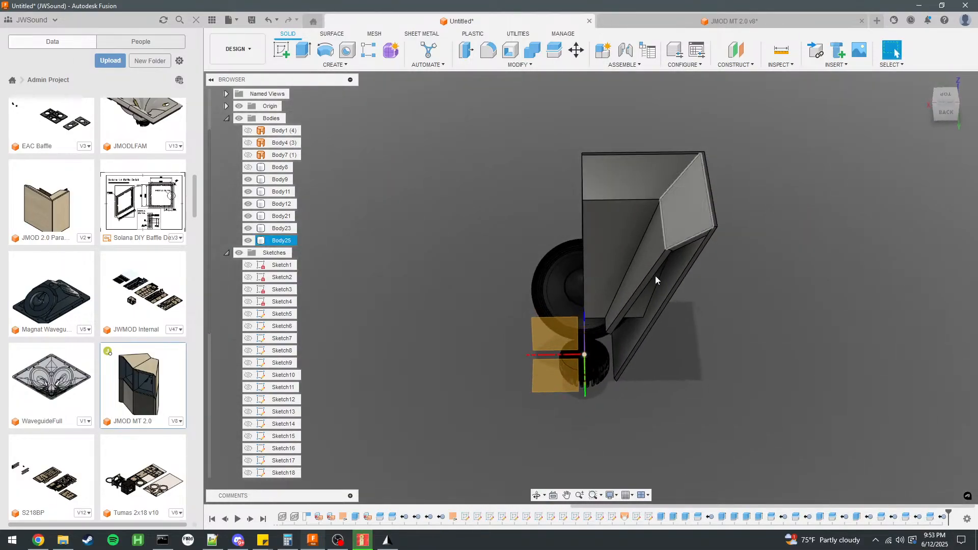
# Start a sketch on the face of horn panel Body23 and begin a centre-diameter circle at the origin.
pyautogui.scroll(5, 600, 316)
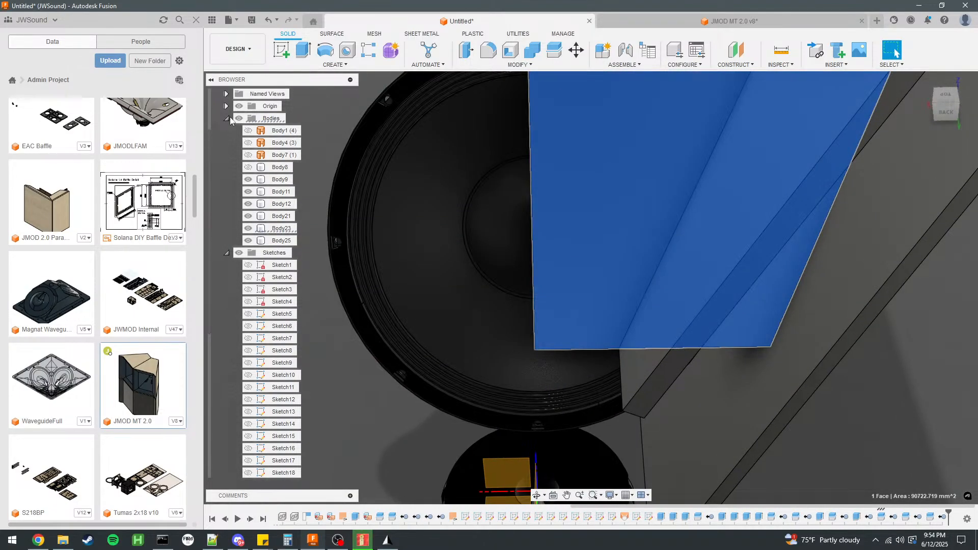
pyautogui.click(288, 59)
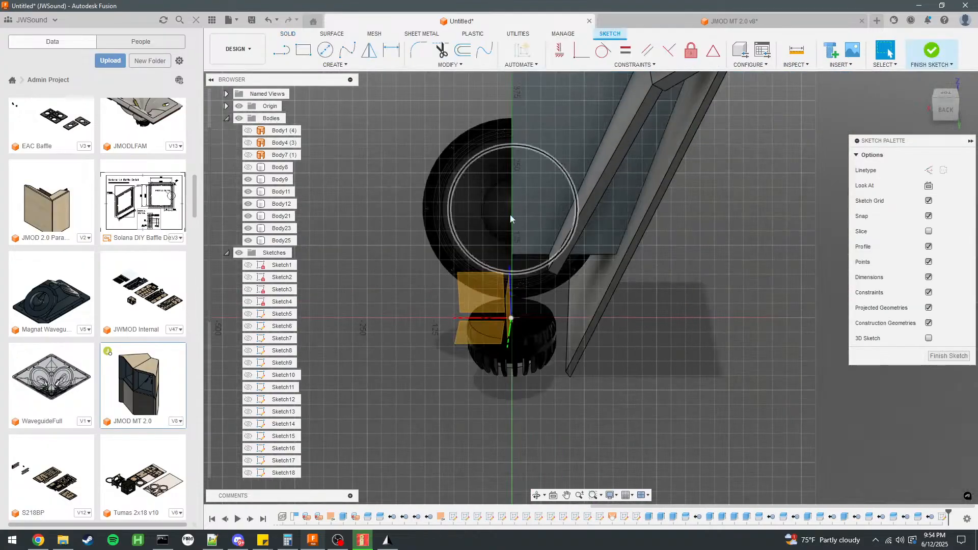
pyautogui.click(325, 50)
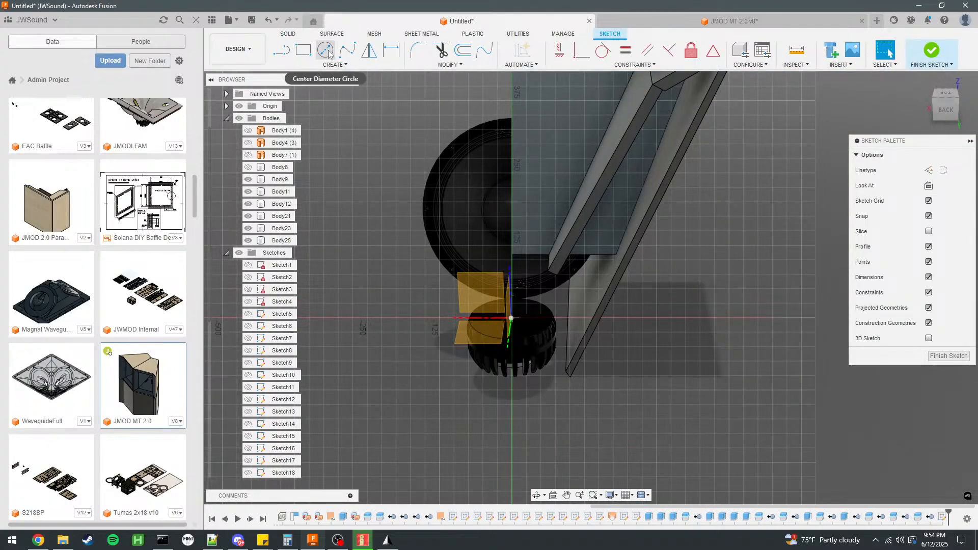
pyautogui.click(511, 318)
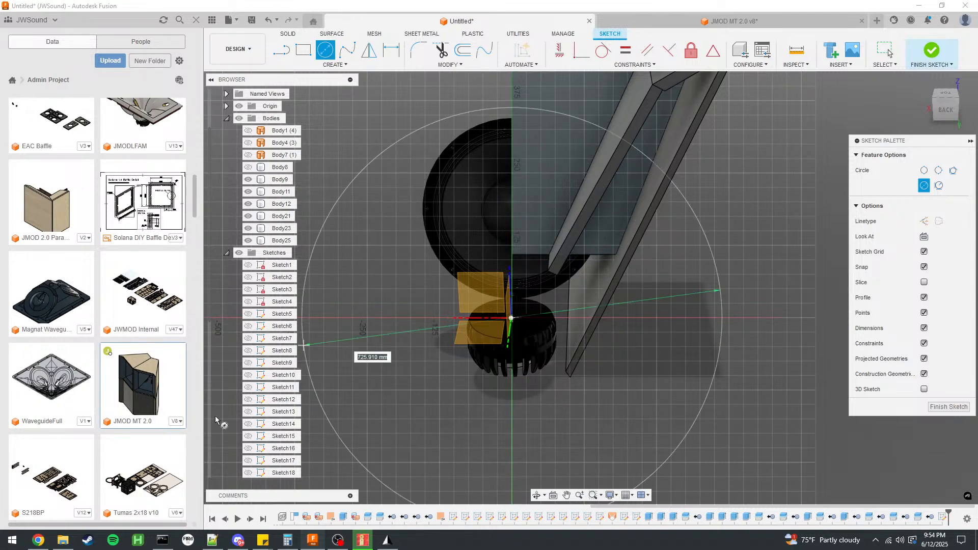
# Switch to the browser and look up the wavelength for 500 Hz in the Omni sound wavelength calculator.
pyautogui.click(32, 546)
pyautogui.click(225, 91)
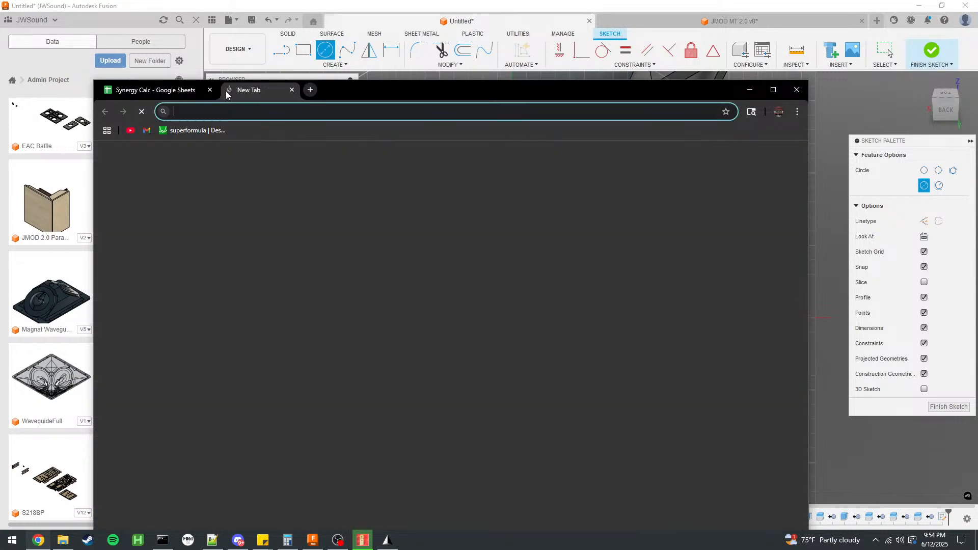
pyautogui.write('sound')
pyautogui.press('Return')
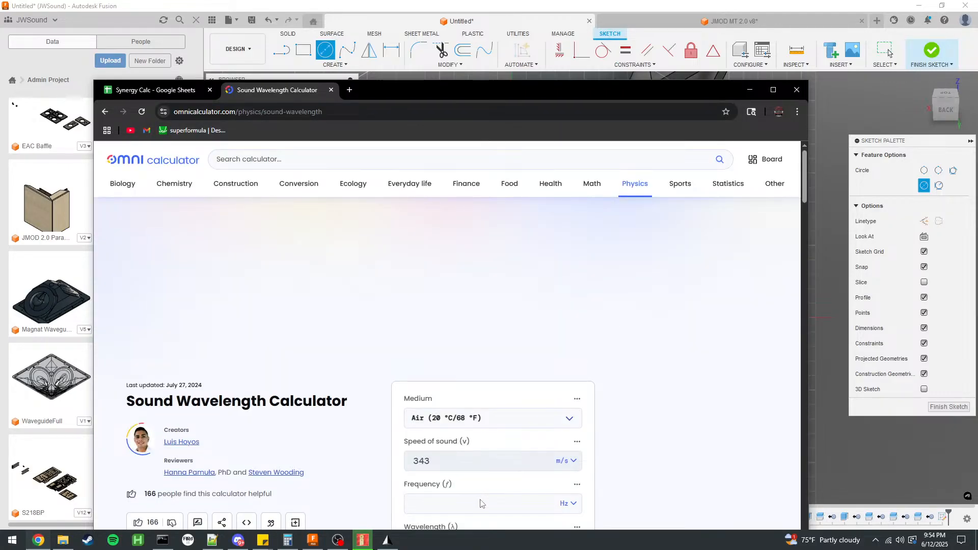
pyautogui.write('500')
pyautogui.scroll(-3, 447, 396)
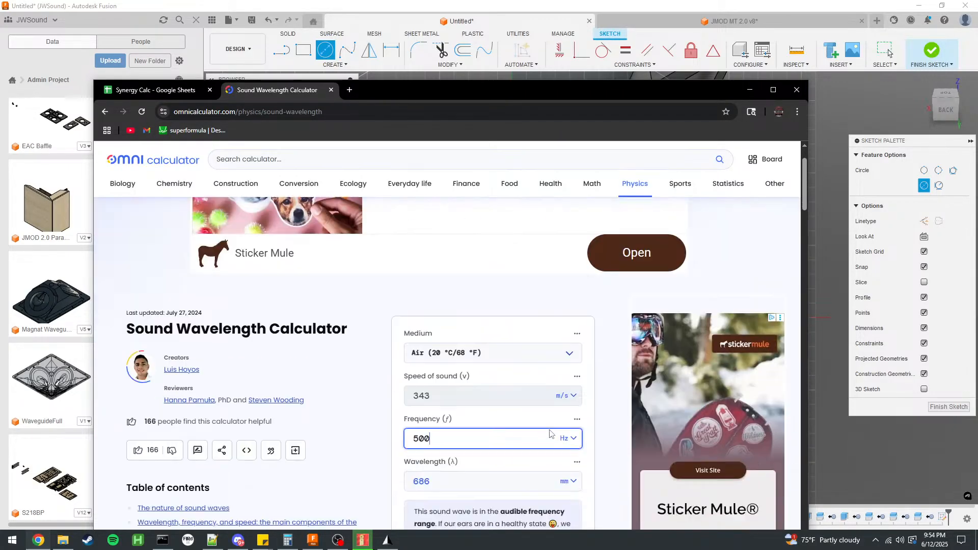
# Return to Fusion, set the circle's diameter to 686/4 mm and make it construction geometry.
pyautogui.click(591, 5)
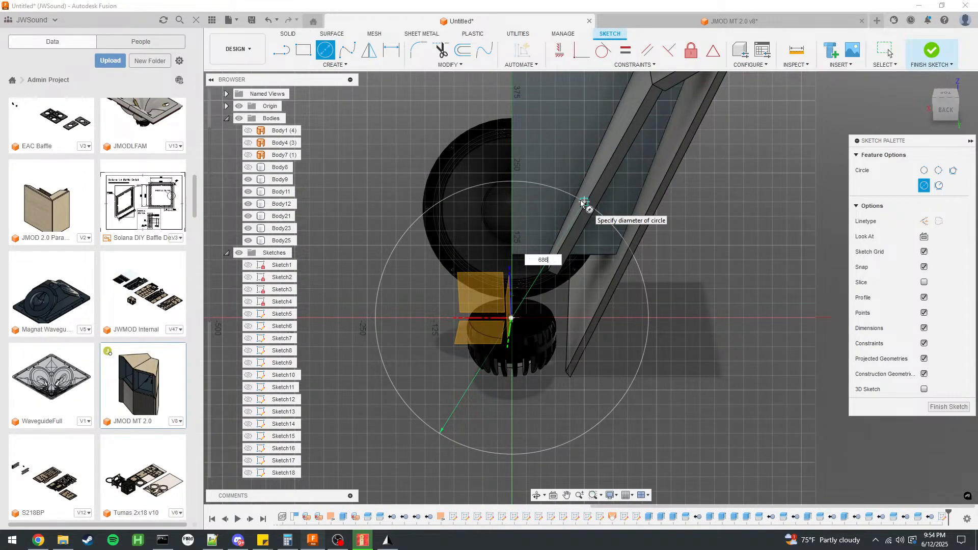
pyautogui.write('686/4')
pyautogui.press('Tab')
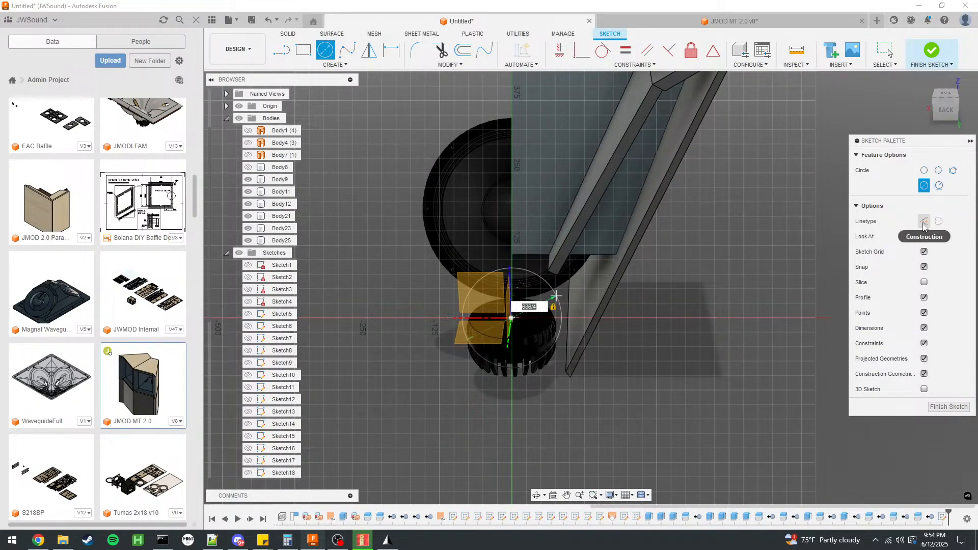
pyautogui.click(924, 222)
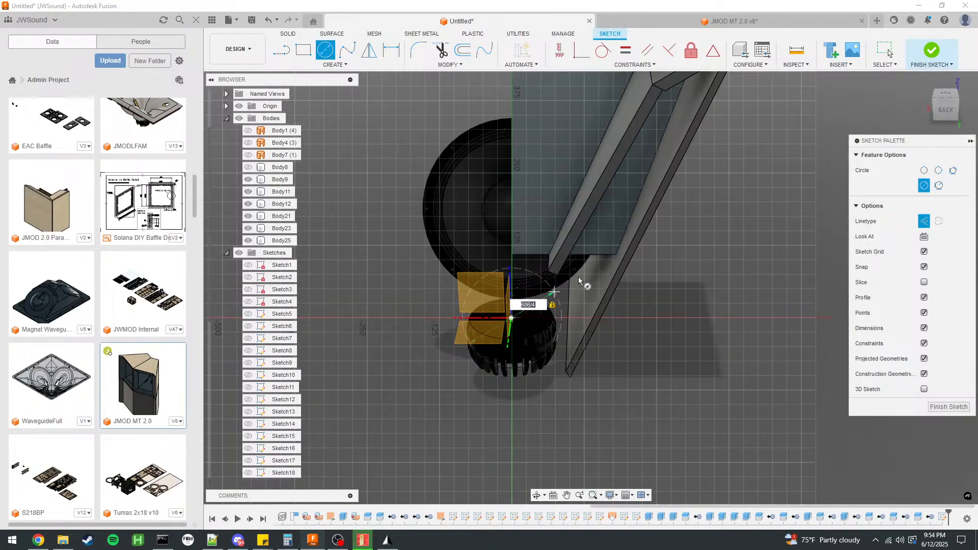
pyautogui.scroll(5, 539, 293)
pyautogui.moveTo(501, 232)
pyautogui.keyDown('shift'); pyautogui.mouseDown(button='middle')
pyautogui.moveTo(583, 203)
pyautogui.moveTo(515, 220)
pyautogui.mouseUp(button='middle'); pyautogui.keyUp('shift')
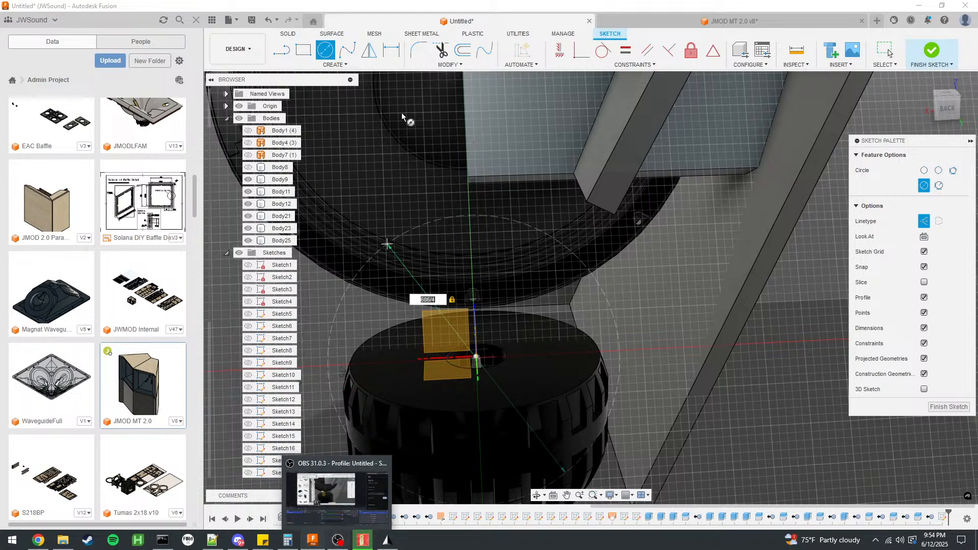
# Open the JMOD 2.0 design from the project files and open its BP Port sketch for editing.
pyautogui.scroll(10, 59, 173)
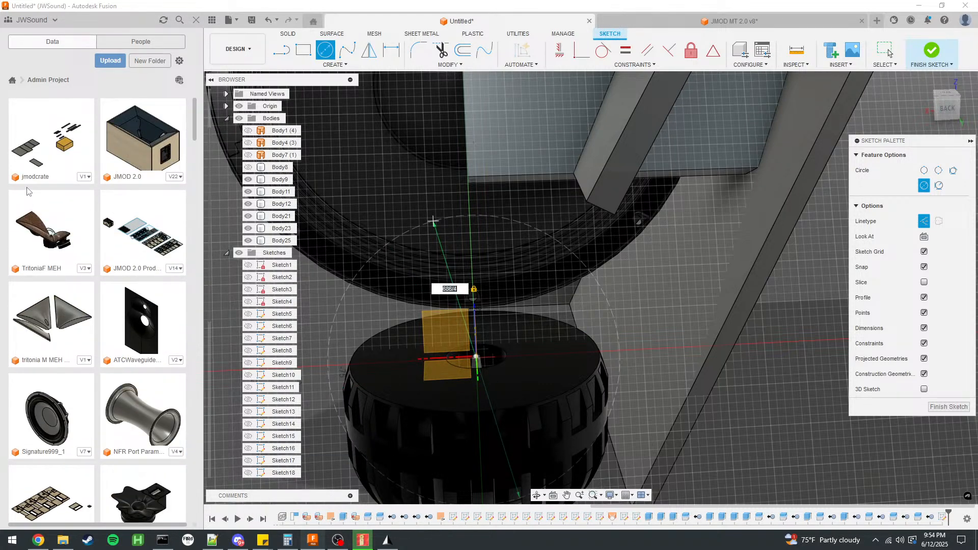
pyautogui.doubleClick(143, 147)
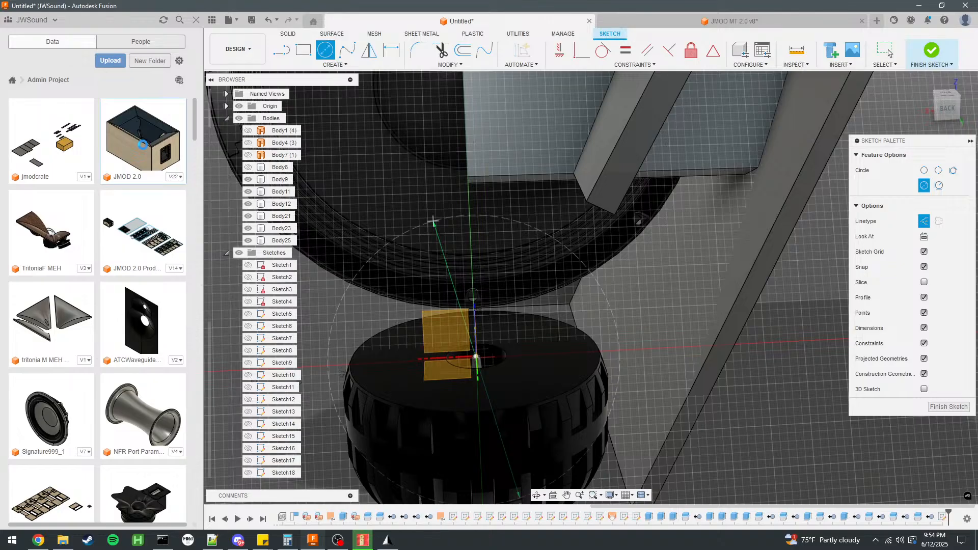
pyautogui.click(889, 53)
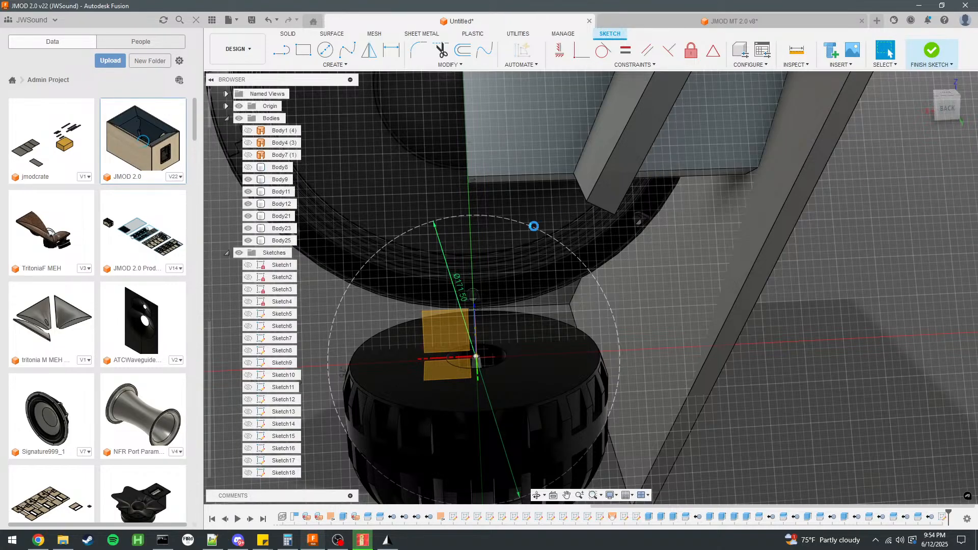
pyautogui.scroll(3, 661, 233)
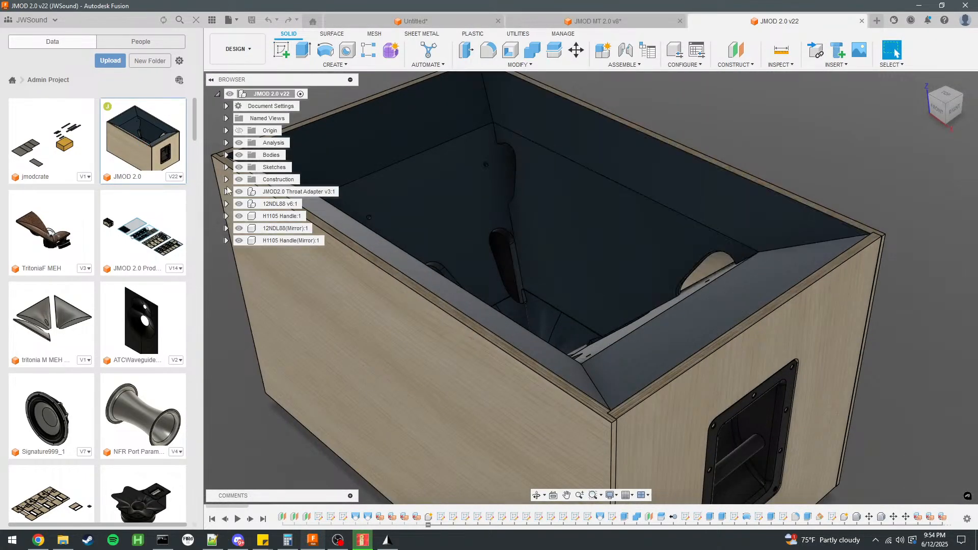
pyautogui.click(226, 167)
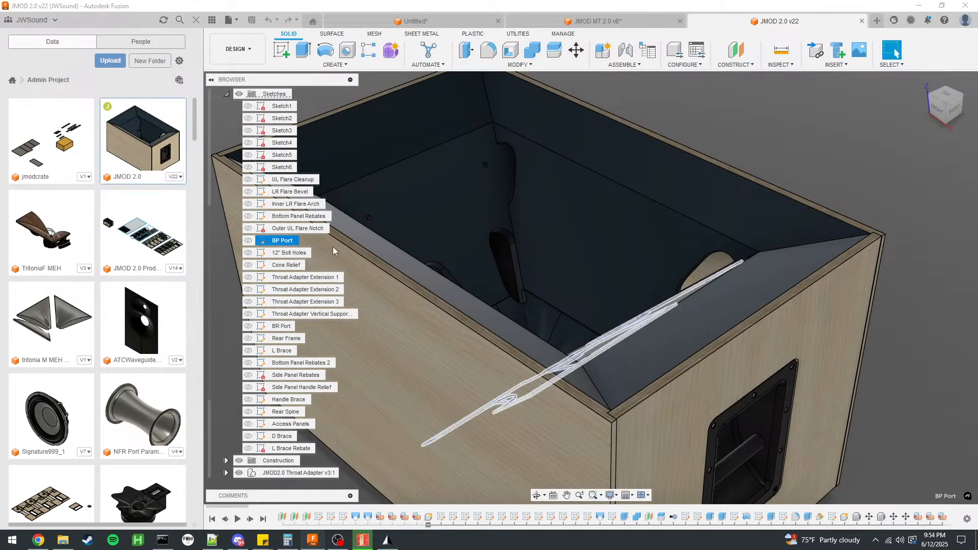
pyautogui.click(276, 242)
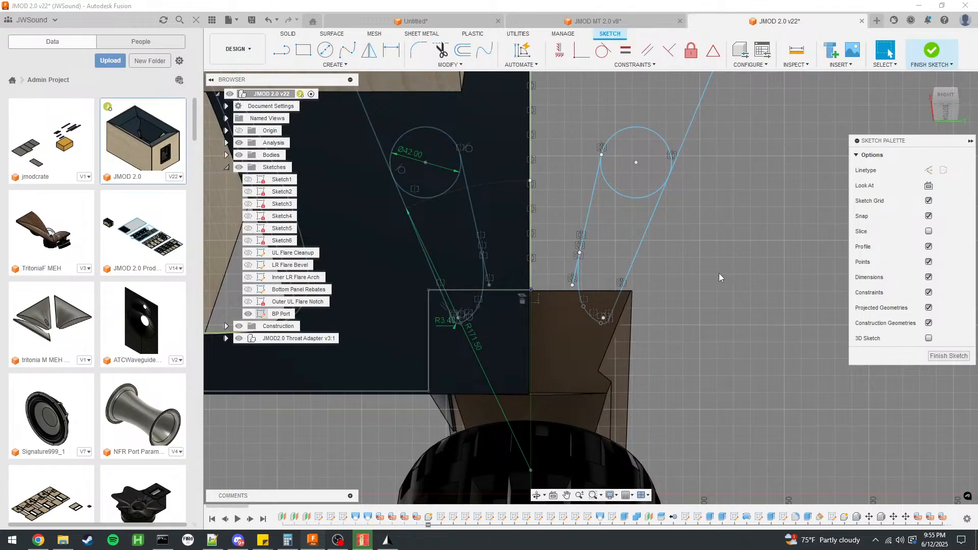
# Check the port's distance from the throat centre in the BP Port sketch with a trial circle centred on the throat.
pyautogui.moveTo(720, 273)
pyautogui.keyDown('shift'); pyautogui.mouseDown(button='middle')
pyautogui.moveTo(562, 346)
pyautogui.moveTo(417, 393)
pyautogui.moveTo(653, 371)
pyautogui.mouseUp(button='middle'); pyautogui.keyUp('shift')
pyautogui.scroll(3, 653, 371)
pyautogui.click(325, 50)
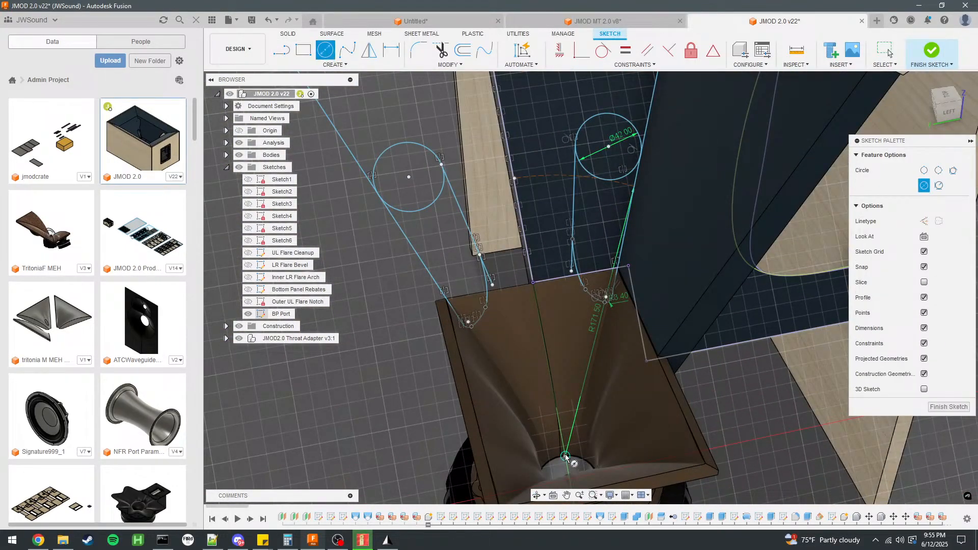
pyautogui.click(565, 455)
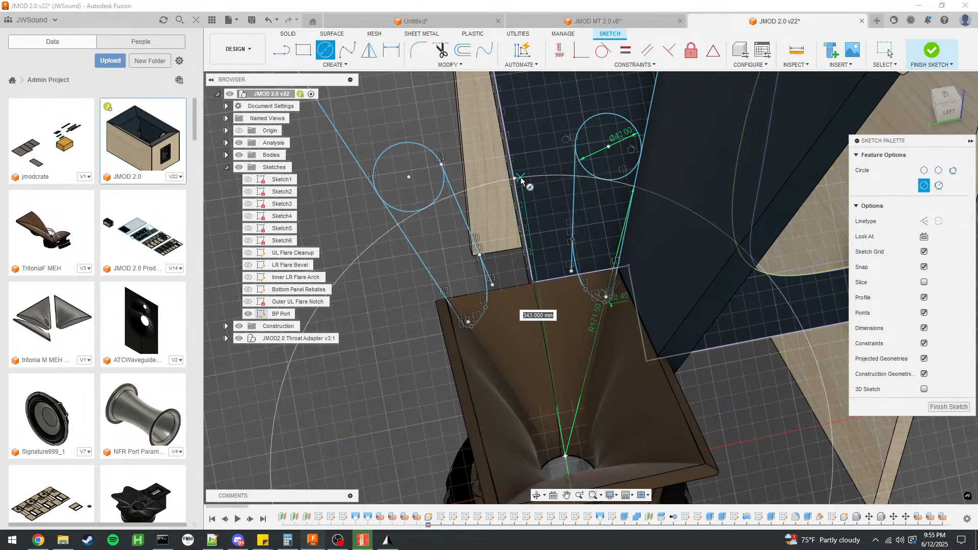
pyautogui.scroll(-2, 521, 178)
# Return to the untitled horn design and set the construction circle's diameter to 343 mm.
pyautogui.click(571, 23)
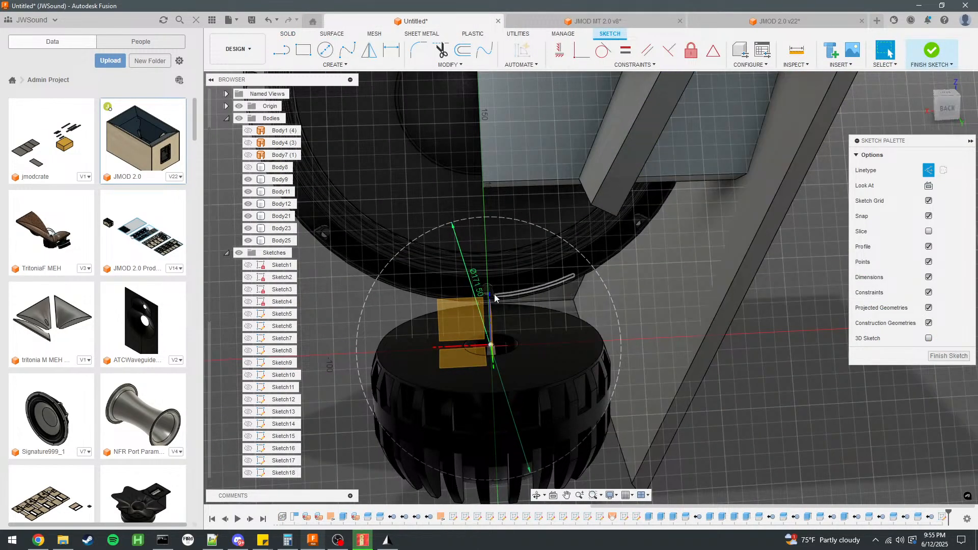
pyautogui.doubleClick(478, 284)
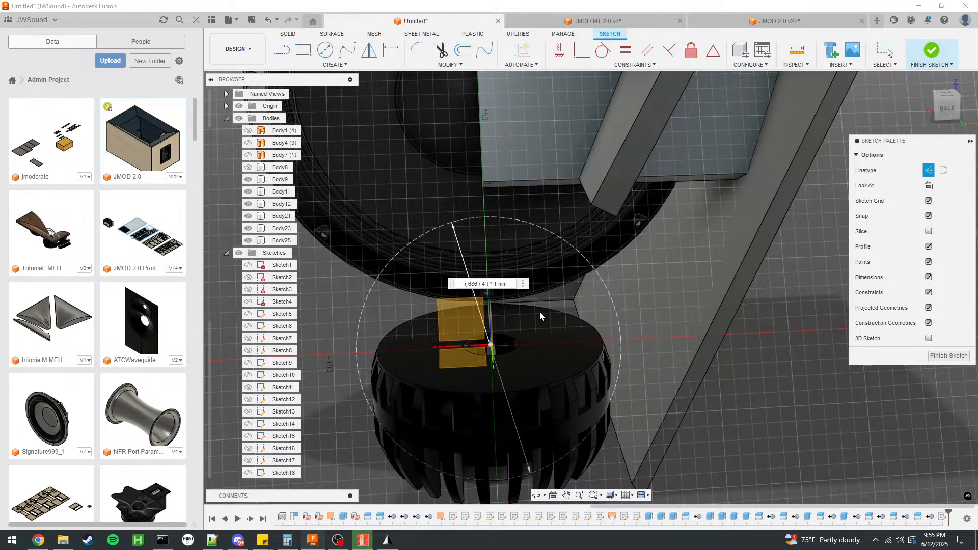
pyautogui.press('Return')
pyautogui.scroll(-3, 498, 275)
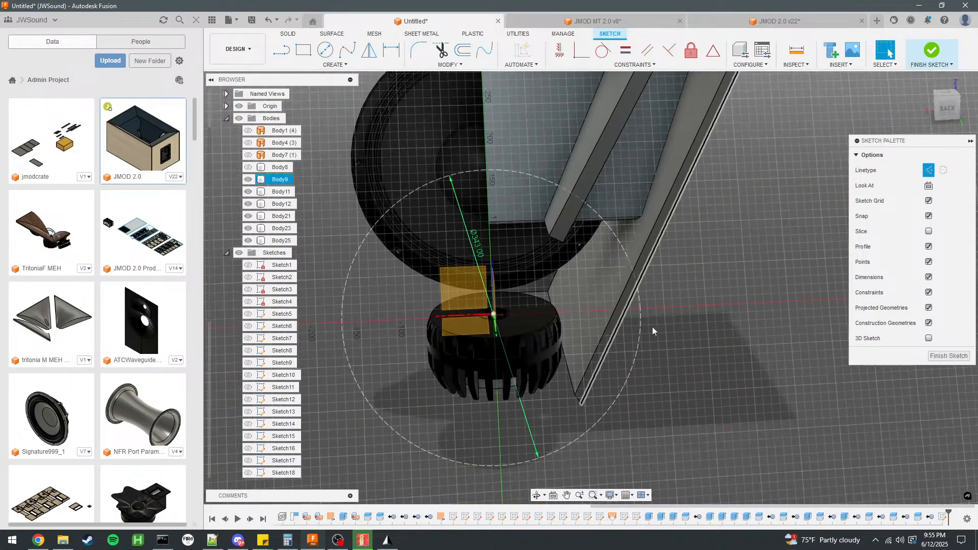
pyautogui.scroll(-3, 591, 374)
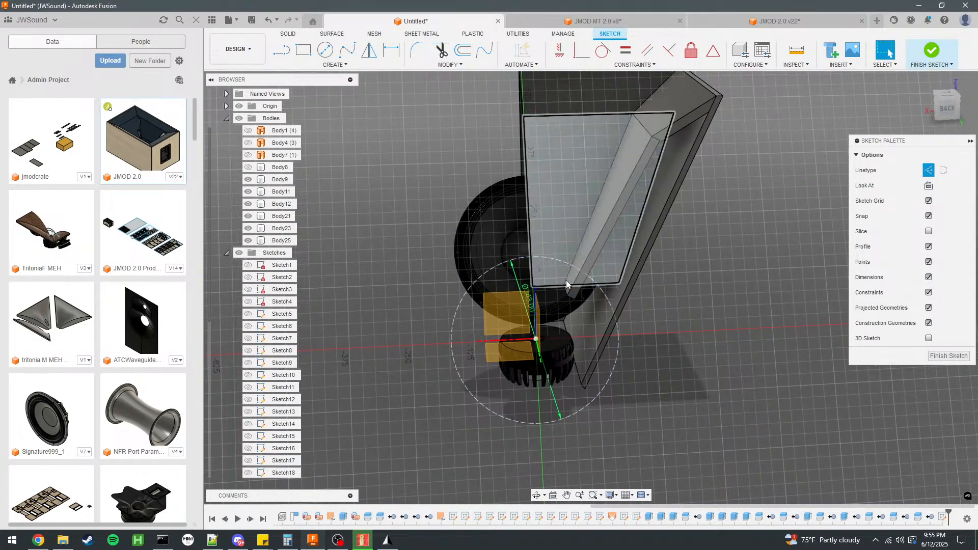
pyautogui.scroll(3, 568, 304)
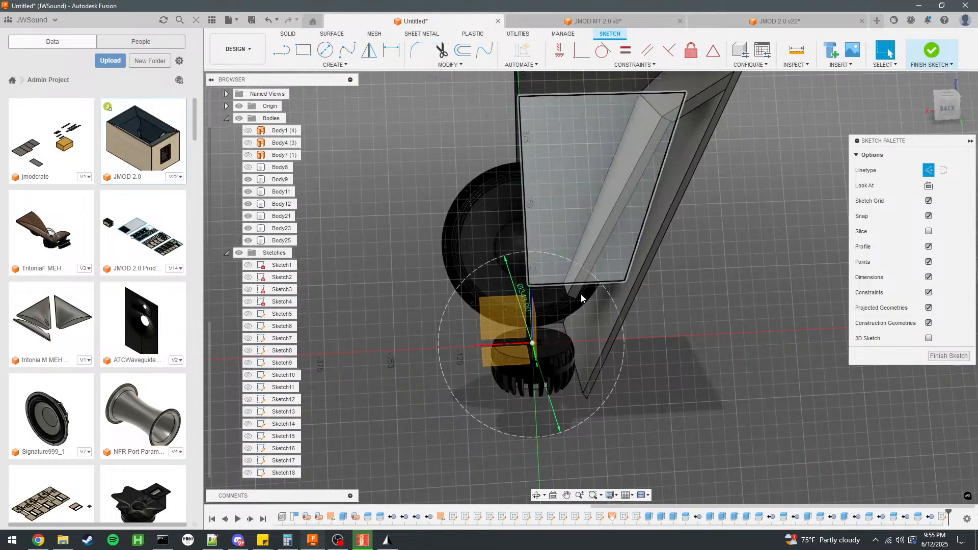
pyautogui.press('l')
pyautogui.scroll(2, 607, 292)
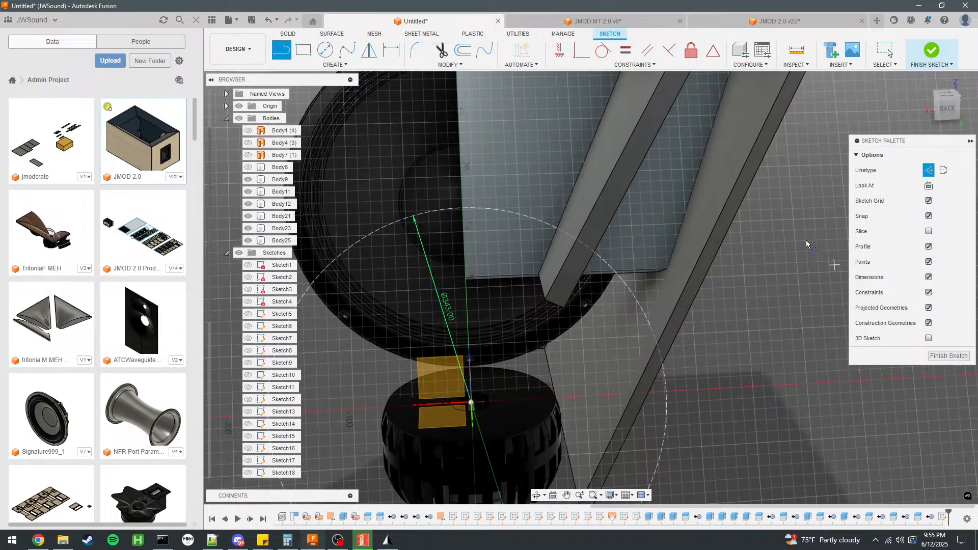
pyautogui.click(473, 405)
pyautogui.scroll(-4, 474, 408)
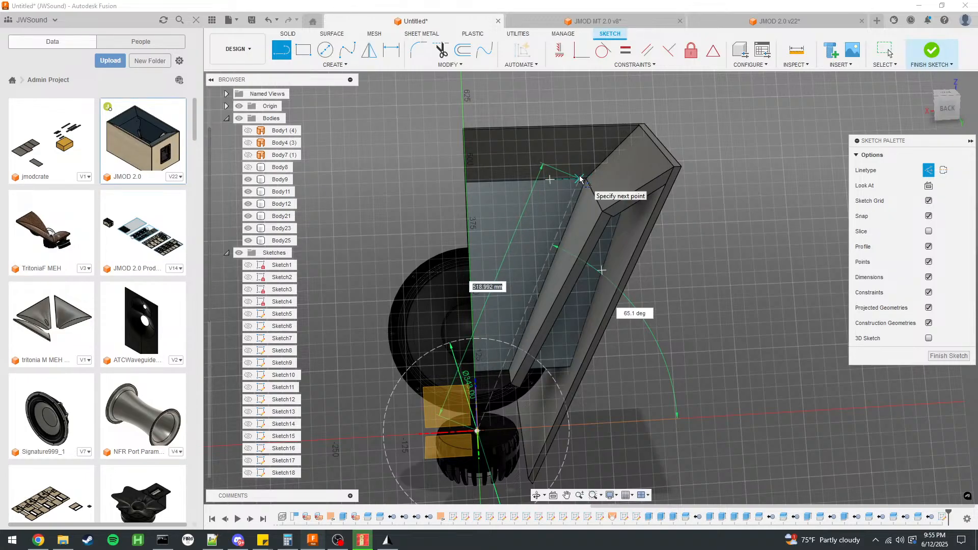
pyautogui.press('Escape')
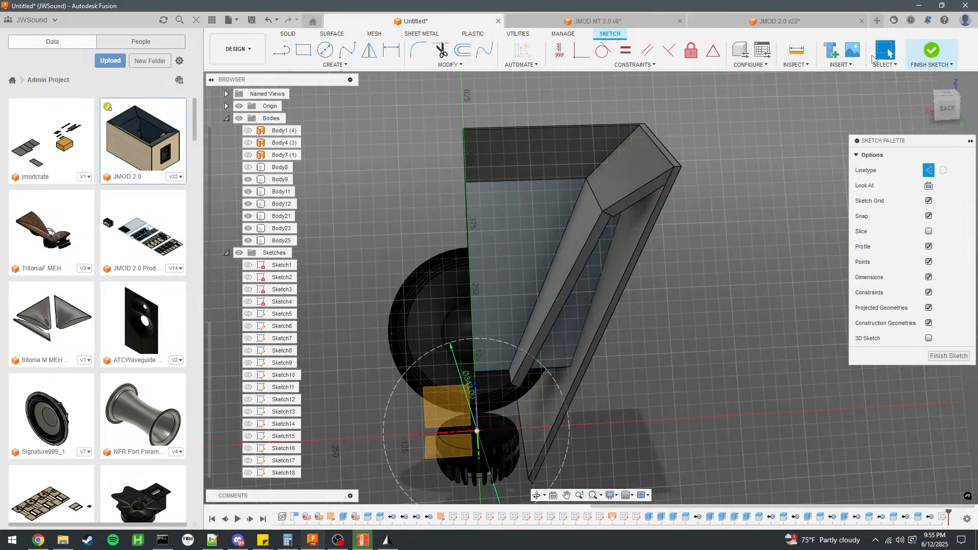
# Draw an 18 mm (36/2) horizontal construction line from the origin and continue it to the upper inner corner of the horn panel.
pyautogui.click(477, 432)
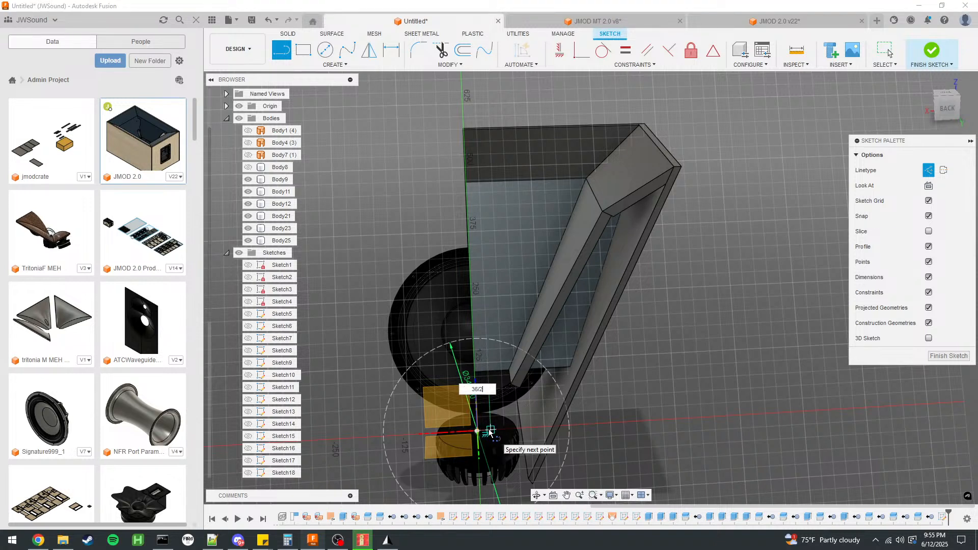
pyautogui.press('Return')
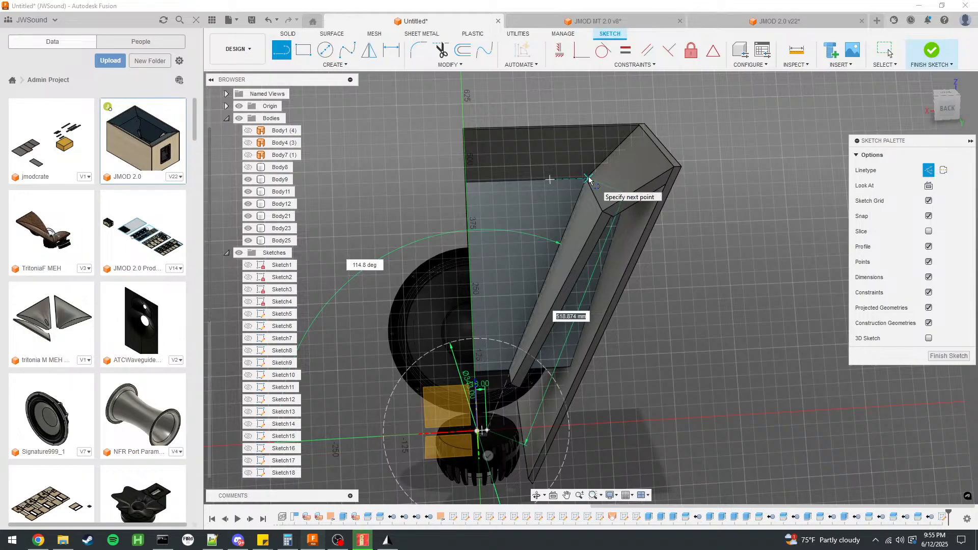
pyautogui.press('Escape')
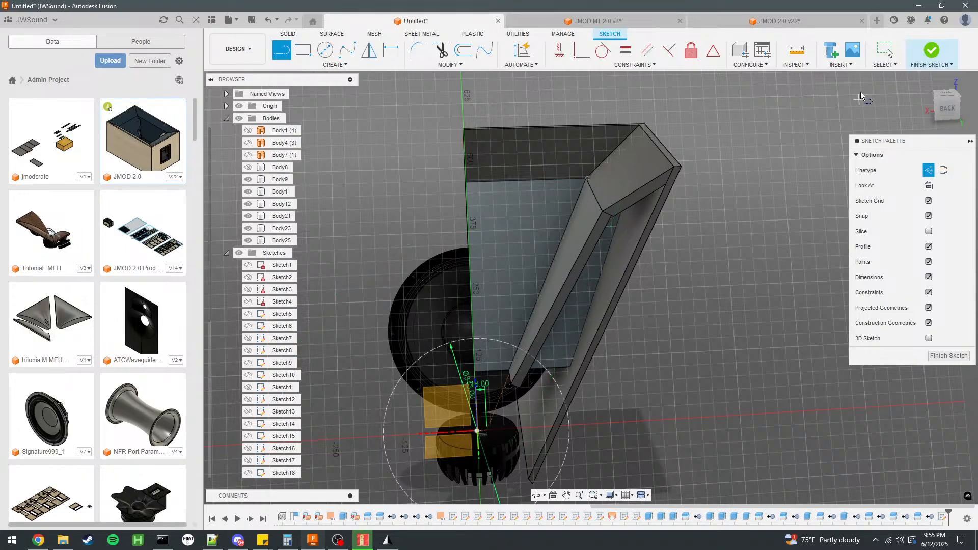
# Switch to the JMOD 2.0 design and check the diameter of the mirrored port circle in the BP Port sketch.
pyautogui.scroll(10, 472, 373)
pyautogui.press('c')
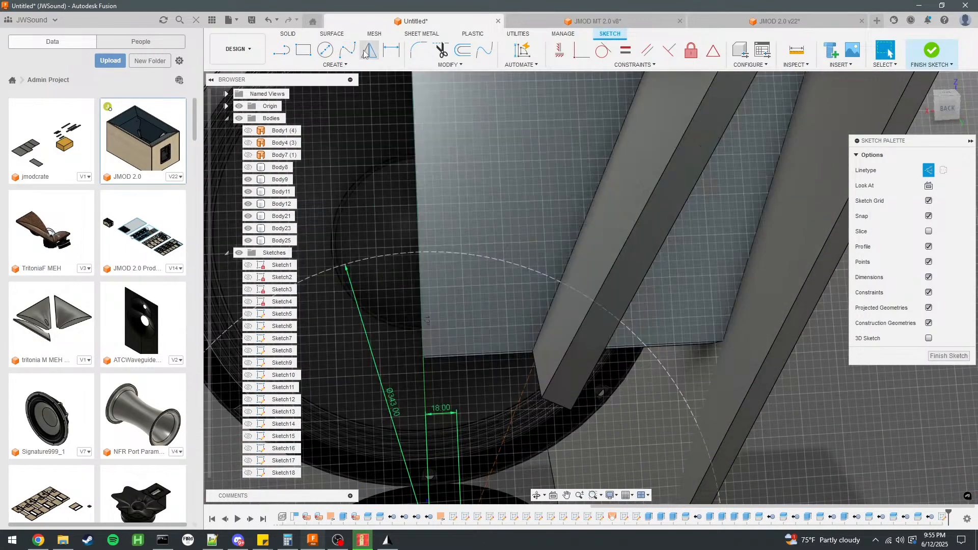
pyautogui.click(924, 221)
pyautogui.scroll(-2, 567, 434)
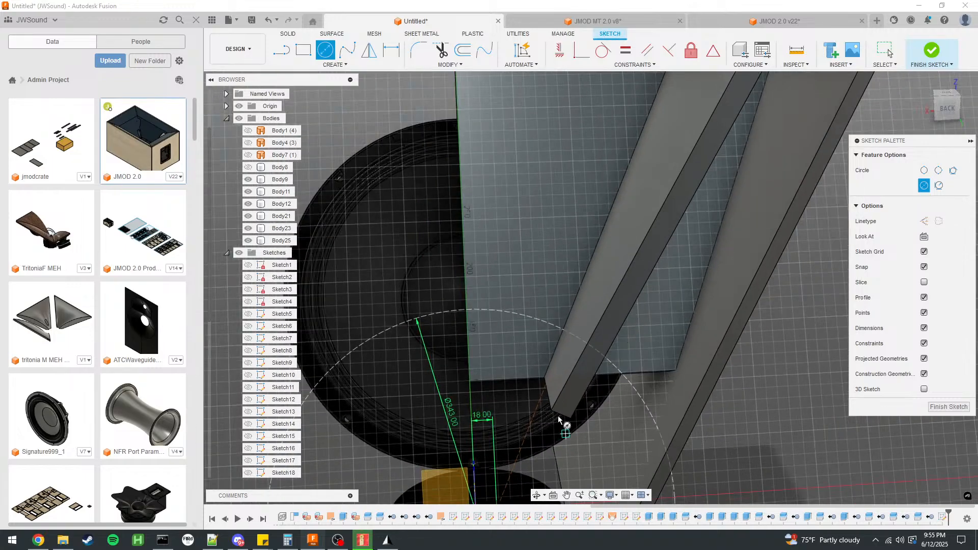
pyautogui.click(609, 23)
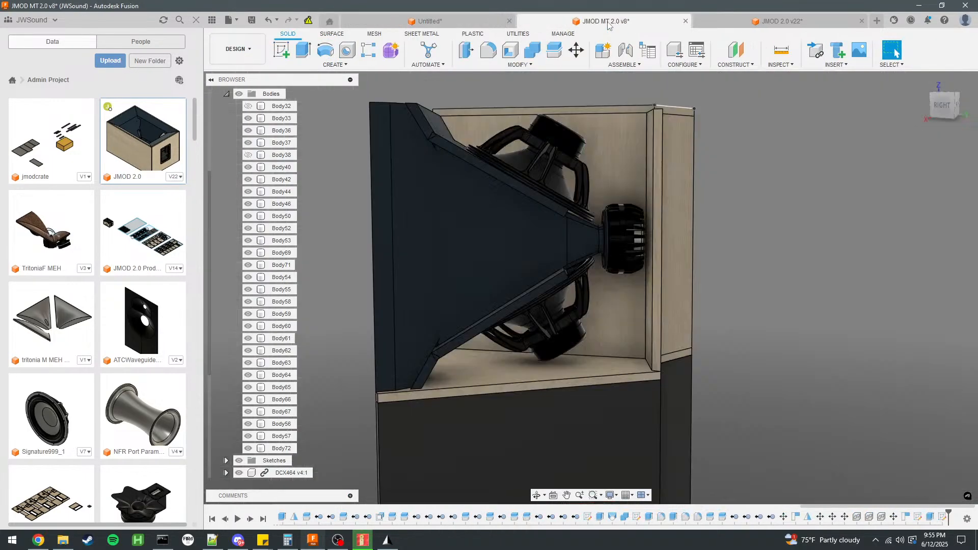
pyautogui.click(724, 19)
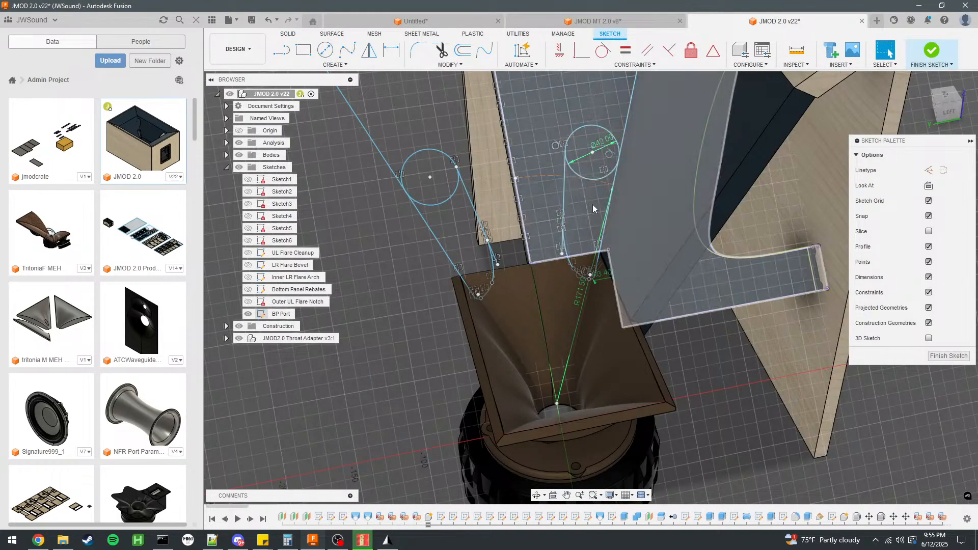
pyautogui.scroll(3, 586, 171)
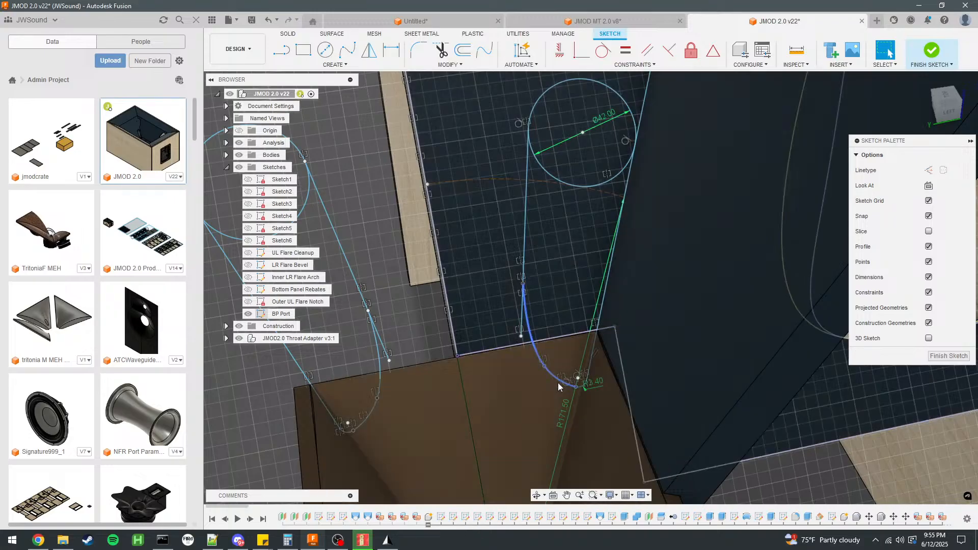
pyautogui.scroll(-3, 591, 248)
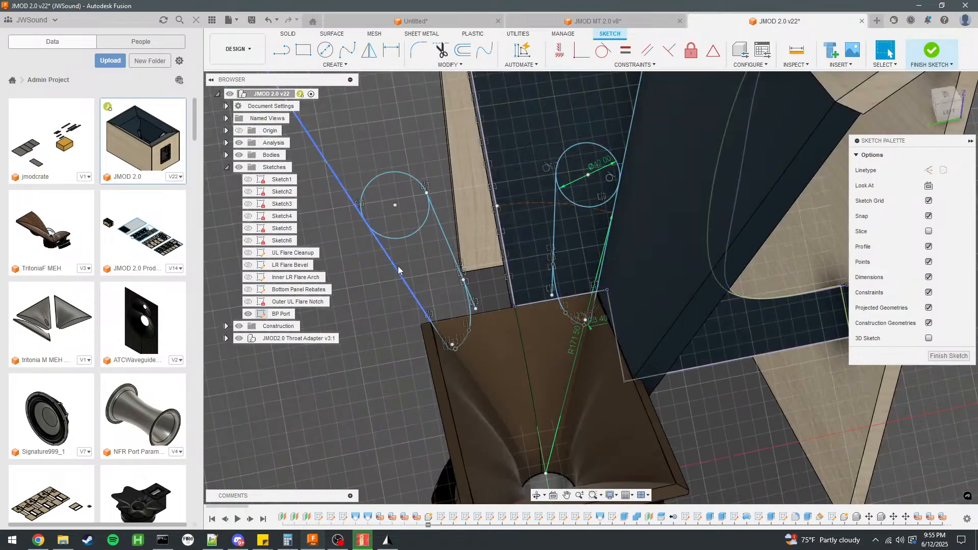
pyautogui.click(402, 237)
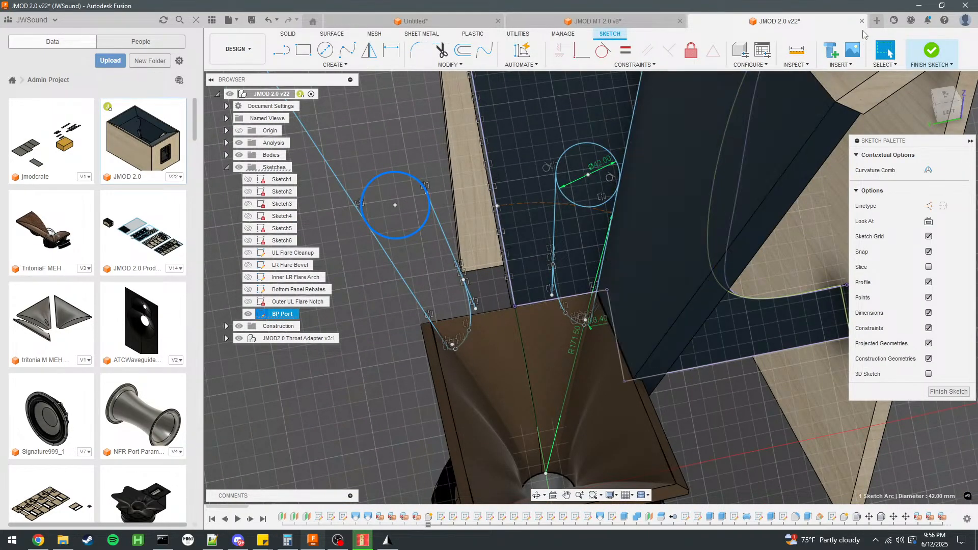
# Finish the BP Port sketch, close one port's throat end with lines in a new sketch on the panel face, and check its profile area.
pyautogui.click(925, 52)
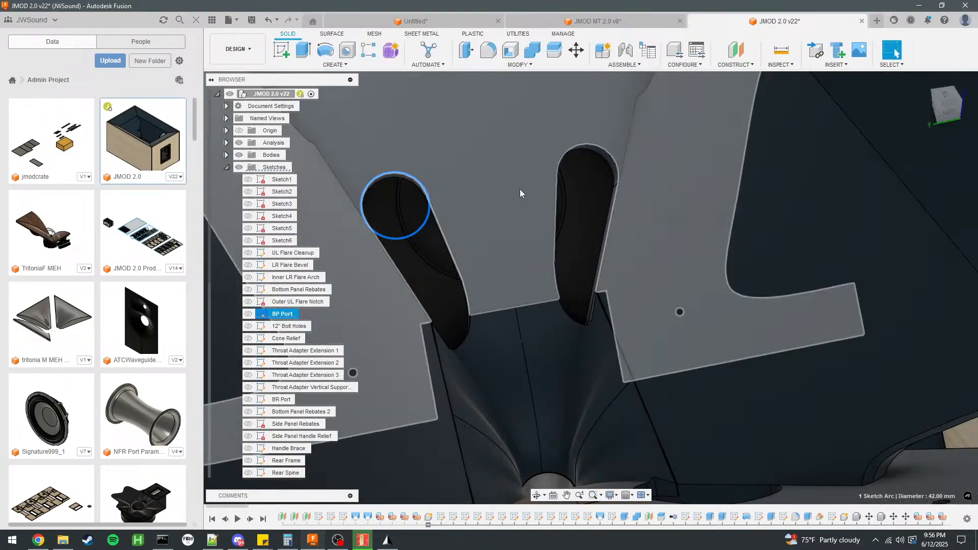
pyautogui.click(520, 193)
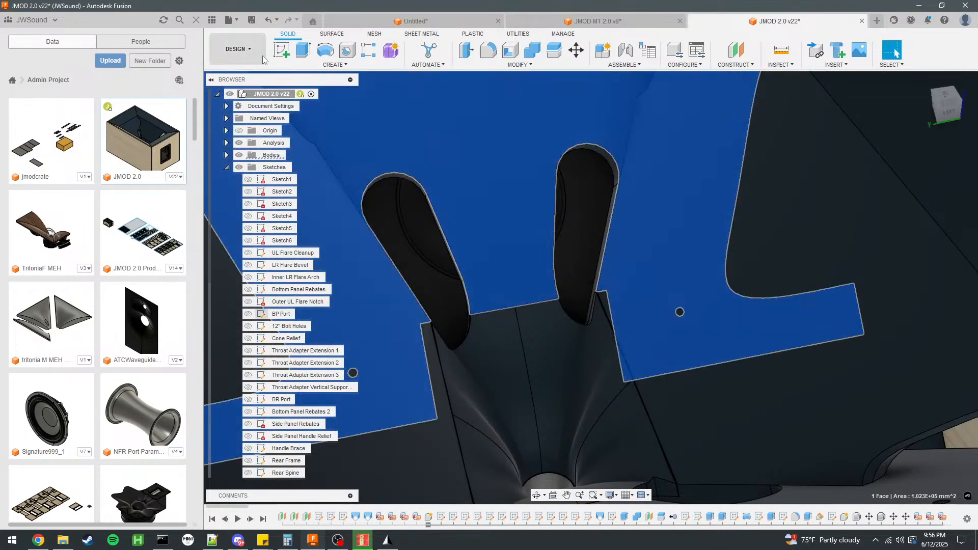
pyautogui.click(281, 51)
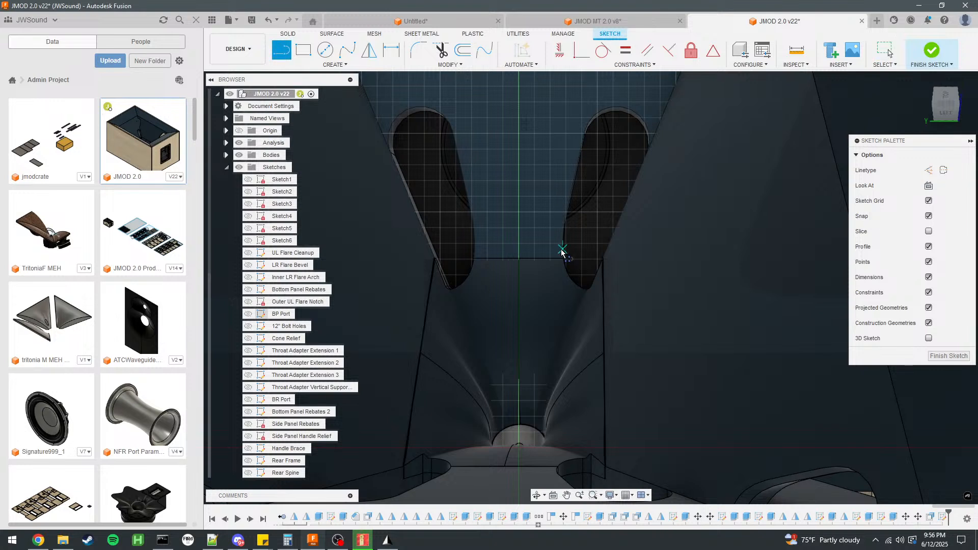
pyautogui.click(559, 260)
pyautogui.click(572, 286)
pyautogui.click(590, 292)
pyautogui.click(603, 259)
pyautogui.click(561, 261)
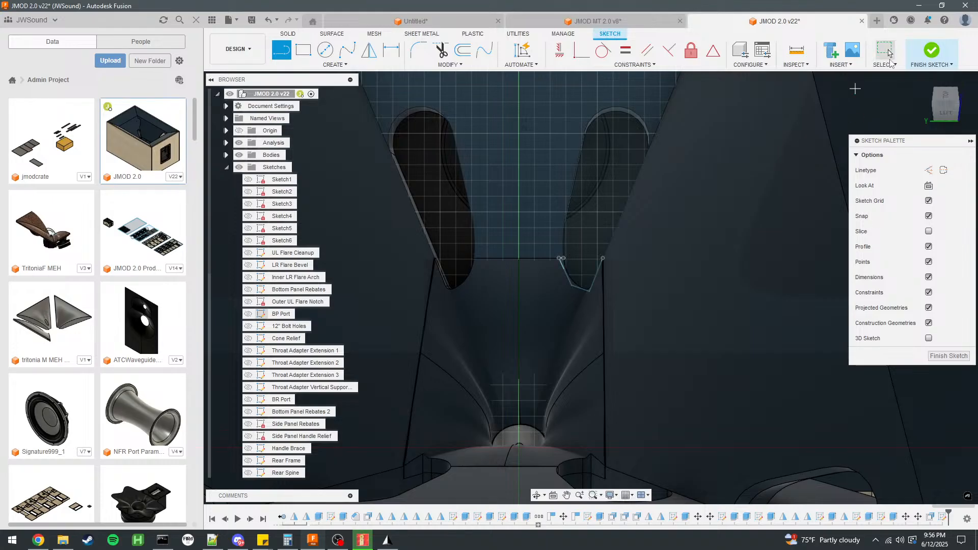
pyautogui.click(586, 220)
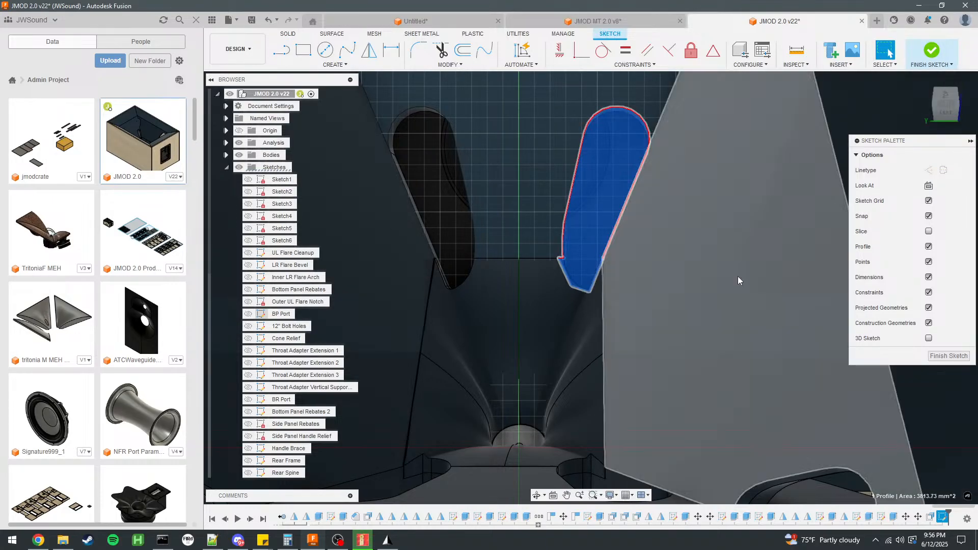
# Return to the untitled horn design and draw a 45 mm diameter circle on the panel face for the port's wide end.
pyautogui.click(590, 22)
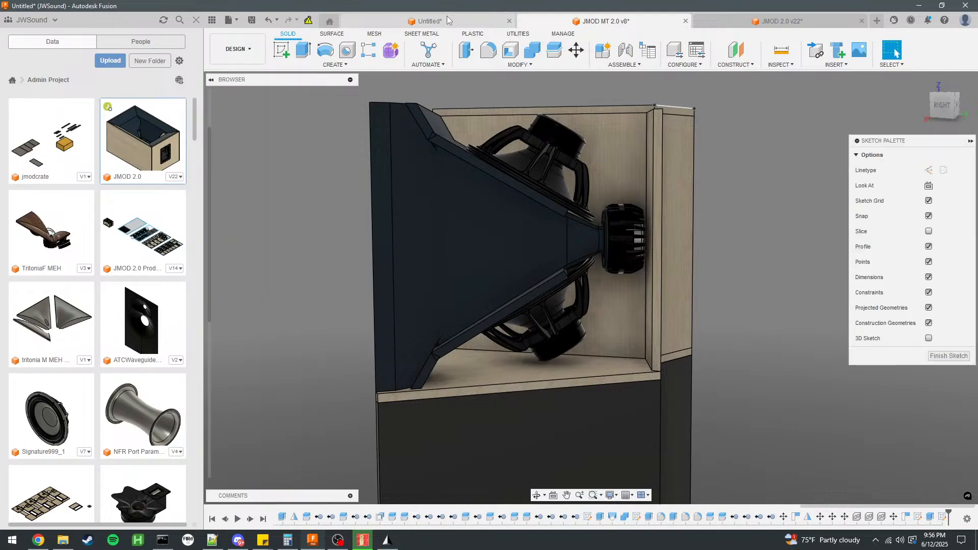
pyautogui.click(448, 16)
pyautogui.scroll(-1, 594, 243)
pyautogui.press('c')
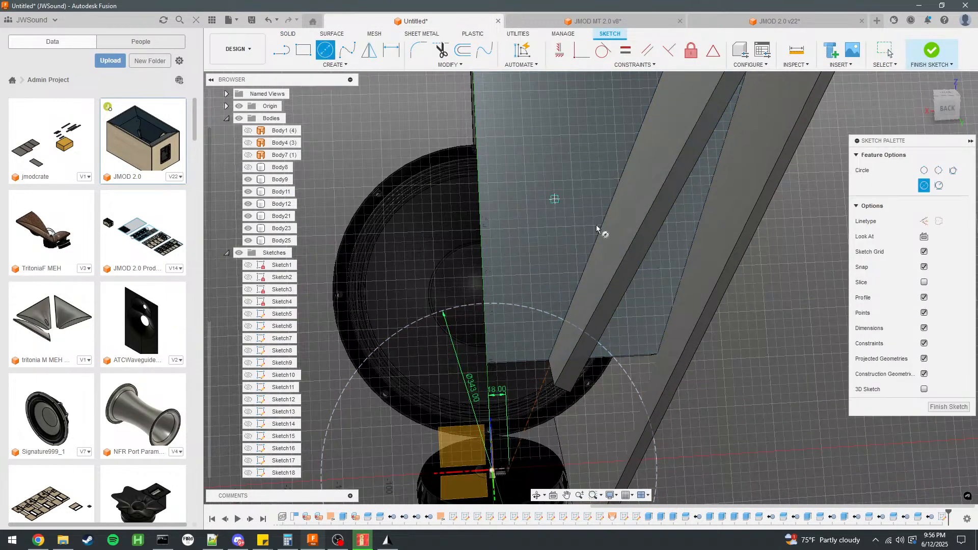
pyautogui.click(583, 207)
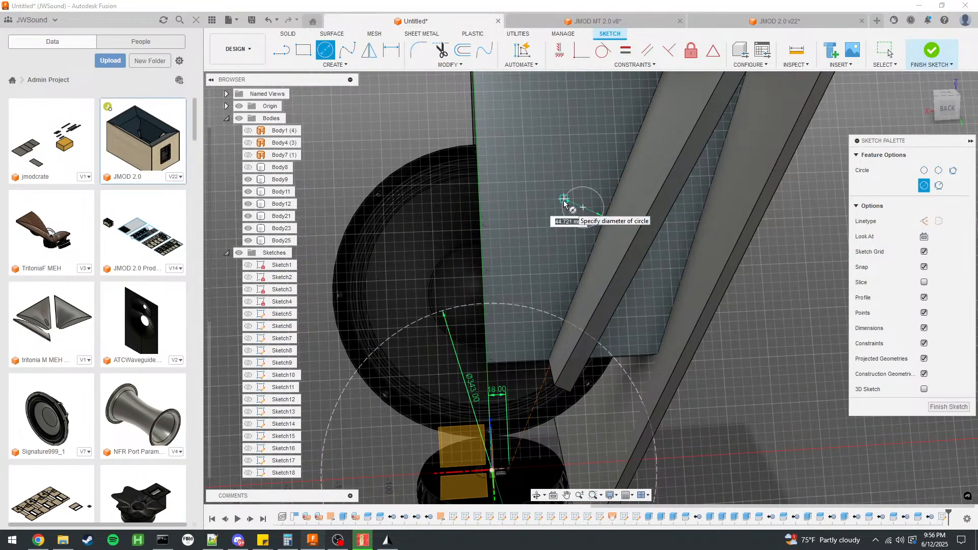
pyautogui.write('45')
pyautogui.press('Return')
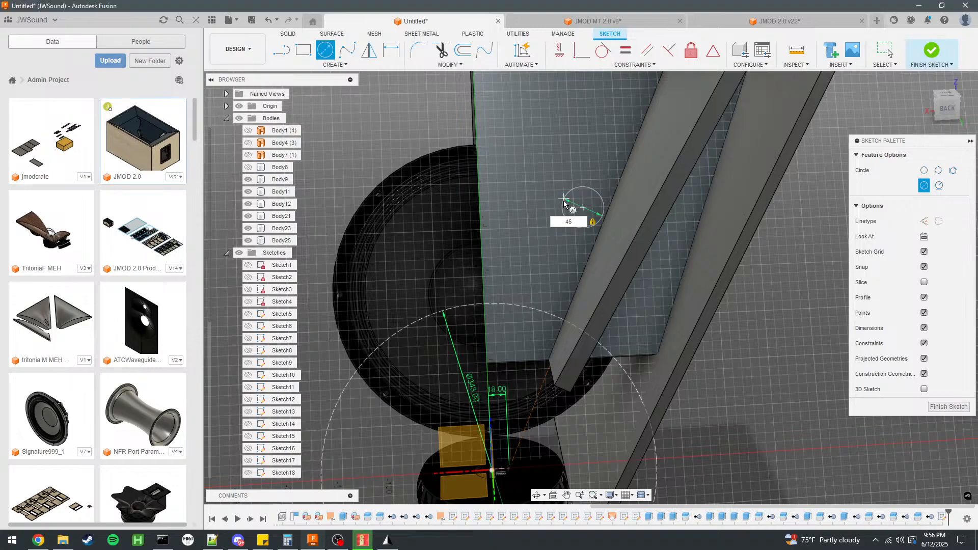
# Draw a 30 mm diameter circle at the panel's throat edge and move the 45 mm circle closer to it.
pyautogui.click(526, 370)
pyautogui.write('30')
pyautogui.press('Return')
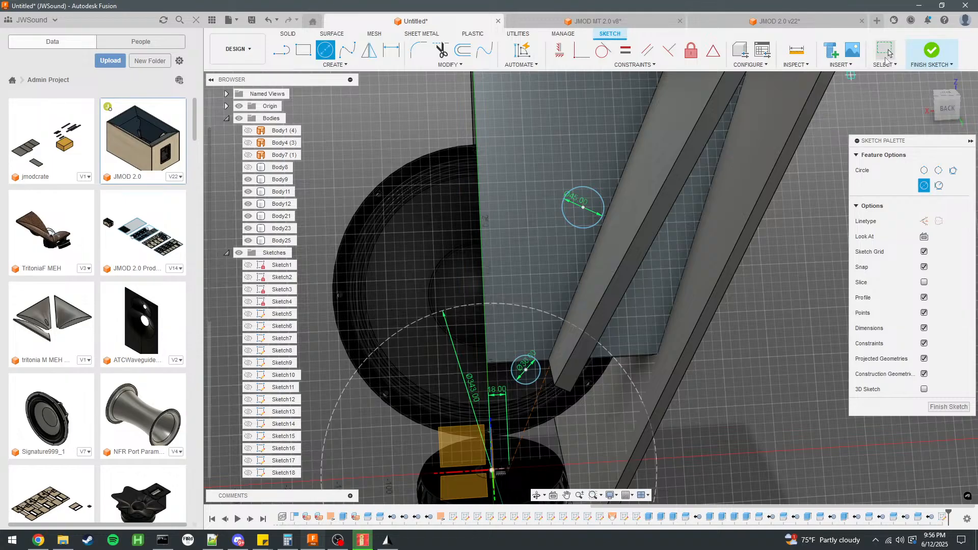
pyautogui.click(886, 58)
pyautogui.moveTo(570, 225); pyautogui.dragTo(543, 285)
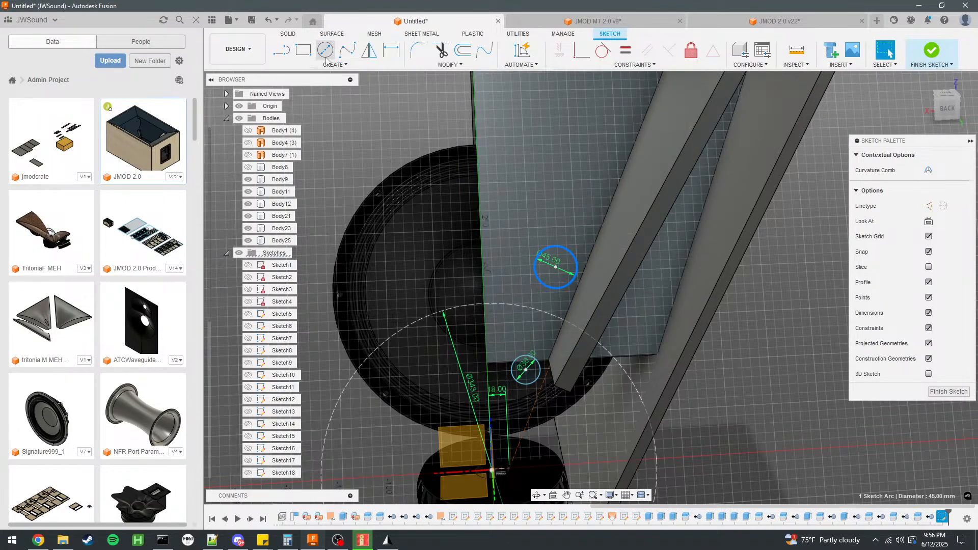
# Draw two slanted port side lines flanking the circles and make the 45 mm circle tangent to the line nearer the centreline.
pyautogui.click(282, 51)
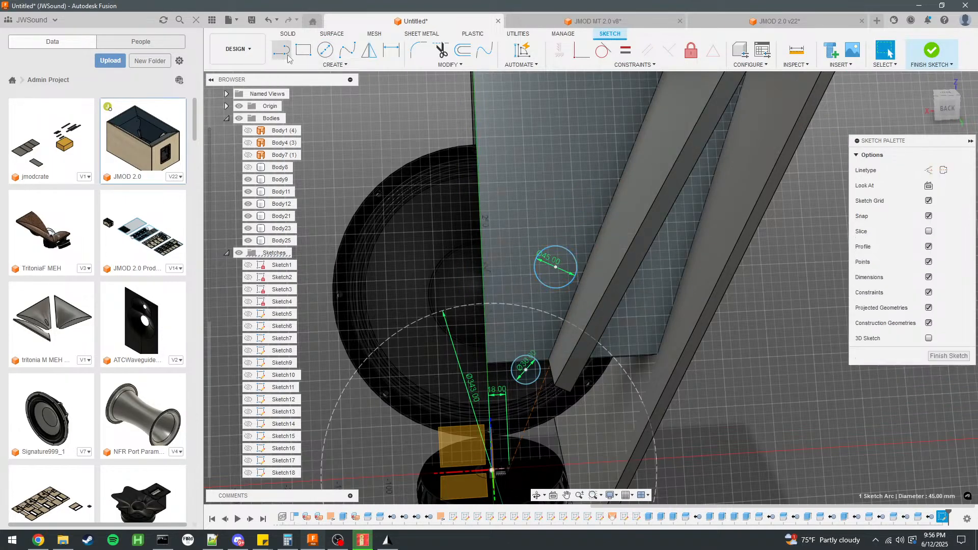
pyautogui.scroll(3, 501, 374)
pyautogui.click(503, 375)
pyautogui.click(537, 134)
pyautogui.press('Escape')
pyautogui.press('l')
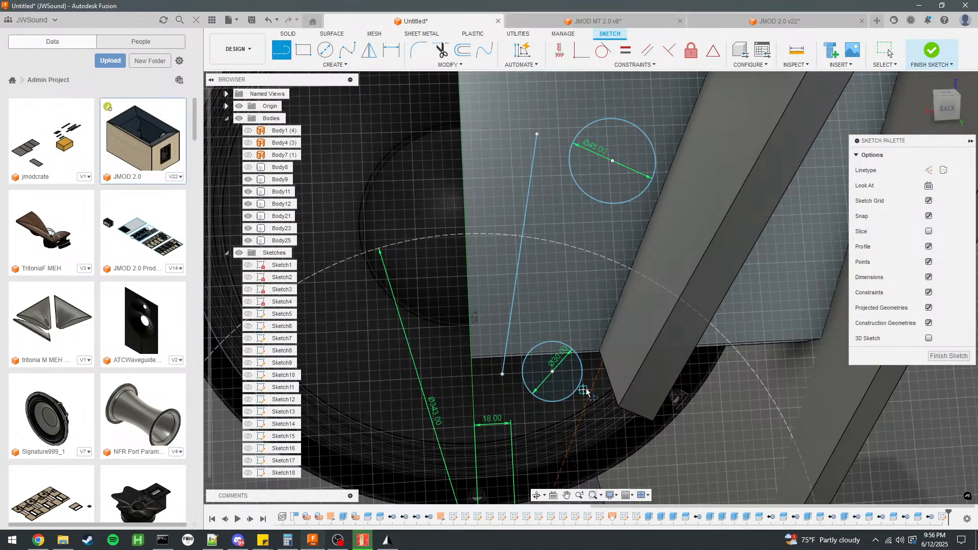
pyautogui.click(584, 390)
pyautogui.click(663, 168)
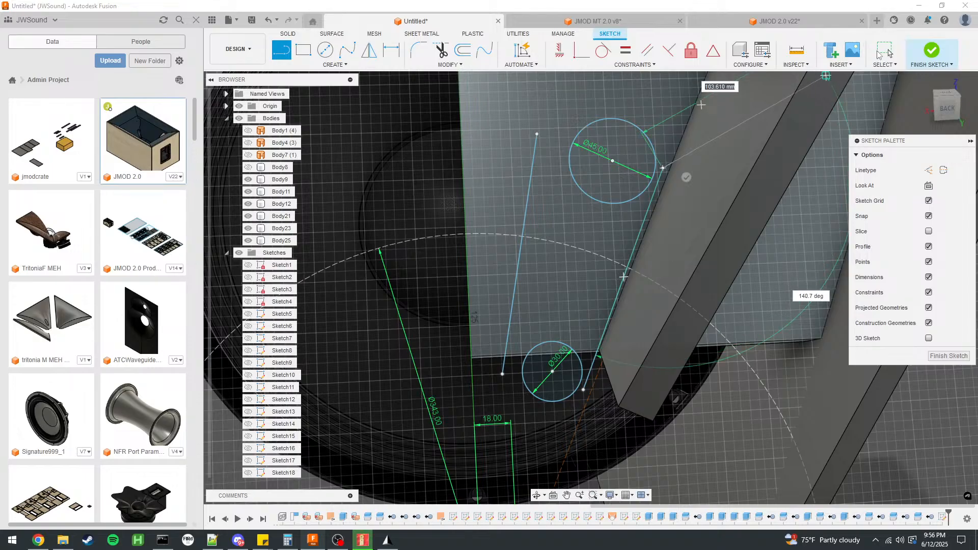
pyautogui.click(885, 50)
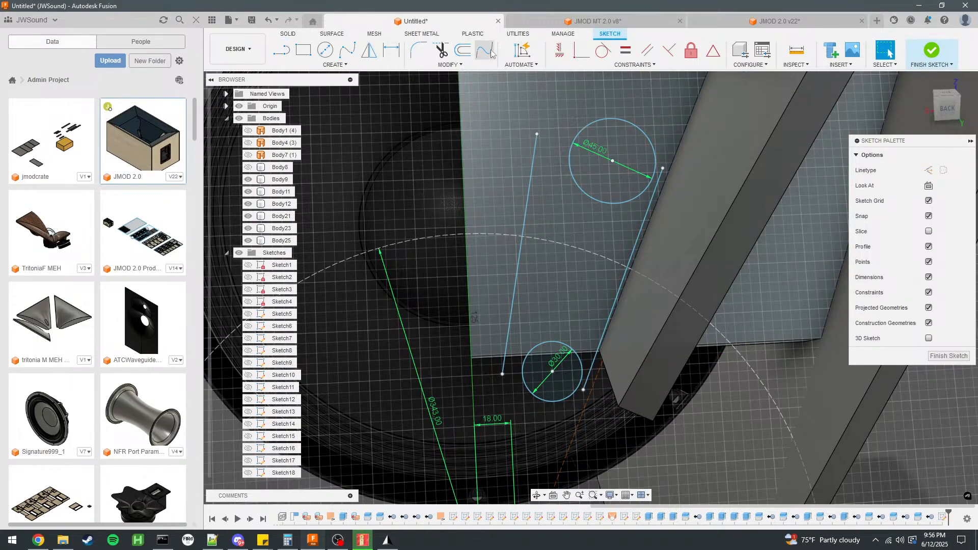
pyautogui.click(571, 173)
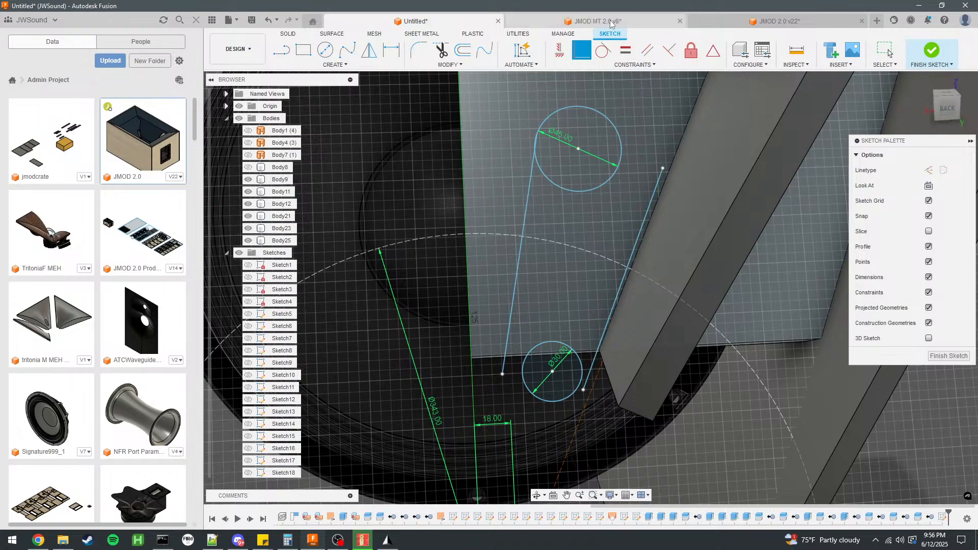
# Return to the JMOD 2.0 design, undo the lines traced around the port end, and reopen the BP Port sketch for editing.
pyautogui.click(632, 21)
pyautogui.click(724, 21)
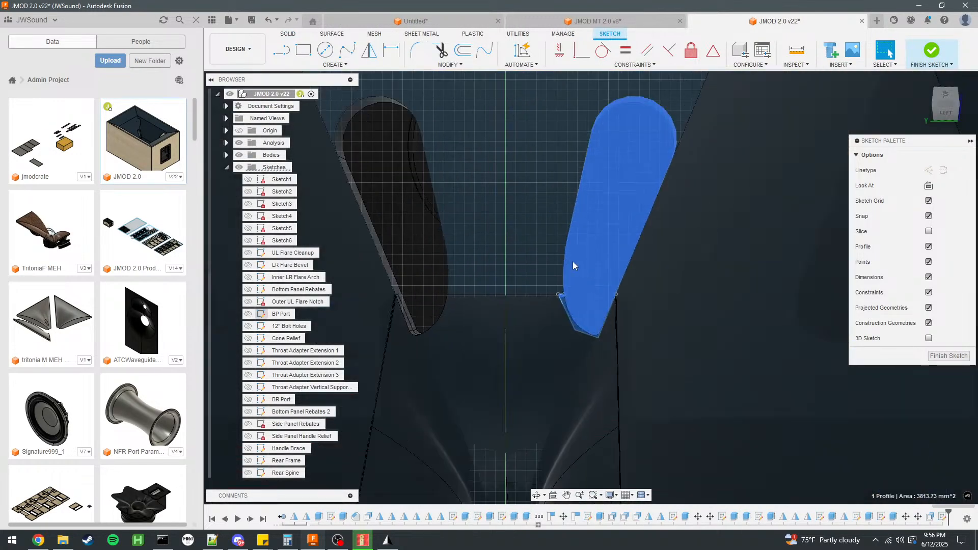
pyautogui.click(411, 271)
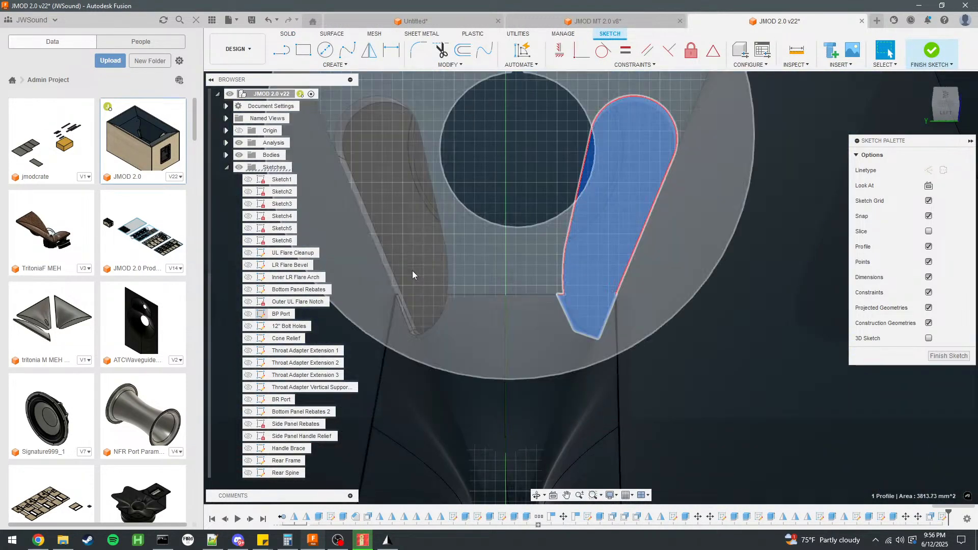
pyautogui.click(284, 240)
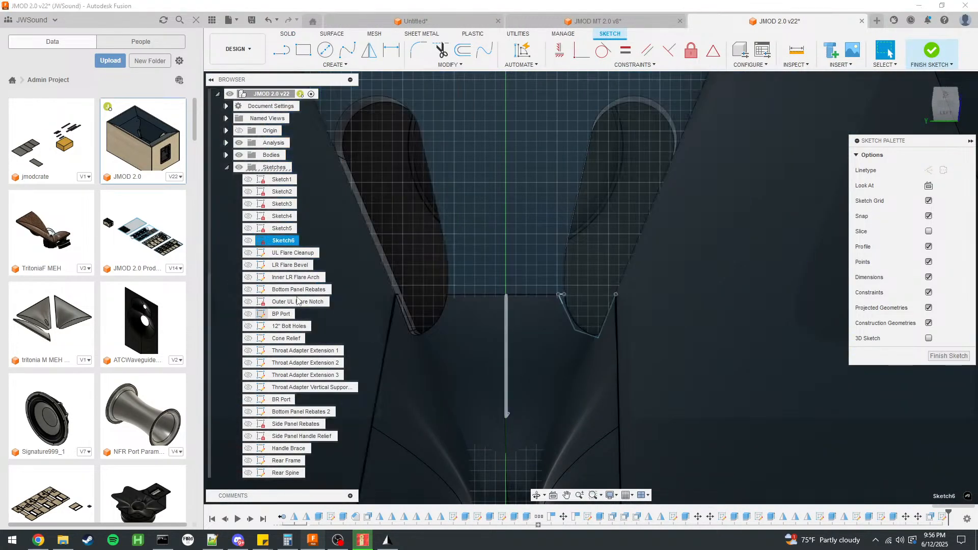
pyautogui.click(290, 269)
pyautogui.press('Escape')
pyautogui.hotkey('ctrl', 'z')
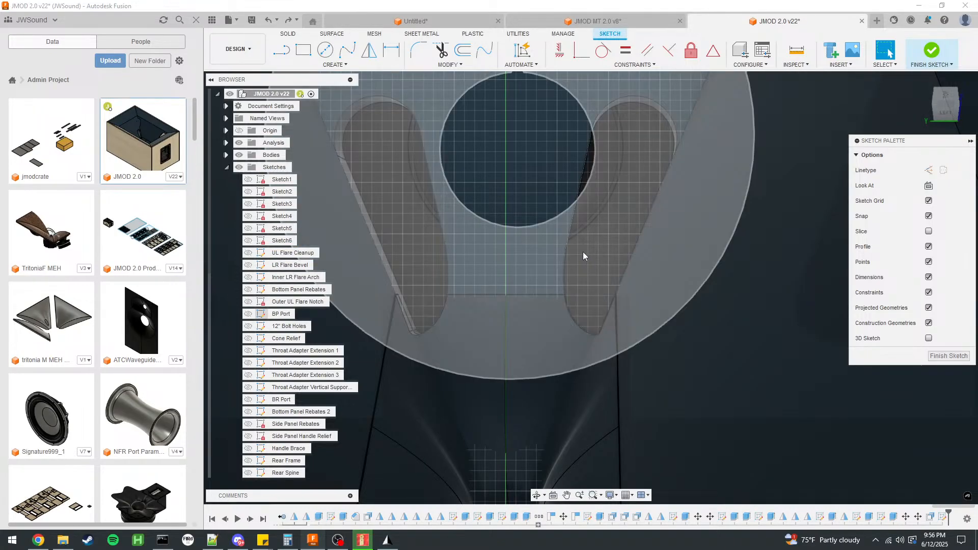
pyautogui.hotkey('ctrl', 'z')
pyautogui.doubleClick(280, 315)
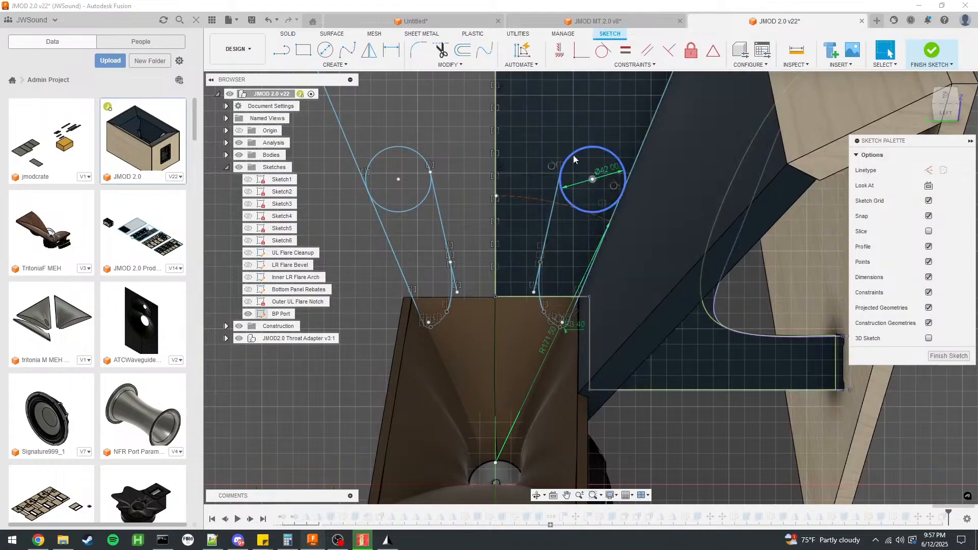
# Examine the port outline in the BP Port sketch by selecting its circle, side lines and throat-end arcs.
pyautogui.click(573, 156)
pyautogui.keyDown('ctrl'); pyautogui.click(550, 214); pyautogui.keyUp('ctrl')
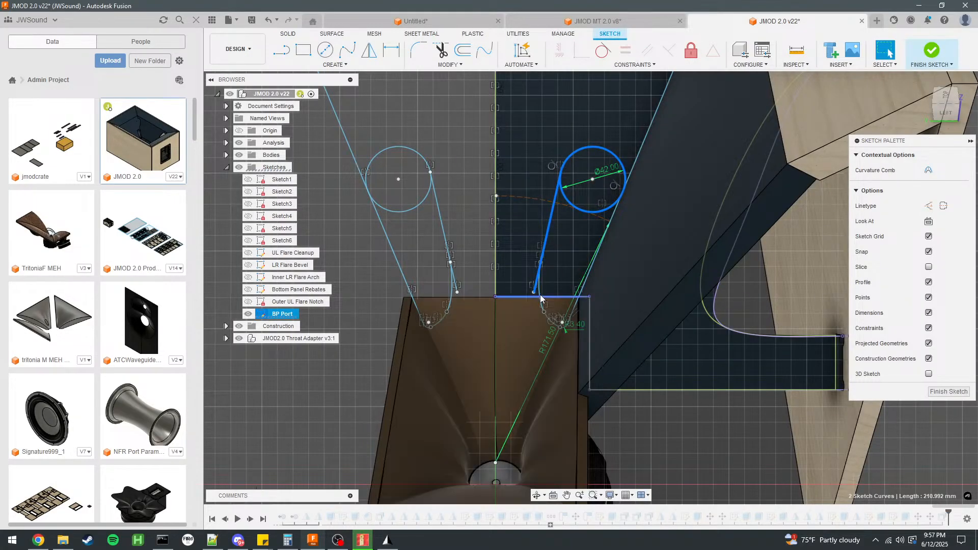
pyautogui.keyDown('ctrl'); pyautogui.click(560, 328); pyautogui.keyUp('ctrl')
pyautogui.scroll(4, 561, 329)
pyautogui.keyDown('ctrl'); pyautogui.click(567, 325); pyautogui.keyUp('ctrl')
pyautogui.keyDown('ctrl'); pyautogui.click(587, 291); pyautogui.keyUp('ctrl')
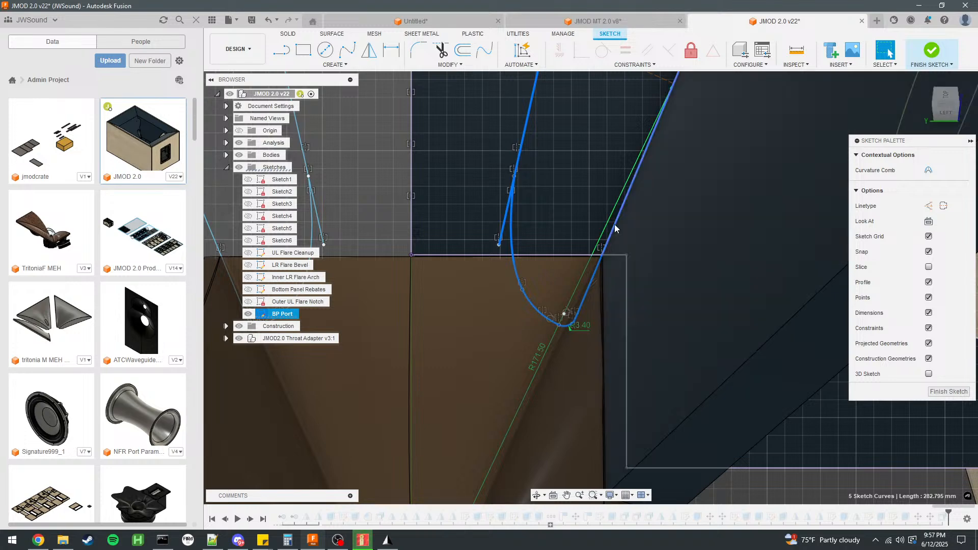
pyautogui.scroll(-3, 494, 371)
pyautogui.keyDown('ctrl'); pyautogui.click(602, 169); pyautogui.keyUp('ctrl')
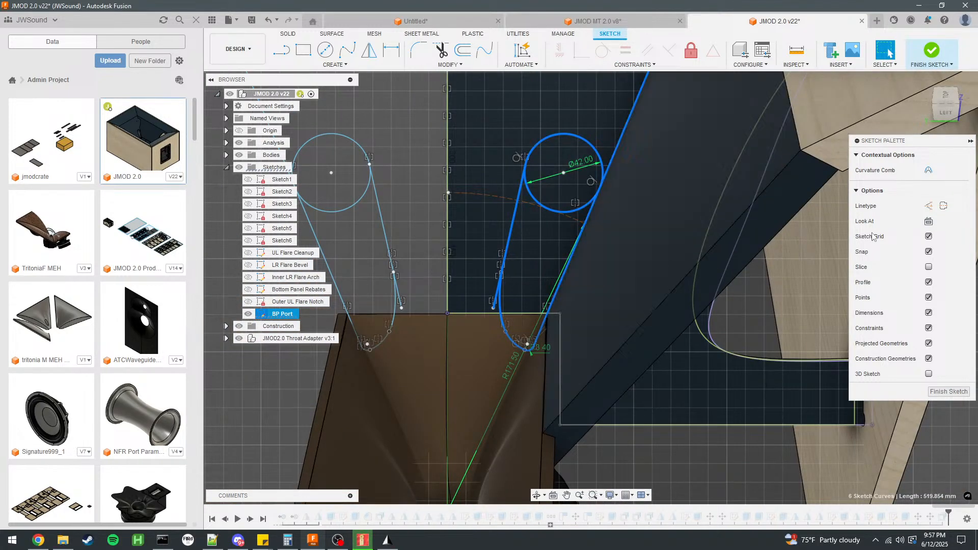
# Return to the untitled horn design and delete the 30 mm circle and both slanted port side lines.
pyautogui.click(596, 21)
pyautogui.click(422, 23)
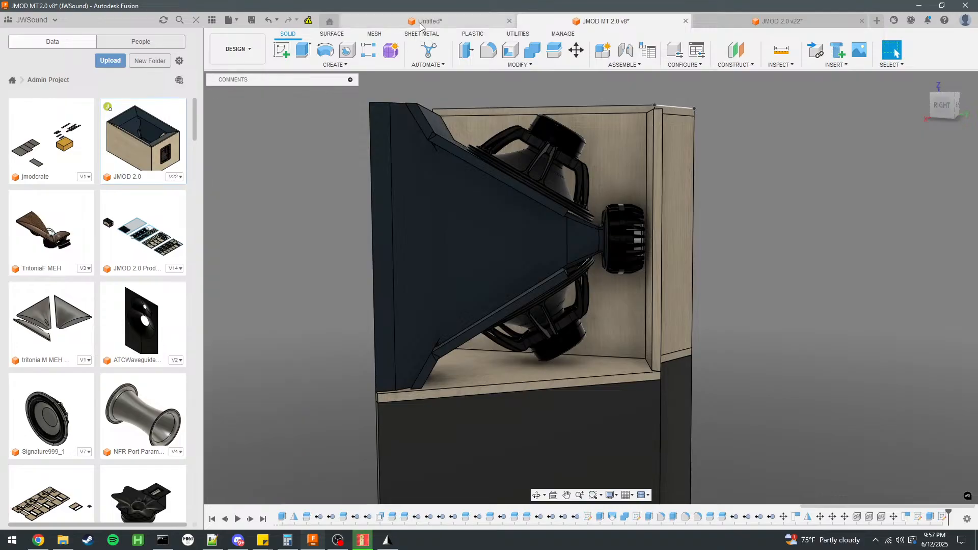
pyautogui.moveTo(513, 122)
pyautogui.keyDown('shift'); pyautogui.mouseDown(button='middle')
pyautogui.moveTo(531, 304)
pyautogui.moveTo(571, 281)
pyautogui.mouseUp(button='middle'); pyautogui.keyUp('shift')
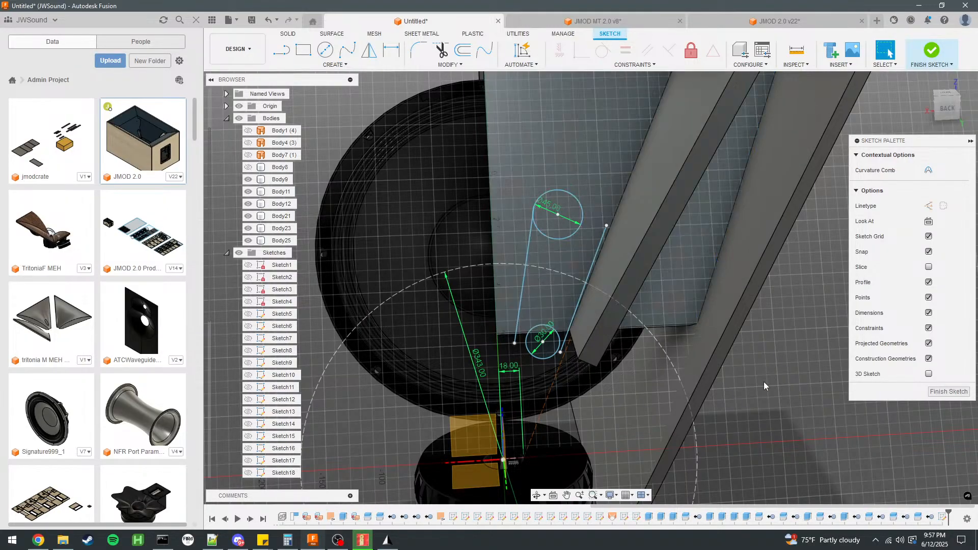
pyautogui.click(532, 356)
pyautogui.press('Delete')
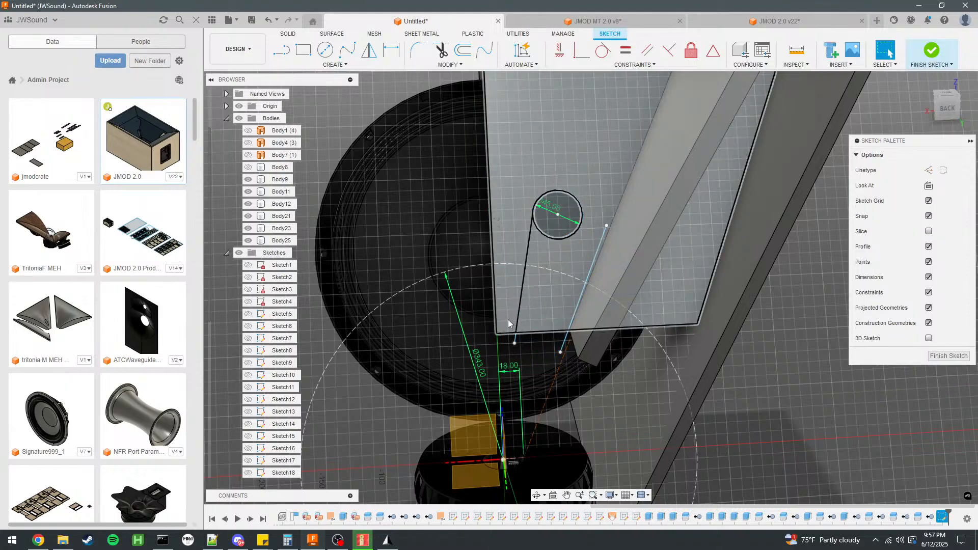
pyautogui.click(601, 238)
pyautogui.press('Delete')
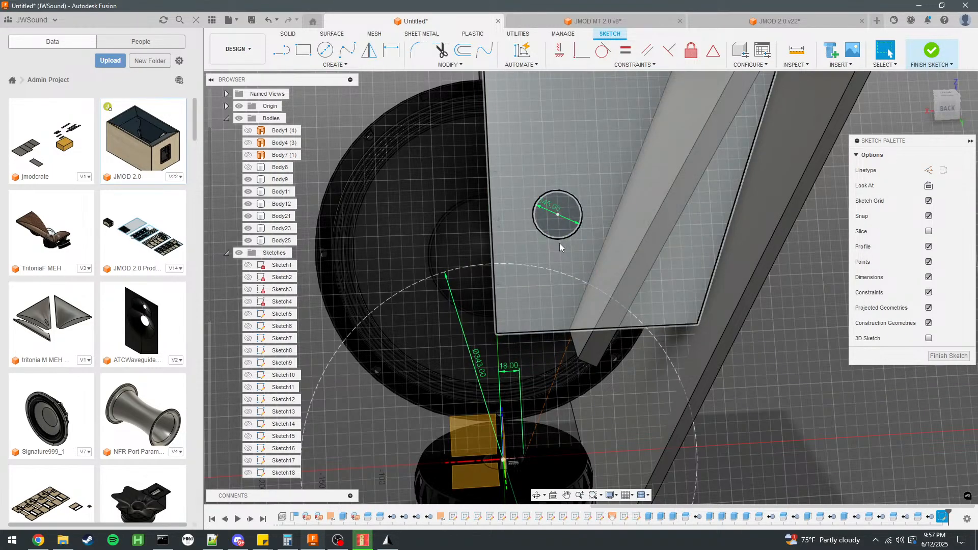
# Replace the 45 mm circle with the copied JMOD 2.0 port outline, moved 10 mm in X, rotated -5° about Z and moved -20 mm in X.
pyautogui.click(559, 238)
pyautogui.press('Delete')
pyautogui.hotkey('ctrl', 'v')
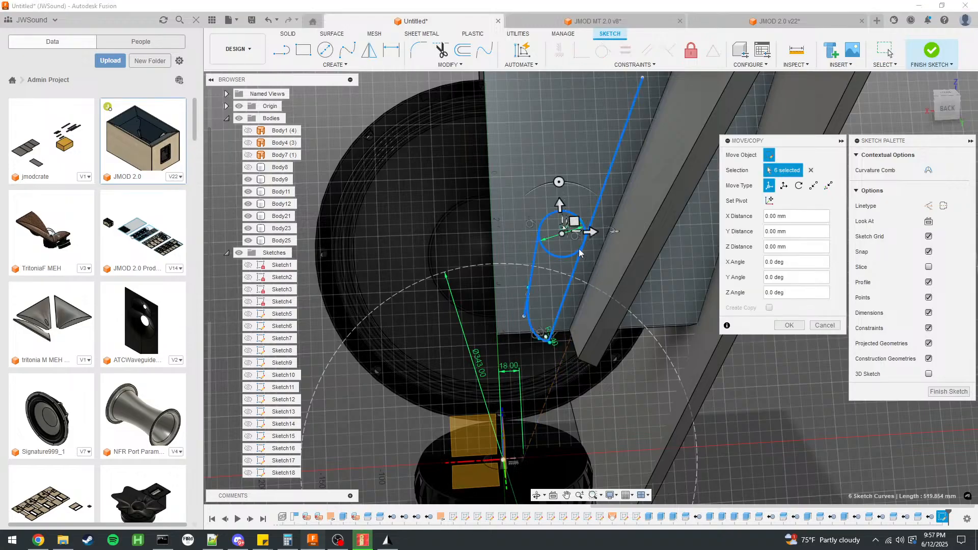
pyautogui.moveTo(591, 237); pyautogui.dragTo(603, 237)
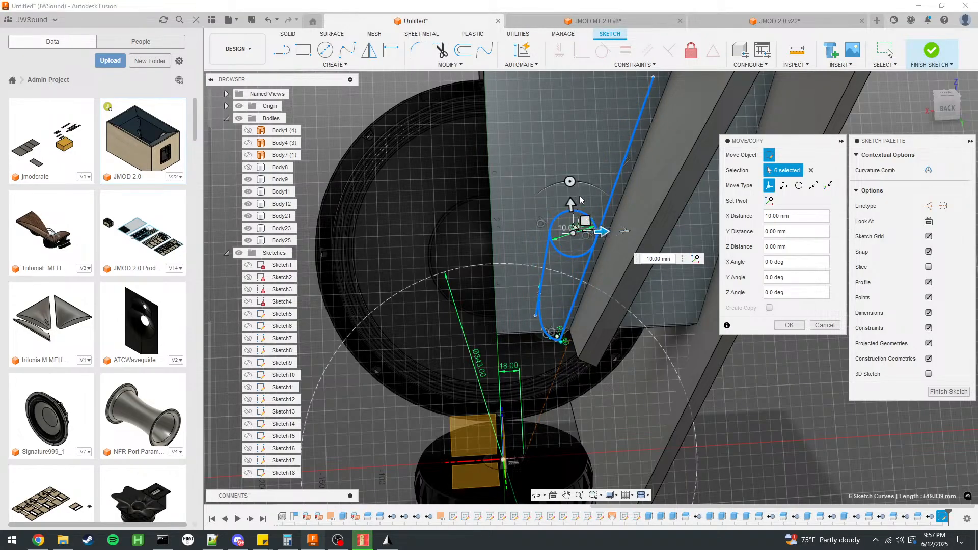
pyautogui.moveTo(569, 182); pyautogui.dragTo(575, 182)
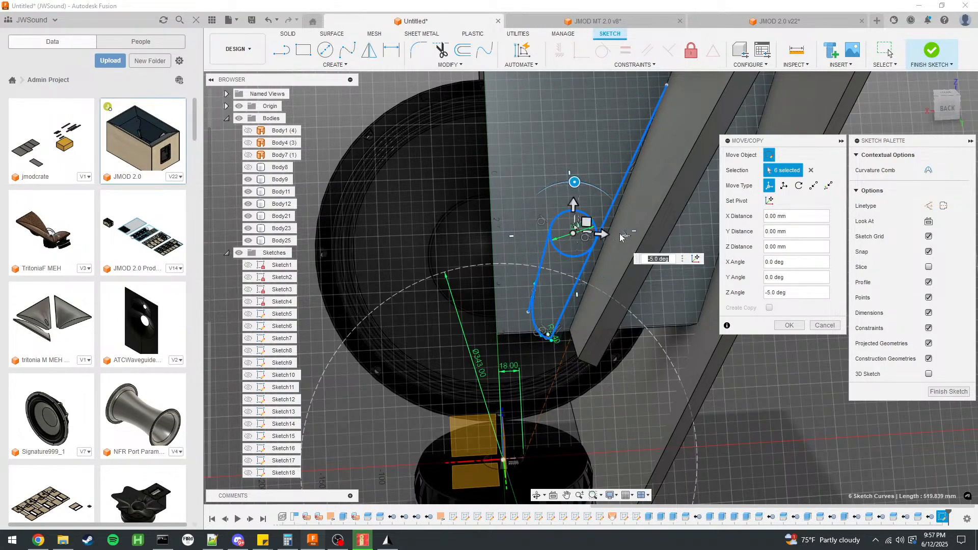
pyautogui.moveTo(599, 235); pyautogui.dragTo(578, 235)
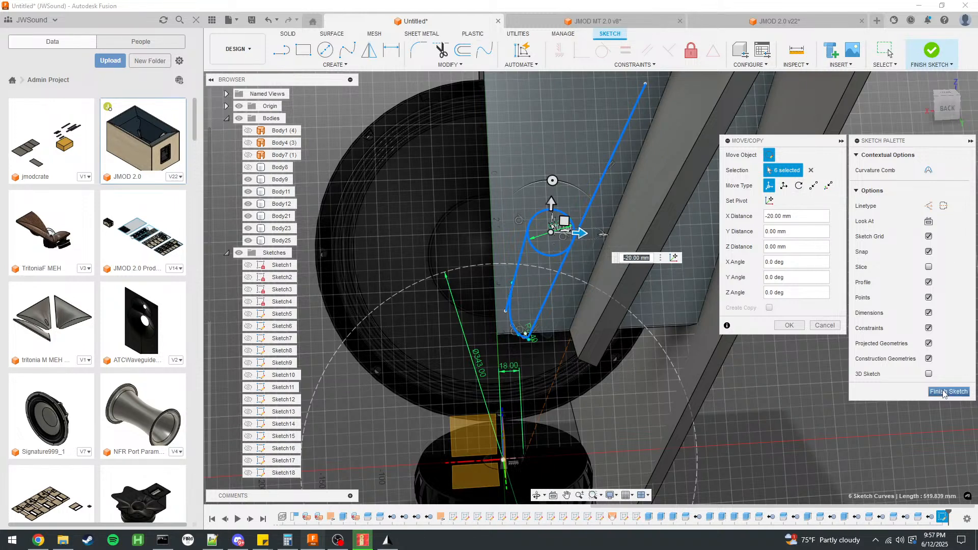
pyautogui.click(788, 325)
# Shift the pasted port outline by its long side line and make that line parallel to the angled panel edge.
pyautogui.click(566, 266)
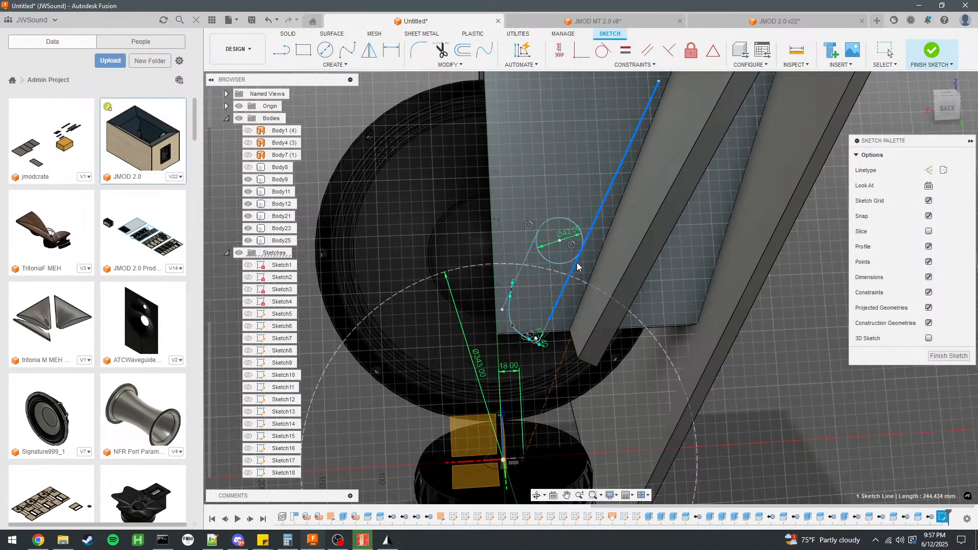
pyautogui.moveTo(566, 264); pyautogui.dragTo(565, 263)
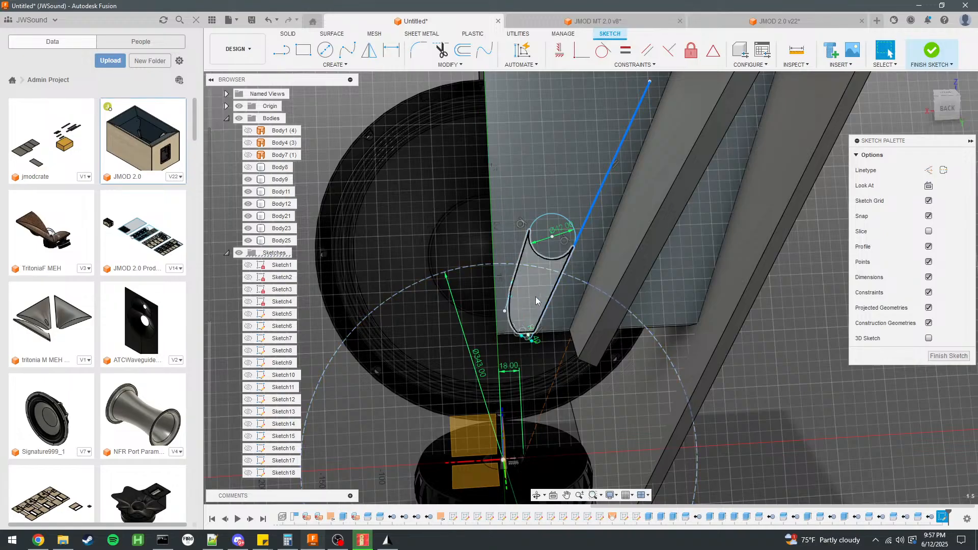
pyautogui.scroll(5, 536, 295)
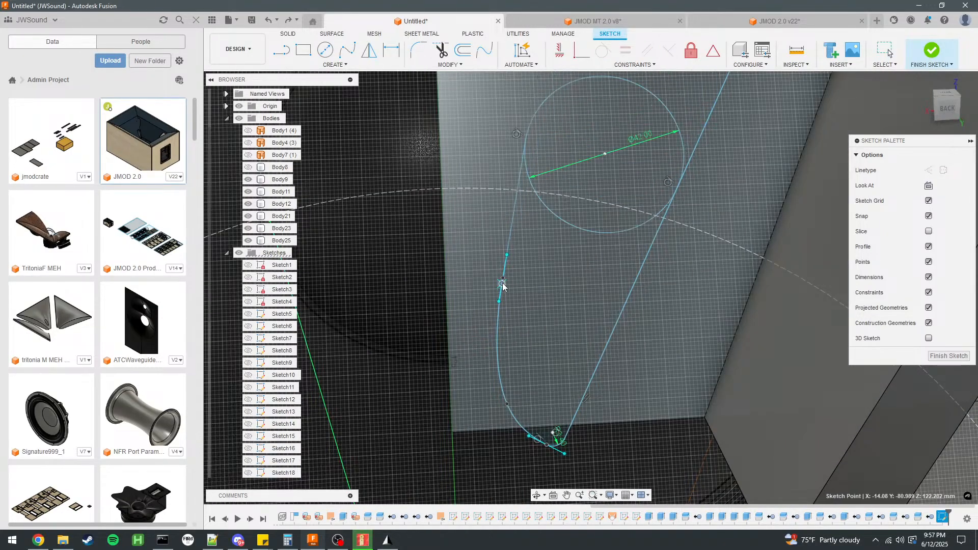
pyautogui.scroll(-3, 530, 284)
pyautogui.moveTo(576, 197); pyautogui.dragTo(601, 135)
pyautogui.moveTo(589, 260)
pyautogui.mouseDown()
pyautogui.moveTo(615, 258)
pyautogui.moveTo(574, 242)
pyautogui.moveTo(611, 256)
pyautogui.moveTo(580, 241)
pyautogui.moveTo(604, 247)
pyautogui.mouseUp()
pyautogui.hotkey('ctrl', 'z')
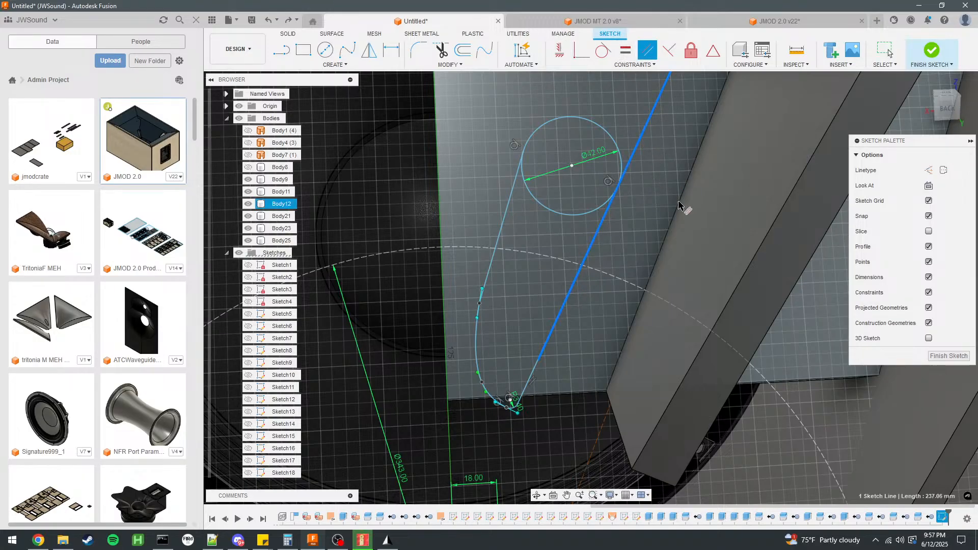
pyautogui.click(679, 207)
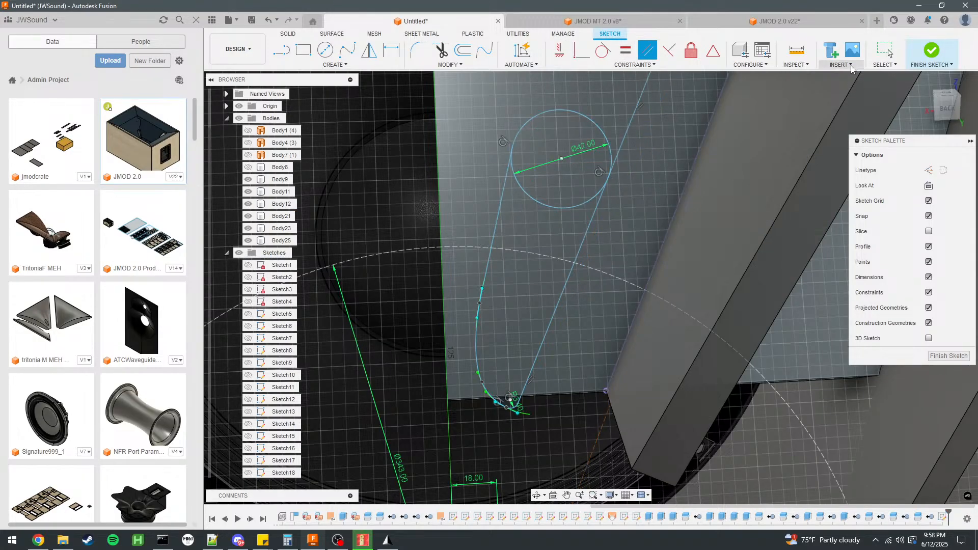
pyautogui.click(888, 52)
# Move the port's long side line onto the angled panel edge, try repositioning the 42 mm circle, and undo the stray moves.
pyautogui.moveTo(593, 219); pyautogui.dragTo(666, 244)
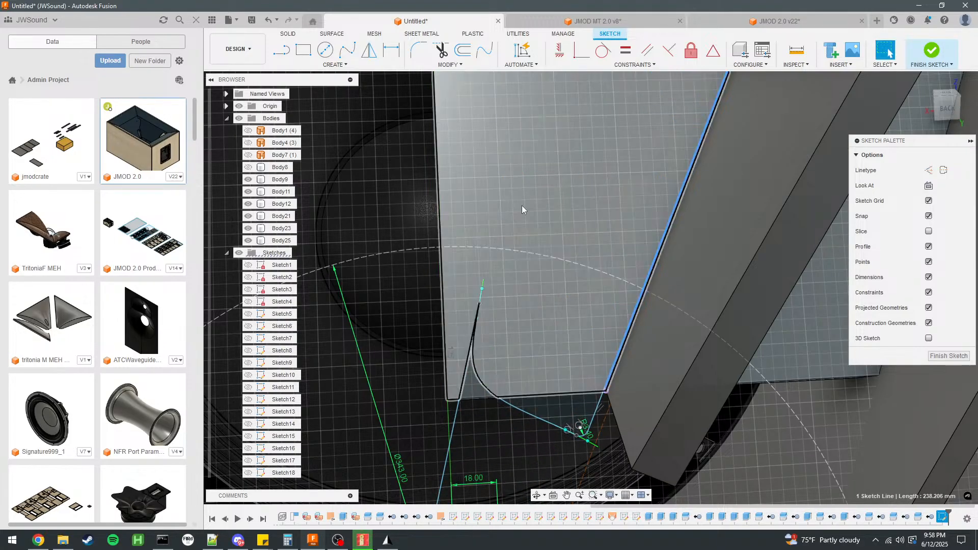
pyautogui.scroll(-3, 510, 201)
pyautogui.moveTo(504, 404)
pyautogui.mouseDown()
pyautogui.moveTo(547, 256)
pyautogui.moveTo(582, 189)
pyautogui.mouseUp()
pyautogui.hotkey('ctrl', 'z')
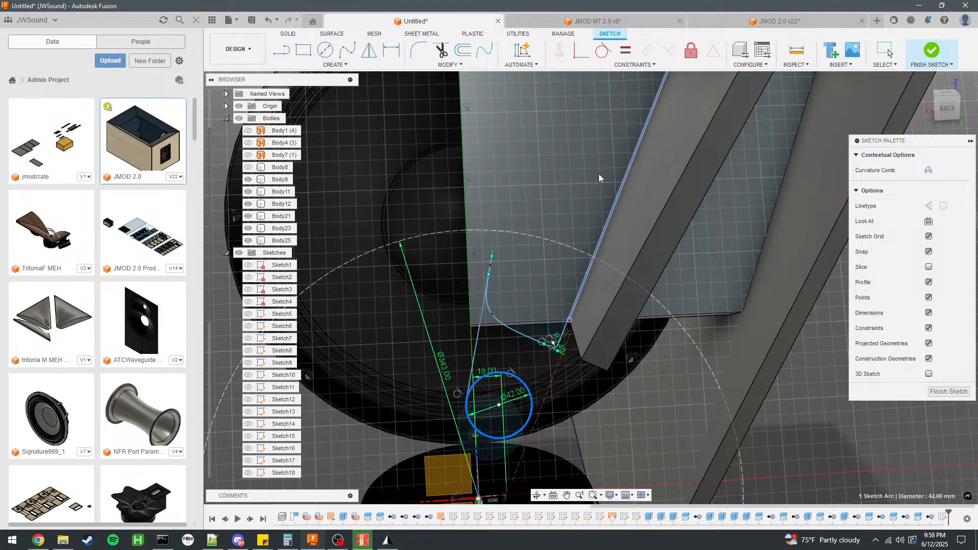
pyautogui.moveTo(739, 77); pyautogui.dragTo(435, 261)
pyautogui.scroll(-1, 435, 261)
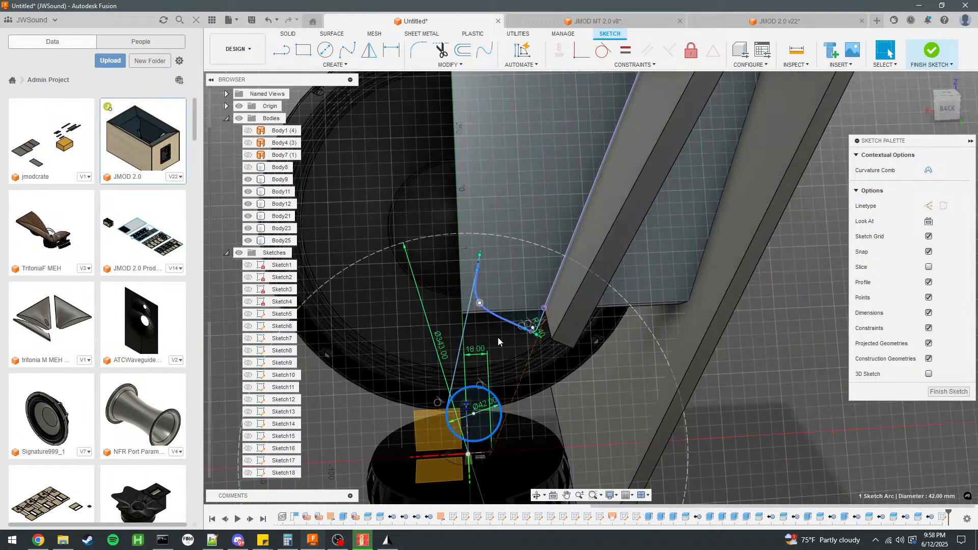
pyautogui.hotkey('ctrl', 'z')
pyautogui.hotkey('ctrl', 'z')
# Pull the port's inner side line toward the panel edge and move the spline's middle fit point to smooth the throat-end curve.
pyautogui.moveTo(492, 221); pyautogui.dragTo(528, 221)
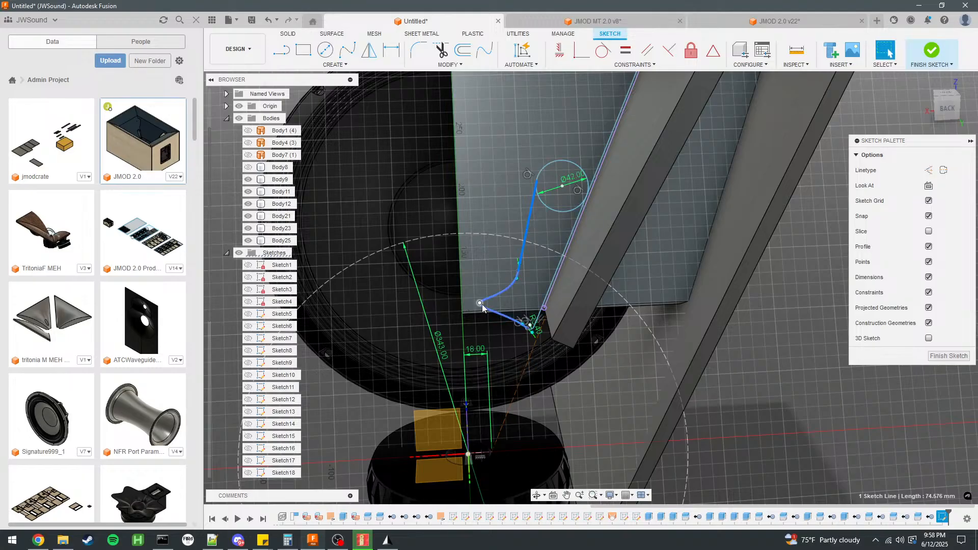
pyautogui.moveTo(484, 305); pyautogui.dragTo(497, 307)
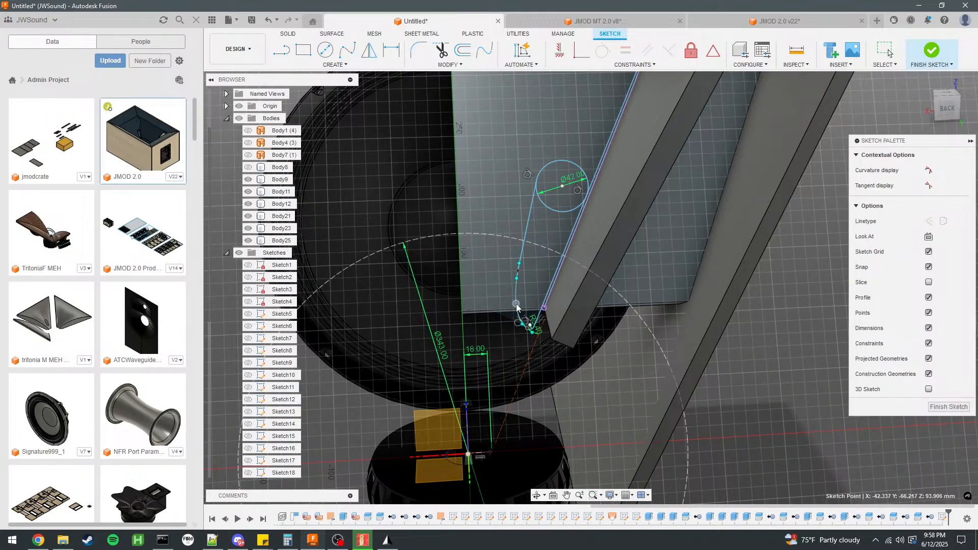
pyautogui.scroll(3, 534, 290)
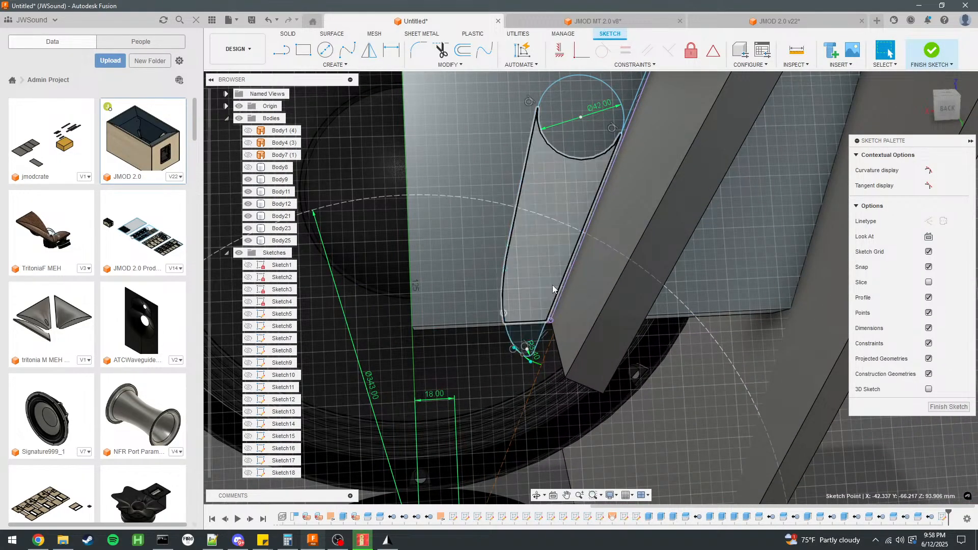
pyautogui.click(515, 232)
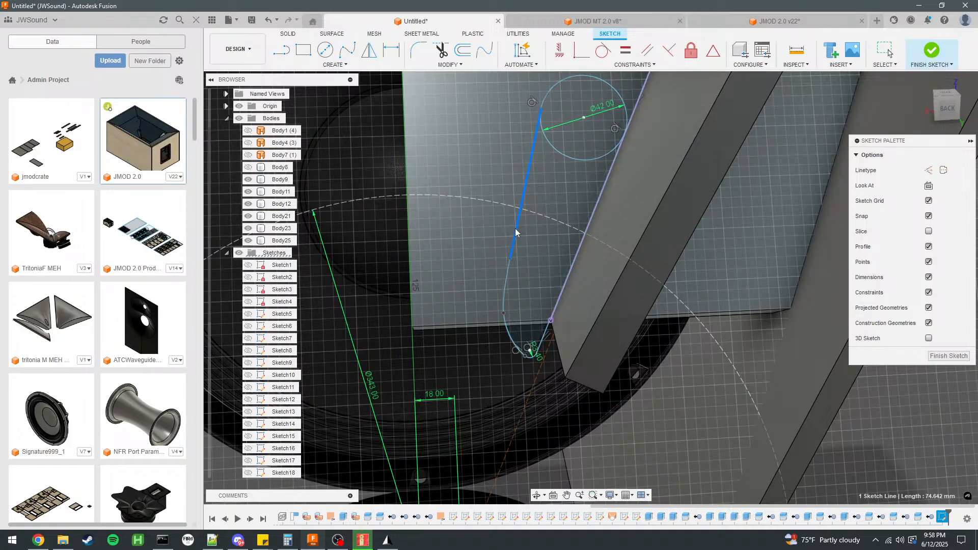
pyautogui.click(505, 312)
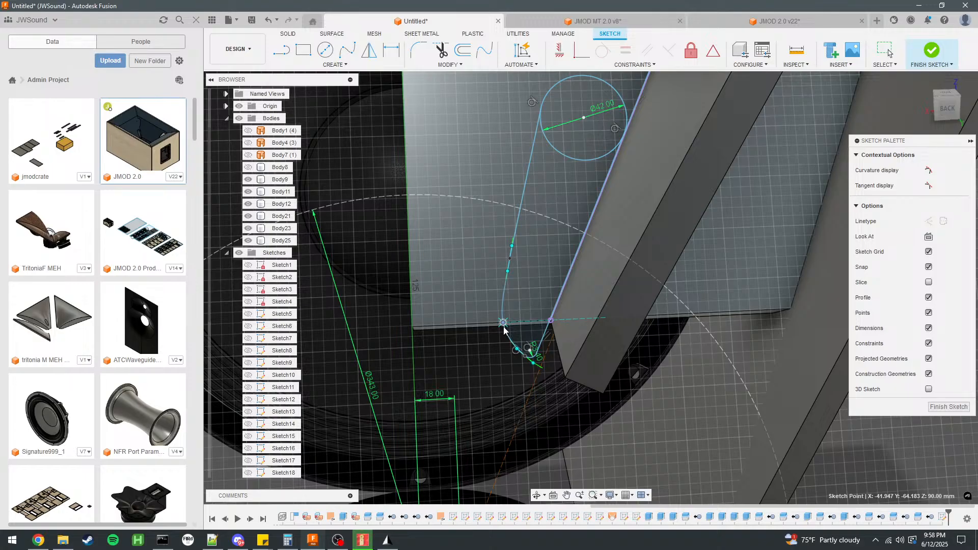
pyautogui.click(483, 200)
# Nudge the 42 mm circle slightly toward the throat along the angled side line.
pyautogui.scroll(-3, 583, 173)
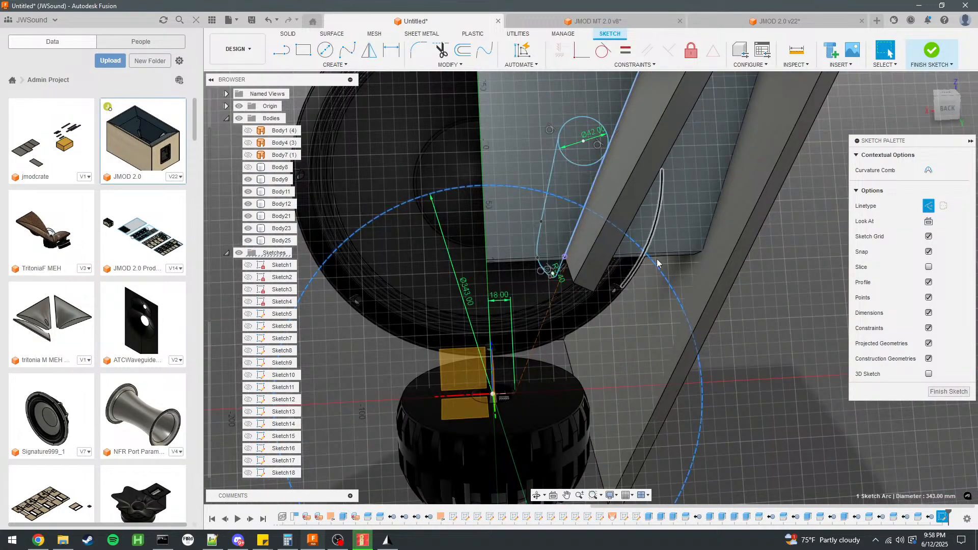
pyautogui.click(767, 351)
pyautogui.scroll(3, 611, 196)
pyautogui.click(558, 148)
pyautogui.moveTo(558, 149); pyautogui.dragTo(556, 153)
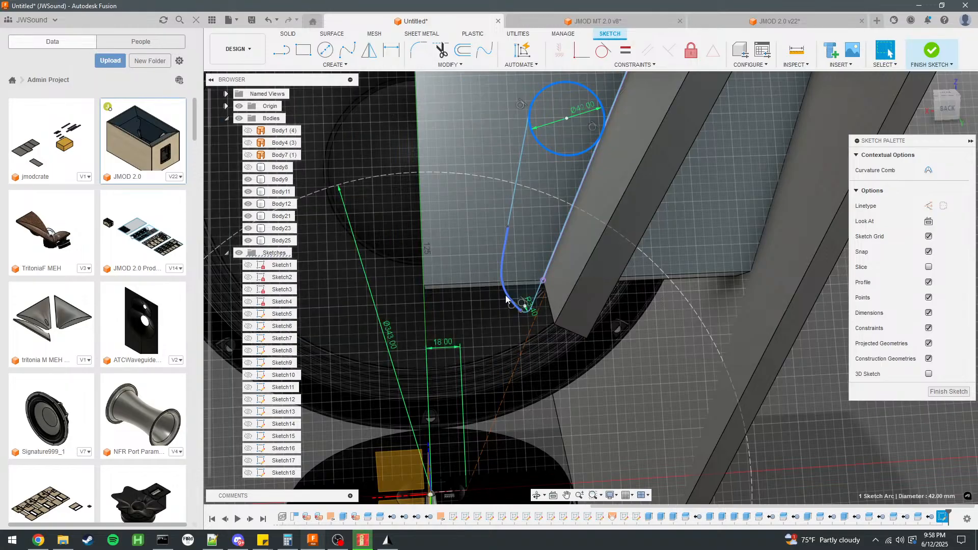
# Refine the port's throat-end curve by moving its spline, the middle fit point and the end point at the small arc.
pyautogui.moveTo(508, 294); pyautogui.dragTo(494, 273)
pyautogui.click(492, 294)
pyautogui.press('Delete')
pyautogui.moveTo(519, 313)
pyautogui.mouseDown()
pyautogui.moveTo(526, 300)
pyautogui.moveTo(494, 271)
pyautogui.moveTo(478, 289)
pyautogui.mouseUp()
pyautogui.scroll(3, 524, 285)
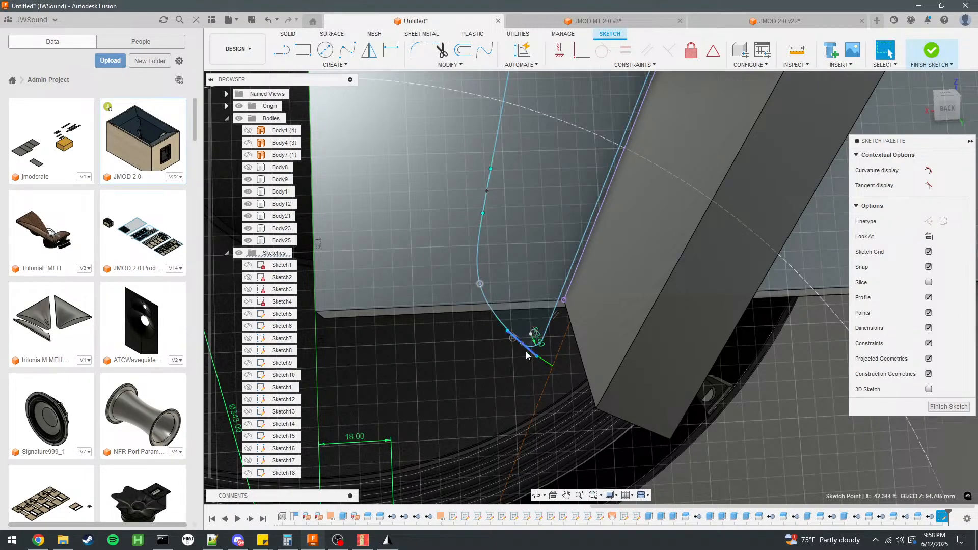
pyautogui.moveTo(523, 344); pyautogui.dragTo(524, 337)
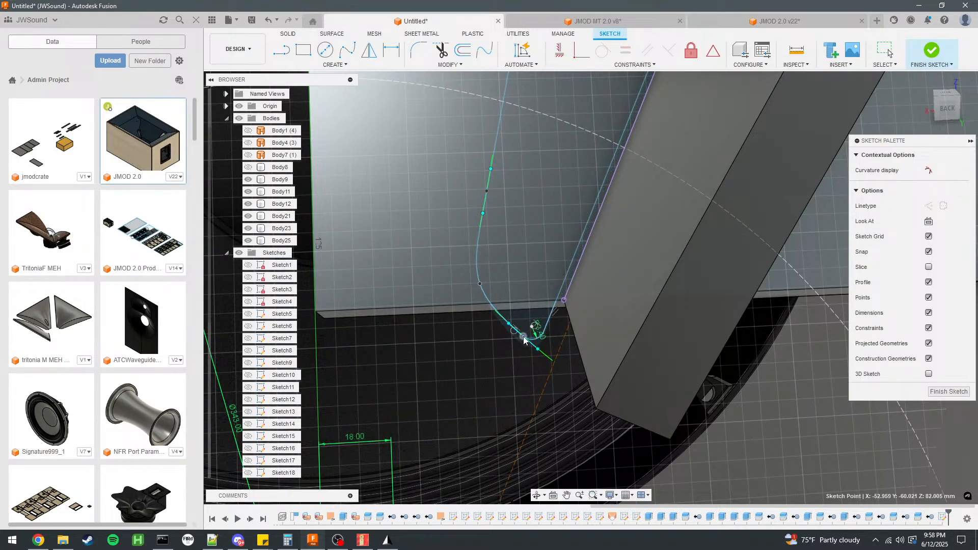
pyautogui.moveTo(483, 281); pyautogui.dragTo(485, 269)
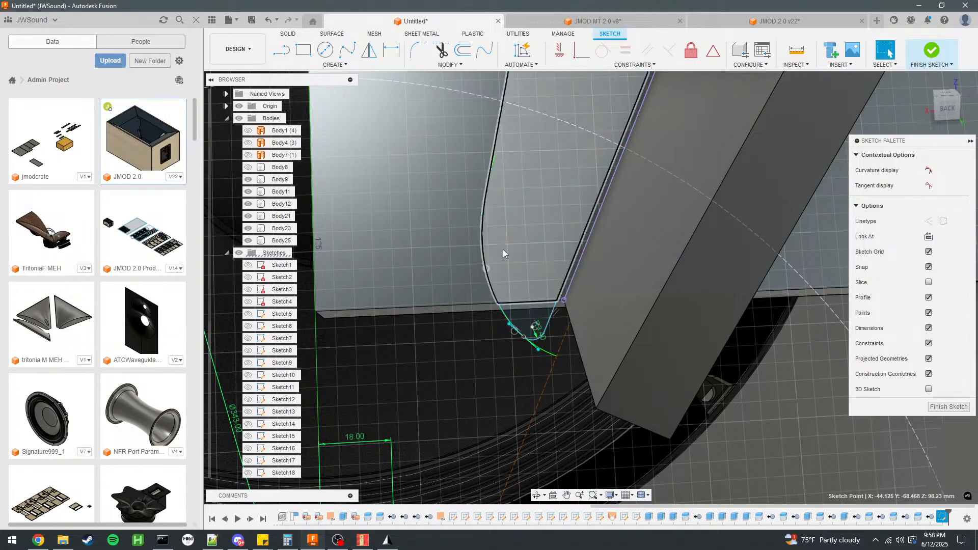
pyautogui.click(502, 250)
pyautogui.scroll(-4, 481, 340)
pyautogui.scroll(-2, 747, 342)
pyautogui.click(801, 387)
pyautogui.scroll(-3, 562, 225)
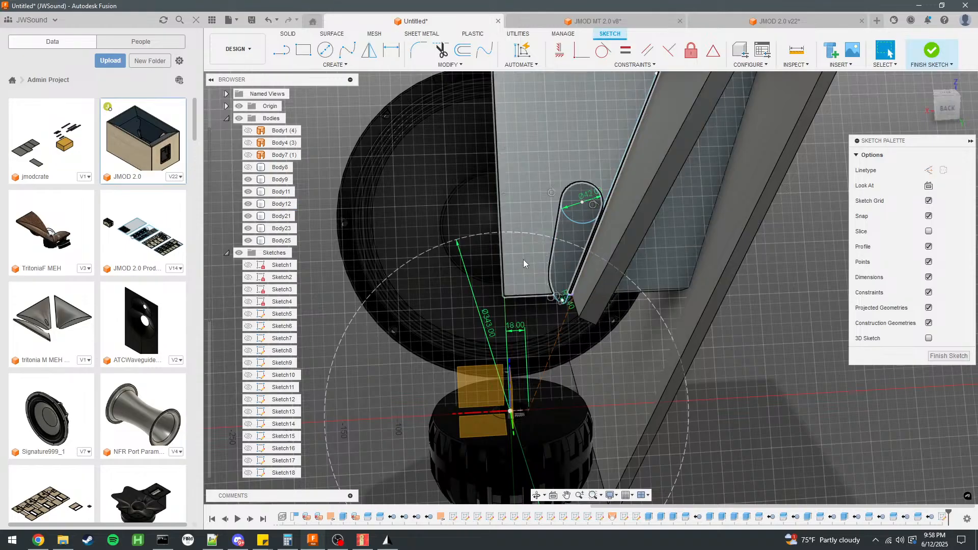
# Check the port against the 343 mm construction circle, and inspect the throat-end spline and 171.5 mm radius arc in the JMOD 2.0 design.
pyautogui.click(576, 245)
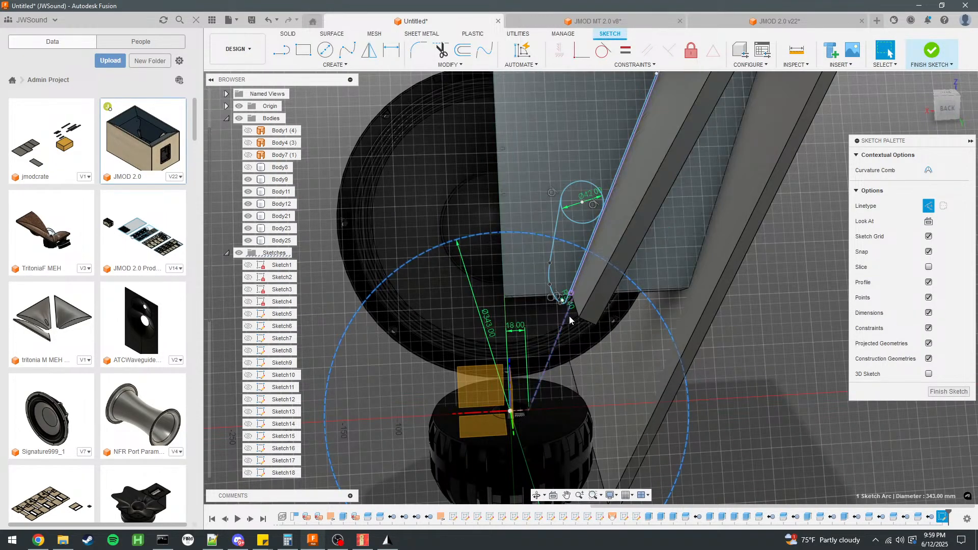
pyautogui.scroll(5, 561, 302)
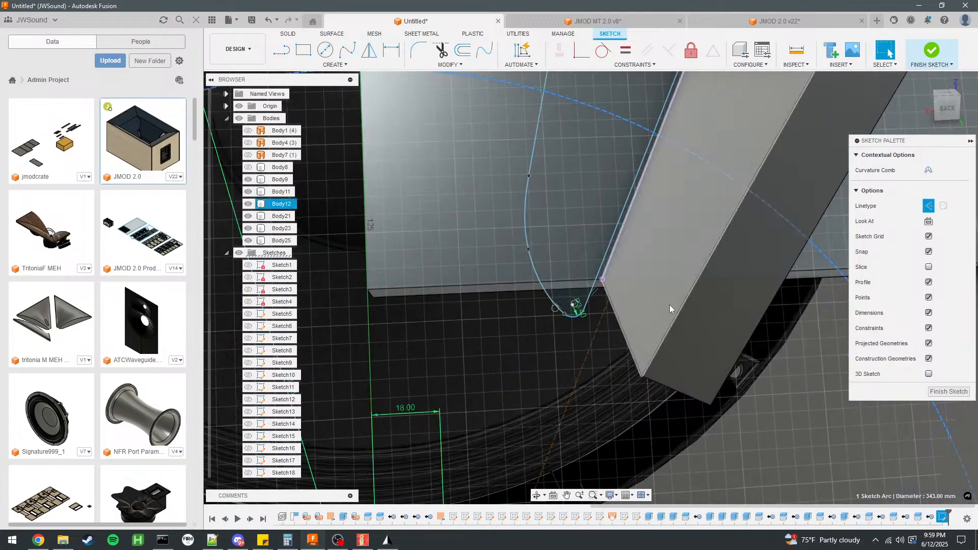
pyautogui.click(619, 20)
pyautogui.click(723, 20)
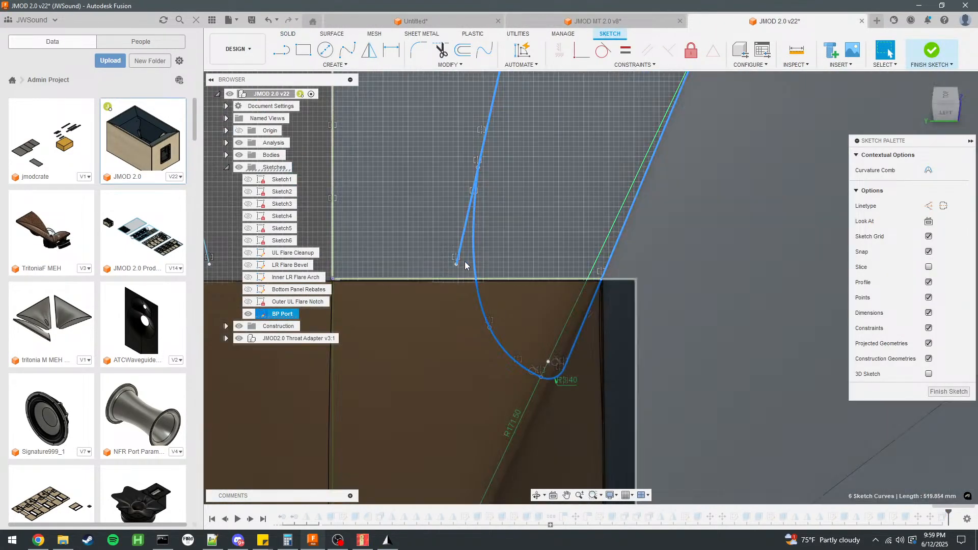
pyautogui.click(475, 258)
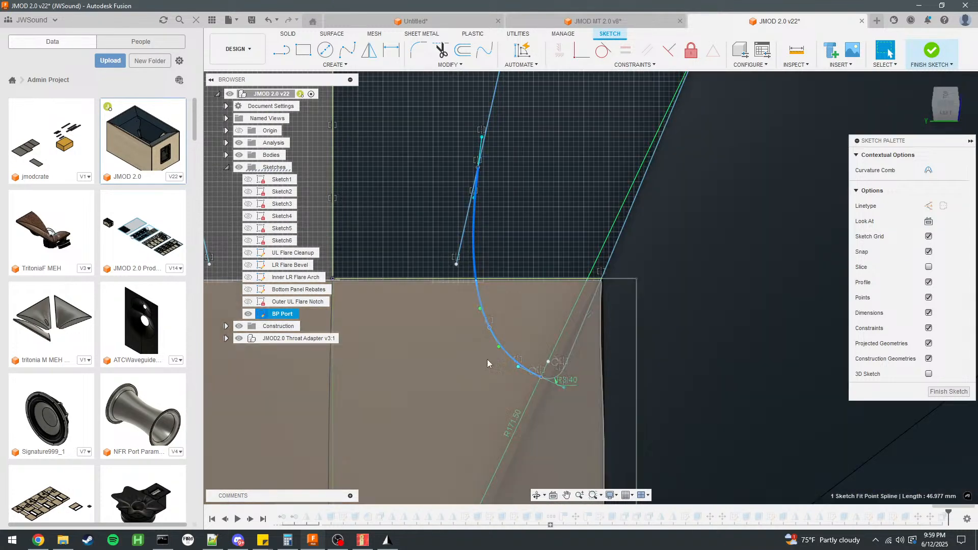
pyautogui.scroll(-5, 601, 307)
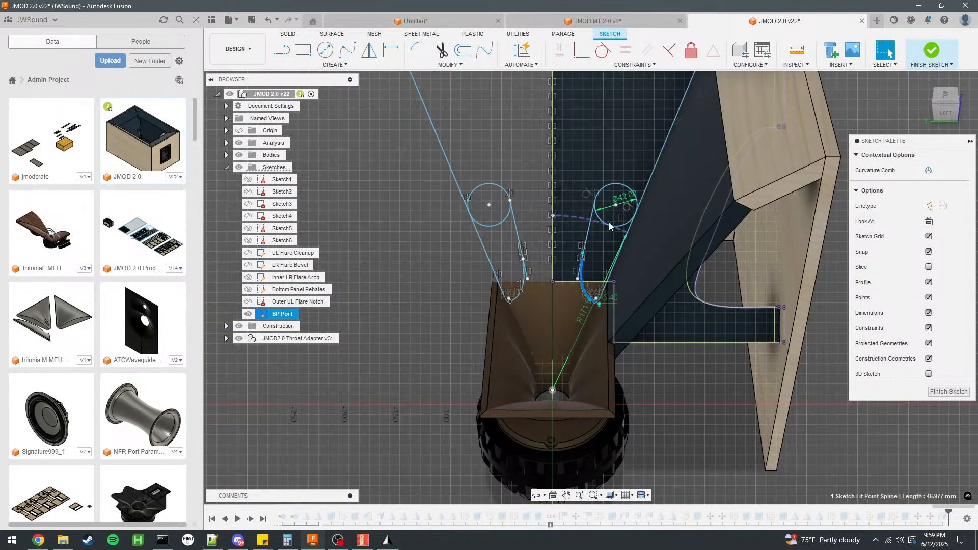
pyautogui.click(610, 223)
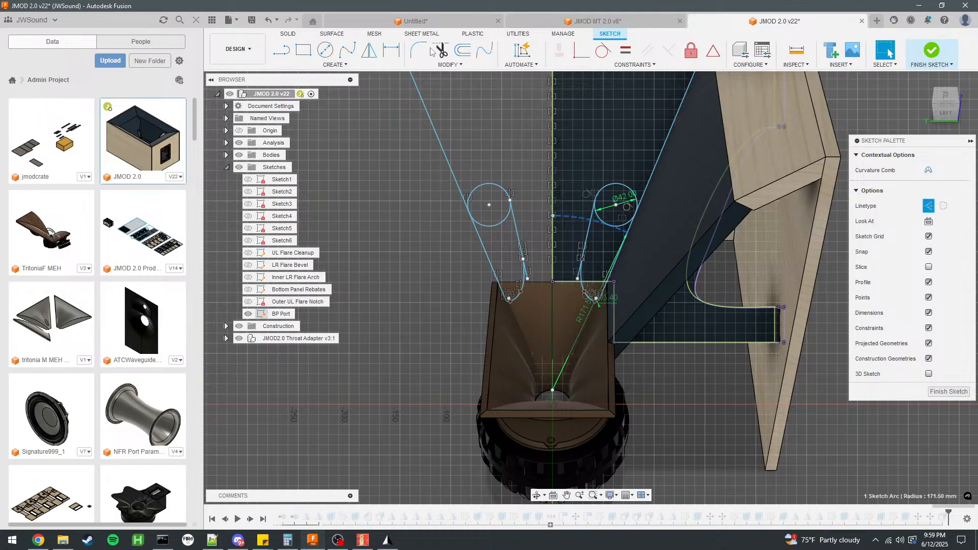
# Compare the port's placement relative to the driver and throat between the untitled horn design and JMOD 2.0.
pyautogui.click(414, 20)
pyautogui.scroll(-5, 598, 280)
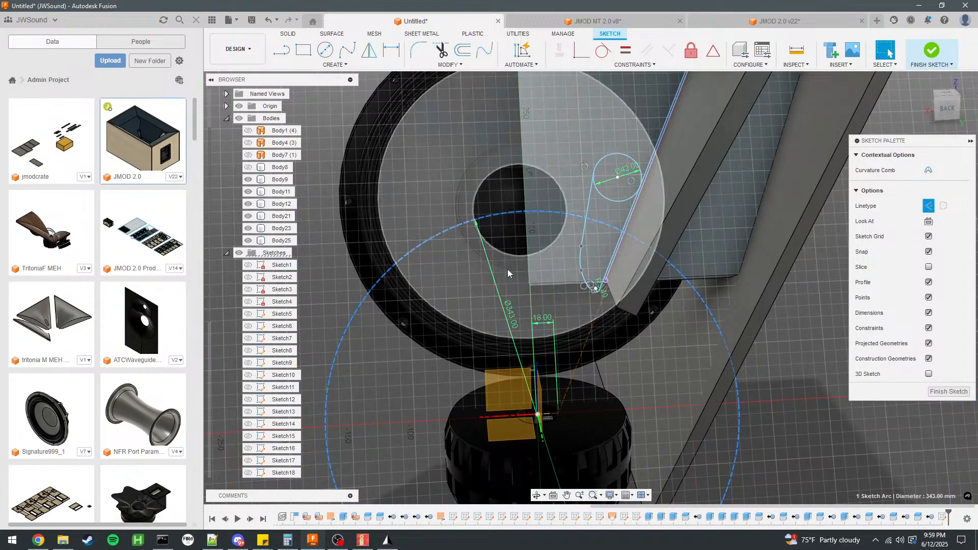
pyautogui.click(734, 25)
pyautogui.scroll(-4, 537, 231)
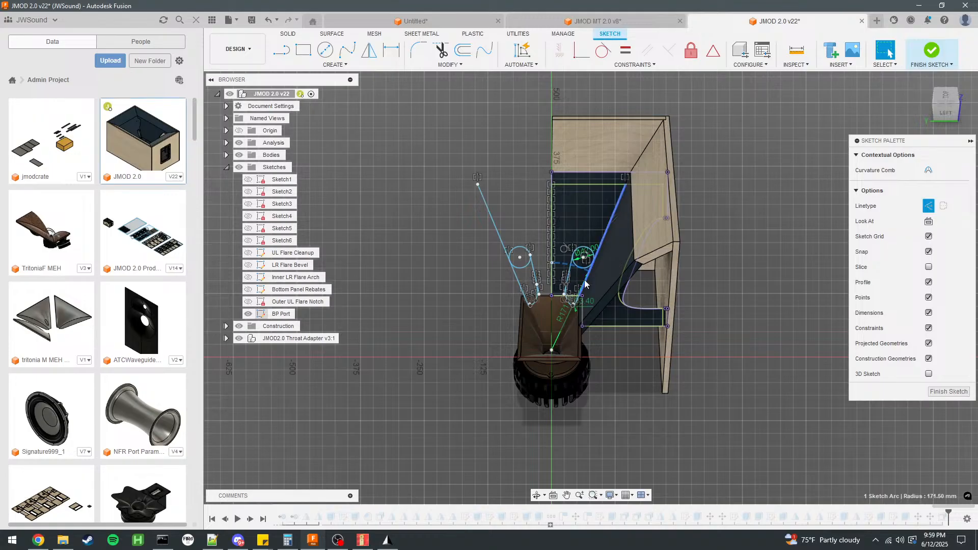
pyautogui.click(458, 18)
pyautogui.scroll(-4, 581, 261)
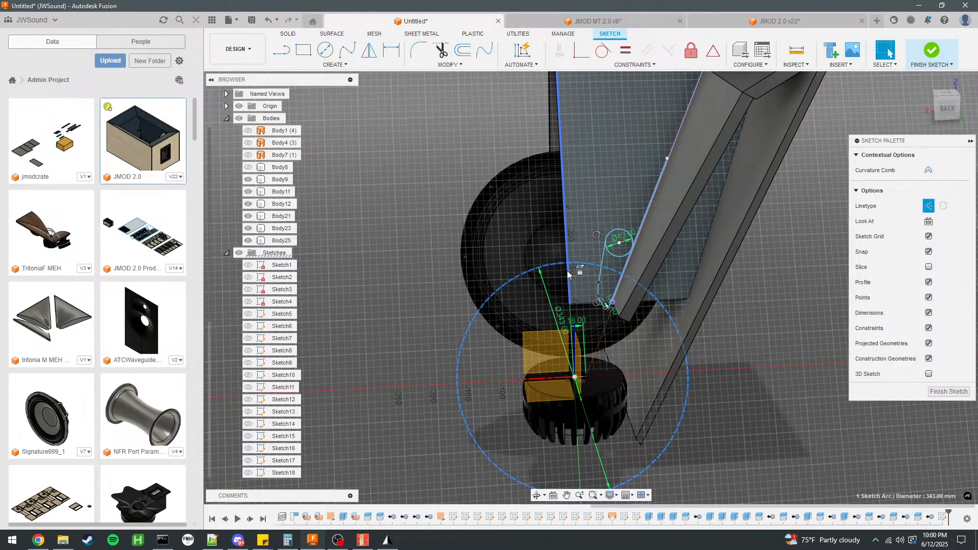
# Move the port's throat-end spline away from the throat so the rounded tip sits within the panel's lower edge.
pyautogui.scroll(5, 634, 264)
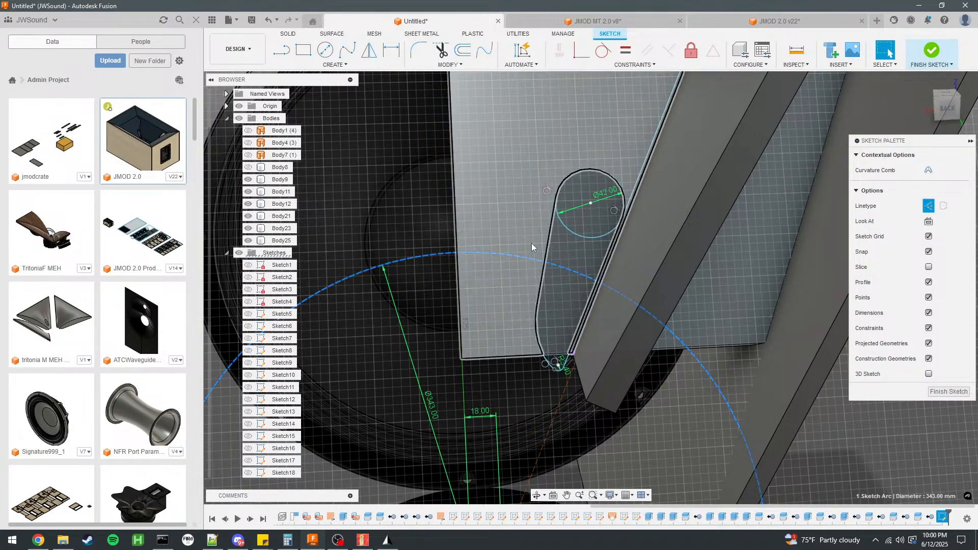
pyautogui.scroll(-2, 531, 243)
pyautogui.scroll(3, 557, 252)
pyautogui.scroll(-5, 579, 245)
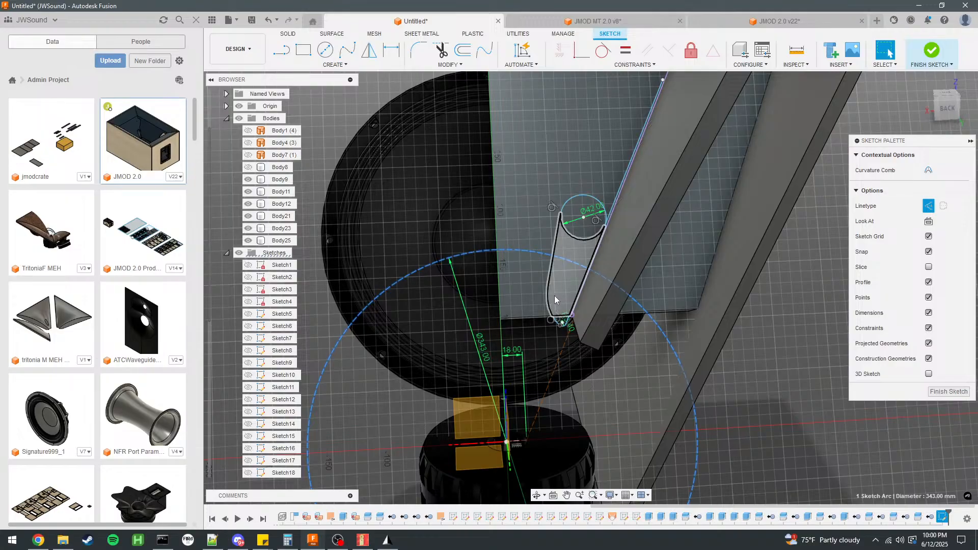
pyautogui.click(552, 294)
pyautogui.moveTo(553, 295); pyautogui.dragTo(559, 279)
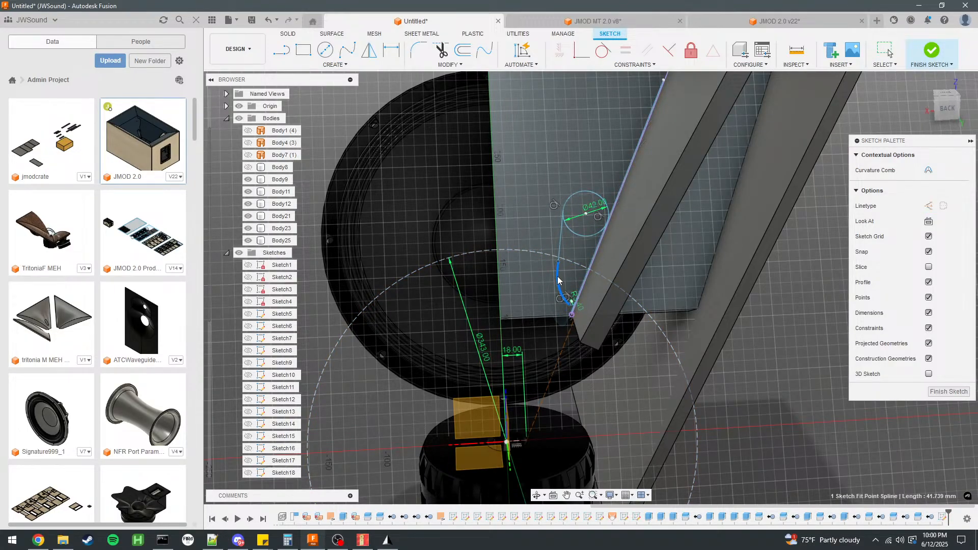
# Move the port's 42 mm circle slightly farther from the throat along the panel's angled edge.
pyautogui.moveTo(581, 236); pyautogui.dragTo(589, 225)
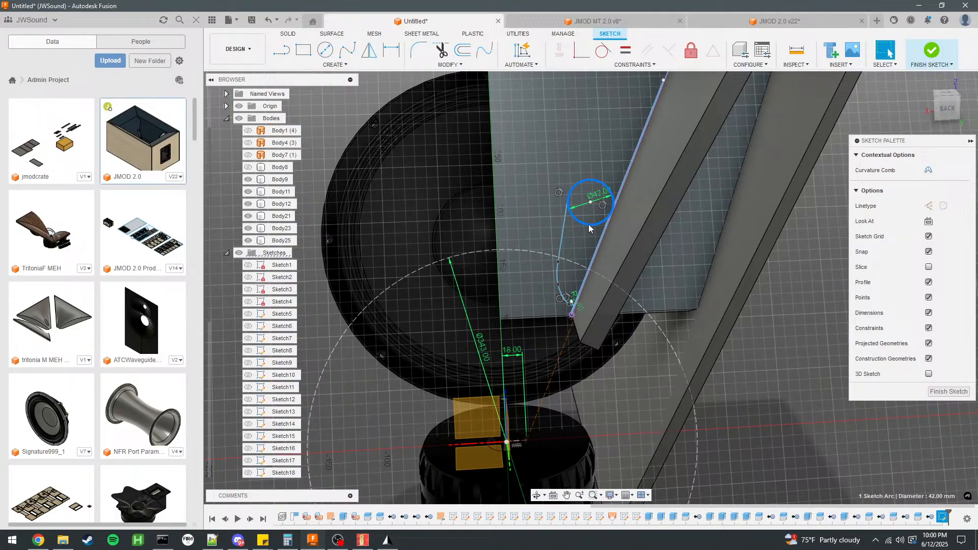
pyautogui.click(549, 253)
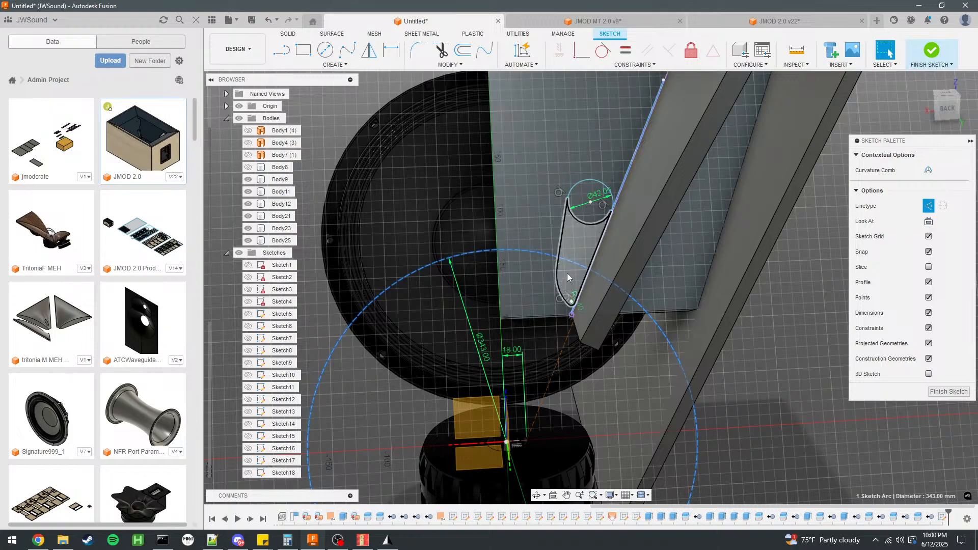
# Draw a circle centred on the sketch origin with a diameter of 686/4 (171.5 mm).
pyautogui.scroll(-2, 585, 221)
pyautogui.press('c')
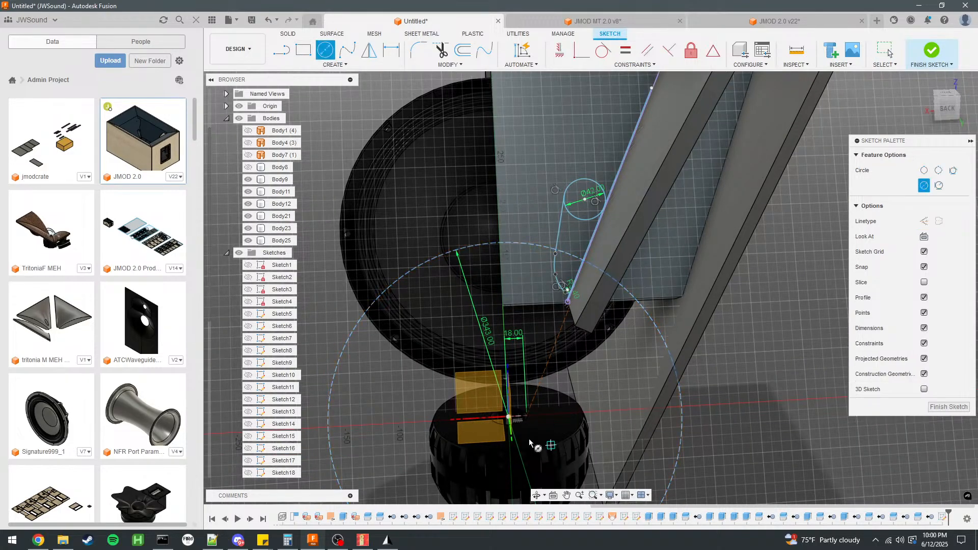
pyautogui.click(508, 417)
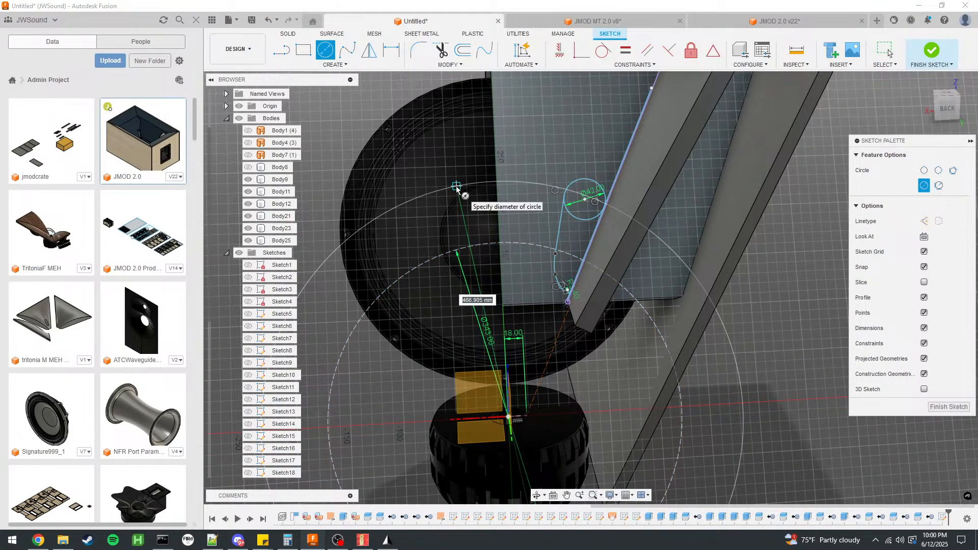
pyautogui.write('67')
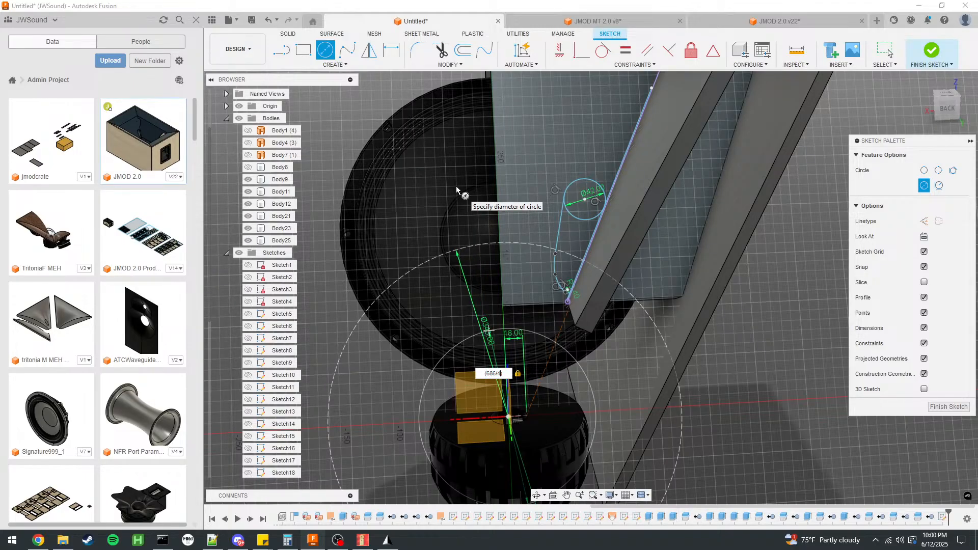
pyautogui.click(889, 49)
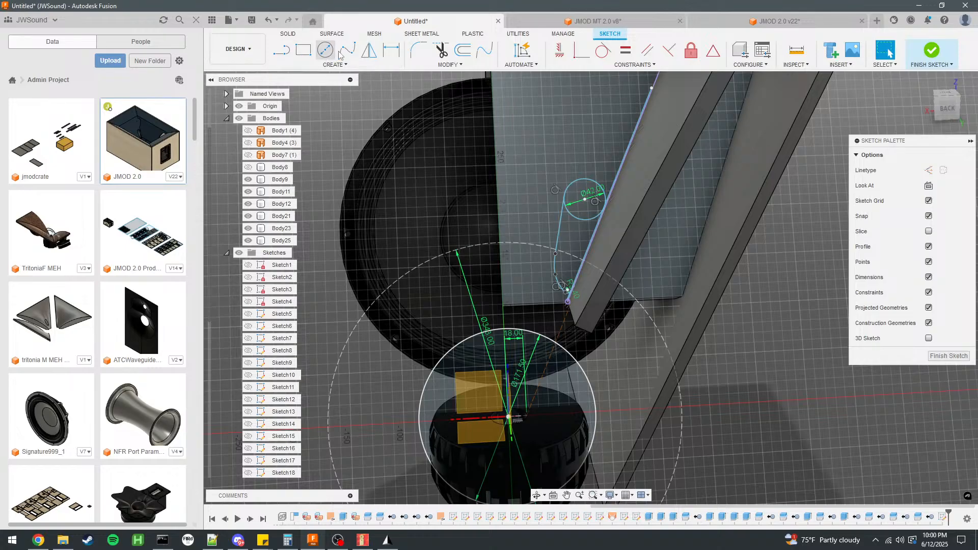
# Draw a construction centre-point arc of 228.667 mm radius about the origin, starting at the angled panel edge and sweeping across the driver.
pyautogui.click(346, 65)
pyautogui.moveTo(356, 106)
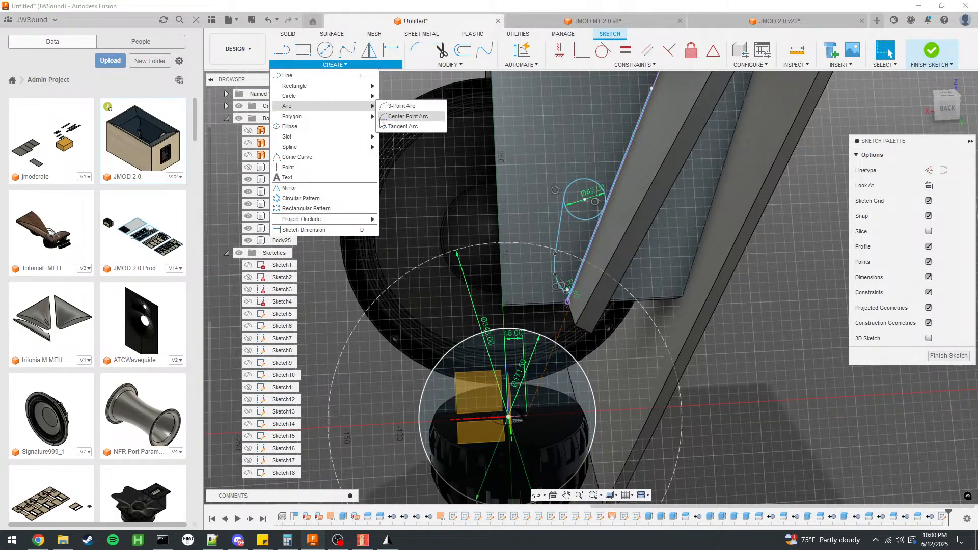
pyautogui.click(407, 116)
pyautogui.click(509, 417)
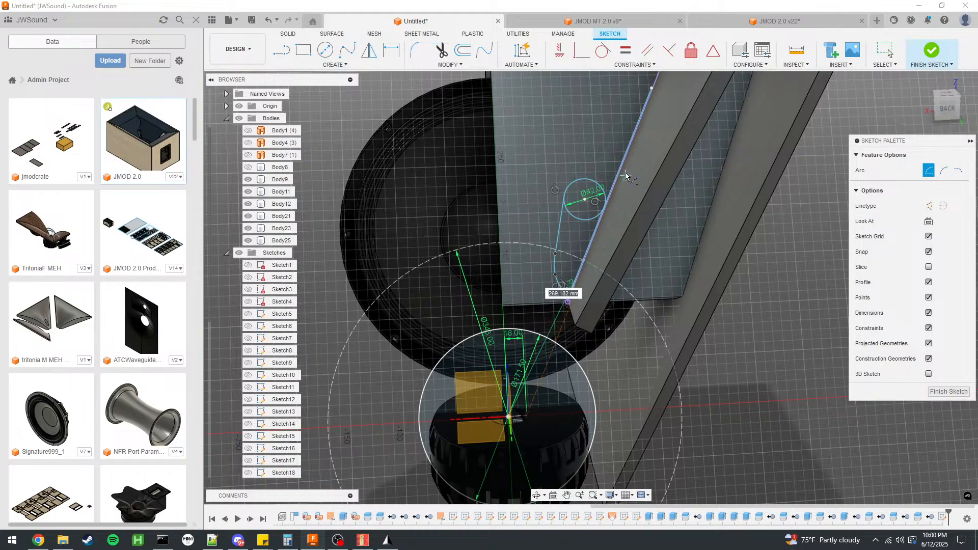
pyautogui.write('68')
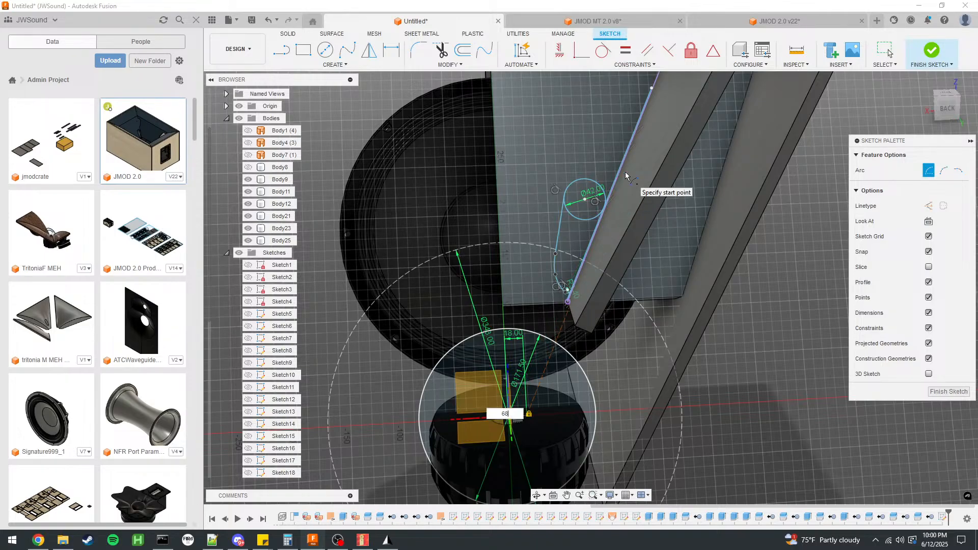
pyautogui.click(606, 208)
pyautogui.click(929, 207)
pyautogui.click(334, 259)
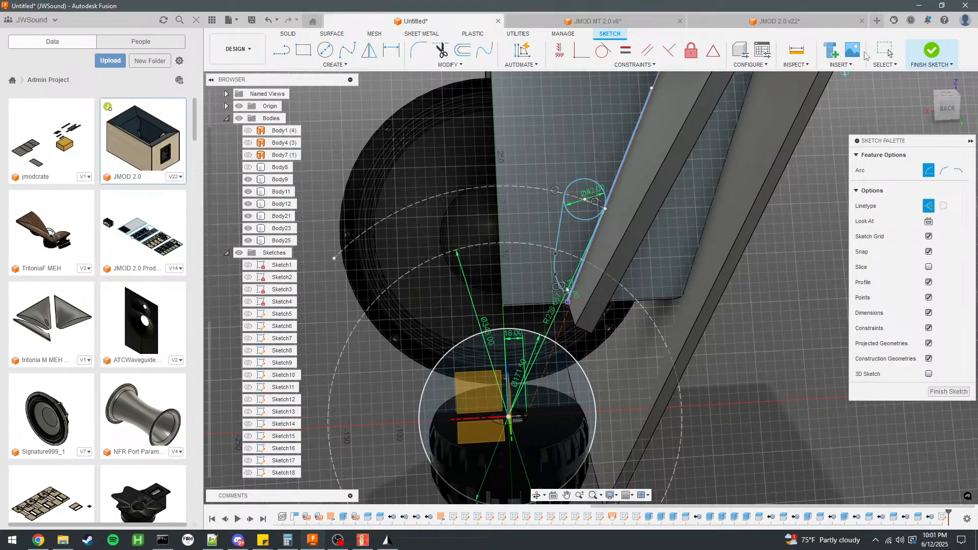
pyautogui.click(885, 51)
# Compare the new construction arc with the 343 mm construction circle by checking their sizes against the port.
pyautogui.click(497, 190)
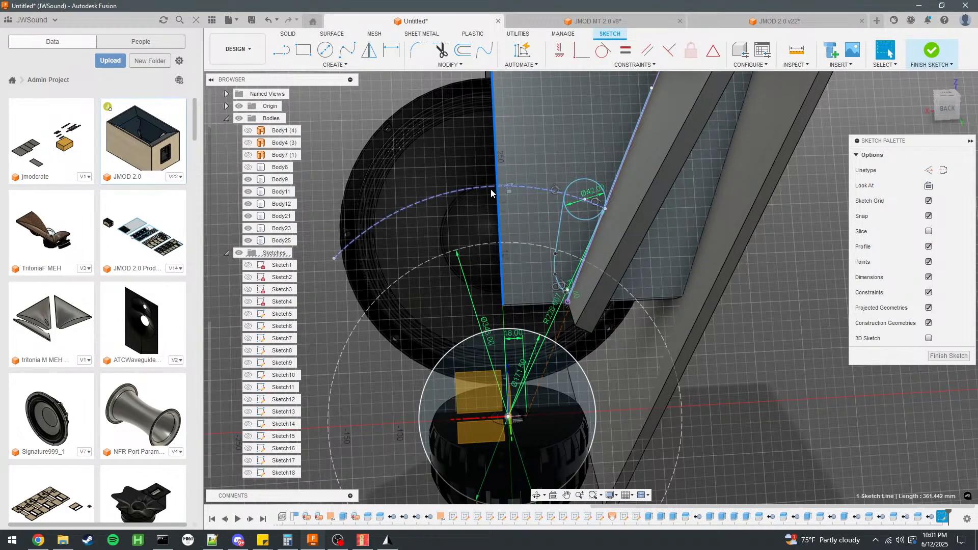
pyautogui.click(491, 188)
pyautogui.click(468, 248)
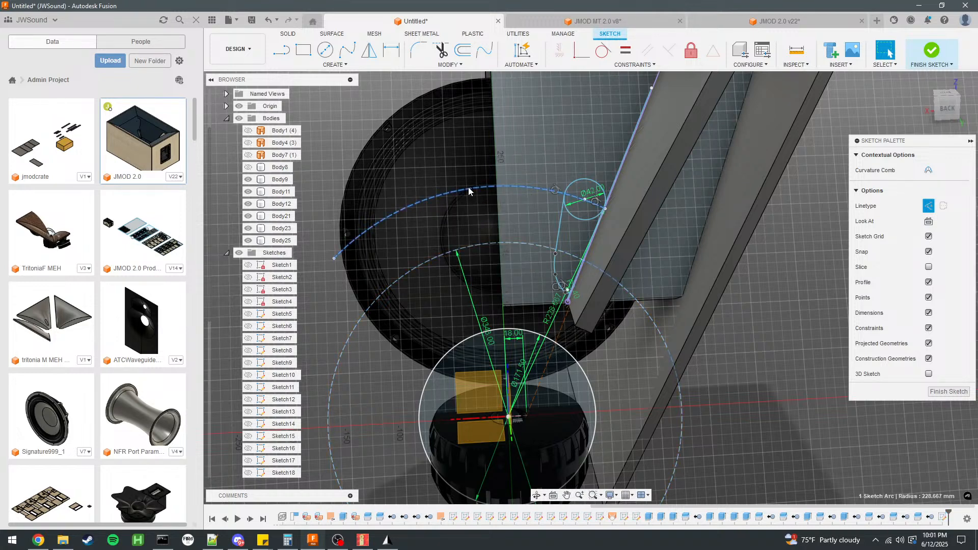
pyautogui.click(481, 246)
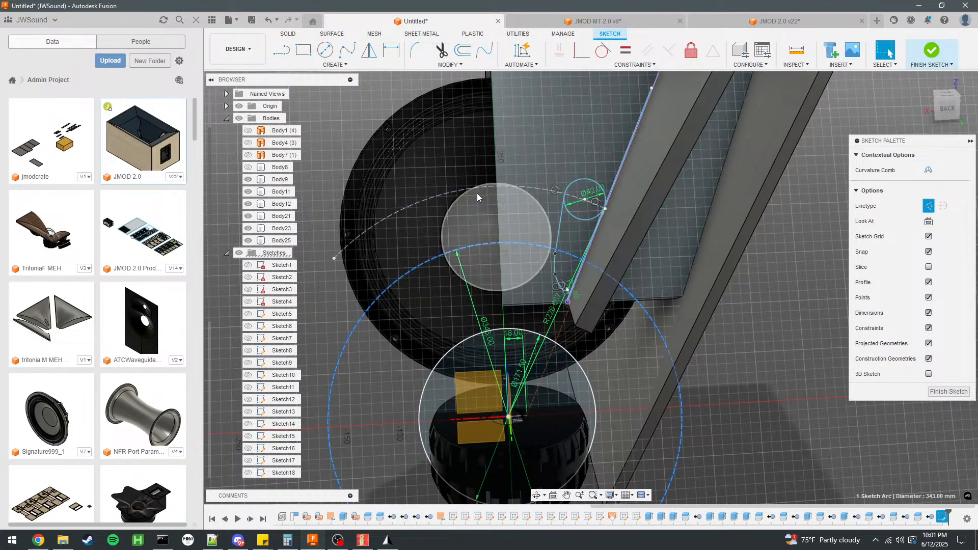
pyautogui.click(473, 189)
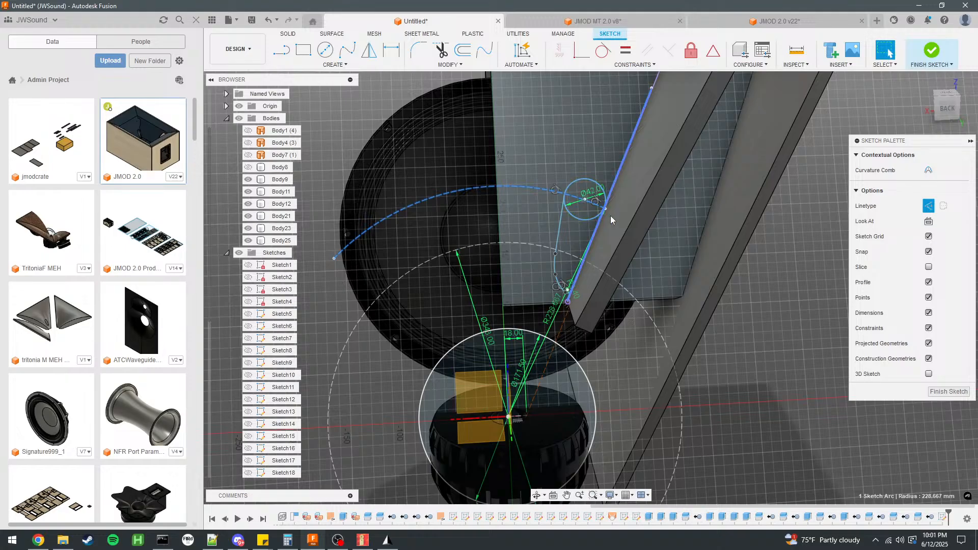
pyautogui.click(748, 348)
# Refine the port outline by nudging its throat-end spline and the straight side line running from the 42 mm circle.
pyautogui.doubleClick(554, 270)
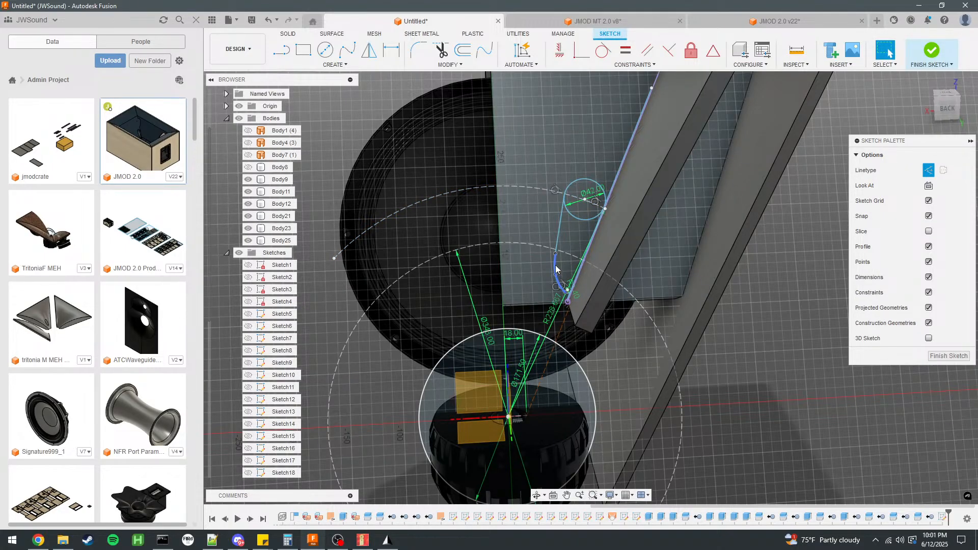
pyautogui.click(556, 267)
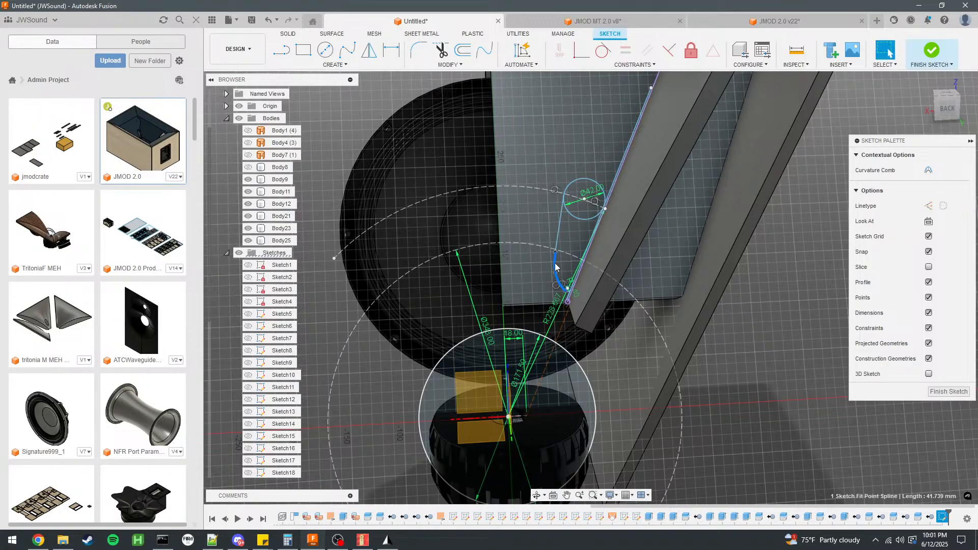
pyautogui.click(746, 371)
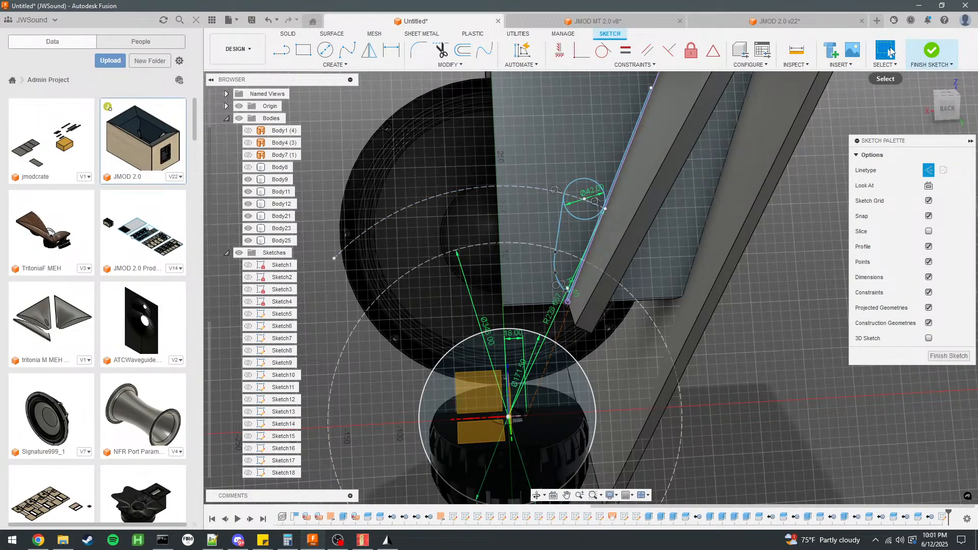
pyautogui.scroll(5, 530, 265)
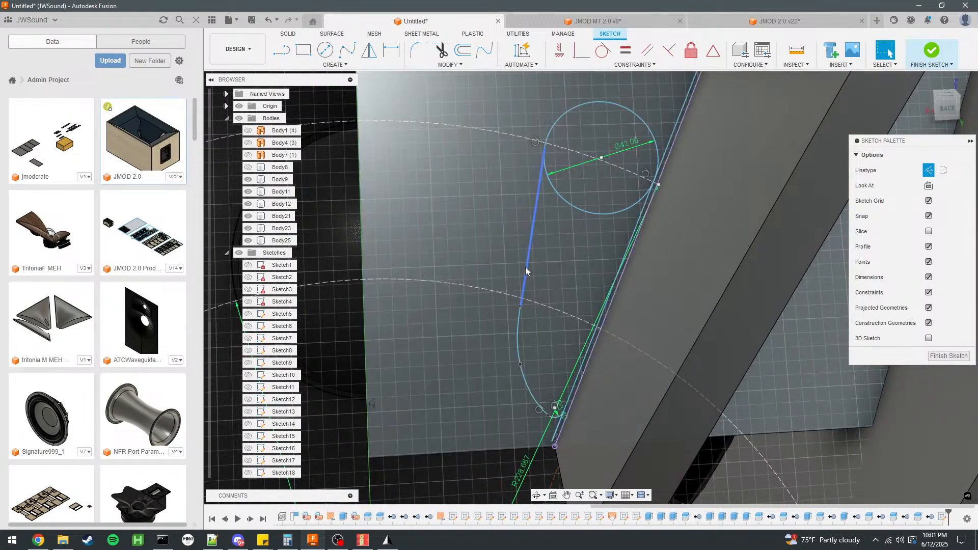
pyautogui.click(526, 270)
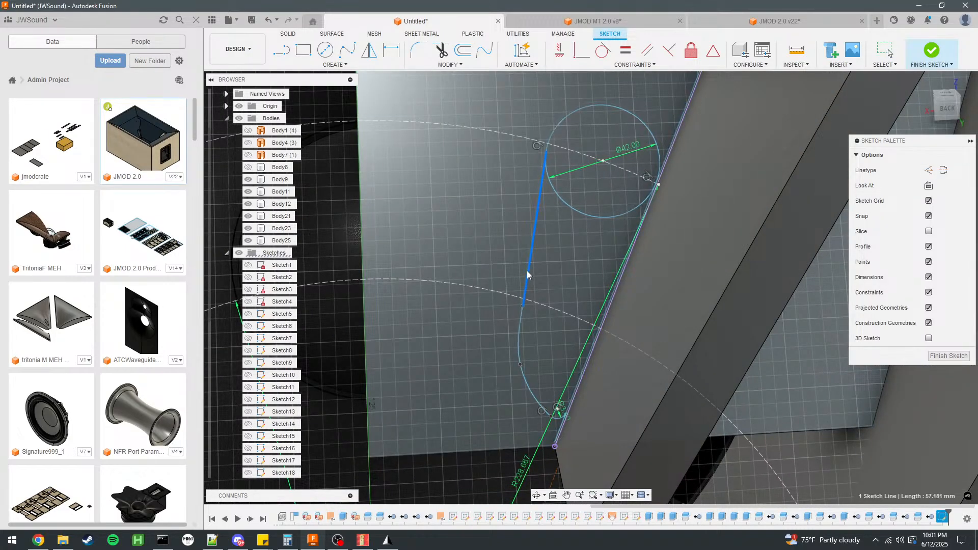
pyautogui.moveTo(528, 271); pyautogui.dragTo(526, 271)
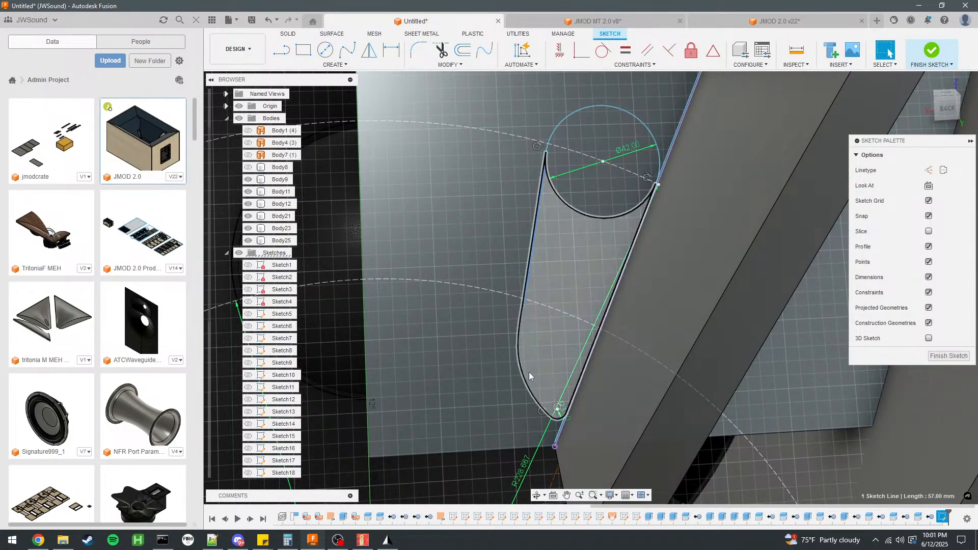
# Measure the port circle's profile area, and inspect the BP Port sketch in the JMOD 2.0 design.
pyautogui.click(607, 204)
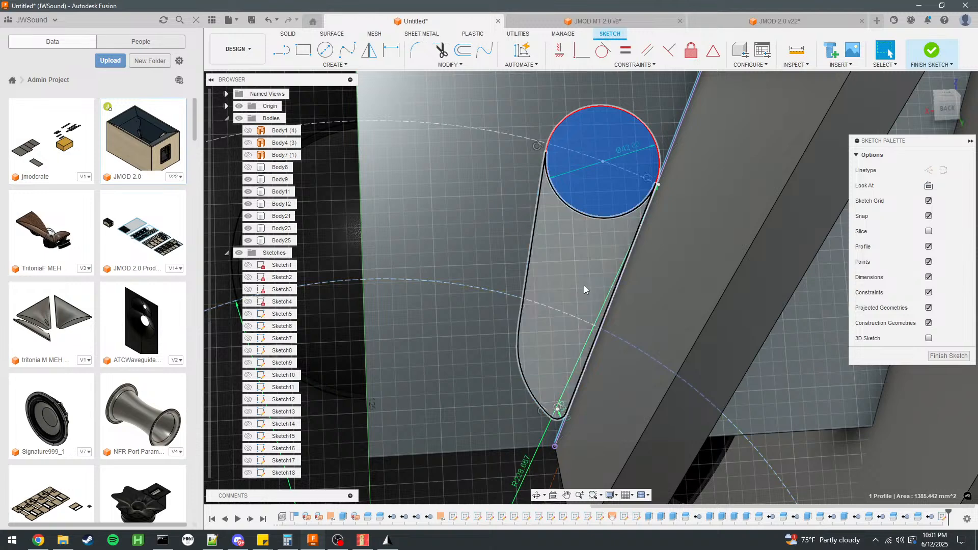
pyautogui.click(774, 22)
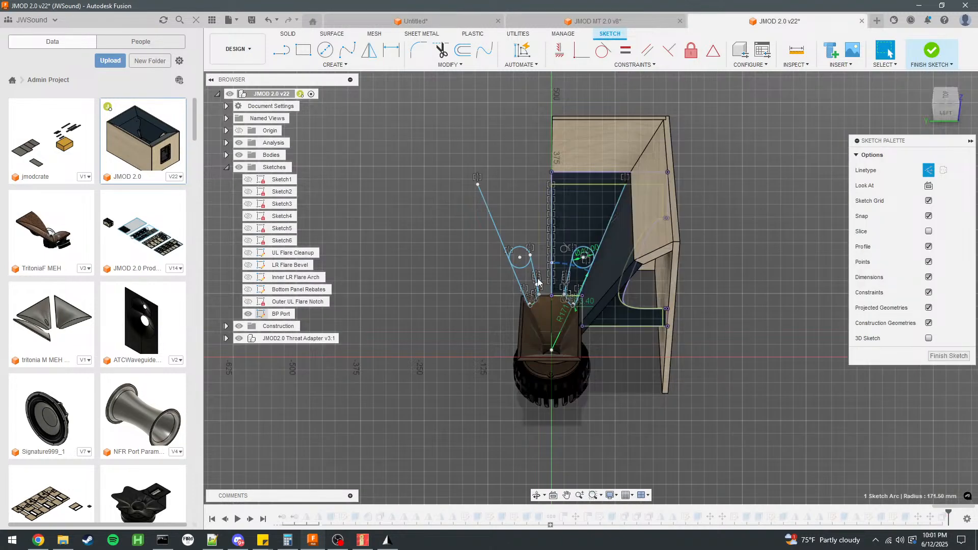
pyautogui.scroll(5, 596, 290)
pyautogui.scroll(5, 630, 338)
pyautogui.scroll(-4, 594, 300)
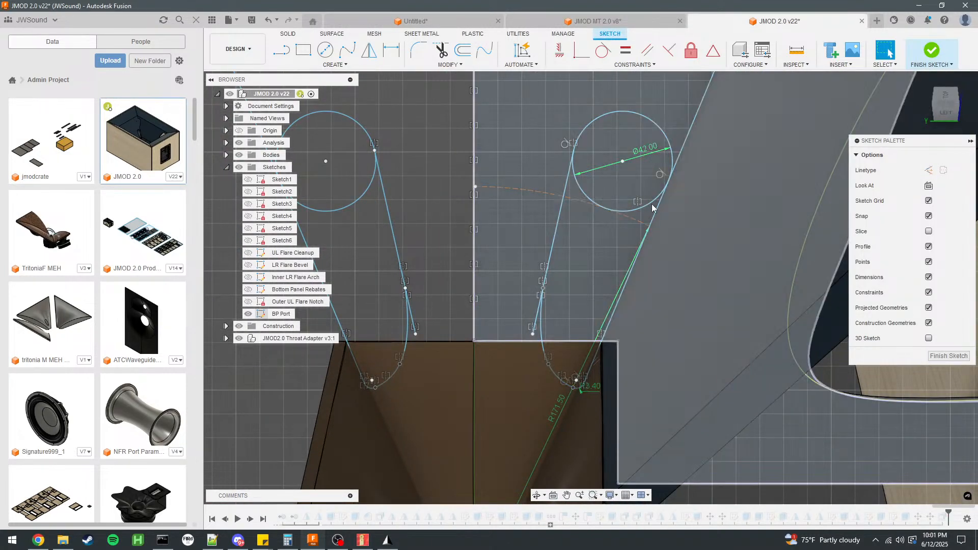
# Start a sketch on the ported panel in JMOD 2.0, close the right-hand port's throat end with line segments, and measure the profile's area.
pyautogui.click(935, 49)
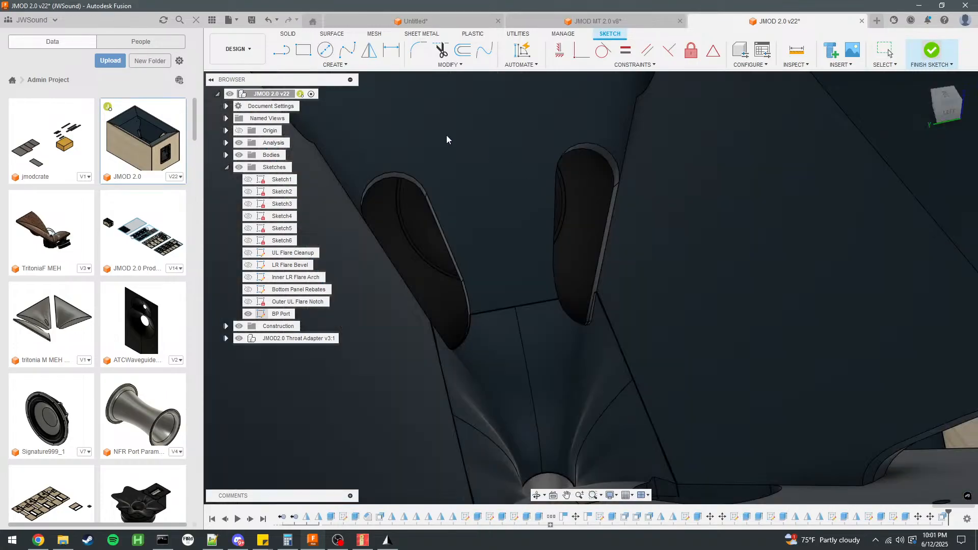
pyautogui.click(478, 170)
pyautogui.click(283, 53)
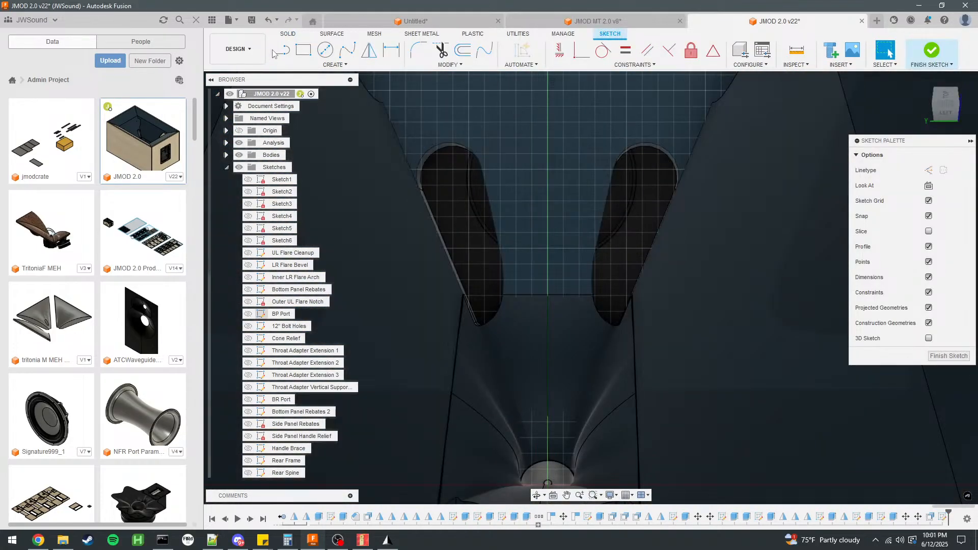
pyautogui.click(276, 52)
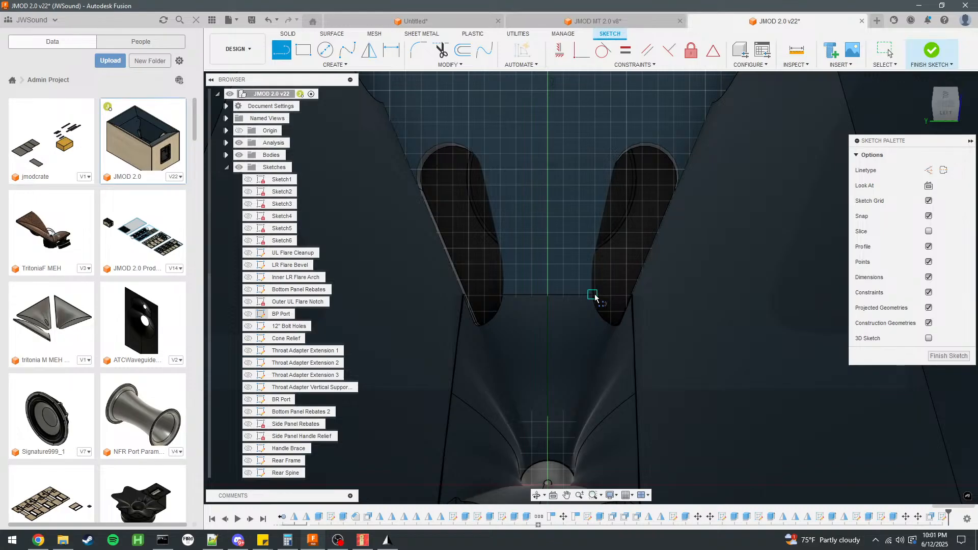
pyautogui.click(593, 295)
pyautogui.click(595, 311)
pyautogui.click(611, 327)
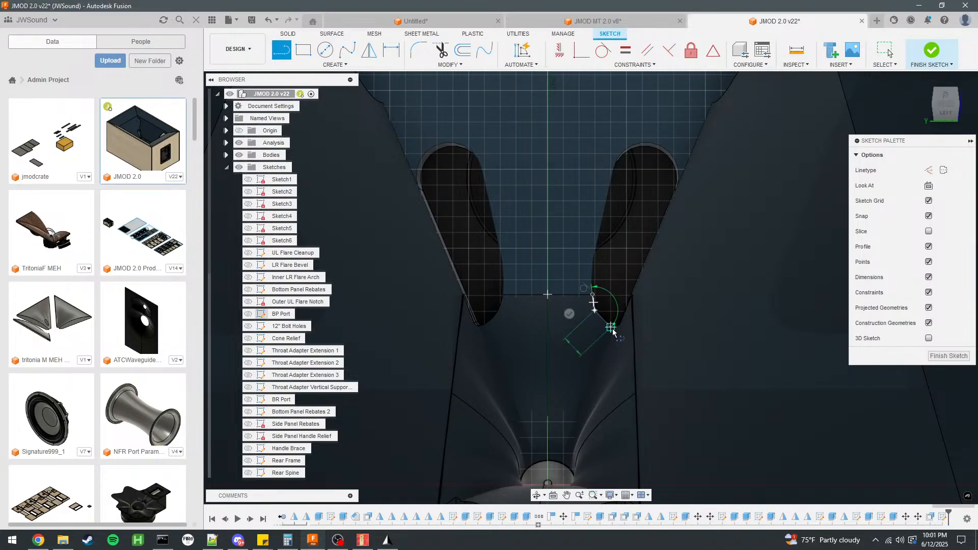
pyautogui.click(622, 327)
pyautogui.click(632, 295)
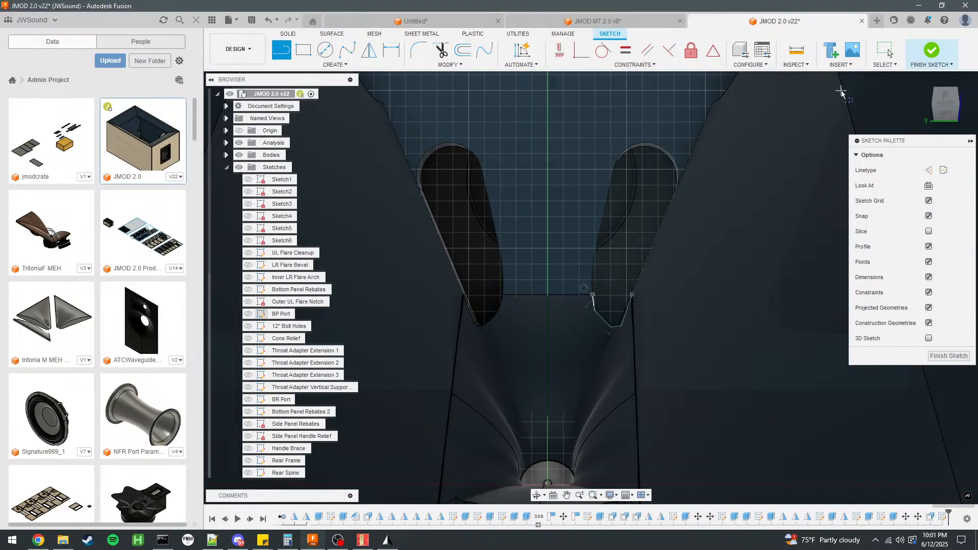
pyautogui.click(885, 50)
pyautogui.click(610, 224)
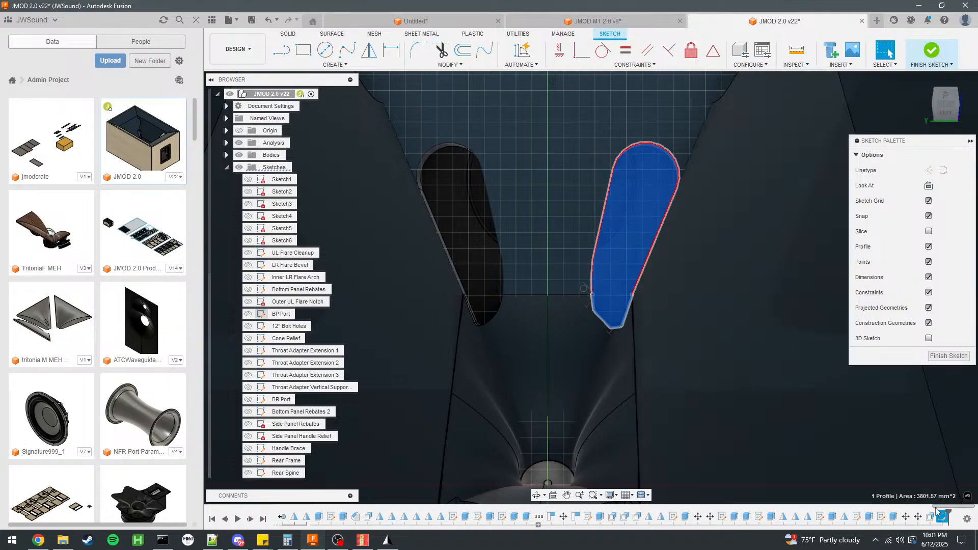
# Switch back to the untitled horn design and open Sticky Notes.
pyautogui.click(598, 21)
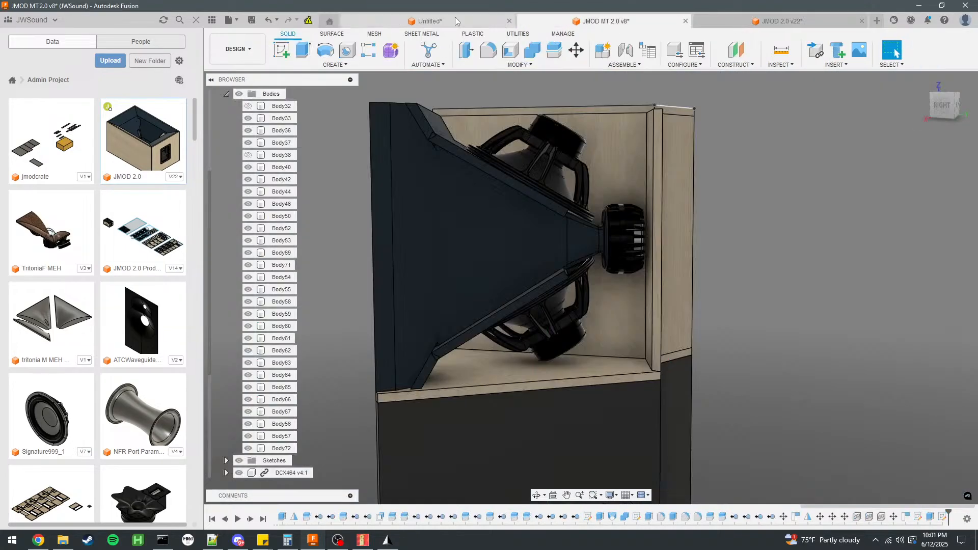
pyautogui.click(416, 21)
pyautogui.press('super')
pyautogui.write('stic')
pyautogui.press('Return')
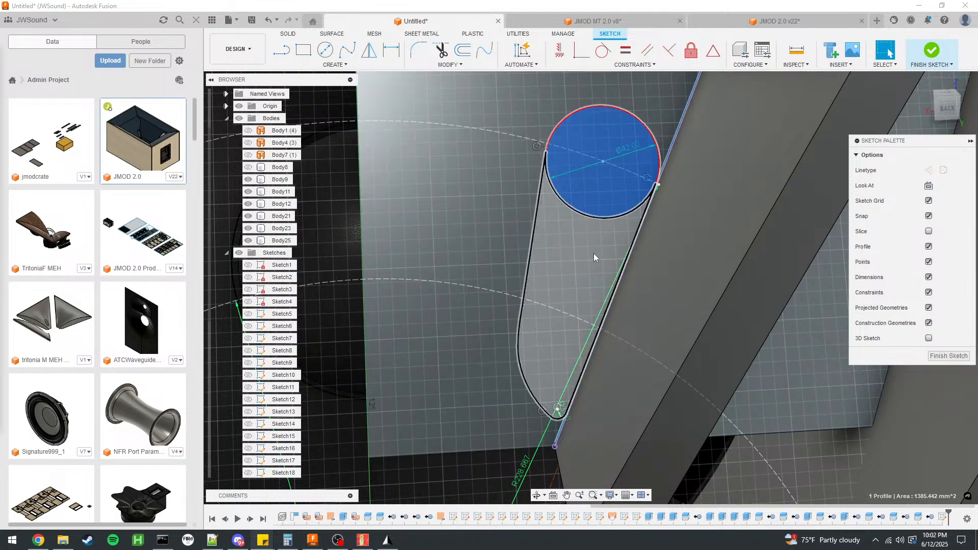
# Measure the areas of the port's circular and tapered profiles, opening Calculator to total them.
pyautogui.click(595, 253)
pyautogui.click(610, 194)
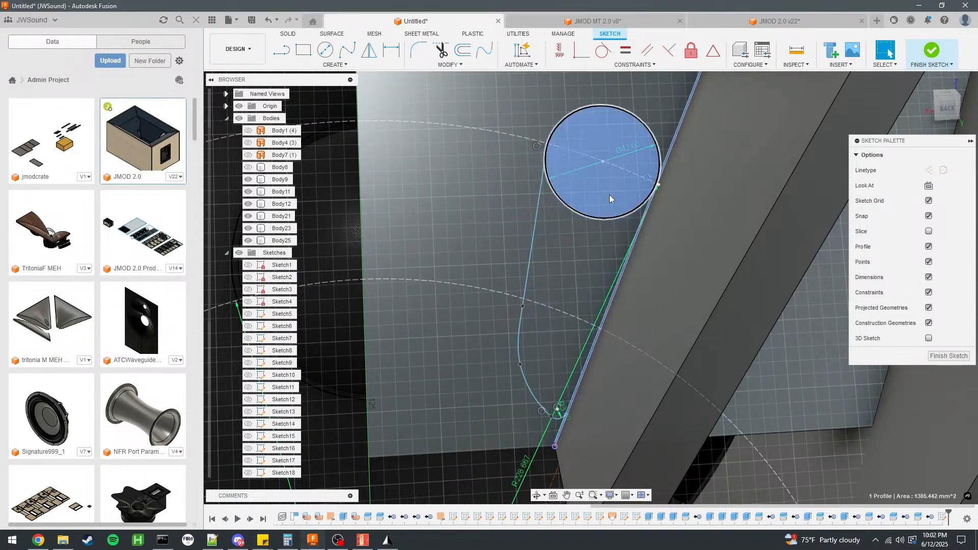
pyautogui.press('super')
pyautogui.write('calc')
pyautogui.press('Return')
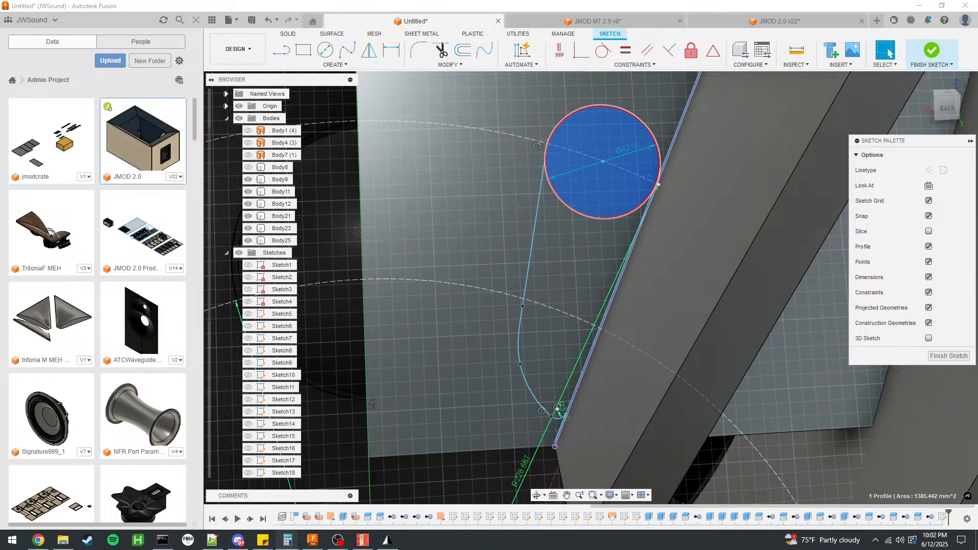
pyautogui.click(584, 255)
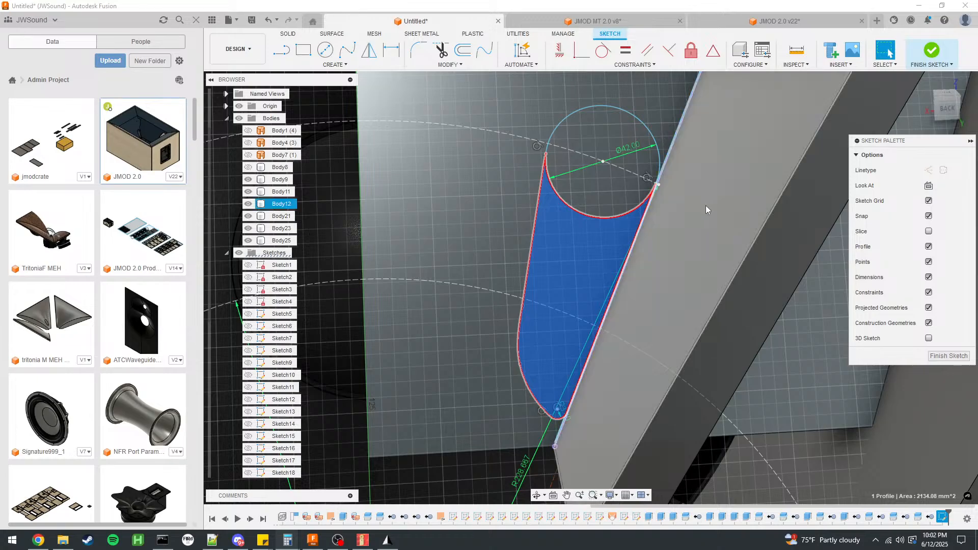
pyautogui.click(596, 216)
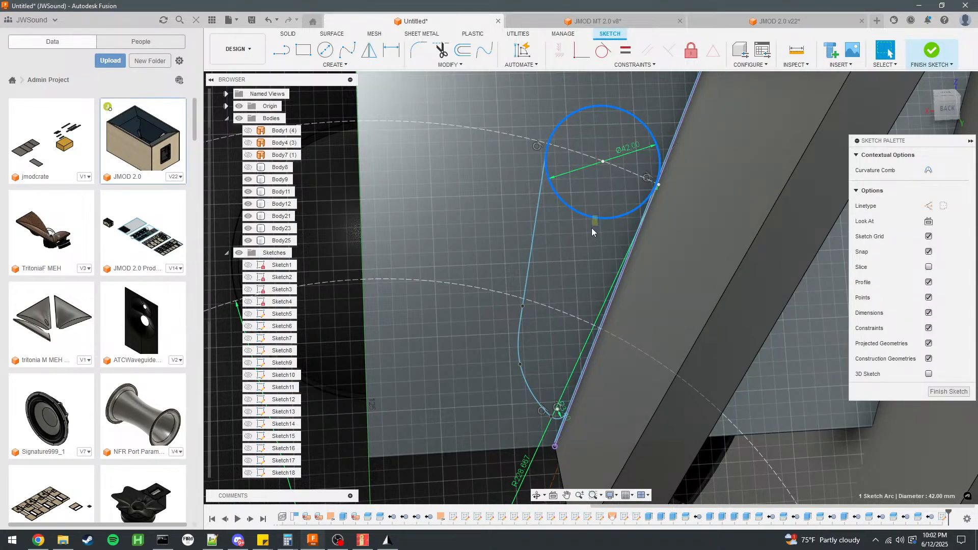
# Set the port circle's diameter to 35 mm and move the adjoining spline's upper fit point toward the circle.
pyautogui.click(592, 224)
pyautogui.click(594, 218)
pyautogui.moveTo(588, 215)
pyautogui.mouseDown()
pyautogui.moveTo(578, 241)
pyautogui.moveTo(599, 212)
pyautogui.mouseUp()
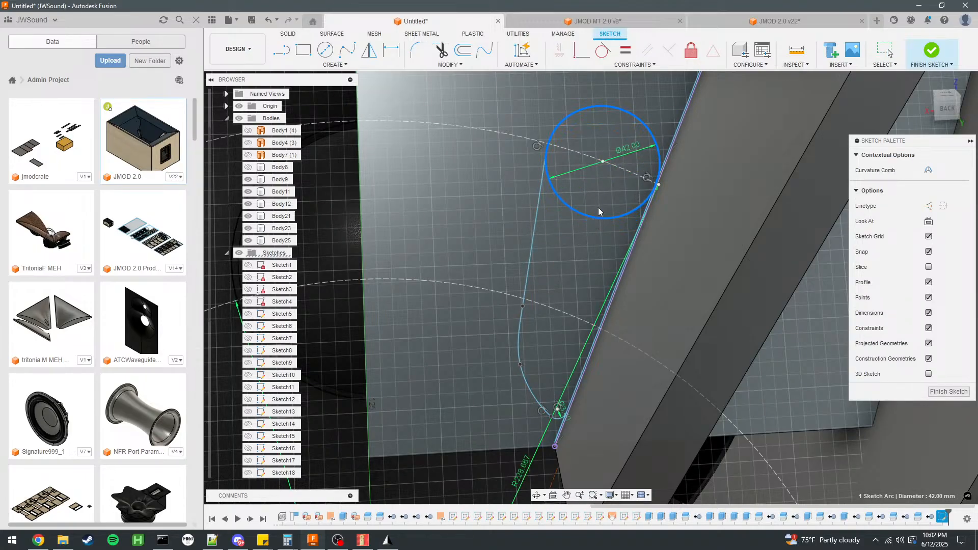
pyautogui.doubleClick(628, 149)
pyautogui.write('35')
pyautogui.press('Return')
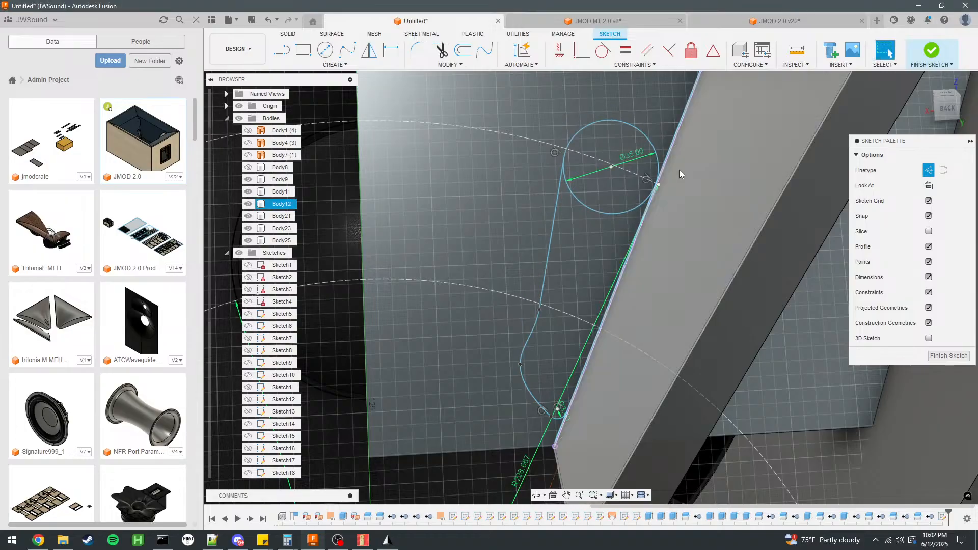
pyautogui.moveTo(539, 310); pyautogui.dragTo(540, 248)
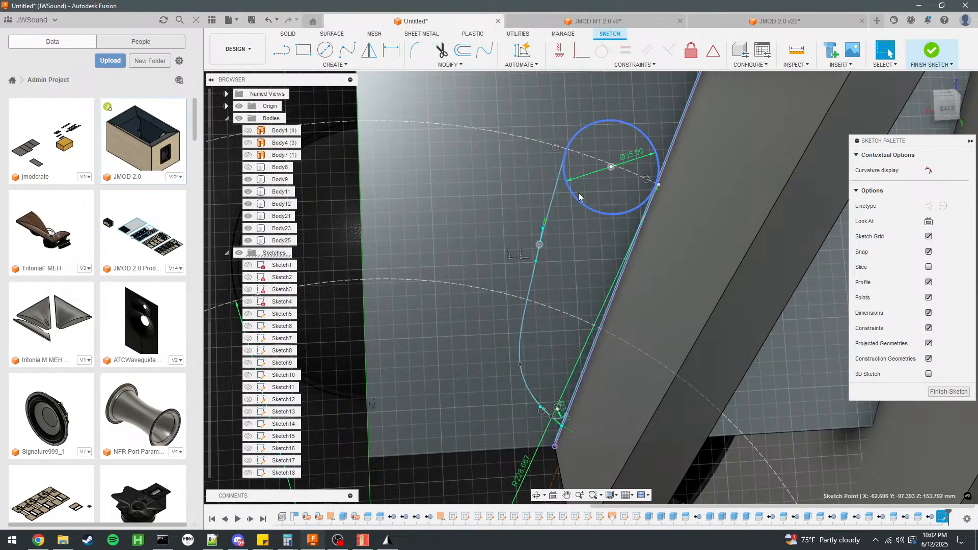
# Measure the areas of the 35 mm port circle and the tapered profile, totalling them in Calculator.
pyautogui.click(598, 195)
pyautogui.click(248, 216)
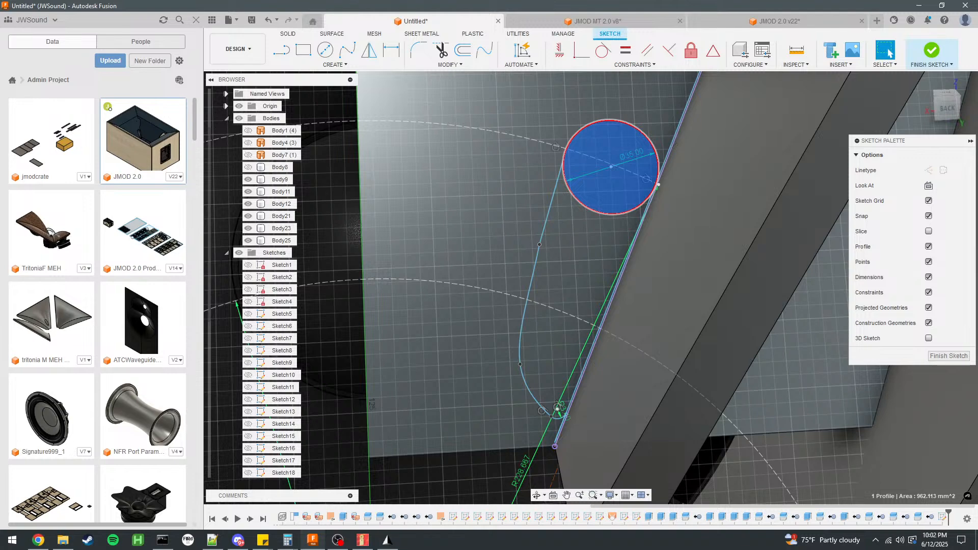
pyautogui.hotkey('alt', 'Tab')
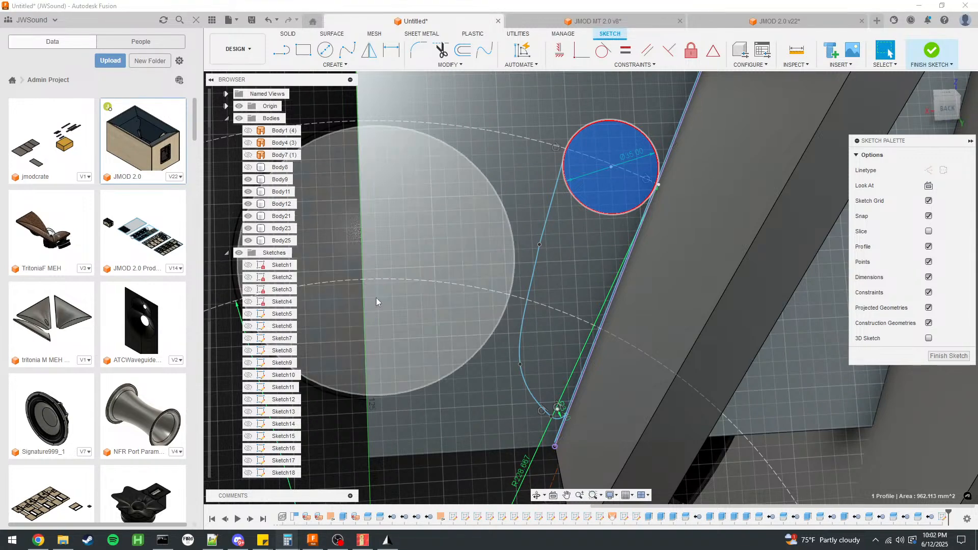
pyautogui.click(562, 265)
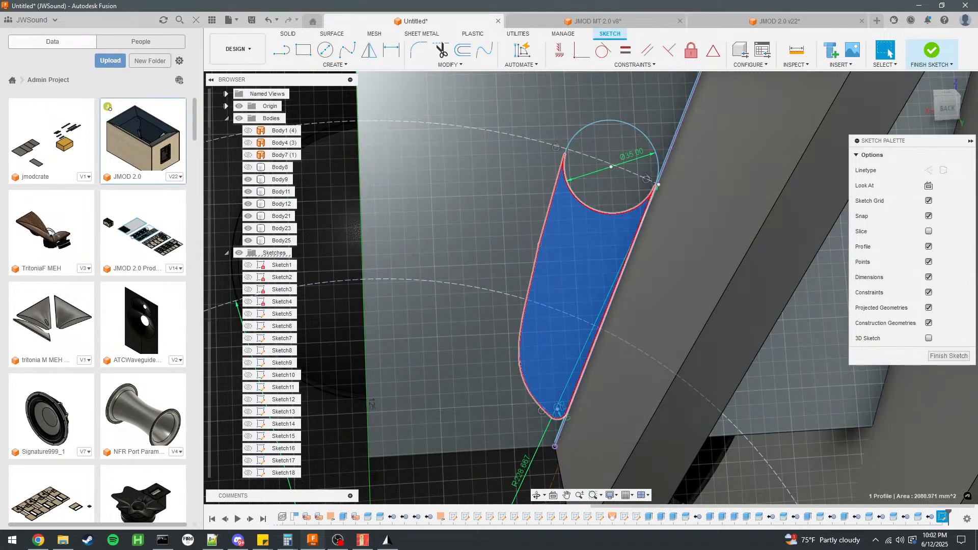
pyautogui.hotkey('alt', 'Tab')
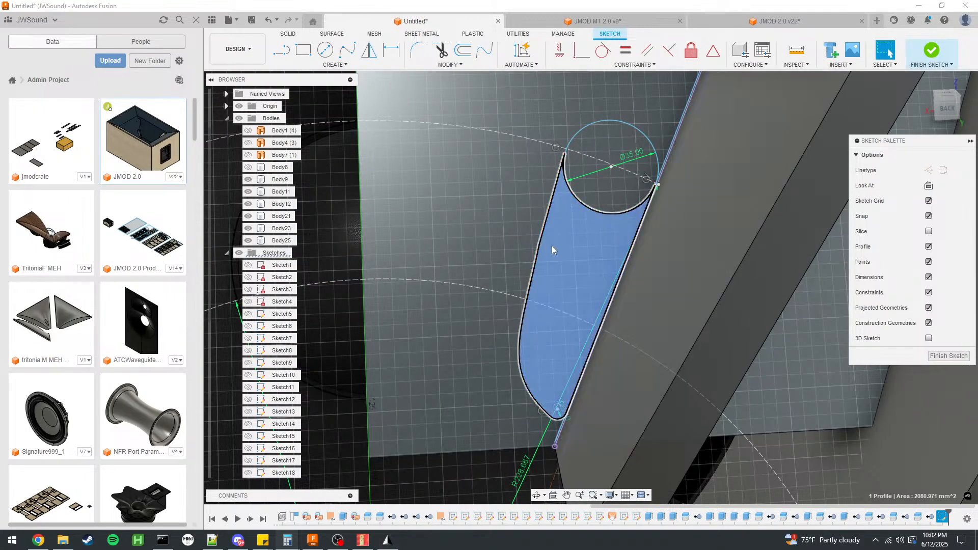
pyautogui.scroll(-1, 502, 239)
pyautogui.scroll(-3, 671, 255)
pyautogui.click(827, 373)
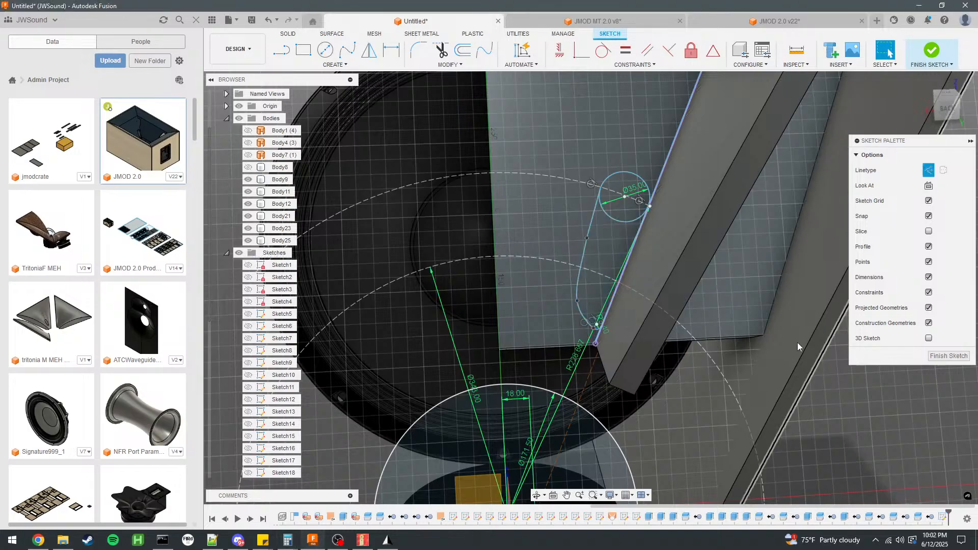
# Set the port circle's diameter to 38 mm.
pyautogui.scroll(3, 604, 258)
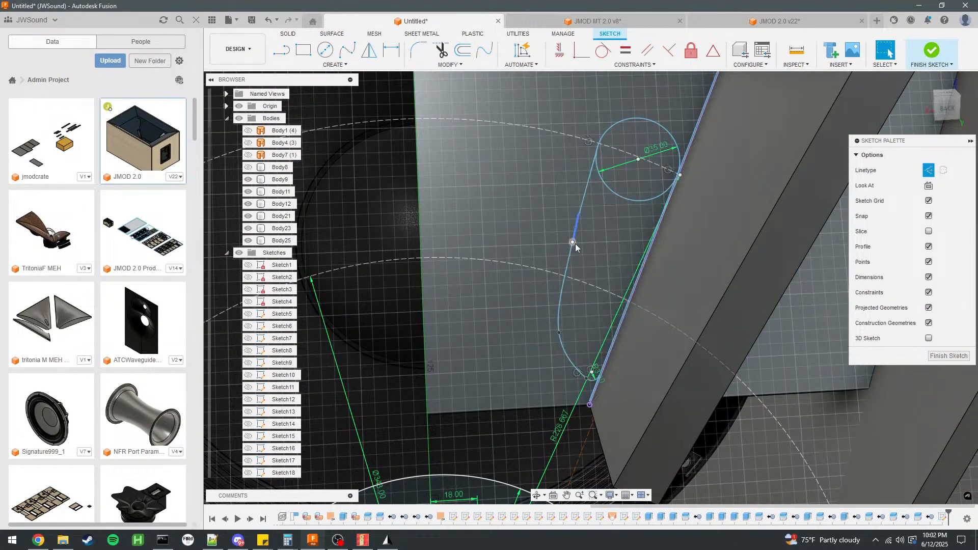
pyautogui.scroll(-5, 595, 237)
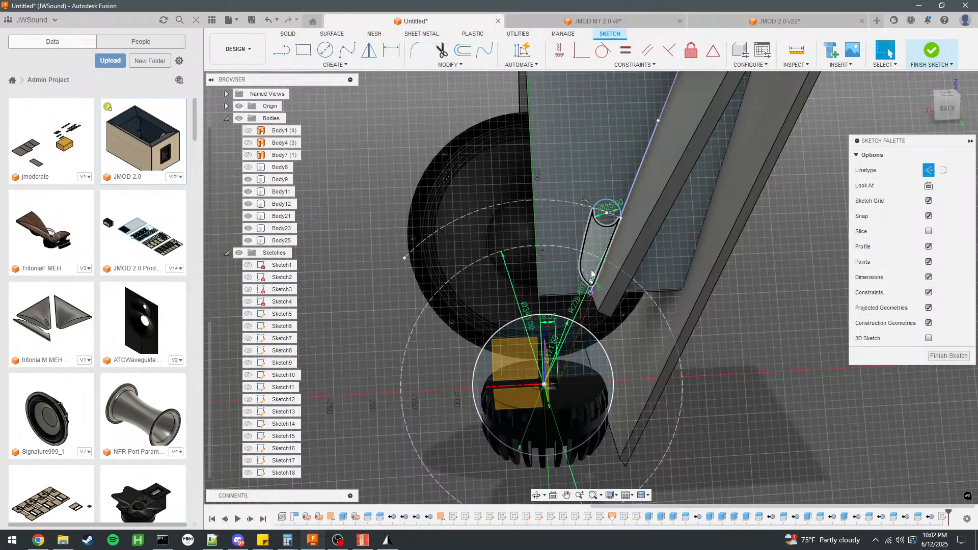
pyautogui.scroll(3, 601, 247)
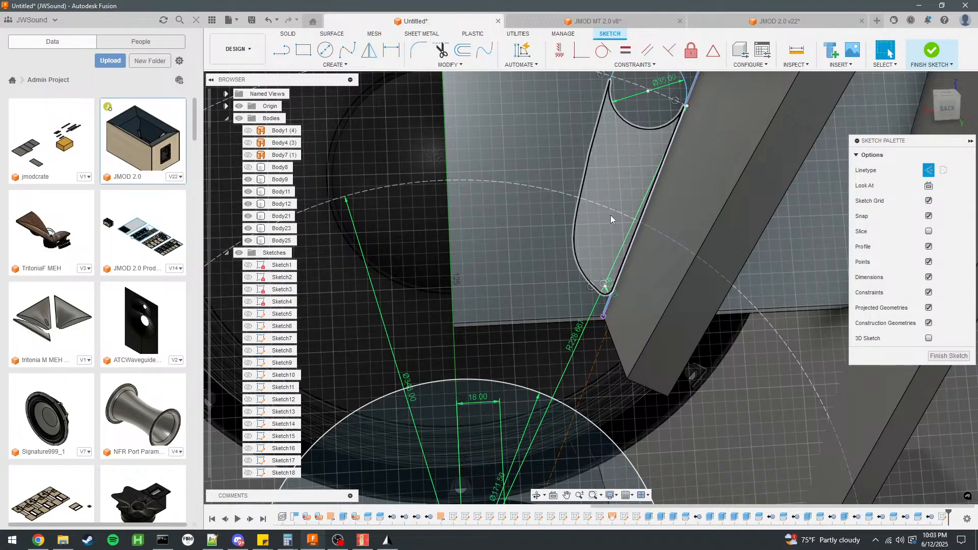
pyautogui.scroll(1, 681, 139)
pyautogui.scroll(-3, 678, 136)
pyautogui.moveTo(659, 106); pyautogui.dragTo(635, 170, button='middle')
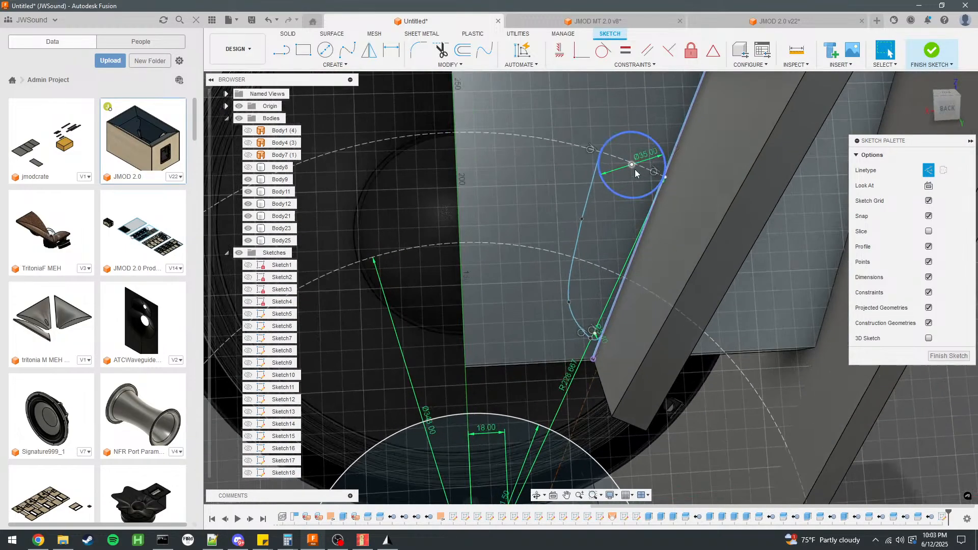
pyautogui.scroll(2, 635, 173)
pyautogui.doubleClick(653, 156)
pyautogui.write('3')
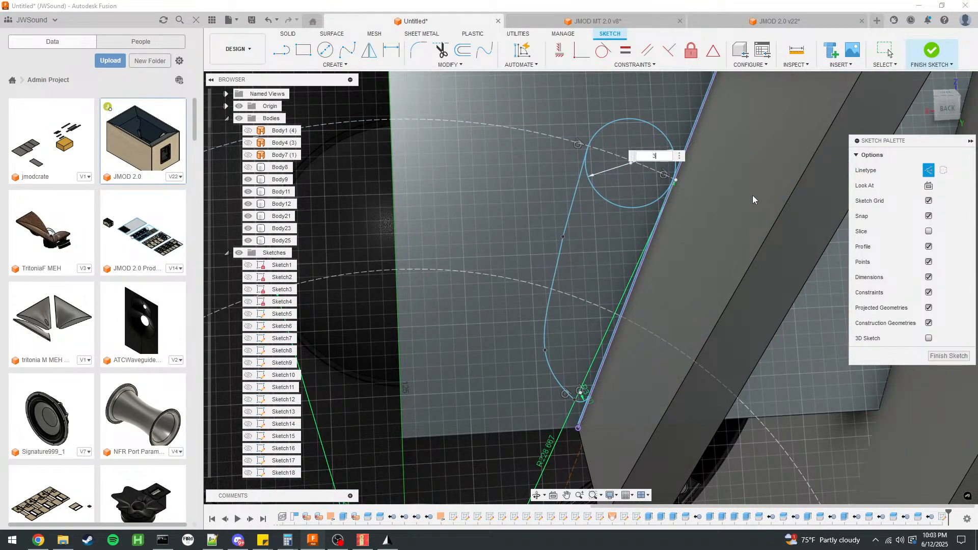
pyautogui.write('8')
pyautogui.press('Return')
# Measure the areas of the 38 mm port circle and the adjoining tapered profile.
pyautogui.click(635, 188)
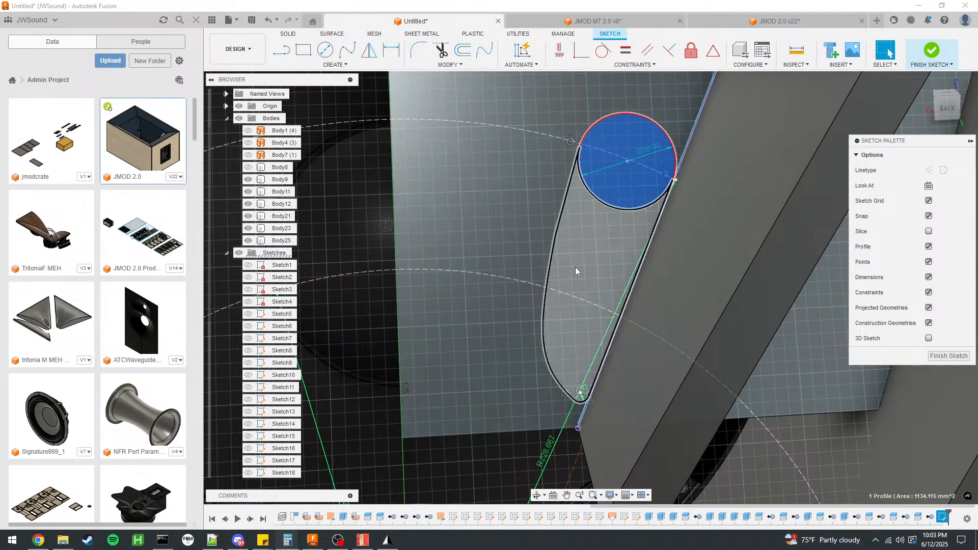
pyautogui.click(573, 268)
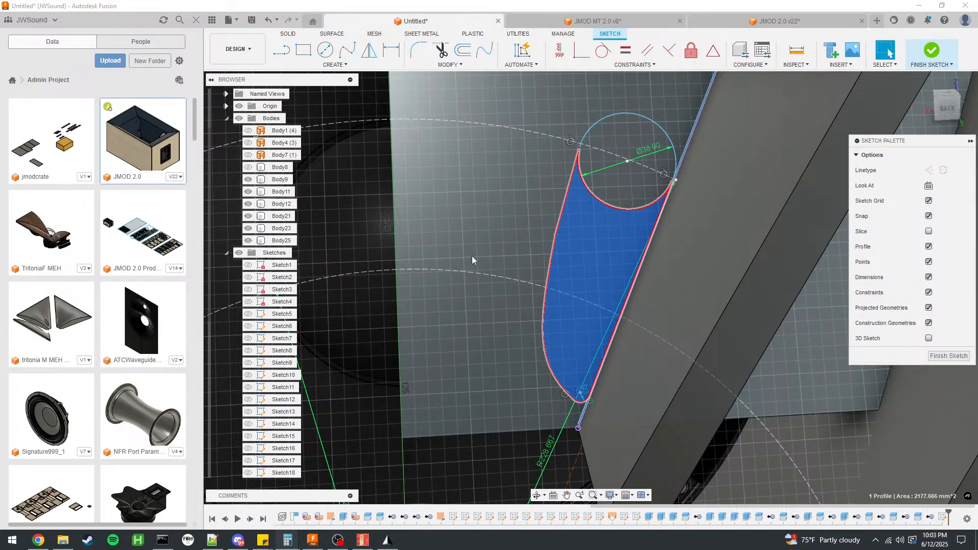
pyautogui.scroll(-5, 659, 245)
pyautogui.click(787, 359)
# Reshape the port's curved outer edge by repositioning the spline's lower and upper fit points.
pyautogui.scroll(3, 711, 243)
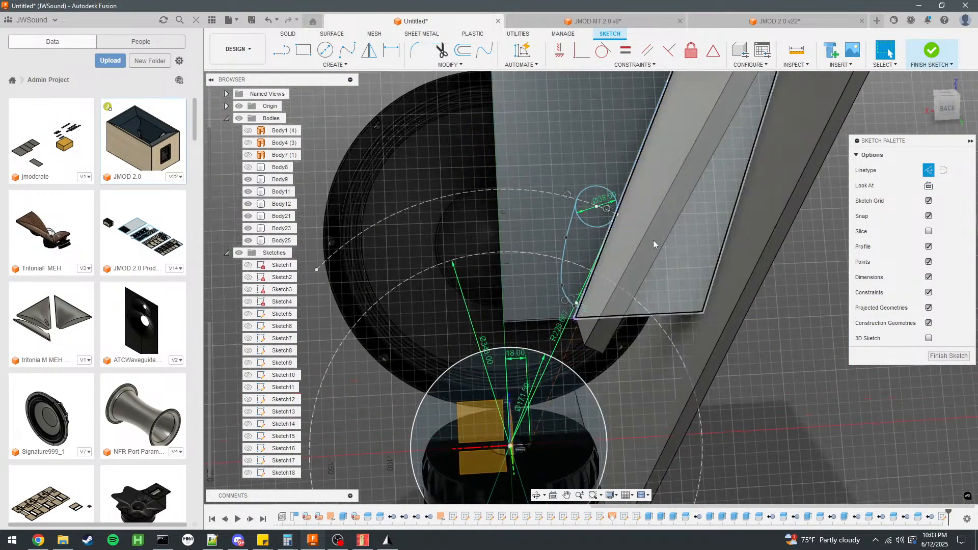
pyautogui.scroll(2, 561, 231)
pyautogui.scroll(4, 561, 232)
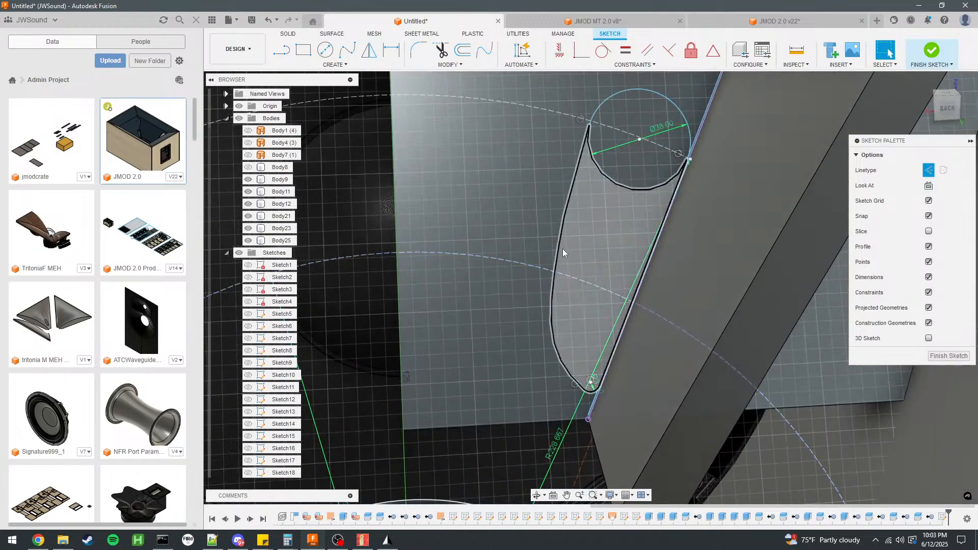
pyautogui.click(556, 250)
pyautogui.moveTo(554, 251); pyautogui.dragTo(555, 250)
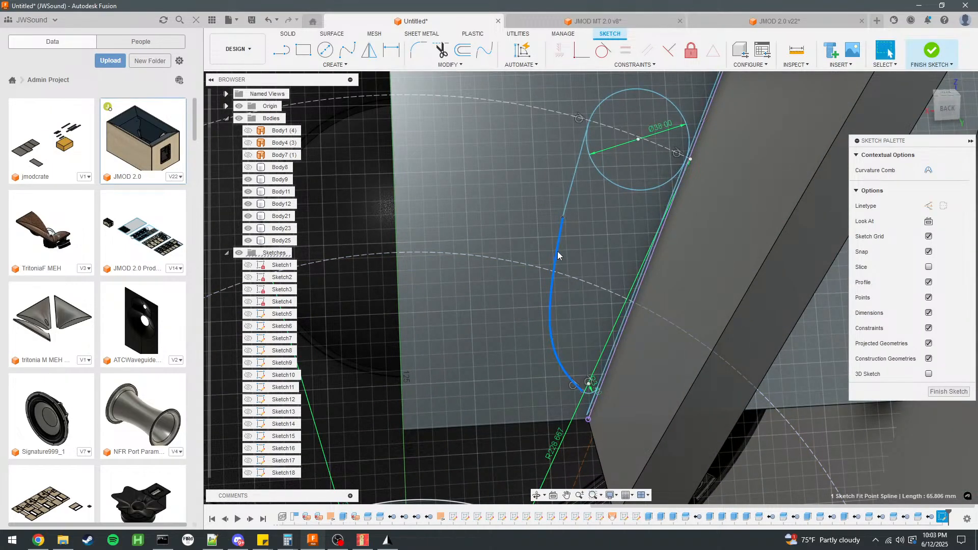
pyautogui.hotkey('ctrl', 'z')
pyautogui.click(552, 337)
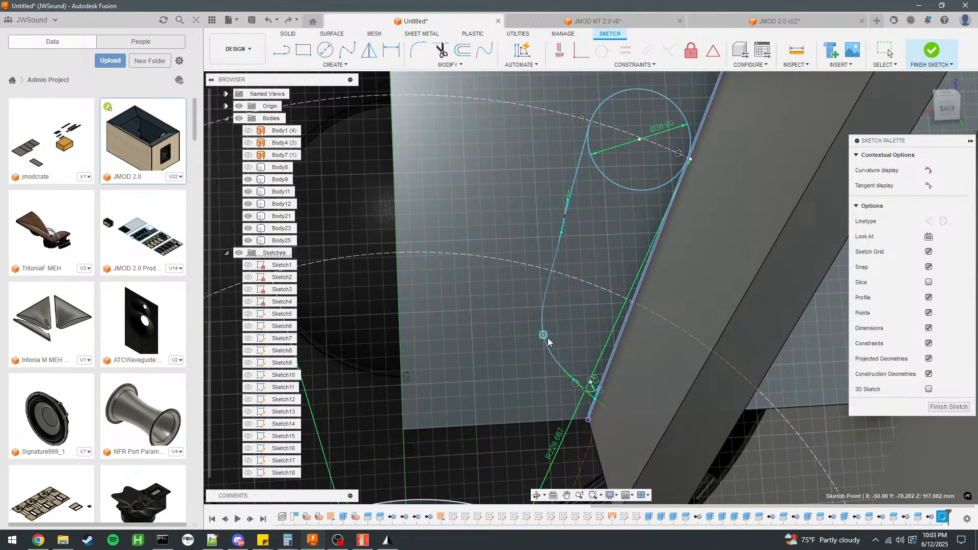
pyautogui.click(564, 217)
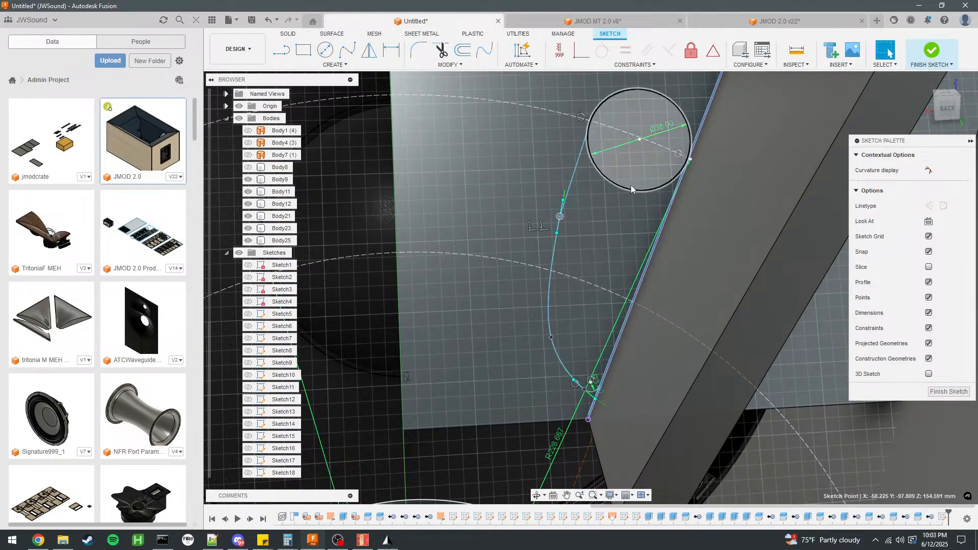
# Set the port circle's diameter to 40 mm and shift the spline's upper fit point slightly toward the circle.
pyautogui.doubleClick(660, 127)
pyautogui.write('40')
pyautogui.press('Return')
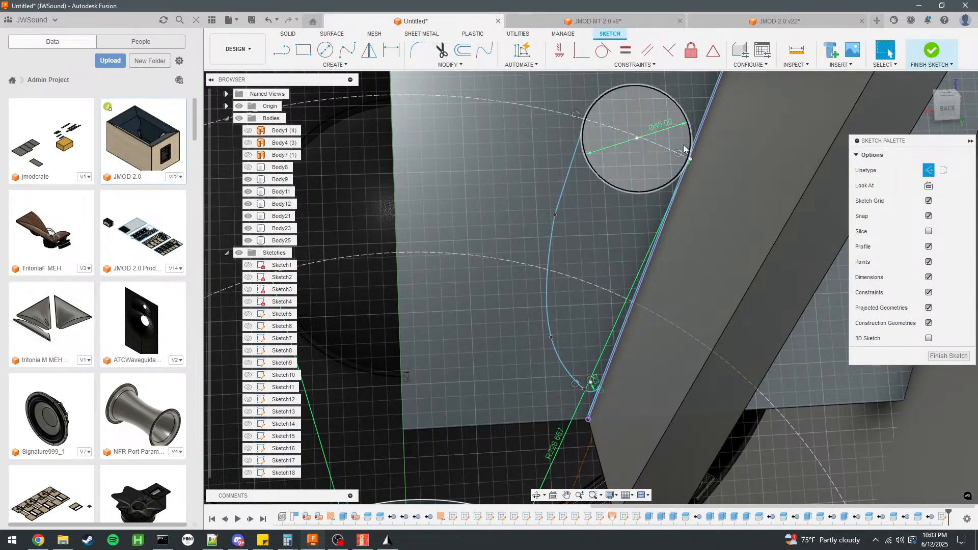
pyautogui.click(562, 210)
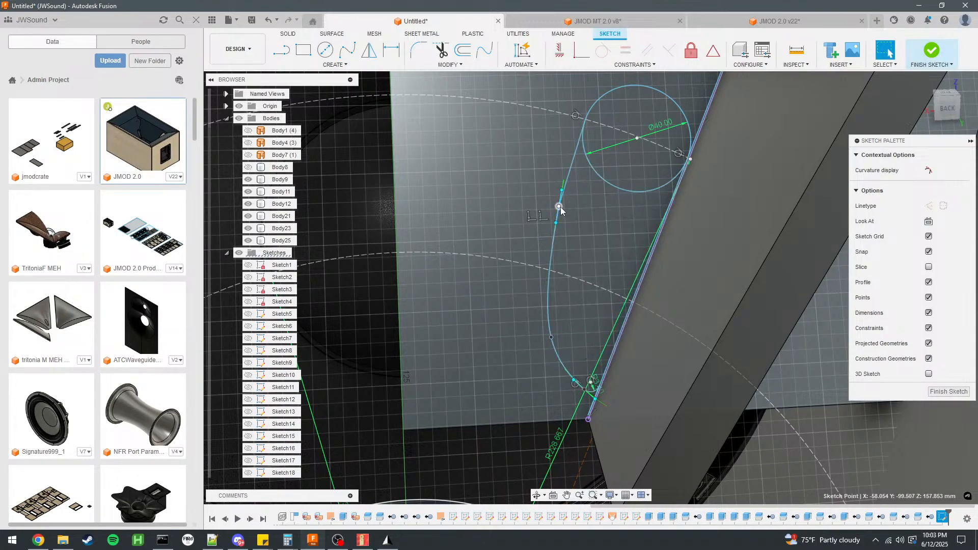
# Delete the coincident constraint at the spline's upper fit point and deactivate its tangent handle.
pyautogui.rightClick(560, 209)
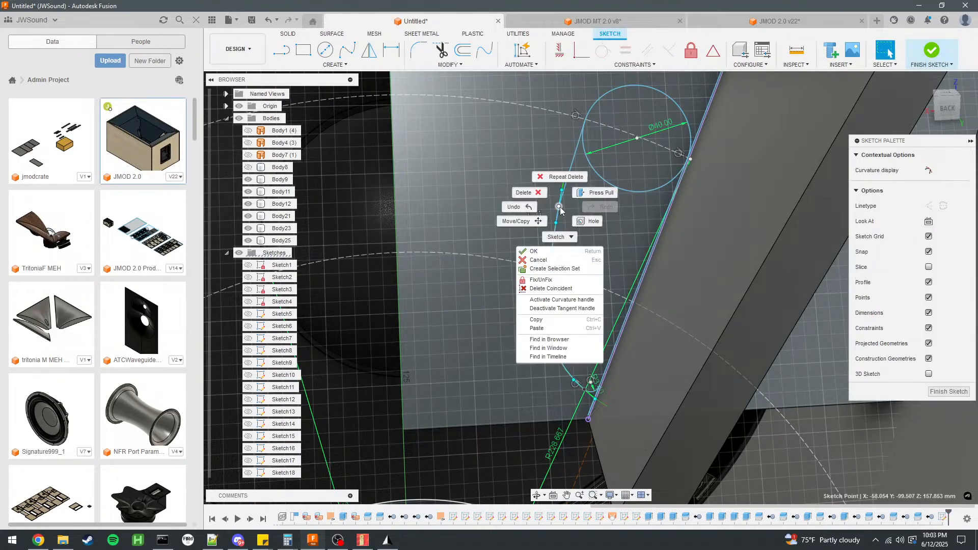
pyautogui.click(552, 289)
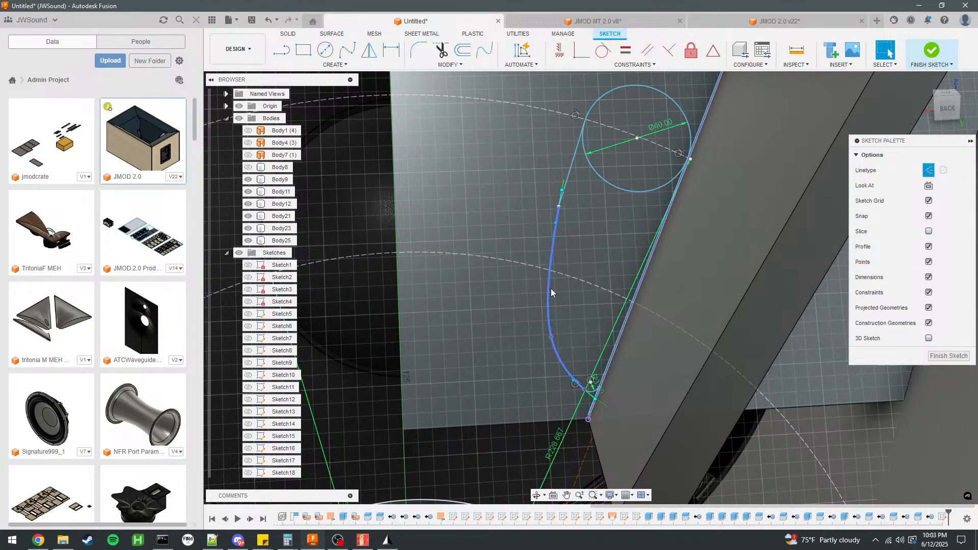
pyautogui.rightClick(560, 207)
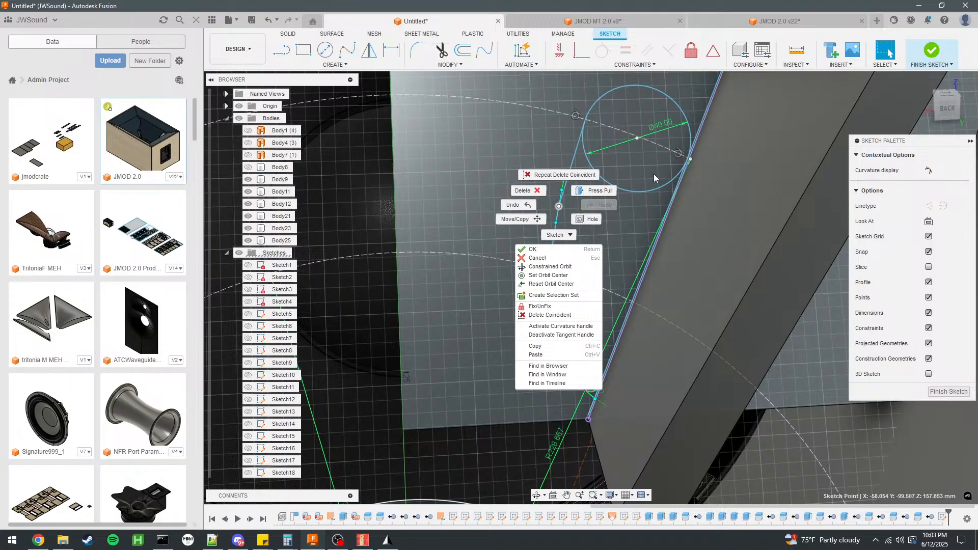
pyautogui.click(557, 335)
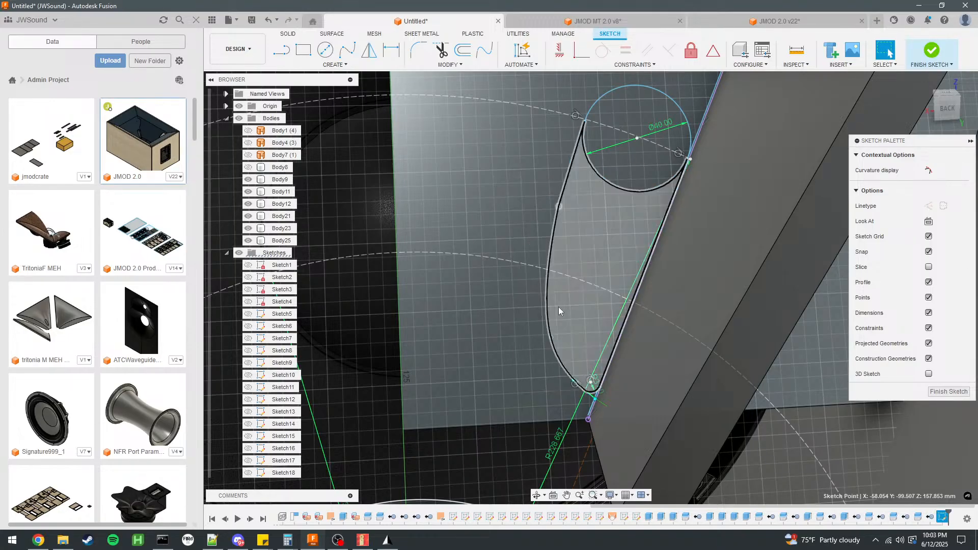
# Move the spline's upper fit point slightly away from the circle to smooth the port's outer curve.
pyautogui.click(560, 204)
pyautogui.click(559, 207)
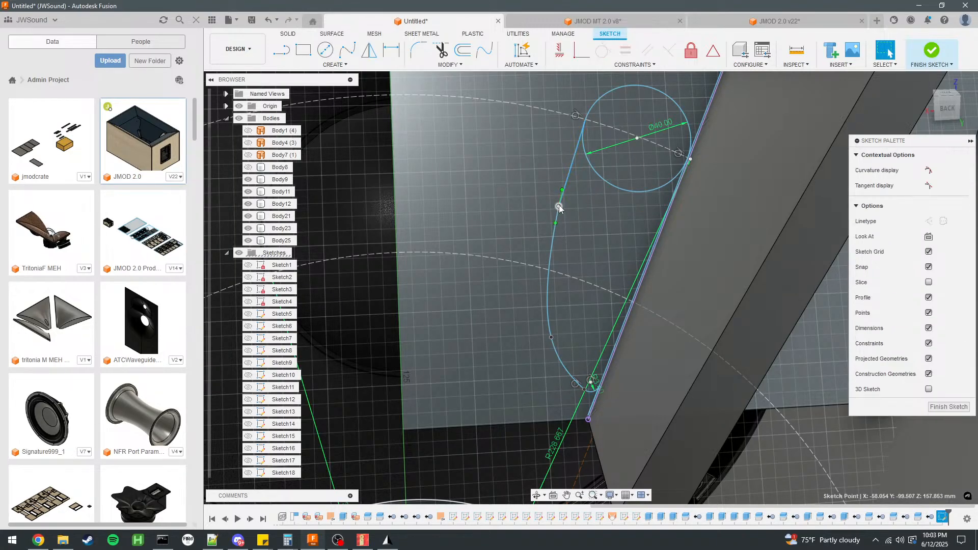
pyautogui.press('Escape')
pyautogui.moveTo(559, 211); pyautogui.dragTo(556, 220)
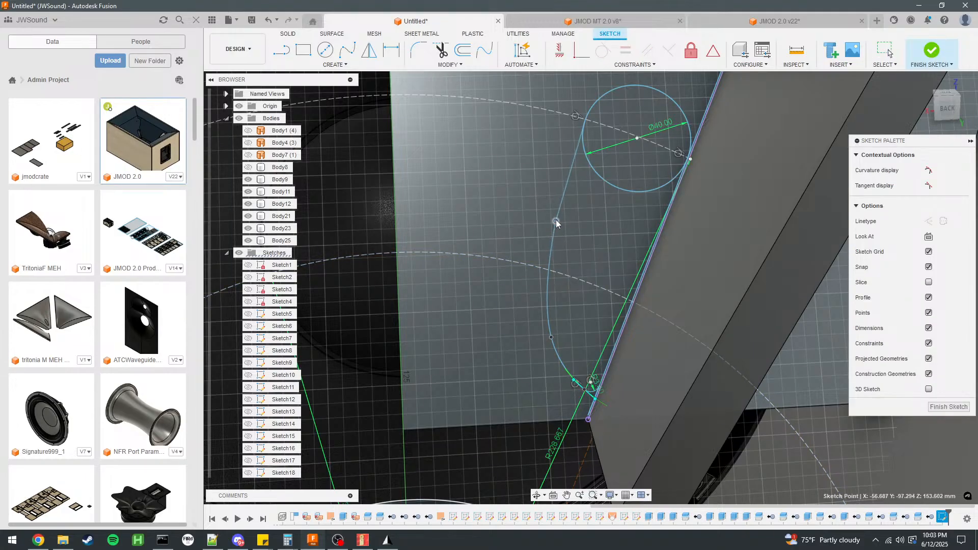
# Measure the areas of the 40 mm port circle and the reshaped tapered profile, totalling them in Calculator.
pyautogui.click(631, 176)
pyautogui.hotkey('alt', 'Tab')
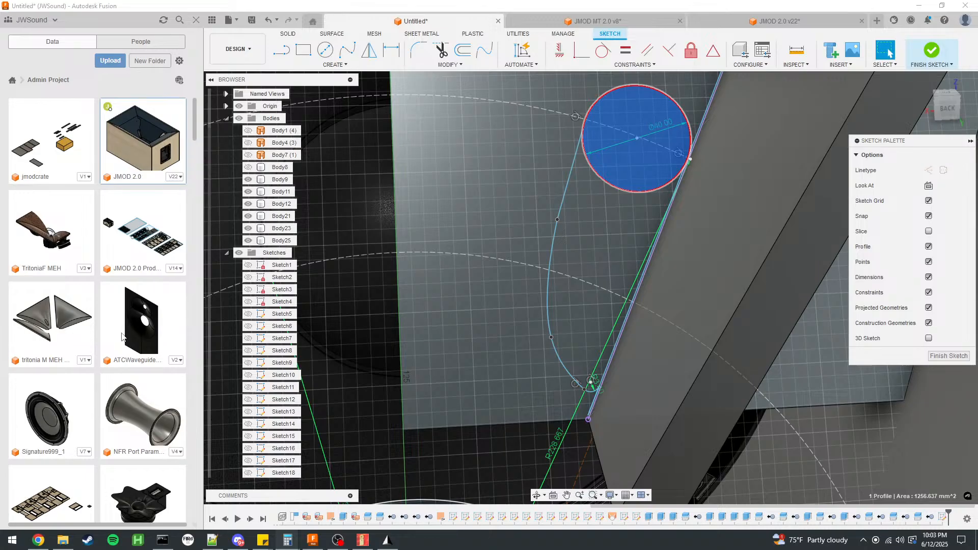
pyautogui.click(601, 236)
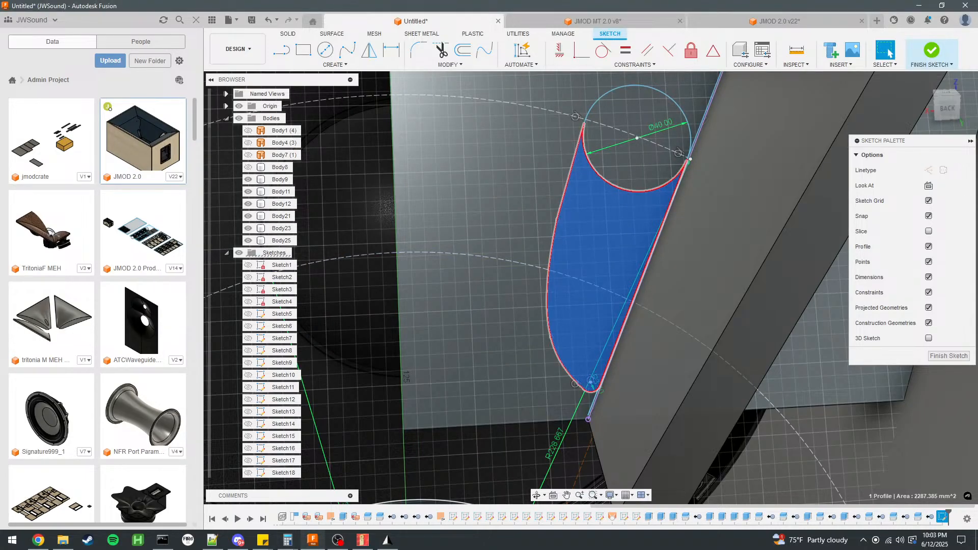
pyautogui.hotkey('alt', 'Tab')
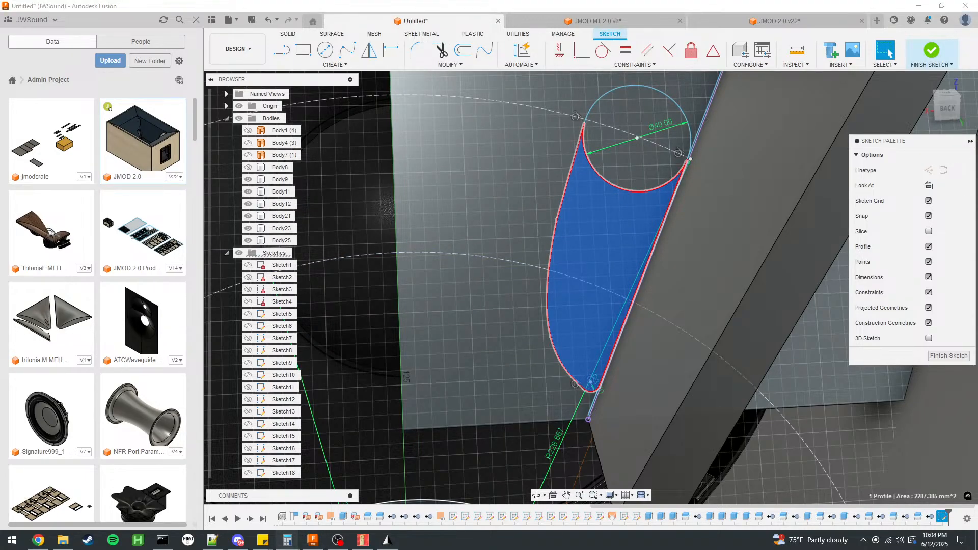
pyautogui.scroll(-2, 340, 216)
pyautogui.click(877, 423)
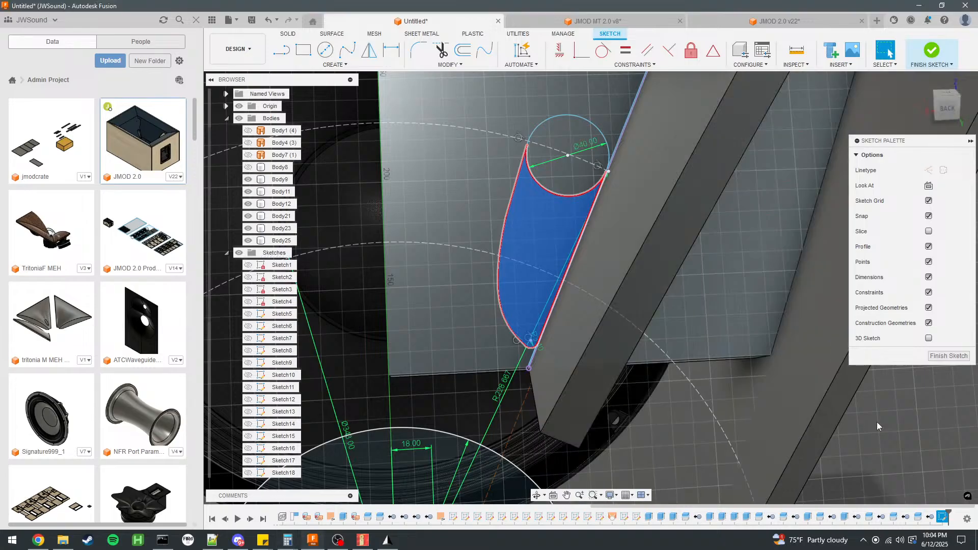
# Draw a line from the panel's throat-side edge toward the spline's end at the port's small arc.
pyautogui.scroll(4, 539, 350)
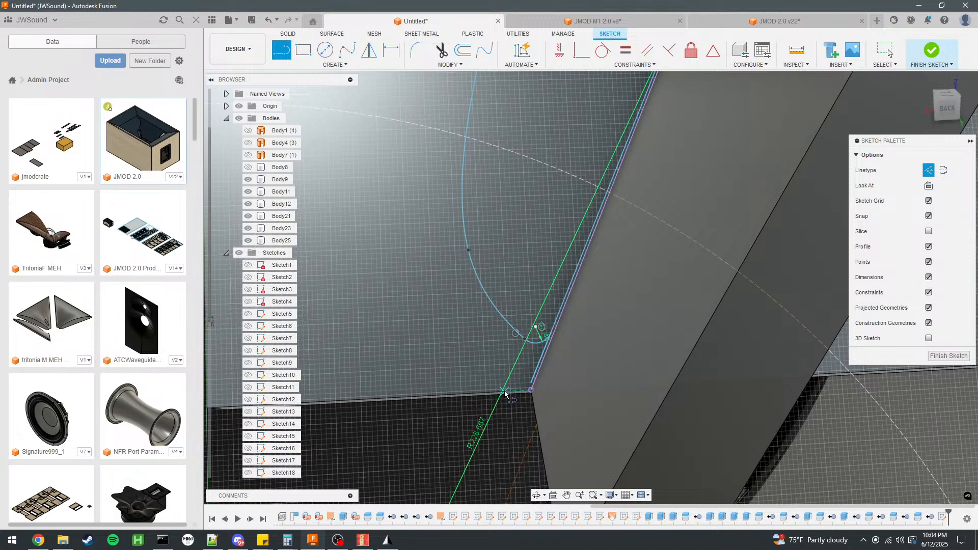
pyautogui.click(505, 393)
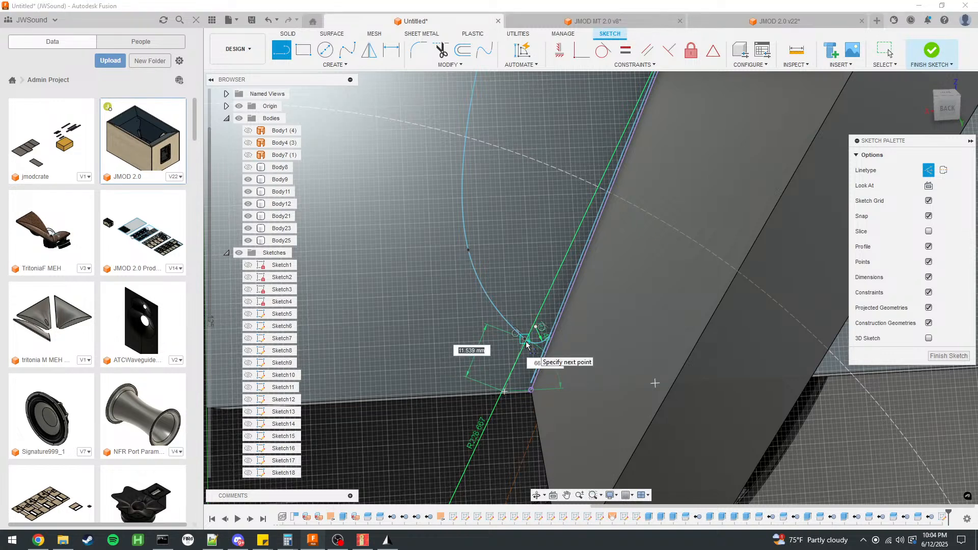
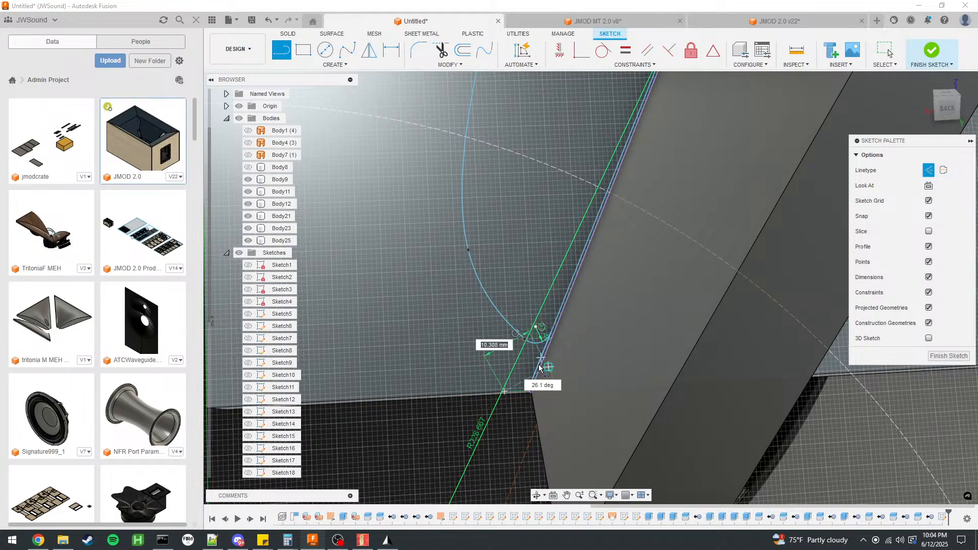
# Move the lower end of the port's spline outline closer to the panel's bottom corner.
pyautogui.click(885, 65)
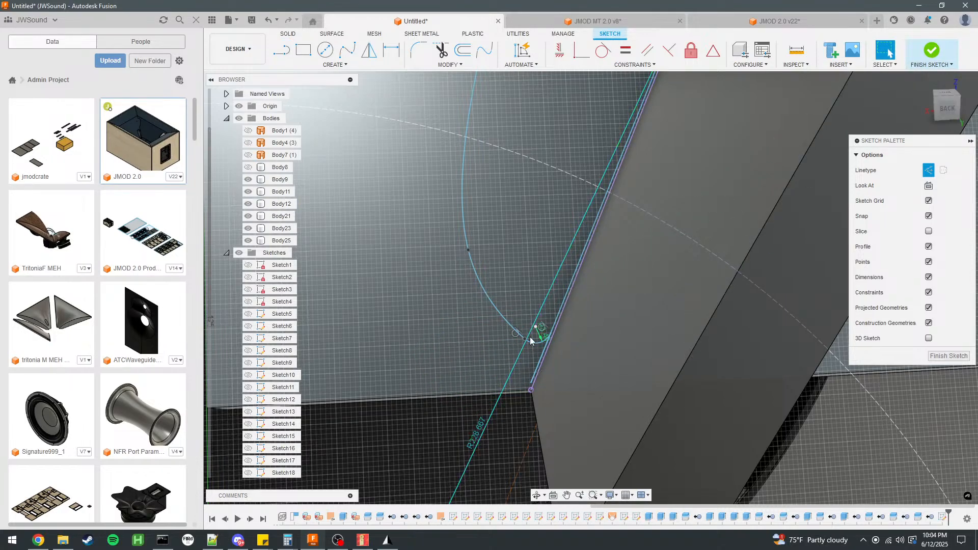
pyautogui.moveTo(525, 339); pyautogui.dragTo(518, 362)
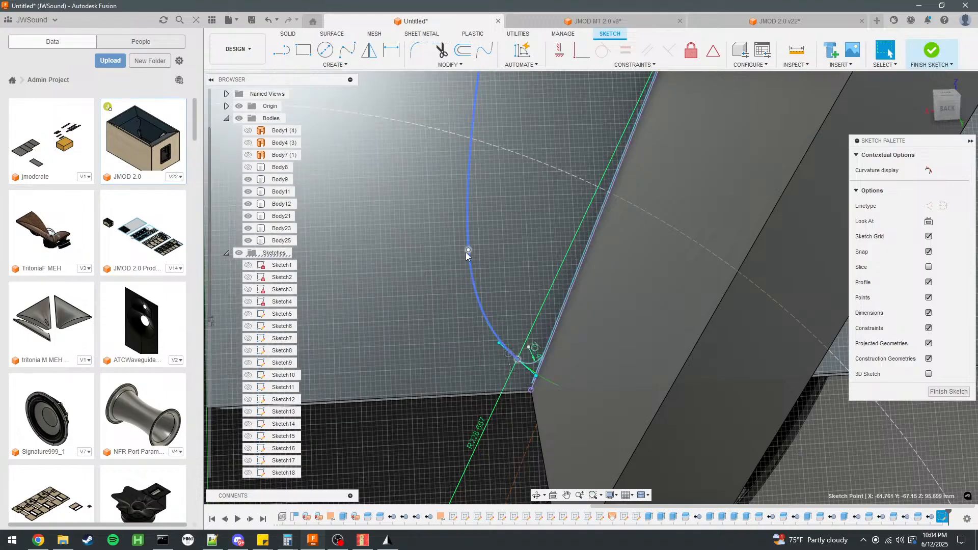
pyautogui.click(466, 252)
pyautogui.scroll(-4, 521, 466)
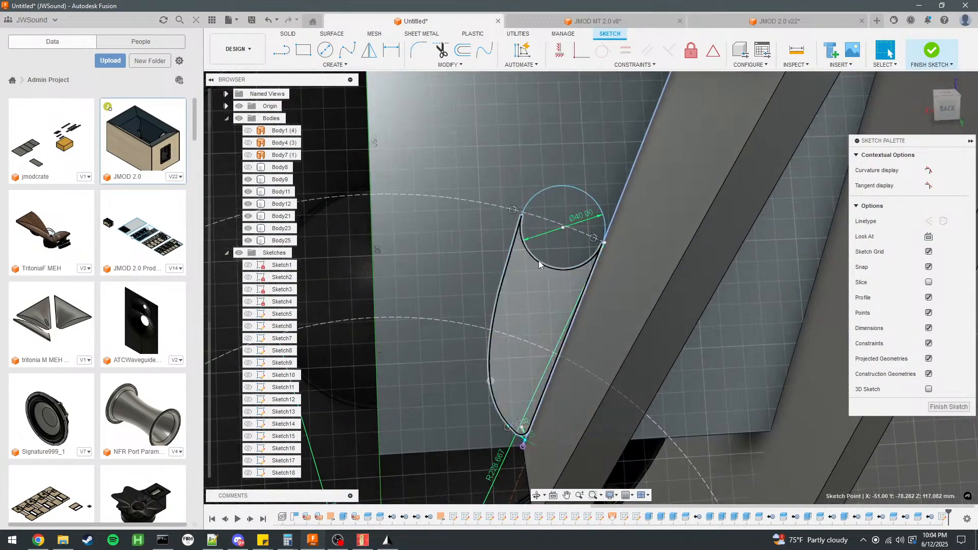
# Check the areas of the port profile below the 40 mm circle and of the circle itself.
pyautogui.click(551, 249)
pyautogui.click(534, 320)
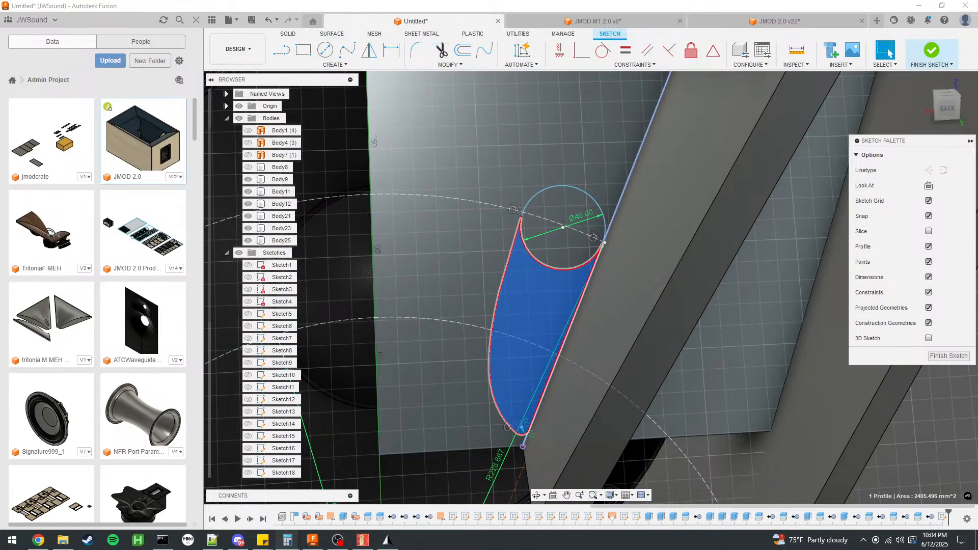
pyautogui.click(586, 254)
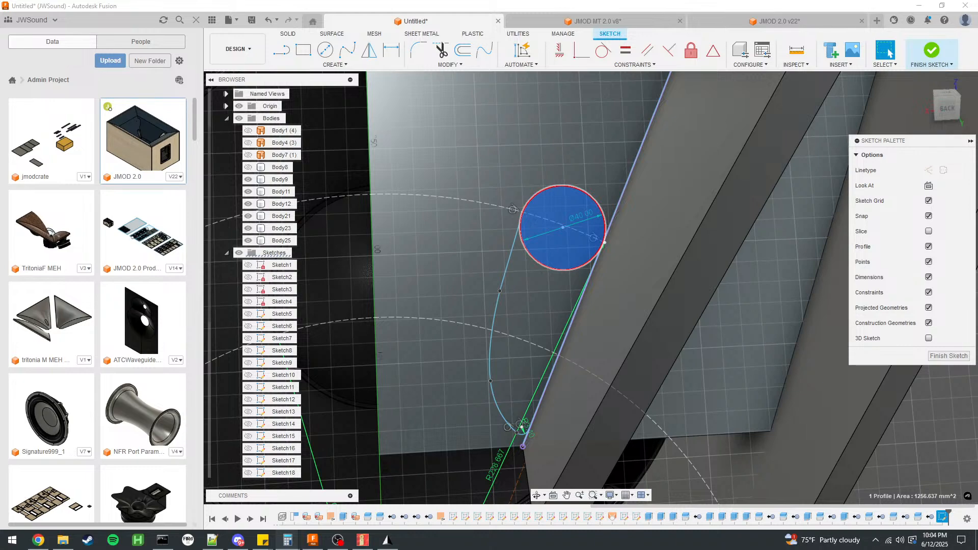
pyautogui.scroll(-3, 637, 263)
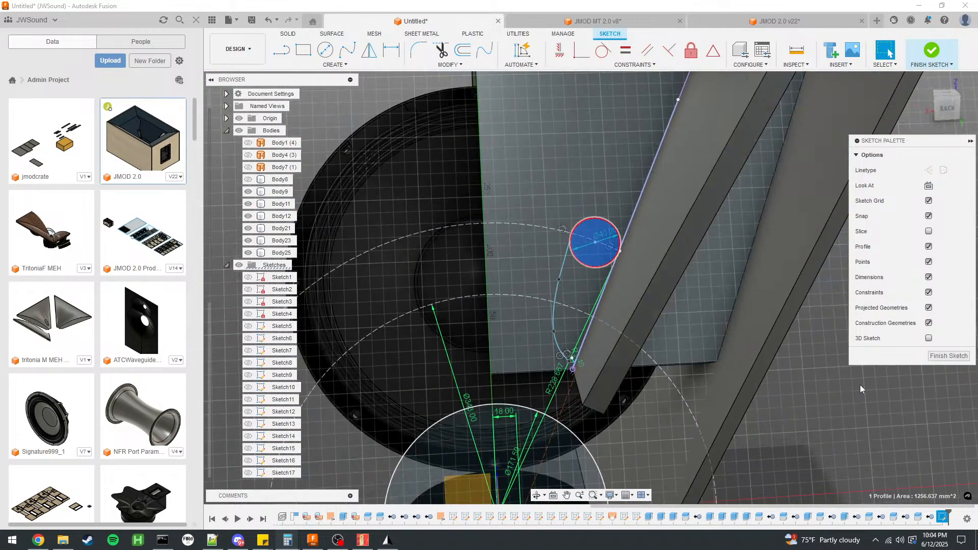
pyautogui.click(865, 375)
# Finish the sketch and extrude both port profiles by -18 mm to cut the port opening through the panel.
pyautogui.scroll(-3, 573, 257)
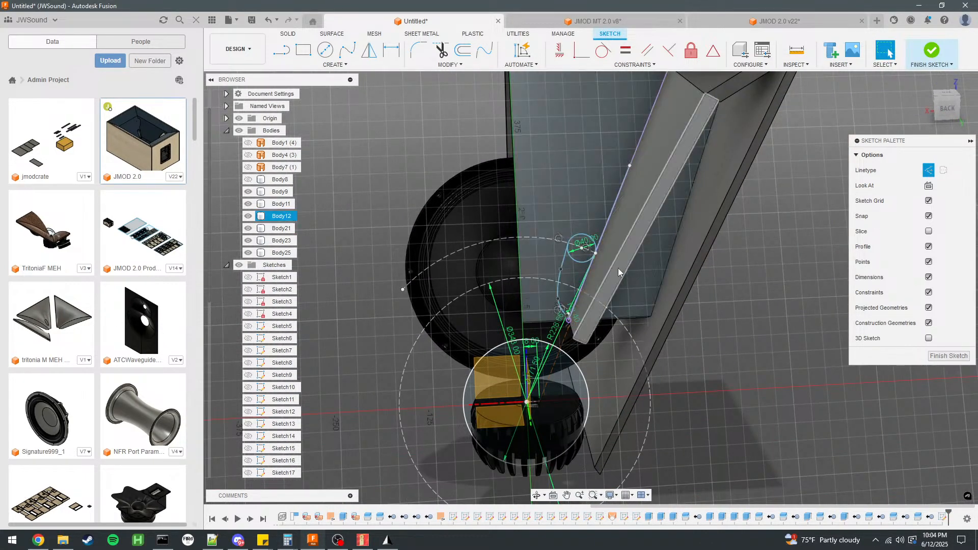
pyautogui.scroll(5, 623, 266)
pyautogui.scroll(-3, 525, 397)
pyautogui.scroll(4, 598, 253)
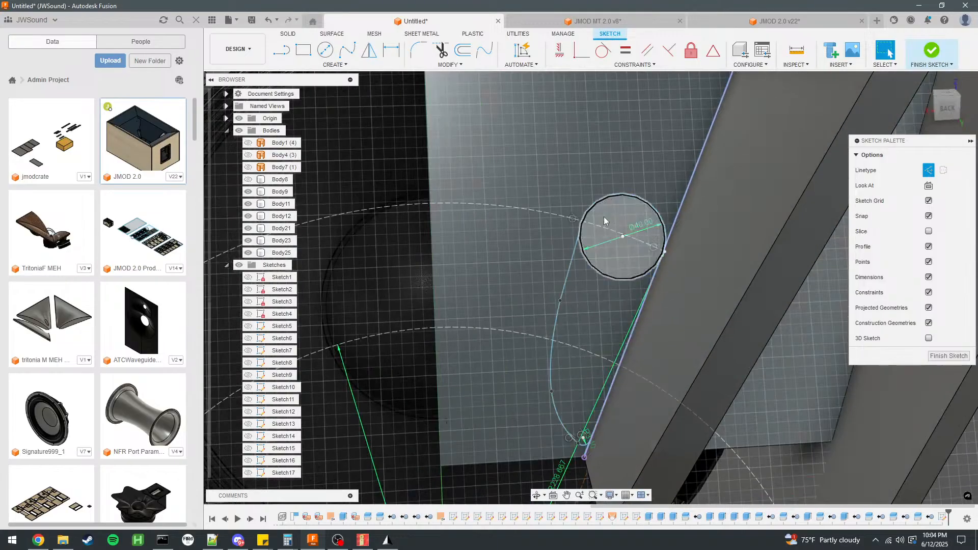
pyautogui.scroll(-4, 509, 245)
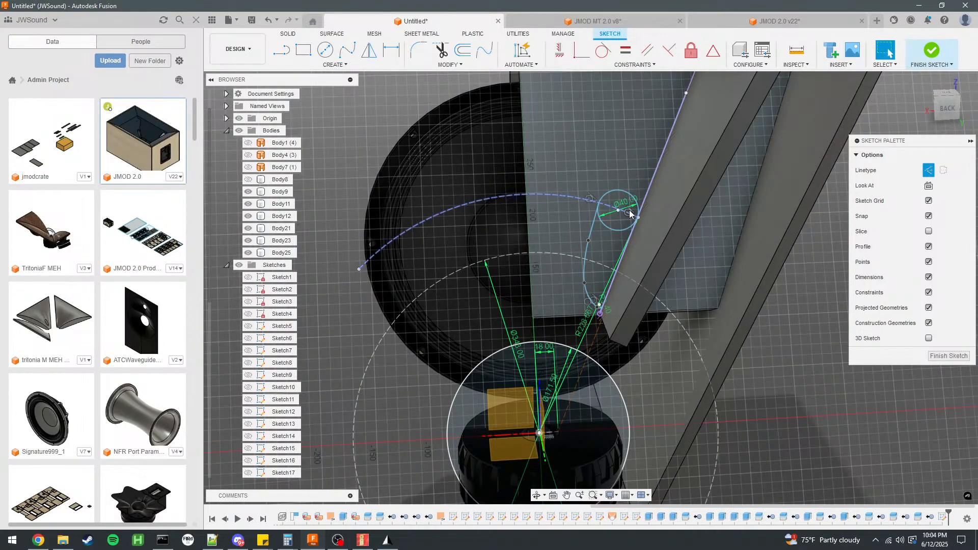
pyautogui.scroll(-3, 383, 250)
pyautogui.scroll(4, 581, 265)
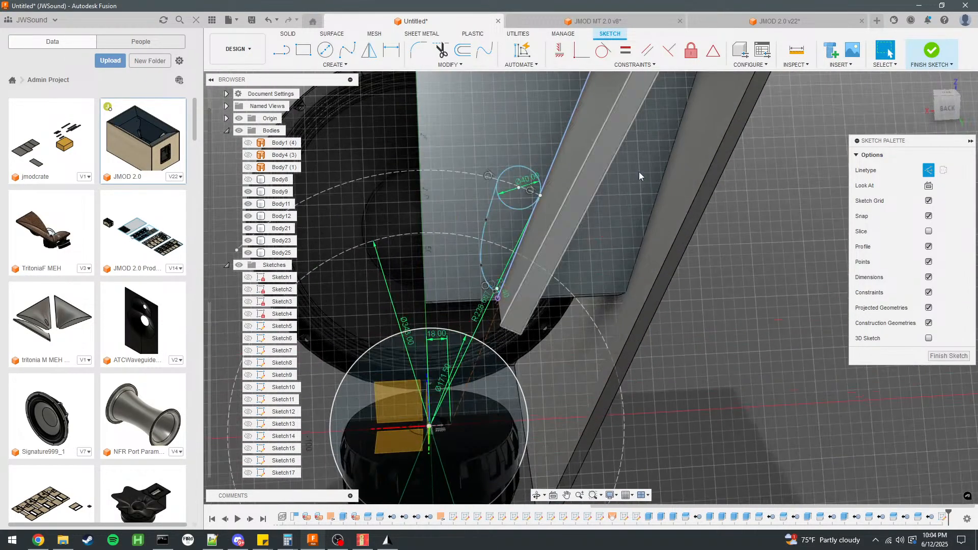
pyautogui.click(932, 50)
pyautogui.click(489, 225)
pyautogui.write('e')
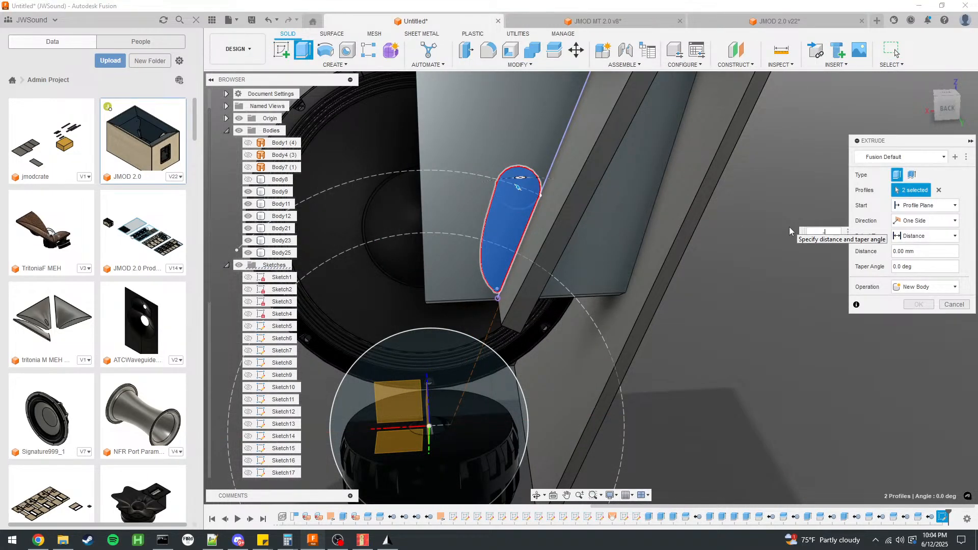
pyautogui.write('-18')
pyautogui.press('Return')
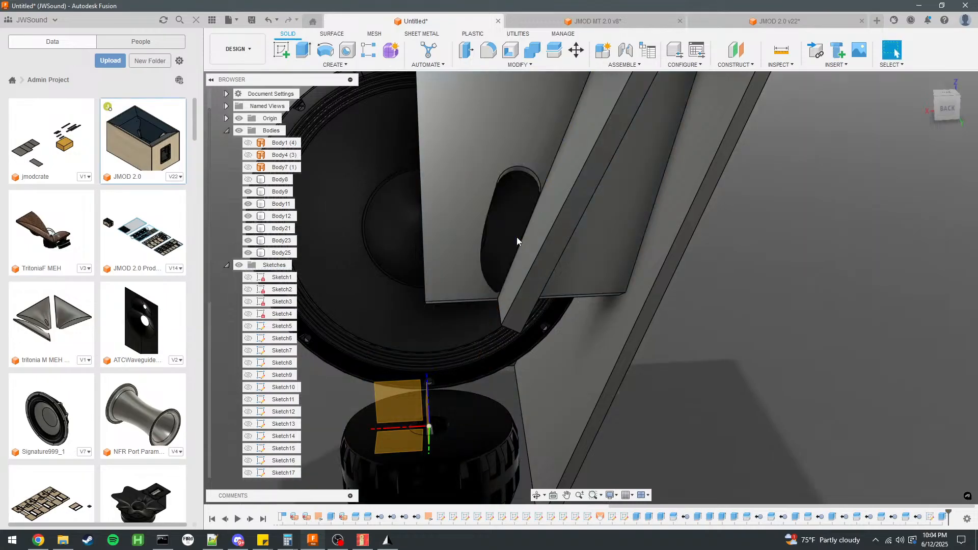
# Examine the new port opening and the horn panels surrounding it.
pyautogui.keyDown('shift'); pyautogui.moveTo(514, 234); pyautogui.dragTo(577, 393, button='middle'); pyautogui.keyUp('shift')
pyautogui.moveTo(668, 262)
pyautogui.keyDown('shift'); pyautogui.mouseDown(button='middle')
pyautogui.moveTo(703, 253)
pyautogui.moveTo(619, 256)
pyautogui.moveTo(678, 256)
pyautogui.moveTo(673, 275)
pyautogui.mouseUp(button='middle'); pyautogui.keyUp('shift')
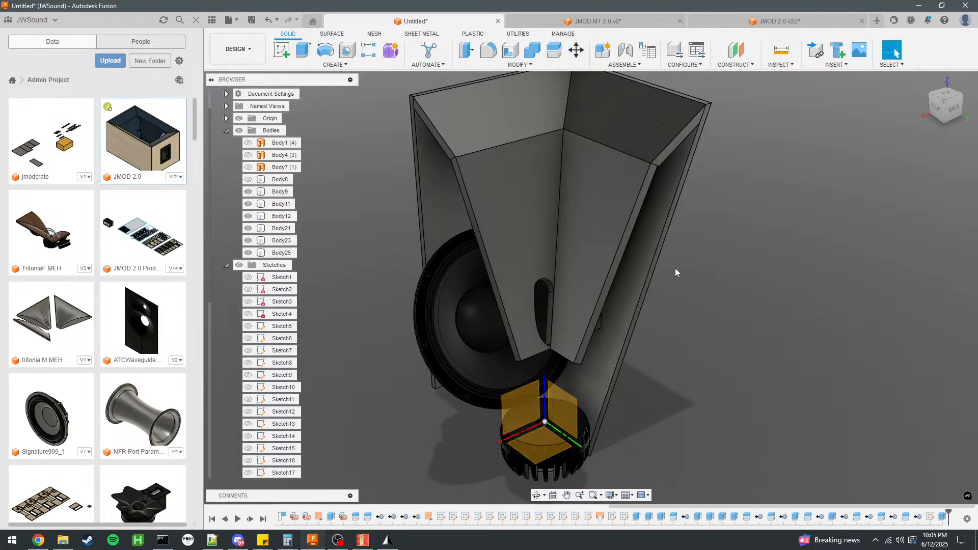
pyautogui.click(574, 247)
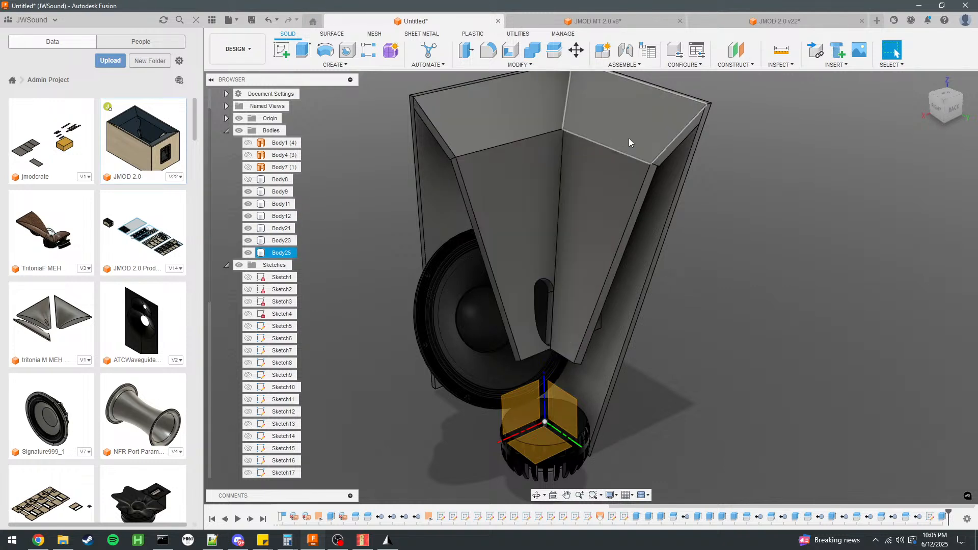
pyautogui.click(539, 164)
pyautogui.click(613, 102)
pyautogui.click(610, 174)
pyautogui.click(524, 188)
pyautogui.click(820, 236)
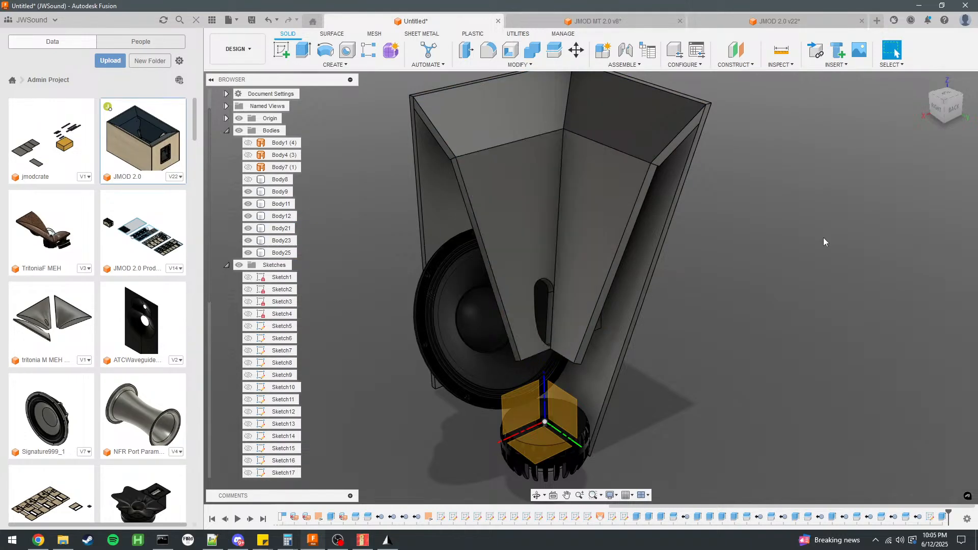
# Measure the minimum distance between the port's lower rounded edge and the panel's bottom edge.
pyautogui.scroll(6, 586, 390)
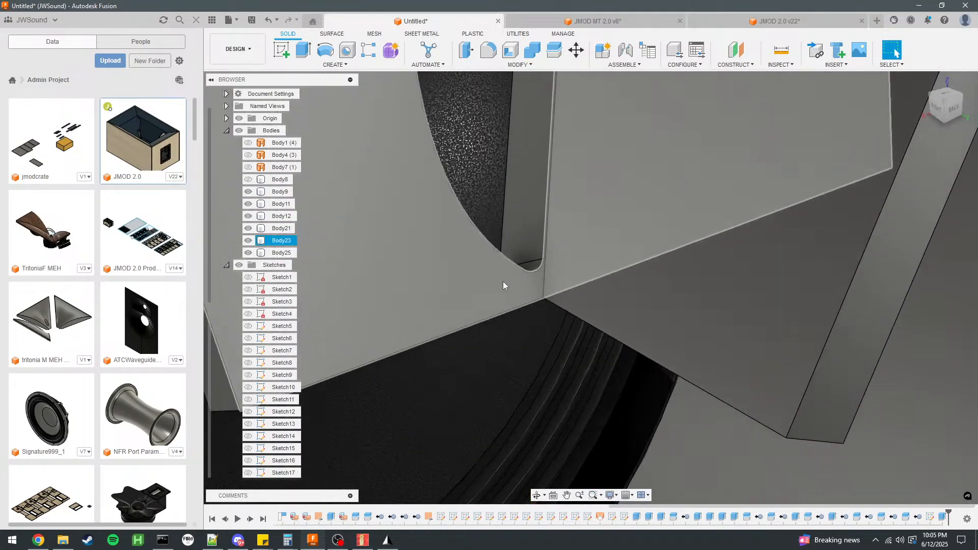
pyautogui.click(536, 301)
pyautogui.keyDown('ctrl'); pyautogui.click(531, 272); pyautogui.keyUp('ctrl')
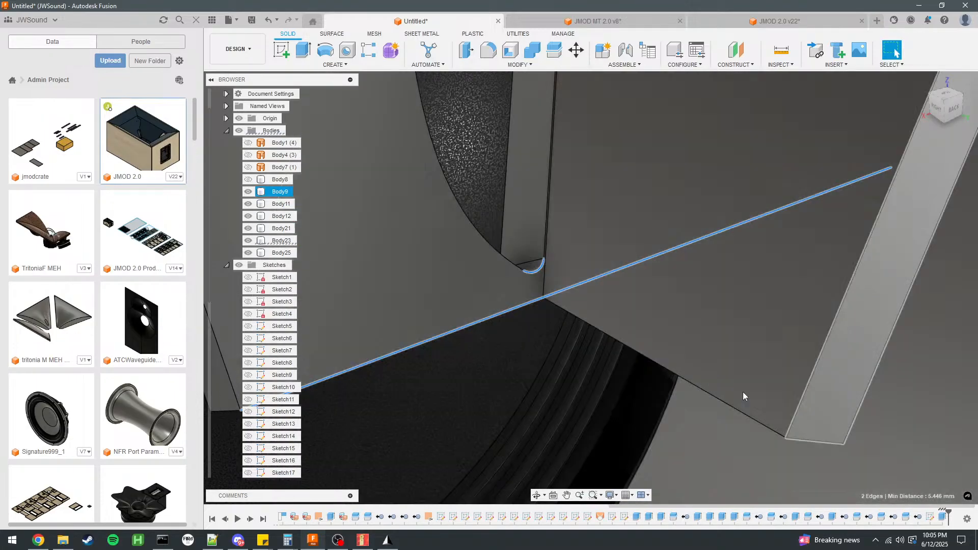
pyautogui.scroll(-6, 564, 338)
pyautogui.click(797, 333)
# Inspect the panel adjoining the ported panel and its fit in the horn from several angles.
pyautogui.keyDown('shift'); pyautogui.moveTo(797, 333); pyautogui.dragTo(779, 316, button='middle'); pyautogui.keyUp('shift')
pyautogui.scroll(-4, 650, 436)
pyautogui.click(623, 235)
pyautogui.click(795, 273)
pyautogui.click(584, 221)
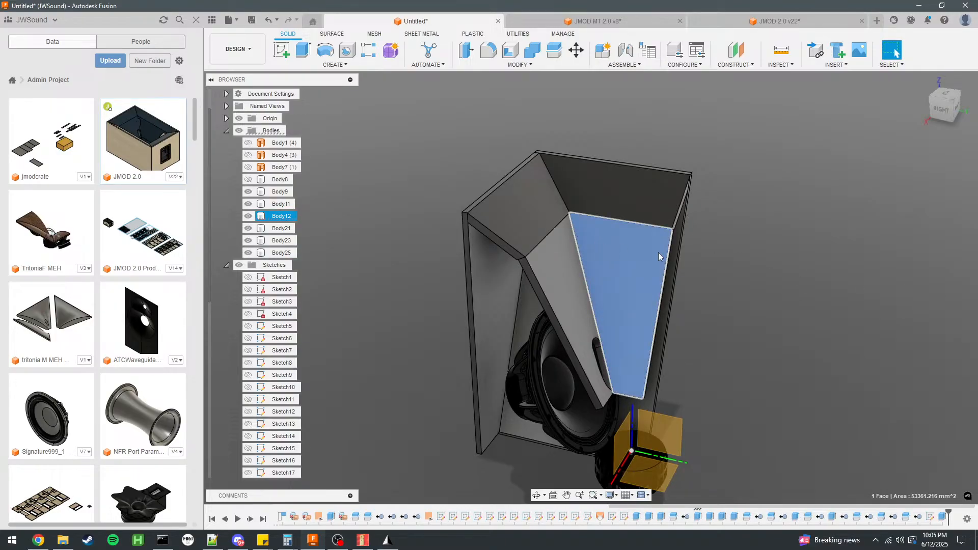
pyautogui.keyDown('shift'); pyautogui.moveTo(769, 269); pyautogui.dragTo(737, 253, button='middle'); pyautogui.keyUp('shift')
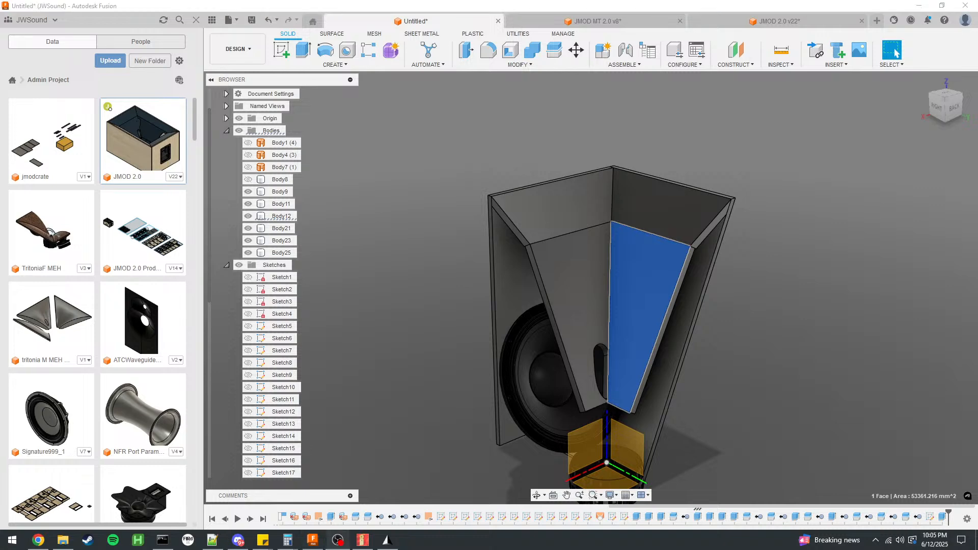
pyautogui.click(742, 338)
pyautogui.keyDown('shift'); pyautogui.moveTo(764, 316); pyautogui.dragTo(705, 292, button='middle'); pyautogui.keyUp('shift')
# Examine how the ported panel meets the adjoining panel along its upper part and how the driver sits behind it.
pyautogui.click(683, 278)
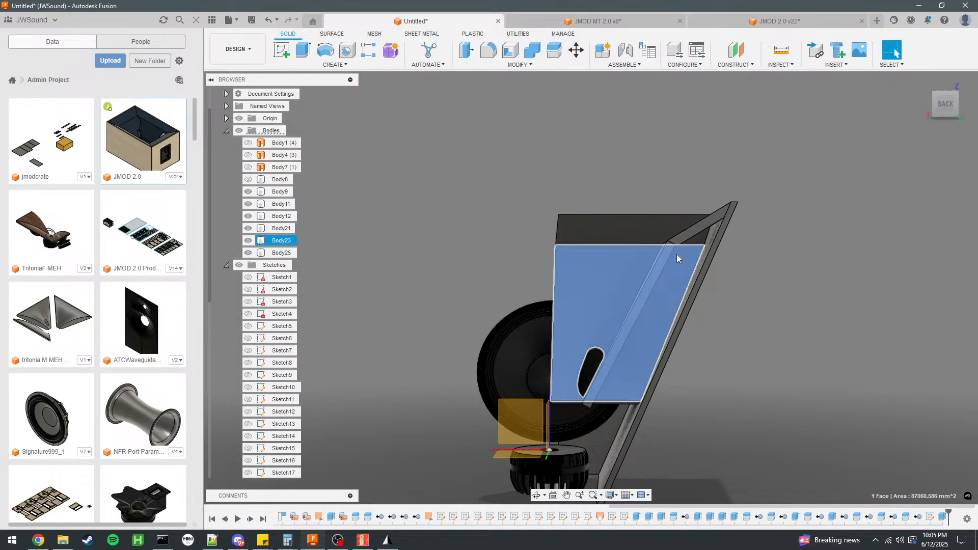
pyautogui.scroll(4, 678, 254)
pyautogui.scroll(3, 657, 253)
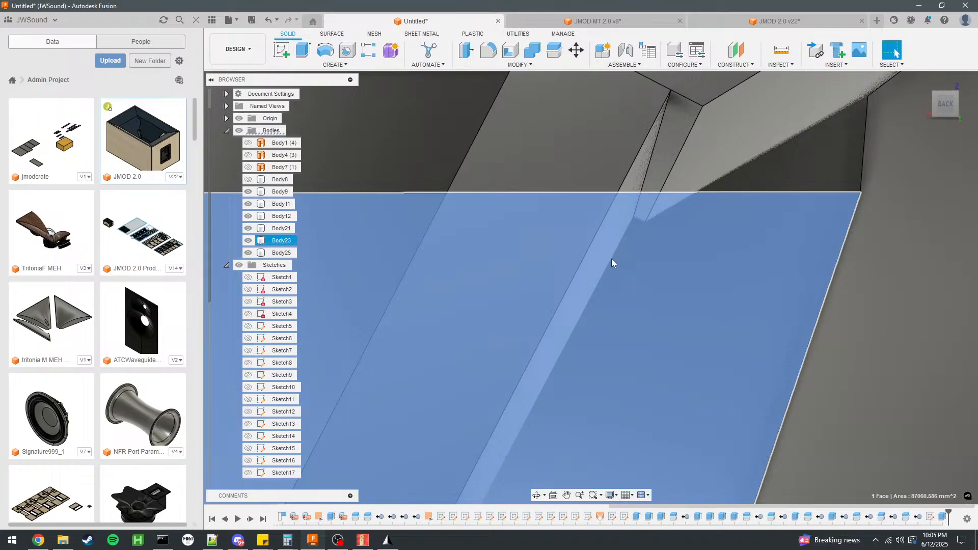
pyautogui.scroll(-5, 609, 258)
pyautogui.keyDown('shift'); pyautogui.moveTo(611, 274); pyautogui.dragTo(692, 252, button='middle'); pyautogui.keyUp('shift')
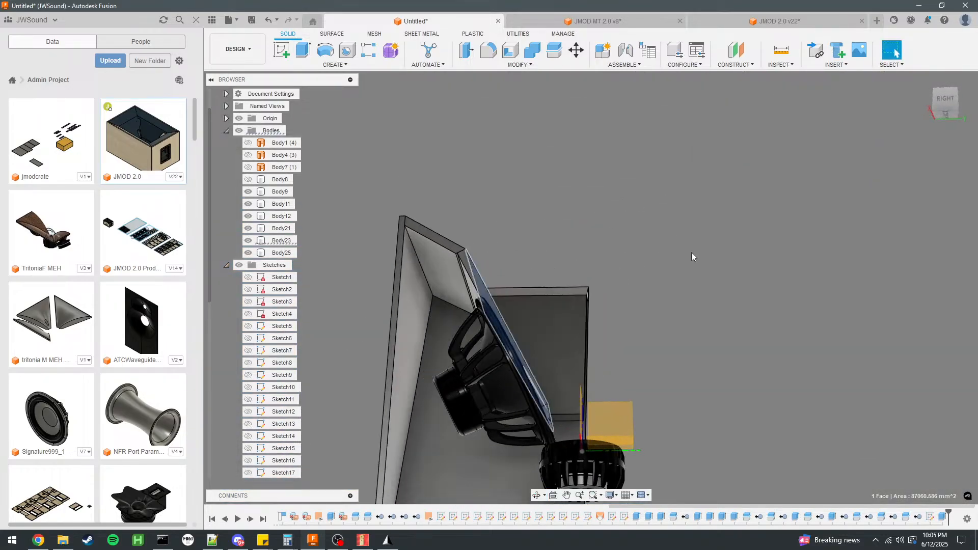
pyautogui.keyDown('shift'); pyautogui.moveTo(714, 337); pyautogui.dragTo(609, 295, button='middle'); pyautogui.keyUp('shift')
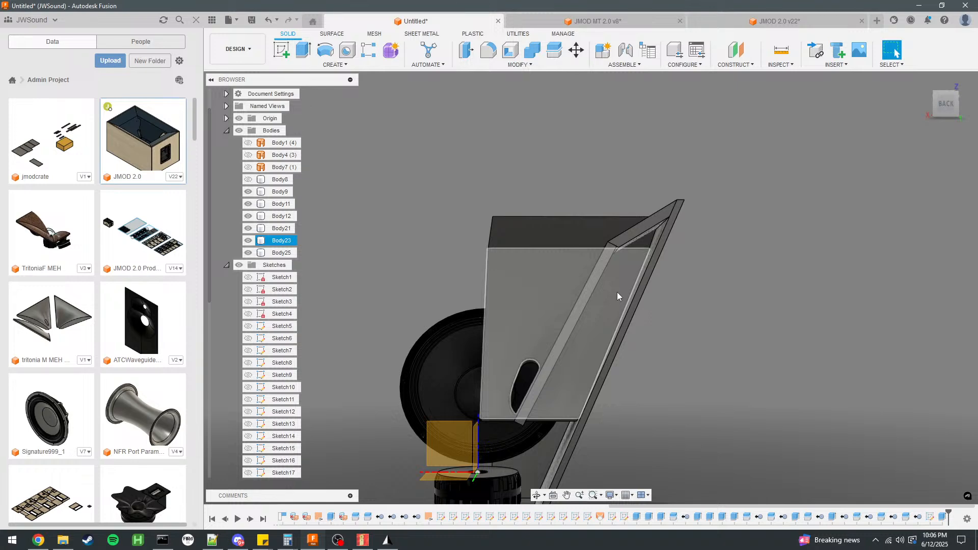
pyautogui.scroll(-2, 617, 292)
pyautogui.scroll(3, 639, 360)
# Start a new sketch on the face of the ported panel.
pyautogui.keyDown('shift'); pyautogui.moveTo(639, 360); pyautogui.dragTo(680, 387, button='middle'); pyautogui.keyUp('shift')
pyautogui.click(509, 187)
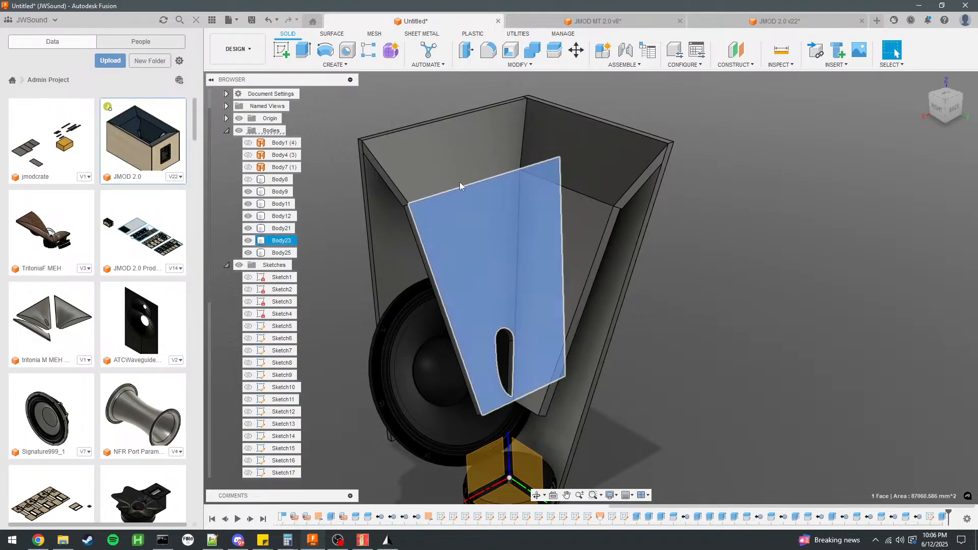
pyautogui.click(281, 50)
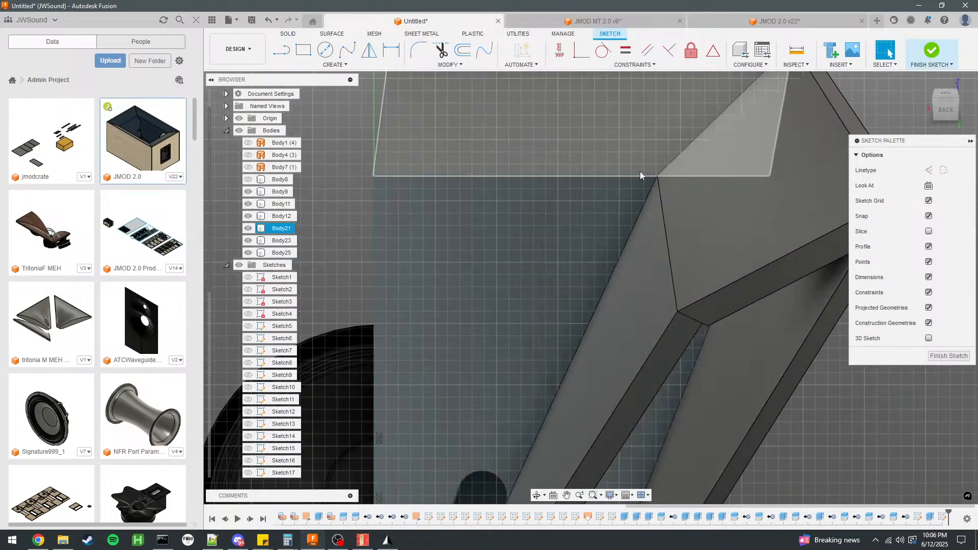
# Switch to the JMOD 2.0 design, finish its open sketch and examine the two elongated port openings.
pyautogui.click(764, 21)
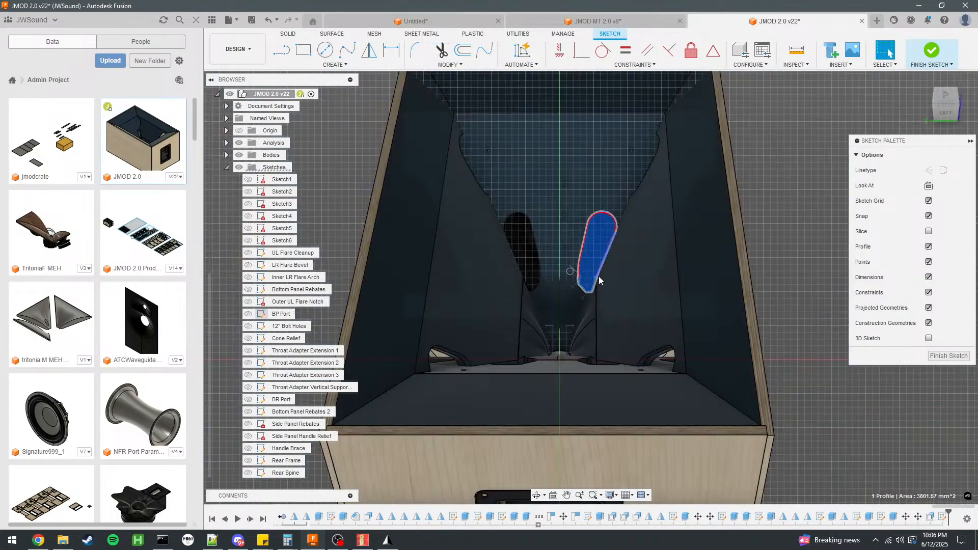
pyautogui.scroll(-3, 599, 281)
pyautogui.click(932, 51)
pyautogui.scroll(3, 602, 277)
pyautogui.moveTo(571, 316)
pyautogui.keyDown('shift'); pyautogui.mouseDown(button='middle')
pyautogui.moveTo(585, 323)
pyautogui.moveTo(612, 311)
pyautogui.mouseUp(button='middle'); pyautogui.keyUp('shift')
pyautogui.scroll(5, 601, 291)
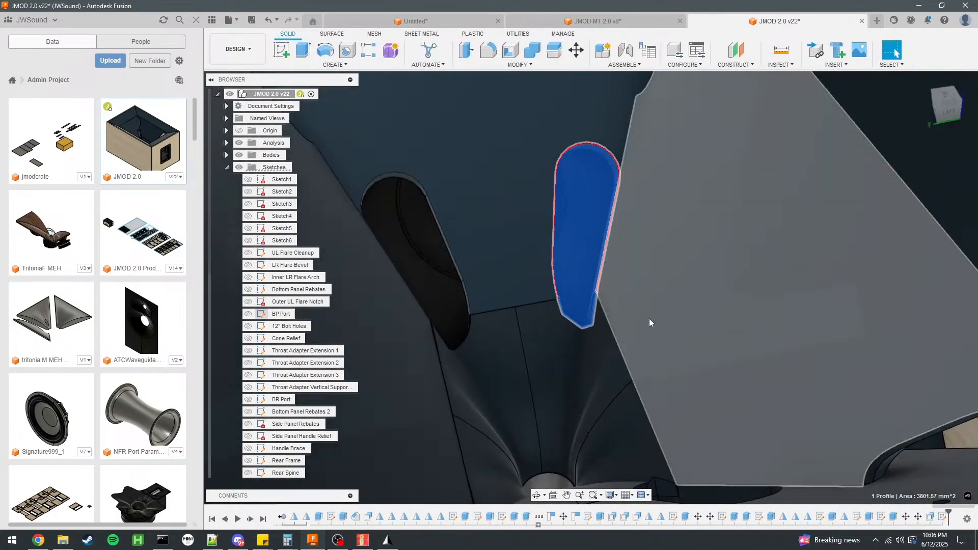
pyautogui.scroll(-5, 449, 404)
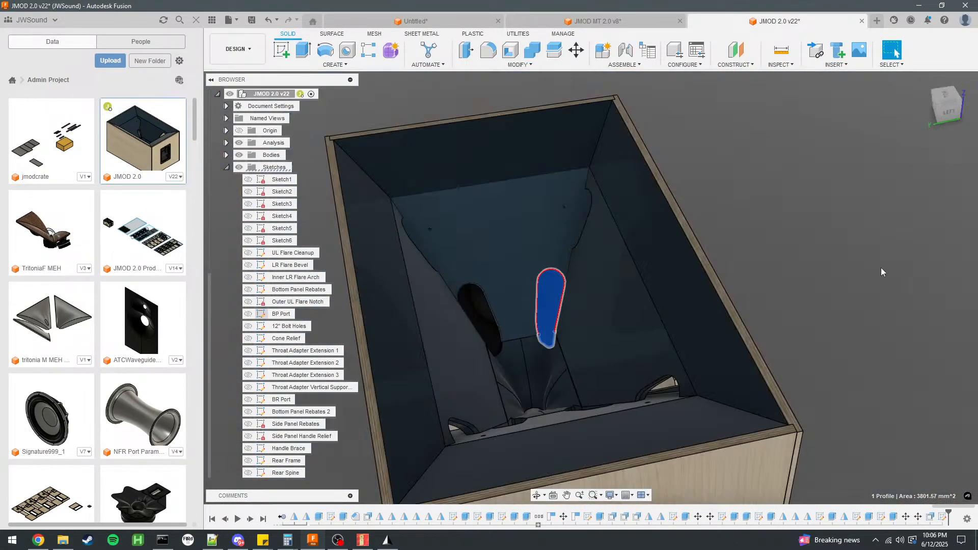
# Open the BR Port sketch of the JMOD 2.0 design for editing.
pyautogui.click(280, 339)
pyautogui.click(284, 326)
pyautogui.scroll(-1, 283, 406)
pyautogui.doubleClick(284, 388)
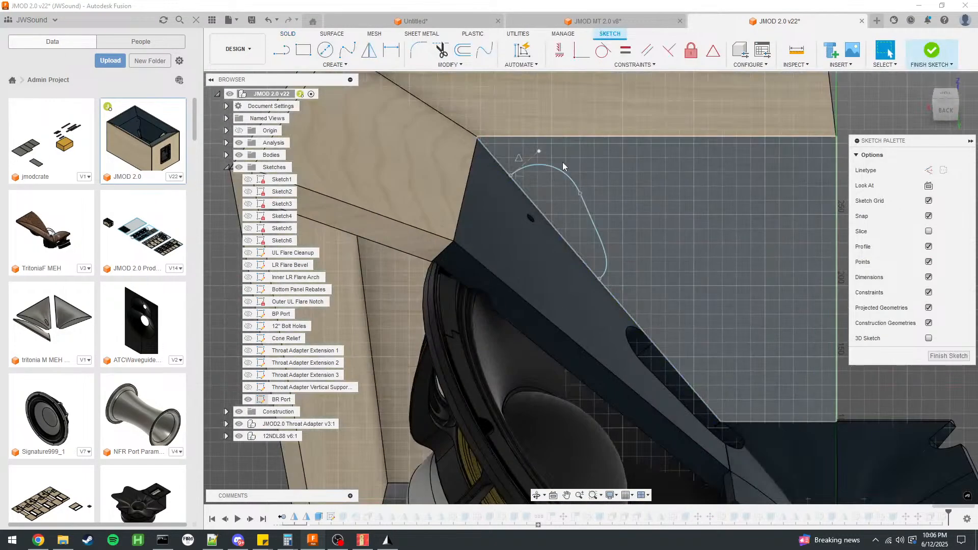
# Examine how the BR Port outline is built from its spline, end tangents and construction line.
pyautogui.click(520, 169)
pyautogui.scroll(5, 519, 169)
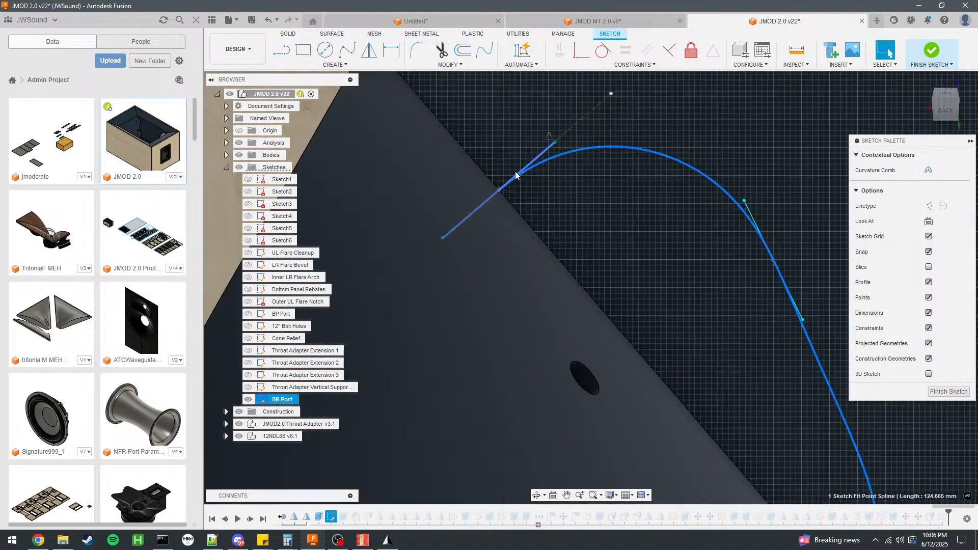
pyautogui.keyDown('ctrl'); pyautogui.click(534, 162); pyautogui.keyUp('ctrl')
pyautogui.scroll(-3, 506, 127)
pyautogui.scroll(5, 637, 286)
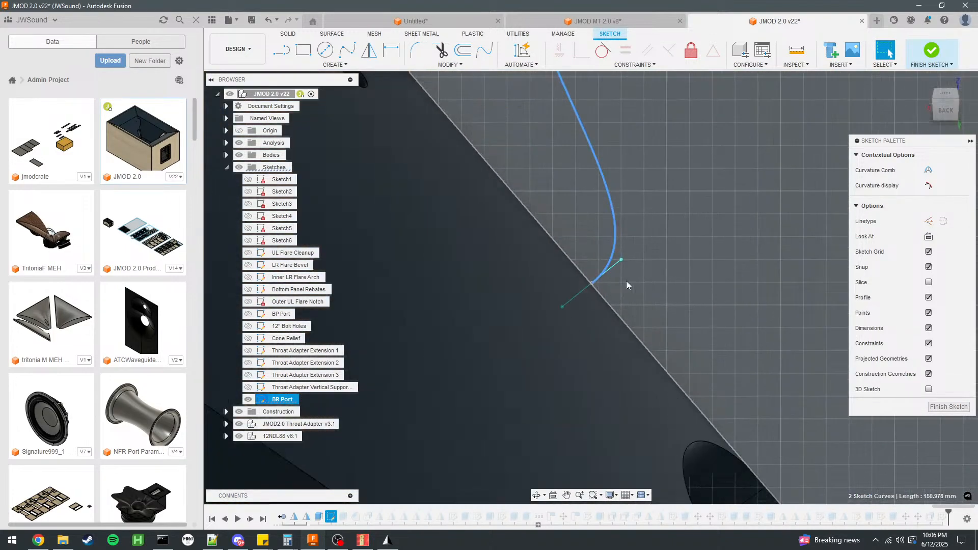
pyautogui.keyDown('ctrl'); pyautogui.click(615, 268); pyautogui.keyUp('ctrl')
pyautogui.scroll(-3, 601, 260)
pyautogui.scroll(4, 525, 148)
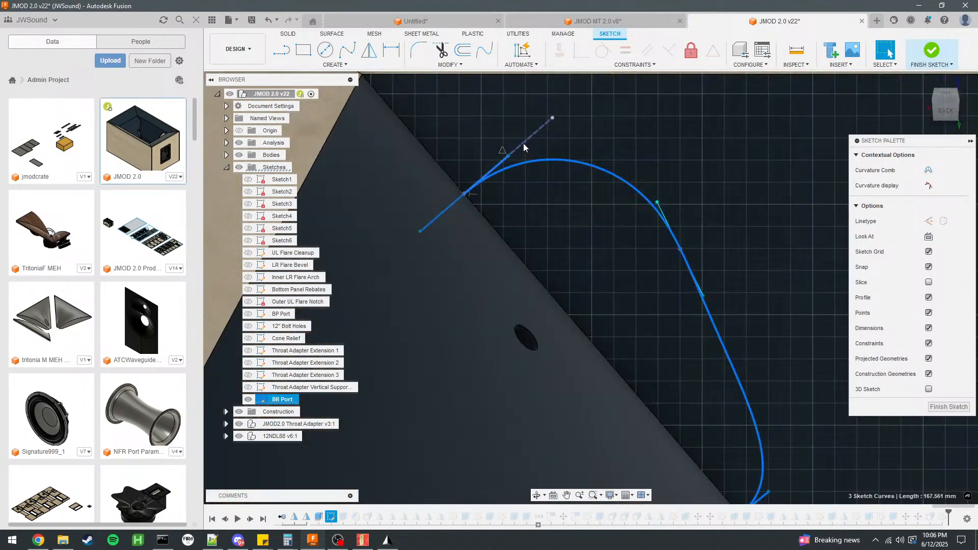
# Close the JMOD MT 2.0 design and return to the open sketch in the untitled design.
pyautogui.click(643, 22)
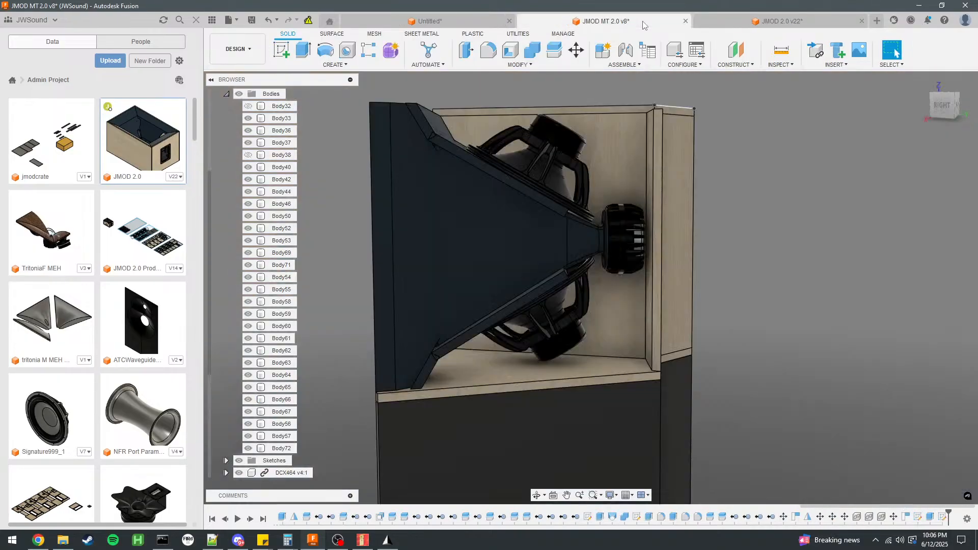
pyautogui.click(462, 22)
pyautogui.click(685, 21)
pyautogui.click(542, 282)
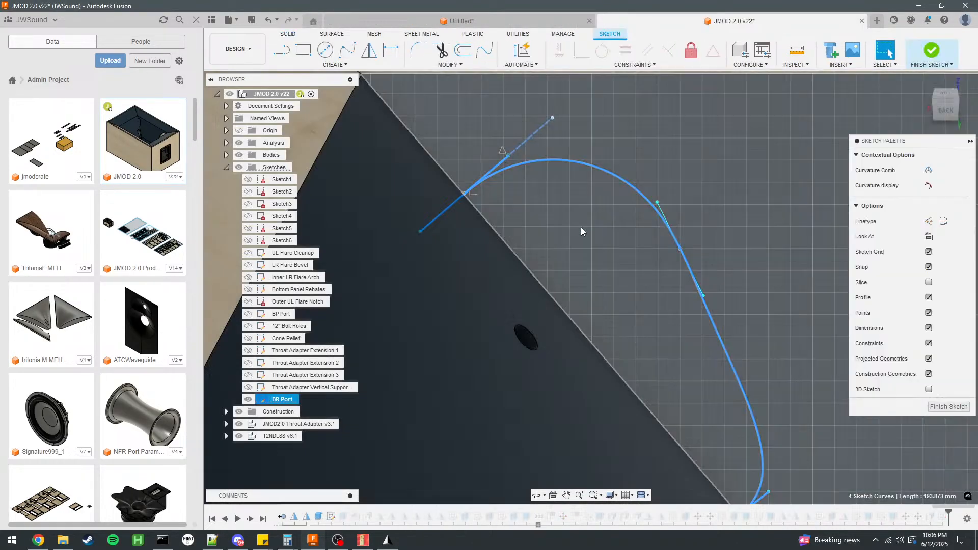
pyautogui.scroll(-5, 581, 227)
pyautogui.click(487, 21)
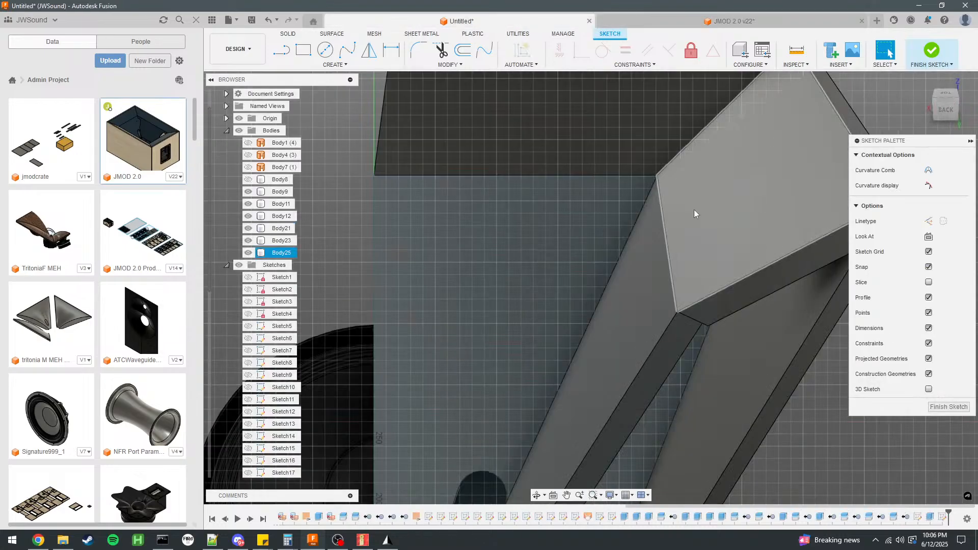
# Paste the copied port curves into the sketch and place them beside the horn panel, shifted 150 mm in Y.
pyautogui.hotkey('ctrl', 'v')
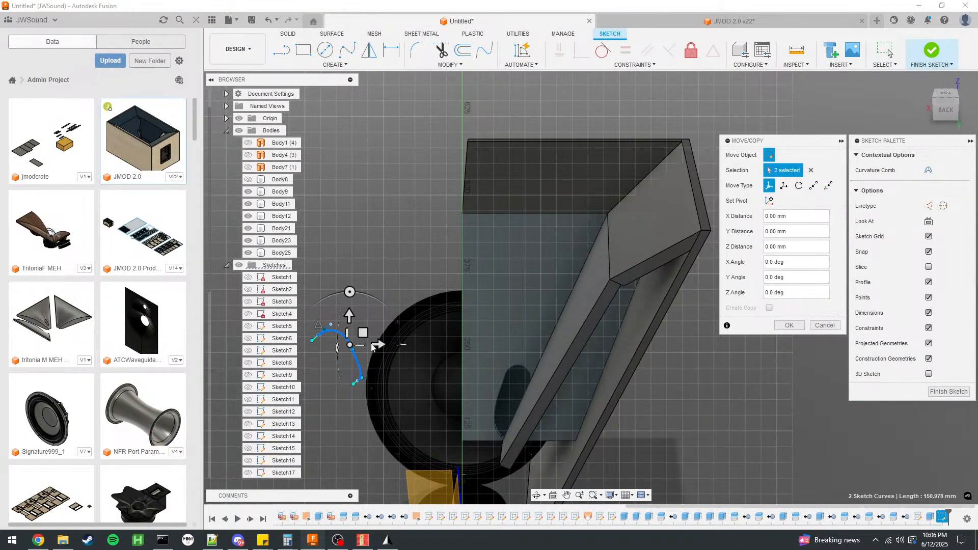
pyautogui.moveTo(417, 333); pyautogui.dragTo(569, 297)
pyautogui.moveTo(535, 327); pyautogui.dragTo(527, 223)
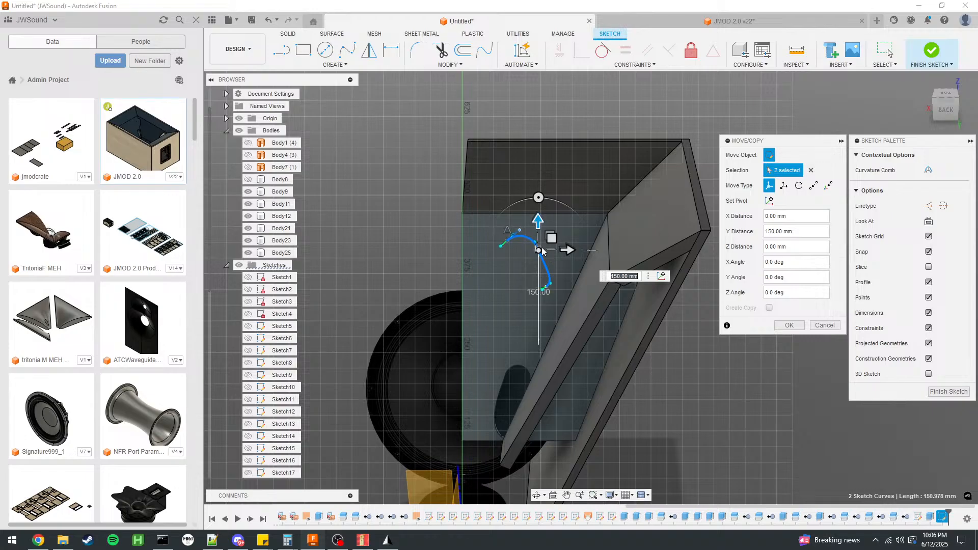
pyautogui.moveTo(567, 250); pyautogui.dragTo(458, 250)
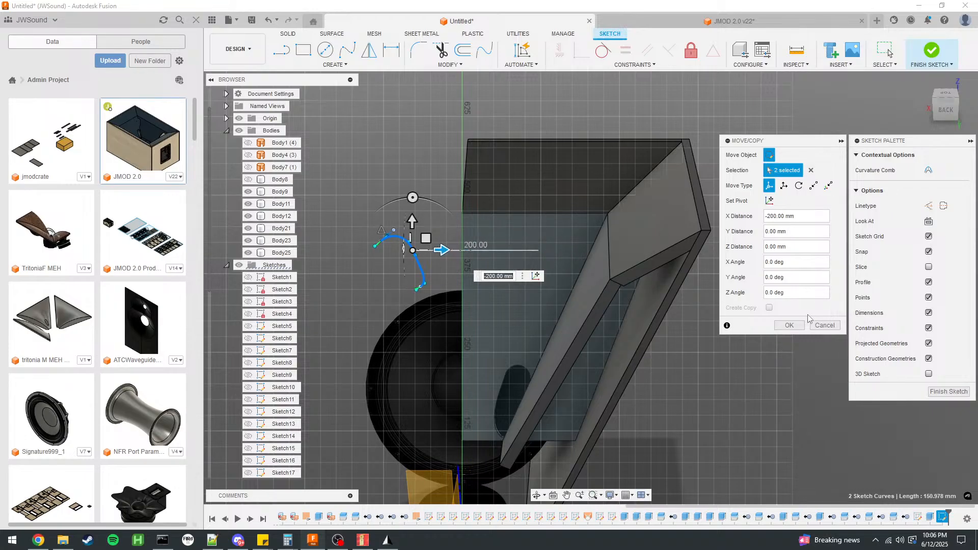
pyautogui.click(781, 324)
# Mirror the pasted port spline about the panel's straight vertical edge.
pyautogui.click(370, 52)
pyautogui.click(423, 279)
pyautogui.click(462, 276)
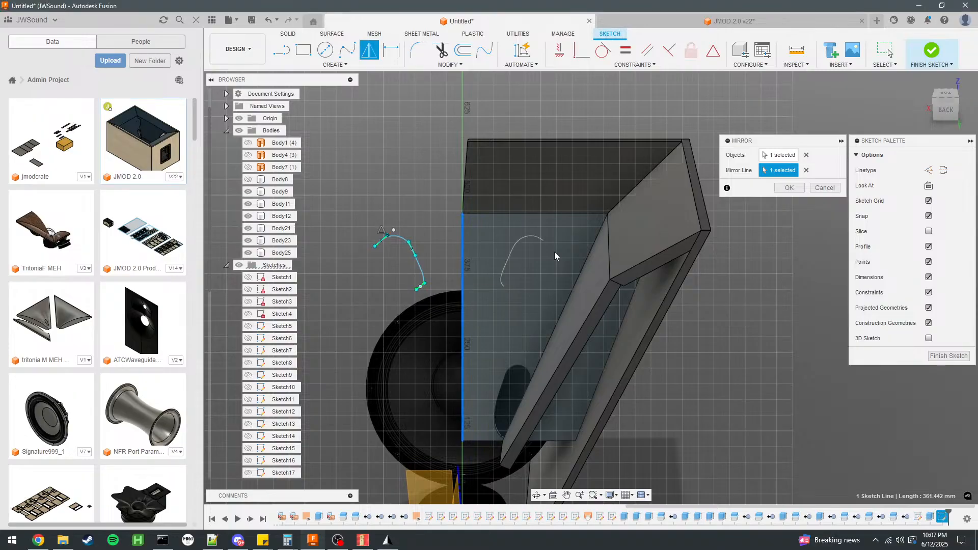
pyautogui.click(789, 189)
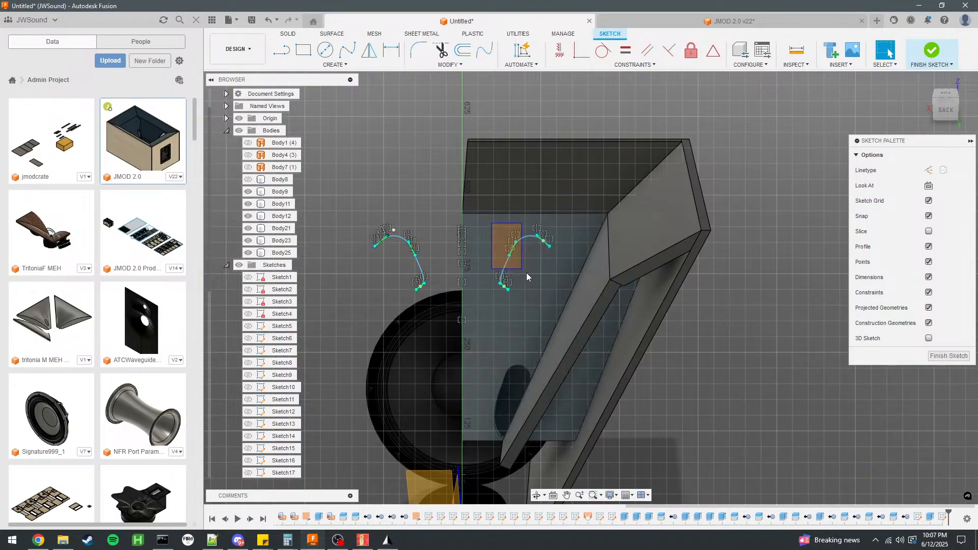
# Try to reposition the mirrored port curve with the Move command.
pyautogui.moveTo(548, 297); pyautogui.dragTo(548, 294)
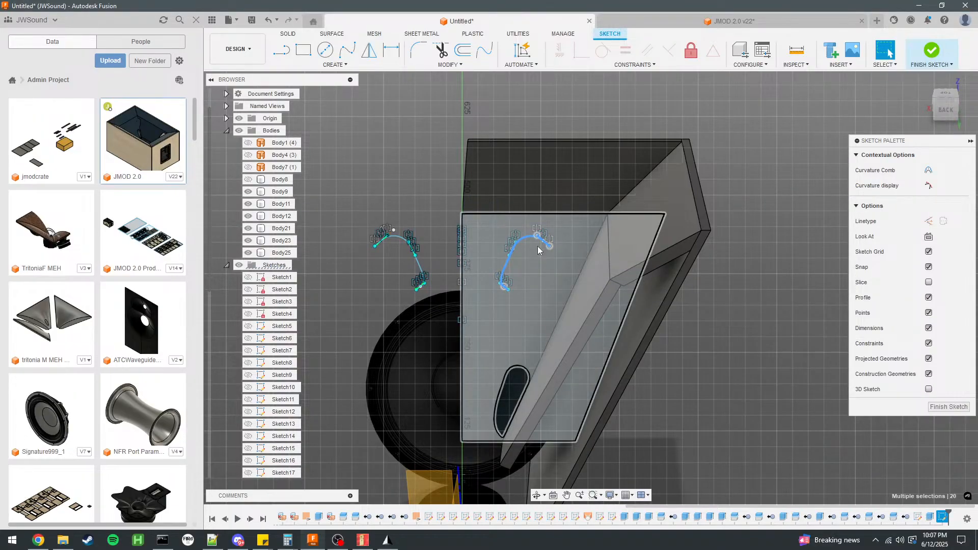
pyautogui.press('m')
pyautogui.scroll(3, 537, 246)
pyautogui.moveTo(515, 240); pyautogui.dragTo(609, 233)
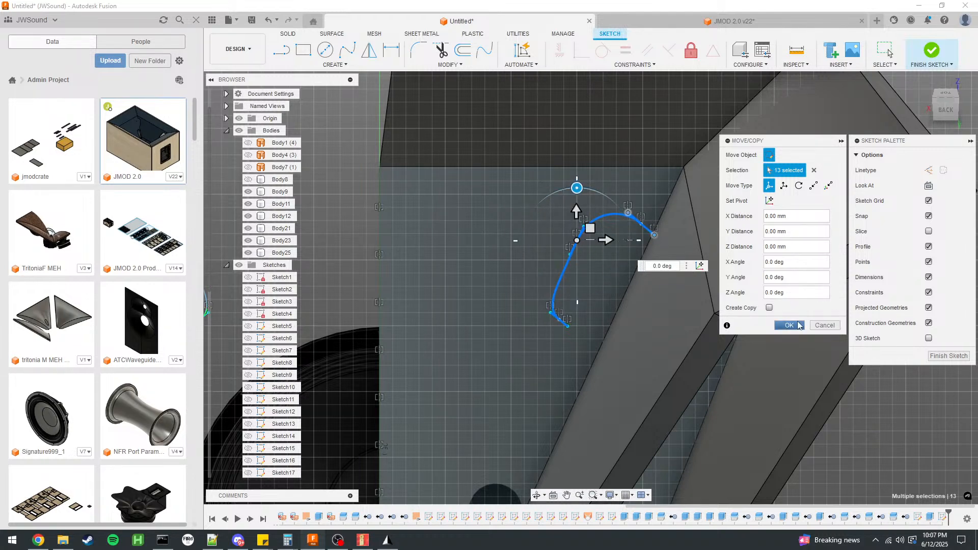
pyautogui.click(789, 325)
# Delete the originally pasted port curves beside the panel, keeping the mirrored spline.
pyautogui.scroll(-3, 655, 328)
pyautogui.moveTo(394, 245); pyautogui.dragTo(524, 341)
pyautogui.moveTo(419, 227); pyautogui.dragTo(515, 329)
pyautogui.press('Delete')
# Copy the mirrored port spline, finish this sketch and open the lower port's sketch for editing.
pyautogui.scroll(3, 686, 253)
pyautogui.click(683, 248)
pyautogui.click(656, 248)
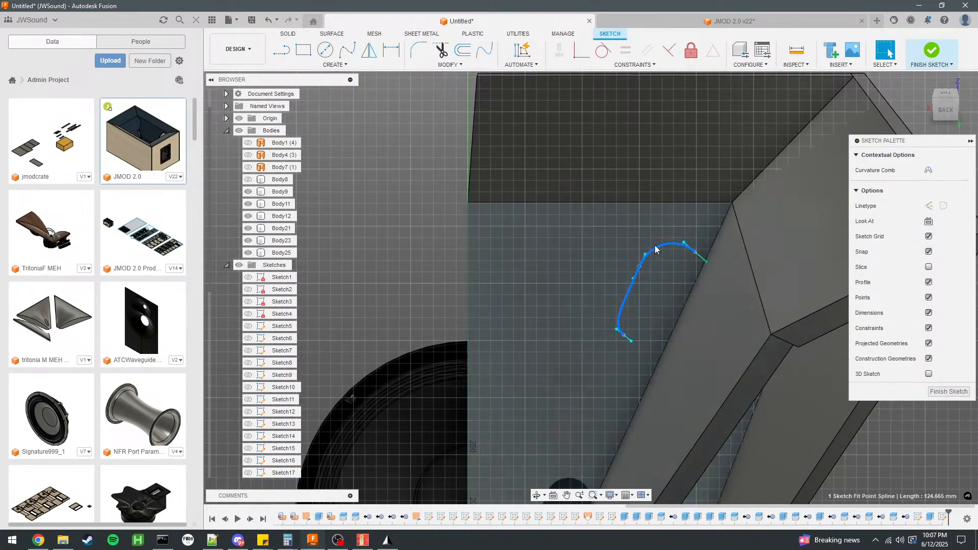
pyautogui.scroll(-5, 665, 221)
pyautogui.scroll(3, 759, 271)
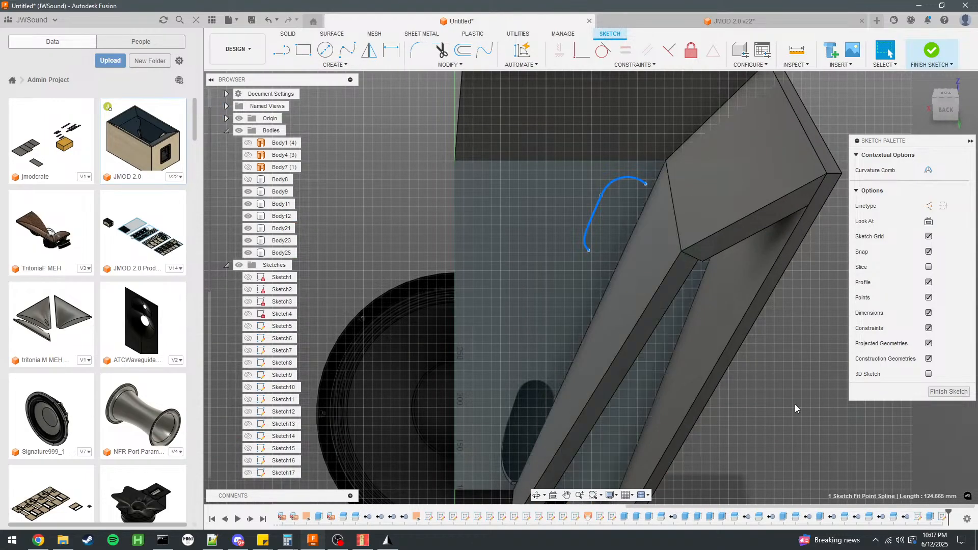
pyautogui.click(795, 406)
pyautogui.click(630, 185)
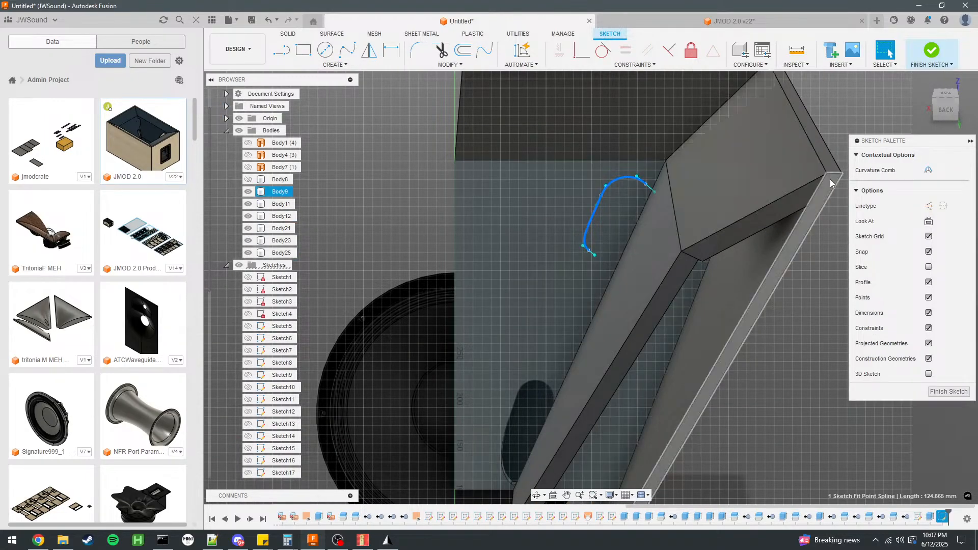
pyautogui.click(931, 50)
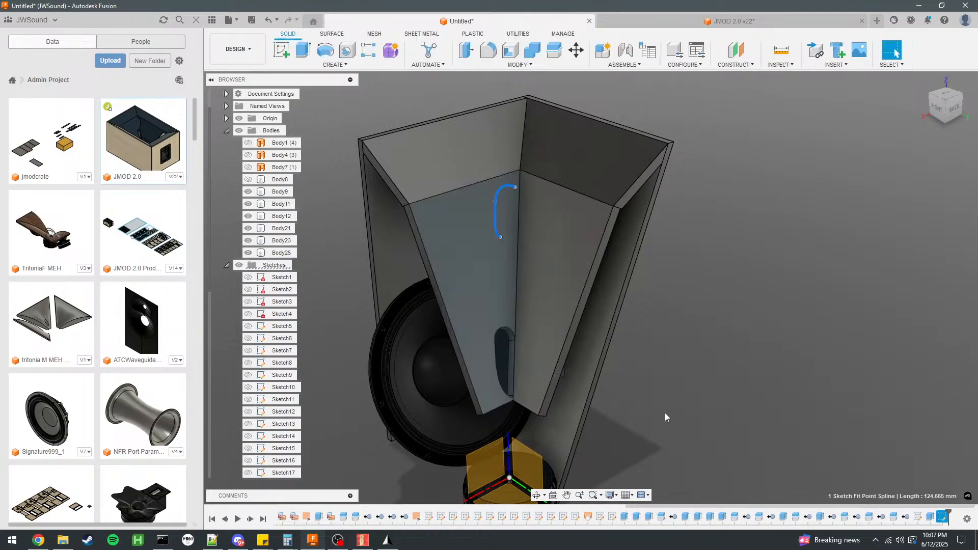
pyautogui.doubleClick(918, 518)
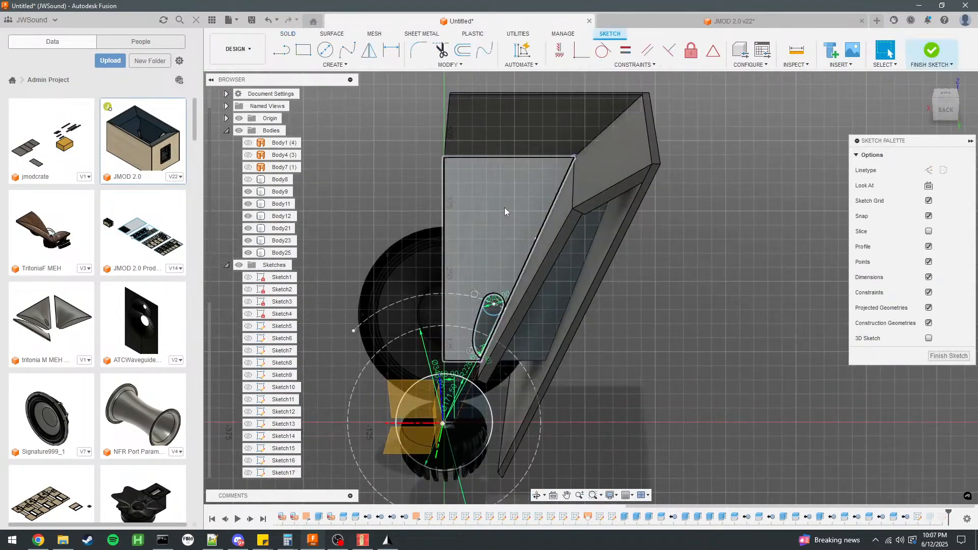
# Paste the spline into this sketch, rotate it more upright and move it against the panel's slanted edge, ending with an 8 mm X move.
pyautogui.press('m')
pyautogui.scroll(5, 545, 194)
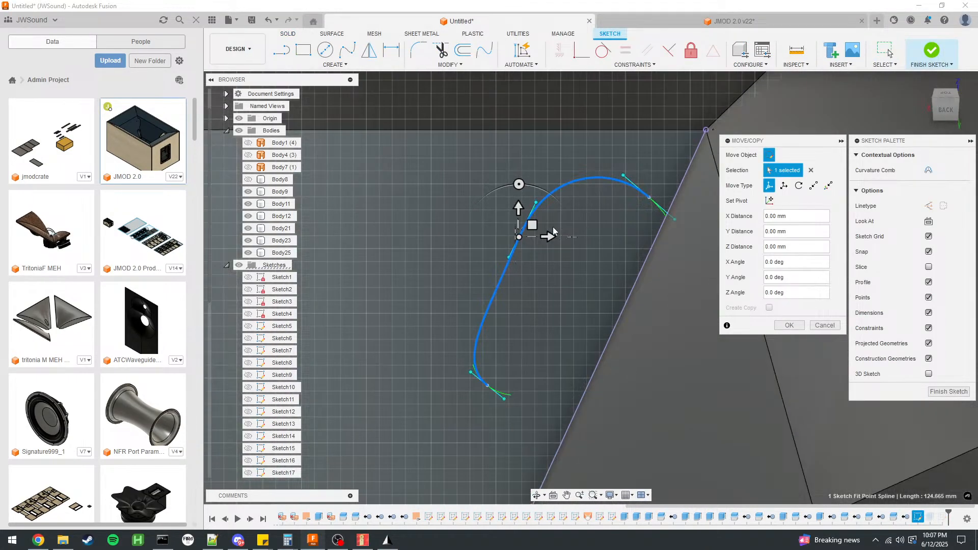
pyautogui.moveTo(552, 236); pyautogui.dragTo(579, 233)
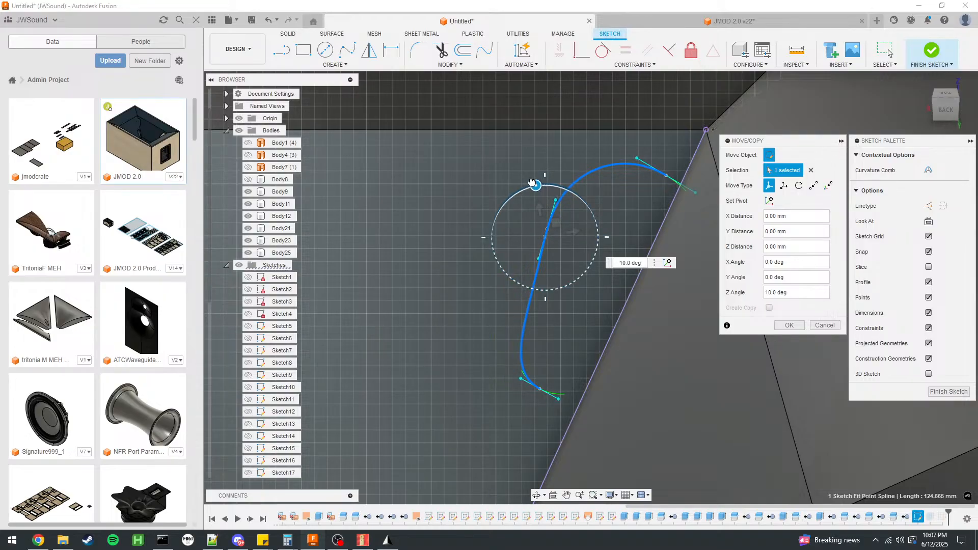
pyautogui.moveTo(582, 232); pyautogui.dragTo(600, 223)
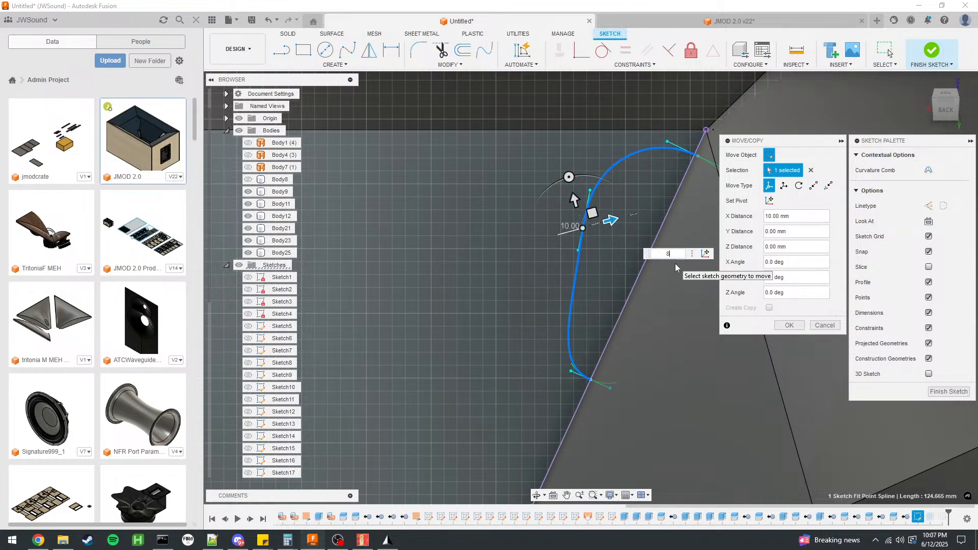
pyautogui.press('Return')
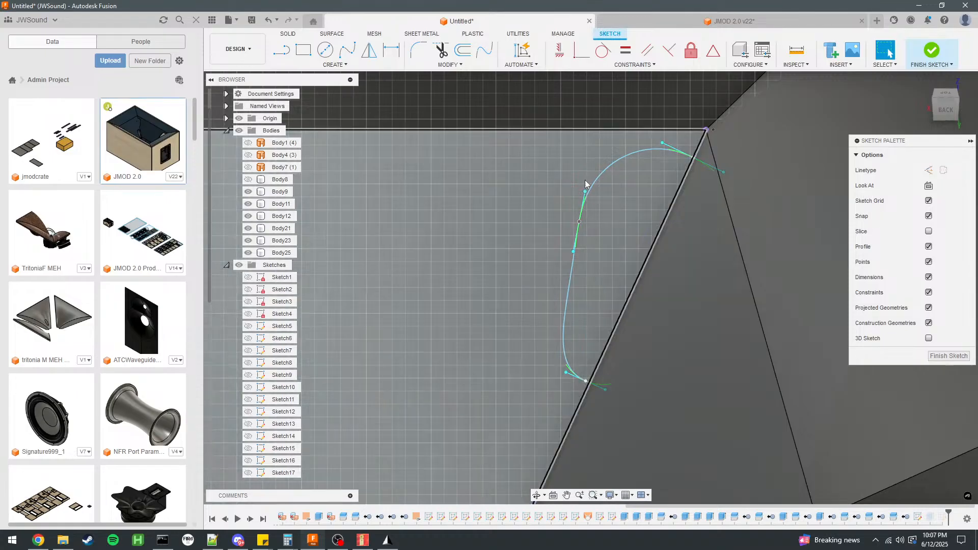
# Shift the spline down the slanted edge and adjust its points so it closes a port profile with both ends on the edge.
pyautogui.moveTo(599, 178); pyautogui.dragTo(587, 204)
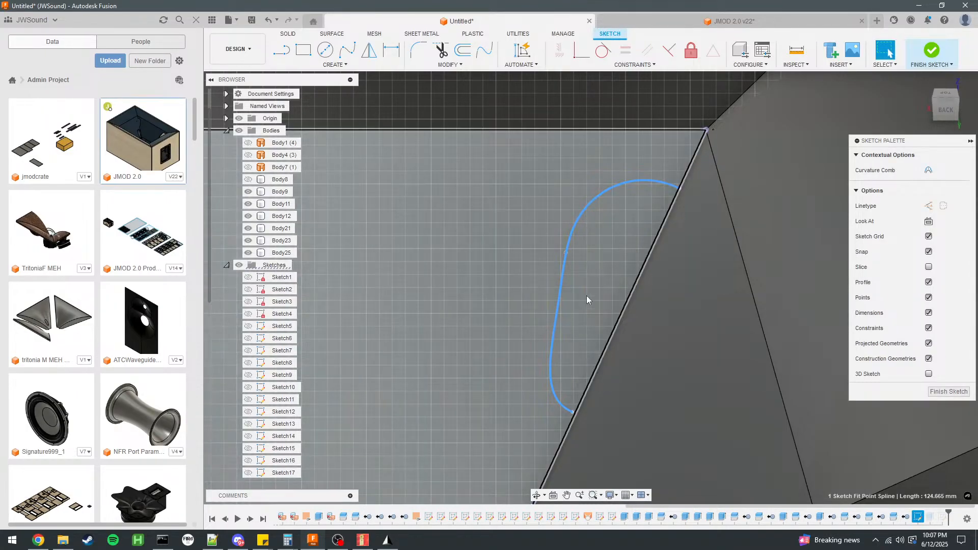
pyautogui.click(574, 414)
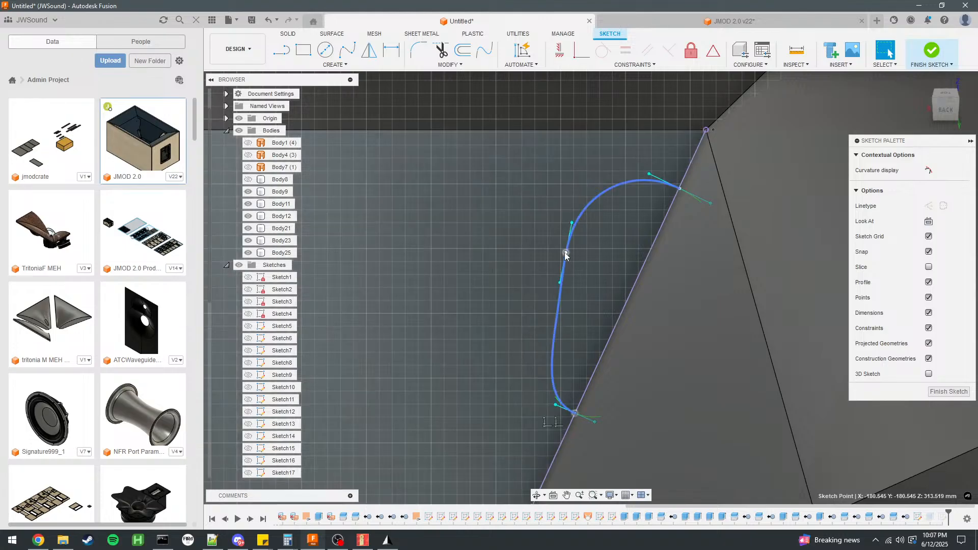
pyautogui.moveTo(619, 274)
pyautogui.keyDown('shift'); pyautogui.mouseDown(button='middle')
pyautogui.moveTo(544, 245)
pyautogui.moveTo(646, 239)
pyautogui.moveTo(618, 181)
pyautogui.mouseUp(button='middle'); pyautogui.keyUp('shift')
pyautogui.scroll(-4, 619, 181)
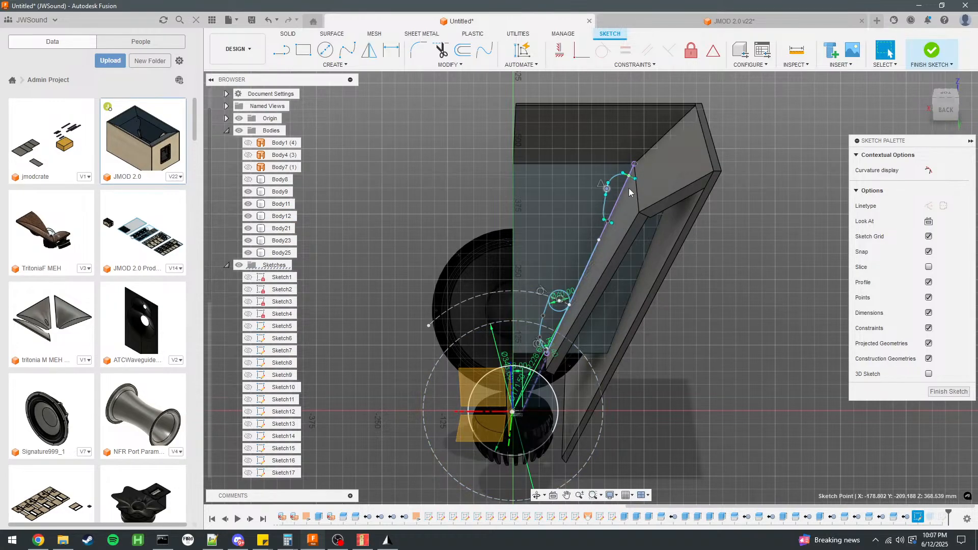
pyautogui.scroll(4, 620, 171)
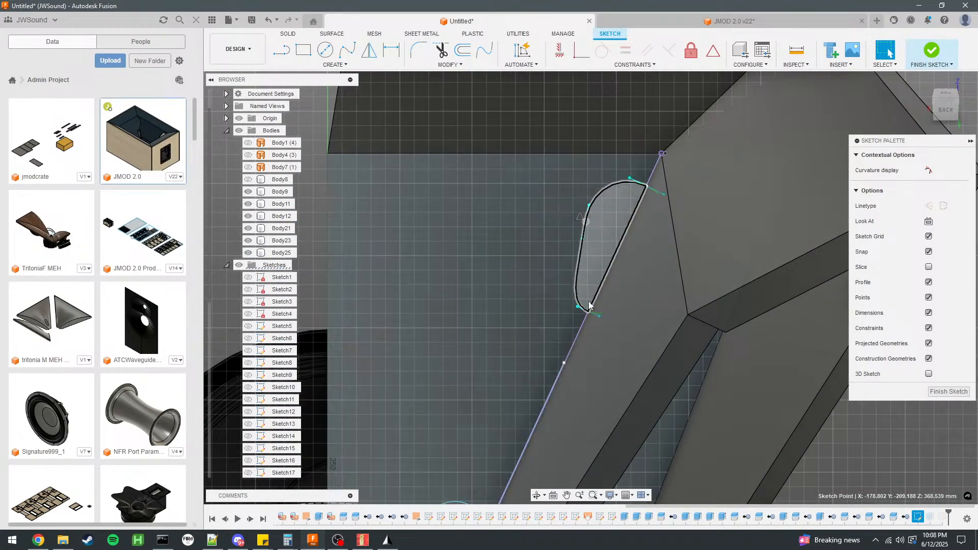
# Finish the sketch and delete the leftover Sketch21 that held the first copy of the spline.
pyautogui.click(934, 57)
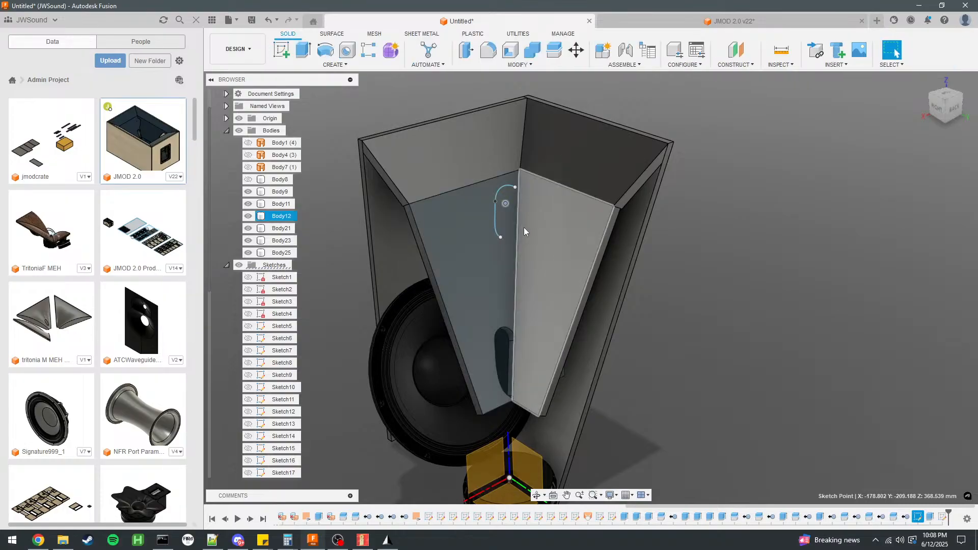
pyautogui.rightClick(281, 400)
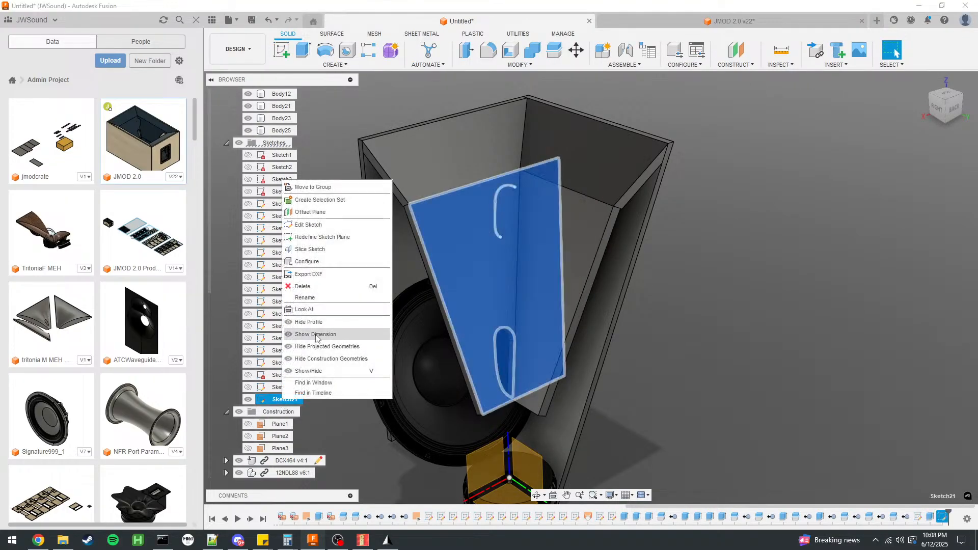
pyautogui.click(306, 287)
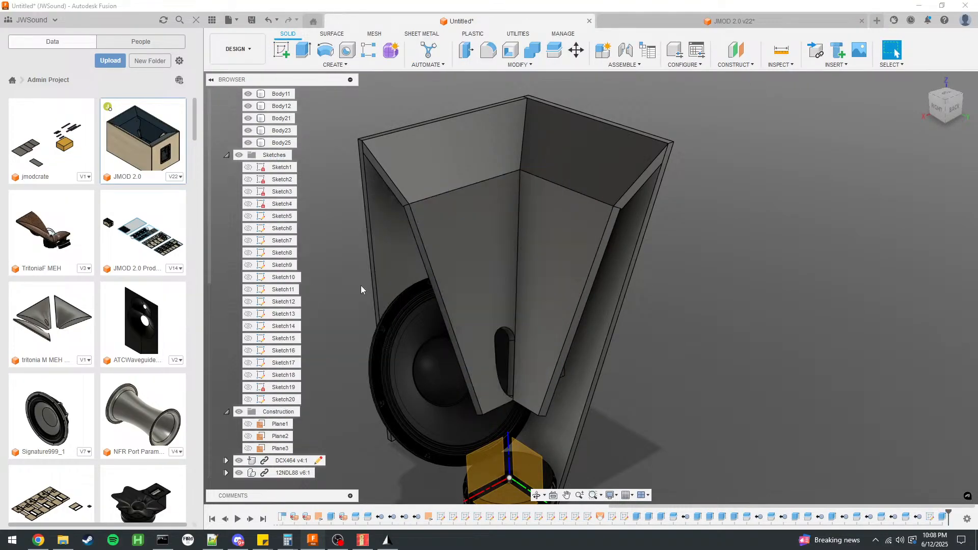
# Show Sketch20, cut the upper port profile through the horn panel with Extrude, and hide the sketch again.
pyautogui.click(248, 399)
pyautogui.scroll(3, 526, 201)
pyautogui.click(521, 200)
pyautogui.press('e')
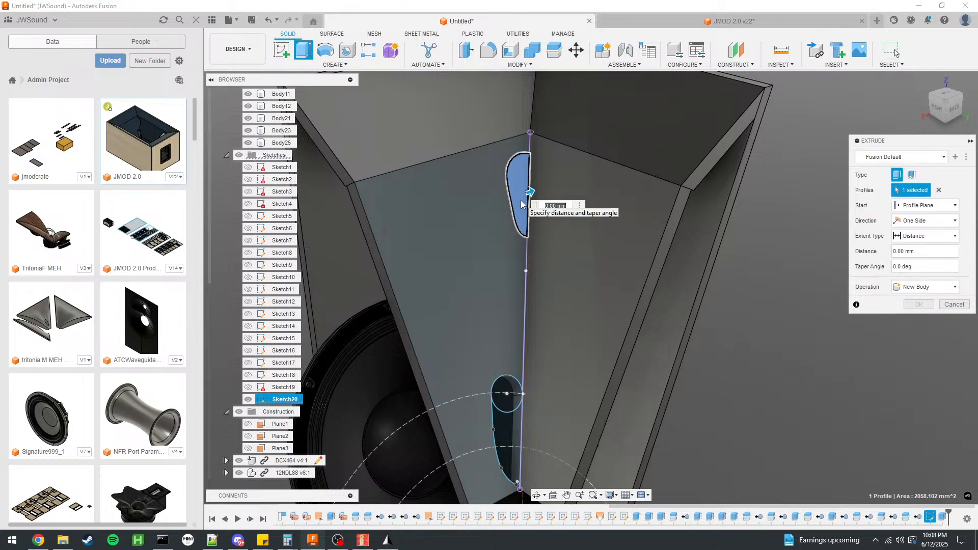
pyautogui.press('Escape')
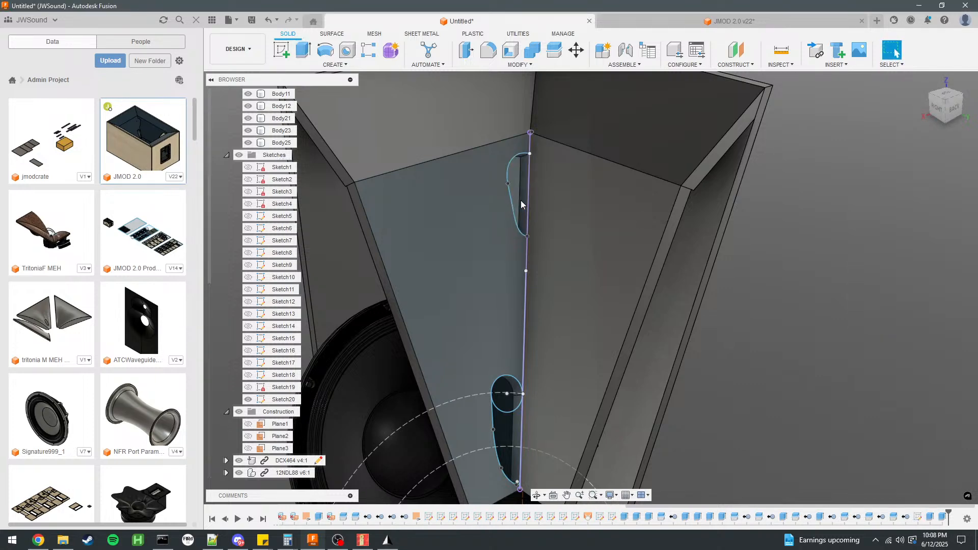
pyautogui.click(247, 400)
# Mirror the six horn and side panel bodies across the origin YZ plane as new bodies.
pyautogui.scroll(-4, 766, 255)
pyautogui.moveTo(766, 255)
pyautogui.keyDown('shift'); pyautogui.mouseDown(button='middle')
pyautogui.moveTo(754, 273)
pyautogui.moveTo(762, 247)
pyautogui.moveTo(755, 258)
pyautogui.mouseUp(button='middle'); pyautogui.keyUp('shift')
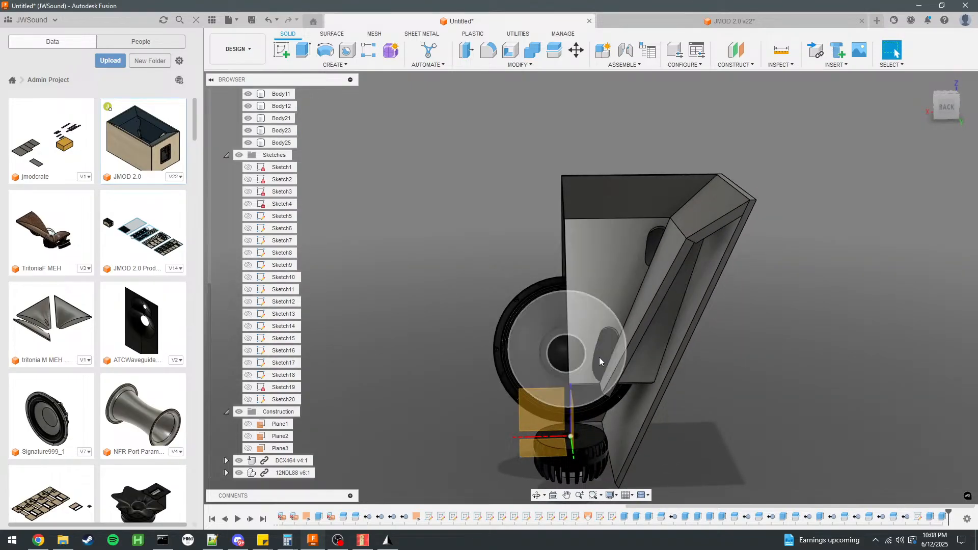
pyautogui.scroll(-3, 423, 171)
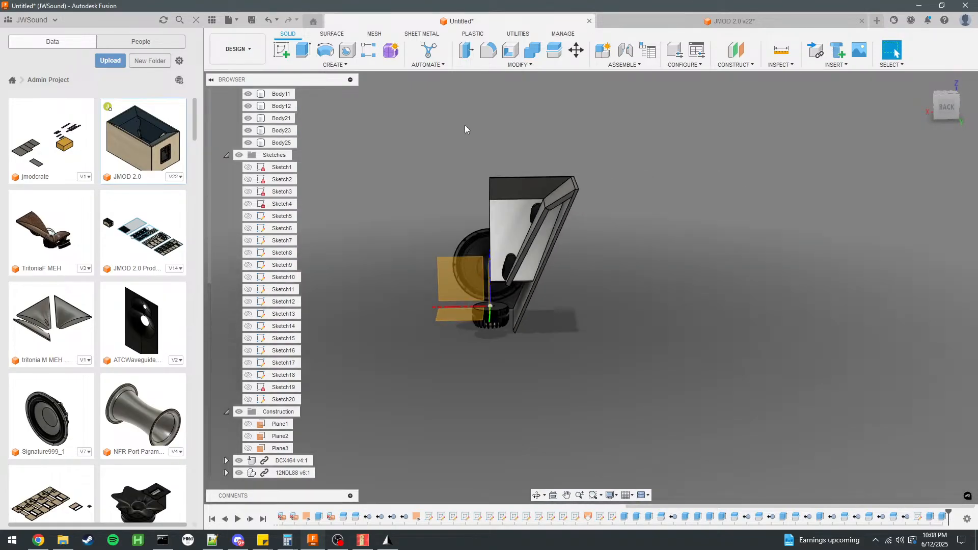
pyautogui.click(336, 65)
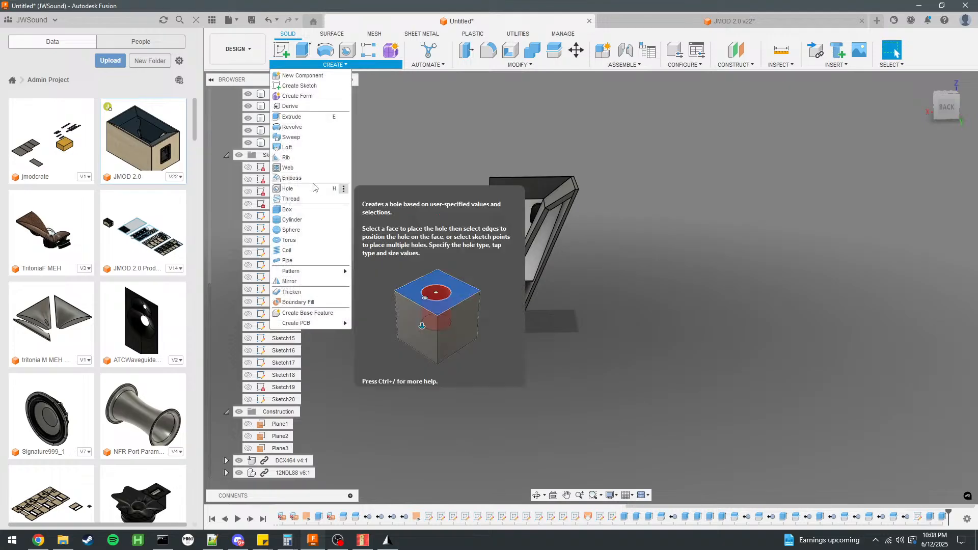
pyautogui.click(306, 283)
pyautogui.keyDown('shift'); pyautogui.moveTo(424, 232); pyautogui.dragTo(478, 236, button='middle'); pyautogui.keyUp('shift')
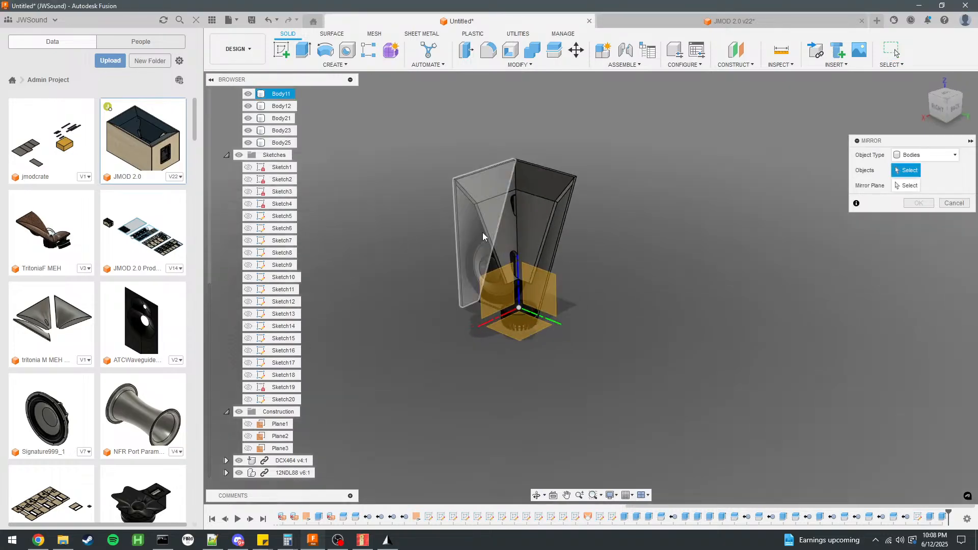
pyautogui.click(488, 203)
pyautogui.click(490, 202)
pyautogui.click(538, 191)
pyautogui.click(502, 215)
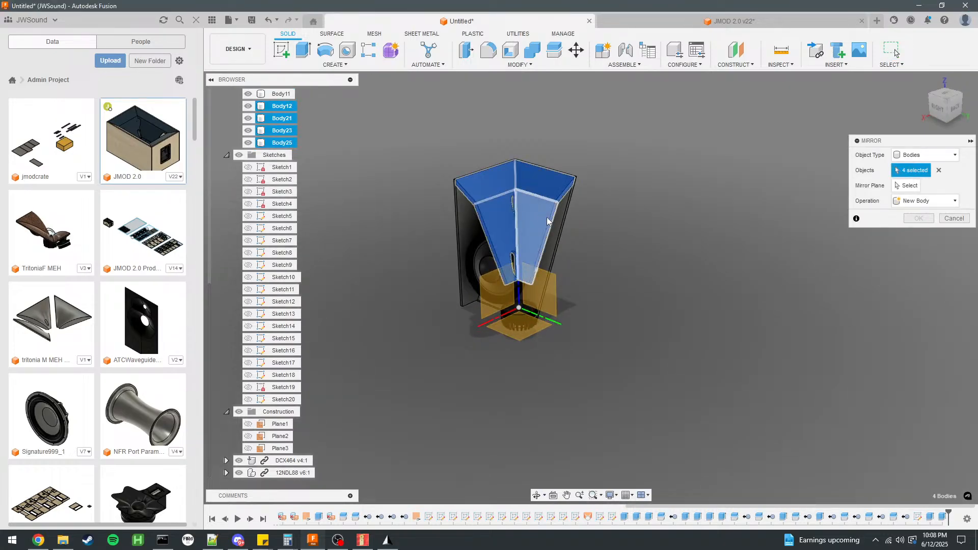
pyautogui.click(560, 218)
pyautogui.click(461, 235)
pyautogui.click(902, 189)
pyautogui.scroll(3, 548, 220)
pyautogui.scroll(3, 548, 220)
pyautogui.click(498, 418)
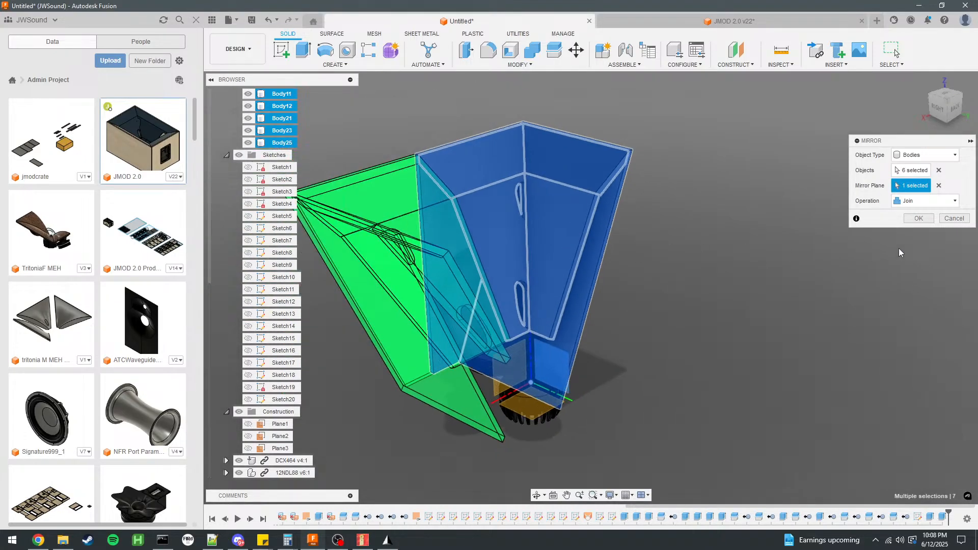
pyautogui.scroll(-2, 683, 331)
pyautogui.click(918, 201)
pyautogui.click(920, 215)
pyautogui.click(922, 219)
# Mirror all twelve horn and side panel bodies across the origin XZ plane as new bodies.
pyautogui.keyDown('shift'); pyautogui.moveTo(892, 235); pyautogui.dragTo(782, 267, button='middle'); pyautogui.keyUp('shift')
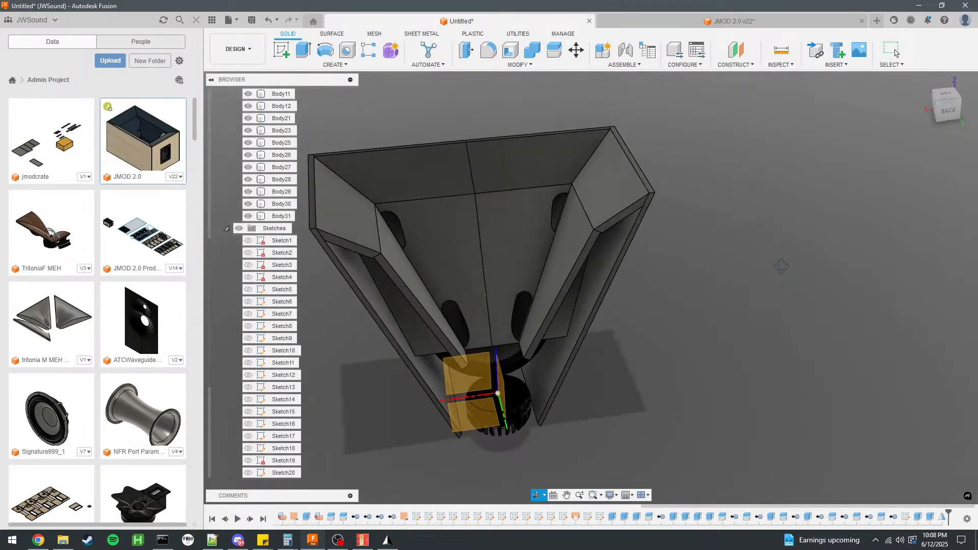
pyautogui.click(290, 66)
pyautogui.click(306, 283)
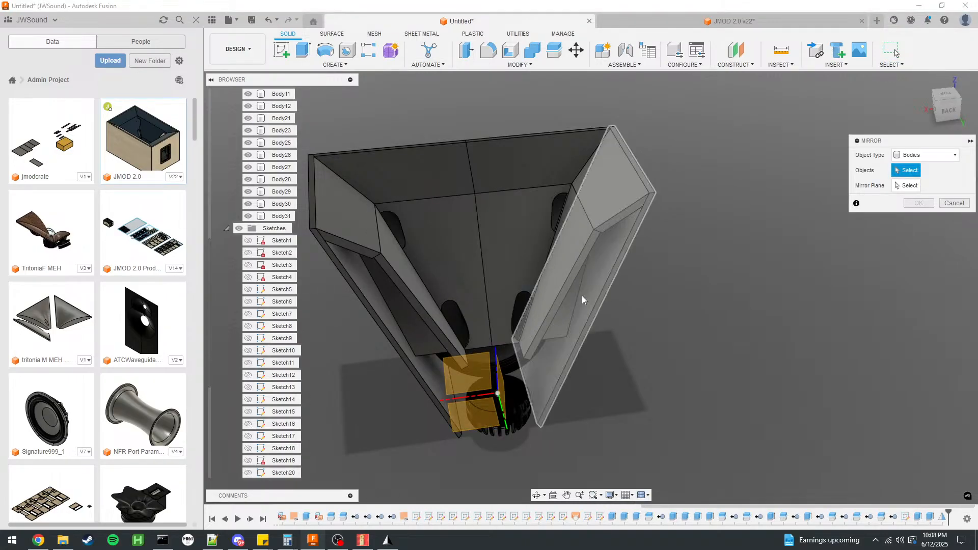
pyautogui.click(512, 265)
pyautogui.click(558, 253)
pyautogui.click(606, 202)
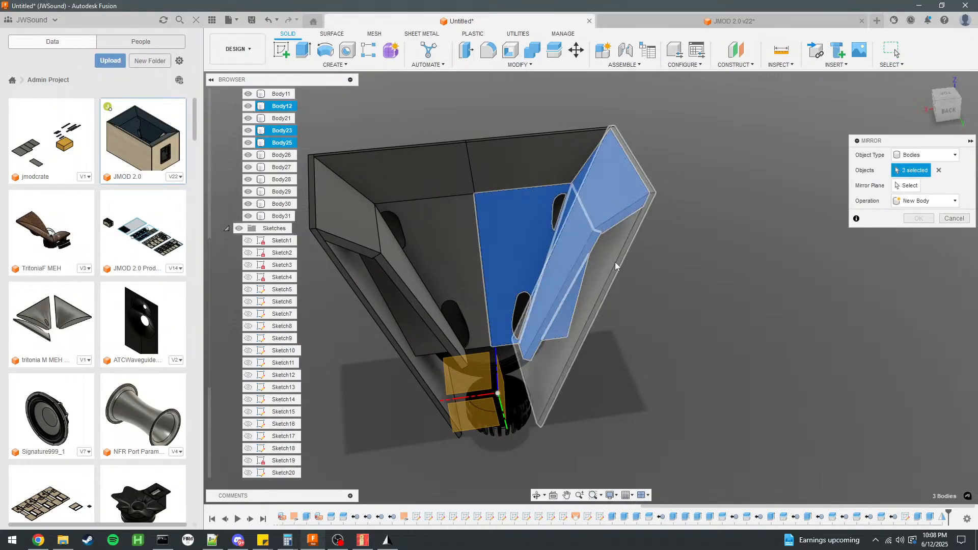
pyautogui.click(615, 261)
pyautogui.click(491, 164)
pyautogui.click(442, 174)
pyautogui.click(437, 238)
pyautogui.click(397, 257)
pyautogui.click(336, 234)
pyautogui.click(362, 305)
pyautogui.keyDown('shift'); pyautogui.moveTo(403, 321); pyautogui.dragTo(516, 283, button='middle'); pyautogui.keyUp('shift')
pyautogui.click(515, 283)
pyautogui.click(559, 264)
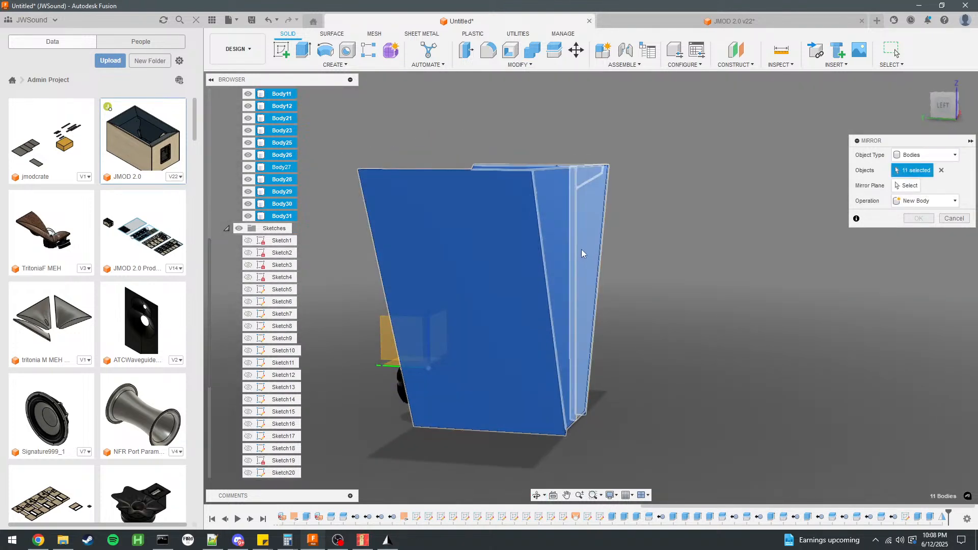
pyautogui.keyDown('shift'); pyautogui.moveTo(672, 306); pyautogui.dragTo(820, 286, button='middle'); pyautogui.keyUp('shift')
pyautogui.click(910, 186)
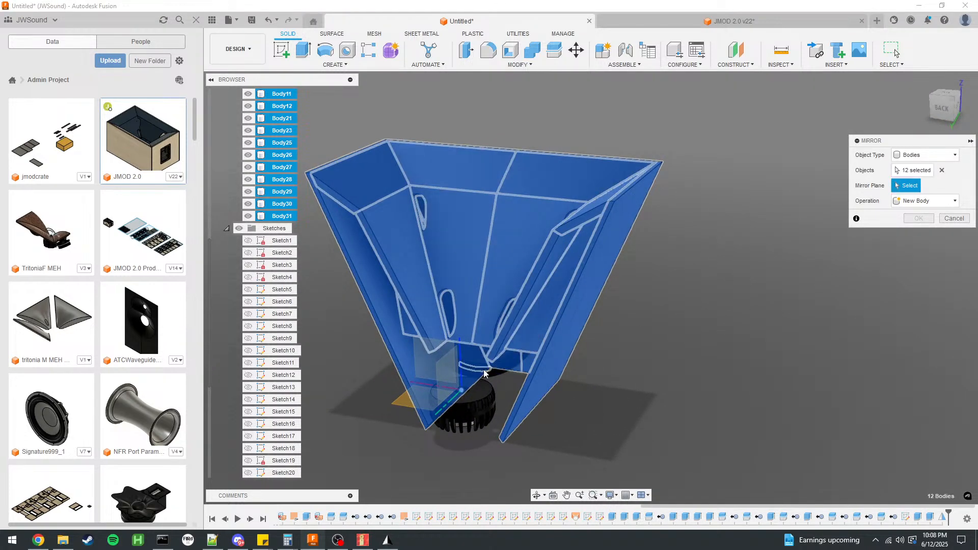
pyautogui.click(434, 355)
pyautogui.click(930, 221)
# Show the throat surface Body7 in place of Body8 with its normal reversed, and hide the origin.
pyautogui.keyDown('shift'); pyautogui.moveTo(913, 229); pyautogui.dragTo(726, 349, button='middle'); pyautogui.keyUp('shift')
pyautogui.scroll(-3, 726, 349)
pyautogui.scroll(3, 656, 297)
pyautogui.keyDown('shift'); pyautogui.moveTo(657, 297); pyautogui.dragTo(515, 286, button='middle'); pyautogui.keyUp('shift')
pyautogui.scroll(4, 254, 196)
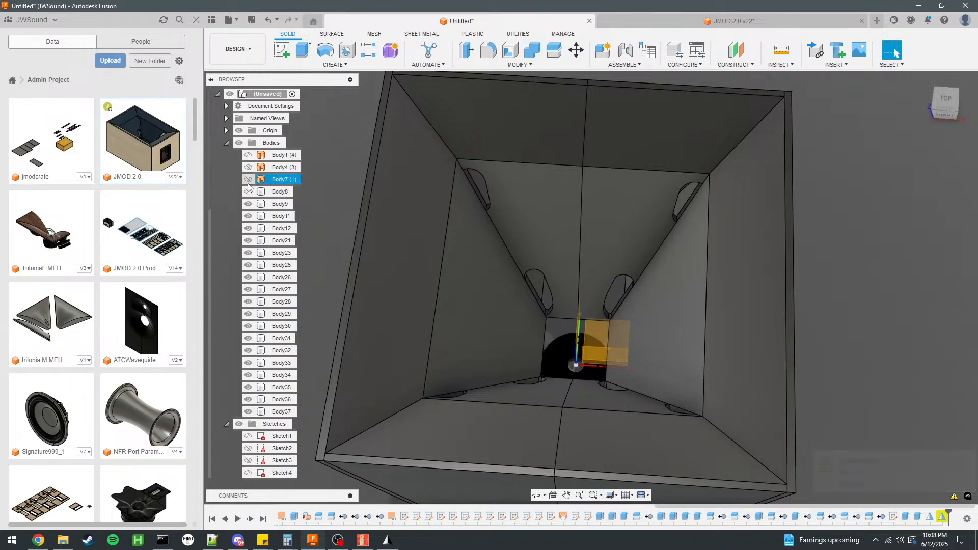
pyautogui.click(248, 192)
pyautogui.click(332, 34)
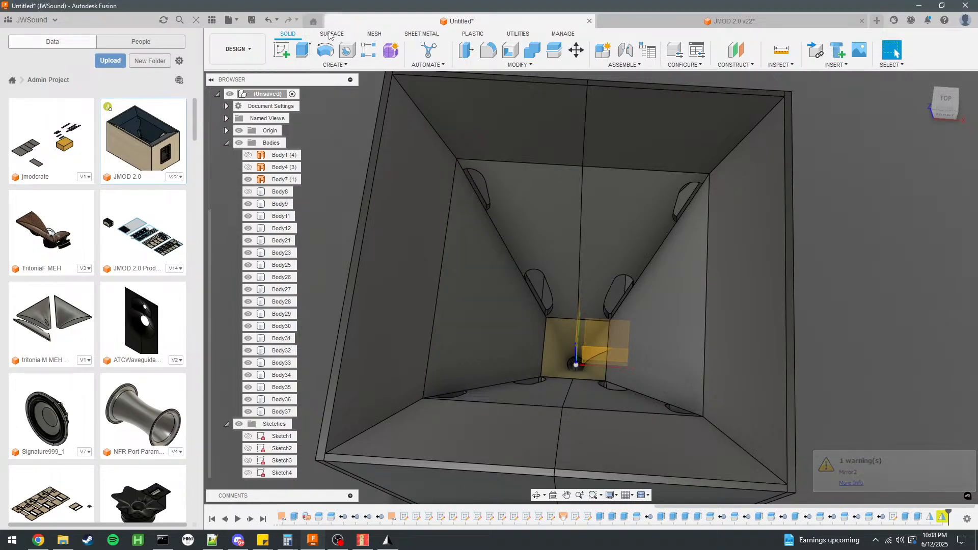
pyautogui.click(449, 65)
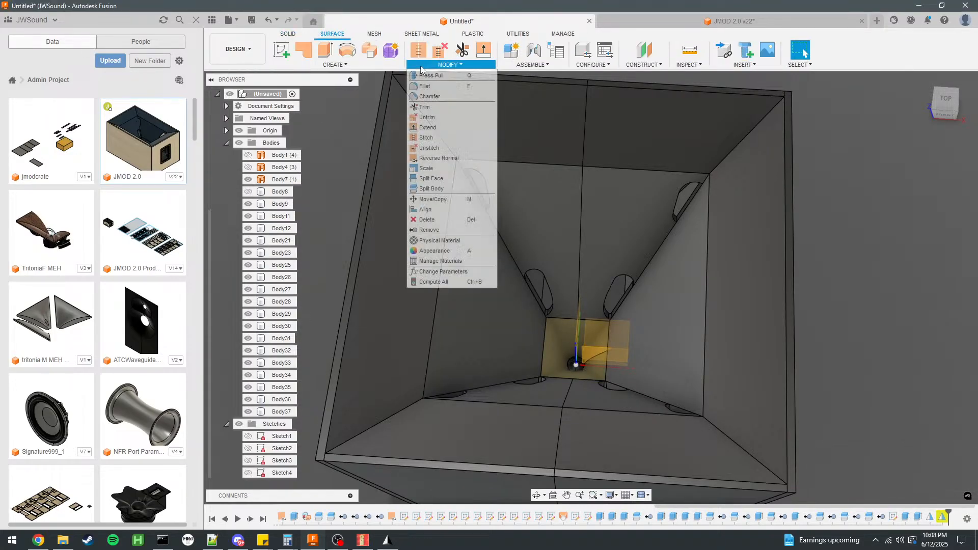
pyautogui.click(439, 158)
pyautogui.click(576, 352)
pyautogui.click(919, 176)
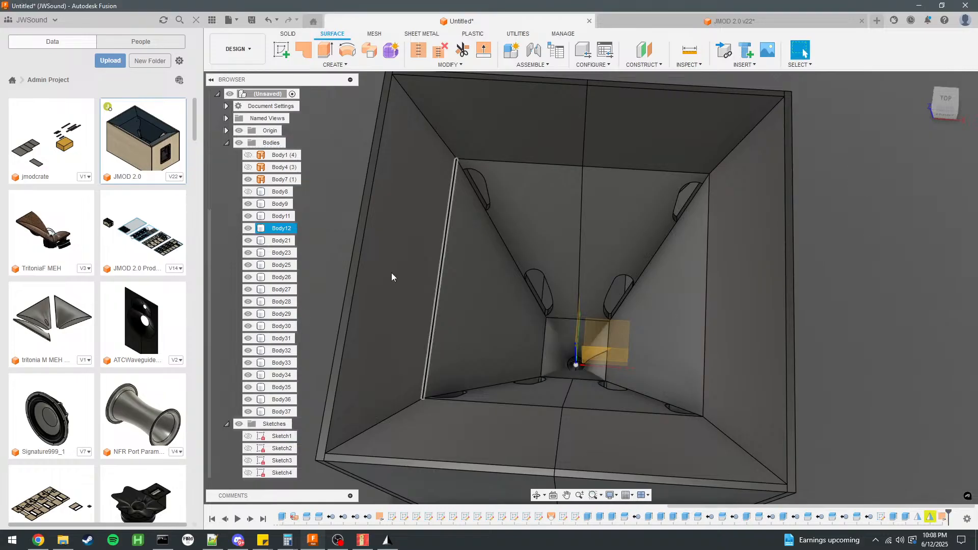
pyautogui.click(239, 130)
# Measure the horn mouth's outer side lengths between its corner vertices.
pyautogui.keyDown('shift'); pyautogui.moveTo(581, 250); pyautogui.dragTo(768, 305, button='middle'); pyautogui.keyUp('shift')
pyautogui.scroll(-4, 654, 239)
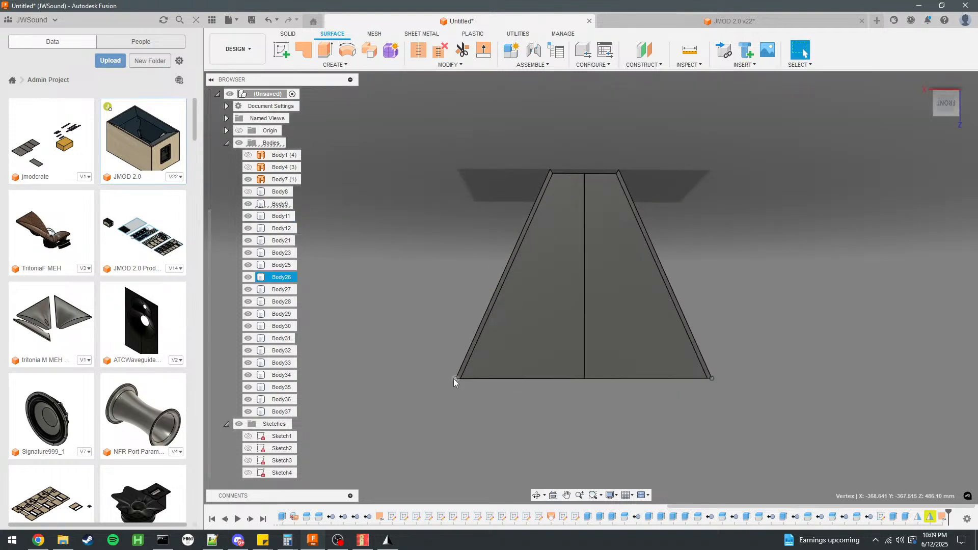
pyautogui.keyDown('shift'); pyautogui.moveTo(461, 421); pyautogui.dragTo(702, 326, button='middle'); pyautogui.keyUp('shift')
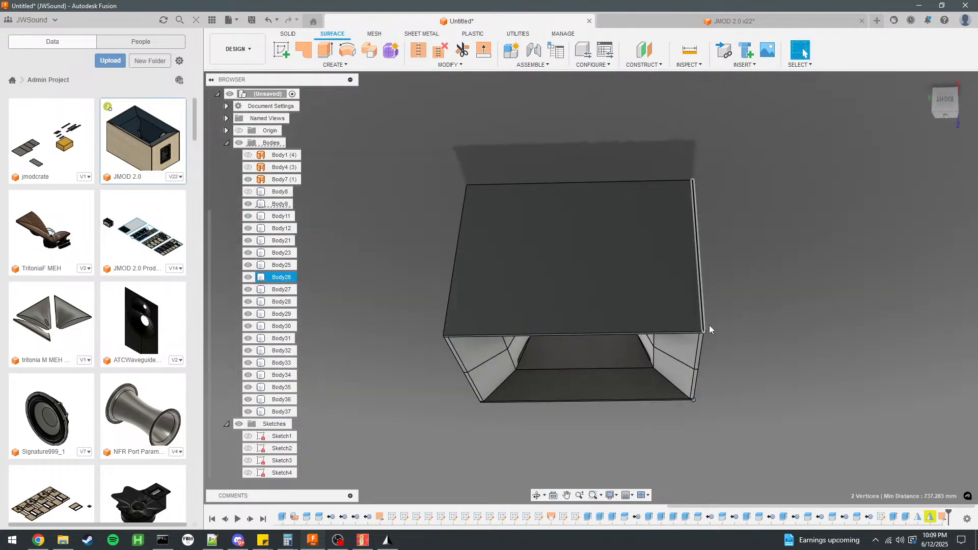
pyautogui.click(705, 333)
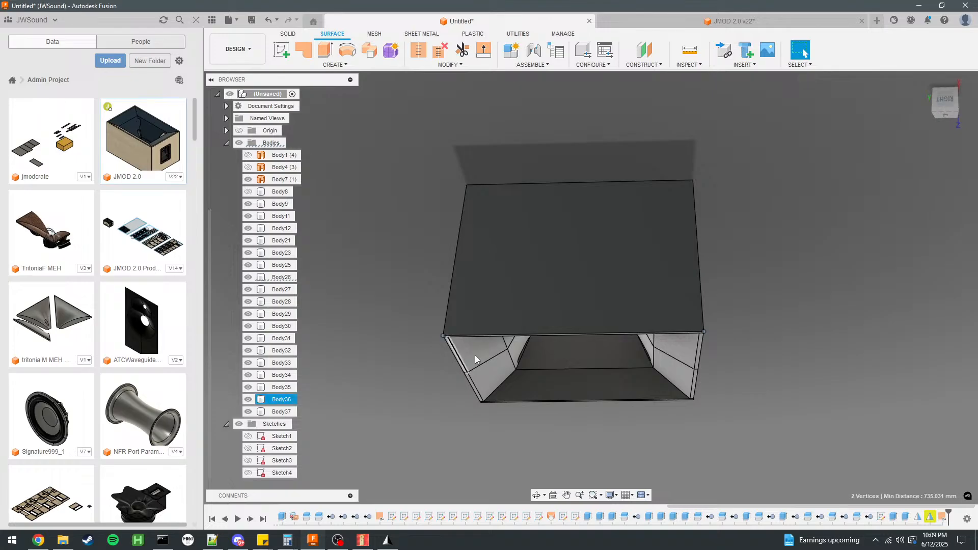
pyautogui.click(632, 444)
pyautogui.keyDown('shift'); pyautogui.moveTo(632, 444); pyautogui.dragTo(698, 361, button='middle'); pyautogui.keyUp('shift')
pyautogui.click(591, 195)
pyautogui.click(728, 92)
# Set the expression of user parameter S4 to ( 605565 mm ) / mm.
pyautogui.click(481, 65)
pyautogui.click(443, 272)
pyautogui.doubleClick(890, 253)
pyautogui.click(891, 252)
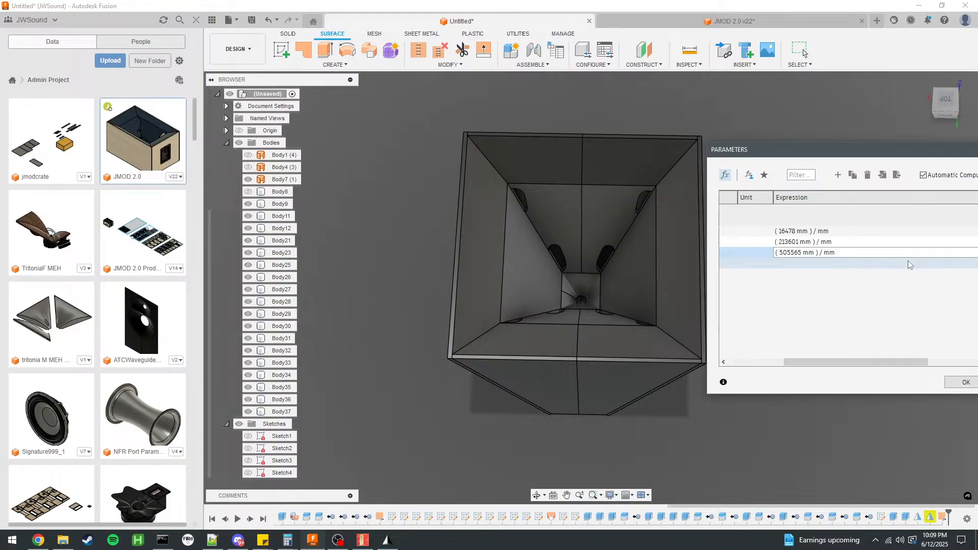
pyautogui.press('BackSpace')
pyautogui.write('6')
pyautogui.click(959, 387)
# Set user parameter S4 to ( 505565 mm ) / mm and try a larger value for S3.
pyautogui.scroll(3, 677, 297)
pyautogui.keyDown('shift'); pyautogui.moveTo(818, 295); pyautogui.dragTo(820, 270, button='middle'); pyautogui.keyUp('shift')
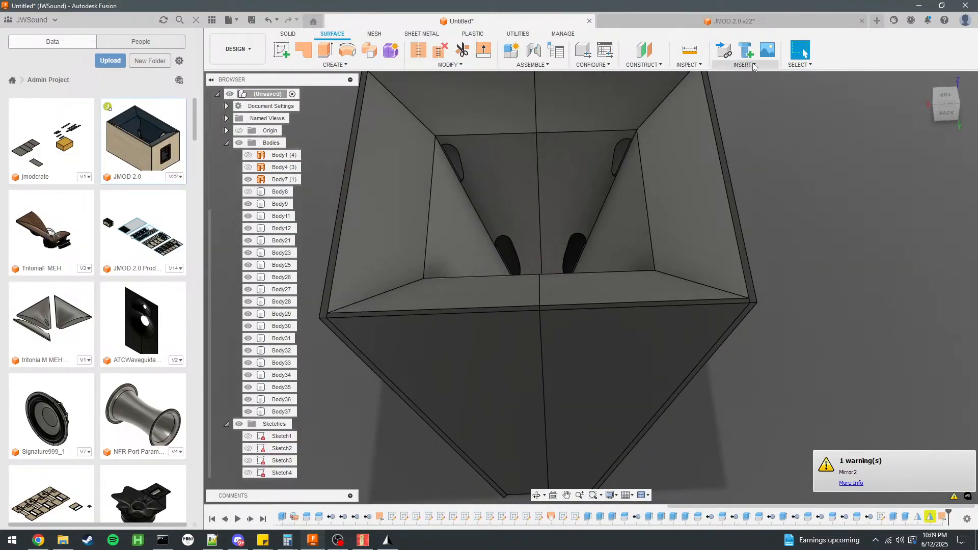
pyautogui.click(450, 65)
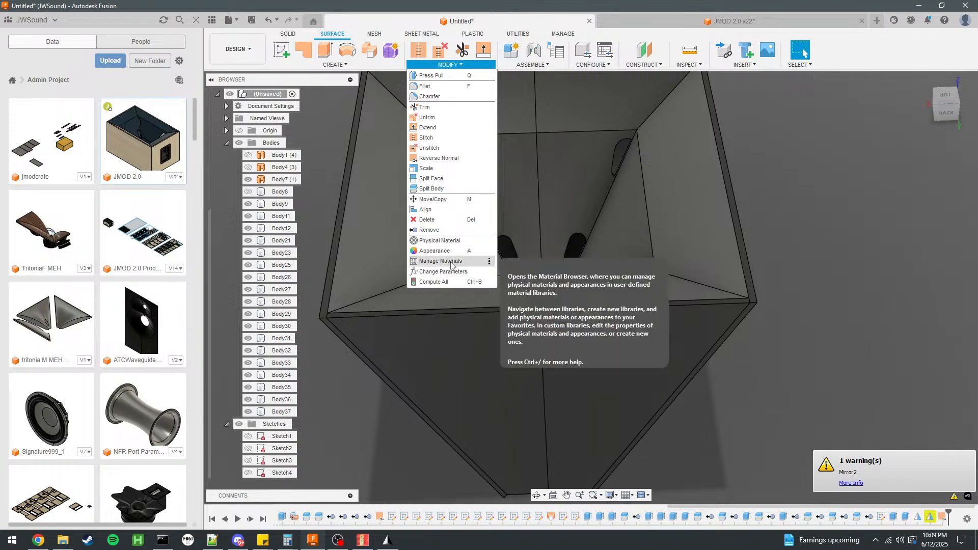
pyautogui.click(443, 256)
pyautogui.click(890, 253)
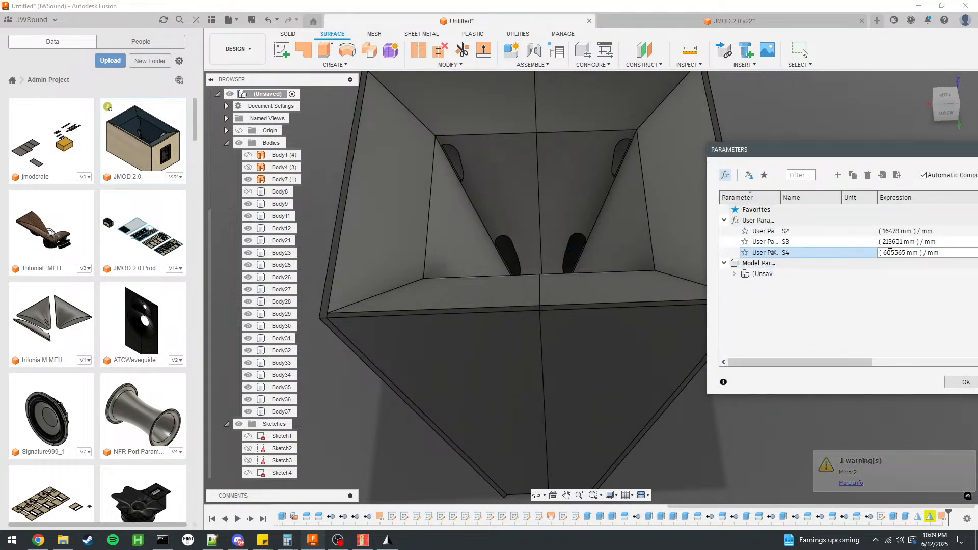
pyautogui.press('BackSpace')
pyautogui.write('5')
pyautogui.click(789, 242)
pyautogui.click(785, 242)
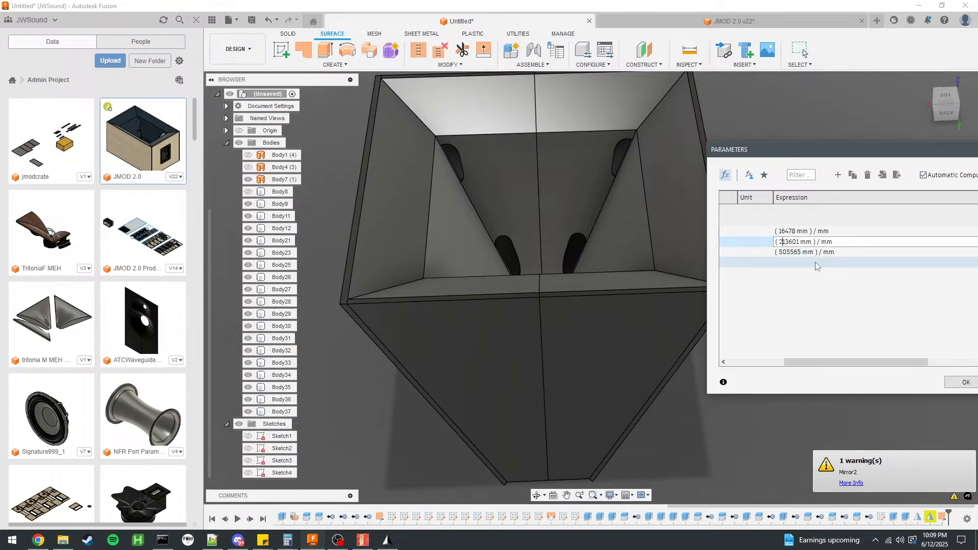
pyautogui.press('BackSpace')
pyautogui.write('0')
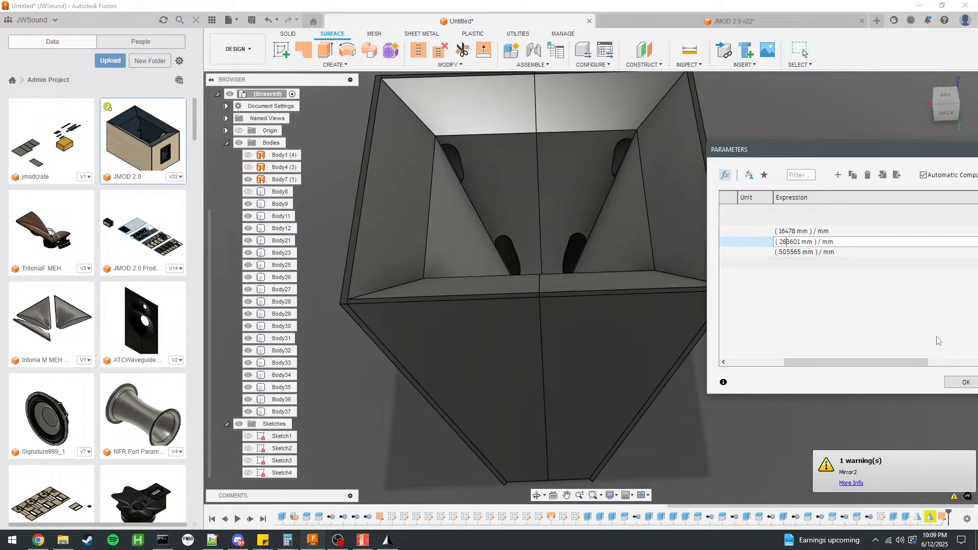
pyautogui.click(958, 380)
pyautogui.keyDown('shift'); pyautogui.moveTo(749, 193); pyautogui.dragTo(840, 248, button='middle'); pyautogui.keyUp('shift')
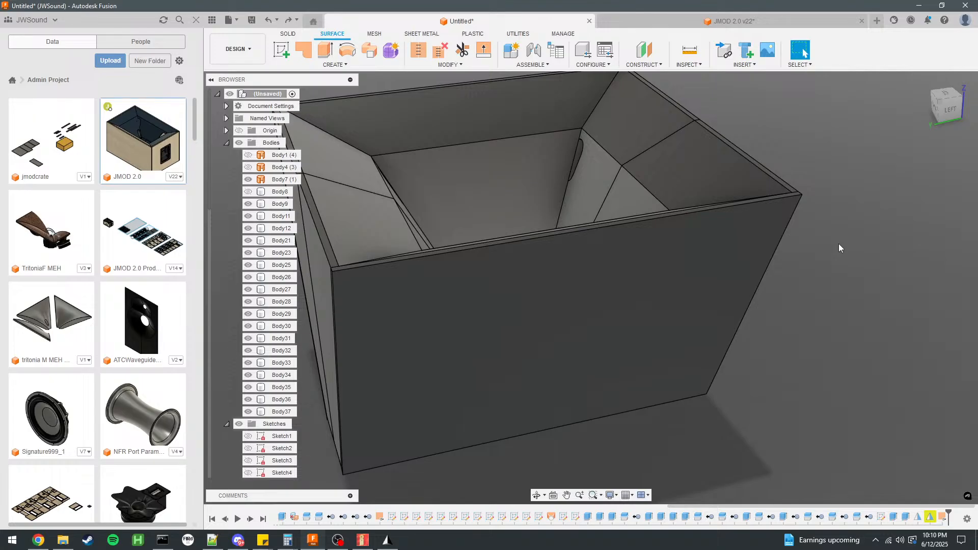
pyautogui.scroll(-5, 839, 247)
pyautogui.keyDown('shift'); pyautogui.moveTo(451, 265); pyautogui.dragTo(567, 252, button='middle'); pyautogui.keyUp('shift')
pyautogui.keyDown('shift'); pyautogui.moveTo(680, 304); pyautogui.dragTo(585, 300, button='middle'); pyautogui.keyUp('shift')
pyautogui.keyDown('shift'); pyautogui.moveTo(662, 273); pyautogui.dragTo(738, 245, button='middle'); pyautogui.keyUp('shift')
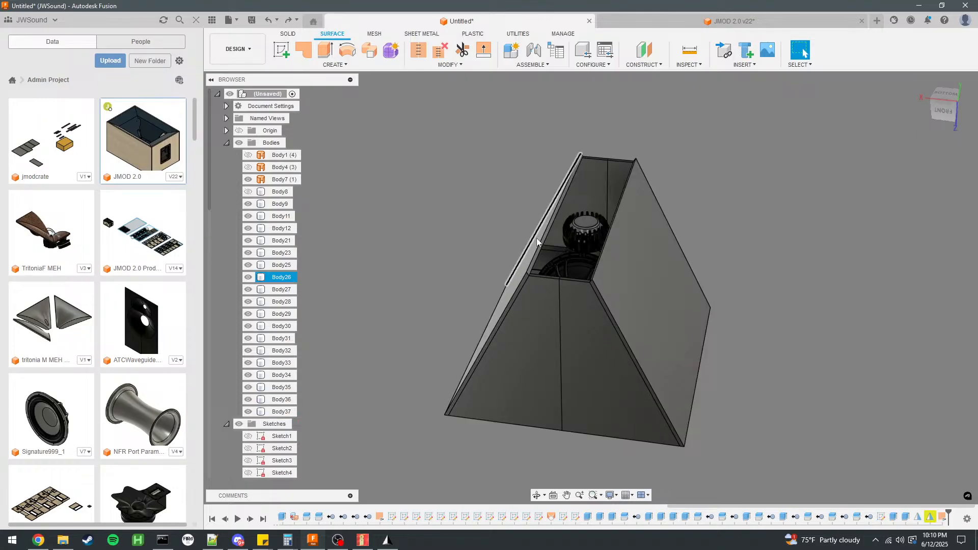
# Switch to the JMOD 2.0 v22 design and undo opening the BR Port sketch for editing.
pyautogui.click(729, 21)
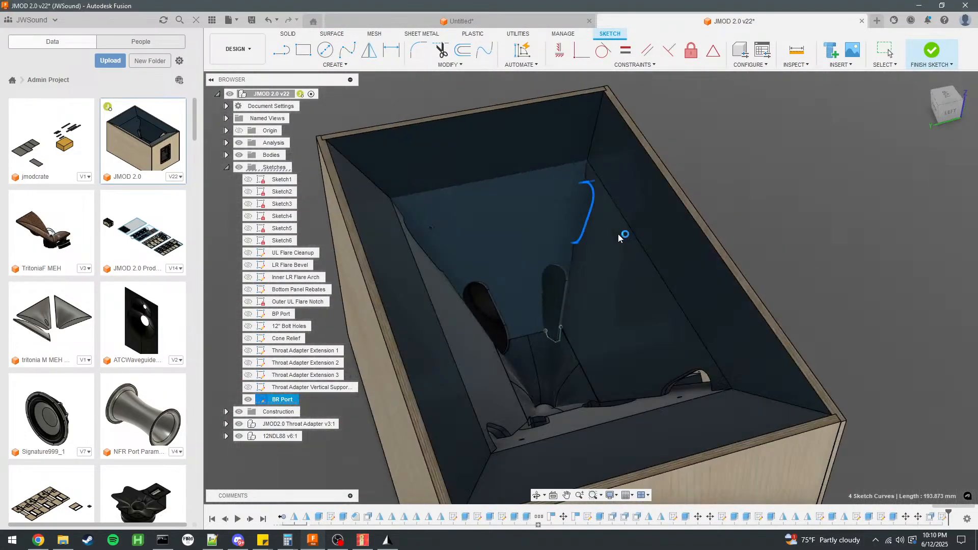
pyautogui.keyDown('shift'); pyautogui.moveTo(623, 234); pyautogui.dragTo(570, 160, button='middle'); pyautogui.keyUp('shift')
pyautogui.click(270, 20)
pyautogui.click(270, 21)
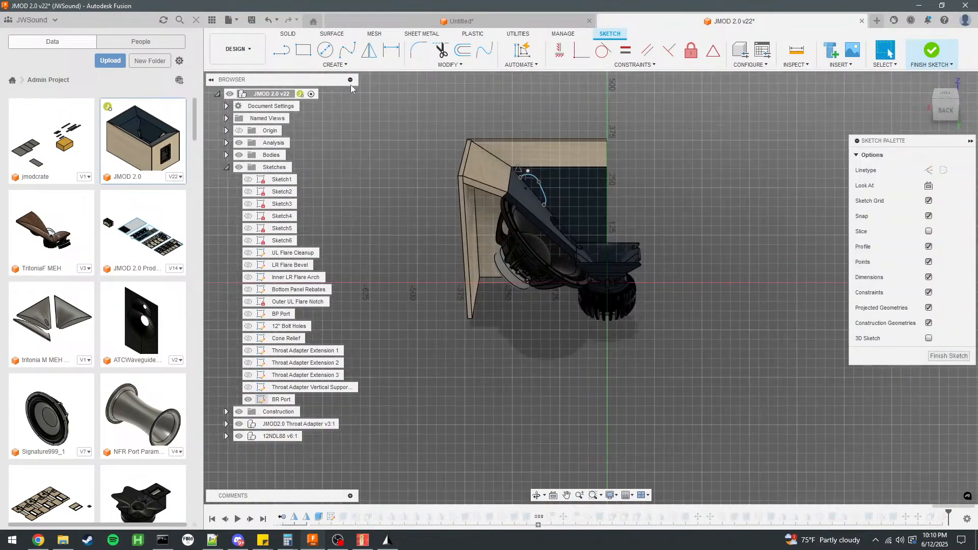
pyautogui.click(279, 21)
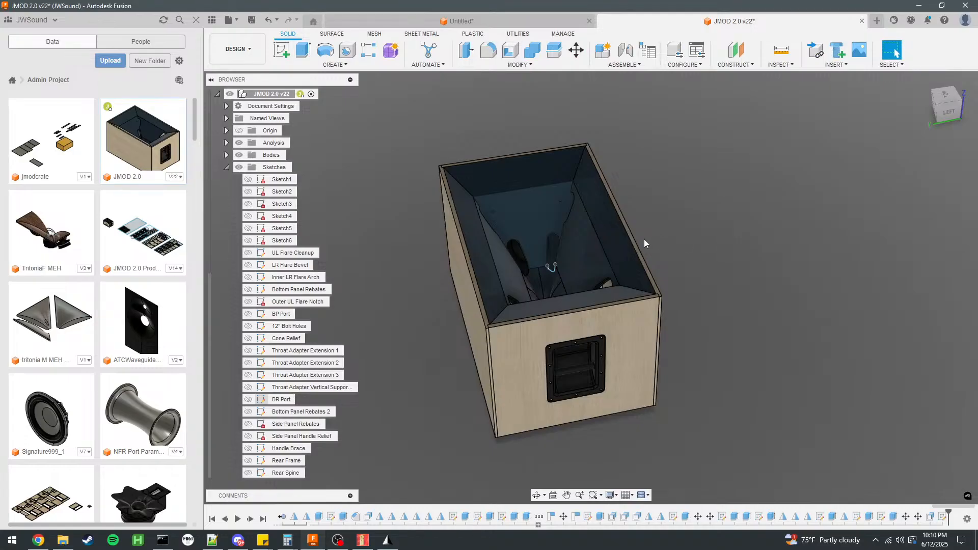
# Measure the JMOD 2.0 cabinet's long front edge and the distance between two corners on its short side.
pyautogui.click(637, 244)
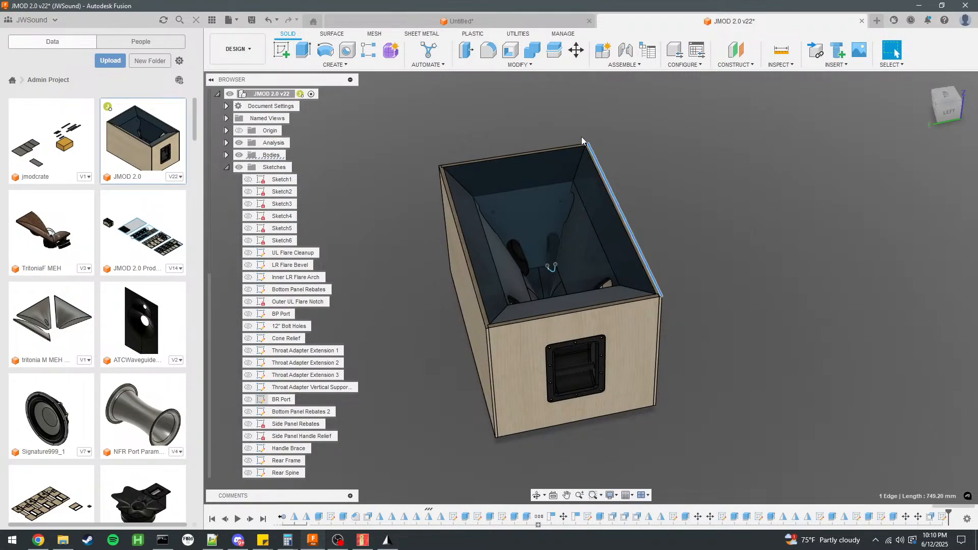
pyautogui.click(662, 297)
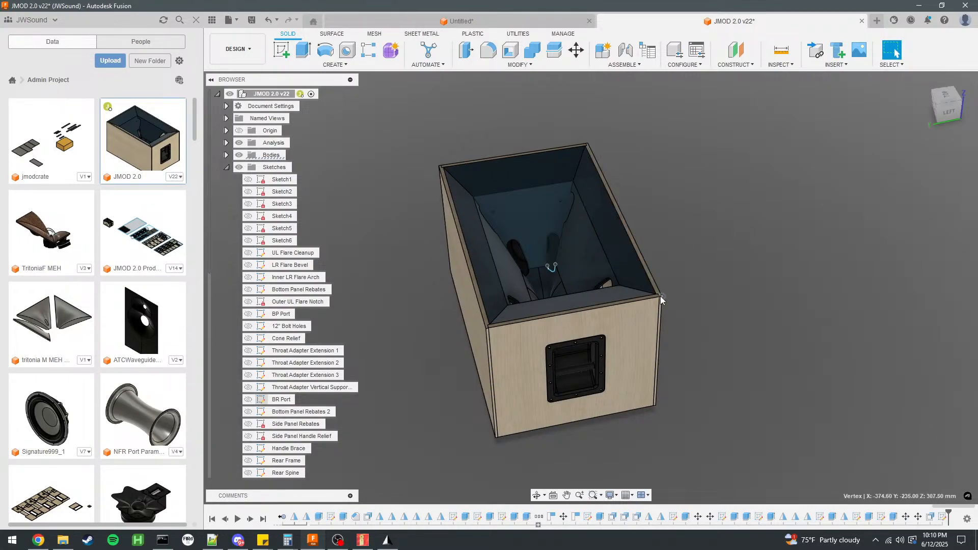
pyautogui.keyDown('ctrl'); pyautogui.click(486, 328); pyautogui.keyUp('ctrl')
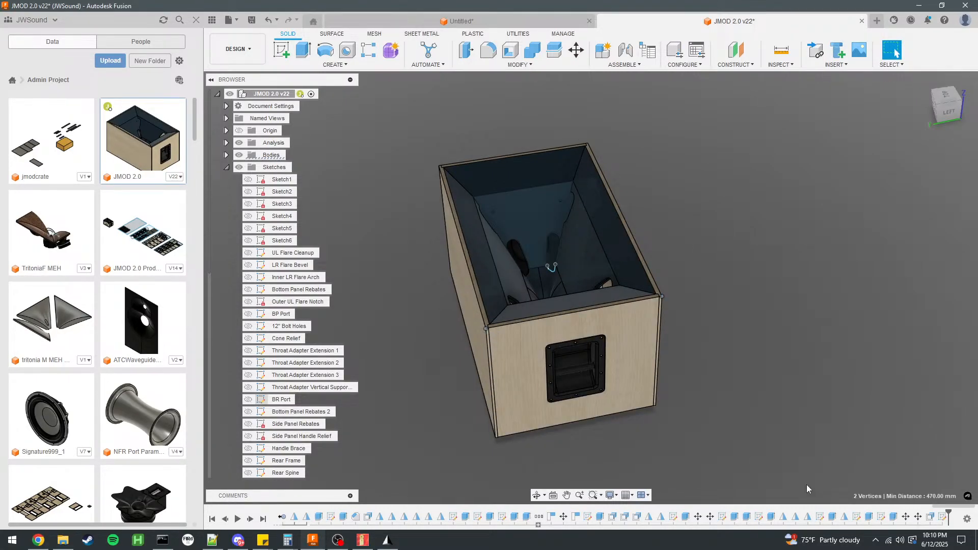
# Return to the untitled horn design and measure its mouth's outer sides between corner vertices.
pyautogui.click(490, 20)
pyautogui.keyDown('shift'); pyautogui.moveTo(782, 224); pyautogui.dragTo(720, 278, button='middle'); pyautogui.keyUp('shift')
pyautogui.click(711, 255)
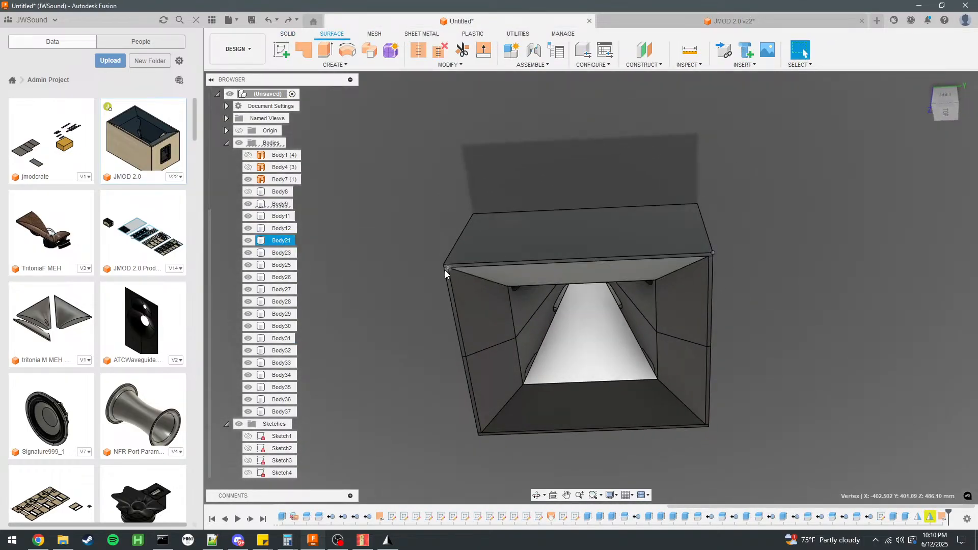
pyautogui.keyDown('ctrl'); pyautogui.click(445, 264); pyautogui.keyUp('ctrl')
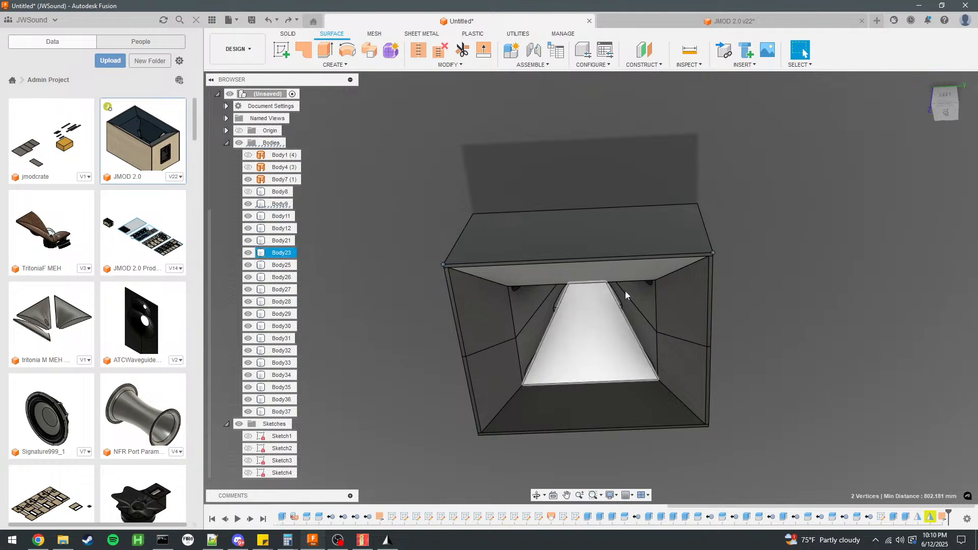
pyautogui.keyDown('shift'); pyautogui.moveTo(454, 279); pyautogui.dragTo(481, 164, button='middle'); pyautogui.keyUp('shift')
pyautogui.click(477, 145)
pyautogui.keyDown('ctrl'); pyautogui.click(442, 394); pyautogui.keyUp('ctrl')
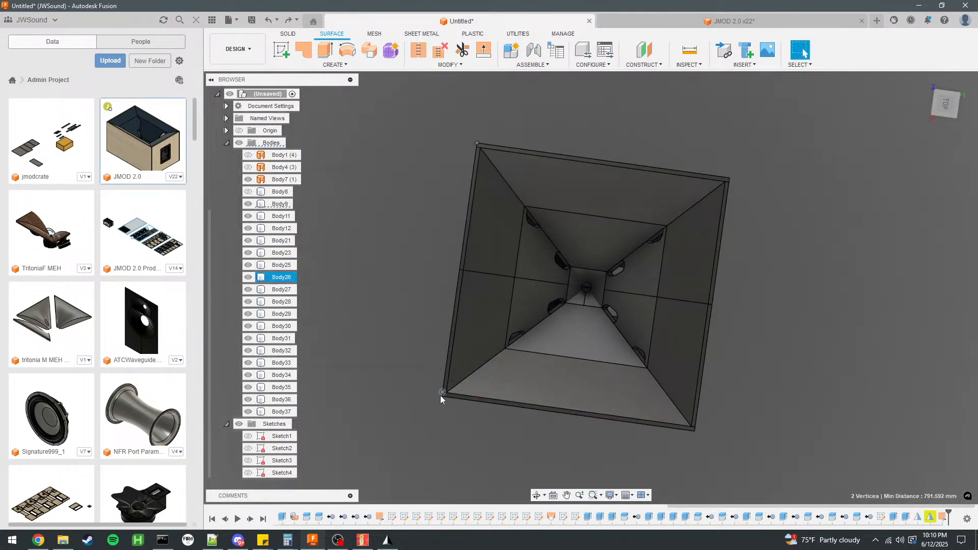
pyautogui.click(416, 352)
pyautogui.keyDown('shift'); pyautogui.moveTo(416, 351); pyautogui.dragTo(500, 263, button='middle'); pyautogui.keyUp('shift')
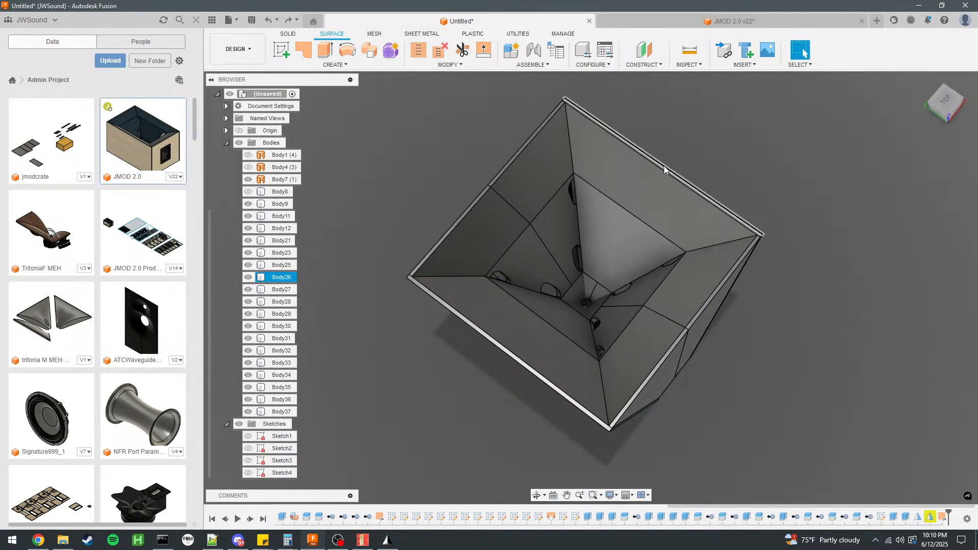
# Delete the Reverse Normal3 feature of the throat surface from the timeline.
pyautogui.scroll(-3, 588, 269)
pyautogui.scroll(3, 588, 267)
pyautogui.keyDown('shift'); pyautogui.moveTo(625, 255); pyautogui.dragTo(510, 265, button='middle'); pyautogui.keyUp('shift')
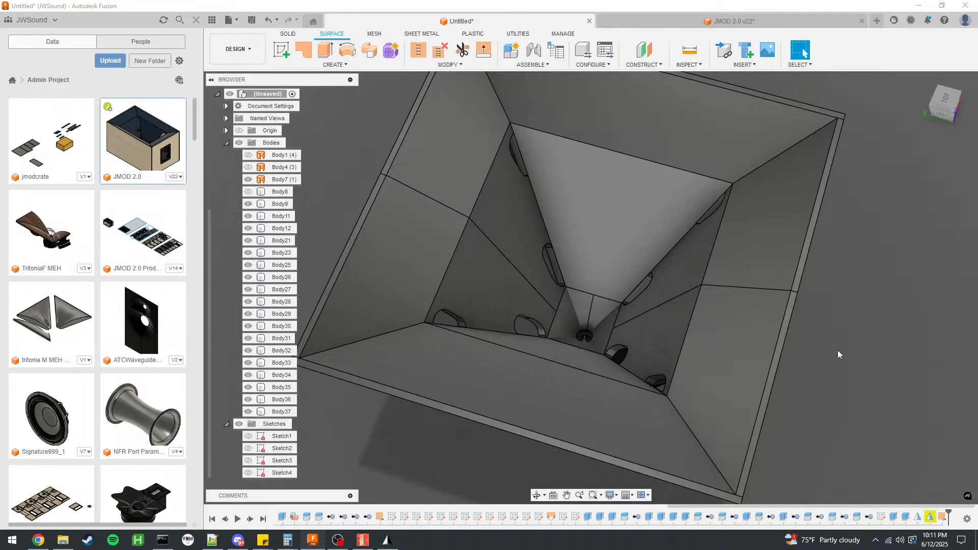
pyautogui.click(942, 518)
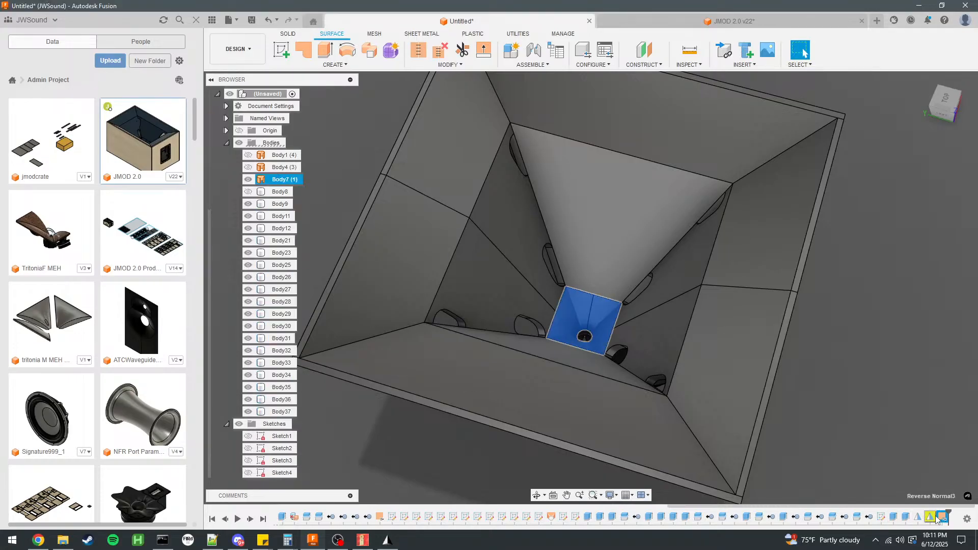
pyautogui.rightClick(942, 518)
pyautogui.click(933, 477)
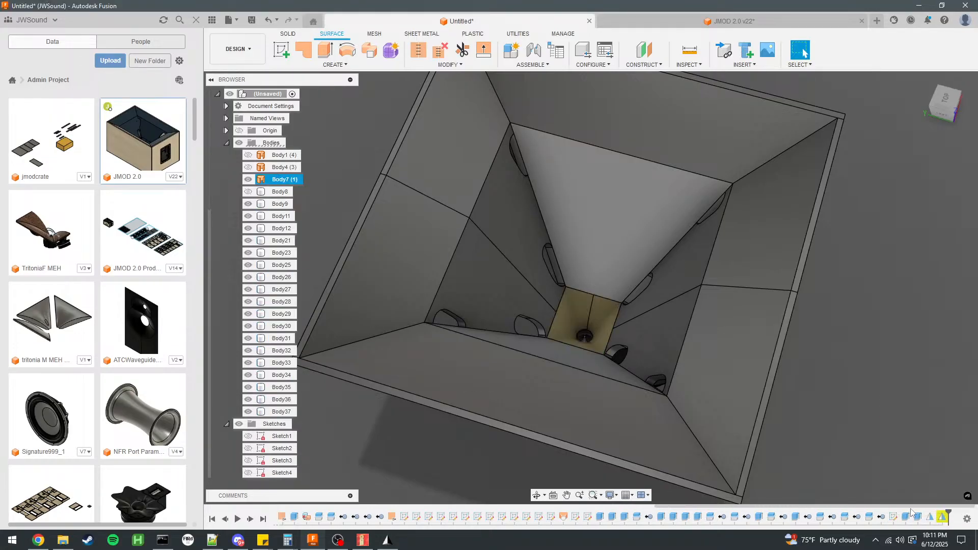
# Delete both Mirror features from the timeline to return the horn to its unmirrored panels.
pyautogui.click(944, 520)
pyautogui.rightClick(944, 519)
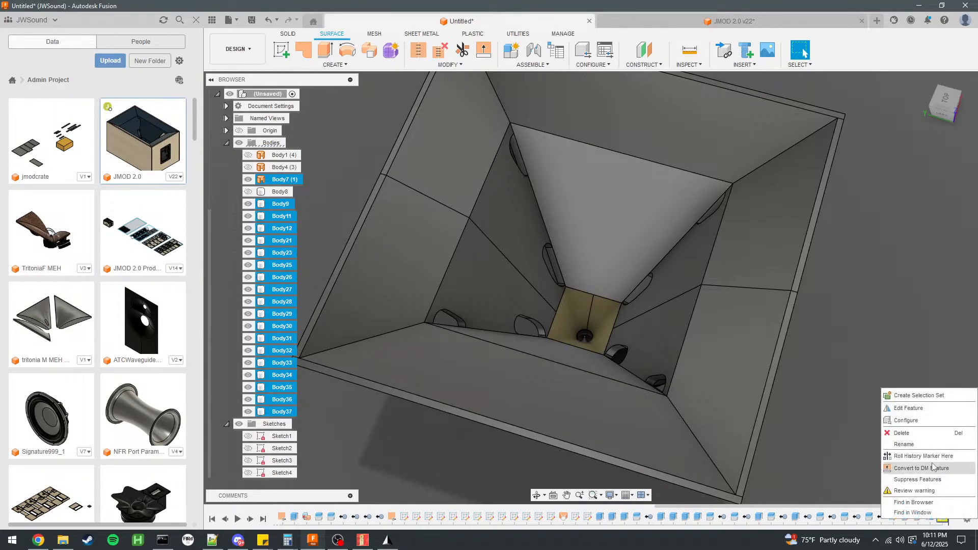
pyautogui.click(920, 433)
pyautogui.click(942, 517)
pyautogui.rightClick(941, 517)
pyautogui.click(928, 452)
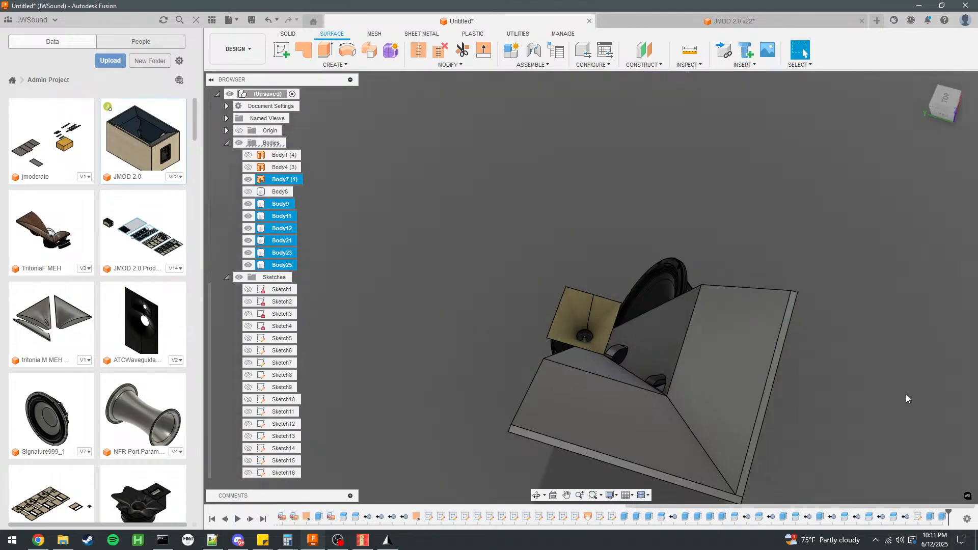
pyautogui.keyDown('shift'); pyautogui.moveTo(779, 301); pyautogui.dragTo(702, 281, button='middle'); pyautogui.keyUp('shift')
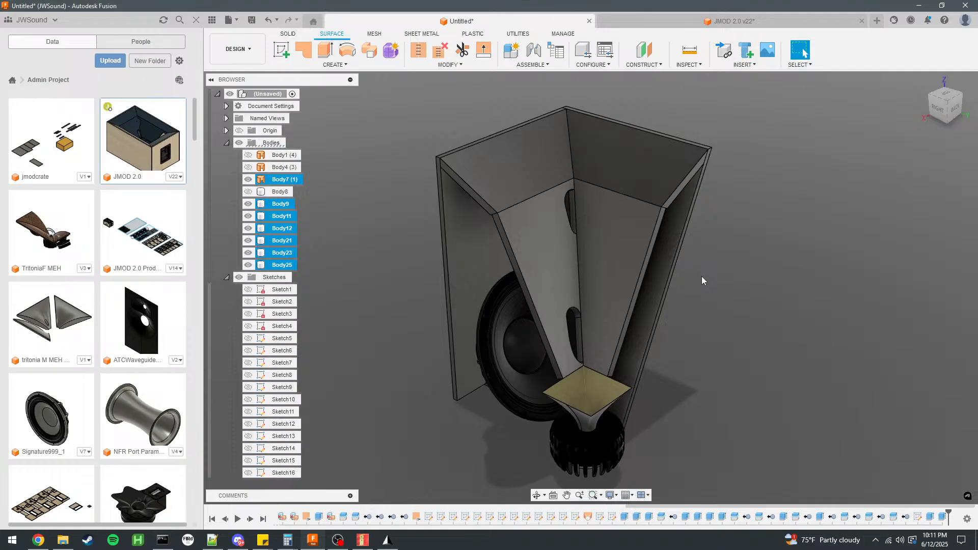
# Examine the JMOD 2.0 cabinet's horn mouth from several angles and return to the untitled horn design to compare it.
pyautogui.click(681, 23)
pyautogui.click(581, 202)
pyautogui.press('Escape')
pyautogui.scroll(-4, 286, 392)
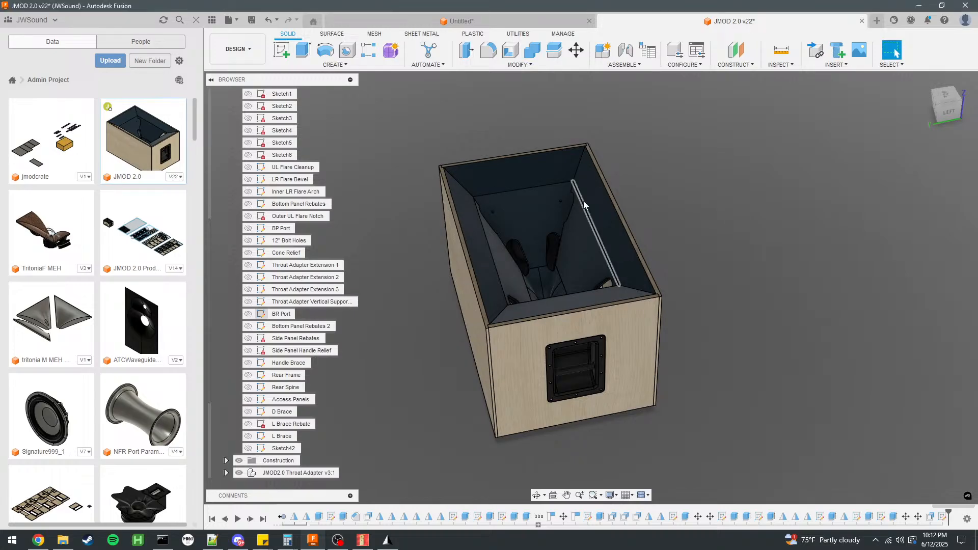
pyautogui.keyDown('shift'); pyautogui.moveTo(748, 207); pyautogui.dragTo(709, 281, button='middle'); pyautogui.keyUp('shift')
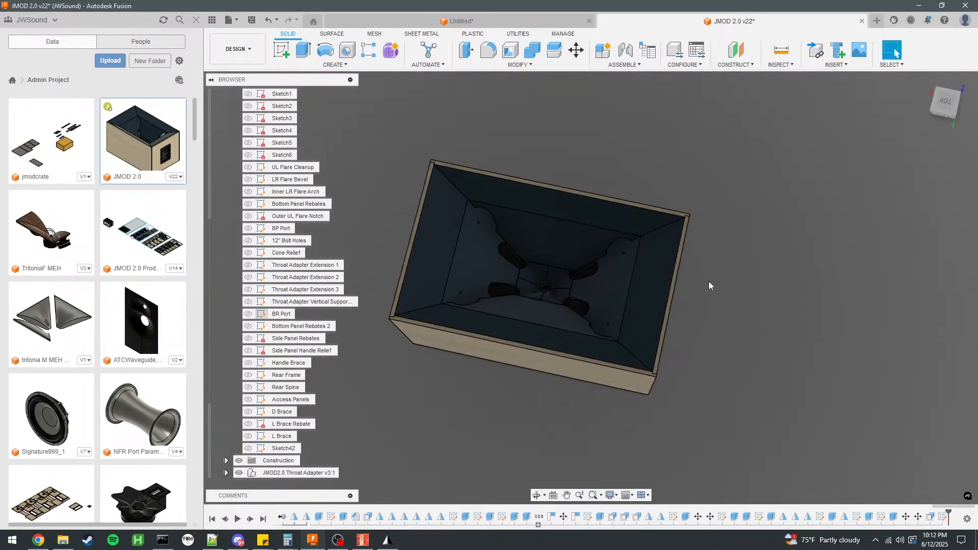
pyautogui.click(531, 17)
pyautogui.scroll(-3, 612, 225)
pyautogui.click(560, 209)
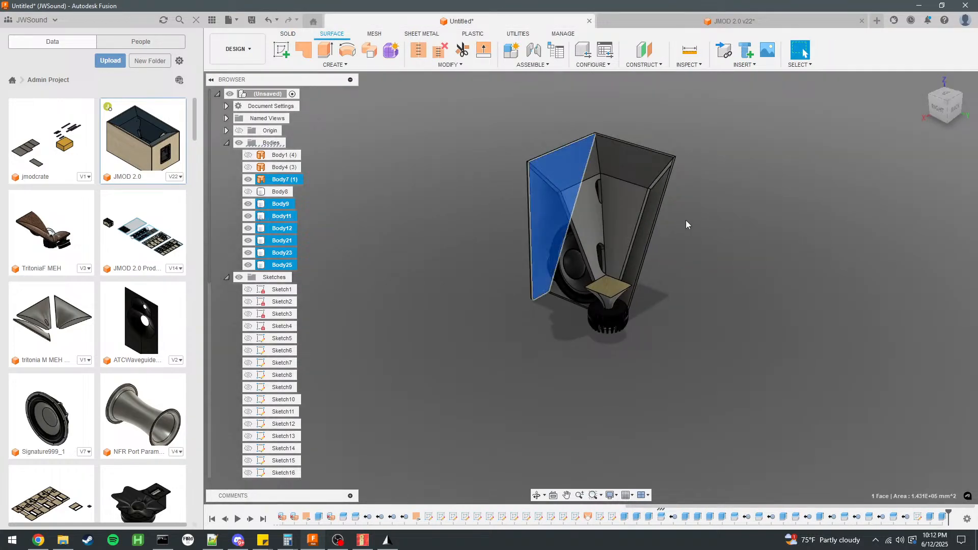
# Switch to Akabak and run the observation spectrum calculation on the solved horn model without re-solving it.
pyautogui.click(362, 540)
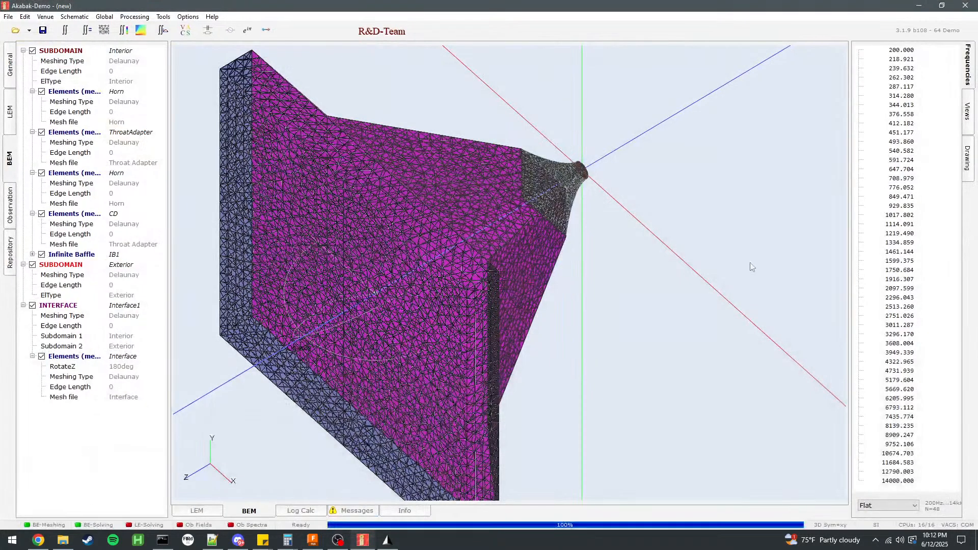
pyautogui.moveTo(620, 340); pyautogui.dragTo(631, 212)
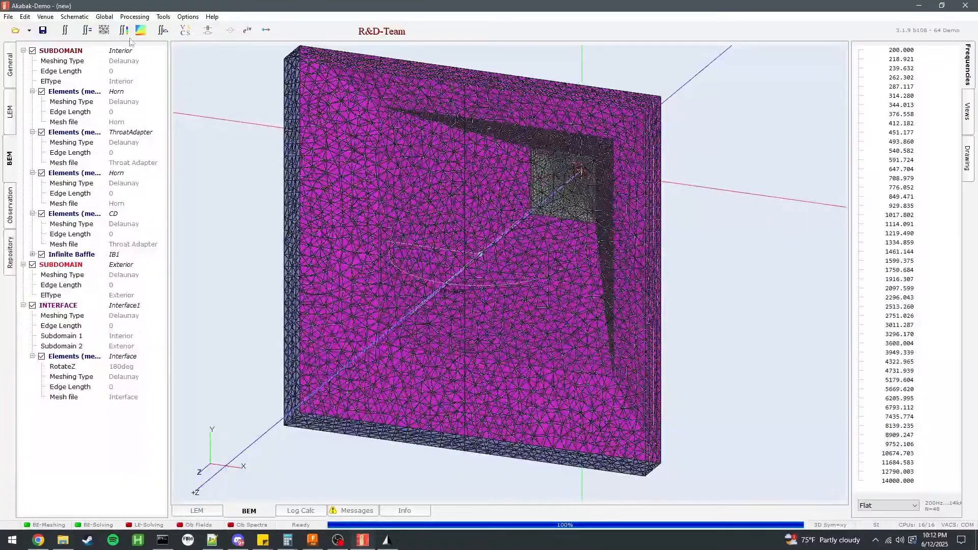
pyautogui.click(88, 32)
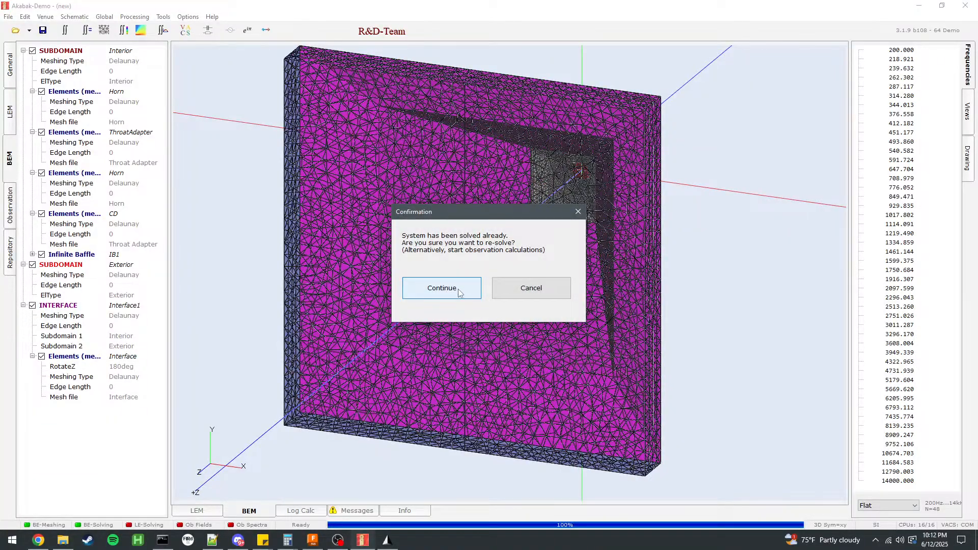
pyautogui.click(562, 287)
pyautogui.click(162, 30)
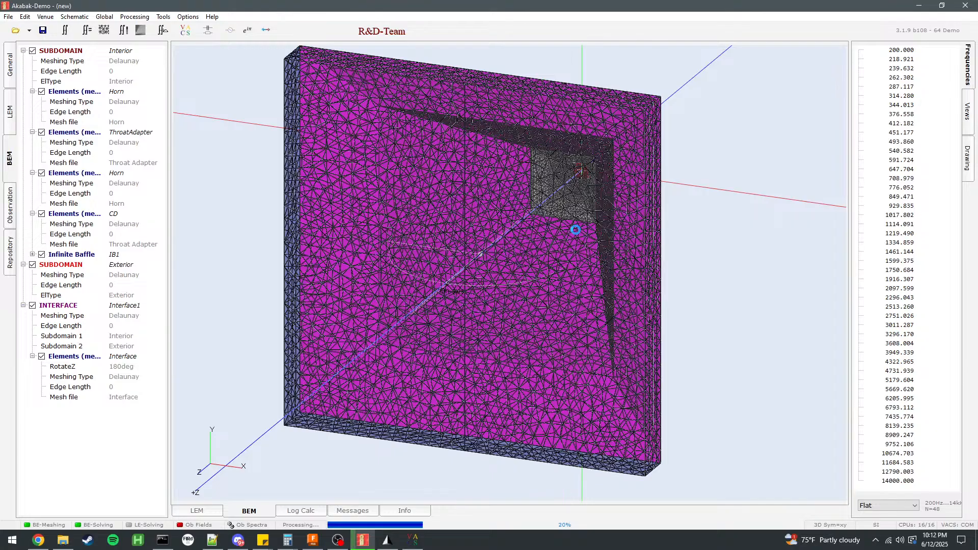
pyautogui.click(414, 541)
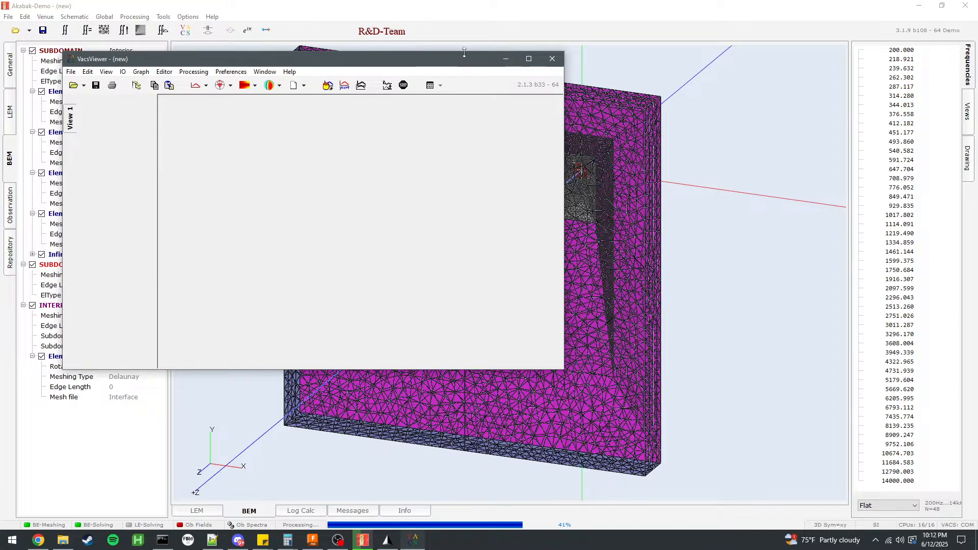
pyautogui.moveTo(461, 62); pyautogui.dragTo(502, 102)
pyautogui.moveTo(774, 278); pyautogui.dragTo(551, 338)
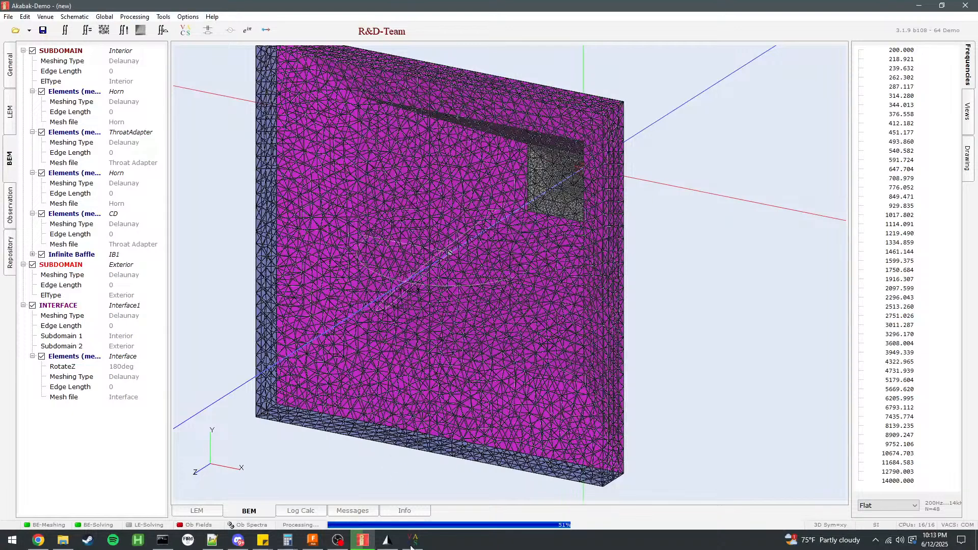
# Switch to VacsViewer, maximize it, and compare the diagonal and horizontal radiation polar graphs.
pyautogui.click(413, 540)
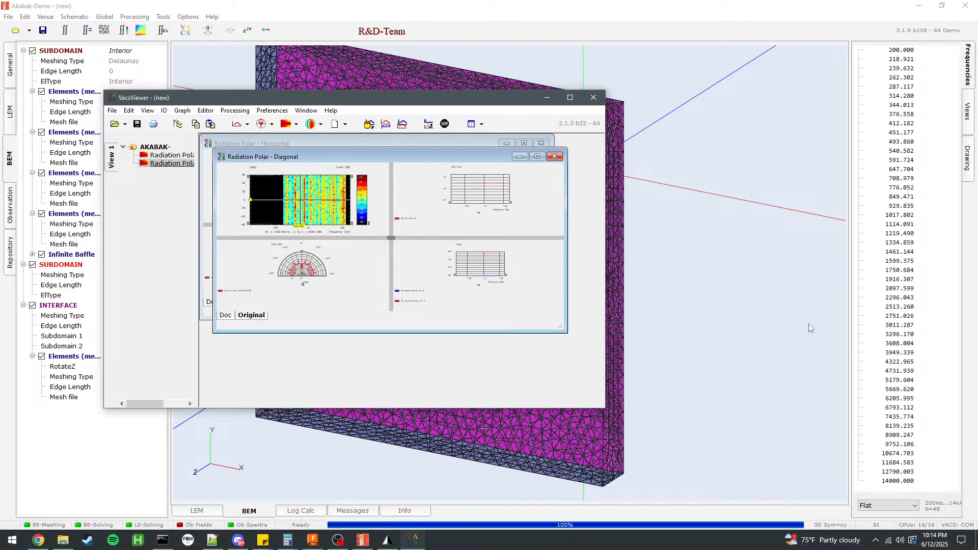
pyautogui.click(571, 97)
pyautogui.click(431, 65)
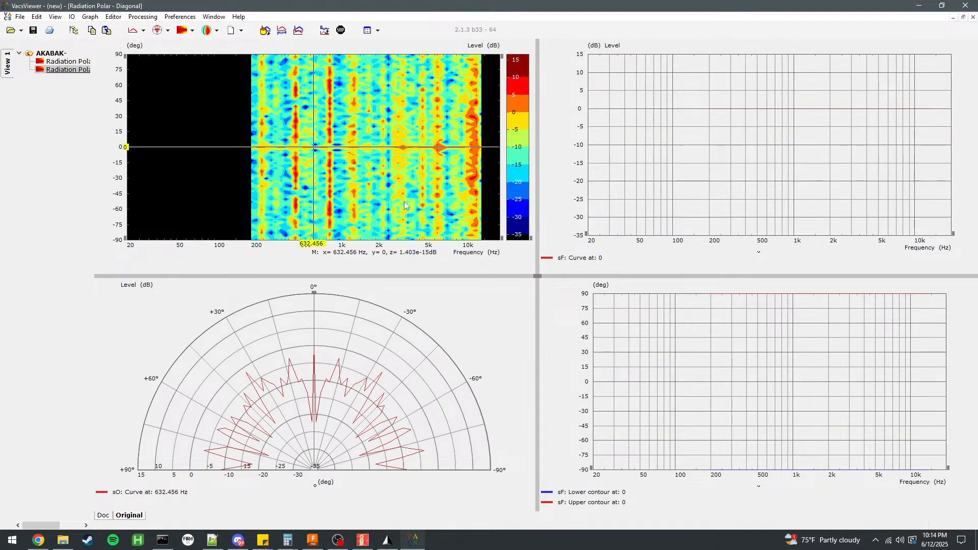
pyautogui.click(71, 62)
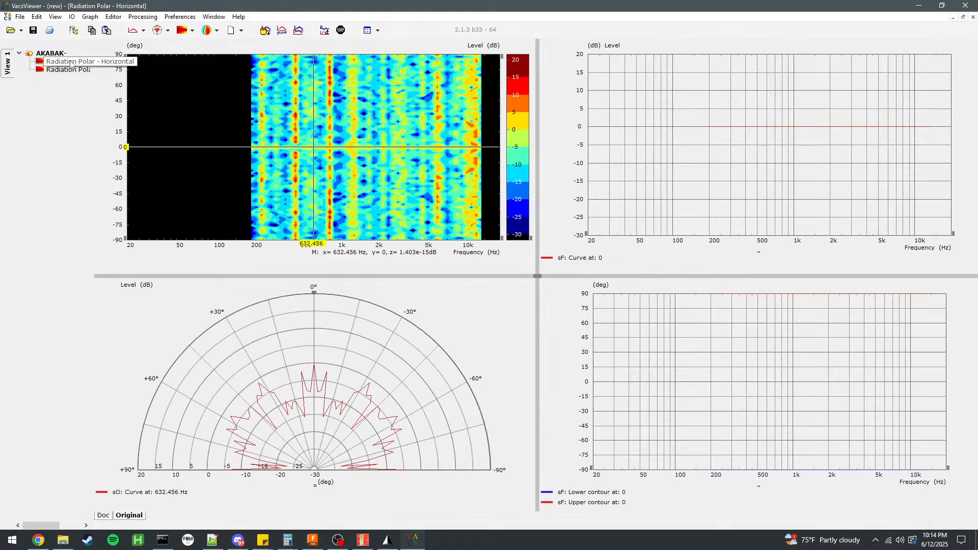
pyautogui.click(81, 69)
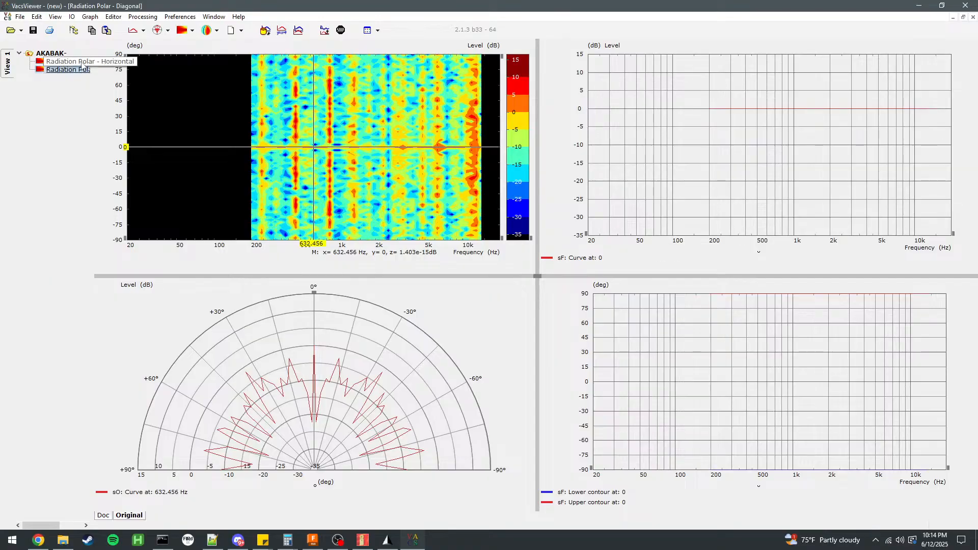
pyautogui.click(71, 62)
# Inspect the horizontal radiation polar at different frequencies and angles with the contour plot's cursor lines.
pyautogui.moveTo(372, 149); pyautogui.dragTo(326, 87)
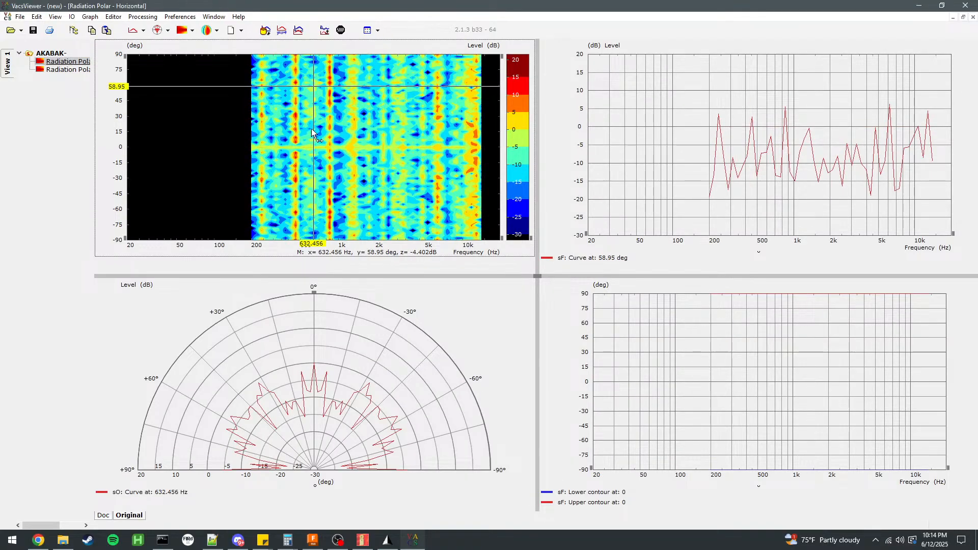
pyautogui.moveTo(314, 132); pyautogui.dragTo(248, 133)
pyautogui.moveTo(292, 87); pyautogui.dragTo(270, 174)
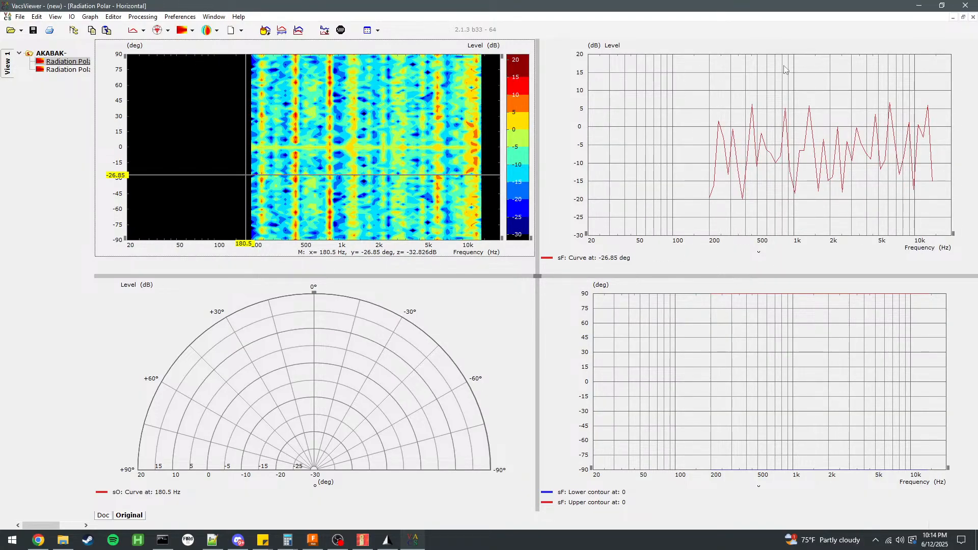
# Return to Akabak and examine the horn mesh from several angles, highlighting the interface and second Horn elements.
pyautogui.click(916, 5)
pyautogui.moveTo(681, 167); pyautogui.dragTo(395, 189)
pyautogui.scroll(3, 519, 321)
pyautogui.scroll(-1, 522, 324)
pyautogui.moveTo(548, 211); pyautogui.dragTo(586, 348, button='right')
pyautogui.moveTo(586, 350); pyautogui.dragTo(686, 353)
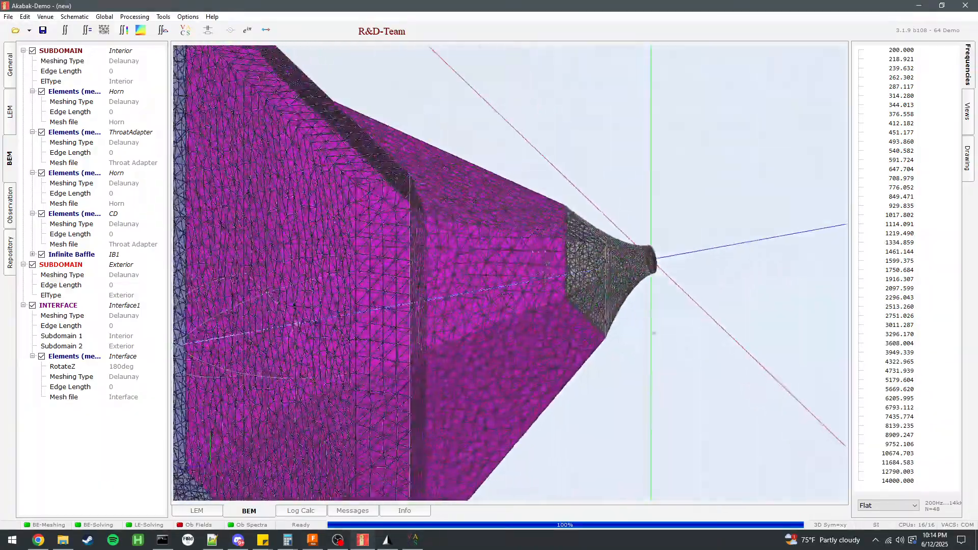
pyautogui.moveTo(550, 169); pyautogui.dragTo(323, 209)
pyautogui.click(125, 307)
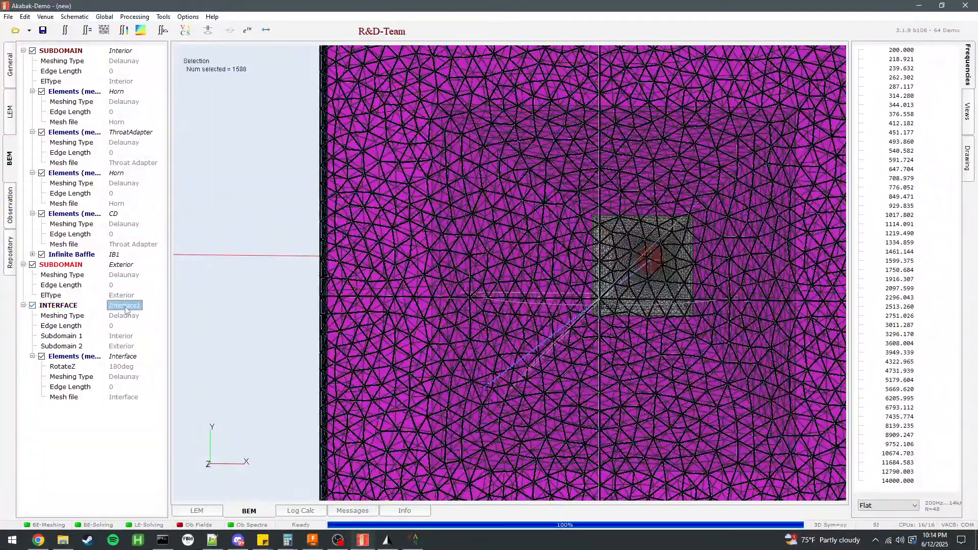
pyautogui.click(117, 356)
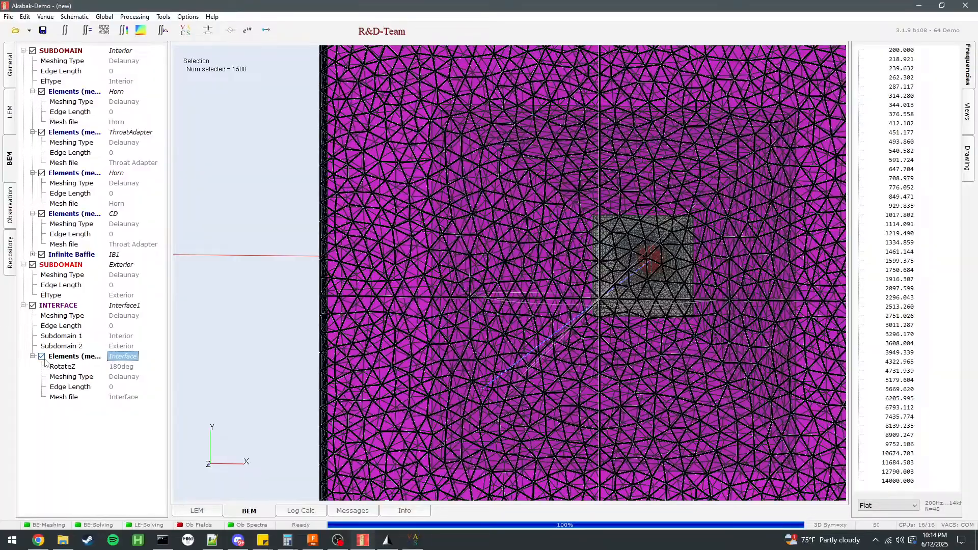
pyautogui.click(118, 173)
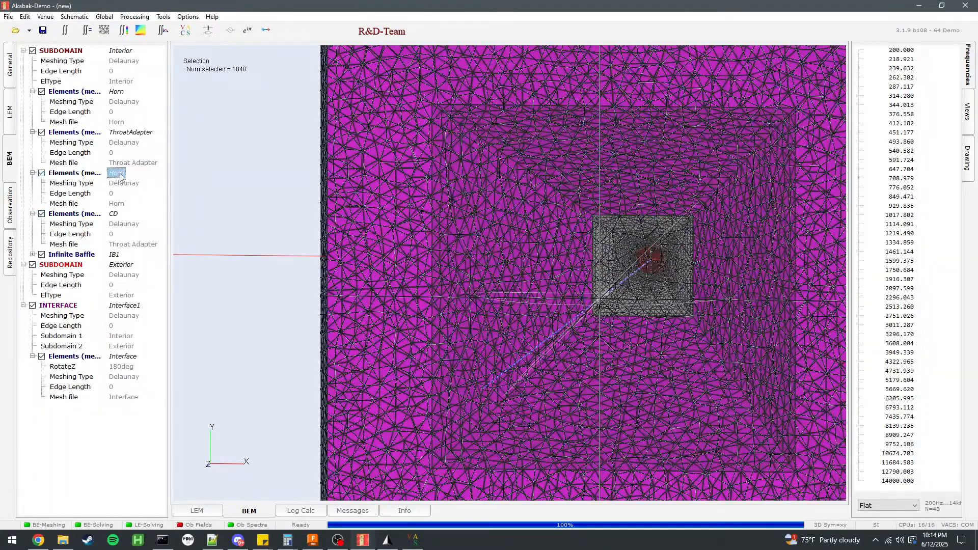
# Open the second Horn mesh element's drawing, examine its mesh from different angles, and close it.
pyautogui.doubleClick(77, 174)
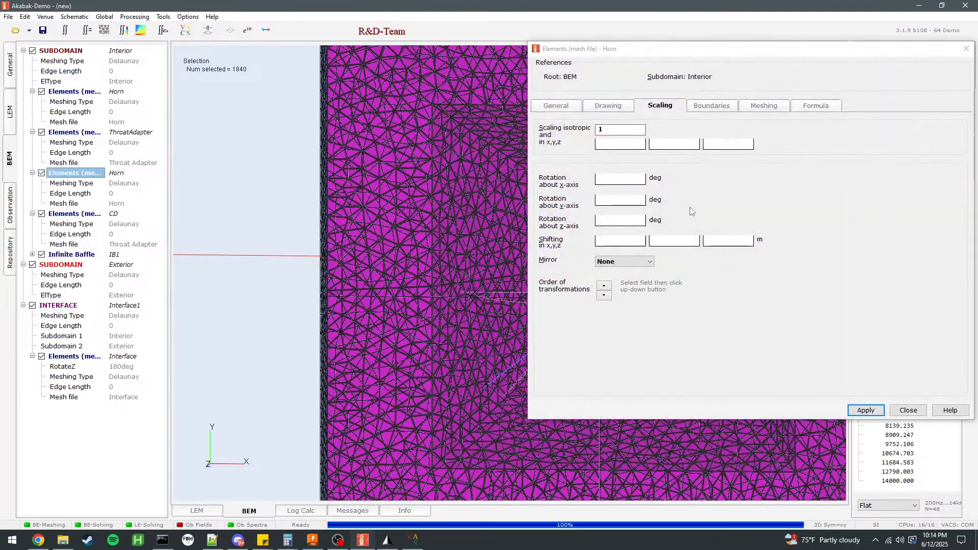
pyautogui.click(617, 102)
pyautogui.moveTo(641, 222)
pyautogui.mouseDown()
pyautogui.moveTo(786, 207)
pyautogui.moveTo(730, 218)
pyautogui.mouseUp()
pyautogui.moveTo(687, 253); pyautogui.dragTo(582, 262, button='right')
pyautogui.scroll(4, 582, 263)
pyautogui.moveTo(632, 249)
pyautogui.mouseDown()
pyautogui.moveTo(716, 239)
pyautogui.moveTo(548, 206)
pyautogui.moveTo(746, 207)
pyautogui.mouseUp()
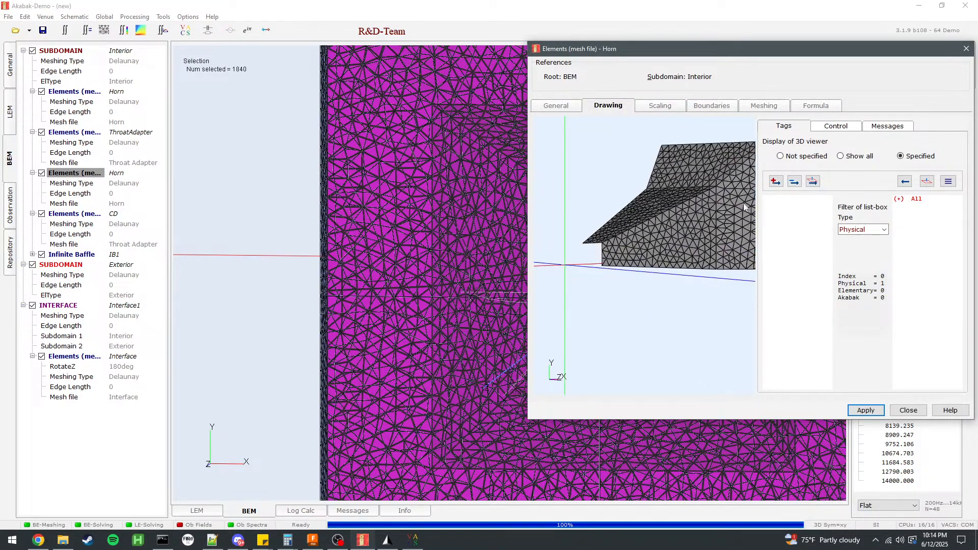
pyautogui.click(908, 411)
pyautogui.moveTo(454, 223); pyautogui.dragTo(385, 228)
pyautogui.scroll(-3, 385, 228)
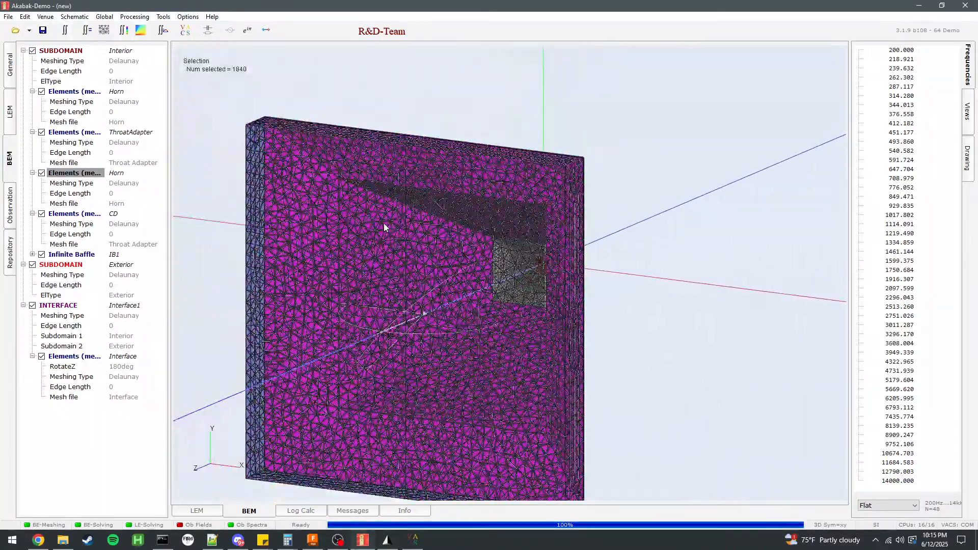
# Switch to Fusion and identify the panels Body9 through Body25 by toggling each one's visibility off and on.
pyautogui.click(921, 7)
pyautogui.scroll(5, 686, 292)
pyautogui.scroll(-1, 651, 185)
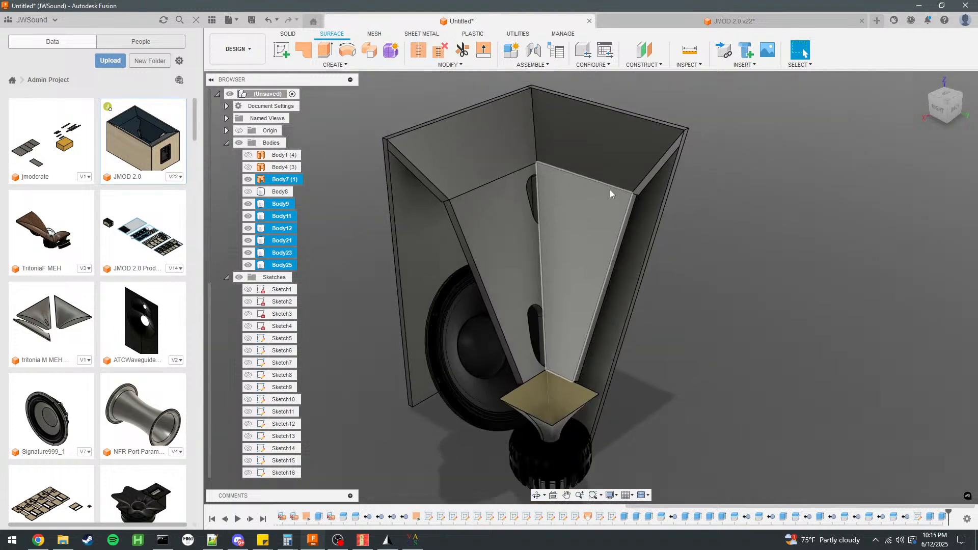
pyautogui.click(248, 205)
pyautogui.click(247, 205)
pyautogui.click(246, 218)
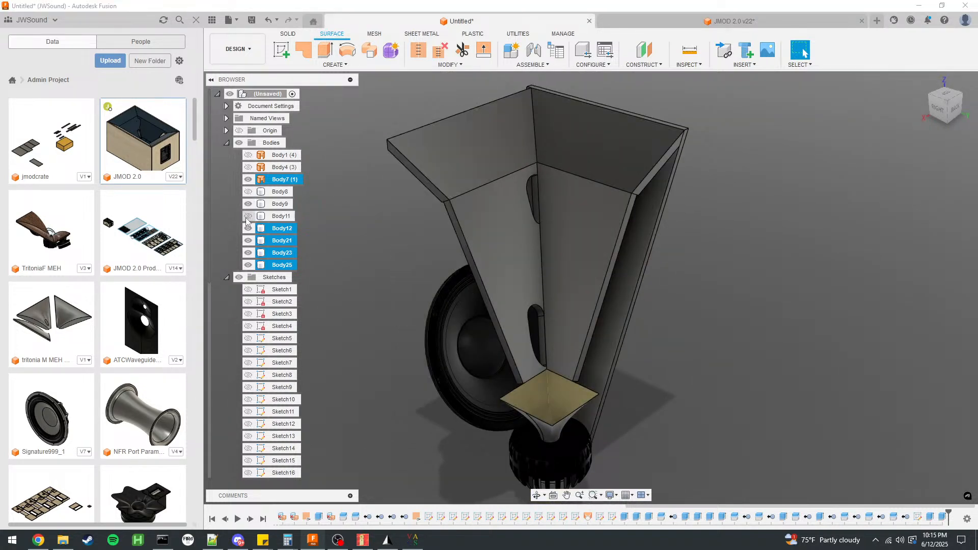
pyautogui.click(247, 218)
pyautogui.click(248, 230)
pyautogui.click(248, 231)
pyautogui.click(249, 243)
pyautogui.click(249, 244)
pyautogui.click(248, 255)
pyautogui.click(248, 254)
pyautogui.click(248, 266)
pyautogui.click(248, 266)
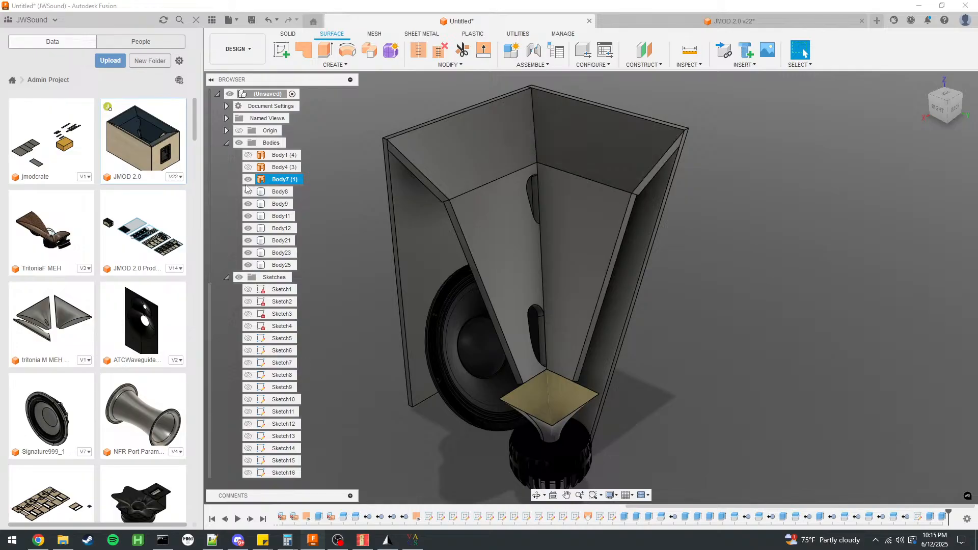
# Hide the throat surface Body7 and inspect the horn panels and drivers from the side and back.
pyautogui.click(249, 192)
pyautogui.click(248, 192)
pyautogui.click(248, 192)
pyautogui.scroll(-3, 633, 253)
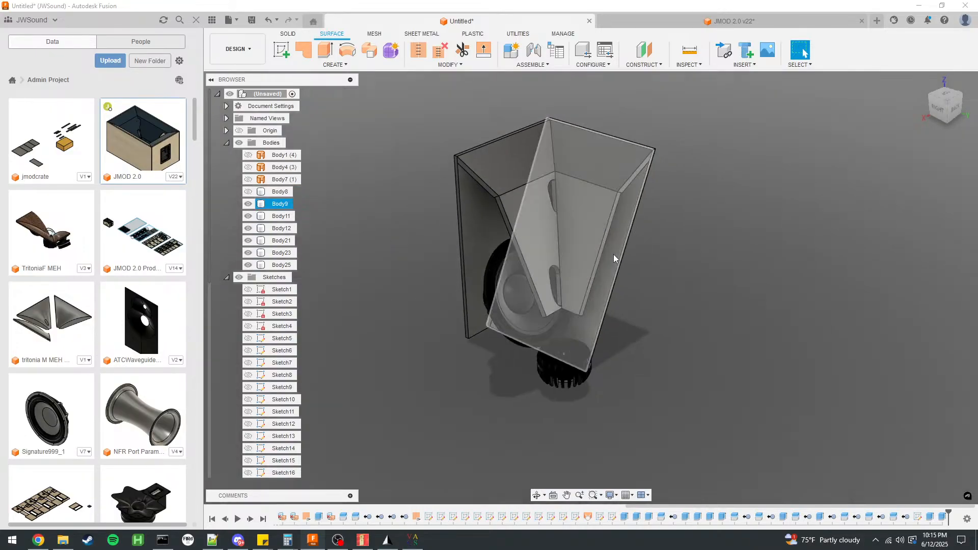
pyautogui.scroll(3, 563, 223)
pyautogui.keyDown('shift'); pyautogui.moveTo(705, 273); pyautogui.dragTo(531, 226, button='middle'); pyautogui.keyUp('shift')
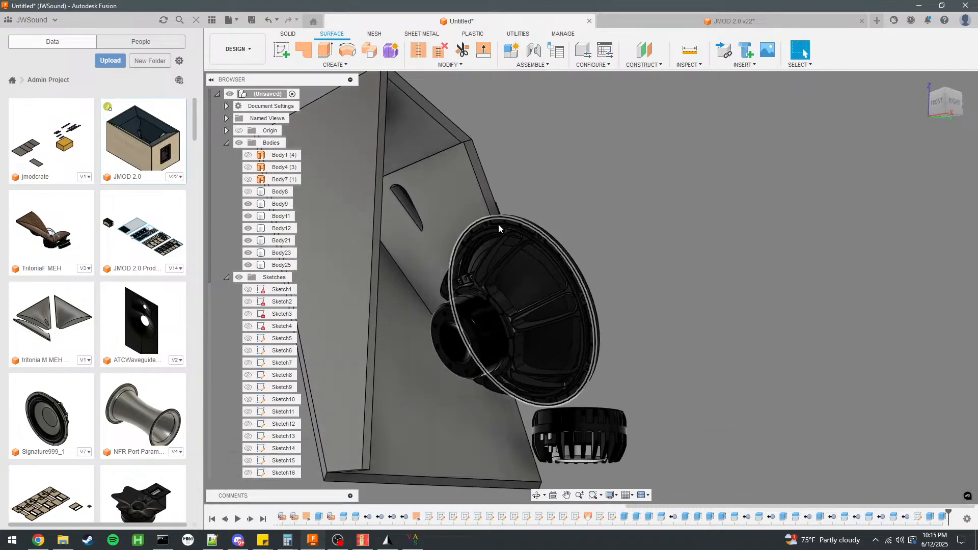
pyautogui.click(430, 182)
pyautogui.click(738, 234)
pyautogui.keyDown('shift'); pyautogui.moveTo(646, 207); pyautogui.dragTo(540, 187, button='middle'); pyautogui.keyUp('shift')
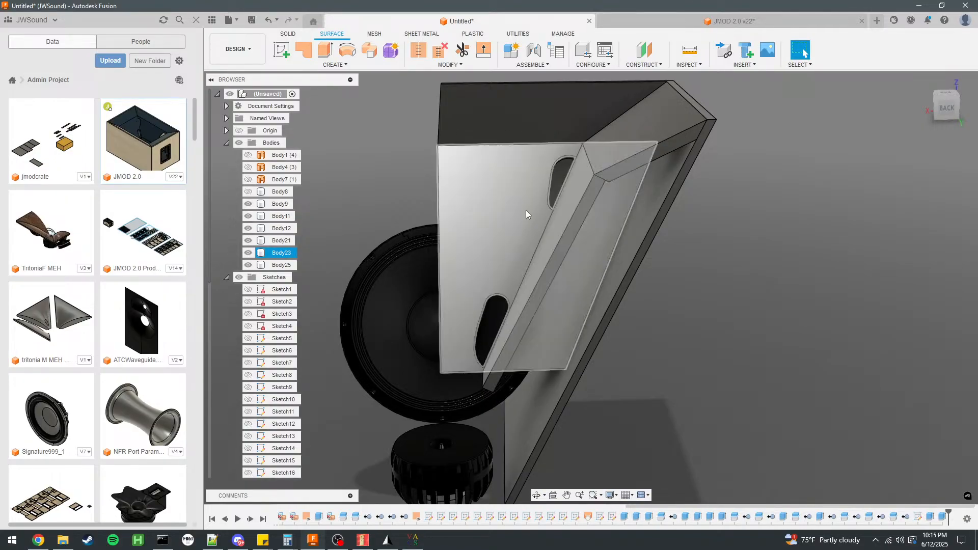
pyautogui.keyDown('shift'); pyautogui.moveTo(483, 316); pyautogui.dragTo(490, 338, button='middle'); pyautogui.keyUp('shift')
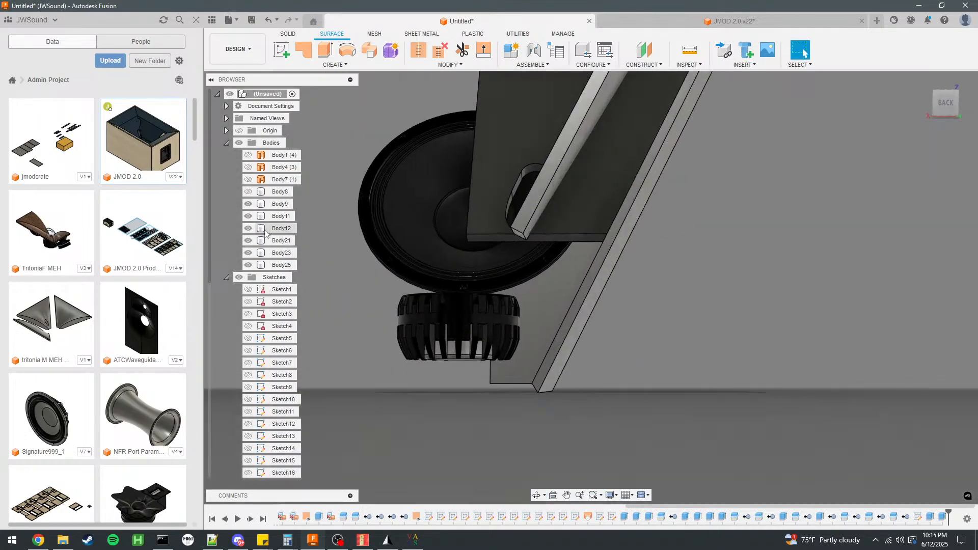
# Check Body8 and Sketch19 by toggling their visibility, leaving them hidden, and show Sketch18.
pyautogui.click(248, 192)
pyautogui.click(248, 192)
pyautogui.scroll(-3, 250, 418)
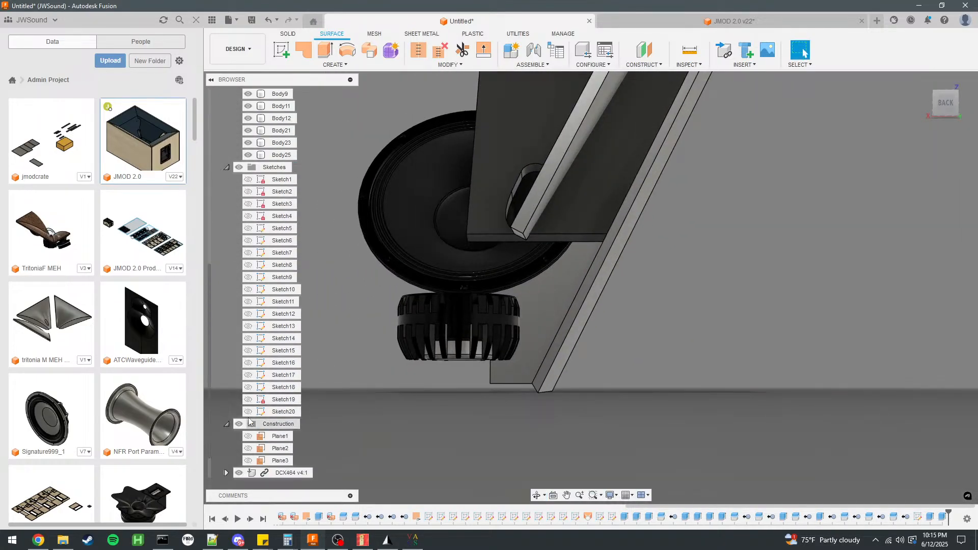
pyautogui.click(249, 399)
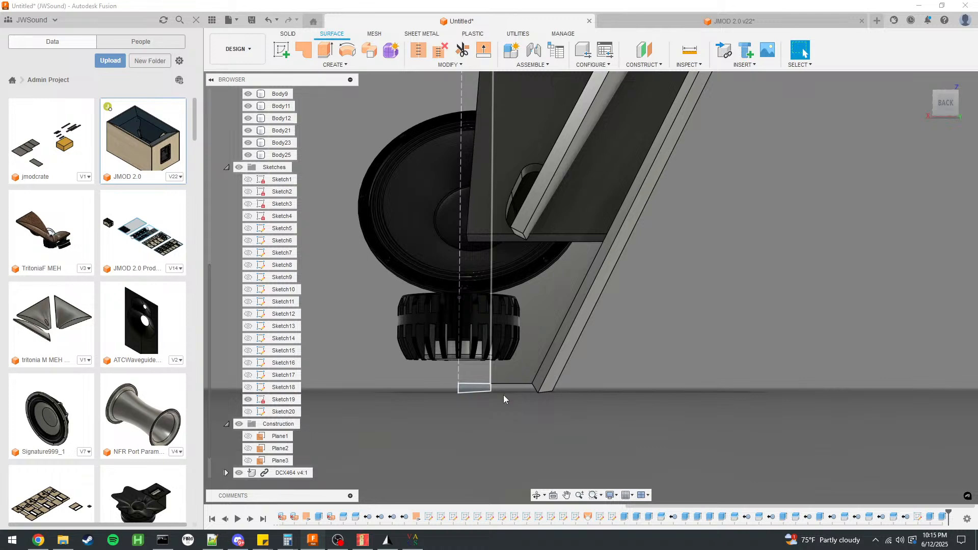
pyautogui.keyDown('shift'); pyautogui.moveTo(473, 399); pyautogui.dragTo(428, 409, button='middle'); pyautogui.keyUp('shift')
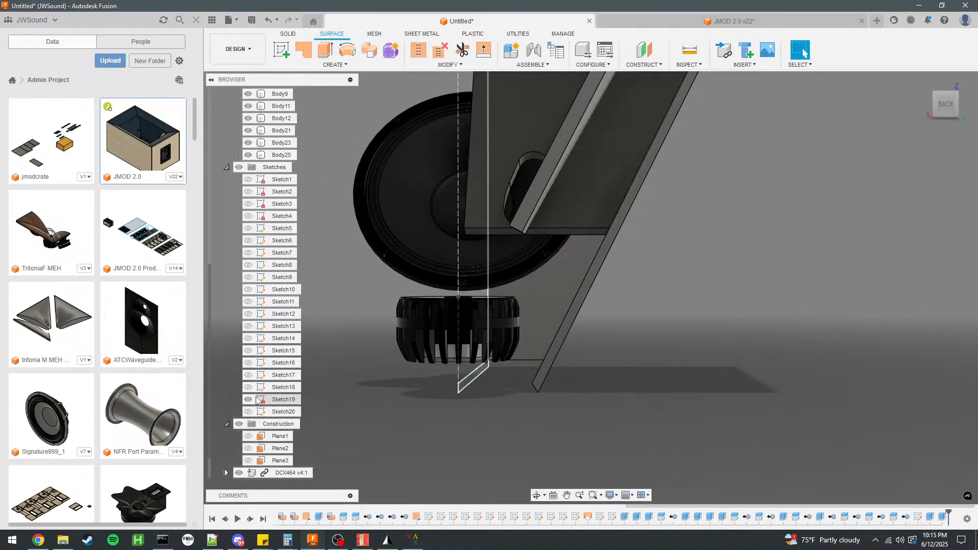
pyautogui.click(248, 402)
pyautogui.click(248, 387)
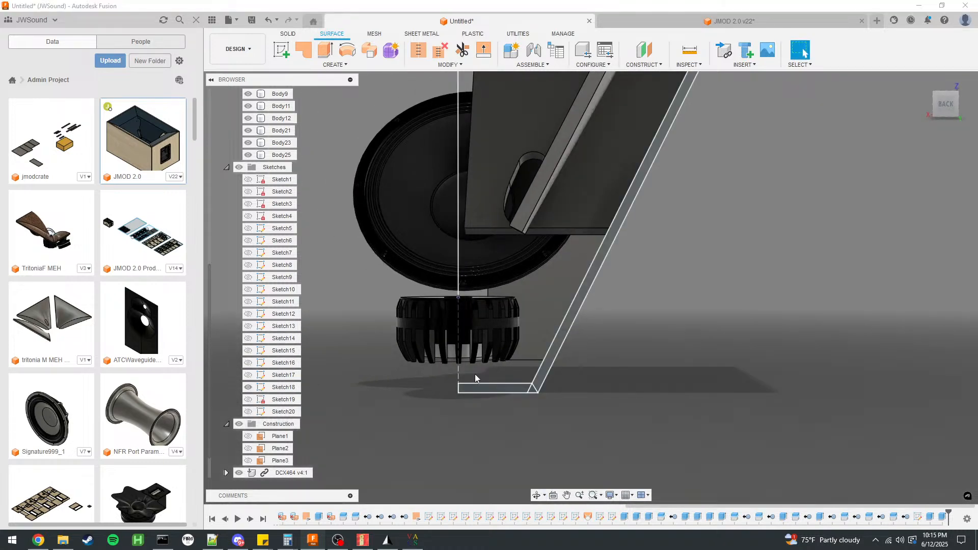
# Start extruding Sketch18's two bottom-panel profiles toward the cabinet's back panel, pulling the distance to -400 mm.
pyautogui.scroll(3, 500, 387)
pyautogui.keyDown('ctrl'); pyautogui.click(580, 393); pyautogui.keyUp('ctrl')
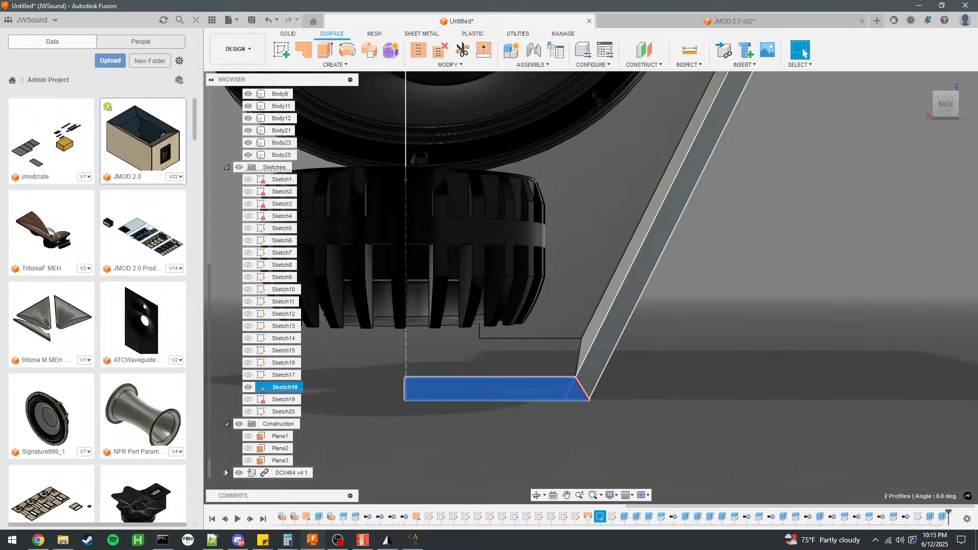
pyautogui.keyDown('shift'); pyautogui.moveTo(393, 371); pyautogui.dragTo(573, 377, button='middle'); pyautogui.keyUp('shift')
pyautogui.scroll(-5, 642, 370)
pyautogui.press('e')
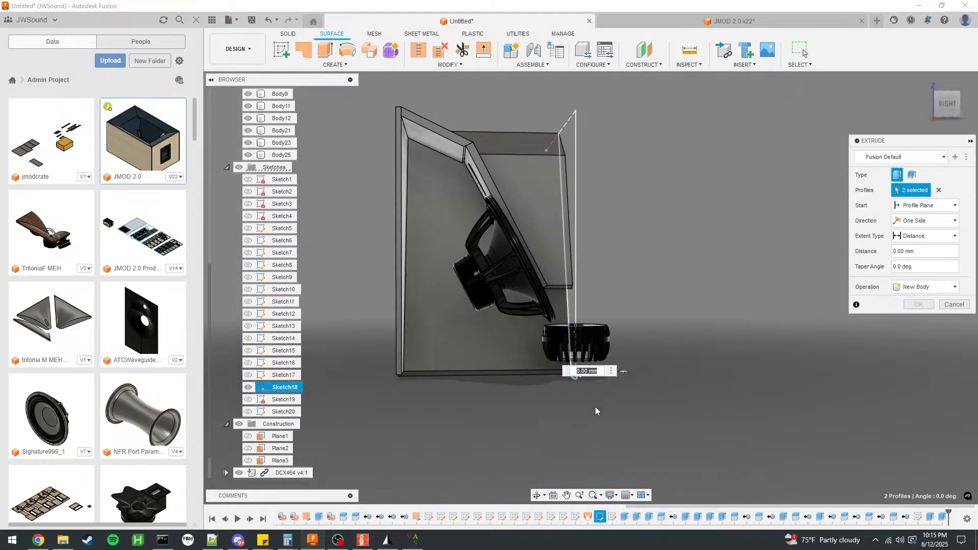
pyautogui.scroll(-3, 594, 408)
pyautogui.moveTo(567, 395); pyautogui.dragTo(497, 399)
pyautogui.scroll(8, 496, 399)
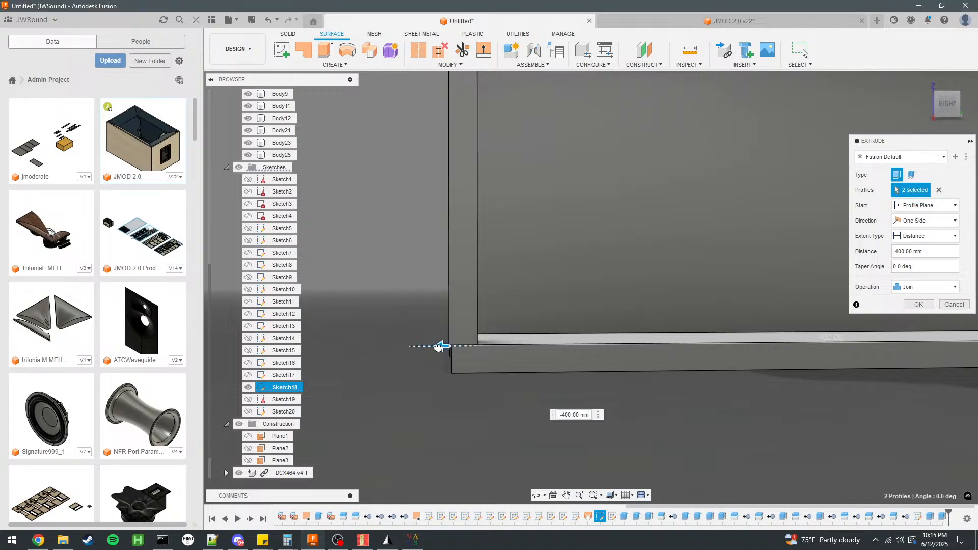
# Set the bottom panel's extrusion distance to -sqrt(S4)/2-12 and complete the extrusion.
pyautogui.scroll(-6, 431, 350)
pyautogui.write('-s')
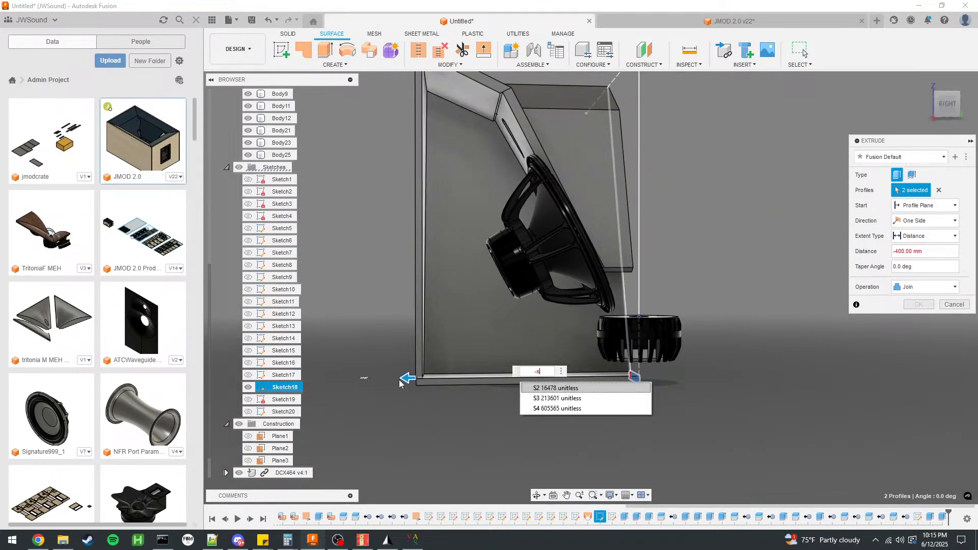
pyautogui.write('qrt(')
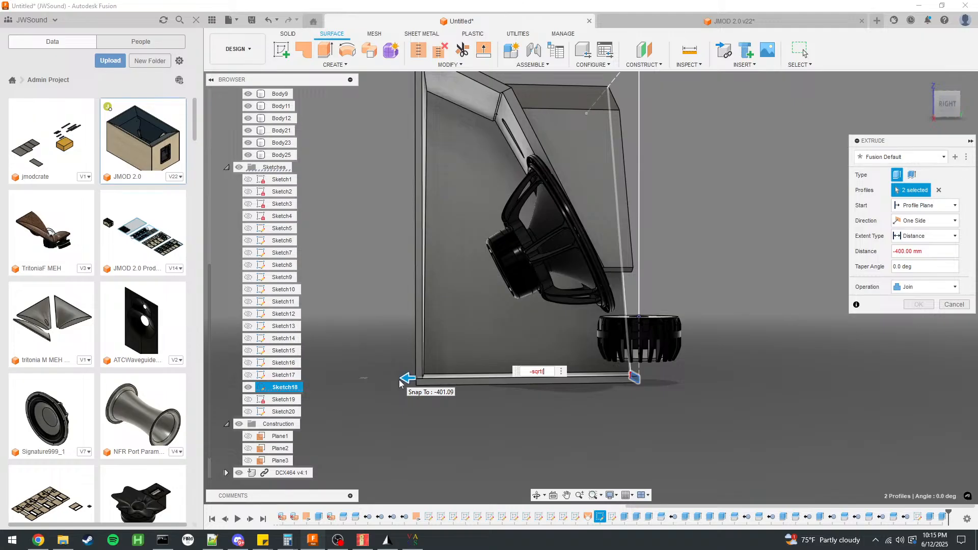
pyautogui.write('S4)/2')
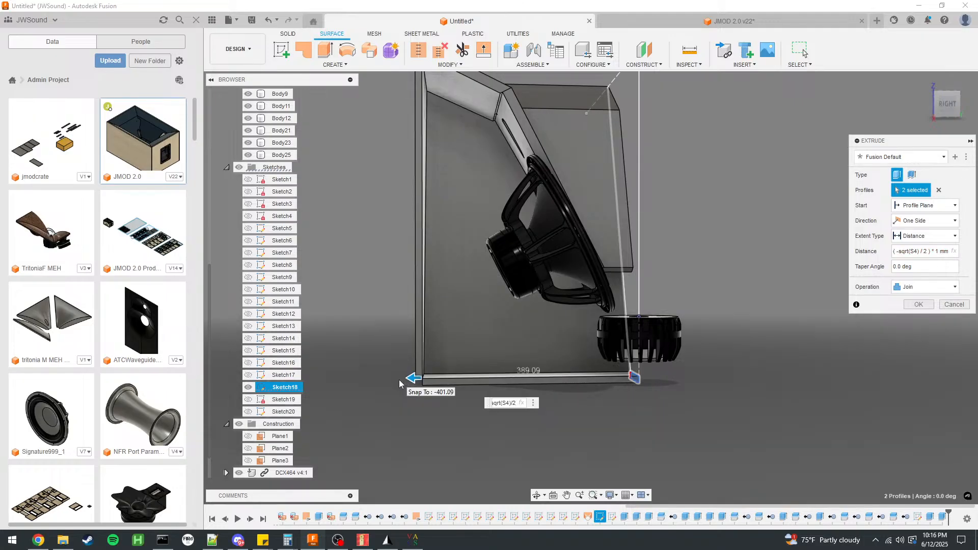
pyautogui.write('+12')
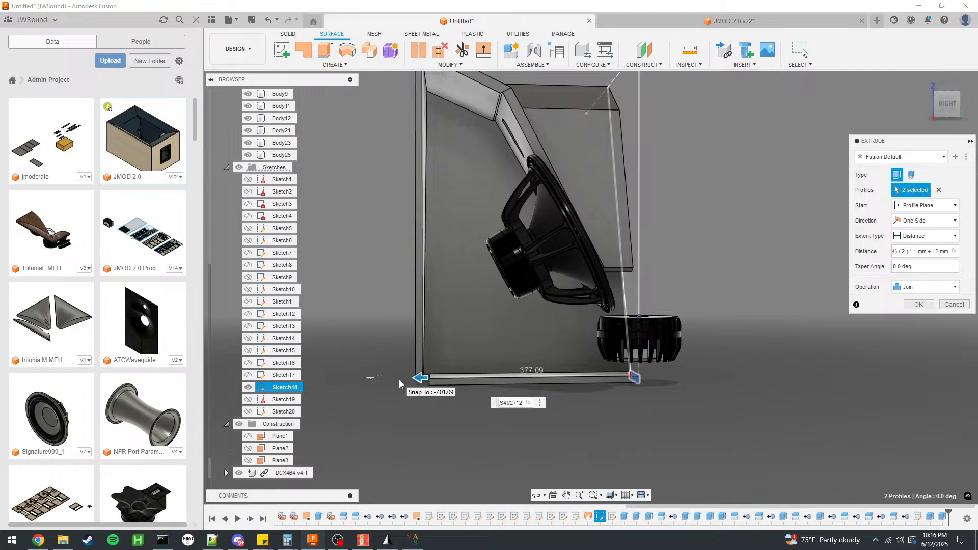
pyautogui.press('BackSpace')
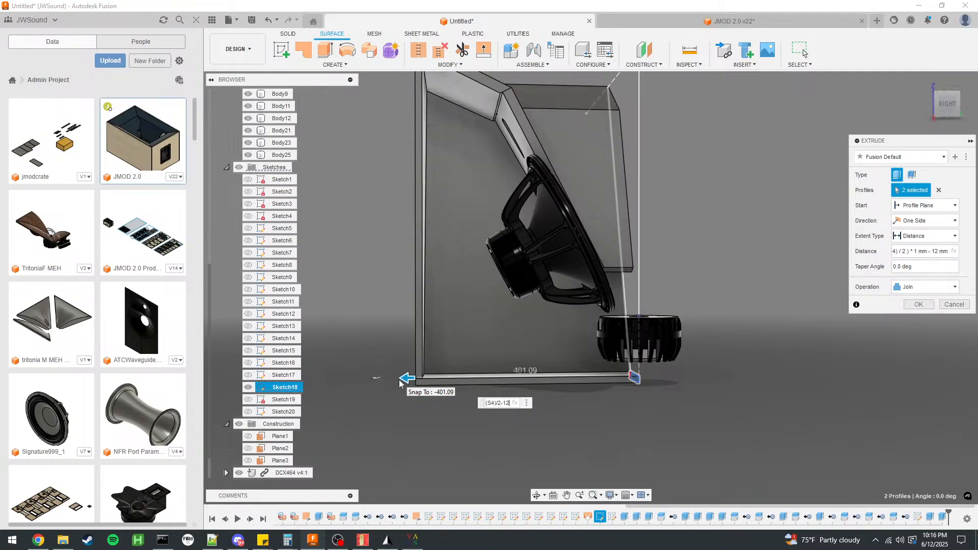
pyautogui.press('Return')
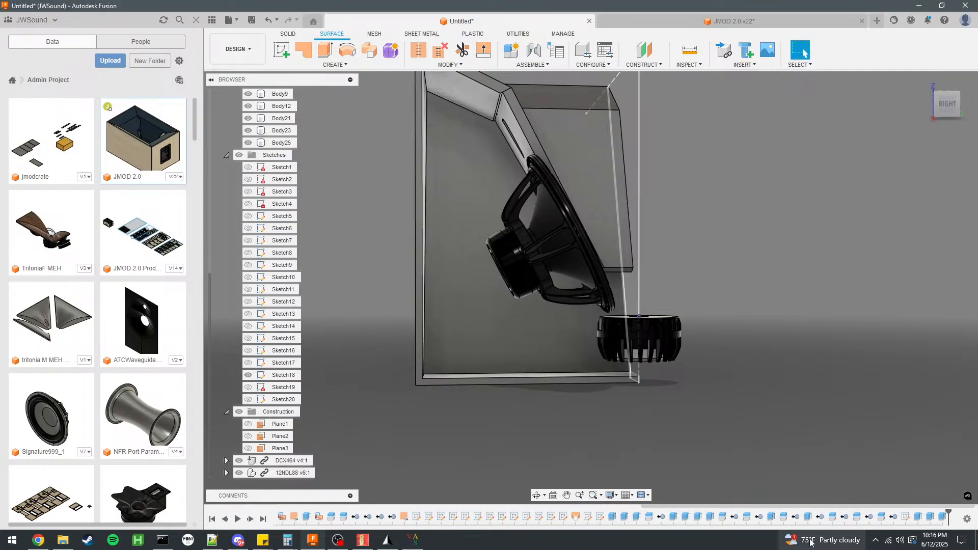
# Edit the bottom panel's extrusion so that its operation is New Body.
pyautogui.doubleClick(935, 519)
pyautogui.click(920, 287)
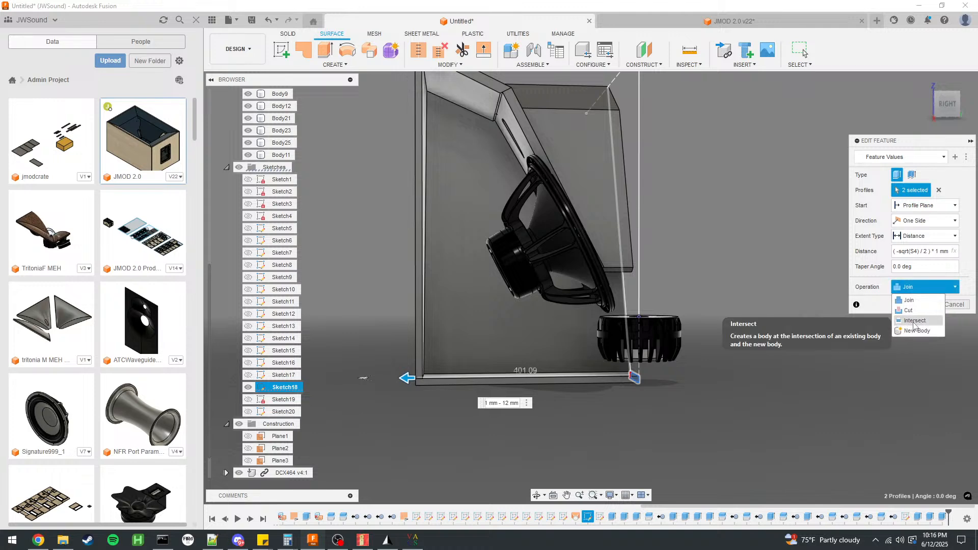
pyautogui.click(917, 330)
pyautogui.click(921, 304)
# Hide Sketch18 after viewing the bottom panel from the back.
pyautogui.scroll(4, 632, 383)
pyautogui.keyDown('shift'); pyautogui.moveTo(677, 378); pyautogui.dragTo(734, 381, button='middle'); pyautogui.keyUp('shift')
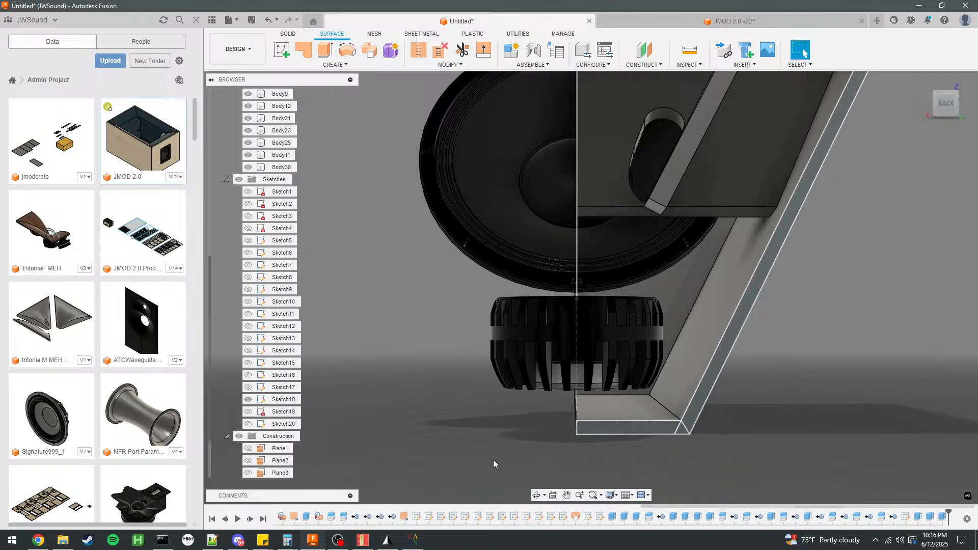
pyautogui.click(249, 399)
# Examine the enclosure panels, horn and woofer from the side and from above.
pyautogui.moveTo(338, 383)
pyautogui.keyDown('shift'); pyautogui.mouseDown(button='middle')
pyautogui.moveTo(644, 354)
pyautogui.moveTo(727, 331)
pyautogui.moveTo(740, 339)
pyautogui.moveTo(732, 348)
pyautogui.mouseUp(button='middle'); pyautogui.keyUp('shift')
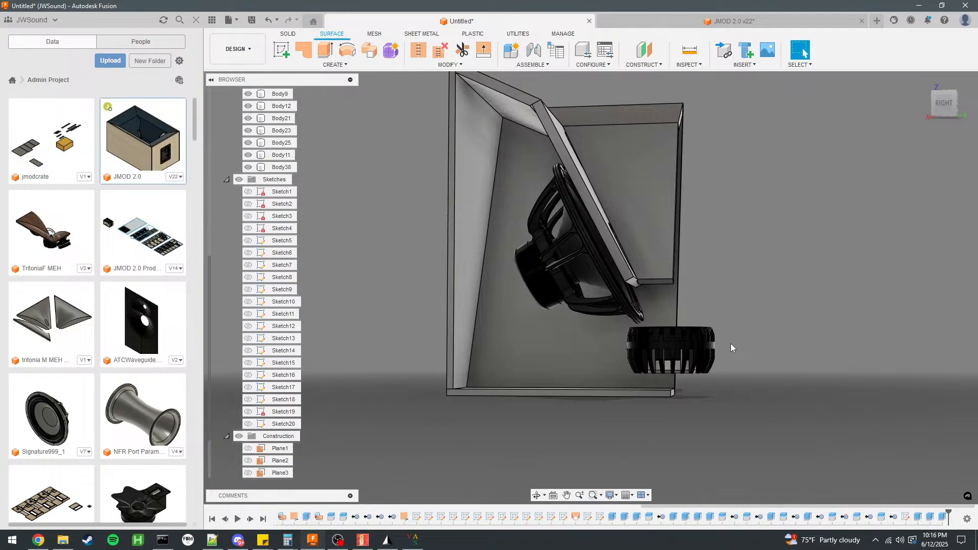
pyautogui.click(620, 197)
pyautogui.click(594, 131)
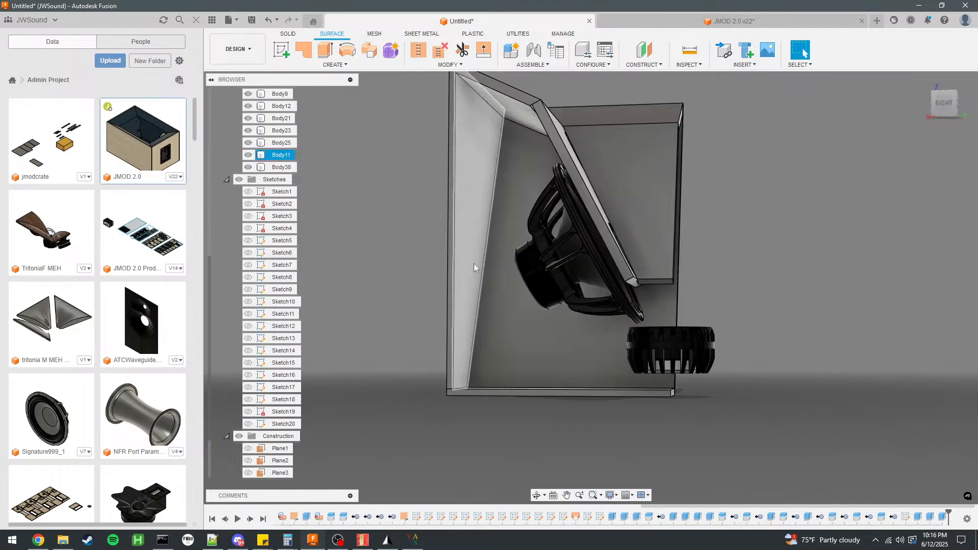
pyautogui.click(497, 312)
pyautogui.scroll(-4, 448, 369)
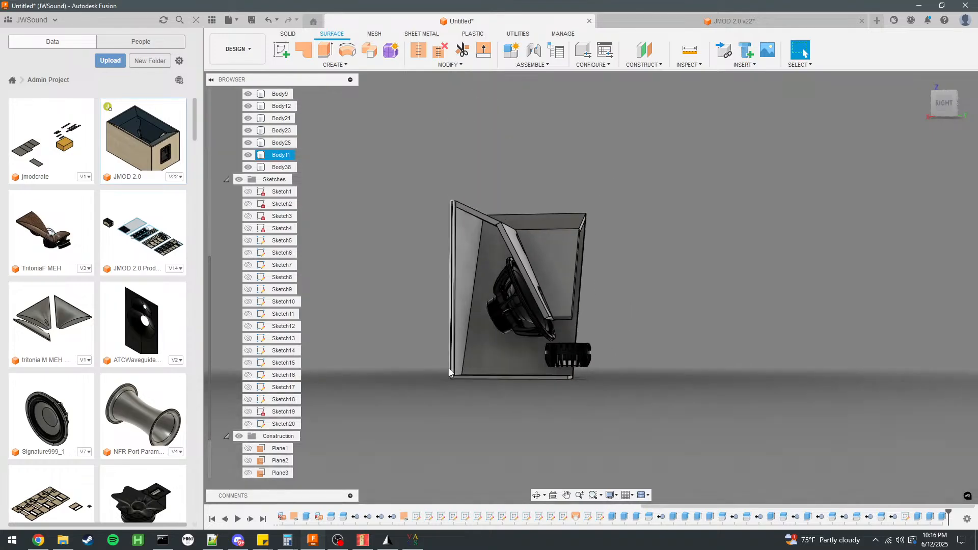
pyautogui.keyDown('shift'); pyautogui.moveTo(546, 223); pyautogui.dragTo(518, 180, button='middle'); pyautogui.keyUp('shift')
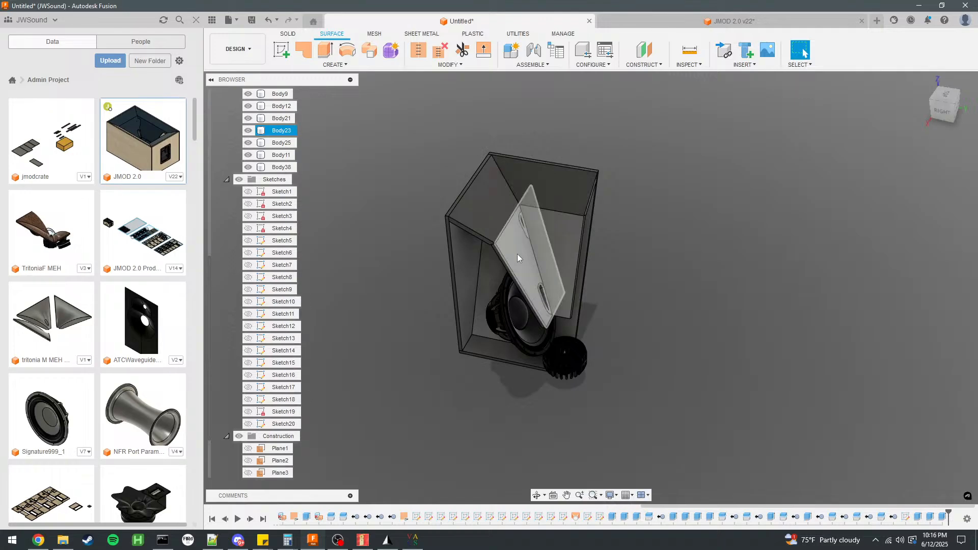
pyautogui.moveTo(524, 244)
pyautogui.keyDown('shift'); pyautogui.mouseDown(button='middle')
pyautogui.moveTo(586, 223)
pyautogui.moveTo(567, 228)
pyautogui.moveTo(566, 239)
pyautogui.moveTo(520, 242)
pyautogui.moveTo(534, 241)
pyautogui.mouseUp(button='middle'); pyautogui.keyUp('shift')
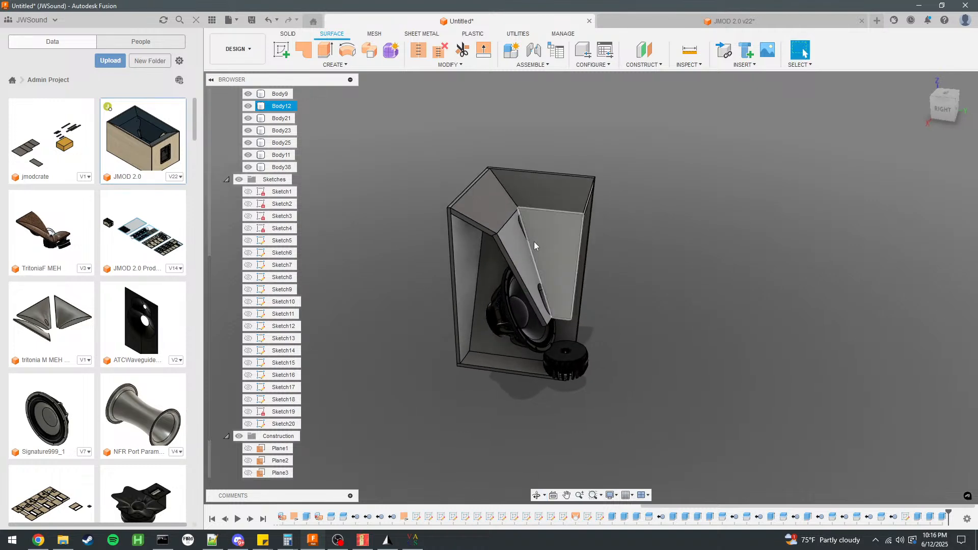
pyautogui.scroll(4, 521, 344)
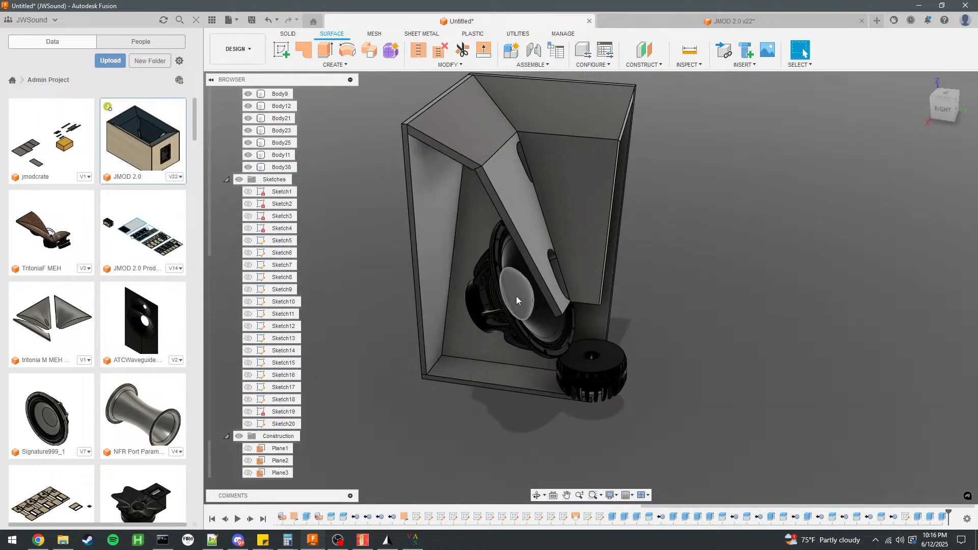
pyautogui.scroll(5, 516, 295)
# Examine the bottom panel and the drivers' placement from the back and from below.
pyautogui.keyDown('shift'); pyautogui.moveTo(474, 243); pyautogui.dragTo(375, 204, button='middle'); pyautogui.keyUp('shift')
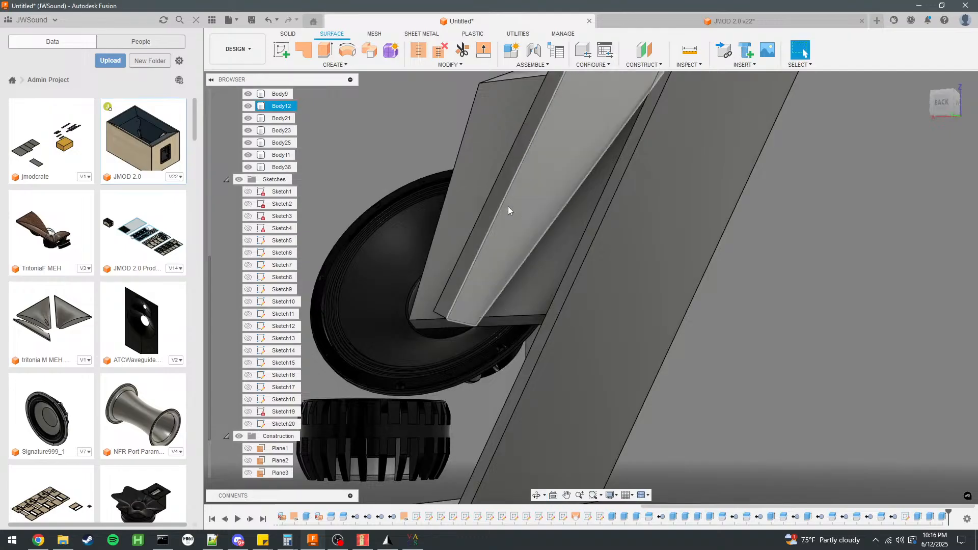
pyautogui.scroll(-4, 503, 210)
pyautogui.scroll(6, 444, 340)
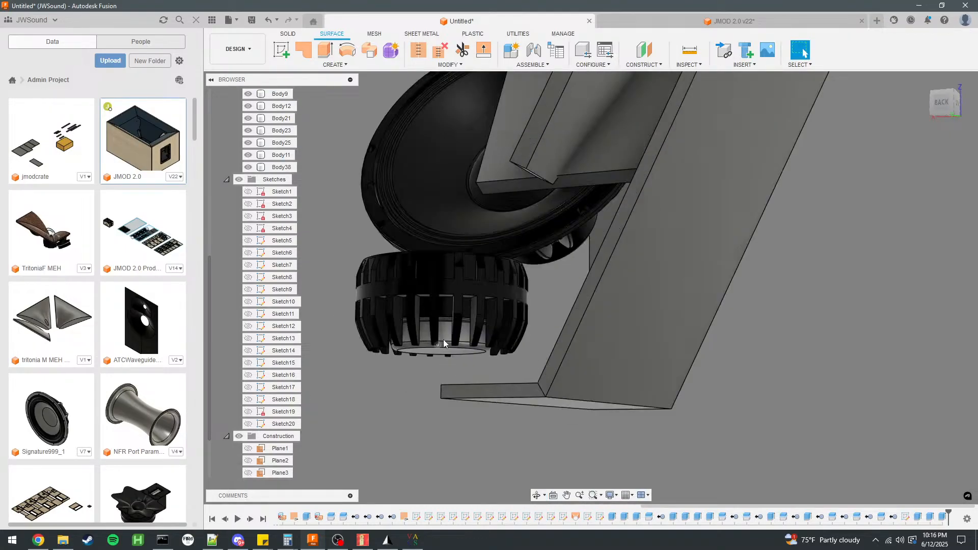
pyautogui.scroll(-3, 510, 334)
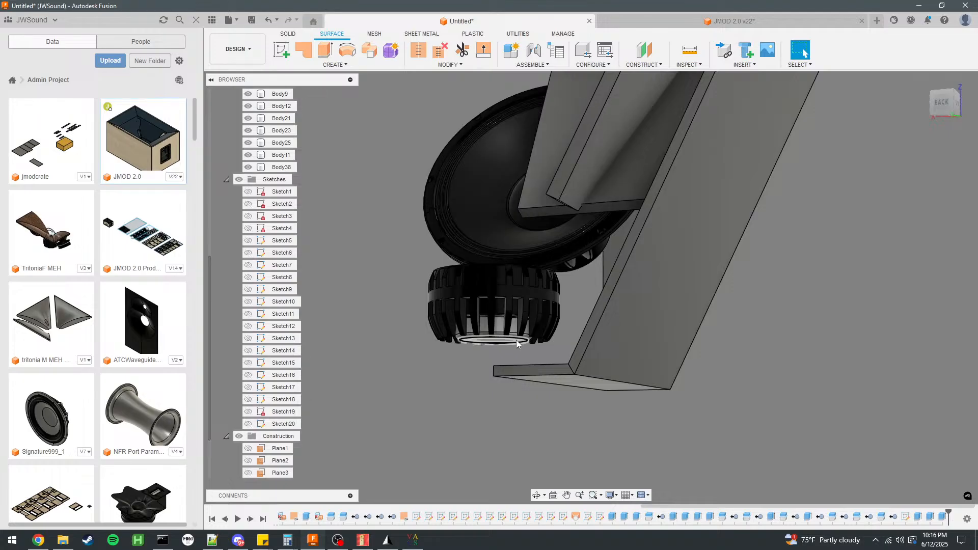
pyautogui.keyDown('shift'); pyautogui.moveTo(535, 330); pyautogui.dragTo(551, 294, button='middle'); pyautogui.keyUp('shift')
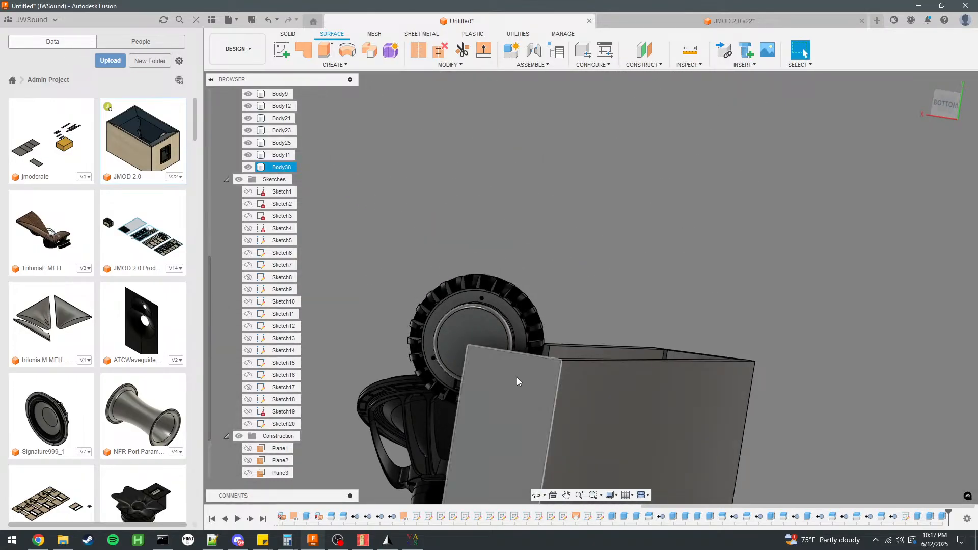
pyautogui.scroll(-3, 517, 383)
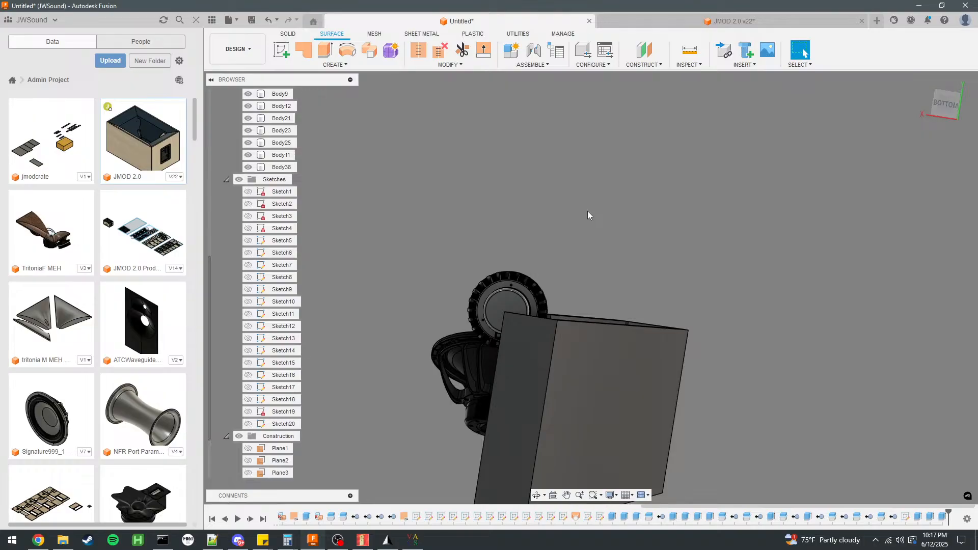
pyautogui.scroll(-2, 629, 163)
pyautogui.scroll(6, 595, 207)
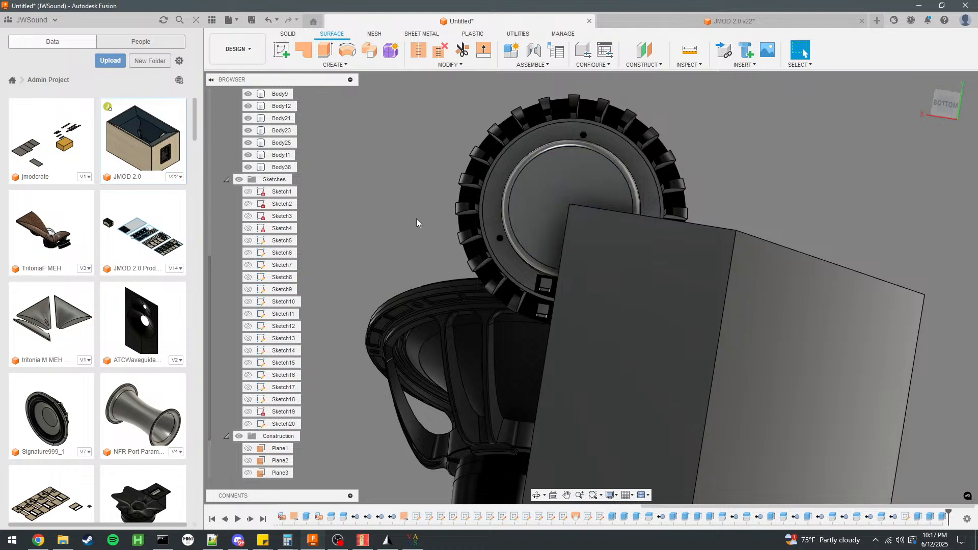
# Set the opacity of the large vertical panel Body11 to 60%.
pyautogui.click(613, 292)
pyautogui.keyDown('shift'); pyautogui.moveTo(613, 303); pyautogui.dragTo(716, 340, button='middle'); pyautogui.keyUp('shift')
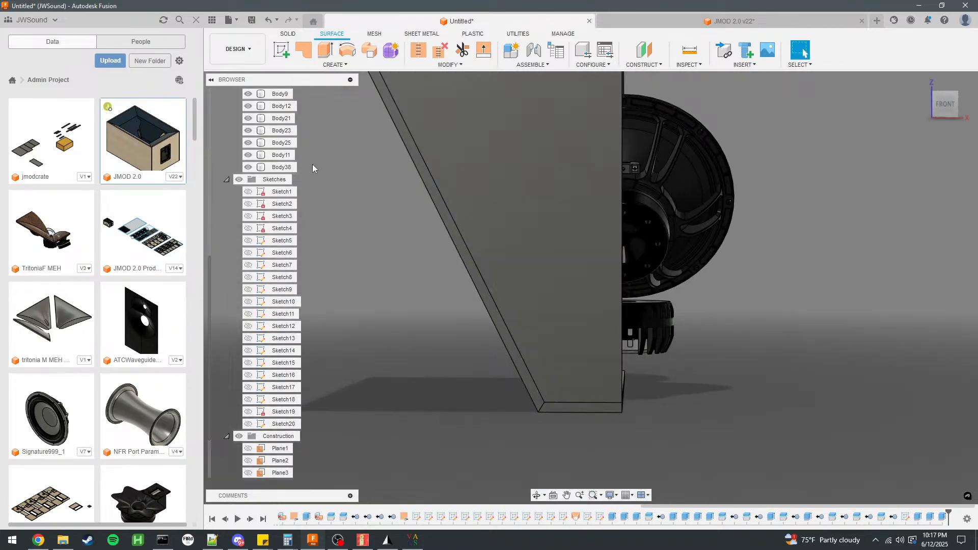
pyautogui.rightClick(284, 156)
pyautogui.moveTo(350, 371)
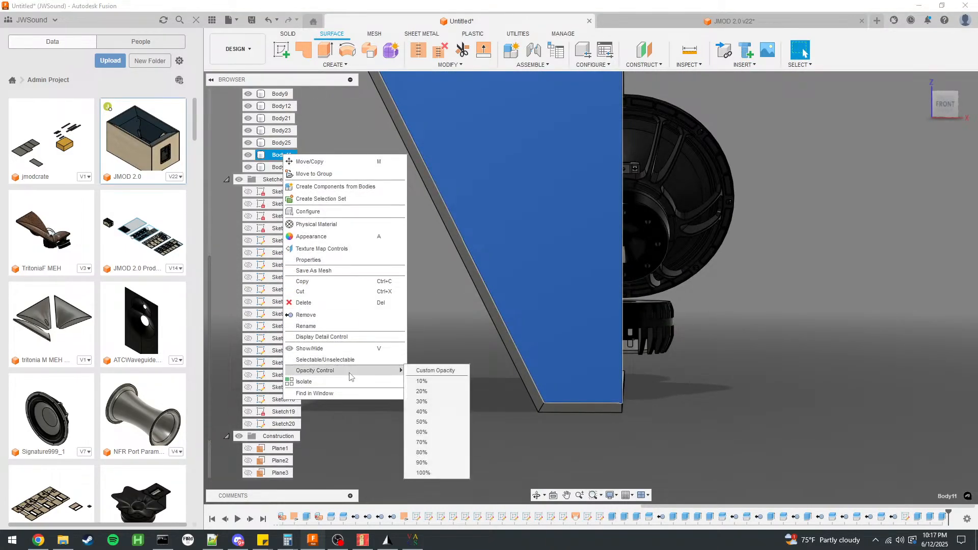
pyautogui.click(434, 430)
# Start a sketch on Body11's outer face and draw a 150 mm horizontal line inward from its straight vertical edge.
pyautogui.scroll(-7, 552, 384)
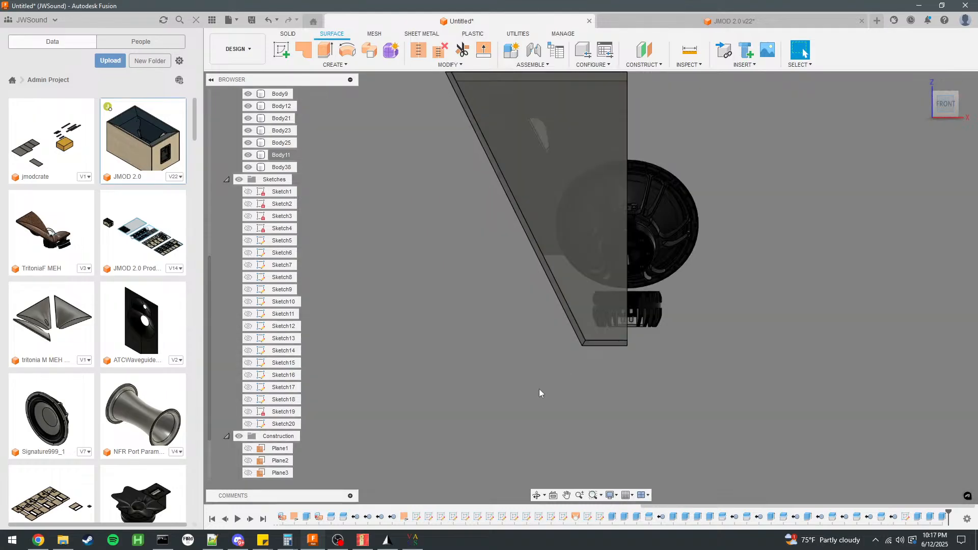
pyautogui.scroll(7, 594, 287)
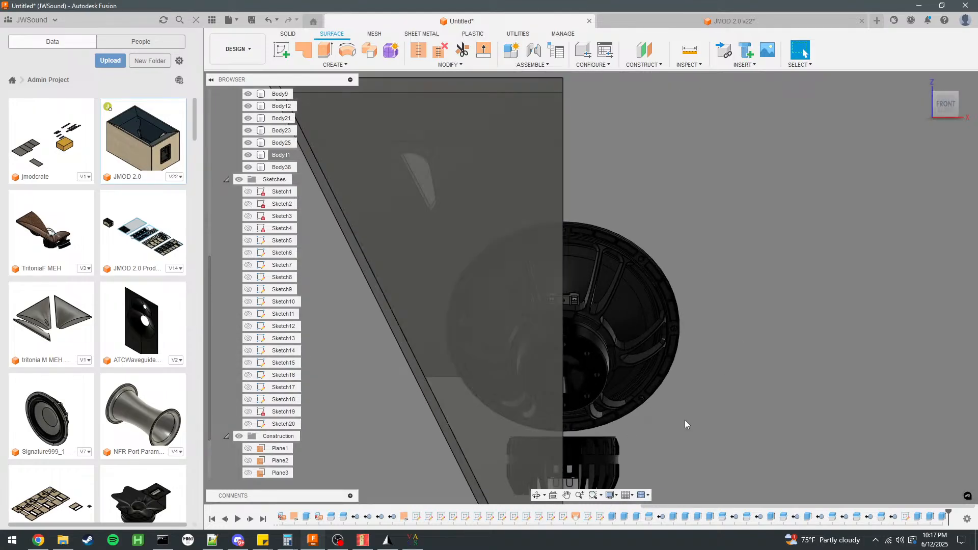
pyautogui.scroll(-2, 488, 166)
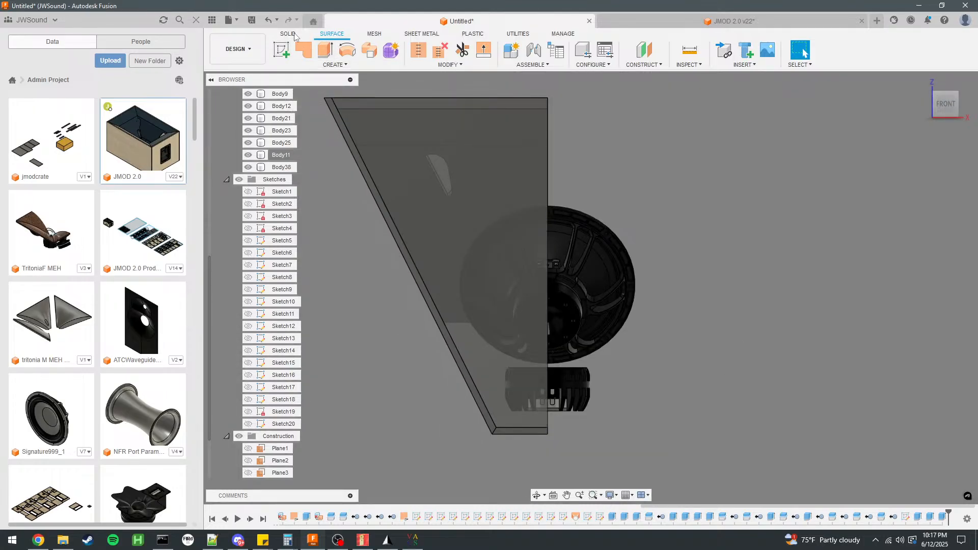
pyautogui.click(289, 33)
pyautogui.click(282, 50)
pyautogui.click(452, 198)
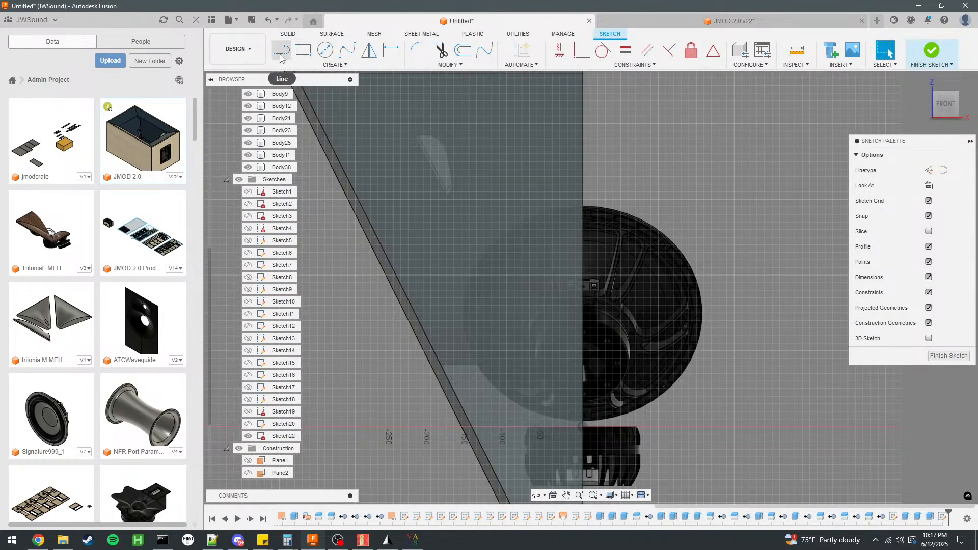
pyautogui.click(583, 184)
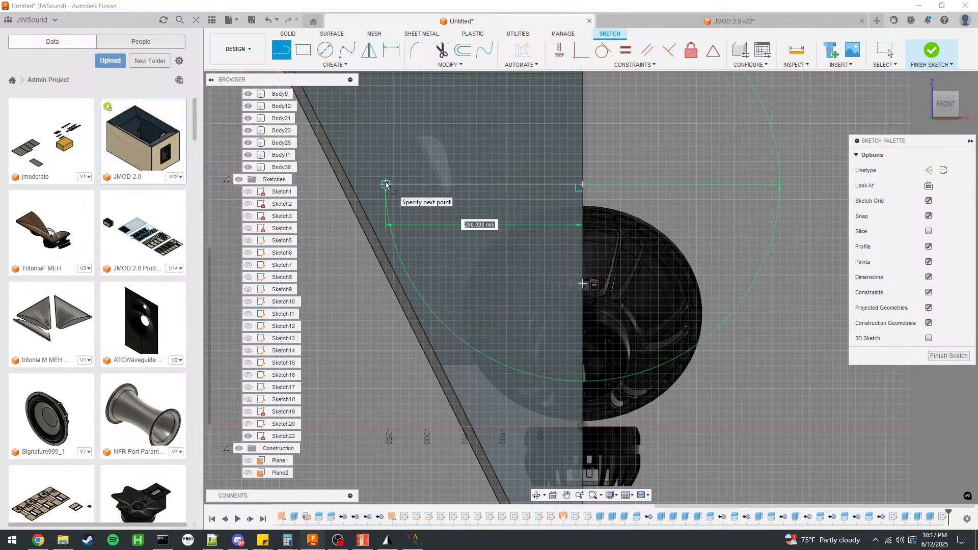
pyautogui.click(469, 185)
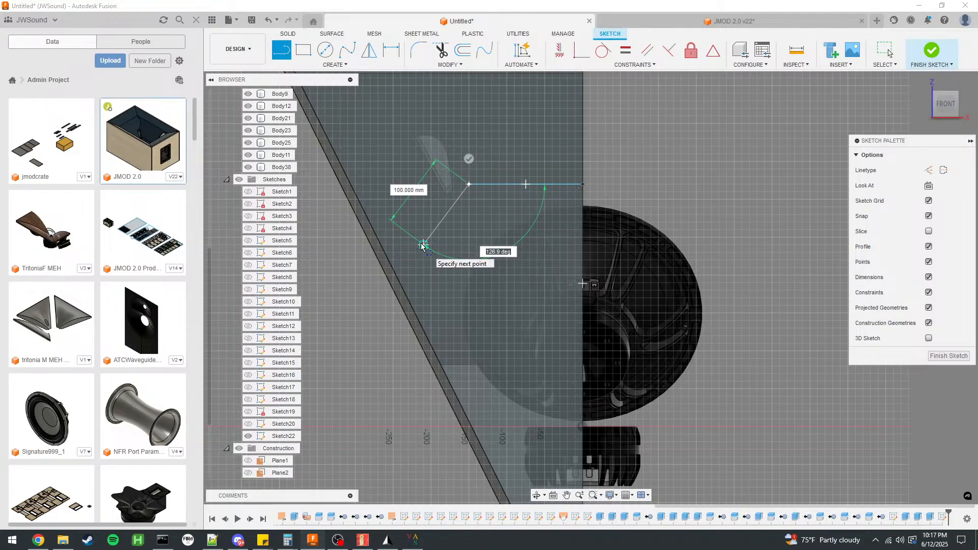
# Continue the outline with a 130 mm line at 125°, a 240 mm line along the slanted side, and a horizontal line back to the vertical edge.
pyautogui.press('Tab')
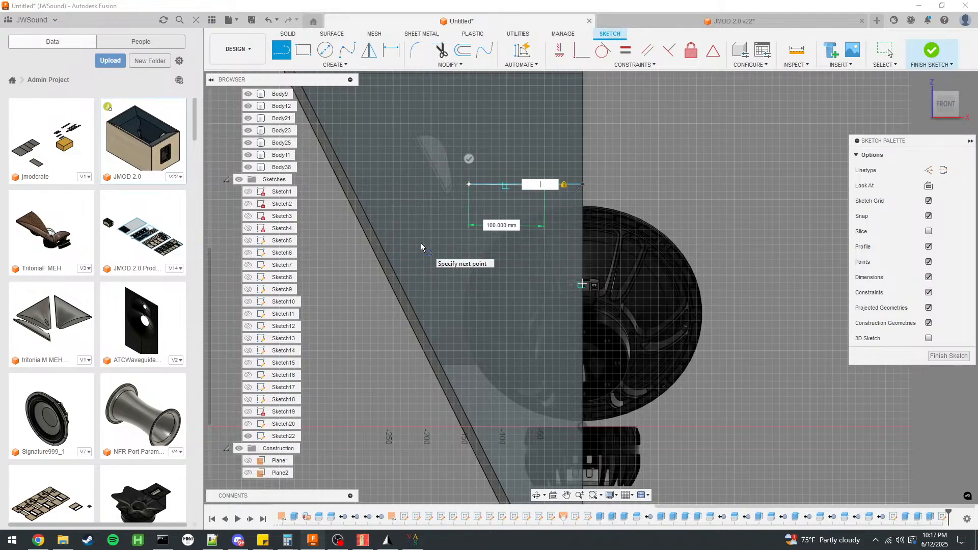
pyautogui.press('Tab')
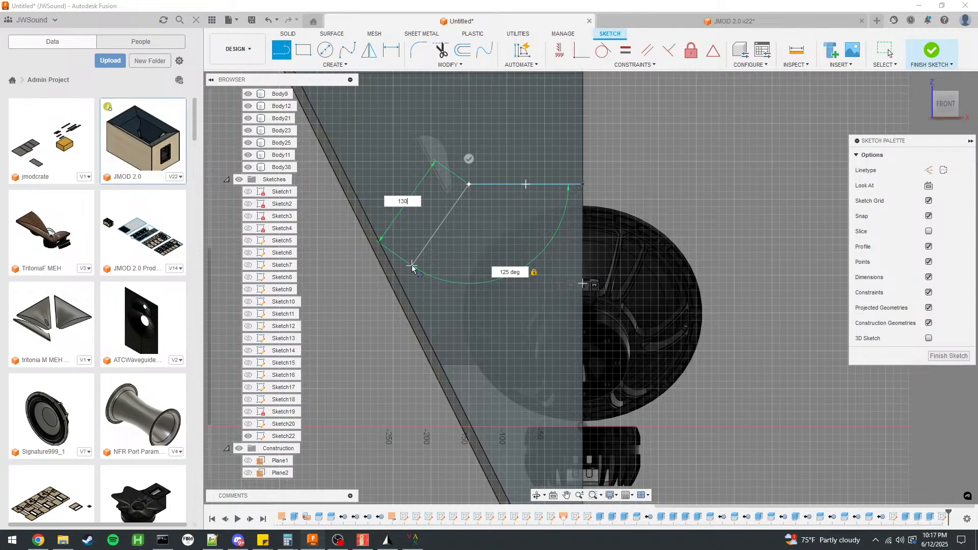
pyautogui.click(412, 269)
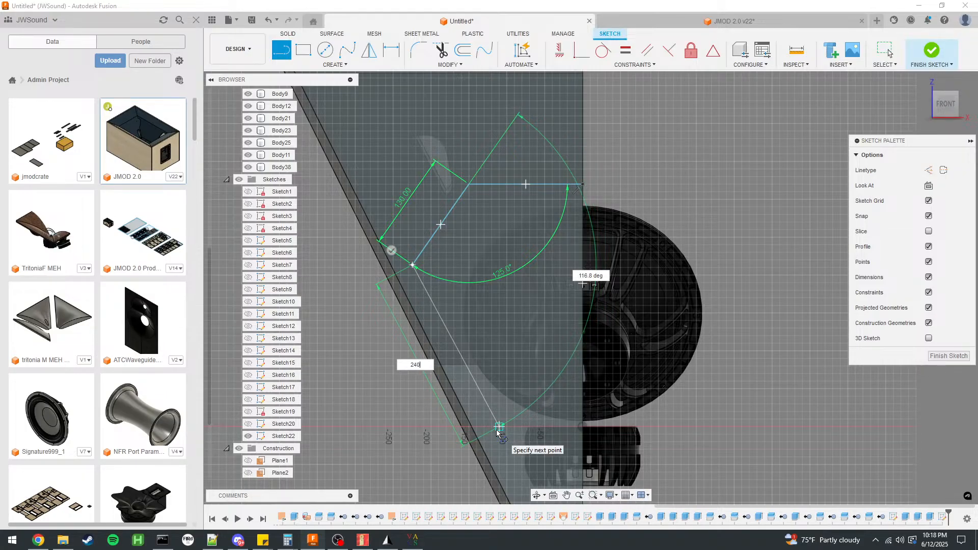
pyautogui.press('Return')
pyautogui.click(584, 425)
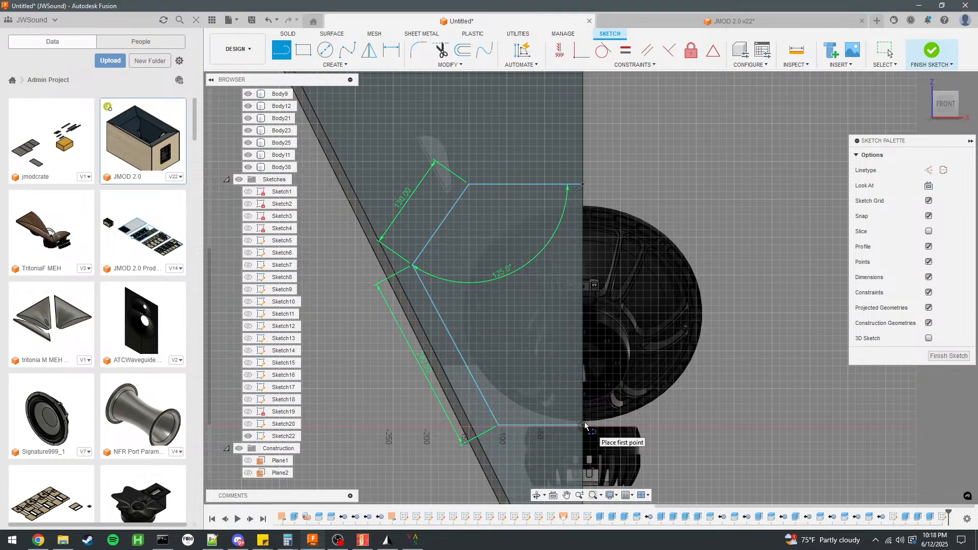
# Finish the outline sketch and cut its closed profile through Body11, the panel behind the drivers.
pyautogui.scroll(-2, 468, 252)
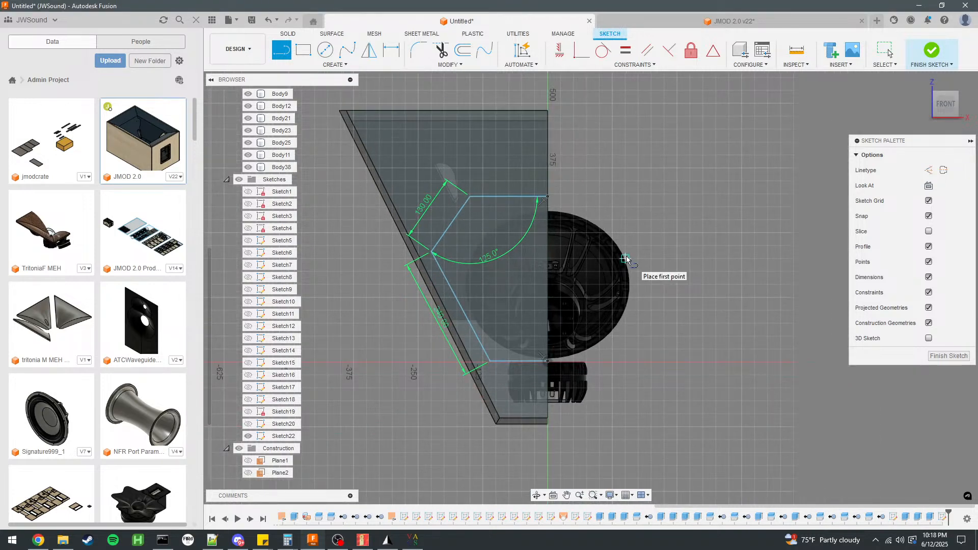
pyautogui.click(889, 53)
pyautogui.click(507, 263)
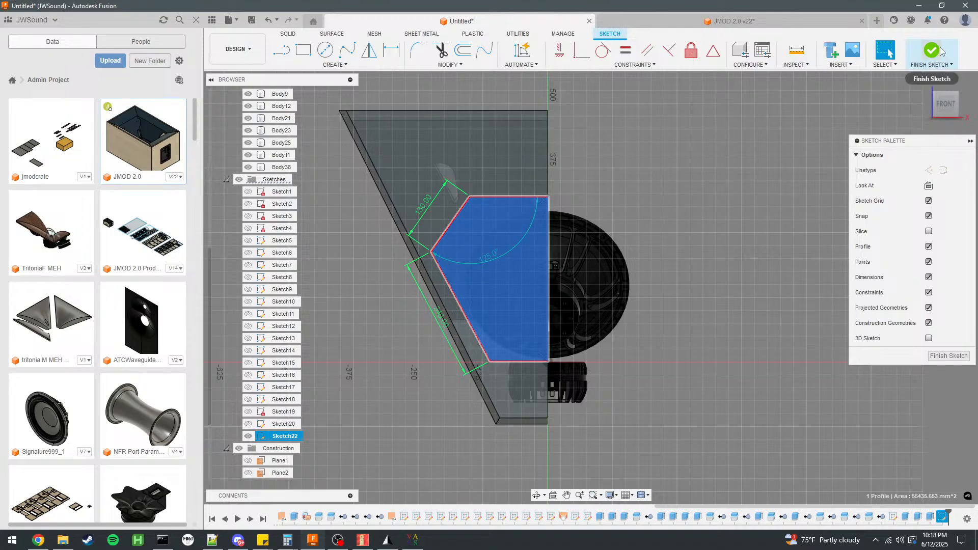
pyautogui.click(711, 166)
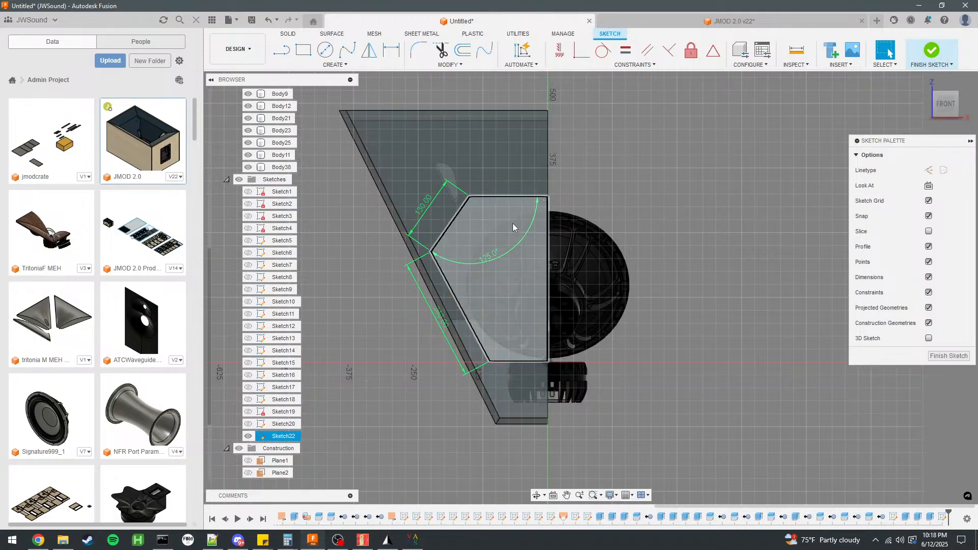
pyautogui.scroll(2, 451, 237)
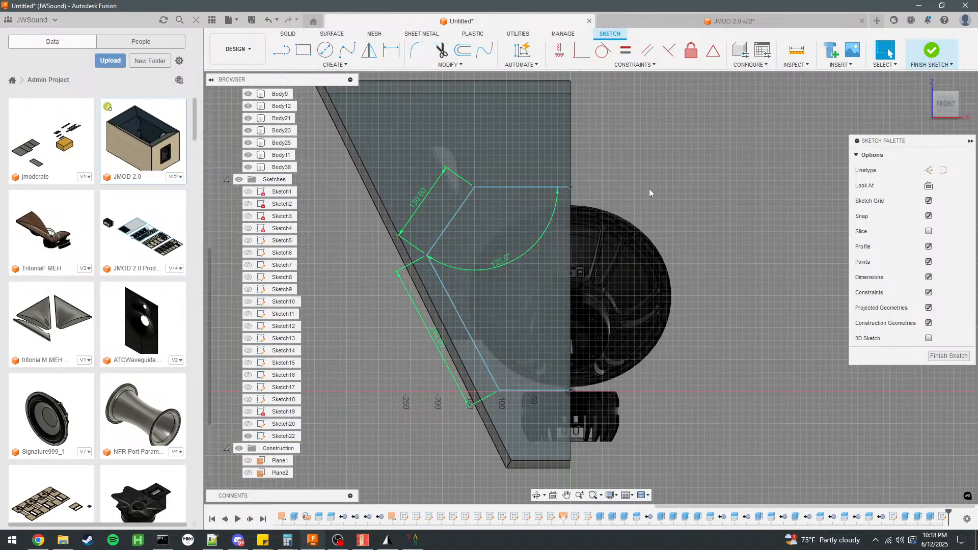
pyautogui.click(935, 49)
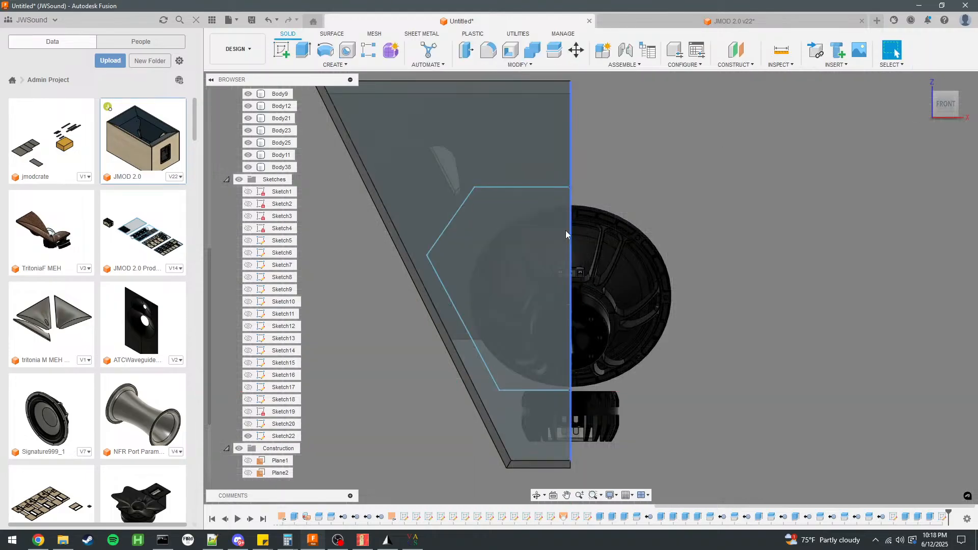
pyautogui.click(565, 214)
pyautogui.press('e')
pyautogui.press('Escape')
# Examine the opening in the panel behind the drivers and their clearance from the back and the side.
pyautogui.moveTo(750, 227)
pyautogui.keyDown('shift'); pyautogui.mouseDown(button='middle')
pyautogui.moveTo(651, 228)
pyautogui.moveTo(698, 212)
pyautogui.moveTo(754, 220)
pyautogui.moveTo(739, 225)
pyautogui.moveTo(755, 225)
pyautogui.moveTo(750, 232)
pyautogui.mouseUp(button='middle'); pyautogui.keyUp('shift')
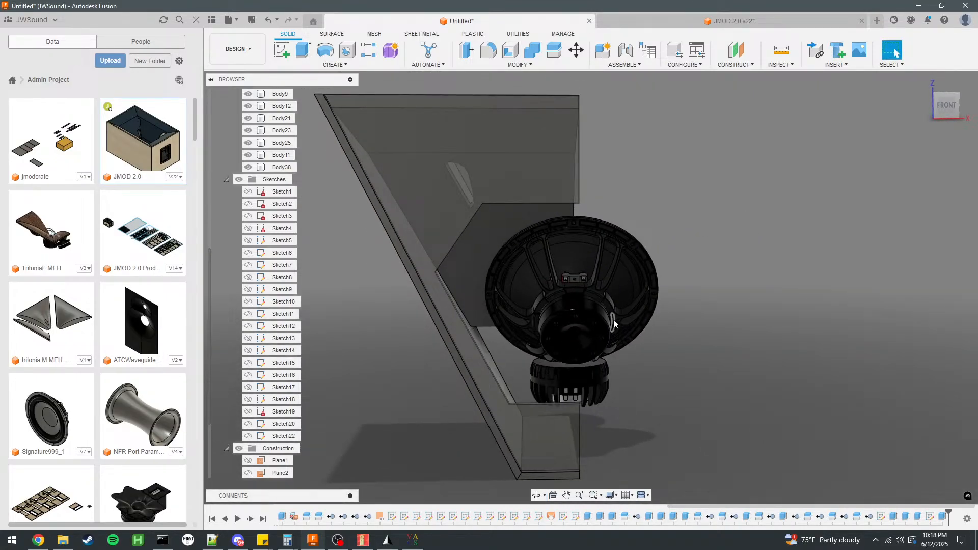
pyautogui.scroll(1, 616, 319)
pyautogui.scroll(-1, 492, 347)
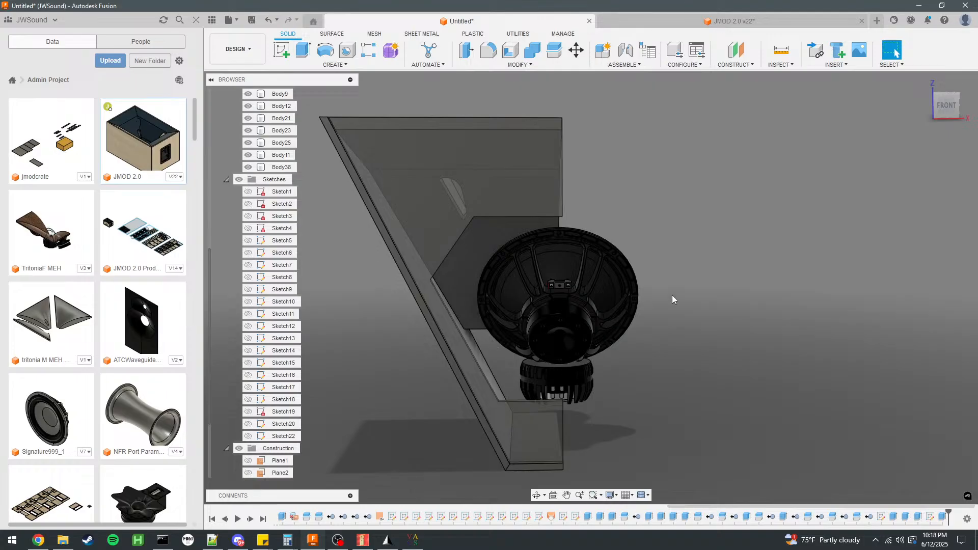
pyautogui.keyDown('shift'); pyautogui.moveTo(752, 305); pyautogui.dragTo(705, 318, button='middle'); pyautogui.keyUp('shift')
pyautogui.keyDown('shift'); pyautogui.moveTo(737, 285); pyautogui.dragTo(656, 285, button='middle'); pyautogui.keyUp('shift')
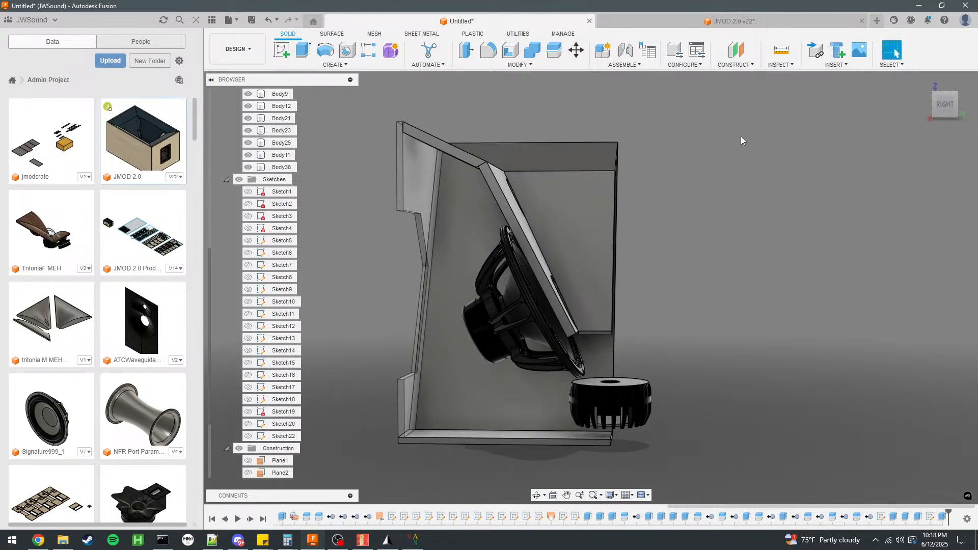
pyautogui.keyDown('shift'); pyautogui.moveTo(646, 240); pyautogui.dragTo(673, 326, button='middle'); pyautogui.keyUp('shift')
pyautogui.keyDown('shift'); pyautogui.moveTo(720, 279); pyautogui.dragTo(739, 290, button='middle'); pyautogui.keyUp('shift')
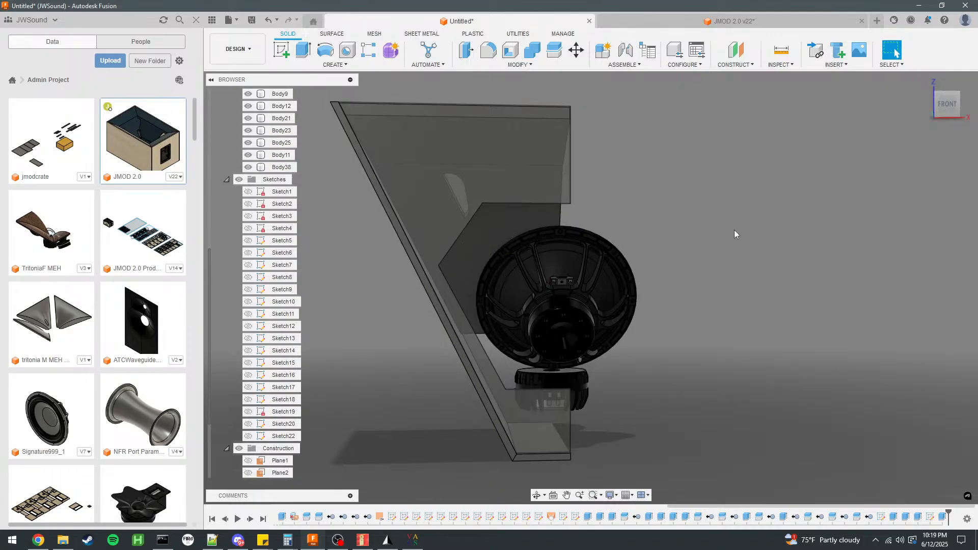
pyautogui.scroll(3, 673, 294)
pyautogui.scroll(-4, 714, 303)
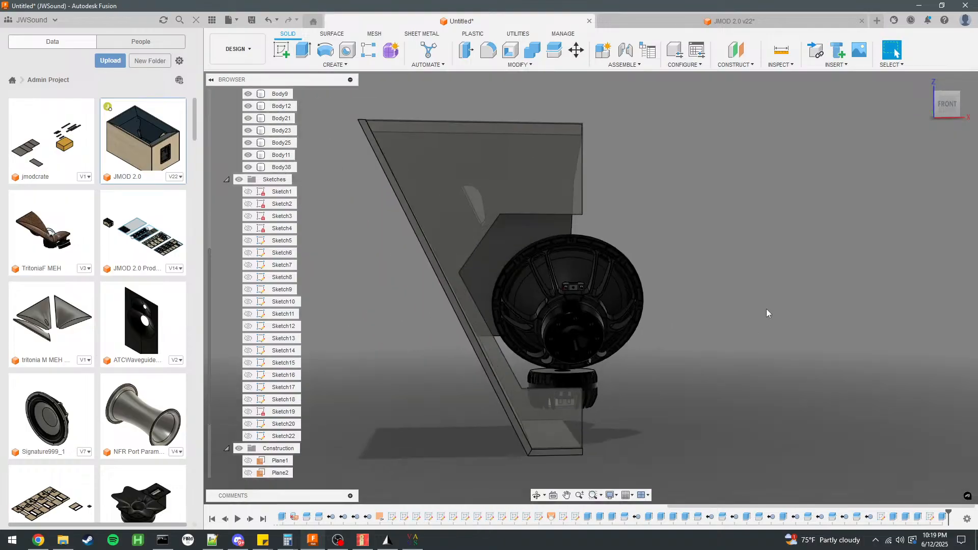
pyautogui.scroll(5, 508, 304)
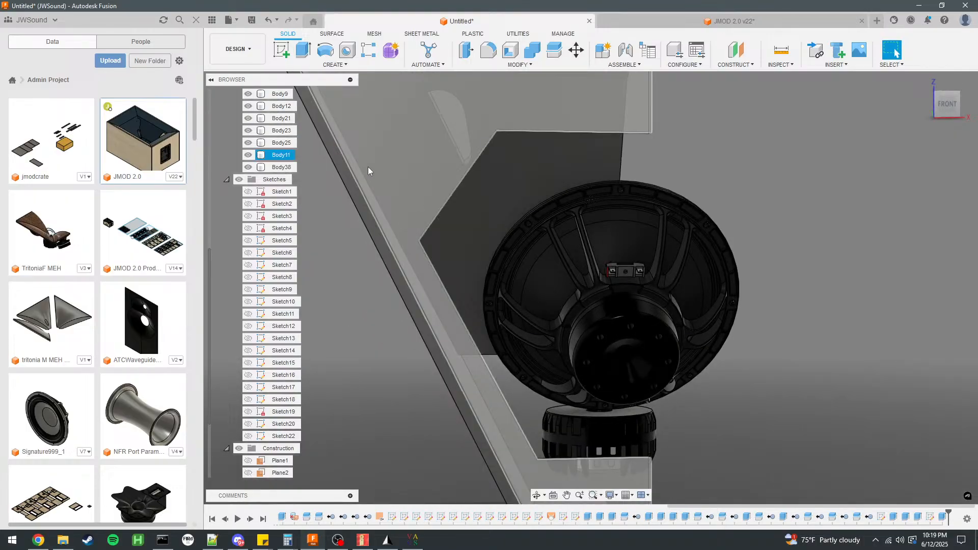
# Reopen Sketch22, offset the outline chain 1 mm inward, and finish the sketch.
pyautogui.scroll(-1, 251, 412)
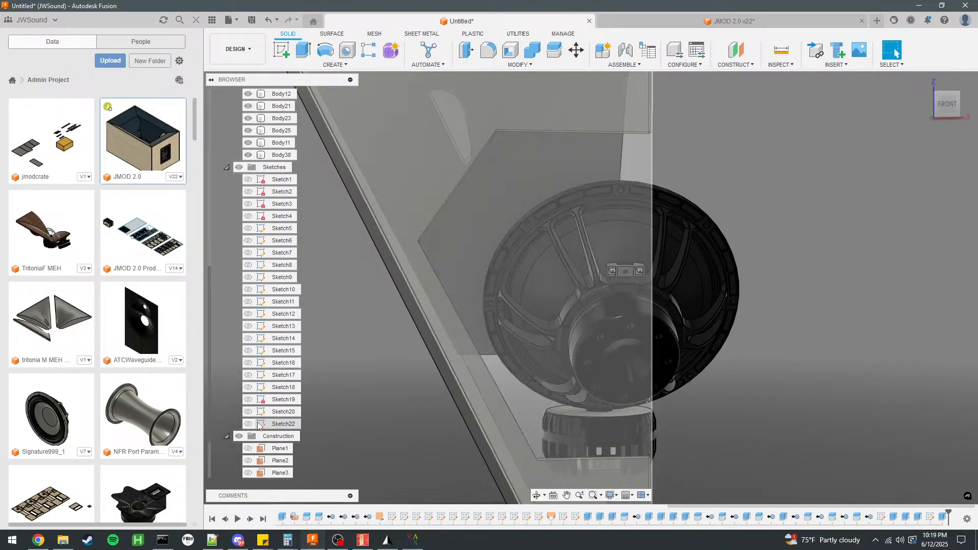
pyautogui.click(248, 424)
pyautogui.doubleClick(284, 424)
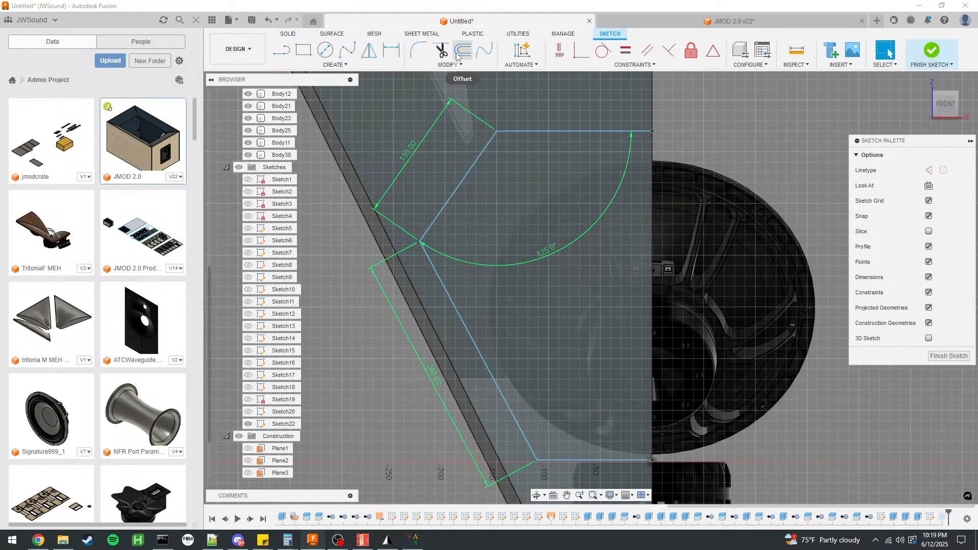
pyautogui.click(459, 51)
pyautogui.click(591, 133)
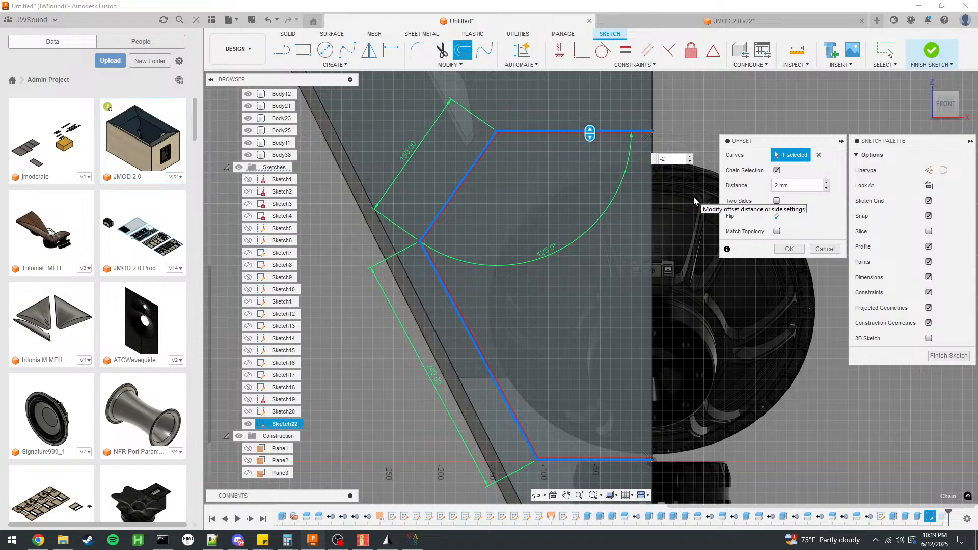
pyautogui.press('Return')
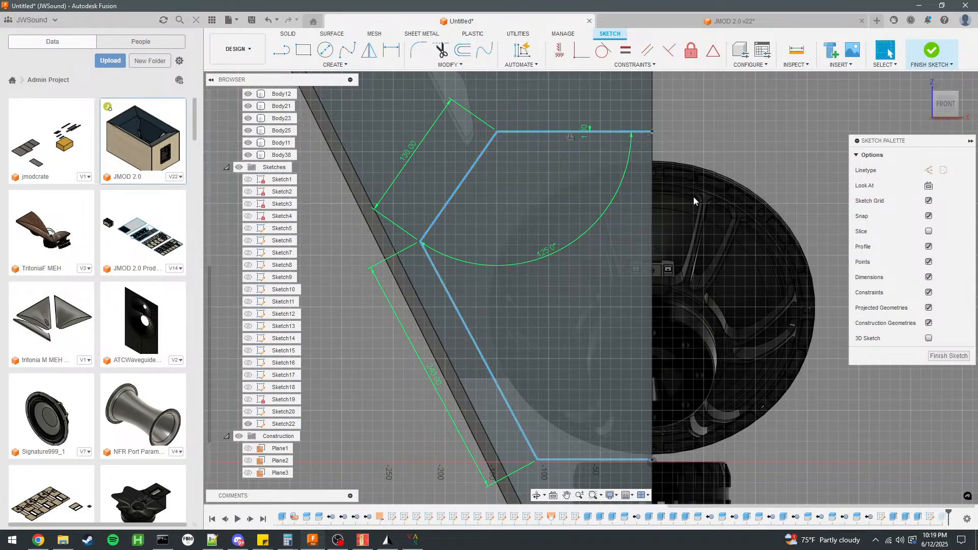
pyautogui.click(932, 50)
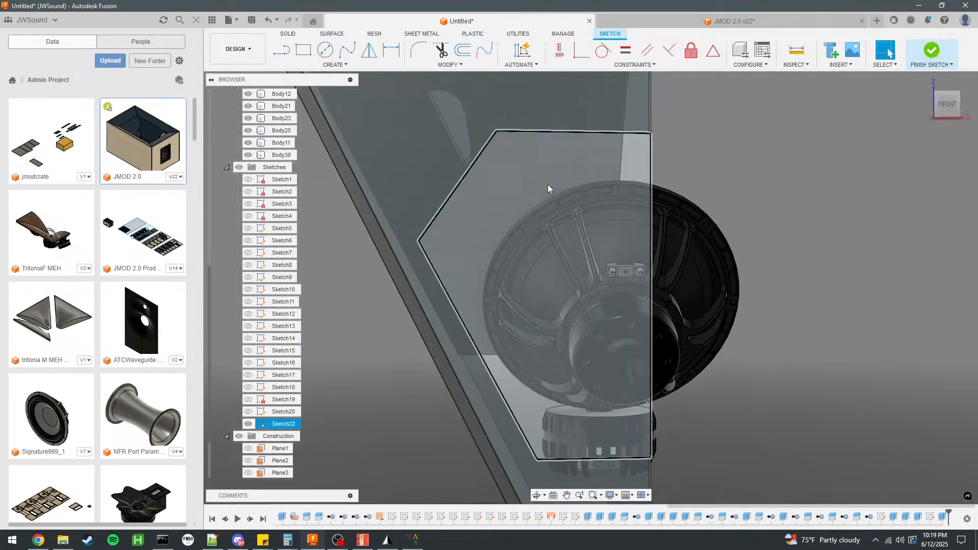
# Extrude the inner offset profile -12 mm as a new body filling the opening, and hide Sketch22.
pyautogui.click(548, 185)
pyautogui.write('e')
pyautogui.write('-12')
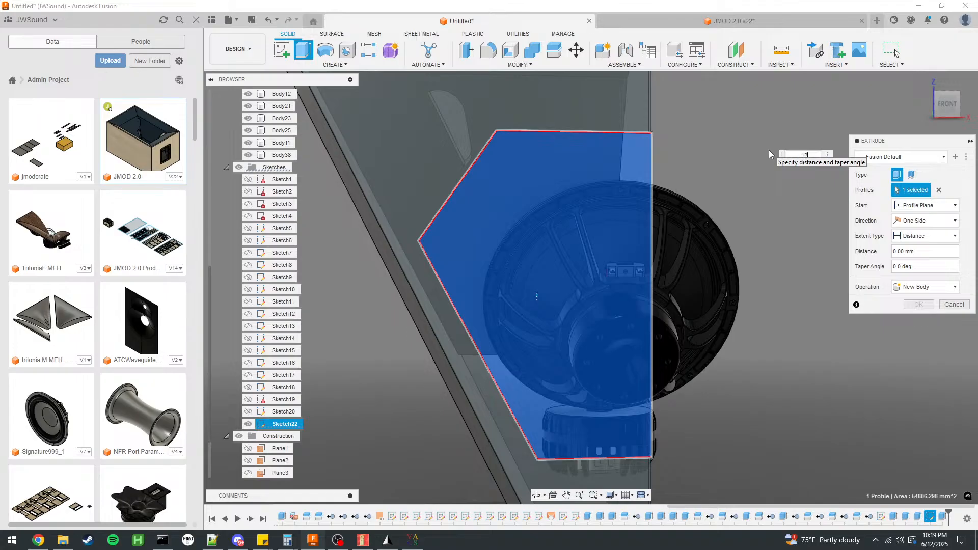
pyautogui.keyDown('shift'); pyautogui.moveTo(744, 214); pyautogui.dragTo(674, 216, button='middle'); pyautogui.keyUp('shift')
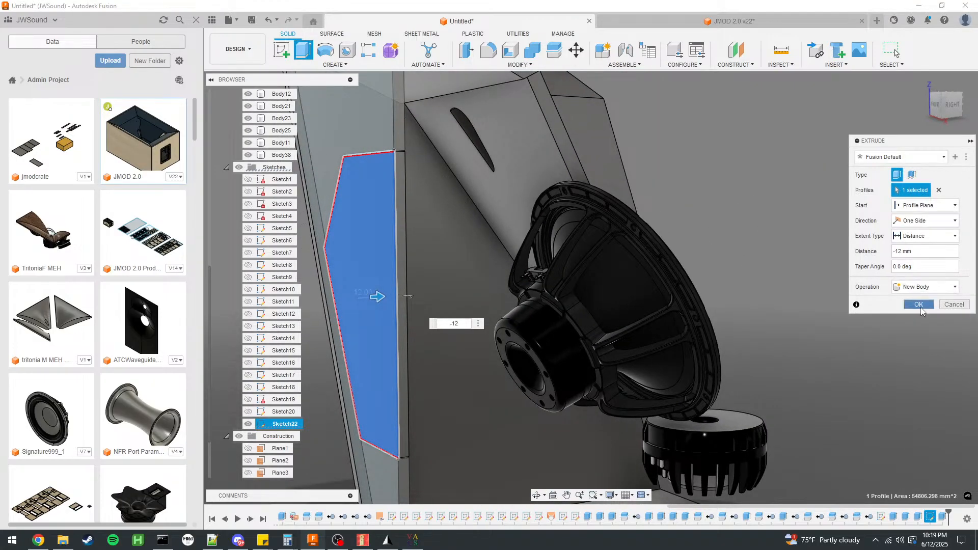
pyautogui.click(919, 305)
pyautogui.keyDown('shift'); pyautogui.moveTo(921, 307); pyautogui.dragTo(866, 305, button='middle'); pyautogui.keyUp('shift')
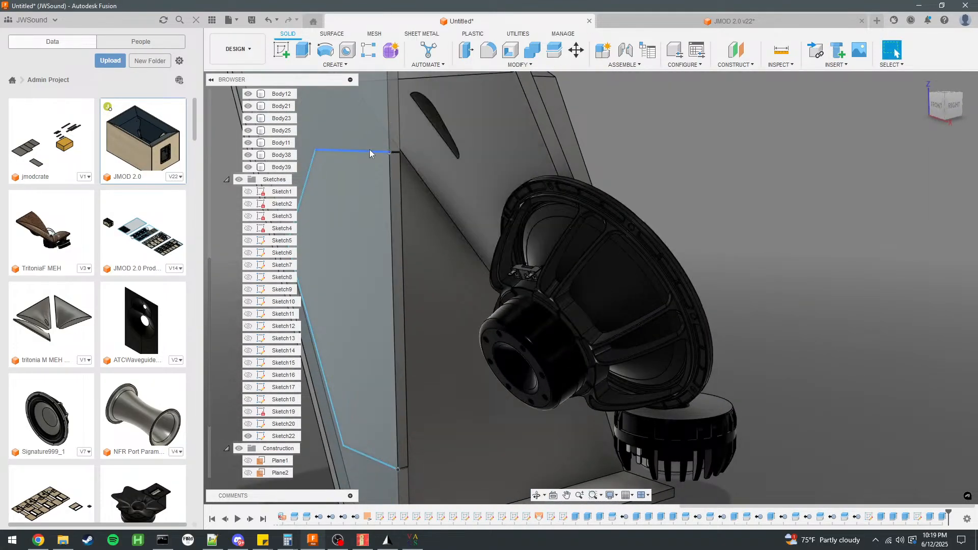
pyautogui.click(255, 437)
# Start a sketch on Body11's inner face, the side facing the drivers.
pyautogui.keyDown('shift'); pyautogui.moveTo(772, 257); pyautogui.dragTo(470, 173, button='middle'); pyautogui.keyUp('shift')
pyautogui.click(390, 125)
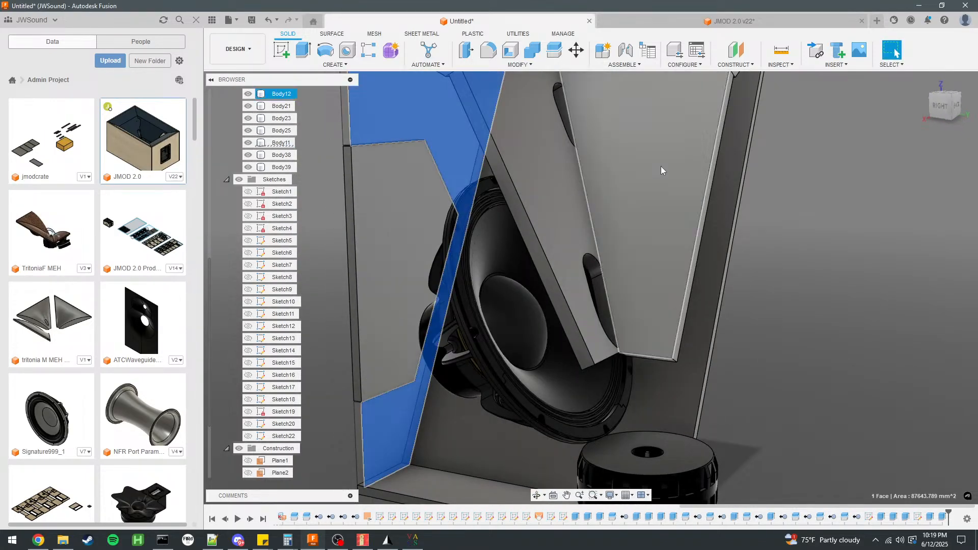
pyautogui.scroll(-4, 599, 154)
pyautogui.scroll(4, 495, 187)
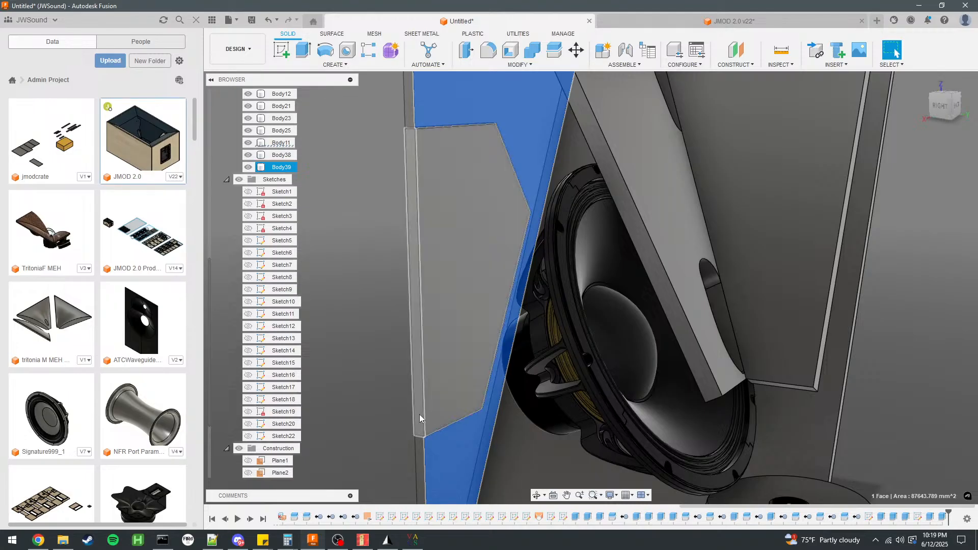
pyautogui.click(283, 51)
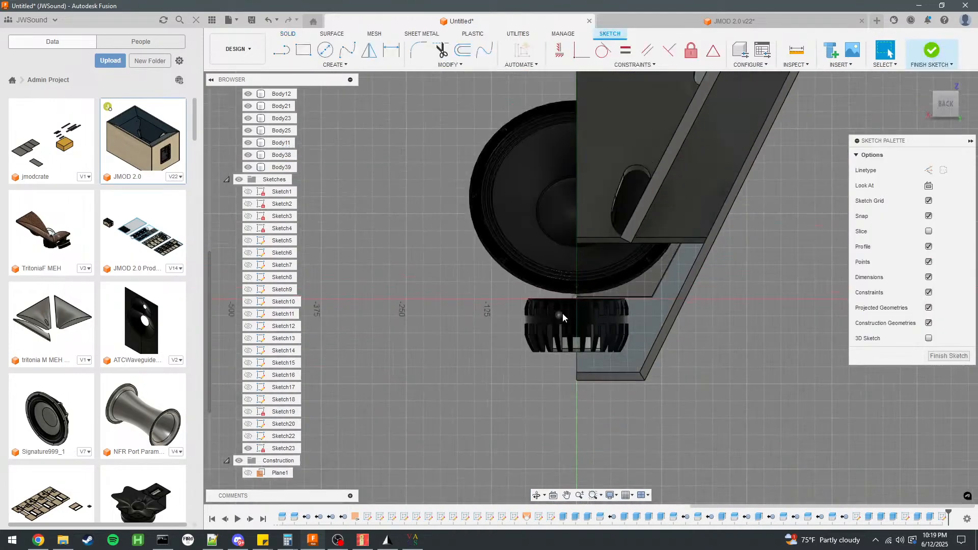
pyautogui.moveTo(443, 290)
pyautogui.keyDown('shift'); pyautogui.mouseDown(button='middle')
pyautogui.moveTo(506, 237)
pyautogui.moveTo(457, 168)
pyautogui.moveTo(412, 189)
pyautogui.moveTo(617, 180)
pyautogui.moveTo(564, 192)
pyautogui.moveTo(383, 194)
pyautogui.moveTo(395, 201)
pyautogui.moveTo(397, 154)
pyautogui.mouseUp(button='middle'); pyautogui.keyUp('shift')
pyautogui.scroll(-3, 379, 125)
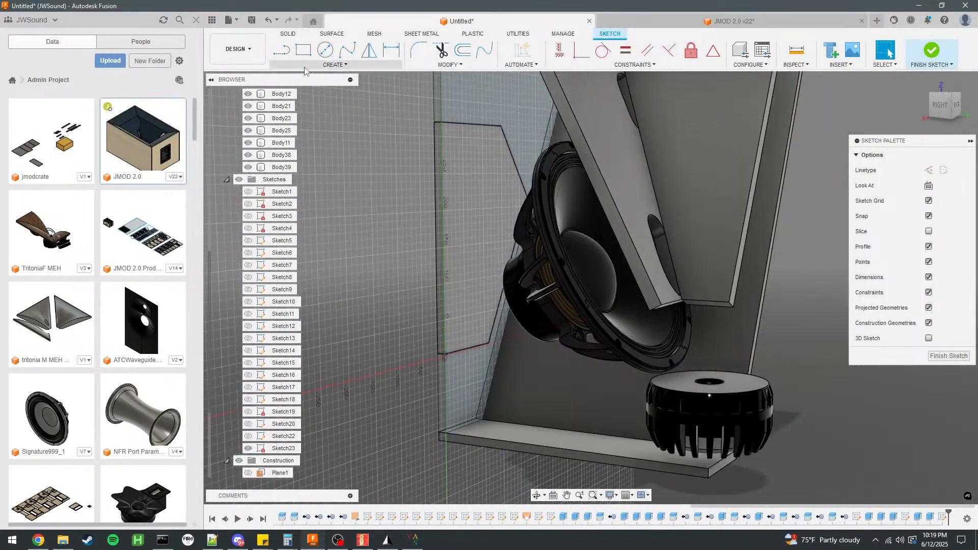
pyautogui.press('l')
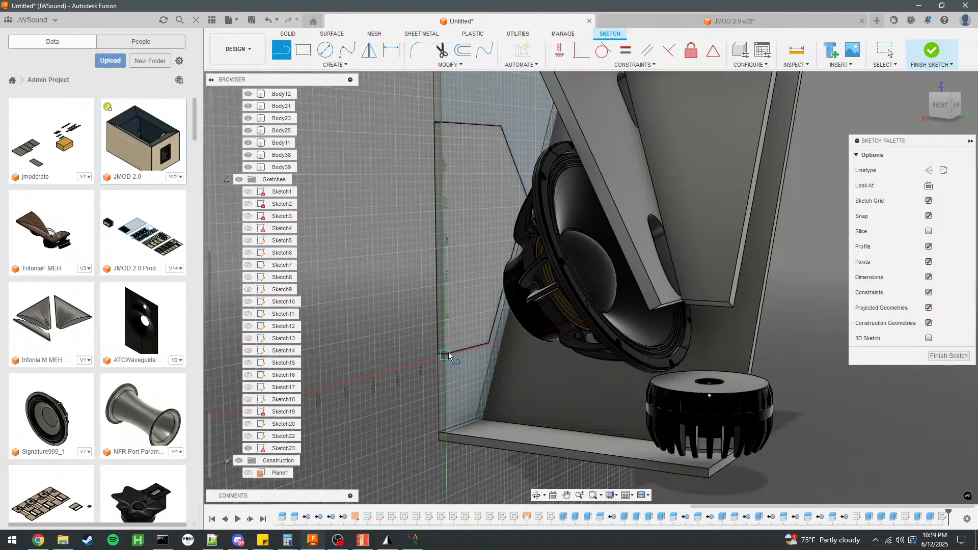
pyautogui.click(929, 170)
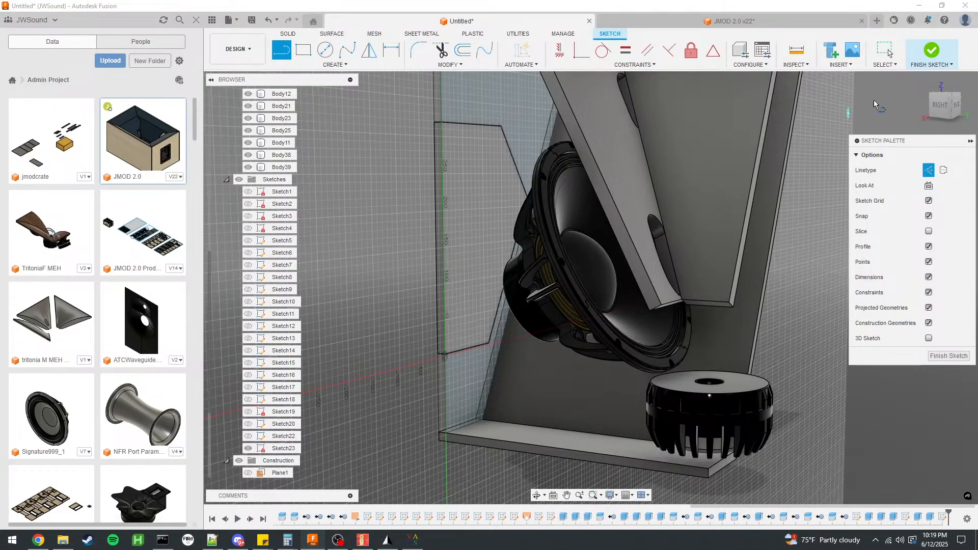
pyautogui.press('Escape')
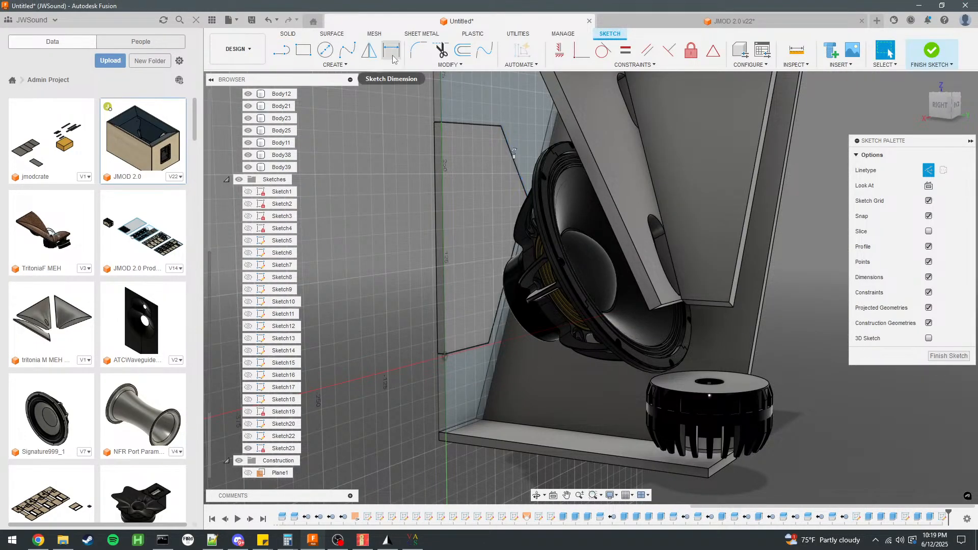
pyautogui.click(470, 51)
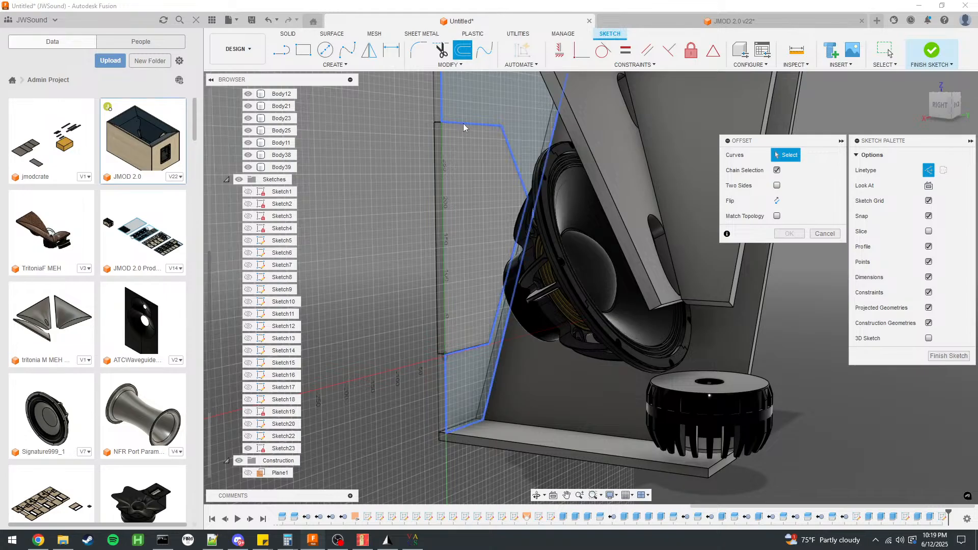
pyautogui.click(459, 123)
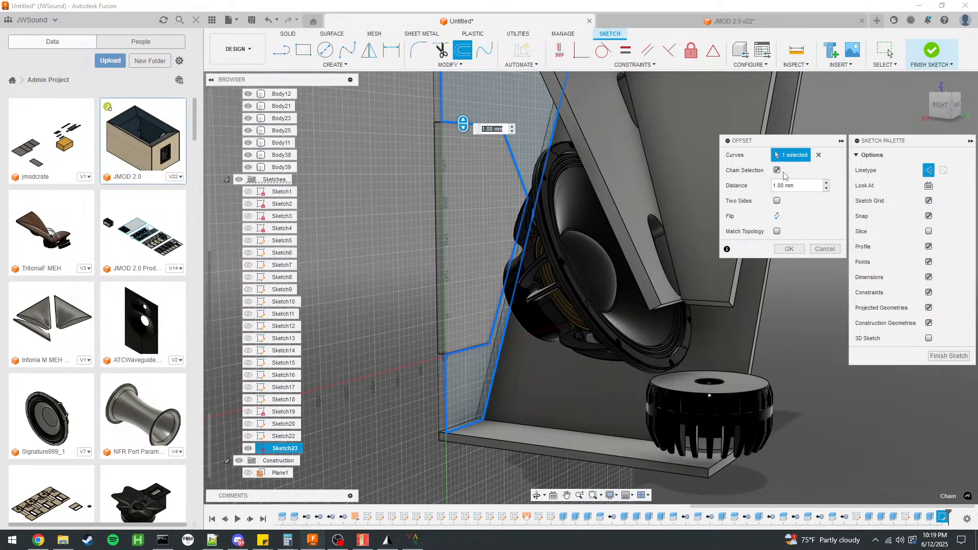
pyautogui.click(820, 254)
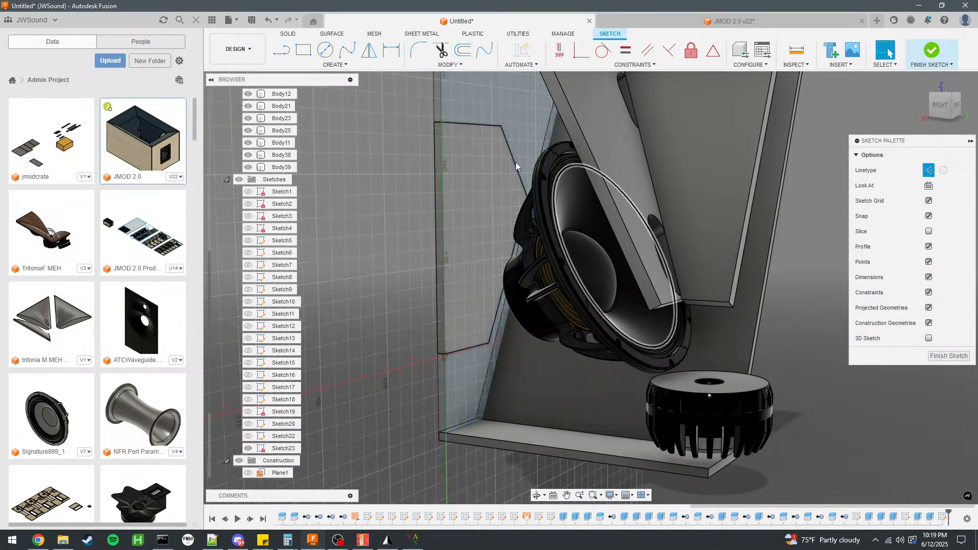
# Offset the cover outline's top, two angled and bottom edges 31 mm outward onto the surrounding panel.
pyautogui.click(482, 126)
pyautogui.click(497, 329)
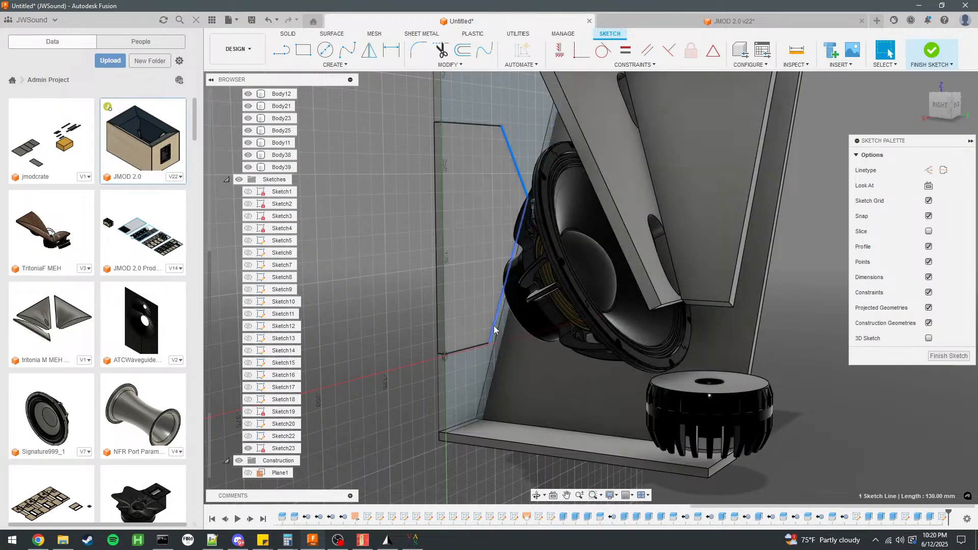
pyautogui.click(478, 349)
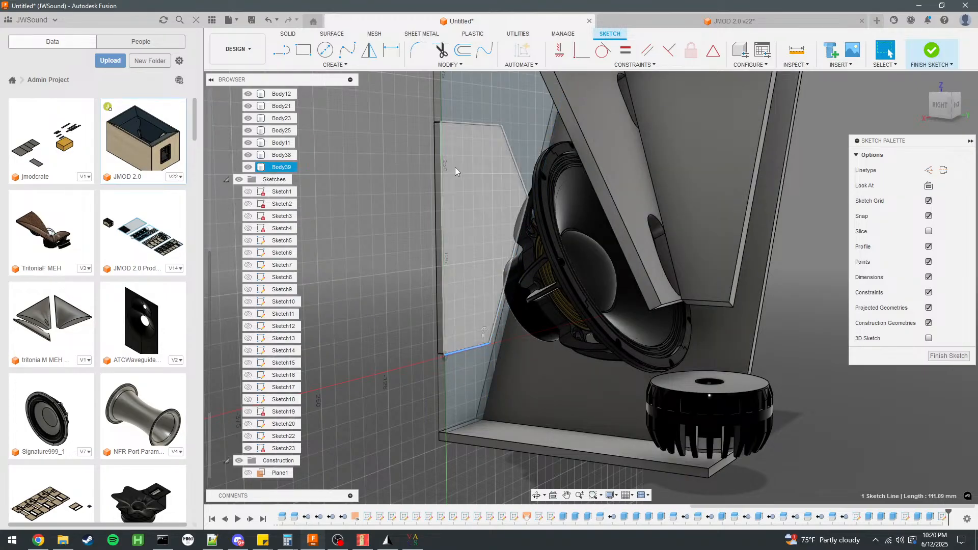
pyautogui.keyDown('ctrl'); pyautogui.click(496, 322); pyautogui.keyUp('ctrl')
pyautogui.keyDown('ctrl'); pyautogui.click(512, 155); pyautogui.keyUp('ctrl')
pyautogui.keyDown('ctrl'); pyautogui.click(487, 126); pyautogui.keyUp('ctrl')
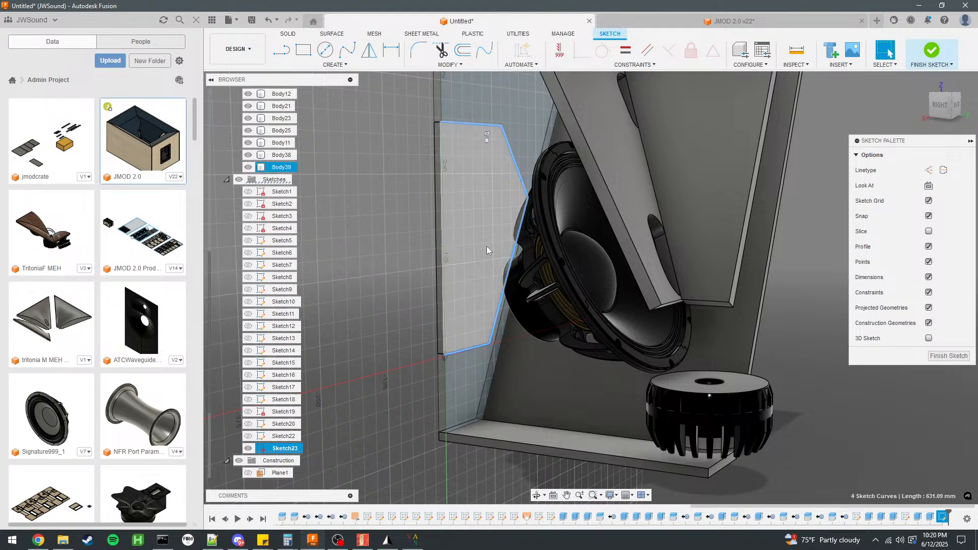
pyautogui.scroll(-4, 492, 216)
pyautogui.scroll(4, 493, 158)
pyautogui.click(462, 49)
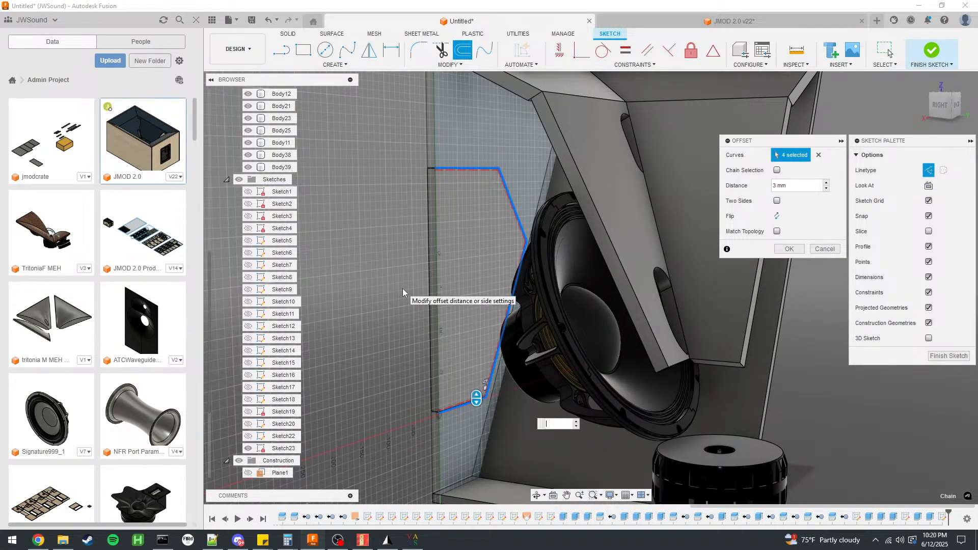
pyautogui.press('Return')
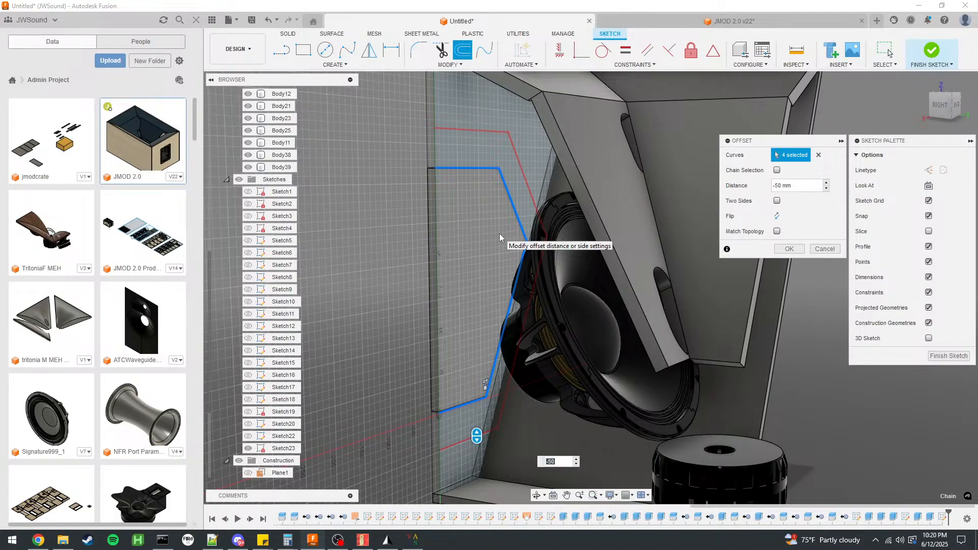
pyautogui.press('Return')
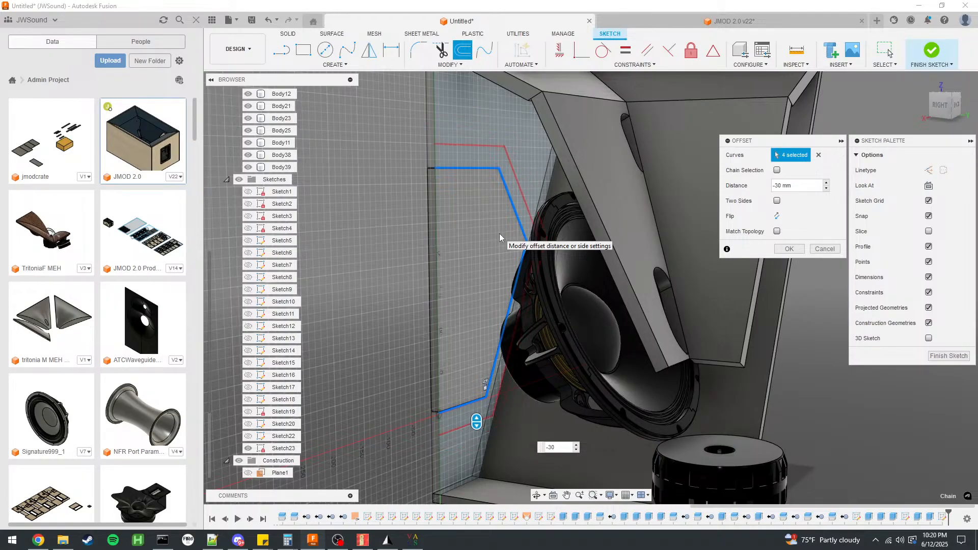
pyautogui.scroll(10, 473, 449)
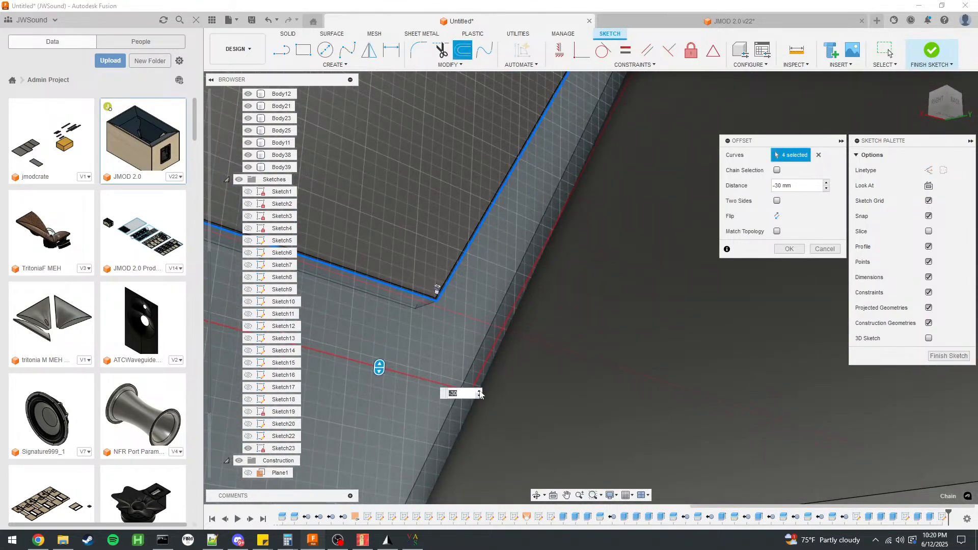
pyautogui.press('Return')
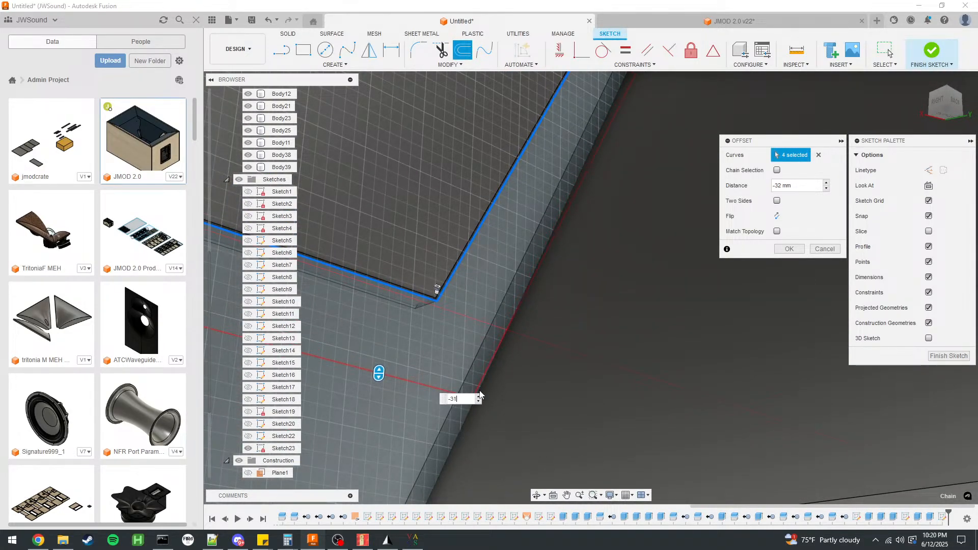
pyautogui.press('Return')
pyautogui.scroll(-10, 479, 391)
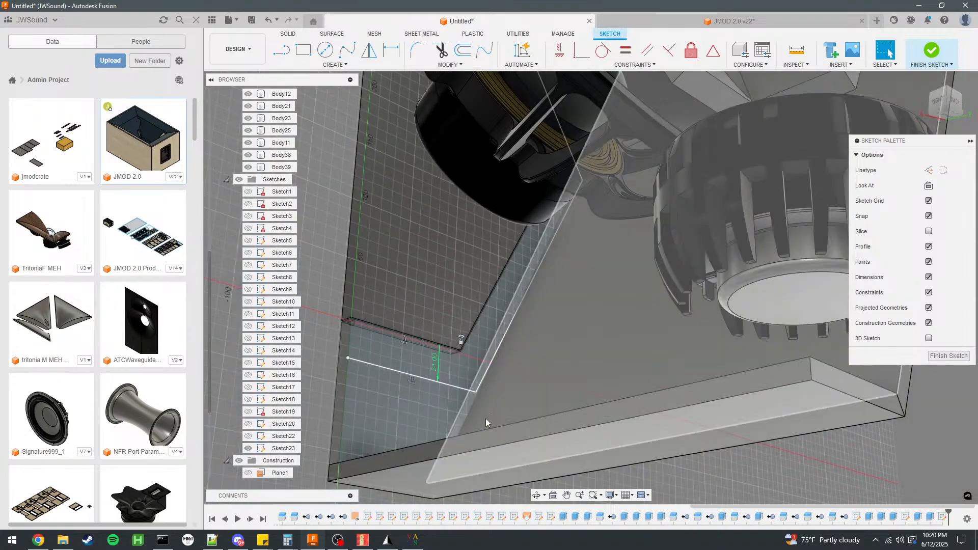
# Delete the top segment of the outer offset outline above the cover.
pyautogui.keyDown('shift'); pyautogui.moveTo(408, 345); pyautogui.dragTo(450, 361, button='middle'); pyautogui.keyUp('shift')
pyautogui.scroll(-1, 450, 360)
pyautogui.scroll(4, 437, 142)
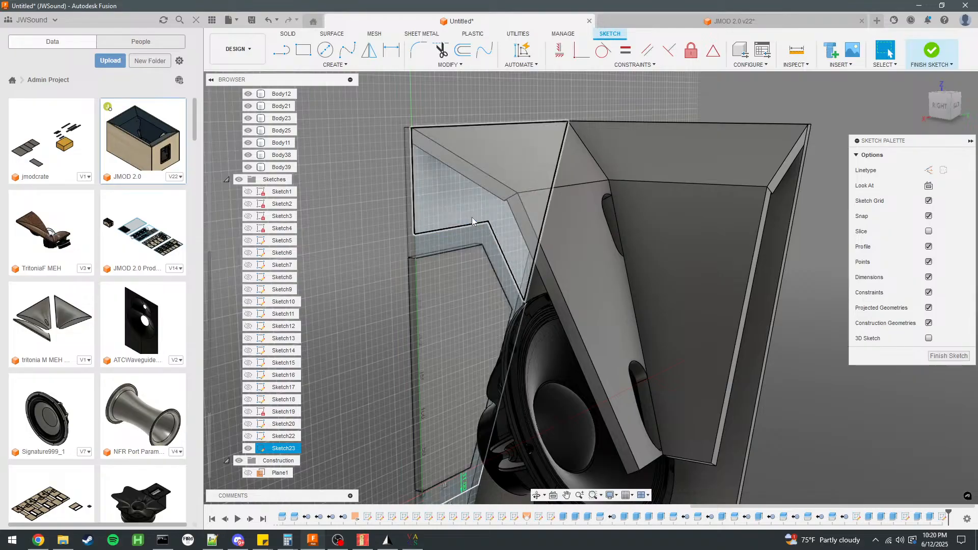
pyautogui.press('Delete')
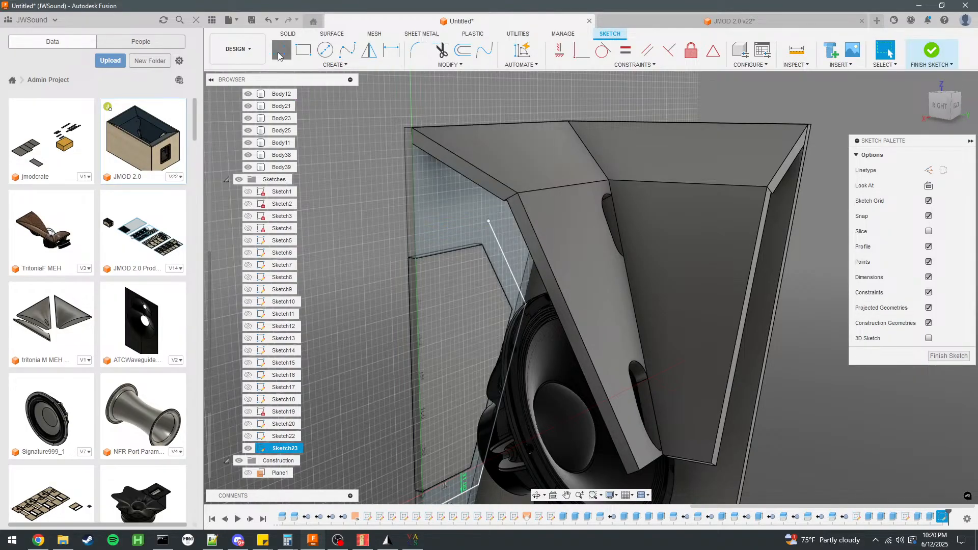
# Extend the upper angled line about 68 mm and draw a top line about 127 mm long to the panel's straight edge.
pyautogui.click(490, 221)
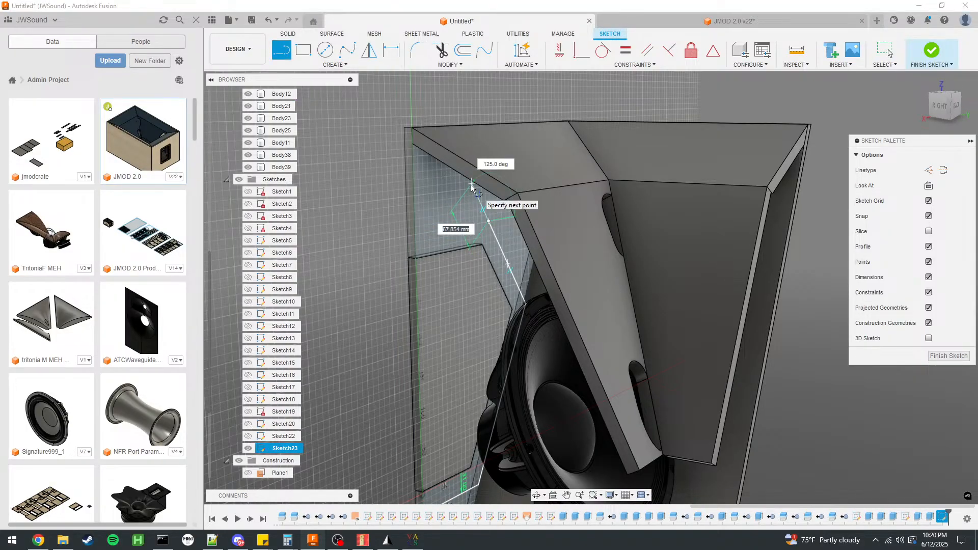
pyautogui.click(471, 186)
pyautogui.press('Escape')
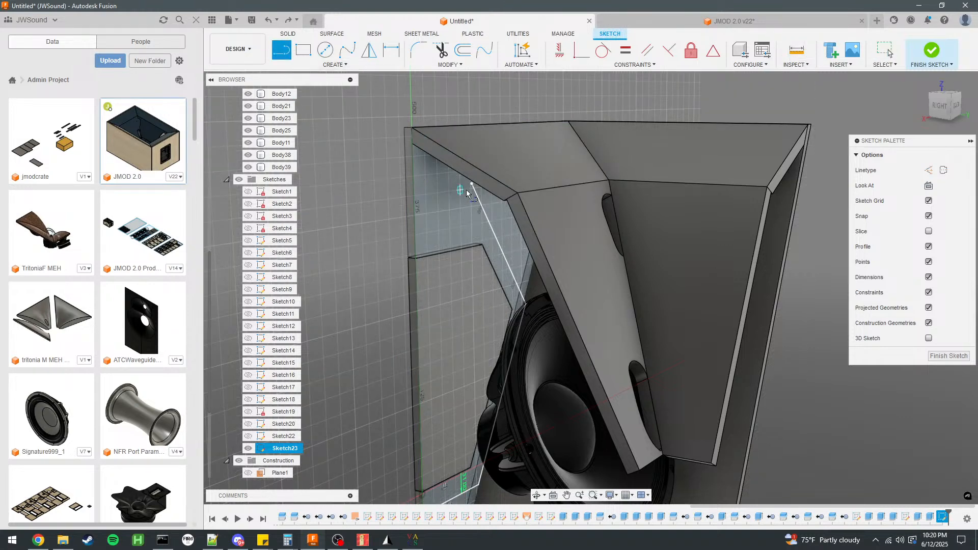
pyautogui.click(472, 184)
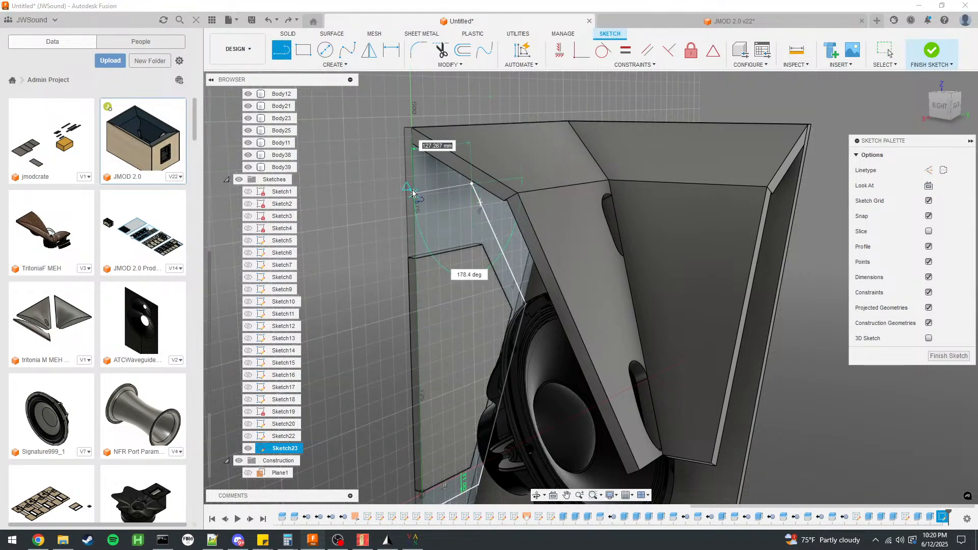
pyautogui.click(413, 188)
pyautogui.scroll(-3, 450, 174)
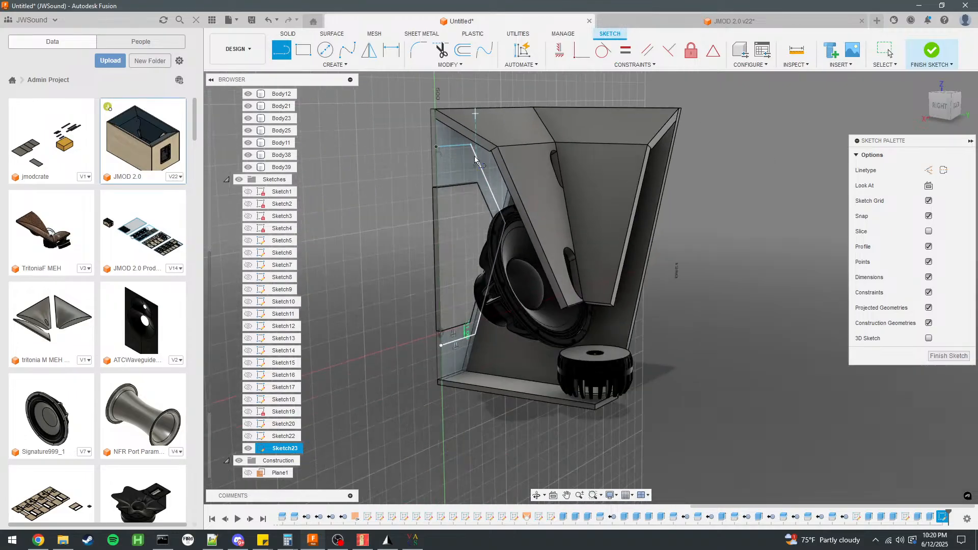
pyautogui.scroll(4, 456, 173)
pyautogui.click(888, 53)
# Offset the cover outline's four edges 15 mm inward to form the frame's inner boundary.
pyautogui.scroll(3, 552, 145)
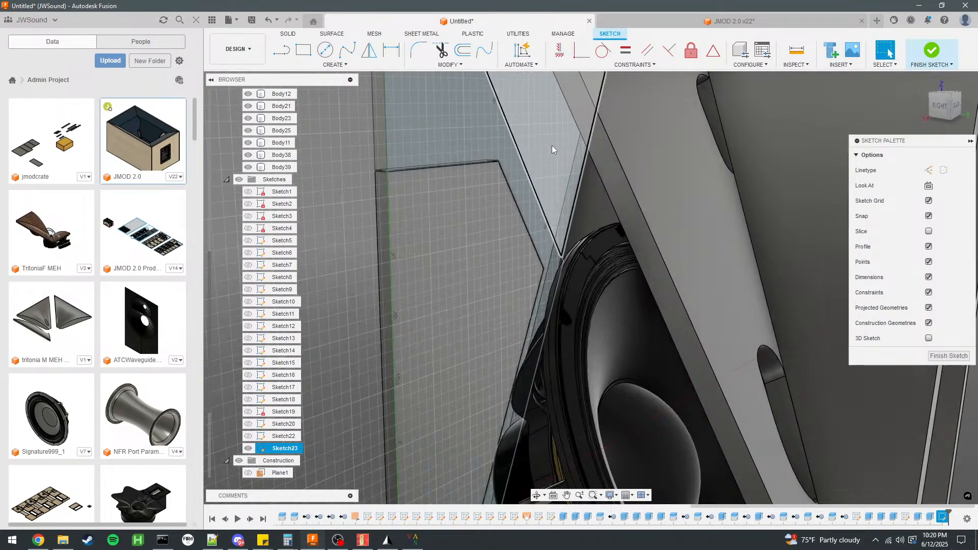
pyautogui.click(475, 162)
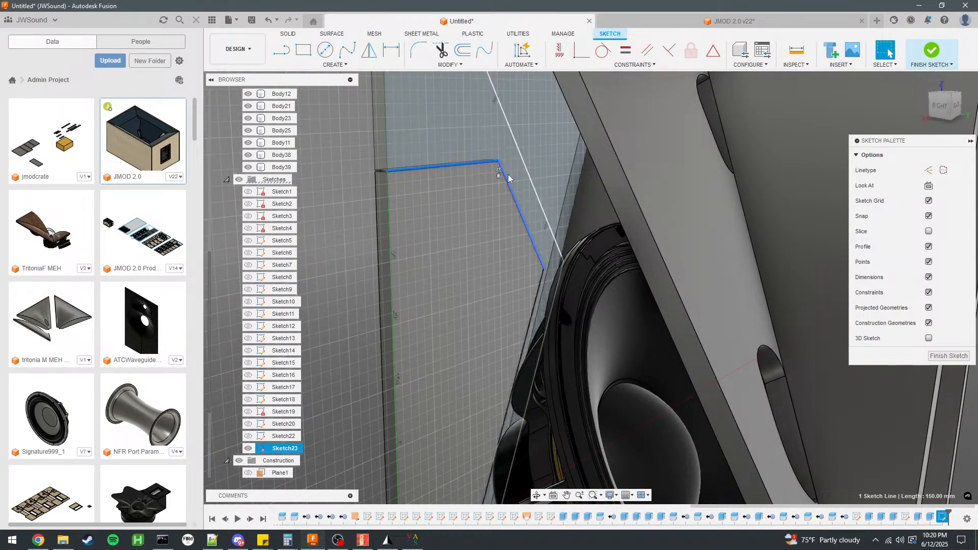
pyautogui.keyDown('shift'); pyautogui.click(541, 288); pyautogui.keyUp('shift')
pyautogui.scroll(-4, 541, 263)
pyautogui.scroll(4, 484, 369)
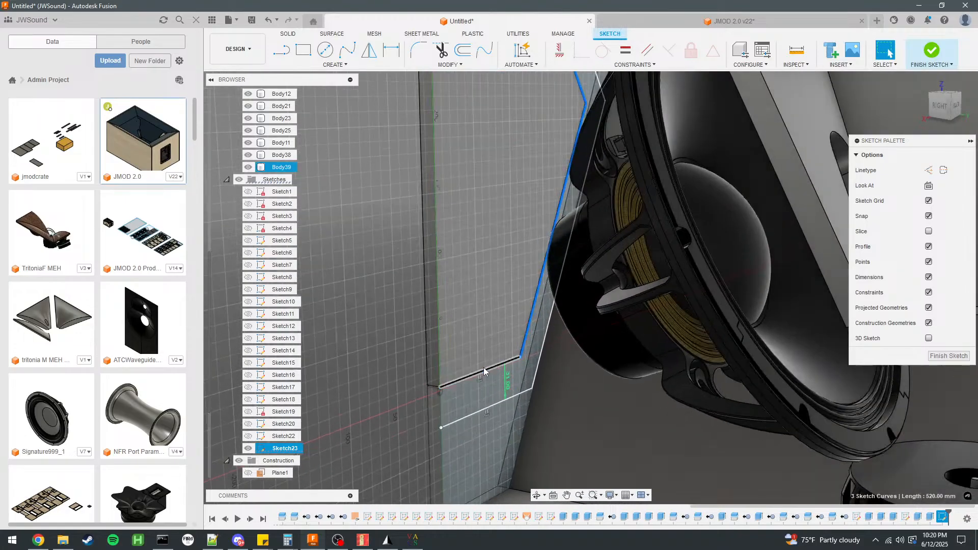
pyautogui.scroll(-4, 466, 382)
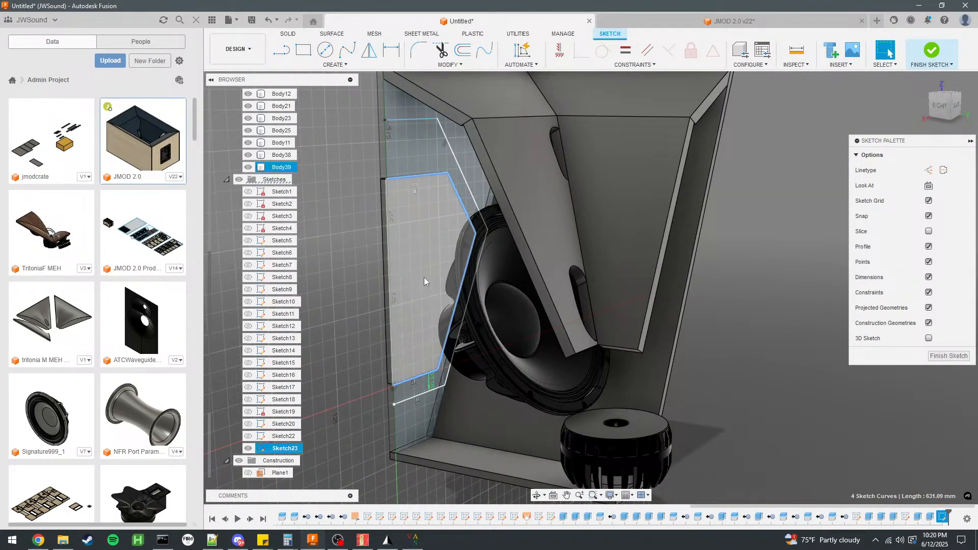
pyautogui.click(463, 50)
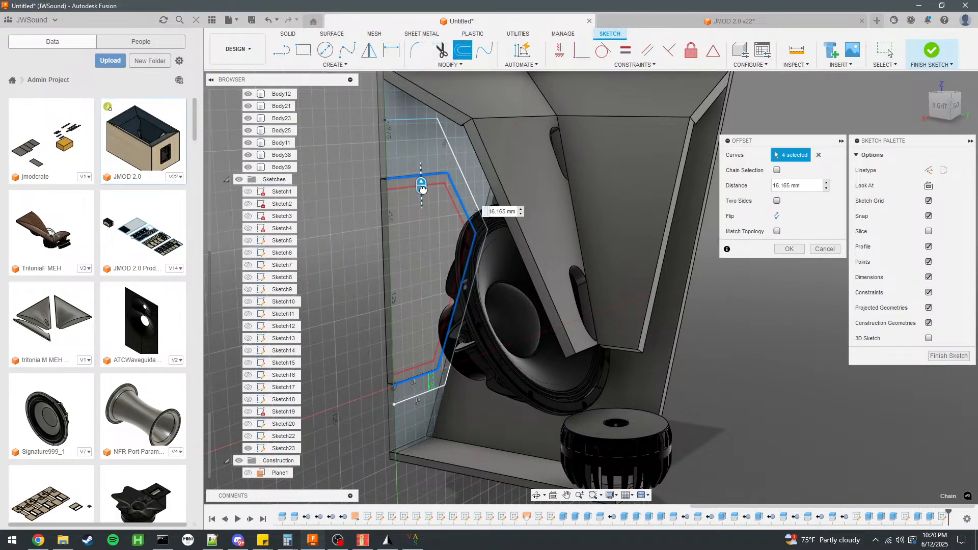
pyautogui.moveTo(415, 191); pyautogui.dragTo(417, 189)
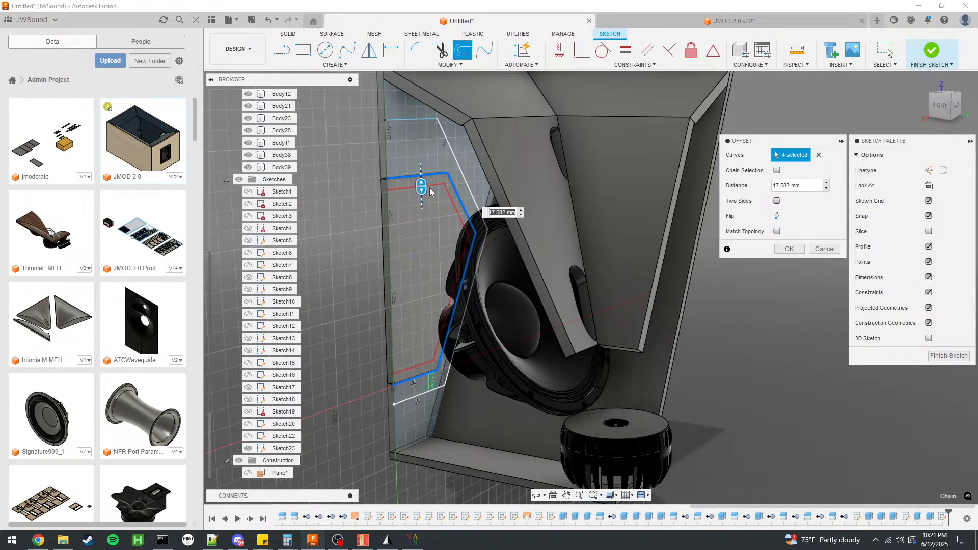
pyautogui.scroll(3, 407, 188)
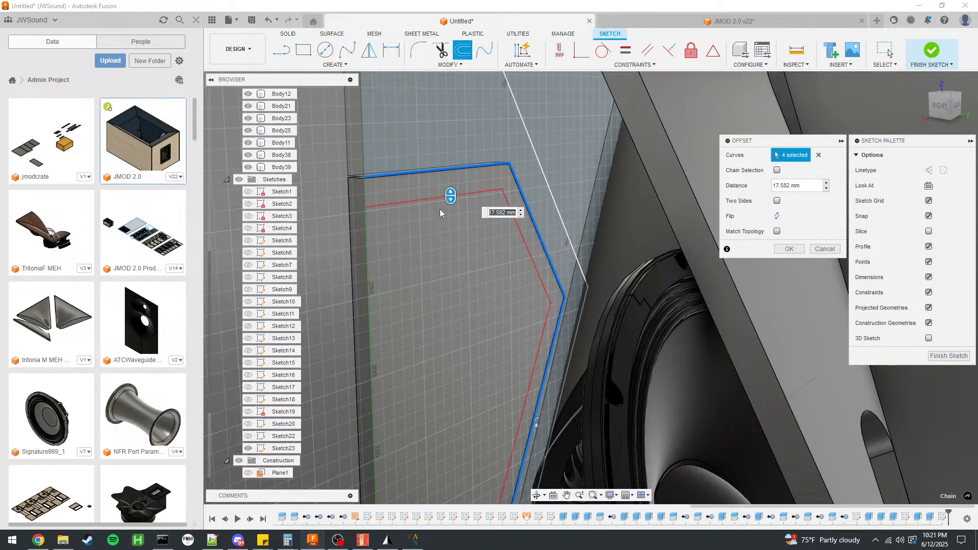
pyautogui.write('15')
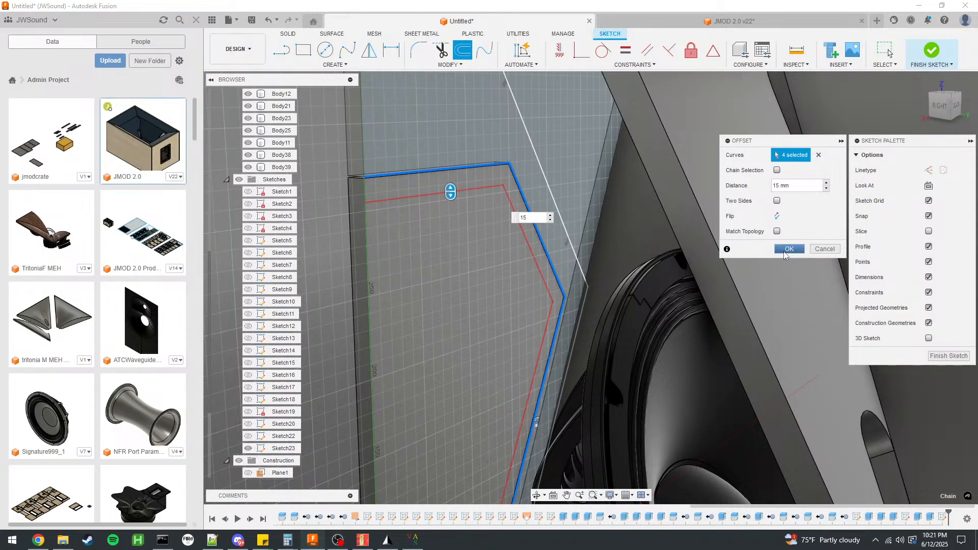
pyautogui.click(788, 249)
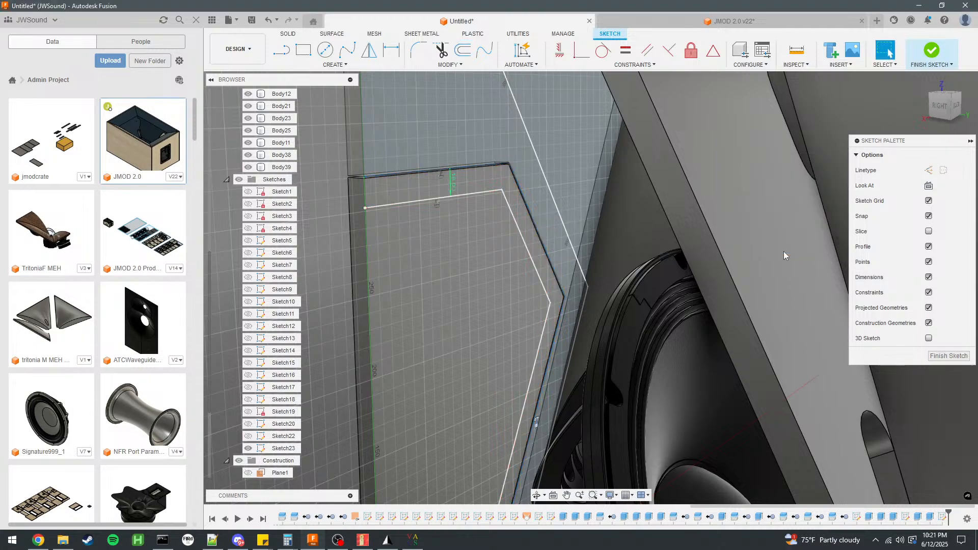
# Draw lines joining the inner and outer outlines' open ends along the panel's straight edge, and finish the sketch.
pyautogui.scroll(-2, 417, 180)
pyautogui.moveTo(417, 179)
pyautogui.keyDown('shift'); pyautogui.mouseDown(button='middle')
pyautogui.moveTo(437, 202)
pyautogui.moveTo(546, 194)
pyautogui.moveTo(430, 205)
pyautogui.mouseUp(button='middle'); pyautogui.keyUp('shift')
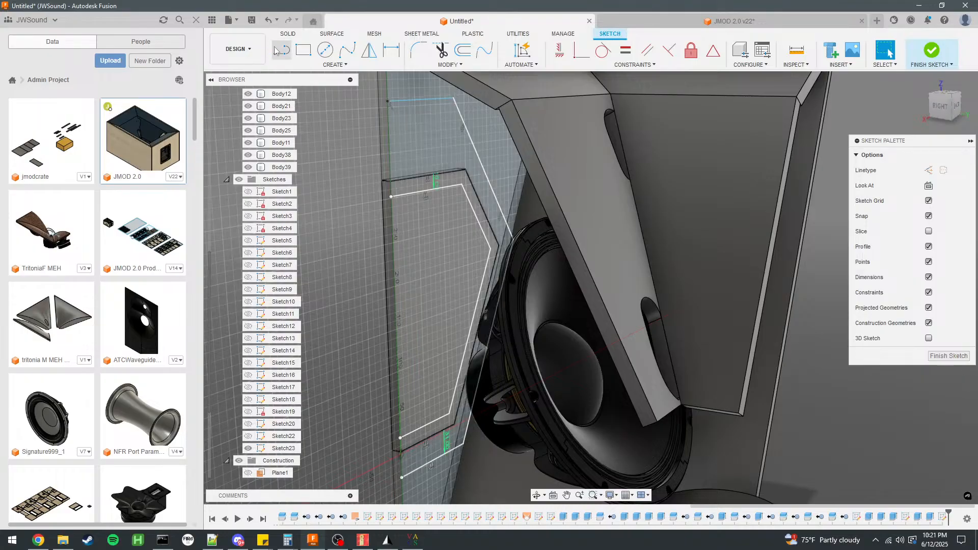
pyautogui.click(391, 197)
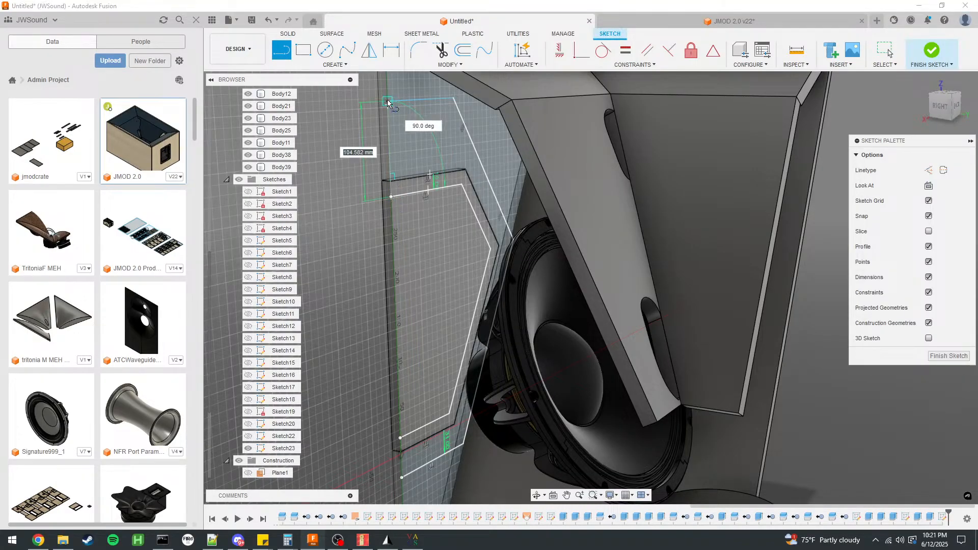
pyautogui.click(388, 102)
pyautogui.click(402, 478)
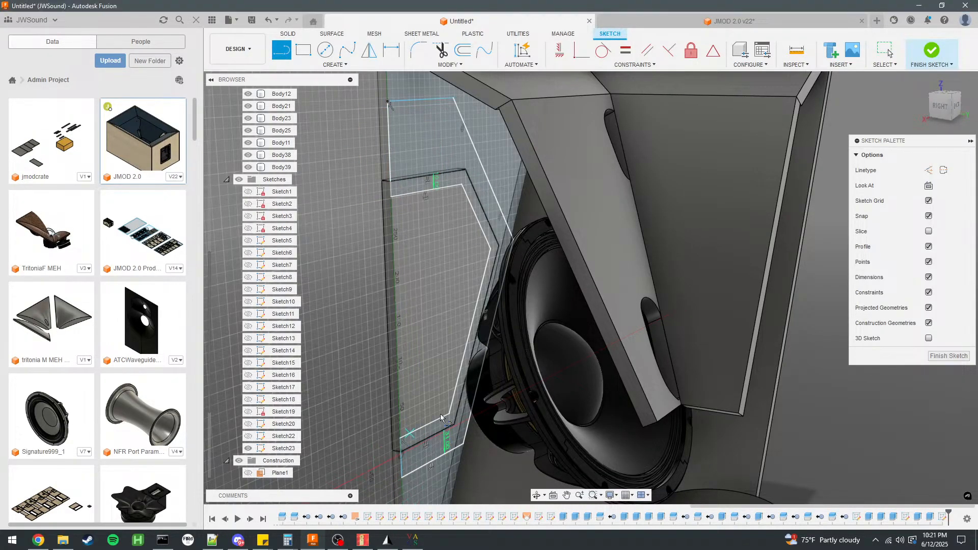
pyautogui.click(932, 51)
# Extrude the two frame profiles around the opening 12 mm toward the drivers as a new body.
pyautogui.click(432, 185)
pyautogui.keyDown('shift'); pyautogui.click(485, 207); pyautogui.keyUp('shift')
pyautogui.press('e')
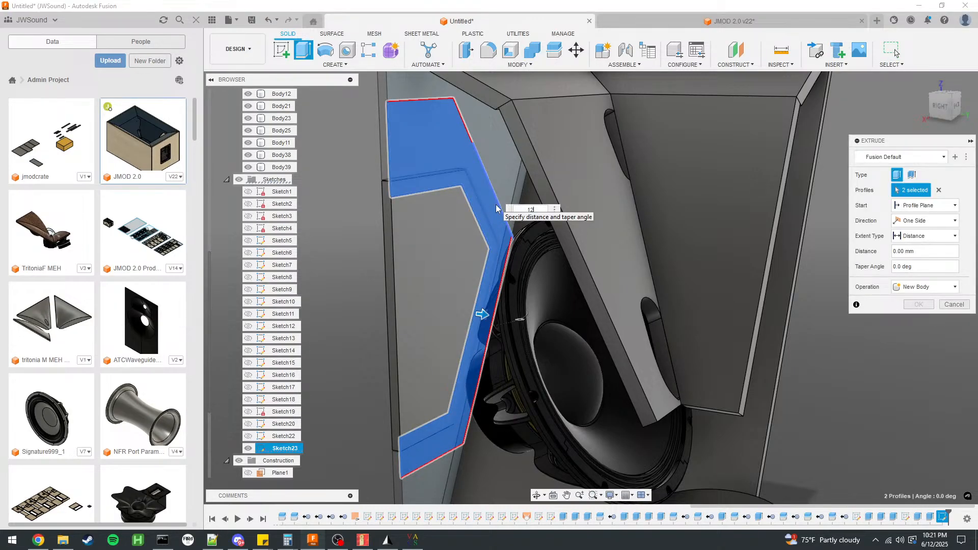
pyautogui.click(910, 287)
pyautogui.click(912, 331)
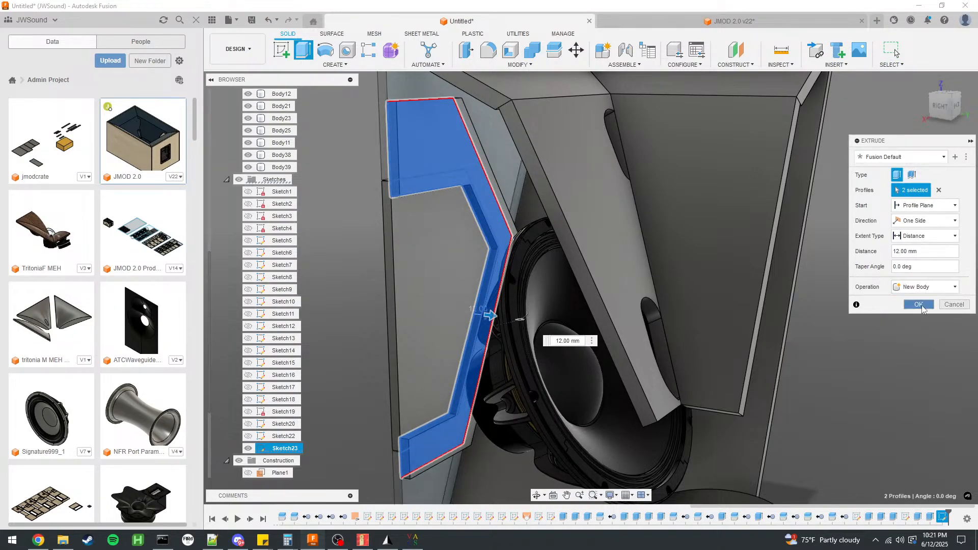
pyautogui.click(919, 305)
# Set the opacity of Body11 to 100%.
pyautogui.keyDown('shift'); pyautogui.moveTo(818, 366); pyautogui.dragTo(898, 337, button='middle'); pyautogui.keyUp('shift')
pyautogui.scroll(-5, 521, 351)
pyautogui.keyDown('shift'); pyautogui.moveTo(521, 351); pyautogui.dragTo(586, 352, button='middle'); pyautogui.keyUp('shift')
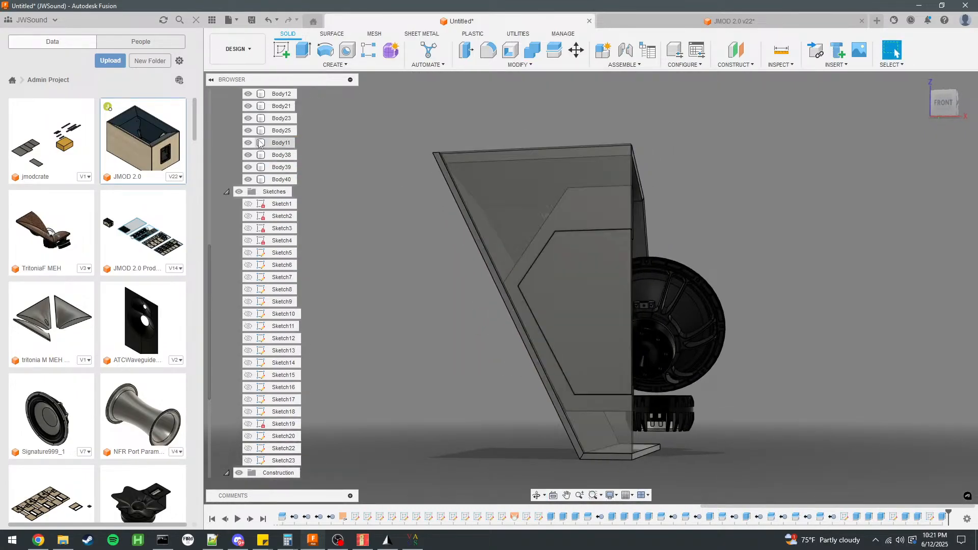
pyautogui.rightClick(278, 143)
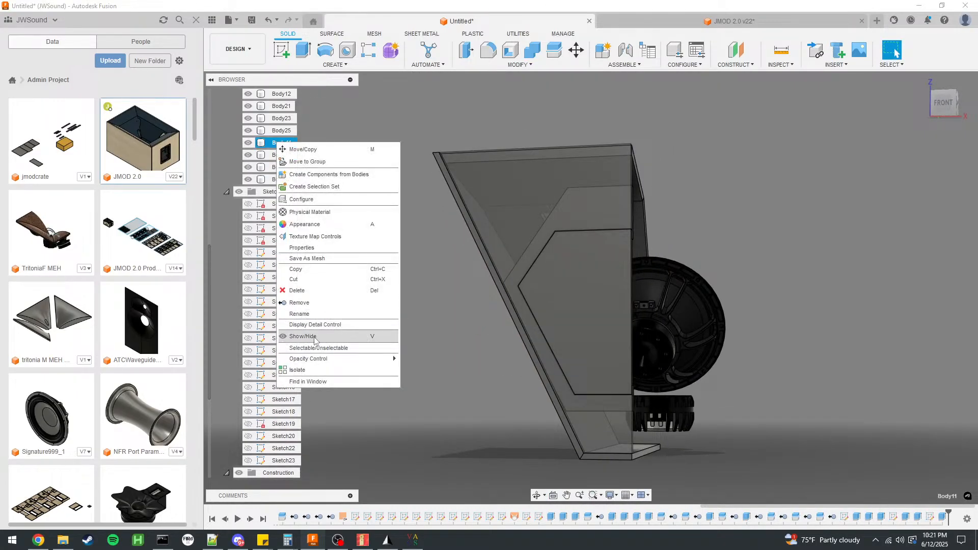
pyautogui.moveTo(320, 360)
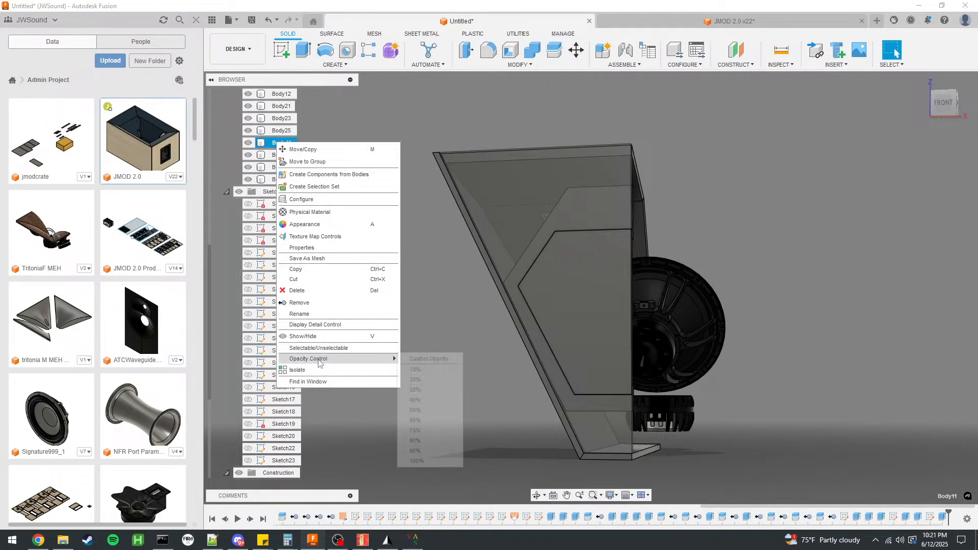
pyautogui.click(416, 462)
# Move the cover body, Body39, straight back out of the panel opening.
pyautogui.click(468, 342)
pyautogui.keyDown('shift'); pyautogui.moveTo(468, 342); pyautogui.dragTo(404, 349, button='middle'); pyautogui.keyUp('shift')
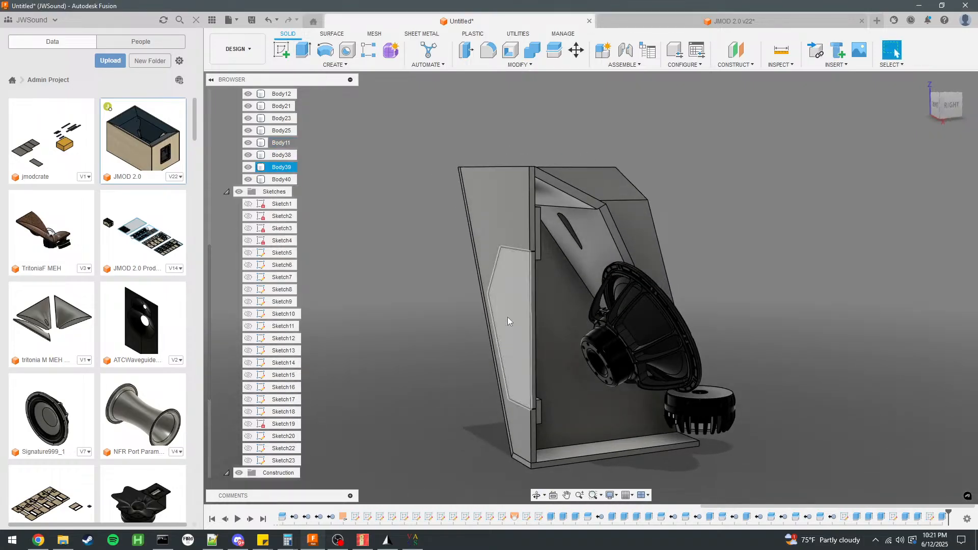
pyautogui.press('m')
pyautogui.moveTo(481, 319); pyautogui.dragTo(437, 324)
pyautogui.click(913, 326)
pyautogui.moveTo(771, 301)
pyautogui.keyDown('shift'); pyautogui.mouseDown(button='middle')
pyautogui.moveTo(773, 284)
pyautogui.moveTo(765, 305)
pyautogui.mouseUp(button='middle'); pyautogui.keyUp('shift')
# Hide the detached cover body to expose the opening and its frame.
pyautogui.click(469, 314)
pyautogui.press('v')
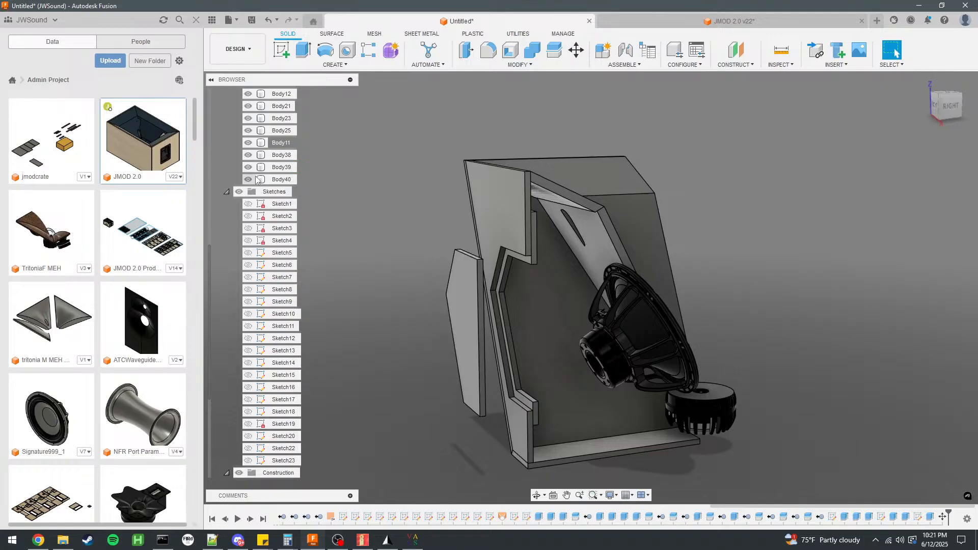
pyautogui.scroll(-2, 260, 438)
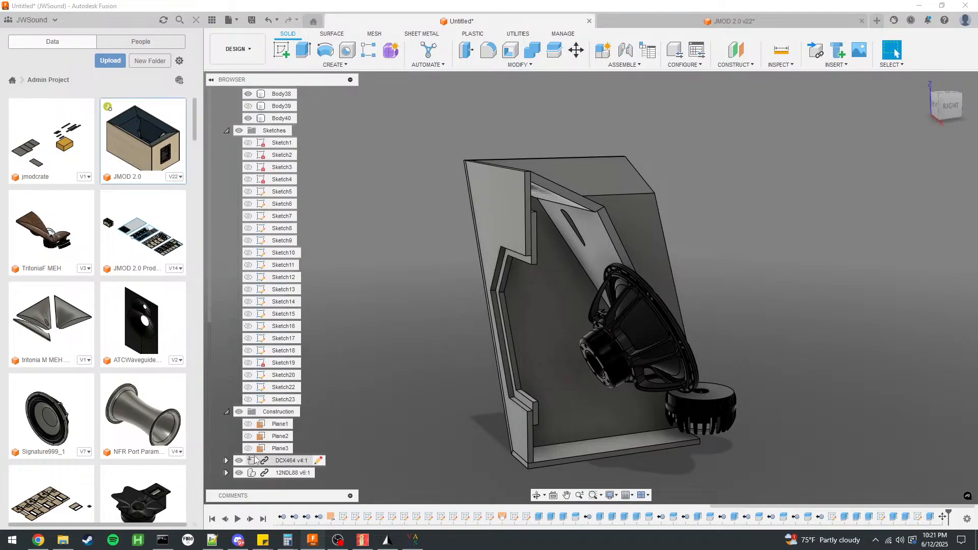
# Rotate the 12NDL88 woofer component level with its cone facing up and move it back through the panel opening, using a Z distance of 100 mm.
pyautogui.click(281, 473)
pyautogui.scroll(3, 555, 340)
pyautogui.press('m')
pyautogui.scroll(-3, 555, 277)
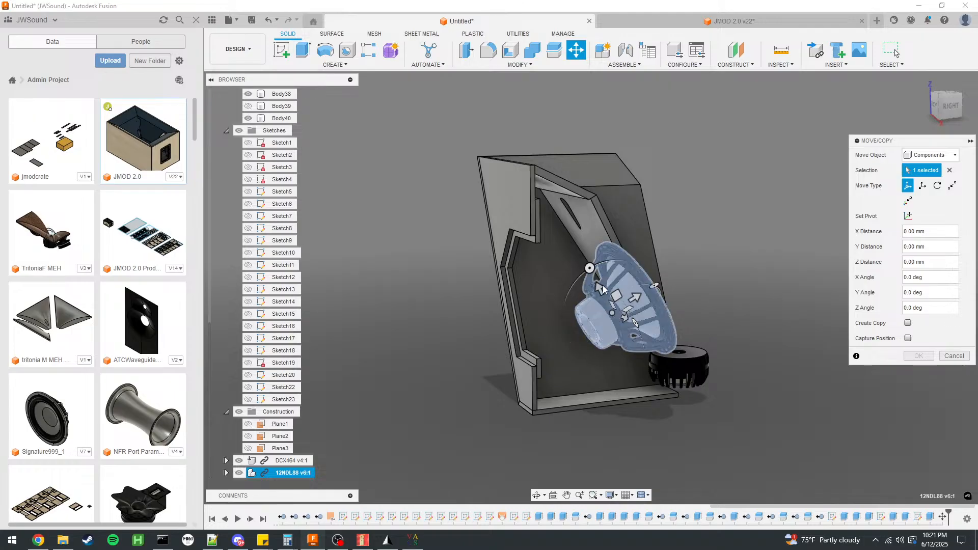
pyautogui.moveTo(601, 292); pyautogui.dragTo(538, 287)
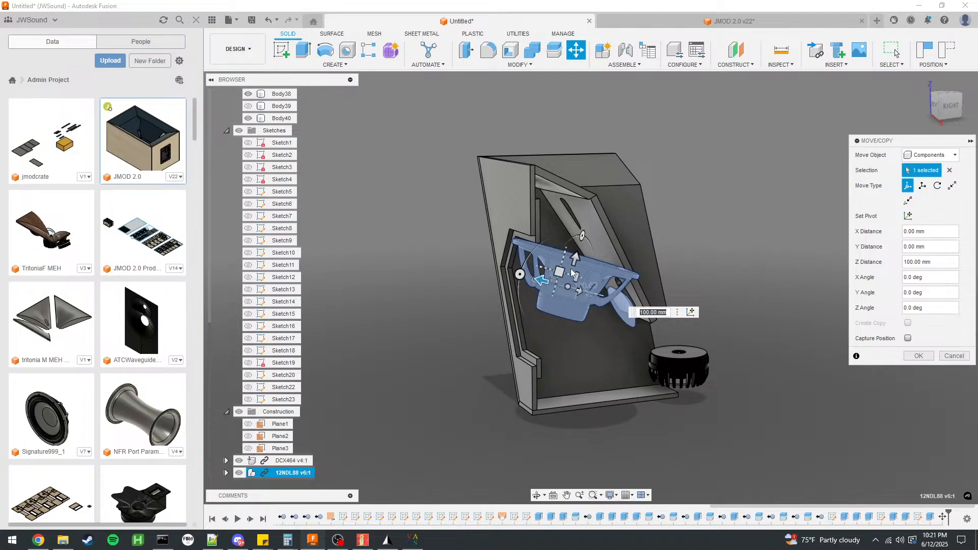
pyautogui.moveTo(575, 260); pyautogui.dragTo(570, 278)
pyautogui.keyDown('shift'); pyautogui.moveTo(478, 319); pyautogui.dragTo(470, 298, button='middle'); pyautogui.keyUp('shift')
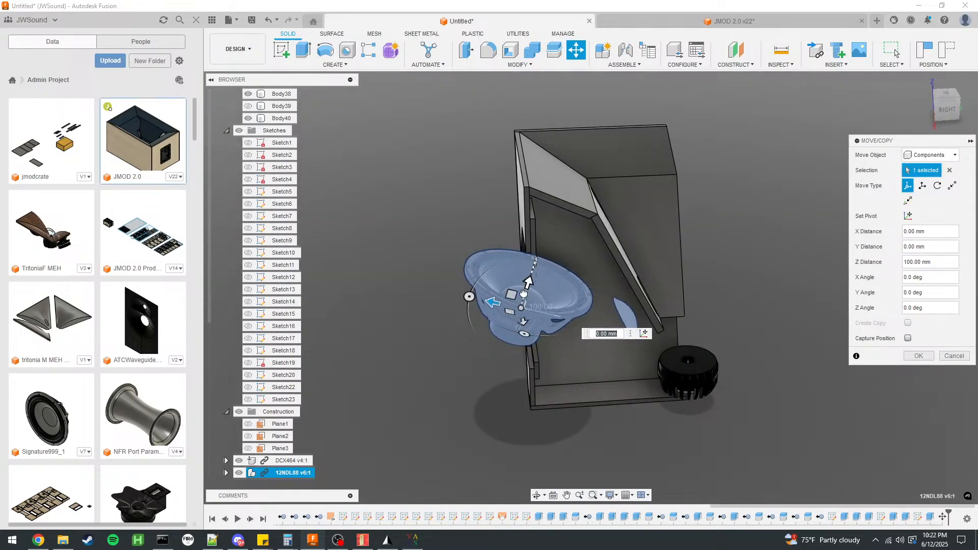
# Lower the woofer in line with the panel opening with a Y distance of -30 mm and apply the move.
pyautogui.moveTo(528, 287); pyautogui.dragTo(523, 300)
pyautogui.keyDown('shift'); pyautogui.moveTo(405, 331); pyautogui.dragTo(463, 314, button='middle'); pyautogui.keyUp('shift')
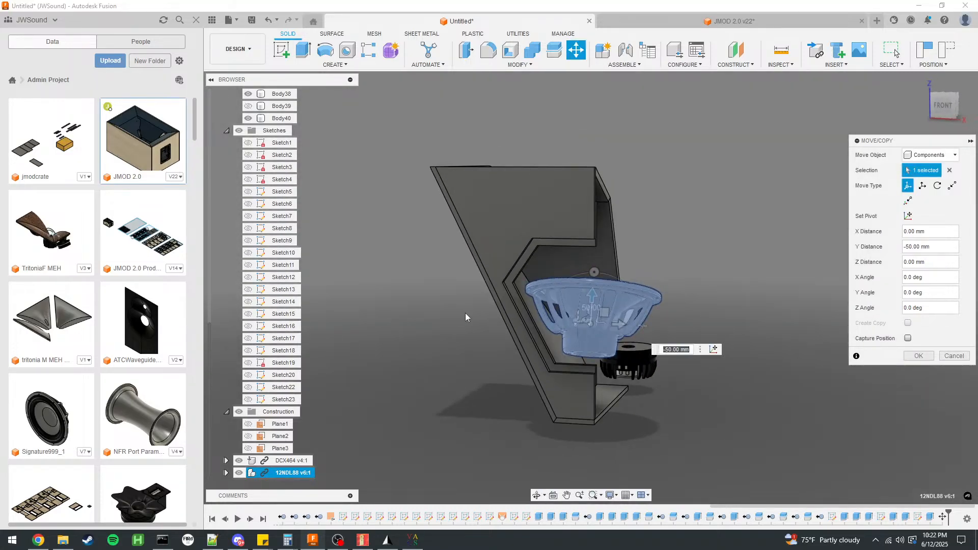
pyautogui.scroll(3, 583, 302)
pyautogui.moveTo(583, 301)
pyautogui.mouseDown()
pyautogui.moveTo(580, 311)
pyautogui.moveTo(577, 298)
pyautogui.mouseUp()
pyautogui.keyDown('shift'); pyautogui.moveTo(435, 324); pyautogui.dragTo(454, 333, button='middle'); pyautogui.keyUp('shift')
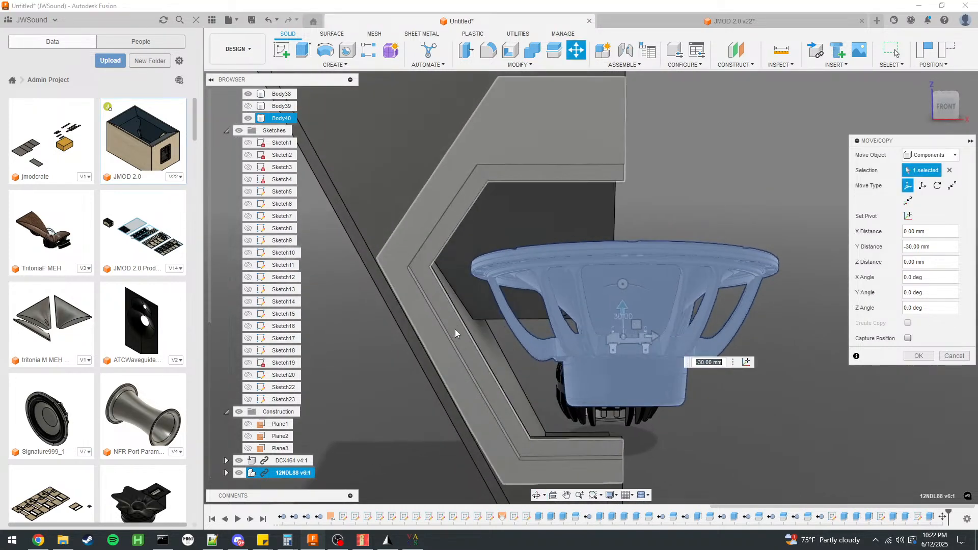
pyautogui.click(919, 356)
# Measure the distance between the woofer's outer rim face and the corner vertex of the opening's inner frame.
pyautogui.keyDown('shift'); pyautogui.moveTo(913, 357); pyautogui.dragTo(572, 259, button='middle'); pyautogui.keyUp('shift')
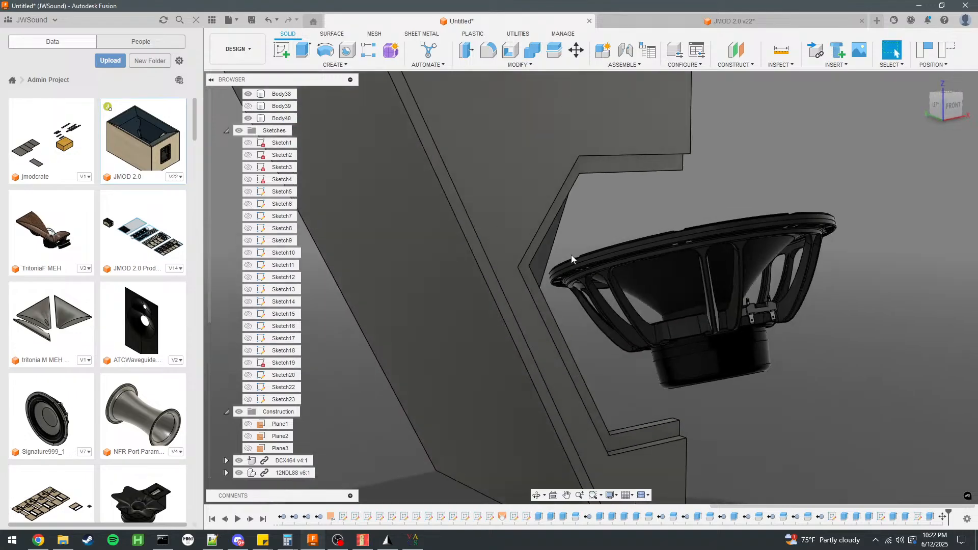
pyautogui.scroll(5, 571, 257)
pyautogui.click(547, 291)
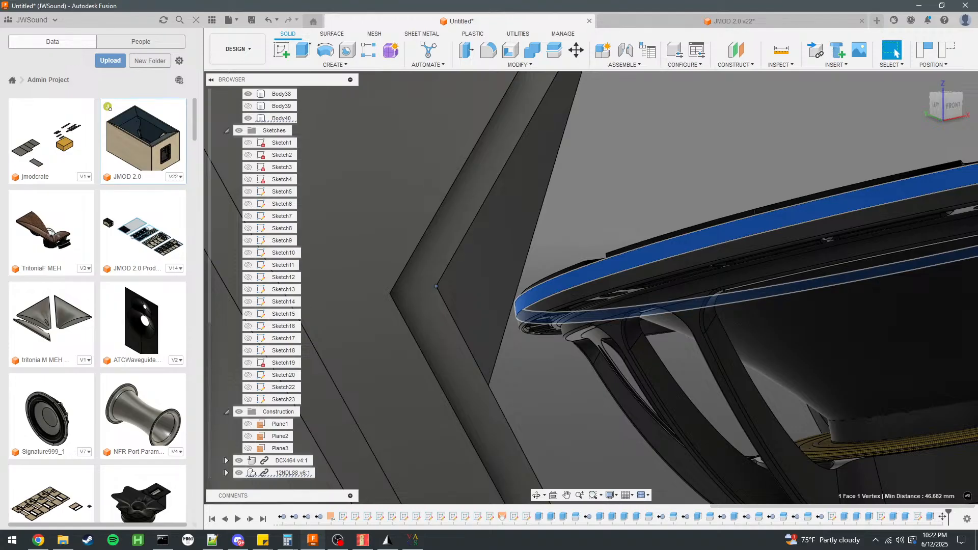
# Close the Sound Wavelength Calculator page in the browser and minimize the browser to return to Fusion.
pyautogui.hotkey('alt', 'Tab')
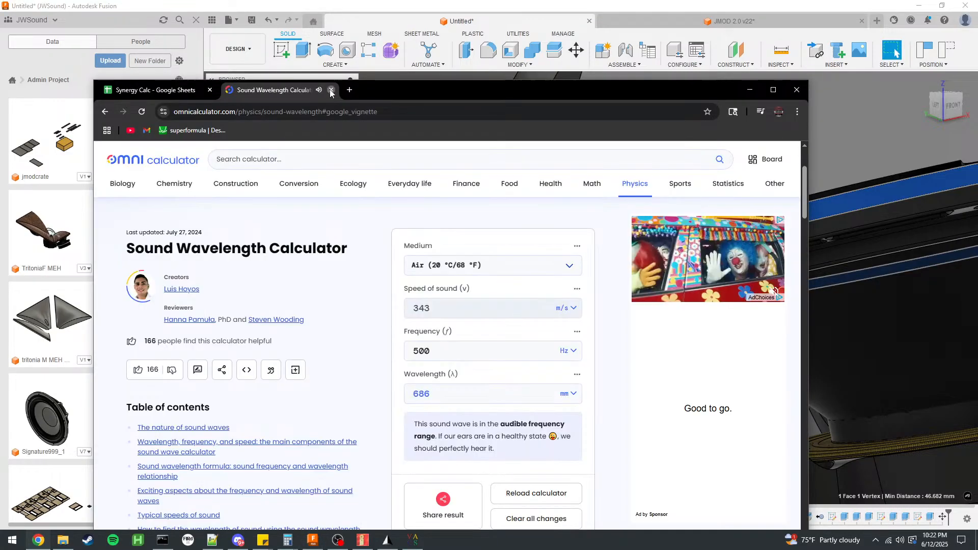
pyautogui.click(332, 90)
pyautogui.click(748, 90)
# Examine the gap between the woofer's rim and the access opening's inner frame corner from several angles.
pyautogui.scroll(-3, 469, 183)
pyautogui.scroll(5, 519, 247)
pyautogui.scroll(-3, 560, 285)
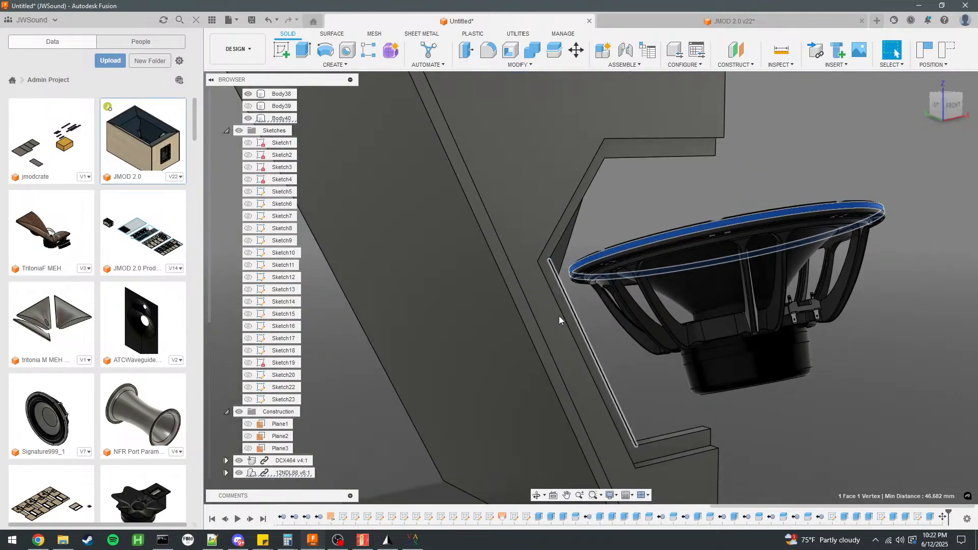
pyautogui.keyDown('shift'); pyautogui.moveTo(793, 325); pyautogui.dragTo(673, 326, button='middle'); pyautogui.keyUp('shift')
pyautogui.scroll(-4, 552, 326)
pyautogui.scroll(6, 598, 286)
pyautogui.keyDown('shift'); pyautogui.moveTo(745, 249); pyautogui.dragTo(760, 238, button='middle'); pyautogui.keyUp('shift')
pyautogui.scroll(-4, 683, 198)
pyautogui.click(842, 224)
pyautogui.moveTo(842, 222)
pyautogui.keyDown('shift'); pyautogui.mouseDown(button='middle')
pyautogui.moveTo(820, 225)
pyautogui.moveTo(841, 228)
pyautogui.mouseUp(button='middle'); pyautogui.keyUp('shift')
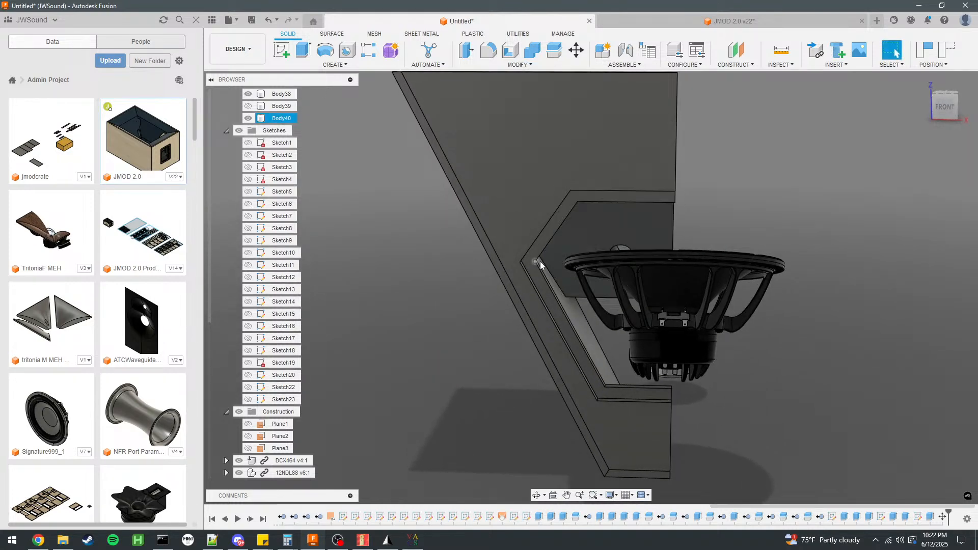
# Show Sketch22, the access opening's outline, and check the lengths of its long slanted line and its upper line.
pyautogui.doubleClick(885, 520)
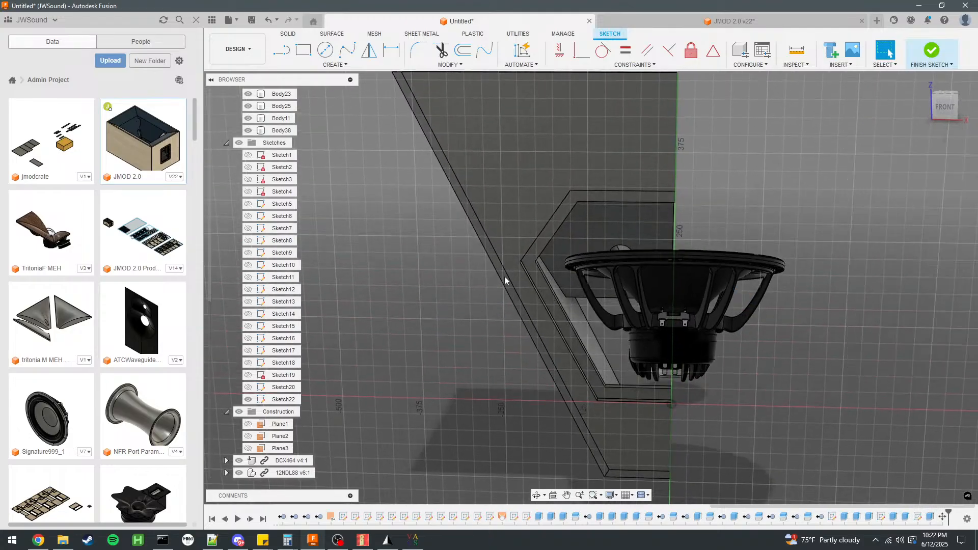
pyautogui.click(249, 423)
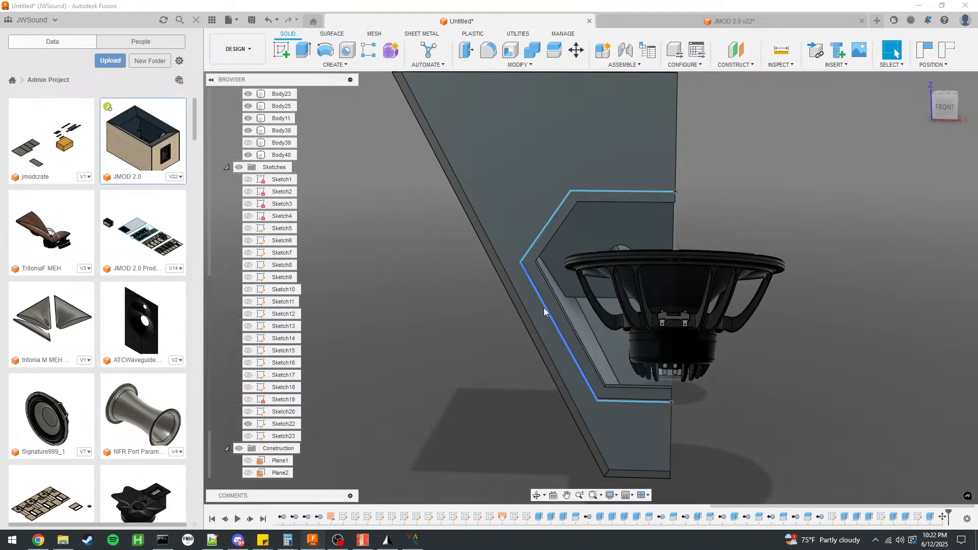
pyautogui.scroll(5, 544, 308)
pyautogui.moveTo(539, 307); pyautogui.dragTo(591, 278)
pyautogui.keyDown('shift'); pyautogui.moveTo(592, 279); pyautogui.dragTo(513, 294, button='middle'); pyautogui.keyUp('shift')
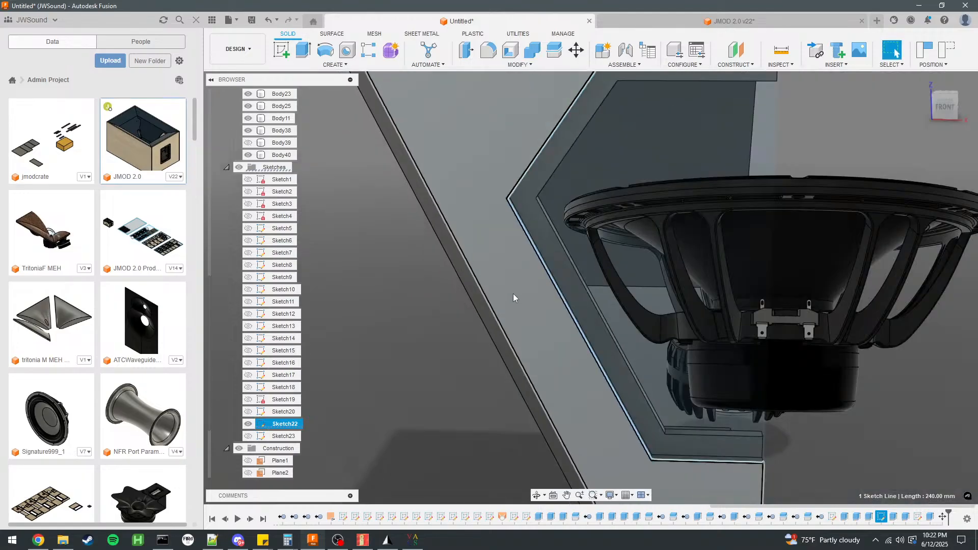
pyautogui.click(552, 305)
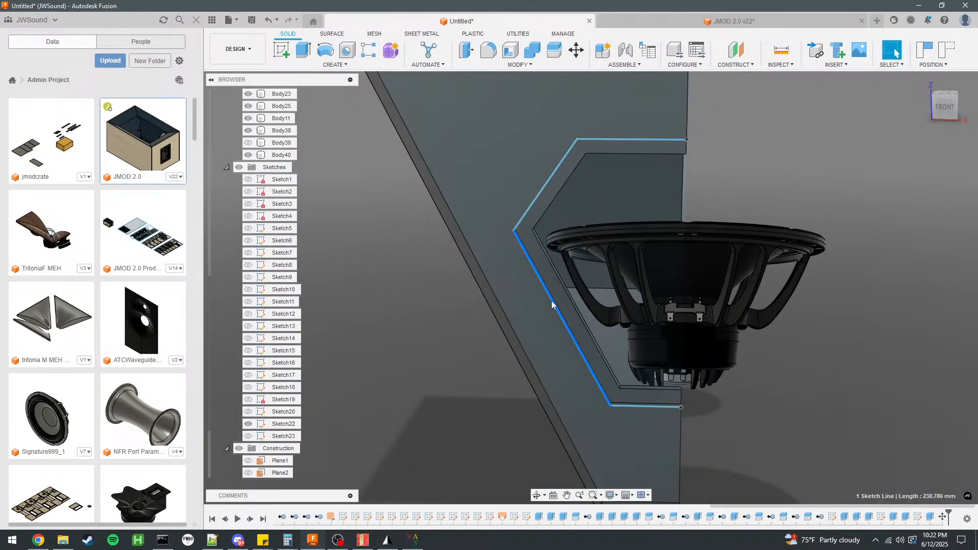
pyautogui.moveTo(809, 346)
pyautogui.keyDown('shift'); pyautogui.mouseDown(button='middle')
pyautogui.moveTo(826, 335)
pyautogui.moveTo(664, 187)
pyautogui.mouseUp(button='middle'); pyautogui.keyUp('shift')
pyautogui.moveTo(652, 170); pyautogui.dragTo(649, 179)
pyautogui.keyDown('shift'); pyautogui.moveTo(763, 221); pyautogui.dragTo(814, 214, button='middle'); pyautogui.keyUp('shift')
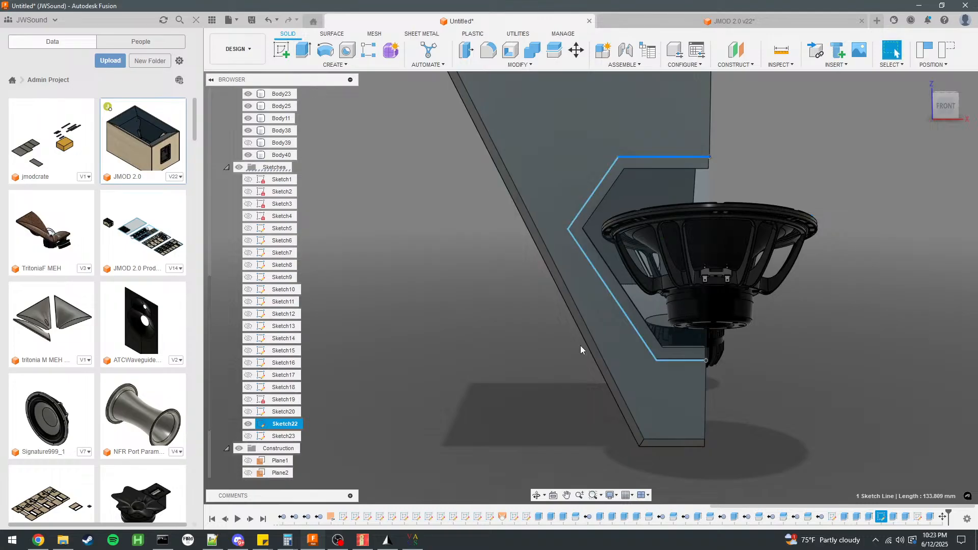
# Open Sketch22 for editing and try an equal constraint between the long slanted line and the panel's sloping edge.
pyautogui.doubleClick(283, 424)
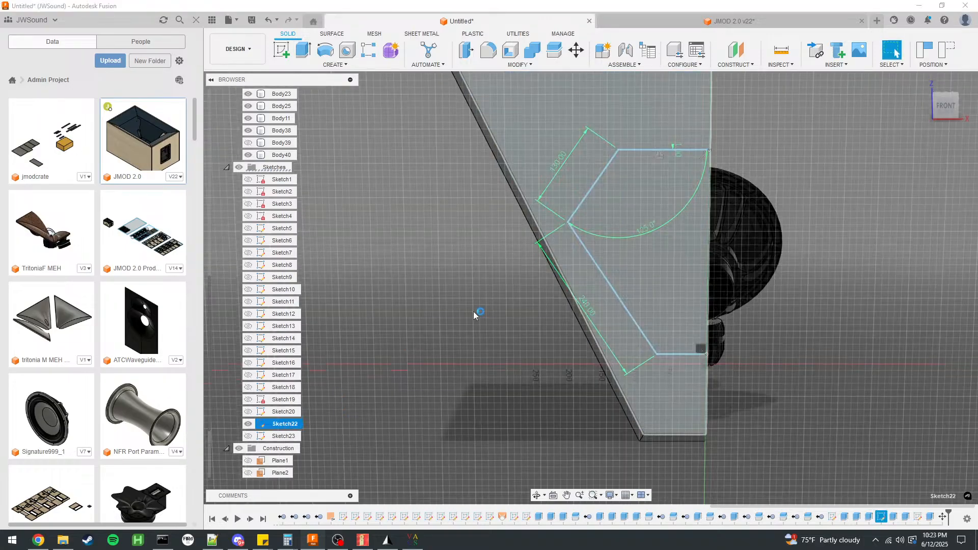
pyautogui.scroll(5, 554, 256)
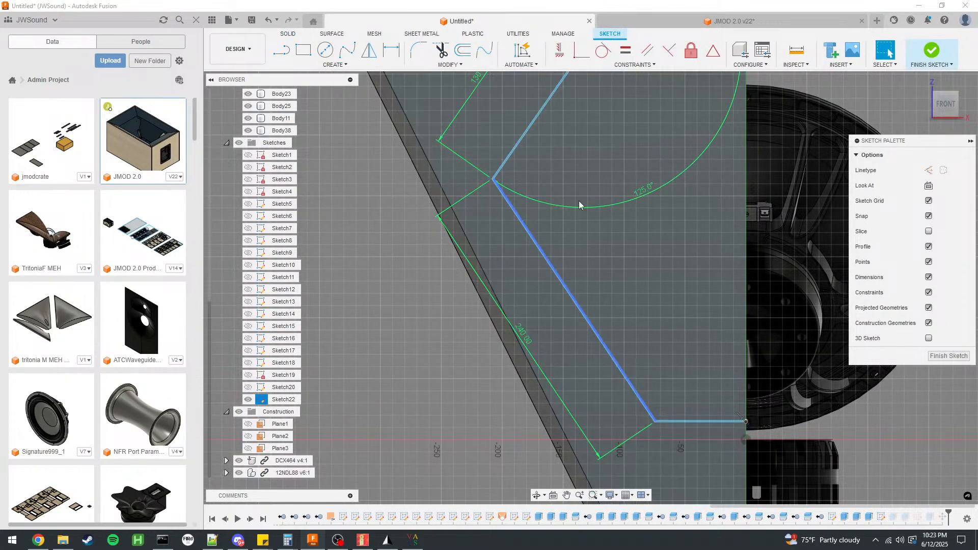
pyautogui.click(626, 50)
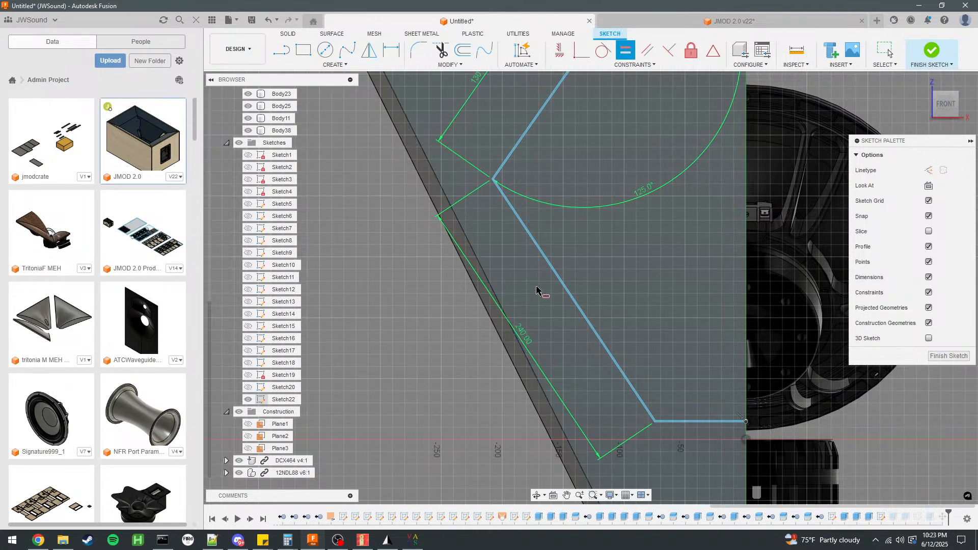
pyautogui.click(555, 277)
pyautogui.click(498, 301)
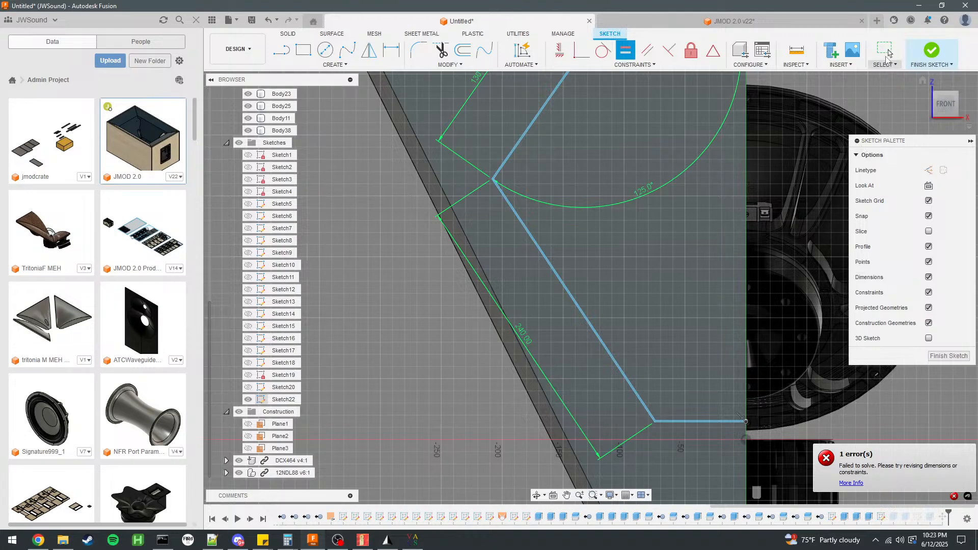
# Make the opening's long slanted line parallel to the panel's sloping edge and finish the sketch.
pyautogui.click(648, 50)
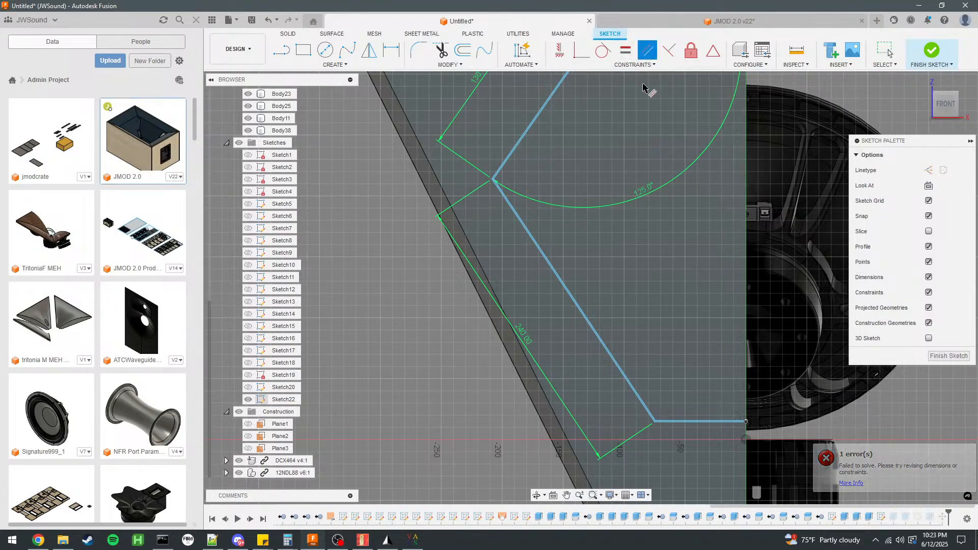
pyautogui.click(551, 270)
pyautogui.click(497, 290)
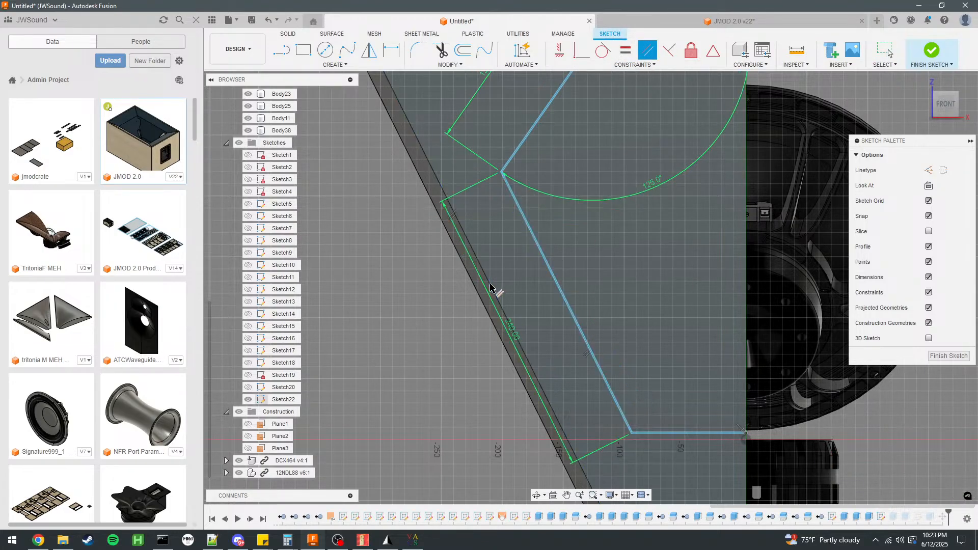
pyautogui.press('Escape')
pyautogui.click(919, 51)
# Examine how the woofer passes through the reshaped opening from the side and from below.
pyautogui.scroll(-5, 631, 260)
pyautogui.scroll(3, 764, 246)
pyautogui.moveTo(853, 253)
pyautogui.keyDown('shift'); pyautogui.mouseDown(button='middle')
pyautogui.moveTo(870, 253)
pyautogui.moveTo(500, 306)
pyautogui.mouseUp(button='middle'); pyautogui.keyUp('shift')
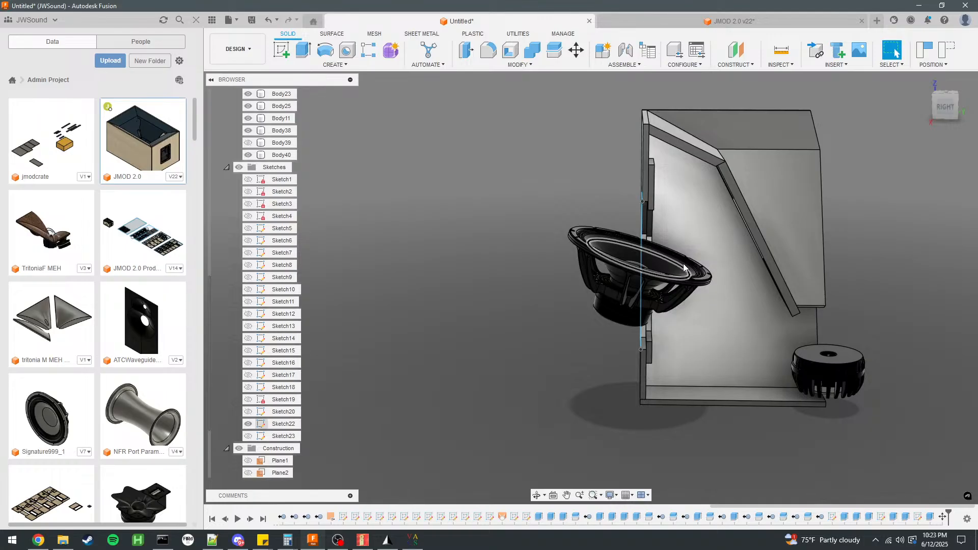
pyautogui.scroll(5, 818, 261)
pyautogui.scroll(-2, 796, 301)
pyautogui.keyDown('shift'); pyautogui.moveTo(637, 301); pyautogui.dragTo(686, 282, button='middle'); pyautogui.keyUp('shift')
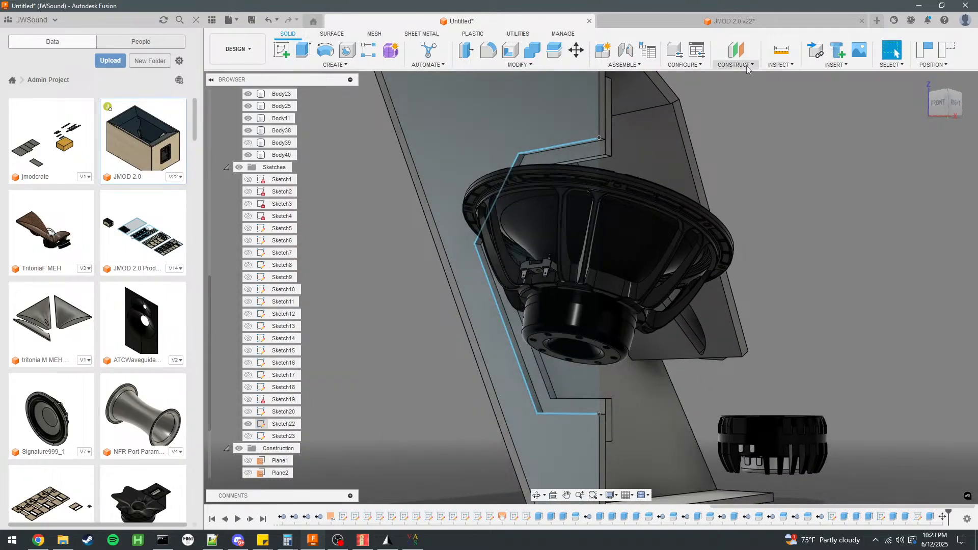
# Switch to the JMOD 2.0 design and hide the Right Access Hatch (1) body to examine the woofer opening behind it.
pyautogui.click(734, 21)
pyautogui.keyDown('shift'); pyautogui.moveTo(581, 221); pyautogui.dragTo(614, 81, button='middle'); pyautogui.keyUp('shift')
pyautogui.click(580, 296)
pyautogui.scroll(3, 300, 338)
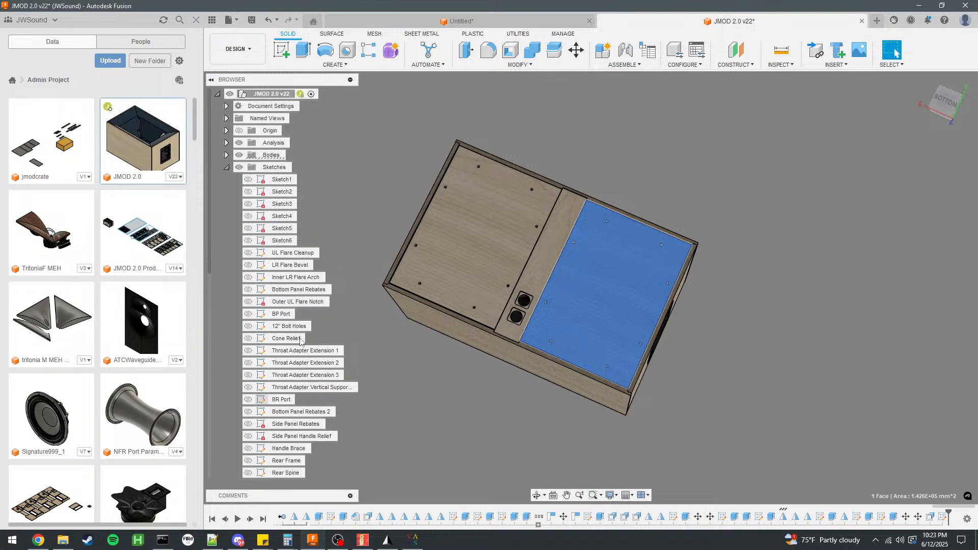
pyautogui.click(239, 155)
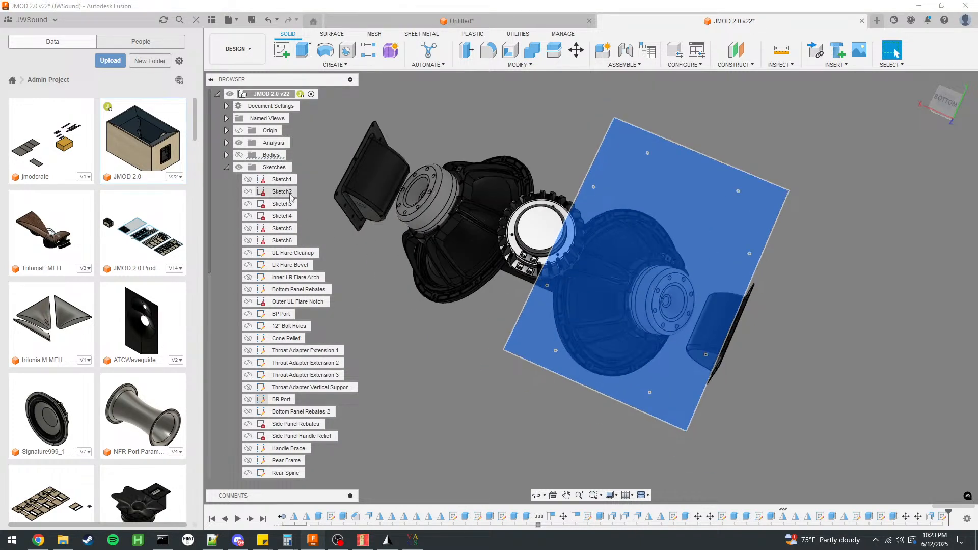
pyautogui.click(239, 154)
pyautogui.click(226, 155)
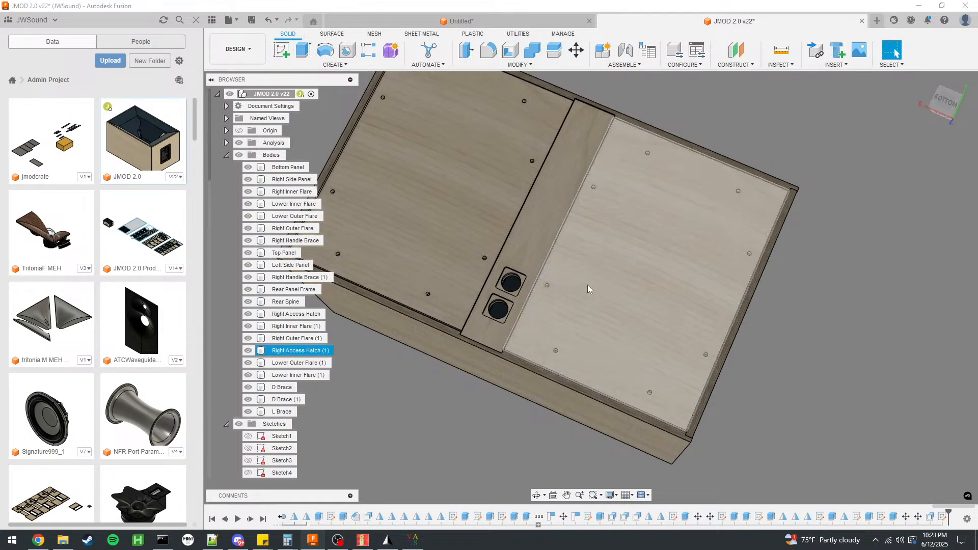
pyautogui.click(249, 351)
pyautogui.scroll(3, 623, 303)
pyautogui.moveTo(623, 303)
pyautogui.keyDown('shift'); pyautogui.mouseDown(button='middle')
pyautogui.moveTo(593, 250)
pyautogui.moveTo(569, 302)
pyautogui.moveTo(656, 255)
pyautogui.mouseUp(button='middle'); pyautogui.keyUp('shift')
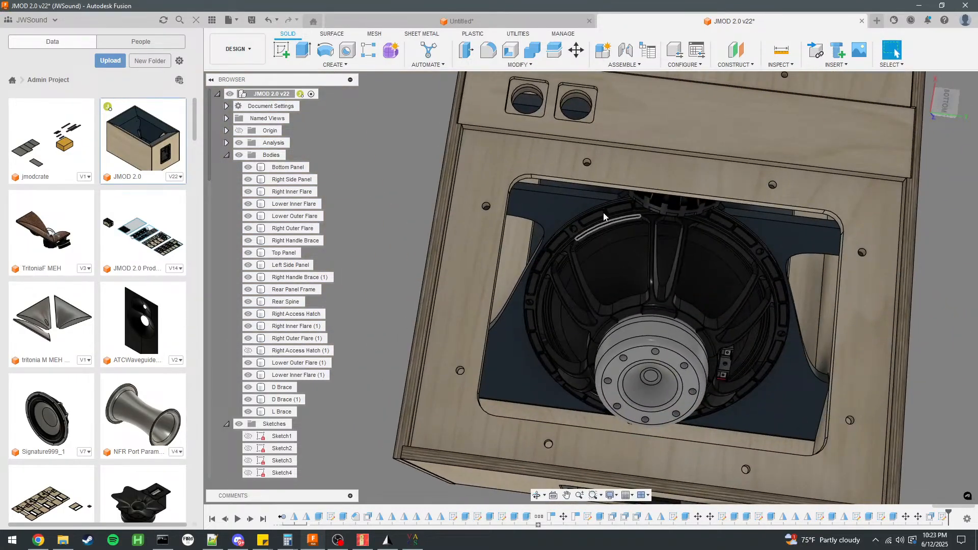
# Return to the untitled cabinet design and compare the woofer's size with the access opening.
pyautogui.click(479, 22)
pyautogui.keyDown('shift'); pyautogui.moveTo(579, 238); pyautogui.dragTo(604, 307, button='middle'); pyautogui.keyUp('shift')
pyautogui.scroll(-4, 439, 301)
pyautogui.keyDown('shift'); pyautogui.moveTo(502, 281); pyautogui.dragTo(585, 288, button='middle'); pyautogui.keyUp('shift')
pyautogui.scroll(6, 518, 265)
pyautogui.moveTo(687, 317)
pyautogui.keyDown('shift'); pyautogui.mouseDown(button='middle')
pyautogui.moveTo(780, 273)
pyautogui.moveTo(733, 300)
pyautogui.mouseUp(button='middle'); pyautogui.keyUp('shift')
pyautogui.scroll(-4, 477, 139)
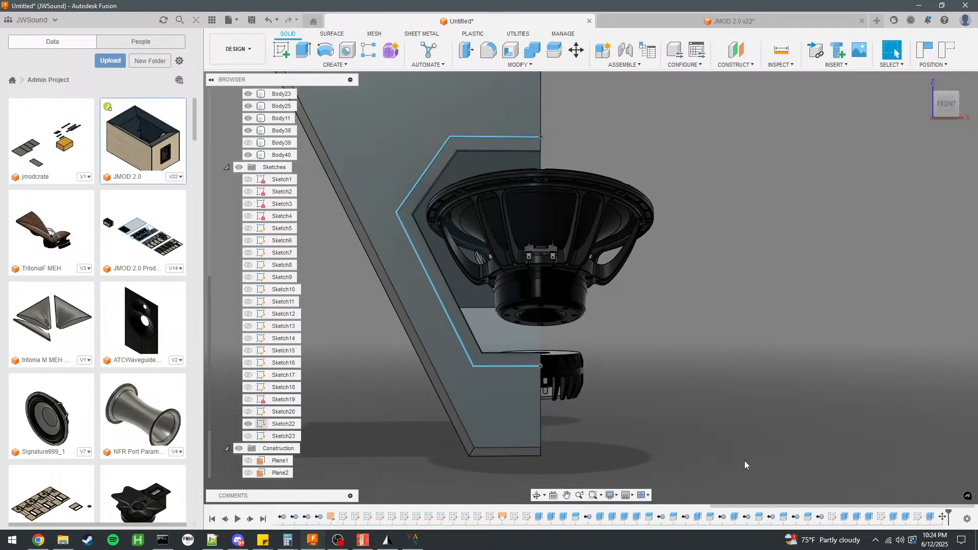
pyautogui.scroll(-2, 275, 356)
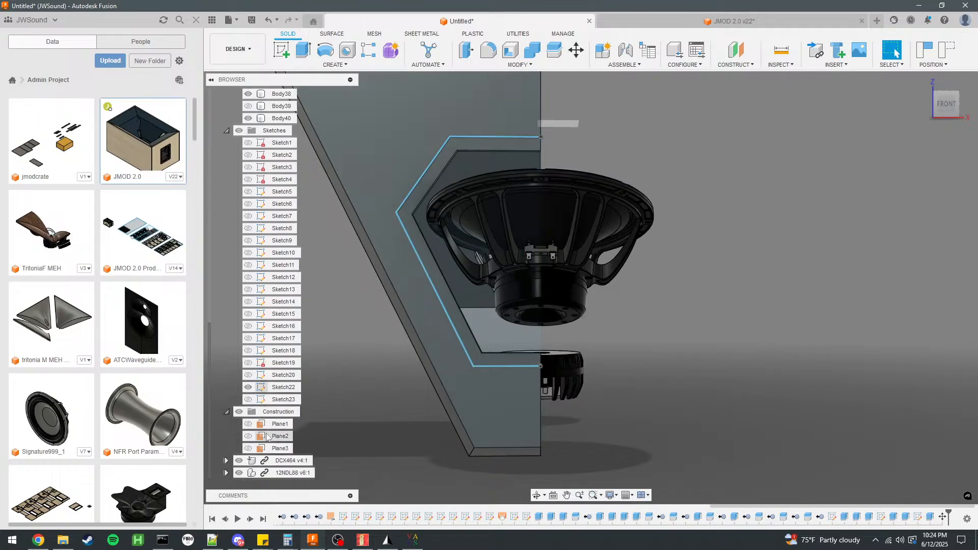
pyautogui.click(283, 473)
pyautogui.rightClick(283, 472)
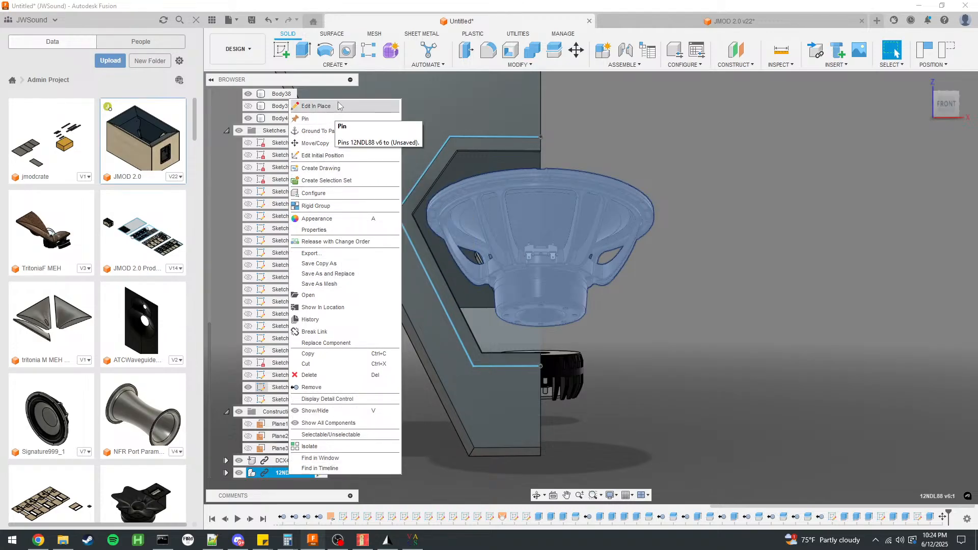
pyautogui.click(787, 208)
# Delete the woofer's Move1 feature from the design history.
pyautogui.click(943, 518)
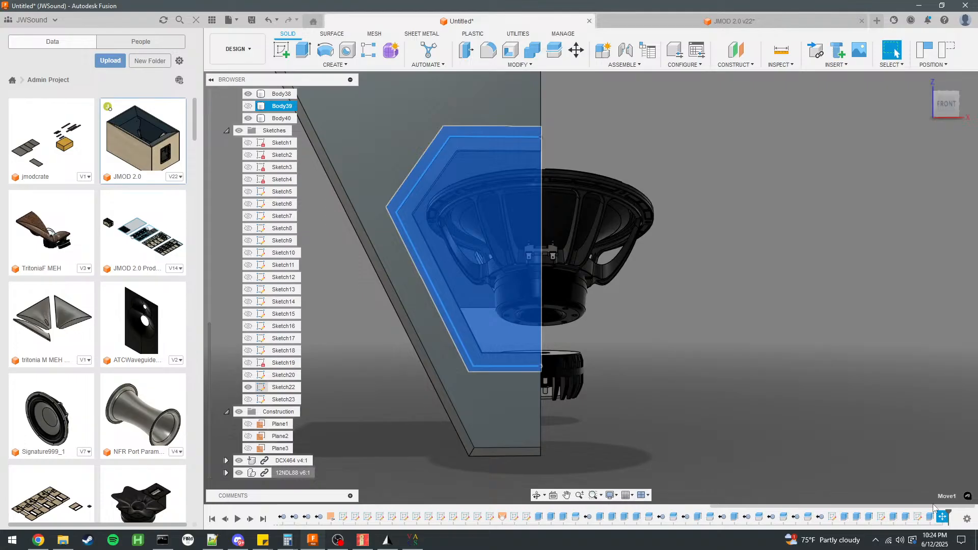
pyautogui.rightClick(942, 518)
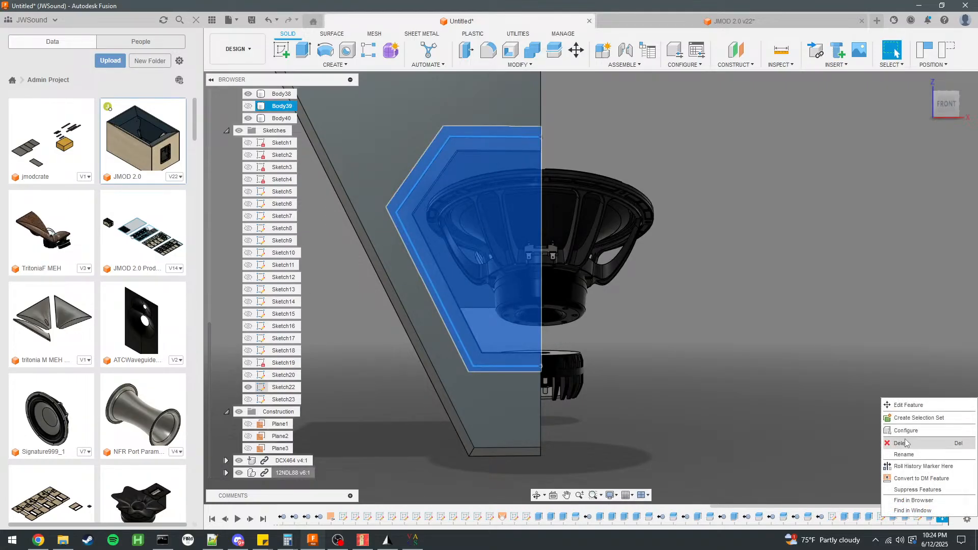
pyautogui.click(905, 442)
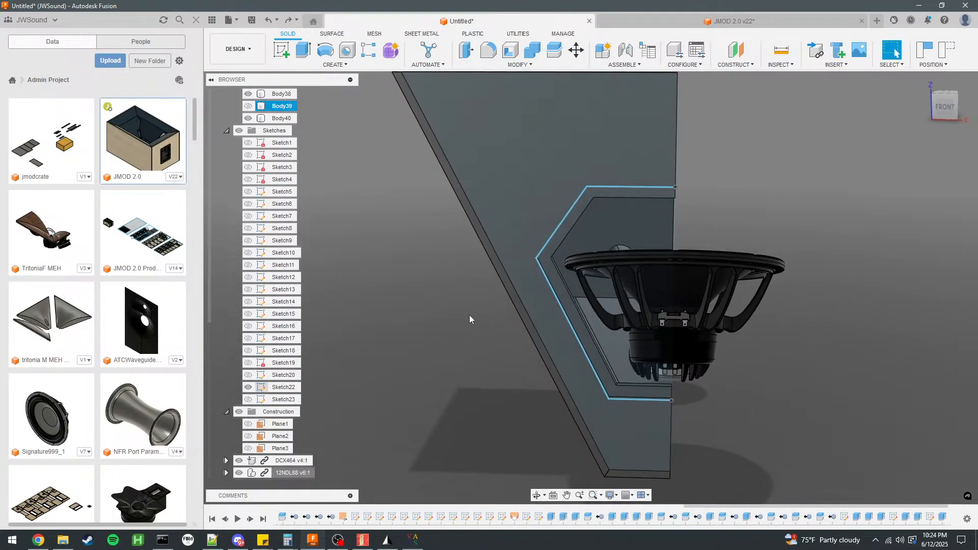
pyautogui.scroll(-3, 476, 316)
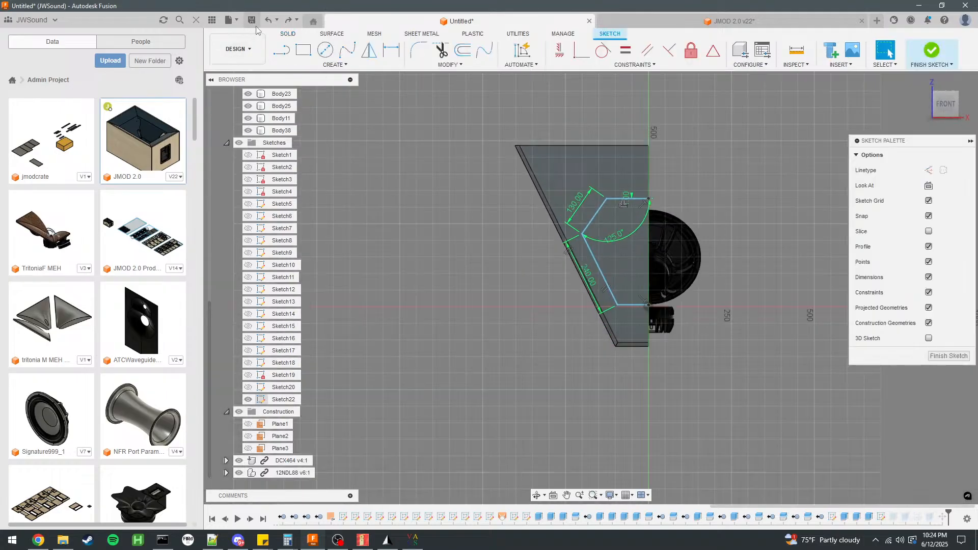
pyautogui.click(289, 21)
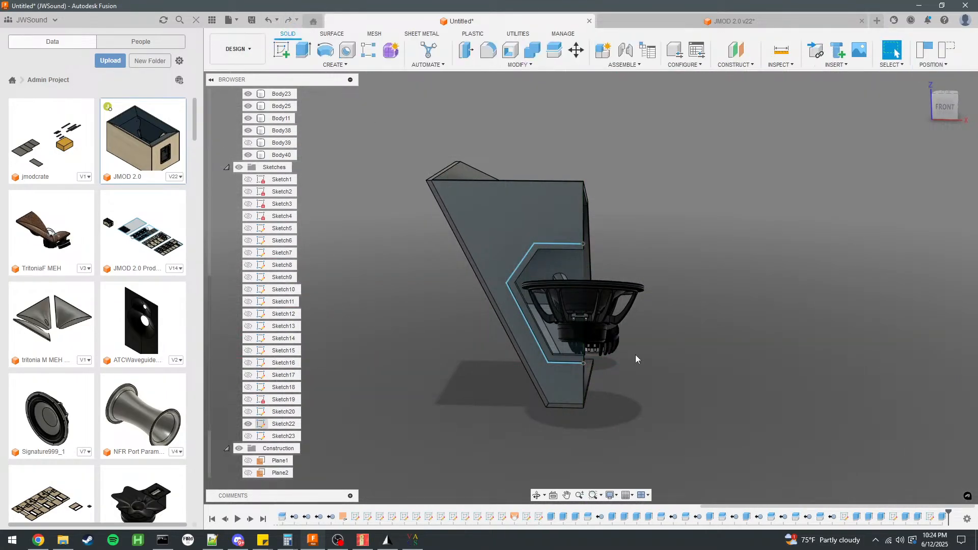
# Show the frame's Sketch23, open it for editing and delete the line along the frame's outer lower edge.
pyautogui.keyDown('shift'); pyautogui.moveTo(635, 325); pyautogui.dragTo(531, 305, button='middle'); pyautogui.keyUp('shift')
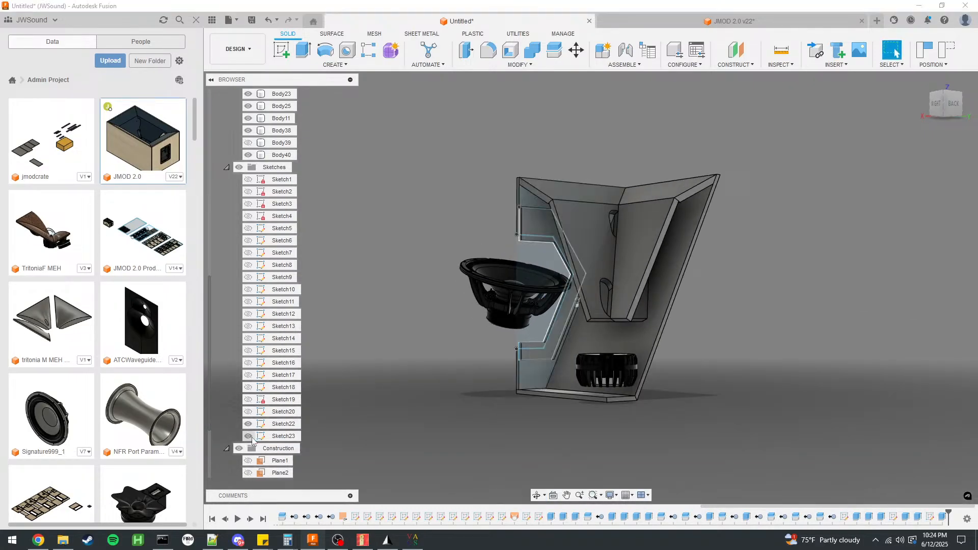
pyautogui.scroll(10, 546, 392)
pyautogui.click(484, 309)
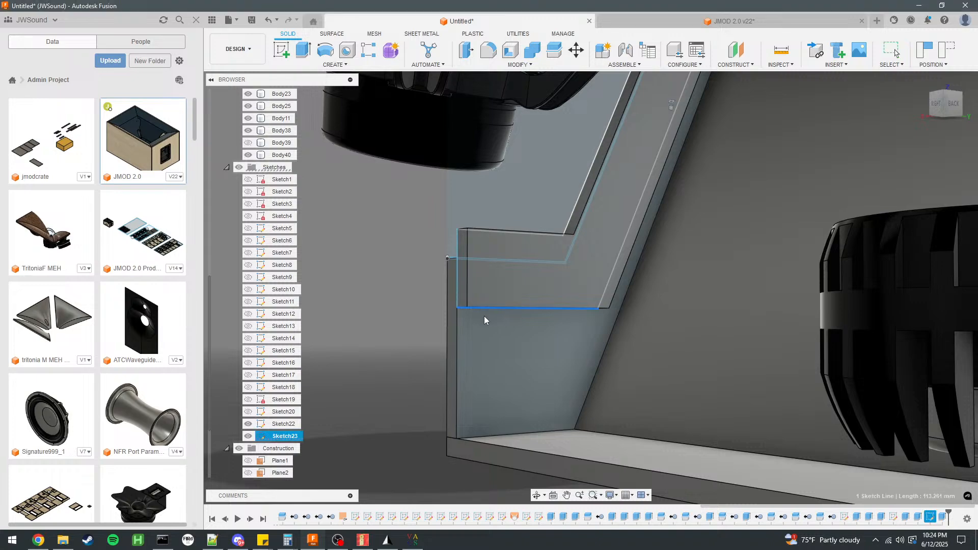
pyautogui.doubleClick(284, 440)
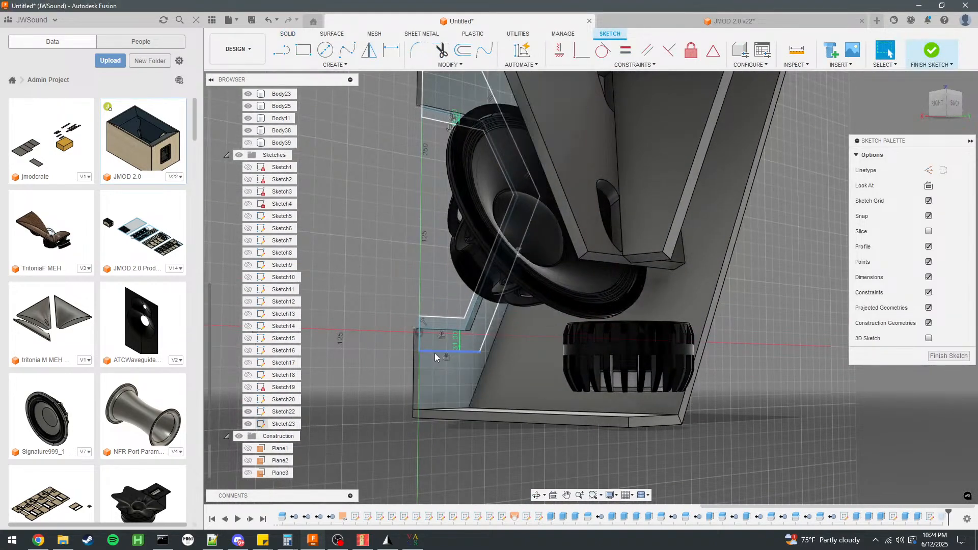
pyautogui.scroll(4, 435, 357)
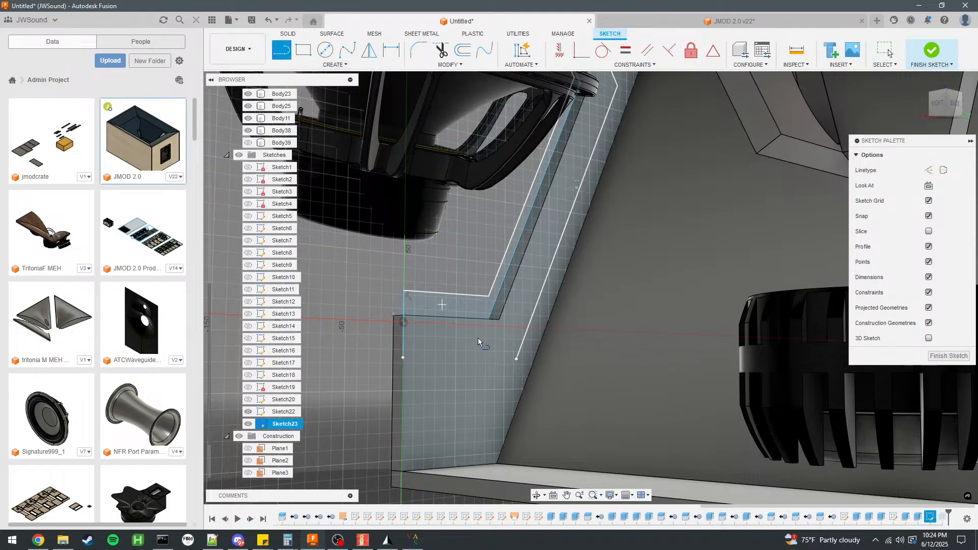
# Close the frame profile in Sketch23 with lines extending its sloped side and a lower edge about 99 mm long, and finish the sketch.
pyautogui.click(515, 360)
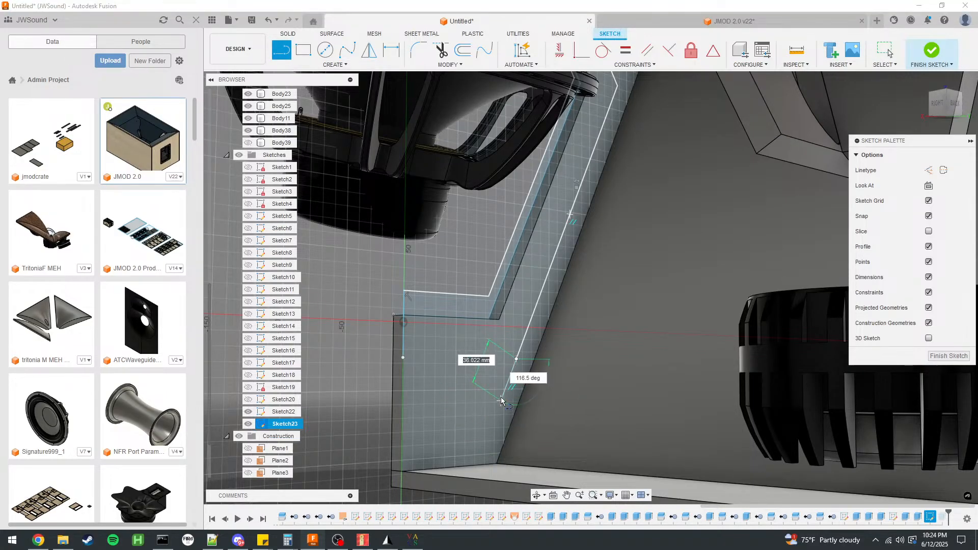
pyautogui.click(503, 395)
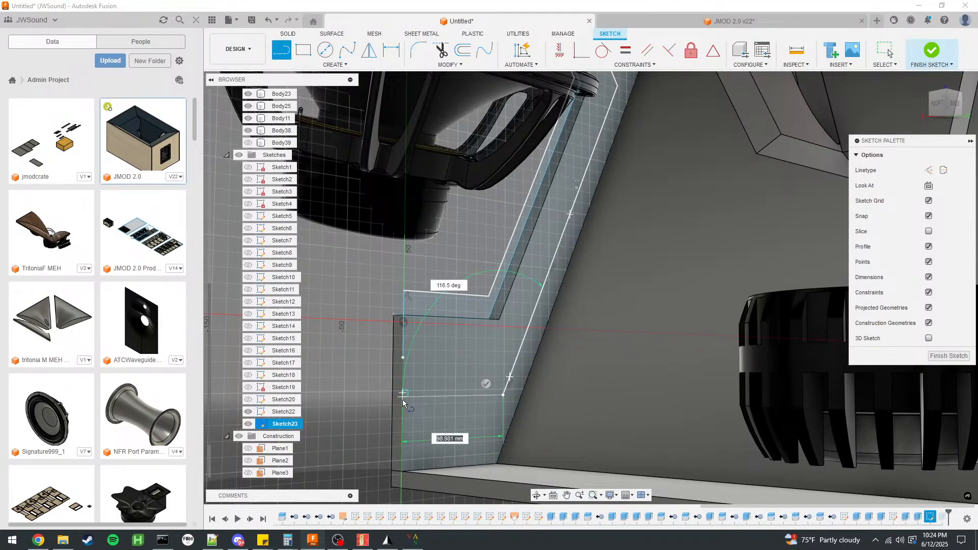
pyautogui.click(403, 402)
pyautogui.click(403, 358)
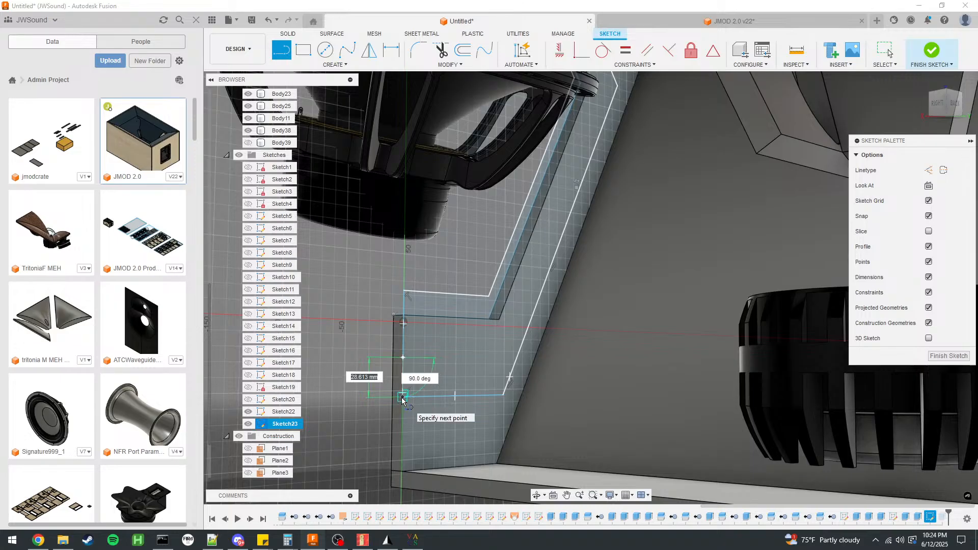
pyautogui.click(402, 398)
pyautogui.scroll(-3, 476, 338)
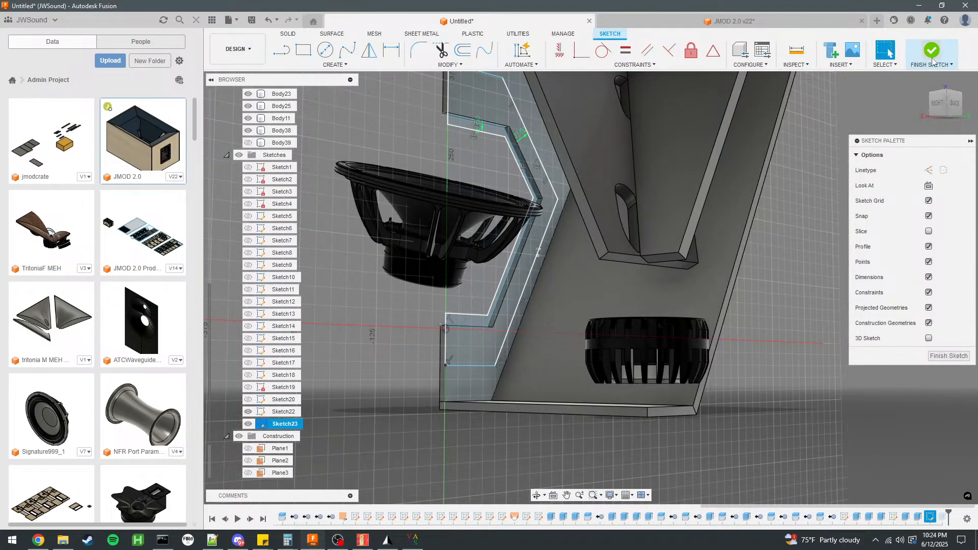
pyautogui.click(932, 53)
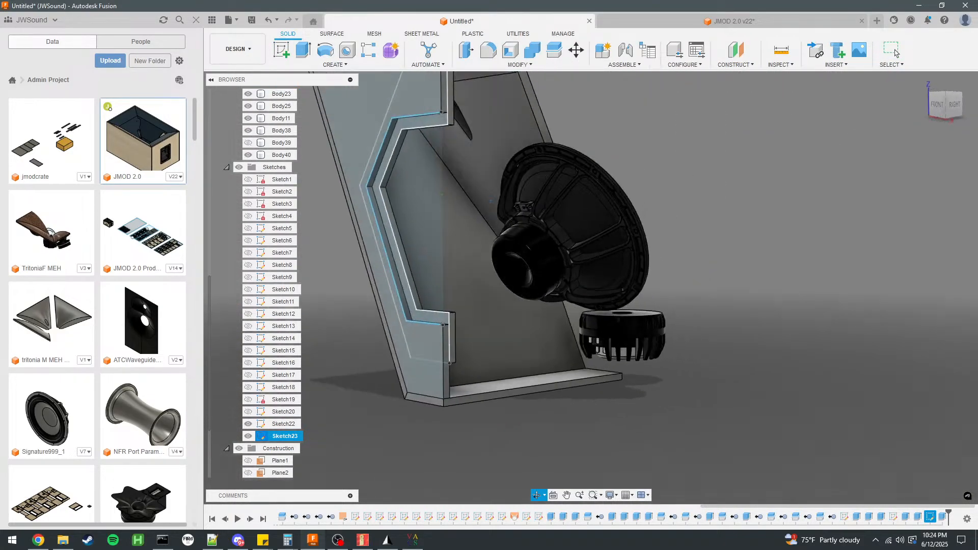
# Hide Sketch22 and Sketch23 and examine the access opening and frame around the woofer.
pyautogui.click(249, 424)
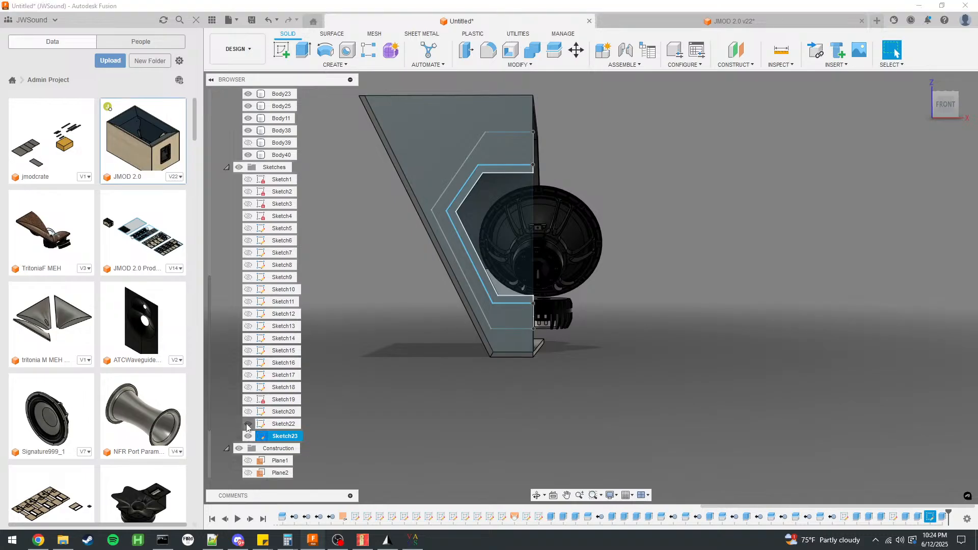
pyautogui.click(249, 436)
pyautogui.keyDown('shift'); pyautogui.moveTo(395, 288); pyautogui.dragTo(305, 283, button='middle'); pyautogui.keyUp('shift')
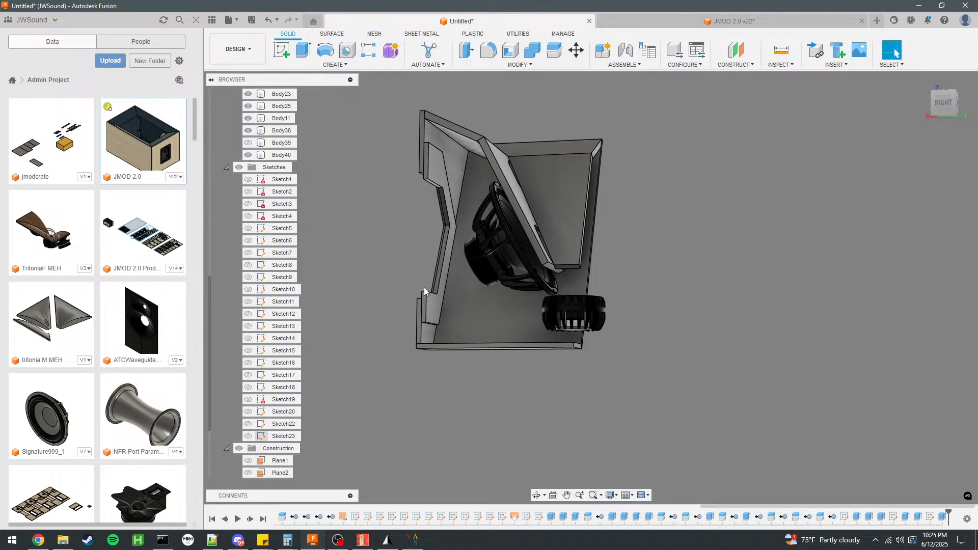
pyautogui.keyDown('shift'); pyautogui.moveTo(551, 307); pyautogui.dragTo(557, 304, button='middle'); pyautogui.keyUp('shift')
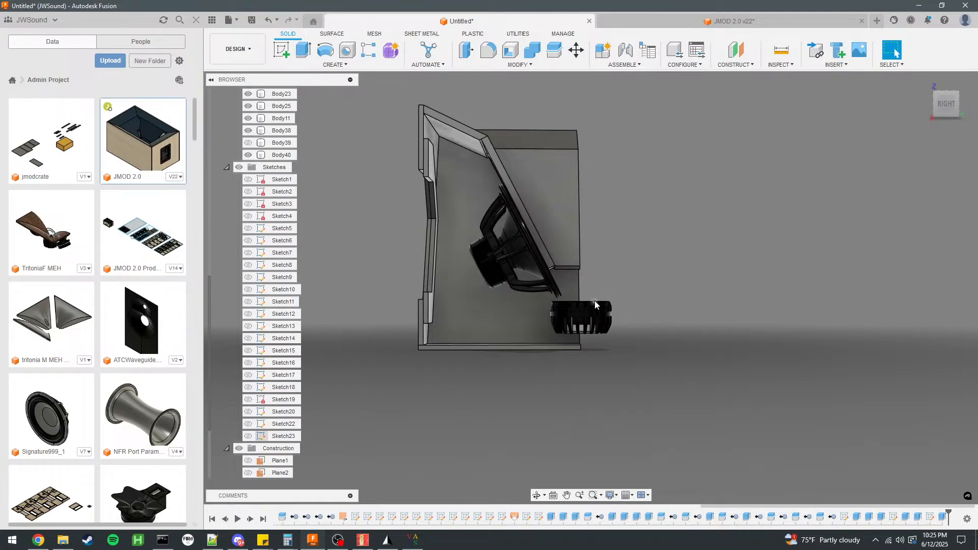
pyautogui.scroll(5, 595, 301)
pyautogui.scroll(-2, 520, 296)
pyautogui.scroll(1, 521, 298)
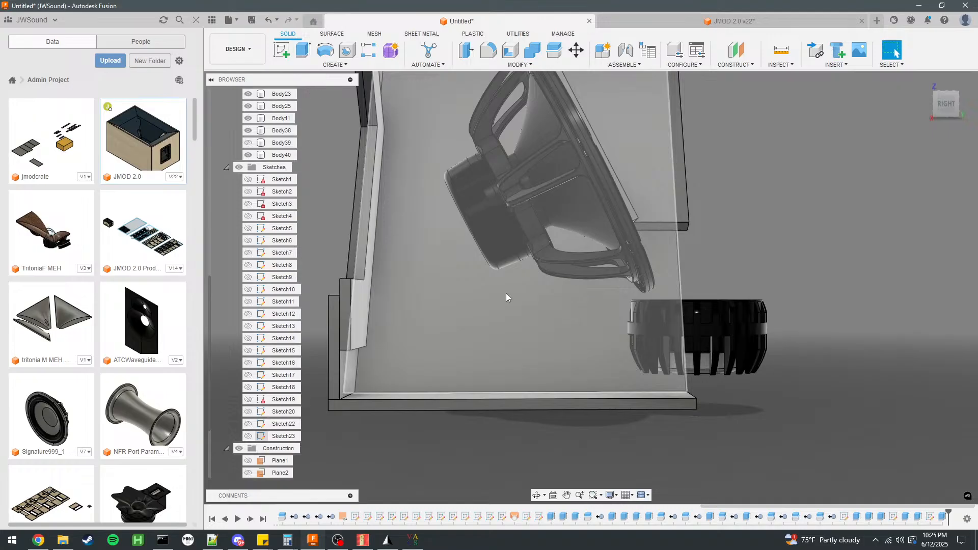
pyautogui.keyDown('shift'); pyautogui.moveTo(625, 255); pyautogui.dragTo(578, 209, button='middle'); pyautogui.keyUp('shift')
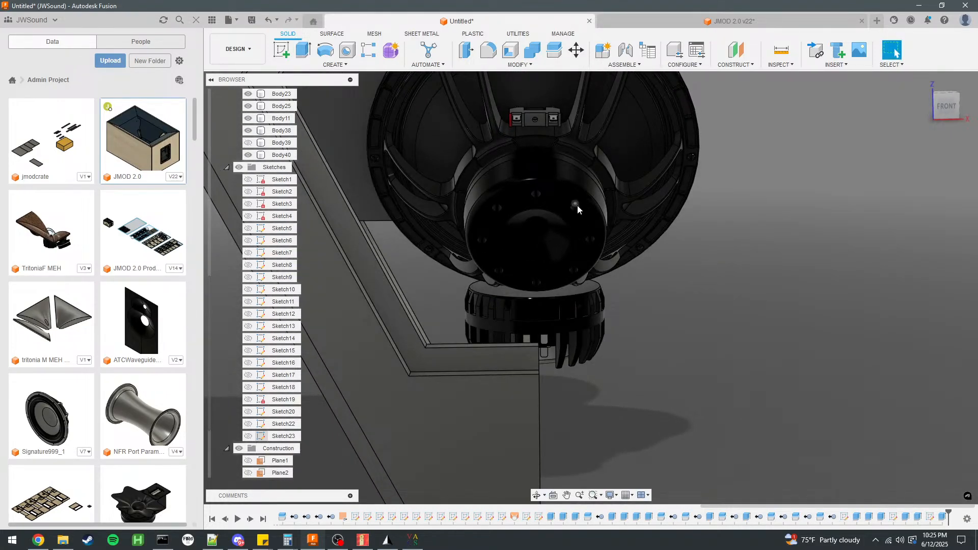
pyautogui.scroll(4, 251, 281)
pyautogui.scroll(-5, 247, 326)
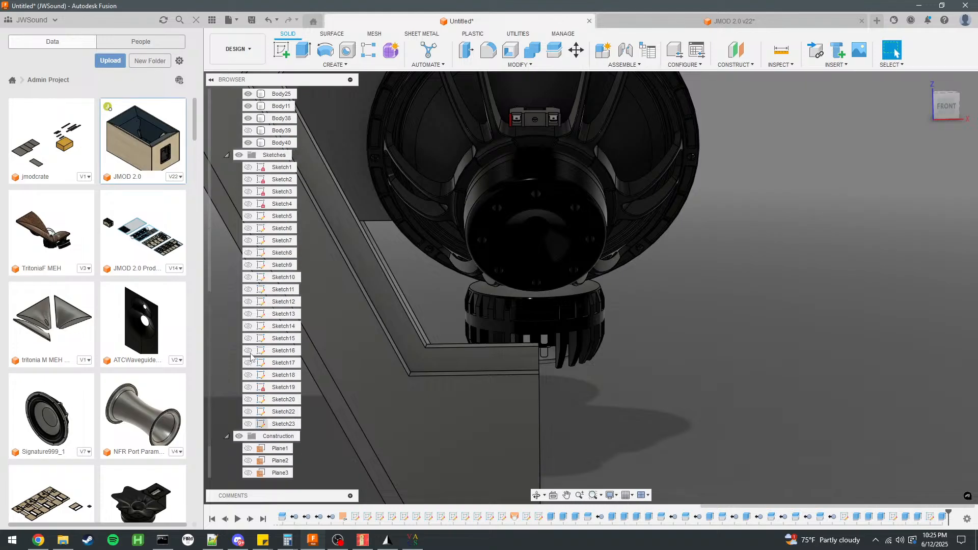
# Hide the 12NDL88 woofer and show the horn surface bodies Body1, Body4 and Body7.
pyautogui.click(239, 473)
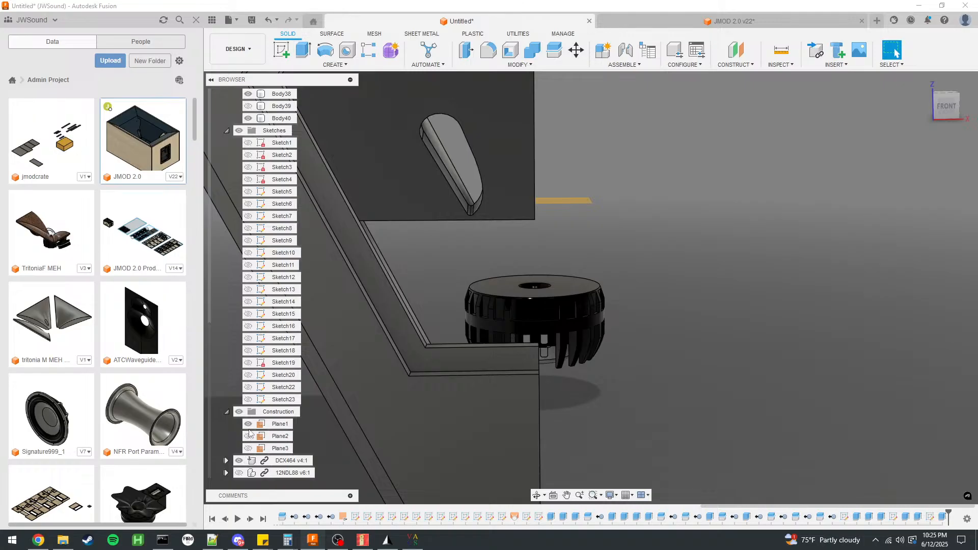
pyautogui.scroll(5, 289, 360)
pyautogui.click(249, 168)
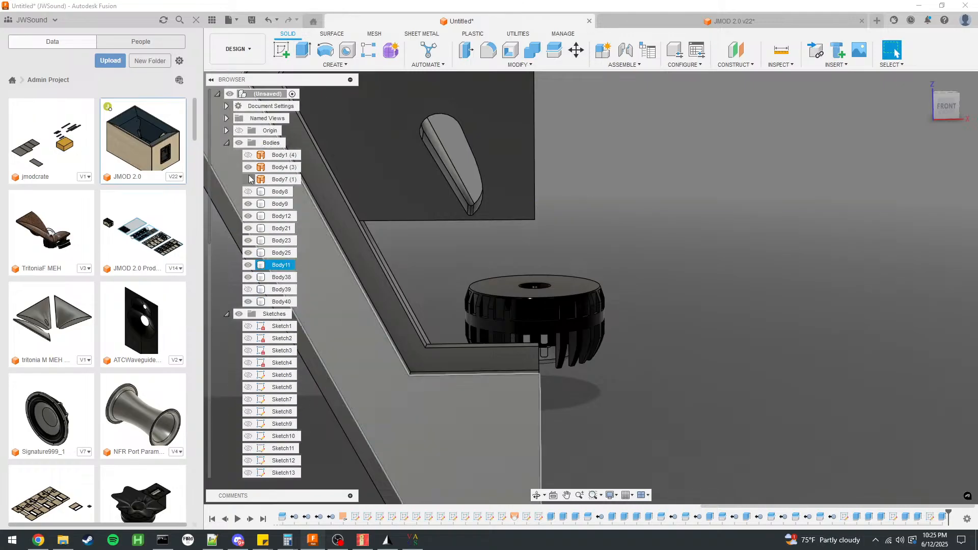
pyautogui.click(249, 180)
pyautogui.click(248, 156)
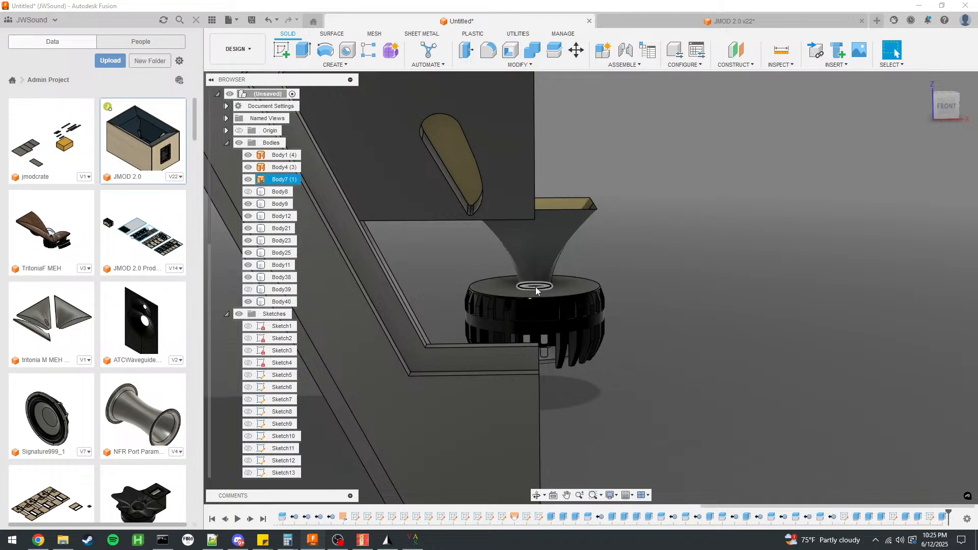
pyautogui.scroll(-2, 510, 319)
pyautogui.keyDown('shift'); pyautogui.moveTo(508, 325); pyautogui.dragTo(660, 286, button='middle'); pyautogui.keyUp('shift')
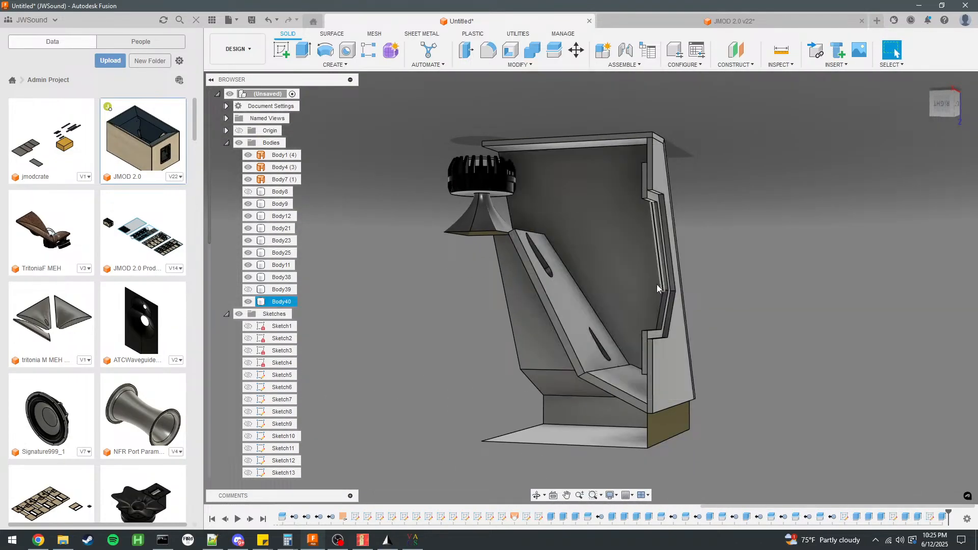
# Show Body8 and the cover body Body39 in the cabinet model.
pyautogui.click(260, 197)
pyautogui.click(424, 130)
pyautogui.keyDown('shift'); pyautogui.moveTo(424, 130); pyautogui.dragTo(409, 181, button='middle'); pyautogui.keyUp('shift')
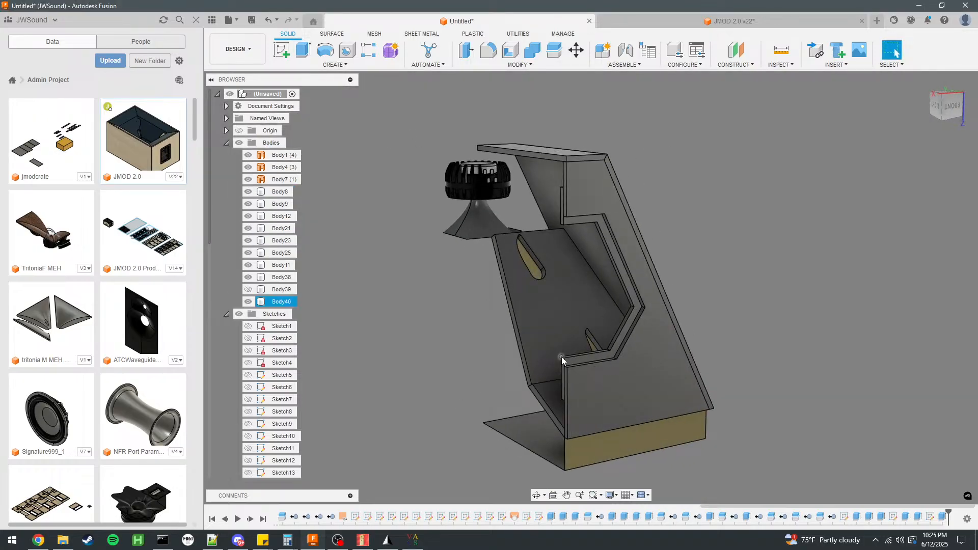
pyautogui.click(248, 290)
pyautogui.keyDown('shift'); pyautogui.moveTo(358, 272); pyautogui.dragTo(448, 251, button='middle'); pyautogui.keyUp('shift')
pyautogui.scroll(-5, 261, 437)
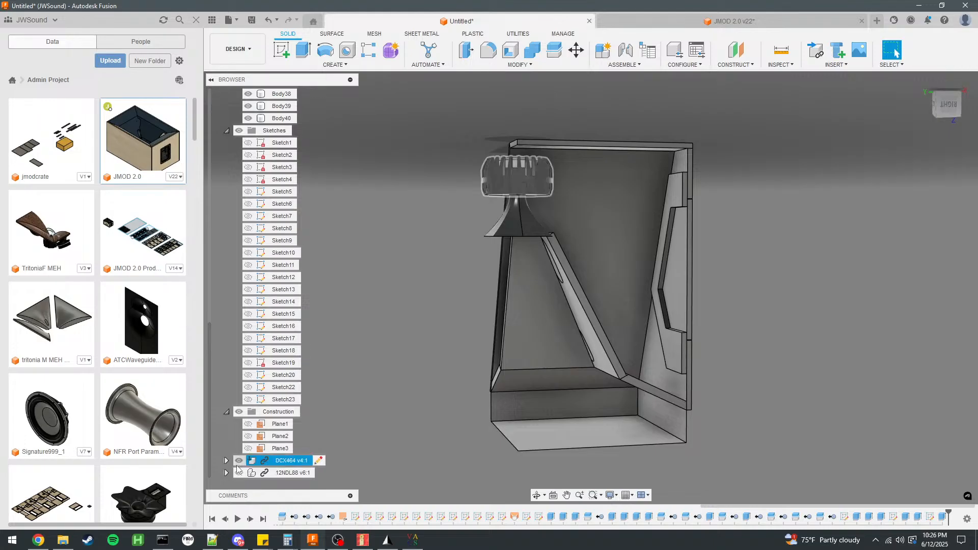
# Show the 12NDL88 woofer again and examine the bottom panel around the compression driver.
pyautogui.click(239, 472)
pyautogui.scroll(-3, 459, 302)
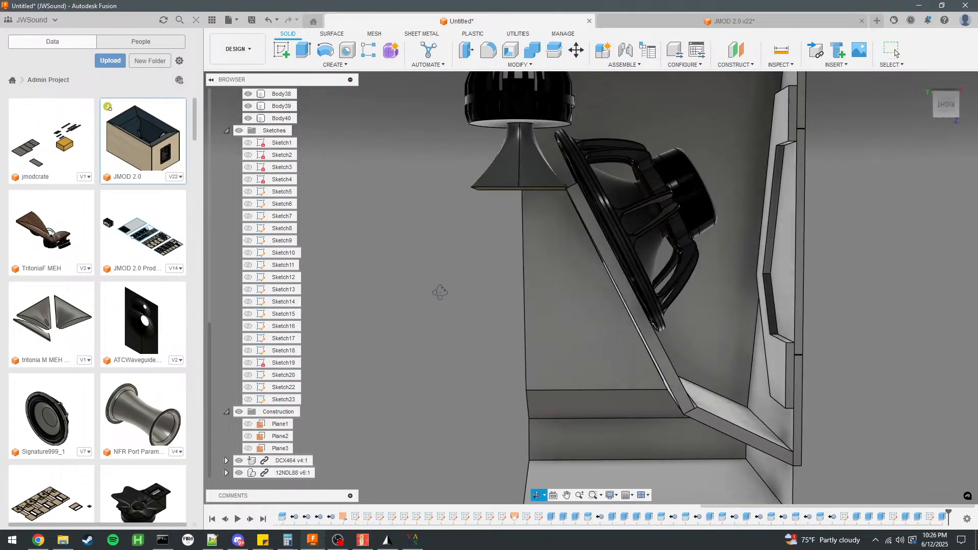
pyautogui.scroll(-2, 445, 225)
pyautogui.keyDown('shift'); pyautogui.moveTo(445, 226); pyautogui.dragTo(528, 280, button='middle'); pyautogui.keyUp('shift')
pyautogui.scroll(5, 553, 293)
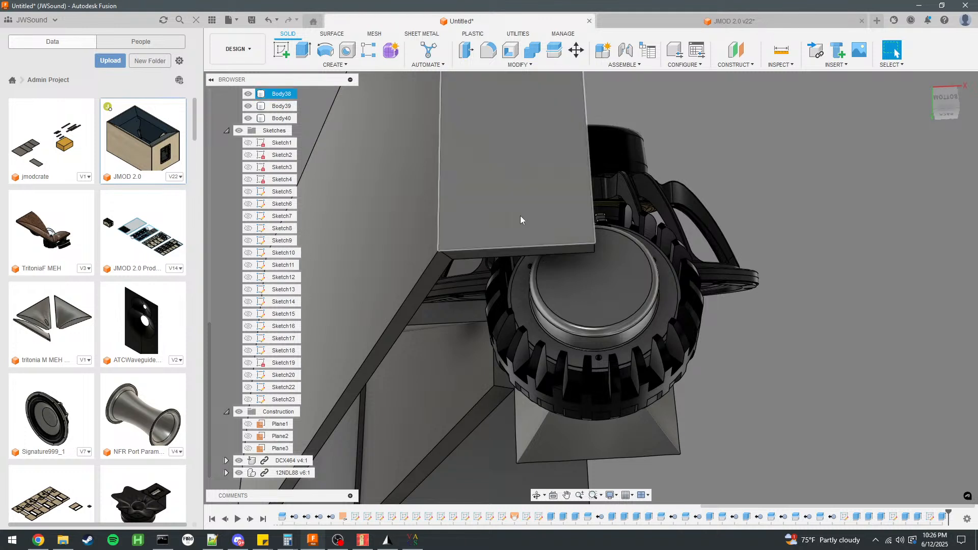
pyautogui.click(475, 232)
pyautogui.scroll(-2, 475, 232)
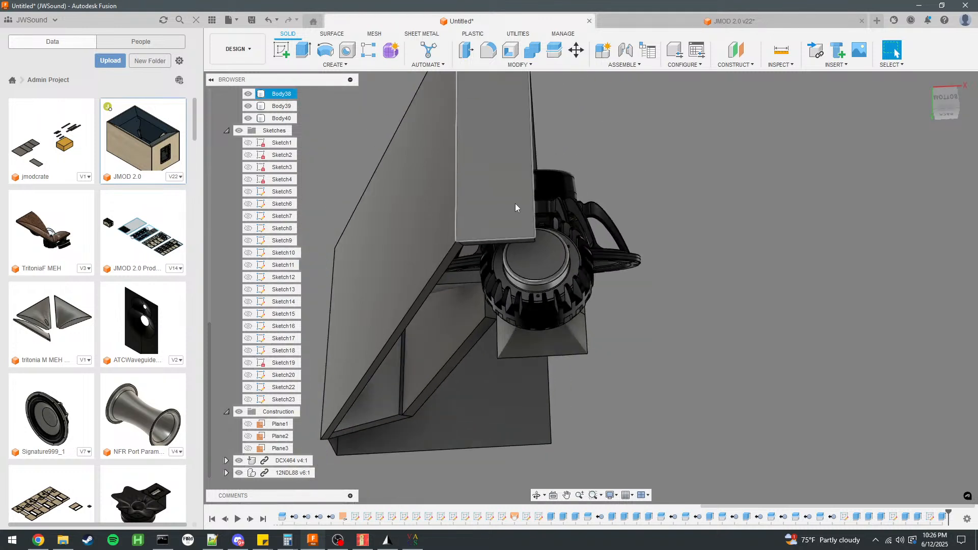
pyautogui.click(515, 203)
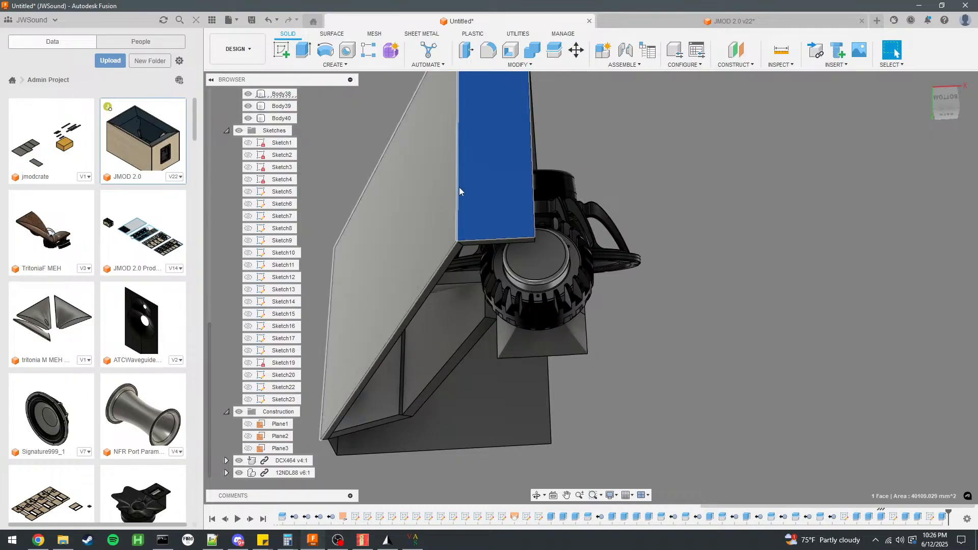
pyautogui.click(773, 243)
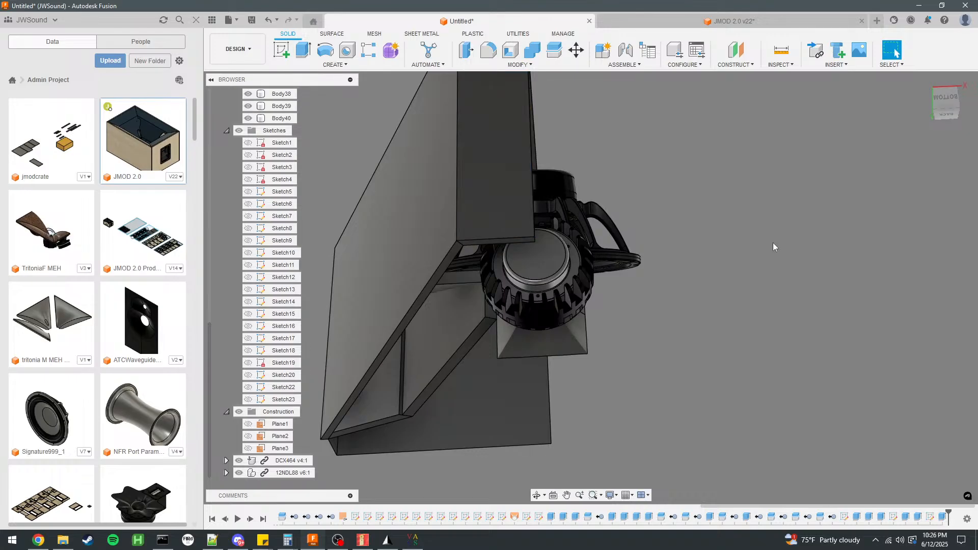
pyautogui.keyDown('shift'); pyautogui.moveTo(514, 204); pyautogui.dragTo(534, 181, button='middle'); pyautogui.keyUp('shift')
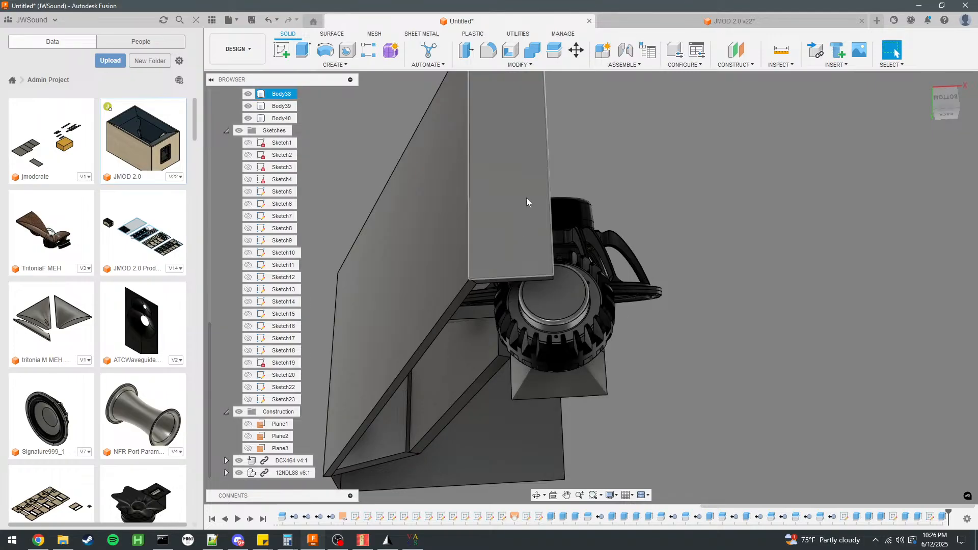
pyautogui.keyDown('shift'); pyautogui.moveTo(527, 223); pyautogui.dragTo(640, 223, button='middle'); pyautogui.keyUp('shift')
pyautogui.keyDown('shift'); pyautogui.moveTo(732, 255); pyautogui.dragTo(698, 285, button='middle'); pyautogui.keyUp('shift')
# Start a sketch on the bottom panel's outer face and draw a 15 mm line inward from the outer corner along its front edge.
pyautogui.click(698, 282)
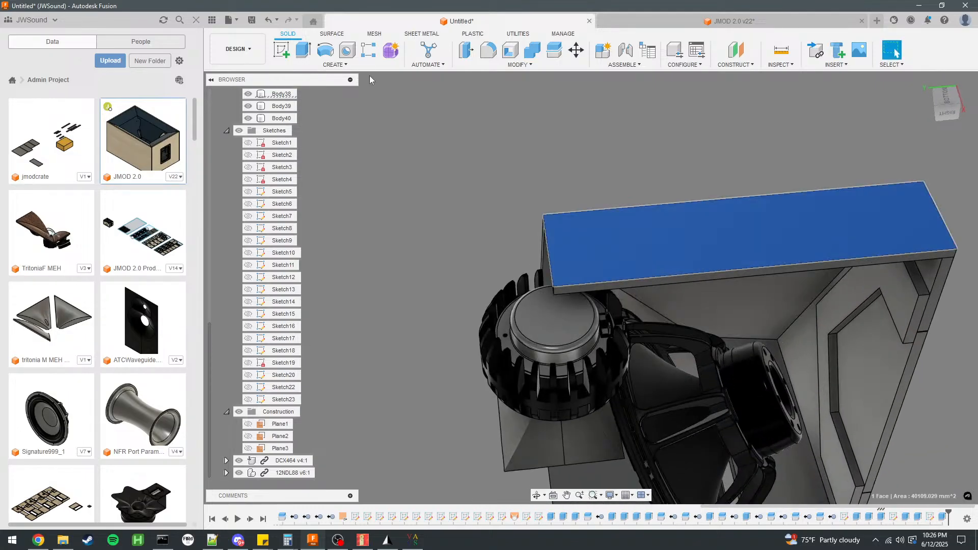
pyautogui.click(282, 49)
pyautogui.press('r')
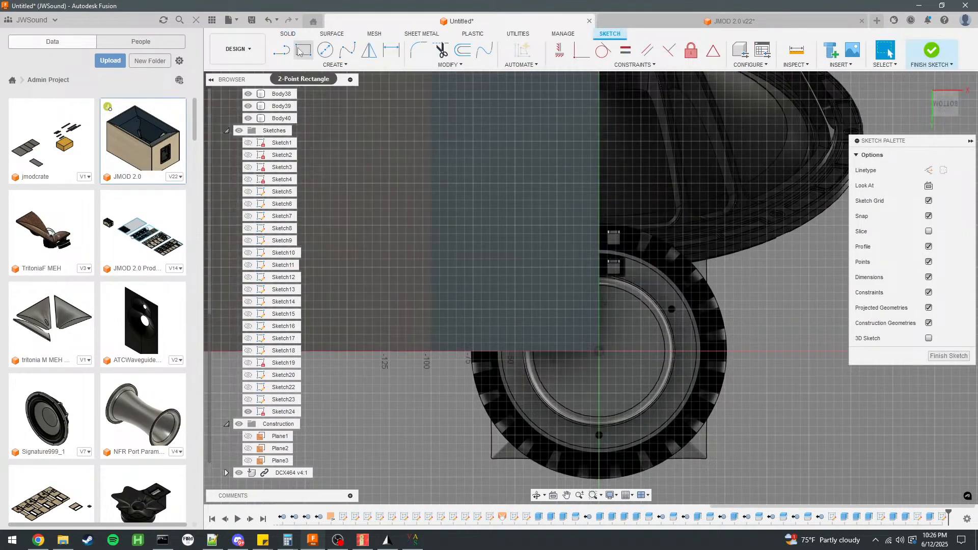
pyautogui.click(282, 49)
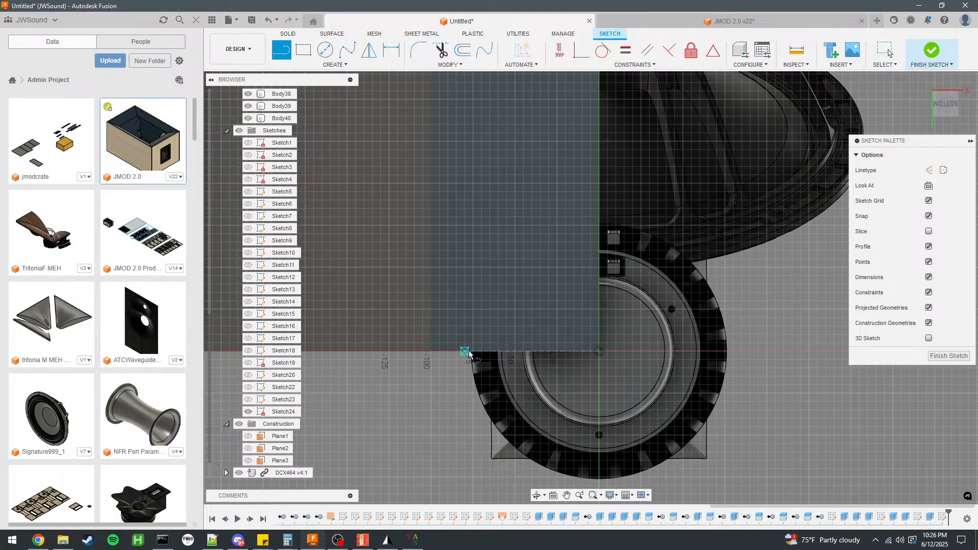
pyautogui.click(432, 351)
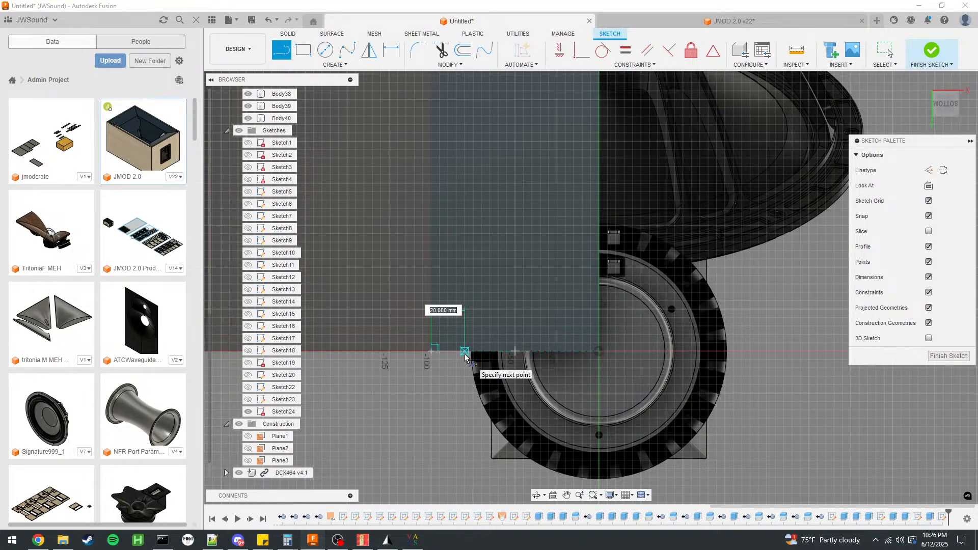
pyautogui.write('15')
pyautogui.press('Return')
pyautogui.scroll(-3, 461, 438)
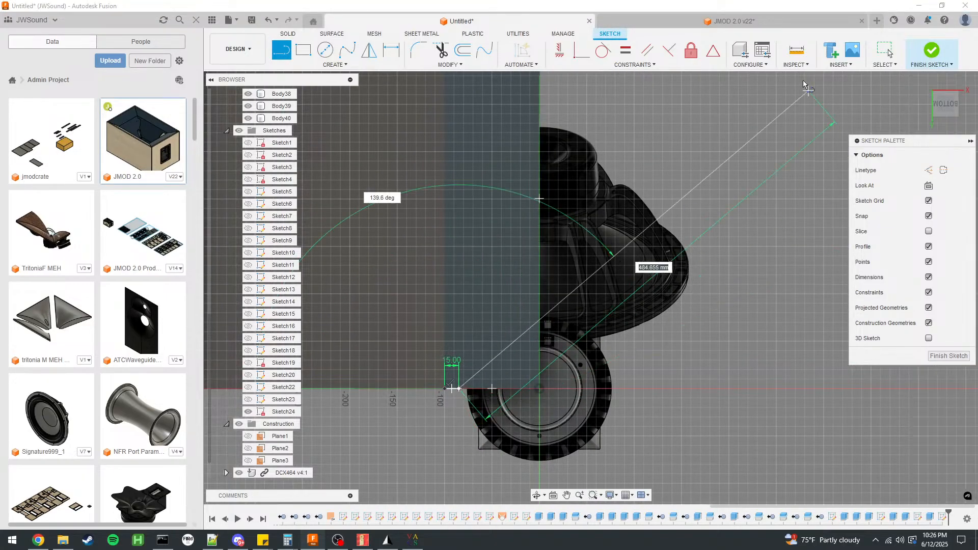
pyautogui.click(878, 51)
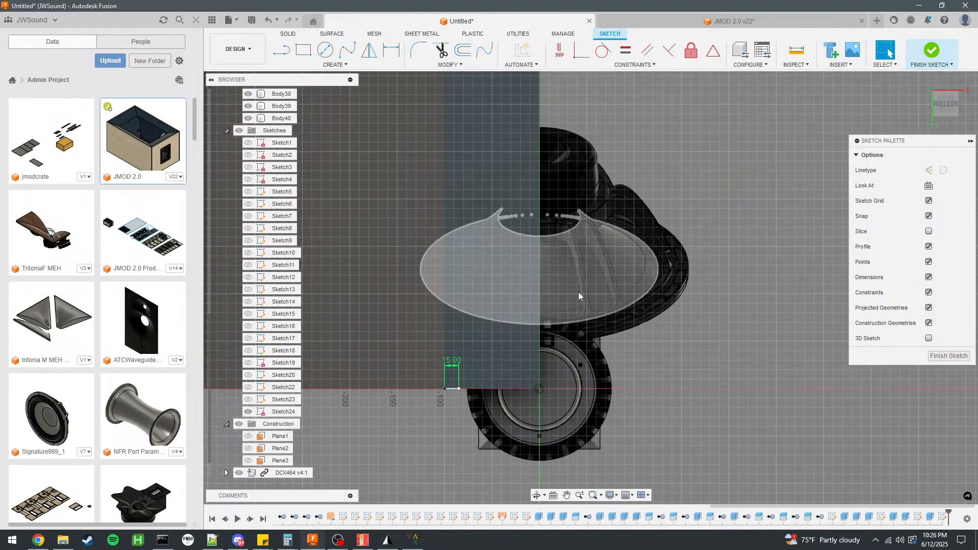
# Convert the 15 mm line to construction and start a new line from its inner end.
pyautogui.click(451, 389)
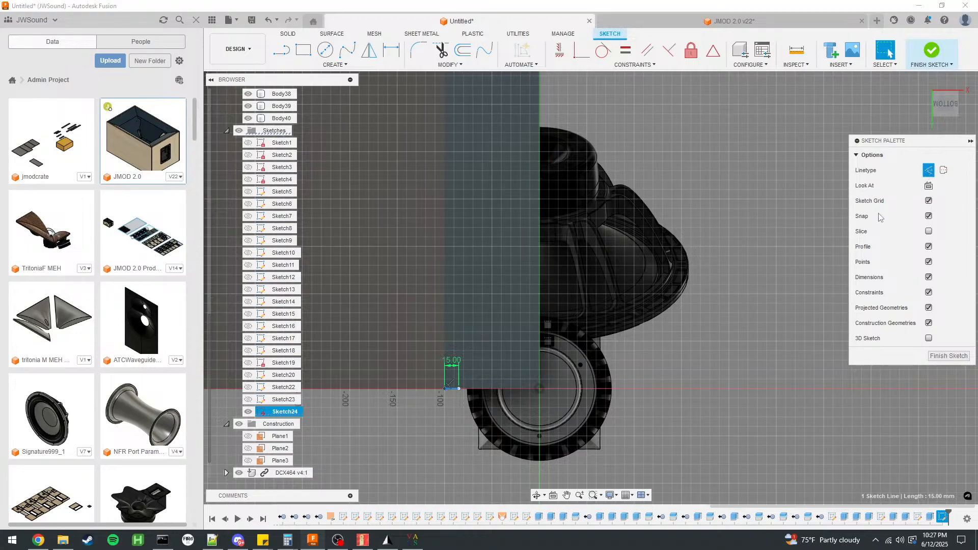
pyautogui.click(281, 50)
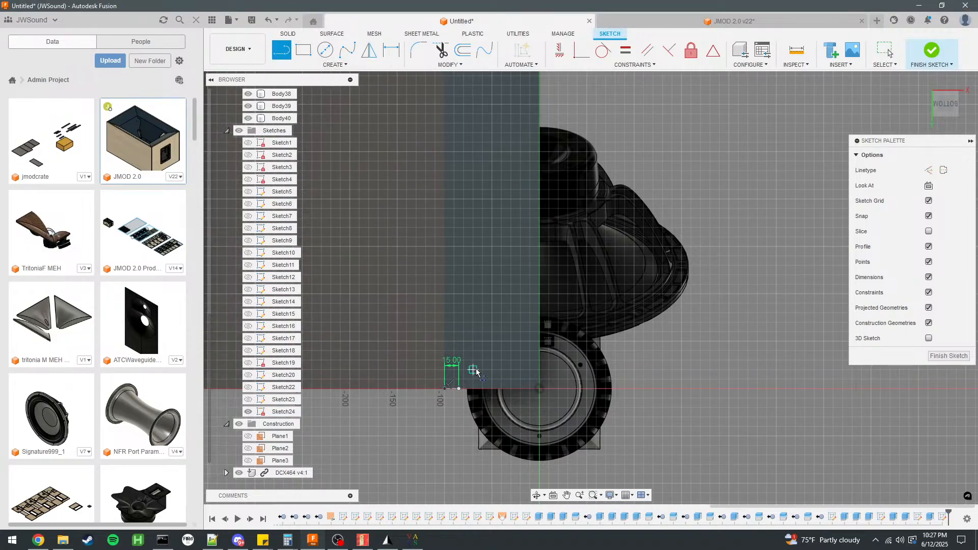
pyautogui.click(458, 390)
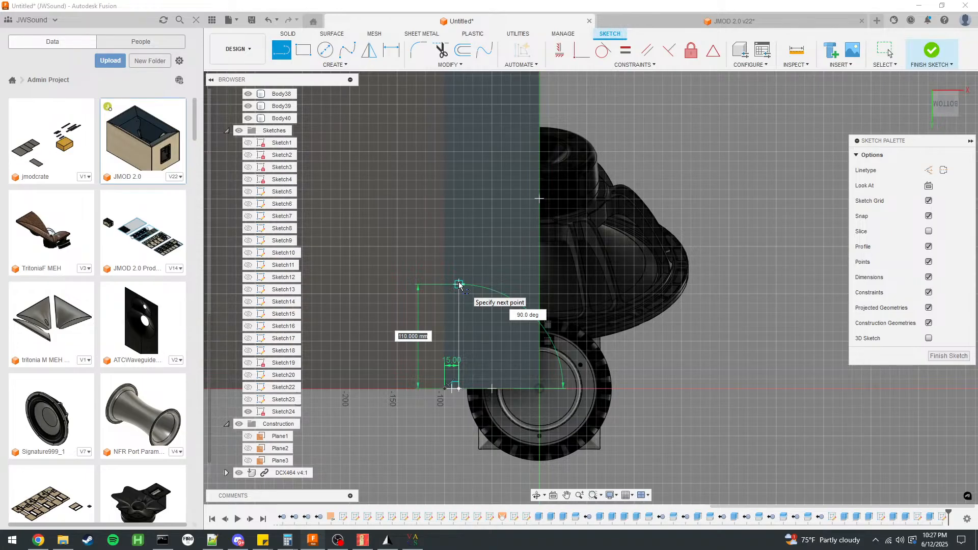
# Switch to the JMOD 2.0 design and examine how the outer flare meets the left side panel at the cabinet's front edge.
pyautogui.click(734, 21)
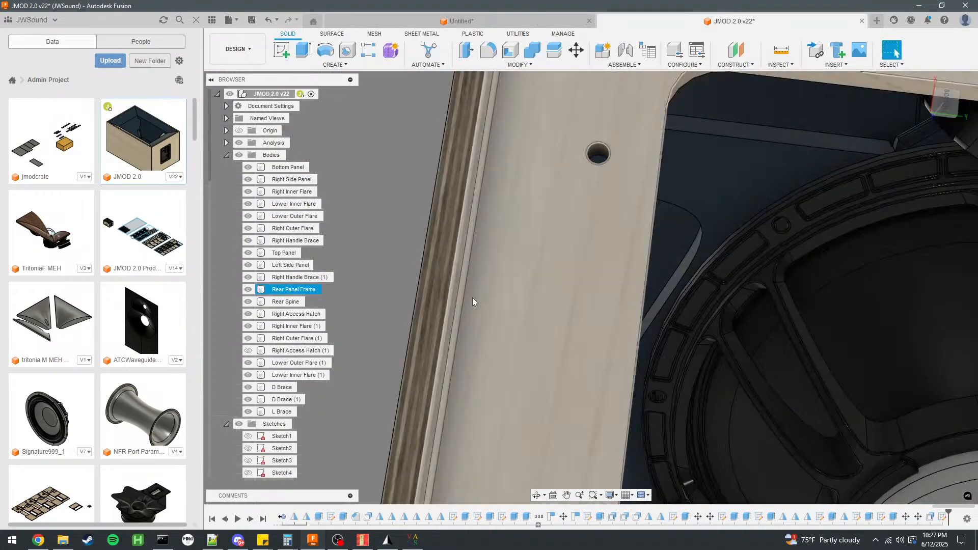
pyautogui.press('super')
pyautogui.keyDown('shift'); pyautogui.moveTo(472, 306); pyautogui.dragTo(509, 171, button='middle'); pyautogui.keyUp('shift')
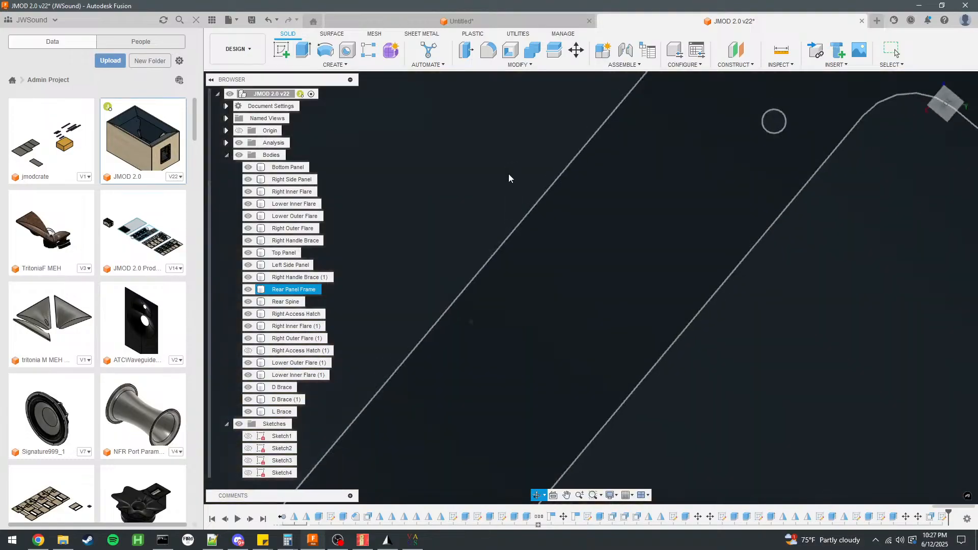
pyautogui.scroll(-8, 509, 172)
pyautogui.keyDown('shift'); pyautogui.moveTo(553, 261); pyautogui.dragTo(531, 156, button='middle'); pyautogui.keyUp('shift')
pyautogui.click(404, 320)
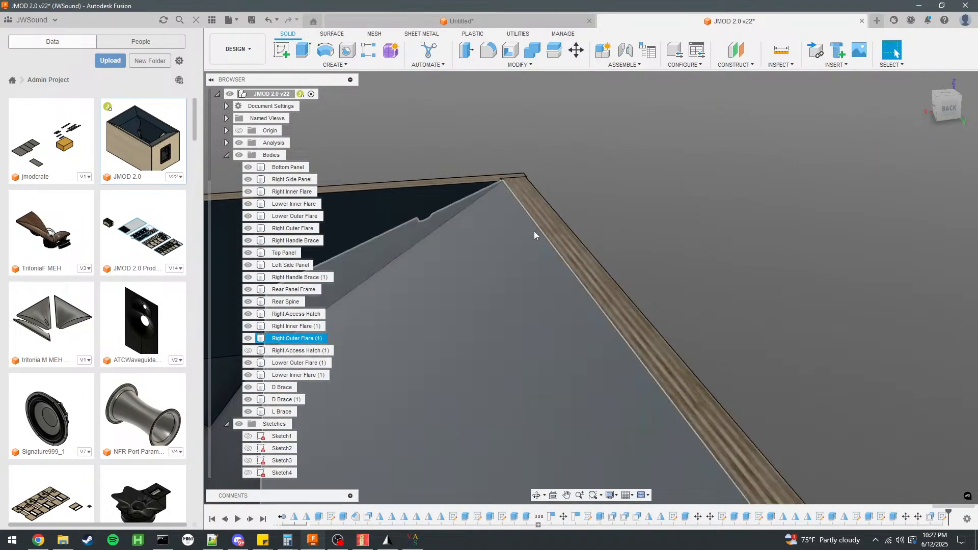
pyautogui.click(539, 231)
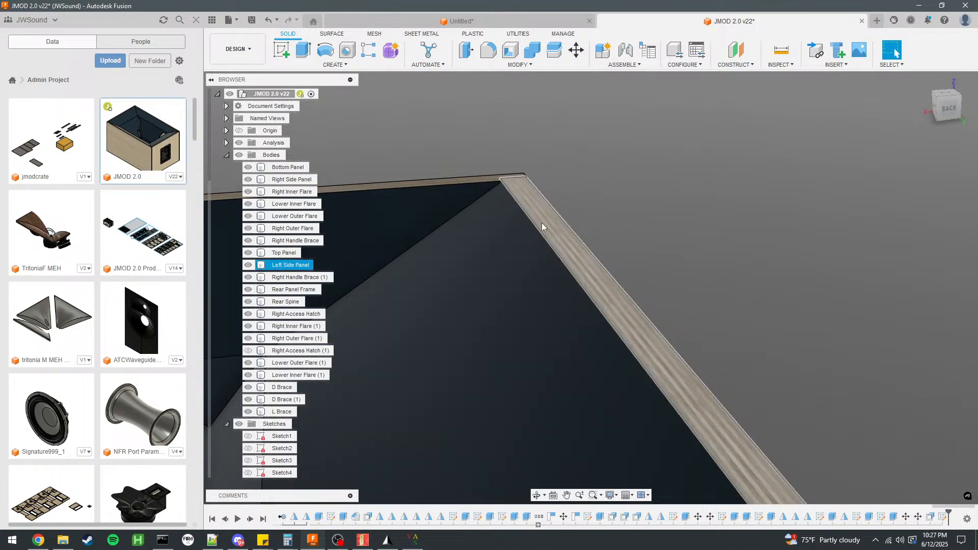
pyautogui.click(530, 257)
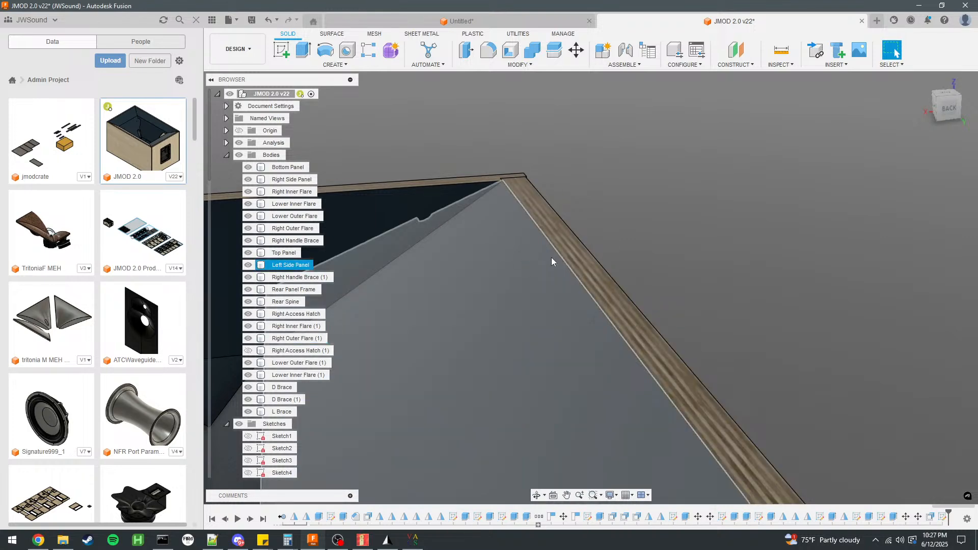
pyautogui.scroll(-5, 624, 191)
pyautogui.scroll(-2, 625, 191)
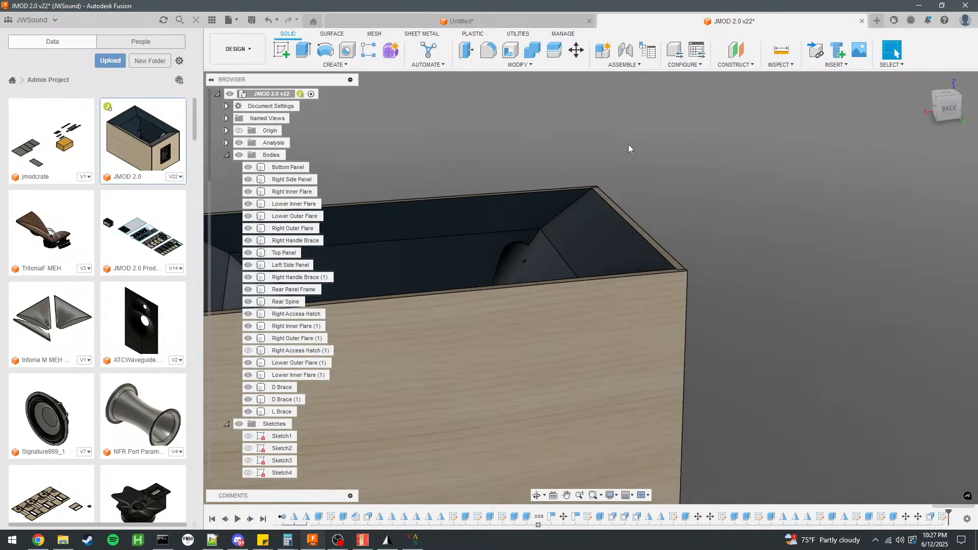
# Back in the untitled cabinet design, draw a 100 mm line from the construction line's inner end and a perpendicular line to the panel's far edge.
pyautogui.click(507, 24)
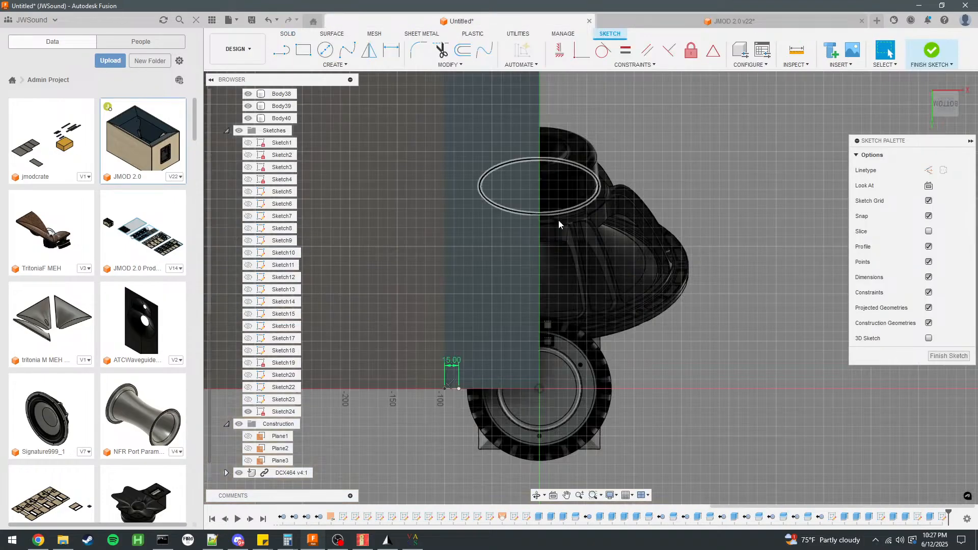
pyautogui.scroll(3, 541, 313)
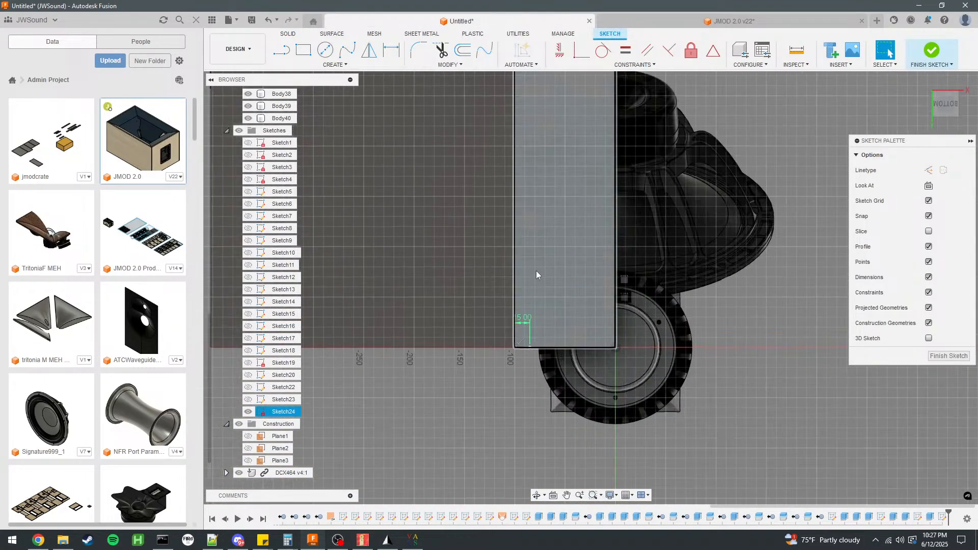
pyautogui.scroll(-2, 555, 341)
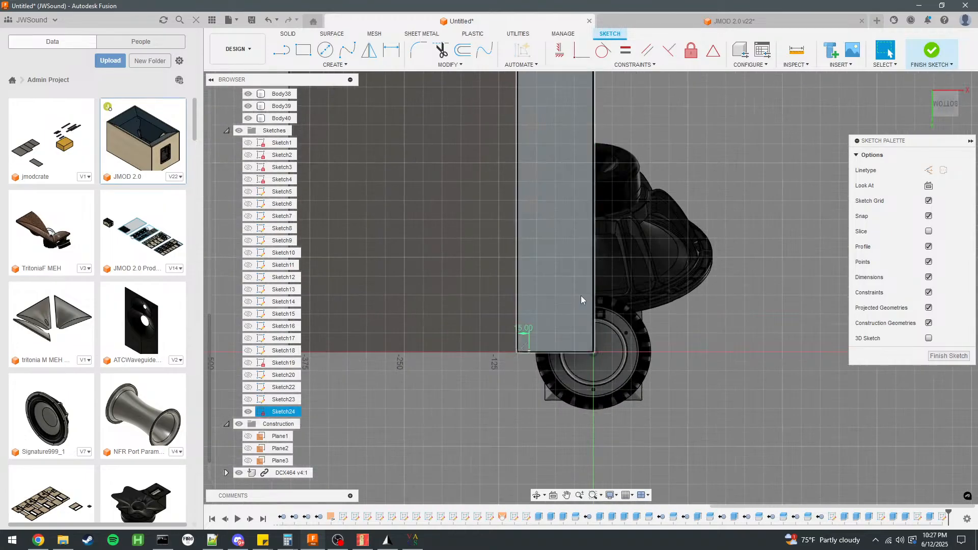
pyautogui.scroll(4, 575, 275)
pyautogui.click(283, 53)
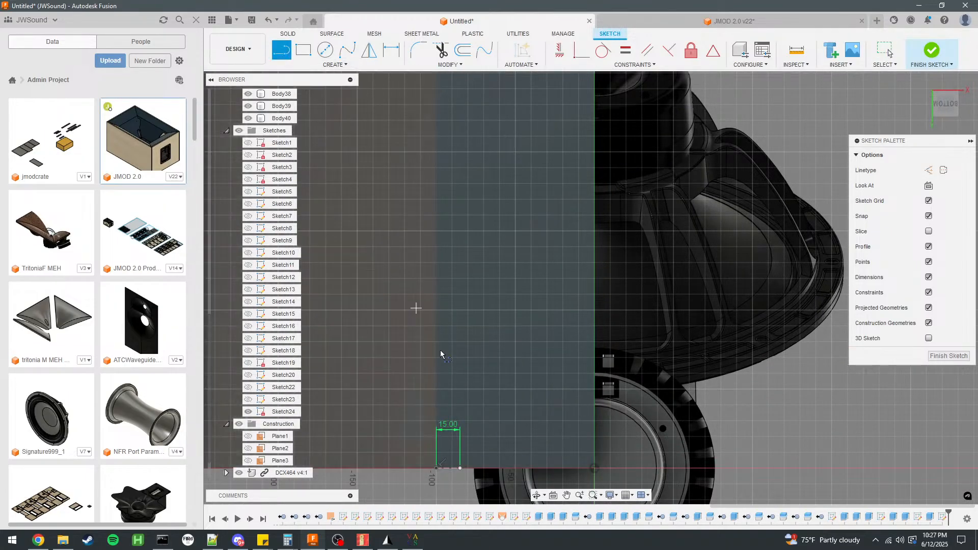
pyautogui.click(461, 468)
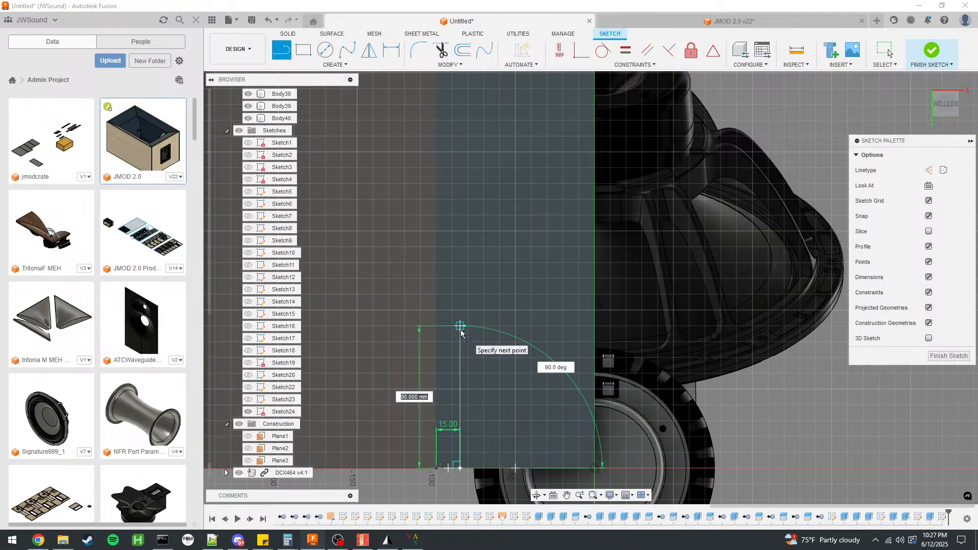
pyautogui.press('Tab')
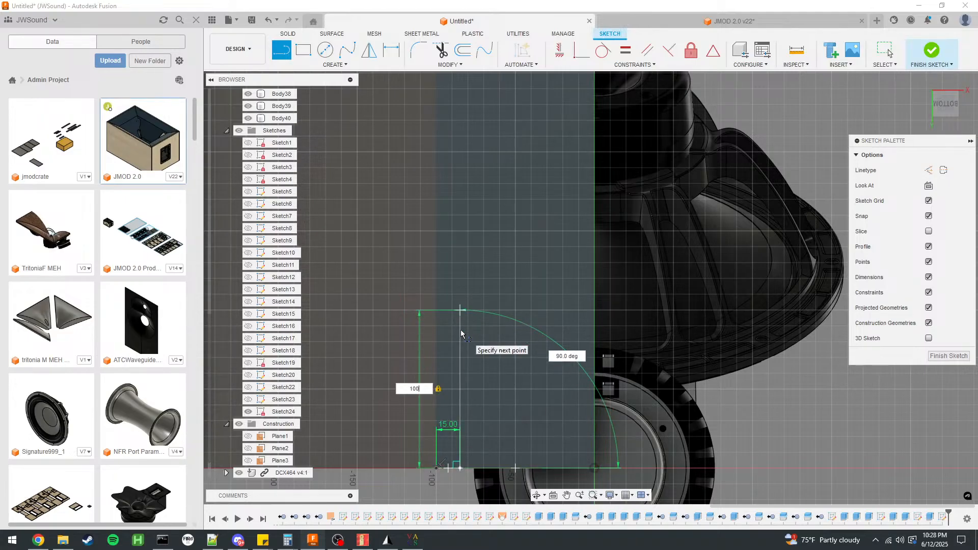
pyautogui.press('Return')
pyautogui.click(596, 311)
pyautogui.scroll(-4, 589, 208)
pyautogui.click(886, 51)
# Set the outline's length along the bottom panel to 120 mm.
pyautogui.scroll(2, 543, 289)
pyautogui.scroll(2, 534, 293)
pyautogui.doubleClick(451, 339)
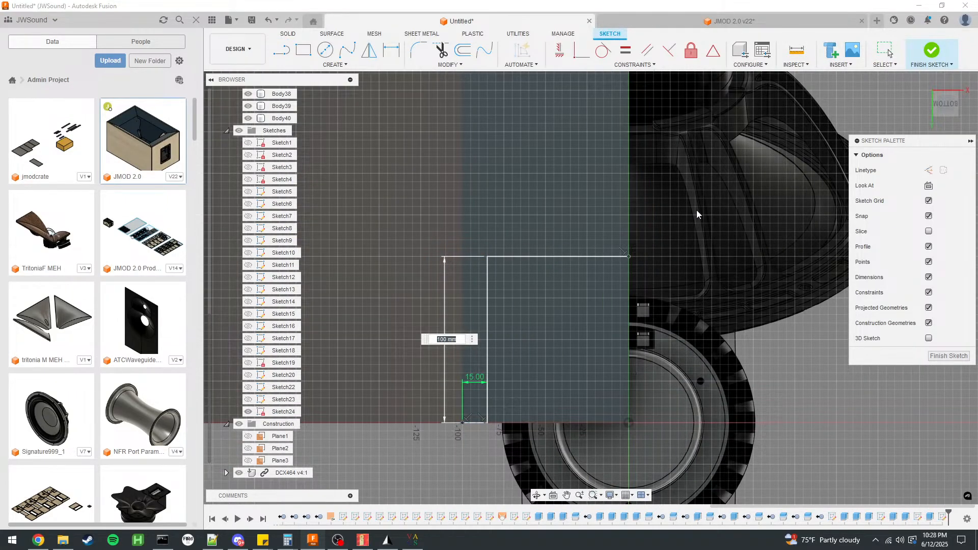
pyautogui.write('120')
pyautogui.press('Return')
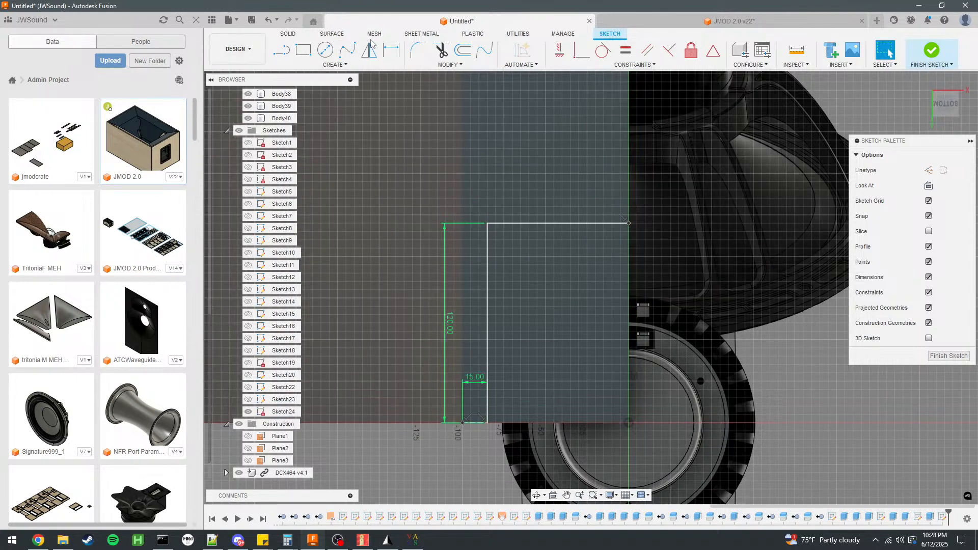
# Fillet the corner between the two outline lines with a 20 mm radius.
pyautogui.scroll(-2, 446, 176)
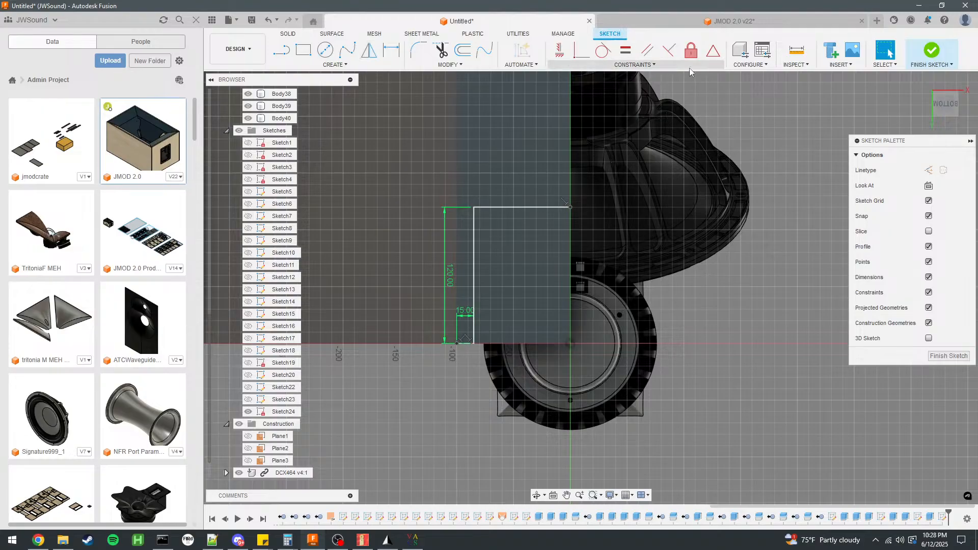
pyautogui.click(419, 50)
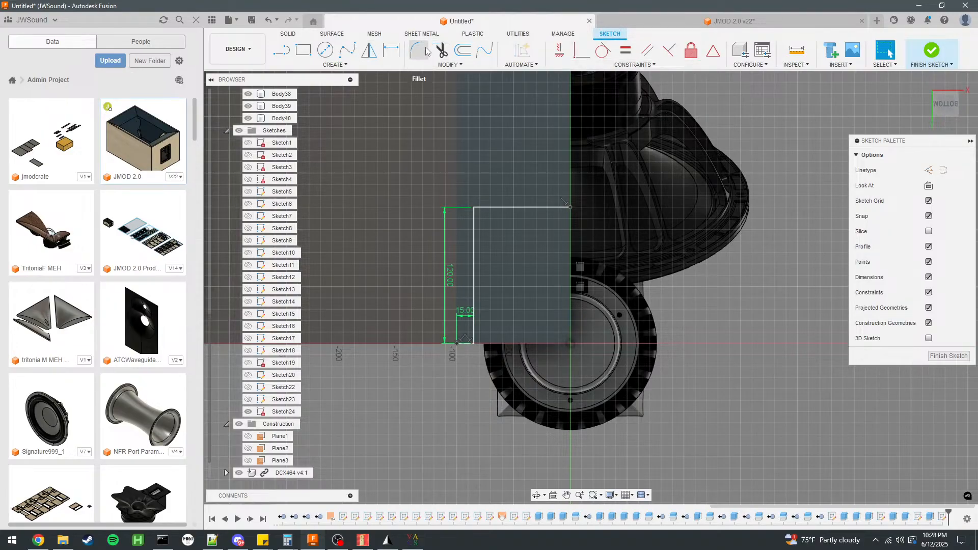
pyautogui.click(502, 208)
pyautogui.click(474, 238)
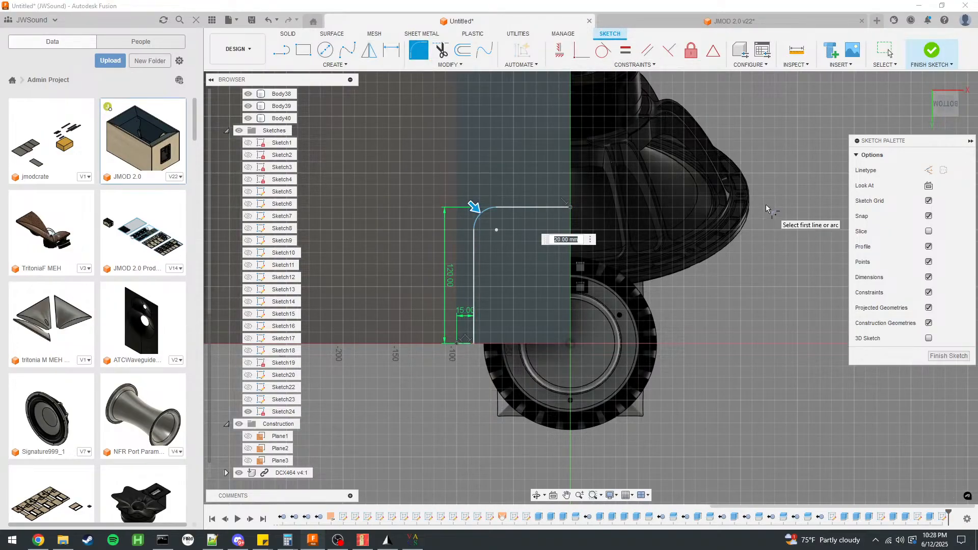
pyautogui.press('Return')
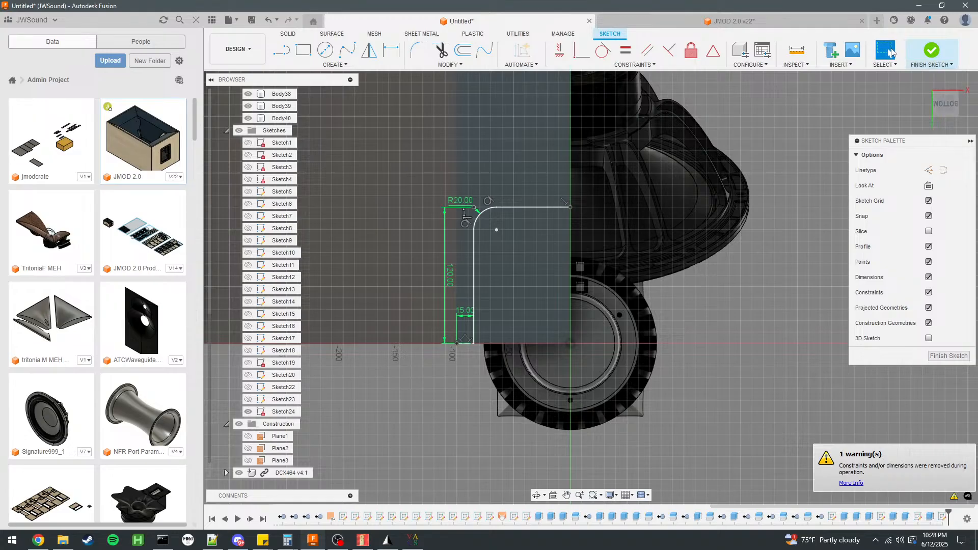
# Offset the two outline lines and the corner arc inward by 1 mm and finish the sketch.
pyautogui.scroll(2, 481, 258)
pyautogui.scroll(2, 513, 194)
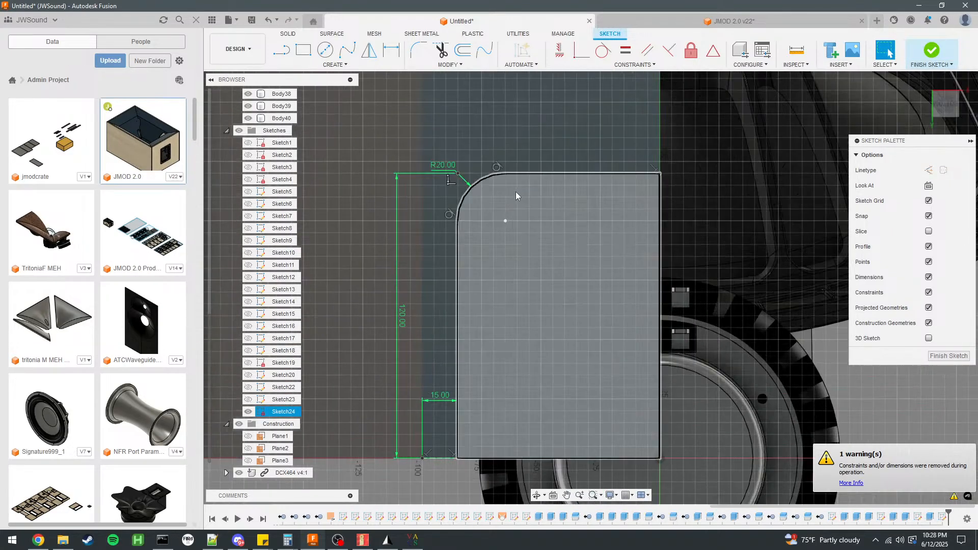
pyautogui.click(526, 175)
pyautogui.keyDown('shift'); pyautogui.click(494, 178); pyautogui.keyUp('shift')
pyautogui.keyDown('shift'); pyautogui.click(457, 257); pyautogui.keyUp('shift')
pyautogui.click(463, 50)
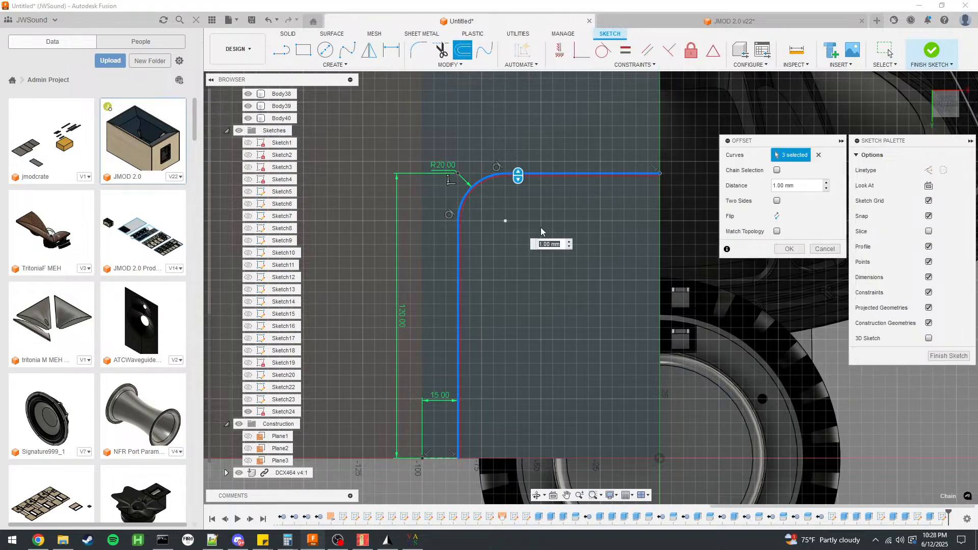
pyautogui.click(792, 252)
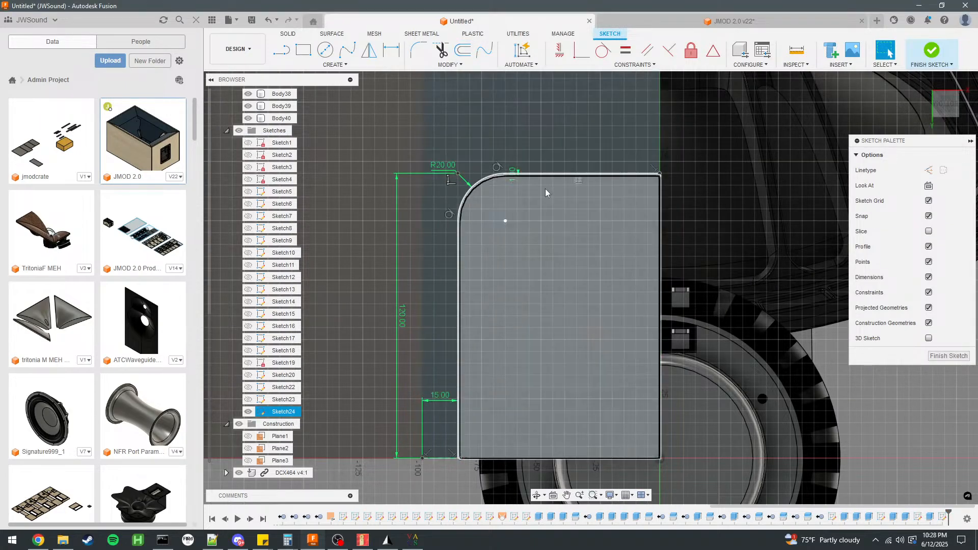
pyautogui.click(929, 53)
# Extrude the narrow strip between the two outlines by -12 mm as a cut through the bottom panel.
pyautogui.scroll(10, 632, 251)
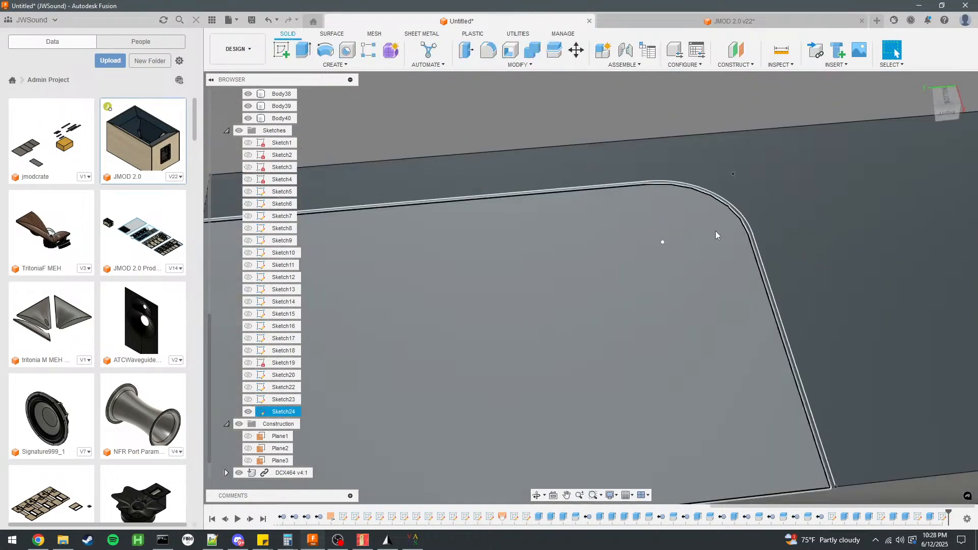
pyautogui.scroll(-10, 718, 187)
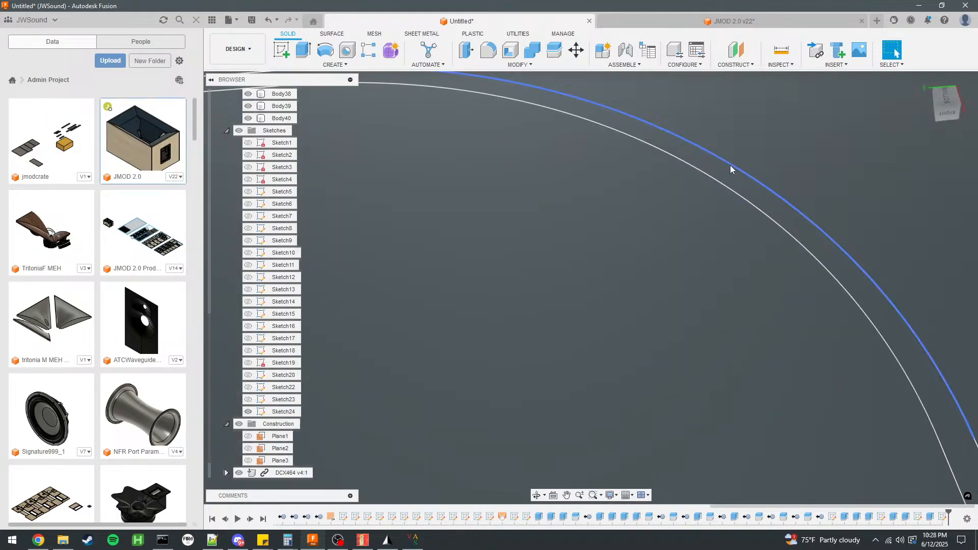
pyautogui.press('e')
pyautogui.click(725, 132)
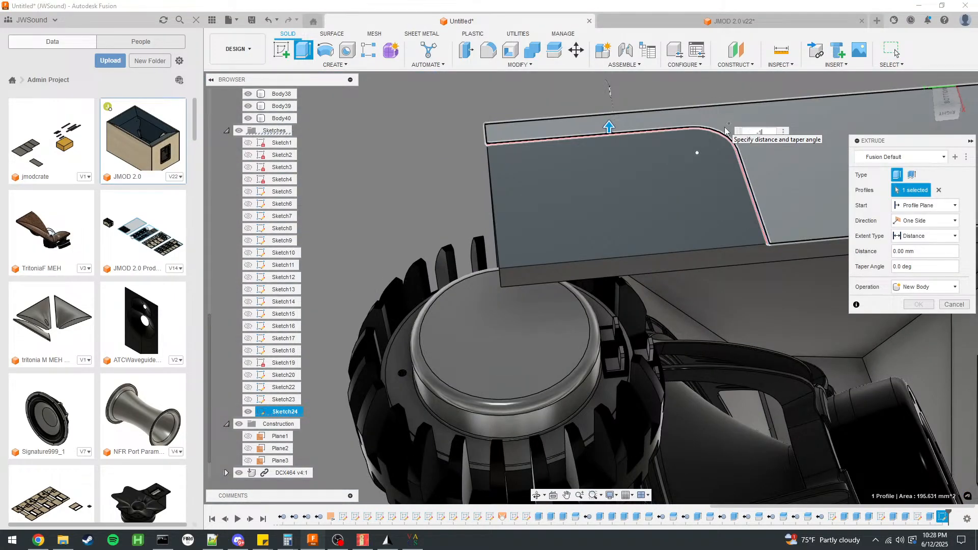
pyautogui.write('-18')
pyautogui.press('Return')
pyautogui.write('-12')
pyautogui.press('Return')
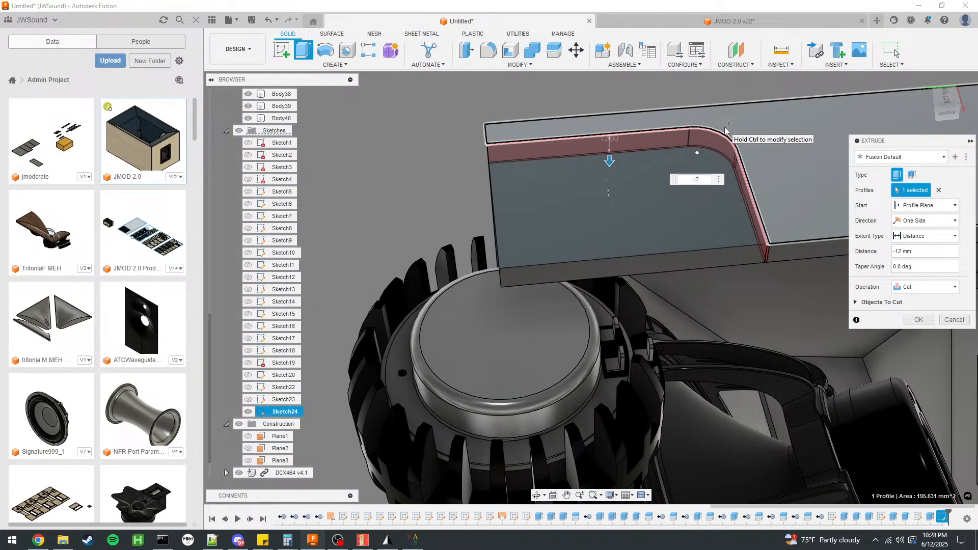
pyautogui.press('Return')
# Start a sketch on the bottom panel's inner face and hide the DCX464 compression driver.
pyautogui.moveTo(725, 127)
pyautogui.keyDown('shift'); pyautogui.mouseDown(button='middle')
pyautogui.moveTo(662, 182)
pyautogui.moveTo(753, 165)
pyautogui.moveTo(748, 152)
pyautogui.mouseUp(button='middle'); pyautogui.keyUp('shift')
pyautogui.click(748, 152)
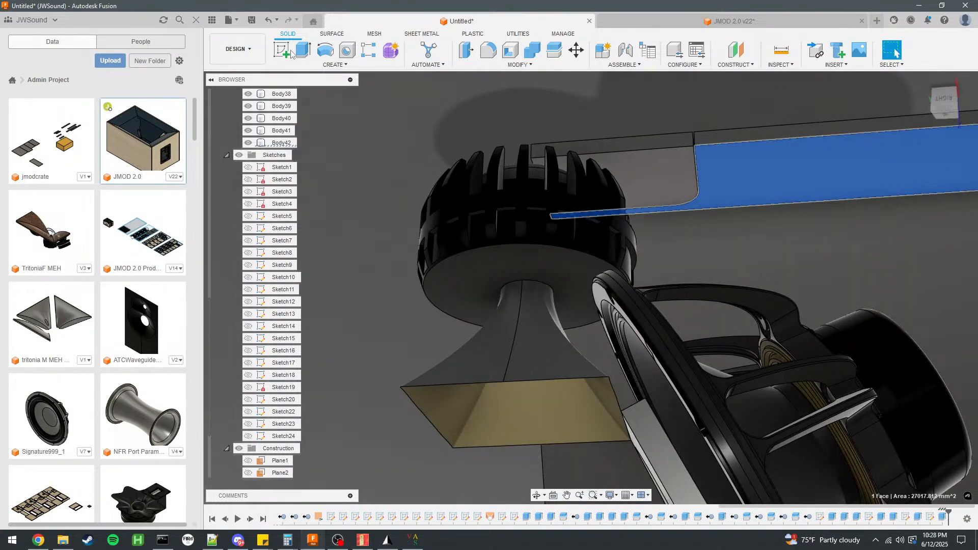
pyautogui.click(282, 50)
pyautogui.moveTo(603, 194)
pyautogui.keyDown('shift'); pyautogui.mouseDown(button='middle')
pyautogui.moveTo(708, 210)
pyautogui.moveTo(633, 94)
pyautogui.mouseUp(button='middle'); pyautogui.keyUp('shift')
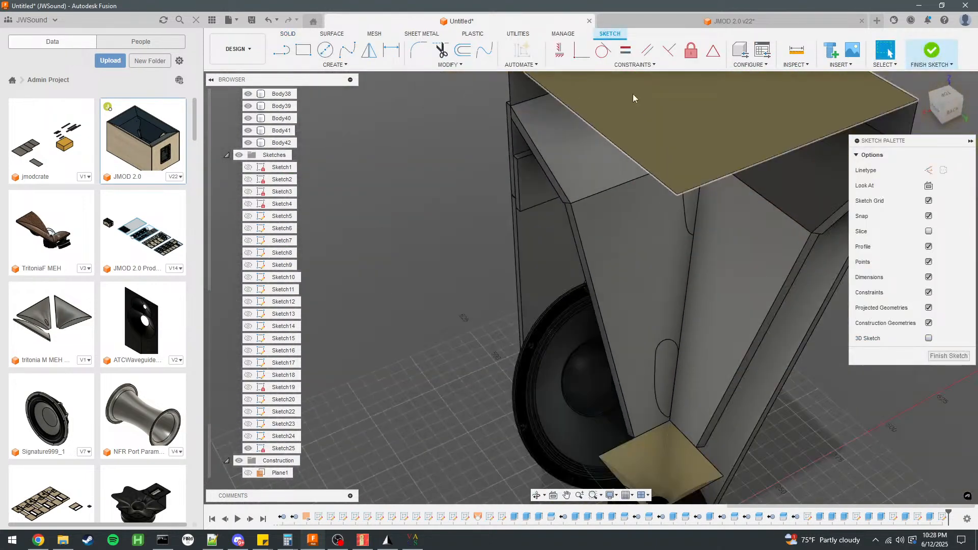
pyautogui.scroll(-5, 633, 94)
pyautogui.scroll(8, 660, 256)
pyautogui.keyDown('shift'); pyautogui.moveTo(622, 243); pyautogui.dragTo(628, 204, button='middle'); pyautogui.keyUp('shift')
pyautogui.scroll(-4, 629, 224)
pyautogui.scroll(6, 636, 345)
pyautogui.scroll(-3, 245, 449)
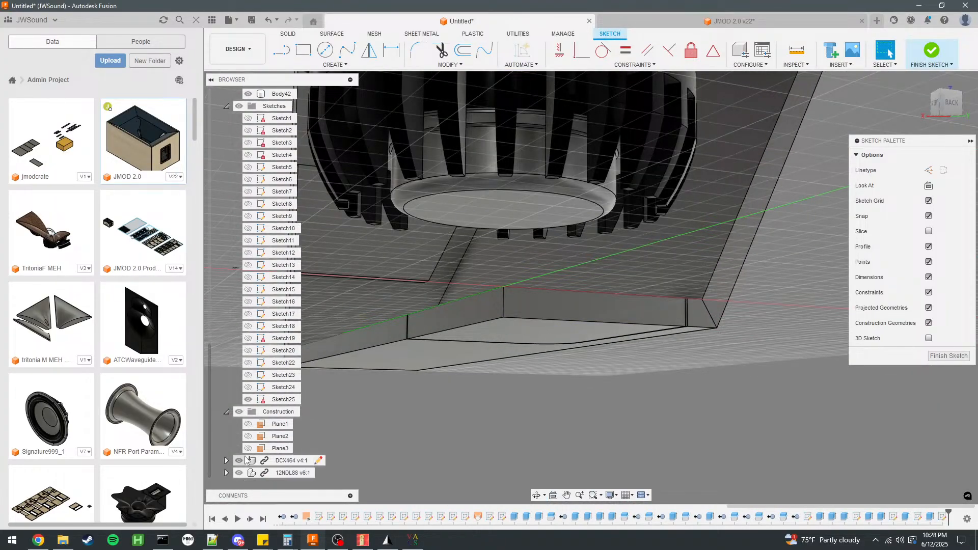
pyautogui.click(242, 461)
pyautogui.keyDown('shift'); pyautogui.moveTo(461, 255); pyautogui.dragTo(506, 341, button='middle'); pyautogui.keyUp('shift')
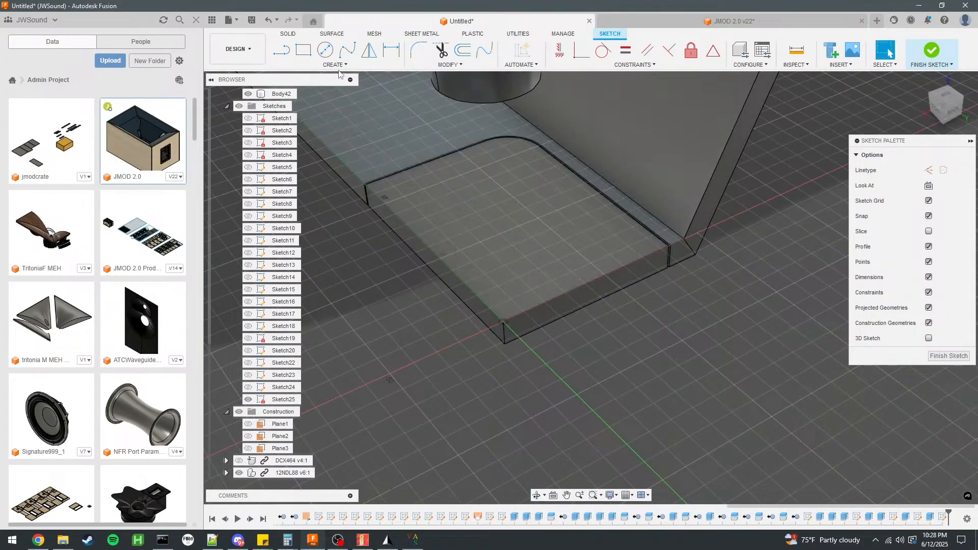
# Offset the cutout's two straight edges and rounded corner 18 mm inward onto the hatch piece, with chain selection turned off.
pyautogui.click(462, 49)
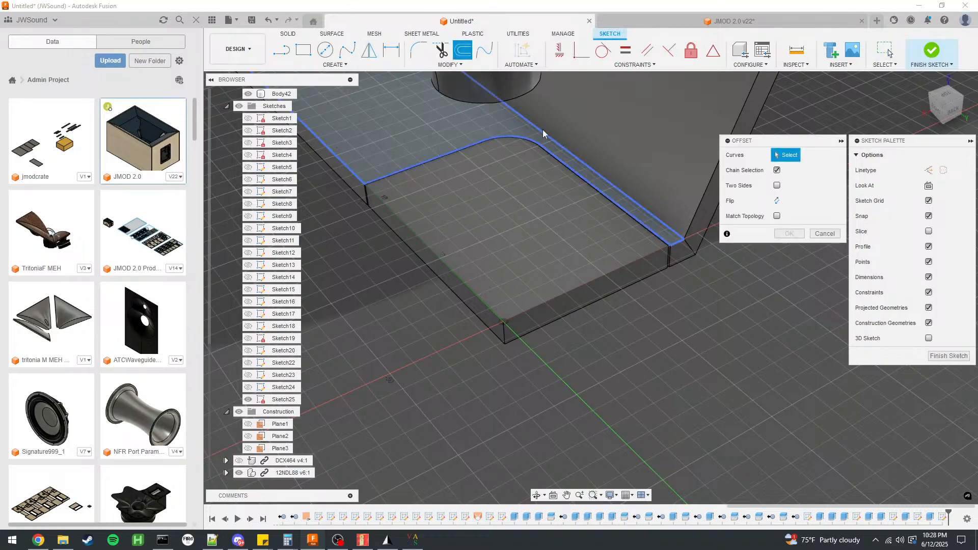
pyautogui.click(777, 171)
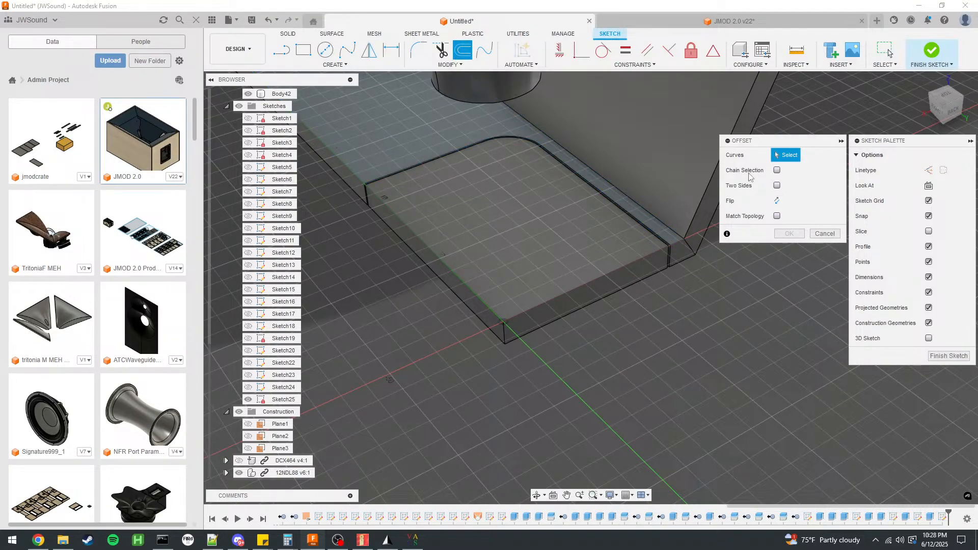
pyautogui.click(573, 171)
pyautogui.click(505, 139)
pyautogui.click(438, 156)
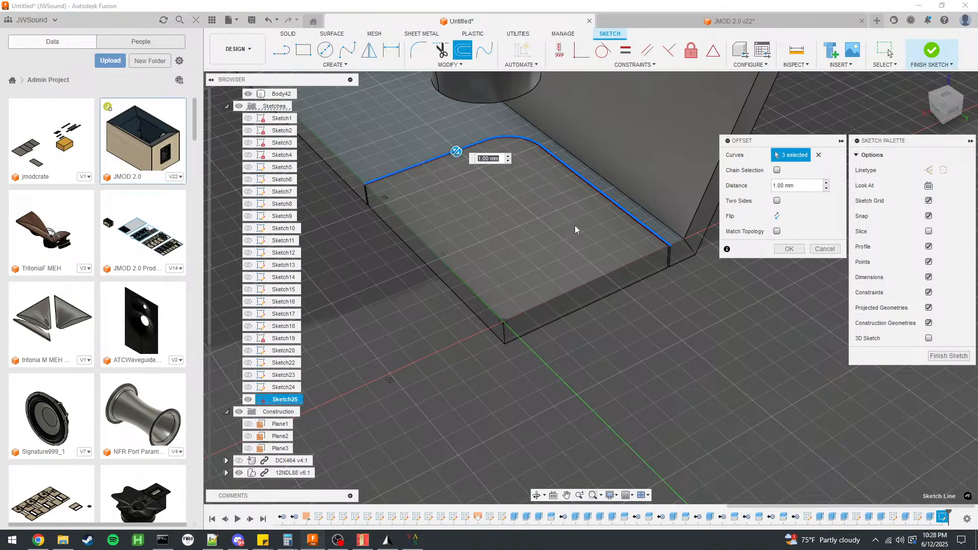
pyautogui.write('18')
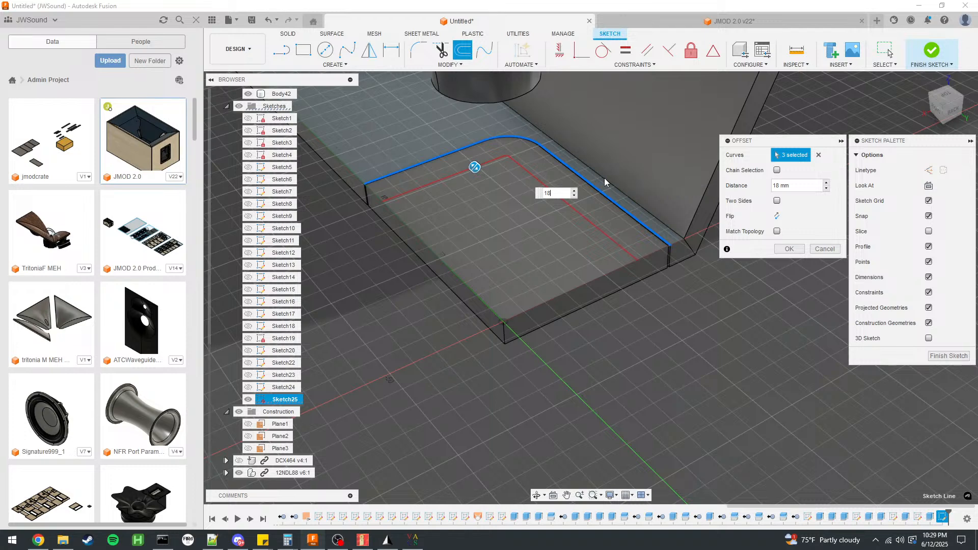
pyautogui.press('Return')
pyautogui.scroll(5, 460, 158)
pyautogui.moveTo(495, 203)
pyautogui.keyDown('shift'); pyautogui.mouseDown(button='middle')
pyautogui.moveTo(555, 186)
pyautogui.moveTo(544, 188)
pyautogui.mouseUp(button='middle'); pyautogui.keyUp('shift')
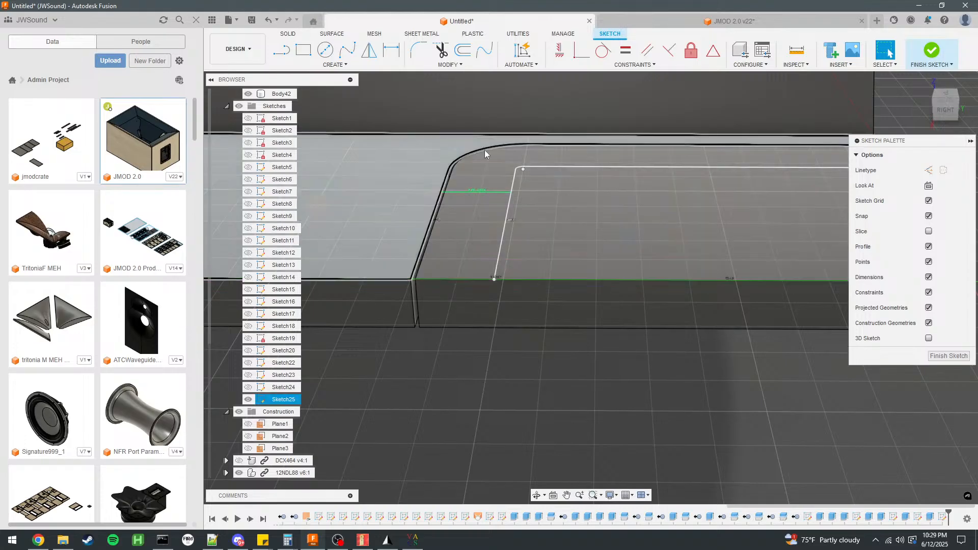
pyautogui.scroll(-2, 453, 200)
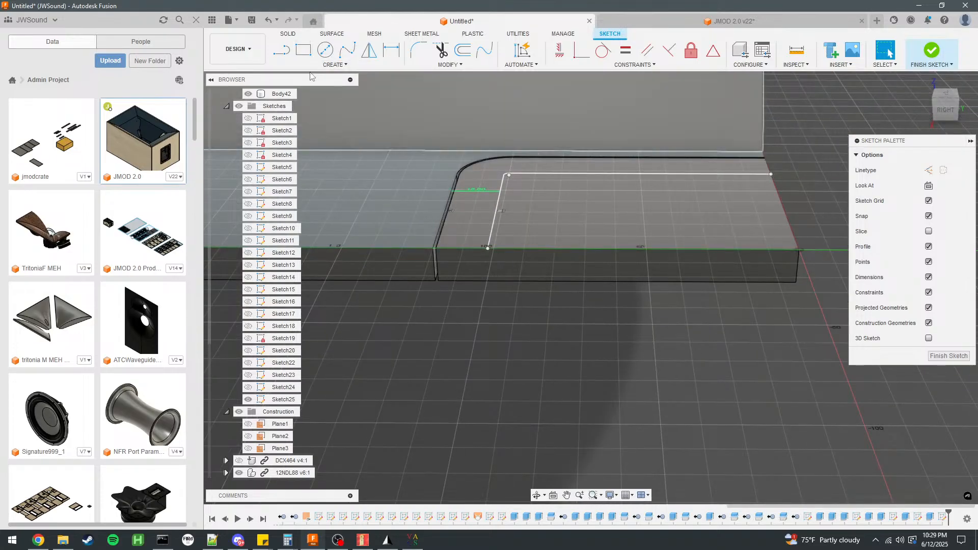
# Draw a 1 mm line inward from the bottom panel's inner corner beside the side panel.
pyautogui.click(282, 50)
pyautogui.moveTo(631, 147)
pyautogui.keyDown('shift'); pyautogui.mouseDown(button='middle')
pyautogui.moveTo(544, 163)
pyautogui.moveTo(548, 144)
pyautogui.moveTo(573, 159)
pyautogui.moveTo(541, 162)
pyautogui.mouseUp(button='middle'); pyautogui.keyUp('shift')
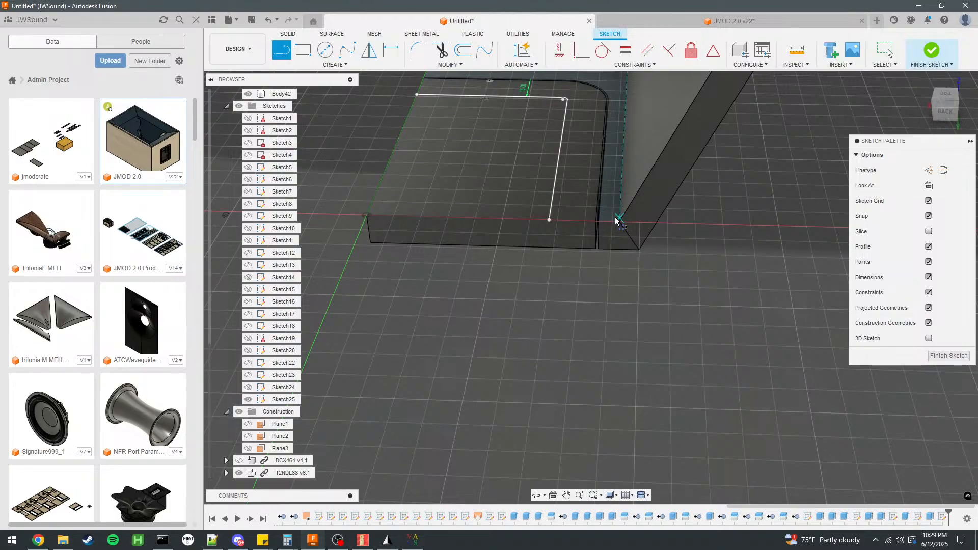
pyautogui.scroll(-2, 577, 304)
pyautogui.scroll(-1, 553, 299)
pyautogui.moveTo(498, 191)
pyautogui.keyDown('shift'); pyautogui.mouseDown(button='middle')
pyautogui.moveTo(648, 158)
pyautogui.moveTo(584, 258)
pyautogui.mouseUp(button='middle'); pyautogui.keyUp('shift')
pyautogui.scroll(3, 606, 289)
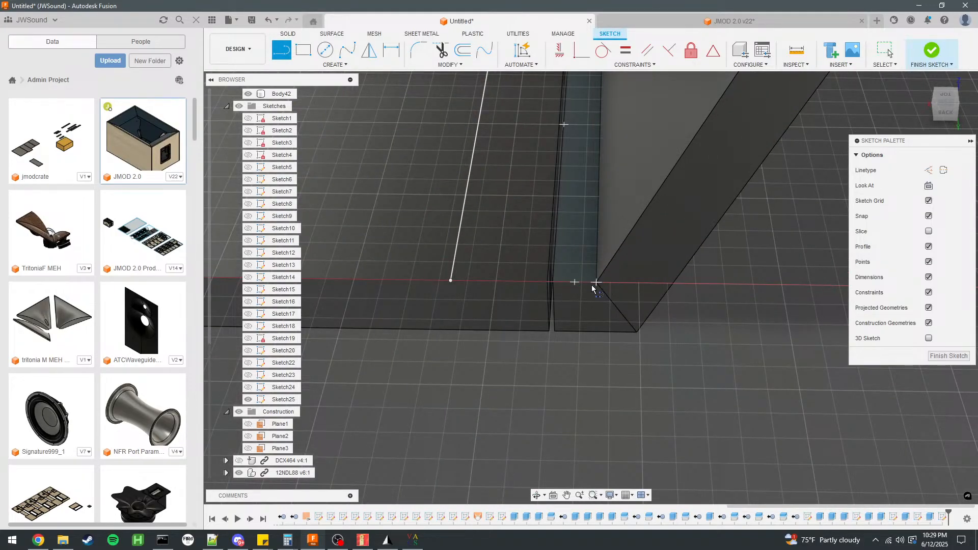
pyautogui.click(594, 286)
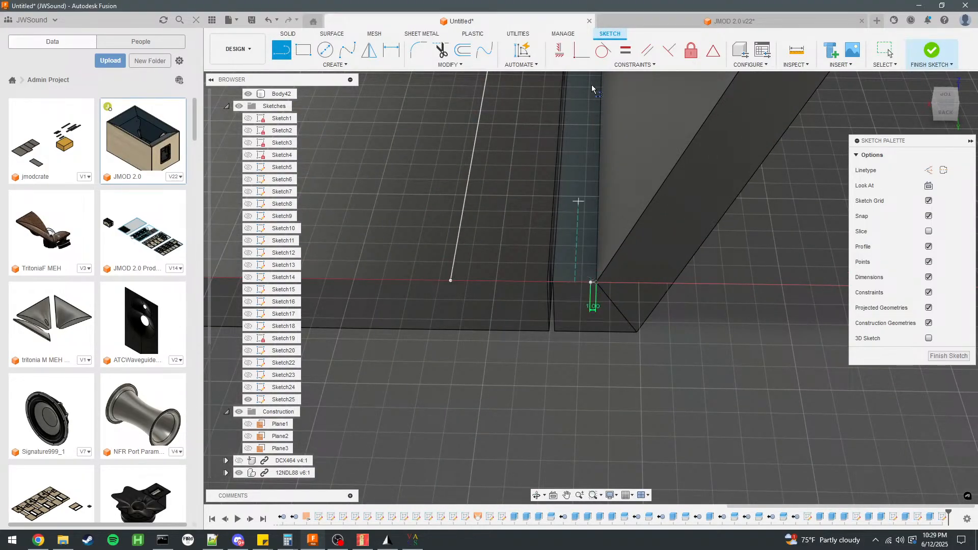
pyautogui.scroll(-4, 592, 286)
pyautogui.scroll(5, 585, 326)
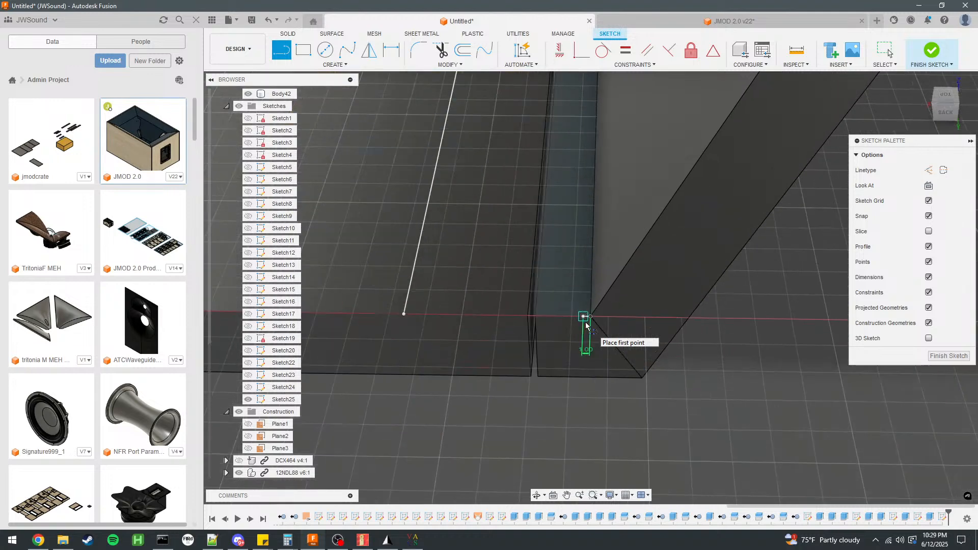
# Draw a 180 mm line running parallel to the side panel, then a perpendicular line across to the bottom panel's centre edge.
pyautogui.scroll(-4, 554, 383)
pyautogui.scroll(-3, 554, 383)
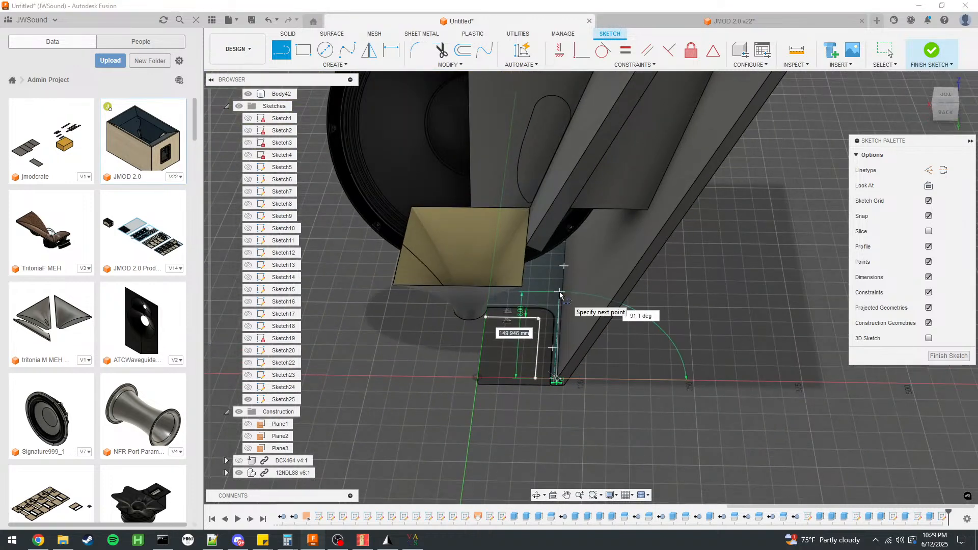
pyautogui.scroll(3, 560, 294)
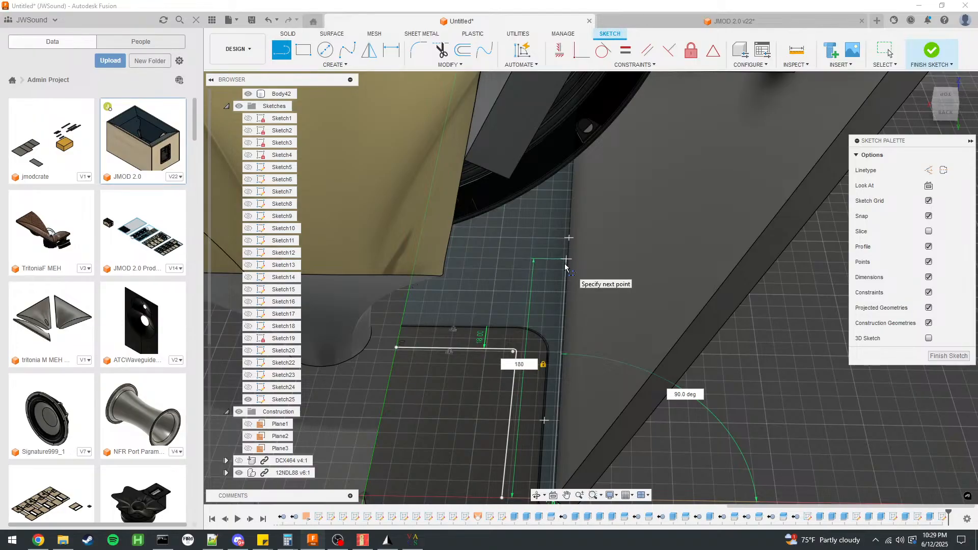
pyautogui.press('Return')
pyautogui.keyDown('shift'); pyautogui.moveTo(590, 258); pyautogui.dragTo(410, 251, button='middle'); pyautogui.keyUp('shift')
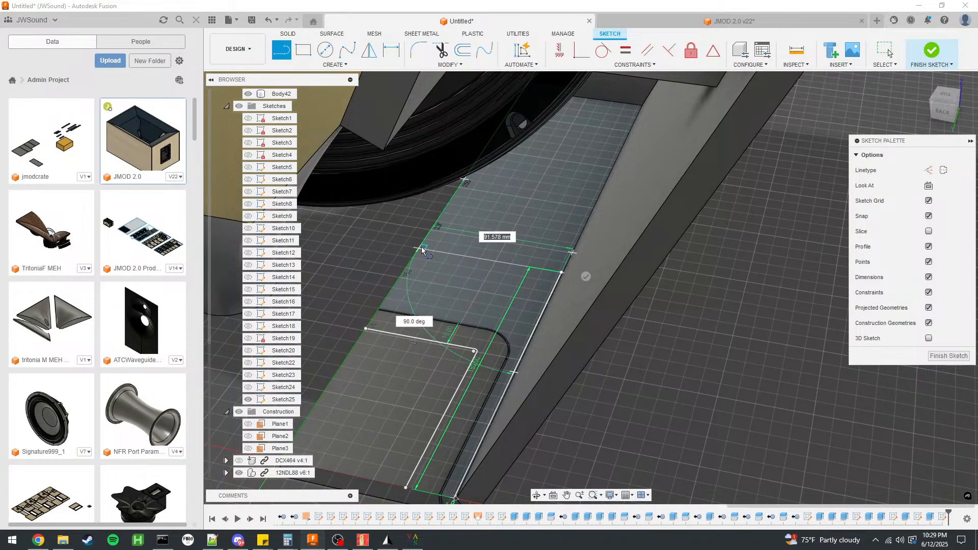
pyautogui.click(421, 248)
pyautogui.scroll(-2, 616, 158)
pyautogui.click(889, 51)
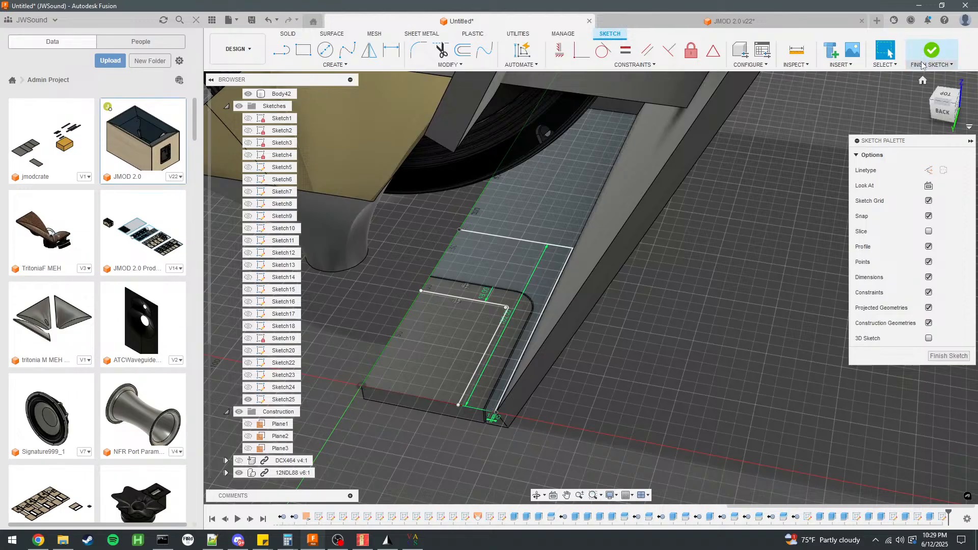
pyautogui.click(917, 66)
pyautogui.click(480, 258)
pyautogui.keyDown('shift'); pyautogui.click(507, 293); pyautogui.keyUp('shift')
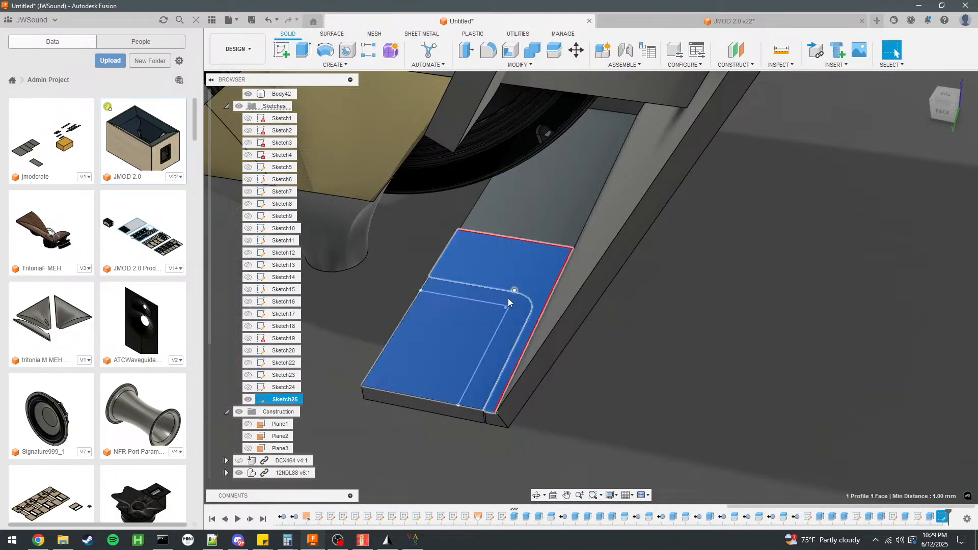
pyautogui.scroll(5, 519, 289)
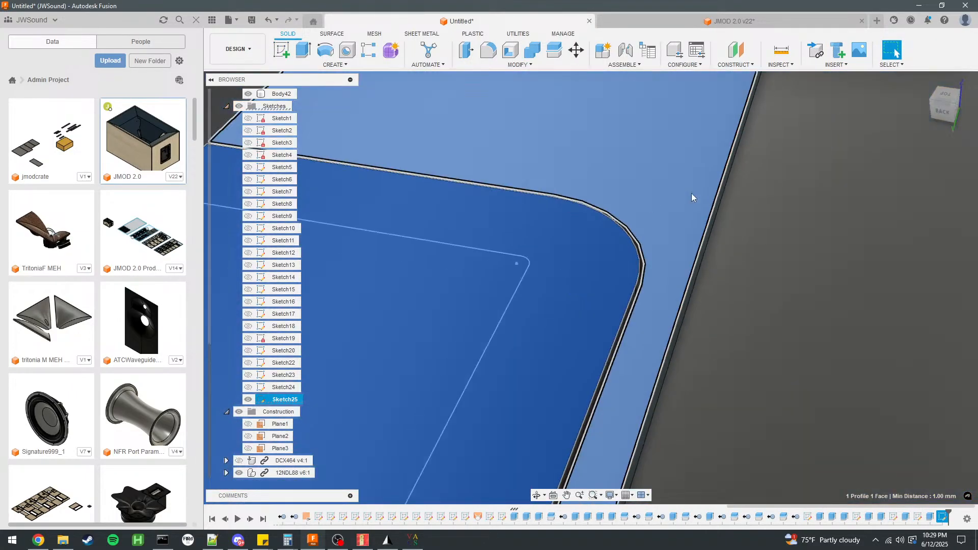
pyautogui.scroll(-3, 692, 197)
pyautogui.click(366, 154)
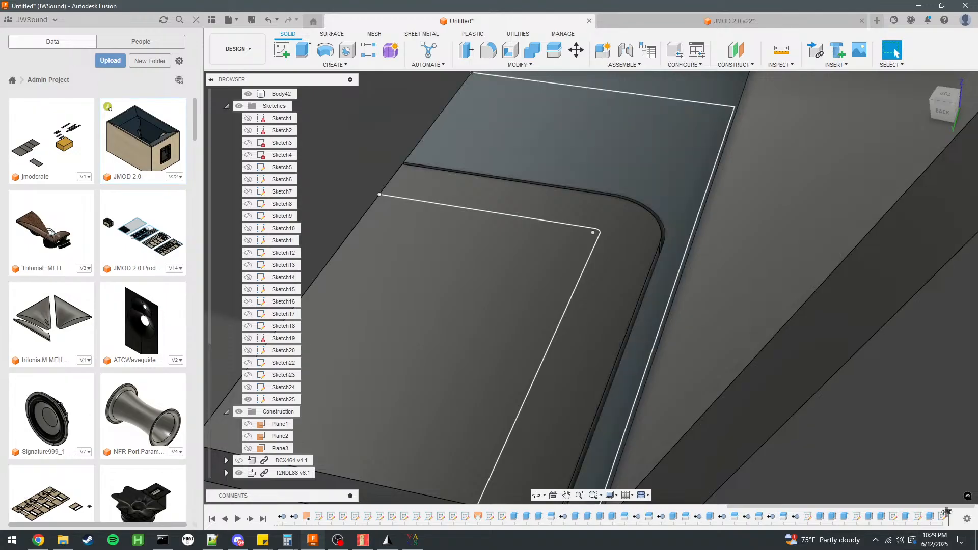
# Reopen the sketch and close the L-shaped frame profile with a straight line at each of its two open ends.
pyautogui.doubleClick(943, 516)
pyautogui.scroll(-3, 534, 197)
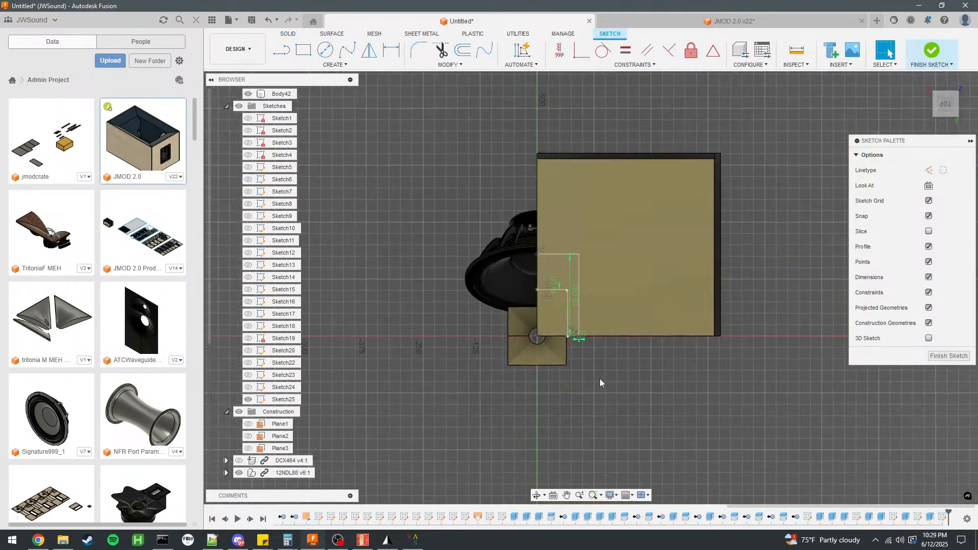
pyautogui.keyDown('shift'); pyautogui.moveTo(596, 379); pyautogui.dragTo(595, 319, button='middle'); pyautogui.keyUp('shift')
pyautogui.scroll(-3, 561, 336)
pyautogui.scroll(9, 546, 334)
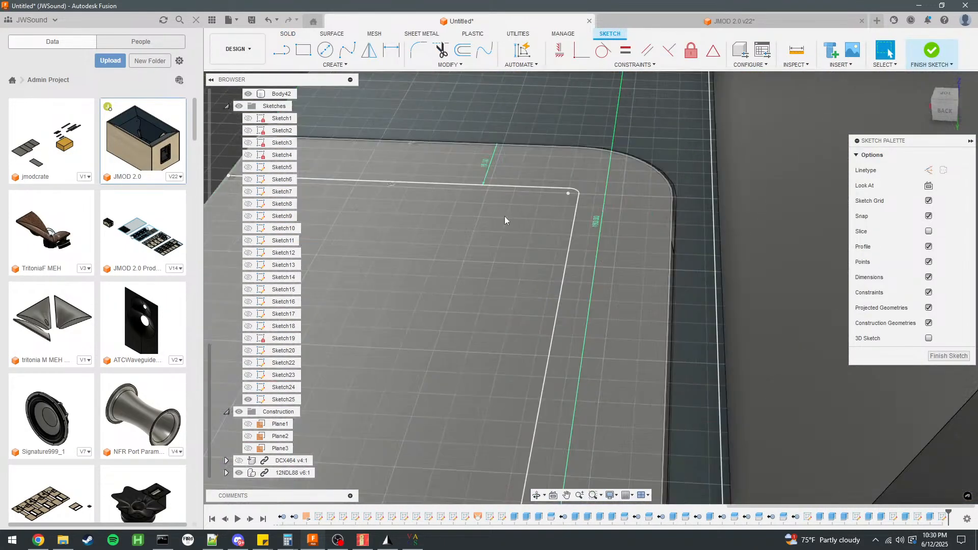
pyautogui.scroll(-3, 460, 187)
pyautogui.click(282, 49)
pyautogui.click(438, 111)
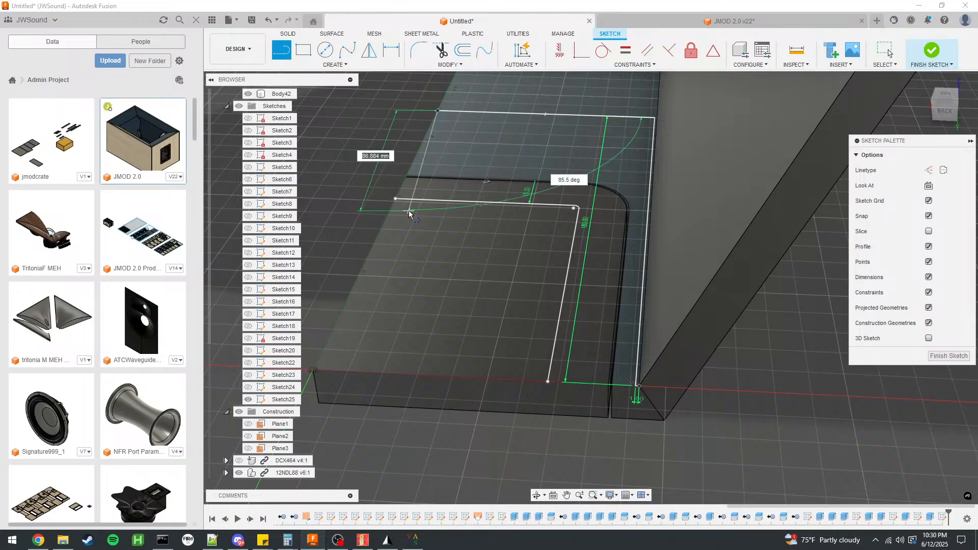
pyautogui.click(396, 199)
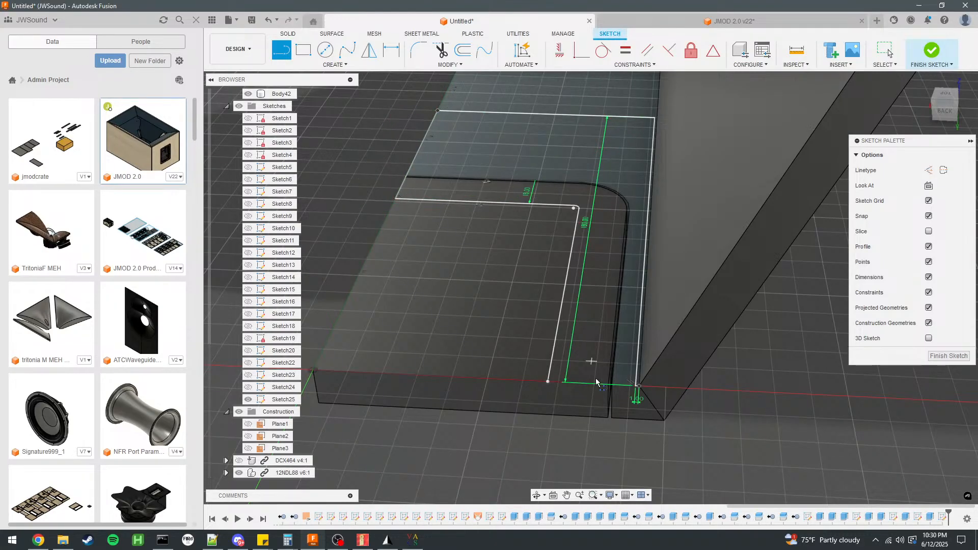
pyautogui.click(638, 386)
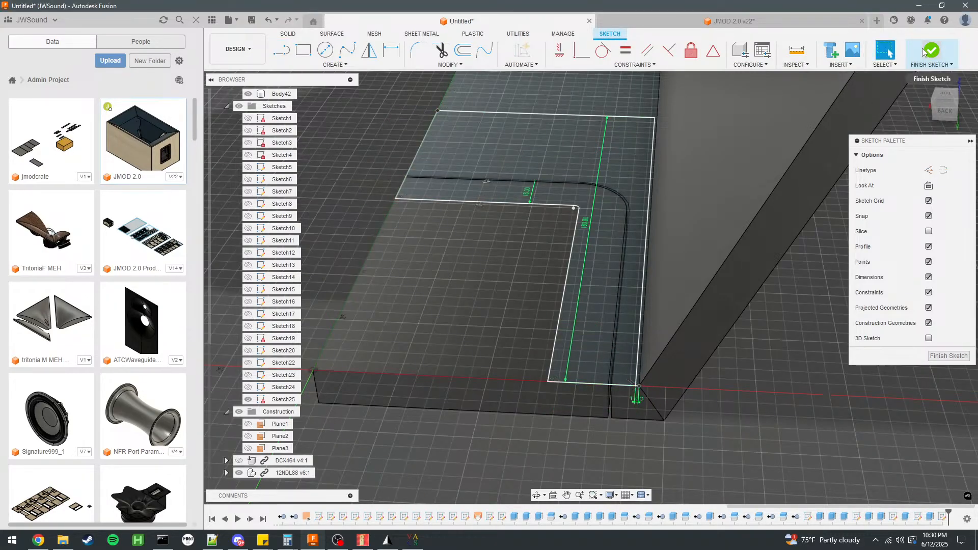
# Finish the sketch and extrude the L-shaped frame profiles around the hatch opening 12 mm as a new body.
pyautogui.click(932, 49)
pyautogui.click(618, 178)
pyautogui.keyDown('ctrl'); pyautogui.click(595, 206); pyautogui.keyUp('ctrl')
pyautogui.scroll(5, 621, 192)
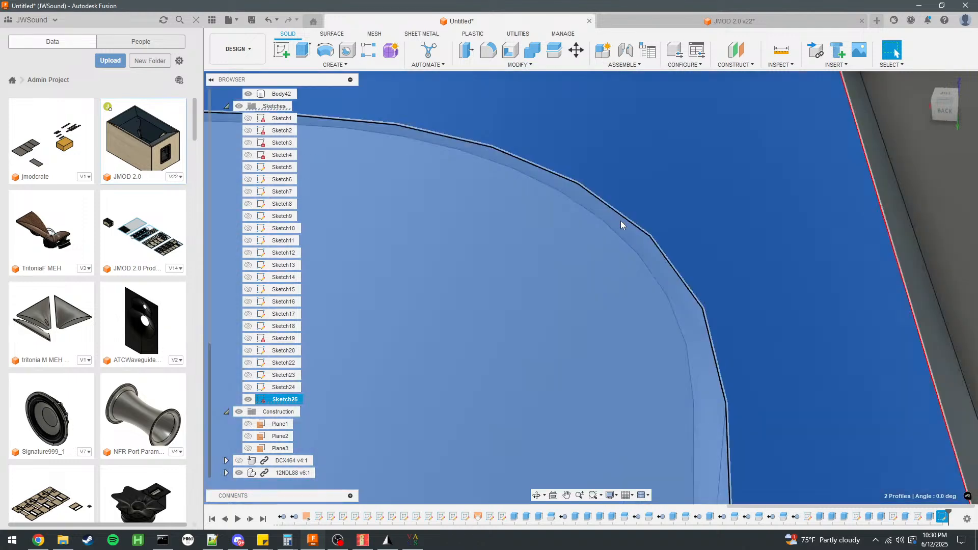
pyautogui.scroll(-5, 621, 217)
pyautogui.write('e12')
pyautogui.click(931, 287)
pyautogui.click(916, 330)
pyautogui.click(923, 305)
# Reopen the hatch cutout sketch on the bottom panel and switch the line type to construction.
pyautogui.scroll(-4, 677, 262)
pyautogui.keyDown('shift'); pyautogui.moveTo(576, 265); pyautogui.dragTo(639, 203, button='middle'); pyautogui.keyUp('shift')
pyautogui.scroll(-4, 677, 274)
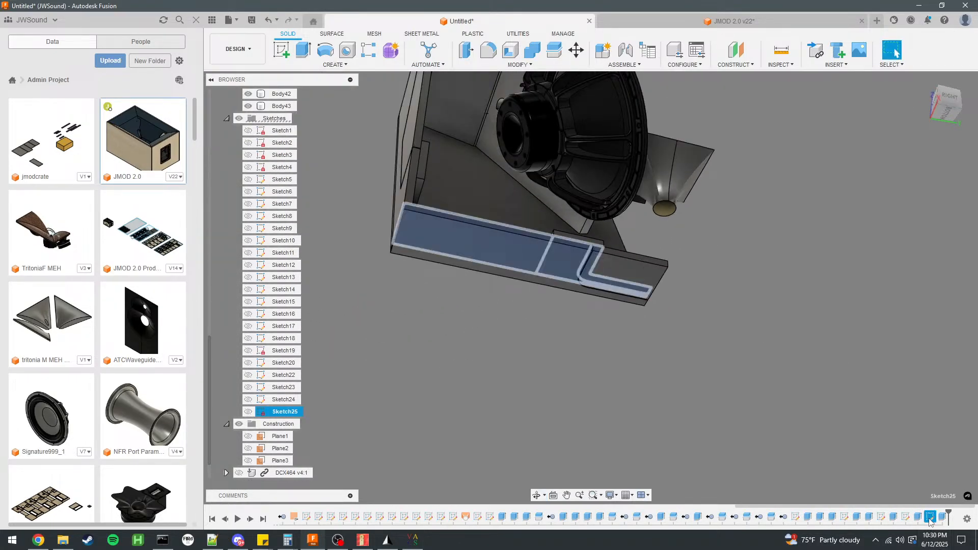
pyautogui.click(907, 517)
pyautogui.click(865, 388)
pyautogui.doubleClick(906, 517)
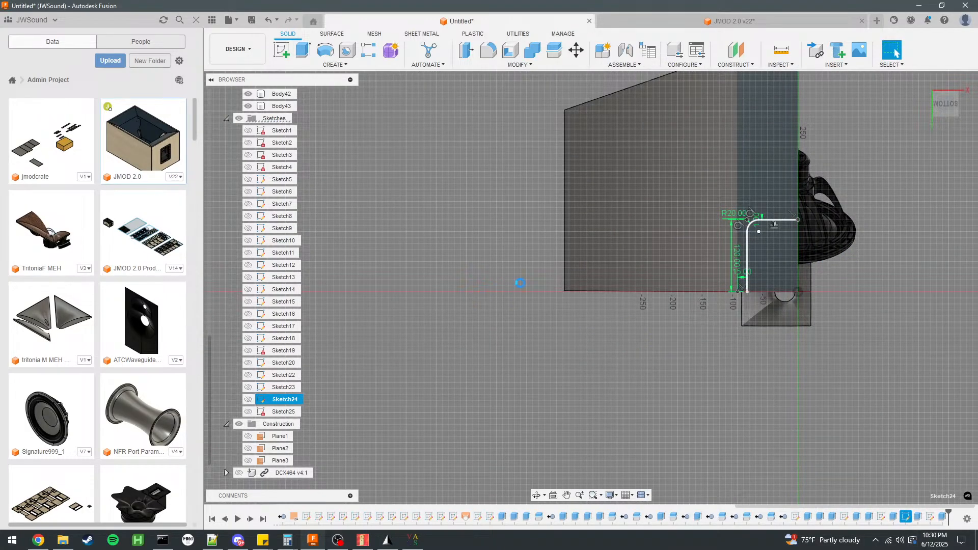
pyautogui.scroll(-3, 463, 297)
pyautogui.scroll(6, 631, 265)
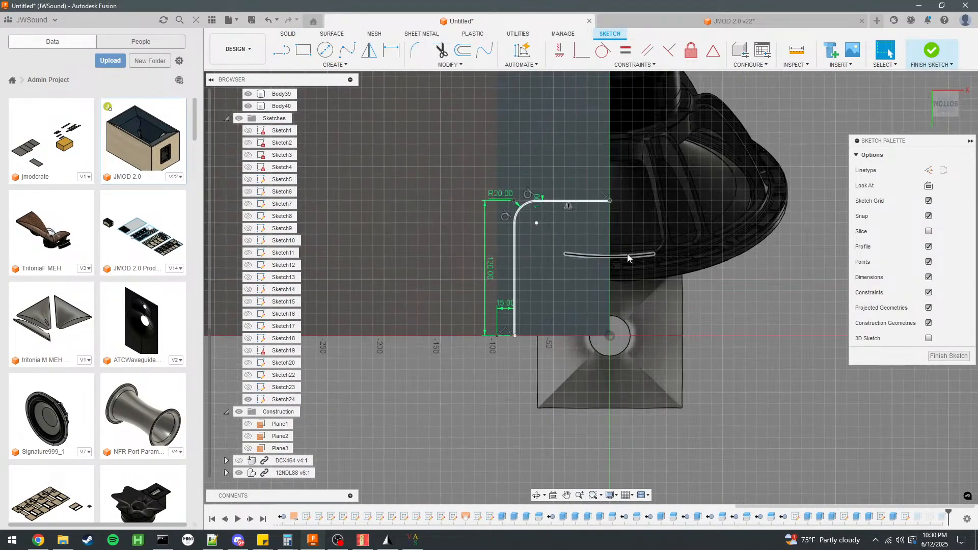
pyautogui.scroll(3, 628, 260)
pyautogui.press('l')
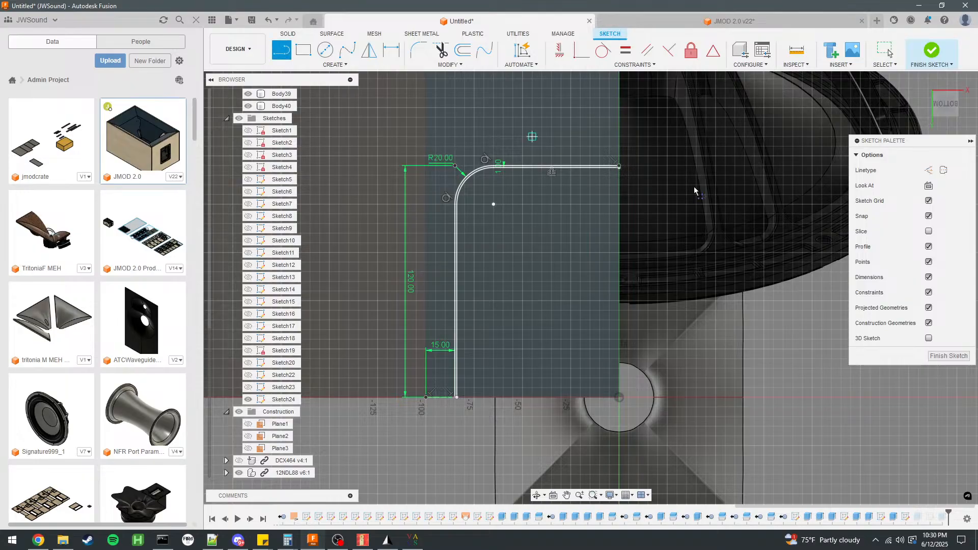
pyautogui.click(928, 170)
pyautogui.scroll(1, 631, 177)
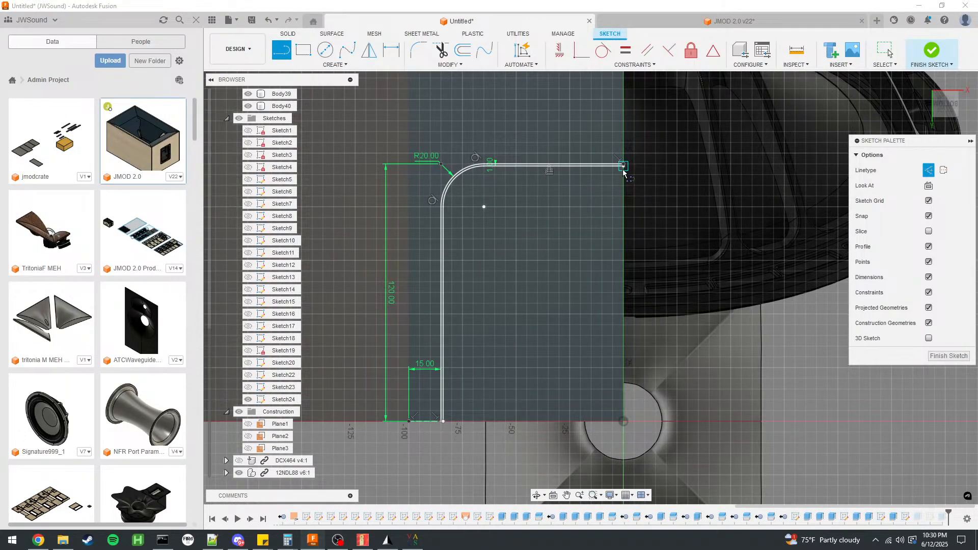
pyautogui.scroll(4, 623, 172)
pyautogui.click(621, 161)
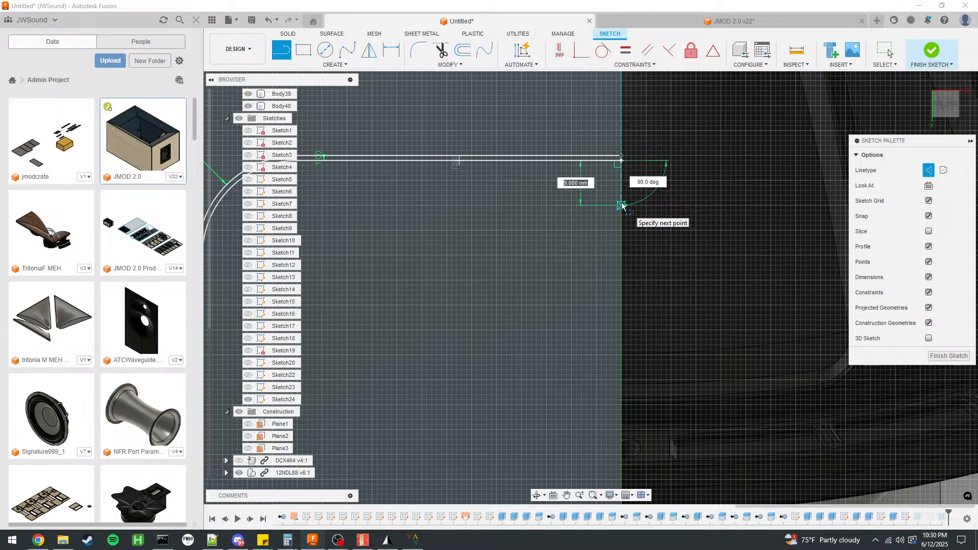
pyautogui.press('Escape')
pyautogui.click(618, 206)
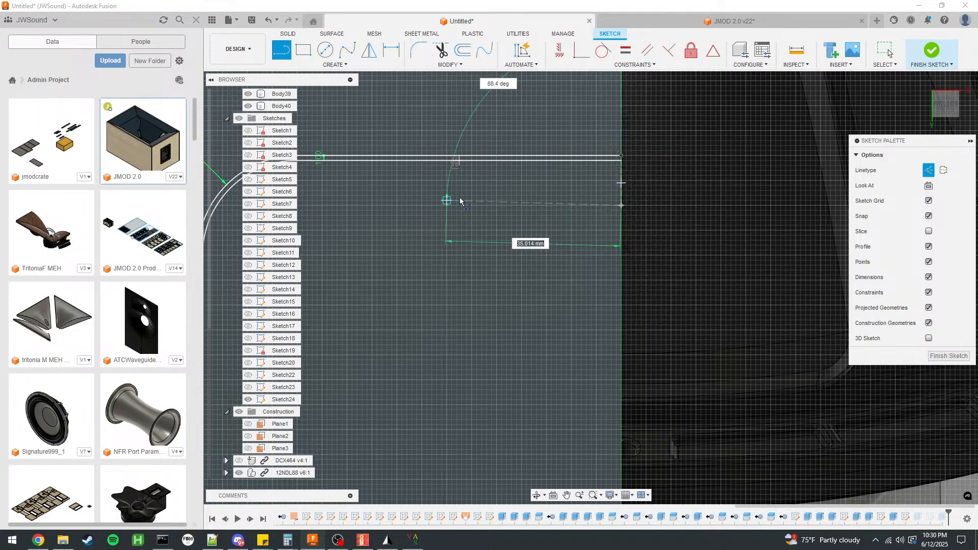
pyautogui.scroll(-3, 439, 198)
pyautogui.press('Escape')
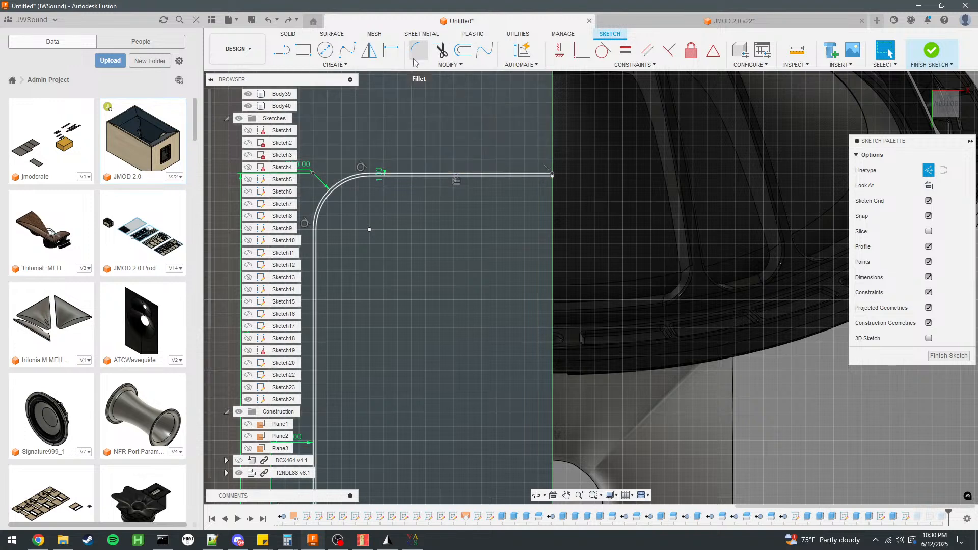
# Offset the outer cutout outline's two straight lines and corner arc 9 mm inward as construction geometry.
pyautogui.press('o')
pyautogui.click(427, 177)
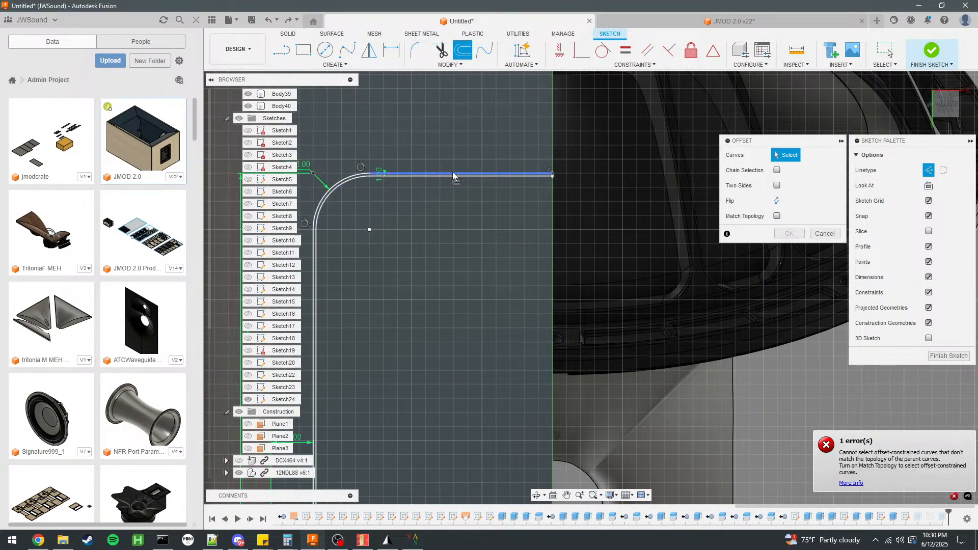
pyautogui.click(454, 176)
pyautogui.click(344, 184)
pyautogui.click(314, 244)
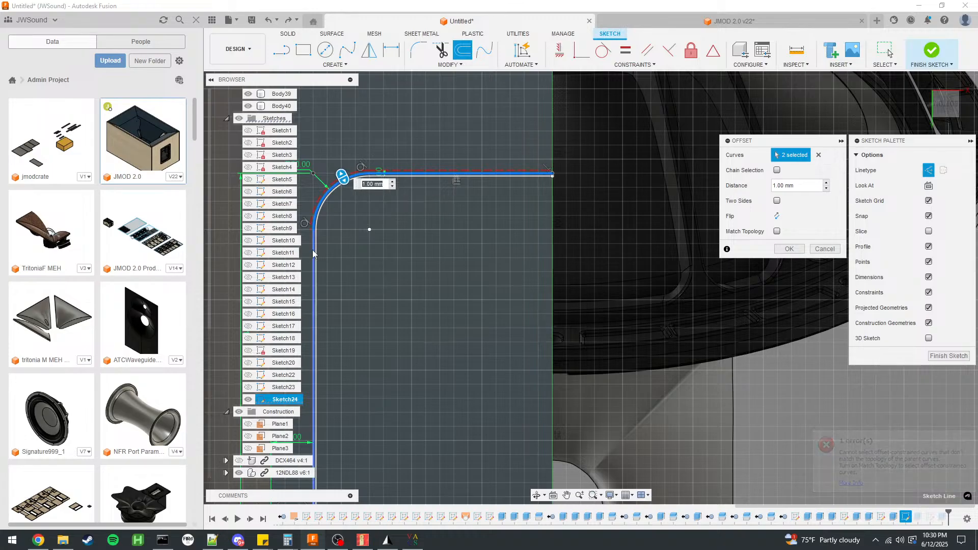
pyautogui.write('9')
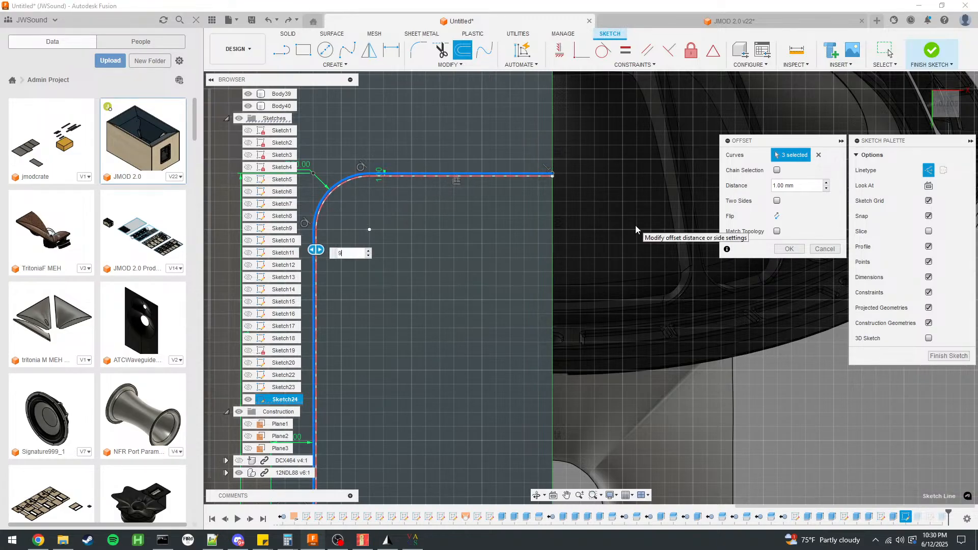
pyautogui.press('Return')
# Draw a regular-line circle of 6.5 mm diameter centred on the construction offset's end at the panel's centre edge.
pyautogui.scroll(-3, 627, 223)
pyautogui.scroll(3, 536, 209)
pyautogui.click(326, 50)
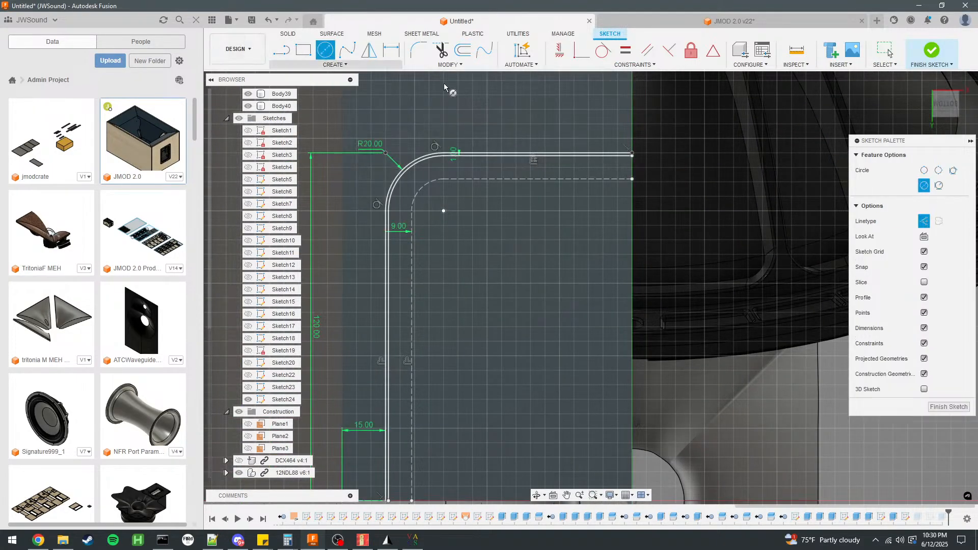
pyautogui.click(924, 223)
pyautogui.click(632, 180)
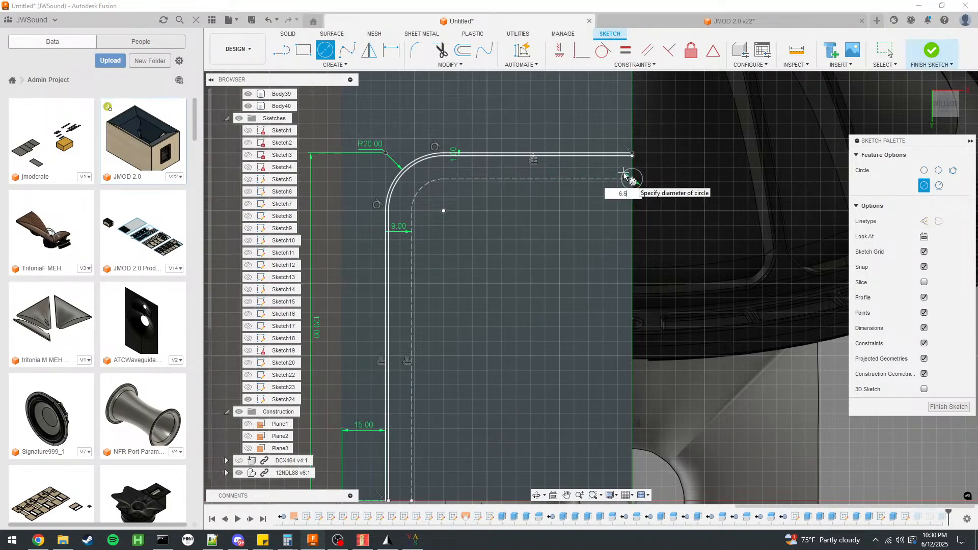
pyautogui.press('Return')
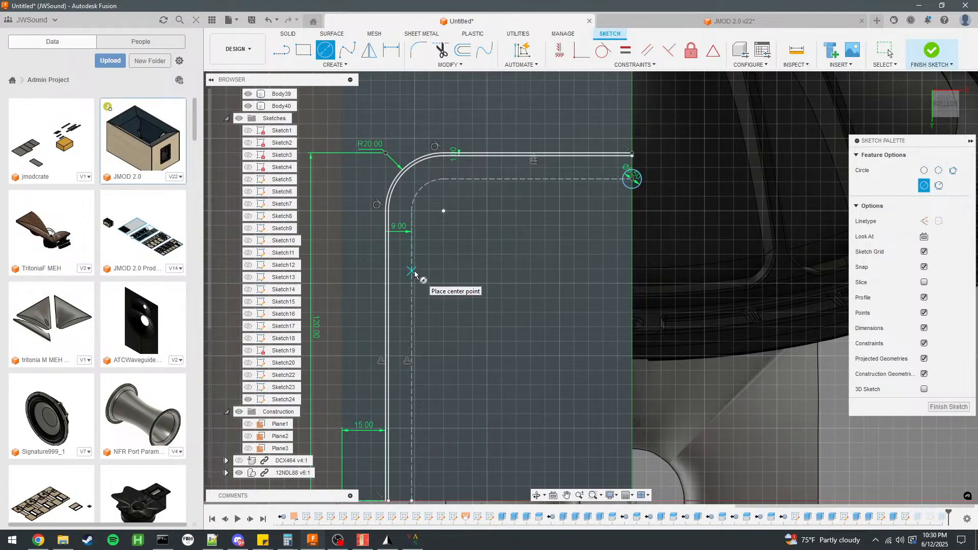
# Draw a 111 mm construction line from the offset's lower end up to the level of its horizontal segment.
pyautogui.scroll(-2, 405, 204)
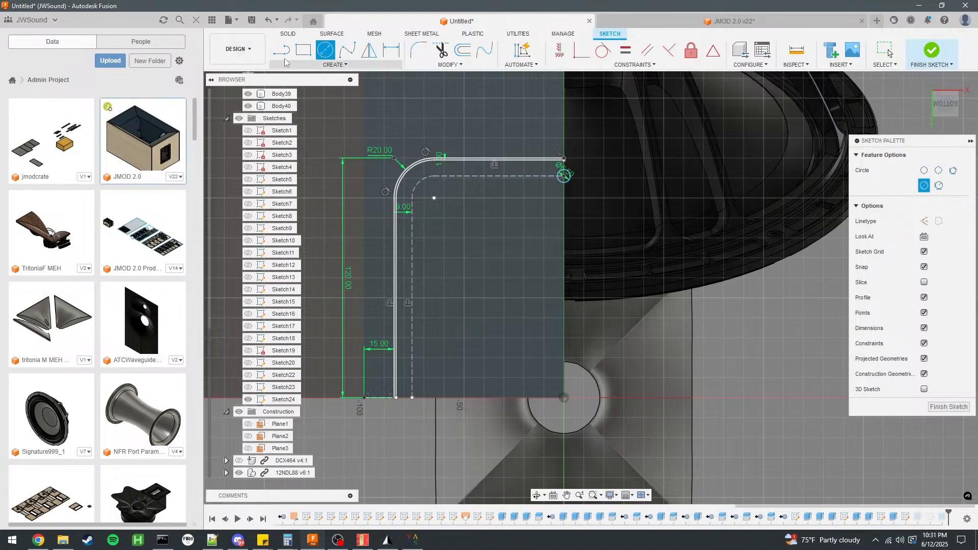
pyautogui.press('l')
pyautogui.click(930, 171)
pyautogui.click(411, 399)
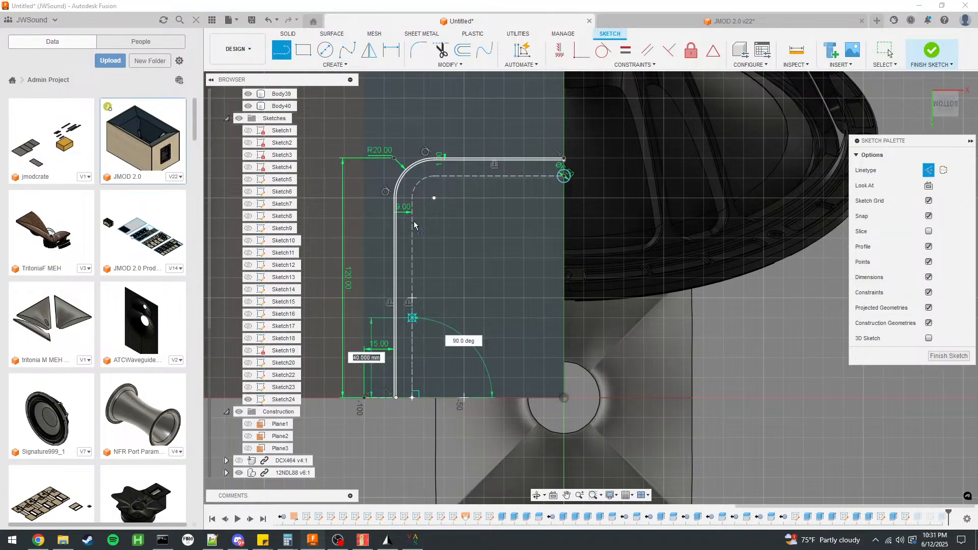
pyautogui.click(412, 177)
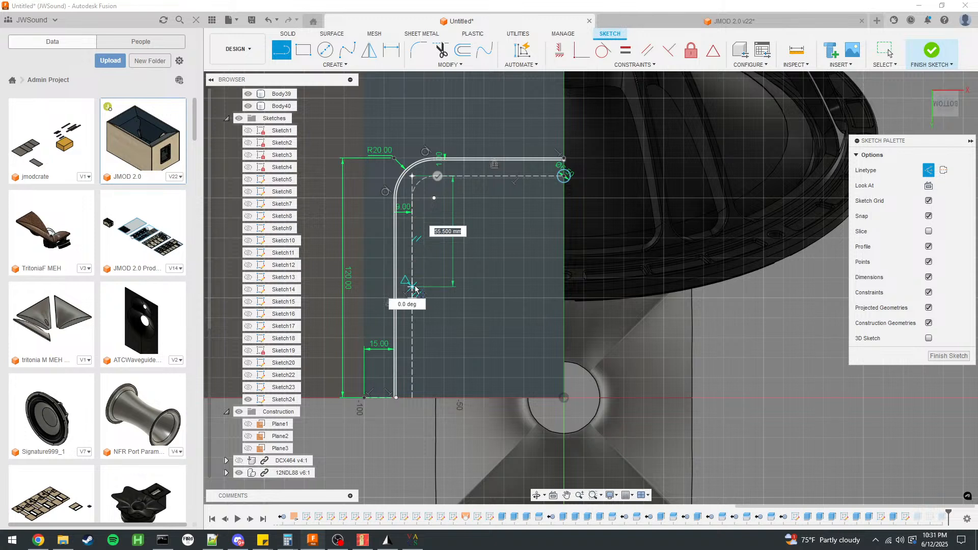
pyautogui.press('Escape')
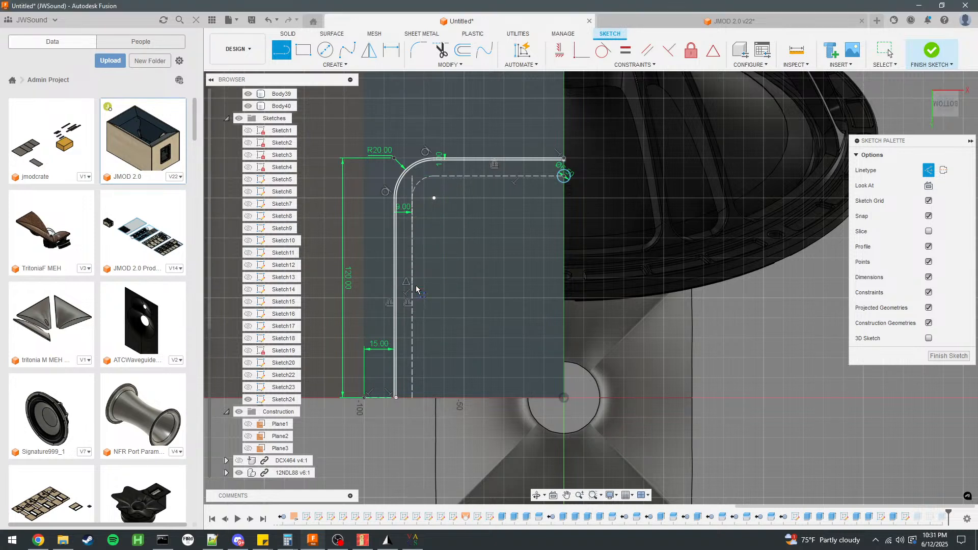
# Draw a regular-line circle of 6.5 mm diameter at the midpoint of the upper half of the vertical construction line.
pyautogui.click(325, 49)
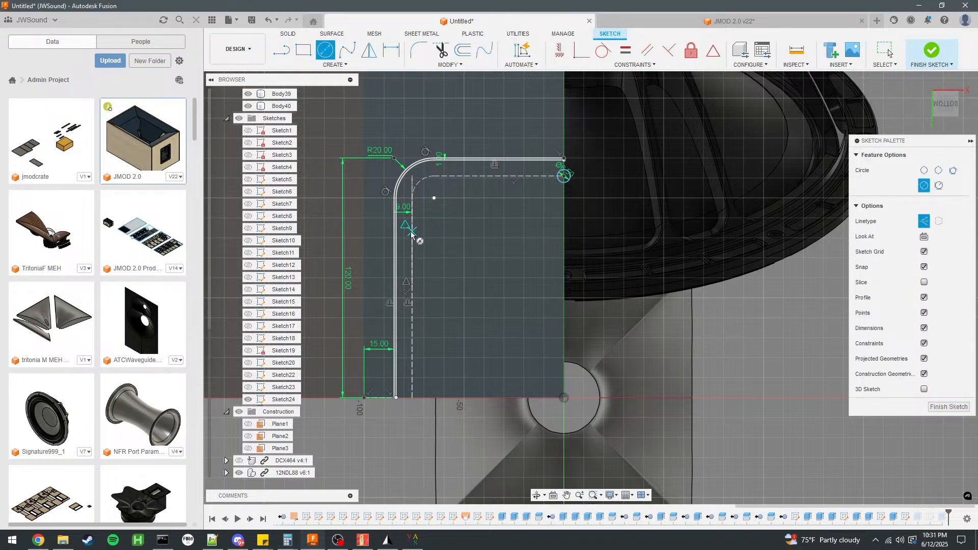
pyautogui.press('x')
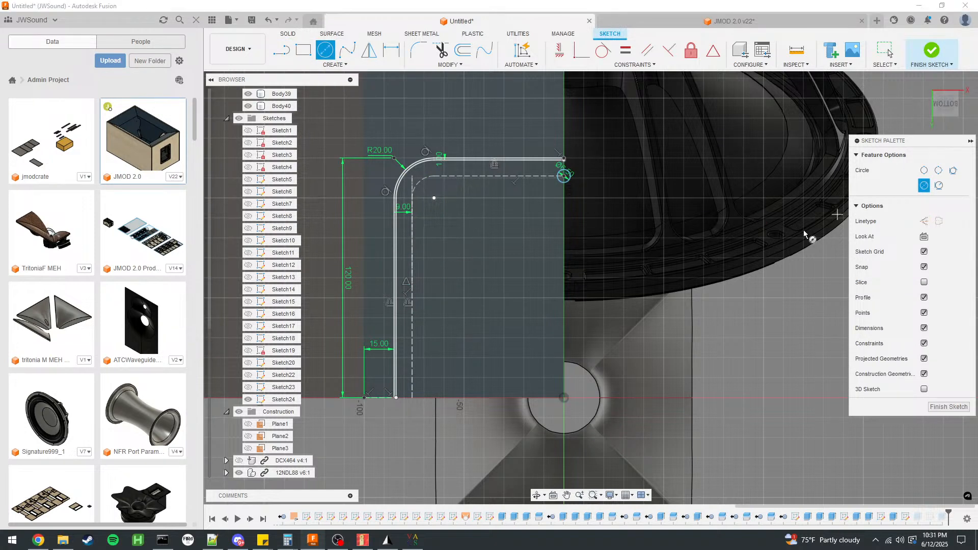
pyautogui.click(412, 232)
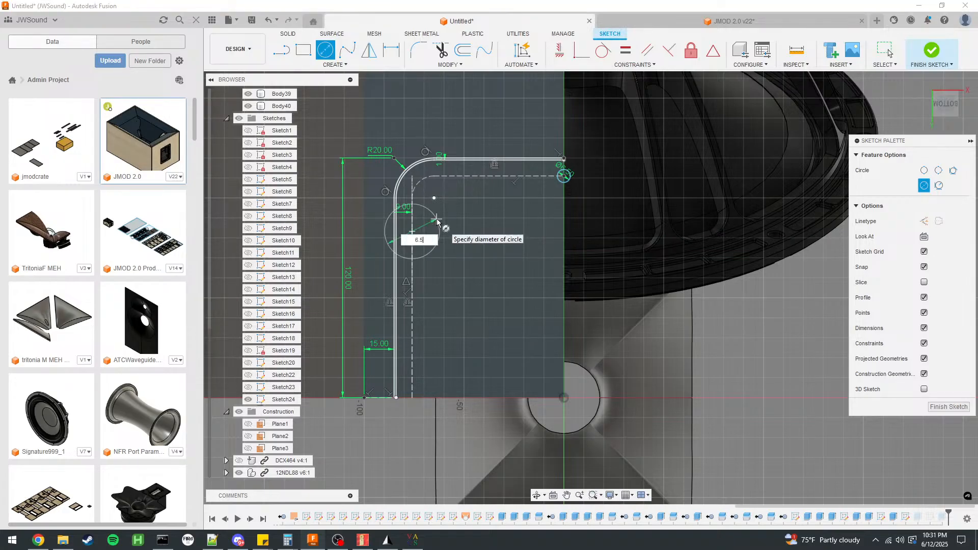
pyautogui.write('6.5')
pyautogui.press('Return')
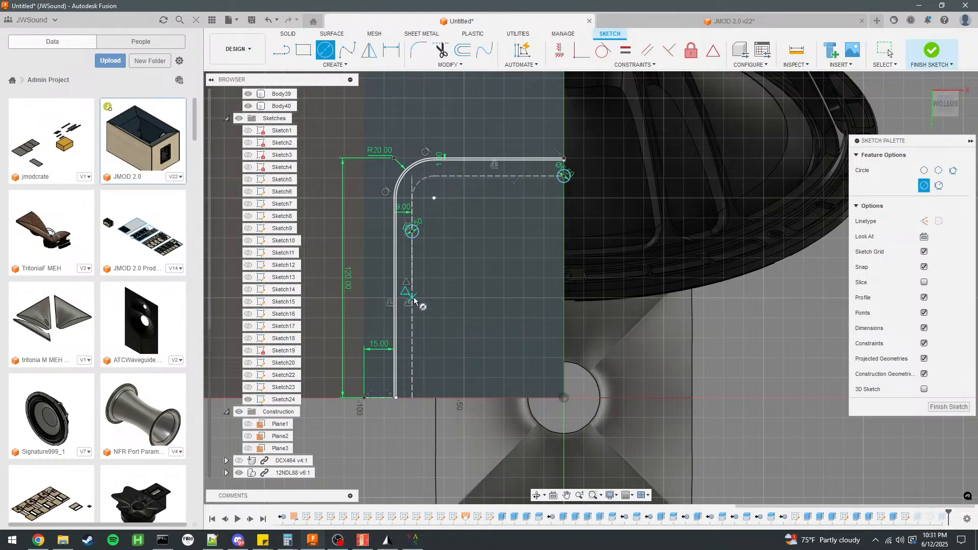
# Draw a 55.5 mm construction line from the vertical construction line's midpoint down to its lower end.
pyautogui.press('Escape')
pyautogui.press('l')
pyautogui.click(413, 398)
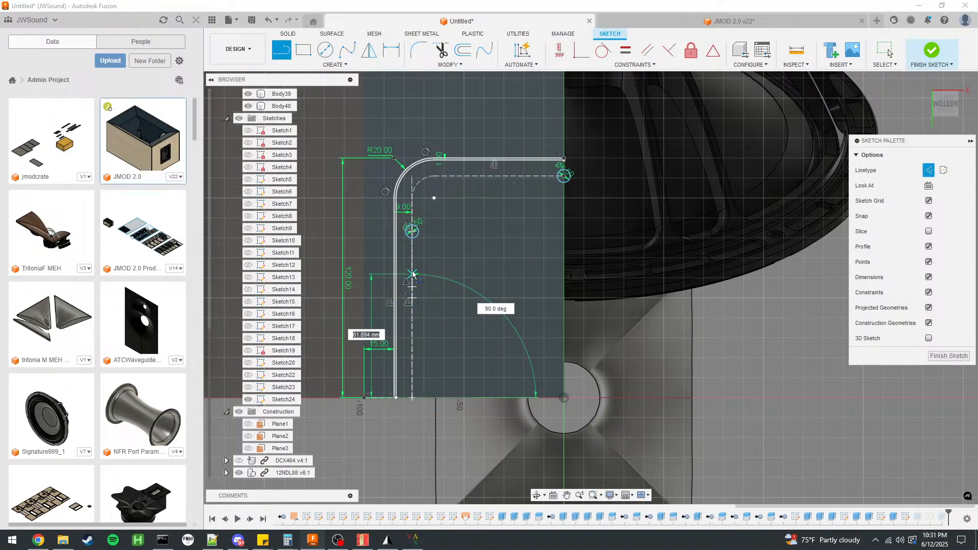
pyautogui.press('Escape')
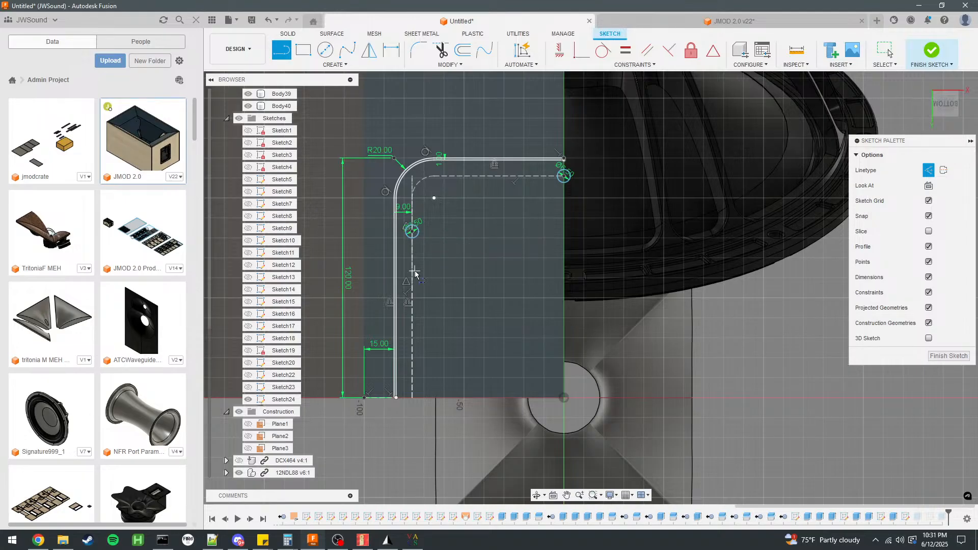
pyautogui.scroll(2, 427, 289)
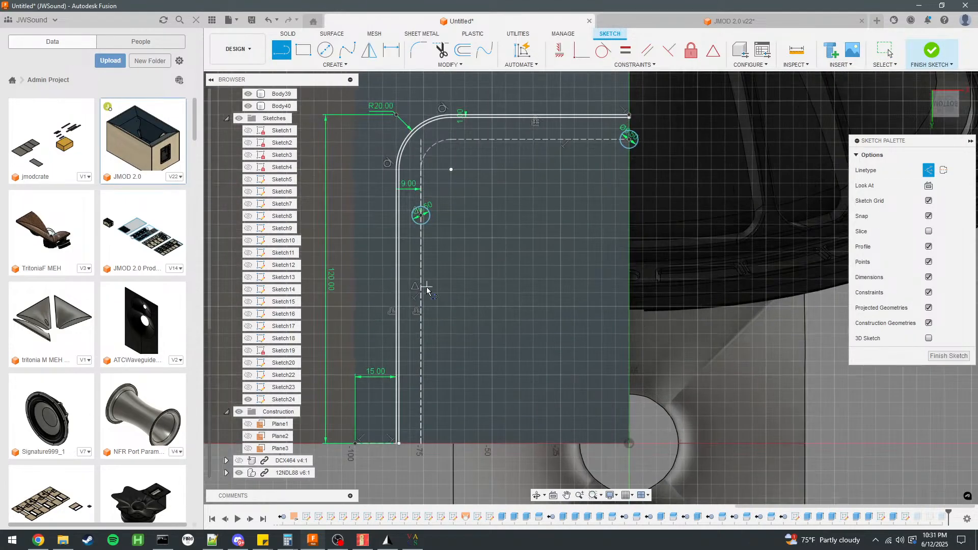
pyautogui.click(424, 292)
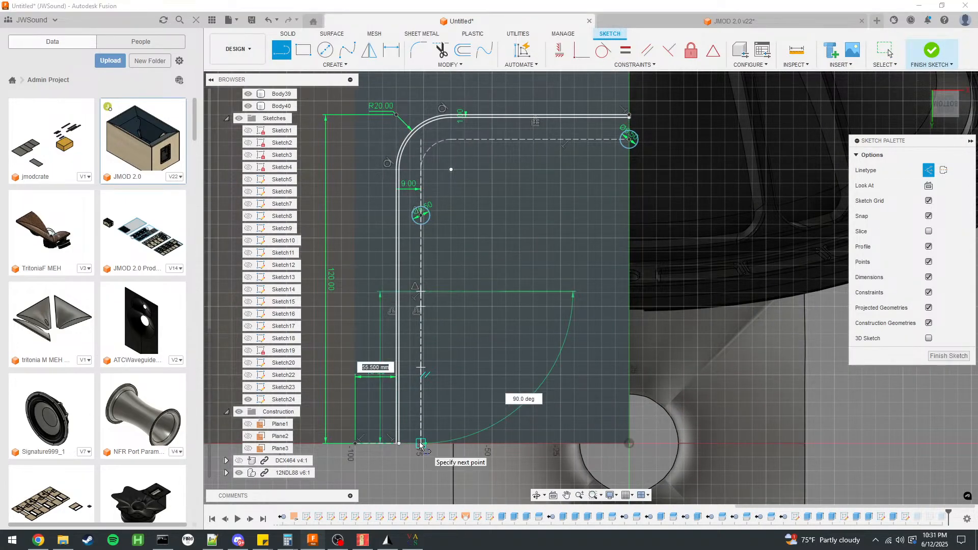
# Add a matching 6.5 mm circle at the midpoint of the lower construction line and finish the sketch.
pyautogui.click(325, 50)
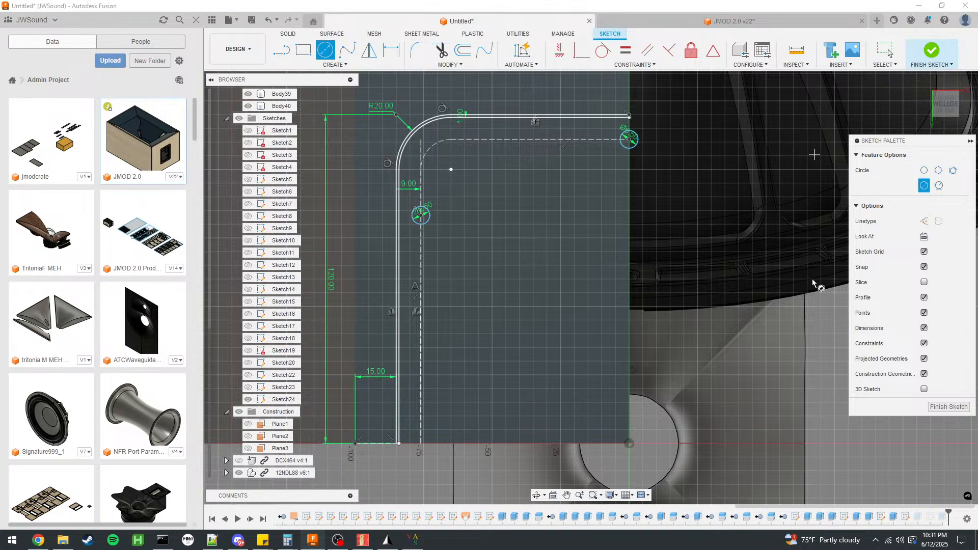
pyautogui.click(421, 368)
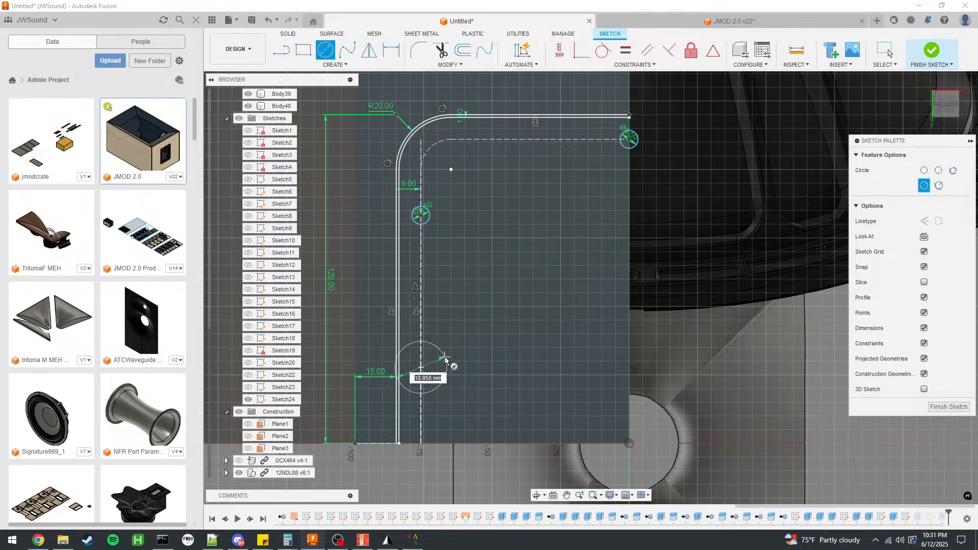
pyautogui.write('6')
pyautogui.press('Return')
pyautogui.click(886, 50)
pyautogui.scroll(-3, 472, 211)
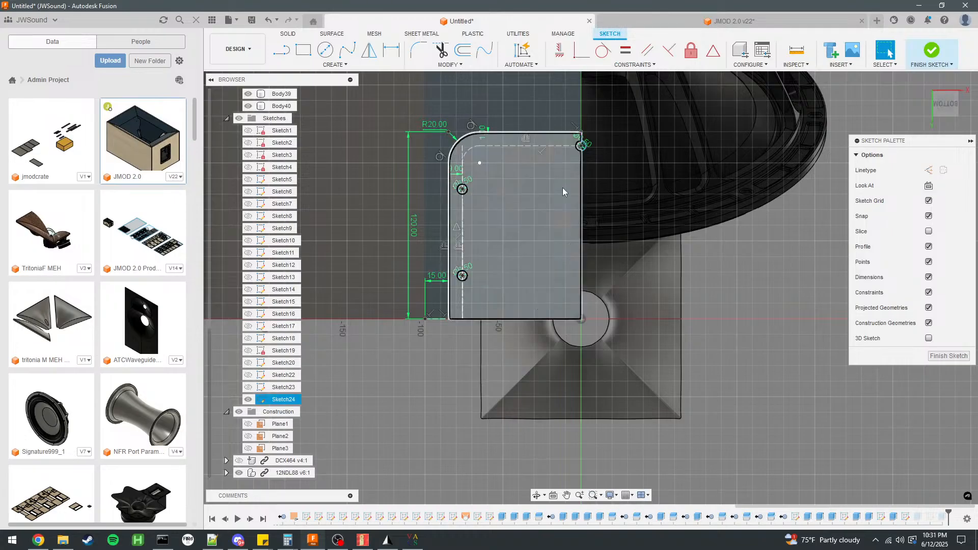
pyautogui.scroll(3, 579, 225)
pyautogui.click(933, 55)
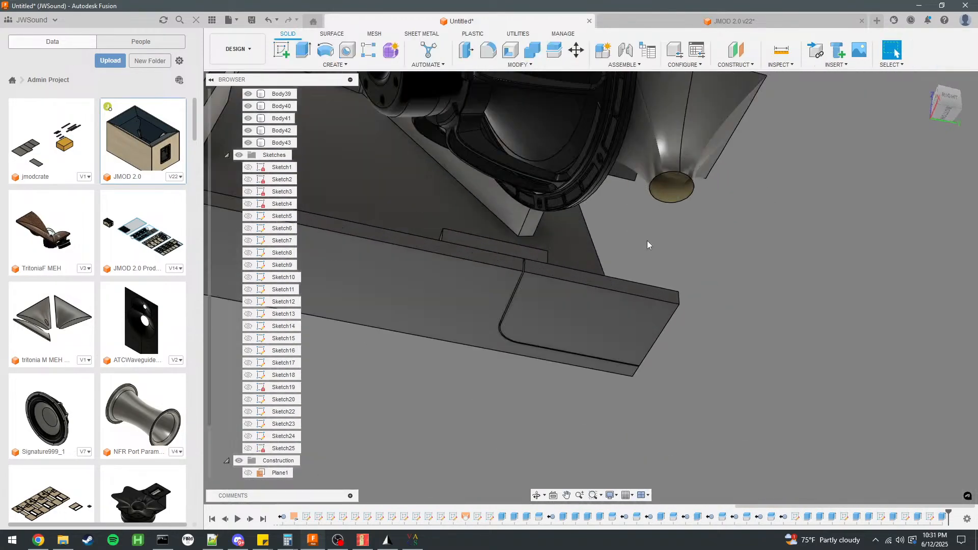
# Show the hatch cutout sketch containing the screw-hole circles and keep the supporting frame sketch hidden.
pyautogui.click(248, 400)
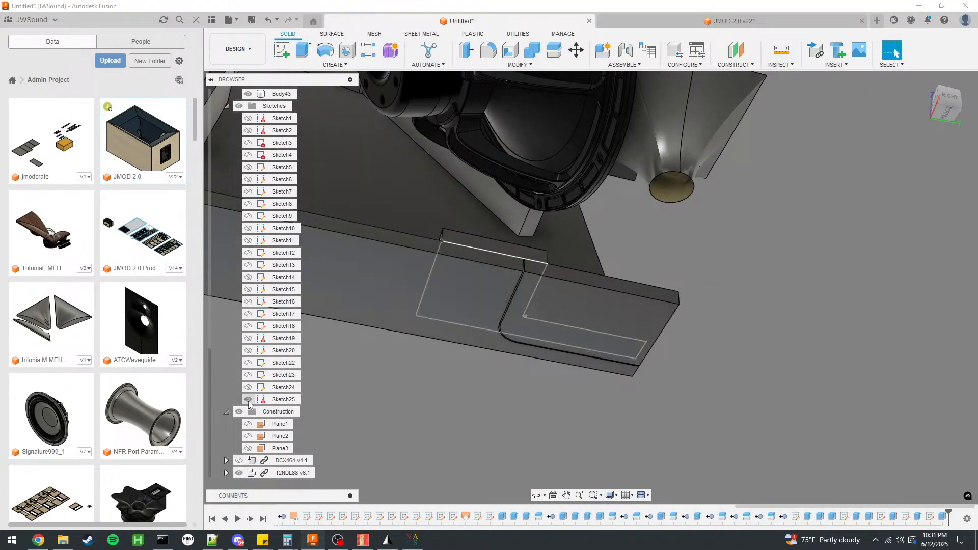
pyautogui.scroll(6, 503, 306)
pyautogui.scroll(-5, 530, 328)
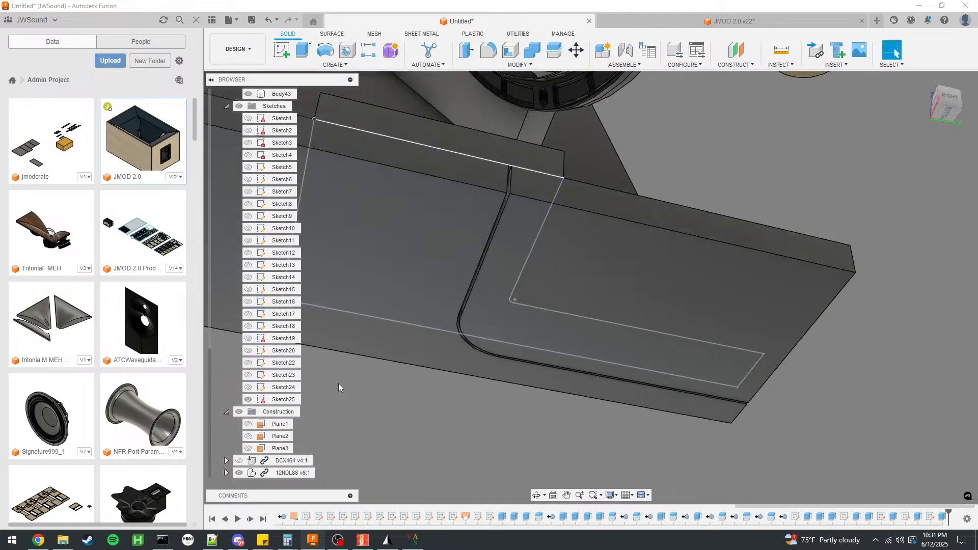
pyautogui.click(248, 400)
pyautogui.click(248, 388)
# Extrude the three screw-hole circles by -12 mm as a cut through the hatch panel.
pyautogui.scroll(4, 684, 383)
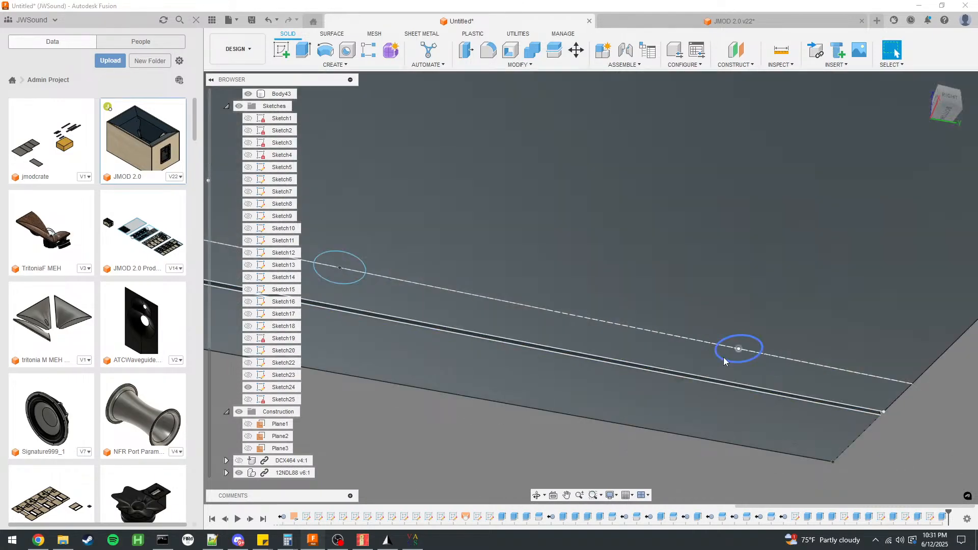
pyautogui.click(726, 354)
pyautogui.keyDown('ctrl'); pyautogui.click(350, 264); pyautogui.keyUp('ctrl')
pyautogui.scroll(-4, 351, 264)
pyautogui.scroll(5, 535, 235)
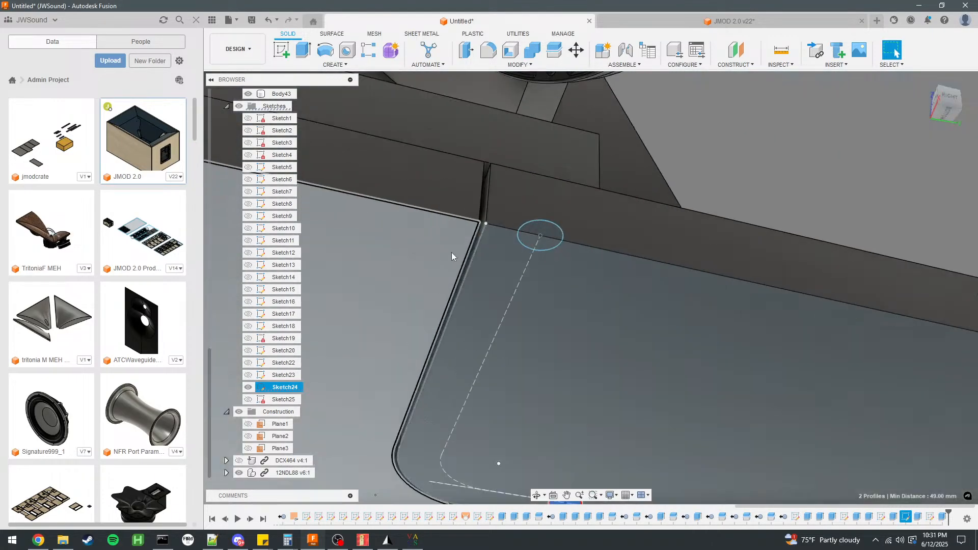
pyautogui.keyDown('ctrl'); pyautogui.click(540, 240); pyautogui.keyUp('ctrl')
pyautogui.scroll(-3, 454, 221)
pyautogui.press('e')
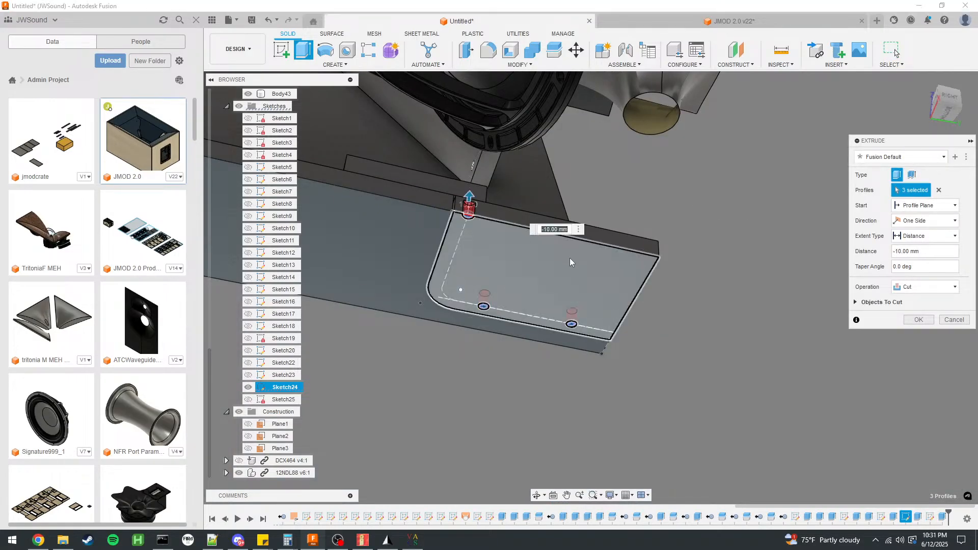
pyautogui.write('-12')
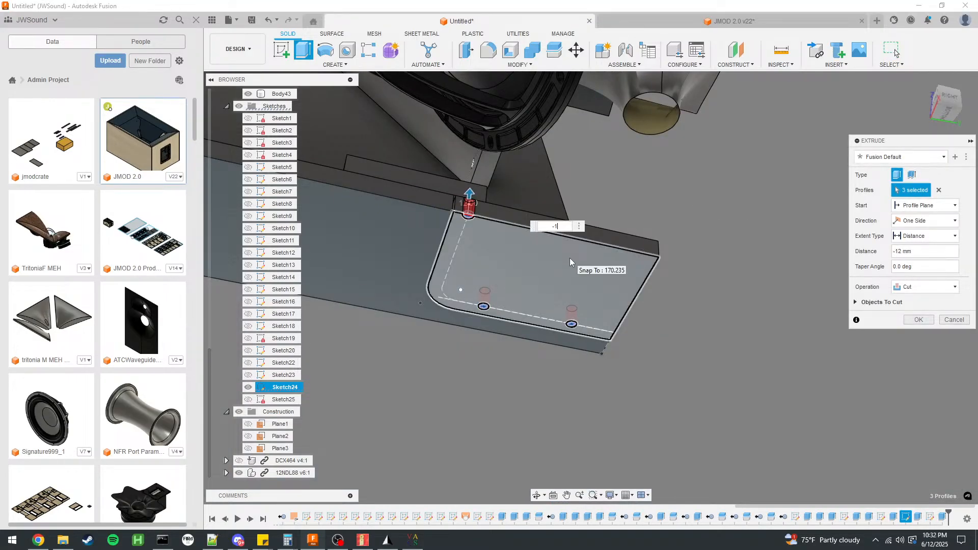
pyautogui.press('Return')
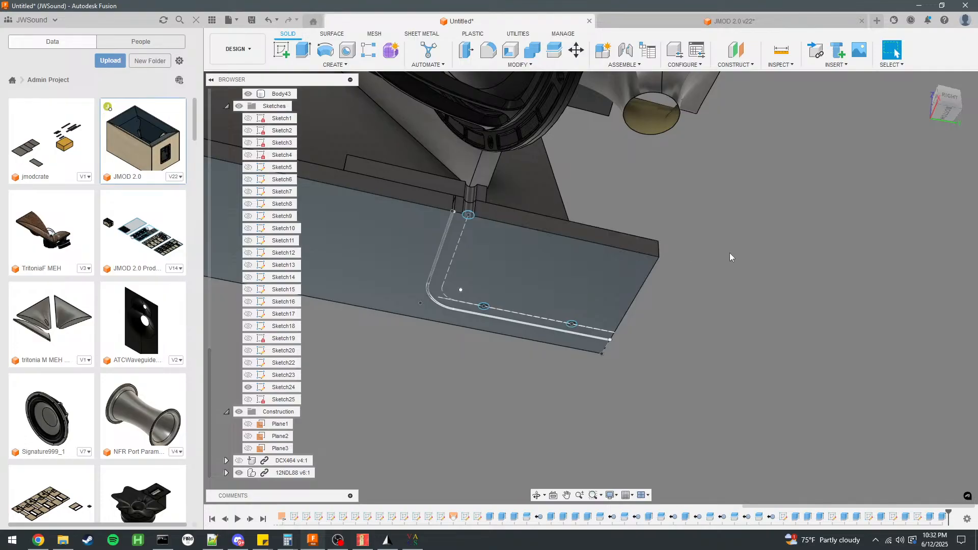
# Start a new sketch on the flat face of the angular panel beside the woofer.
pyautogui.moveTo(706, 352)
pyautogui.keyDown('shift'); pyautogui.mouseDown(button='middle')
pyautogui.moveTo(723, 273)
pyautogui.moveTo(459, 290)
pyautogui.moveTo(689, 294)
pyautogui.moveTo(463, 220)
pyautogui.moveTo(516, 355)
pyautogui.moveTo(490, 354)
pyautogui.moveTo(444, 251)
pyautogui.moveTo(455, 338)
pyautogui.mouseUp(button='middle'); pyautogui.keyUp('shift')
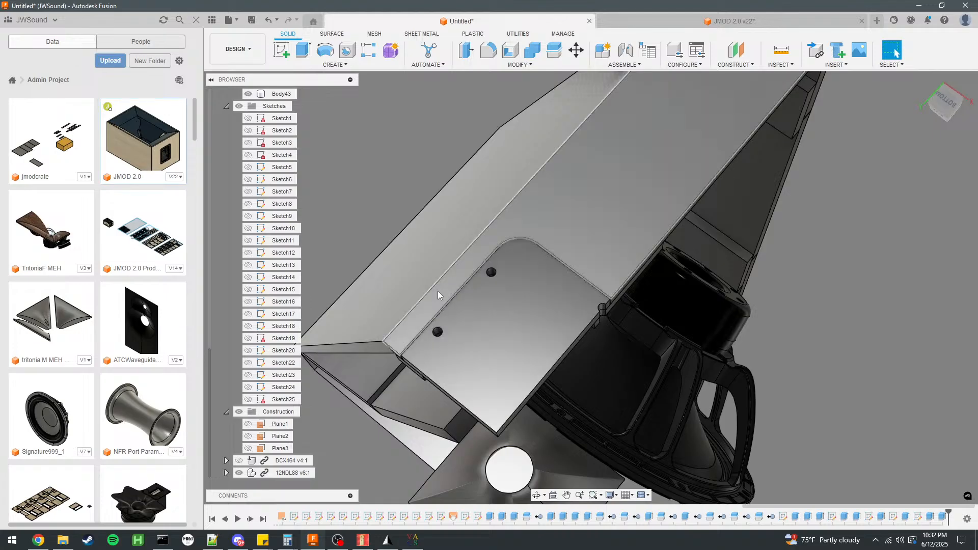
pyautogui.scroll(-3, 449, 171)
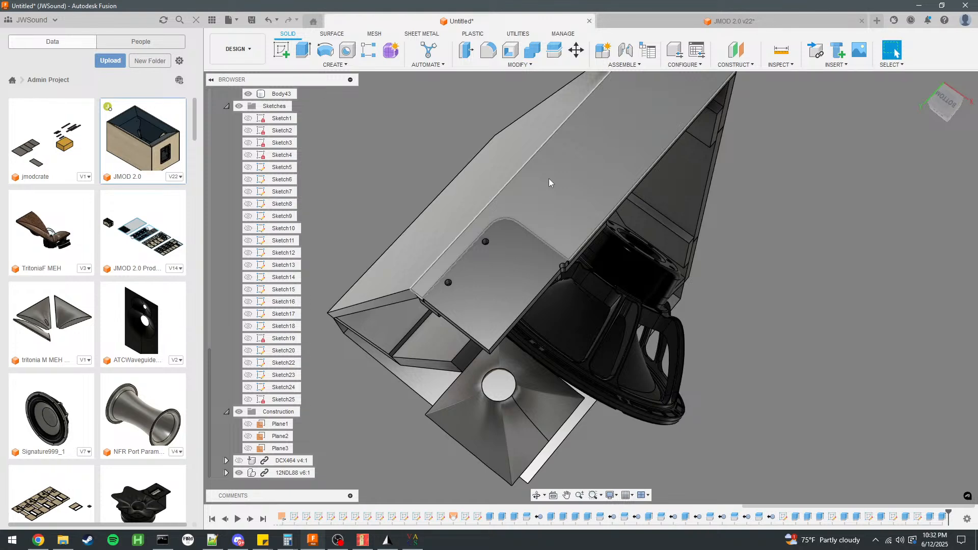
pyautogui.scroll(5, 536, 229)
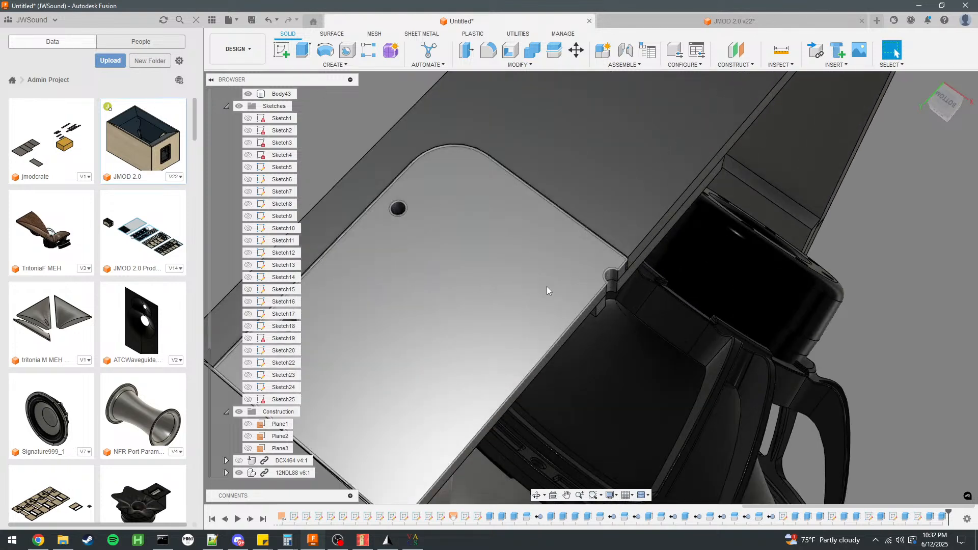
pyautogui.scroll(-3, 546, 289)
pyautogui.scroll(1, 521, 276)
pyautogui.moveTo(534, 238)
pyautogui.keyDown('shift'); pyautogui.mouseDown(button='middle')
pyautogui.moveTo(490, 148)
pyautogui.moveTo(600, 219)
pyautogui.moveTo(450, 161)
pyautogui.moveTo(492, 199)
pyautogui.moveTo(496, 164)
pyautogui.mouseUp(button='middle'); pyautogui.keyUp('shift')
pyautogui.click(566, 276)
pyautogui.click(282, 52)
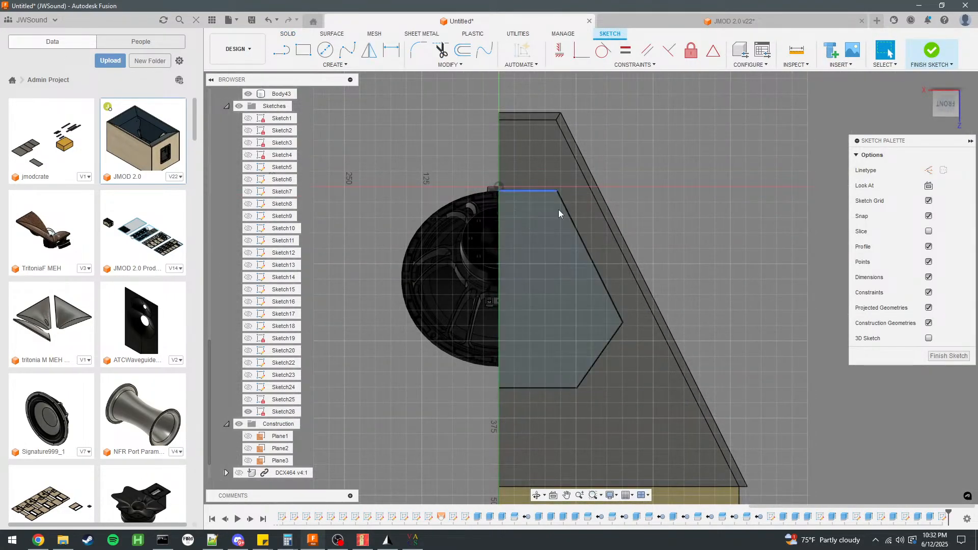
# Draw a 9 mm construction line down the panel's centre edge from the end of its short upper edge.
pyautogui.press('c')
pyautogui.press('l')
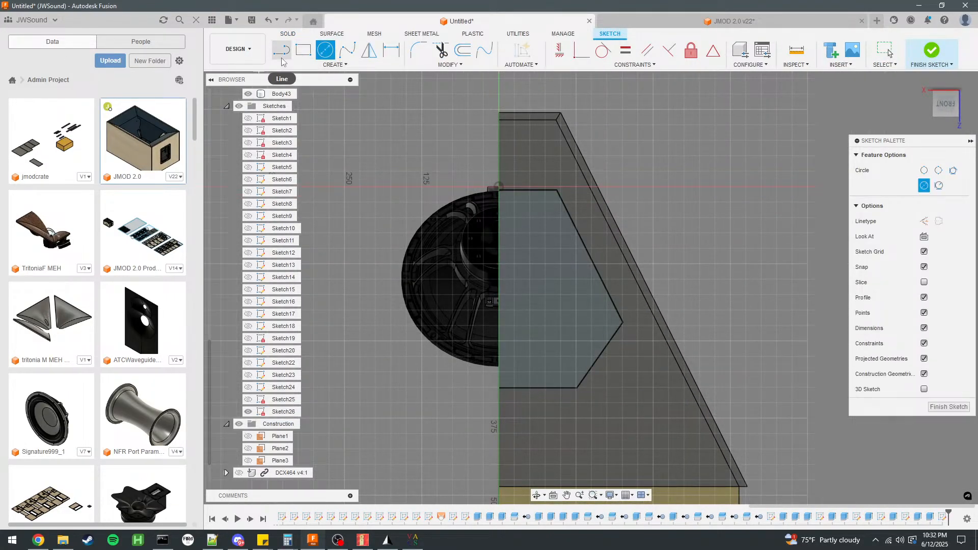
pyautogui.scroll(3, 520, 194)
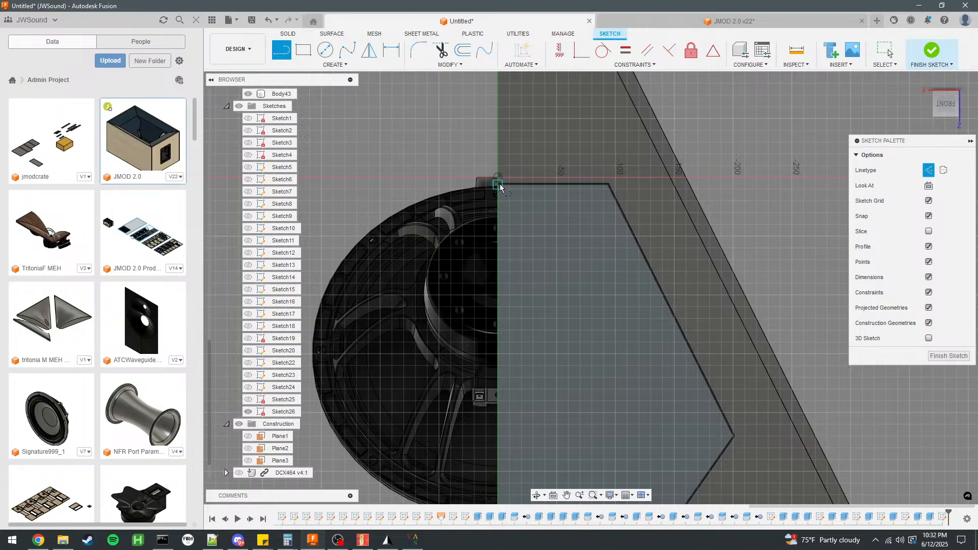
pyautogui.click(498, 186)
pyautogui.write('9')
pyautogui.press('Return')
# Draw a regular-line screw-hole circle centred on the lower end of the 9 mm construction line.
pyautogui.click(336, 55)
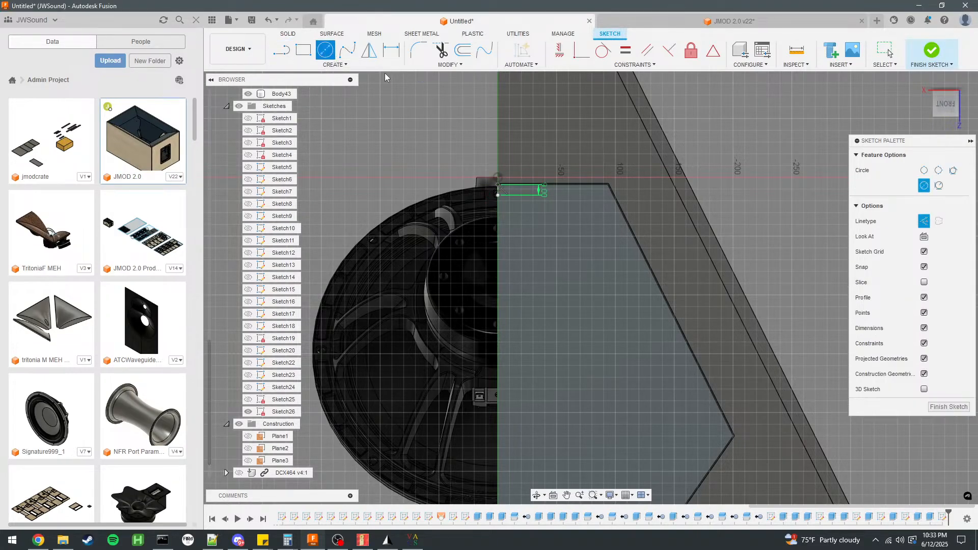
pyautogui.scroll(2, 510, 196)
pyautogui.click(475, 198)
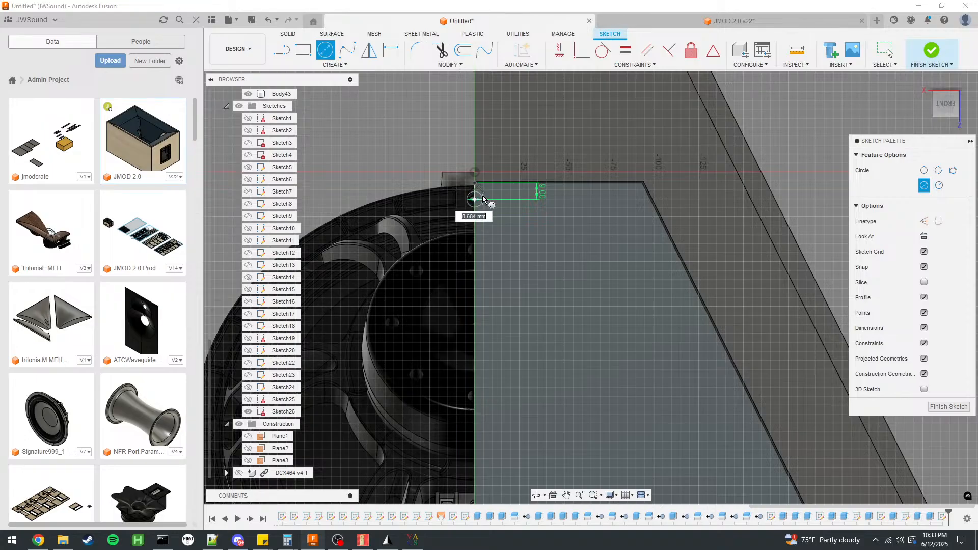
pyautogui.press('Return')
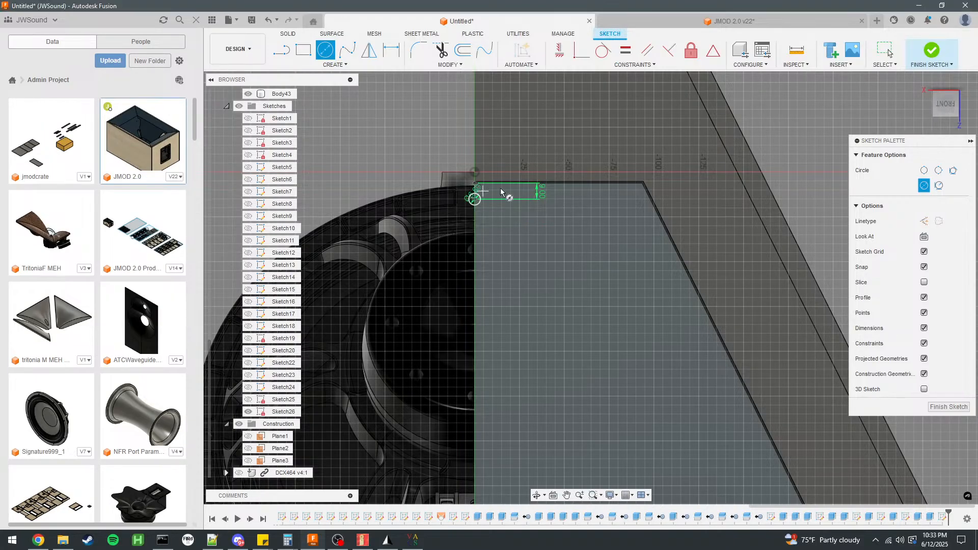
pyautogui.click(887, 51)
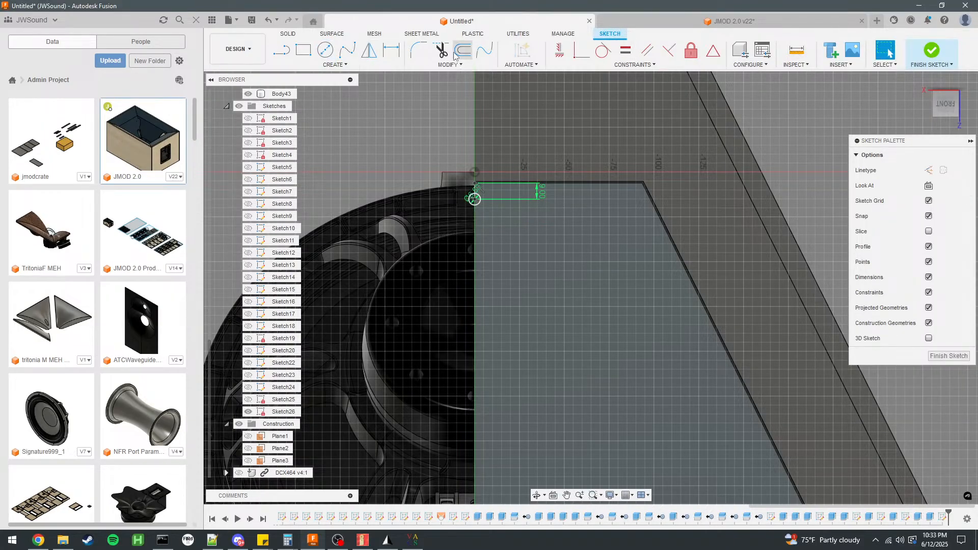
pyautogui.click(326, 65)
pyautogui.click(306, 199)
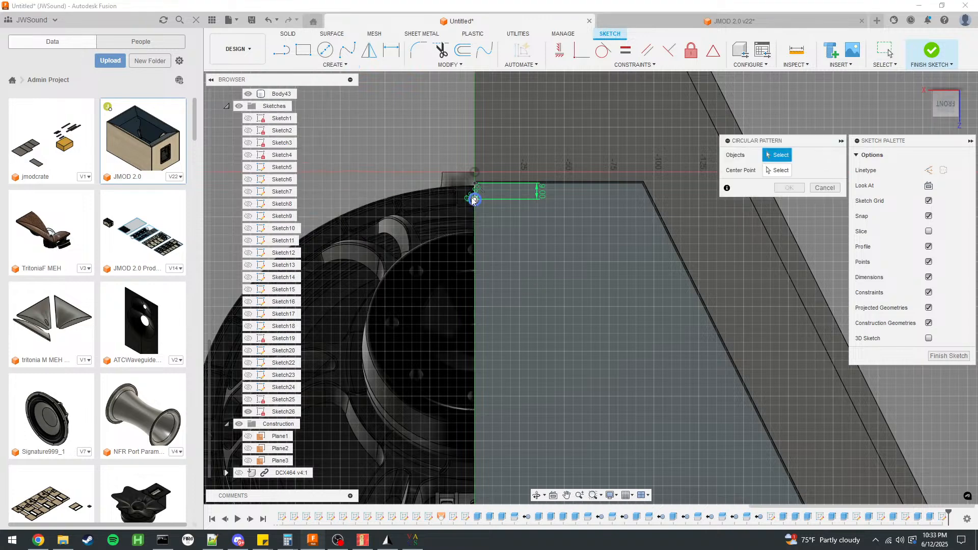
pyautogui.click(476, 201)
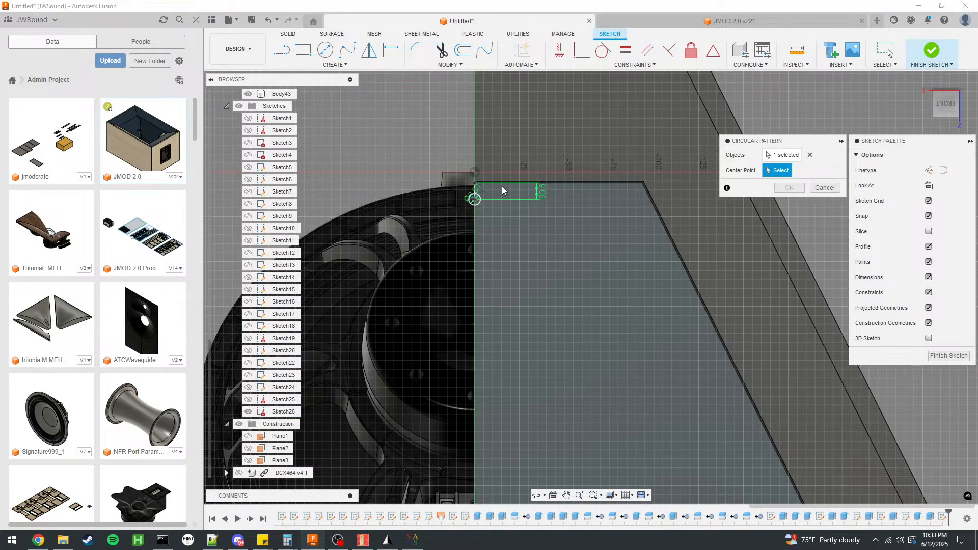
pyautogui.click(812, 192)
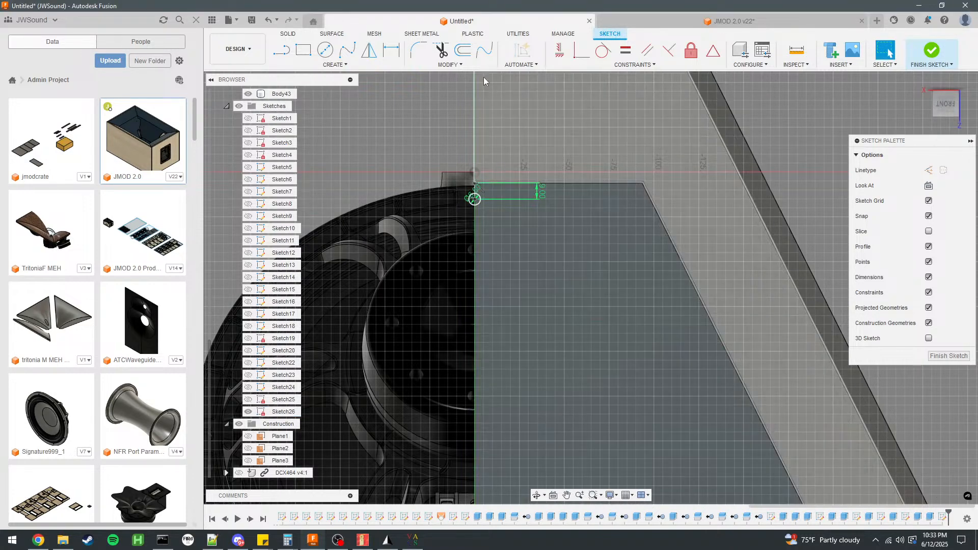
pyautogui.click(334, 65)
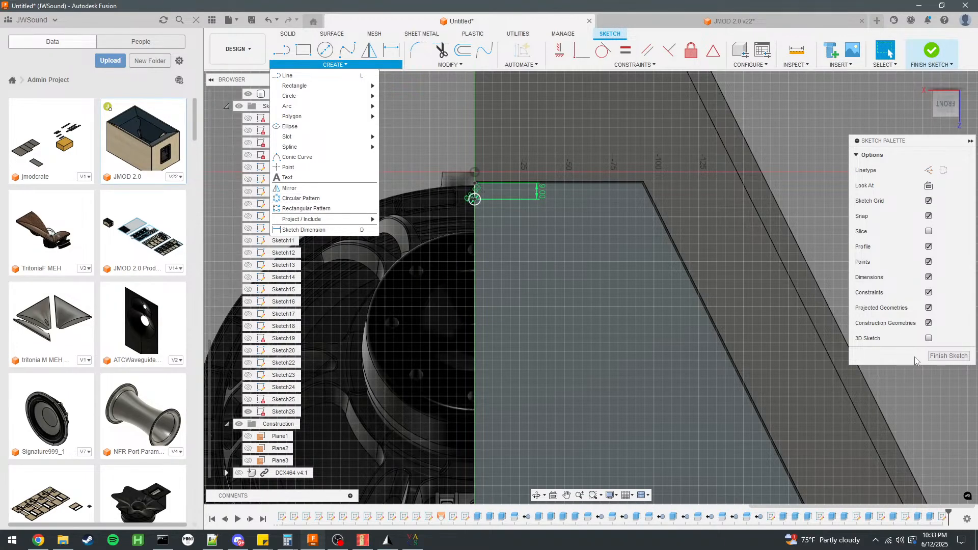
pyautogui.moveTo(342, 67)
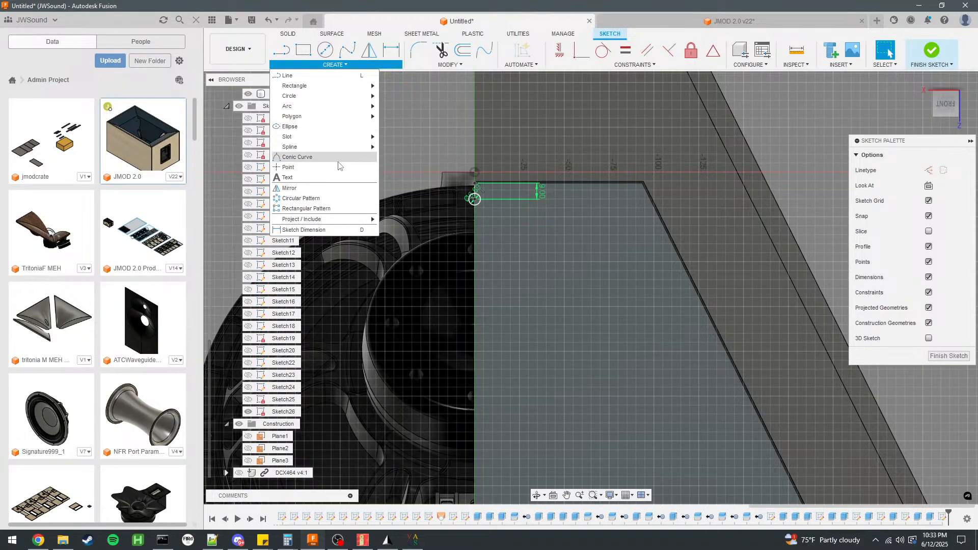
pyautogui.moveTo(341, 221)
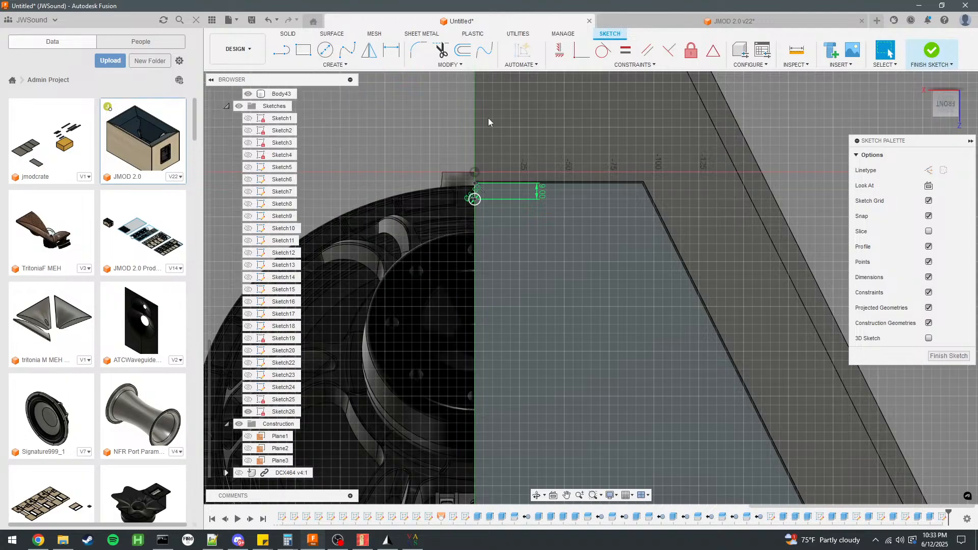
# Finish the sketch and extrude the screw-hole circle by -12 mm as a cut through the angular panel.
pyautogui.click(932, 49)
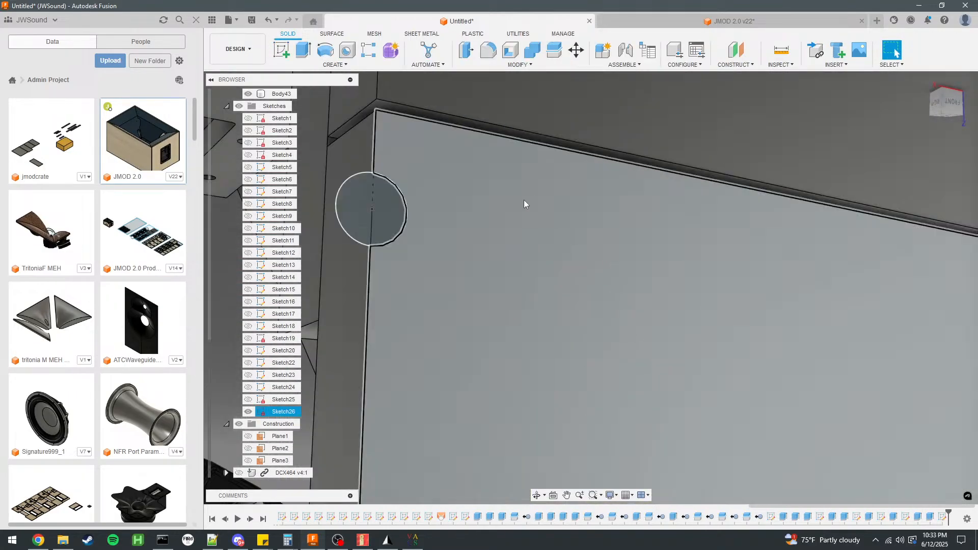
pyautogui.write('e')
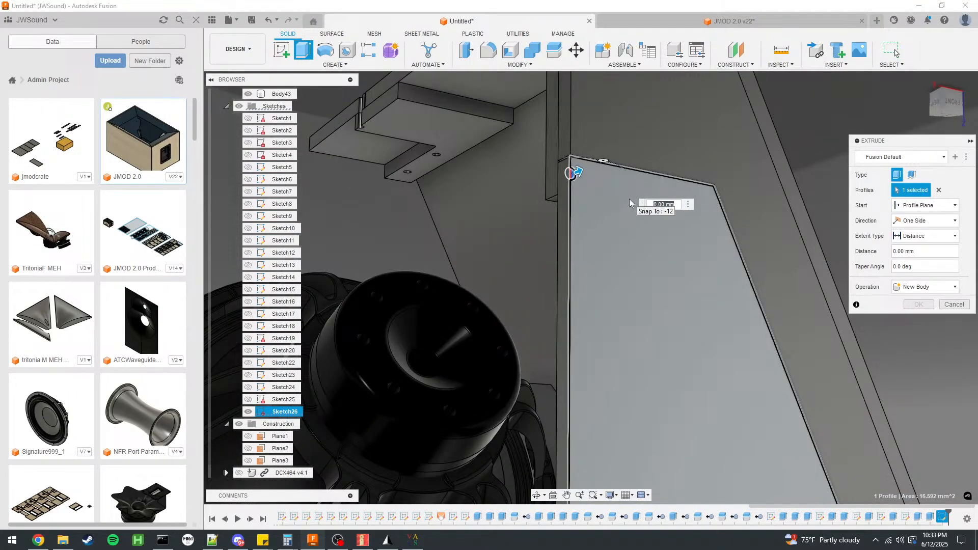
pyautogui.write('-12')
pyautogui.press('Return')
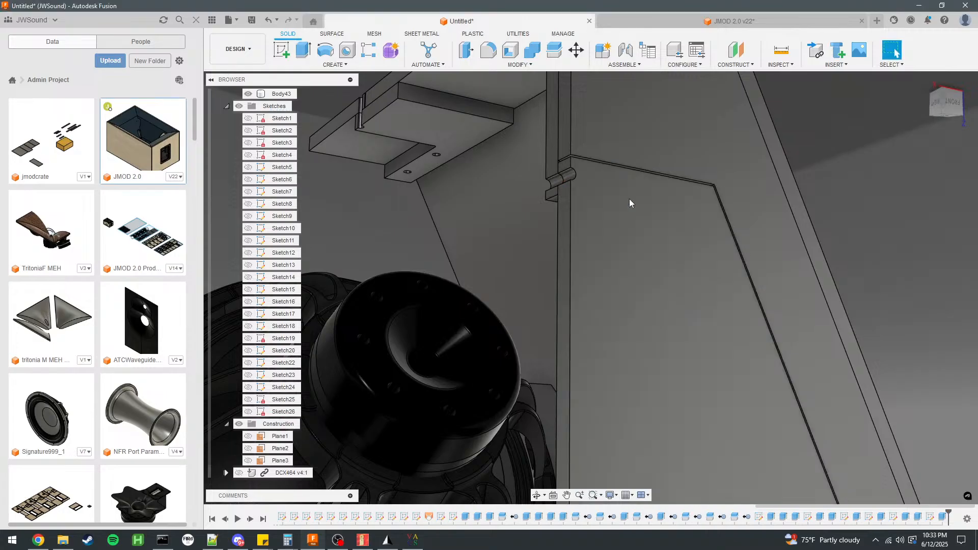
# Set up a Pattern on Path of the screw-hole cut feature, using the angular panel's outline as the path.
pyautogui.click(334, 64)
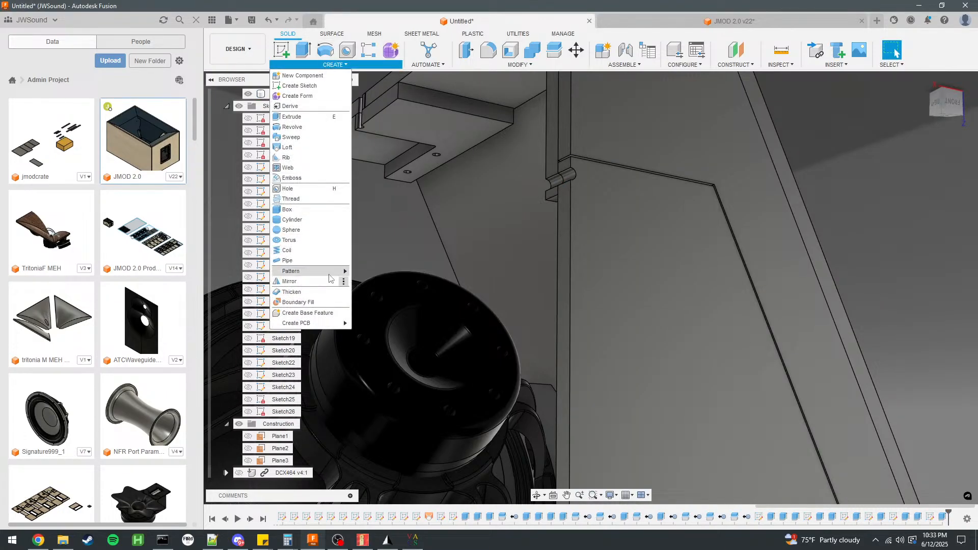
pyautogui.moveTo(328, 272)
pyautogui.click(380, 291)
pyautogui.scroll(3, 568, 141)
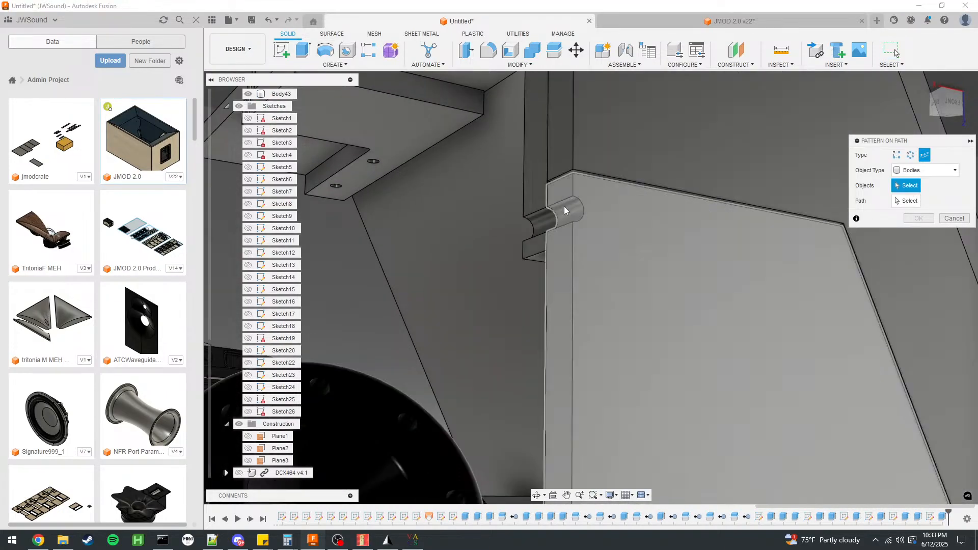
pyautogui.click(928, 170)
pyautogui.click(914, 205)
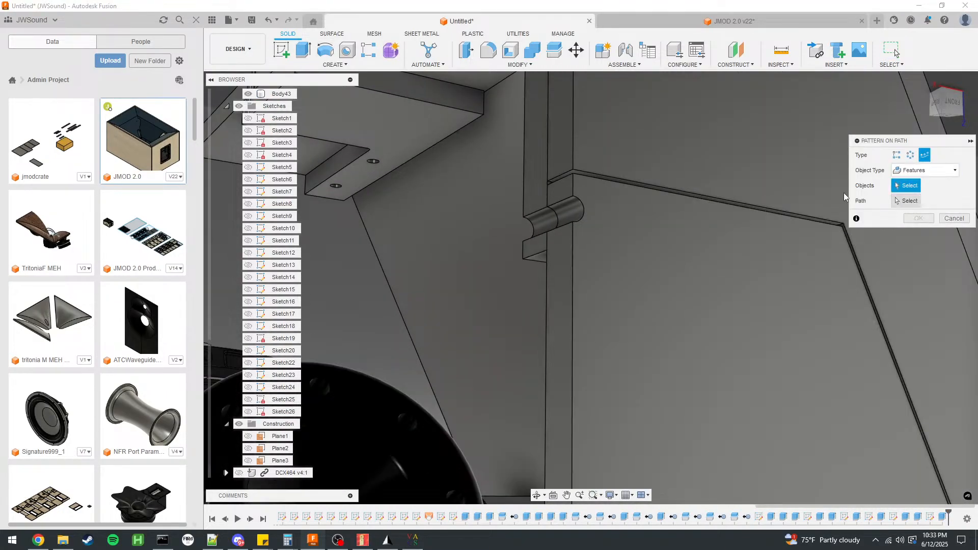
pyautogui.click(561, 210)
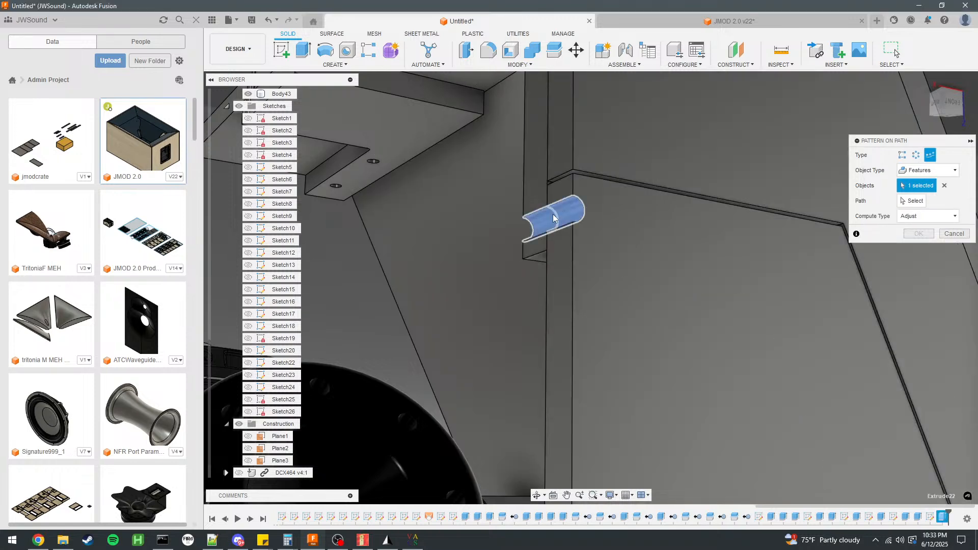
pyautogui.click(598, 176)
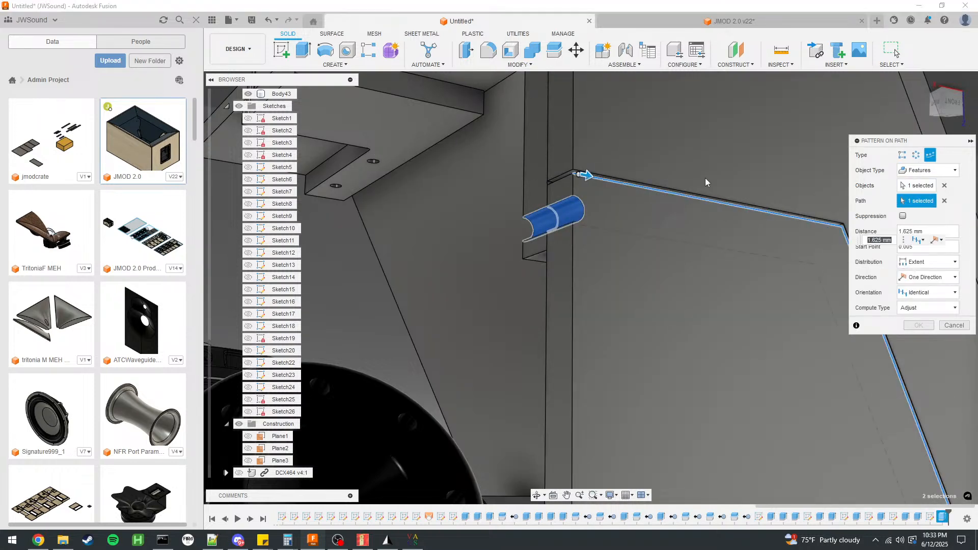
# Stretch the path pattern to the far end of the outline, about 587 mm, with Extent distribution and a quantity of 7.
pyautogui.scroll(-5, 788, 220)
pyautogui.click(613, 426)
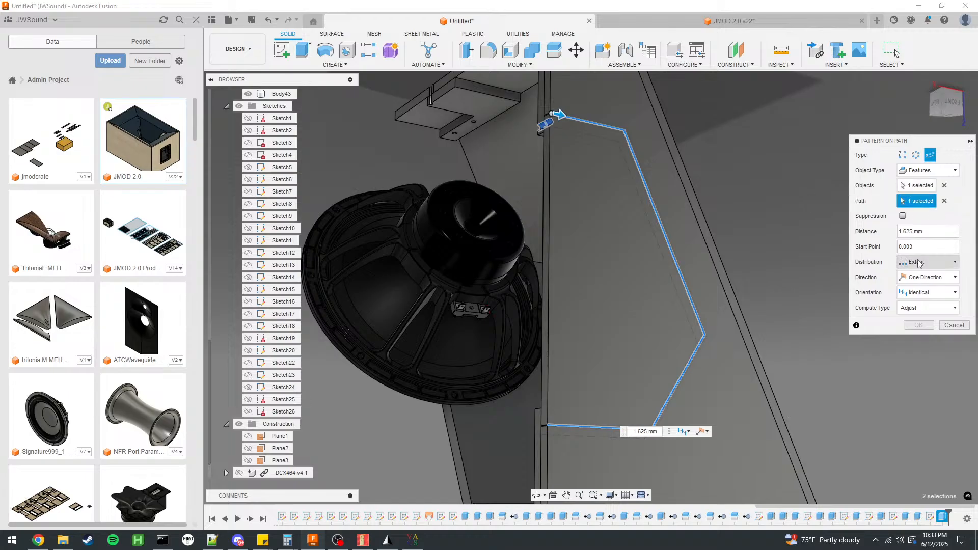
pyautogui.click(928, 277)
pyautogui.click(926, 279)
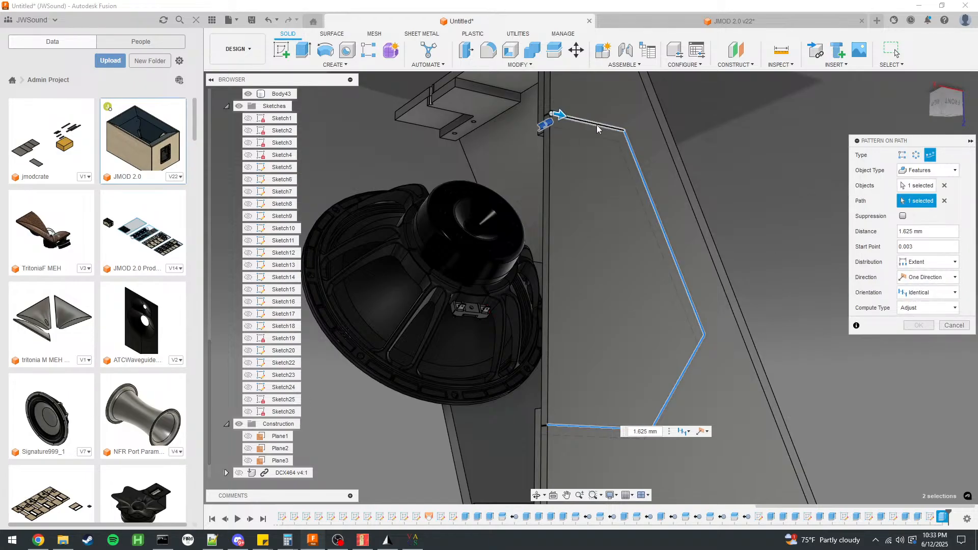
pyautogui.moveTo(560, 115); pyautogui.dragTo(557, 436)
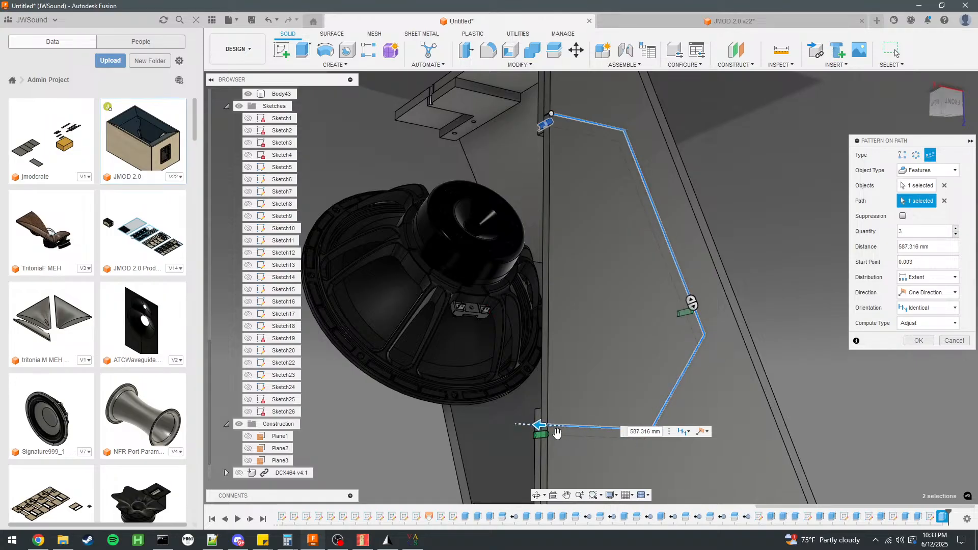
pyautogui.click(956, 229)
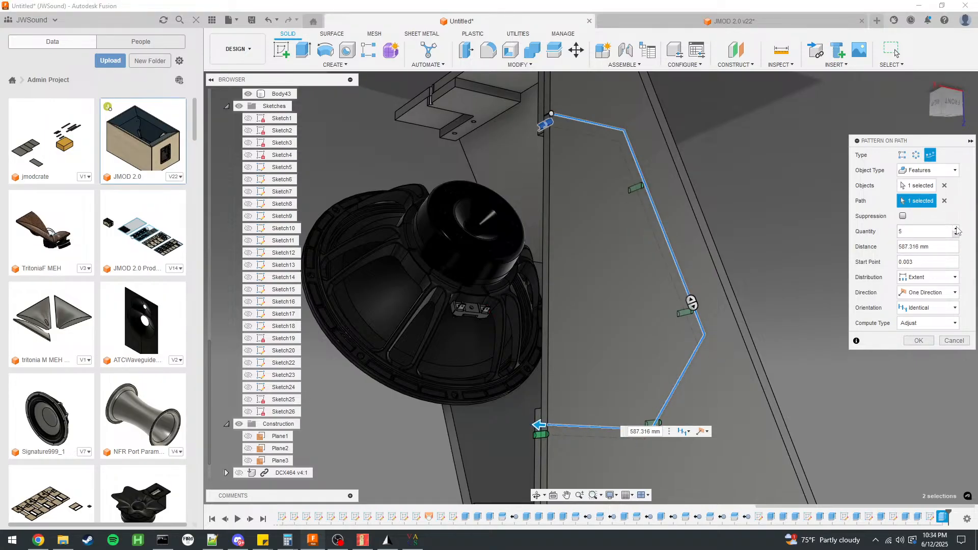
pyautogui.click(957, 229)
pyautogui.click(957, 229)
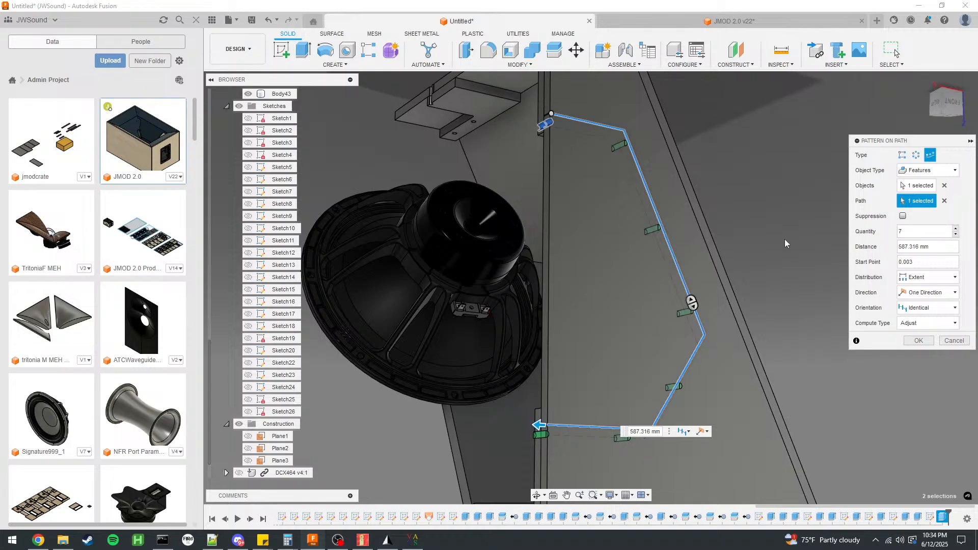
# Set the path pattern's orientation to Path Direction.
pyautogui.scroll(-1, 751, 237)
pyautogui.keyDown('shift'); pyautogui.moveTo(750, 236); pyautogui.dragTo(722, 238, button='middle'); pyautogui.keyUp('shift')
pyautogui.scroll(-1, 723, 237)
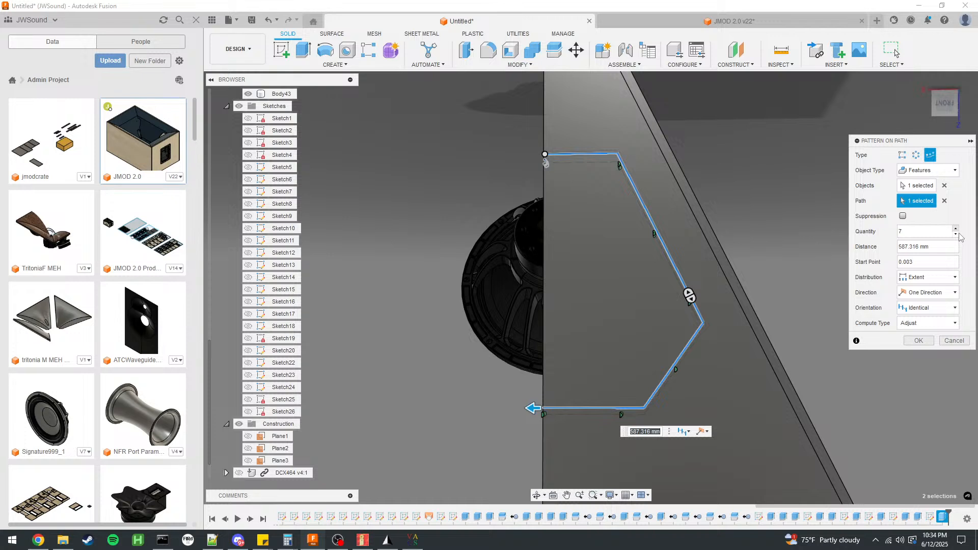
pyautogui.click(923, 310)
pyautogui.click(924, 310)
pyautogui.click(923, 311)
pyautogui.click(924, 331)
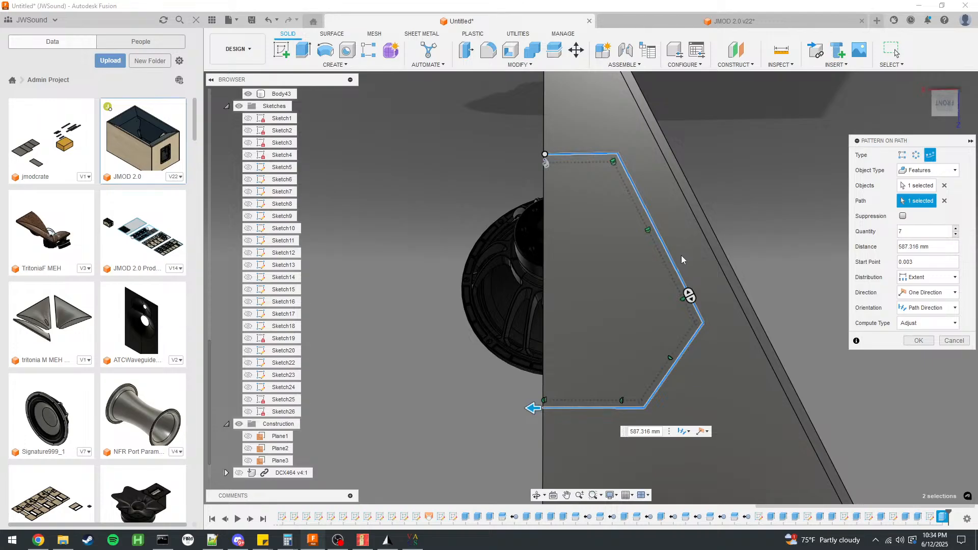
# Inspect the previewed hole positions along the panel outline and cancel the path pattern.
pyautogui.scroll(5, 683, 259)
pyautogui.scroll(5, 678, 240)
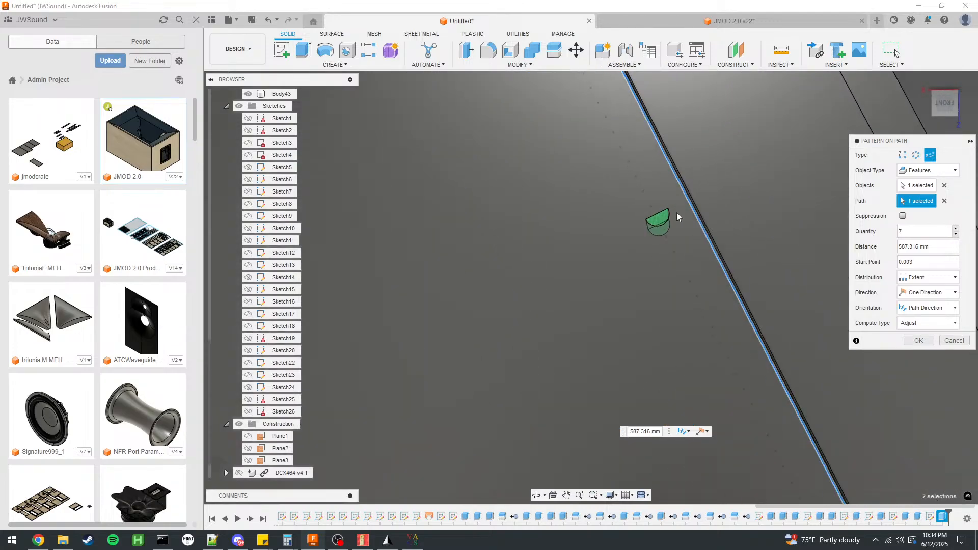
pyautogui.scroll(-5, 640, 273)
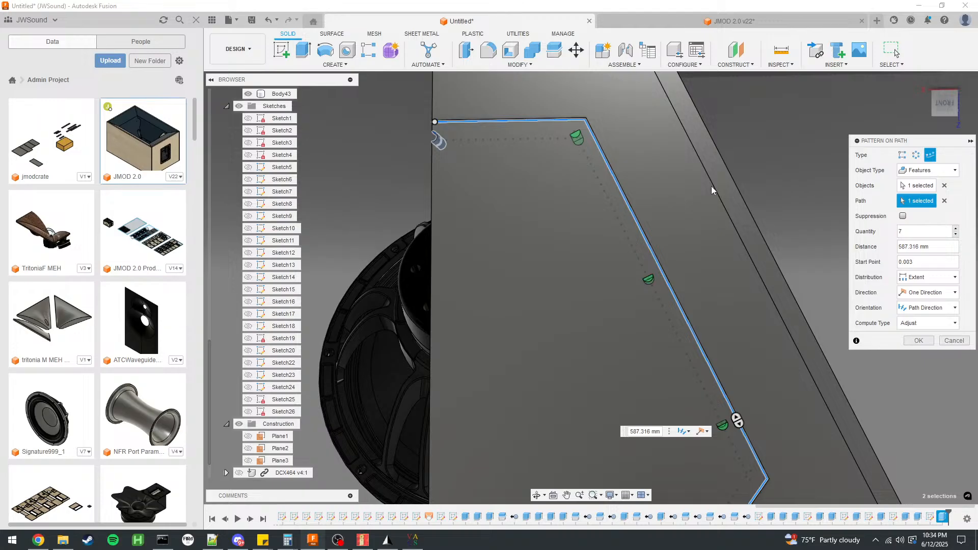
pyautogui.scroll(-3, 711, 186)
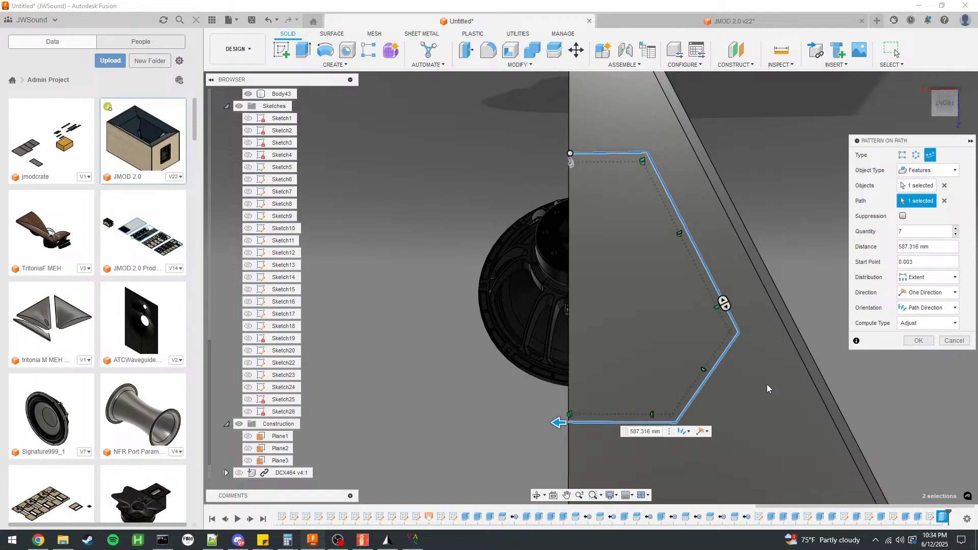
pyautogui.scroll(10, 564, 448)
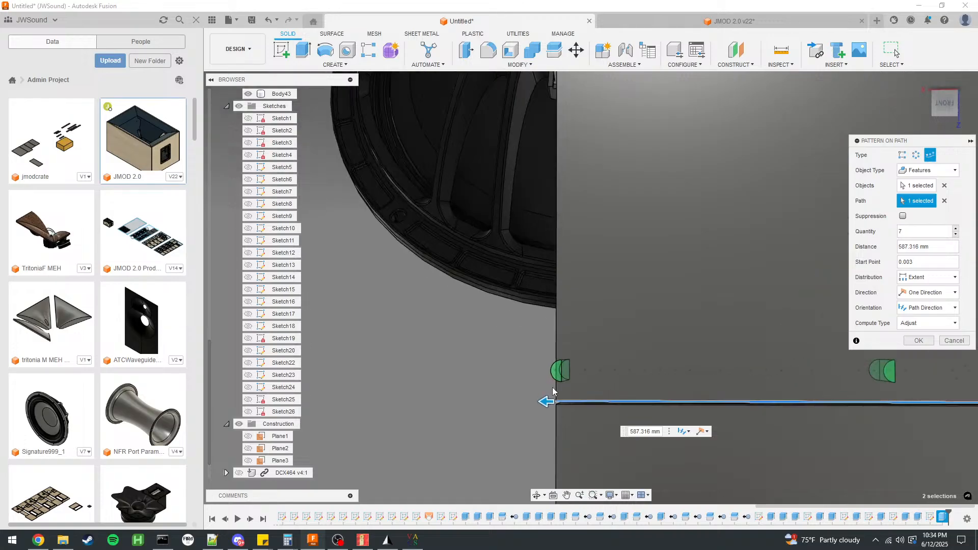
pyautogui.scroll(-10, 519, 323)
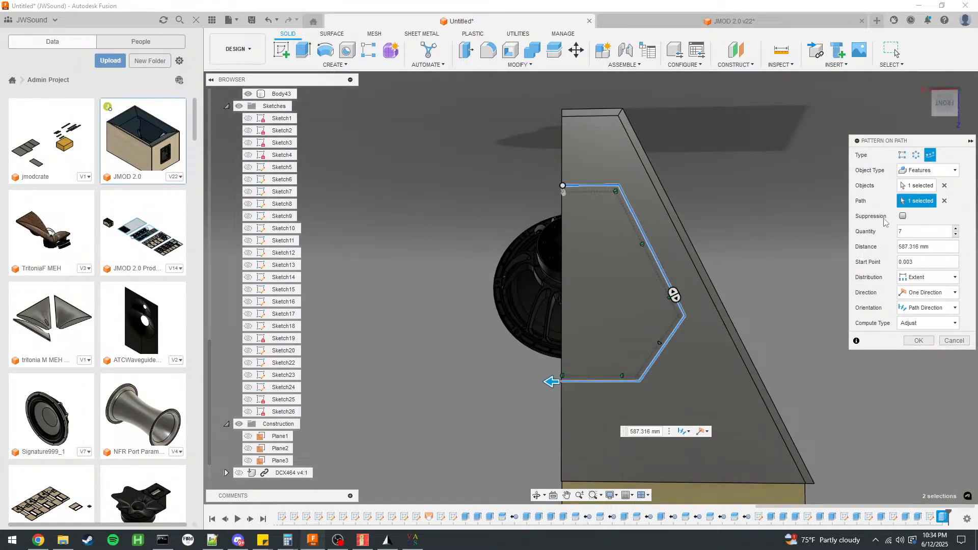
pyautogui.click(956, 341)
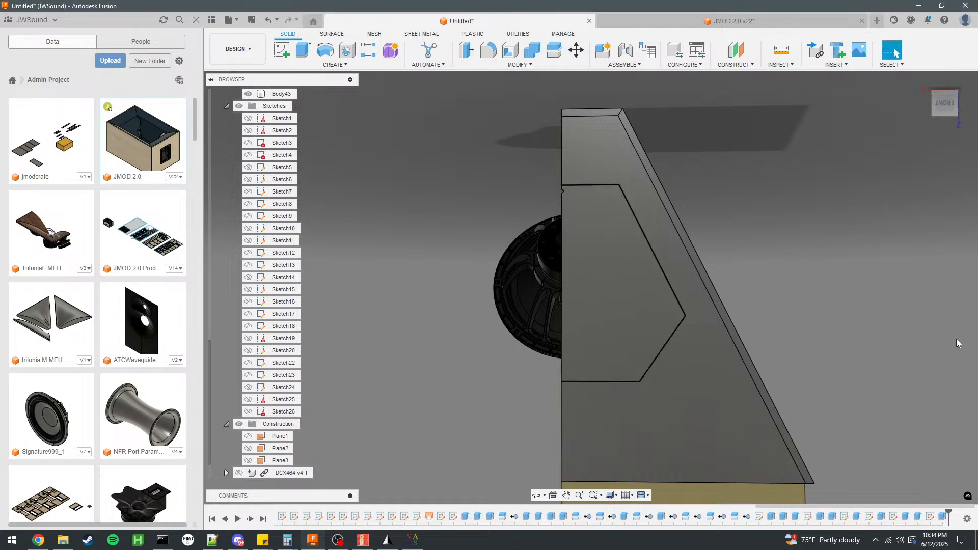
# Delete the screw-hole cut extrusion from the angular panel.
pyautogui.scroll(3, 586, 225)
pyautogui.moveTo(593, 225)
pyautogui.keyDown('shift'); pyautogui.mouseDown(button='middle')
pyautogui.moveTo(703, 225)
pyautogui.moveTo(622, 242)
pyautogui.mouseUp(button='middle'); pyautogui.keyUp('shift')
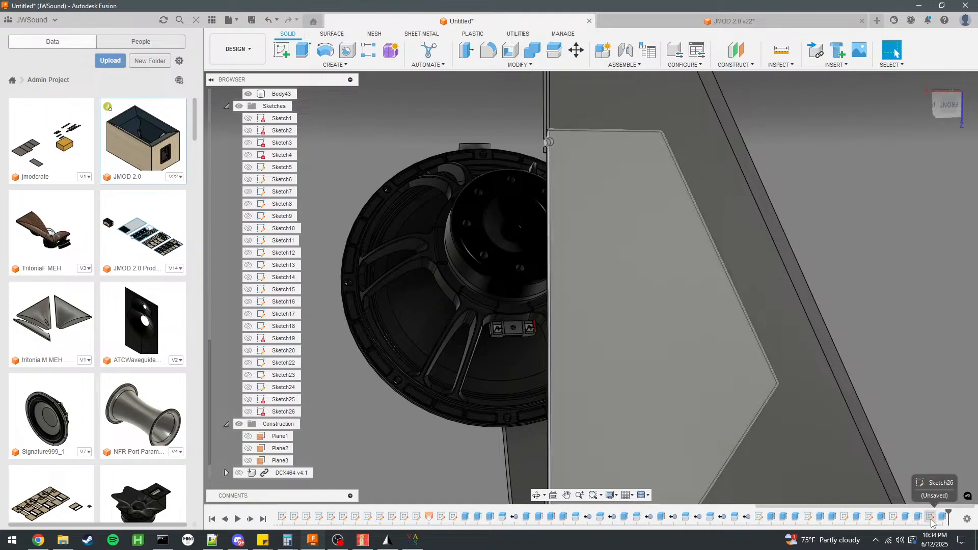
pyautogui.rightClick(942, 517)
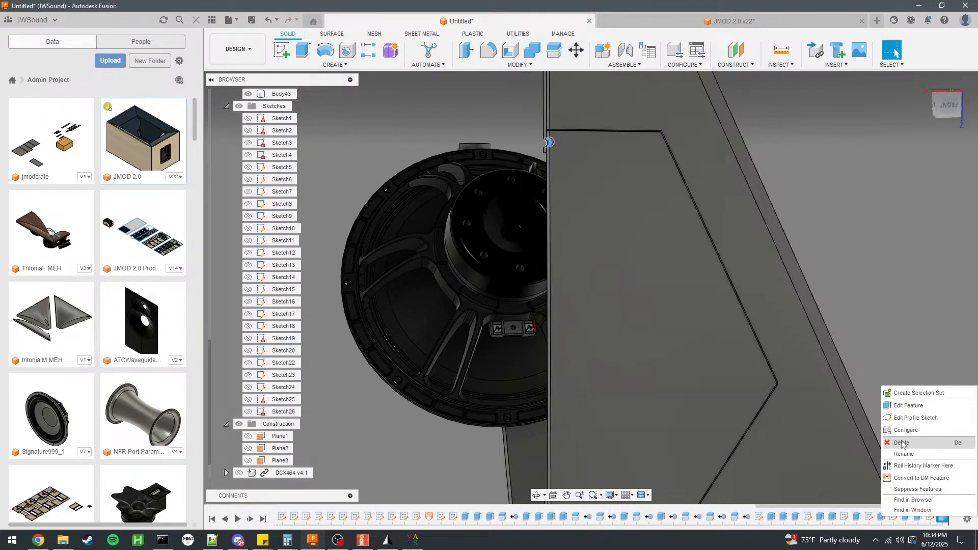
pyautogui.click(902, 443)
# Reopen the screw-hole sketch, select its circle and check which sketch pattern commands are available.
pyautogui.doubleClick(935, 519)
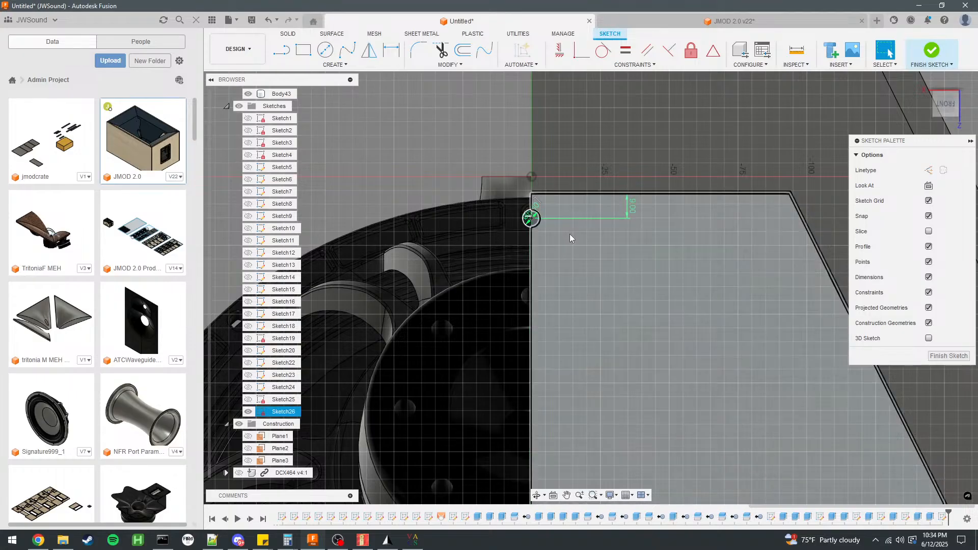
pyautogui.click(540, 227)
pyautogui.scroll(3, 541, 227)
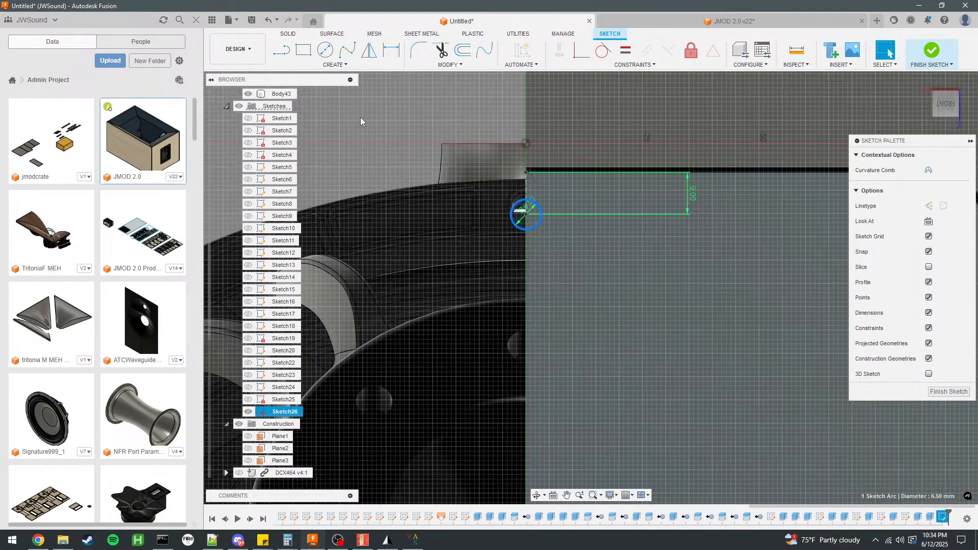
pyautogui.click(335, 65)
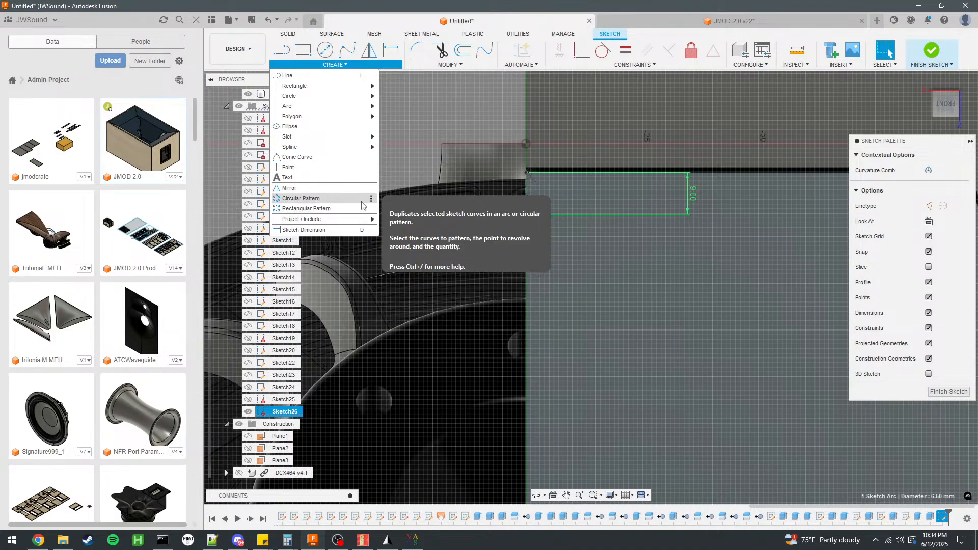
# Switch to the web browser, search for "fusion sketch pattern along path" and open the Reddit thread about pattern on path for sketches.
pyautogui.hotkey('alt', 'Tab')
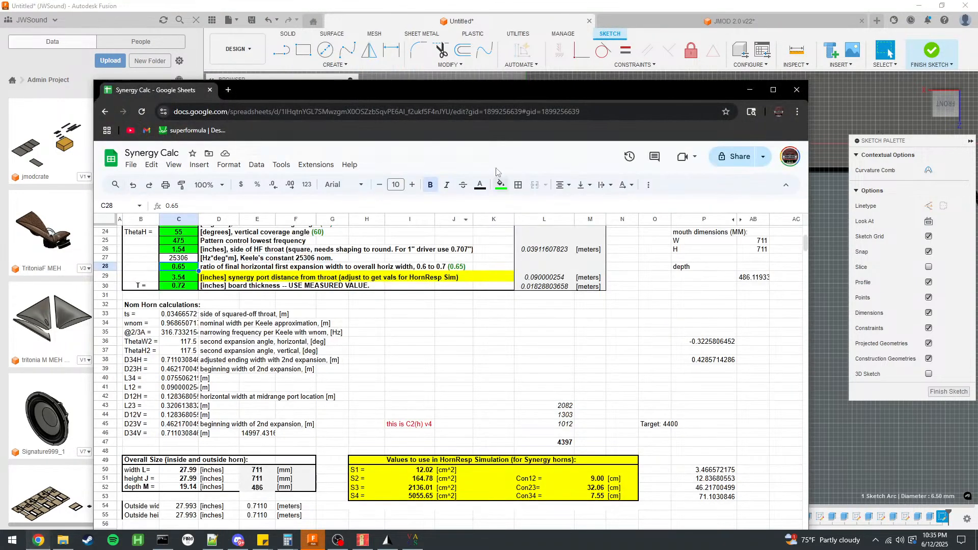
pyautogui.click(227, 90)
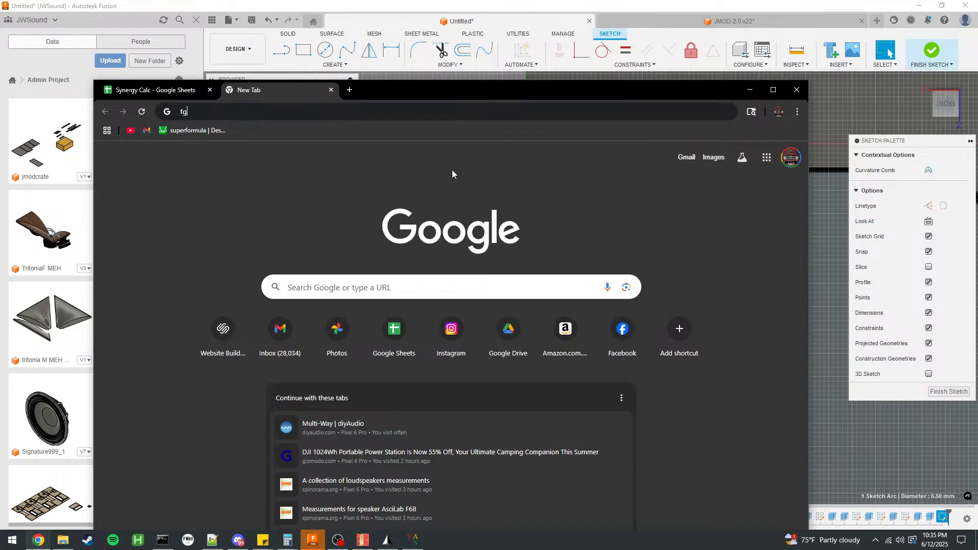
pyautogui.write('fusi')
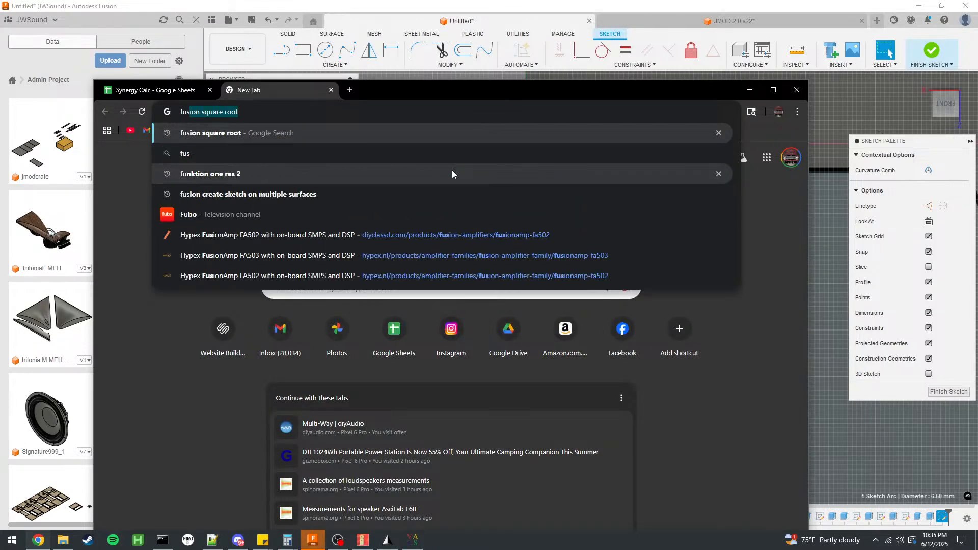
pyautogui.write('on sketch ')
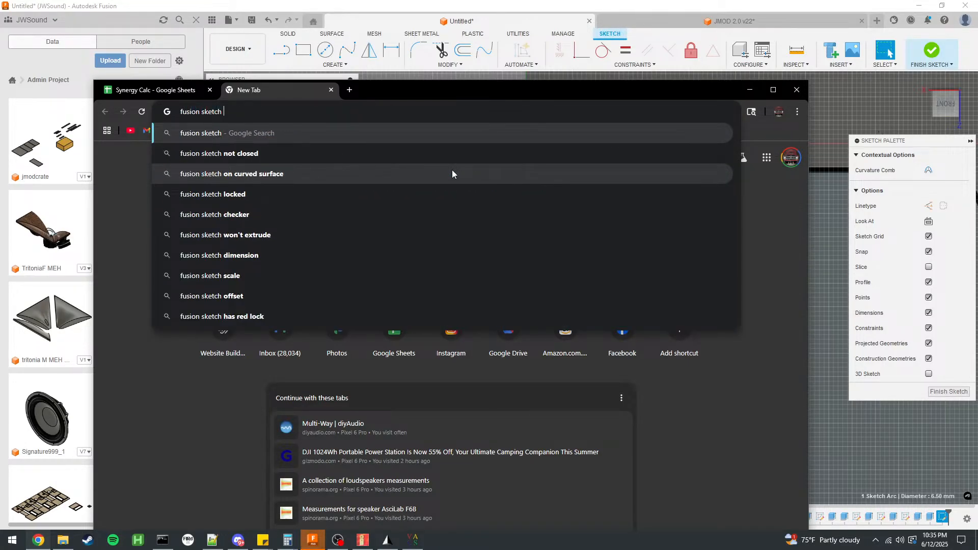
pyautogui.write('pattern along path')
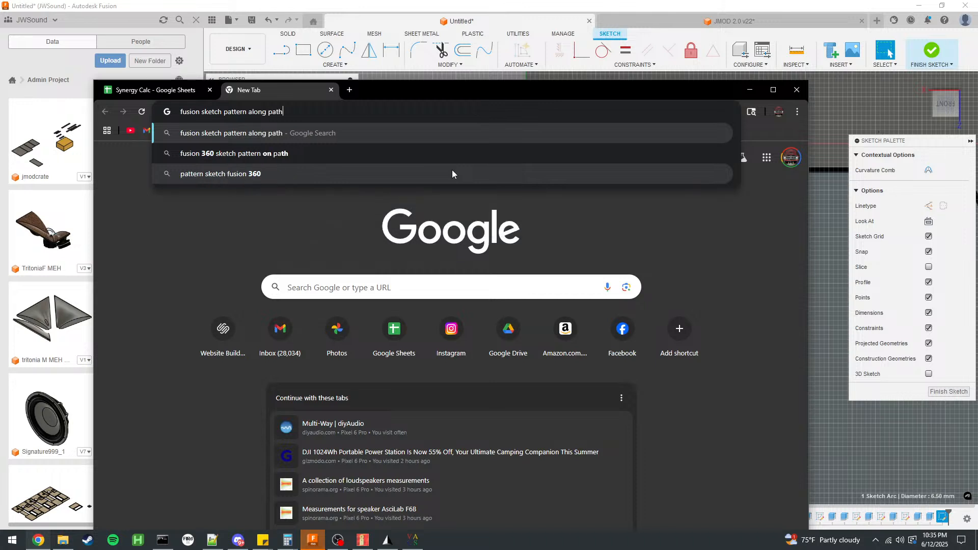
pyautogui.press('Return')
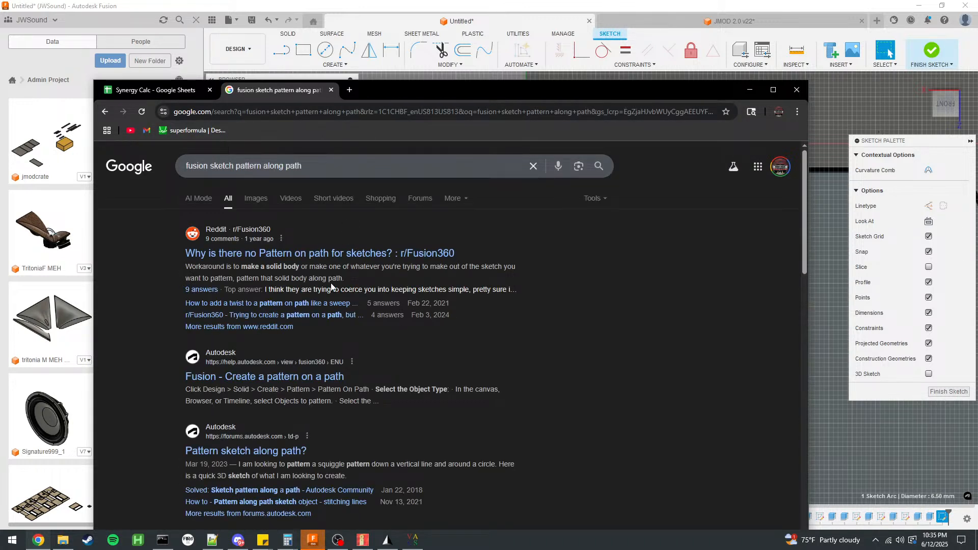
pyautogui.click(443, 254)
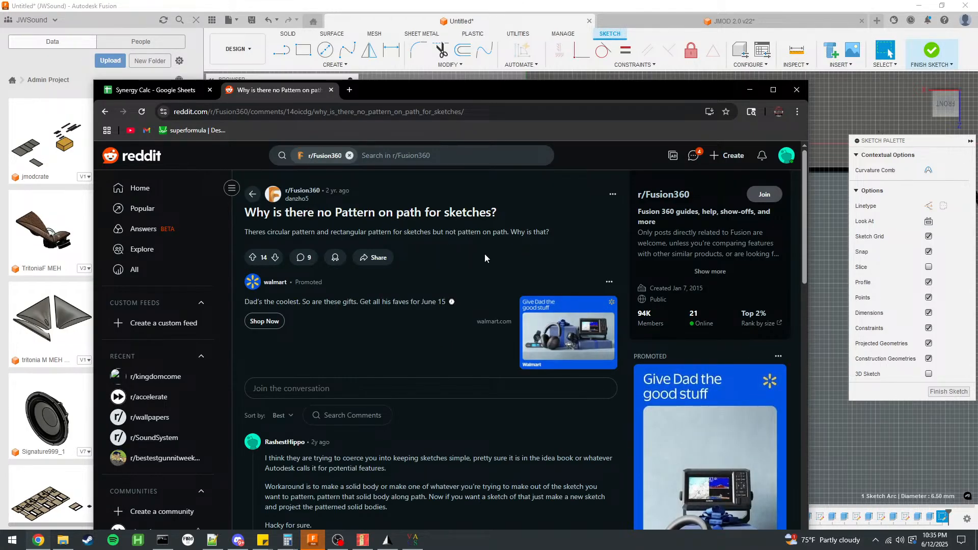
# Switch back to Autodesk Fusion and finish the screw-hole sketch.
pyautogui.click(599, 4)
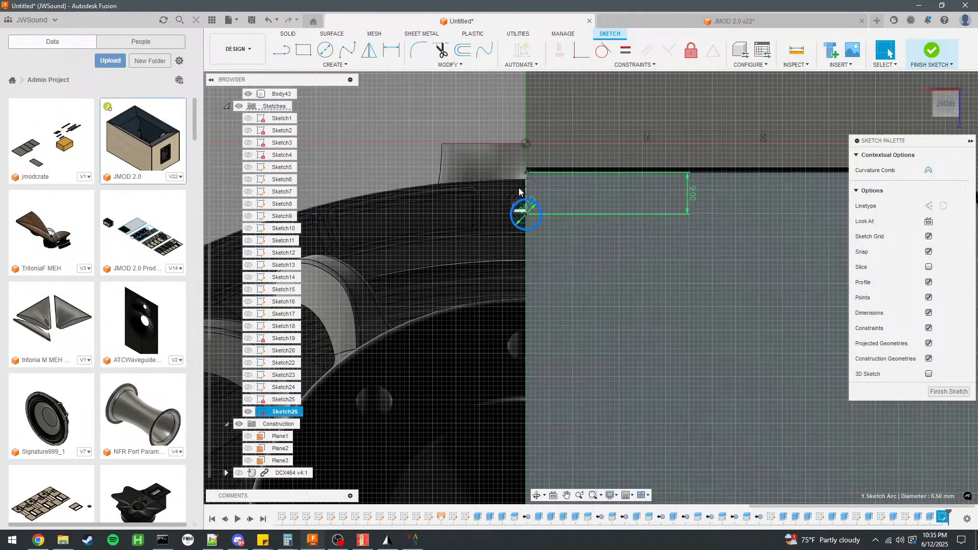
pyautogui.scroll(-3, 548, 140)
pyautogui.click(931, 51)
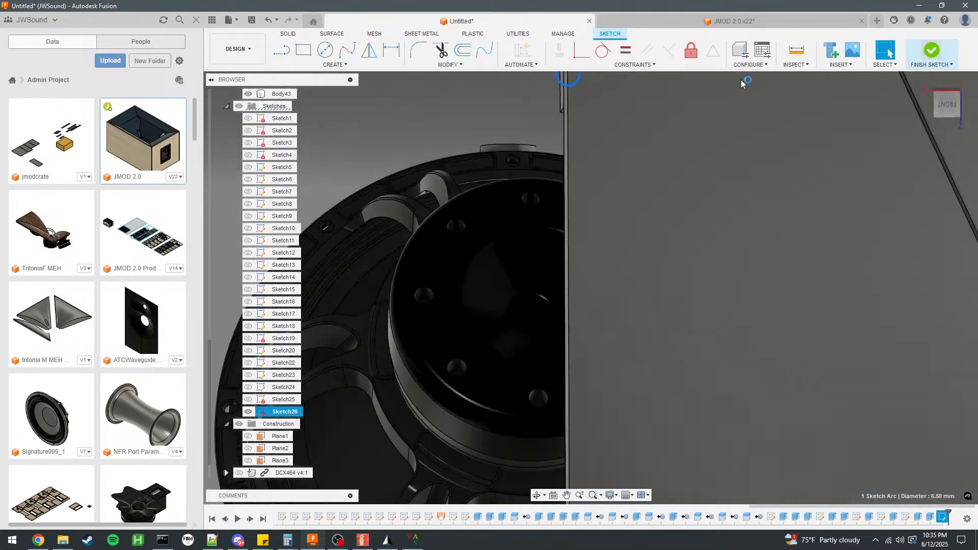
# Mirror the angular hatch panel body about its straight centre face with the Join operation to form the full hexagonal panel.
pyautogui.scroll(-4, 514, 191)
pyautogui.scroll(5, 554, 168)
pyautogui.keyDown('shift'); pyautogui.moveTo(560, 171); pyautogui.dragTo(562, 165, button='middle'); pyautogui.keyUp('shift')
pyautogui.click(546, 163)
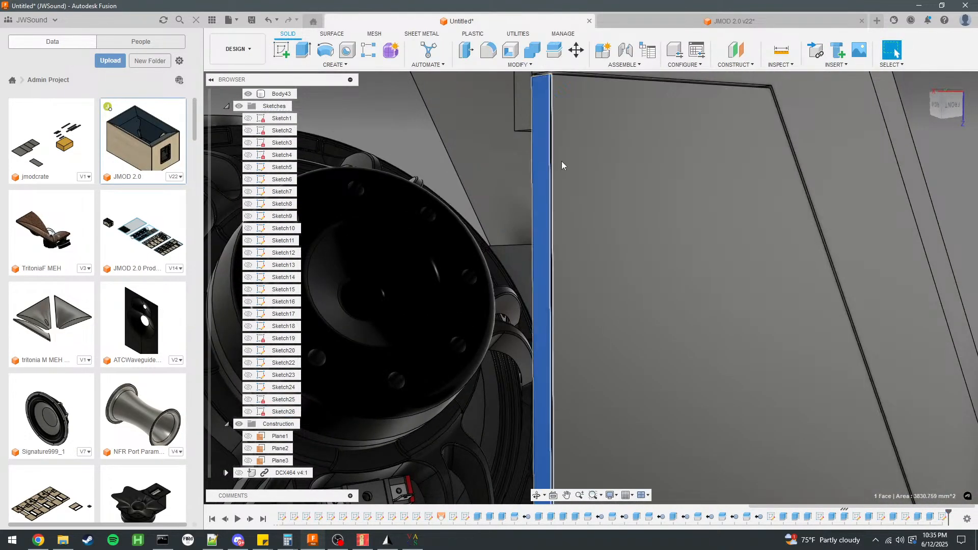
pyautogui.scroll(-4, 547, 163)
pyautogui.click(443, 116)
pyautogui.click(335, 65)
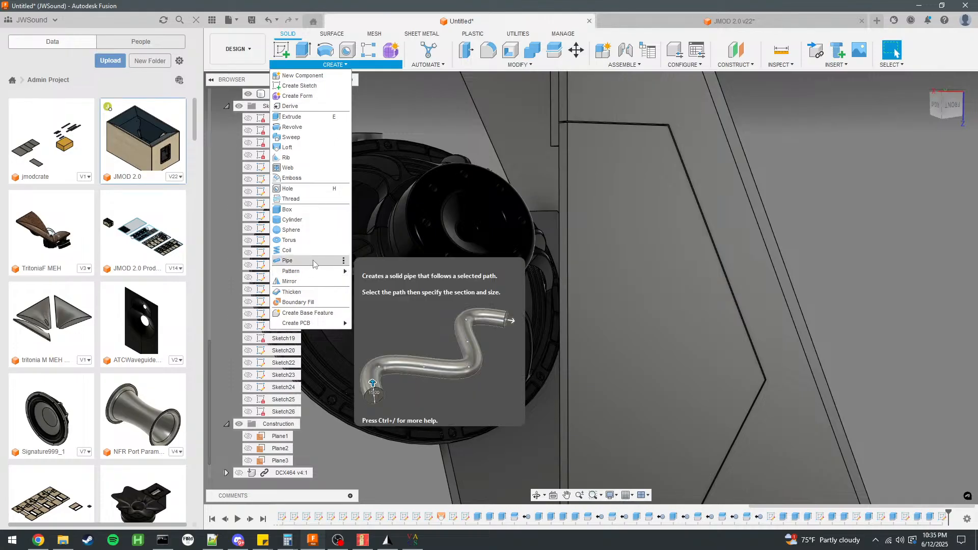
pyautogui.click(298, 279)
pyautogui.click(579, 203)
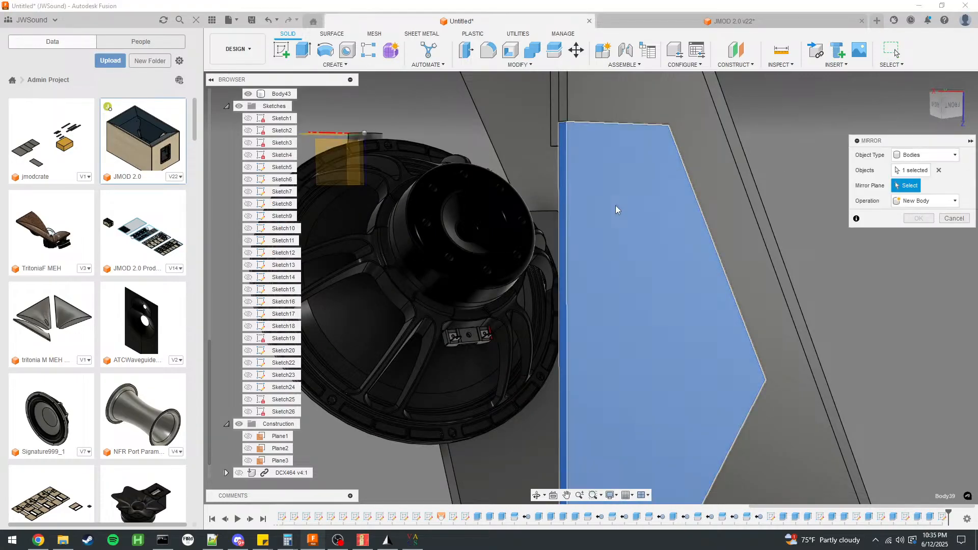
pyautogui.keyDown('shift'); pyautogui.moveTo(616, 208); pyautogui.dragTo(576, 178, button='middle'); pyautogui.keyUp('shift')
pyautogui.click(577, 178)
pyautogui.scroll(-4, 514, 140)
pyautogui.keyDown('shift'); pyautogui.moveTo(662, 179); pyautogui.dragTo(574, 265, button='middle'); pyautogui.keyUp('shift')
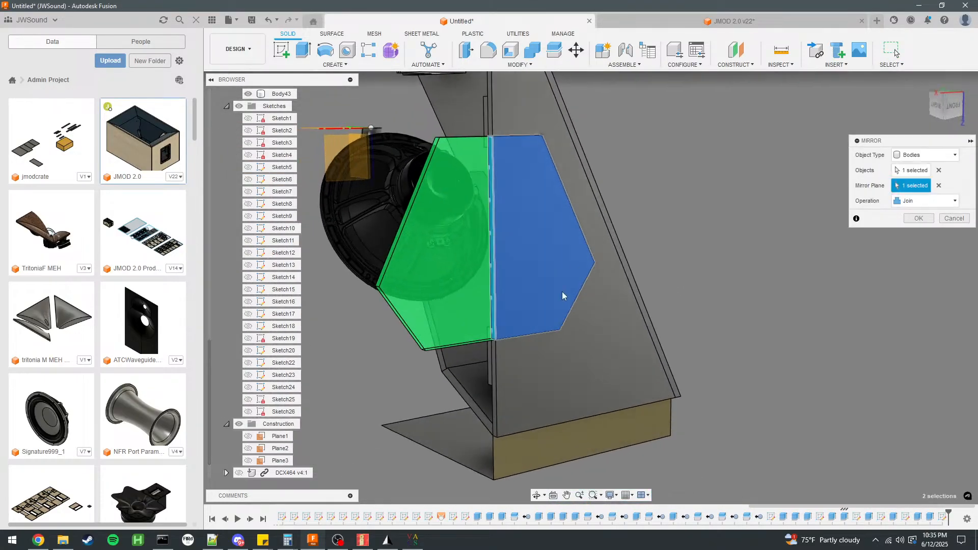
pyautogui.scroll(-5, 561, 308)
pyautogui.keyDown('shift'); pyautogui.moveTo(518, 219); pyautogui.dragTo(468, 225, button='middle'); pyautogui.keyUp('shift')
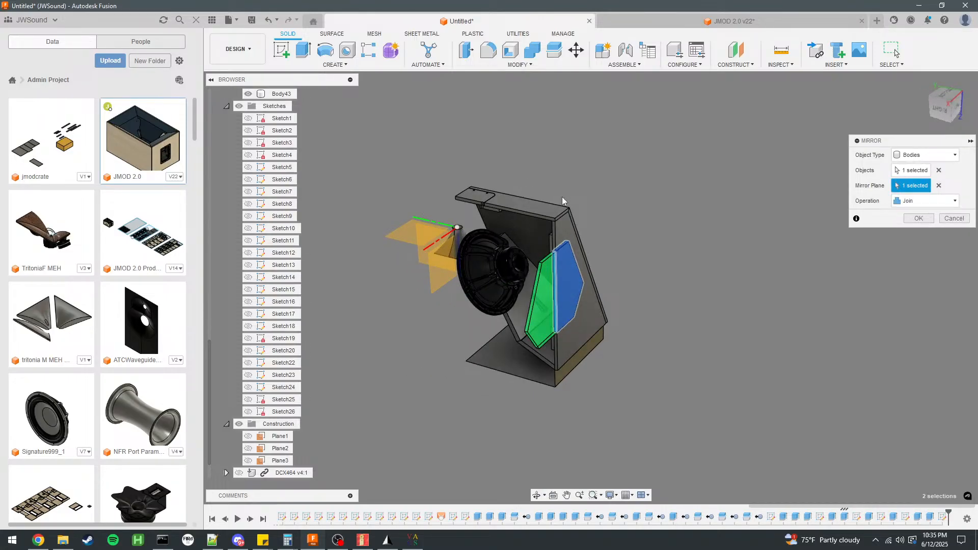
pyautogui.click(917, 219)
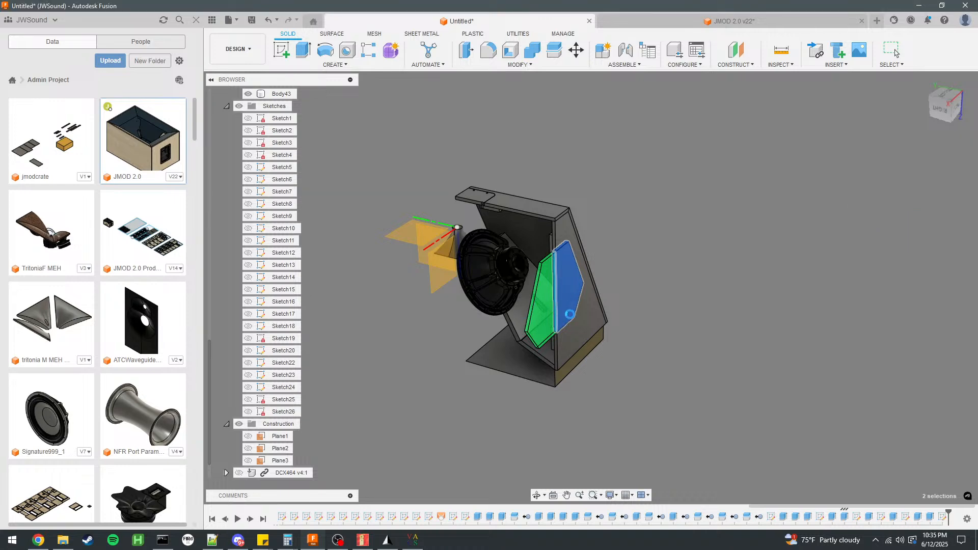
# Delete the old screw-hole sketch from the design history.
pyautogui.scroll(7, 576, 278)
pyautogui.keyDown('shift'); pyautogui.moveTo(512, 261); pyautogui.dragTo(453, 217, button='middle'); pyautogui.keyUp('shift')
pyautogui.scroll(-4, 453, 217)
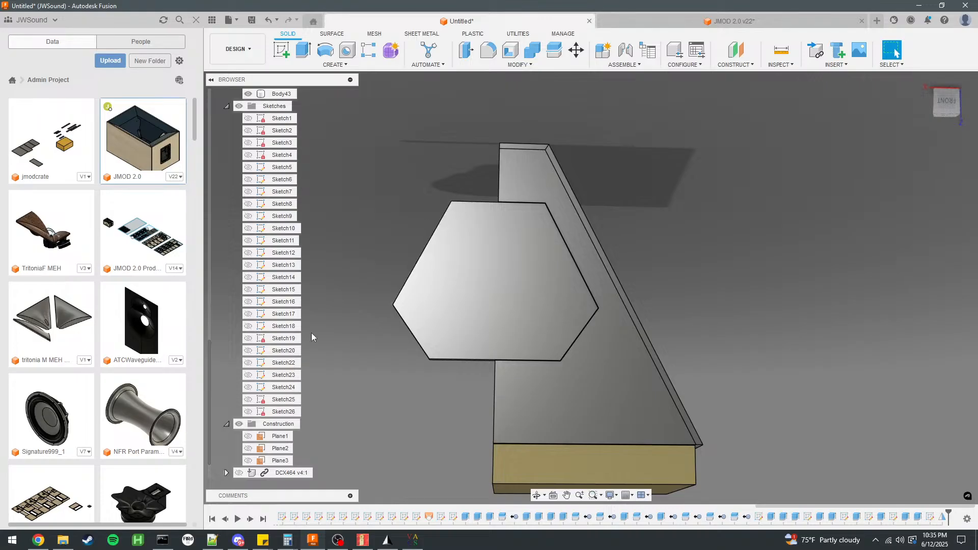
pyautogui.doubleClick(930, 517)
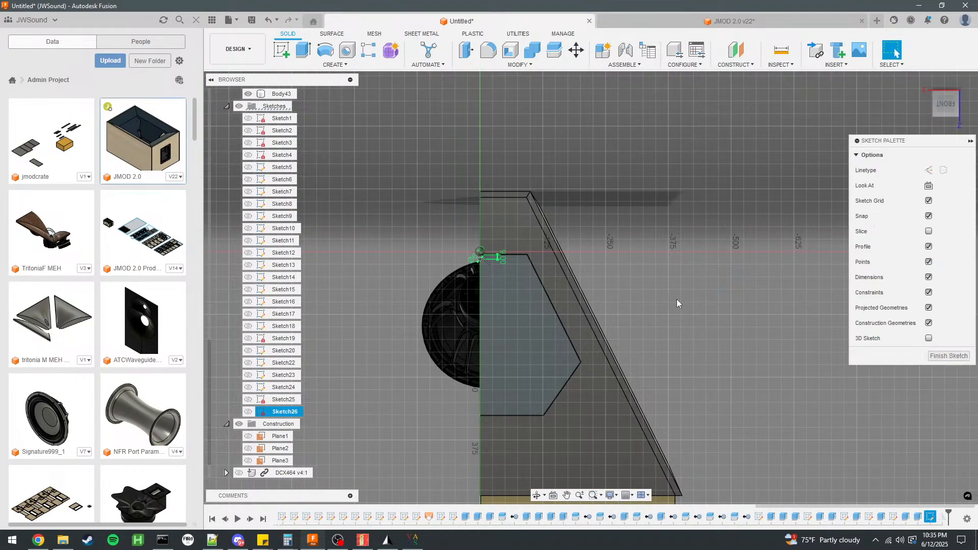
pyautogui.hotkey('ctrl', 'z')
pyautogui.click(932, 518)
pyautogui.rightClick(931, 518)
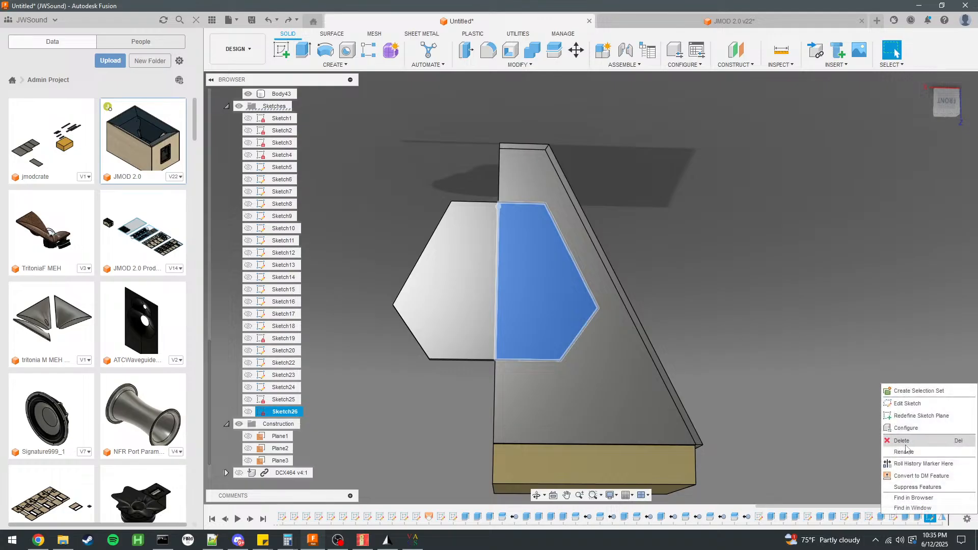
pyautogui.click(907, 442)
# Start a sketch on the full hatch face and draw a 9 mm construction line perpendicular from its upper edge's midpoint.
pyautogui.click(520, 244)
pyautogui.click(282, 51)
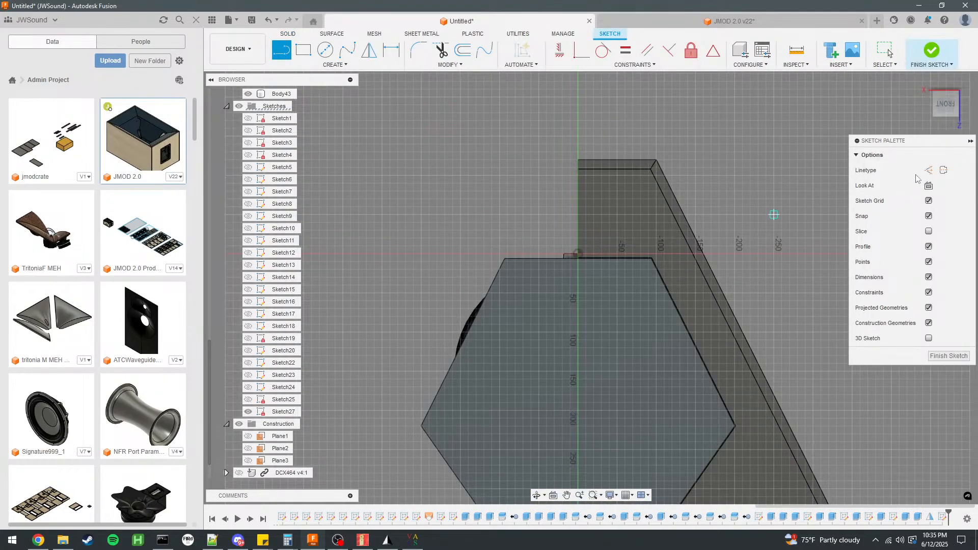
pyautogui.click(929, 171)
pyautogui.click(579, 260)
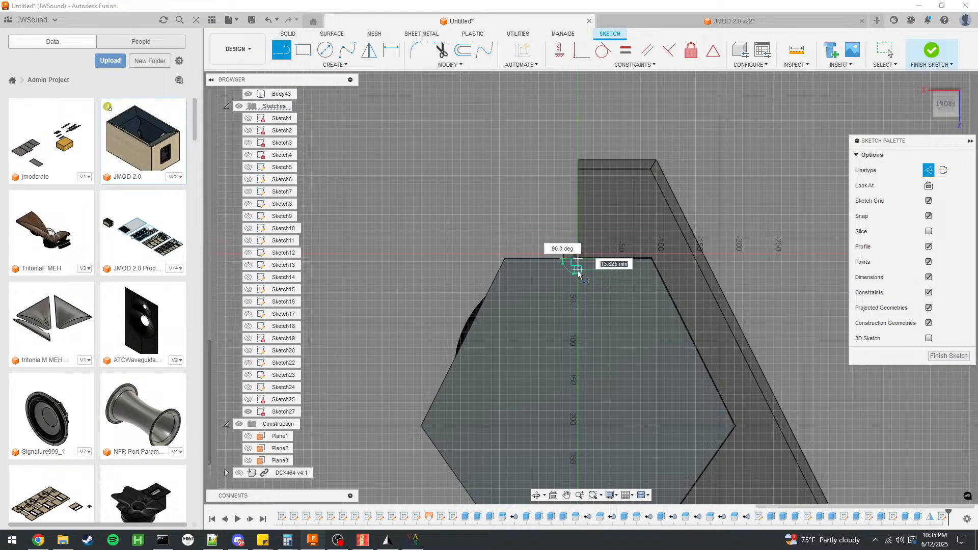
pyautogui.write('9')
pyautogui.press('Return')
pyautogui.scroll(-2, 454, 163)
pyautogui.scroll(8, 529, 250)
pyautogui.press('Escape')
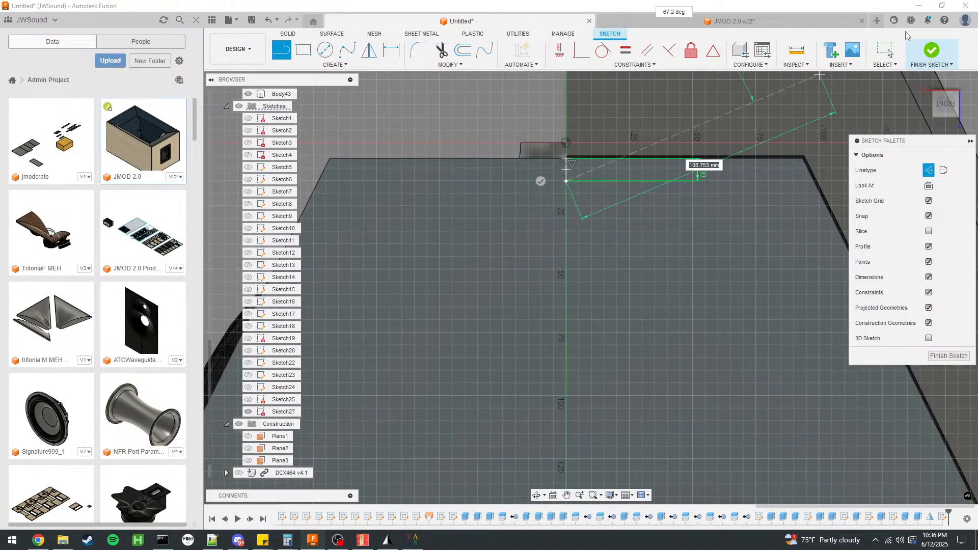
# Draw a 6.5 mm diameter circle at the free end of the construction line and finish the sketch.
pyautogui.click(325, 49)
pyautogui.click(922, 224)
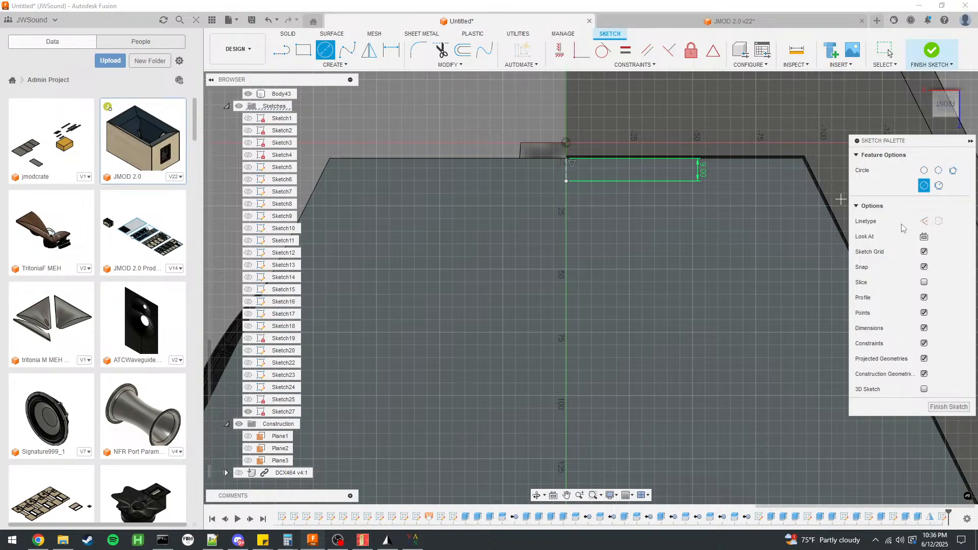
pyautogui.click(567, 181)
pyautogui.write('6.5')
pyautogui.press('Return')
pyautogui.press('Escape')
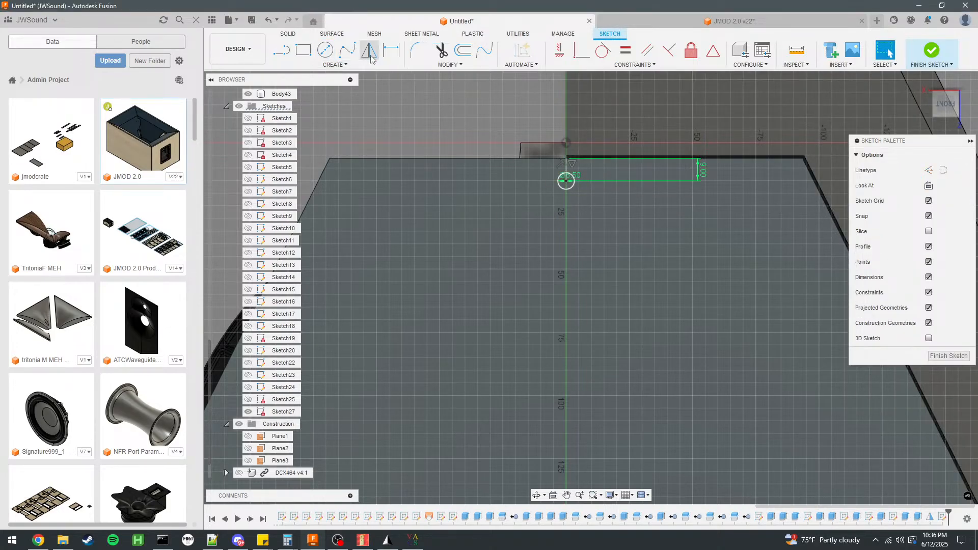
pyautogui.click(933, 50)
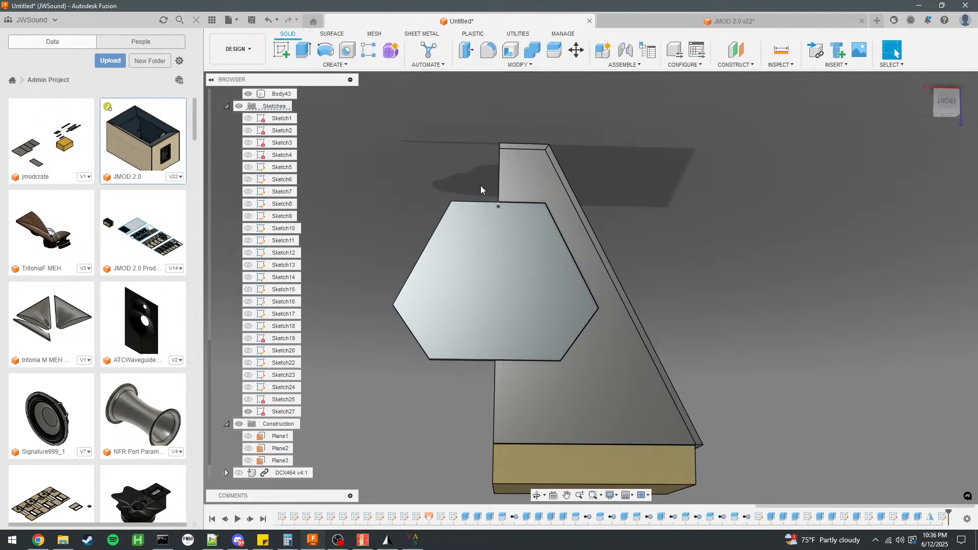
pyautogui.press('e')
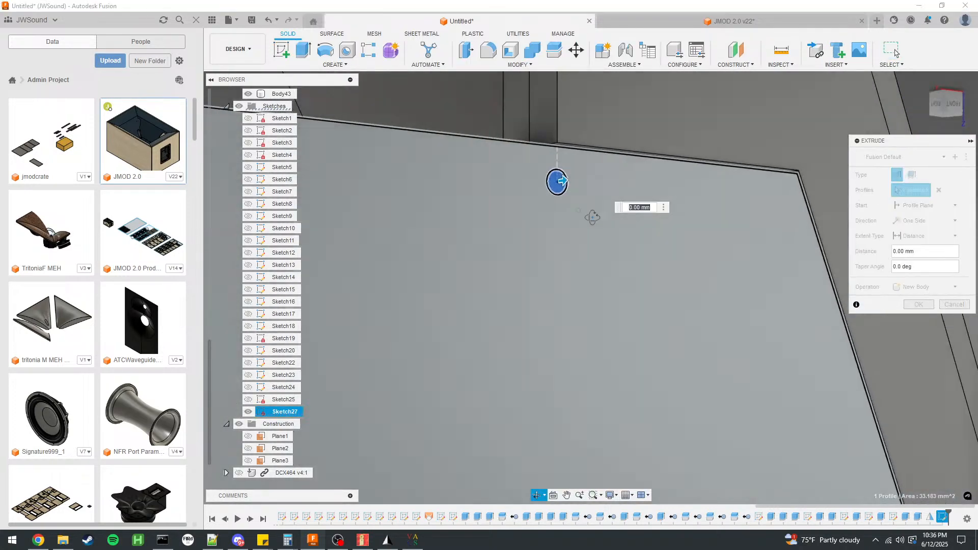
pyautogui.moveTo(593, 217)
pyautogui.keyDown('shift'); pyautogui.mouseDown(button='middle')
pyautogui.moveTo(586, 188)
pyautogui.moveTo(526, 175)
pyautogui.moveTo(482, 136)
pyautogui.mouseUp(button='middle'); pyautogui.keyUp('shift')
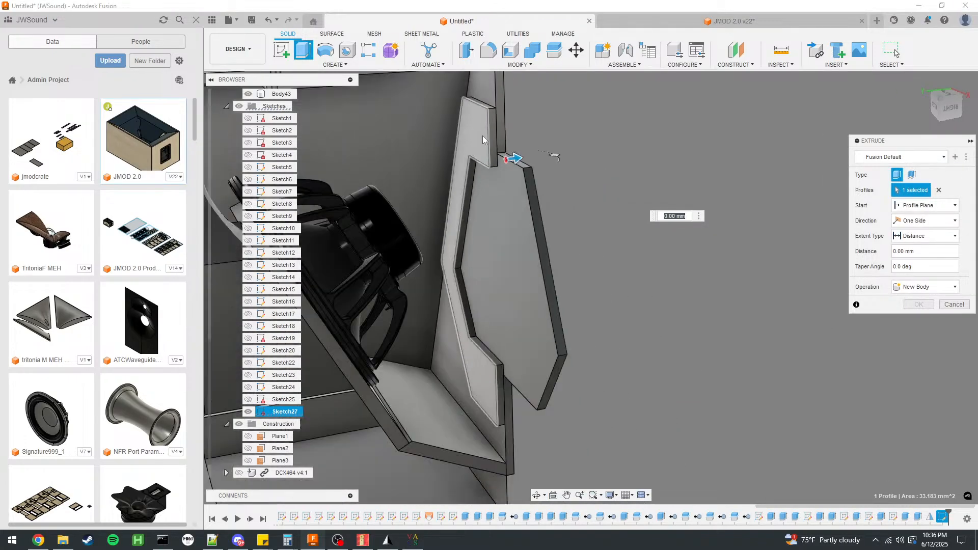
pyautogui.click(942, 305)
# Mirror the half frame body behind the hatch about its centre end face to complete the frame.
pyautogui.click(335, 64)
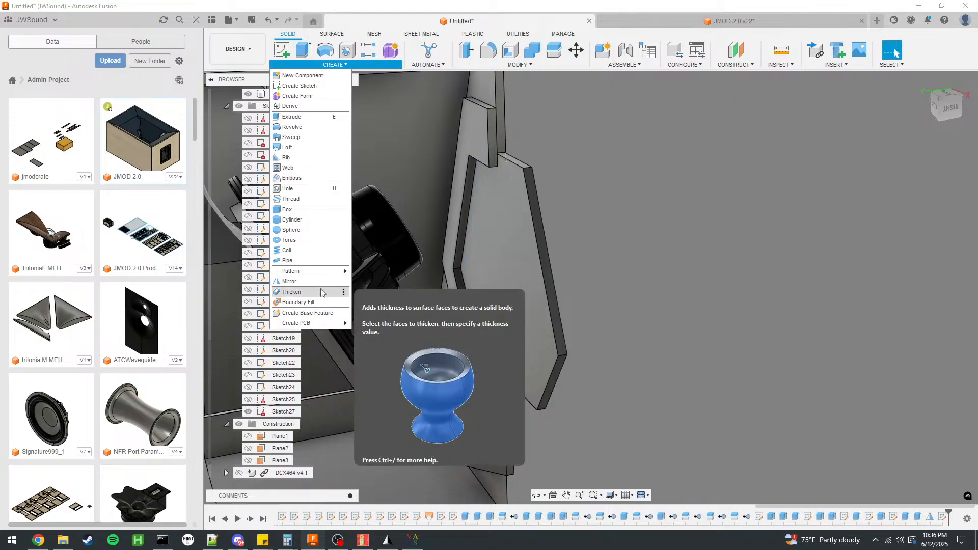
pyautogui.click(292, 282)
pyautogui.click(490, 140)
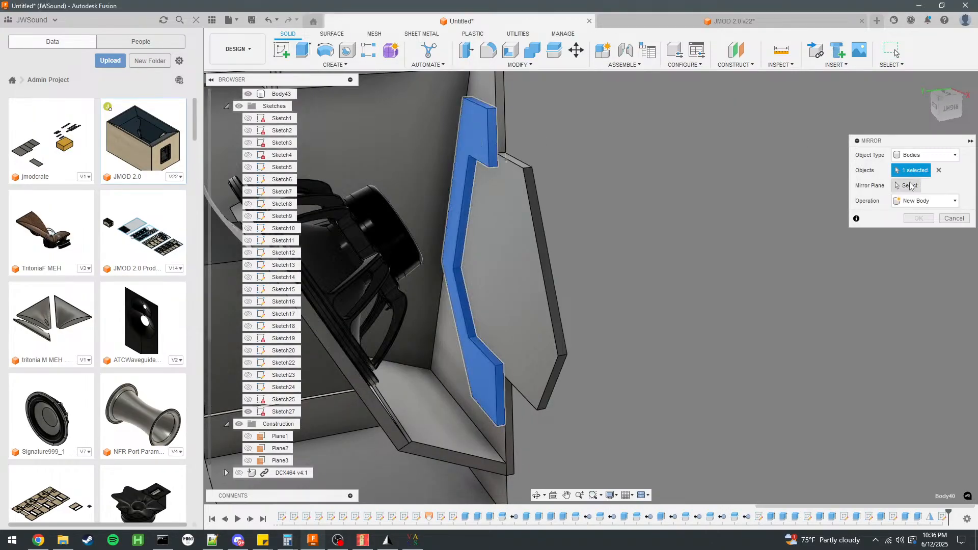
pyautogui.click(495, 139)
pyautogui.click(918, 218)
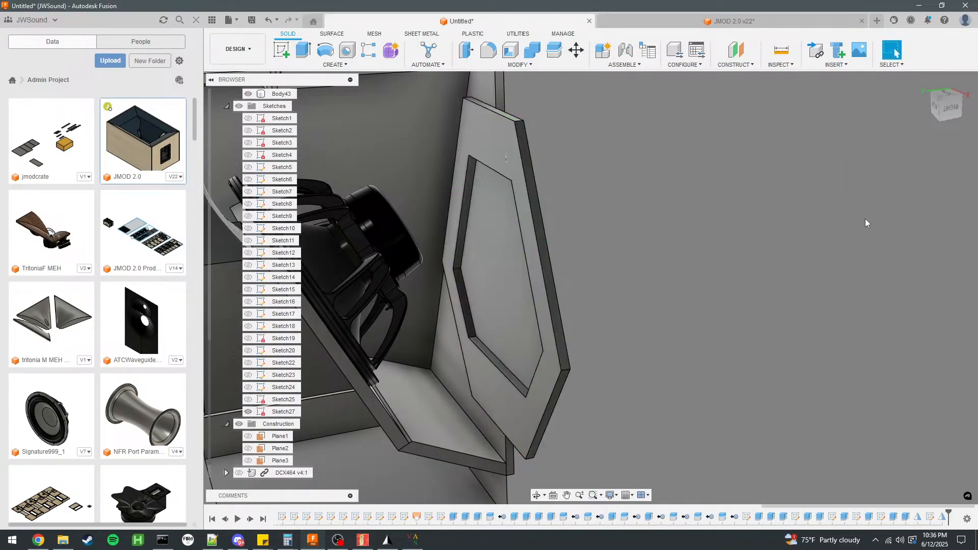
# Extrude the screw-hole circle by -24 mm to cut the hole through the hatch panel and the frame.
pyautogui.click(506, 226)
pyautogui.scroll(-3, 313, 183)
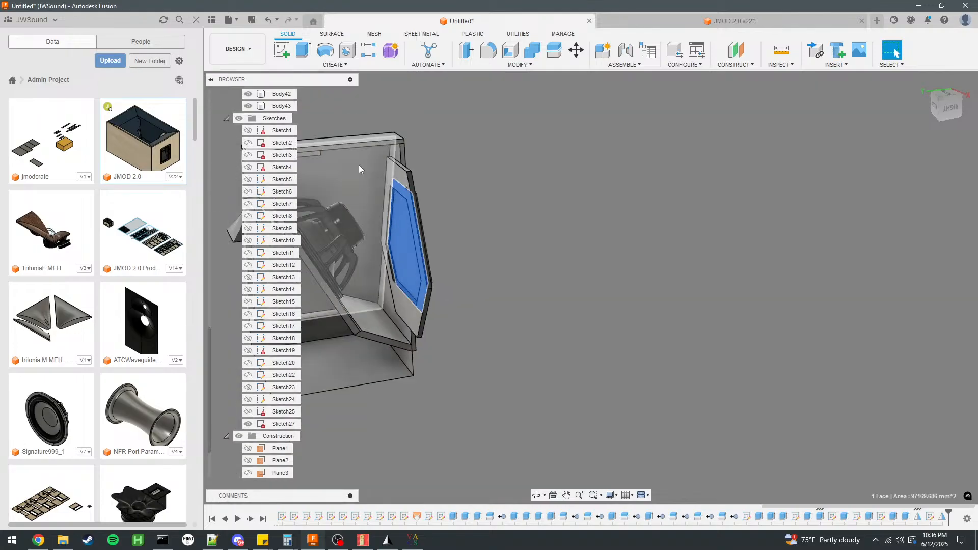
pyautogui.scroll(5, 287, 185)
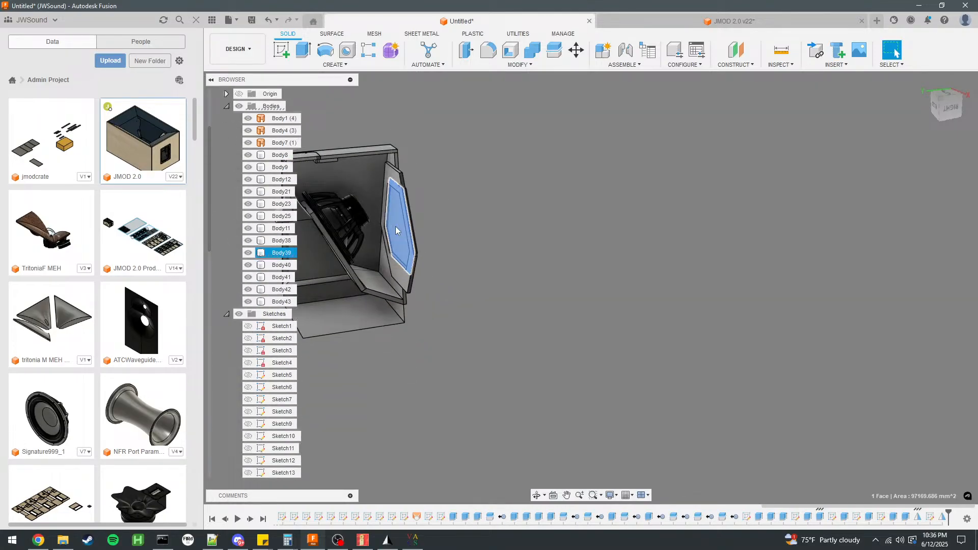
pyautogui.press('Escape')
pyautogui.scroll(6, 405, 209)
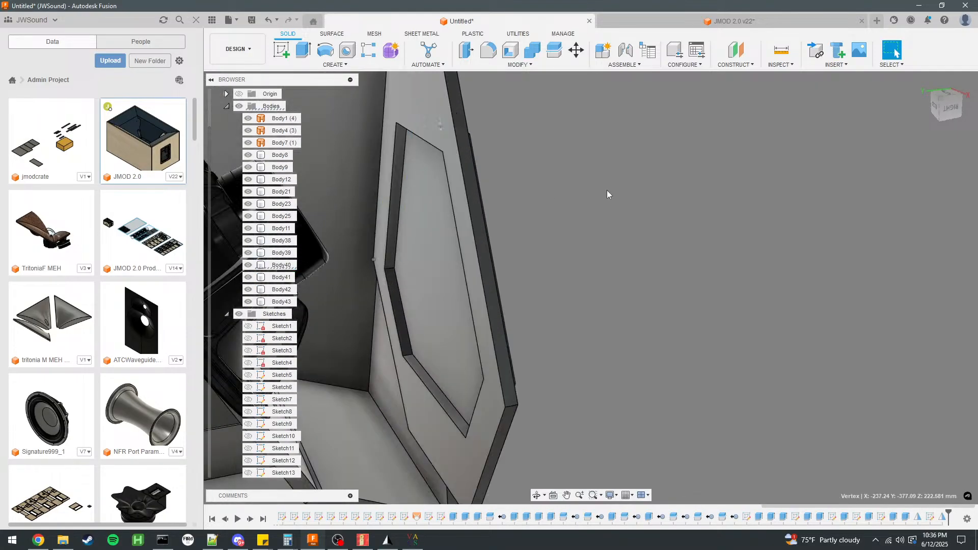
pyautogui.keyDown('shift'); pyautogui.moveTo(607, 191); pyautogui.dragTo(536, 185, button='middle'); pyautogui.keyUp('shift')
pyautogui.scroll(6, 583, 157)
pyautogui.click(605, 173)
pyautogui.write('e')
pyautogui.write('-24')
pyautogui.scroll(-5, 606, 173)
pyautogui.press('Return')
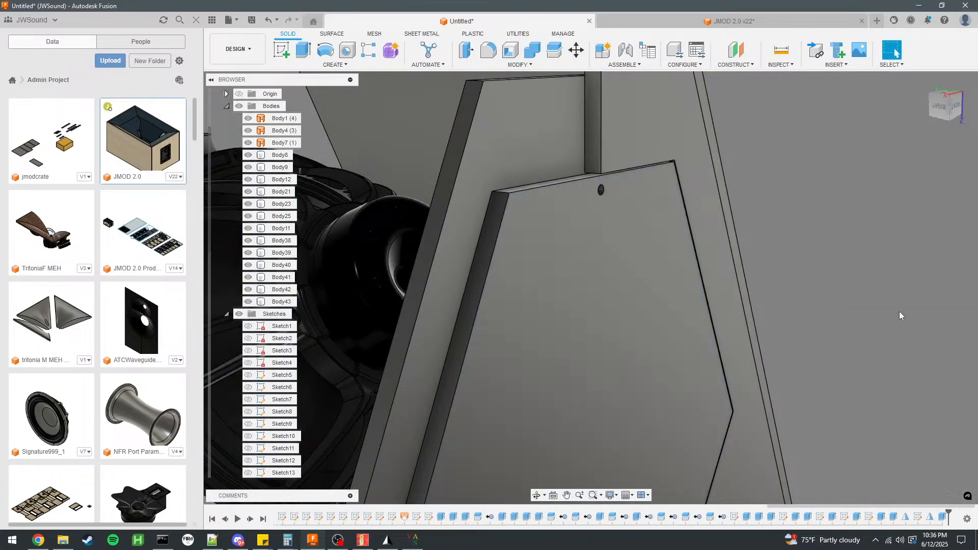
# Start a Pattern on Path with object type Features and select the screw-hole cut as the object.
pyautogui.click(346, 65)
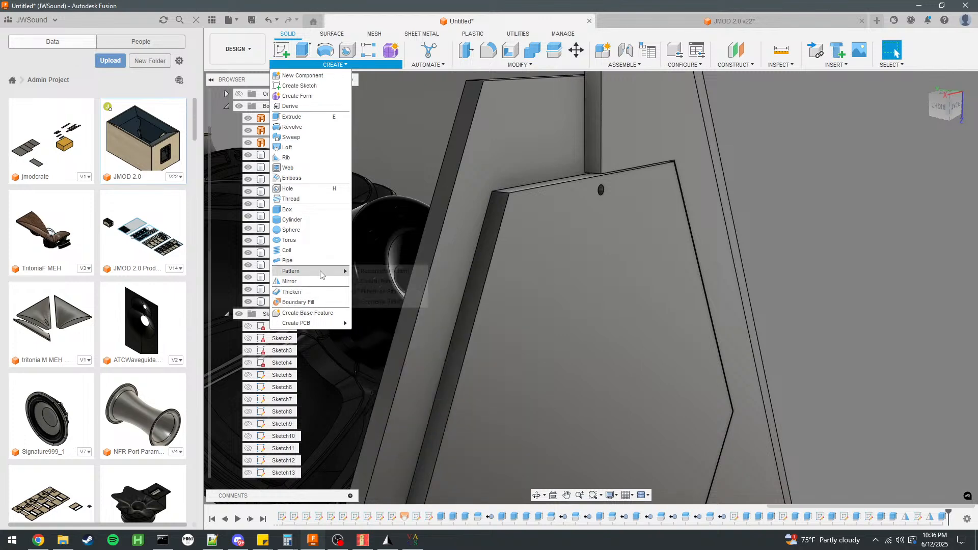
pyautogui.moveTo(322, 272)
pyautogui.click(373, 292)
pyautogui.scroll(5, 599, 203)
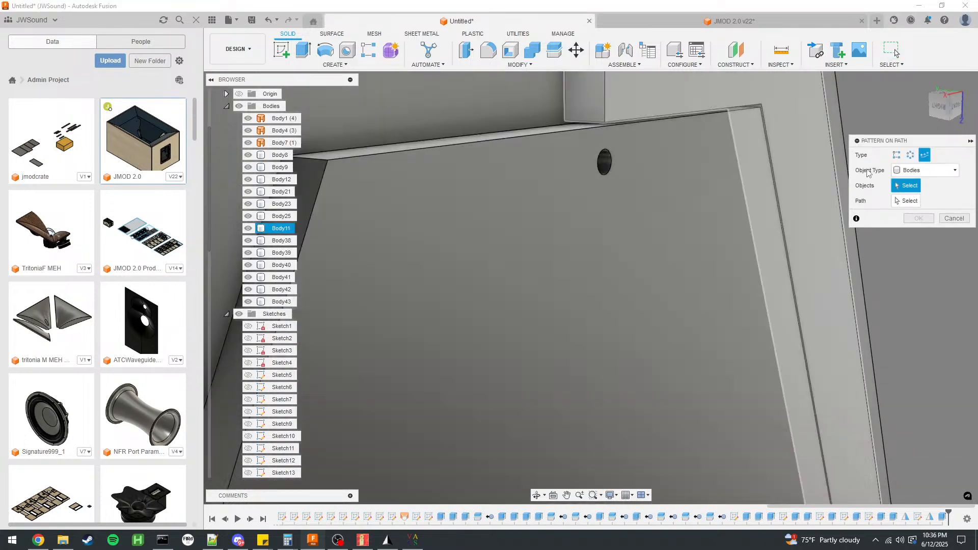
pyautogui.click(927, 170)
pyautogui.click(918, 196)
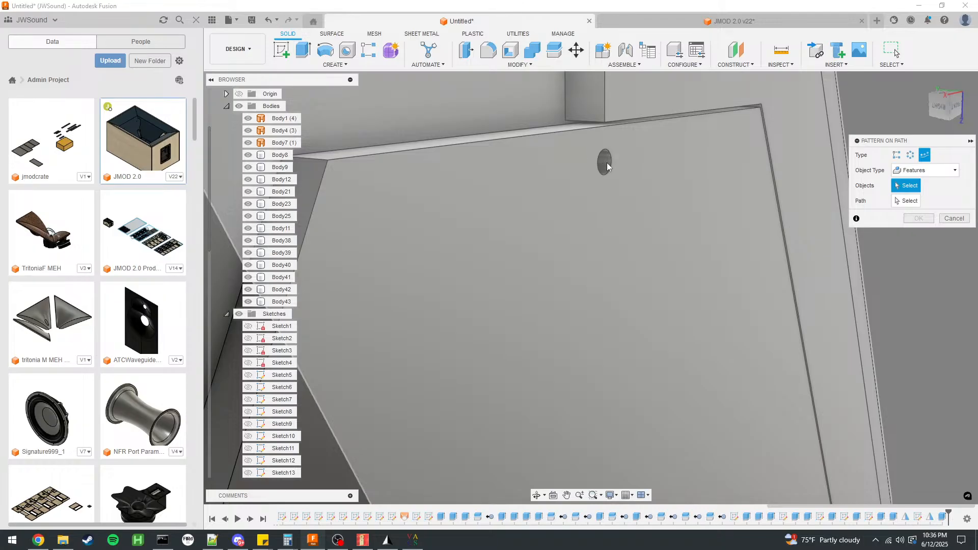
pyautogui.keyDown('shift'); pyautogui.moveTo(611, 176); pyautogui.dragTo(573, 172, button='middle'); pyautogui.keyUp('shift')
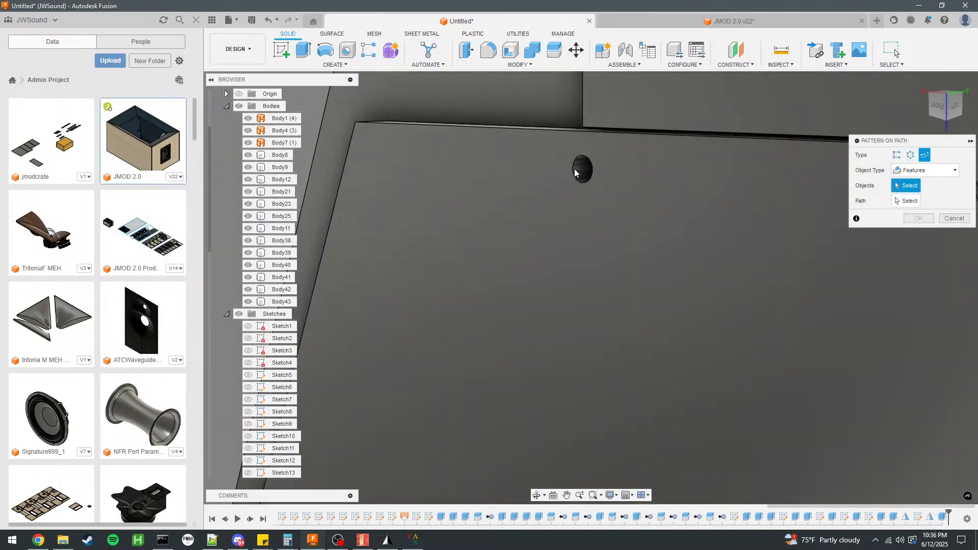
pyautogui.click(576, 172)
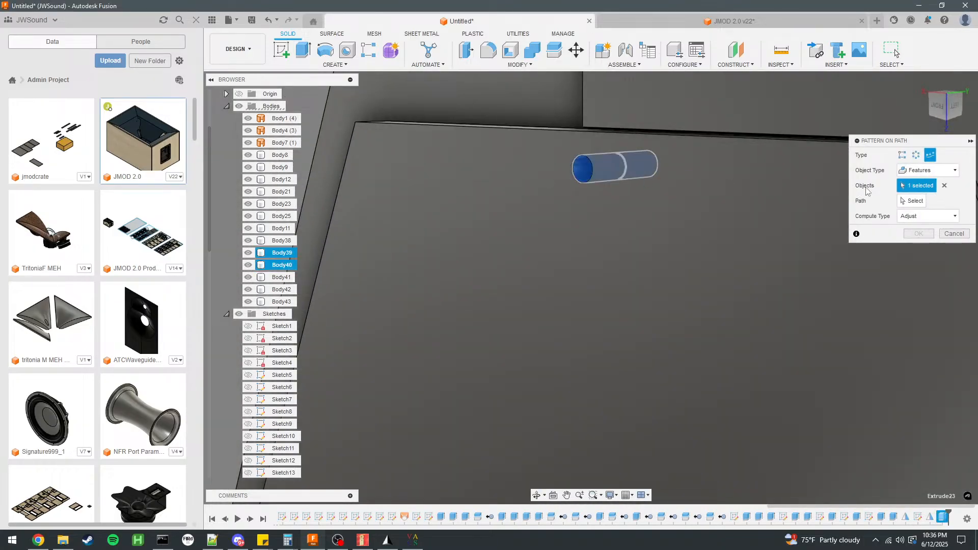
# Select all the edges of the hatch panel's hexagonal outline as the path for the screw-hole pattern.
pyautogui.click(699, 136)
pyautogui.scroll(-5, 524, 156)
pyautogui.scroll(-2, 632, 147)
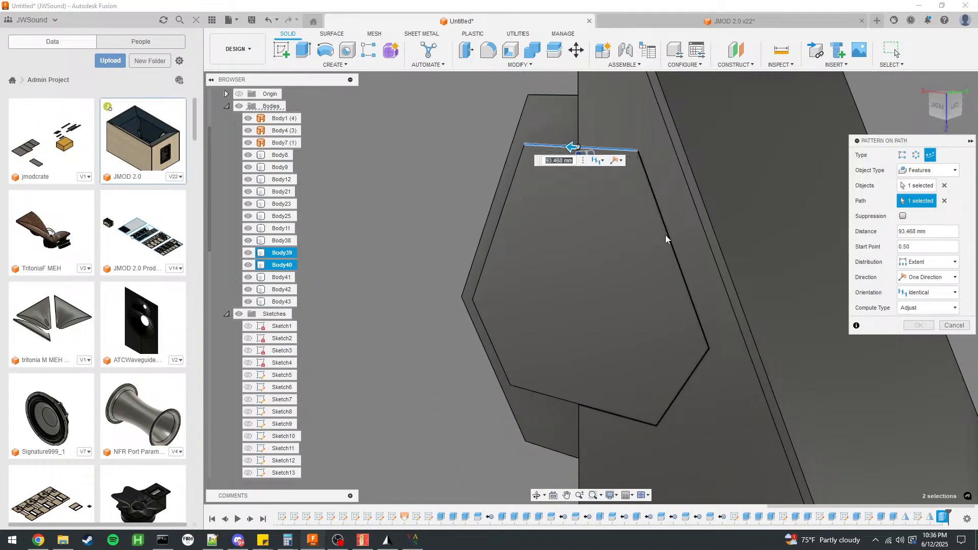
pyautogui.keyDown('shift'); pyautogui.moveTo(664, 234); pyautogui.dragTo(688, 272, button='middle'); pyautogui.keyUp('shift')
pyautogui.scroll(4, 691, 276)
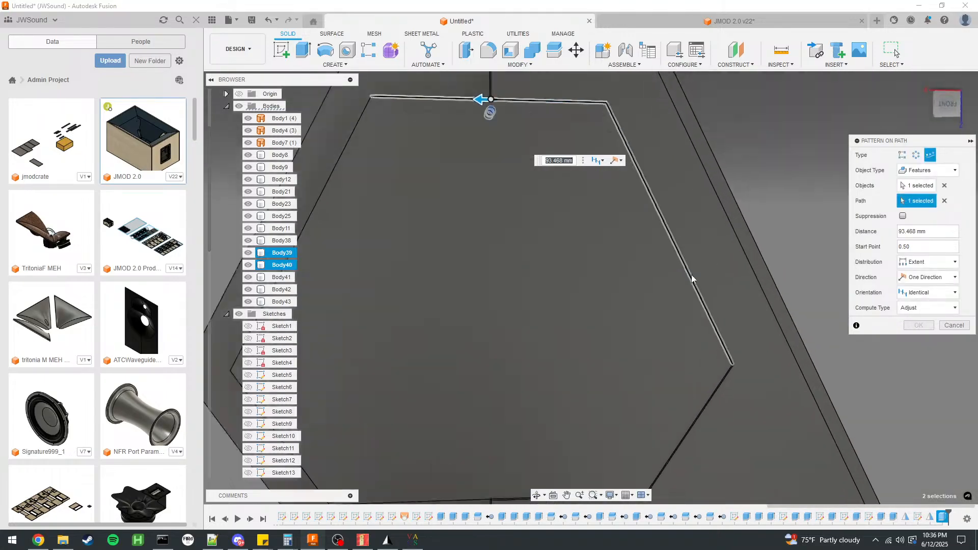
pyautogui.click(691, 276)
pyautogui.click(731, 395)
pyautogui.scroll(-5, 732, 395)
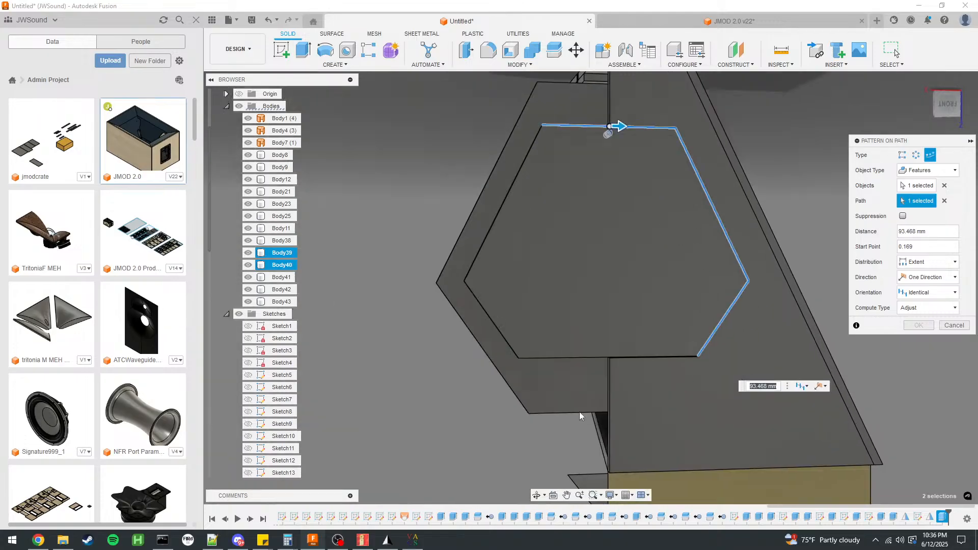
pyautogui.scroll(3, 578, 412)
pyautogui.click(564, 328)
pyautogui.click(448, 292)
pyautogui.click(401, 176)
pyautogui.scroll(-5, 402, 176)
pyautogui.scroll(3, 456, 204)
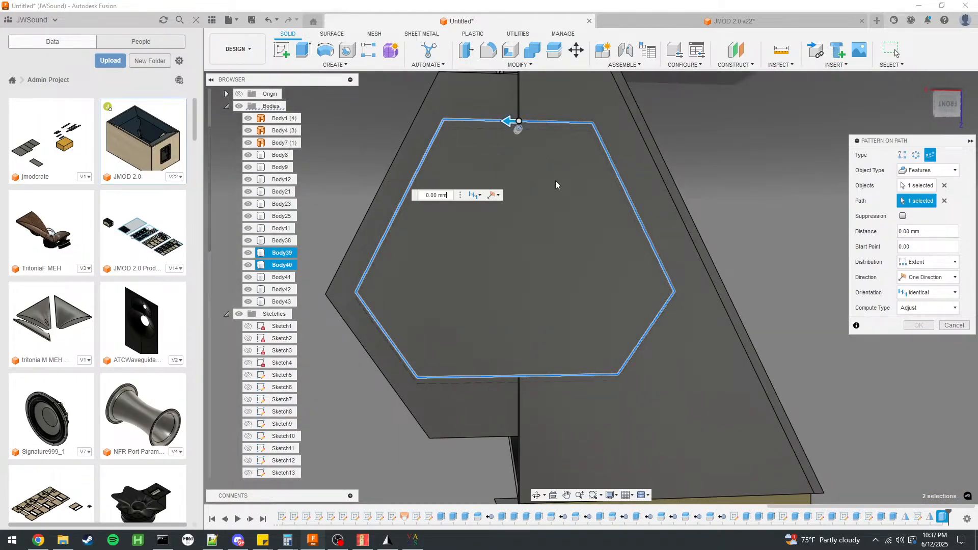
pyautogui.scroll(-2, 582, 275)
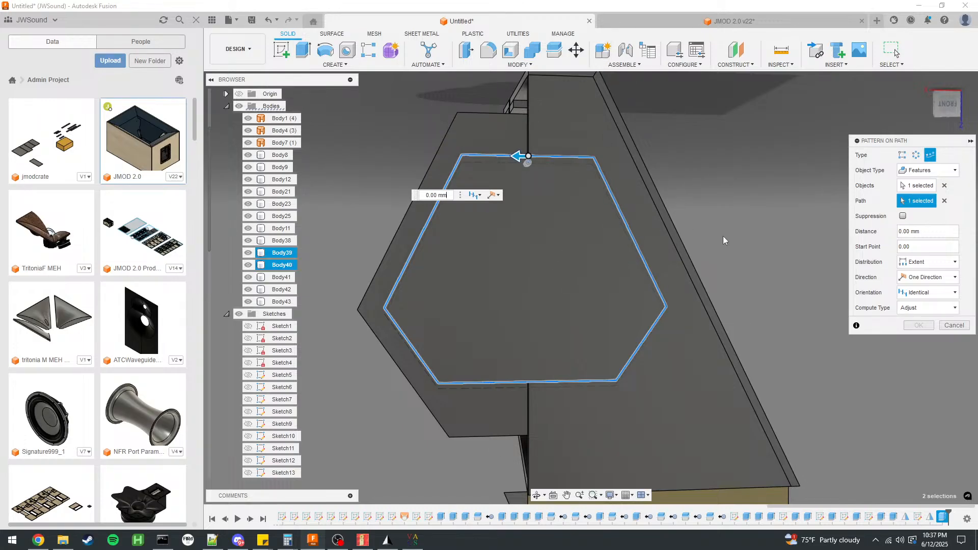
pyautogui.keyDown('shift'); pyautogui.moveTo(708, 230); pyautogui.dragTo(800, 240, button='middle'); pyautogui.keyUp('shift')
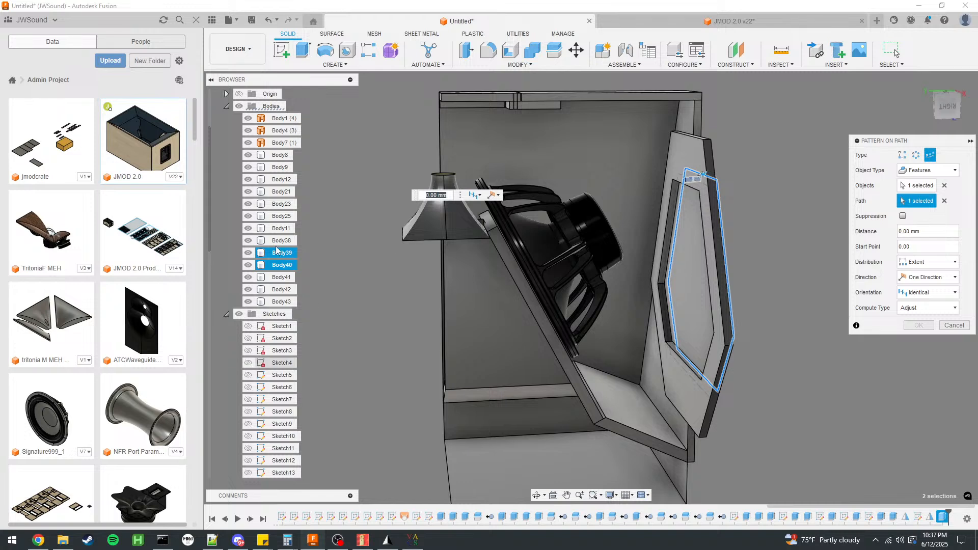
# Show the hidden DCX464 compression driver component above the horn.
pyautogui.scroll(-5, 275, 352)
pyautogui.click(239, 461)
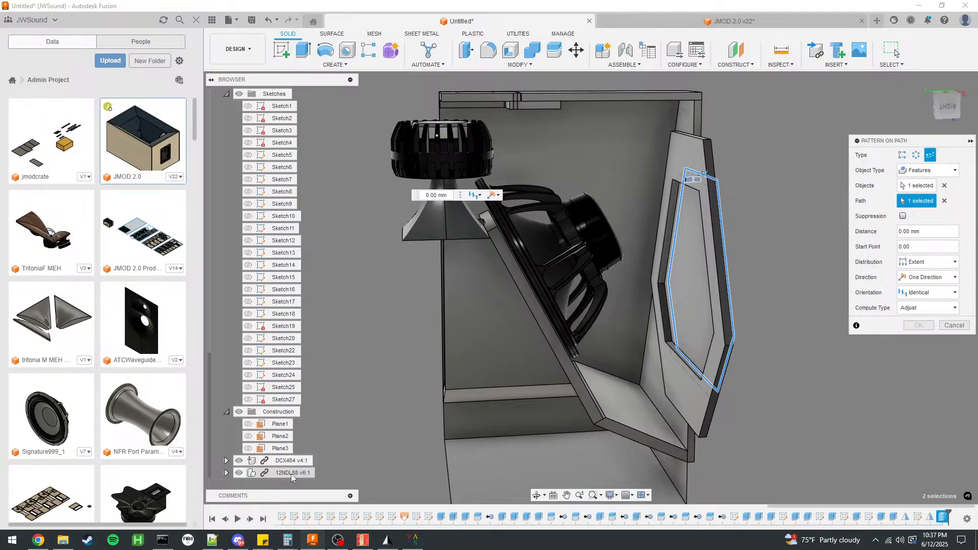
pyautogui.scroll(4, 607, 227)
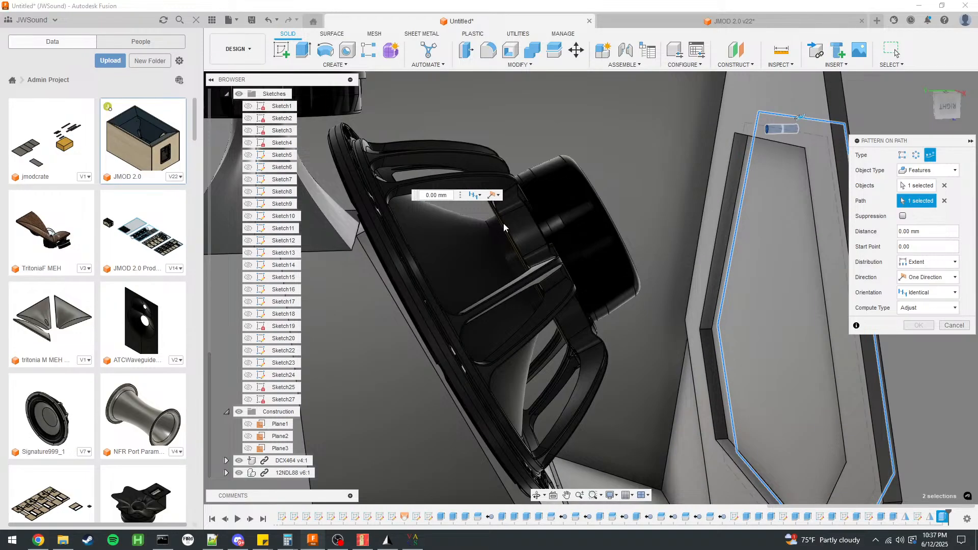
# Set the screw-hole pattern's orientation to Path Direction and stretch its extent along the hatch outline to about 1081 mm.
pyautogui.keyDown('shift'); pyautogui.moveTo(557, 240); pyautogui.dragTo(653, 228, button='middle'); pyautogui.keyUp('shift')
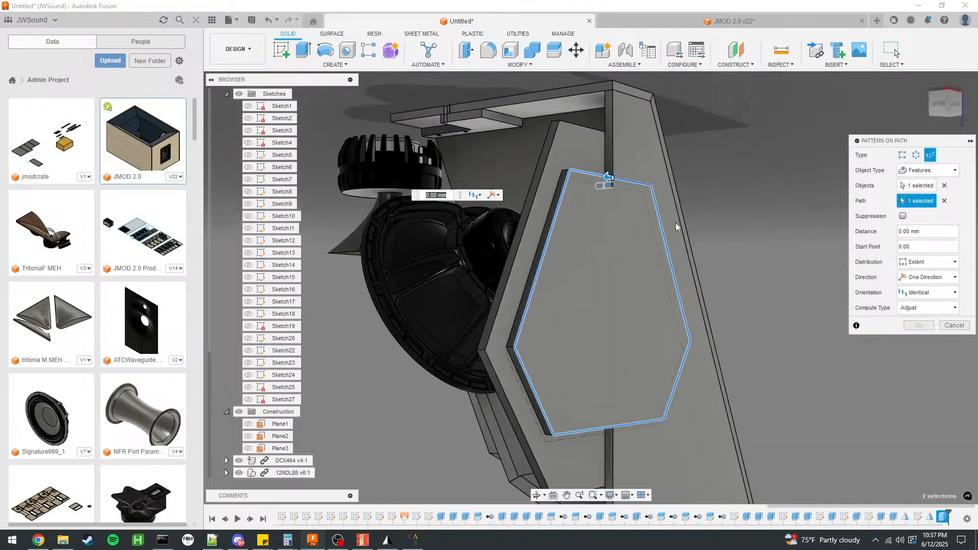
pyautogui.moveTo(827, 246)
pyautogui.keyDown('shift'); pyautogui.mouseDown(button='middle')
pyautogui.moveTo(766, 264)
pyautogui.moveTo(827, 253)
pyautogui.mouseUp(button='middle'); pyautogui.keyUp('shift')
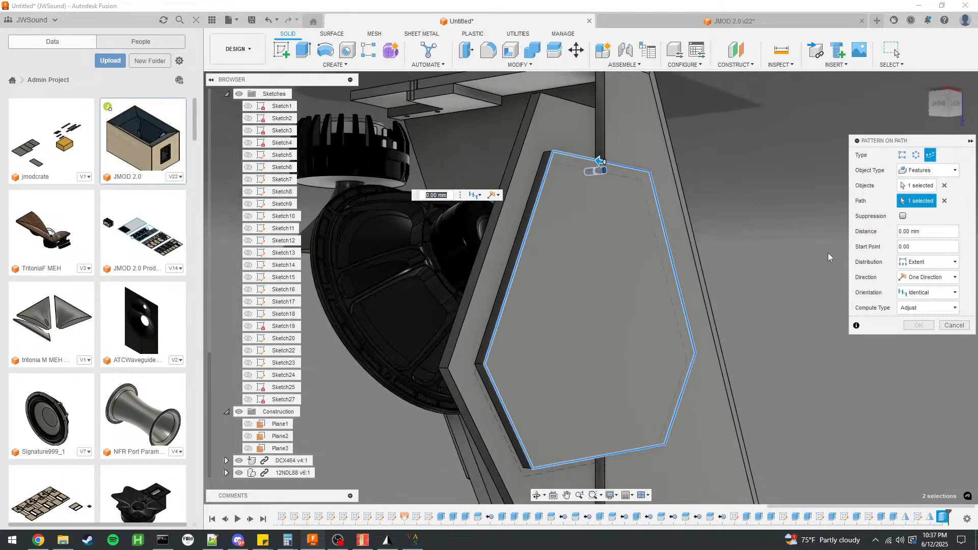
pyautogui.click(914, 279)
pyautogui.click(934, 278)
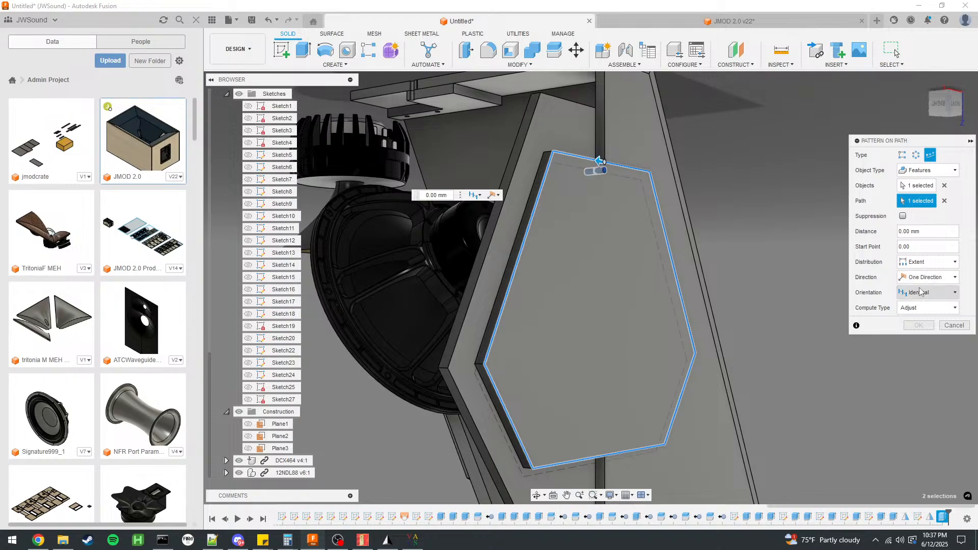
pyautogui.click(925, 294)
pyautogui.click(922, 306)
pyautogui.moveTo(598, 161); pyautogui.dragTo(643, 169)
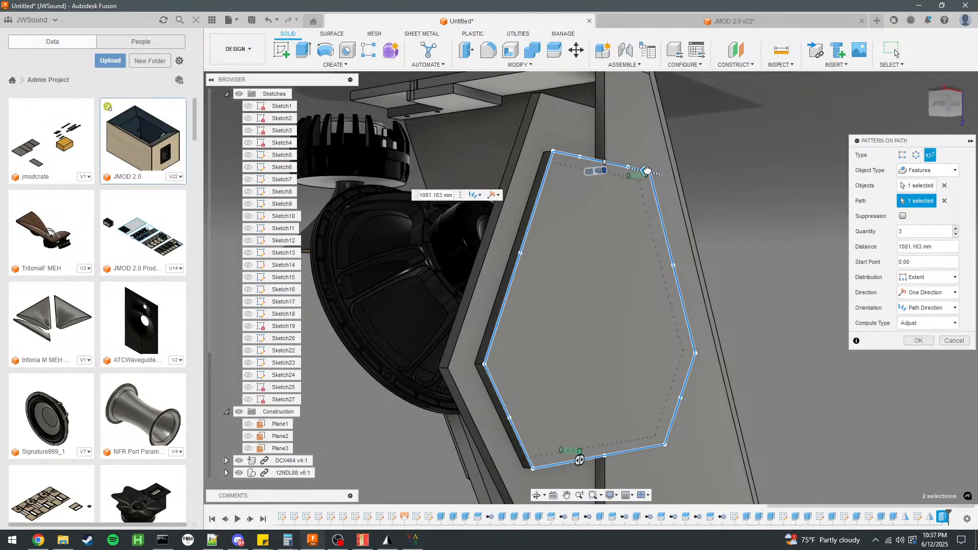
# Raise the screw-hole pattern's quantity to 11 instances.
pyautogui.click(956, 229)
pyautogui.click(957, 229)
pyautogui.click(956, 229)
pyautogui.click(956, 229)
pyautogui.click(956, 230)
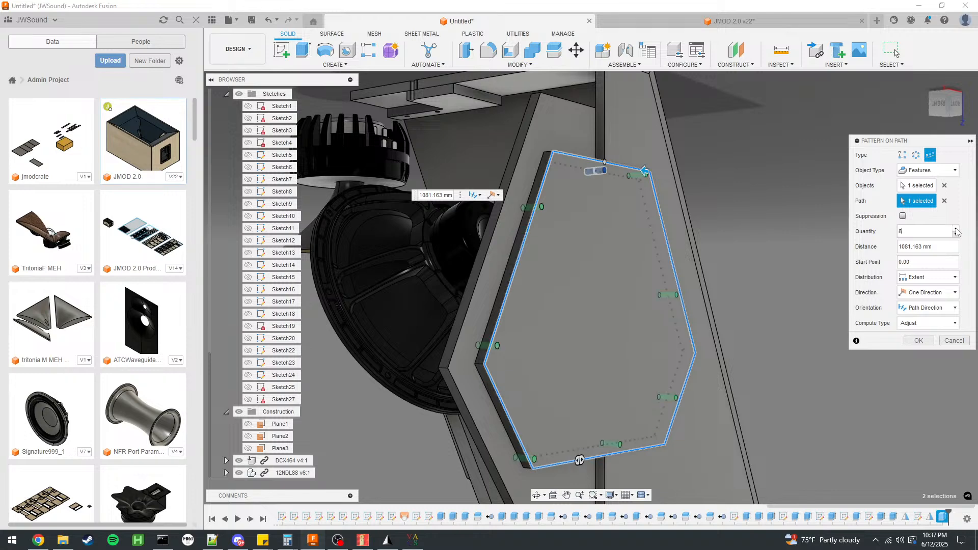
pyautogui.click(956, 230)
pyautogui.click(957, 229)
pyautogui.click(956, 229)
# Change the pattern's distribution to Spacing and adjust the distance between holes to about 106.4 mm along the hatch outline.
pyautogui.keyDown('shift'); pyautogui.moveTo(825, 306); pyautogui.dragTo(795, 283, button='middle'); pyautogui.keyUp('shift')
pyautogui.click(900, 277)
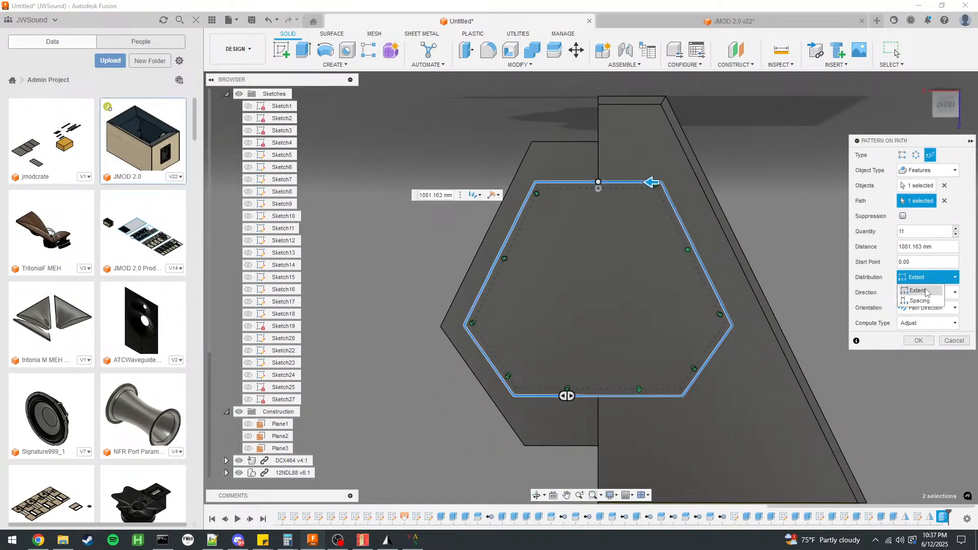
pyautogui.click(915, 295)
pyautogui.moveTo(528, 202); pyautogui.dragTo(527, 199)
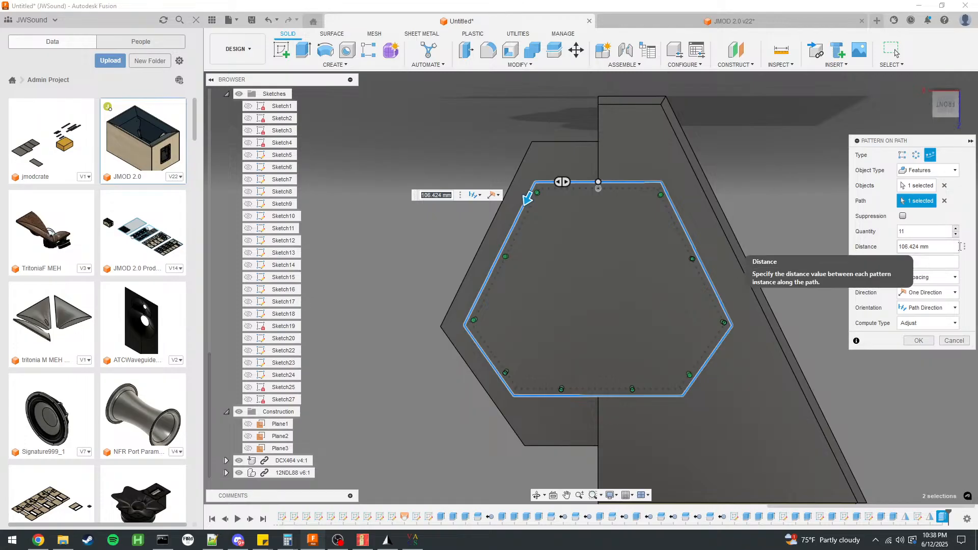
pyautogui.scroll(5, 744, 277)
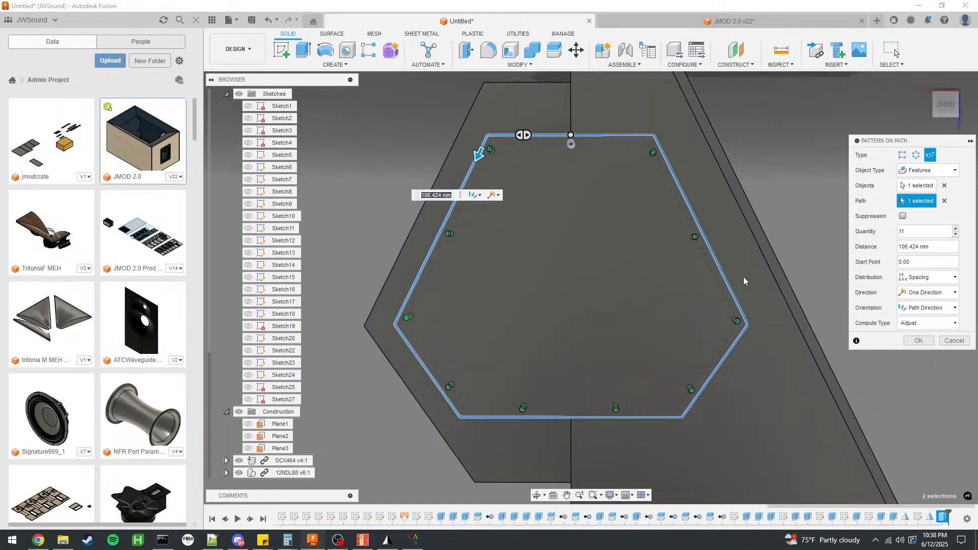
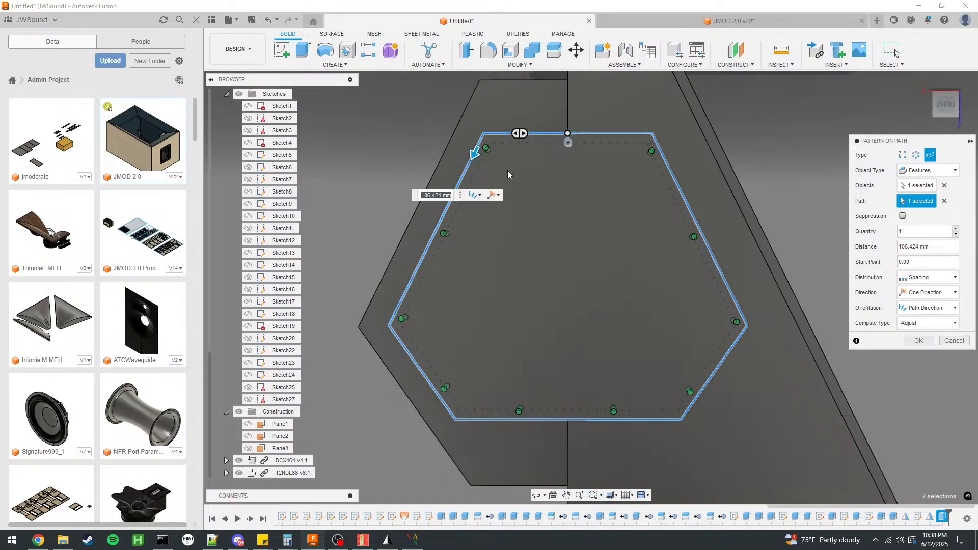
# Set the screw-hole pattern's distribution to Extent and its direction to Symmetric, keeping the Path Direction orientation and Adjust compute type.
pyautogui.click(928, 277)
pyautogui.click(921, 290)
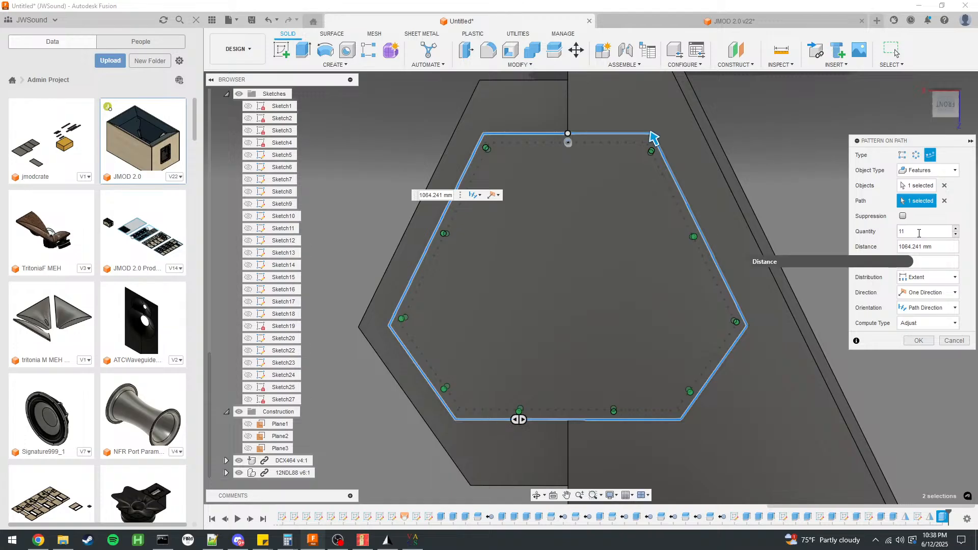
pyautogui.click(913, 324)
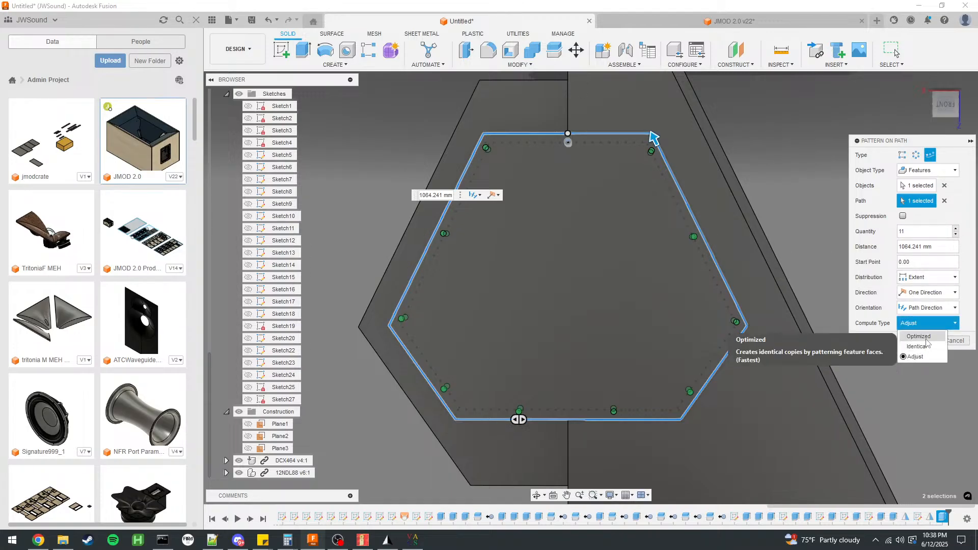
pyautogui.click(938, 325)
pyautogui.click(926, 310)
pyautogui.click(926, 310)
pyautogui.click(930, 298)
pyautogui.click(924, 316)
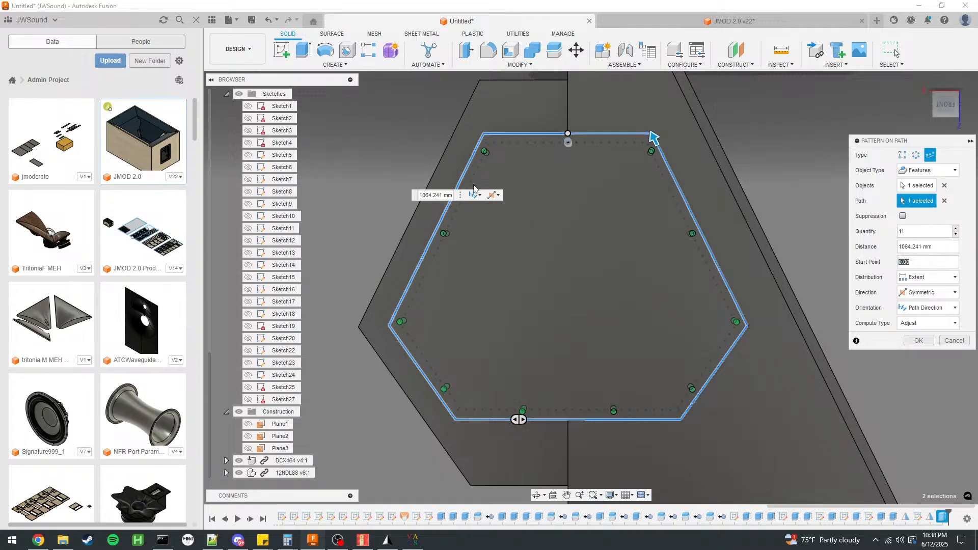
# Adjust the symmetric screw-hole pattern to 13 instances over a distance of about 587.3 mm along the hatch outline and create it.
pyautogui.moveTo(520, 420); pyautogui.dragTo(432, 398)
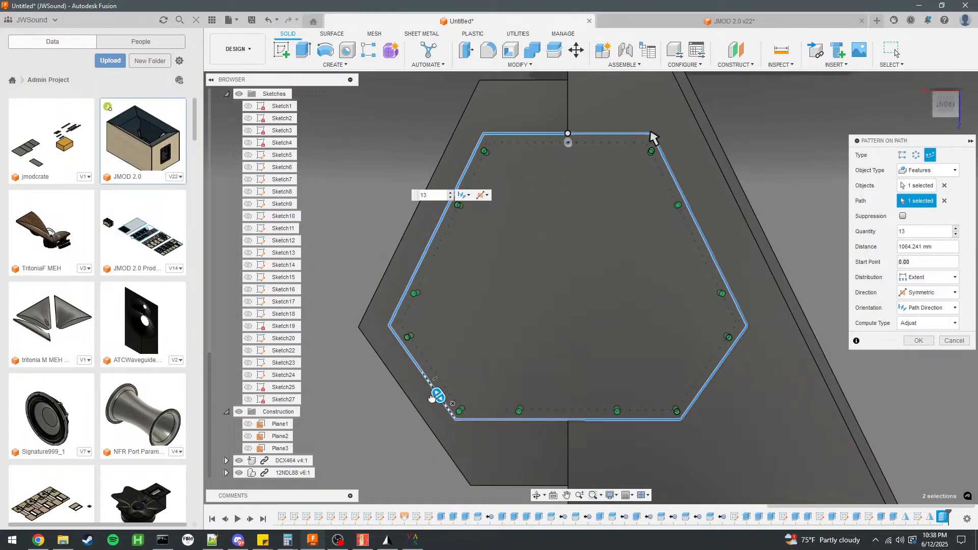
pyautogui.click(451, 199)
pyautogui.click(451, 198)
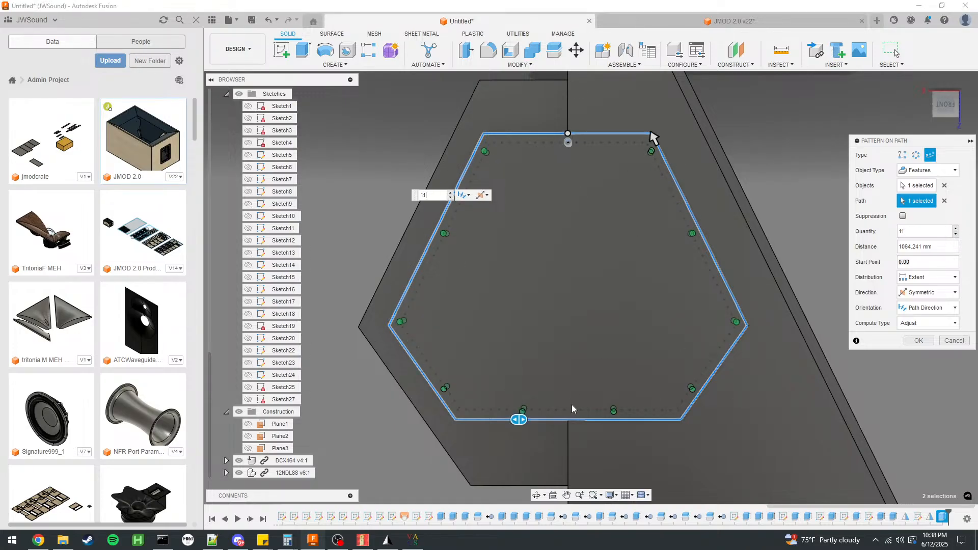
pyautogui.click(450, 192)
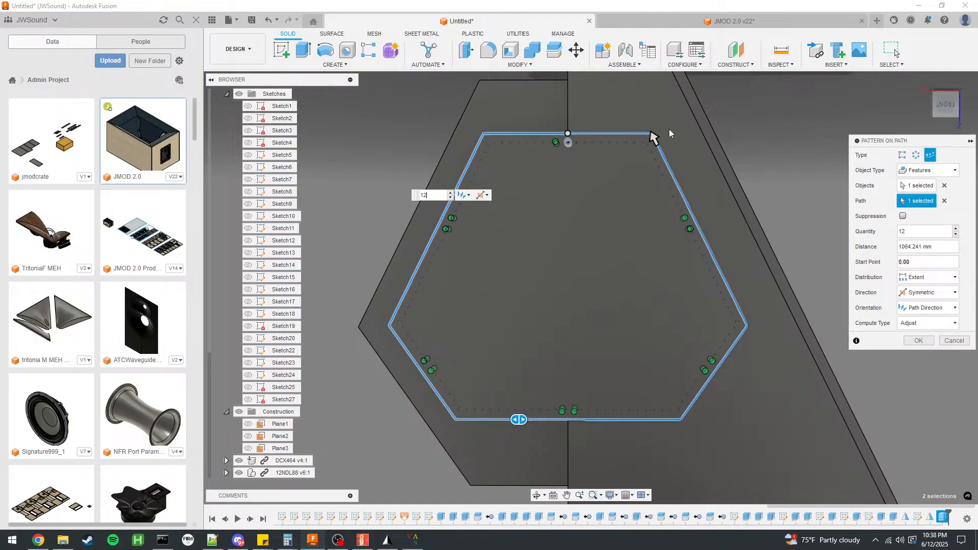
pyautogui.moveTo(659, 144); pyautogui.dragTo(567, 423)
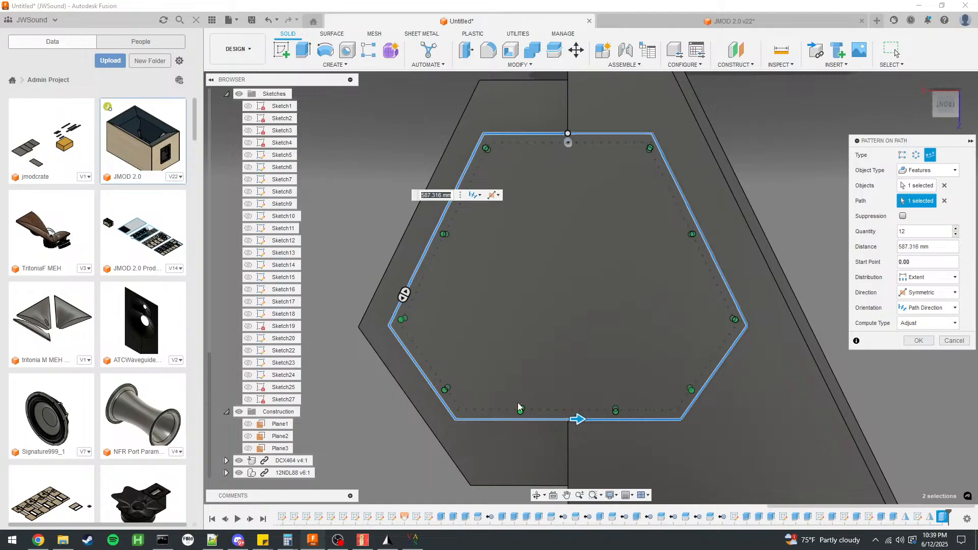
pyautogui.click(956, 230)
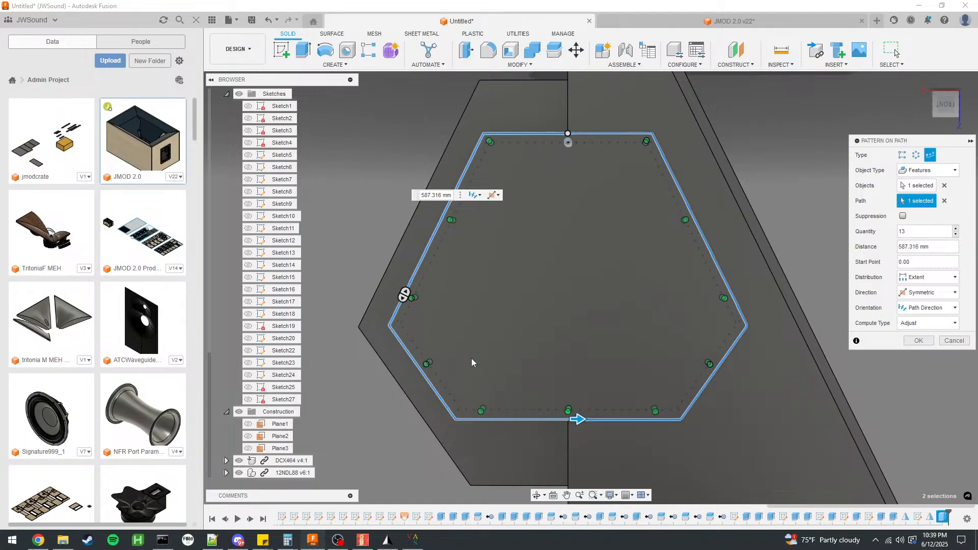
pyautogui.click(920, 340)
# Hide the horn's surface bodies Body1, Body4 and Body7.
pyautogui.keyDown('shift'); pyautogui.moveTo(598, 235); pyautogui.dragTo(830, 212, button='middle'); pyautogui.keyUp('shift')
pyautogui.scroll(-3, 537, 204)
pyautogui.scroll(3, 734, 208)
pyautogui.click(534, 240)
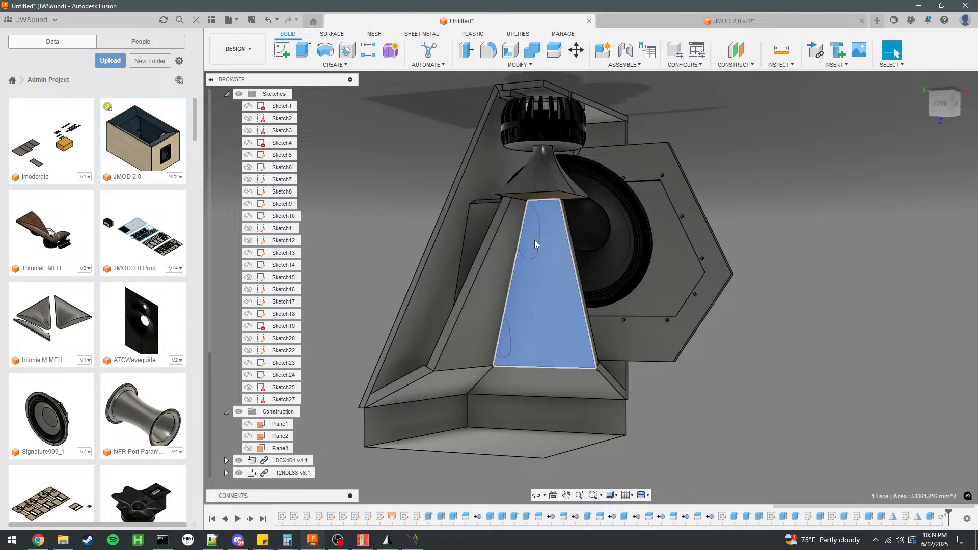
pyautogui.press('Escape')
pyautogui.scroll(6, 275, 255)
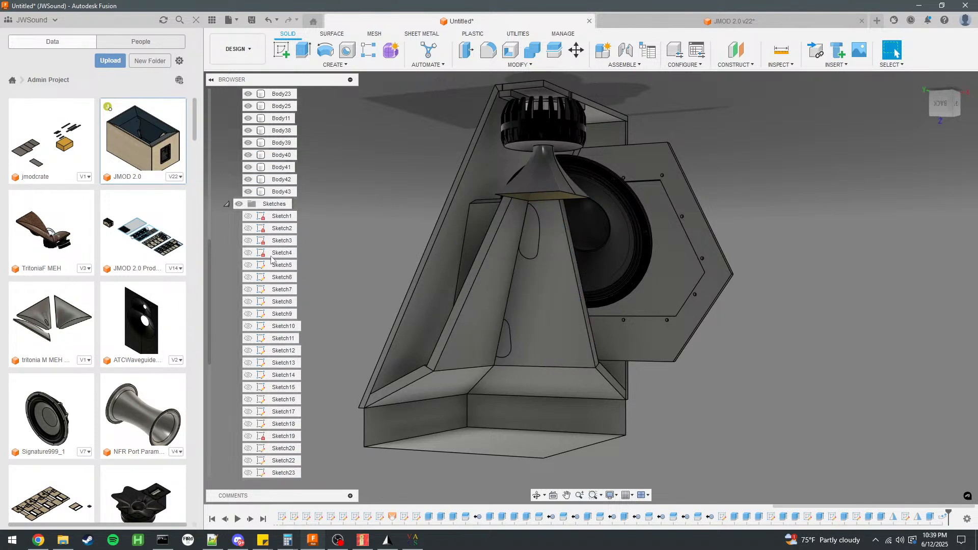
pyautogui.click(248, 180)
pyautogui.click(249, 167)
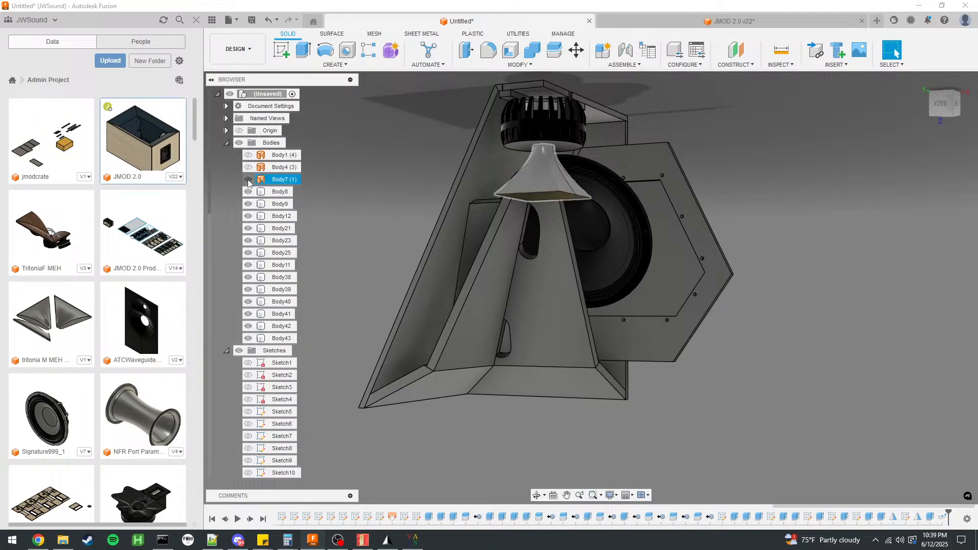
# Examine how the horn panels, woofer, compression driver and hatch fit together inside the open cabinet.
pyautogui.keyDown('shift'); pyautogui.moveTo(495, 247); pyautogui.dragTo(763, 275, button='middle'); pyautogui.keyUp('shift')
pyautogui.click(762, 275)
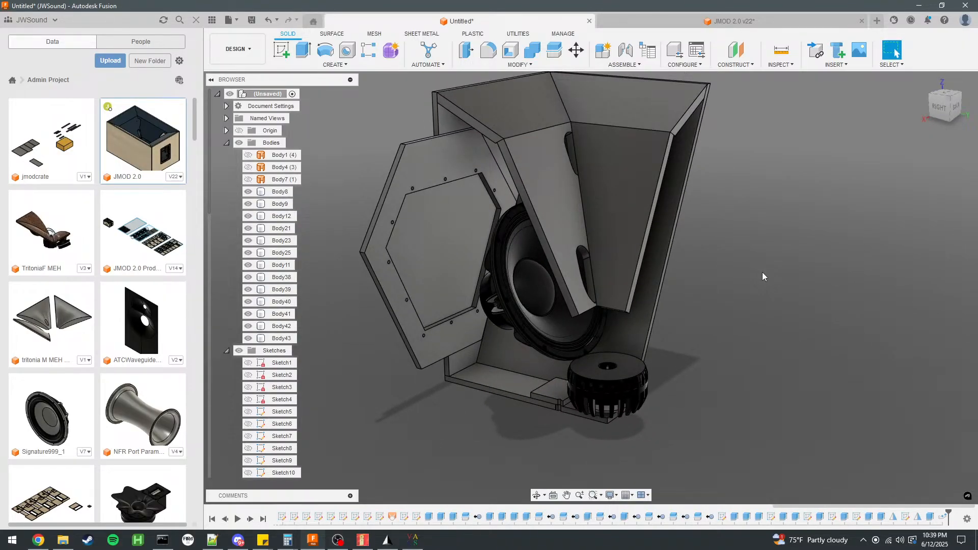
pyautogui.scroll(2, 599, 388)
pyautogui.scroll(-3, 546, 423)
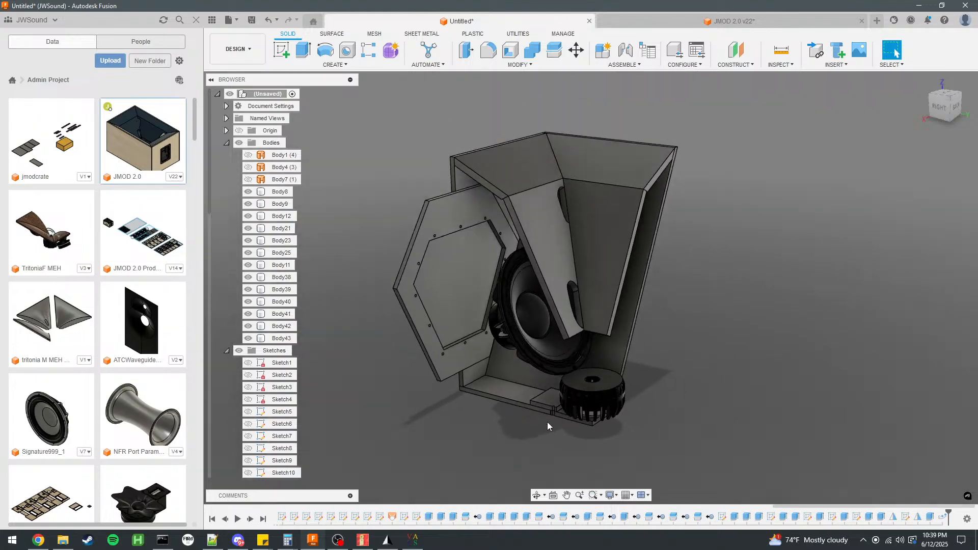
pyautogui.scroll(6, 546, 423)
pyautogui.keyDown('shift'); pyautogui.moveTo(547, 412); pyautogui.dragTo(596, 433, button='middle'); pyautogui.keyUp('shift')
pyautogui.scroll(-6, 571, 338)
pyautogui.keyDown('shift'); pyautogui.moveTo(691, 273); pyautogui.dragTo(682, 325, button='middle'); pyautogui.keyUp('shift')
pyautogui.press('Escape')
pyautogui.scroll(-3, 625, 239)
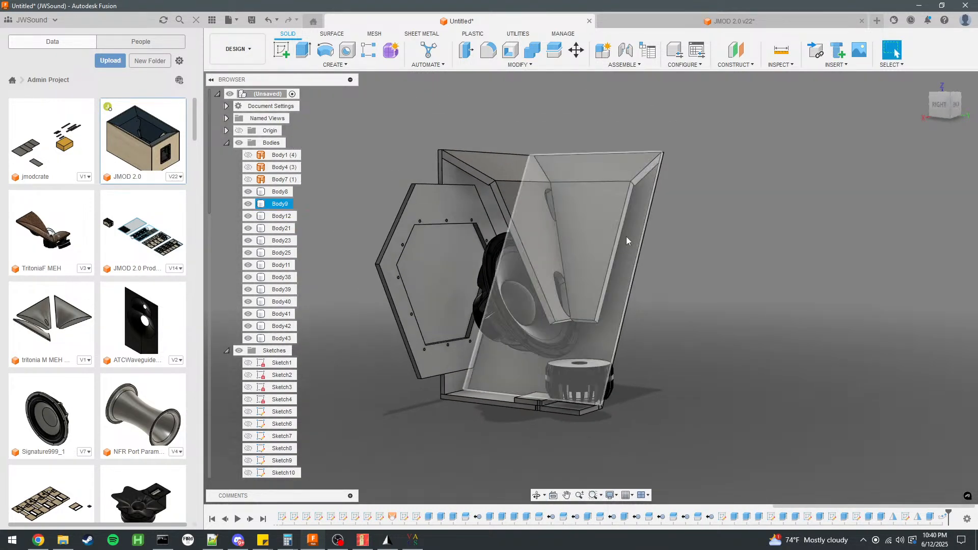
pyautogui.click(543, 227)
pyautogui.click(760, 254)
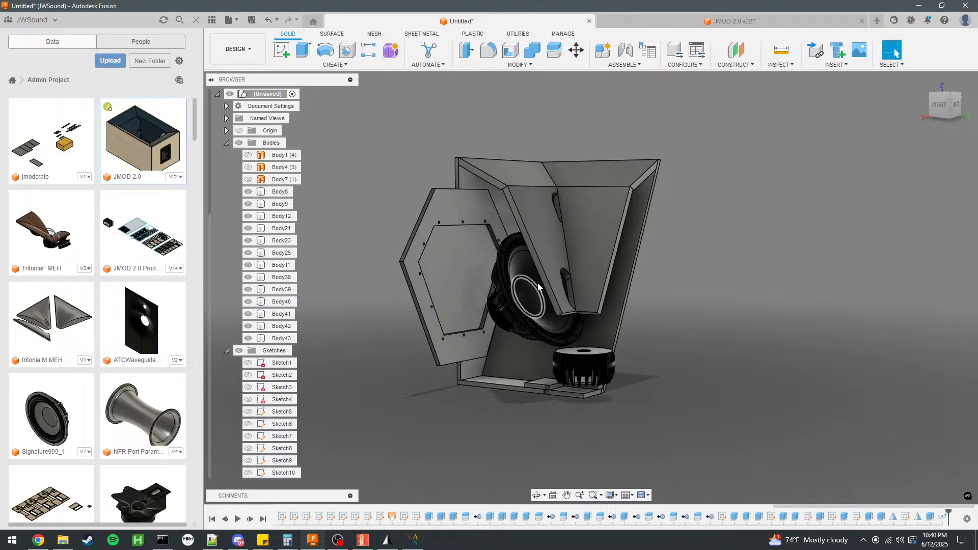
# Extrude the edge face of horn panel Body23 by 5 mm as a cut into side panel Body9.
pyautogui.click(626, 239)
pyautogui.click(248, 204)
pyautogui.keyDown('shift'); pyautogui.moveTo(724, 244); pyautogui.dragTo(557, 231, button='middle'); pyautogui.keyUp('shift')
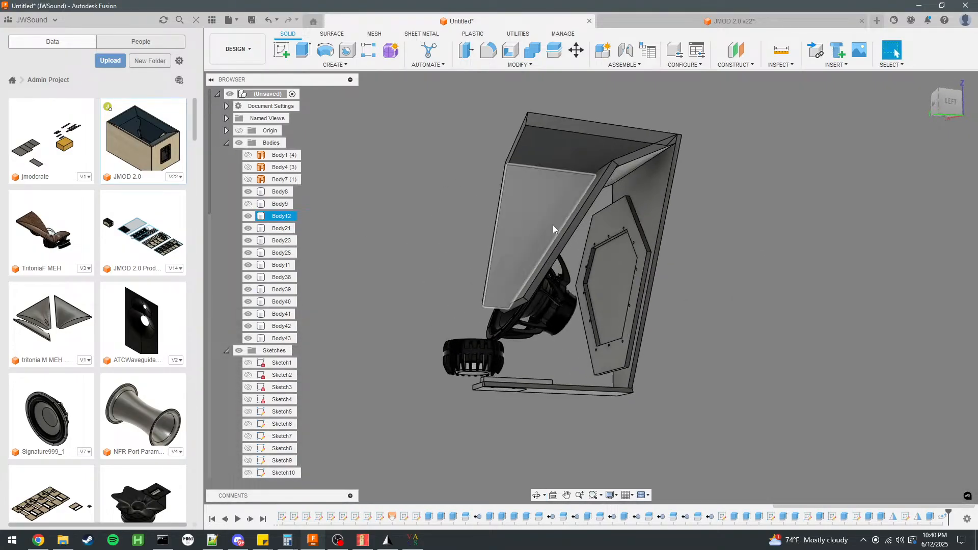
pyautogui.scroll(3, 554, 189)
pyautogui.click(619, 180)
pyautogui.press('v')
pyautogui.press('e')
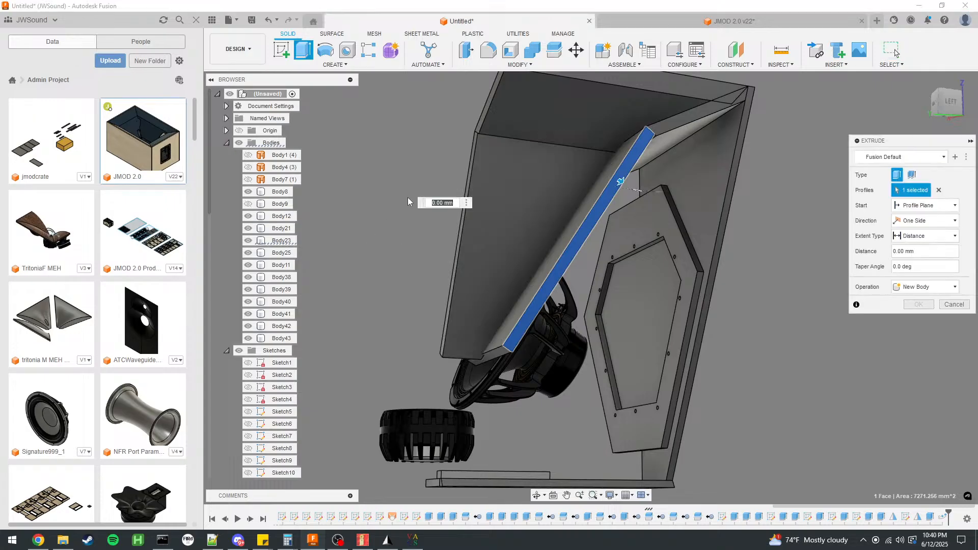
pyautogui.click(248, 203)
pyautogui.keyDown('shift'); pyautogui.moveTo(367, 214); pyautogui.dragTo(436, 219, button='middle'); pyautogui.keyUp('shift')
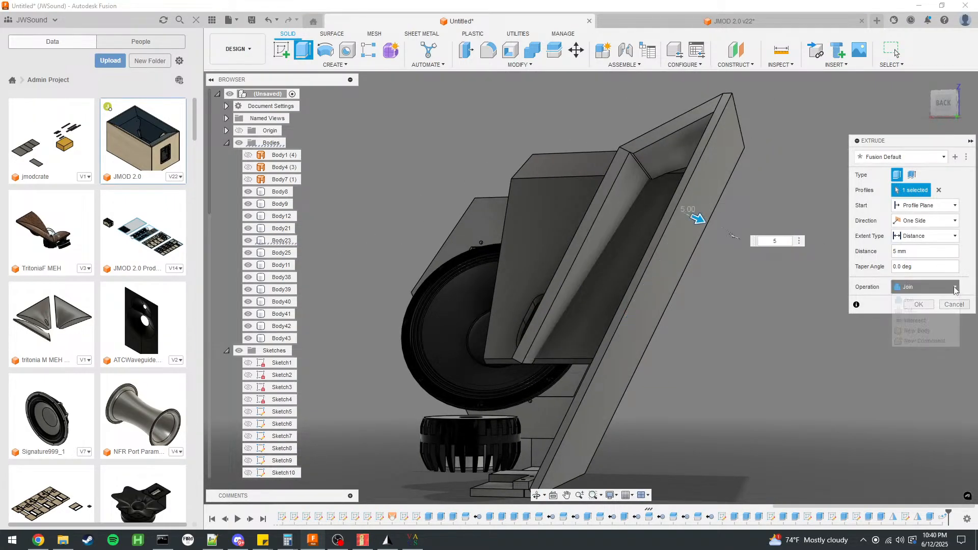
pyautogui.click(908, 310)
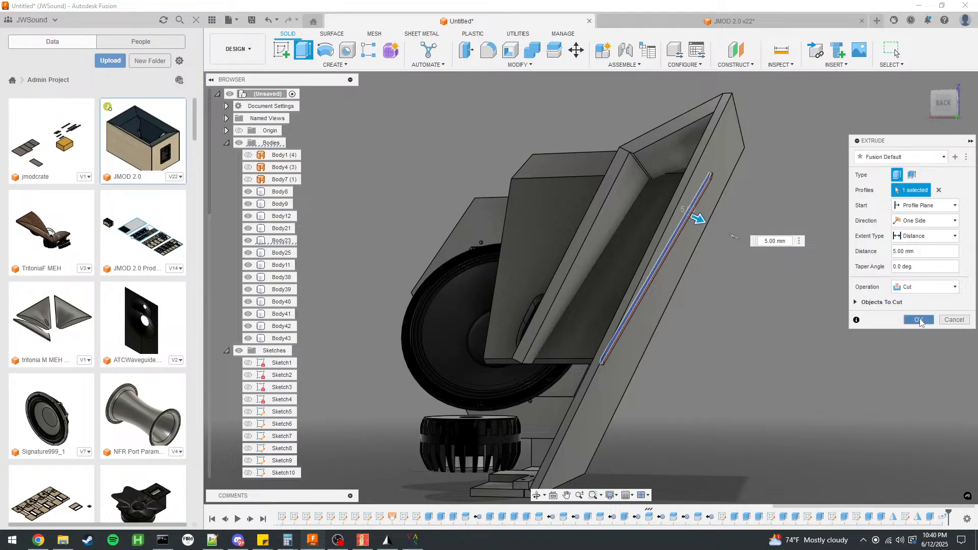
pyautogui.click(919, 320)
# Isolate side panel Body9 and examine the groove cut into its inner face.
pyautogui.keyDown('shift'); pyautogui.moveTo(247, 205); pyautogui.dragTo(418, 217, button='middle'); pyautogui.keyUp('shift')
pyautogui.rightClick(275, 205)
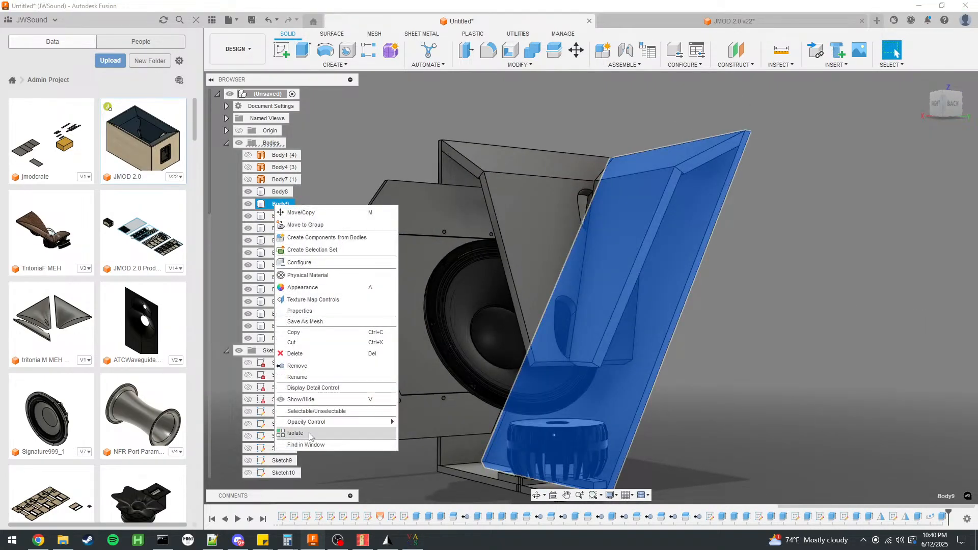
pyautogui.click(310, 434)
pyautogui.keyDown('shift'); pyautogui.moveTo(781, 351); pyautogui.dragTo(705, 313, button='middle'); pyautogui.keyUp('shift')
pyautogui.scroll(5, 627, 324)
pyautogui.keyDown('shift'); pyautogui.moveTo(627, 322); pyautogui.dragTo(652, 317, button='middle'); pyautogui.keyUp('shift')
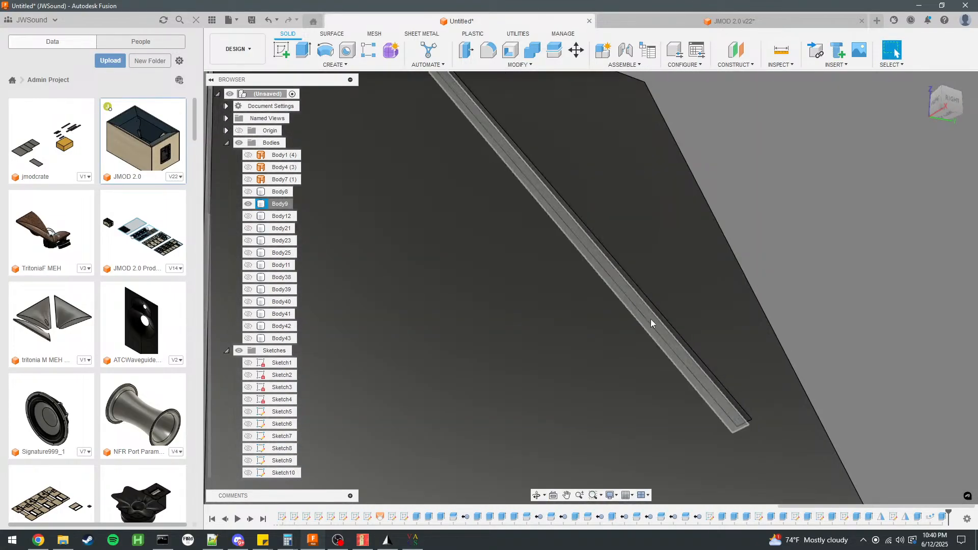
pyautogui.scroll(3, 654, 320)
pyautogui.click(654, 320)
pyautogui.keyDown('ctrl'); pyautogui.click(665, 314); pyautogui.keyUp('ctrl')
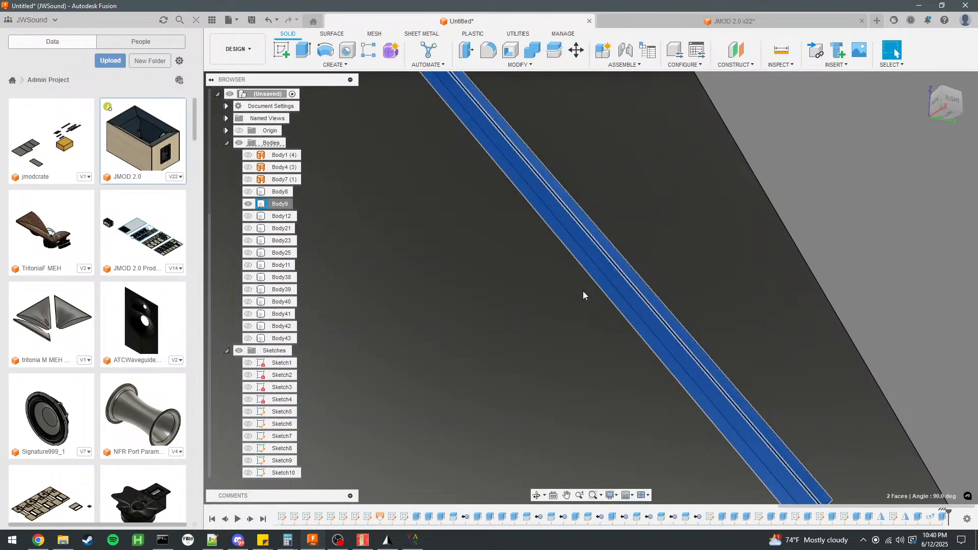
pyautogui.scroll(-4, 609, 295)
pyautogui.keyDown('shift'); pyautogui.moveTo(794, 277); pyautogui.dragTo(683, 298, button='middle'); pyautogui.keyUp('shift')
pyautogui.scroll(3, 613, 386)
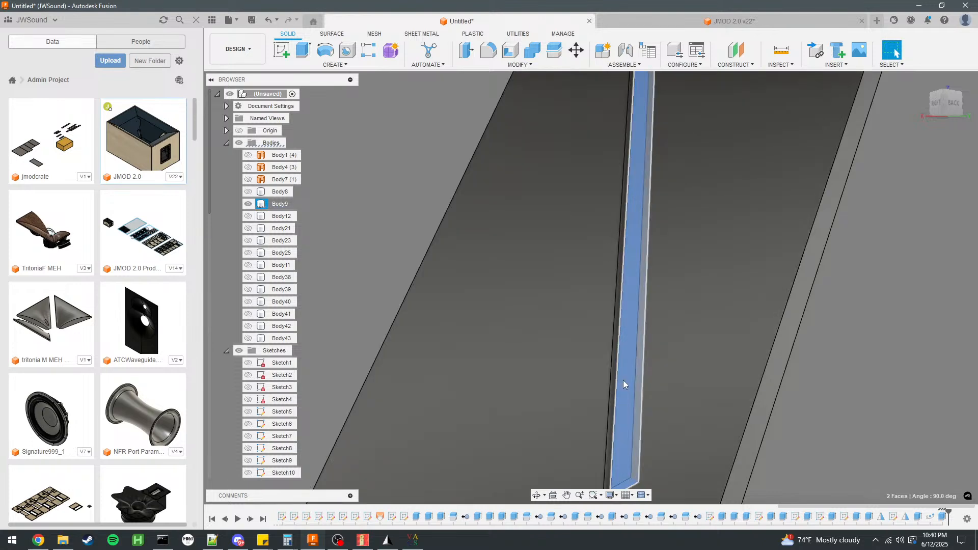
pyautogui.scroll(2, 611, 392)
pyautogui.scroll(-4, 521, 317)
pyautogui.scroll(-3, 591, 357)
pyautogui.click(737, 379)
pyautogui.scroll(2, 603, 195)
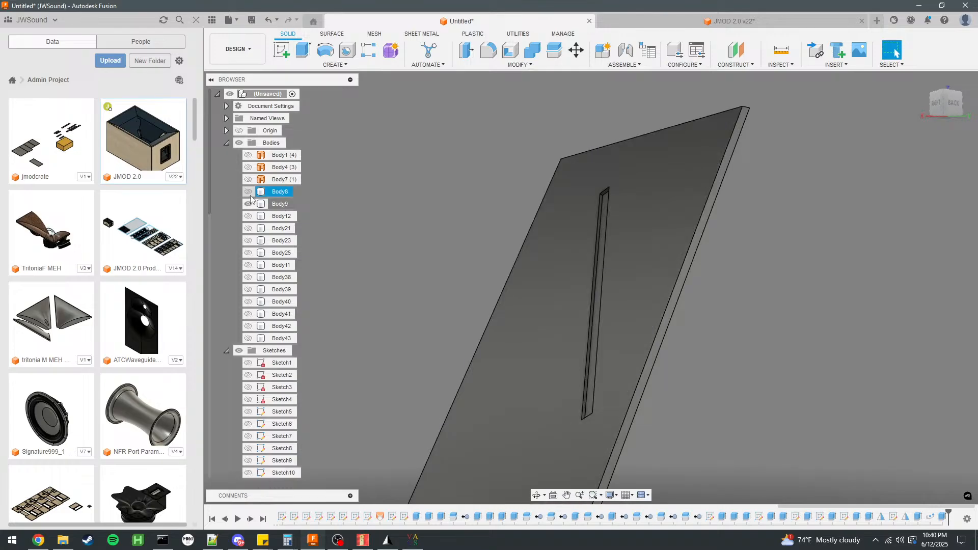
# End the isolation of side panel Body9 to bring back the other cabinet bodies.
pyautogui.rightClick(280, 204)
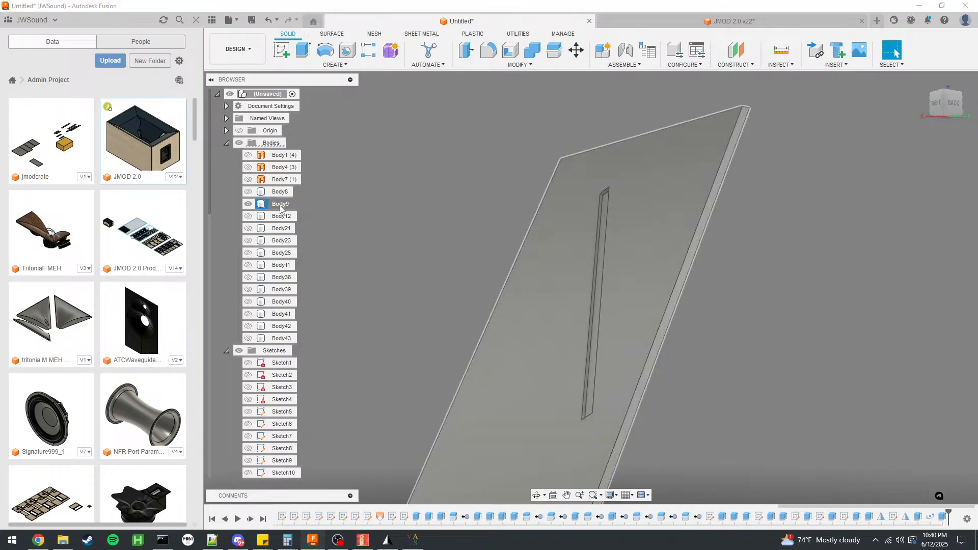
pyautogui.click(317, 435)
pyautogui.click(756, 276)
pyautogui.keyDown('shift'); pyautogui.moveTo(674, 289); pyautogui.dragTo(699, 302, button='middle'); pyautogui.keyUp('shift')
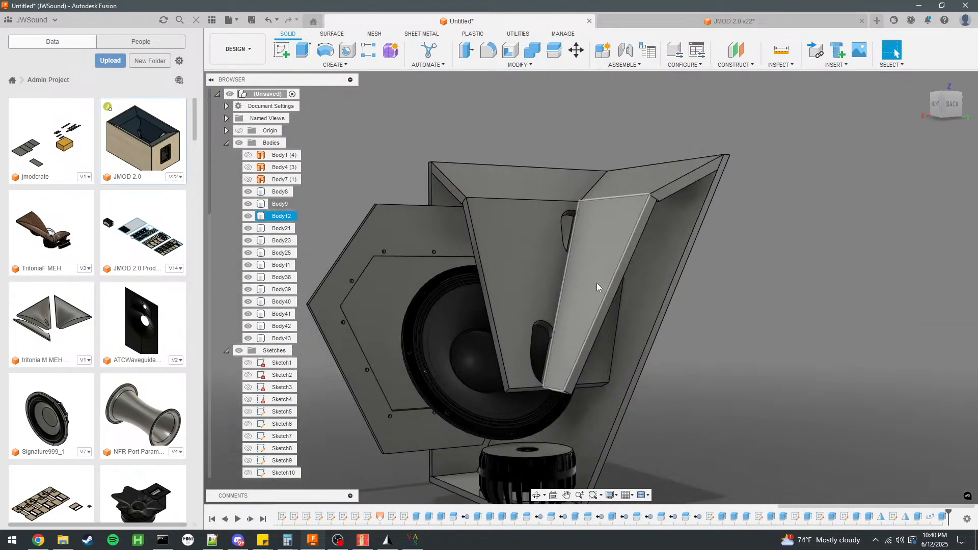
pyautogui.click(535, 57)
pyautogui.click(953, 233)
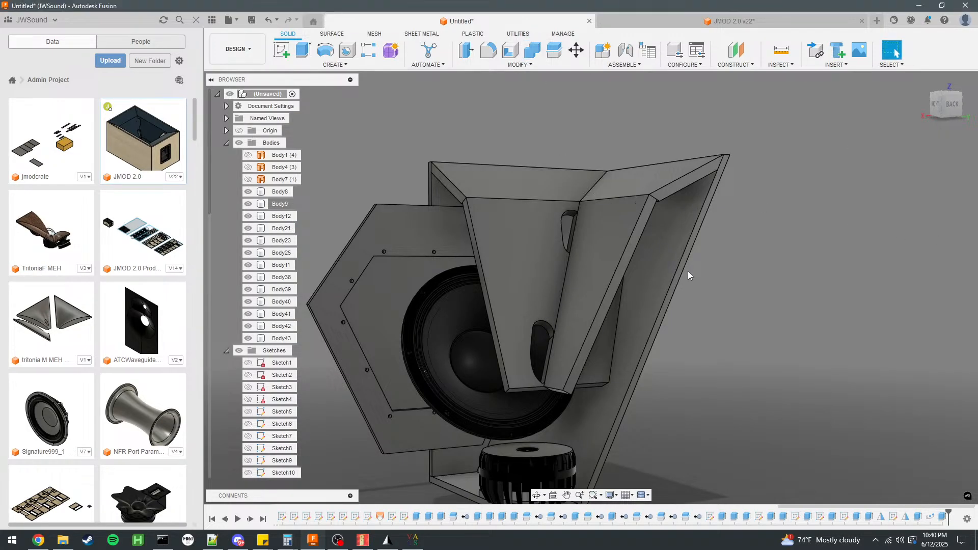
# Hide side panel Body9 and examine the corner where outer flares Body21 and Body25 meet.
pyautogui.click(635, 291)
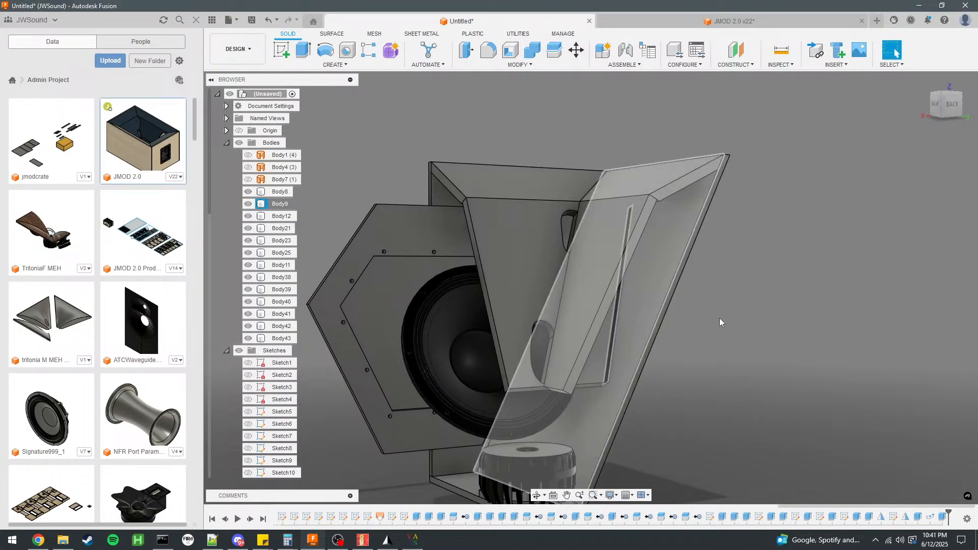
pyautogui.click(248, 204)
pyautogui.keyDown('shift'); pyautogui.moveTo(637, 214); pyautogui.dragTo(454, 196, button='middle'); pyautogui.keyUp('shift')
pyautogui.click(660, 169)
pyautogui.scroll(5, 744, 126)
pyautogui.click(793, 152)
pyautogui.keyDown('shift'); pyautogui.moveTo(793, 152); pyautogui.dragTo(600, 181, button='middle'); pyautogui.keyUp('shift')
pyautogui.scroll(-2, 600, 180)
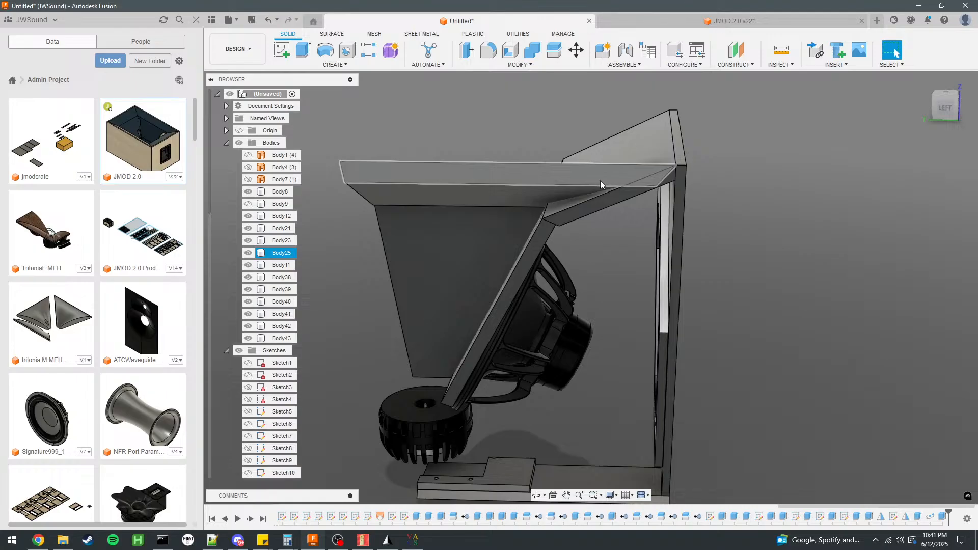
pyautogui.scroll(5, 629, 179)
pyautogui.keyDown('shift'); pyautogui.moveTo(586, 188); pyautogui.dragTo(826, 220, button='middle'); pyautogui.keyUp('shift')
# Cut outer flare Body25 with Body21 using Combine, keeping the tool body.
pyautogui.click(533, 51)
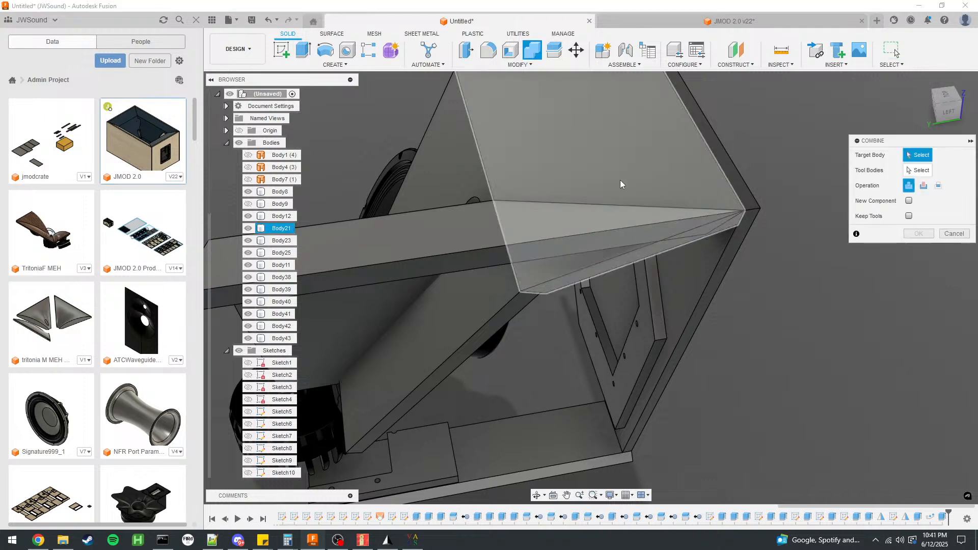
pyautogui.click(561, 224)
pyautogui.click(680, 171)
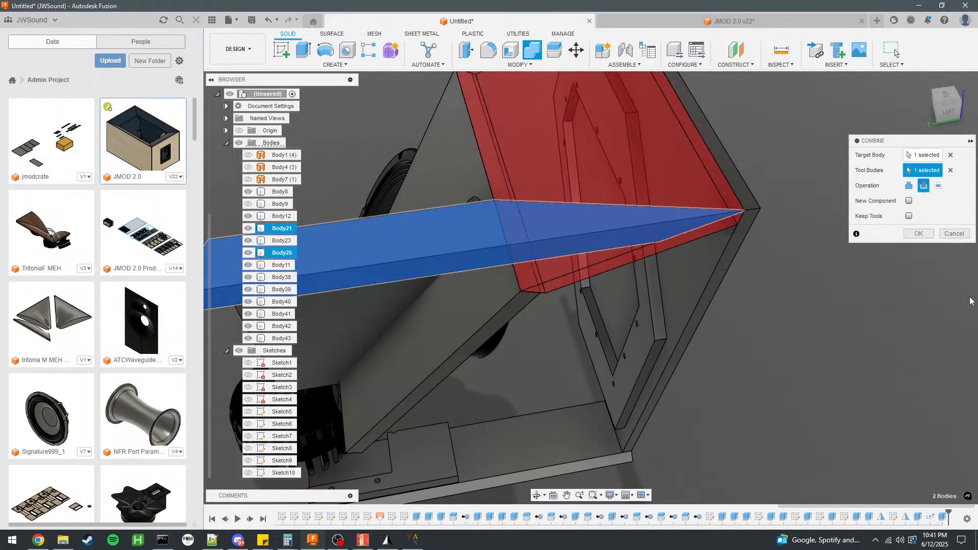
pyautogui.click(910, 217)
pyautogui.click(919, 234)
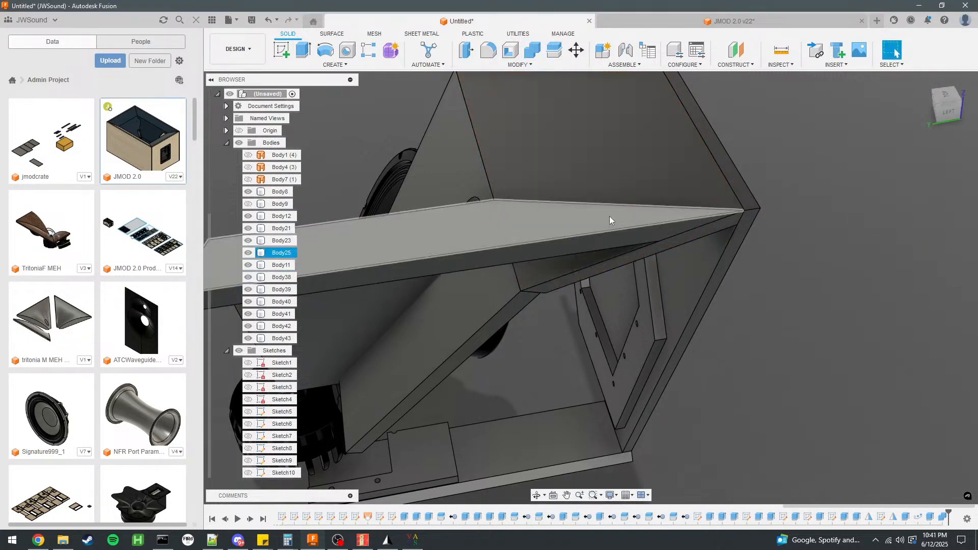
# Cut outer flare Body25 with horn panel Body23 using Combine, keeping the tool body.
pyautogui.keyDown('shift'); pyautogui.moveTo(626, 191); pyautogui.dragTo(650, 142, button='middle'); pyautogui.keyUp('shift')
pyautogui.scroll(-3, 506, 270)
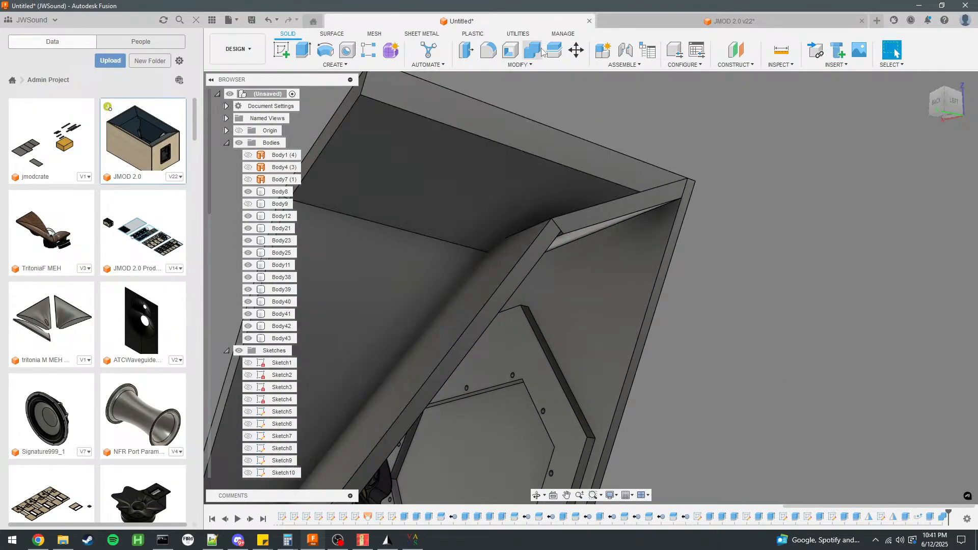
pyautogui.click(532, 51)
pyautogui.click(512, 204)
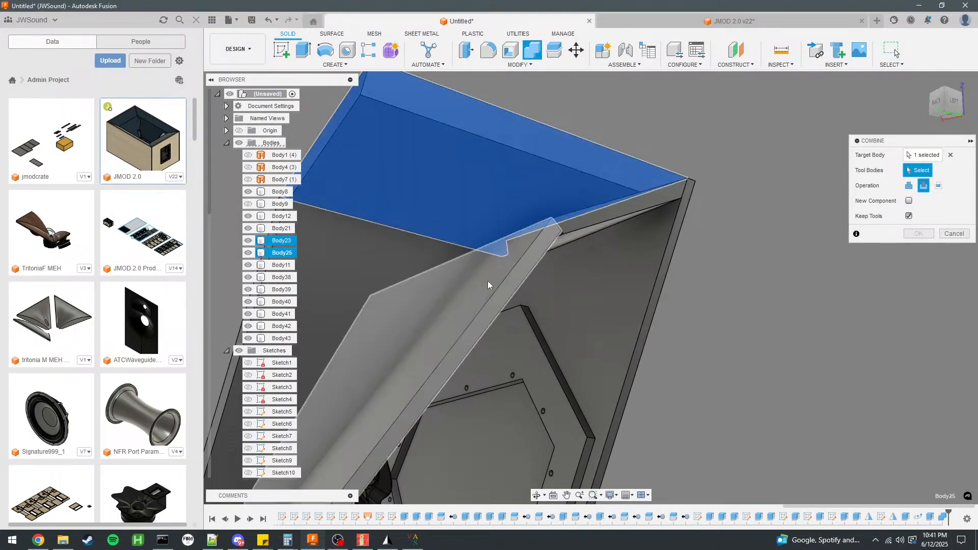
pyautogui.click(497, 276)
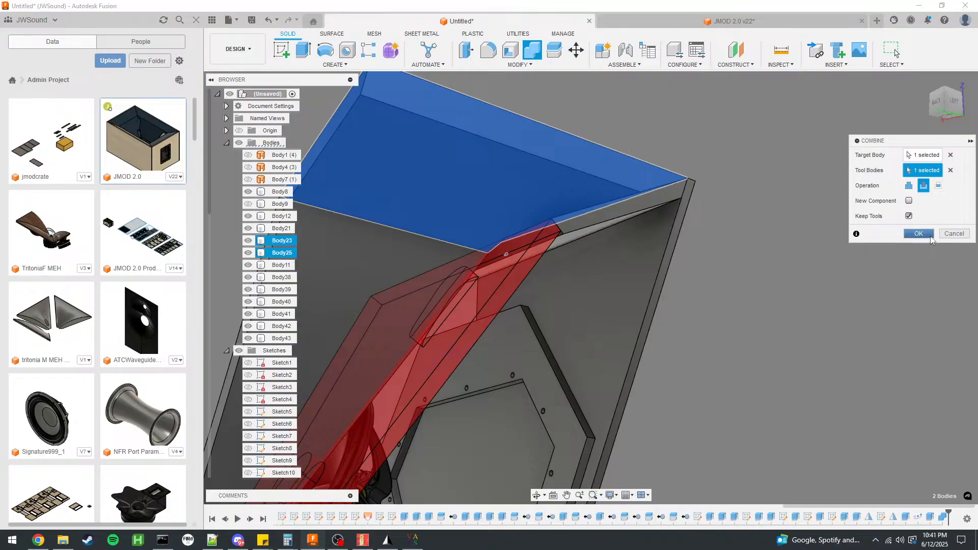
pyautogui.click(930, 235)
# Examine Body44 and the trimmed outer flare corner from several sides of the cabinet.
pyautogui.click(280, 350)
pyautogui.scroll(-3, 708, 228)
pyautogui.scroll(4, 656, 212)
pyautogui.keyDown('shift'); pyautogui.moveTo(655, 212); pyautogui.dragTo(517, 129, button='middle'); pyautogui.keyUp('shift')
pyautogui.keyDown('shift'); pyautogui.moveTo(545, 191); pyautogui.dragTo(594, 255, button='middle'); pyautogui.keyUp('shift')
pyautogui.keyDown('shift'); pyautogui.moveTo(524, 389); pyautogui.dragTo(575, 188, button='middle'); pyautogui.keyUp('shift')
# Switch to the JMOD 2.0 design and move its Lower Outer Flare out of the cabinet.
pyautogui.click(686, 23)
pyautogui.keyDown('shift'); pyautogui.moveTo(415, 125); pyautogui.dragTo(621, 290, button='middle'); pyautogui.keyUp('shift')
pyautogui.click(500, 288)
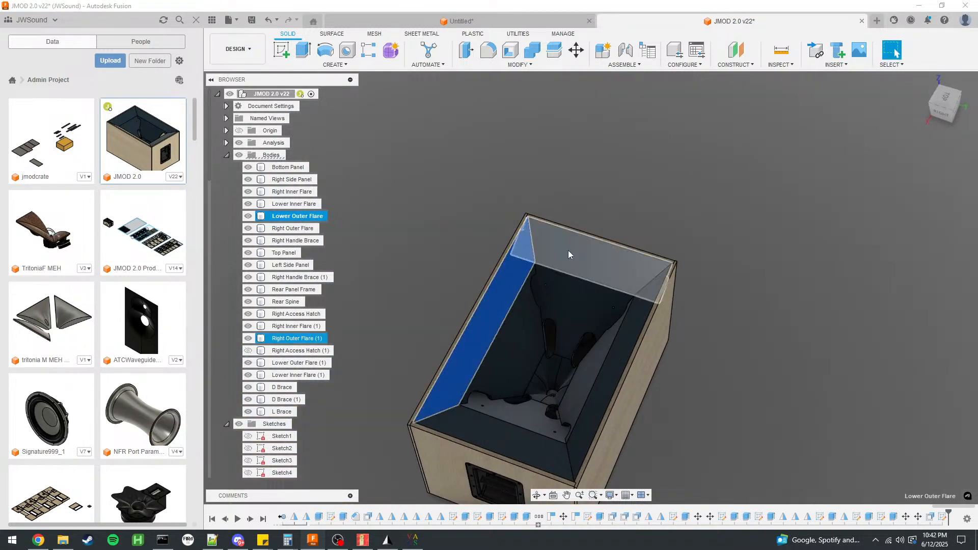
pyautogui.press('m')
pyautogui.click(474, 355)
pyautogui.moveTo(527, 196); pyautogui.dragTo(520, 130)
pyautogui.click(920, 325)
pyautogui.keyDown('shift'); pyautogui.moveTo(657, 259); pyautogui.dragTo(686, 166, button='middle'); pyautogui.keyUp('shift')
# Inspect the angled end faces of the Lower Outer Flare in the reference design.
pyautogui.scroll(10, 528, 168)
pyautogui.scroll(-4, 570, 275)
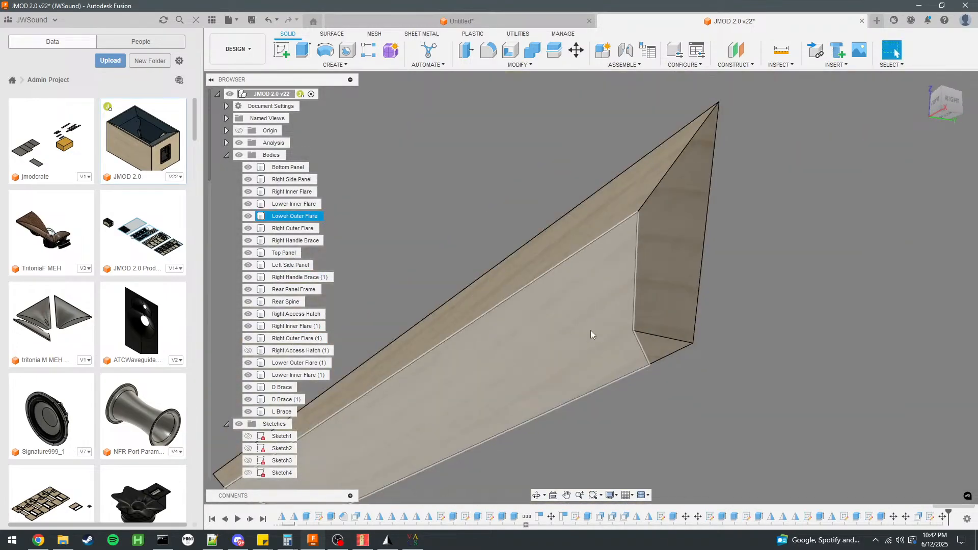
pyautogui.click(660, 346)
pyautogui.click(663, 317)
pyautogui.scroll(-4, 504, 276)
pyautogui.keyDown('shift'); pyautogui.moveTo(645, 270); pyautogui.dragTo(602, 324, button='middle'); pyautogui.keyUp('shift')
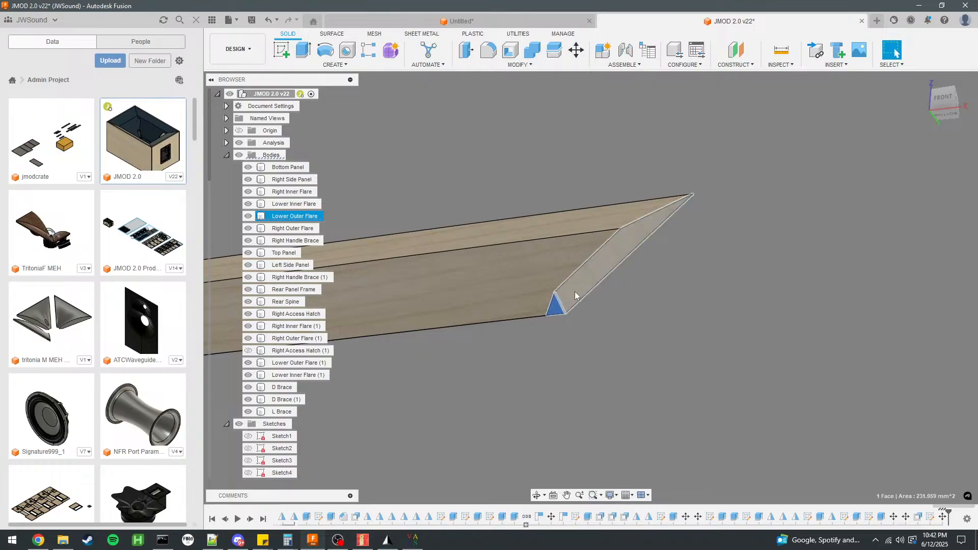
# Return to the untitled cabinet design and examine the corner joint between panel Body12, horn panel Body23 and the outer flare.
pyautogui.click(480, 18)
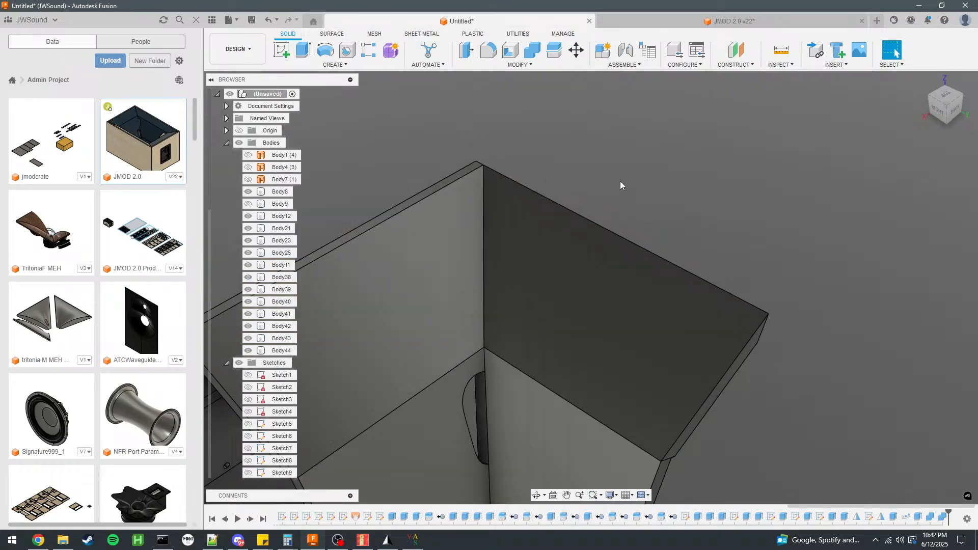
pyautogui.click(615, 374)
pyautogui.keyDown('shift'); pyautogui.moveTo(631, 391); pyautogui.dragTo(535, 345, button='middle'); pyautogui.keyUp('shift')
pyautogui.click(522, 384)
pyautogui.scroll(-3, 522, 384)
pyautogui.scroll(5, 556, 355)
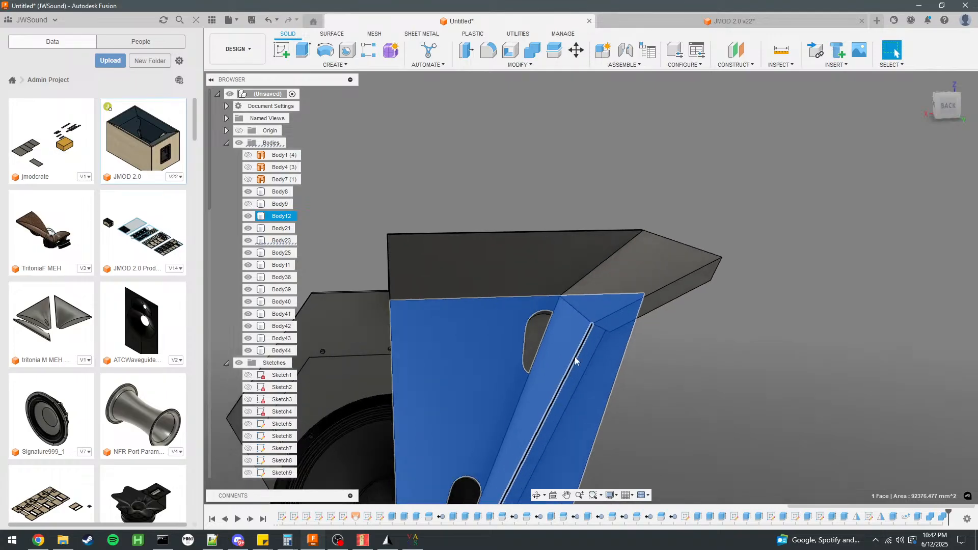
pyautogui.click(666, 332)
pyautogui.click(607, 313)
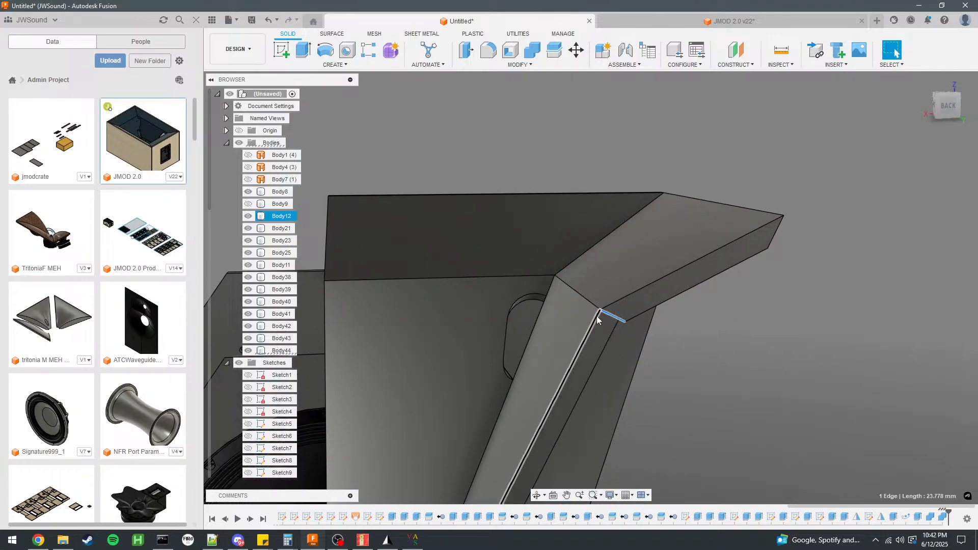
pyautogui.keyDown('ctrl'); pyautogui.click(597, 315); pyautogui.keyUp('ctrl')
# Check the angle between the two edges at the end of horn panel Body23 where it meets the outer flare.
pyautogui.scroll(3, 612, 326)
pyautogui.keyDown('shift'); pyautogui.moveTo(717, 327); pyautogui.dragTo(493, 277, button='middle'); pyautogui.keyUp('shift')
pyautogui.click(485, 276)
pyautogui.click(484, 273)
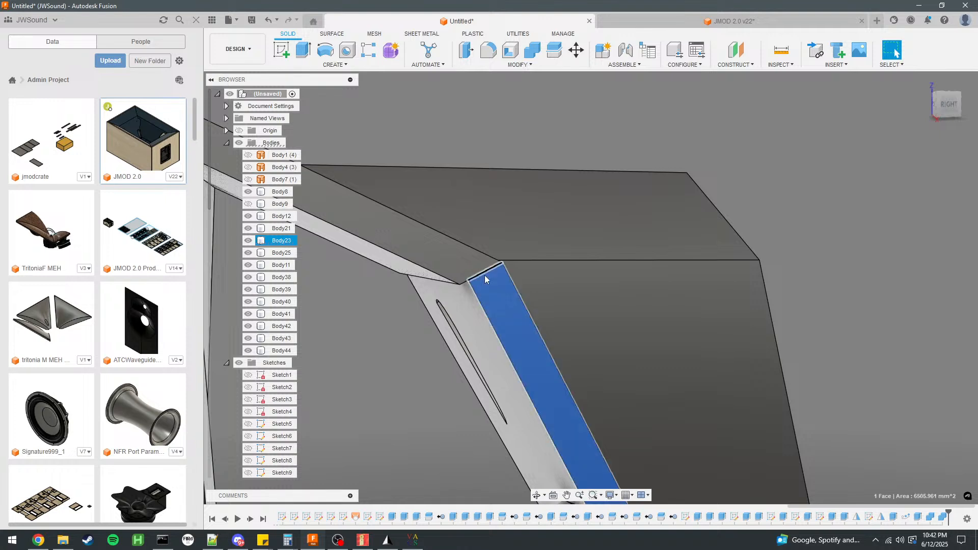
pyautogui.keyDown('ctrl'); pyautogui.click(475, 291); pyautogui.keyUp('ctrl')
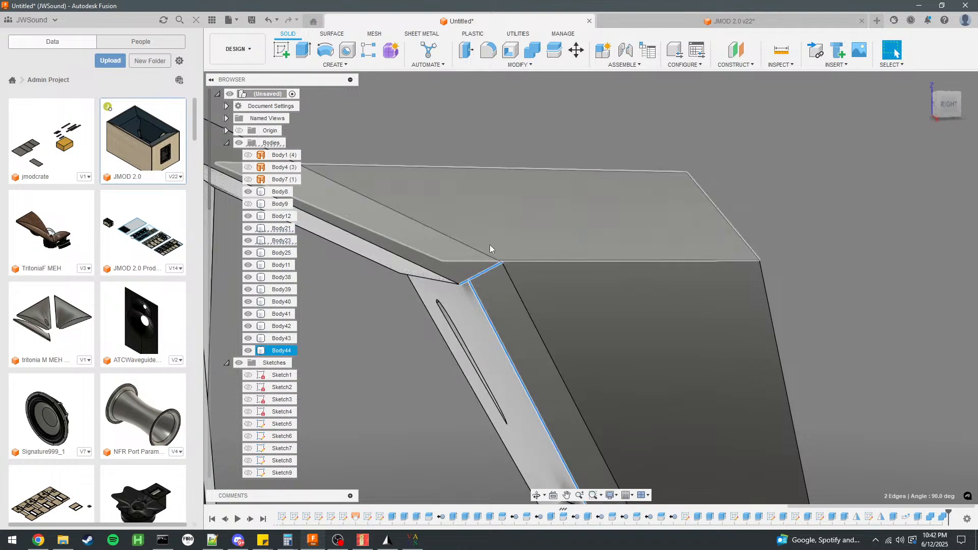
pyautogui.scroll(-3, 510, 244)
pyautogui.click(781, 243)
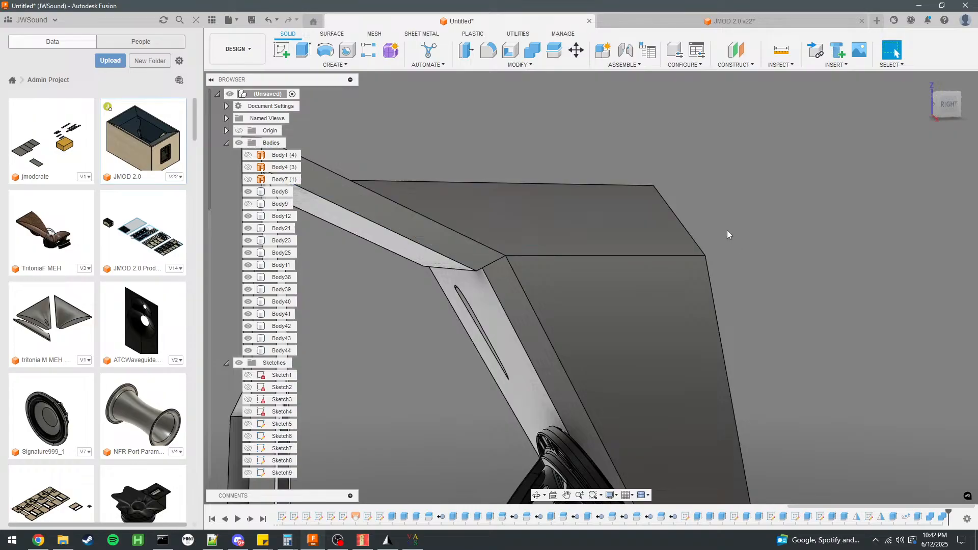
pyautogui.keyDown('shift'); pyautogui.moveTo(614, 238); pyautogui.dragTo(474, 227, button='middle'); pyautogui.keyUp('shift')
pyautogui.scroll(-3, 469, 161)
pyautogui.scroll(3, 727, 266)
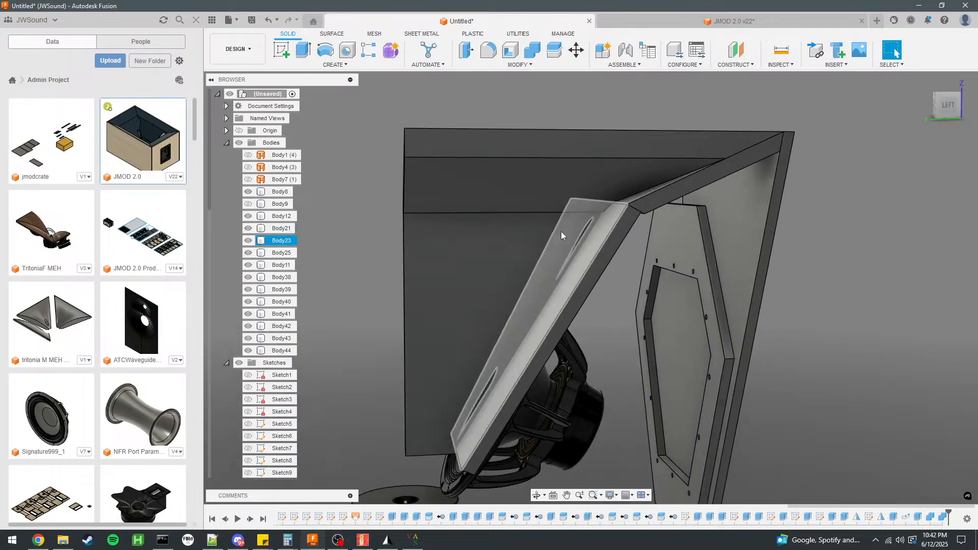
pyautogui.click(667, 197)
pyautogui.write('e5')
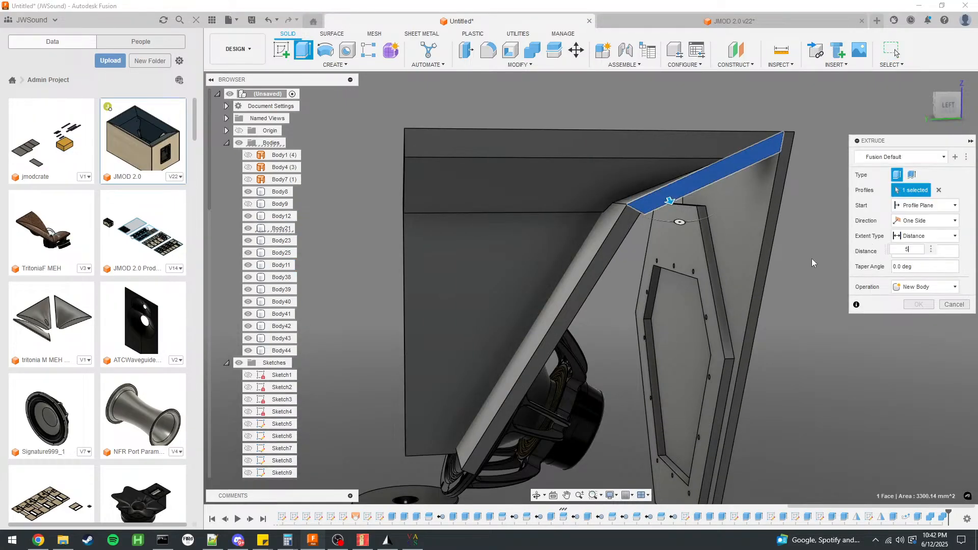
pyautogui.click(957, 305)
# Sketch on outer flare Body21's end face a 30 mm construction line from the outer corner along the edge, plus a line across the face.
pyautogui.click(686, 189)
pyautogui.click(281, 50)
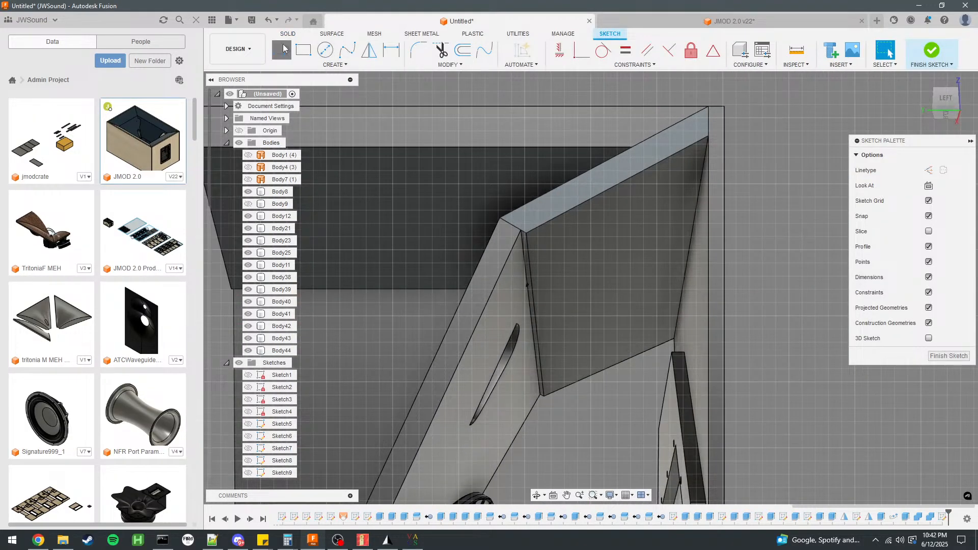
pyautogui.click(708, 108)
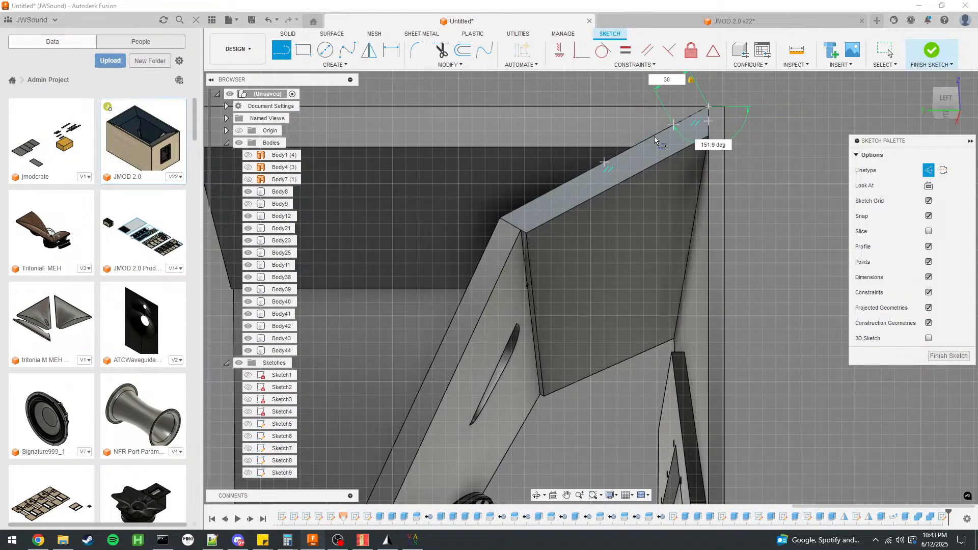
pyautogui.press('Return')
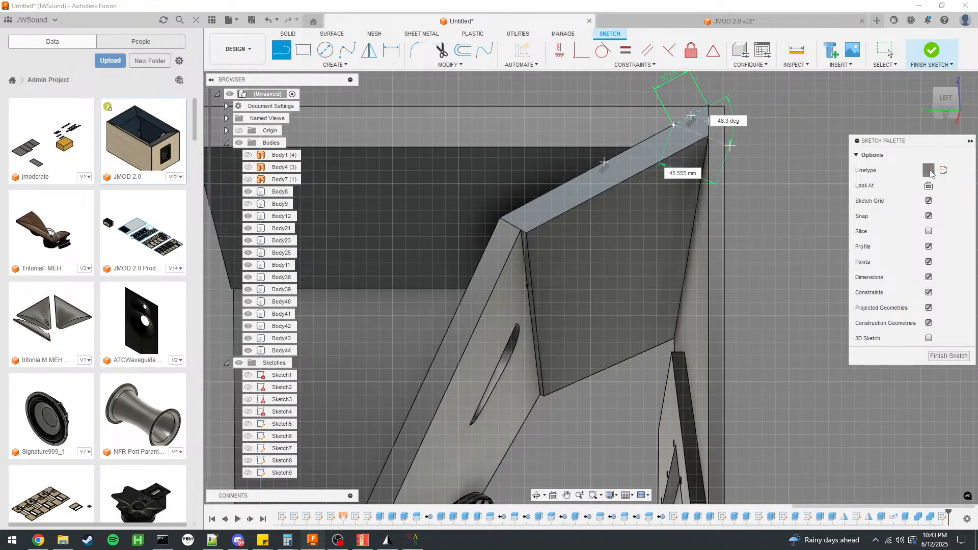
pyautogui.click(688, 148)
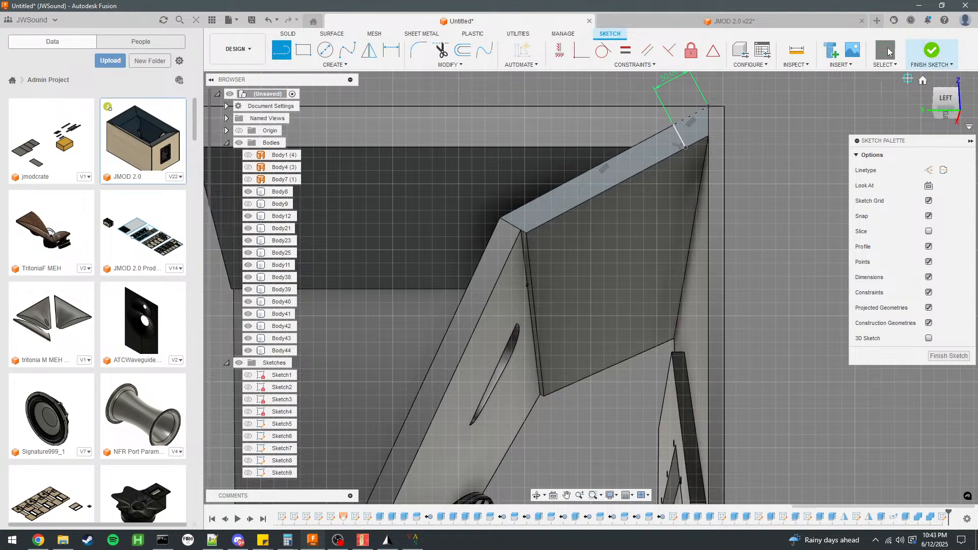
# Set the construction line's length to 50 mm and finish the sketch.
pyautogui.doubleClick(674, 80)
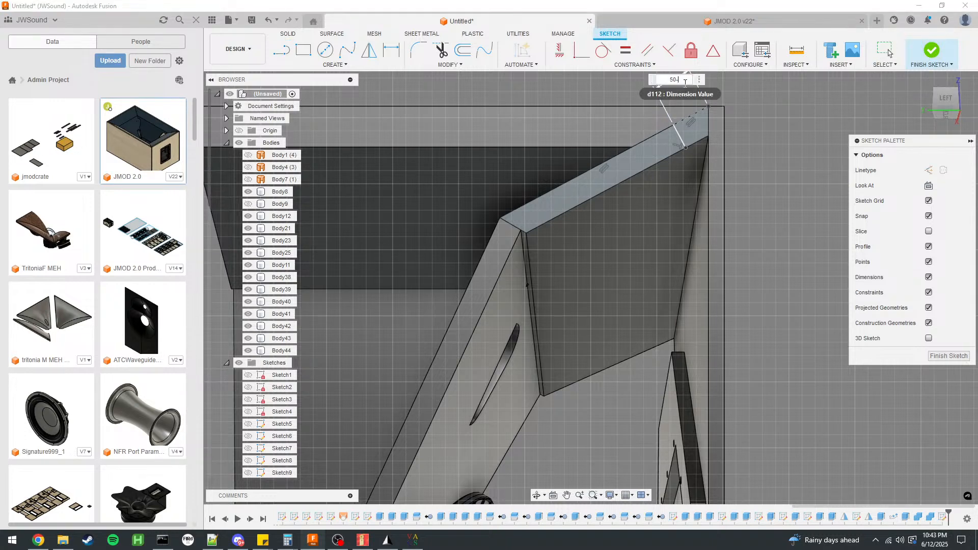
pyautogui.press('Return')
pyautogui.click(934, 53)
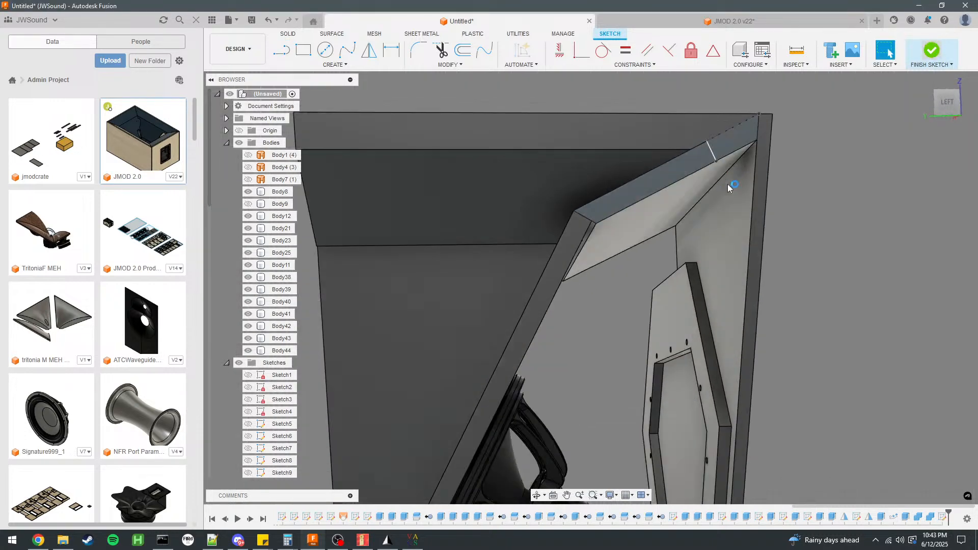
# Show side panel Body9 and cut it 5 mm deep by extruding the larger sketched profile on the flare's end face.
pyautogui.press('e')
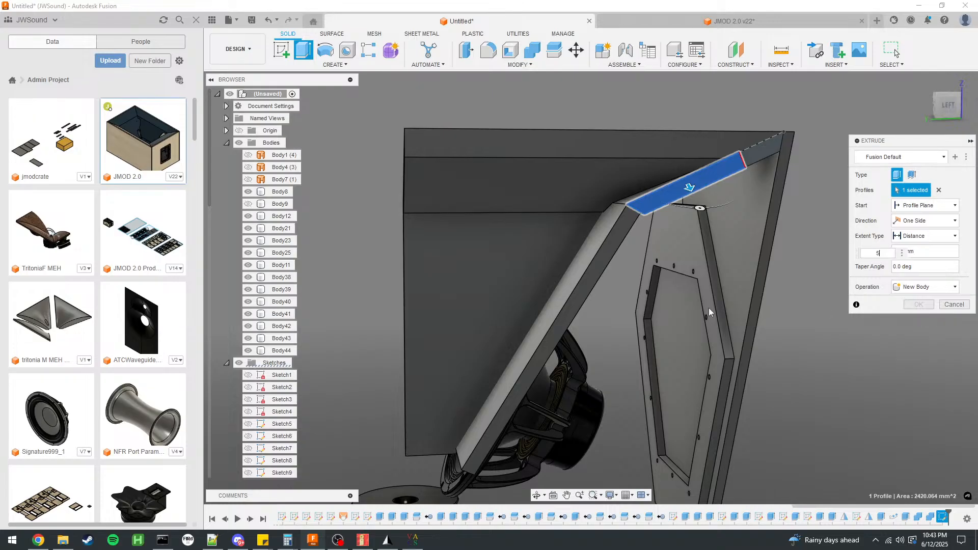
pyautogui.click(924, 287)
pyautogui.click(912, 304)
pyautogui.click(247, 206)
pyautogui.keyDown('shift'); pyautogui.moveTo(513, 253); pyautogui.dragTo(614, 245, button='middle'); pyautogui.keyUp('shift')
pyautogui.click(920, 319)
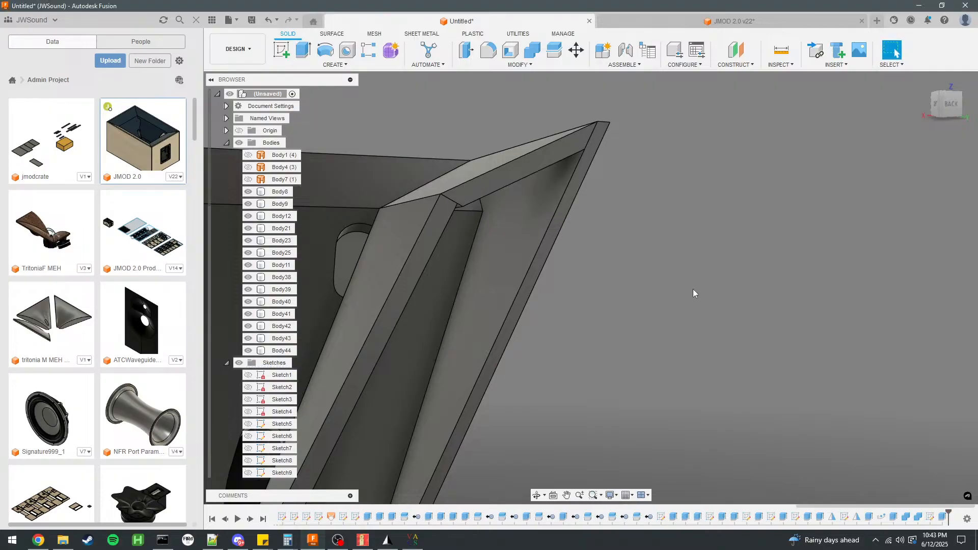
# Isolate side panel Body9 to examine its grooves, and end the isolation to bring back the other bodies.
pyautogui.click(490, 237)
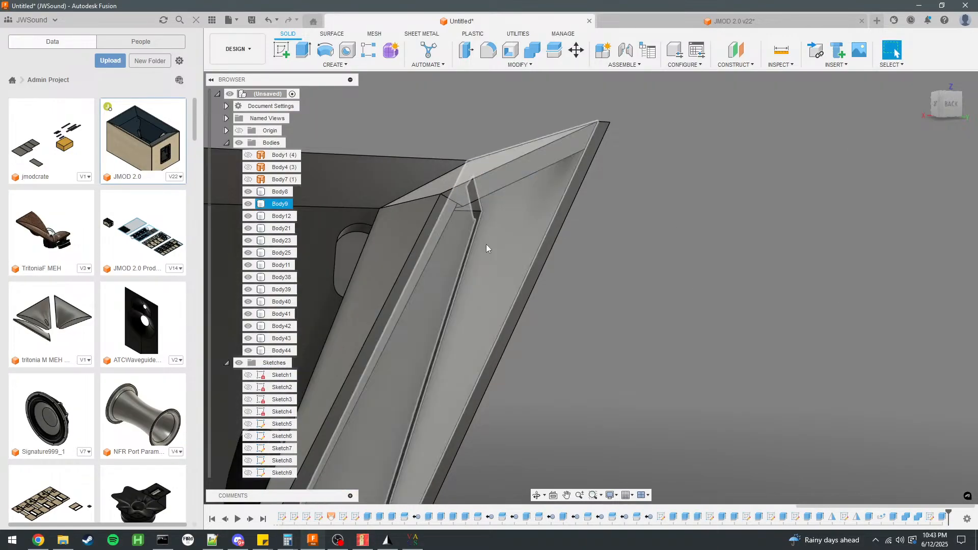
pyautogui.moveTo(640, 242)
pyautogui.keyDown('shift'); pyautogui.mouseDown(button='middle')
pyautogui.moveTo(682, 230)
pyautogui.moveTo(693, 243)
pyautogui.moveTo(816, 224)
pyautogui.moveTo(605, 223)
pyautogui.moveTo(626, 220)
pyautogui.moveTo(655, 244)
pyautogui.mouseUp(button='middle'); pyautogui.keyUp('shift')
pyautogui.click(693, 239)
pyautogui.rightClick(276, 204)
pyautogui.click(317, 433)
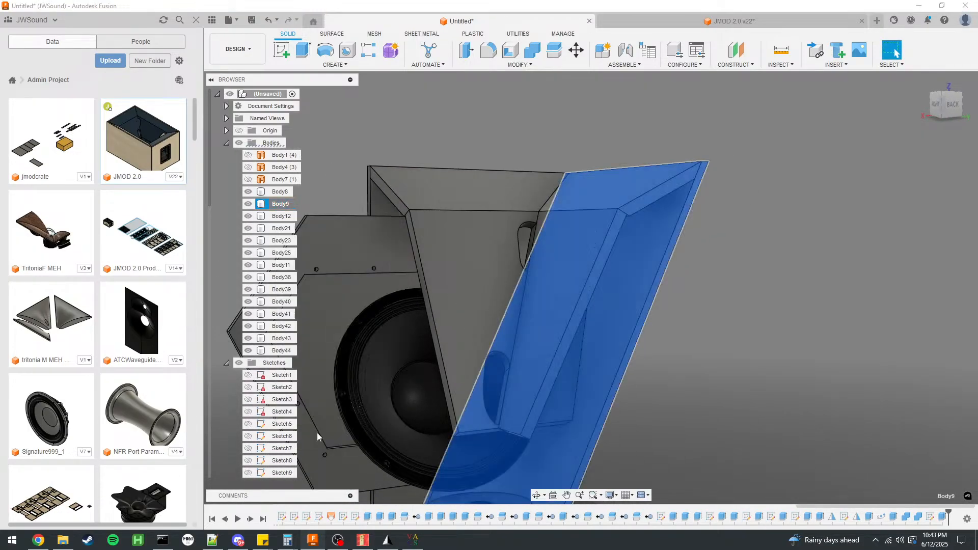
pyautogui.moveTo(663, 301)
pyautogui.keyDown('shift'); pyautogui.mouseDown(button='middle')
pyautogui.moveTo(725, 306)
pyautogui.moveTo(652, 313)
pyautogui.mouseUp(button='middle'); pyautogui.keyUp('shift')
pyautogui.rightClick(275, 204)
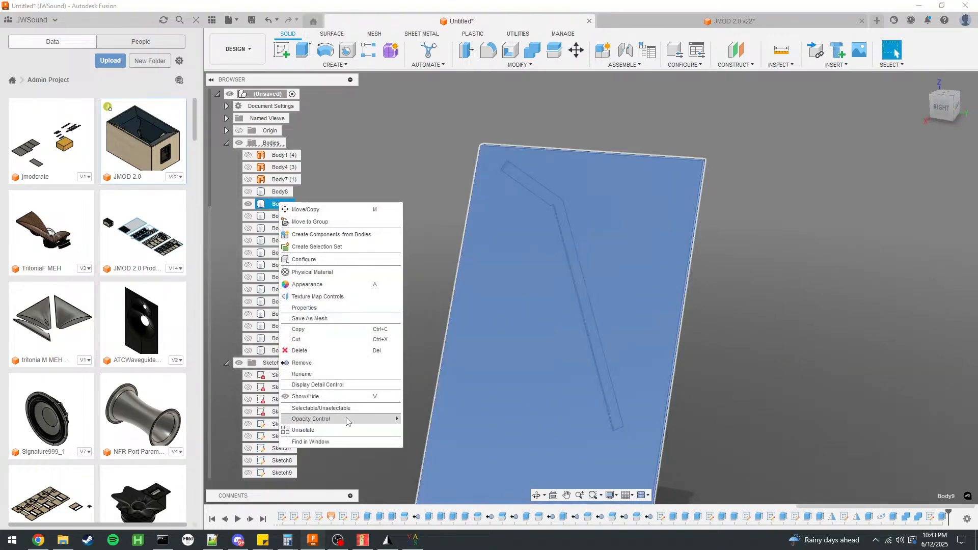
pyautogui.click(317, 433)
pyautogui.click(743, 294)
pyautogui.keyDown('shift'); pyautogui.moveTo(736, 294); pyautogui.dragTo(785, 244, button='middle'); pyautogui.keyUp('shift')
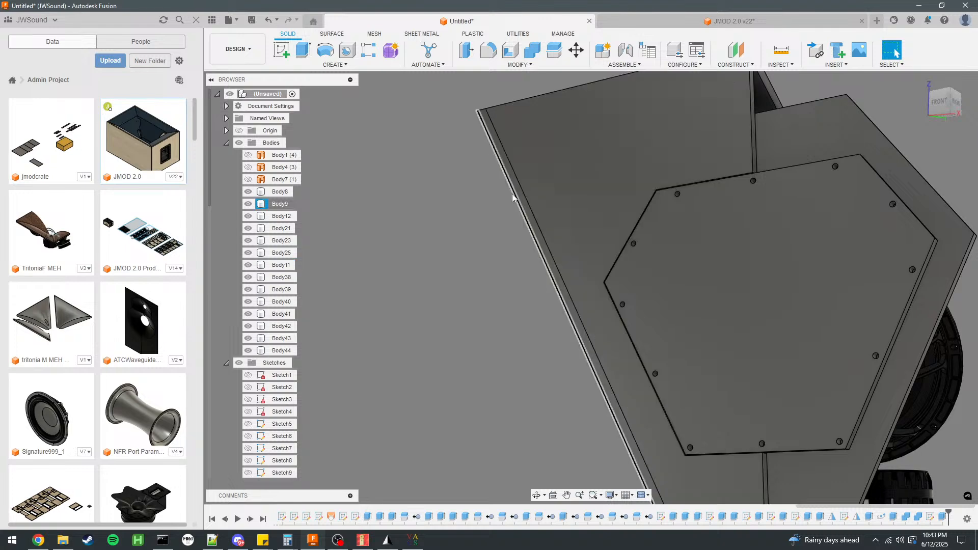
# Extrude panel Body11's long edge face 5 mm as a Cut into side panel Body9, hiding Body9 to reach the face and showing it again.
pyautogui.click(248, 204)
pyautogui.keyDown('shift'); pyautogui.moveTo(415, 235); pyautogui.dragTo(542, 189, button='middle'); pyautogui.keyUp('shift')
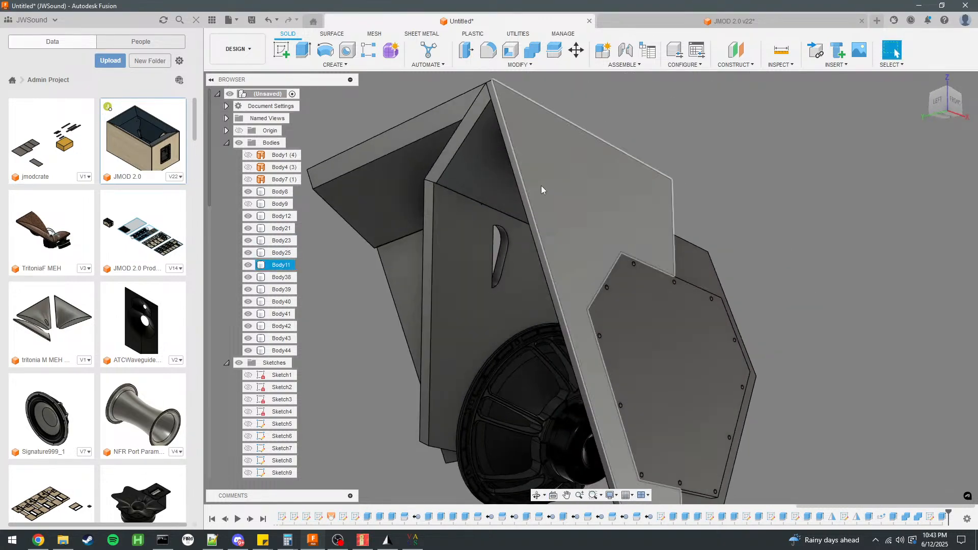
pyautogui.scroll(4, 500, 91)
pyautogui.click(499, 90)
pyautogui.scroll(-5, 489, 166)
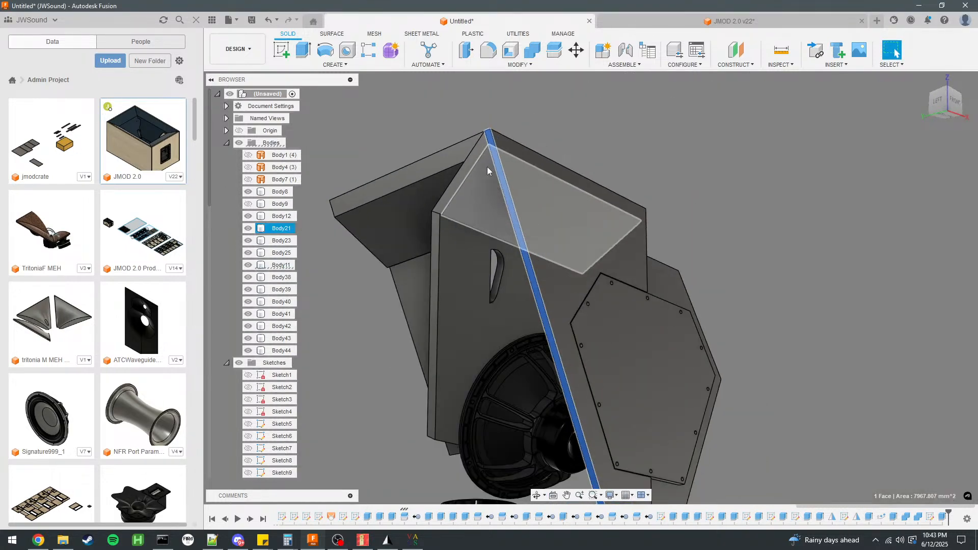
pyautogui.write('e')
pyautogui.write('5')
pyautogui.click(924, 287)
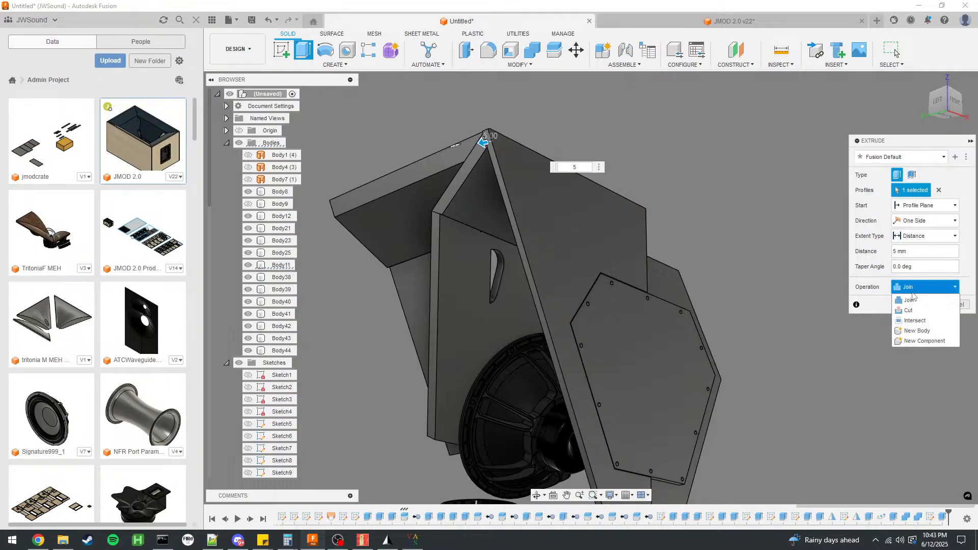
pyautogui.click(912, 298)
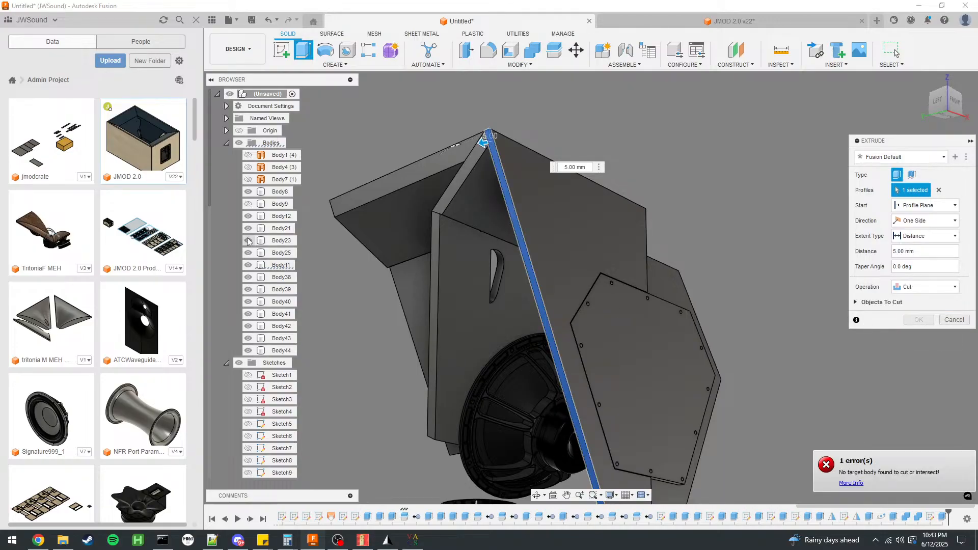
pyautogui.click(248, 207)
pyautogui.click(920, 320)
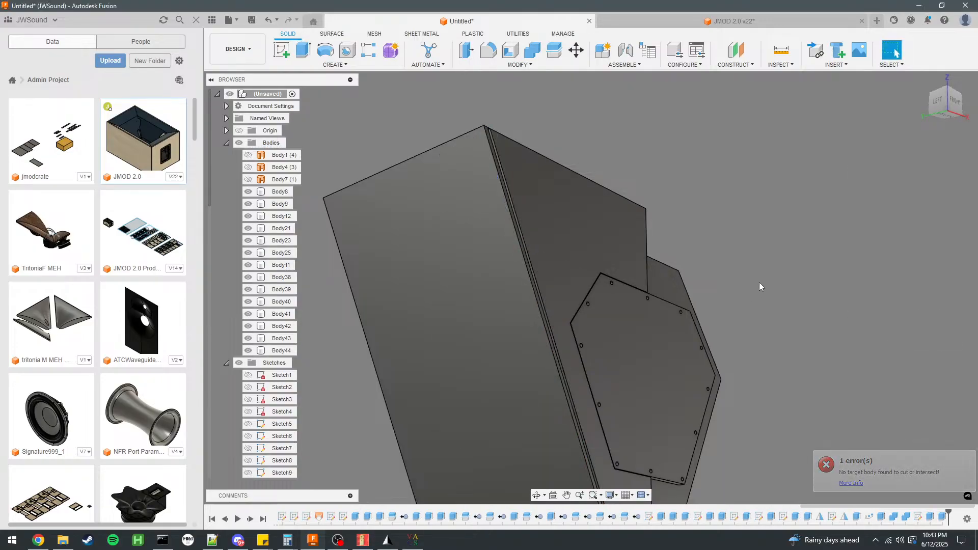
# Extrude the end face of the new groove in side panel Body9 to cut its corner end open.
pyautogui.keyDown('shift'); pyautogui.moveTo(751, 290); pyautogui.dragTo(748, 285, button='middle'); pyautogui.keyUp('shift')
pyautogui.scroll(6, 403, 262)
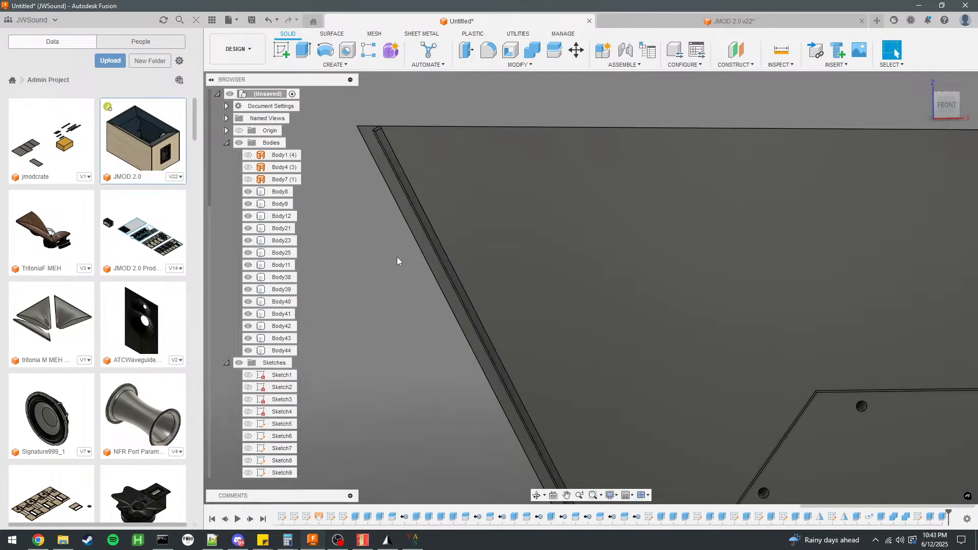
pyautogui.keyDown('shift'); pyautogui.moveTo(413, 265); pyautogui.dragTo(409, 288, button='middle'); pyautogui.keyUp('shift')
pyautogui.scroll(-4, 483, 341)
pyautogui.scroll(4, 424, 256)
pyautogui.scroll(4, 433, 221)
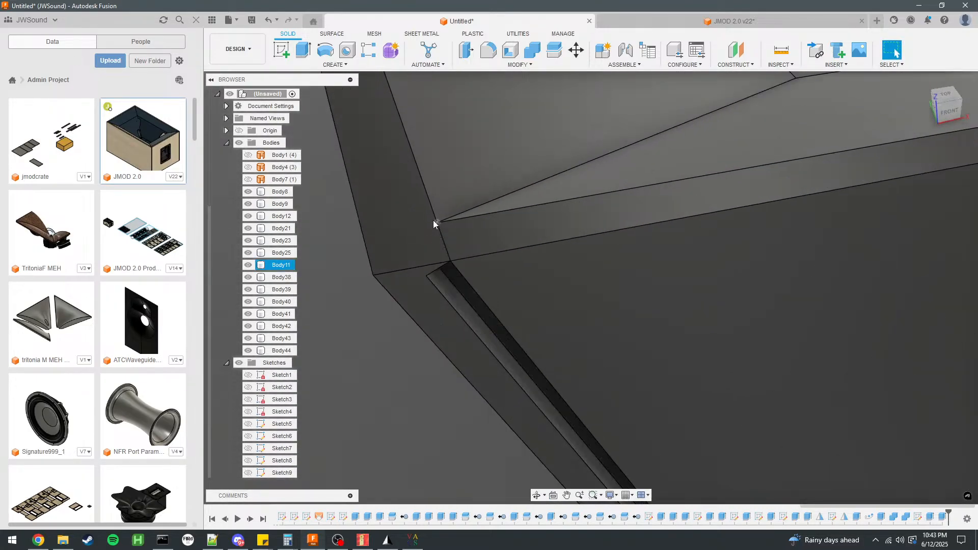
pyautogui.keyDown('shift'); pyautogui.moveTo(448, 248); pyautogui.dragTo(456, 221, button='middle'); pyautogui.keyUp('shift')
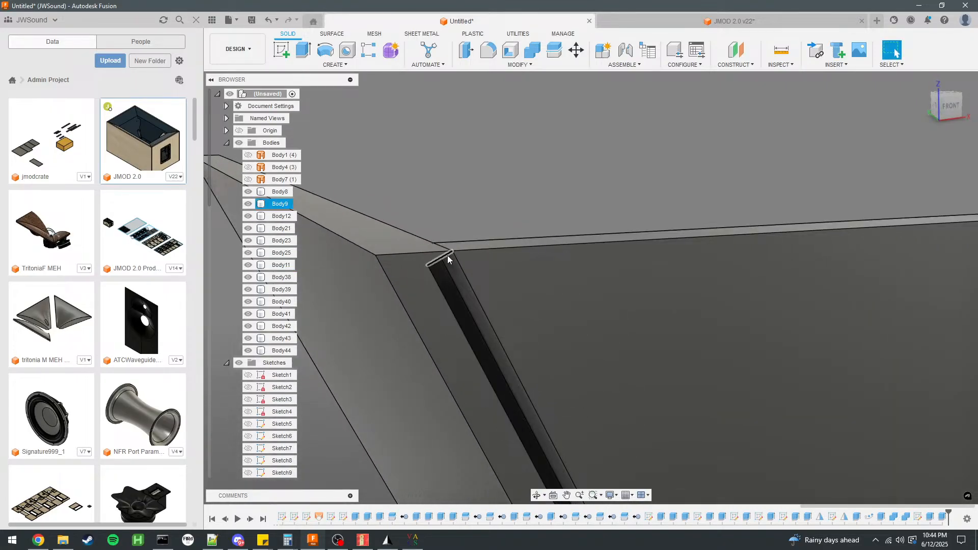
pyautogui.keyDown('shift'); pyautogui.moveTo(448, 257); pyautogui.dragTo(454, 237, button='middle'); pyautogui.keyUp('shift')
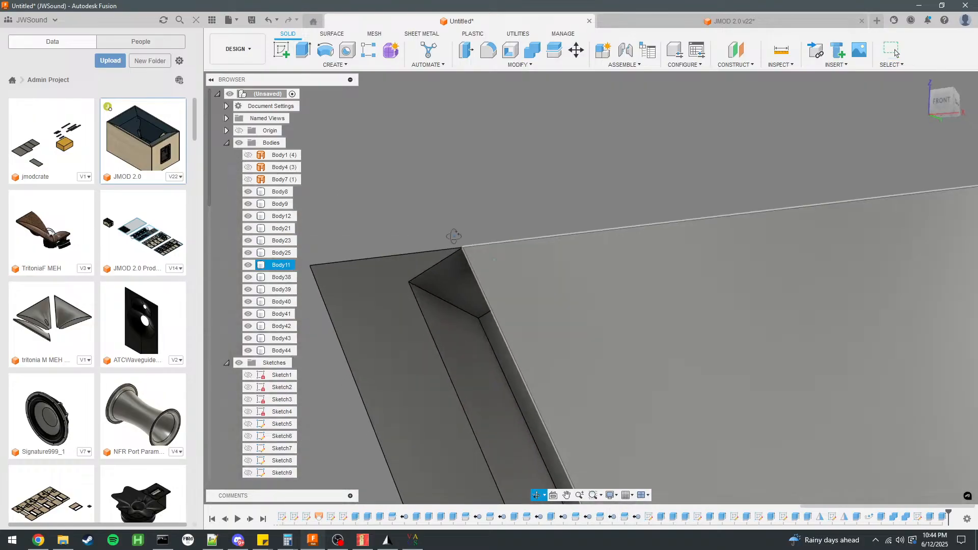
pyautogui.click(445, 282)
pyautogui.press('e')
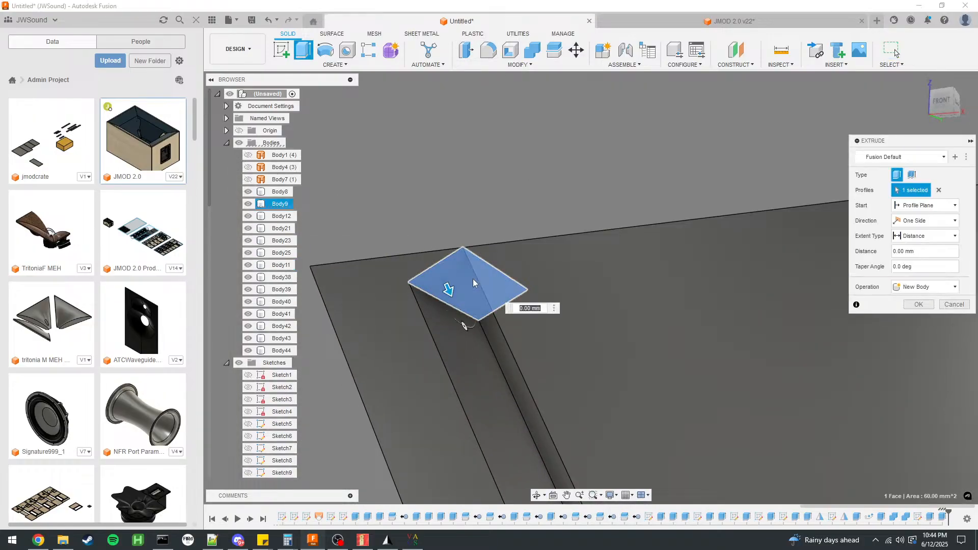
pyautogui.moveTo(446, 294); pyautogui.dragTo(390, 165)
pyautogui.click(923, 318)
# Offset panel Body11's long edge face 5 mm into the groove of Body9 and check the joint at the far end.
pyautogui.keyDown('shift'); pyautogui.moveTo(517, 209); pyautogui.dragTo(550, 205, button='middle'); pyautogui.keyUp('shift')
pyautogui.click(466, 282)
pyautogui.click(465, 49)
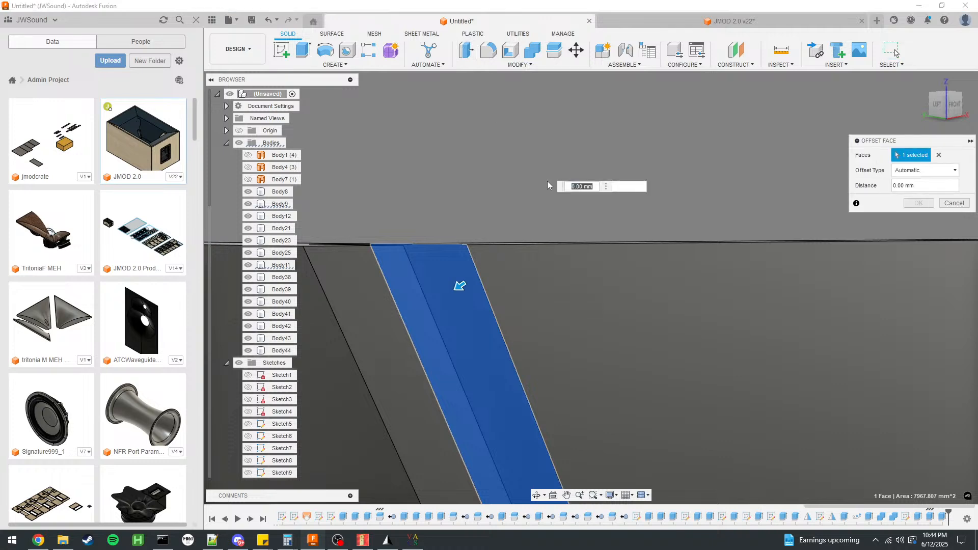
pyautogui.write('5')
pyautogui.click(918, 203)
pyautogui.keyDown('shift'); pyautogui.moveTo(738, 207); pyautogui.dragTo(549, 387, button='middle'); pyautogui.keyUp('shift')
pyautogui.scroll(-3, 549, 385)
pyautogui.scroll(10, 627, 437)
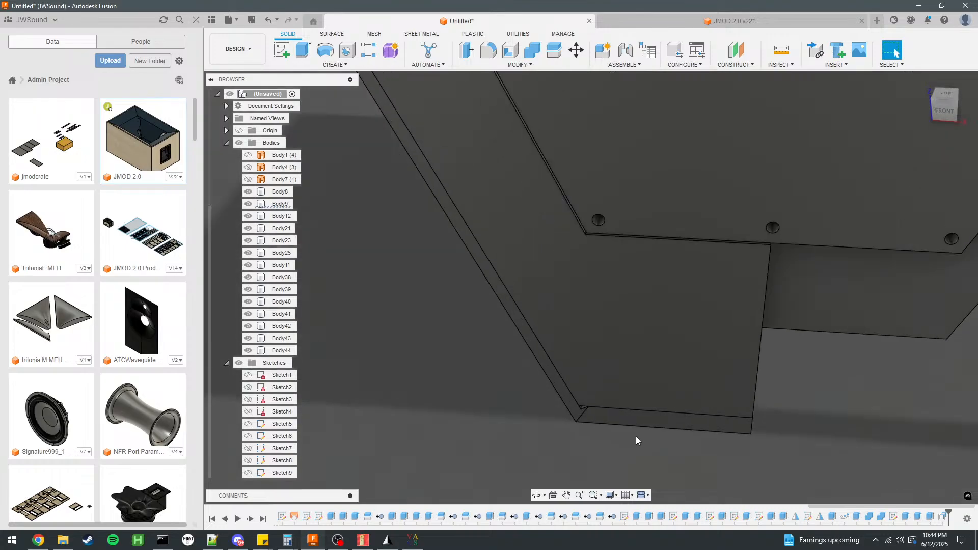
# Extrude the small face at the lower corner of the Body11 joint -6.55 mm as a Cut, limiting the objects to cut to Body9.
pyautogui.scroll(3, 514, 412)
pyautogui.click(559, 356)
pyautogui.press('e')
pyautogui.moveTo(555, 349); pyautogui.dragTo(588, 401)
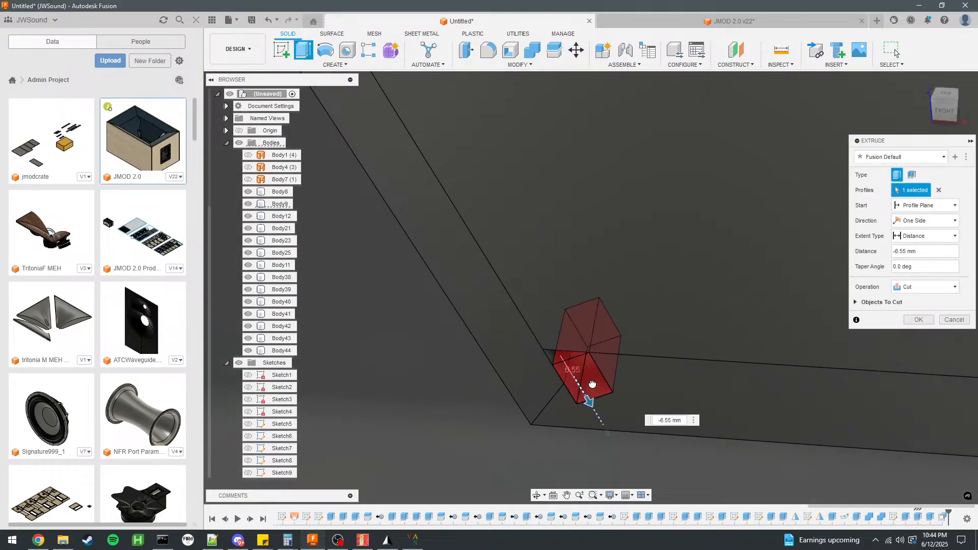
pyautogui.click(856, 303)
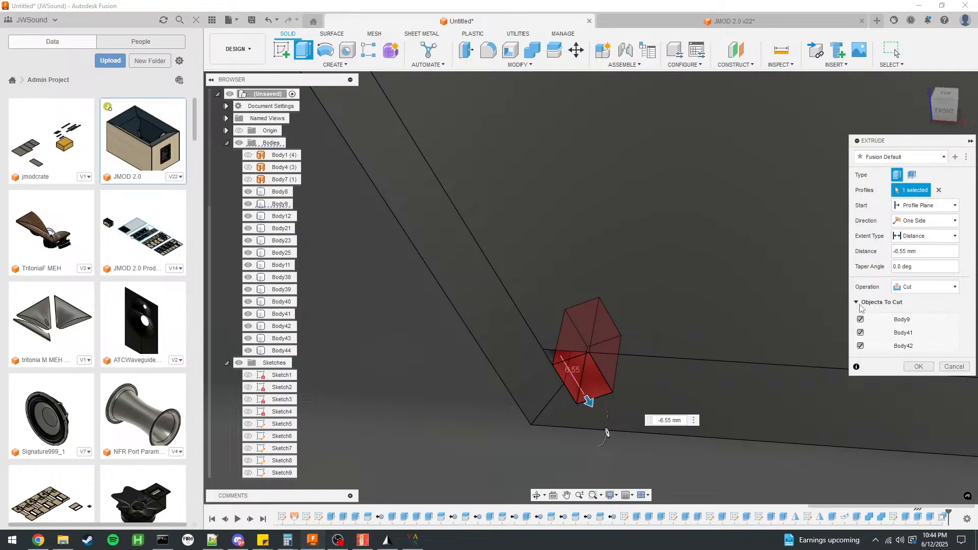
pyautogui.click(861, 346)
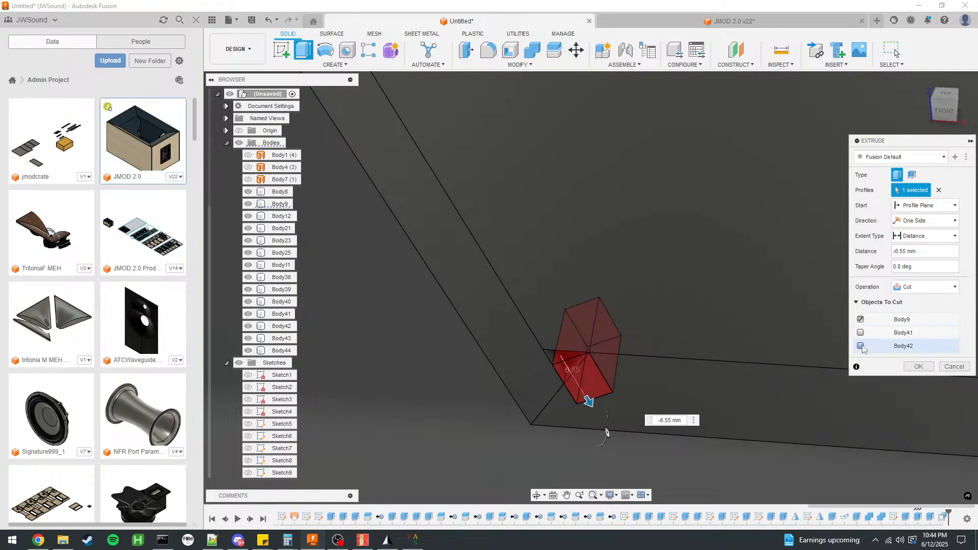
pyautogui.click(919, 367)
# Examine the cut lower corner where Body9 meets the bottom panel, then review the whole cabinet from the front.
pyautogui.keyDown('shift'); pyautogui.moveTo(673, 353); pyautogui.dragTo(530, 344, button='middle'); pyautogui.keyUp('shift')
pyautogui.scroll(-4, 442, 349)
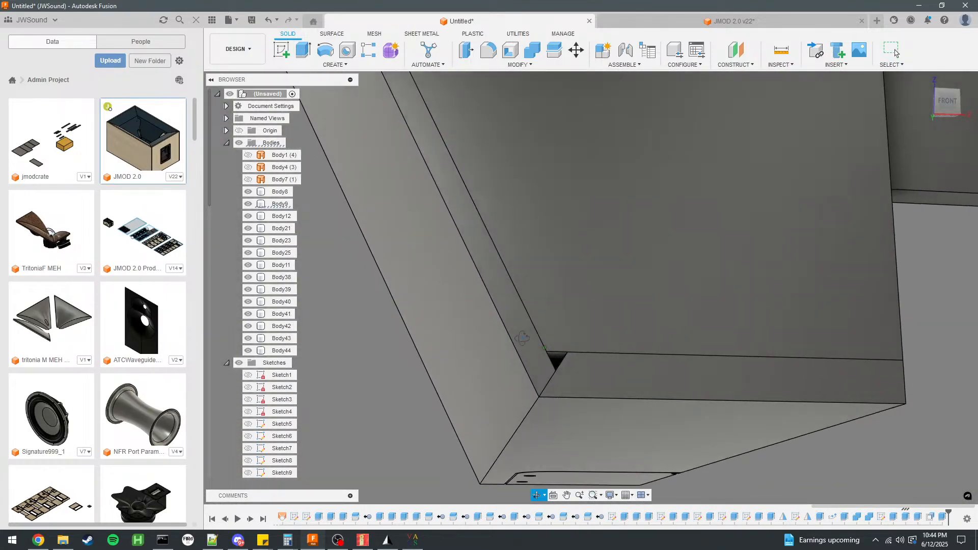
pyautogui.click(584, 397)
pyautogui.keyDown('ctrl'); pyautogui.click(592, 354); pyautogui.keyUp('ctrl')
pyautogui.click(405, 400)
pyautogui.keyDown('shift'); pyautogui.moveTo(408, 387); pyautogui.dragTo(658, 422, button='middle'); pyautogui.keyUp('shift')
pyautogui.scroll(-5, 657, 422)
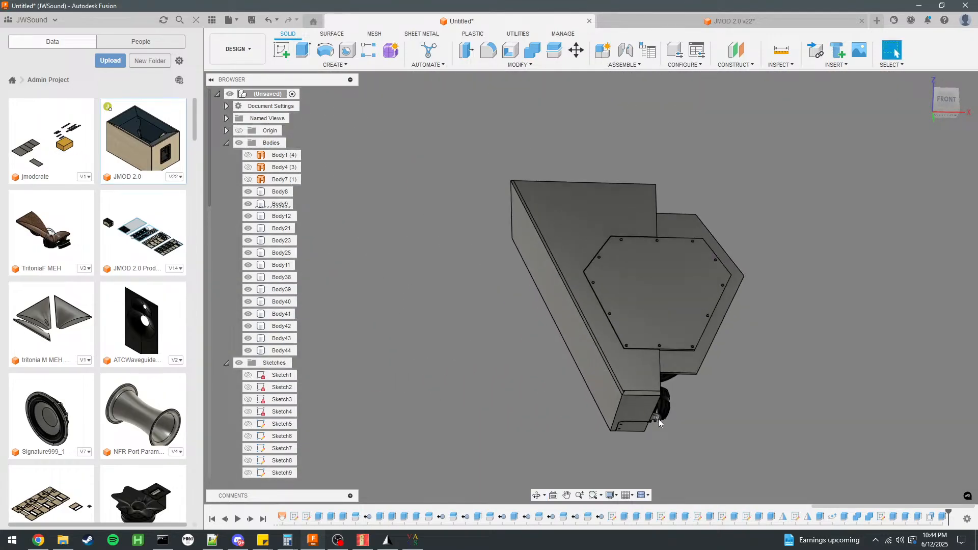
pyautogui.keyDown('shift'); pyautogui.moveTo(500, 336); pyautogui.dragTo(469, 378, button='middle'); pyautogui.keyUp('shift')
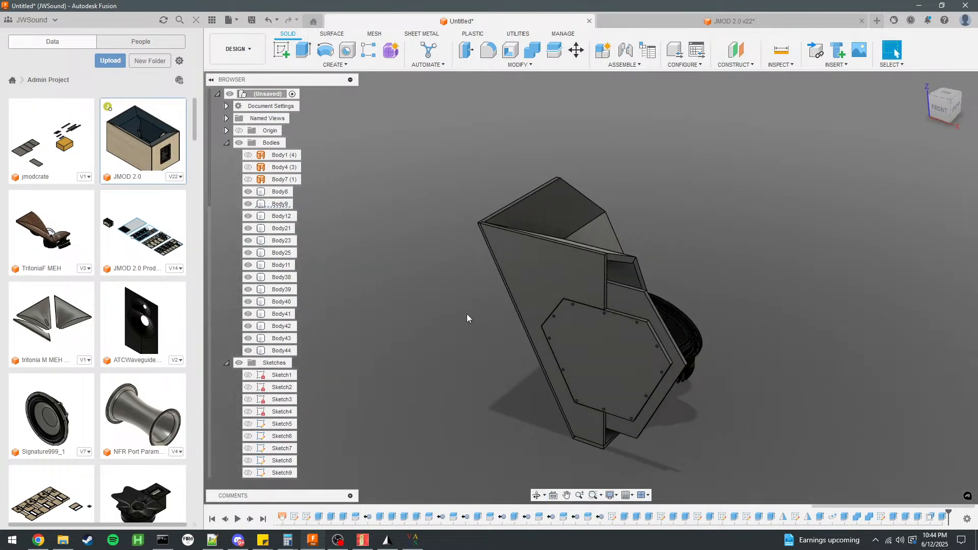
# Hide Body11 and isolate side panel Body9 with its grooved inner face in view.
pyautogui.scroll(2, 524, 267)
pyautogui.click(248, 265)
pyautogui.scroll(-1, 472, 228)
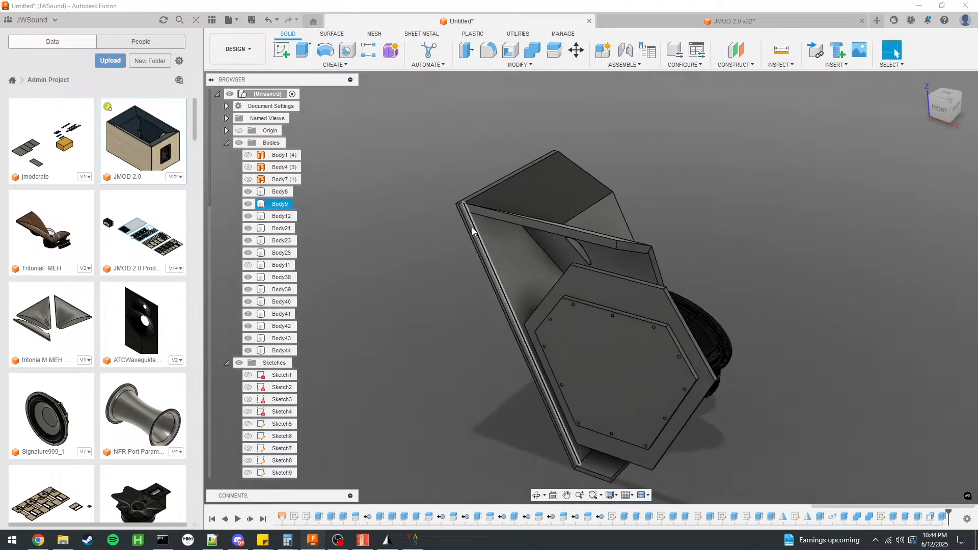
pyautogui.scroll(4, 459, 312)
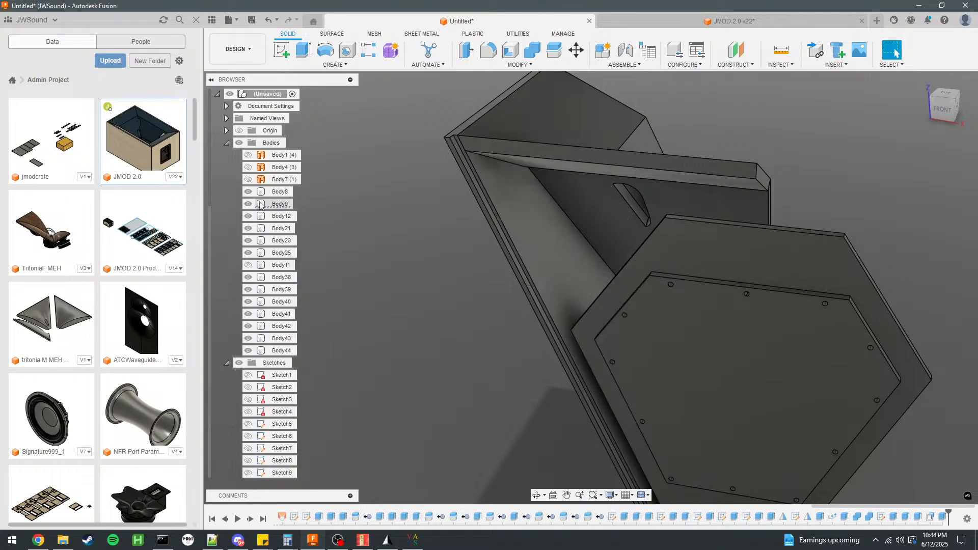
pyautogui.rightClick(260, 205)
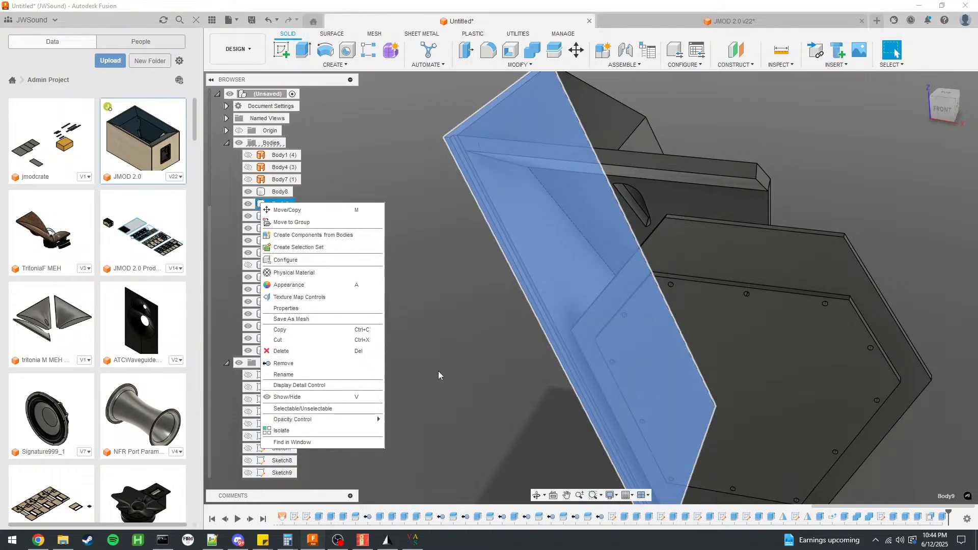
pyautogui.click(281, 431)
pyautogui.keyDown('shift'); pyautogui.moveTo(428, 317); pyautogui.dragTo(345, 285, button='middle'); pyautogui.keyUp('shift')
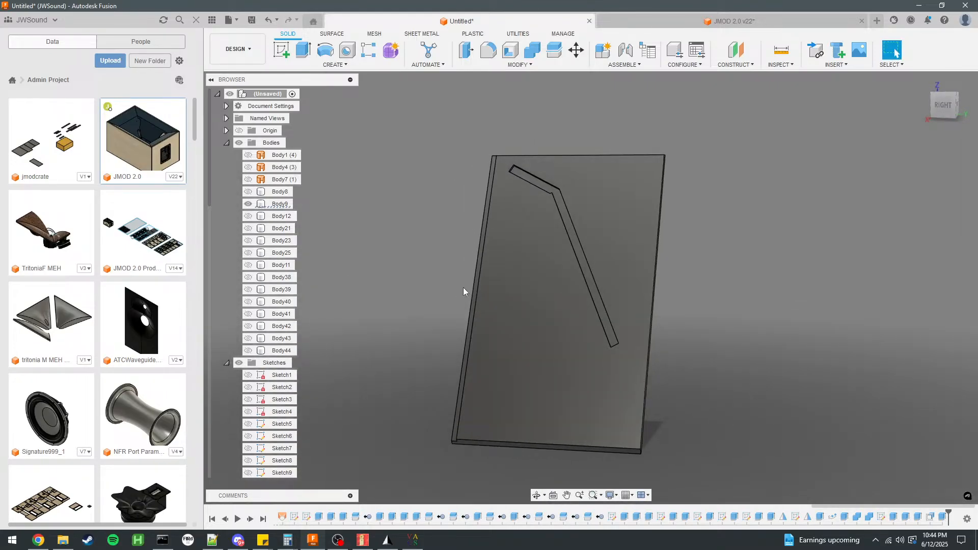
# Show Body44, Body43 and Body42 alongside the isolated side panel Body9.
pyautogui.click(252, 352)
pyautogui.click(253, 352)
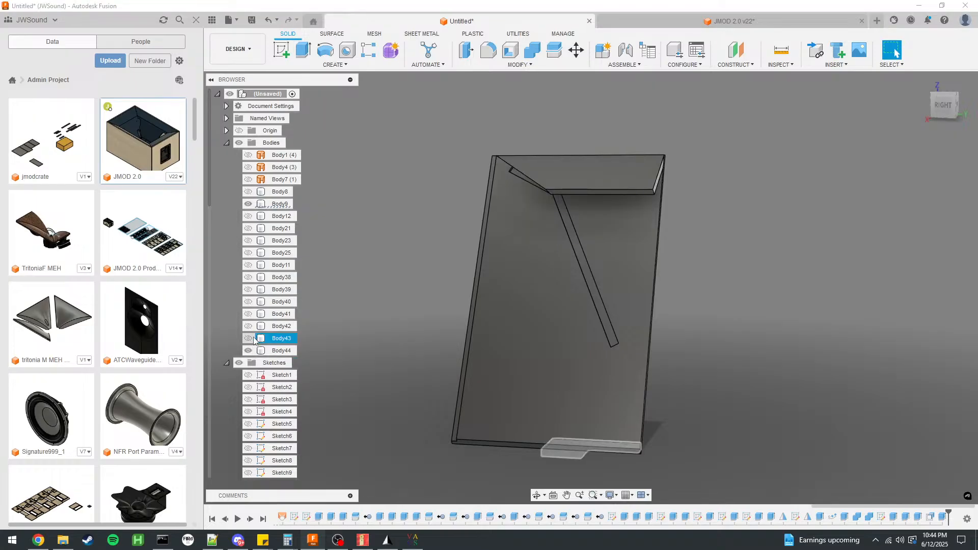
pyautogui.click(249, 327)
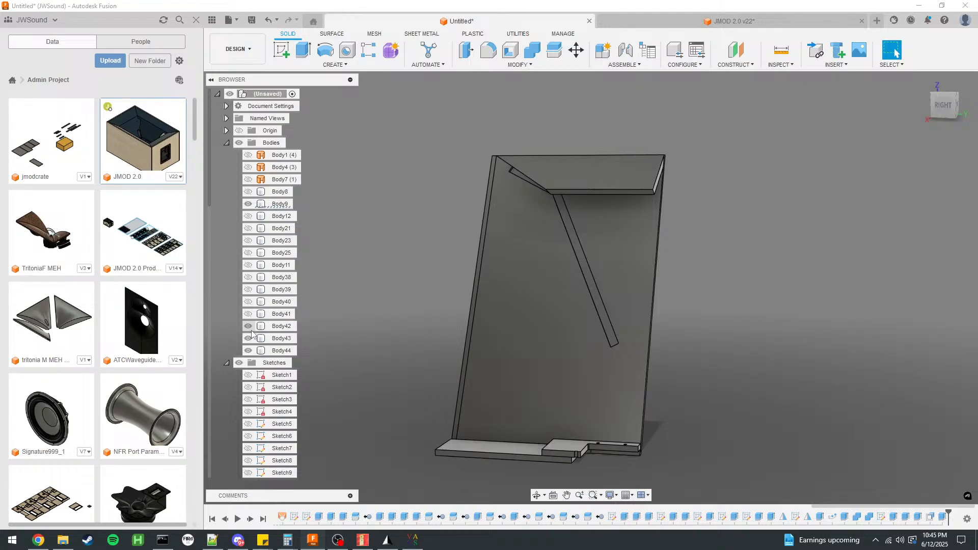
pyautogui.scroll(5, 472, 457)
pyautogui.keyDown('shift'); pyautogui.moveTo(406, 328); pyautogui.dragTo(499, 334, button='middle'); pyautogui.keyUp('shift')
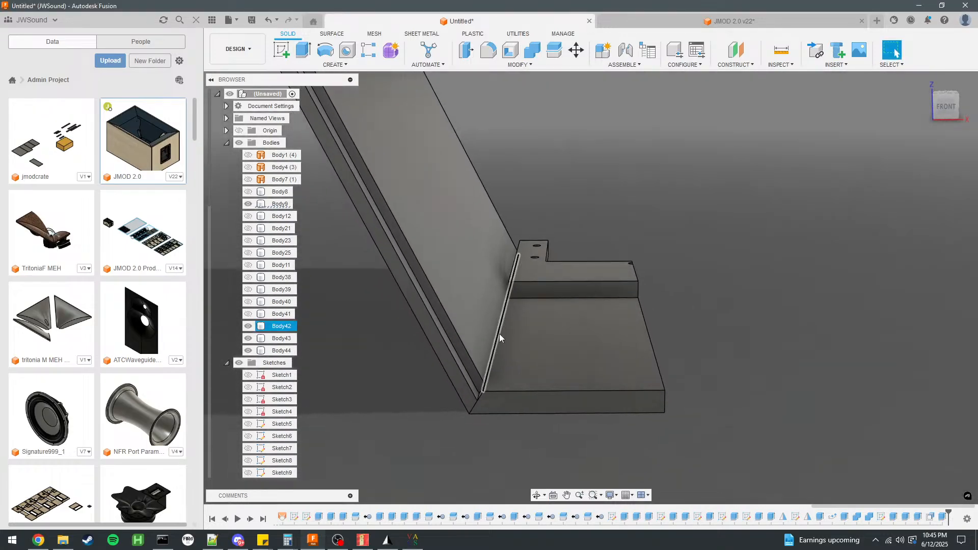
# Compare the overlapping bottom panels Body41 and Body42 by toggling their visibility, leaving only Body41 shown.
pyautogui.click(250, 327)
pyautogui.click(250, 327)
pyautogui.click(250, 313)
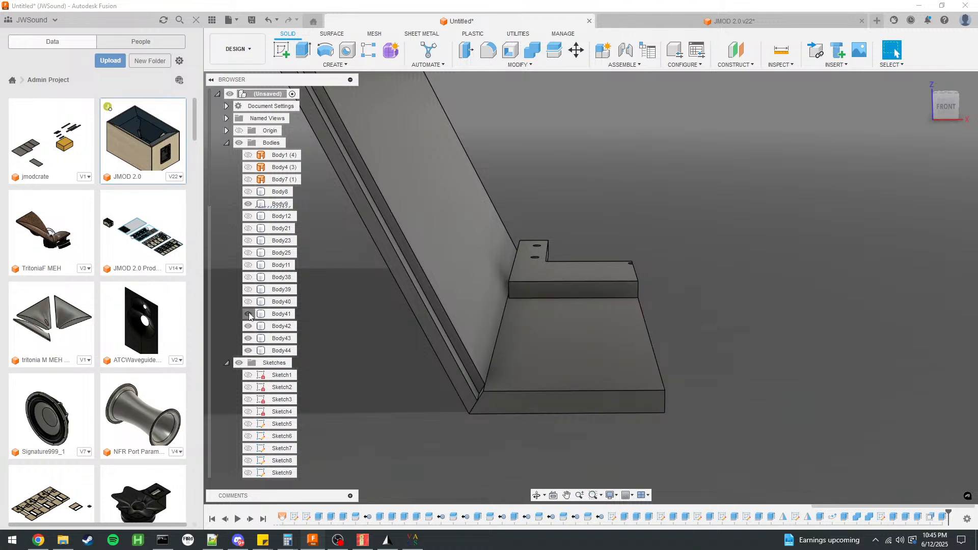
pyautogui.click(249, 326)
pyautogui.click(248, 315)
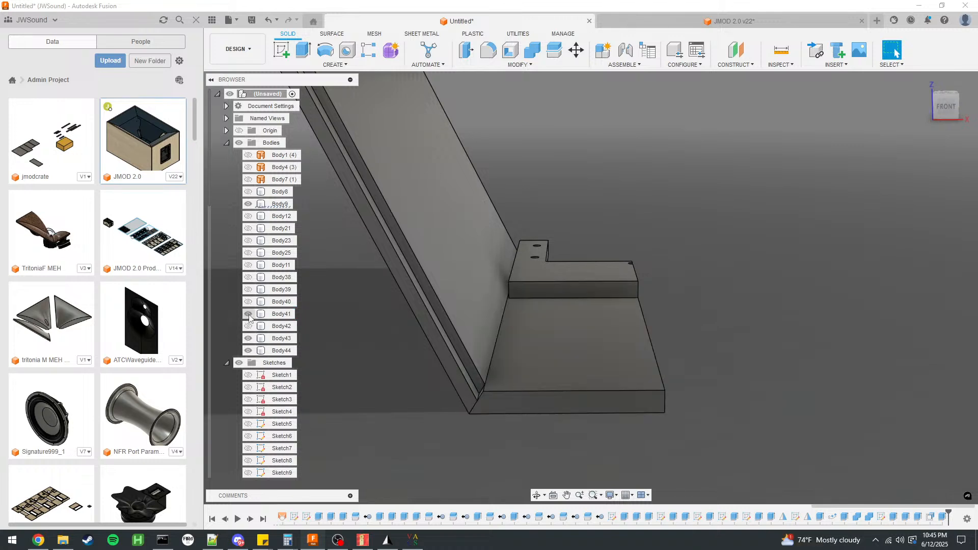
pyautogui.click(248, 327)
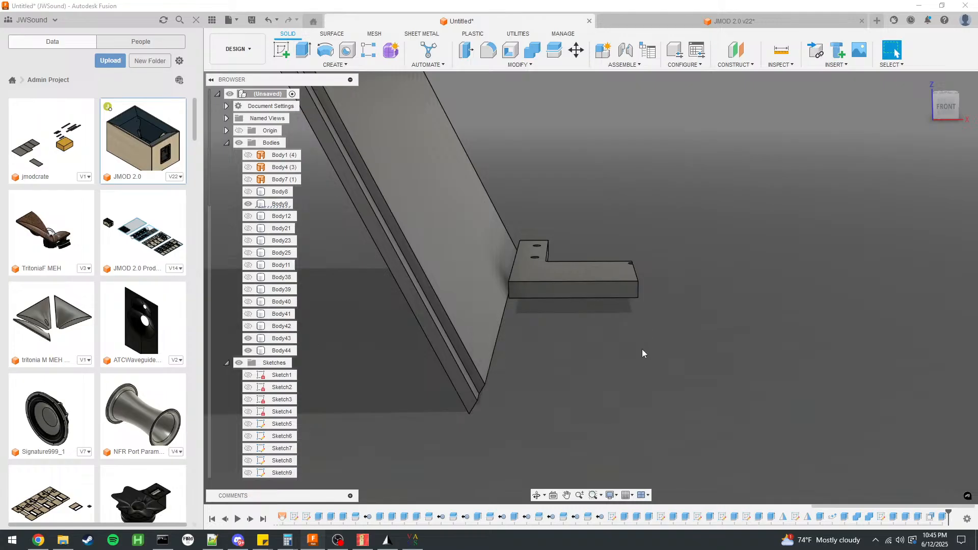
pyautogui.keyDown('shift'); pyautogui.moveTo(650, 354); pyautogui.dragTo(505, 356, button='middle'); pyautogui.keyUp('shift')
pyautogui.click(248, 314)
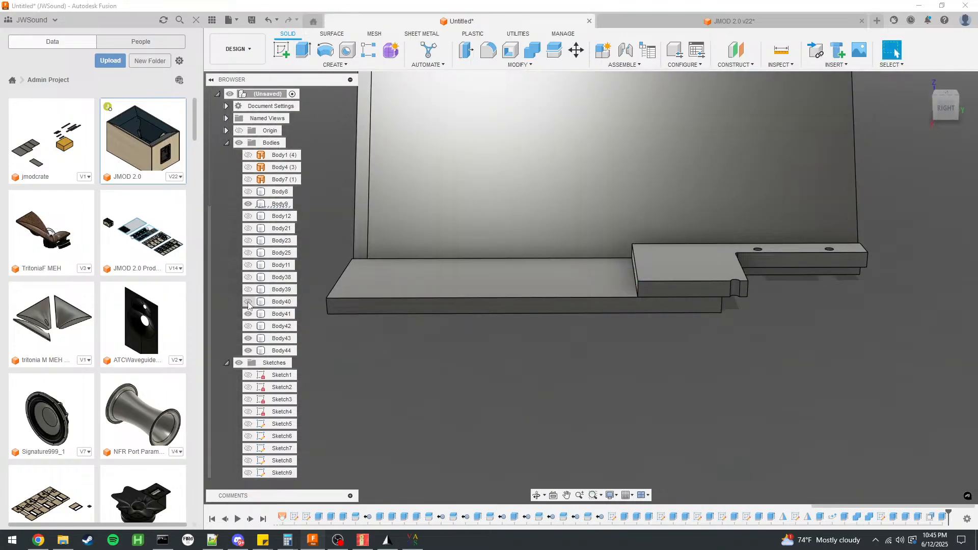
pyautogui.click(249, 302)
pyautogui.click(248, 303)
# Remove the duplicate bottom panel Body42 from the design.
pyautogui.rightClick(276, 326)
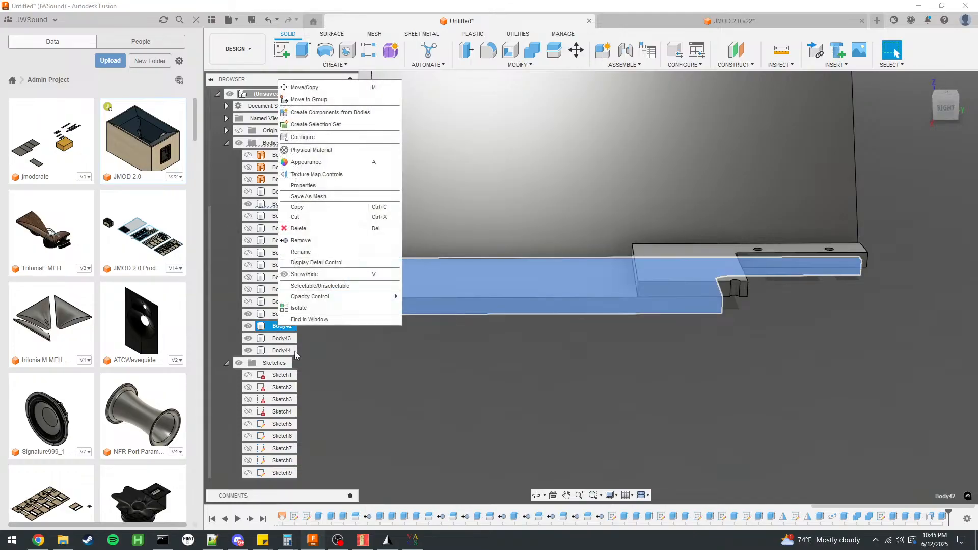
pyautogui.click(302, 241)
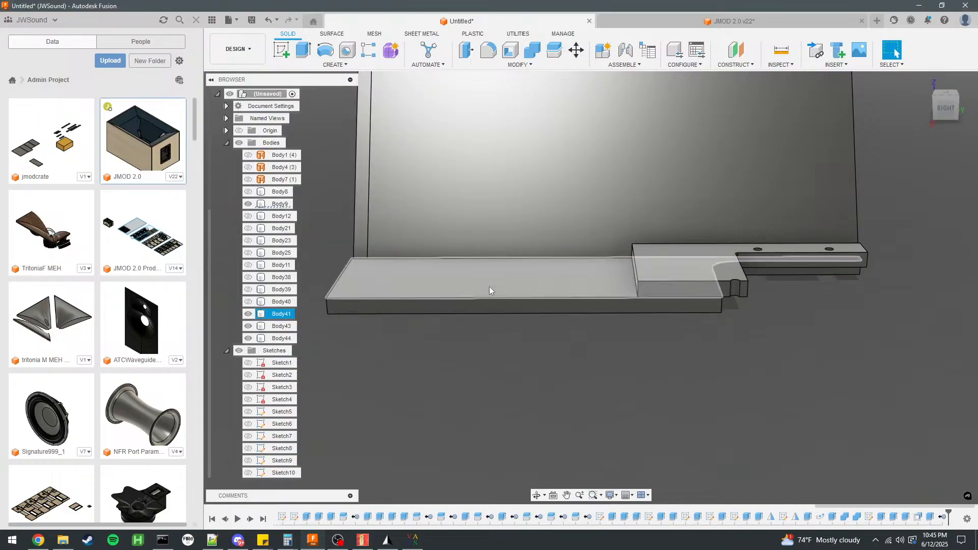
pyautogui.scroll(-5, 565, 345)
pyautogui.keyDown('shift'); pyautogui.moveTo(439, 338); pyautogui.dragTo(586, 368, button='middle'); pyautogui.keyUp('shift')
pyautogui.click(562, 323)
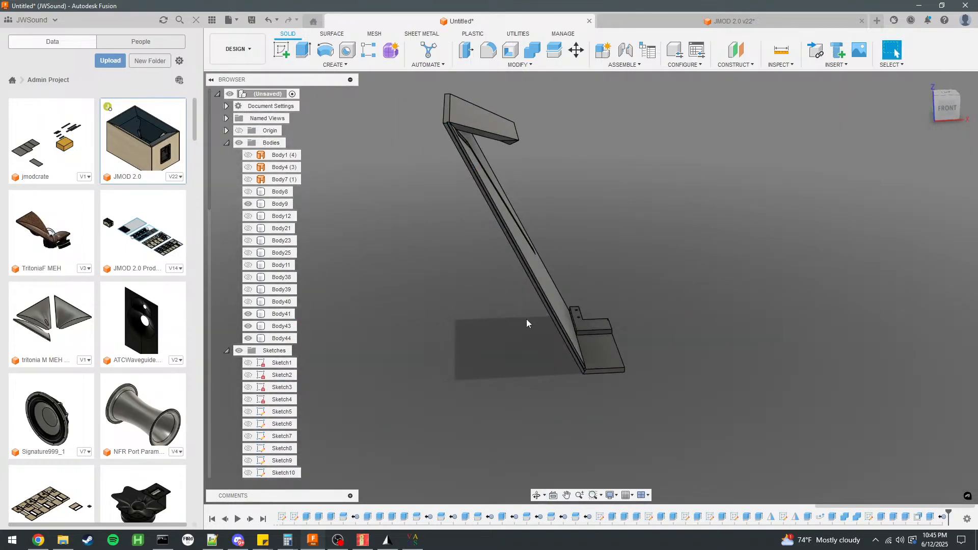
# Show panel Body11 together with side panel Body9 and bottom panel Body41.
pyautogui.click(249, 302)
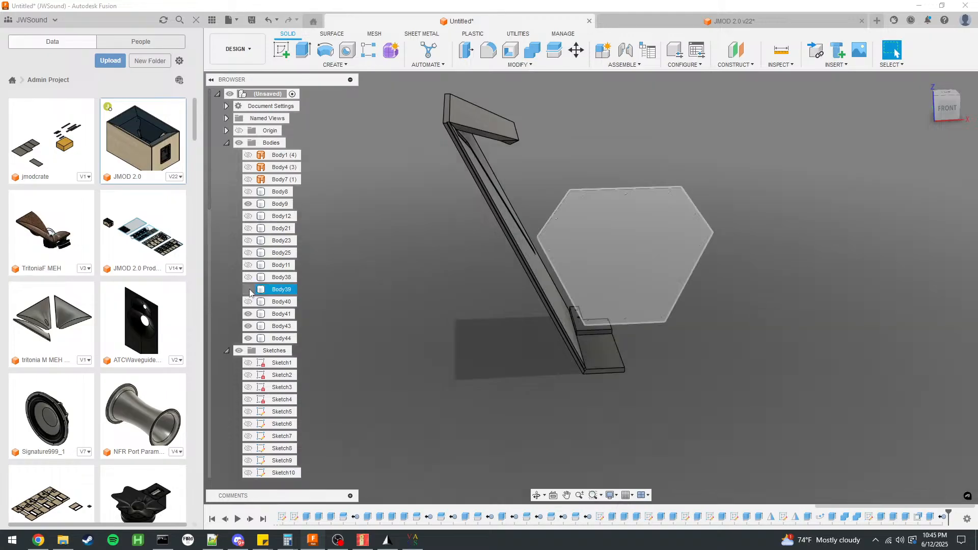
pyautogui.click(249, 302)
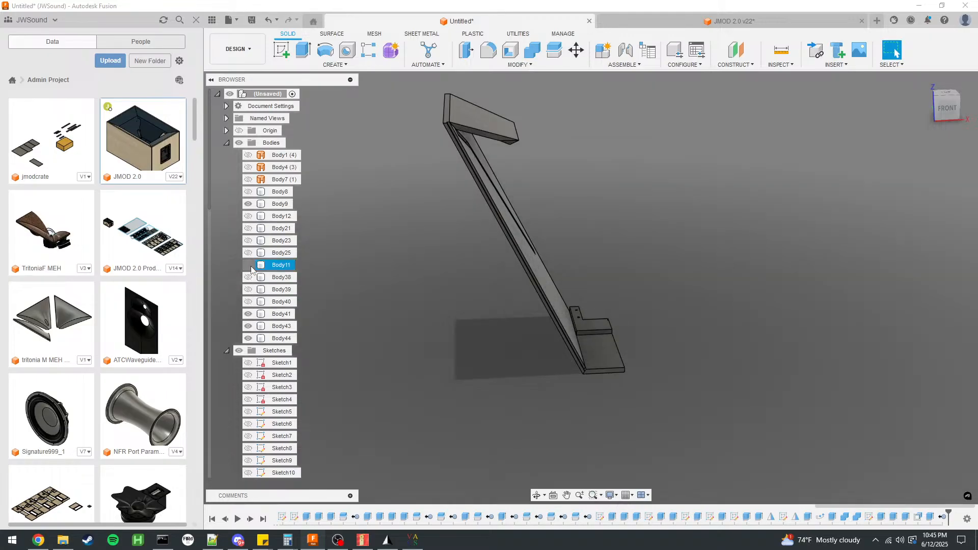
pyautogui.click(248, 266)
pyautogui.keyDown('shift'); pyautogui.moveTo(444, 284); pyautogui.dragTo(330, 282, button='middle'); pyautogui.keyUp('shift')
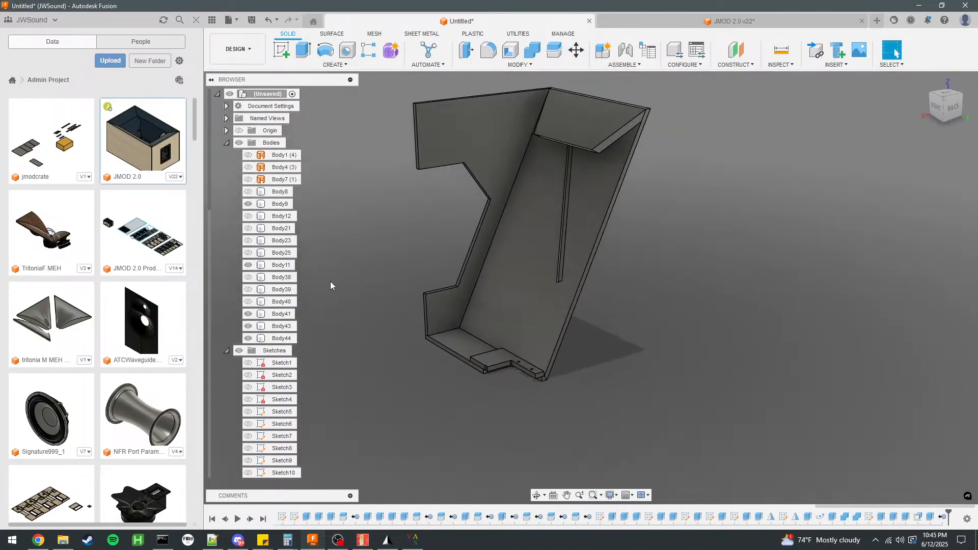
pyautogui.click(247, 265)
pyautogui.click(248, 266)
# Examine the gap at the lower corner where Body9, Body11 and Body41 meet, checking its edge and corner point.
pyautogui.scroll(6, 430, 321)
pyautogui.keyDown('shift'); pyautogui.moveTo(478, 333); pyautogui.dragTo(614, 312, button='middle'); pyautogui.keyUp('shift')
pyautogui.scroll(6, 424, 338)
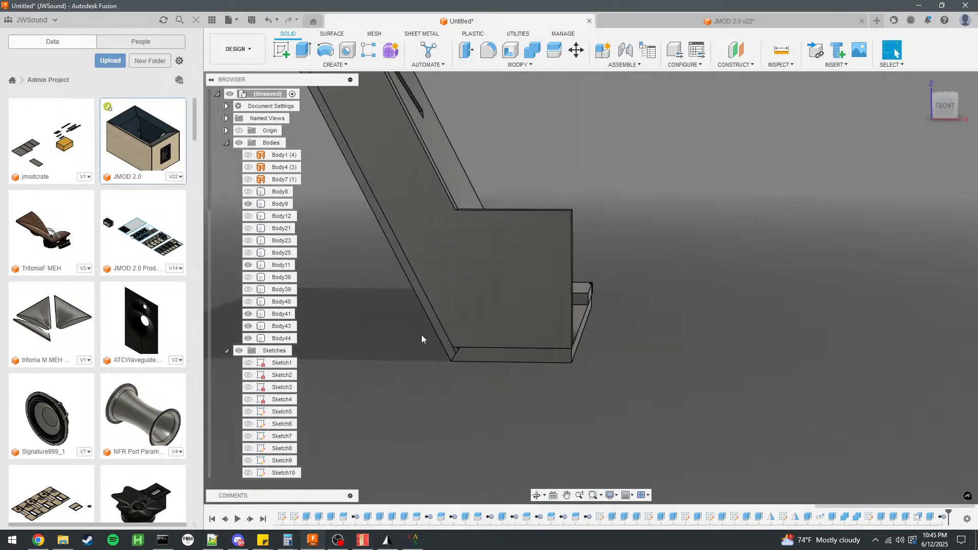
pyautogui.scroll(4, 453, 358)
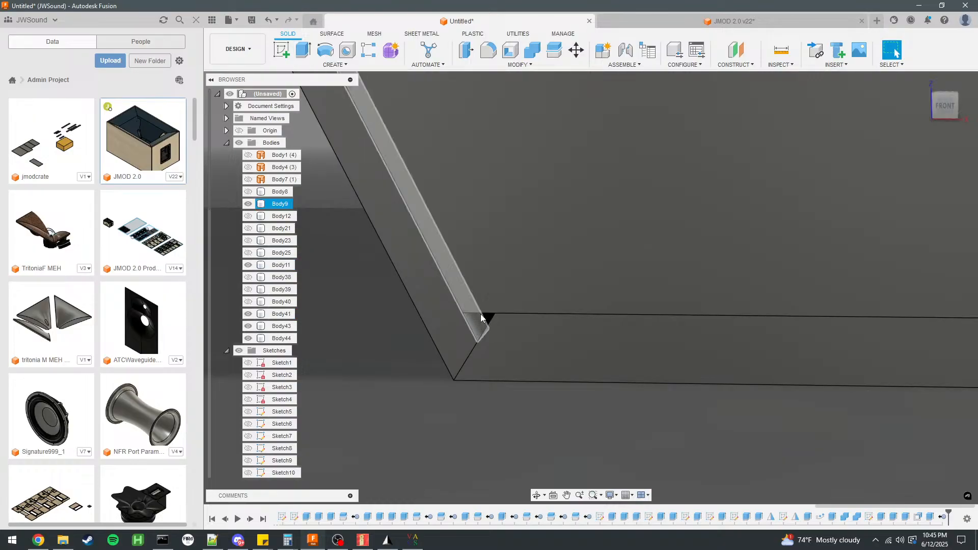
pyautogui.click(484, 328)
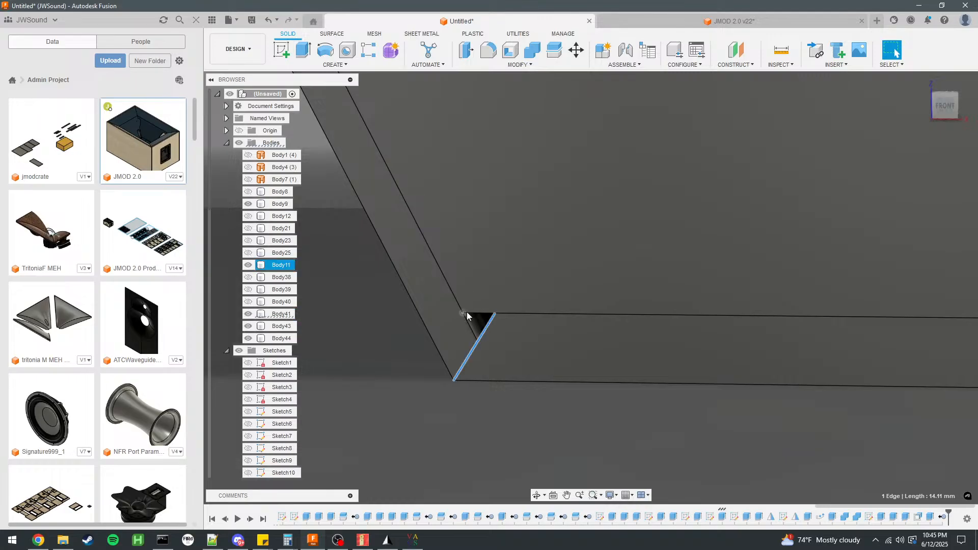
pyautogui.keyDown('ctrl'); pyautogui.click(466, 312); pyautogui.keyUp('ctrl')
pyautogui.click(460, 420)
pyautogui.scroll(-8, 476, 332)
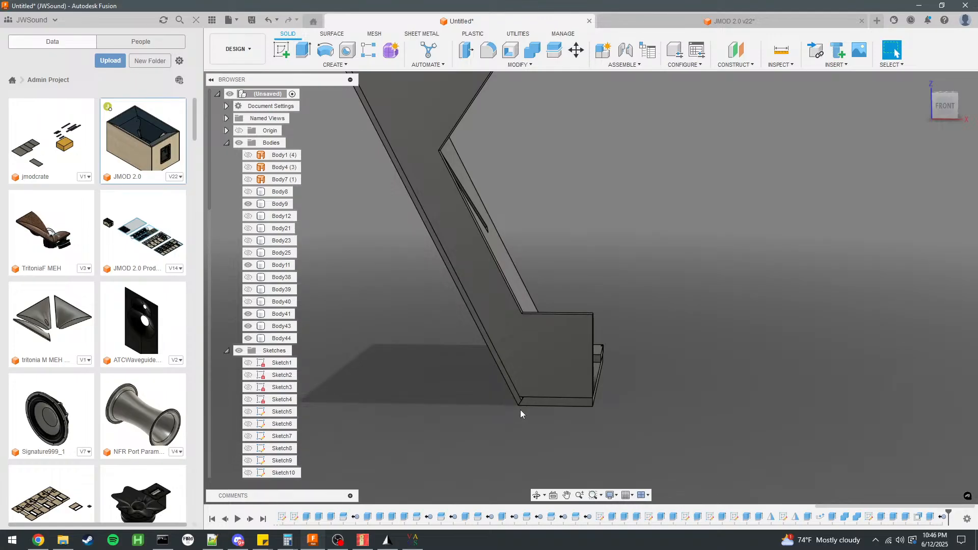
pyautogui.scroll(6, 521, 409)
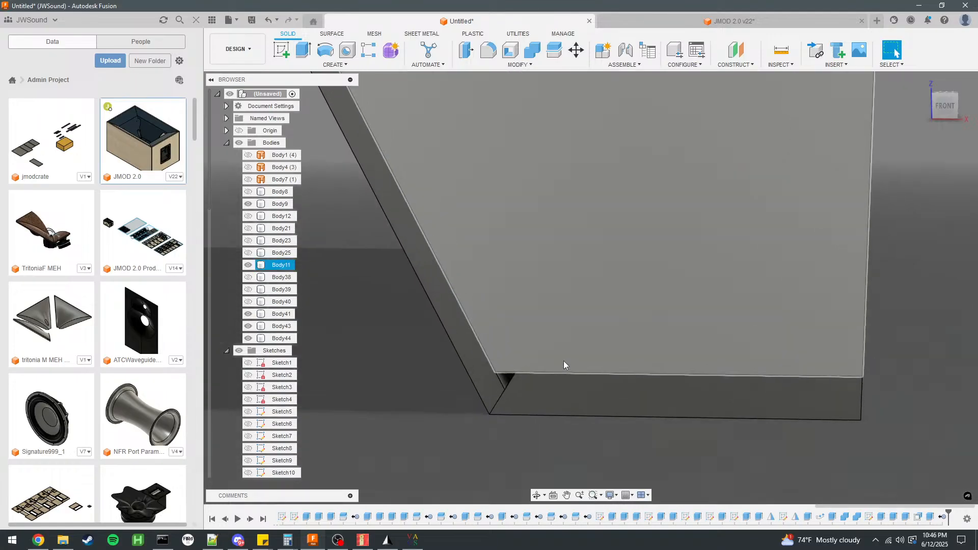
pyautogui.scroll(-2, 537, 343)
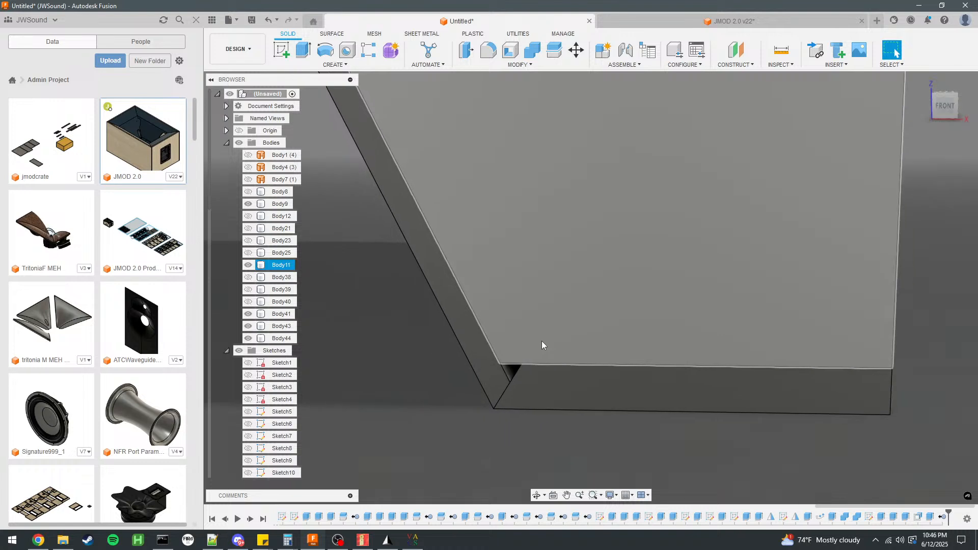
pyautogui.click(508, 371)
pyautogui.click(468, 409)
pyautogui.scroll(3, 508, 369)
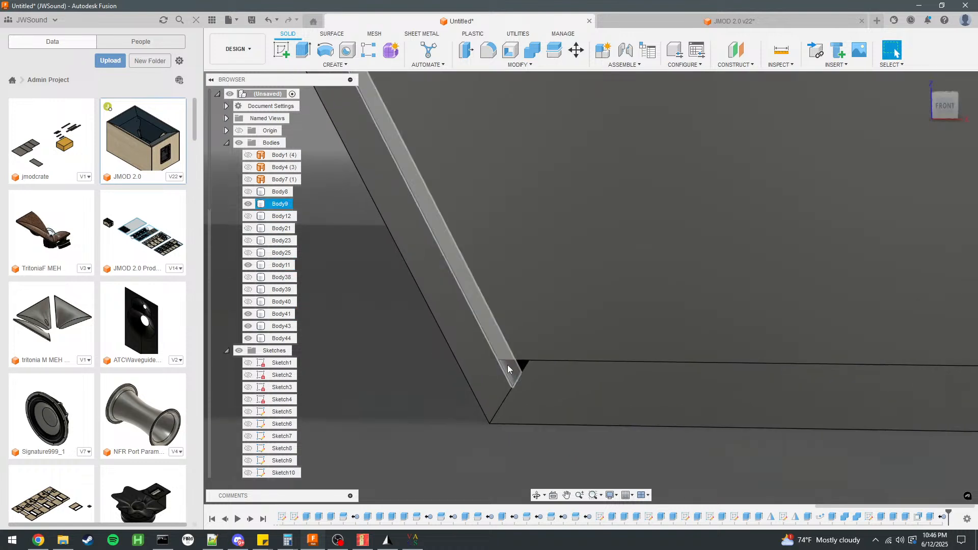
pyautogui.scroll(-2, 528, 365)
pyautogui.keyDown('shift'); pyautogui.moveTo(528, 365); pyautogui.dragTo(594, 433, button='middle'); pyautogui.keyUp('shift')
# Compare the panels at the lower corner by toggling Body11, Body39, Body40, Body41 and Body43, leaving Body39 and Body41 shown and Body43 hidden.
pyautogui.click(594, 432)
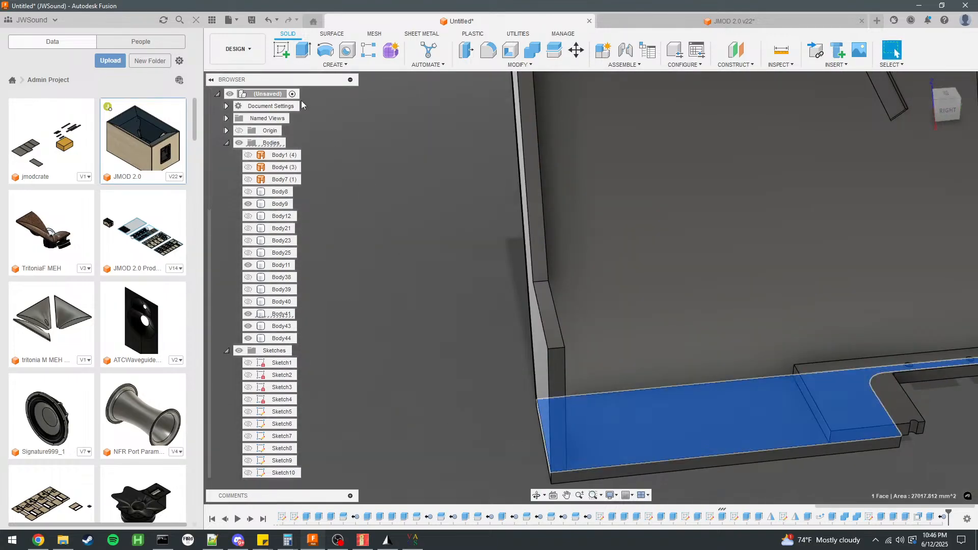
pyautogui.keyDown('shift'); pyautogui.moveTo(450, 262); pyautogui.dragTo(537, 380, button='middle'); pyautogui.keyUp('shift')
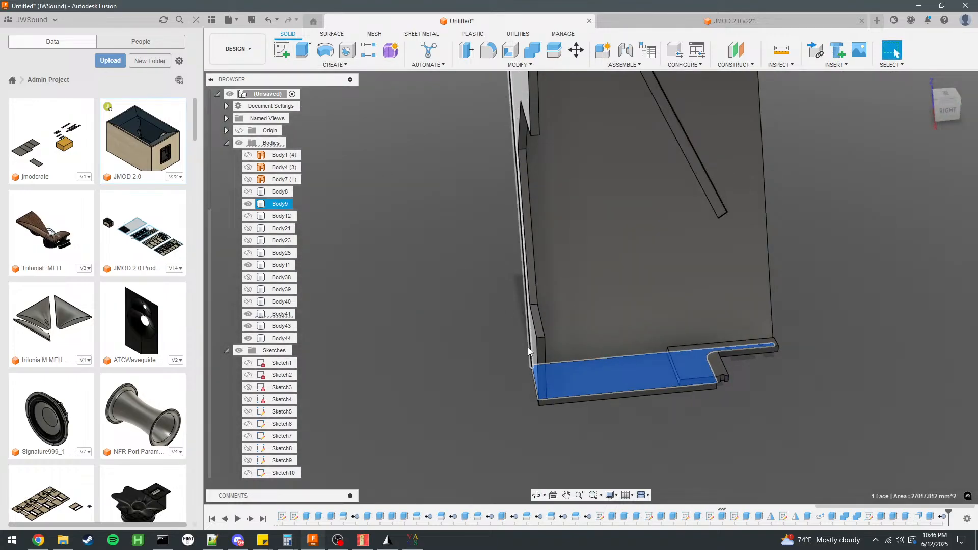
pyautogui.scroll(3, 528, 347)
pyautogui.click(543, 365)
pyautogui.click(248, 266)
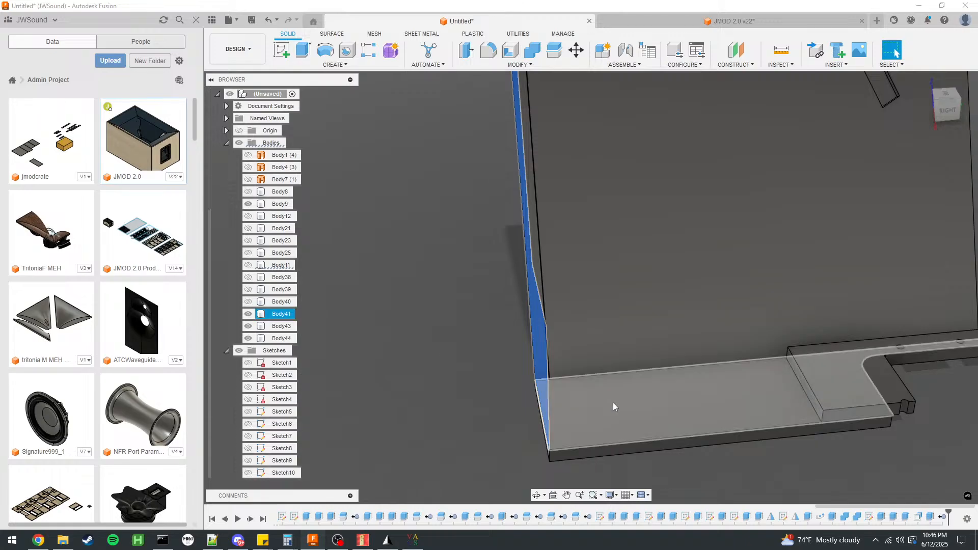
pyautogui.click(613, 403)
pyautogui.click(248, 289)
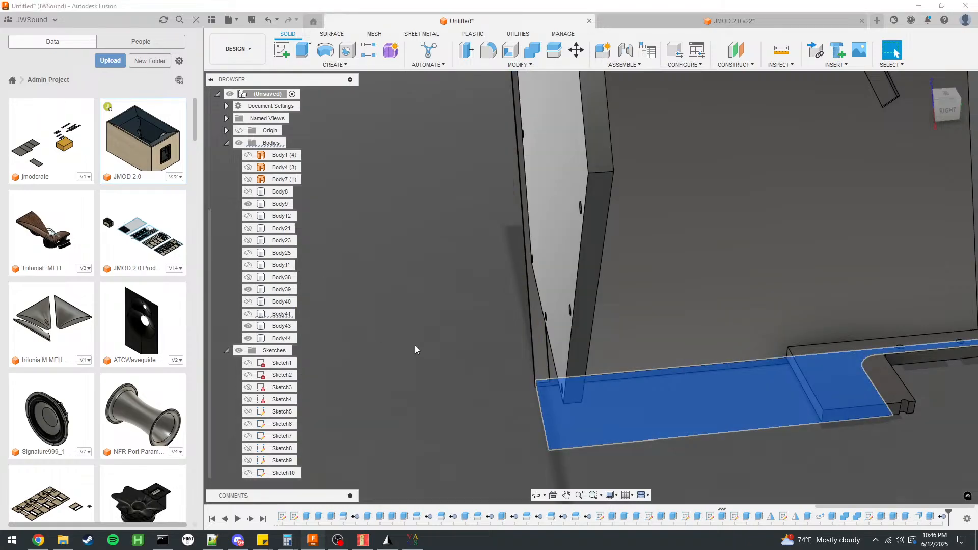
pyautogui.click(248, 290)
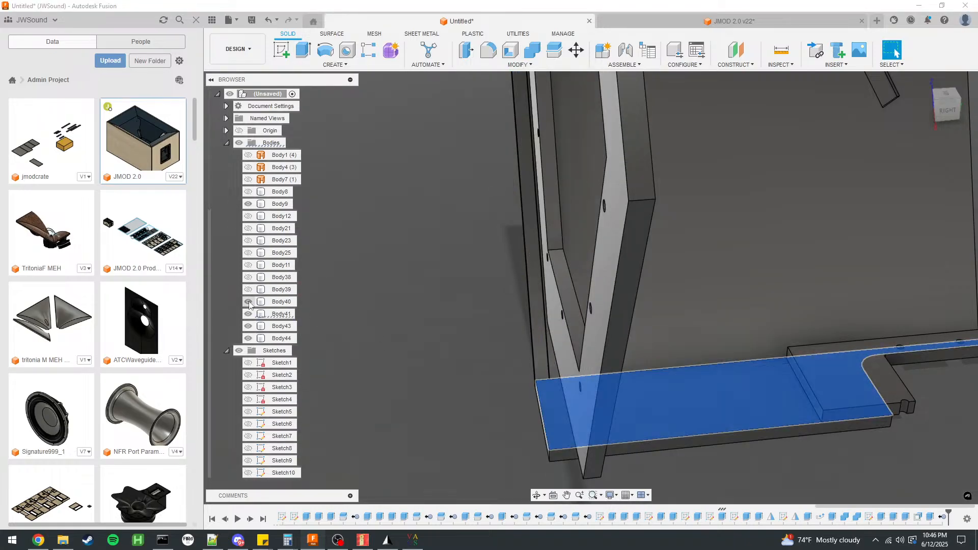
pyautogui.click(249, 290)
pyautogui.click(249, 314)
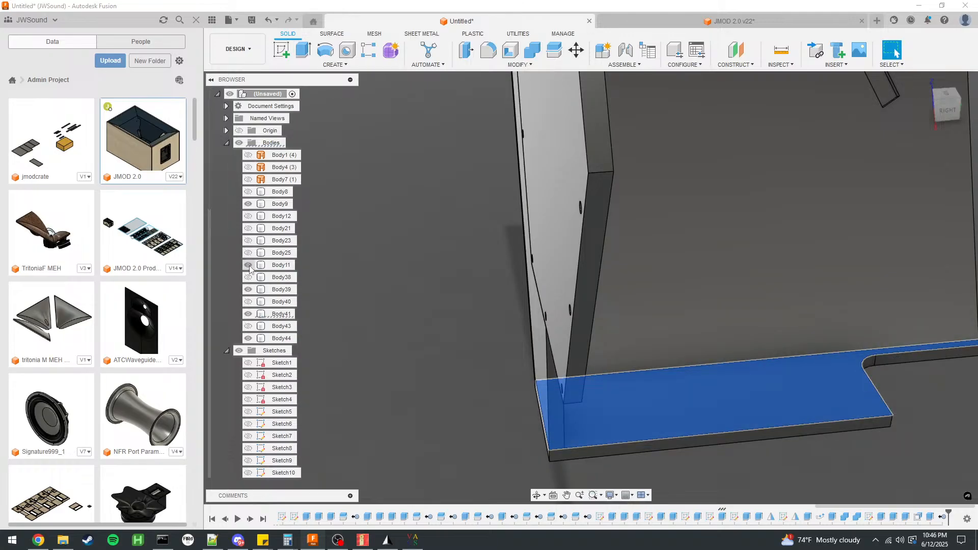
# Try to cut 5 mm into bottom panel Body41 by extruding Body11's lower end face, hiding the bottom panel to reach that face.
pyautogui.keyDown('shift'); pyautogui.moveTo(443, 369); pyautogui.dragTo(454, 310, button='middle'); pyautogui.keyUp('shift')
pyautogui.scroll(-4, 454, 308)
pyautogui.click(499, 359)
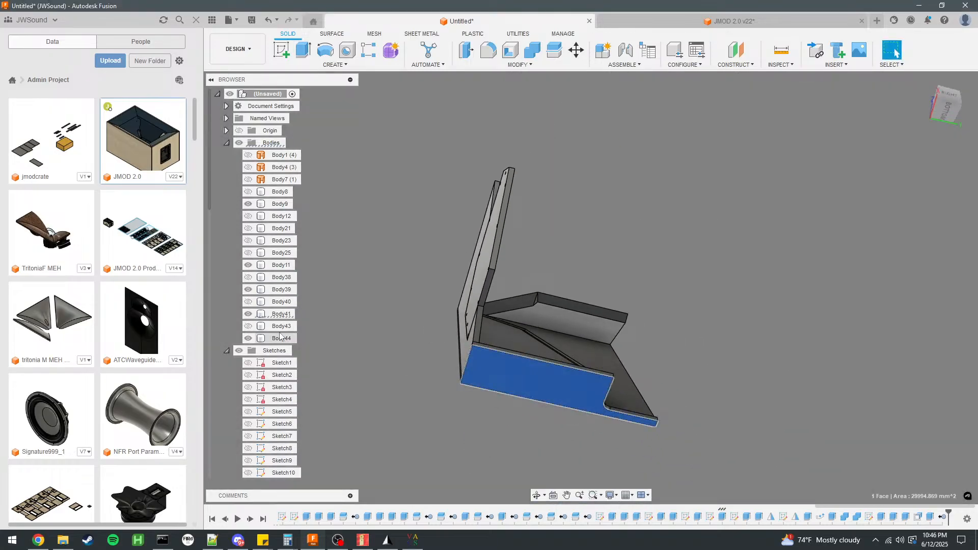
pyautogui.scroll(4, 432, 372)
pyautogui.click(436, 369)
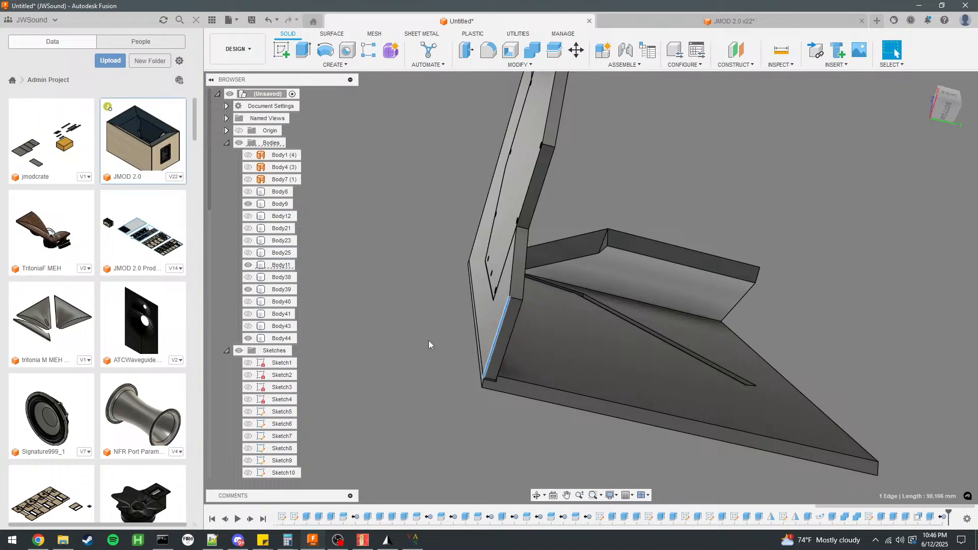
pyautogui.click(504, 337)
pyautogui.write('e')
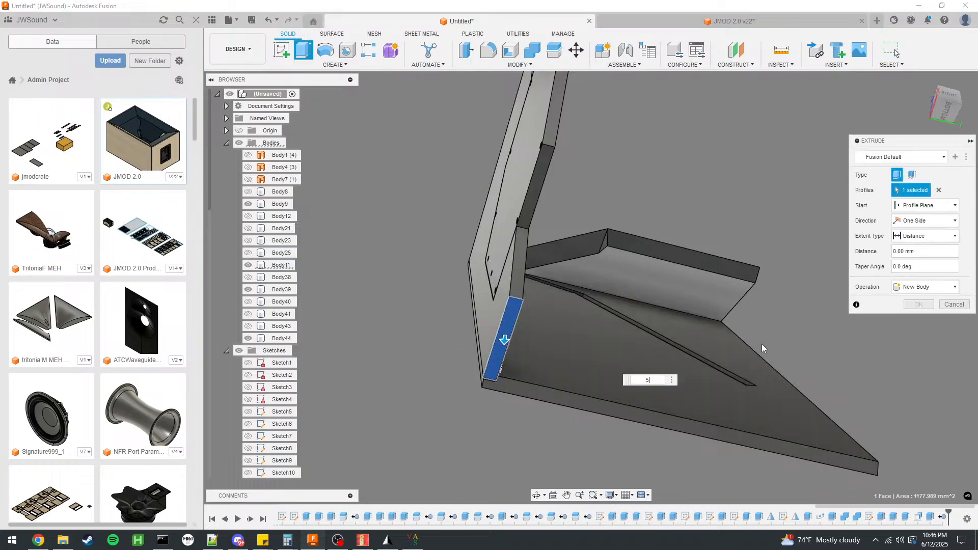
pyautogui.write('5')
pyautogui.click(917, 287)
pyautogui.click(912, 304)
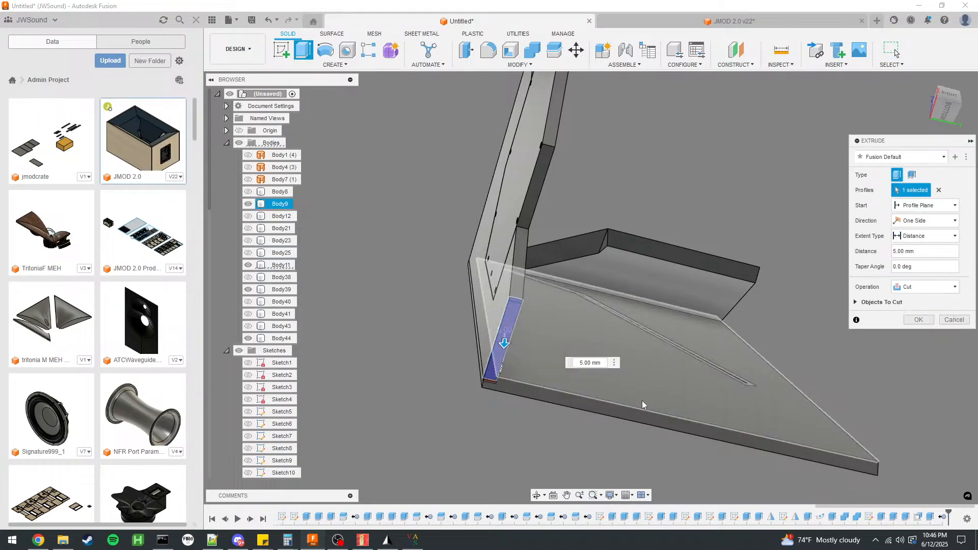
pyautogui.click(247, 314)
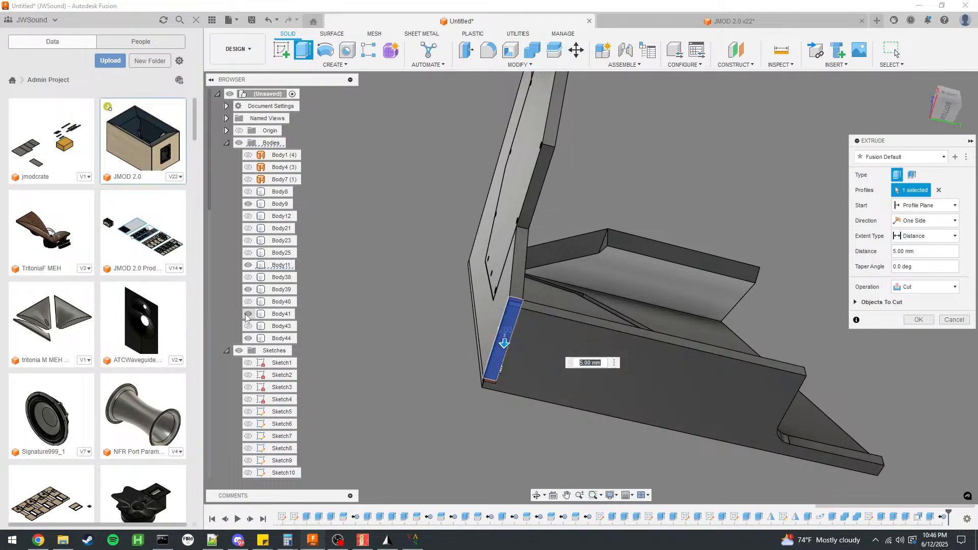
pyautogui.click(927, 323)
# Inspect the lower corner joint and hide panel Body11 to expose the inner face of bottom panel Body41.
pyautogui.keyDown('shift'); pyautogui.moveTo(586, 343); pyautogui.dragTo(618, 362, button='middle'); pyautogui.keyUp('shift')
pyautogui.scroll(3, 481, 306)
pyautogui.keyDown('shift'); pyautogui.moveTo(481, 306); pyautogui.dragTo(584, 347, button='middle'); pyautogui.keyUp('shift')
pyautogui.scroll(5, 584, 347)
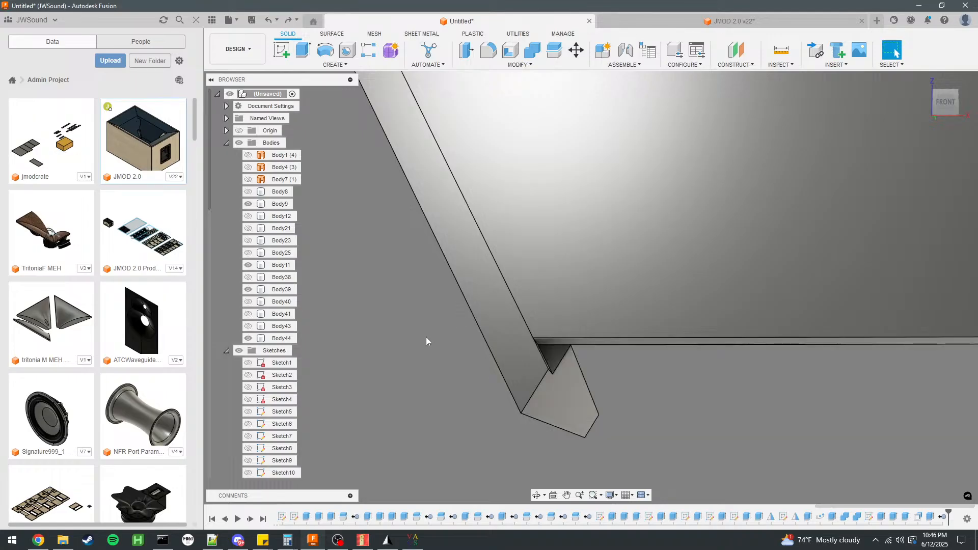
pyautogui.scroll(-3, 415, 337)
pyautogui.click(248, 265)
# Start a new sketch on the inner face of bottom panel Body41.
pyautogui.keyDown('shift'); pyautogui.moveTo(432, 235); pyautogui.dragTo(554, 361, button='middle'); pyautogui.keyUp('shift')
pyautogui.click(553, 361)
pyautogui.click(282, 50)
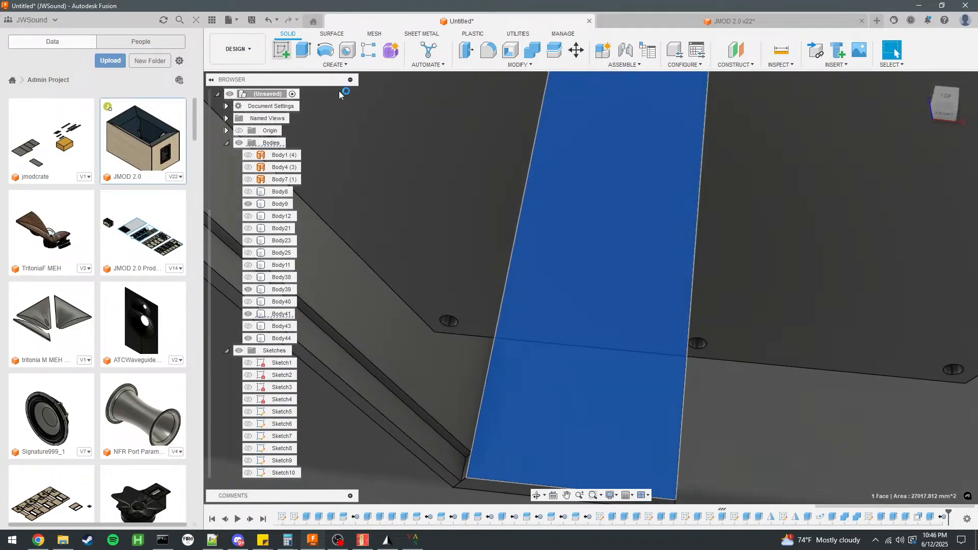
pyautogui.scroll(-5, 506, 132)
pyautogui.scroll(4, 468, 255)
pyautogui.moveTo(467, 255)
pyautogui.keyDown('shift'); pyautogui.mouseDown(button='middle')
pyautogui.moveTo(487, 260)
pyautogui.moveTo(479, 227)
pyautogui.moveTo(415, 158)
pyautogui.moveTo(465, 270)
pyautogui.moveTo(514, 311)
pyautogui.mouseUp(button='middle'); pyautogui.keyUp('shift')
pyautogui.click(282, 50)
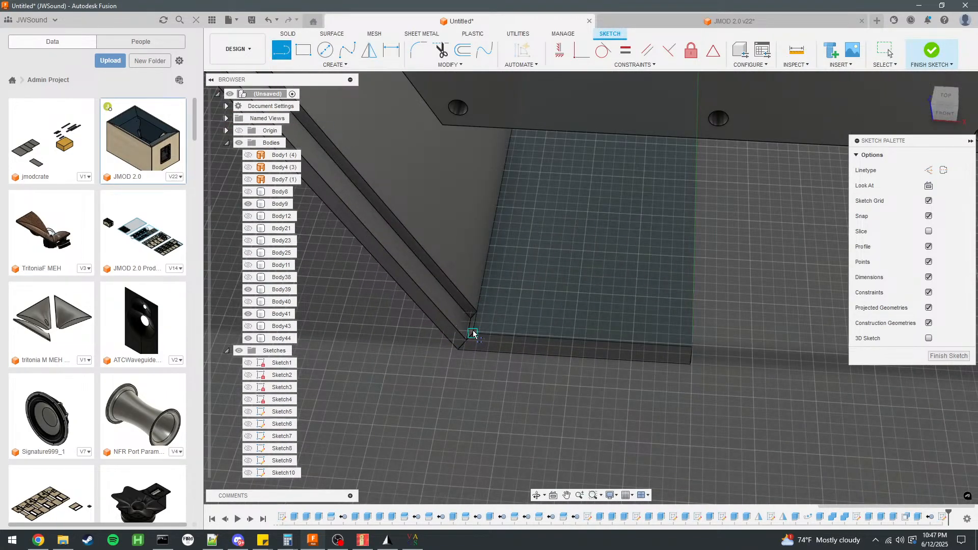
pyautogui.click(472, 334)
pyautogui.write('12.7')
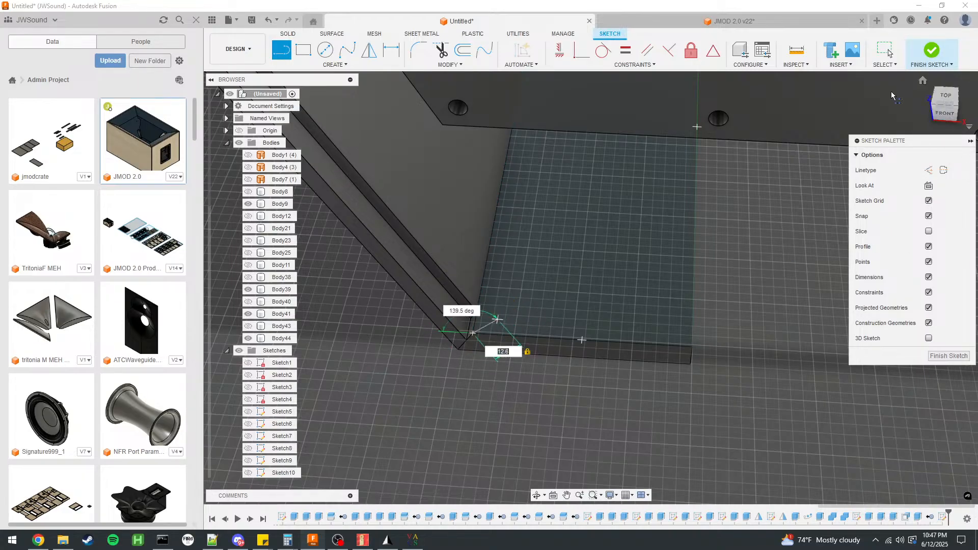
pyautogui.press('Escape')
# Create a user parameter named gluegap in mm with the expression 0.6 mm.
pyautogui.click(449, 64)
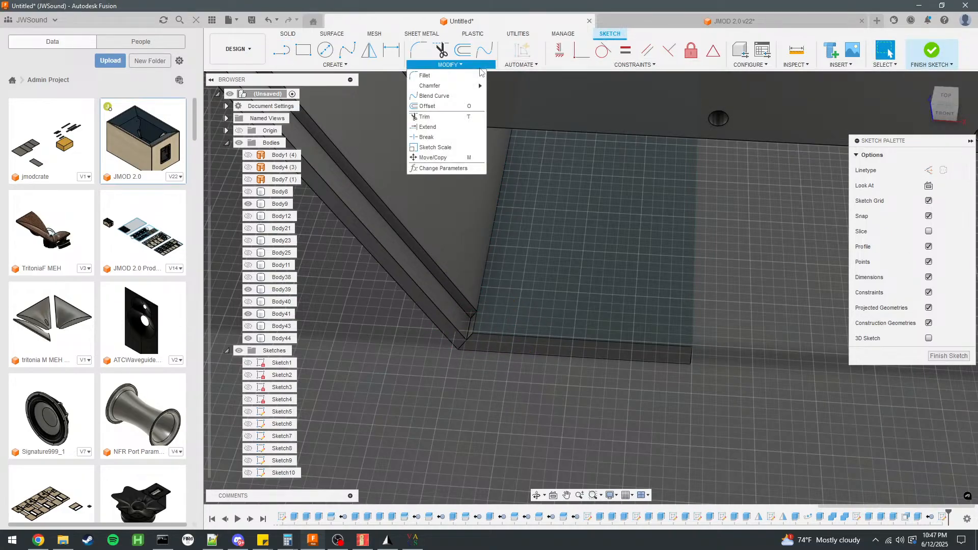
pyautogui.click(444, 168)
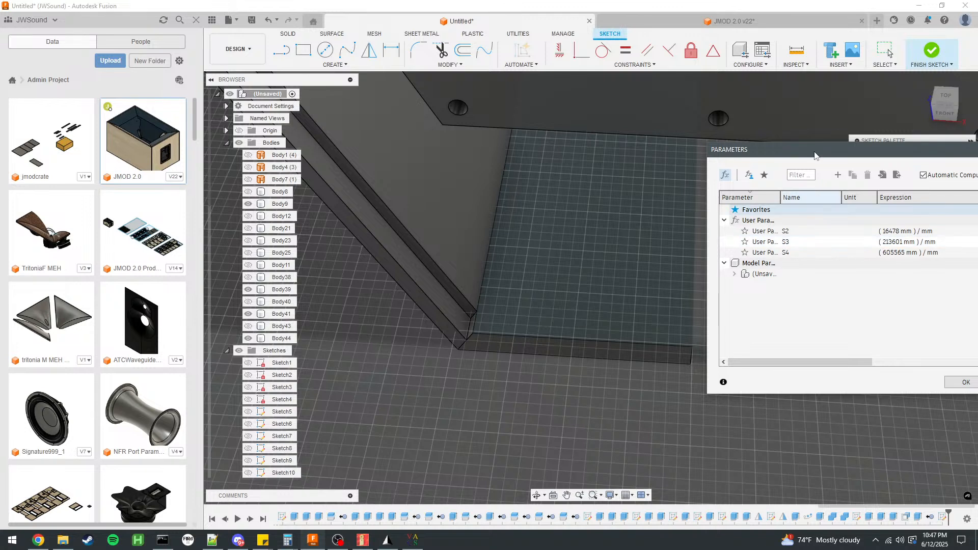
pyautogui.click(639, 163)
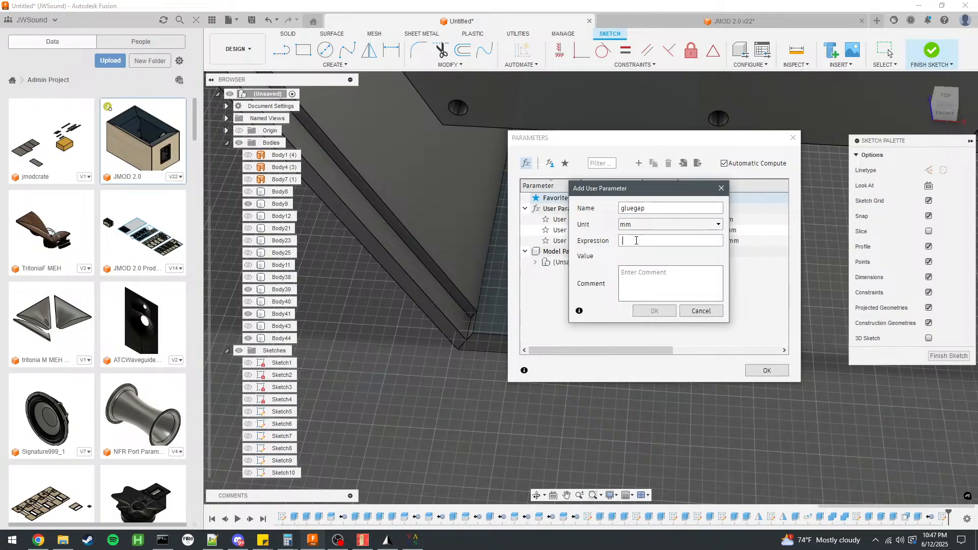
pyautogui.click(653, 310)
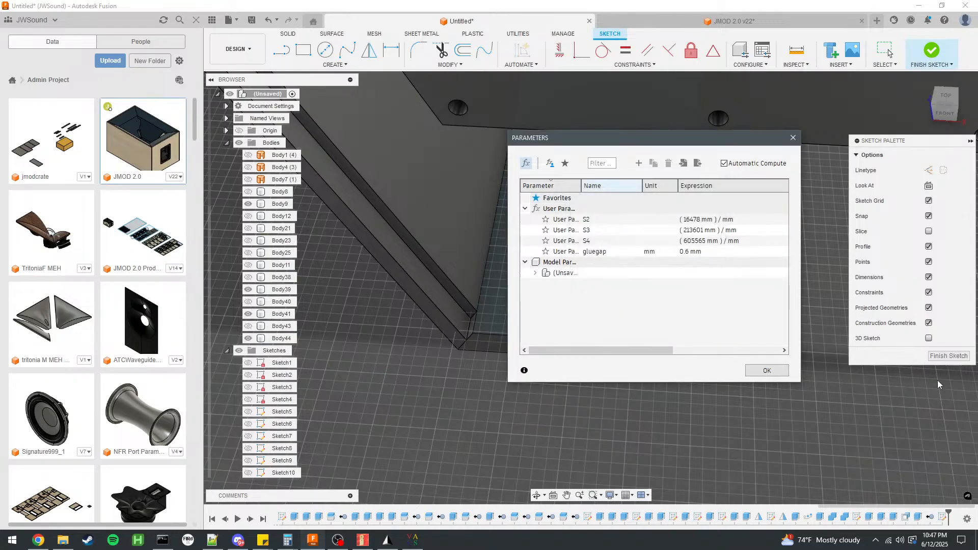
pyautogui.click(766, 371)
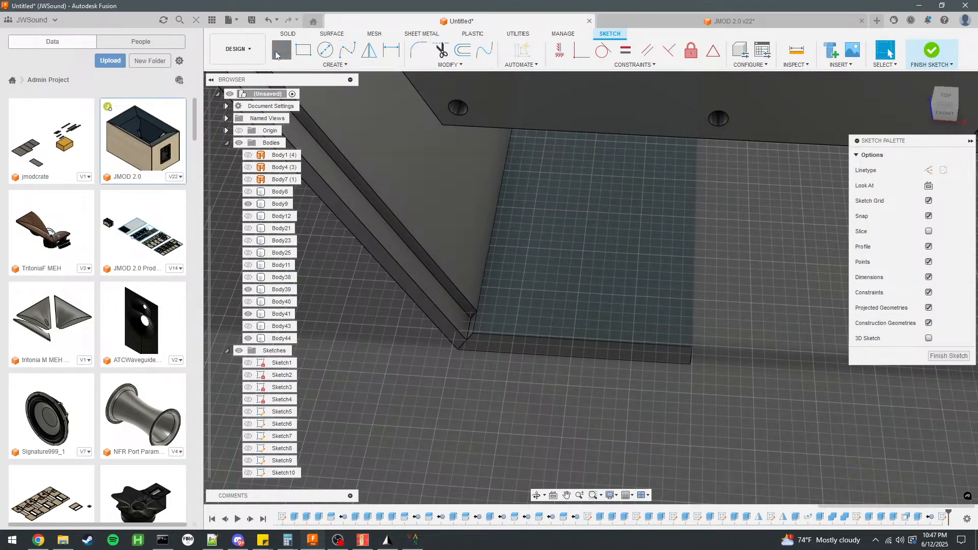
# Draw a line of length 12+gluegap along the bottom panel's edge, starting at its corner beside side panel Body9.
pyautogui.click(282, 49)
pyautogui.click(473, 335)
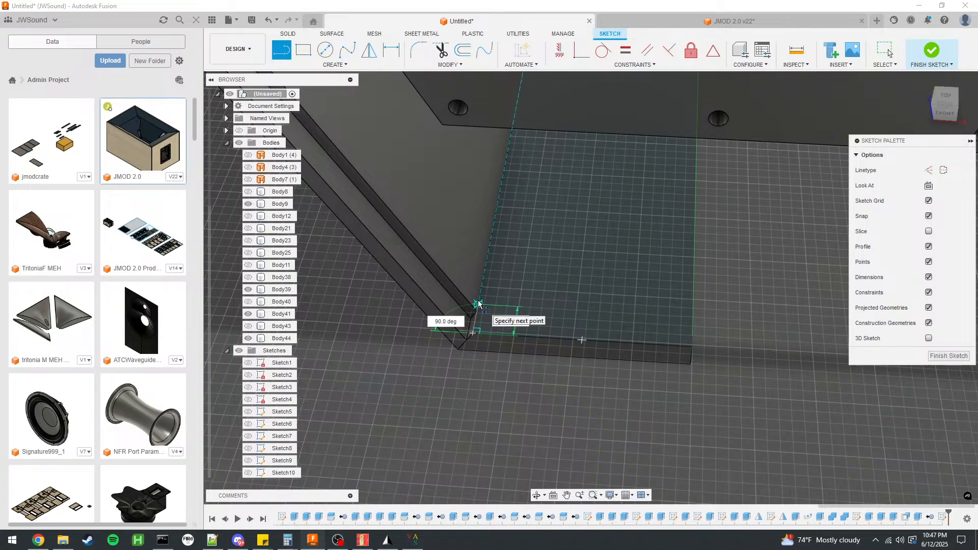
pyautogui.write('12+gluegap')
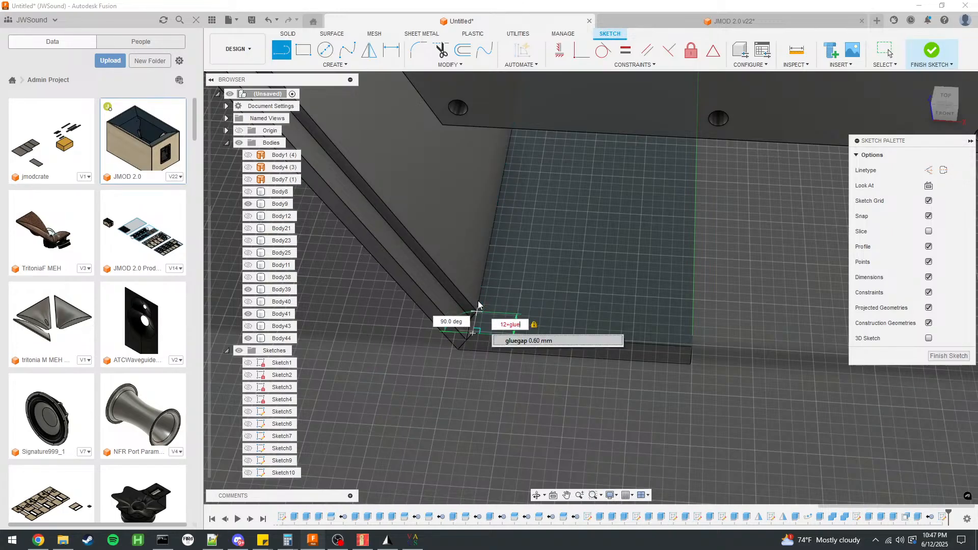
pyautogui.press('Return')
pyautogui.press('Escape')
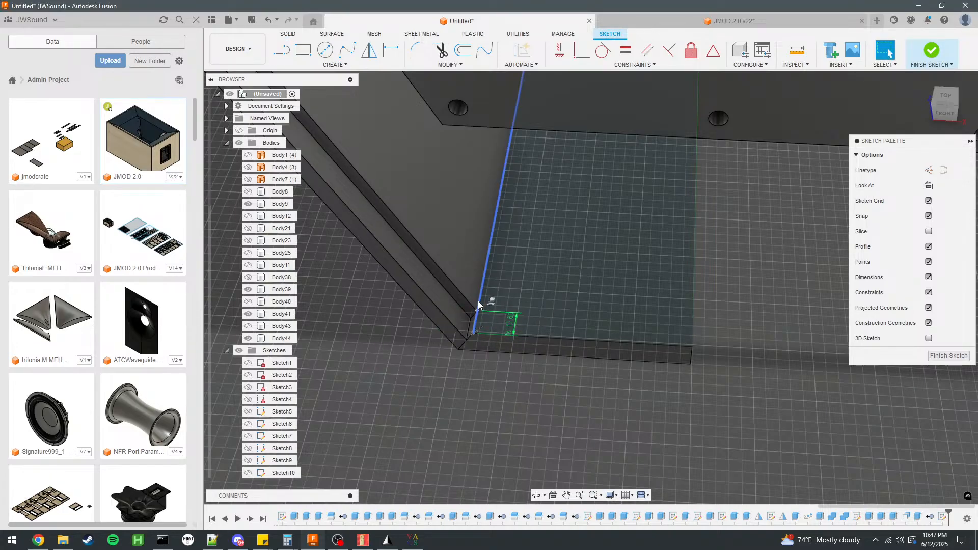
# Draw a line from the end of the 12+gluegap line across the bottom panel to its opposite edge and finish the sketch.
pyautogui.scroll(4, 484, 327)
pyautogui.press('l')
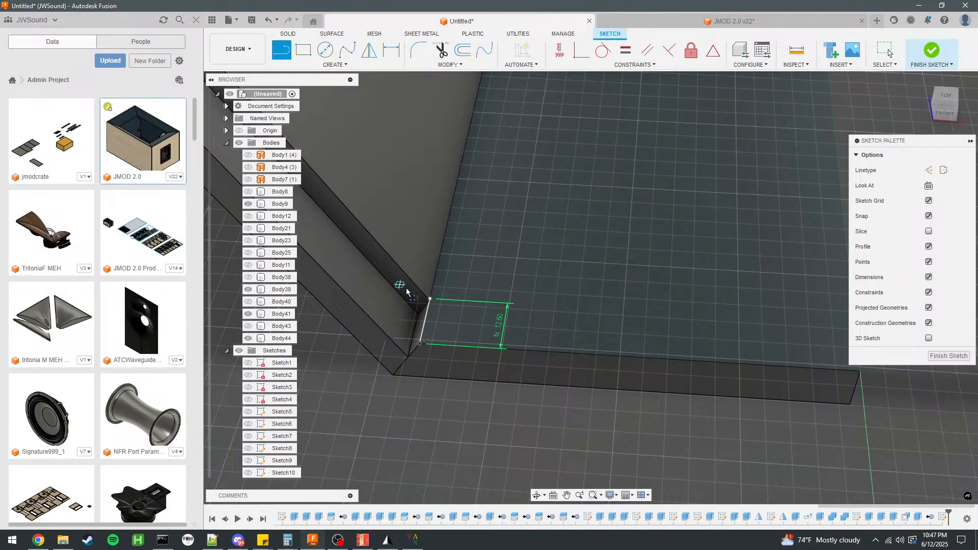
pyautogui.click(430, 301)
pyautogui.scroll(-3, 357, 284)
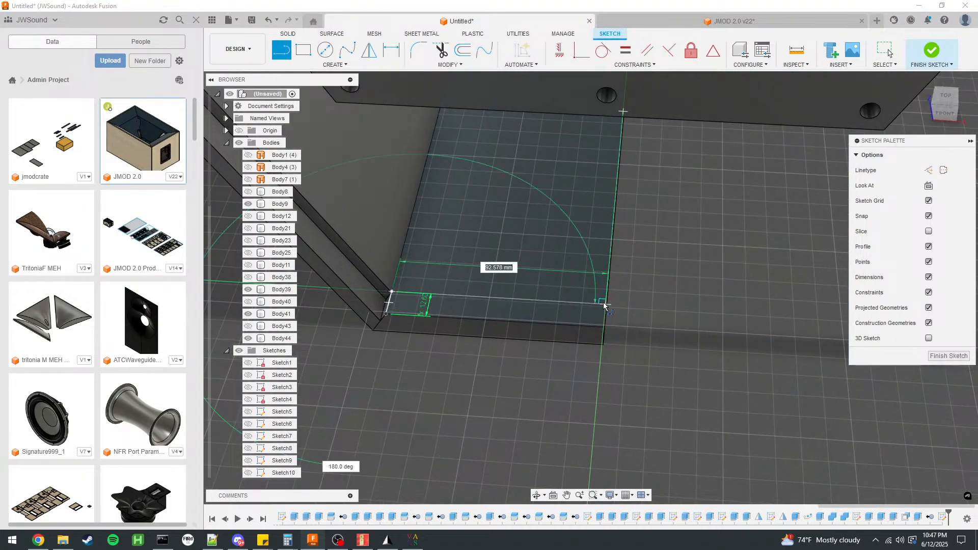
pyautogui.click(931, 51)
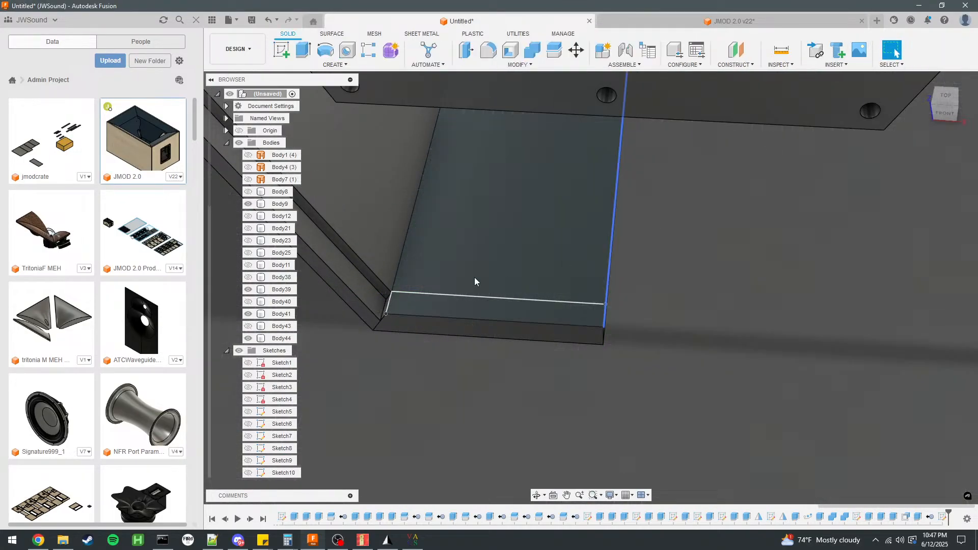
pyautogui.click(448, 305)
pyautogui.scroll(3, 378, 295)
pyautogui.click(436, 369)
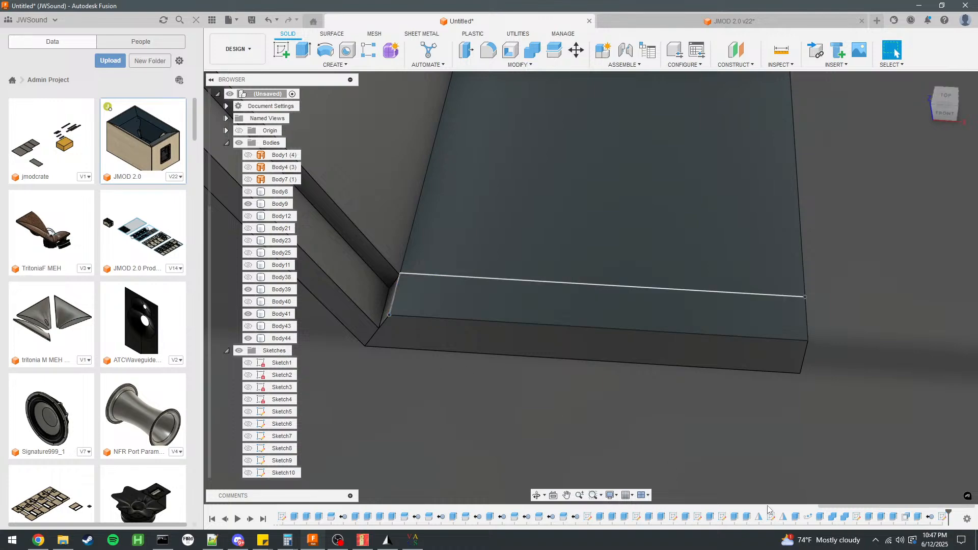
# Reopen the bottom panel sketch and extend the strip's inner line 20 mm outward past side panel Body9.
pyautogui.doubleClick(942, 517)
pyautogui.scroll(-3, 656, 299)
pyautogui.scroll(2, 597, 437)
pyautogui.keyDown('shift'); pyautogui.moveTo(598, 436); pyautogui.dragTo(573, 221, button='middle'); pyautogui.keyUp('shift')
pyautogui.scroll(-5, 573, 220)
pyautogui.scroll(5, 561, 367)
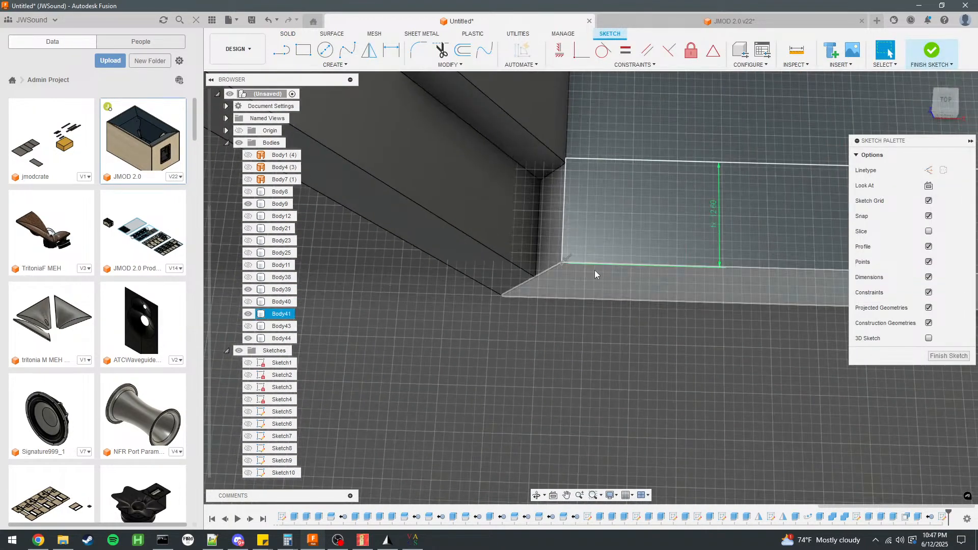
pyautogui.click(283, 50)
pyautogui.click(566, 158)
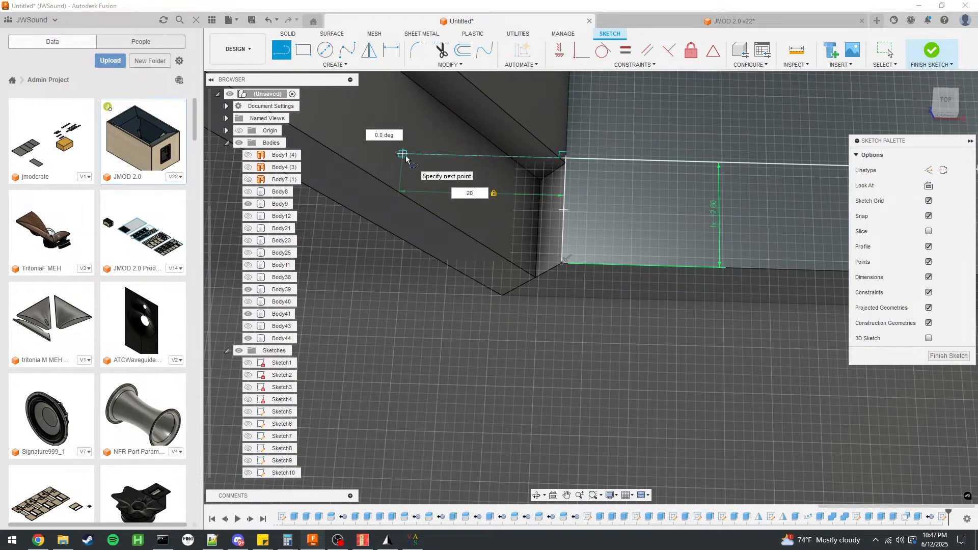
pyautogui.press('Return')
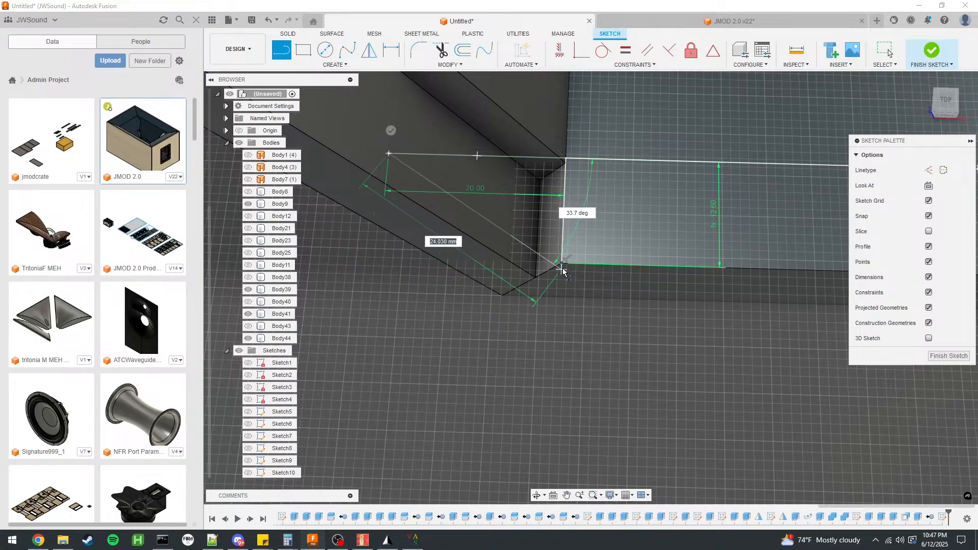
# Close the extended strip into a rectangle reaching the bottom panel's far corner and finish the sketch.
pyautogui.click(379, 258)
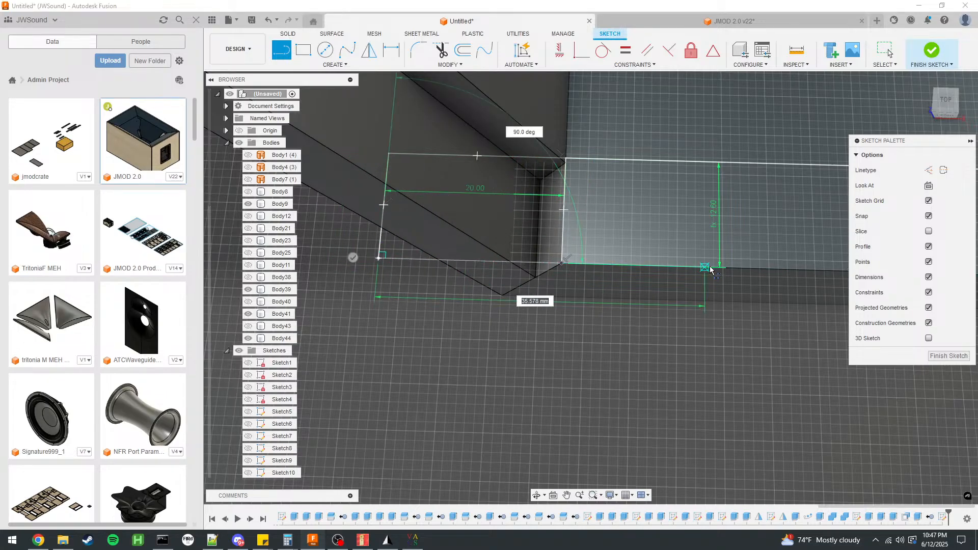
pyautogui.scroll(-3, 377, 254)
pyautogui.click(820, 269)
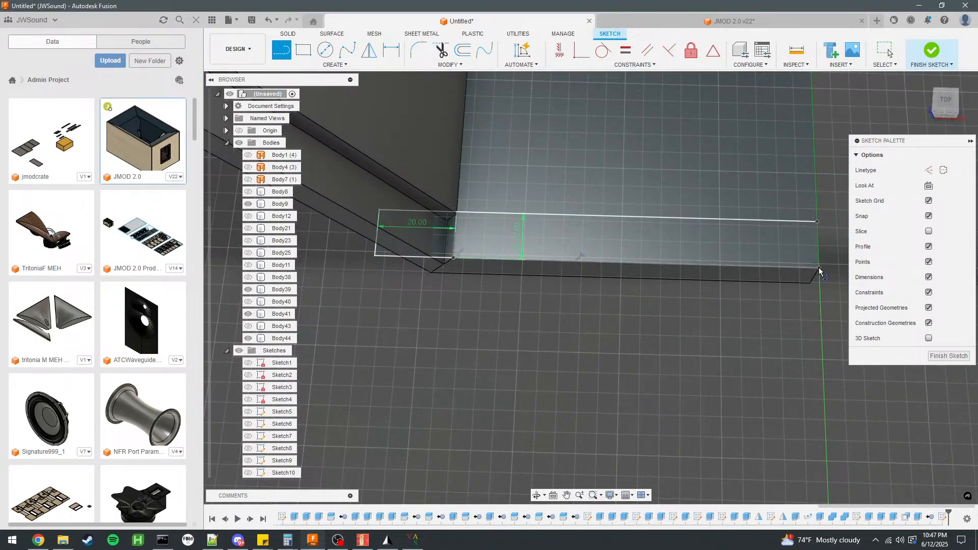
pyautogui.click(932, 51)
# Cut both parts of the edge strip profile 5 mm deep into the bottom panel, excluding side panel Body9 from the cut.
pyautogui.click(431, 229)
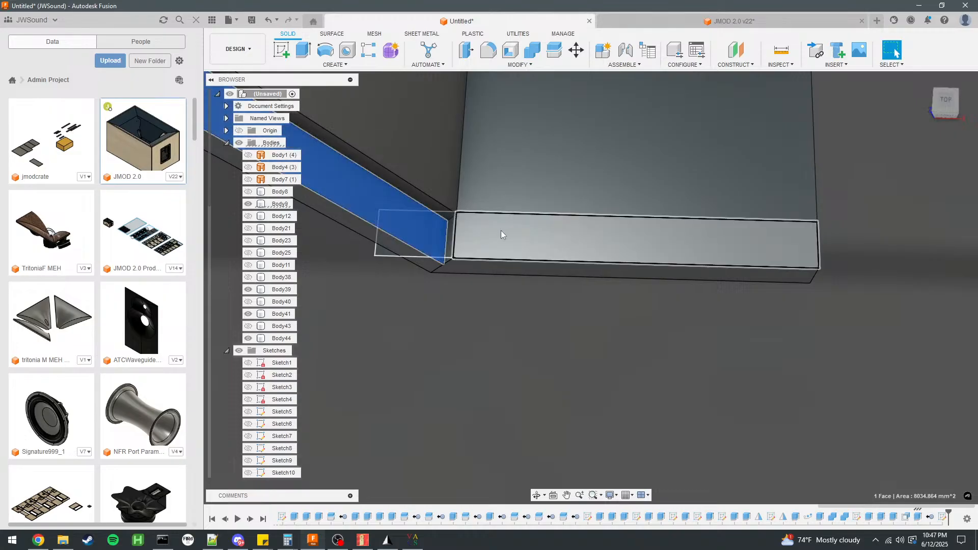
pyautogui.click(464, 233)
pyautogui.write('e')
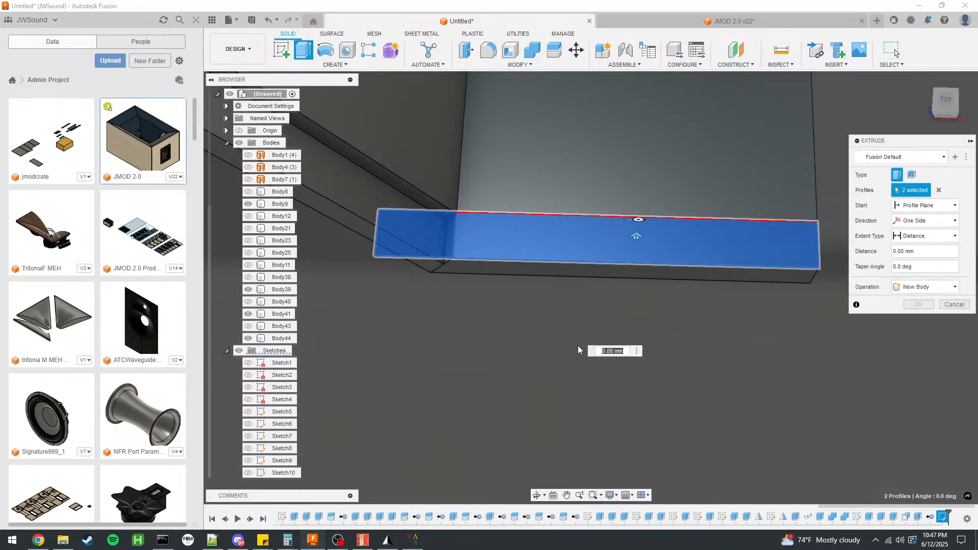
pyautogui.write('-5')
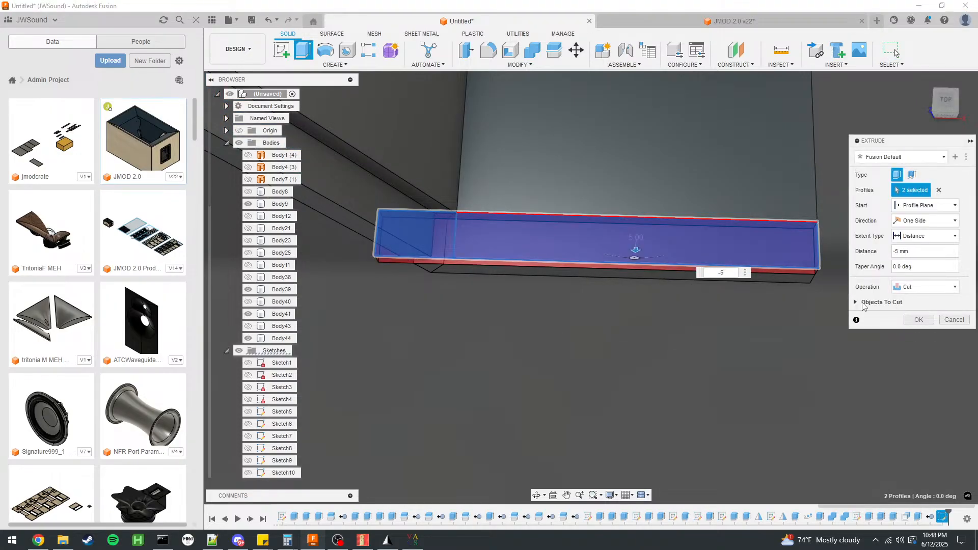
pyautogui.click(861, 304)
pyautogui.click(861, 320)
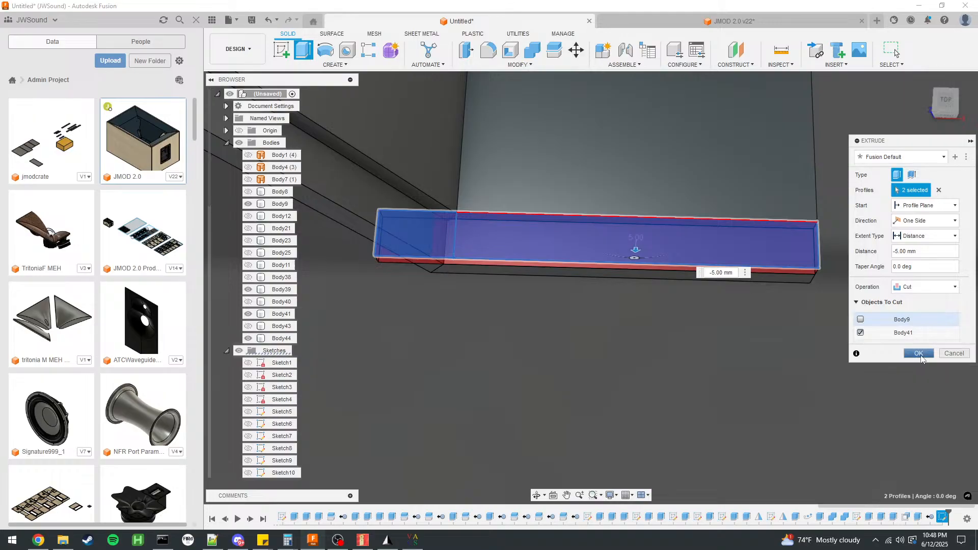
pyautogui.click(919, 354)
pyautogui.keyDown('shift'); pyautogui.moveTo(610, 369); pyautogui.dragTo(591, 363, button='middle'); pyautogui.keyUp('shift')
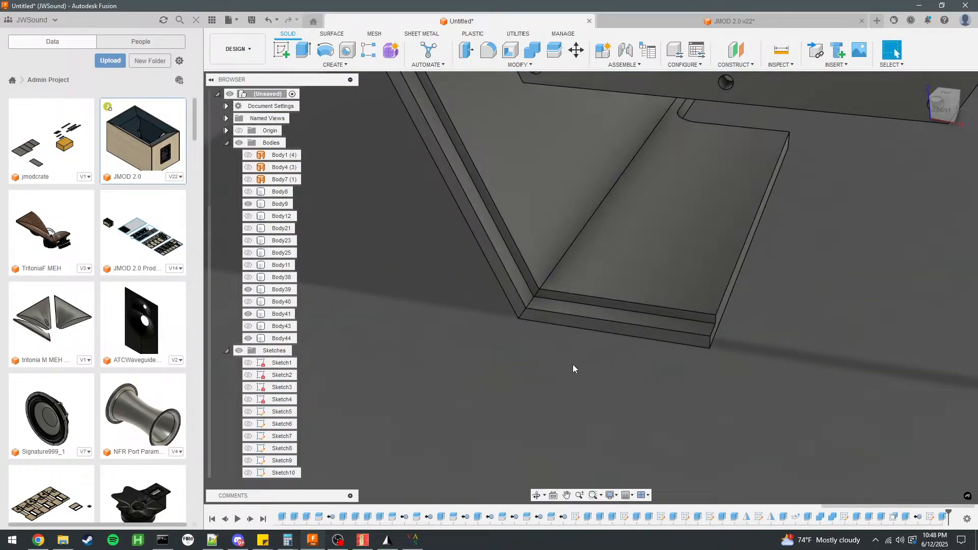
# Show panel Body11, which meets the bottom panel at the newly cut edge strip.
pyautogui.click(248, 338)
pyautogui.click(246, 327)
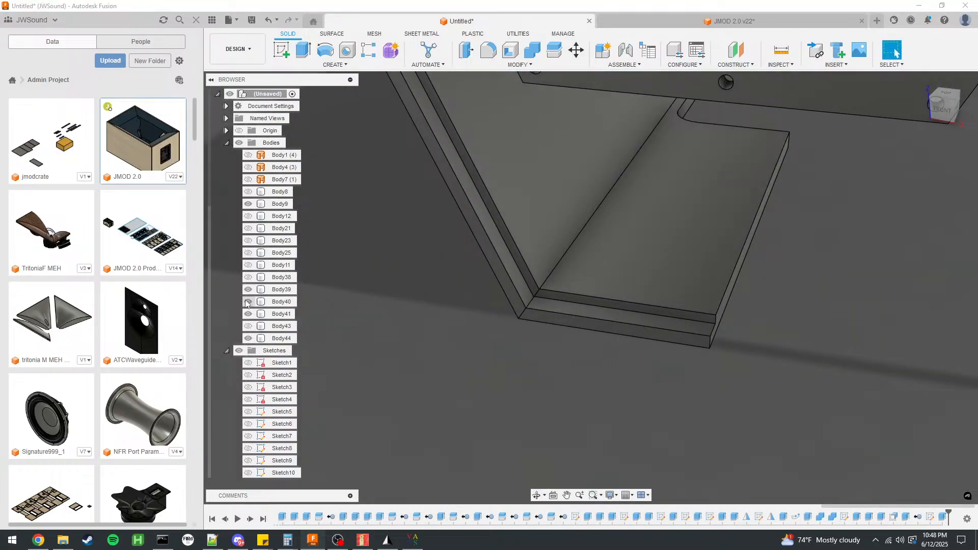
pyautogui.click(248, 277)
pyautogui.click(248, 279)
pyautogui.click(248, 266)
pyautogui.scroll(4, 600, 363)
pyautogui.keyDown('shift'); pyautogui.moveTo(600, 363); pyautogui.dragTo(628, 283, button='middle'); pyautogui.keyUp('shift')
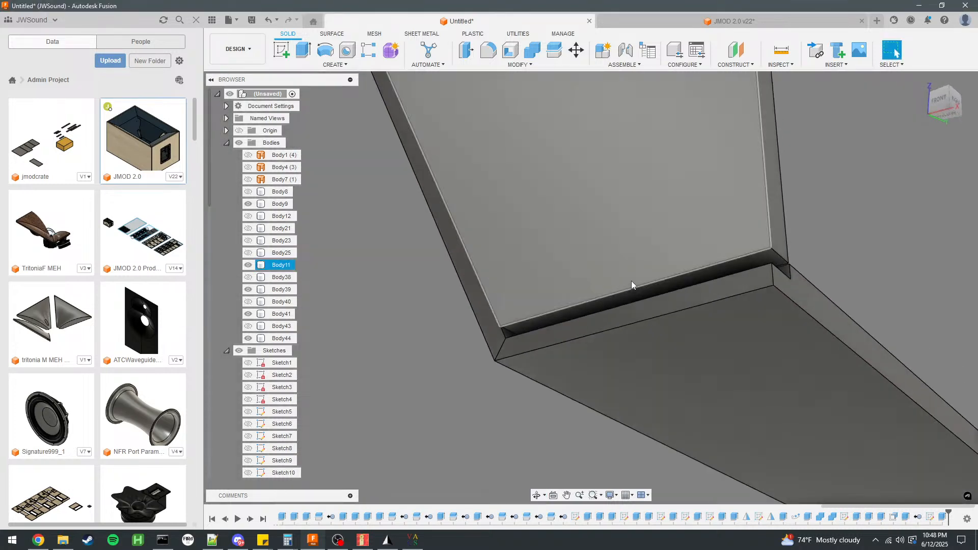
# Extend the lower edge face of panel Body11 by 5 mm into the bottom panel's cut strip with Press Pull.
pyautogui.click(635, 292)
pyautogui.click(468, 54)
pyautogui.write('5')
pyautogui.click(923, 202)
# Examine the corner joint between panel Body11 and the bottom panel, including the edges along the small gap.
pyautogui.scroll(-4, 600, 283)
pyautogui.scroll(1, 761, 281)
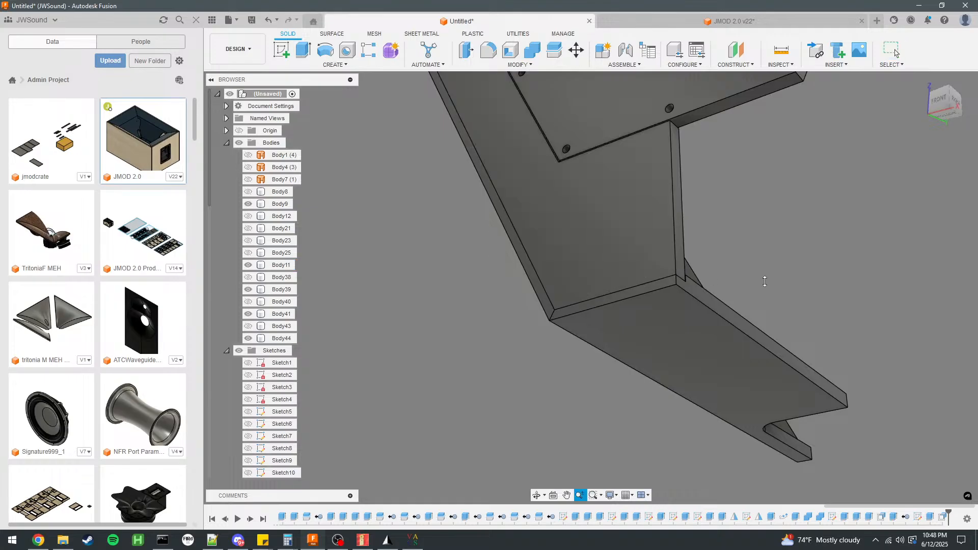
pyautogui.moveTo(695, 279)
pyautogui.keyDown('shift'); pyautogui.mouseDown(button='middle')
pyautogui.moveTo(584, 399)
pyautogui.moveTo(774, 316)
pyautogui.moveTo(485, 344)
pyautogui.mouseUp(button='middle'); pyautogui.keyUp('shift')
pyautogui.scroll(2, 616, 342)
pyautogui.scroll(5, 537, 381)
pyautogui.keyDown('shift'); pyautogui.moveTo(540, 383); pyautogui.dragTo(507, 381, button='middle'); pyautogui.keyUp('shift')
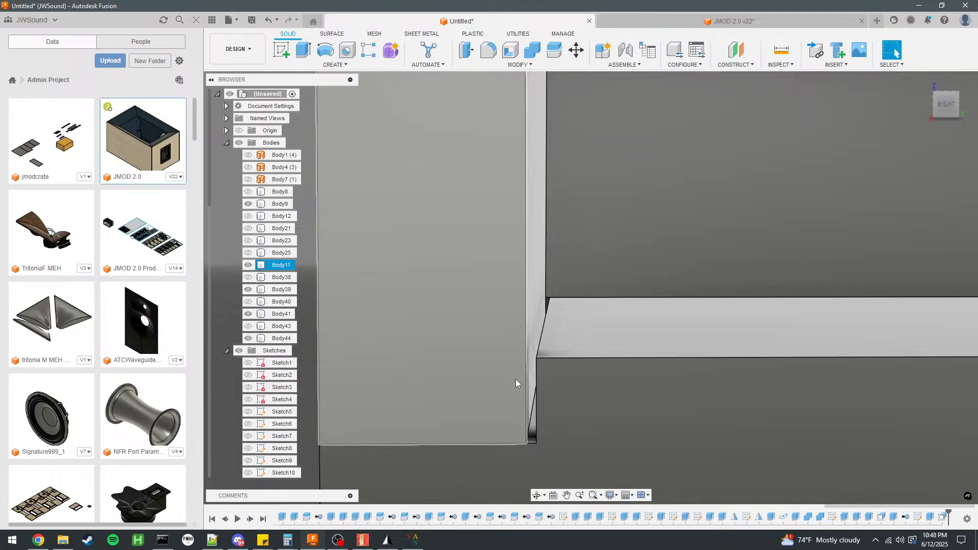
pyautogui.click(536, 385)
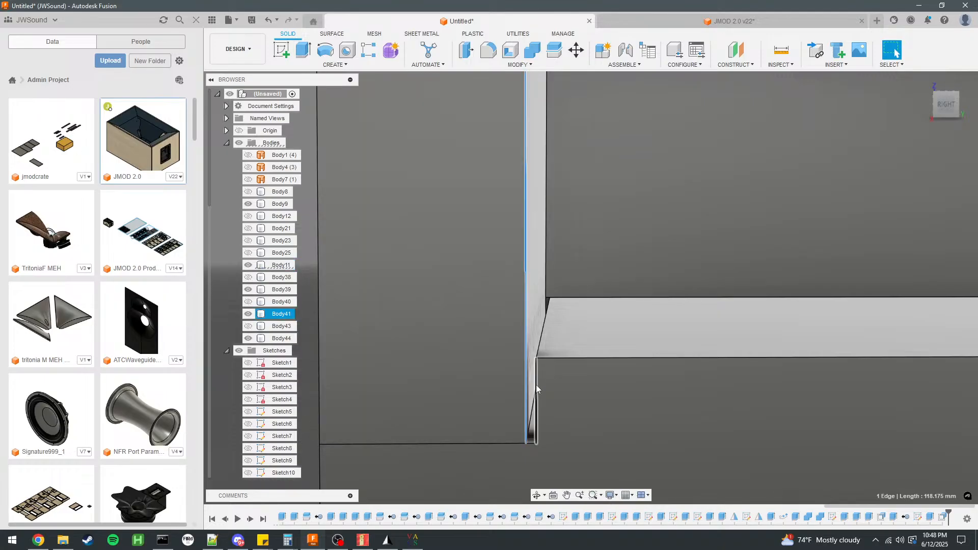
pyautogui.keyDown('ctrl'); pyautogui.click(536, 384); pyautogui.keyUp('ctrl')
pyautogui.click(533, 400)
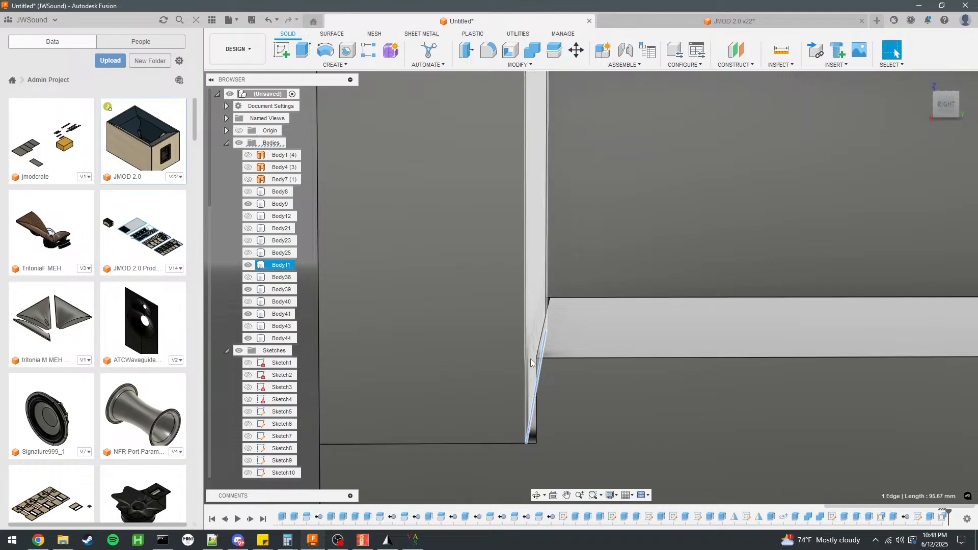
pyautogui.scroll(-4, 430, 362)
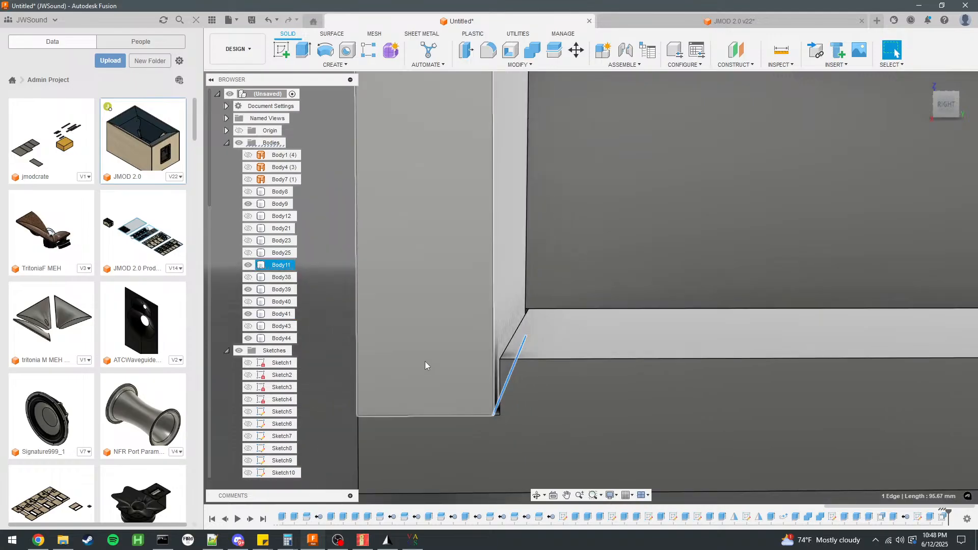
pyautogui.scroll(-4, 370, 357)
pyautogui.keyDown('shift'); pyautogui.moveTo(361, 354); pyautogui.dragTo(480, 298, button='middle'); pyautogui.keyUp('shift')
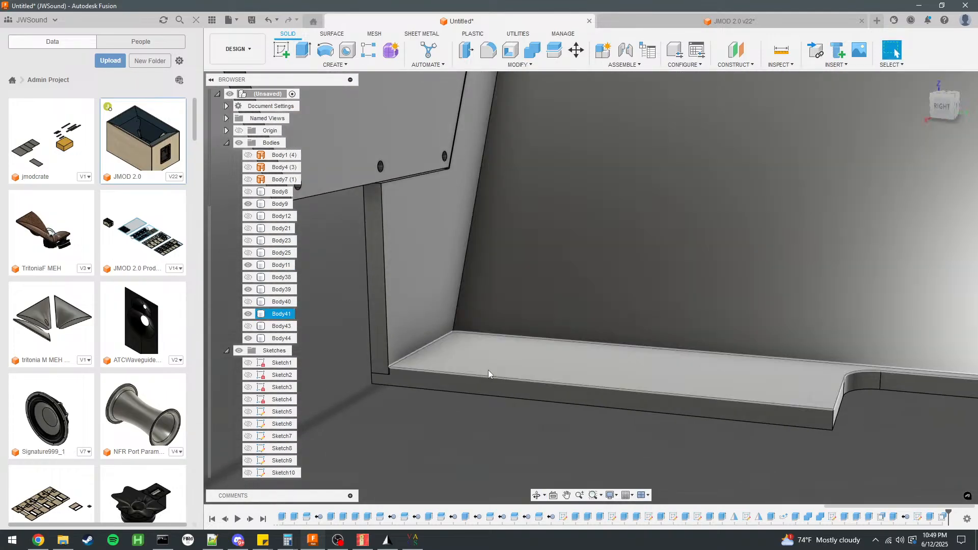
# Bring all solid bodies back into view and isolate the grooved side panel Body9.
pyautogui.keyDown('shift'); pyautogui.moveTo(488, 370); pyautogui.dragTo(487, 331, button='middle'); pyautogui.keyUp('shift')
pyautogui.click(716, 279)
pyautogui.scroll(-3, 644, 280)
pyautogui.scroll(5, 811, 271)
pyautogui.click(812, 272)
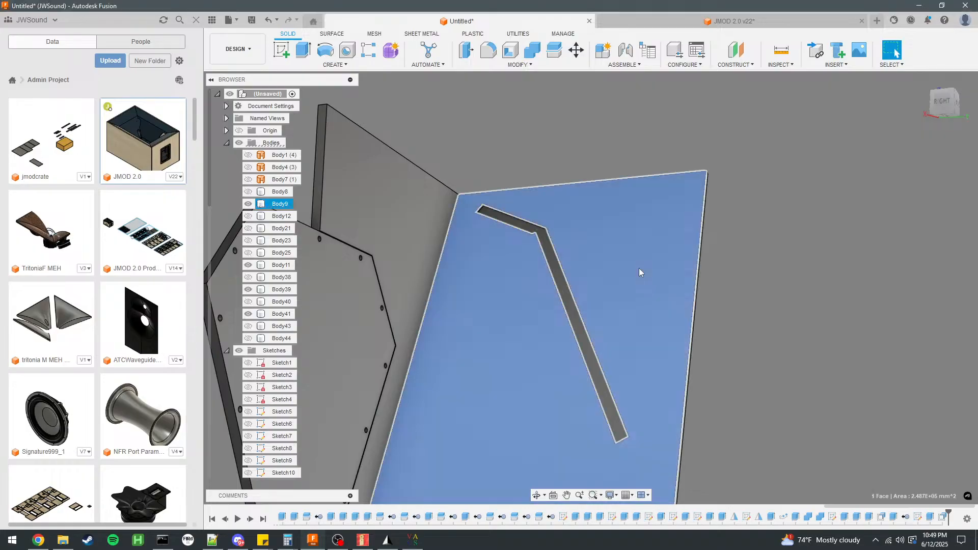
pyautogui.rightClick(286, 204)
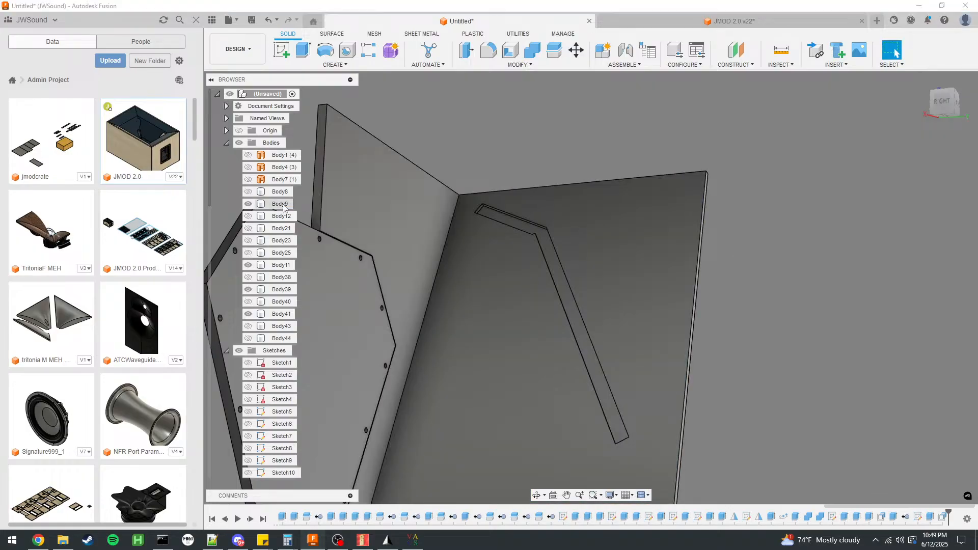
pyautogui.click(347, 431)
pyautogui.click(771, 353)
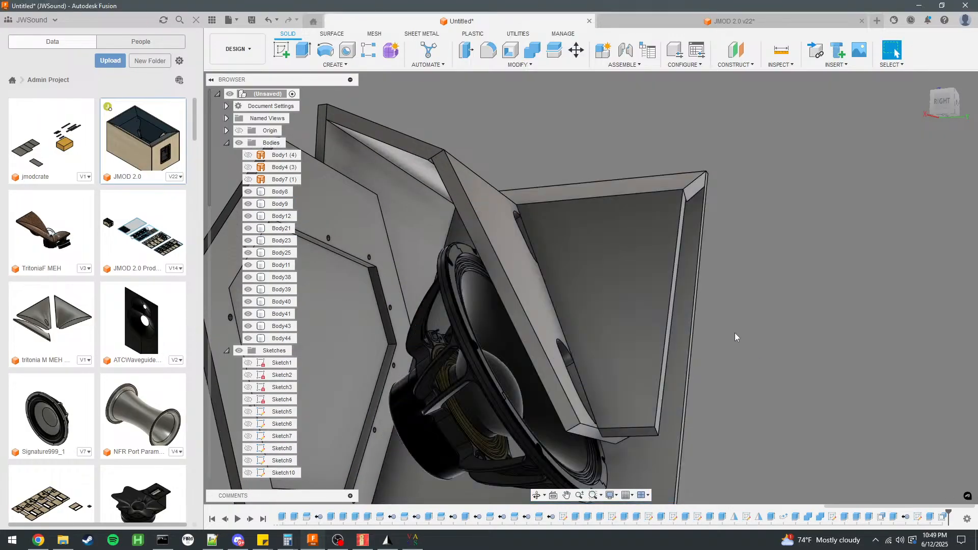
pyautogui.scroll(-3, 403, 219)
pyautogui.rightClick(275, 207)
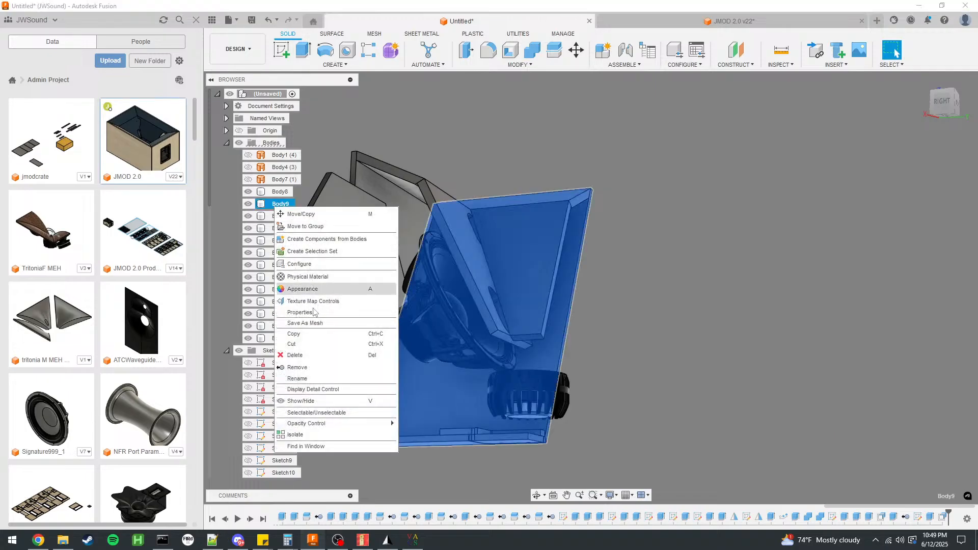
pyautogui.click(304, 436)
# Start a sketch on the grooved face of side panel Body9 and select the groove's long inner edge.
pyautogui.click(657, 337)
pyautogui.moveTo(656, 336)
pyautogui.keyDown('shift'); pyautogui.mouseDown(button='middle')
pyautogui.moveTo(666, 344)
pyautogui.moveTo(385, 262)
pyautogui.mouseUp(button='middle'); pyautogui.keyUp('shift')
pyautogui.click(387, 263)
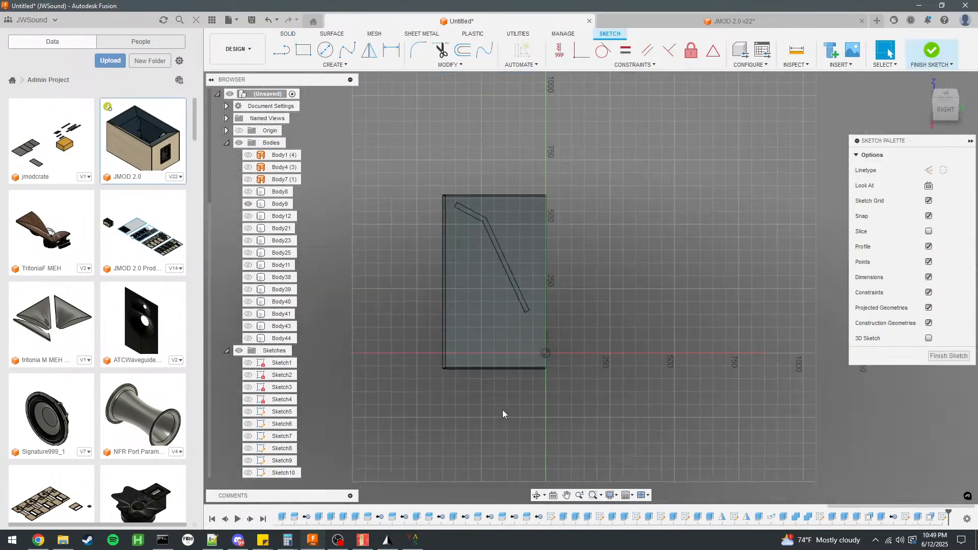
pyautogui.scroll(5, 520, 240)
pyautogui.click(506, 332)
pyautogui.scroll(-3, 693, 301)
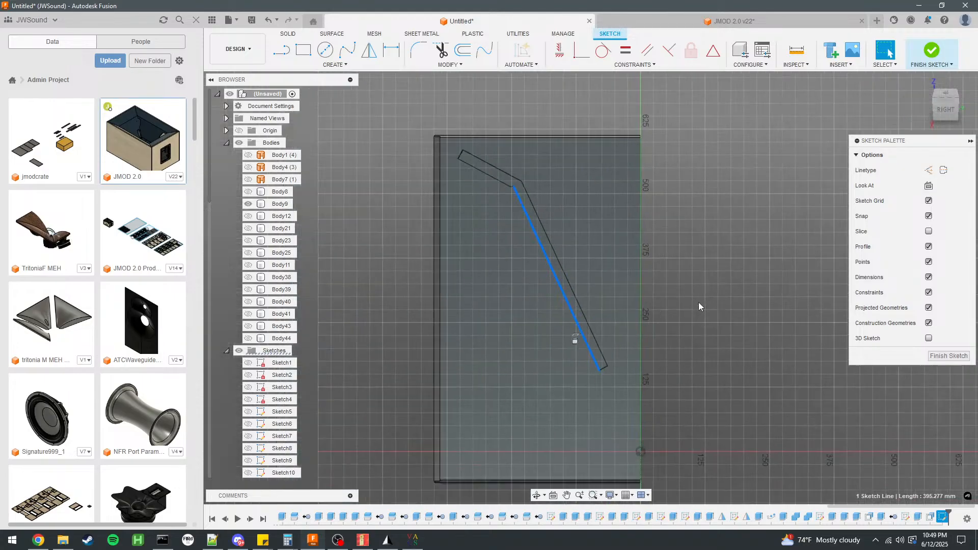
# Offset the groove's complete outline outward by gluegap, entered as -gluegap with chain selection enabled.
pyautogui.click(463, 49)
pyautogui.scroll(3, 541, 246)
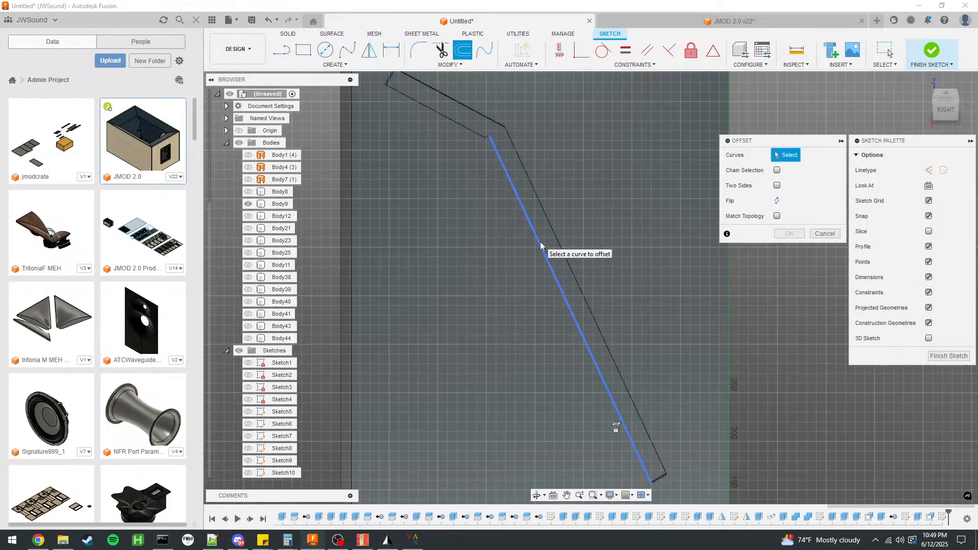
pyautogui.click(541, 246)
pyautogui.scroll(-3, 527, 176)
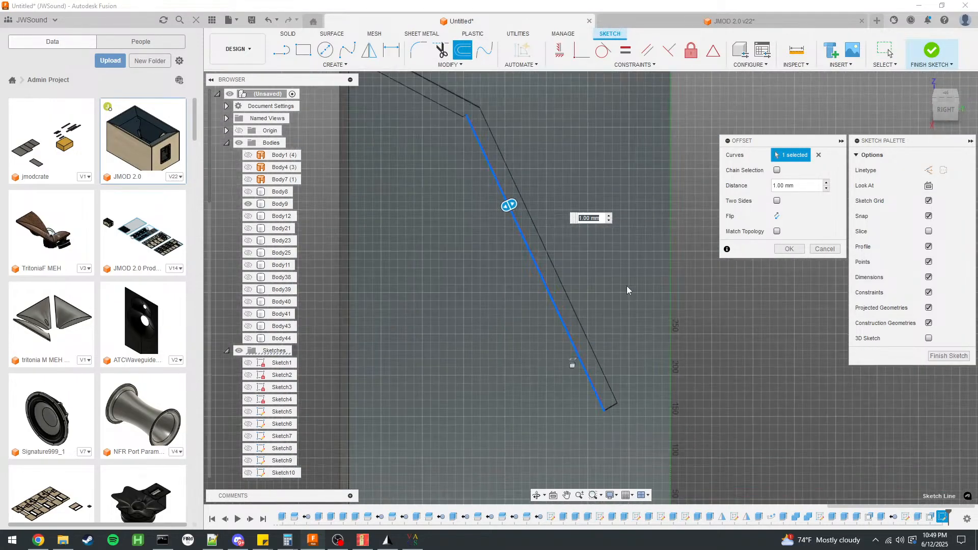
pyautogui.scroll(4, 627, 286)
pyautogui.click(777, 170)
pyautogui.click(819, 155)
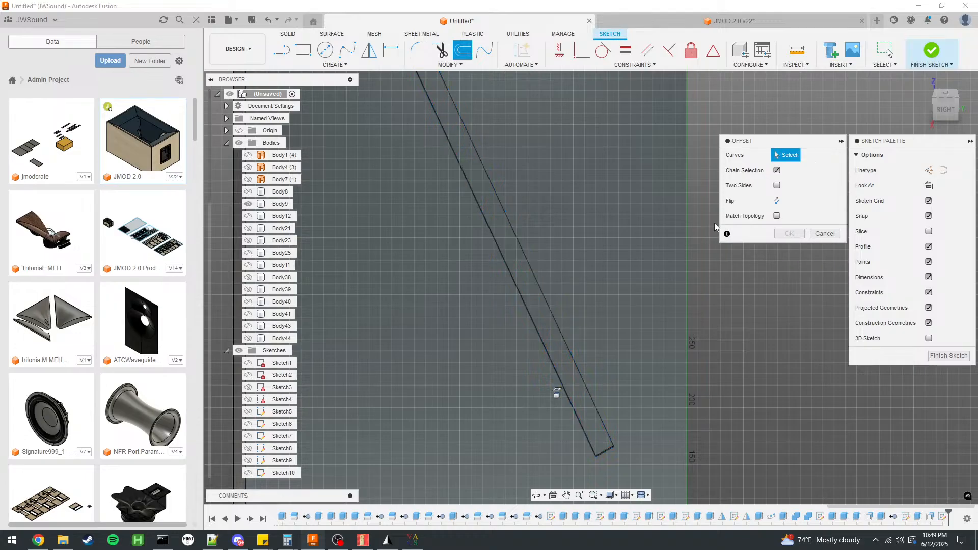
pyautogui.scroll(-3, 567, 389)
pyautogui.scroll(5, 459, 174)
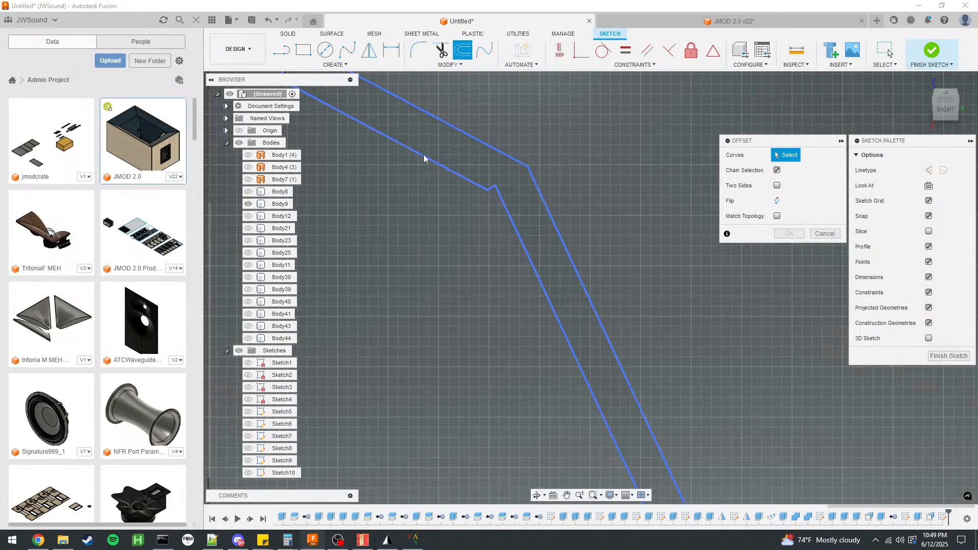
pyautogui.click(491, 188)
pyautogui.write('-')
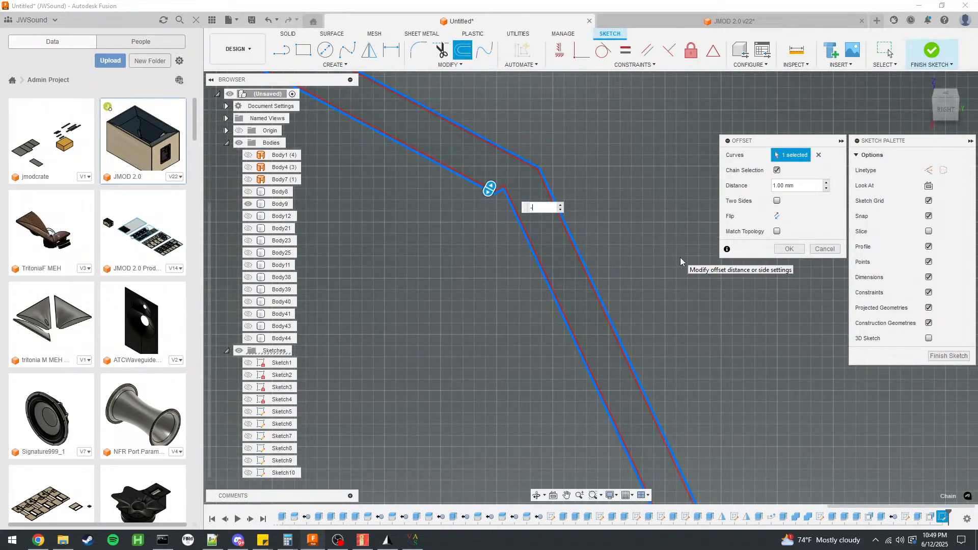
pyautogui.write('gluegap')
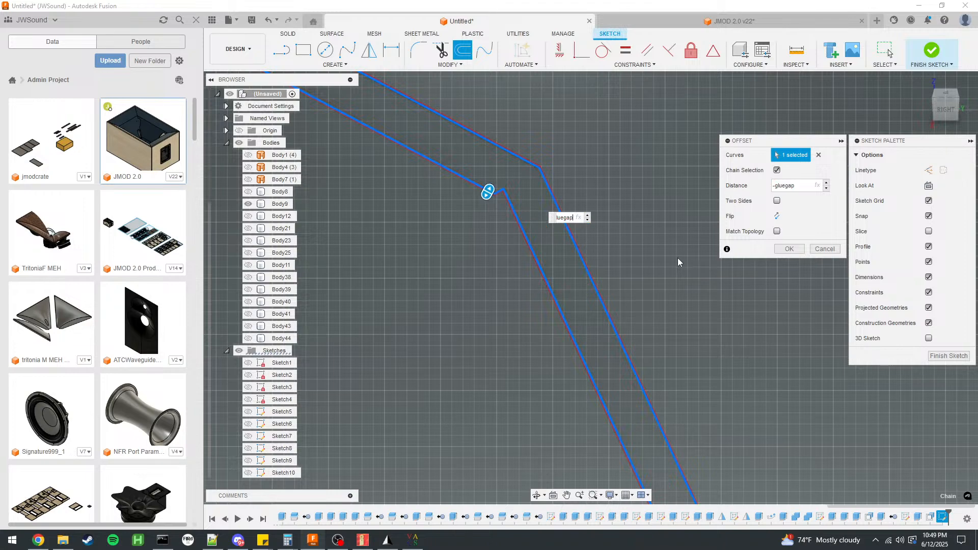
pyautogui.click(787, 250)
pyautogui.scroll(4, 520, 224)
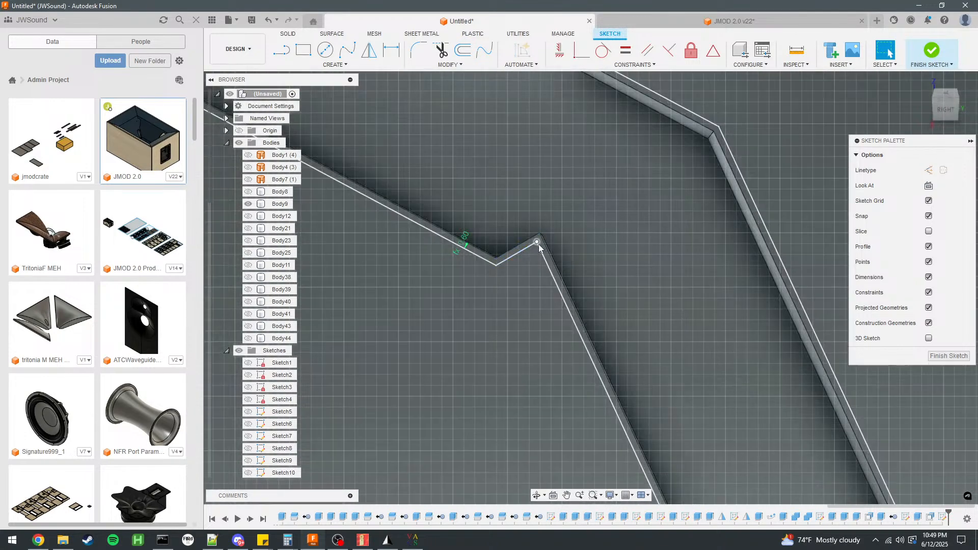
pyautogui.scroll(3, 540, 246)
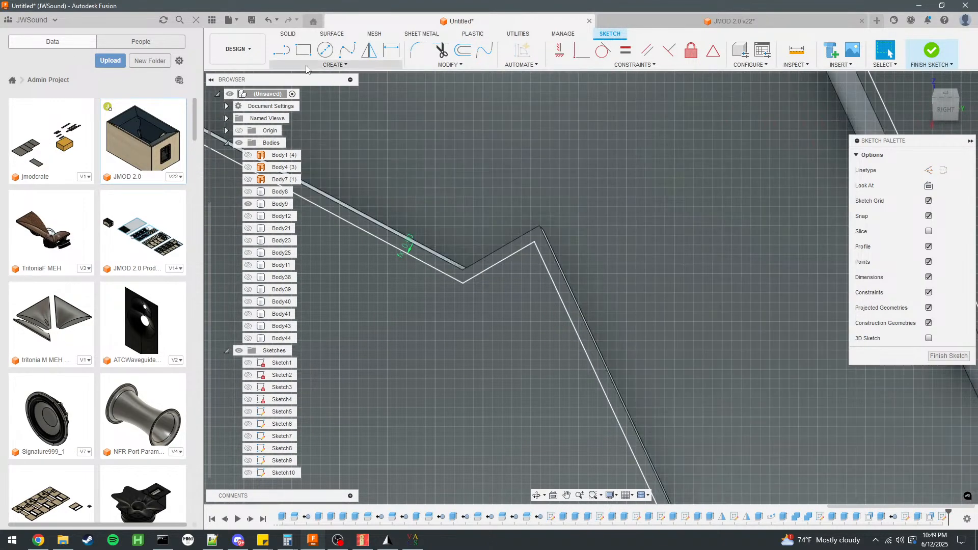
pyautogui.click(288, 55)
pyautogui.scroll(-4, 518, 300)
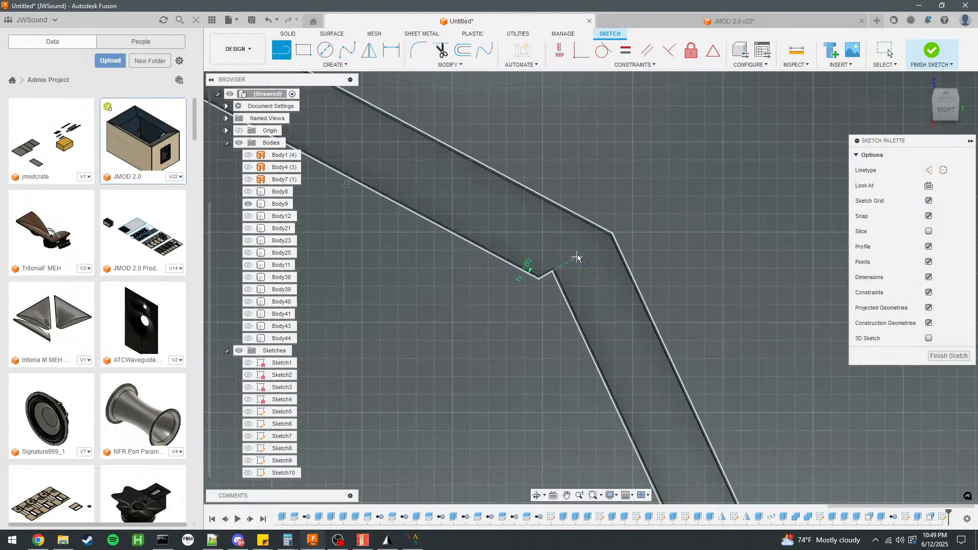
pyautogui.scroll(4, 633, 294)
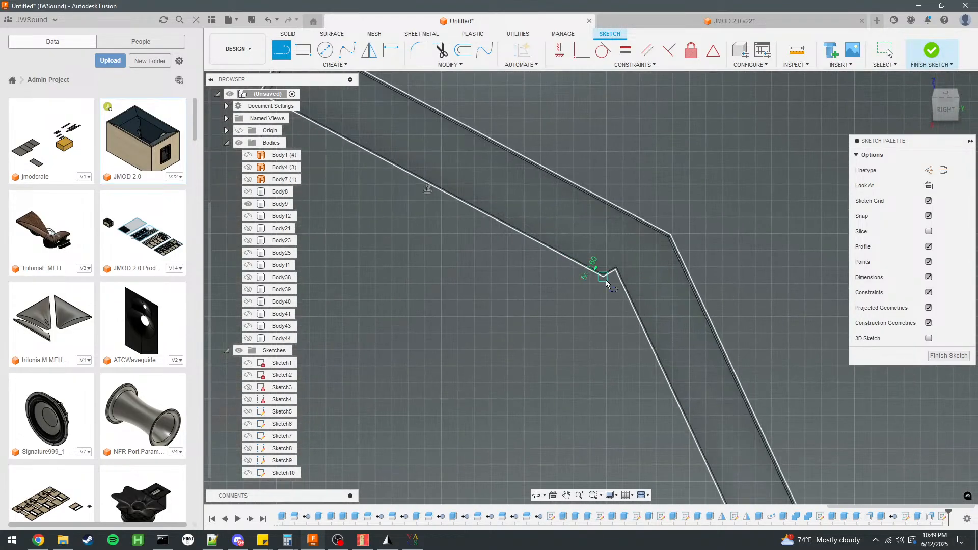
pyautogui.scroll(-4, 619, 256)
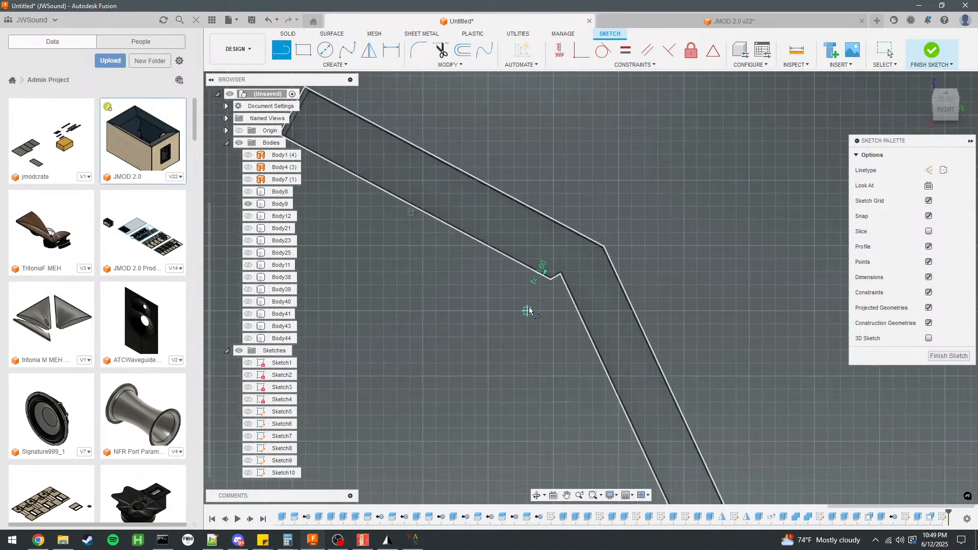
pyautogui.scroll(4, 413, 225)
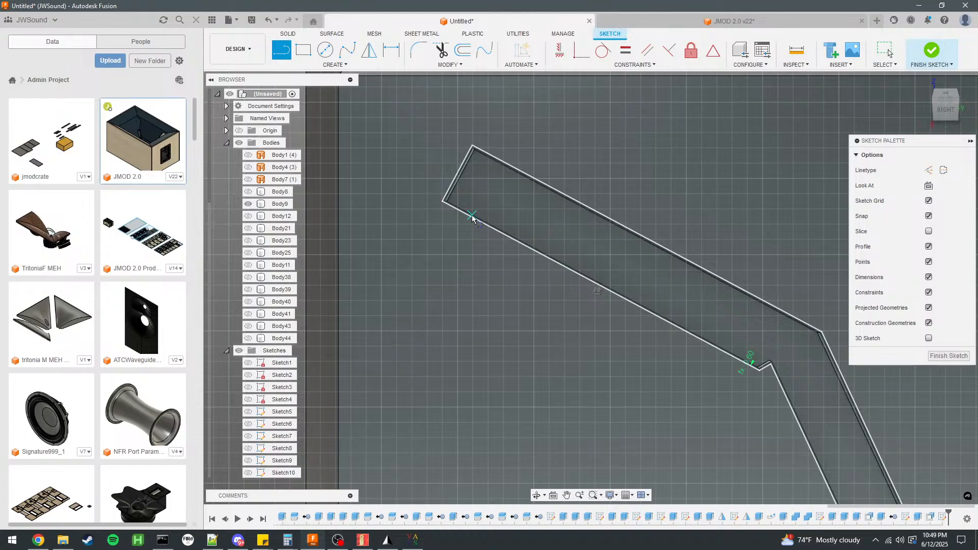
pyautogui.click(470, 222)
pyautogui.press('Escape')
# Draw two 6.5 mm diameter circles centred on the offset outline's opposite long sides, near the upper end of the groove.
pyautogui.click(325, 49)
pyautogui.scroll(3, 448, 220)
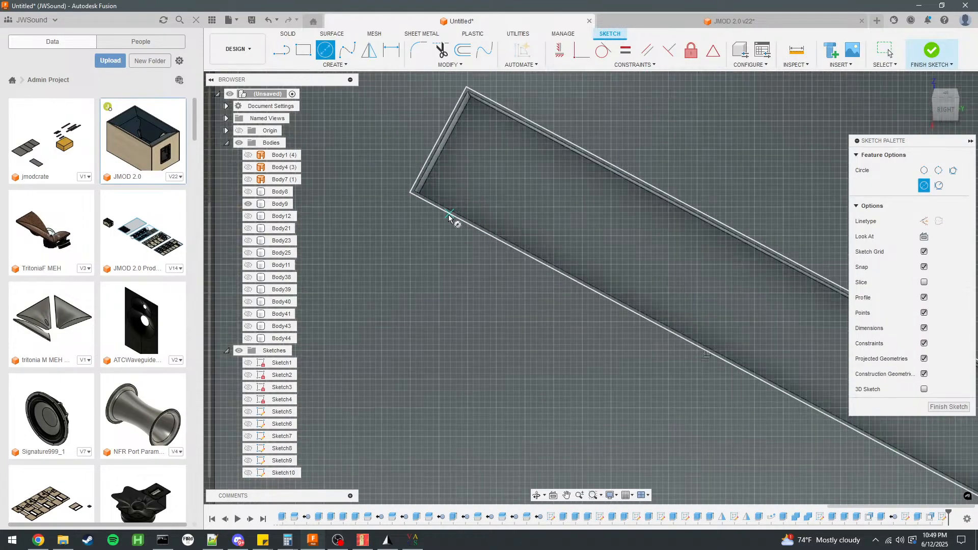
pyautogui.click(459, 219)
pyautogui.press('Return')
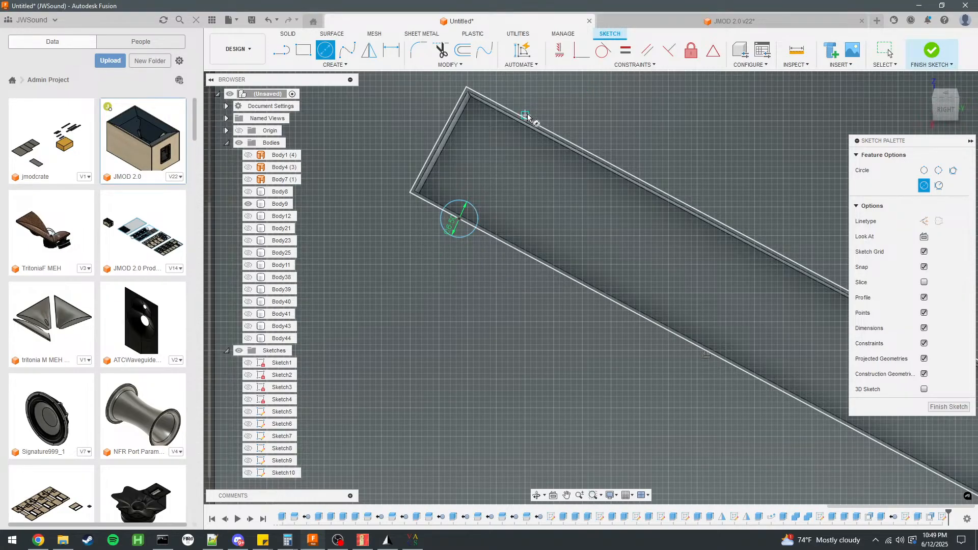
pyautogui.click(531, 121)
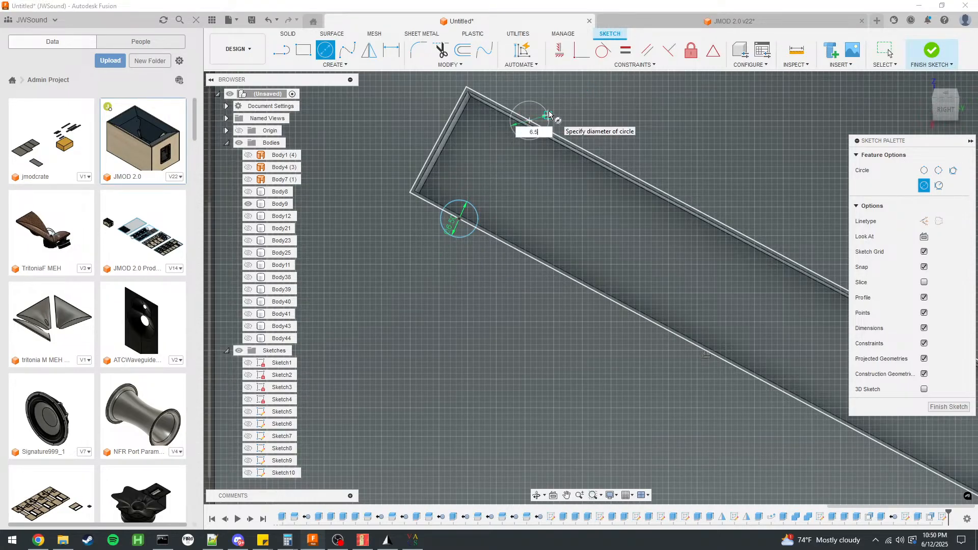
pyautogui.press('Return')
pyautogui.scroll(2, 561, 169)
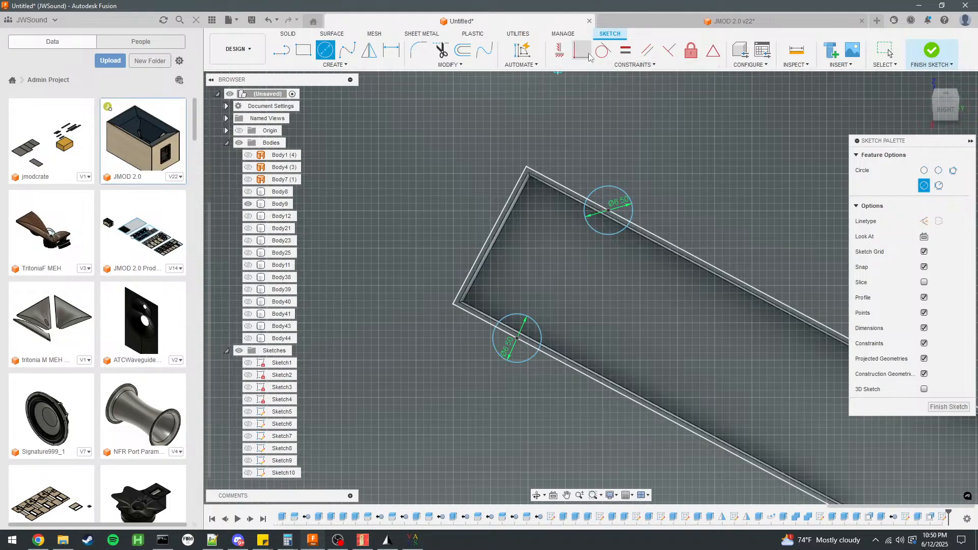
# Constrain both 6.5 mm circles coincident with the offset outline's two corners at the groove's upper end.
pyautogui.press('Escape')
pyautogui.click(618, 191)
pyautogui.click(524, 166)
pyautogui.click(497, 355)
pyautogui.click(453, 304)
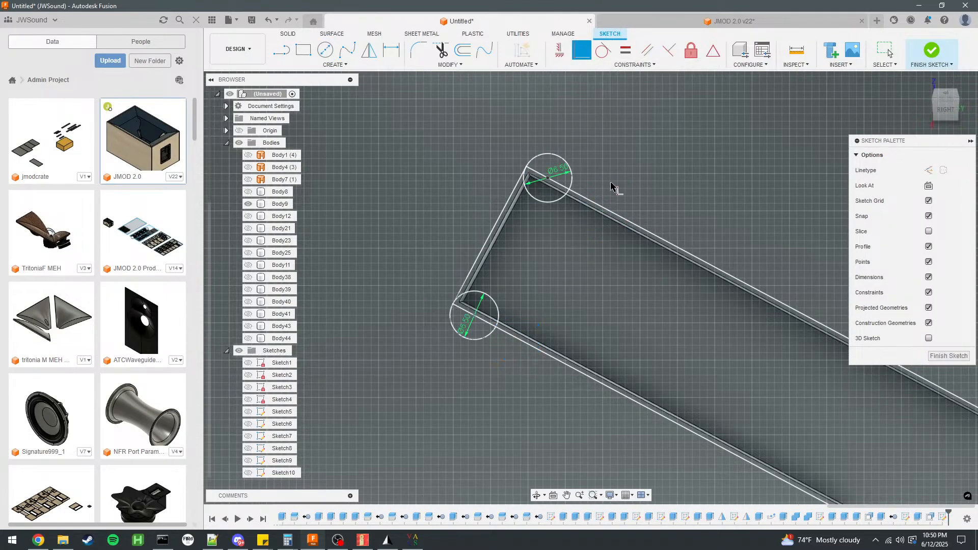
# Draw a line about 7.26 mm long from the notch's outer corner to the groove's lower inner edge, closing off the triangular notch.
pyautogui.scroll(-5, 454, 209)
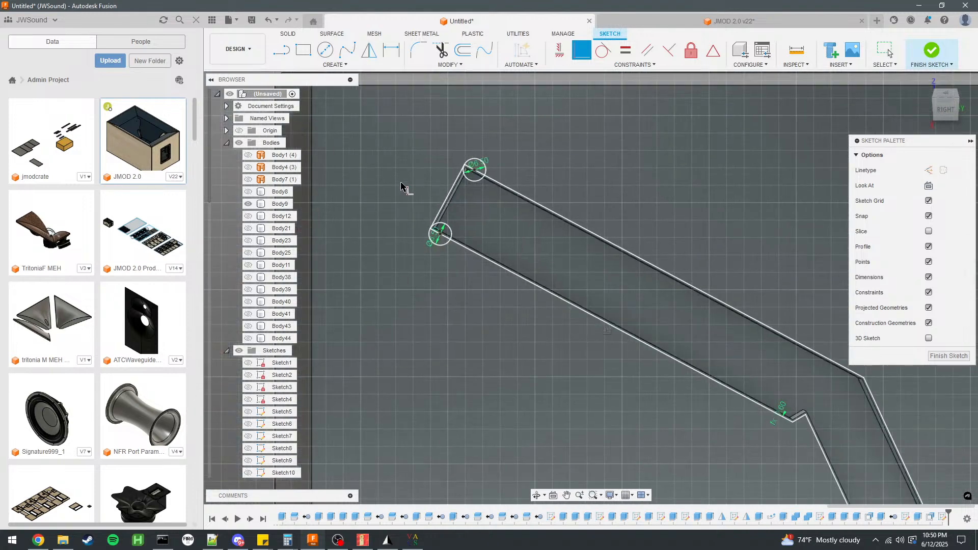
pyautogui.scroll(1, 613, 240)
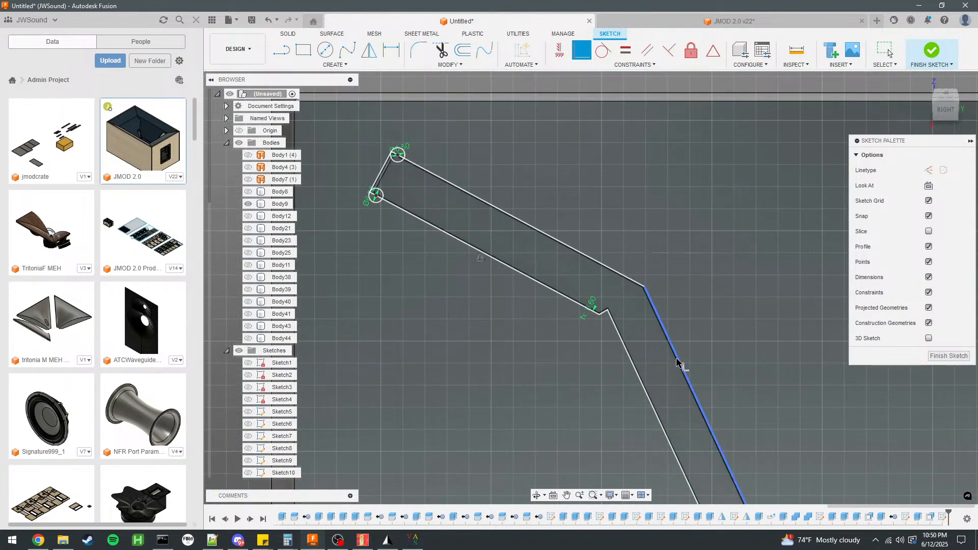
pyautogui.scroll(3, 658, 326)
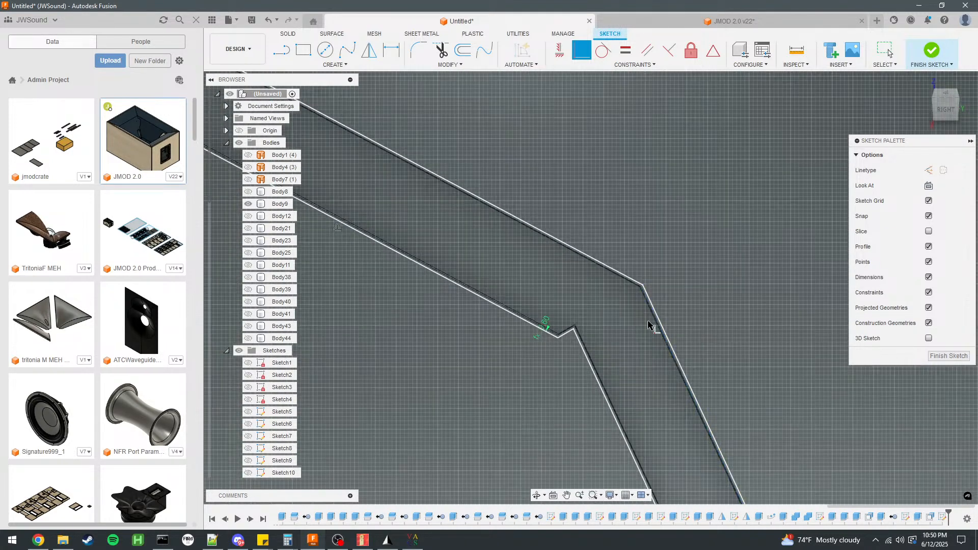
pyautogui.scroll(1, 580, 294)
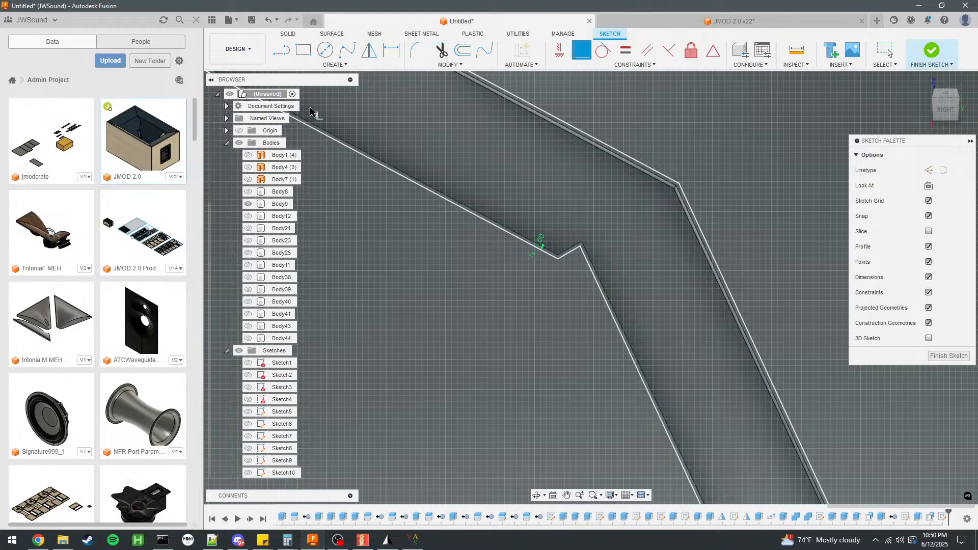
pyautogui.click(558, 259)
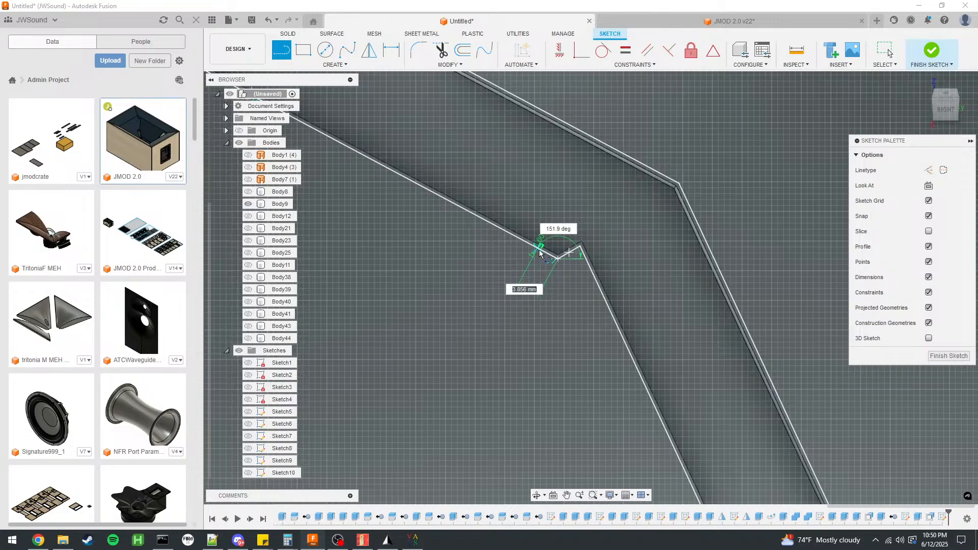
pyautogui.click(594, 278)
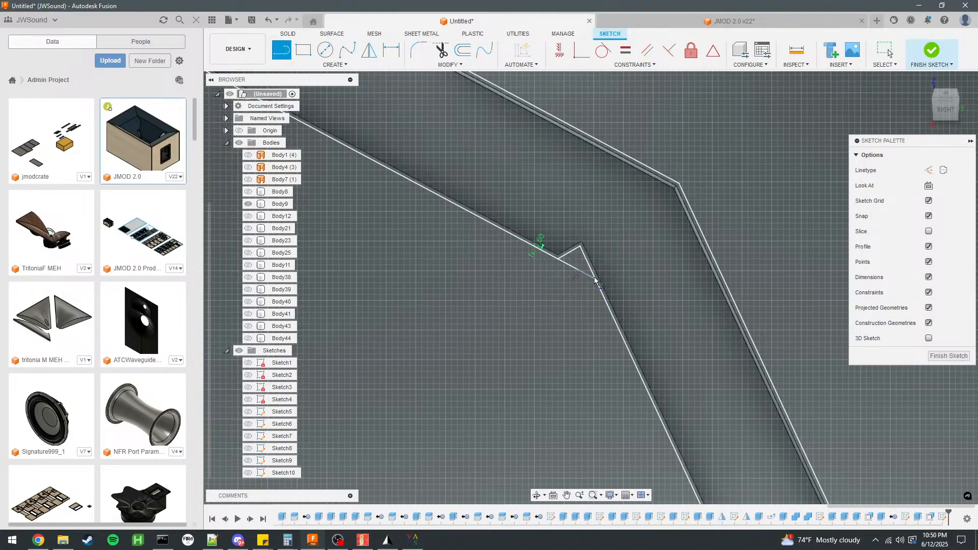
# Draw a 6.5 mm diameter circle inside the groove near its outer bend.
pyautogui.scroll(-2, 407, 218)
pyautogui.press('c')
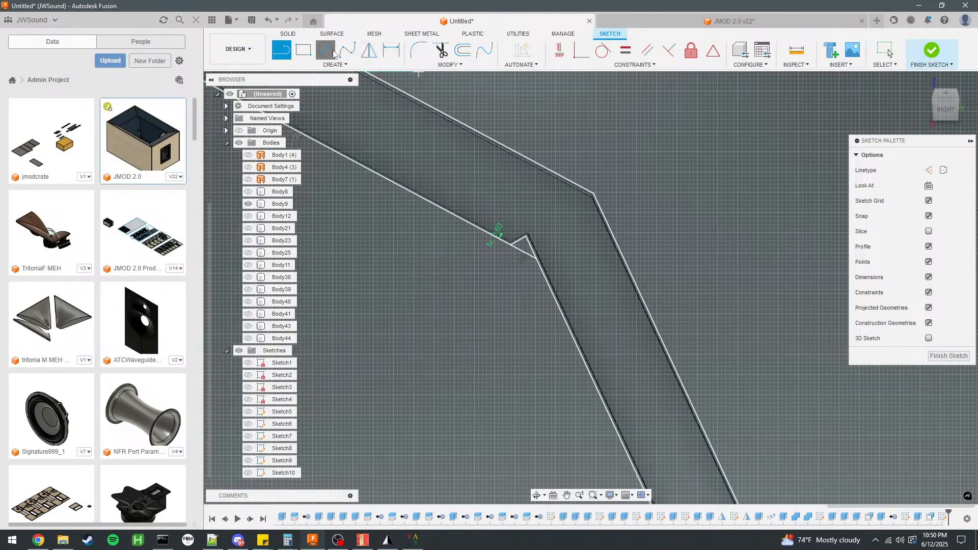
pyautogui.click(581, 217)
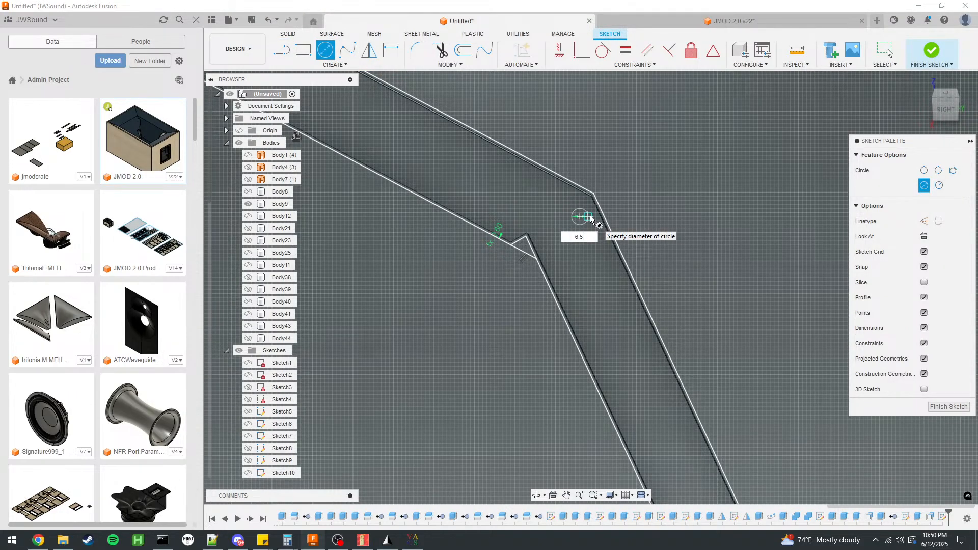
pyautogui.press('Return')
pyautogui.press('Escape')
pyautogui.scroll(2, 591, 240)
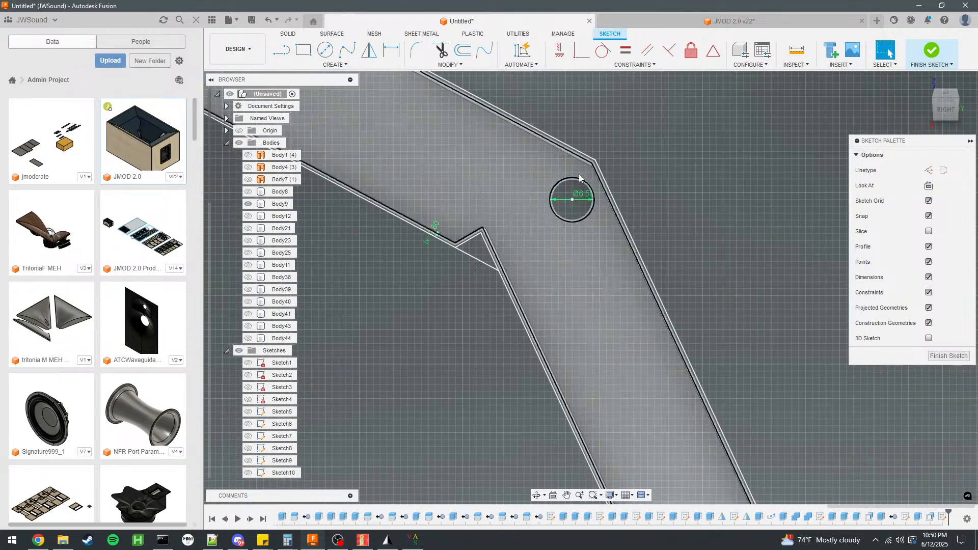
# Constrain the bend circle coincident with the offset outline's outer bend corner and adjust its centre to sit inside the groove.
pyautogui.moveTo(584, 182)
pyautogui.mouseDown()
pyautogui.moveTo(595, 161)
pyautogui.moveTo(595, 175)
pyautogui.mouseUp()
pyautogui.click(582, 51)
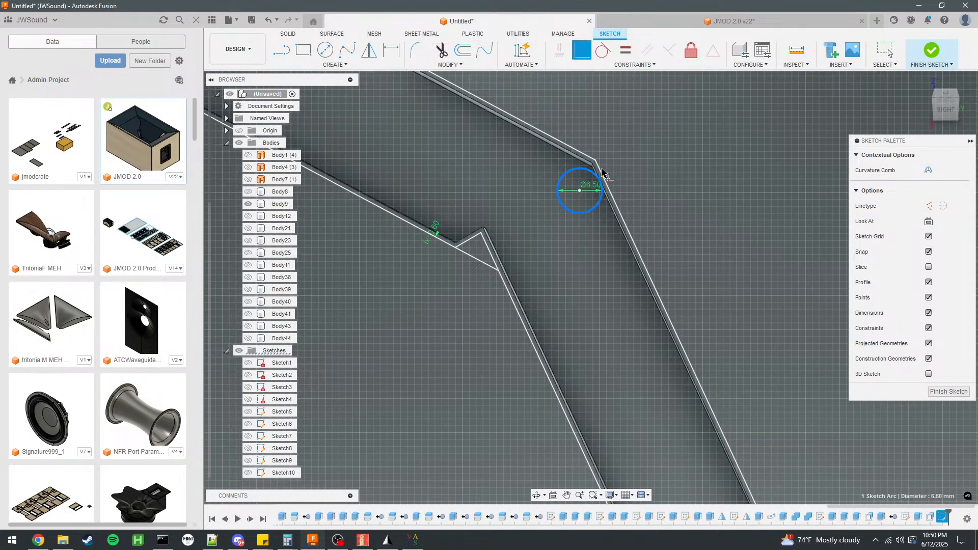
pyautogui.click(592, 169)
pyautogui.click(596, 161)
pyautogui.click(594, 174)
pyautogui.click(888, 51)
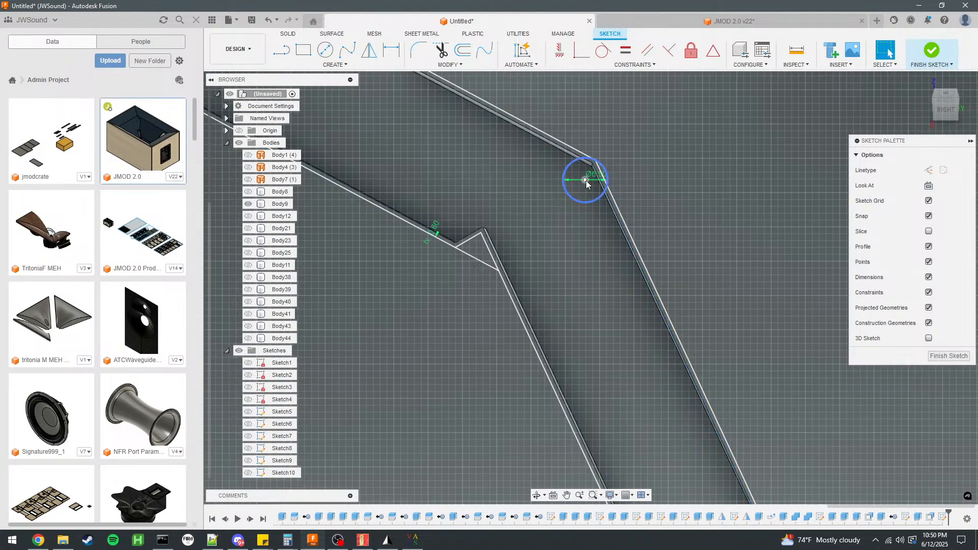
pyautogui.click(588, 184)
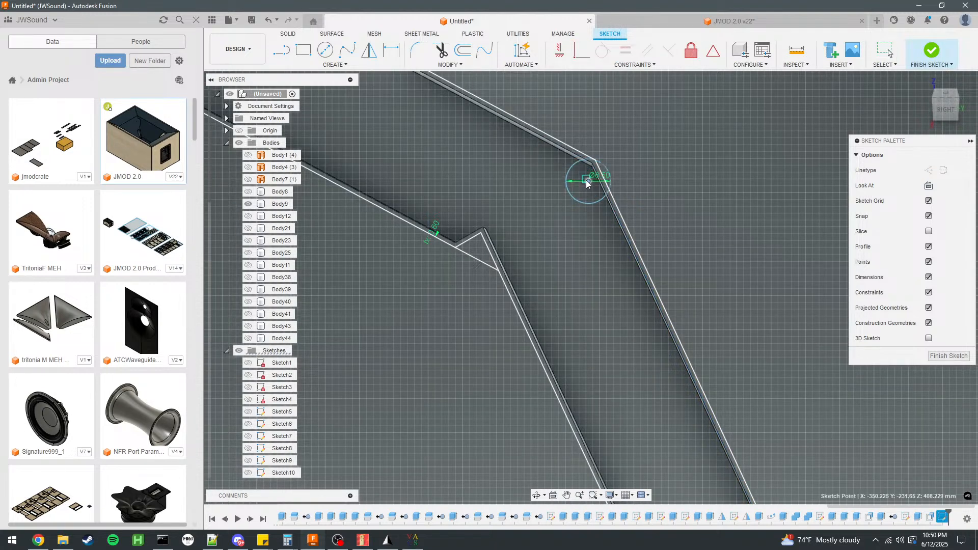
pyautogui.moveTo(587, 182); pyautogui.dragTo(587, 181)
# Draw two 6.5 mm diameter circles centred on the offset outline's opposite long sides, near the groove's lower end.
pyautogui.scroll(-8, 552, 130)
pyautogui.scroll(8, 661, 356)
pyautogui.press('c')
pyautogui.click(635, 220)
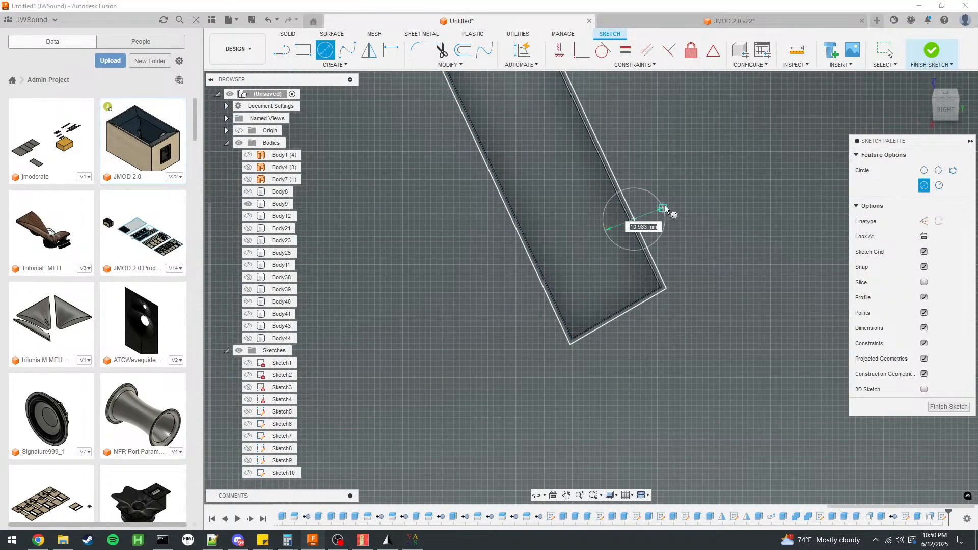
pyautogui.press('Tab')
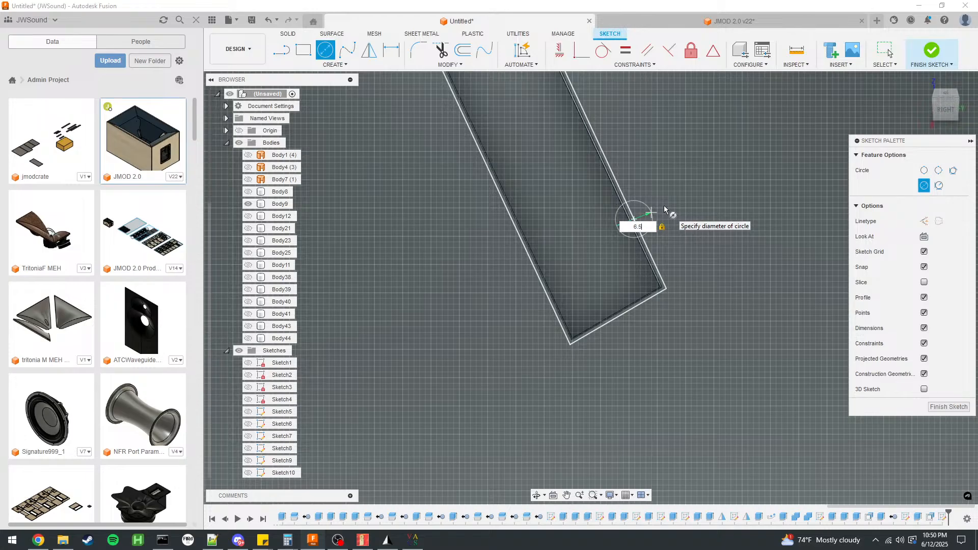
pyautogui.press('Return')
pyautogui.click(539, 280)
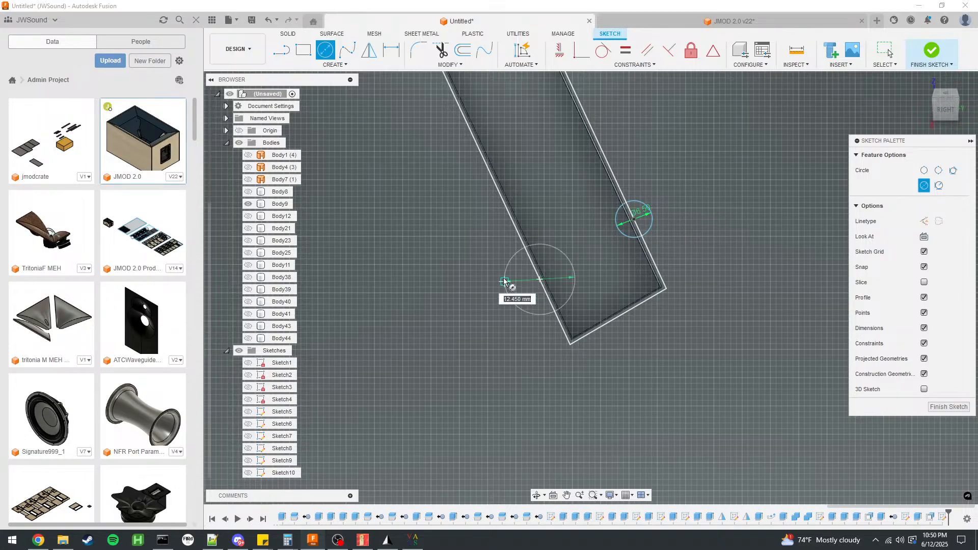
pyautogui.write('6.5')
pyautogui.press('Tab')
pyautogui.press('Return')
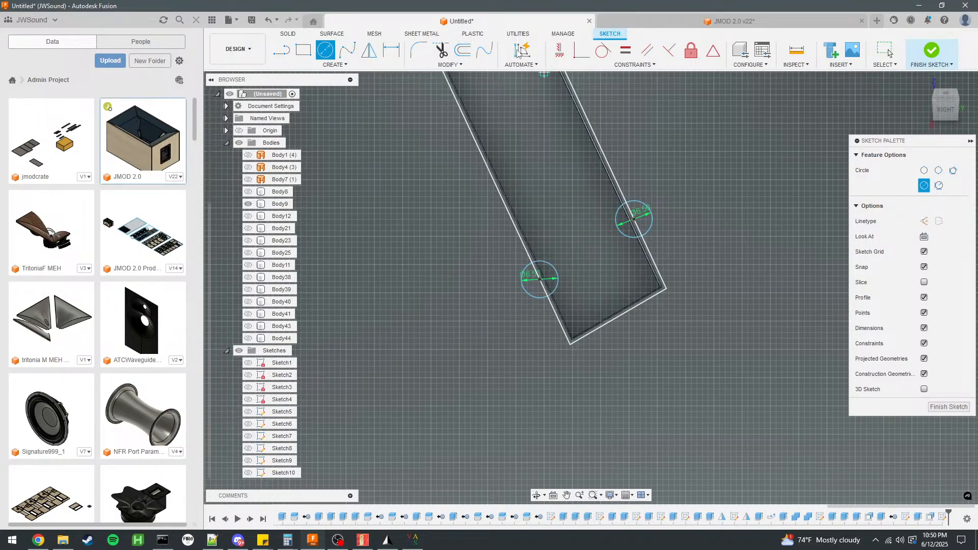
# Constrain the two lower circles coincident with the outline's lower end corners and finish the sketch.
pyautogui.click(581, 51)
pyautogui.click(650, 235)
pyautogui.click(665, 290)
pyautogui.click(541, 301)
pyautogui.click(569, 345)
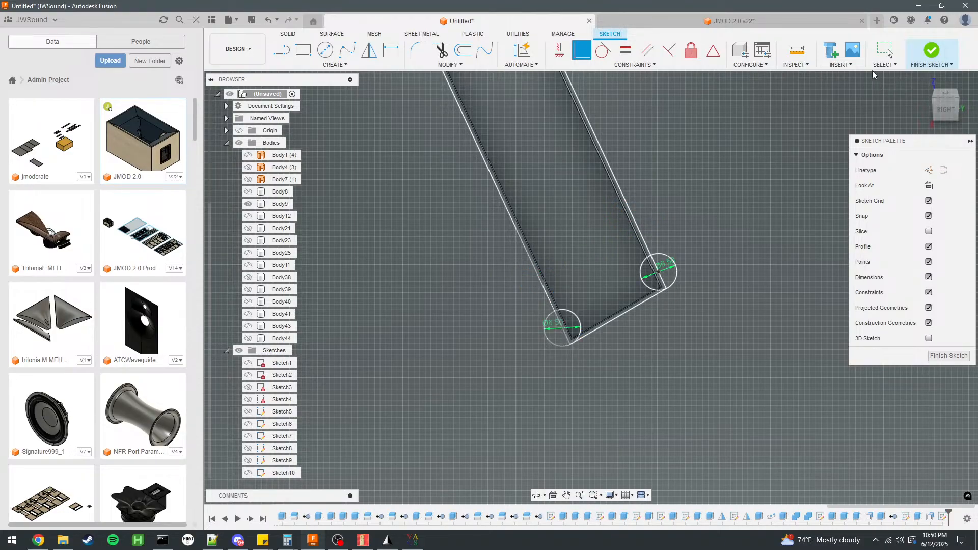
pyautogui.click(885, 51)
pyautogui.click(931, 51)
# Extrude-cut the outer halves of the two lower-end relief circles 5 mm deep into the panel.
pyautogui.scroll(3, 546, 349)
pyautogui.scroll(5, 546, 348)
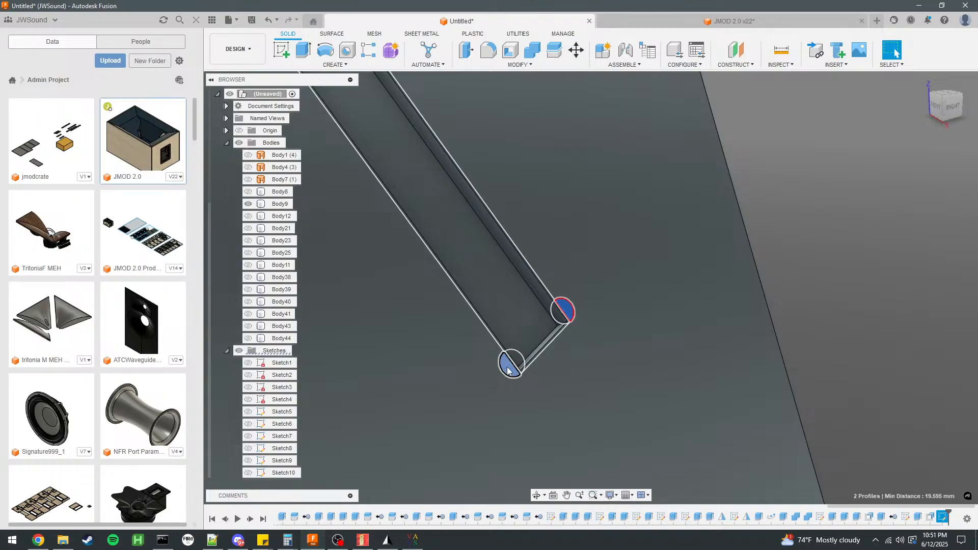
pyautogui.press('e')
pyautogui.press('Return')
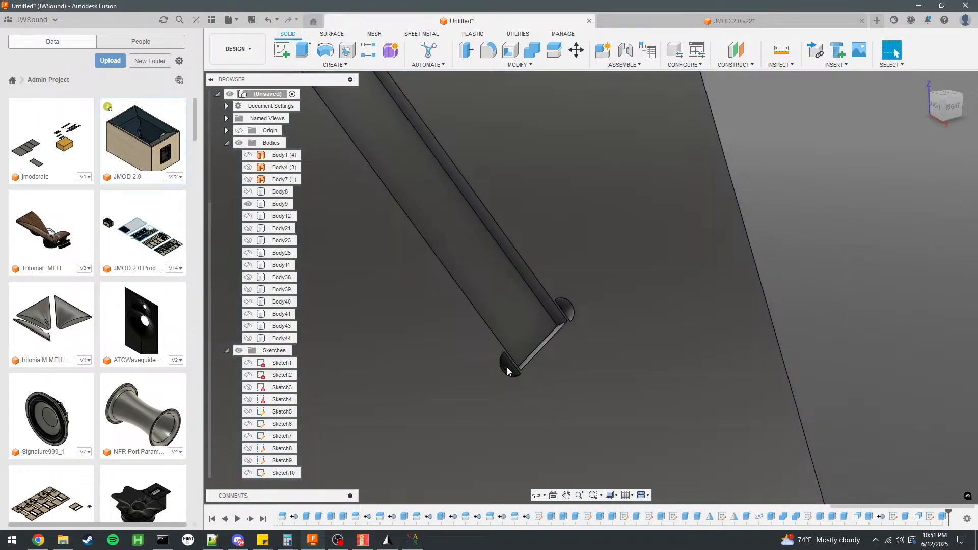
# Edit the relief cut to include the glue-gap segments inside both lower-end circles.
pyautogui.doubleClick(930, 518)
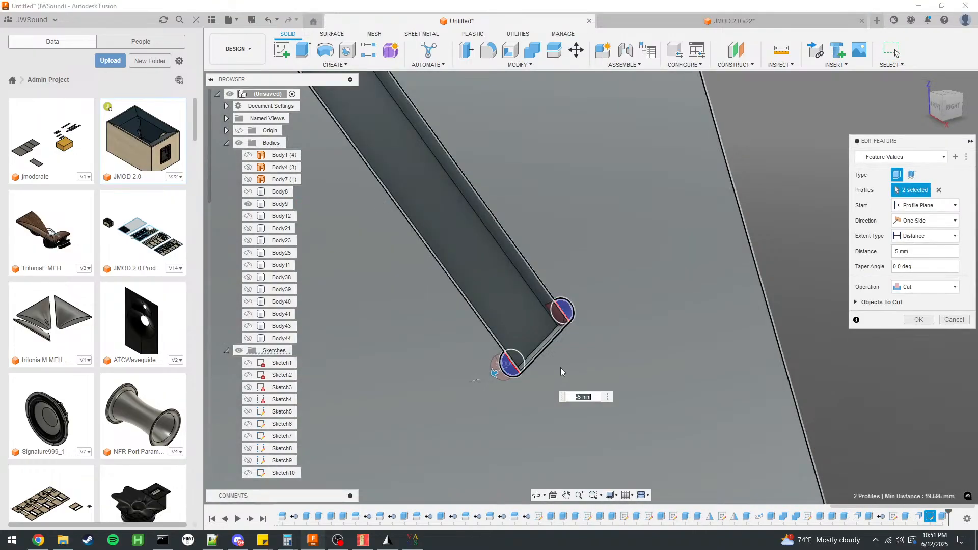
pyautogui.scroll(5, 561, 316)
pyautogui.click(564, 305)
pyautogui.scroll(-4, 555, 216)
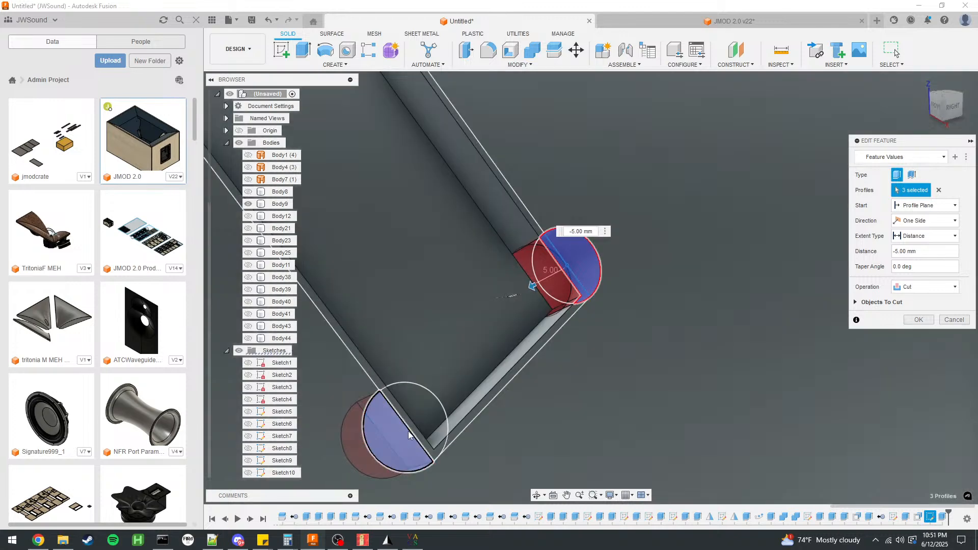
pyautogui.click(408, 426)
pyautogui.scroll(-10, 663, 428)
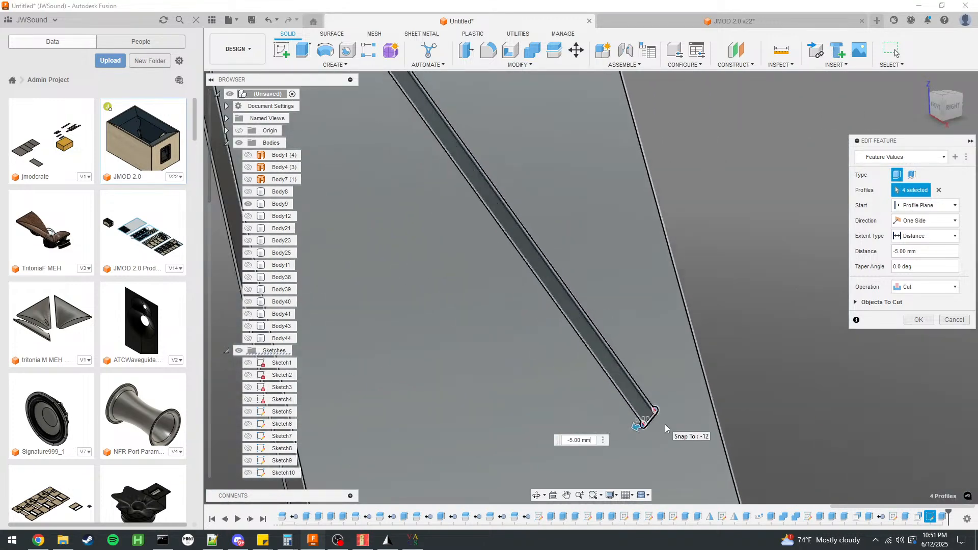
# Add all the profile regions of the relief circle at the groove's outer bend to the cut.
pyautogui.scroll(5, 586, 286)
pyautogui.scroll(8, 614, 297)
pyautogui.click(667, 290)
pyautogui.click(681, 258)
pyautogui.click(679, 247)
pyautogui.scroll(-3, 542, 369)
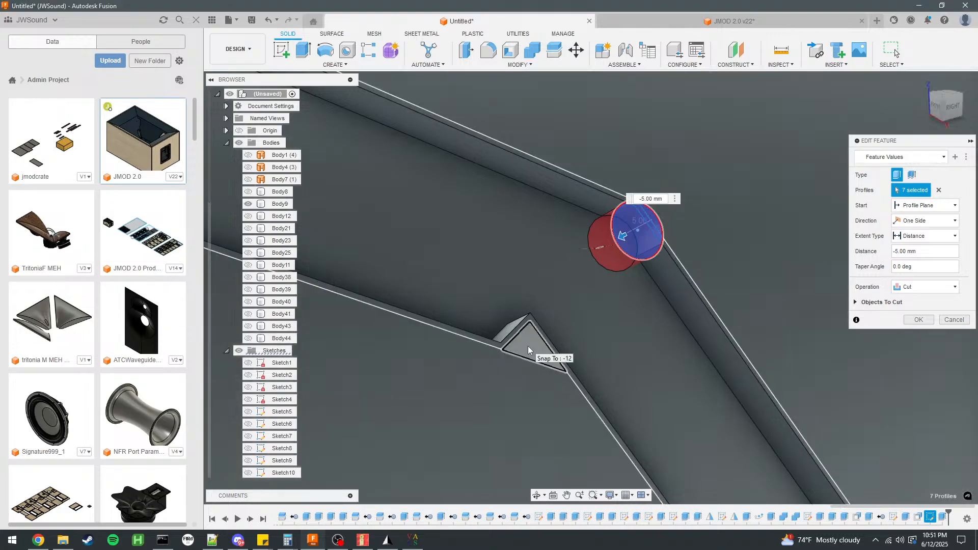
# Add the triangular notch and the glue-gap strips along both long sides of the groove to the cut.
pyautogui.scroll(3, 528, 346)
pyautogui.click(519, 329)
pyautogui.click(512, 336)
pyautogui.scroll(-3, 595, 313)
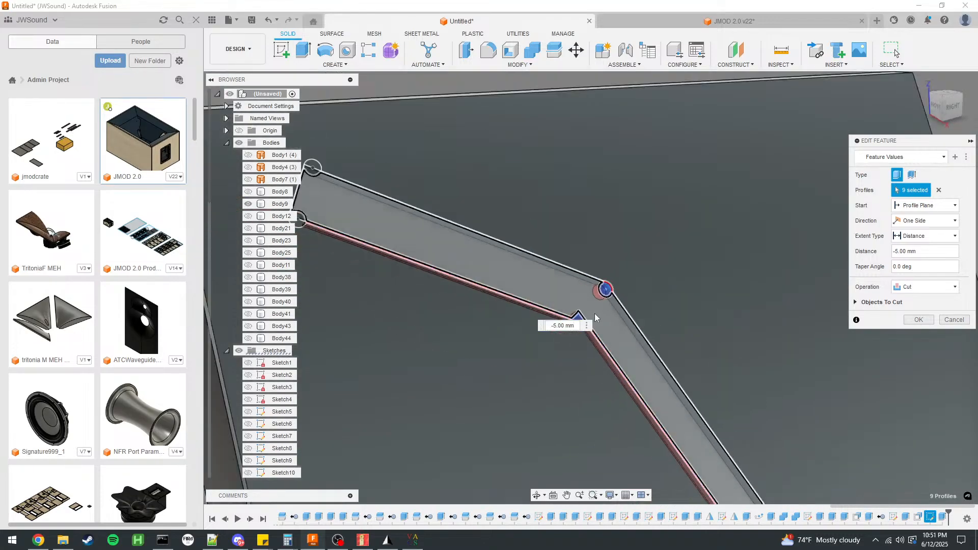
pyautogui.scroll(3, 576, 276)
pyautogui.click(662, 320)
pyautogui.click(727, 375)
pyautogui.scroll(-3, 623, 314)
pyautogui.scroll(4, 532, 225)
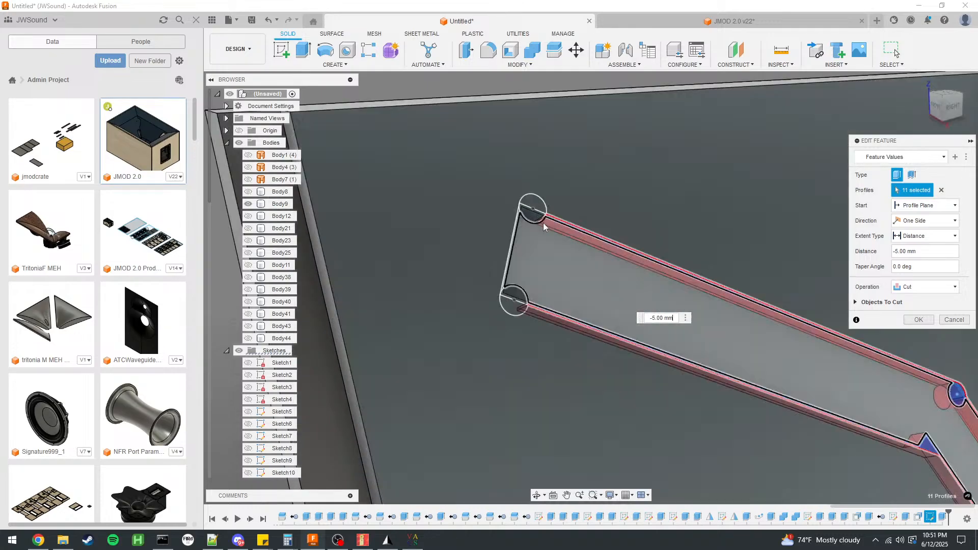
# Add the upper-end glue-gap strip and all regions of the two upper relief circles to the cut.
pyautogui.click(515, 204)
pyautogui.click(536, 193)
pyautogui.click(520, 161)
pyautogui.click(442, 241)
pyautogui.scroll(-4, 441, 242)
pyautogui.scroll(2, 460, 306)
pyautogui.scroll(3, 460, 305)
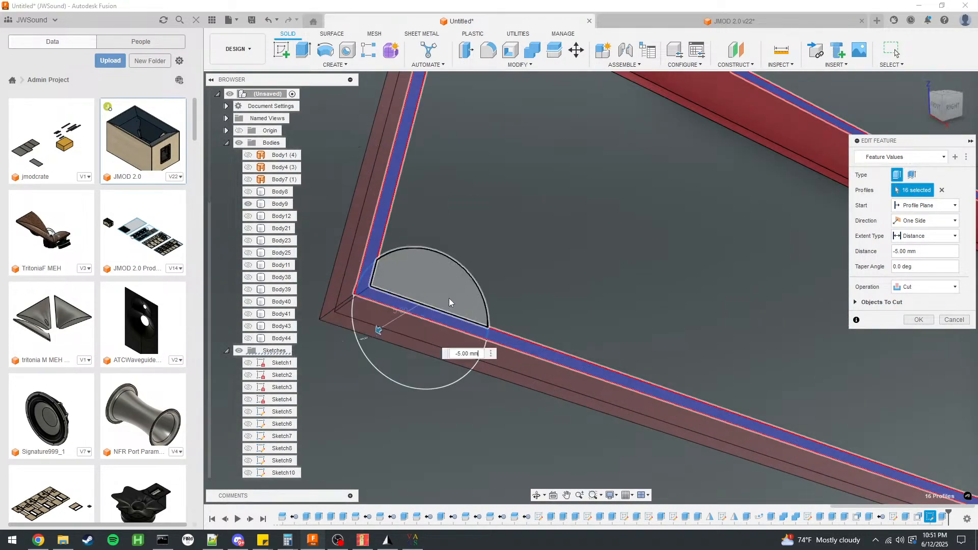
pyautogui.click(448, 298)
pyautogui.click(405, 350)
pyautogui.scroll(-4, 408, 331)
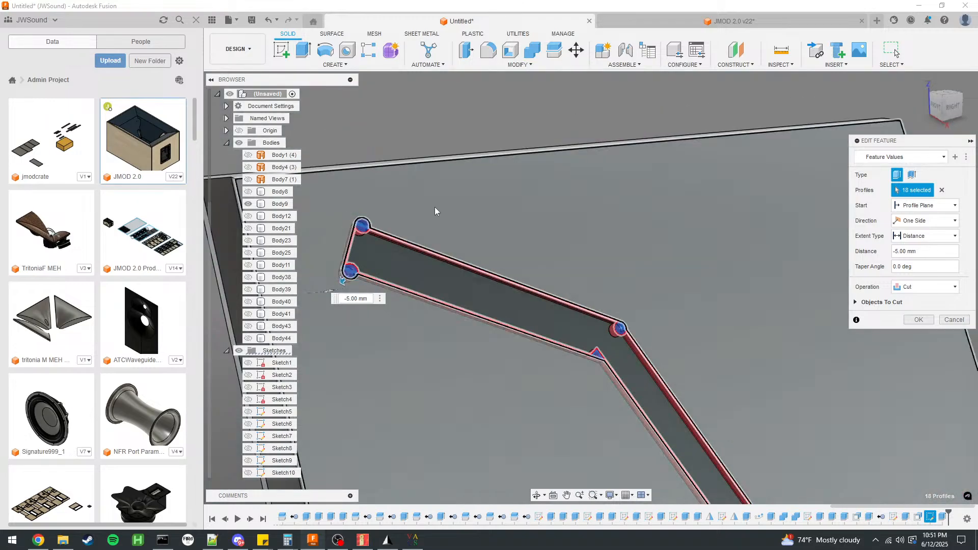
# Add the glue-gap strip across the groove's lower end and apply the edited 5 mm cut.
pyautogui.scroll(4, 528, 273)
pyautogui.scroll(2, 572, 366)
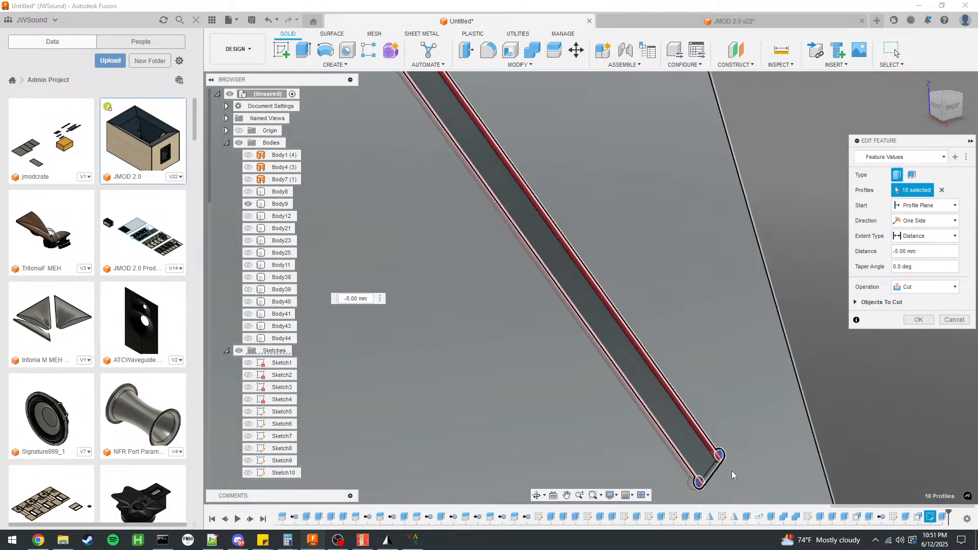
pyautogui.scroll(4, 711, 471)
pyautogui.click(720, 457)
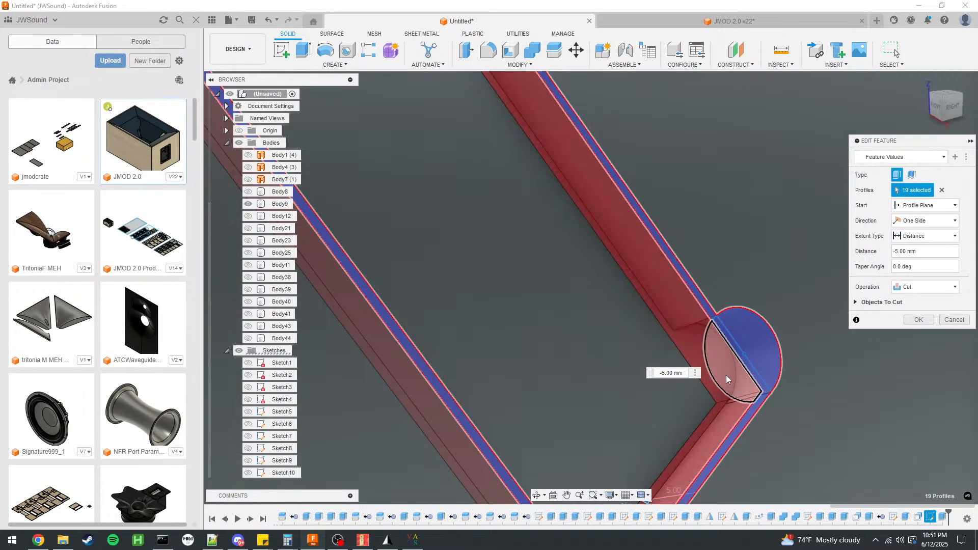
pyautogui.scroll(-3, 589, 381)
pyautogui.scroll(-3, 754, 415)
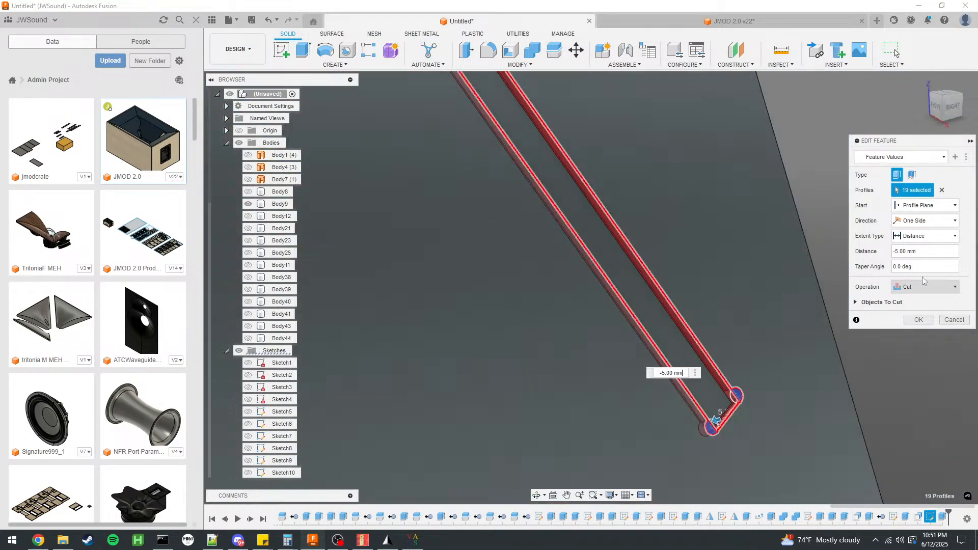
pyautogui.click(916, 320)
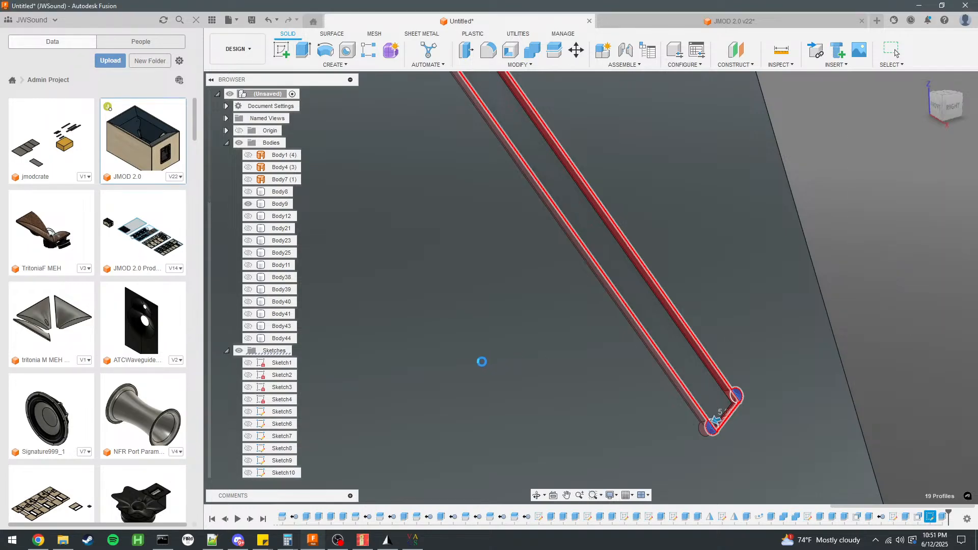
# End the isolation of side panel Body9 to bring the other cabinet bodies back into view.
pyautogui.scroll(-3, 375, 410)
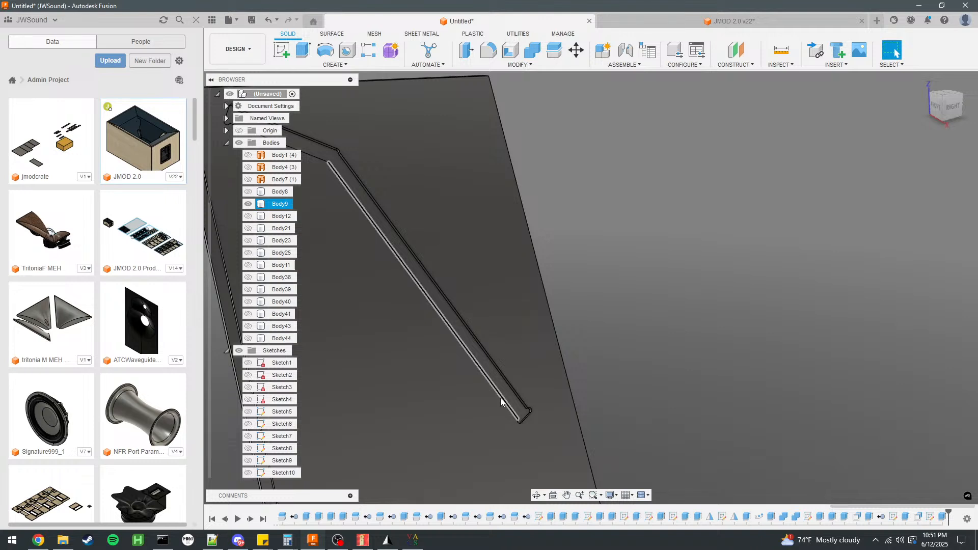
pyautogui.scroll(-3, 501, 402)
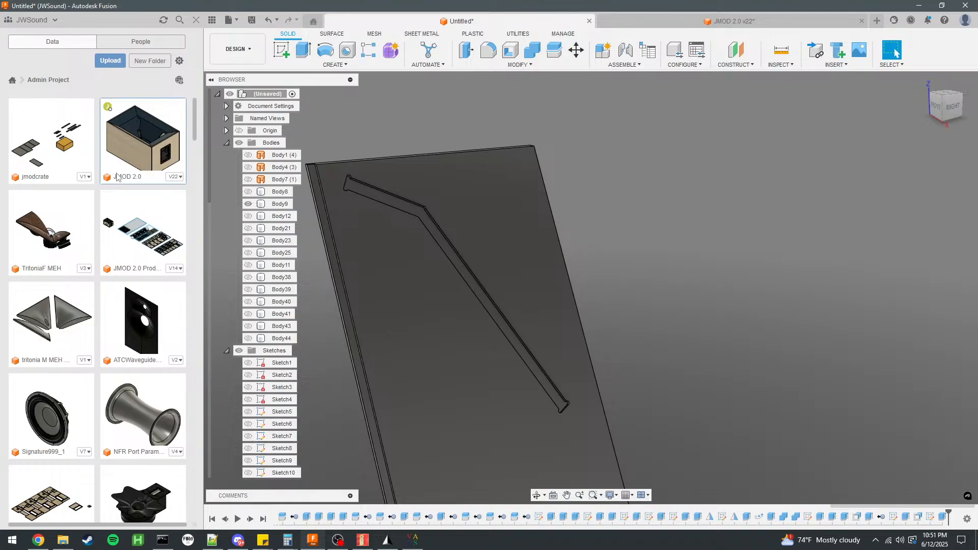
pyautogui.rightClick(278, 204)
pyautogui.click(299, 430)
pyautogui.keyDown('shift'); pyautogui.moveTo(727, 258); pyautogui.dragTo(595, 273, button='middle'); pyautogui.keyUp('shift')
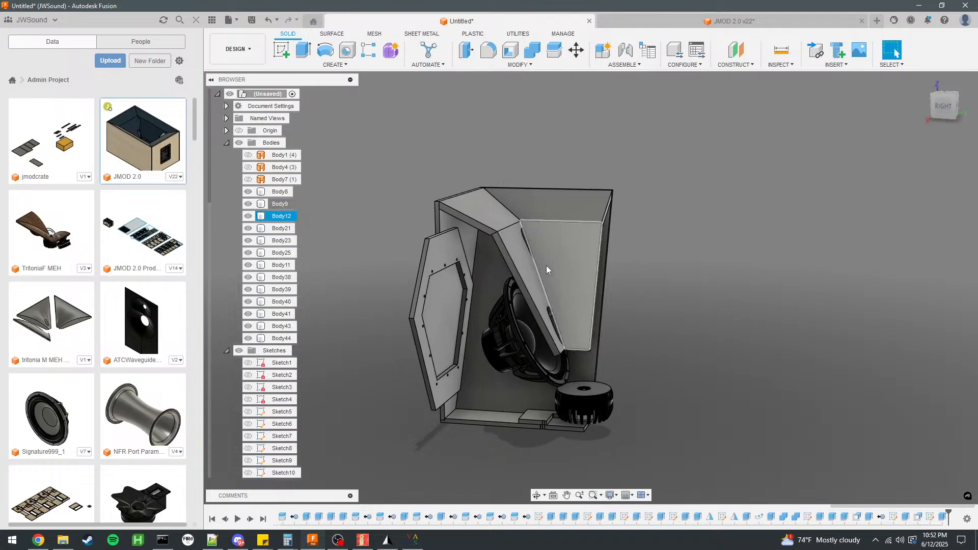
# Rename Body12, the horn's inner side flare, as Left Inner Flare.
pyautogui.doubleClick(291, 218)
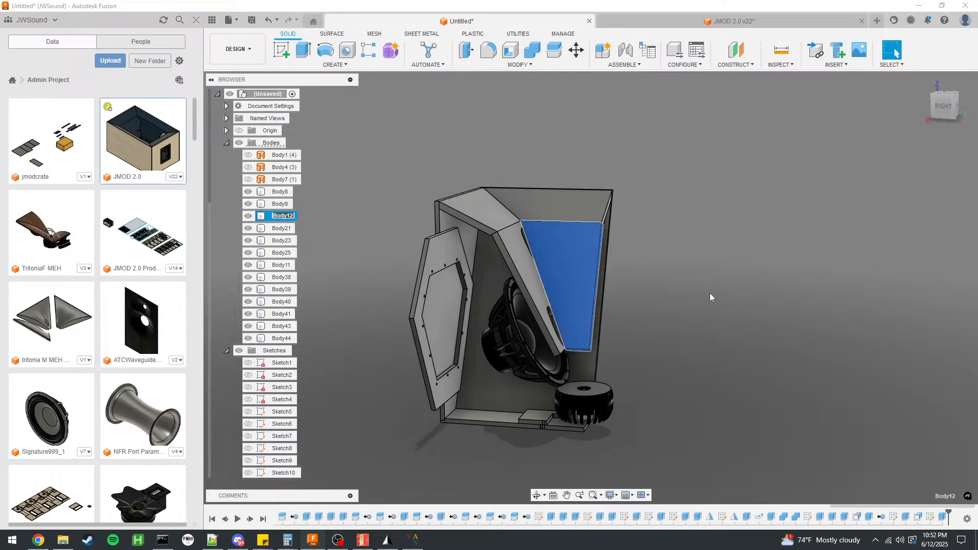
pyautogui.keyDown('shift'); pyautogui.moveTo(704, 283); pyautogui.dragTo(634, 340, button='middle'); pyautogui.keyUp('shift')
pyautogui.click(893, 51)
pyautogui.click(405, 237)
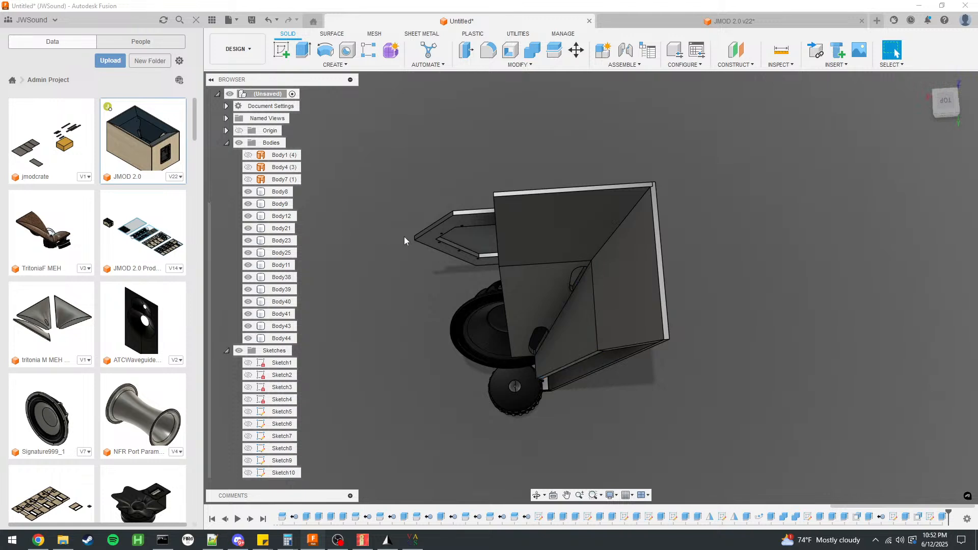
pyautogui.click(288, 217)
pyautogui.click(947, 104)
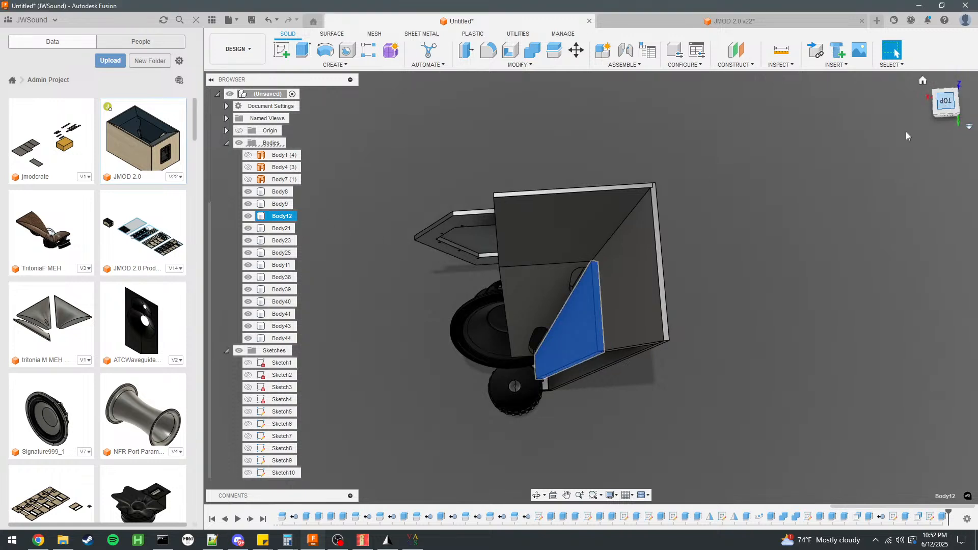
pyautogui.keyDown('shift'); pyautogui.moveTo(754, 259); pyautogui.dragTo(711, 229, button='middle'); pyautogui.keyUp('shift')
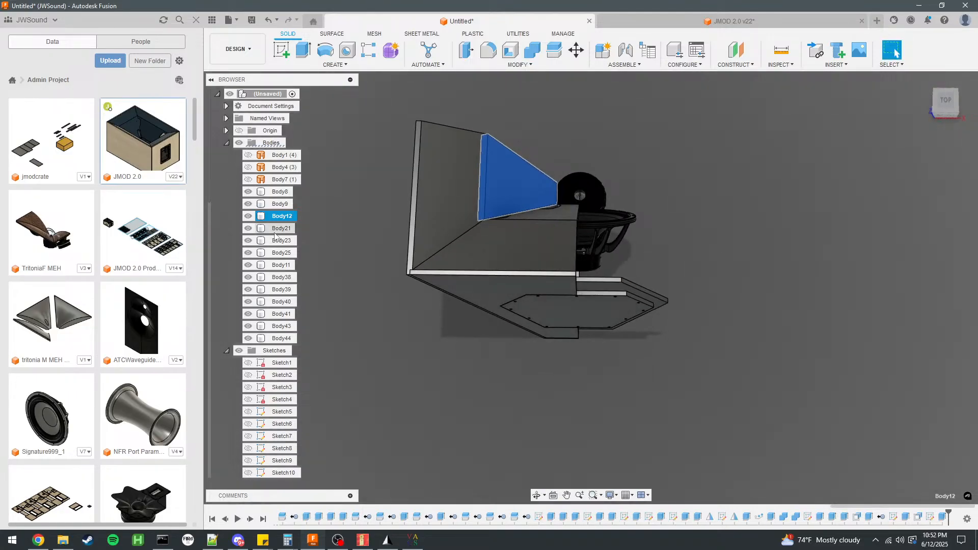
pyautogui.doubleClick(289, 218)
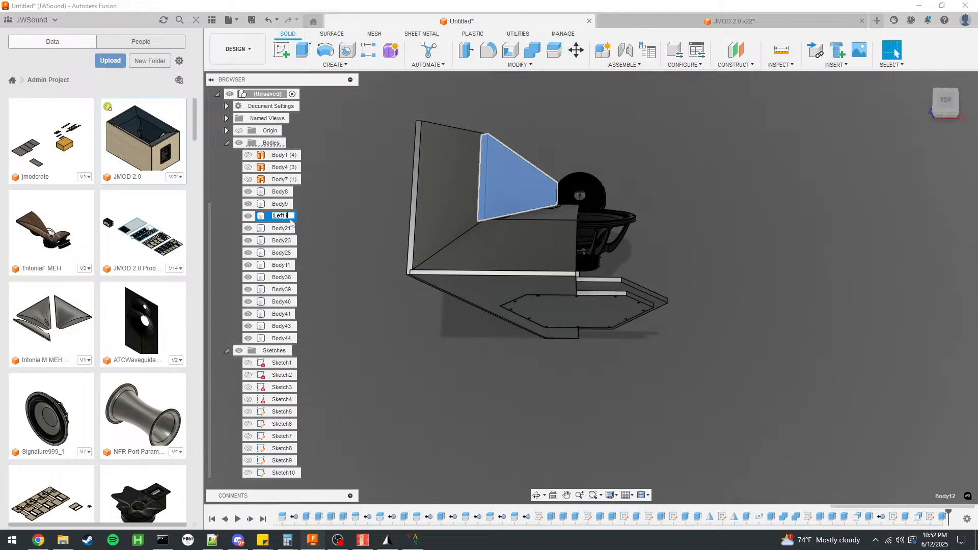
pyautogui.write('Left Inner Flare')
pyautogui.press('Return')
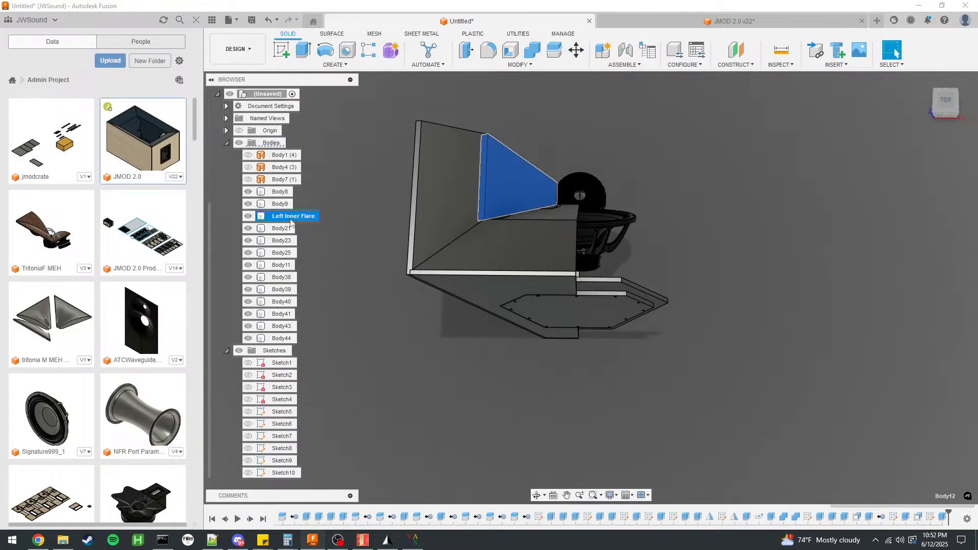
# Rename the large side panel Body9 as Left Side Panel and Body8 as CD Access Panel.
pyautogui.doubleClick(282, 205)
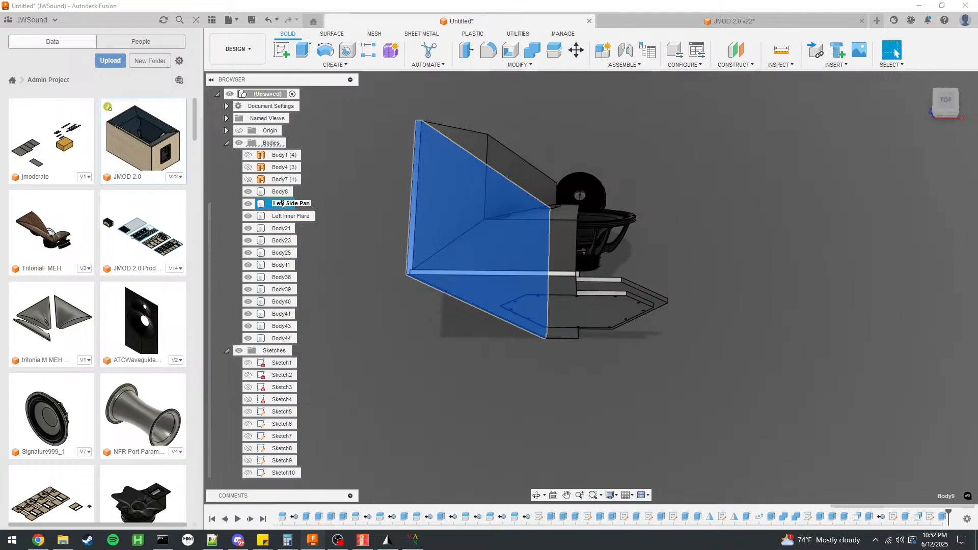
pyautogui.click(284, 216)
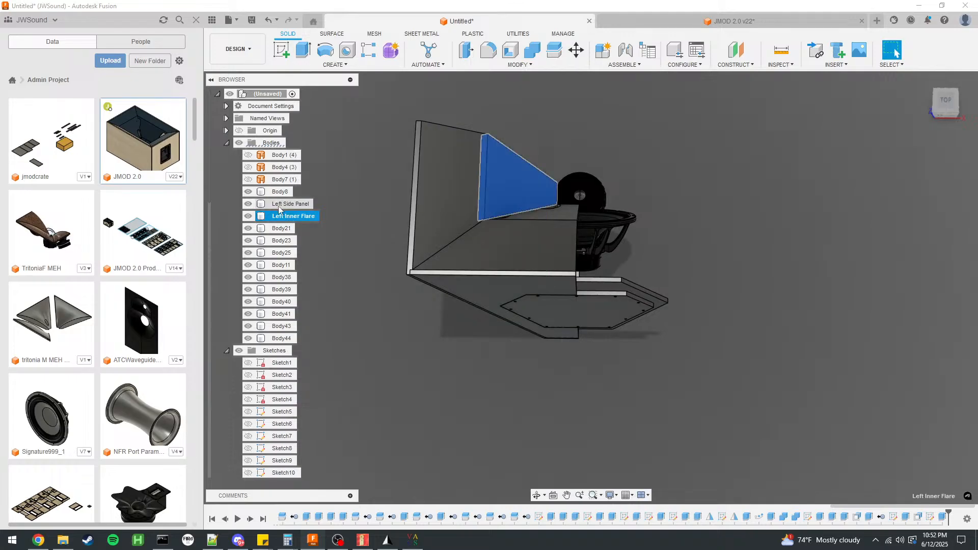
pyautogui.click(287, 192)
pyautogui.doubleClick(284, 193)
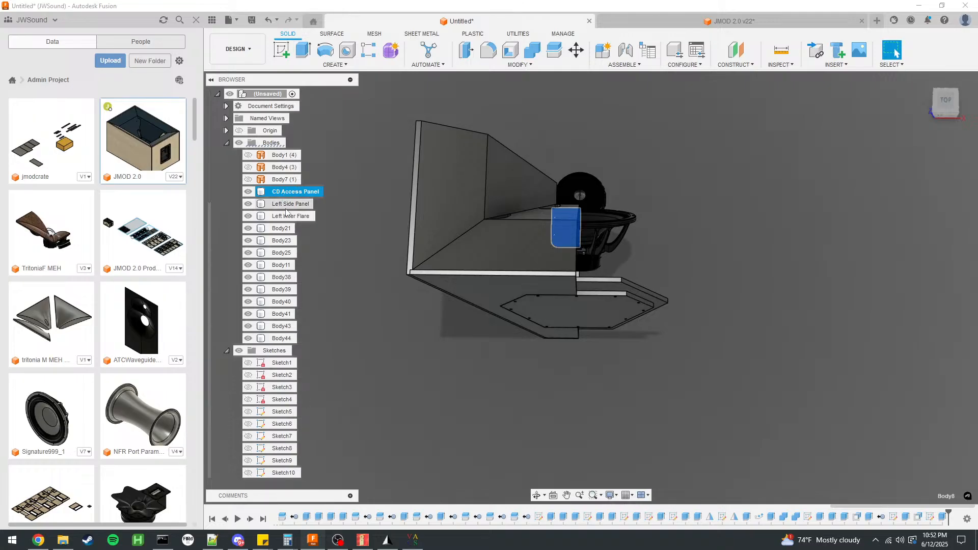
# Rename Body21 as Lower Outer Flare and Body23 as Lower Inner Flare.
pyautogui.doubleClick(289, 230)
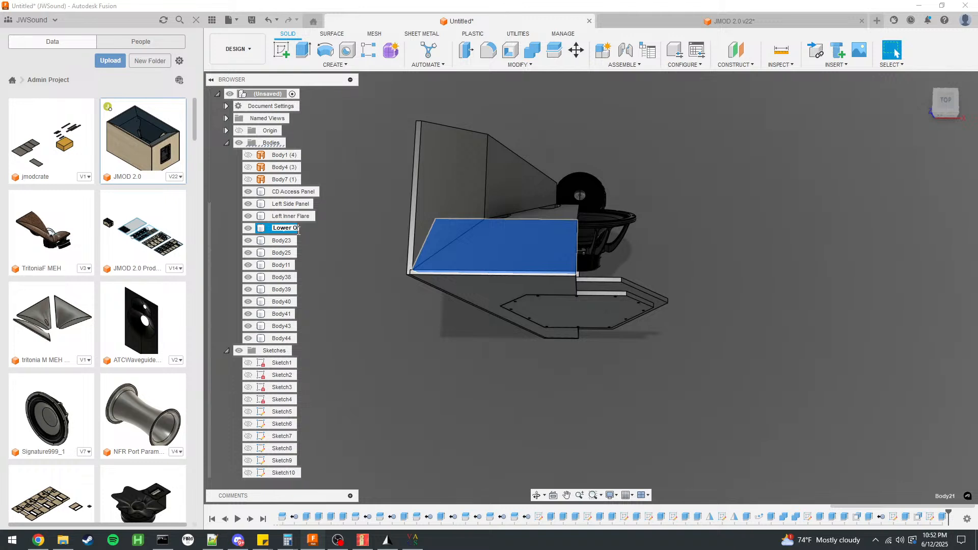
pyautogui.doubleClick(283, 241)
pyautogui.write('Lower Inner Flare')
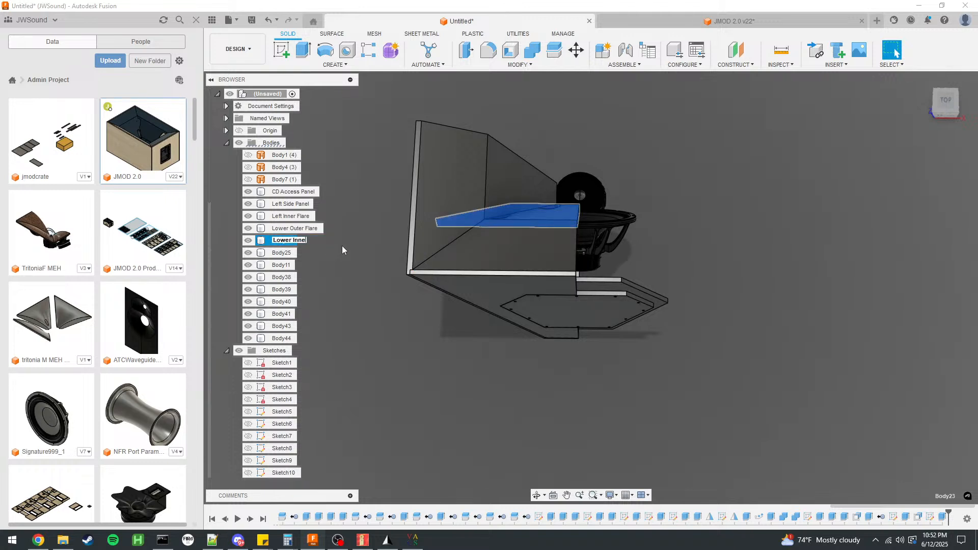
pyautogui.press('Return')
# Inspect Body25 in isolation, restore the other bodies and remove Body25 from the model.
pyautogui.click(287, 254)
pyautogui.keyDown('shift'); pyautogui.moveTo(403, 332); pyautogui.dragTo(547, 261, button='middle'); pyautogui.keyUp('shift')
pyautogui.click(893, 51)
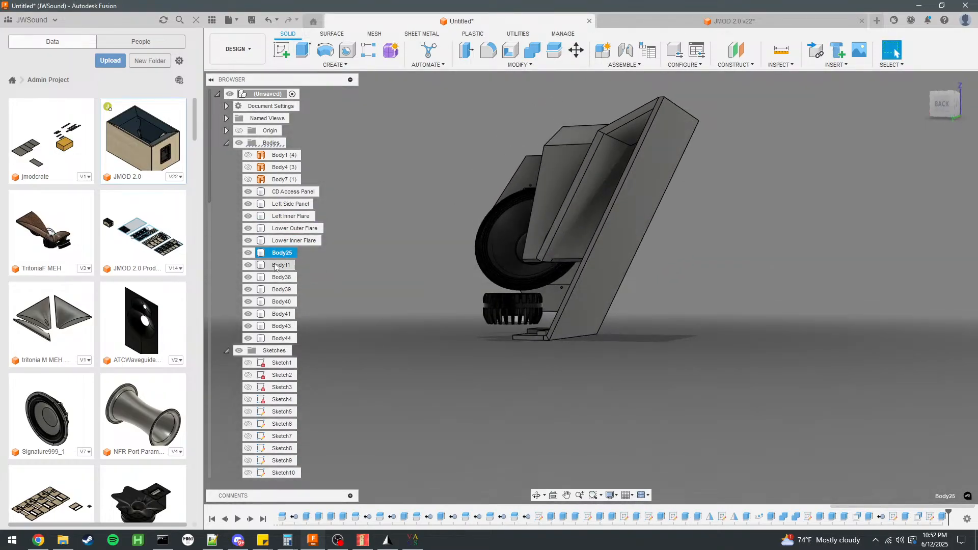
pyautogui.rightClick(283, 254)
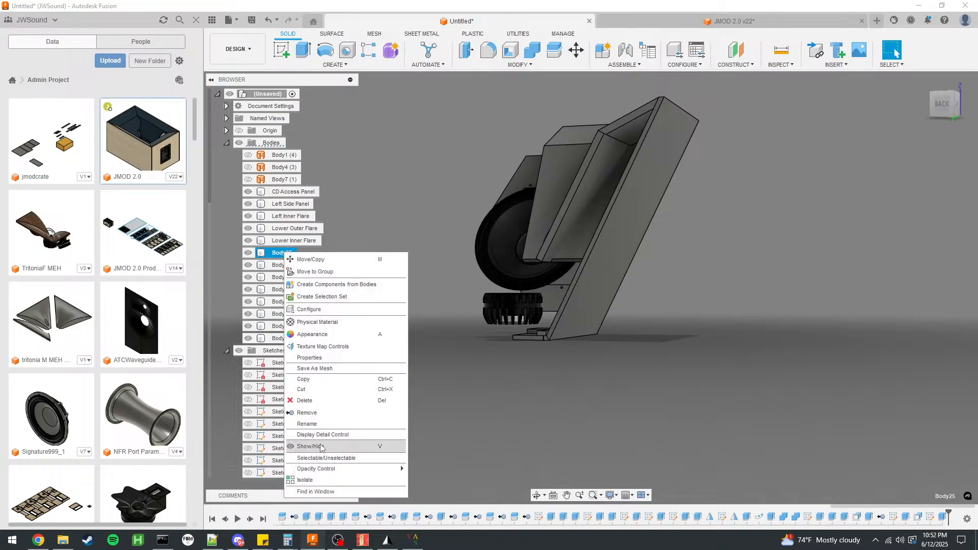
pyautogui.click(326, 487)
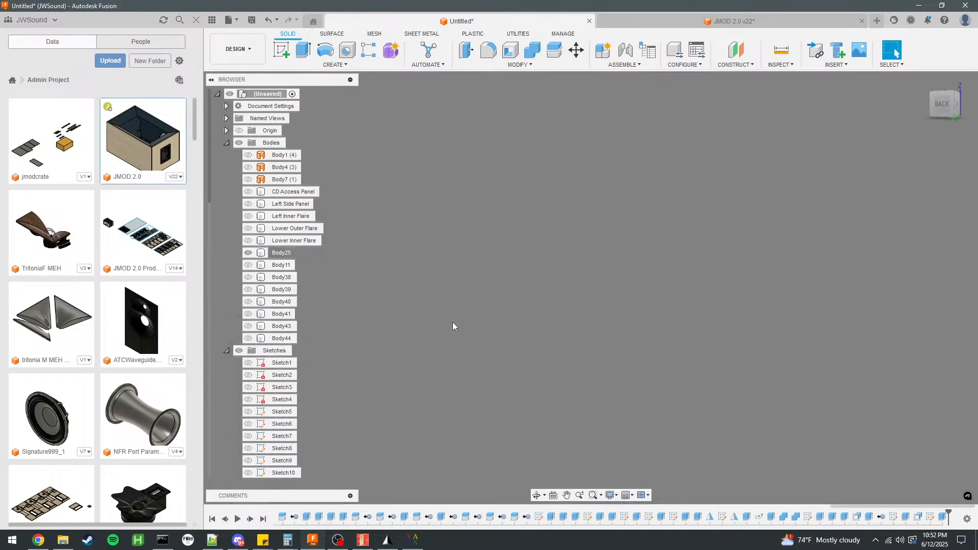
pyautogui.rightClick(287, 258)
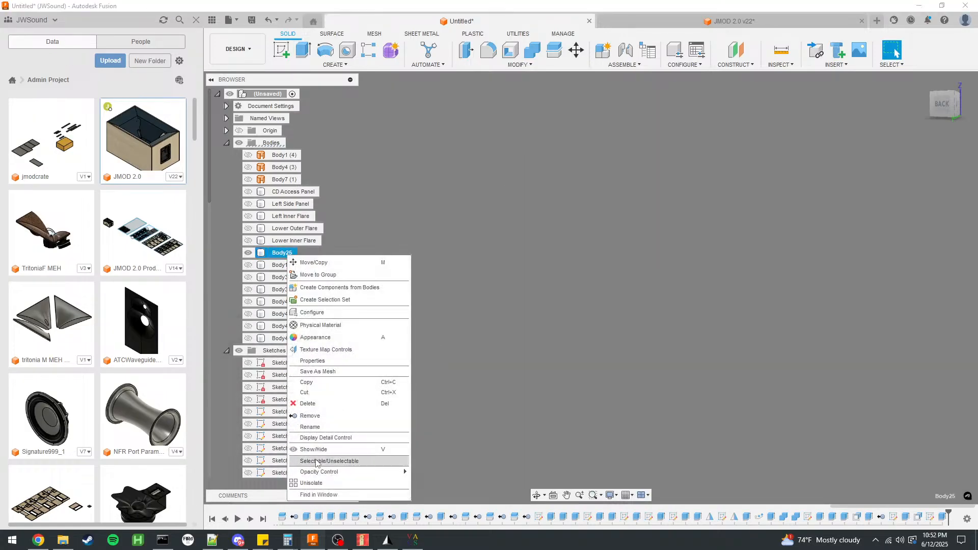
pyautogui.click(329, 488)
pyautogui.keyDown('shift'); pyautogui.moveTo(404, 299); pyautogui.dragTo(329, 332, button='middle'); pyautogui.keyUp('shift')
pyautogui.rightClick(284, 254)
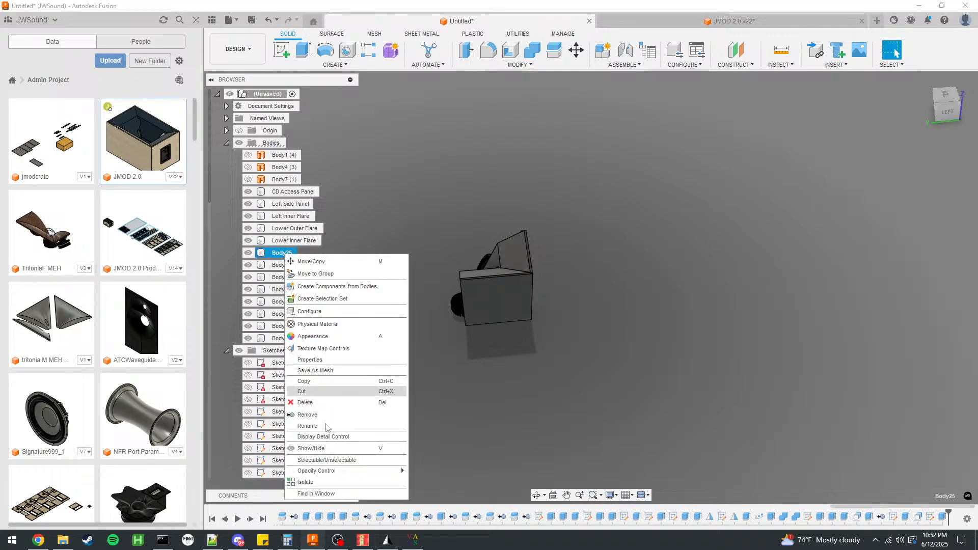
pyautogui.click(312, 416)
# Rename Body11, the panel with the hexagonal hatch opening, as Bottom Panel.
pyautogui.keyDown('shift'); pyautogui.moveTo(632, 329); pyautogui.dragTo(502, 365, button='middle'); pyautogui.keyUp('shift')
pyautogui.doubleClick(281, 253)
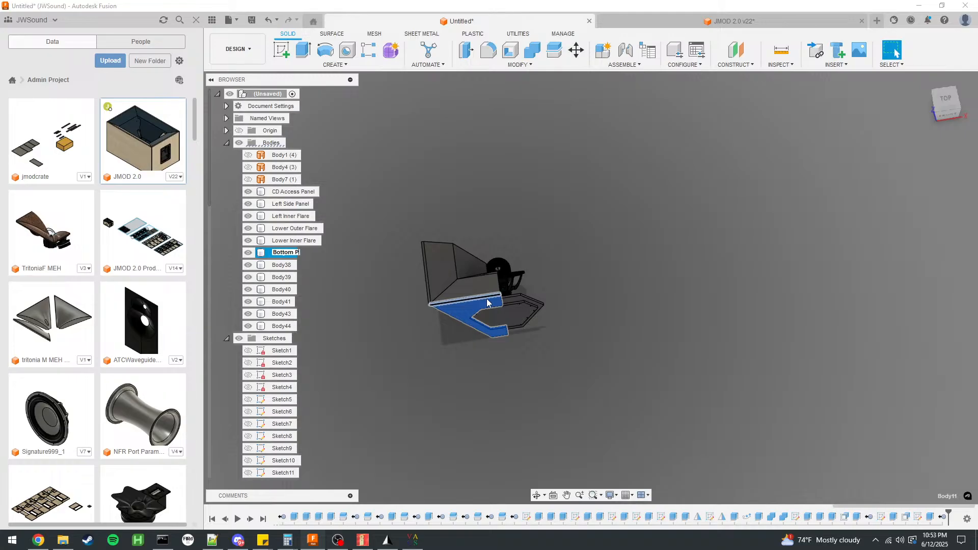
pyautogui.write('Bottom Panel')
pyautogui.press('Return')
# Remove Body38, the extra body at the small compression driver access panel.
pyautogui.click(281, 265)
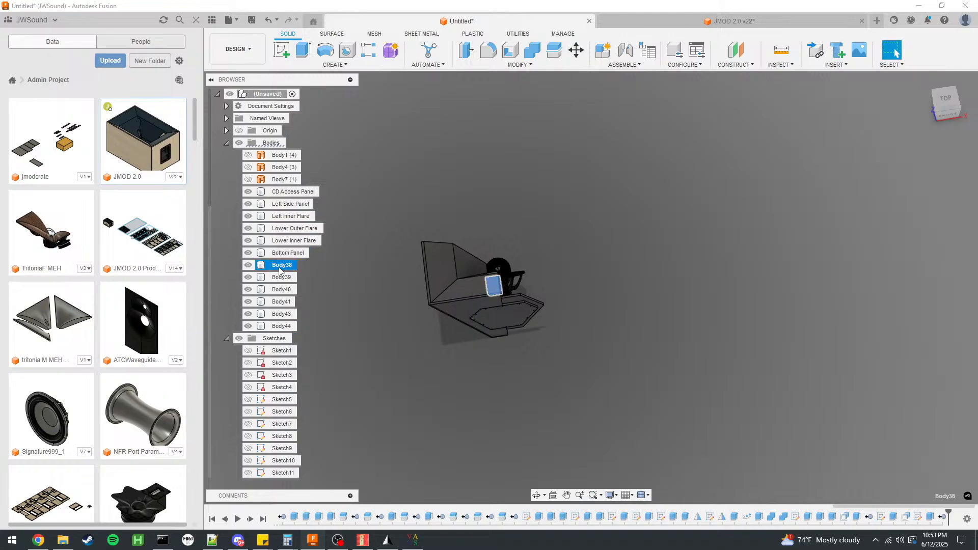
pyautogui.scroll(10, 474, 297)
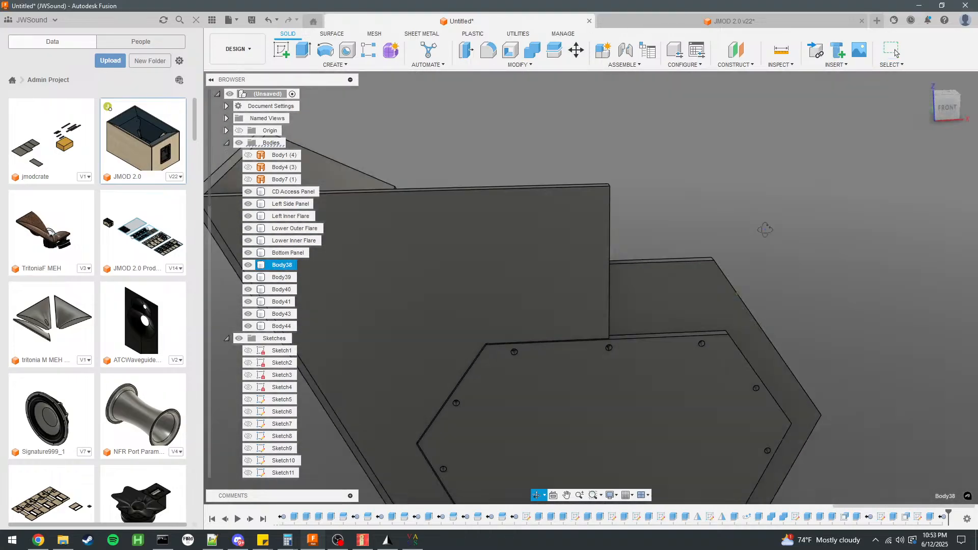
pyautogui.keyDown('shift'); pyautogui.moveTo(765, 227); pyautogui.dragTo(545, 216, button='middle'); pyautogui.keyUp('shift')
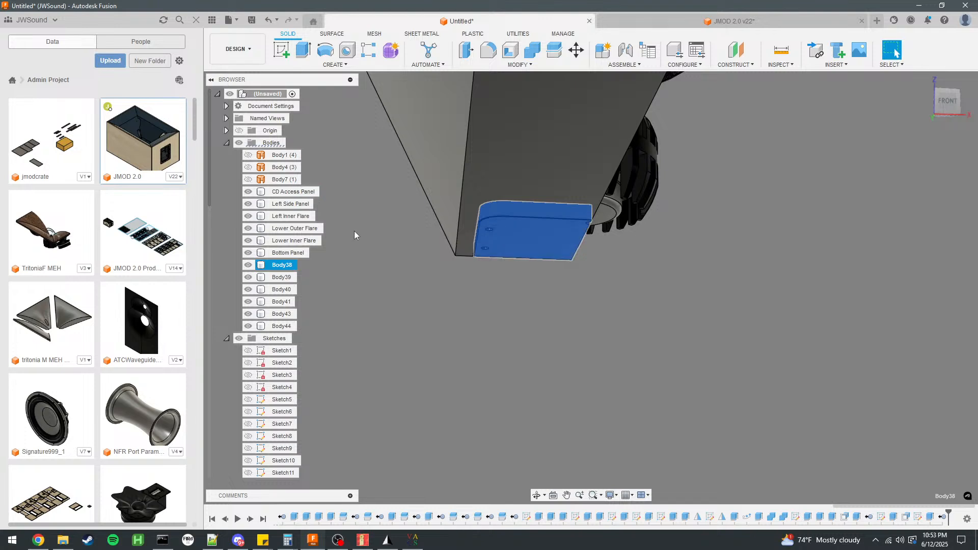
pyautogui.rightClick(290, 266)
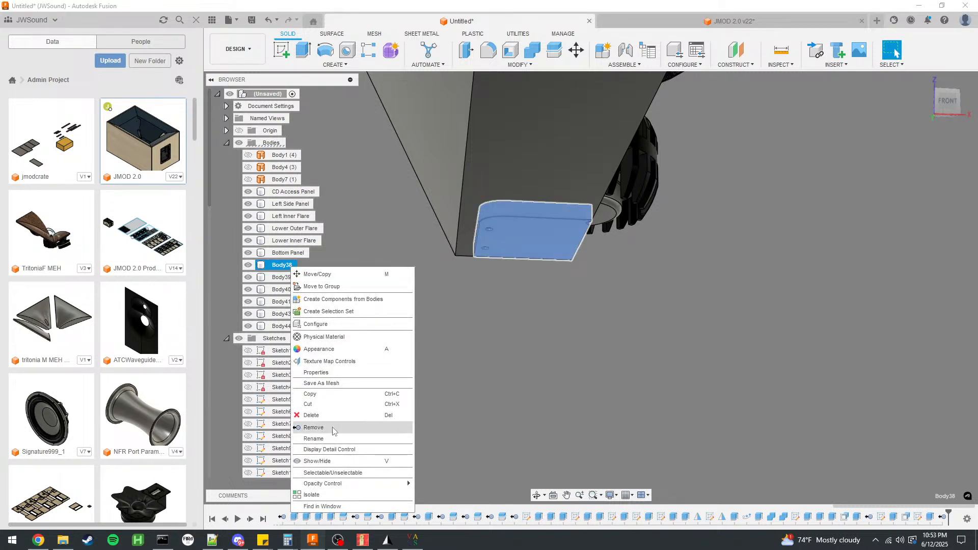
pyautogui.click(466, 367)
# Rename the hexagonal hatch Body39 as Bottom Access Panel.
pyautogui.click(283, 267)
pyautogui.scroll(-6, 457, 382)
pyautogui.keyDown('shift'); pyautogui.moveTo(457, 382); pyautogui.dragTo(449, 448, button='middle'); pyautogui.keyUp('shift')
pyautogui.doubleClick(284, 265)
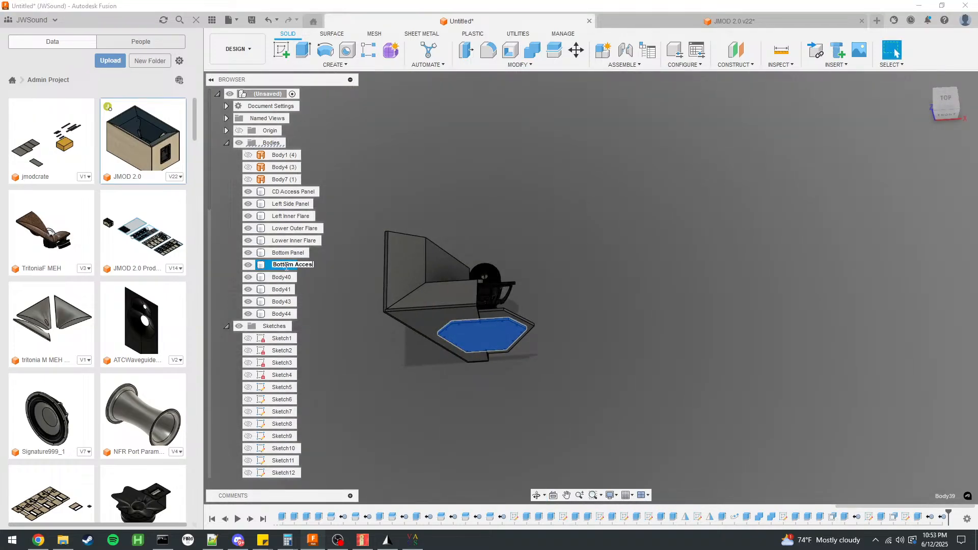
pyautogui.press('Return')
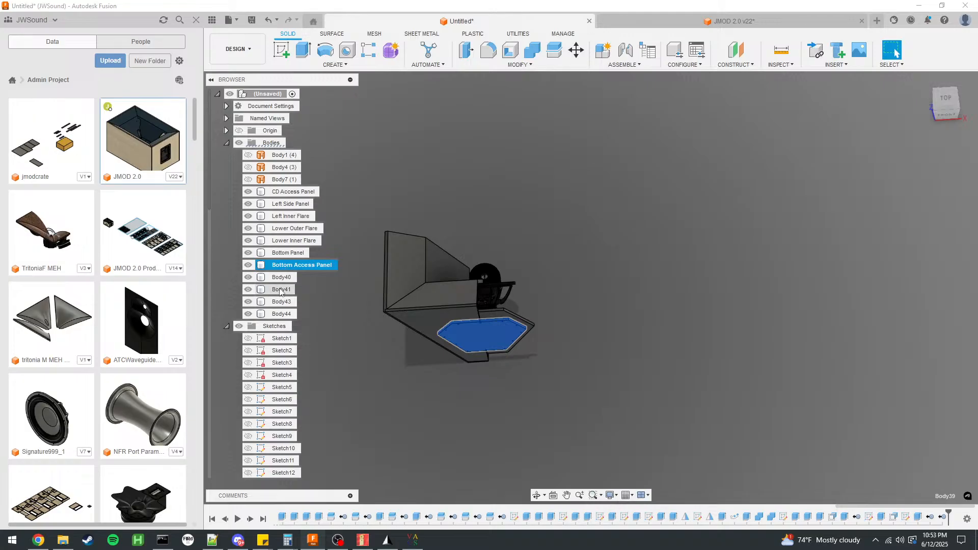
# Rename the hexagonal ring Body40 as Bottom Access Frame and Body41 as Rear Panel.
pyautogui.click(285, 278)
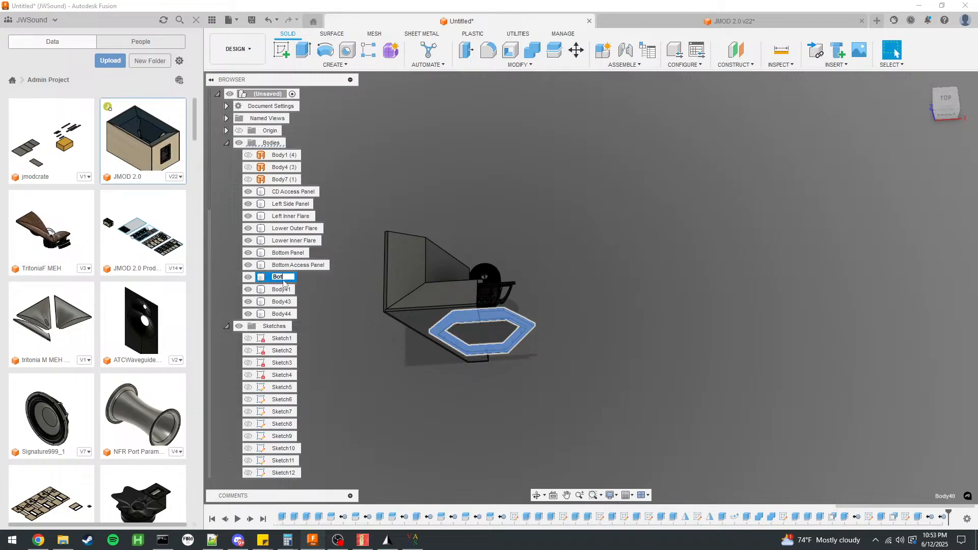
pyautogui.write('Bottom Access Frame')
pyautogui.press('Return')
pyautogui.click(282, 289)
pyautogui.doubleClick(283, 289)
pyautogui.write('Rear Panel')
pyautogui.press('Return')
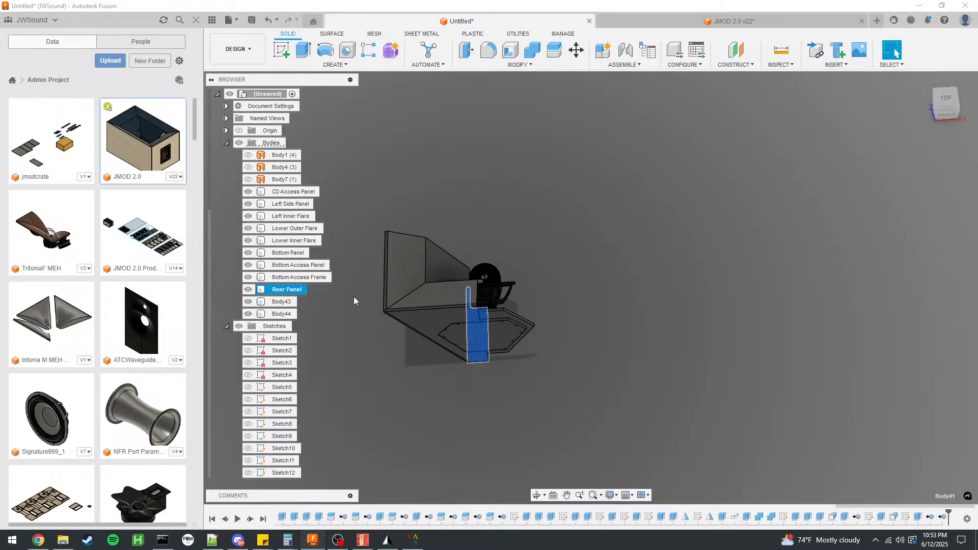
# Rename the small L-shaped Body43 as CD Access Panel Frame.
pyautogui.click(279, 314)
pyautogui.click(275, 303)
pyautogui.scroll(5, 459, 302)
pyautogui.keyDown('shift'); pyautogui.moveTo(523, 290); pyautogui.dragTo(636, 248, button='middle'); pyautogui.keyUp('shift')
pyautogui.doubleClick(294, 302)
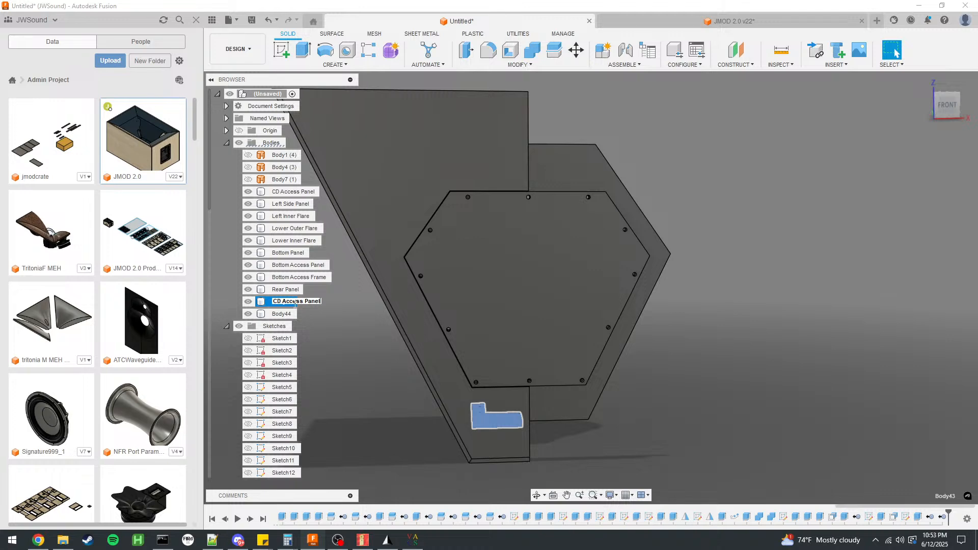
pyautogui.write('CD Access Panel Frame')
pyautogui.press('Return')
# Rename Body44, the horn's outer side flare, as Left Outer Flare.
pyautogui.click(283, 314)
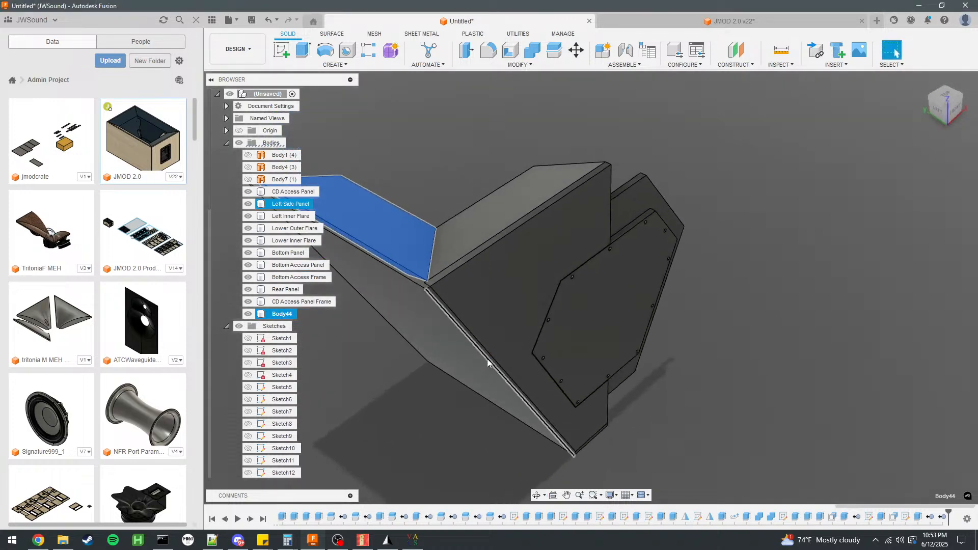
pyautogui.doubleClick(283, 314)
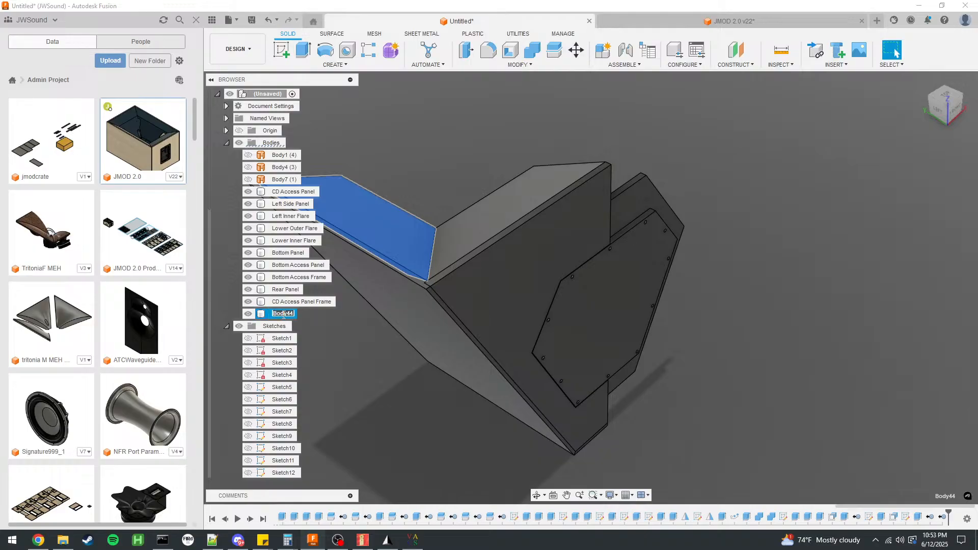
pyautogui.write('Left Outer Flare')
pyautogui.press('Return')
# Rename the surface body Body7 above the compression driver as Throat Adapter Placeholder.
pyautogui.scroll(-4, 687, 248)
pyautogui.click(697, 242)
pyautogui.keyDown('shift'); pyautogui.moveTo(720, 233); pyautogui.dragTo(885, 204, button='middle'); pyautogui.keyUp('shift')
pyautogui.scroll(2, 521, 191)
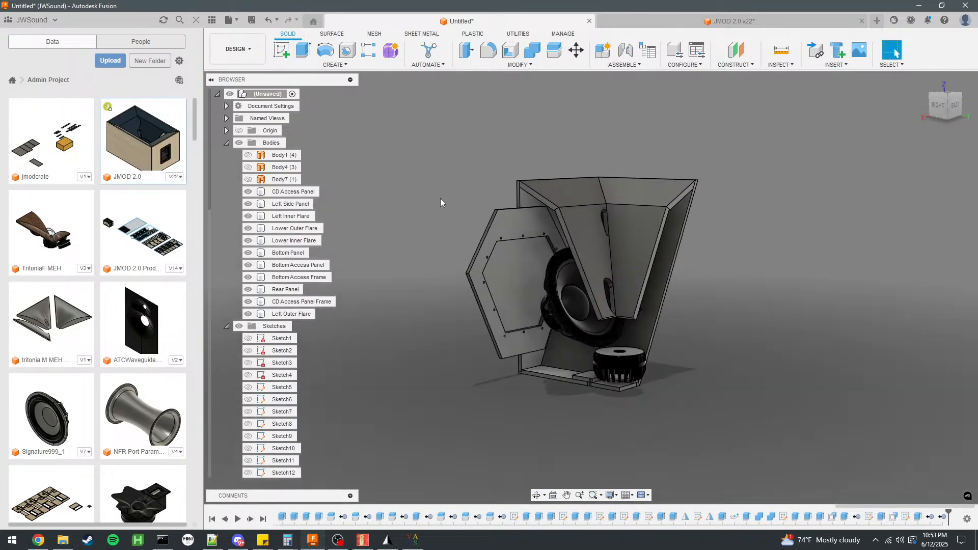
pyautogui.click(291, 179)
pyautogui.doubleClick(291, 179)
pyautogui.write('Throat Adapter Placeholder')
pyautogui.press('Return')
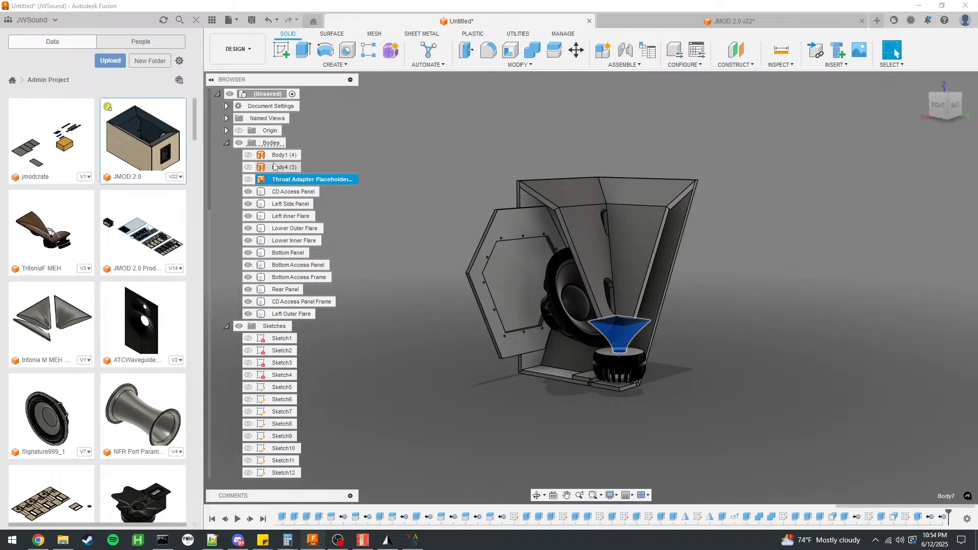
# Rename the surface body Body4 as Interface and the horn surface body Body1 as HornFlares.
pyautogui.click(289, 168)
pyautogui.doubleClick(289, 167)
pyautogui.write('Inter')
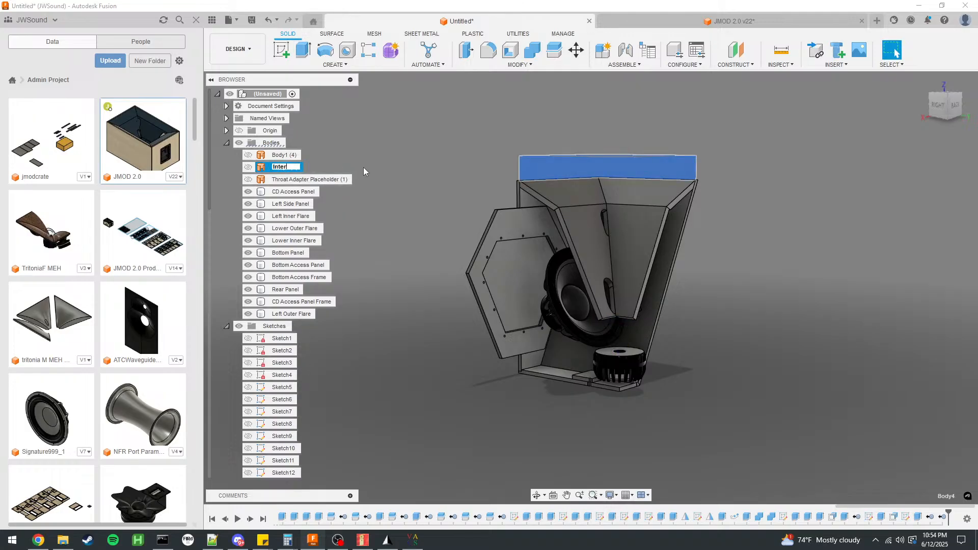
pyautogui.write('face (3')
pyautogui.press('Return')
pyautogui.click(293, 155)
pyautogui.doubleClick(293, 155)
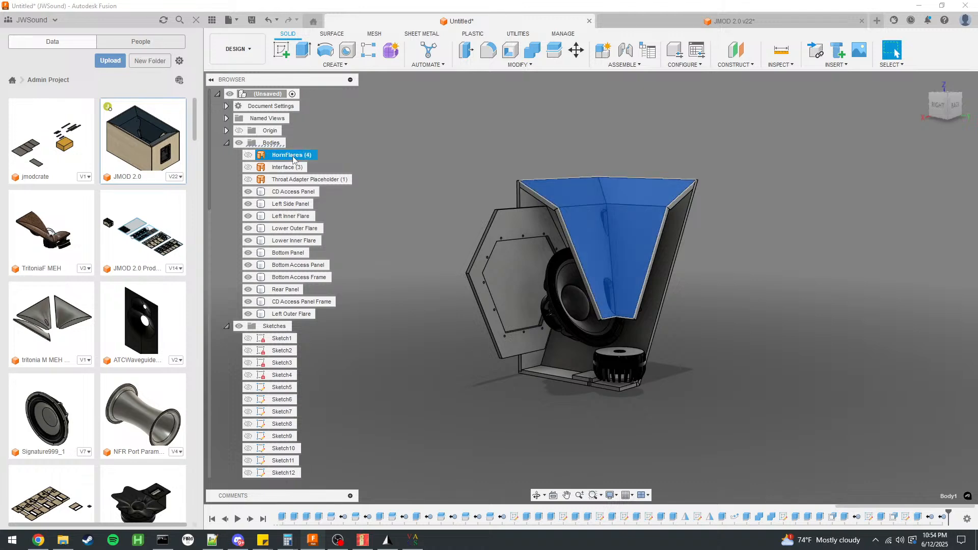
pyautogui.click(478, 187)
pyautogui.keyDown('shift'); pyautogui.moveTo(478, 188); pyautogui.dragTo(545, 197, button='middle'); pyautogui.keyUp('shift')
pyautogui.scroll(3, 687, 249)
pyautogui.keyDown('shift'); pyautogui.moveTo(687, 248); pyautogui.dragTo(591, 255, button='middle'); pyautogui.keyUp('shift')
pyautogui.keyDown('shift'); pyautogui.moveTo(475, 394); pyautogui.dragTo(430, 358, button='middle'); pyautogui.keyUp('shift')
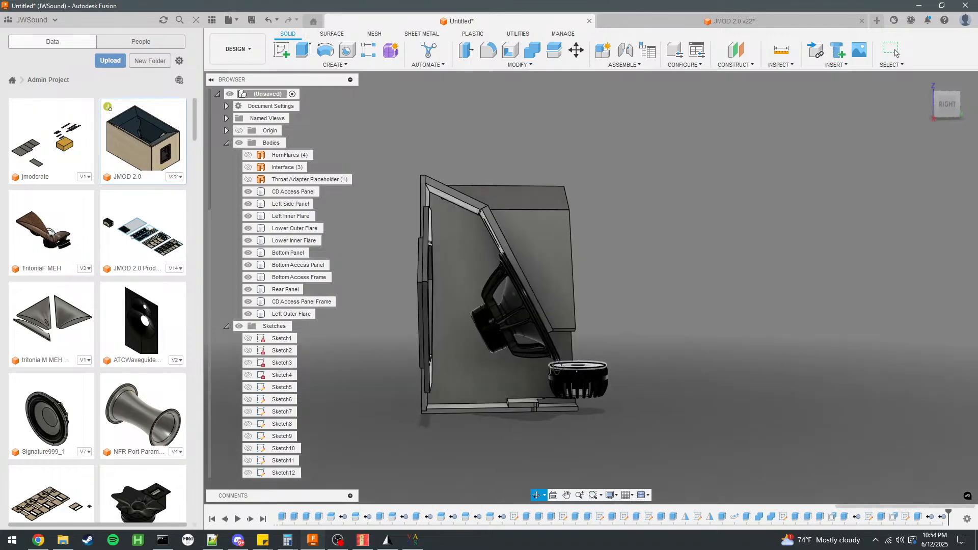
pyautogui.keyDown('shift'); pyautogui.moveTo(557, 368); pyautogui.dragTo(559, 372, button='middle'); pyautogui.keyUp('shift')
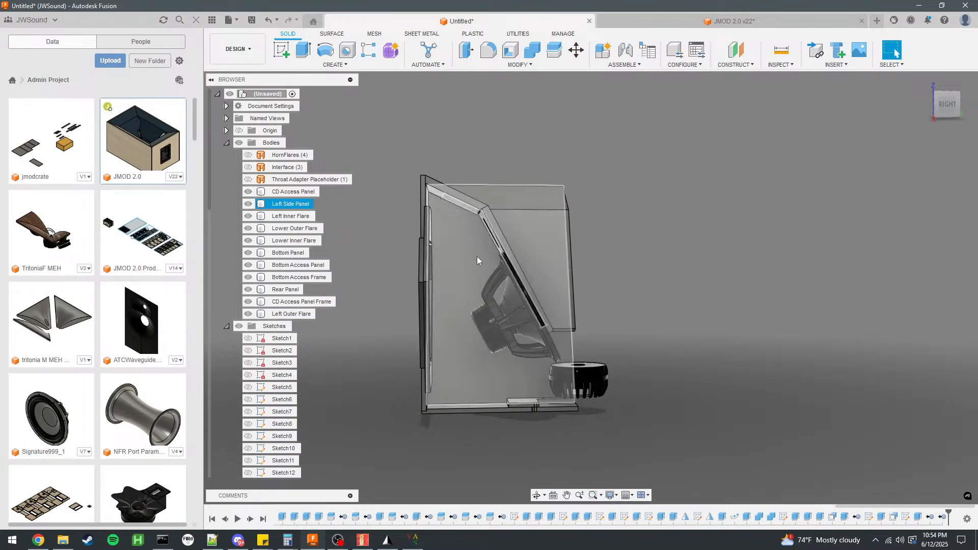
pyautogui.click(490, 230)
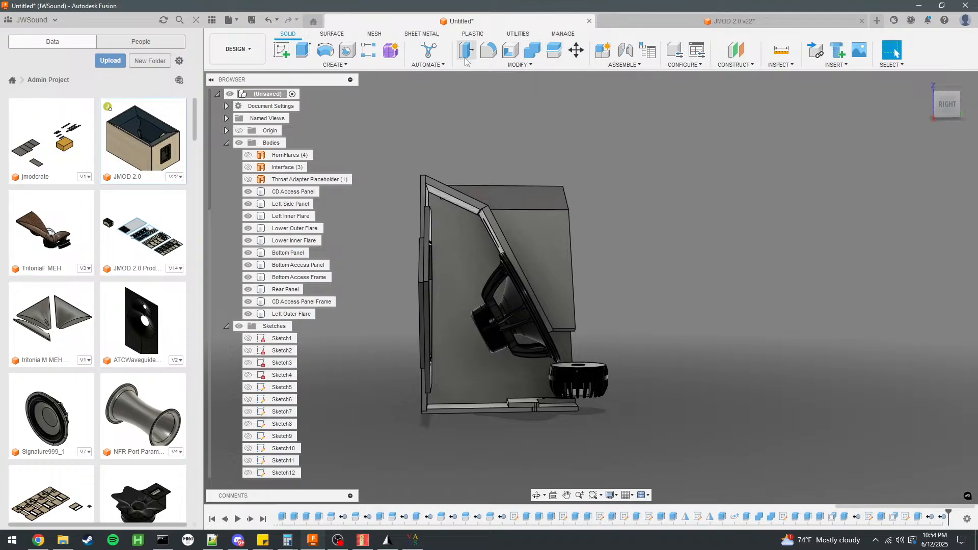
# Mirror the Lower Inner Flare, Bottom Panel and CD Access Panel Frame across the cabinet's vertical center origin plane, using the Join operation.
pyautogui.click(335, 65)
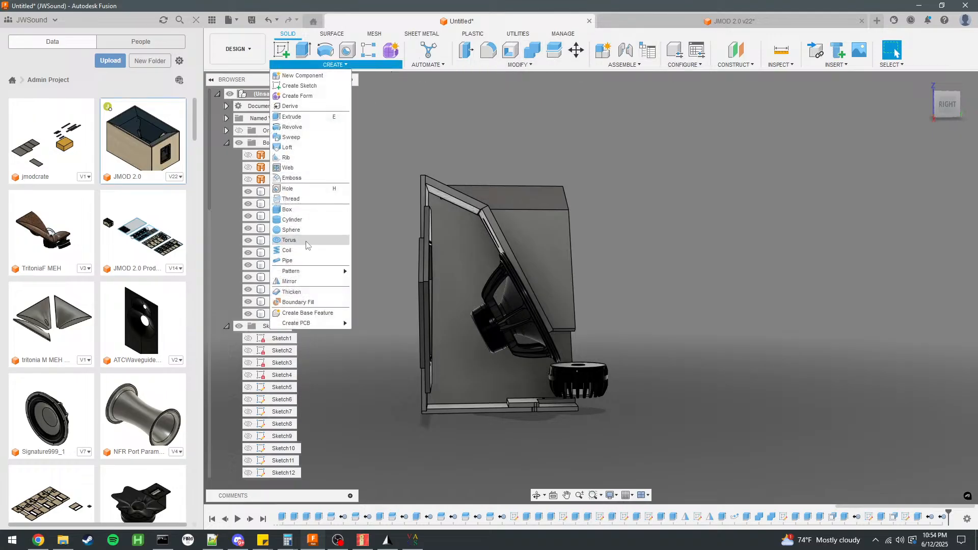
pyautogui.click(306, 296)
pyautogui.click(294, 241)
pyautogui.click(298, 228)
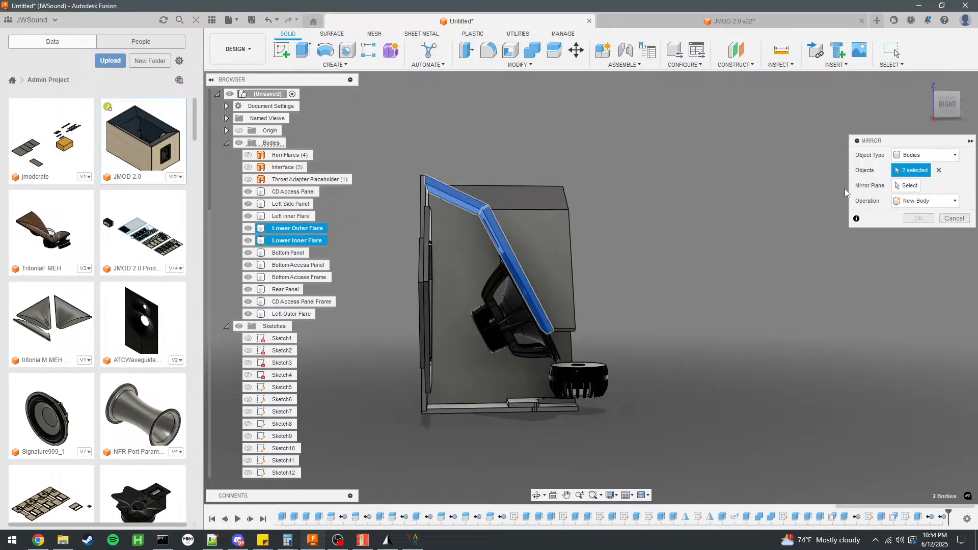
pyautogui.click(907, 186)
pyautogui.scroll(5, 615, 248)
pyautogui.click(939, 170)
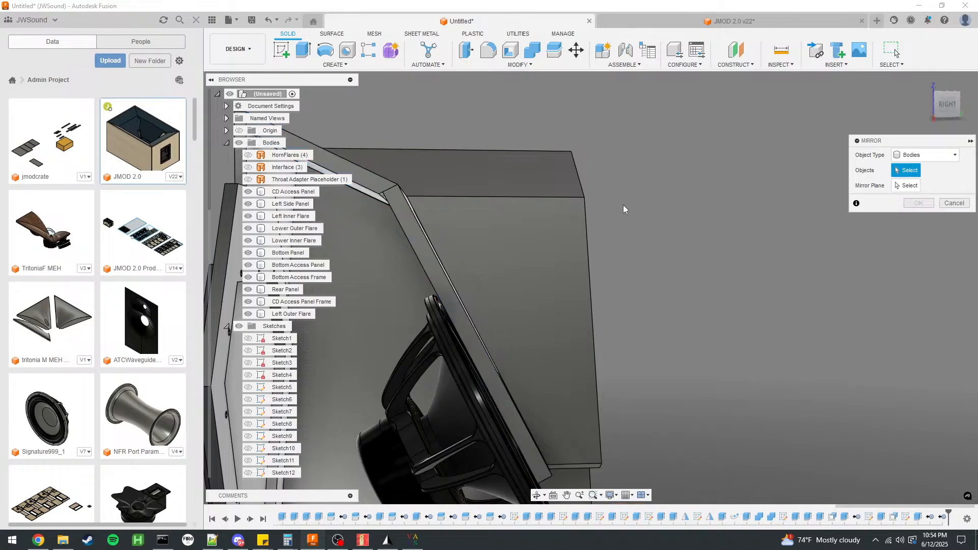
pyautogui.click(431, 245)
pyautogui.scroll(-3, 702, 188)
pyautogui.click(439, 174)
pyautogui.click(576, 448)
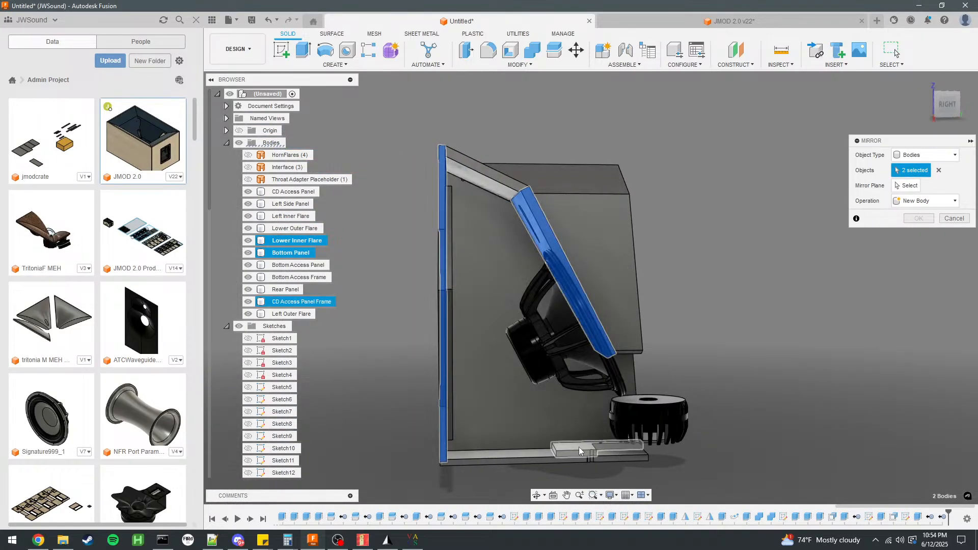
pyautogui.click(907, 185)
pyautogui.click(676, 362)
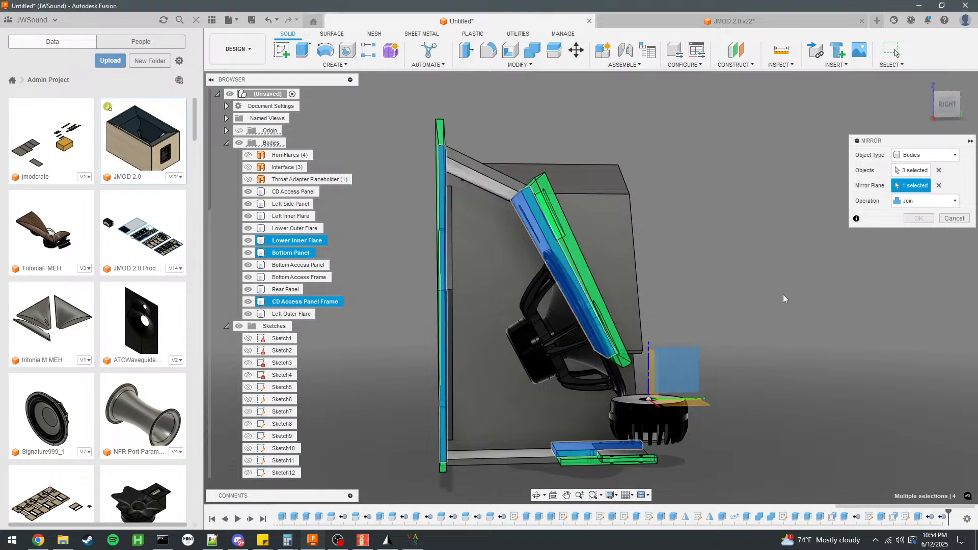
pyautogui.click(919, 217)
# Mirror only the Lower Outer Flare across the cabinet's vertical center origin plane, joining the two halves into one body.
pyautogui.keyDown('shift'); pyautogui.moveTo(829, 237); pyautogui.dragTo(720, 221, button='middle'); pyautogui.keyUp('shift')
pyautogui.scroll(-2, 667, 173)
pyautogui.scroll(2, 655, 296)
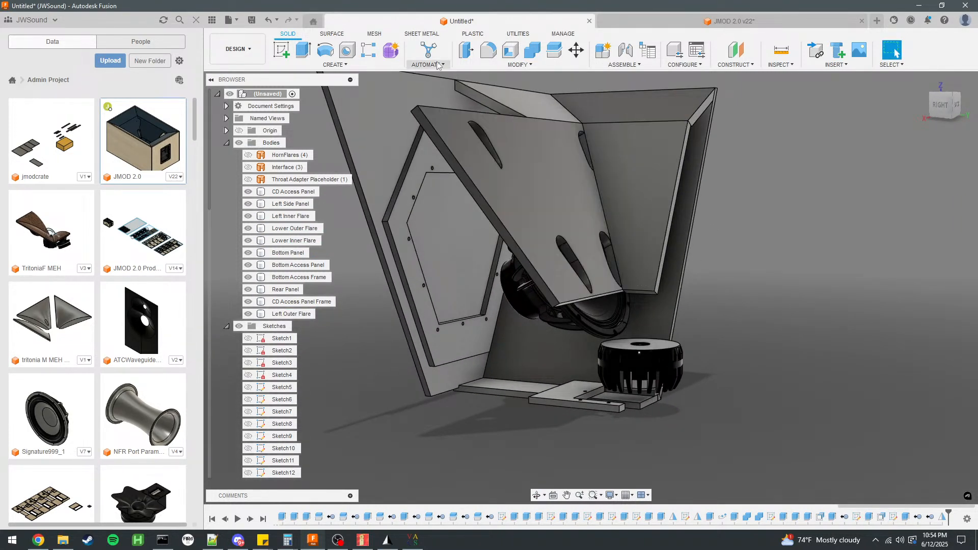
pyautogui.click(334, 66)
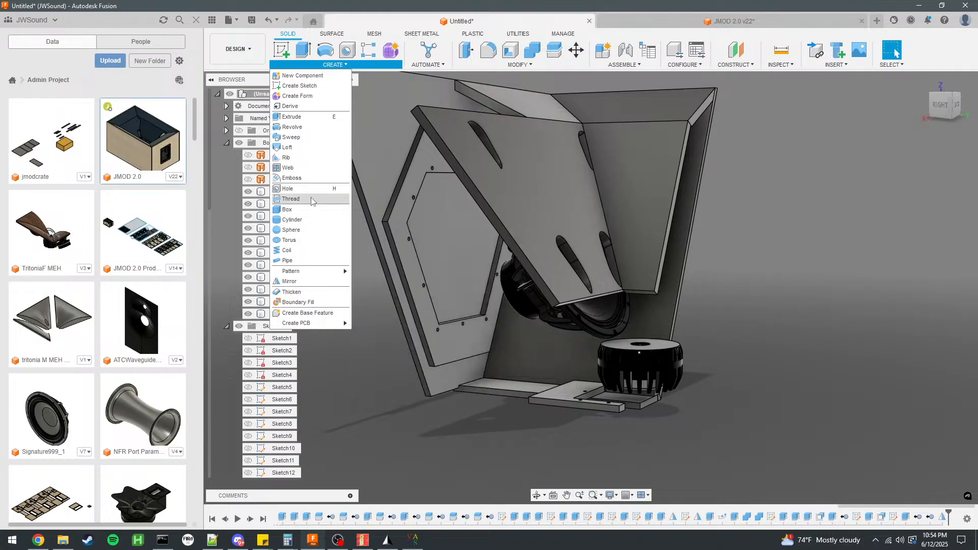
pyautogui.click(308, 282)
pyautogui.click(640, 138)
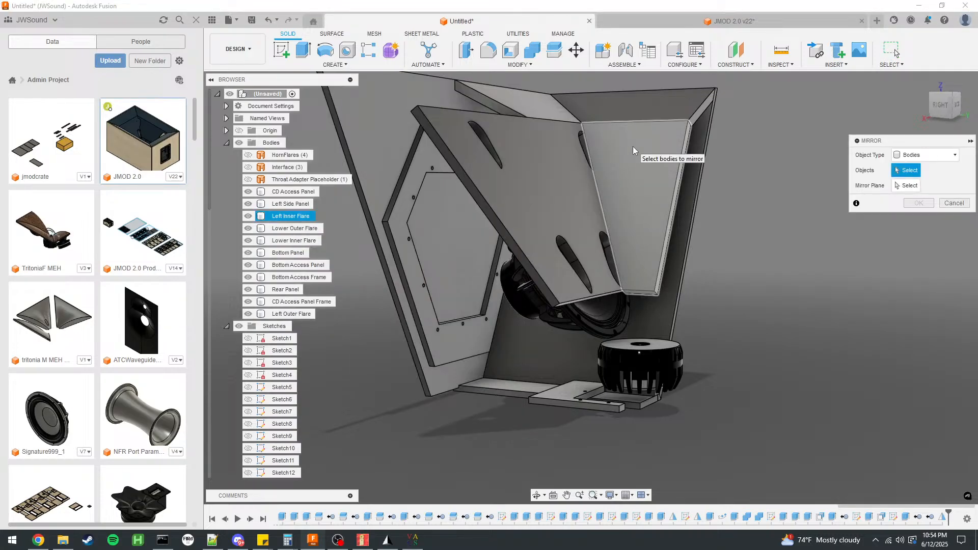
pyautogui.click(633, 146)
pyautogui.click(560, 109)
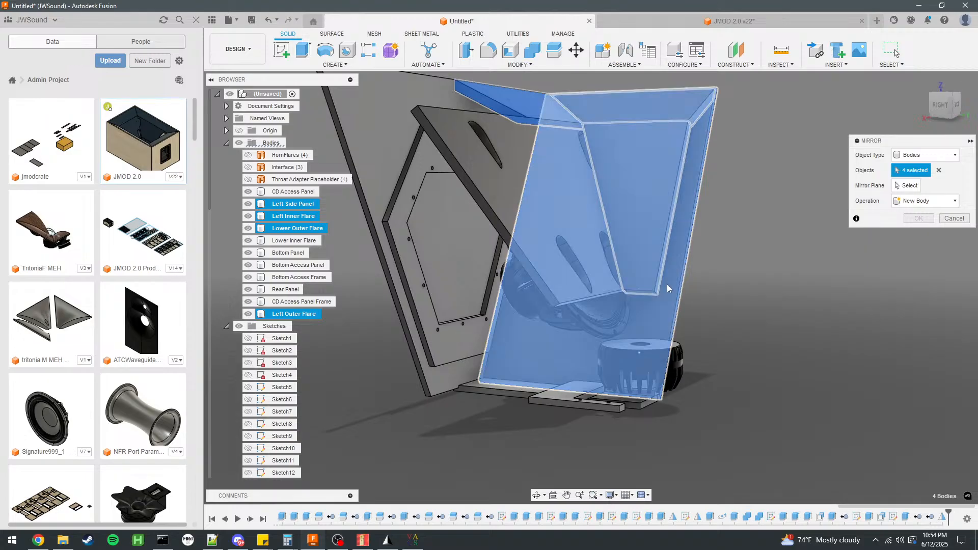
pyautogui.click(668, 112)
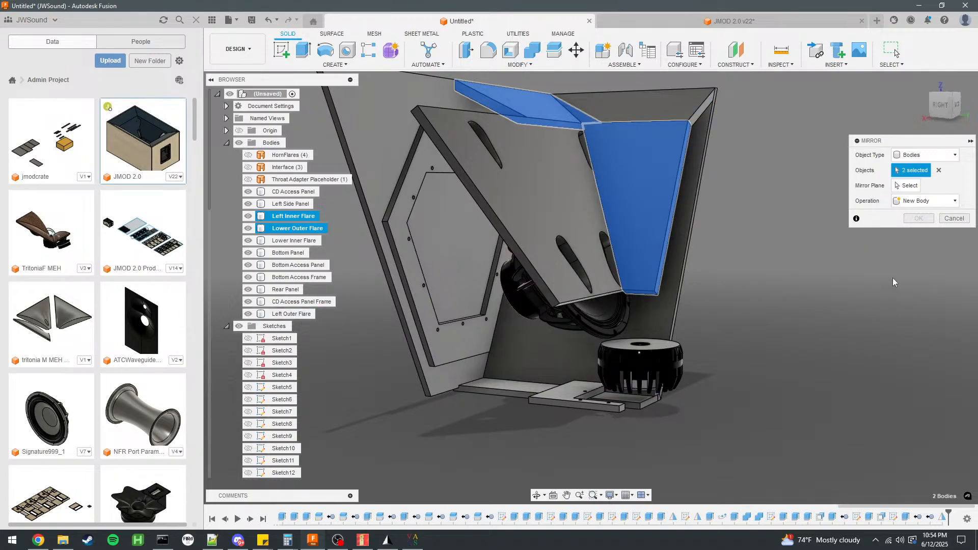
pyautogui.click(662, 127)
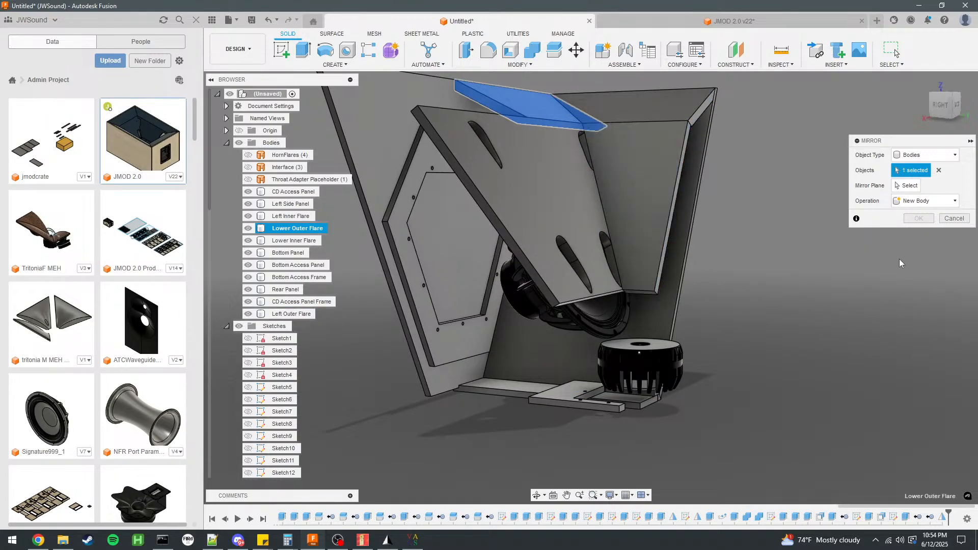
pyautogui.click(909, 186)
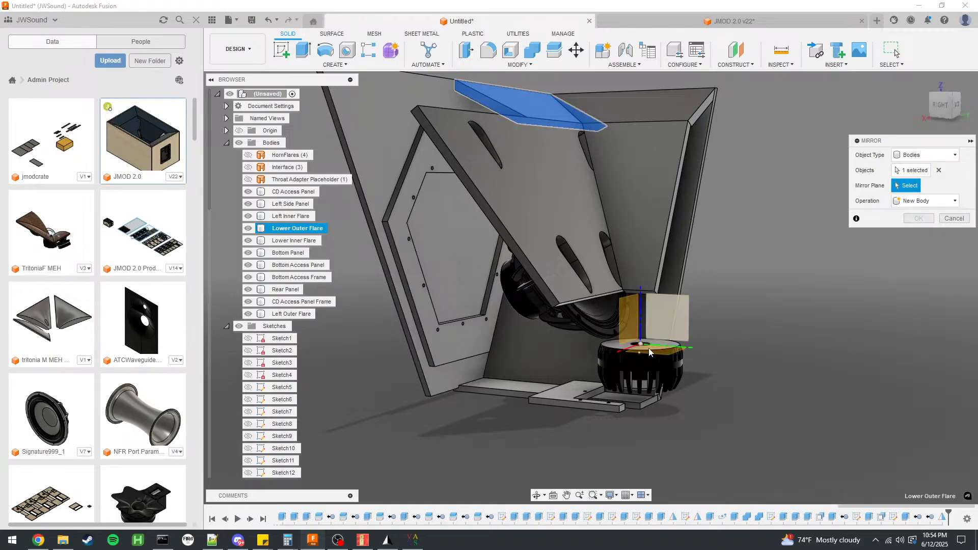
pyautogui.click(665, 319)
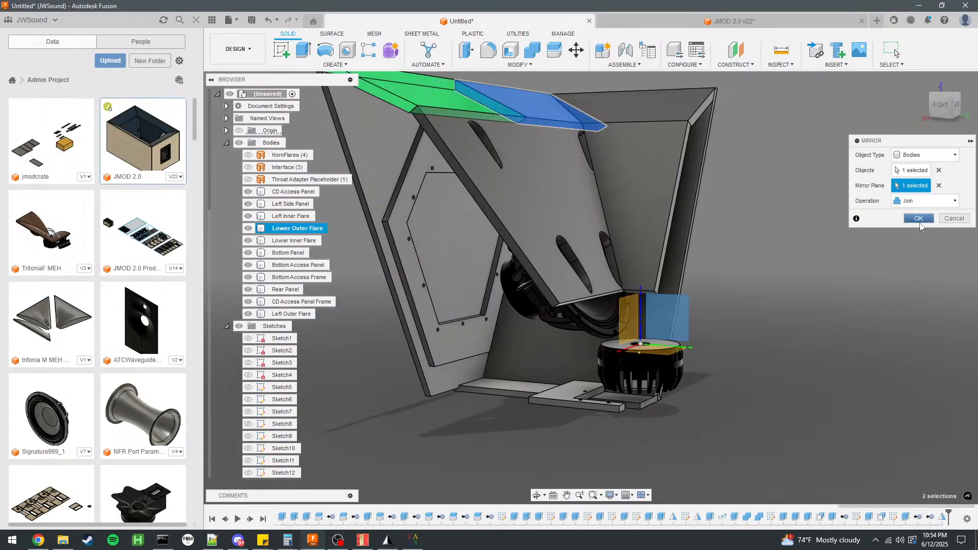
pyautogui.click(920, 218)
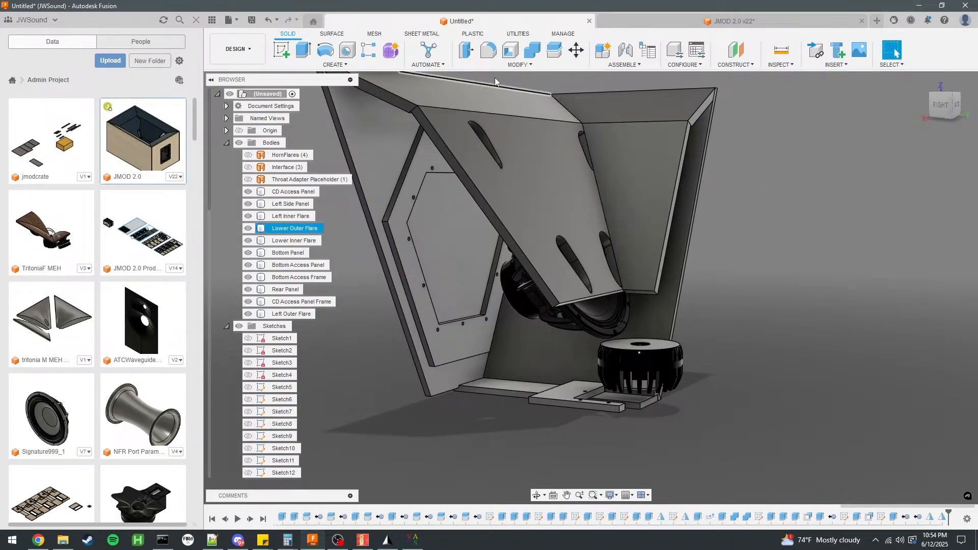
# Mirror the Left Side Panel across the cabinet's vertical center origin plane as a new body.
pyautogui.click(360, 66)
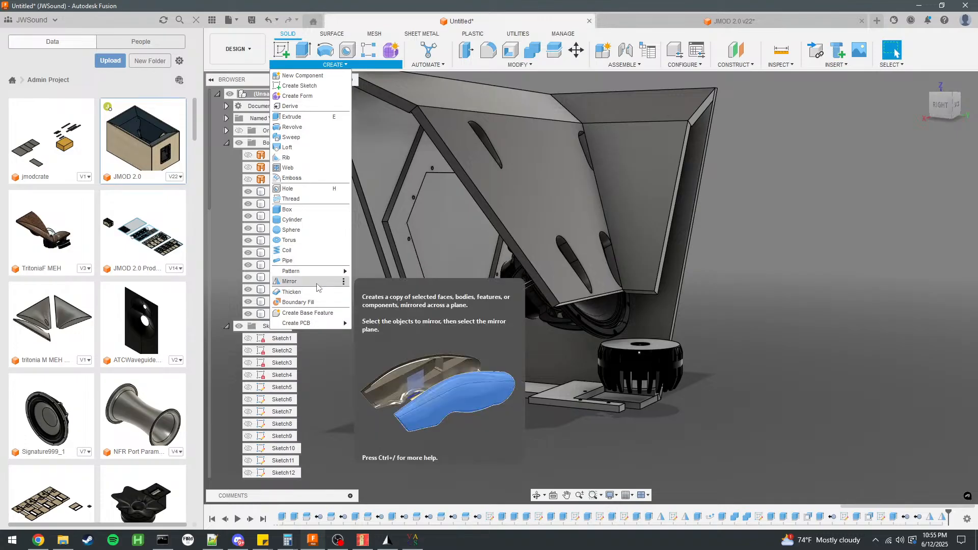
pyautogui.click(289, 282)
pyautogui.click(684, 259)
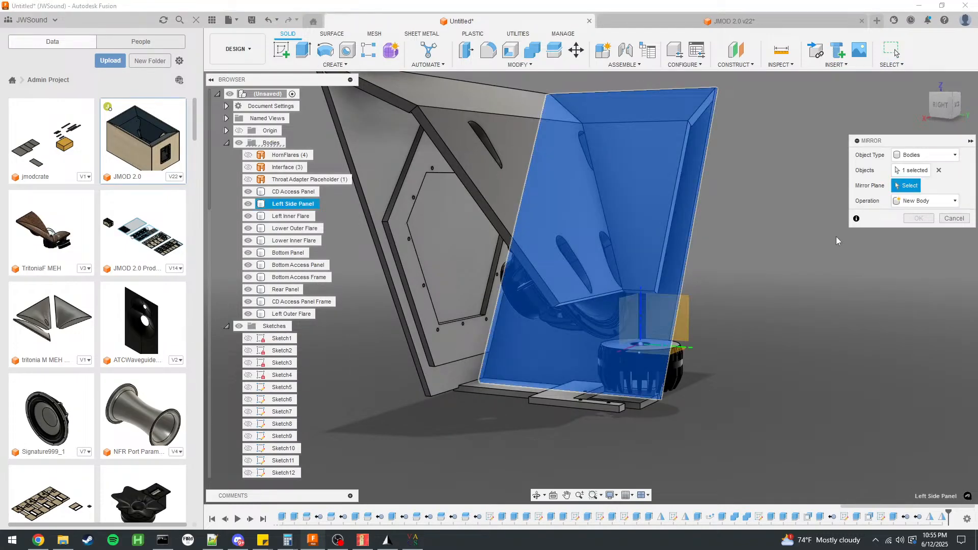
pyautogui.click(686, 310)
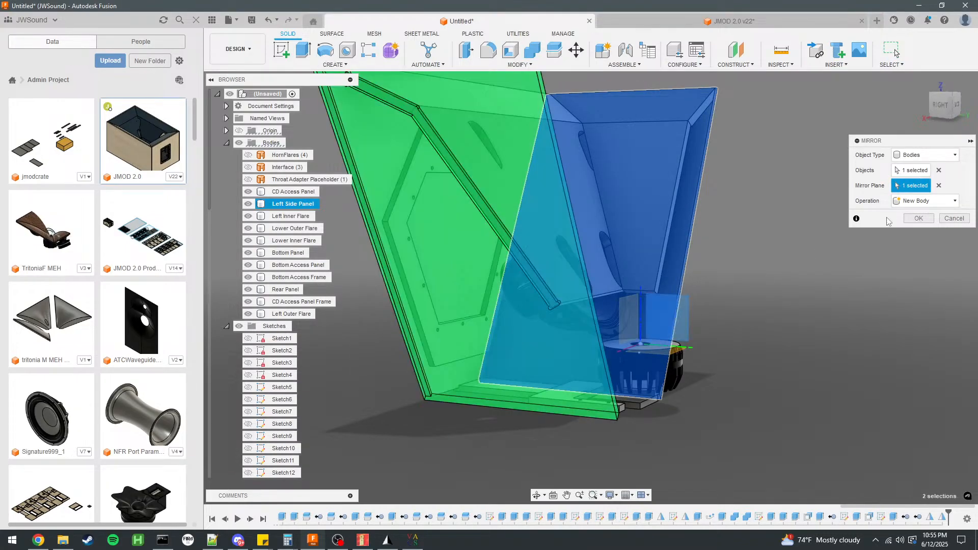
pyautogui.click(917, 219)
# Mirror the Left Outer Flare across the cabinet's vertical center origin plane as a new body.
pyautogui.keyDown('shift'); pyautogui.moveTo(624, 91); pyautogui.dragTo(648, 326, button='middle'); pyautogui.keyUp('shift')
pyautogui.click(334, 66)
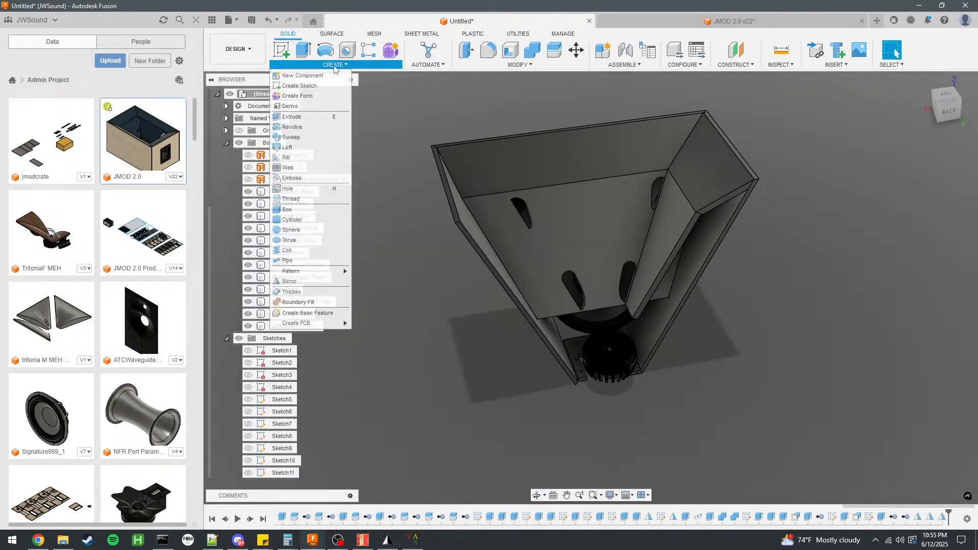
pyautogui.click(289, 281)
pyautogui.click(693, 186)
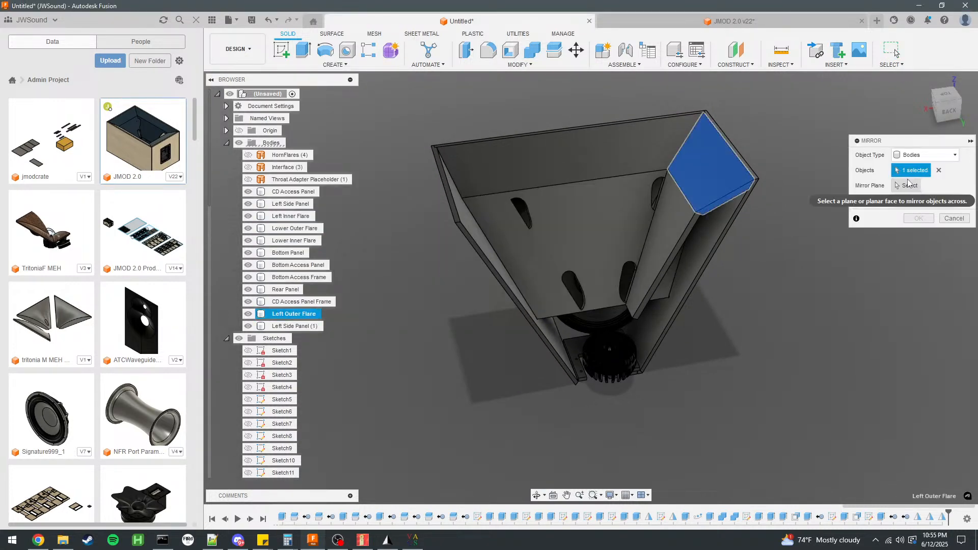
pyautogui.click(908, 184)
pyautogui.click(614, 343)
pyautogui.click(924, 220)
# Mirror the Left Inner Flare across the cabinet's vertical center origin plane as a new body.
pyautogui.keyDown('shift'); pyautogui.moveTo(828, 264); pyautogui.dragTo(775, 255, button='middle'); pyautogui.keyUp('shift')
pyautogui.click(393, 63)
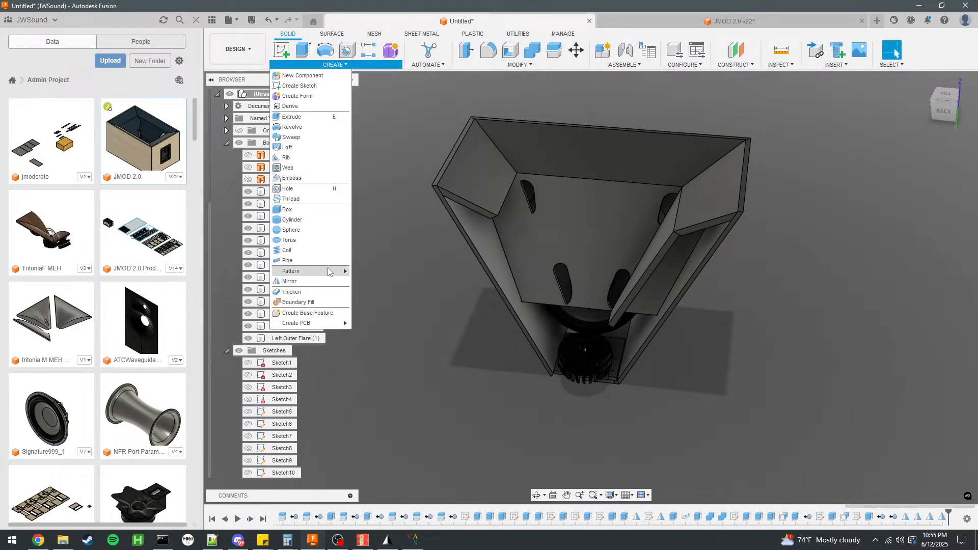
pyautogui.click(290, 283)
pyautogui.click(664, 251)
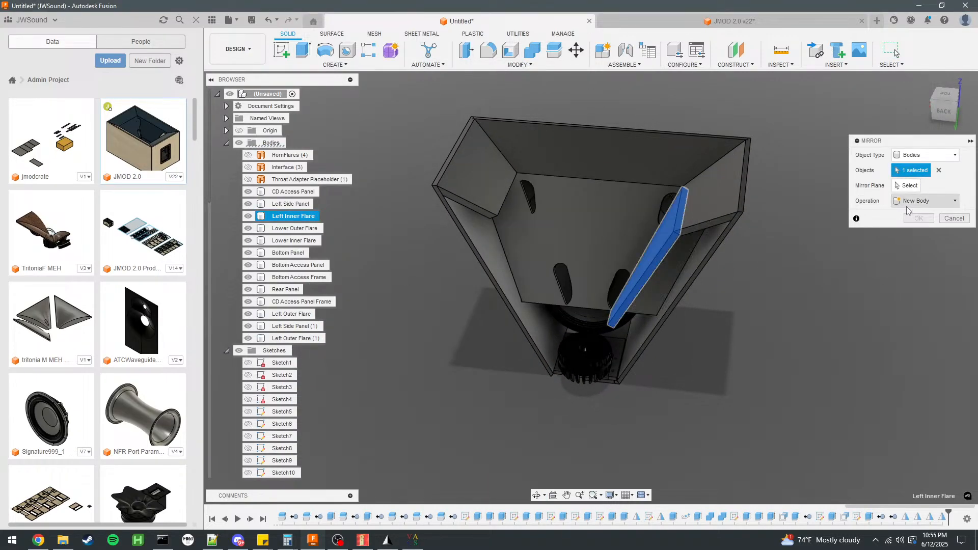
pyautogui.keyDown('shift'); pyautogui.moveTo(644, 311); pyautogui.dragTo(651, 326, button='middle'); pyautogui.keyUp('shift')
pyautogui.click(652, 326)
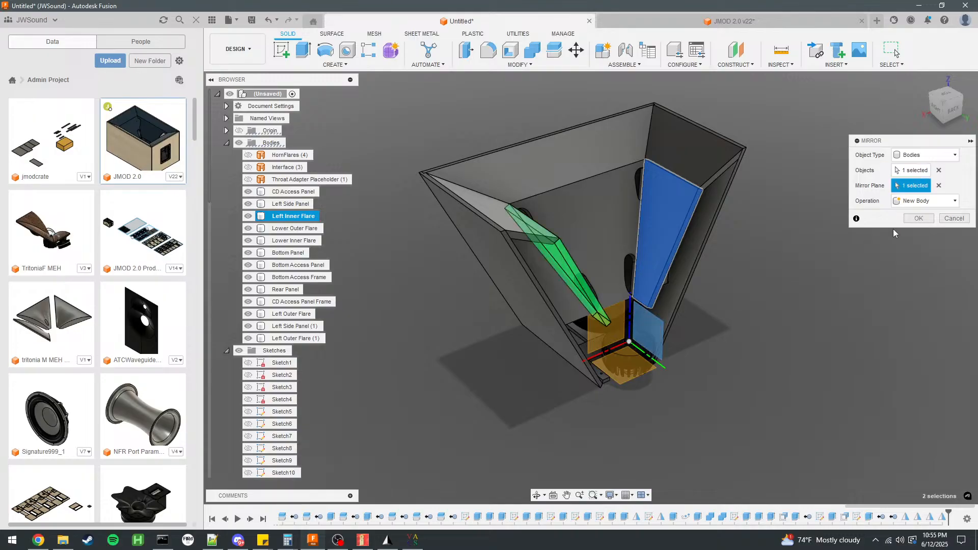
pyautogui.click(917, 219)
pyautogui.keyDown('shift'); pyautogui.moveTo(916, 222); pyautogui.dragTo(758, 228, button='middle'); pyautogui.keyUp('shift')
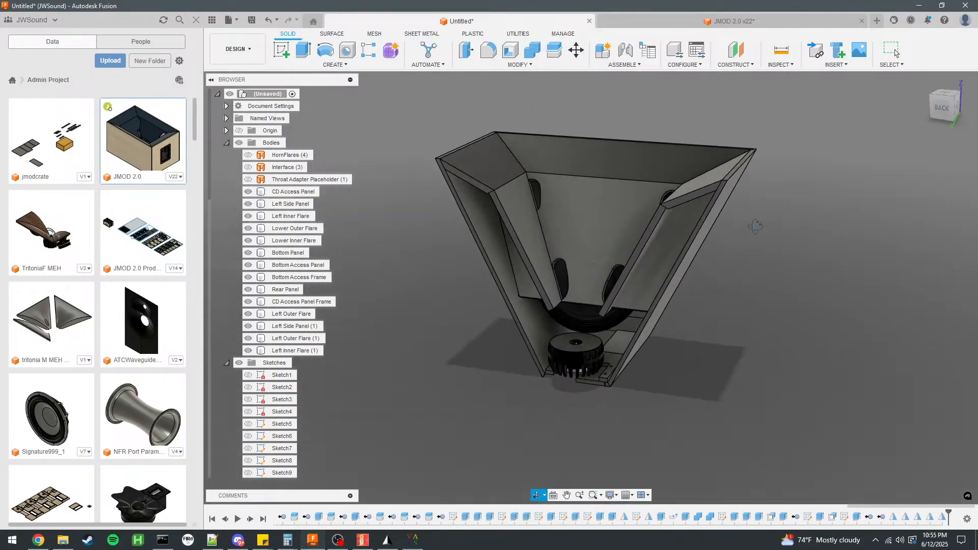
pyautogui.scroll(2, 631, 205)
pyautogui.scroll(1, 819, 212)
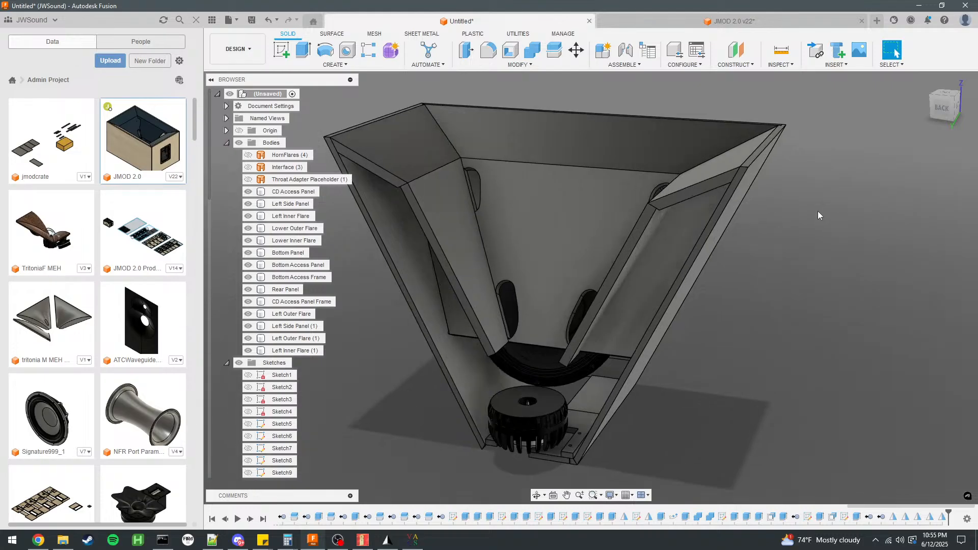
pyautogui.scroll(1, 765, 240)
pyautogui.keyDown('shift'); pyautogui.moveTo(775, 273); pyautogui.dragTo(796, 272, button='middle'); pyautogui.keyUp('shift')
pyautogui.click(895, 51)
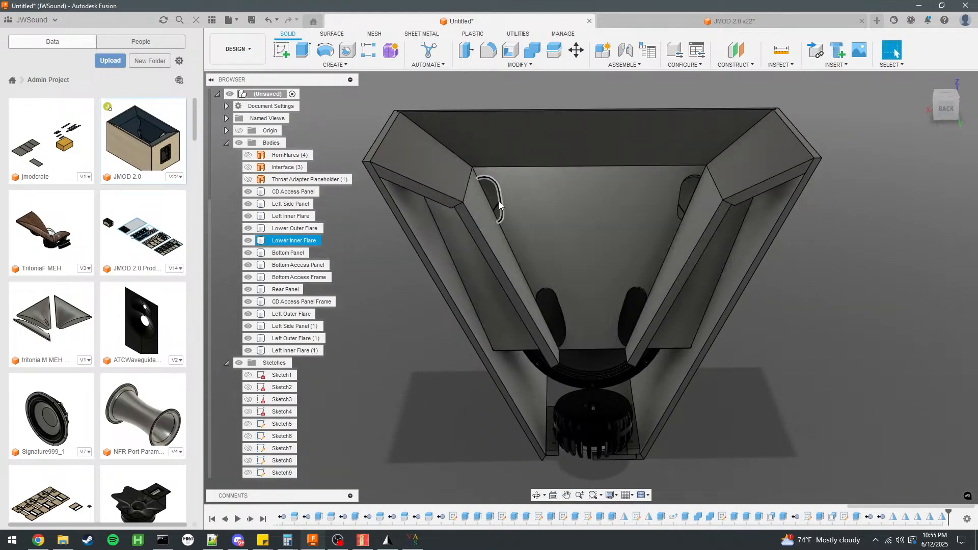
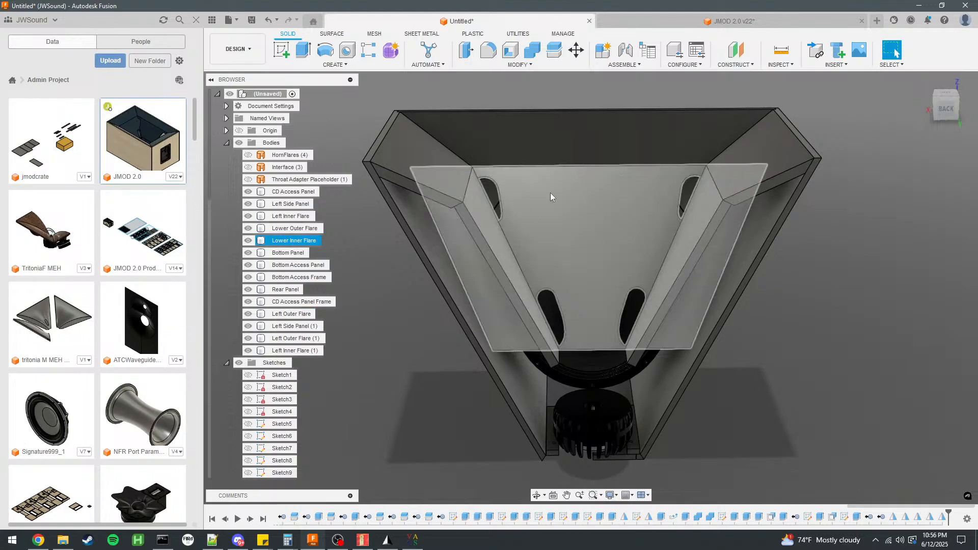
# Go through the sketches from Sketch30 back to Sketch20 to find the Lower Inner Flare's port outlines, and open Sketch20 for editing.
pyautogui.scroll(3, 668, 237)
pyautogui.scroll(-3, 791, 357)
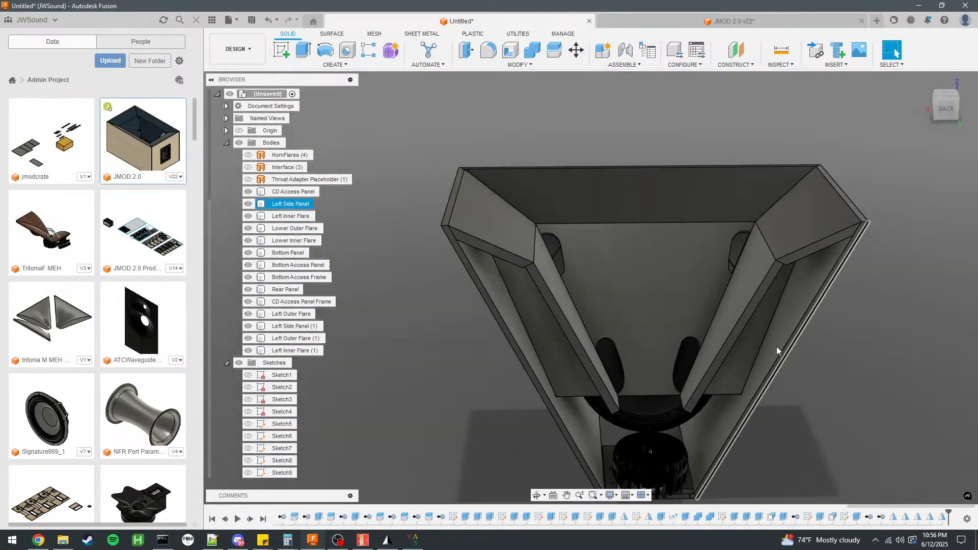
pyautogui.scroll(5, 748, 252)
pyautogui.scroll(-5, 750, 250)
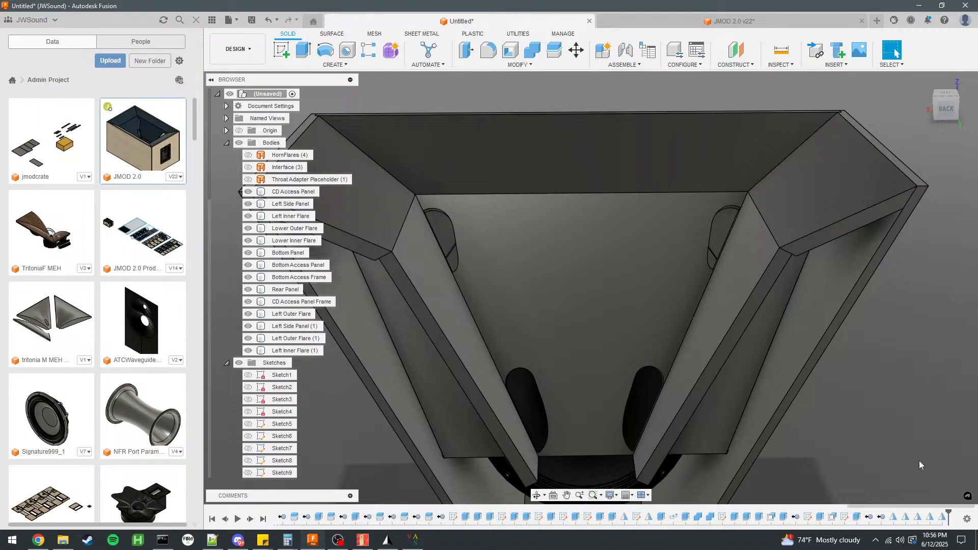
pyautogui.click(689, 244)
pyautogui.scroll(-5, 277, 433)
pyautogui.scroll(-3, 278, 432)
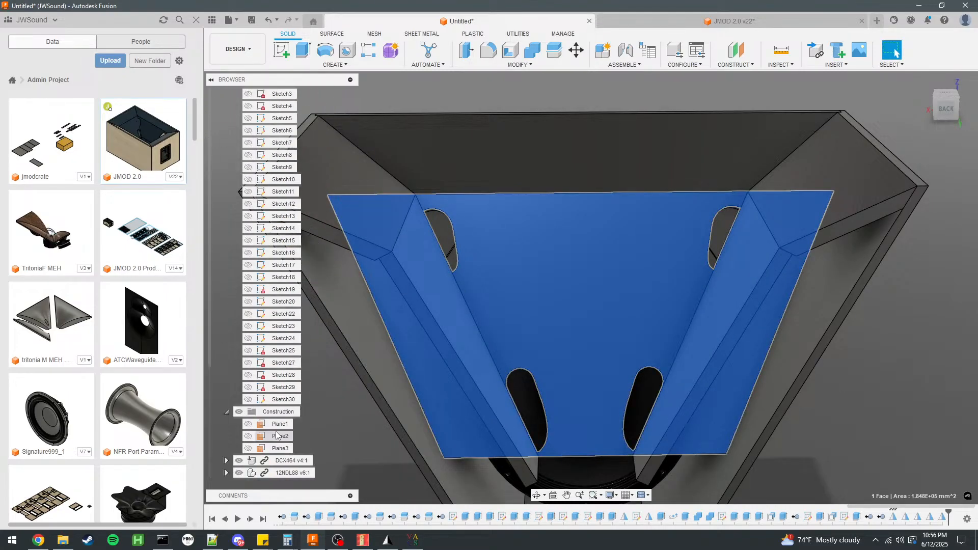
pyautogui.click(284, 400)
pyautogui.scroll(-5, 556, 299)
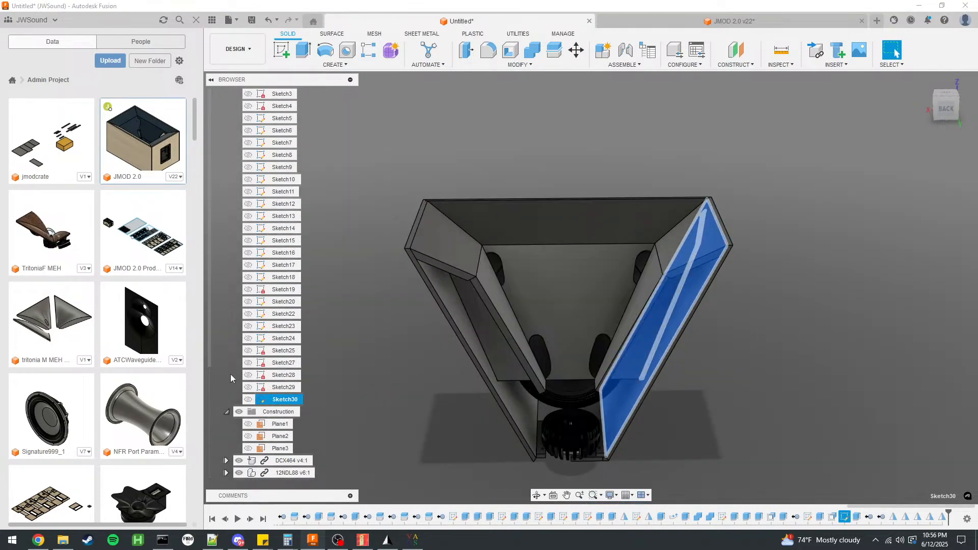
pyautogui.click(284, 389)
pyautogui.click(283, 375)
pyautogui.click(284, 364)
pyautogui.click(283, 353)
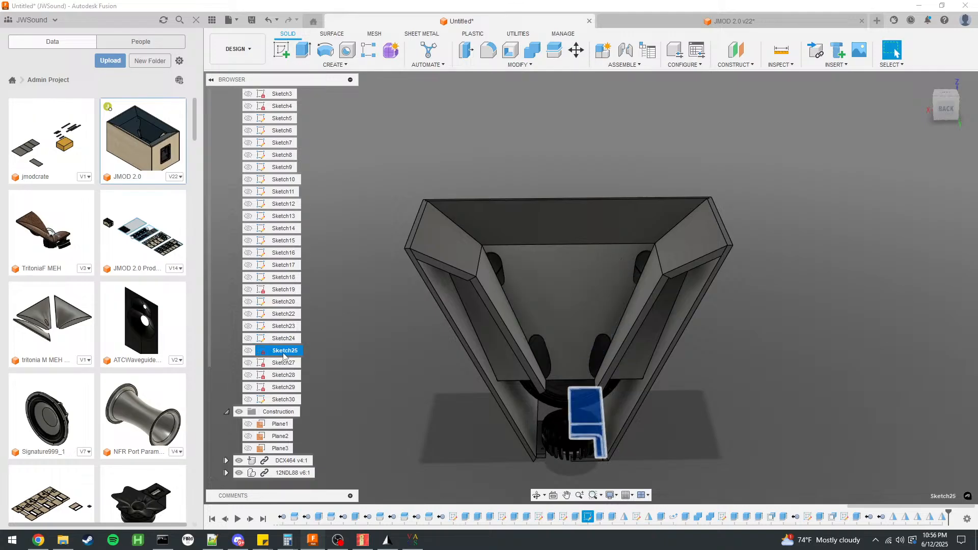
pyautogui.click(284, 339)
pyautogui.click(284, 327)
pyautogui.click(284, 314)
pyautogui.click(284, 303)
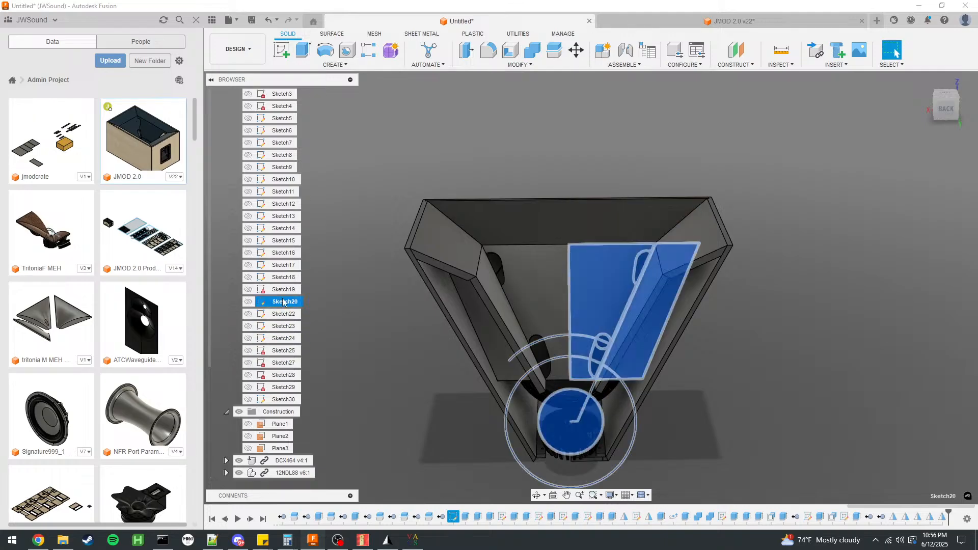
pyautogui.doubleClick(284, 302)
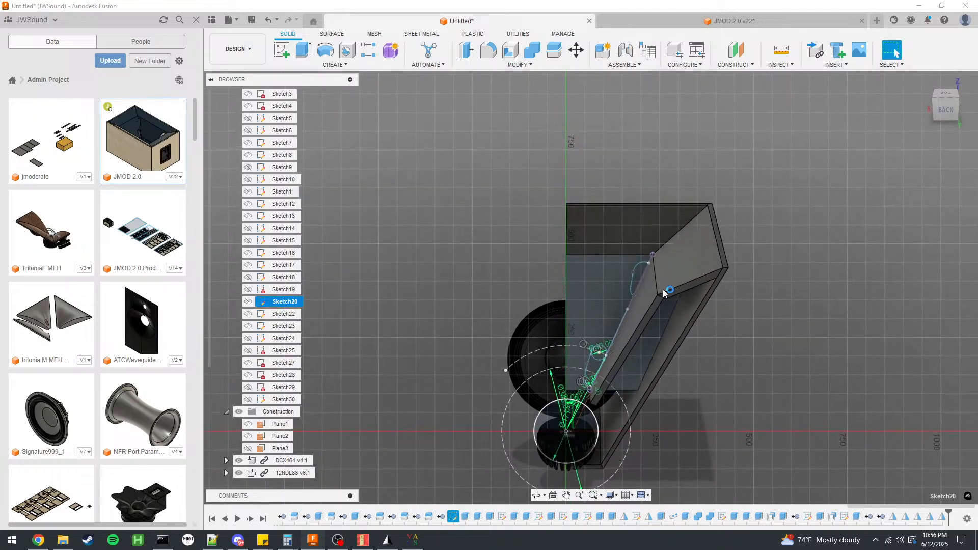
# Delete the upper port outline beside the inner flare's edge in the sketch.
pyautogui.scroll(8, 662, 293)
pyautogui.click(565, 203)
pyautogui.scroll(-5, 638, 155)
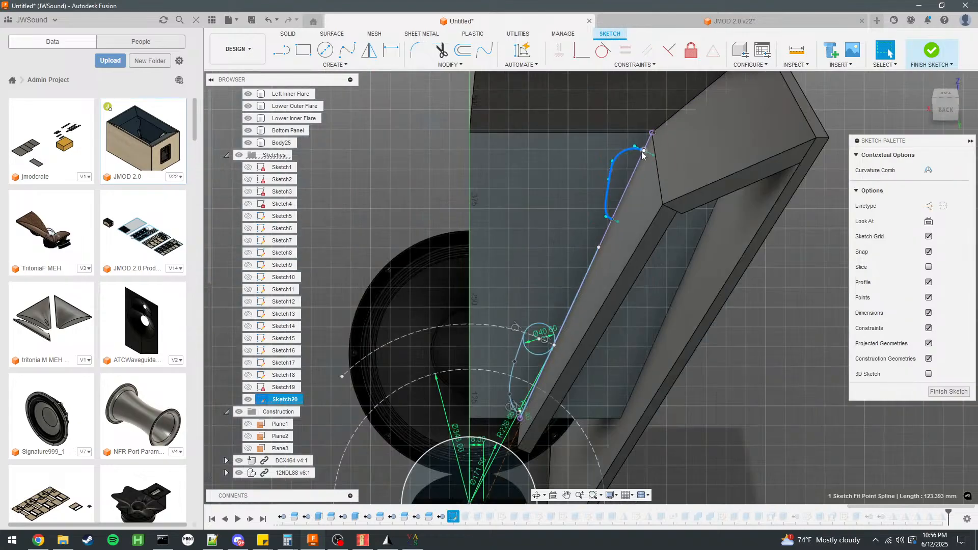
pyautogui.scroll(3, 546, 341)
pyautogui.click(542, 349)
pyautogui.click(507, 351)
pyautogui.scroll(-2, 565, 365)
pyautogui.scroll(-3, 566, 363)
pyautogui.scroll(5, 611, 222)
pyautogui.scroll(-5, 663, 259)
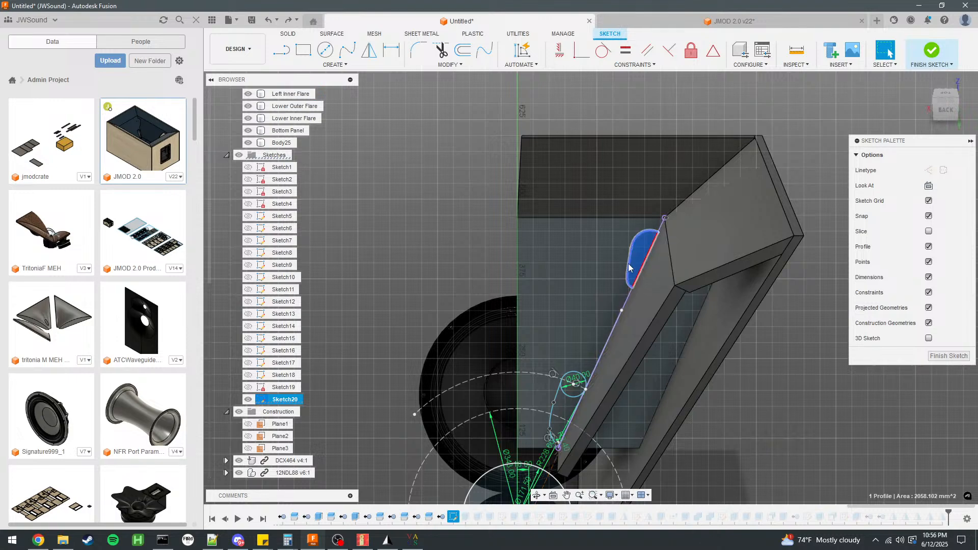
pyautogui.click(629, 265)
pyautogui.press('Delete')
# Copy the five curves of the lower port outline up the flare, offsetting the copy 75 mm in X to replace the upper port.
pyautogui.scroll(3, 610, 388)
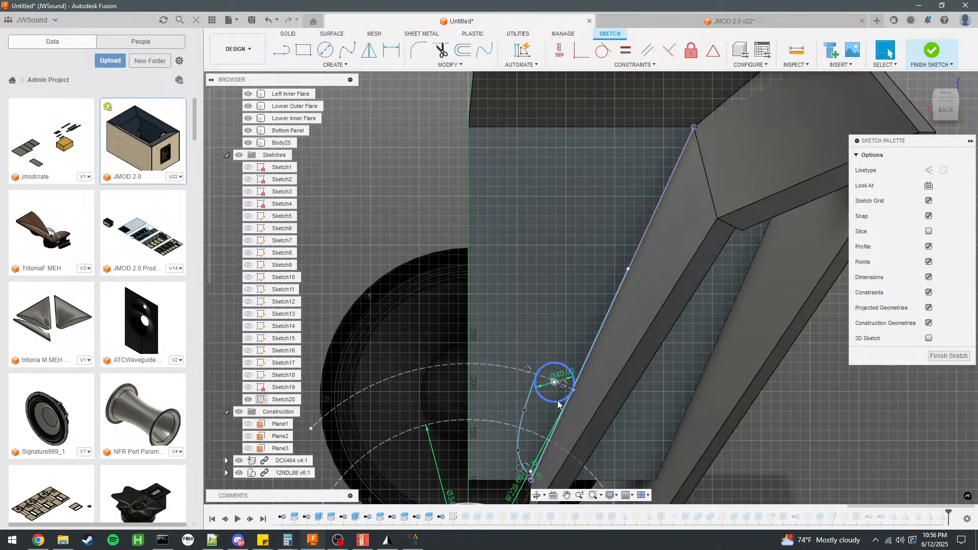
pyautogui.click(559, 404)
pyautogui.keyDown('shift'); pyautogui.click(530, 401); pyautogui.keyUp('shift')
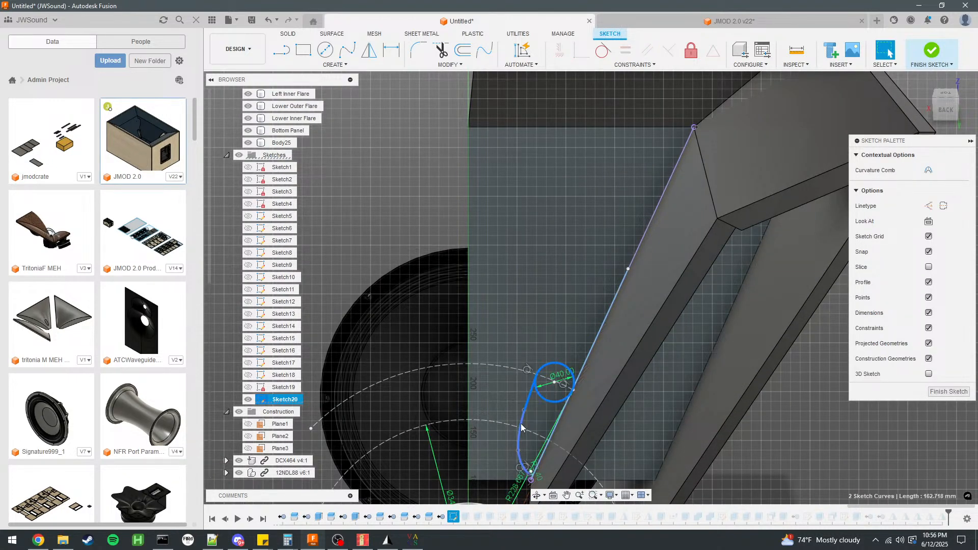
pyautogui.scroll(3, 542, 460)
pyautogui.scroll(-4, 530, 294)
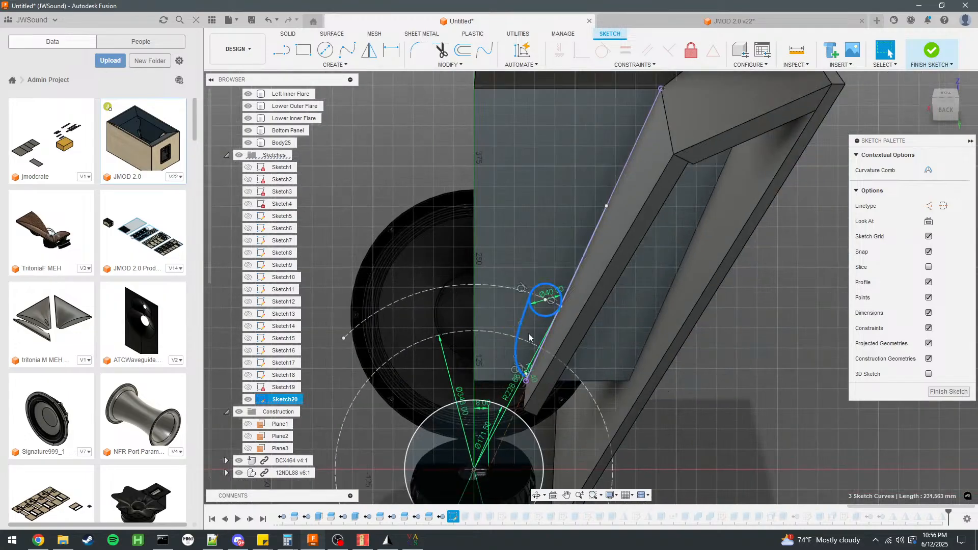
pyautogui.scroll(10, 566, 412)
pyautogui.scroll(-8, 566, 412)
pyautogui.scroll(3, 564, 295)
pyautogui.keyDown('shift'); pyautogui.click(546, 417); pyautogui.keyUp('shift')
pyautogui.keyDown('shift'); pyautogui.click(578, 393); pyautogui.keyUp('shift')
pyautogui.scroll(-6, 577, 392)
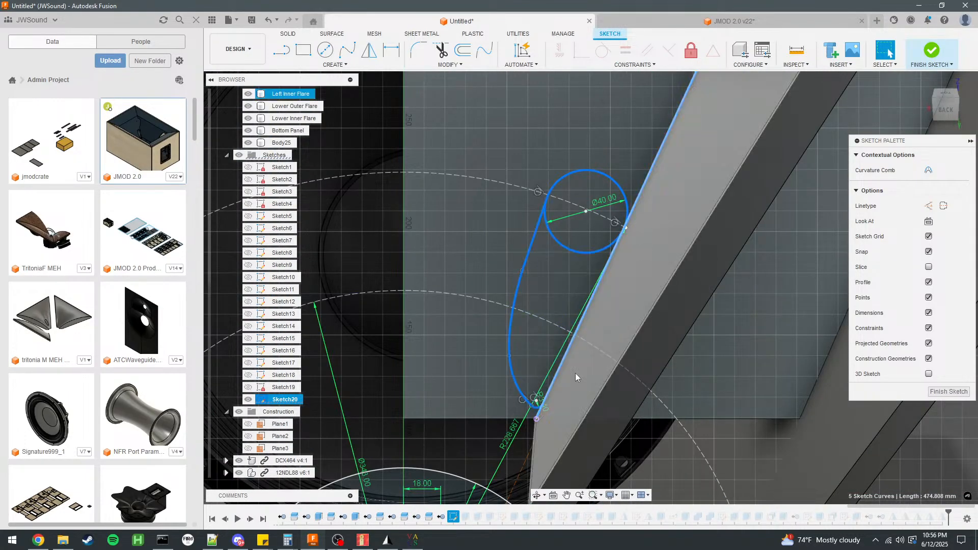
pyautogui.press('m')
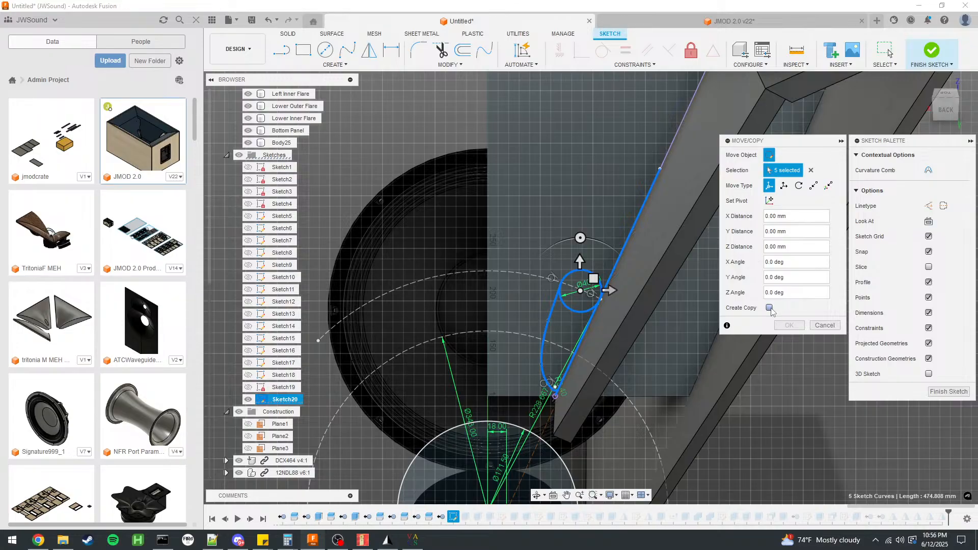
pyautogui.scroll(-2, 630, 405)
pyautogui.scroll(-1, 630, 405)
pyautogui.moveTo(603, 310); pyautogui.dragTo(675, 224)
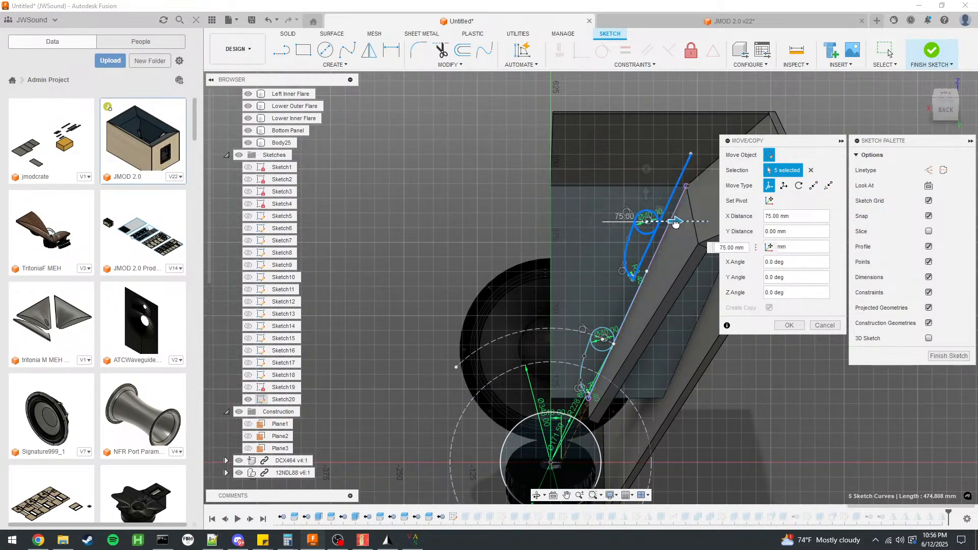
pyautogui.click(789, 326)
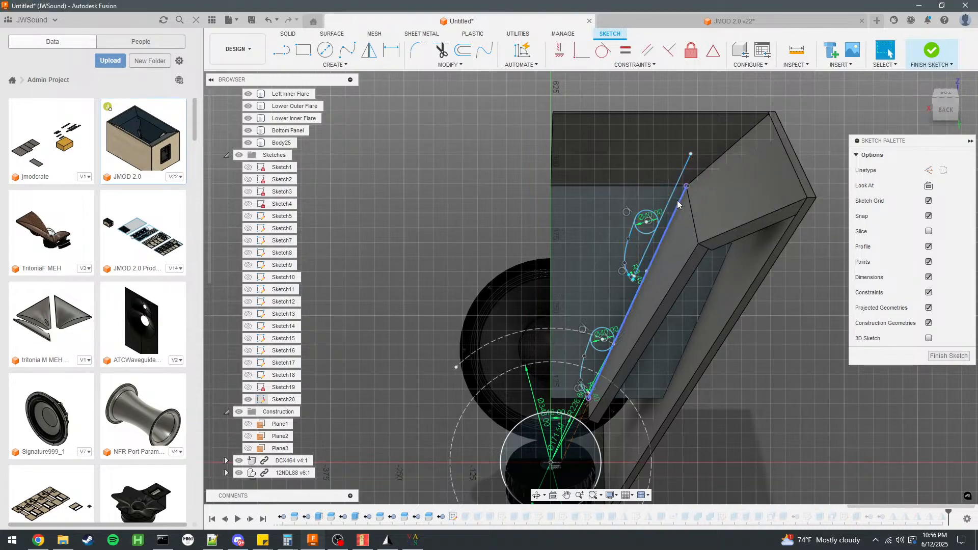
# Try to make the copied outline's 40 mm circle tangent to the inner flare's edge, and undo the constraint.
pyautogui.scroll(5, 673, 208)
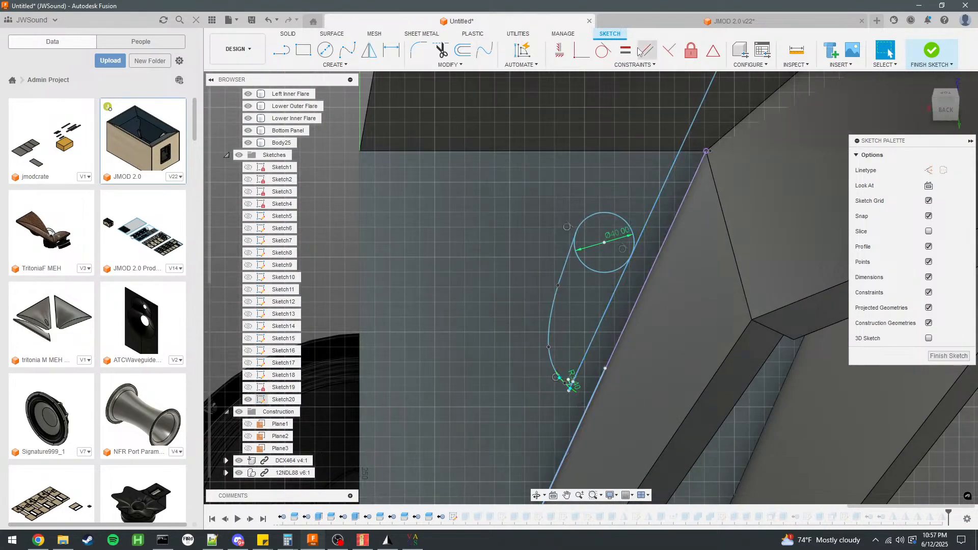
pyautogui.click(603, 50)
pyautogui.click(617, 273)
pyautogui.click(650, 274)
pyautogui.click(889, 51)
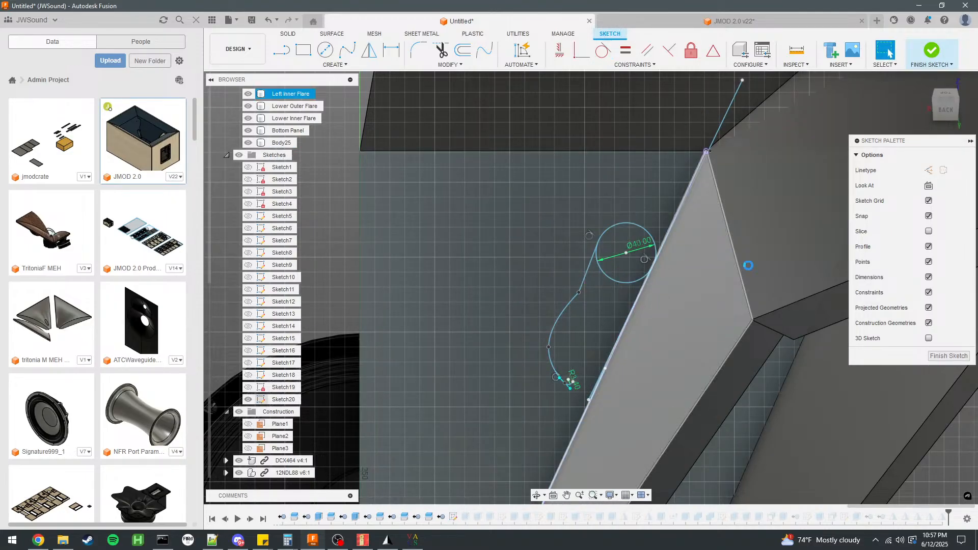
pyautogui.hotkey('ctrl', 'z')
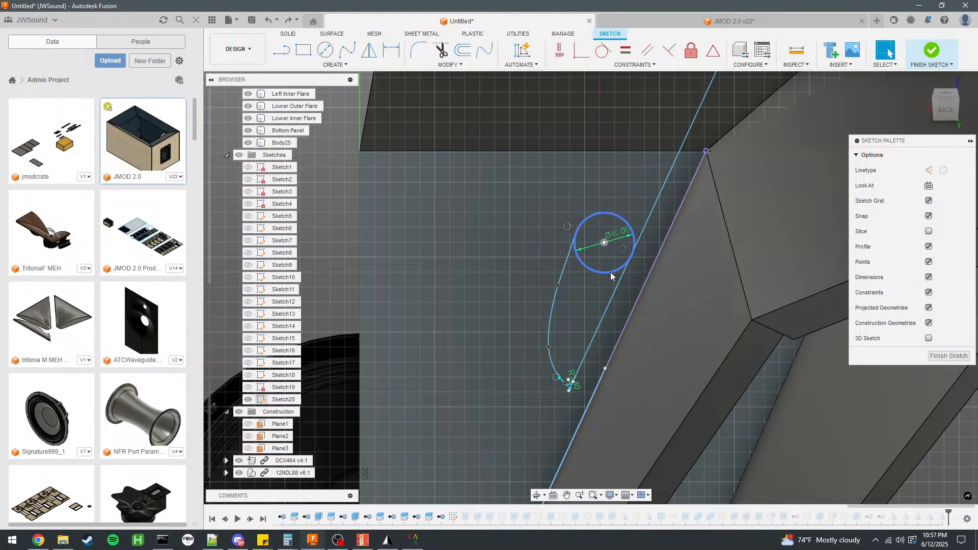
# Try moving the copied circle freehand toward the flare's edge, and undo the moves.
pyautogui.moveTo(613, 271)
pyautogui.mouseDown()
pyautogui.moveTo(621, 299)
pyautogui.moveTo(640, 210)
pyautogui.mouseUp()
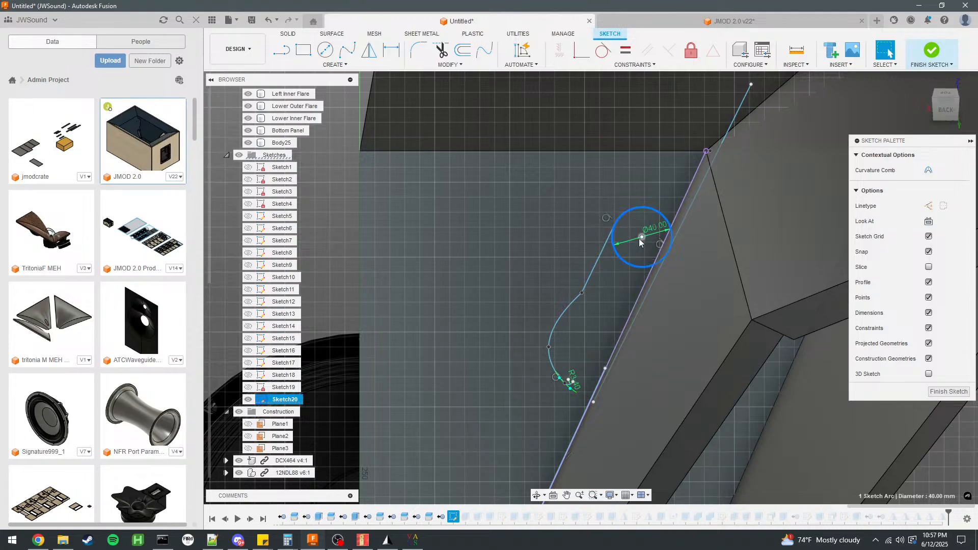
pyautogui.moveTo(629, 264)
pyautogui.mouseDown()
pyautogui.moveTo(613, 257)
pyautogui.moveTo(654, 272)
pyautogui.mouseUp()
pyautogui.hotkey('ctrl', 'z')
pyautogui.hotkey('ctrl', 'z')
# Move the copied outline's lower end onto the flare's edge and pull its spline's fit points inward to narrow the port.
pyautogui.moveTo(569, 390); pyautogui.dragTo(596, 390)
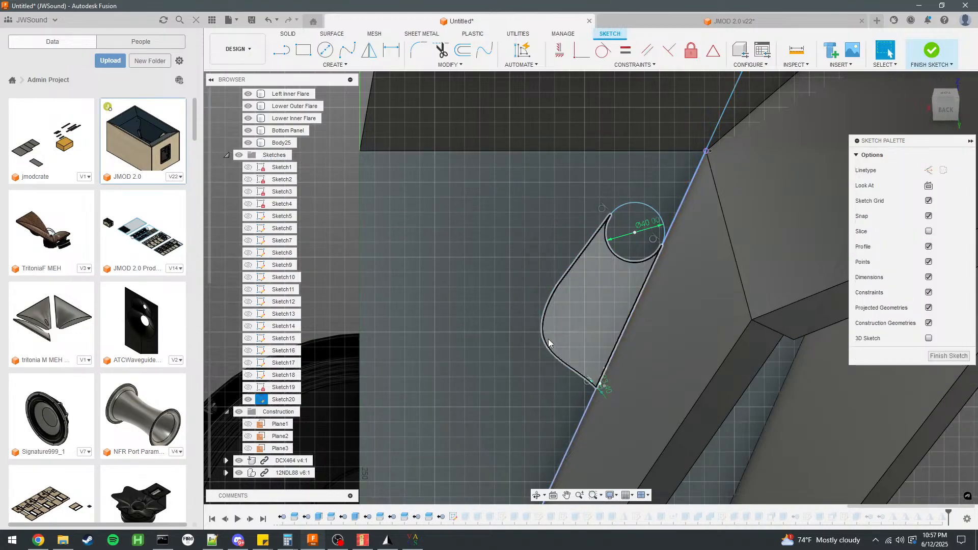
pyautogui.moveTo(549, 347); pyautogui.dragTo(580, 340)
pyautogui.moveTo(561, 288)
pyautogui.mouseDown()
pyautogui.moveTo(592, 287)
pyautogui.moveTo(588, 304)
pyautogui.mouseUp()
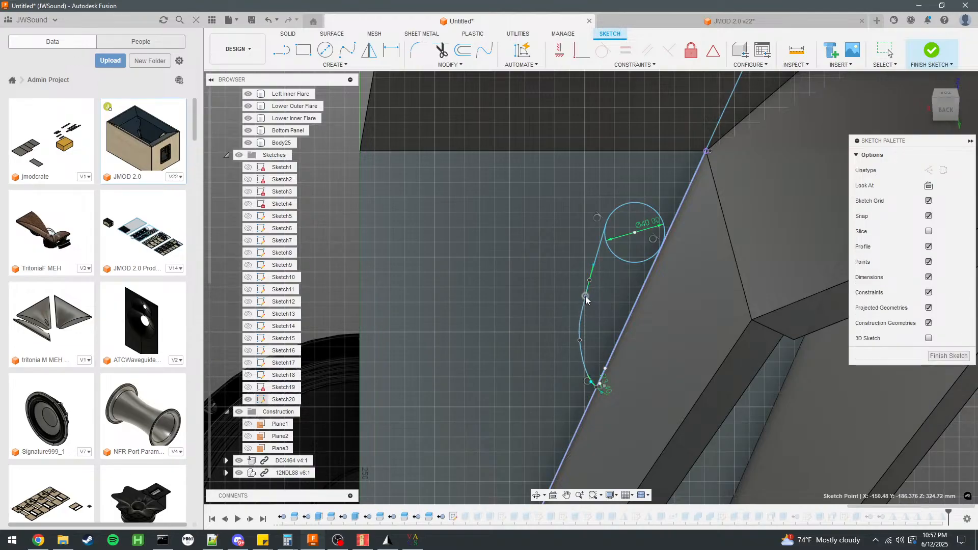
pyautogui.press('Escape')
# Smooth the upper port's spline by moving its lower fit point downward and outward and its upper fit point toward the circle.
pyautogui.scroll(5, 617, 314)
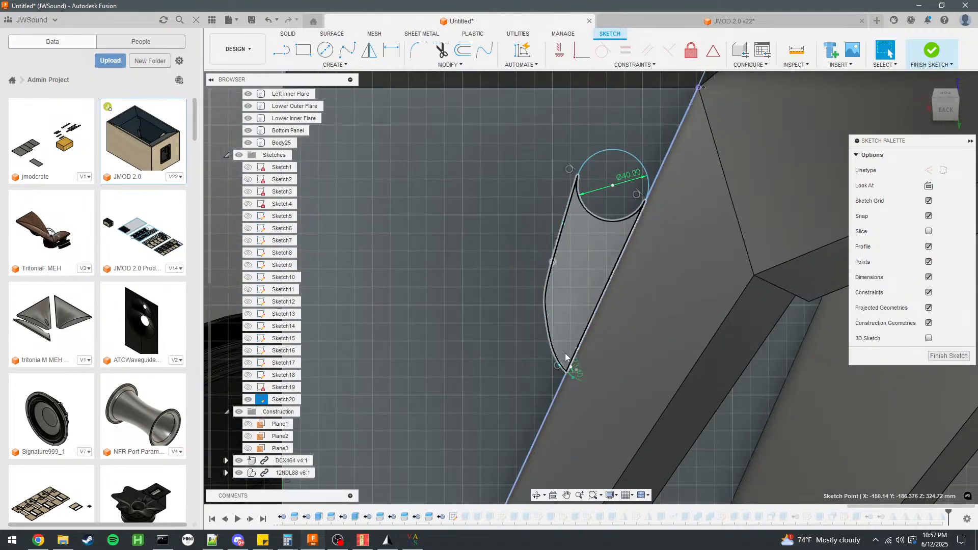
pyautogui.scroll(-3, 535, 303)
pyautogui.click(527, 277)
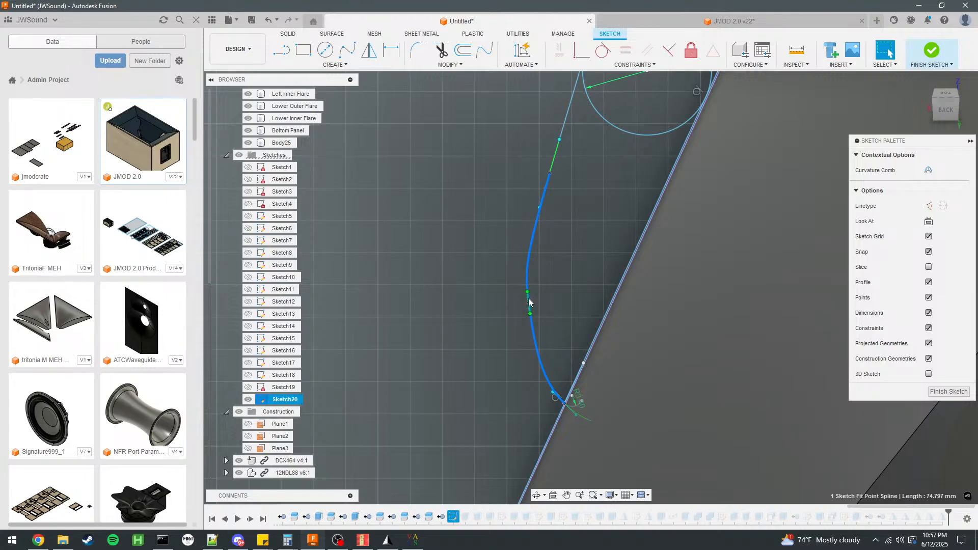
pyautogui.moveTo(529, 302); pyautogui.dragTo(523, 334)
pyautogui.moveTo(542, 208); pyautogui.dragTo(544, 192)
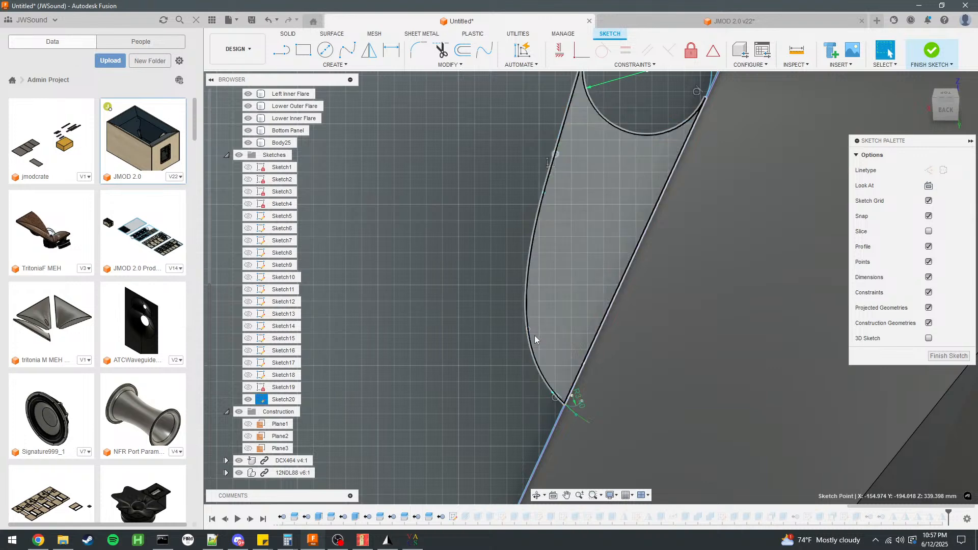
pyautogui.moveTo(529, 331); pyautogui.dragTo(523, 334)
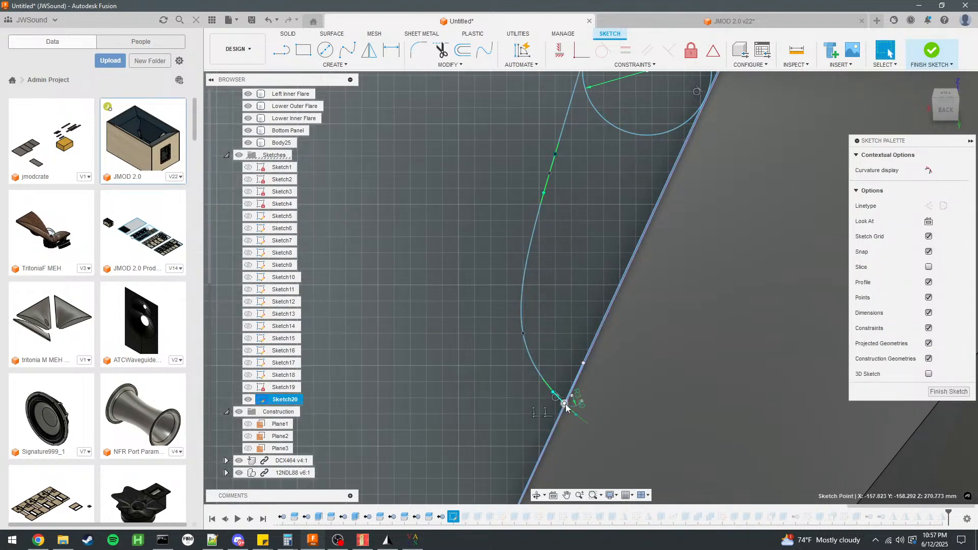
# Reposition the small arc and spline end at the upper port's lower tip so the outline closes against the flare's edge.
pyautogui.moveTo(564, 402); pyautogui.dragTo(565, 391)
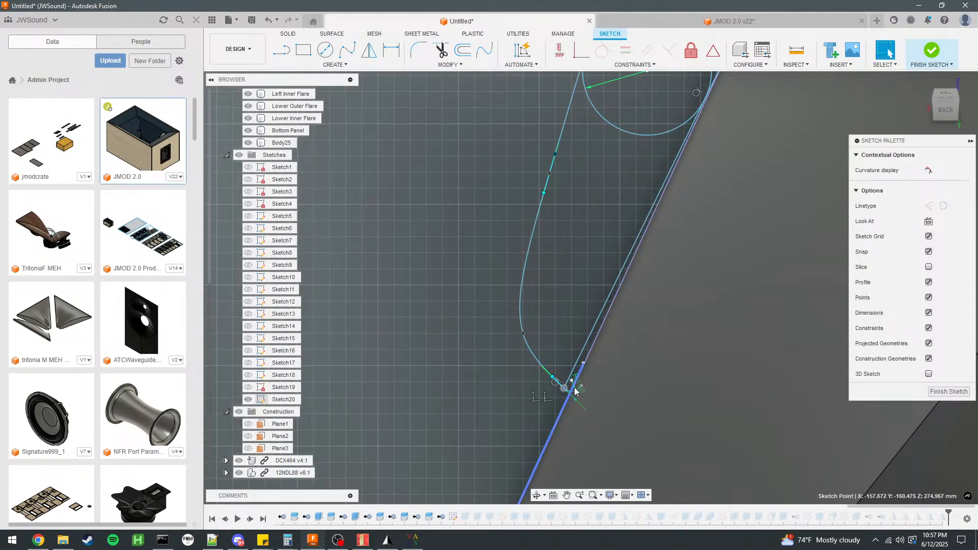
pyautogui.scroll(5, 576, 397)
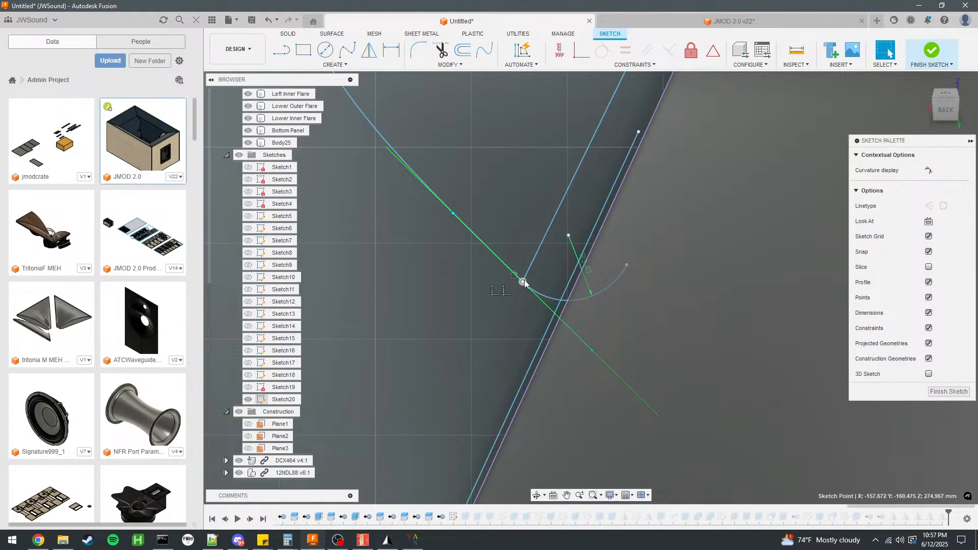
pyautogui.press('Escape')
pyautogui.moveTo(524, 282); pyautogui.dragTo(627, 268)
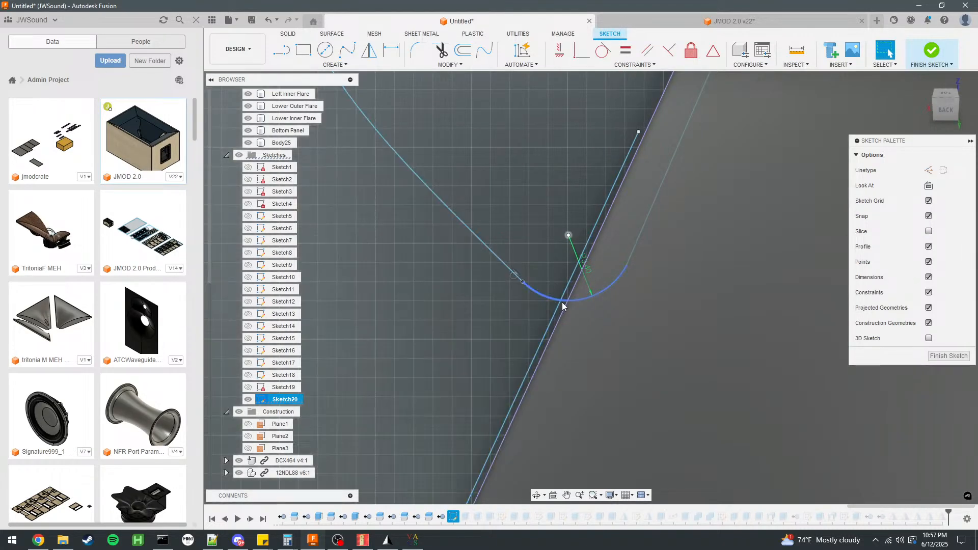
pyautogui.moveTo(544, 301); pyautogui.dragTo(498, 299)
pyautogui.moveTo(614, 293); pyautogui.dragTo(572, 289)
pyautogui.scroll(-5, 573, 341)
pyautogui.scroll(-3, 573, 341)
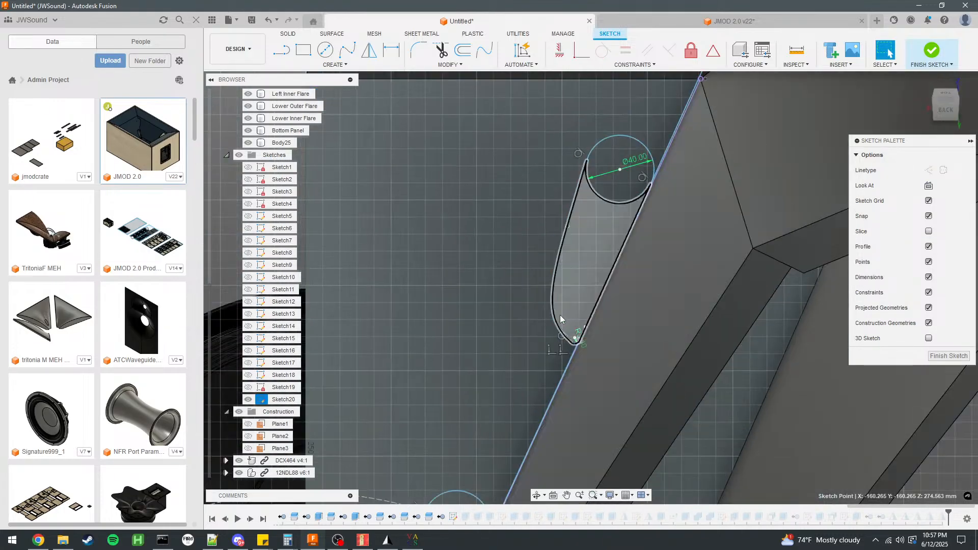
pyautogui.scroll(-3, 561, 283)
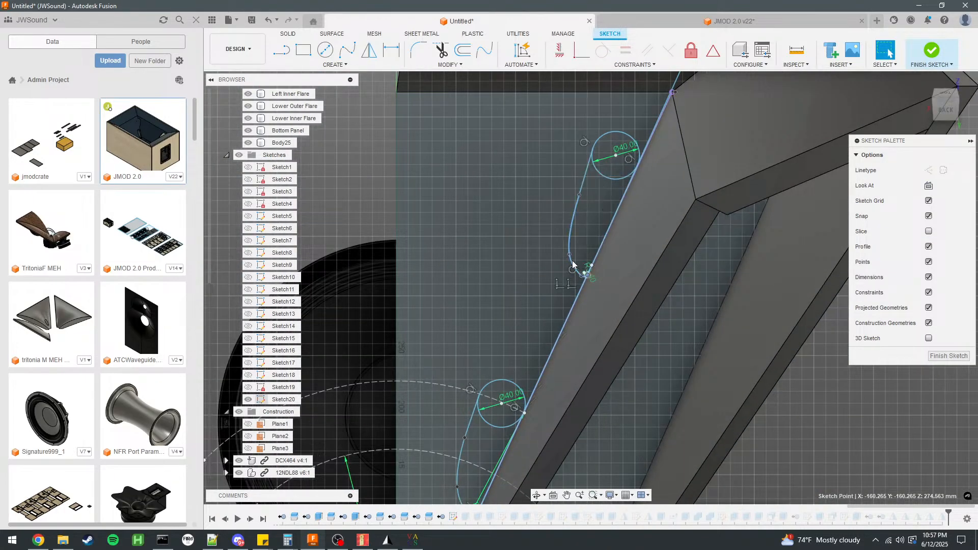
# Shift the upper port outline up along the flare's edge and set its circle's diameter to 35 mm after trying 30 mm.
pyautogui.moveTo(573, 262); pyautogui.dragTo(581, 251)
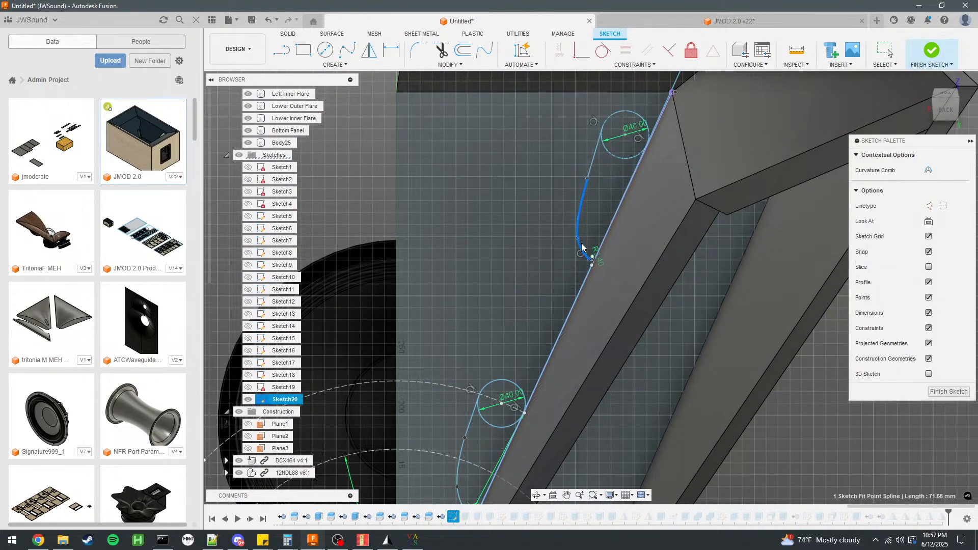
pyautogui.doubleClick(634, 128)
pyautogui.write('30')
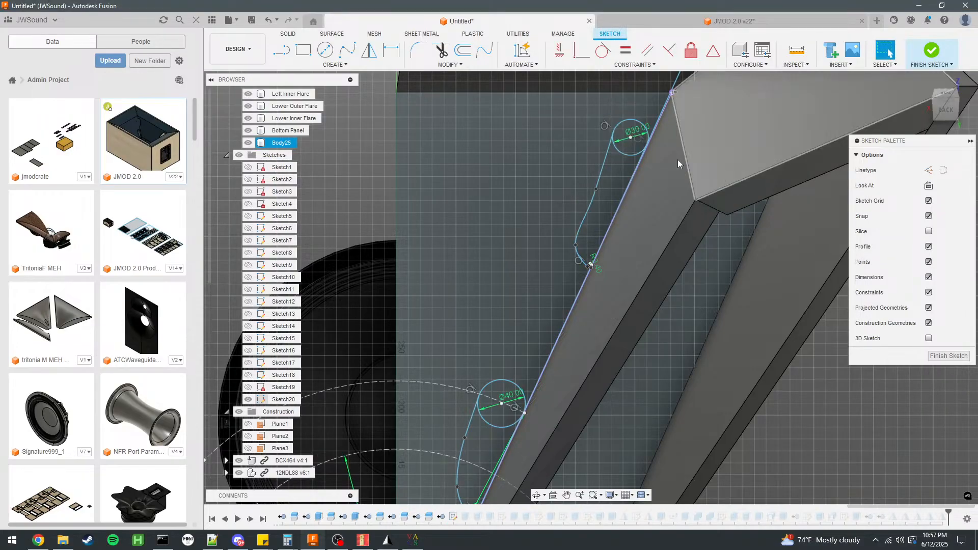
pyautogui.press('Return')
pyautogui.write('35')
pyautogui.press('Return')
# Reshape the upper port's spline and move its 35 mm circle down along the flare's edge to shorten the port.
pyautogui.click(584, 235)
pyautogui.moveTo(584, 239)
pyautogui.mouseDown()
pyautogui.moveTo(587, 227)
pyautogui.moveTo(576, 245)
pyautogui.mouseUp()
pyautogui.moveTo(622, 155)
pyautogui.mouseDown()
pyautogui.moveTo(584, 206)
pyautogui.moveTo(637, 185)
pyautogui.moveTo(637, 166)
pyautogui.moveTo(630, 190)
pyautogui.mouseUp()
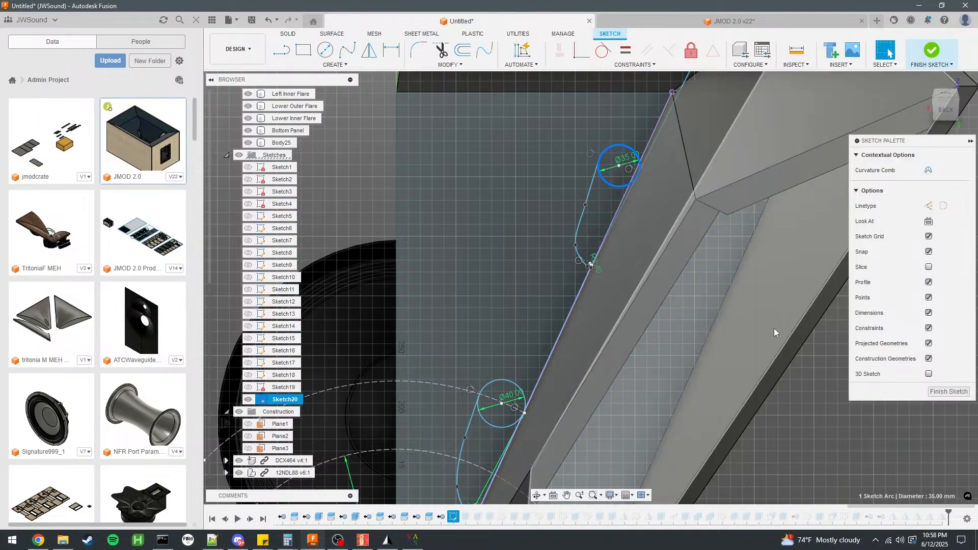
pyautogui.click(818, 361)
pyautogui.click(656, 146)
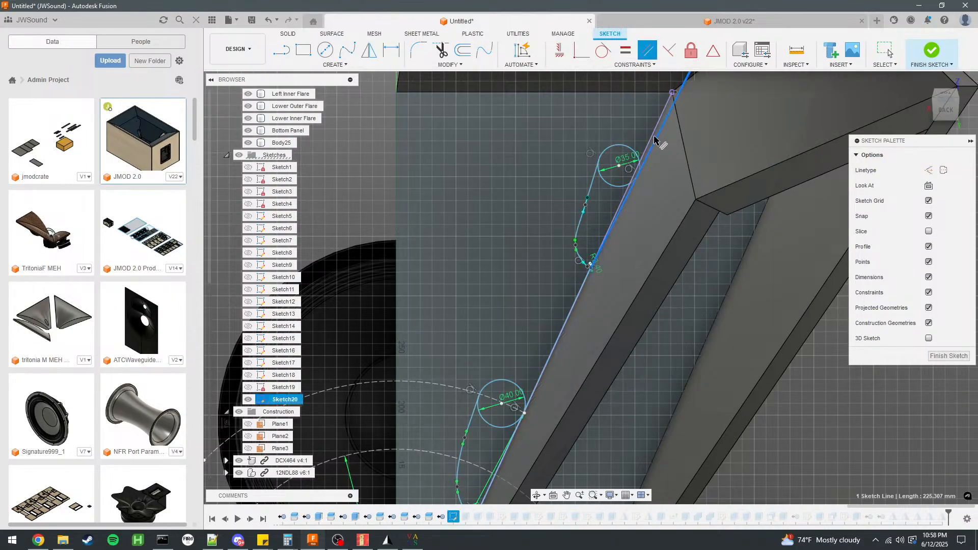
pyautogui.click(654, 129)
pyautogui.click(660, 130)
pyautogui.click(655, 128)
pyautogui.press('Escape')
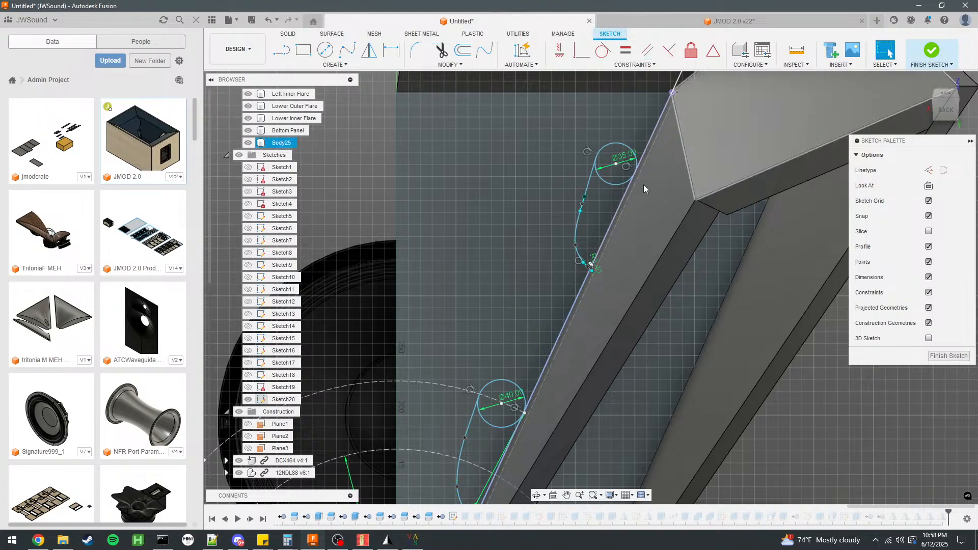
# Move the upper port's 35 mm circle and its attached outline up along the flare's edge.
pyautogui.scroll(1, 658, 191)
pyautogui.moveTo(605, 182); pyautogui.dragTo(605, 178)
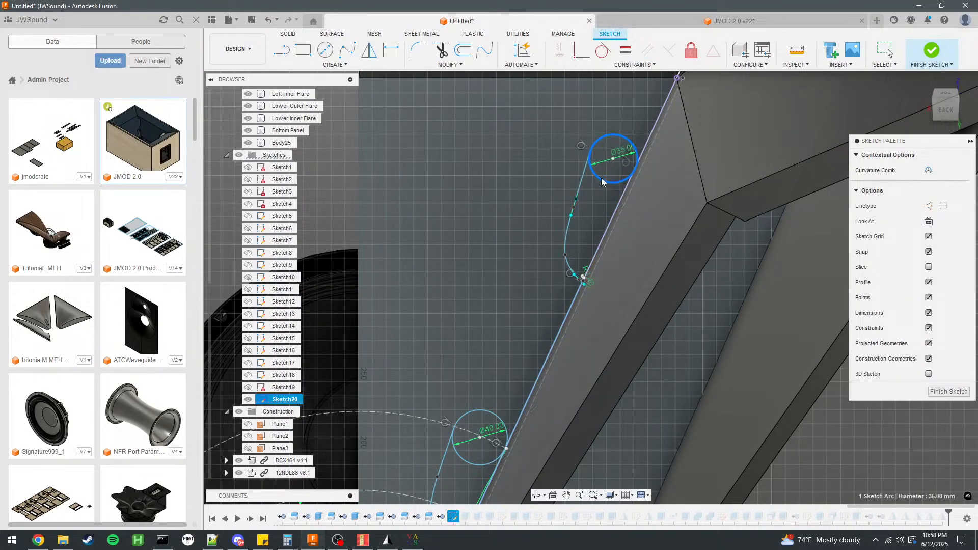
pyautogui.click(570, 260)
pyautogui.moveTo(573, 260); pyautogui.dragTo(587, 188)
pyautogui.click(592, 157)
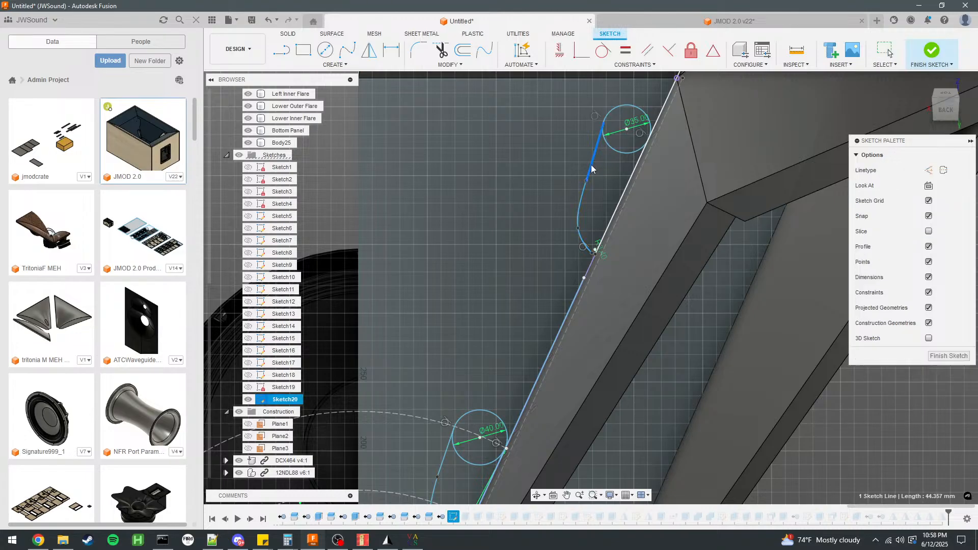
pyautogui.click(614, 151)
pyautogui.moveTo(615, 160); pyautogui.dragTo(604, 188)
# Set the upper port circle's diameter to 32 mm and reposition the circle and spline along the flare's edge.
pyautogui.doubleClick(615, 160)
pyautogui.write('32')
pyautogui.press('Return')
pyautogui.moveTo(623, 163)
pyautogui.mouseDown()
pyautogui.moveTo(615, 182)
pyautogui.moveTo(620, 169)
pyautogui.mouseUp()
pyautogui.moveTo(581, 240); pyautogui.dragTo(599, 216)
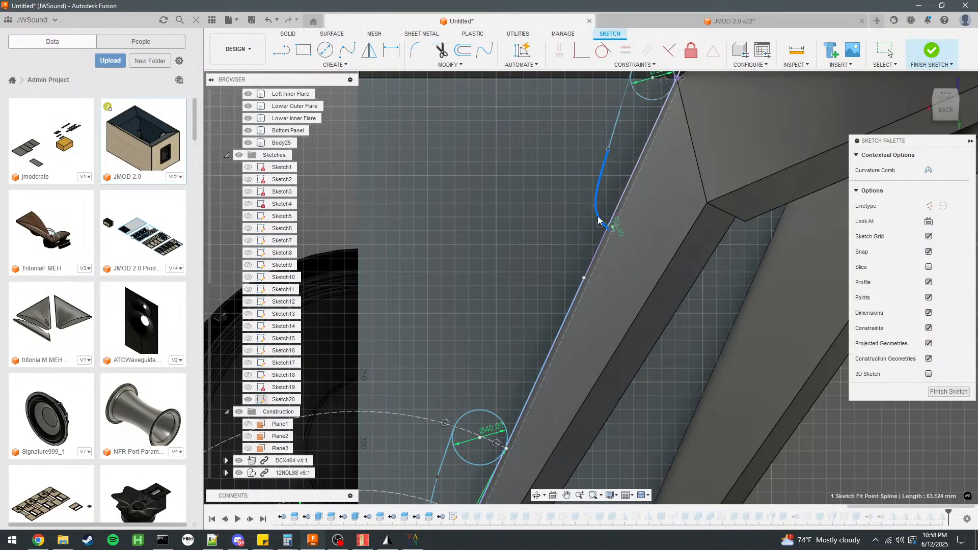
pyautogui.click(646, 98)
pyautogui.click(647, 99)
pyautogui.moveTo(646, 100); pyautogui.dragTo(620, 150)
# Adjust where the spline meets the small arc at the upper port's lower tip and finish the sketch.
pyautogui.scroll(5, 609, 224)
pyautogui.click(664, 214)
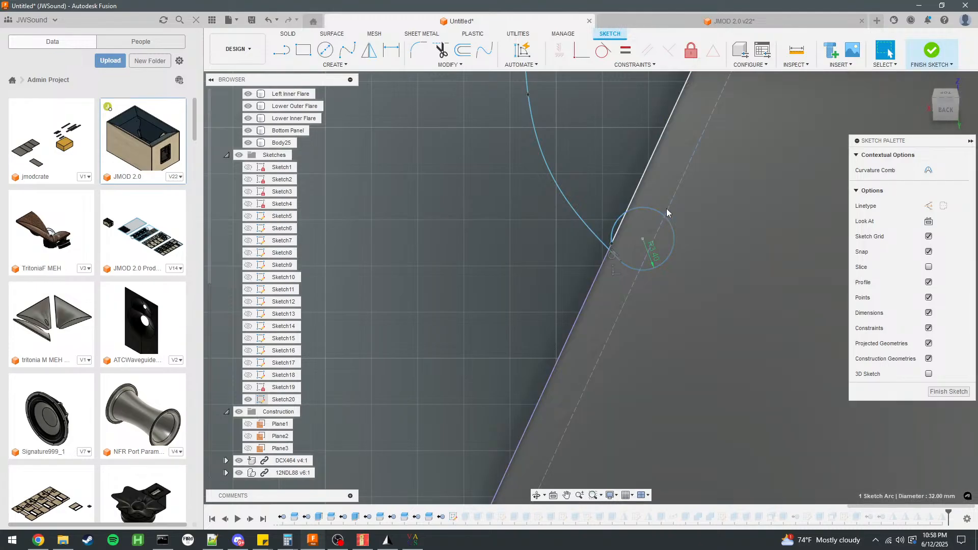
pyautogui.moveTo(611, 247)
pyautogui.mouseDown()
pyautogui.moveTo(629, 219)
pyautogui.moveTo(625, 252)
pyautogui.moveTo(581, 225)
pyautogui.moveTo(589, 213)
pyautogui.moveTo(604, 217)
pyautogui.moveTo(606, 258)
pyautogui.moveTo(585, 234)
pyautogui.moveTo(610, 243)
pyautogui.mouseUp()
pyautogui.scroll(-6, 551, 269)
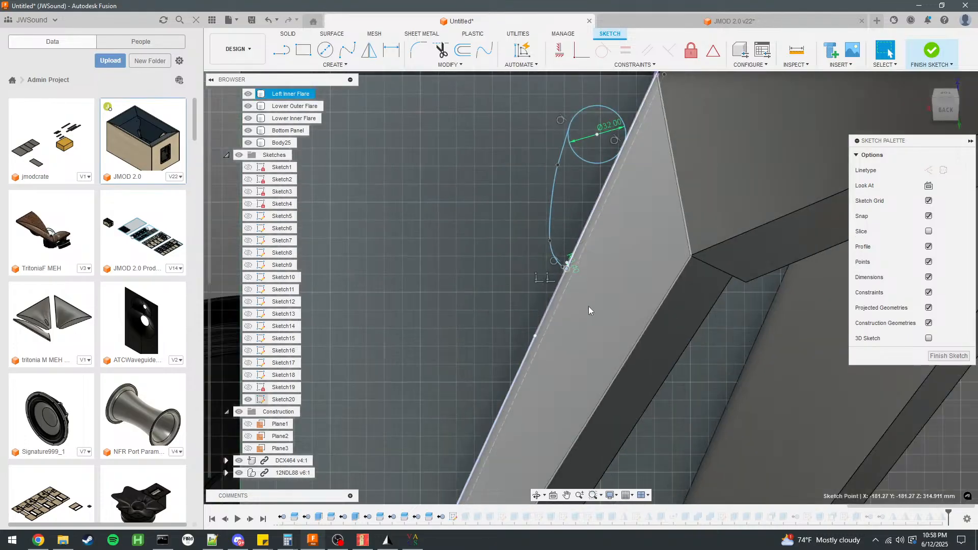
pyautogui.scroll(-4, 584, 306)
pyautogui.click(911, 55)
# Edit the Lower Inner Flare's 18 mm port cut, replacing its profile with the upper port's slot and circle profiles.
pyautogui.scroll(-5, 672, 174)
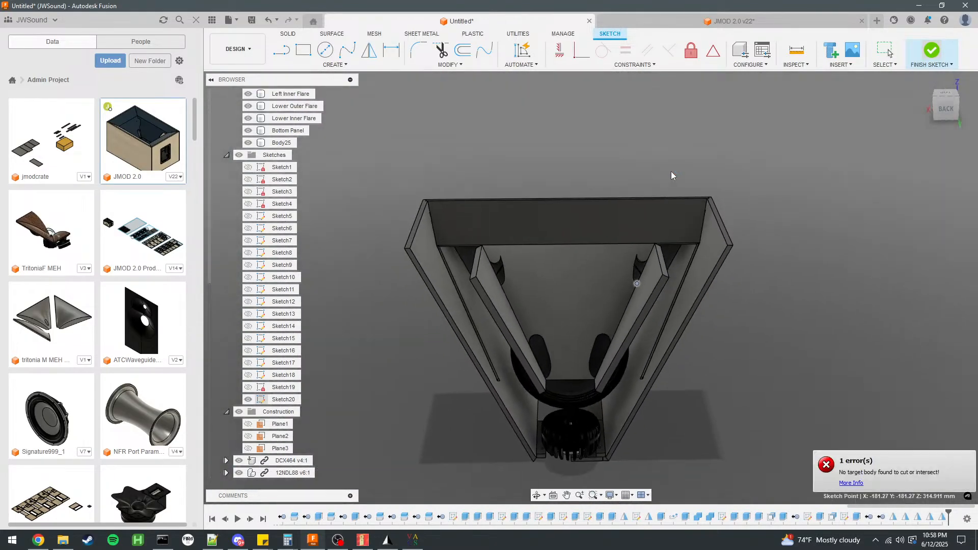
pyautogui.scroll(11, 758, 523)
pyautogui.scroll(-7, 758, 522)
pyautogui.click(654, 520)
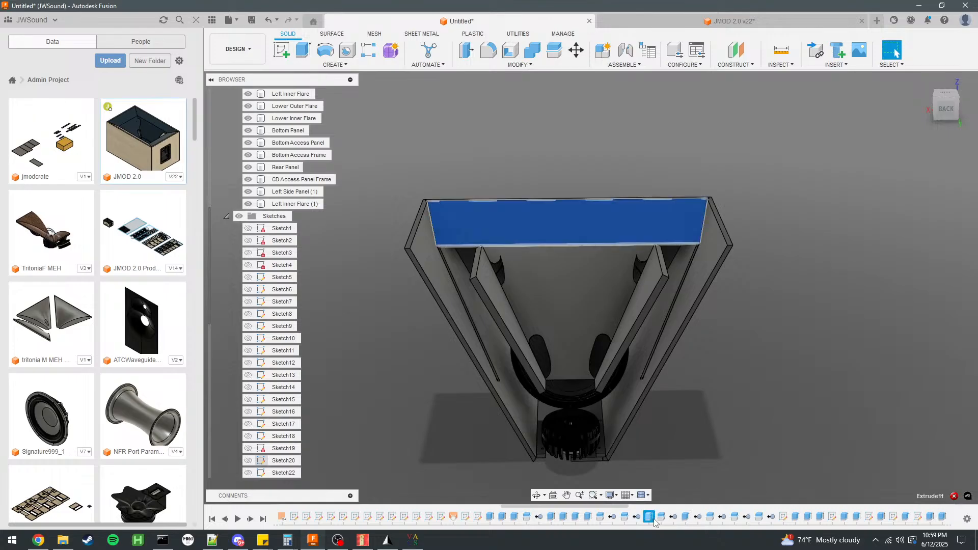
pyautogui.click(796, 518)
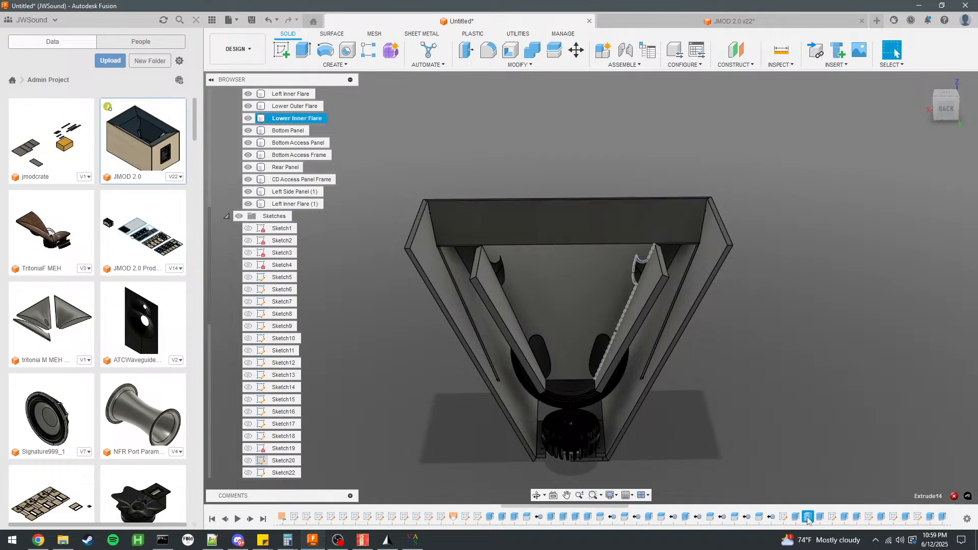
pyautogui.doubleClick(806, 518)
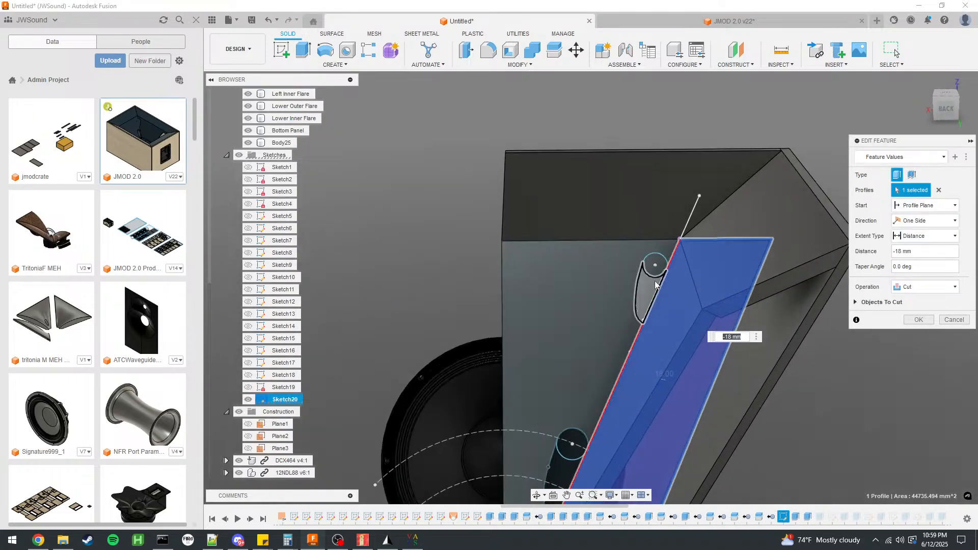
pyautogui.click(652, 295)
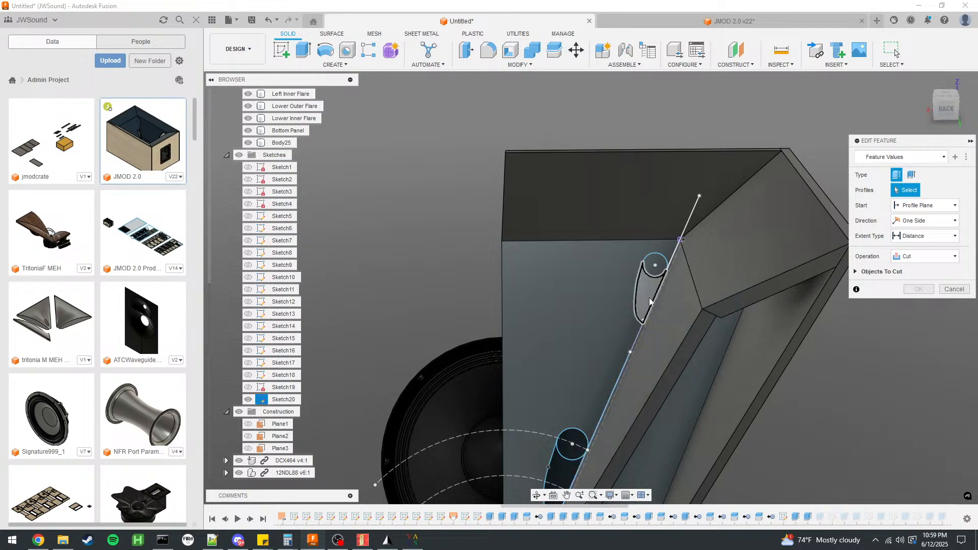
pyautogui.click(650, 301)
pyautogui.click(655, 266)
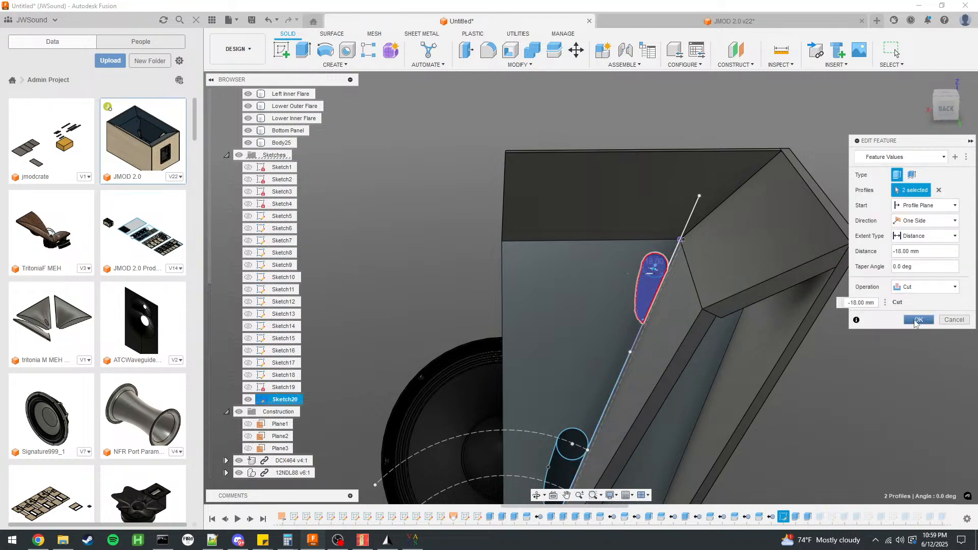
pyautogui.click(919, 320)
# Mirror the Lower Inner Flare and Lower Outer Flare as new bodies across the origin plane between the cabinet's lower and upper halves.
pyautogui.scroll(-4, 661, 246)
pyautogui.keyDown('shift'); pyautogui.moveTo(815, 280); pyautogui.dragTo(791, 301, button='middle'); pyautogui.keyUp('shift')
pyautogui.scroll(-2, 791, 301)
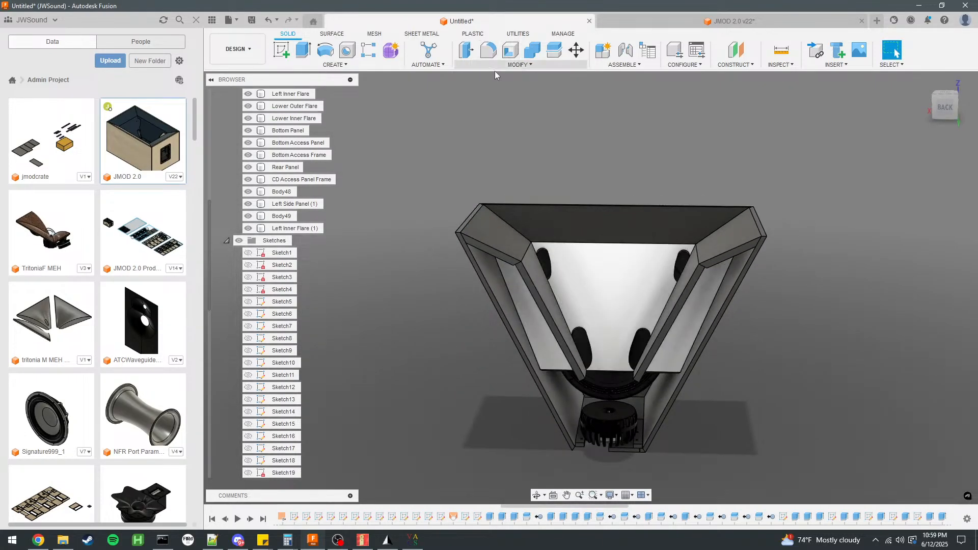
pyautogui.click(335, 65)
pyautogui.click(305, 271)
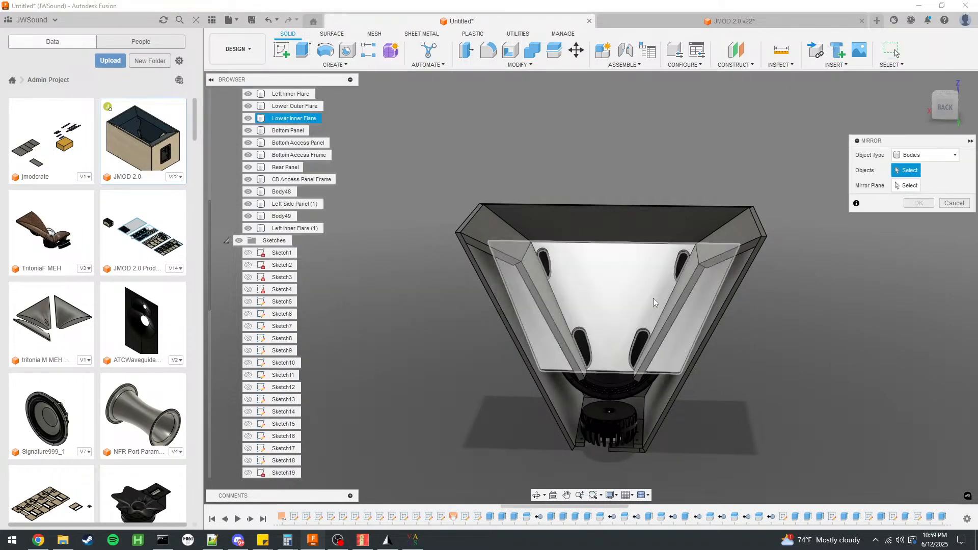
pyautogui.click(614, 299)
pyautogui.click(623, 243)
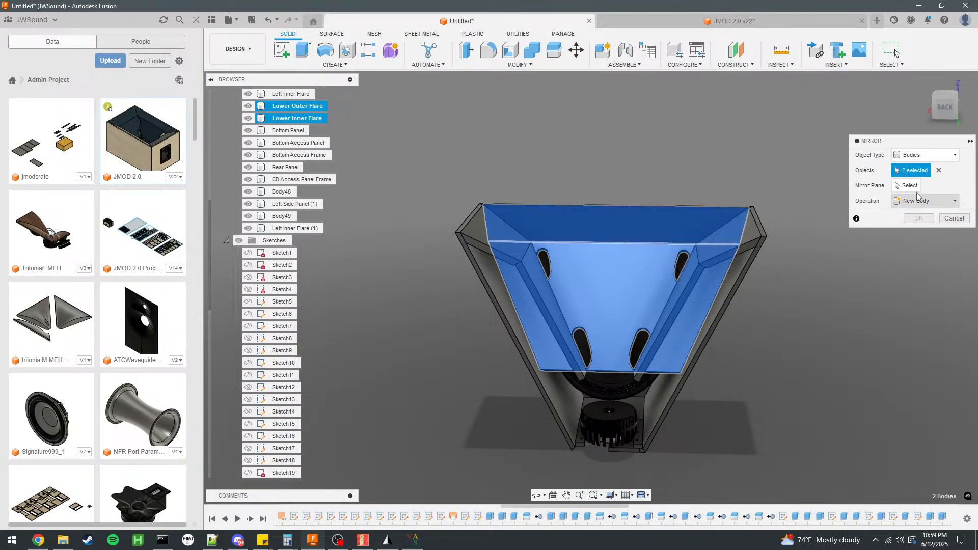
pyautogui.click(908, 185)
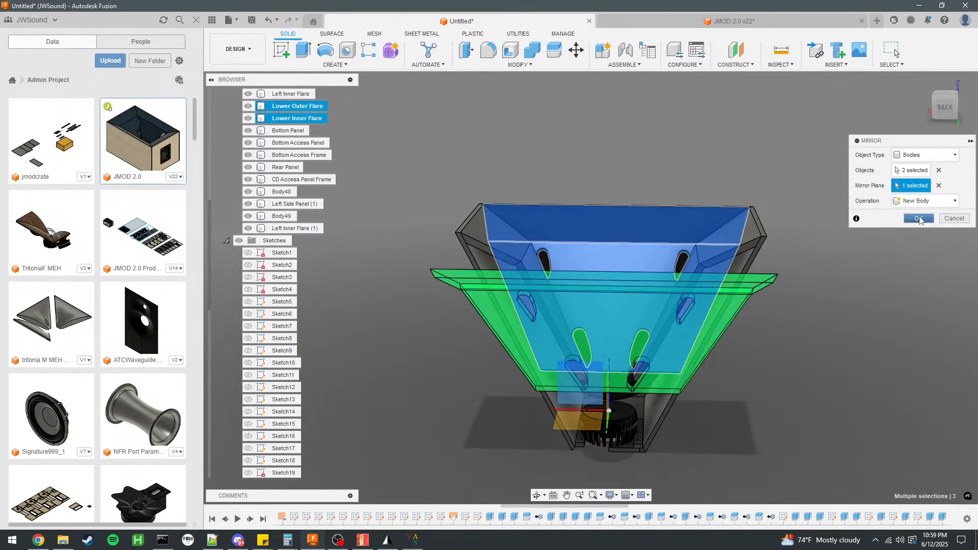
pyautogui.click(919, 219)
# Mirror both side inner flares across the plane between the lower and upper halves, joining them into full-height flares.
pyautogui.keyDown('shift'); pyautogui.moveTo(864, 249); pyautogui.dragTo(905, 272, button='middle'); pyautogui.keyUp('shift')
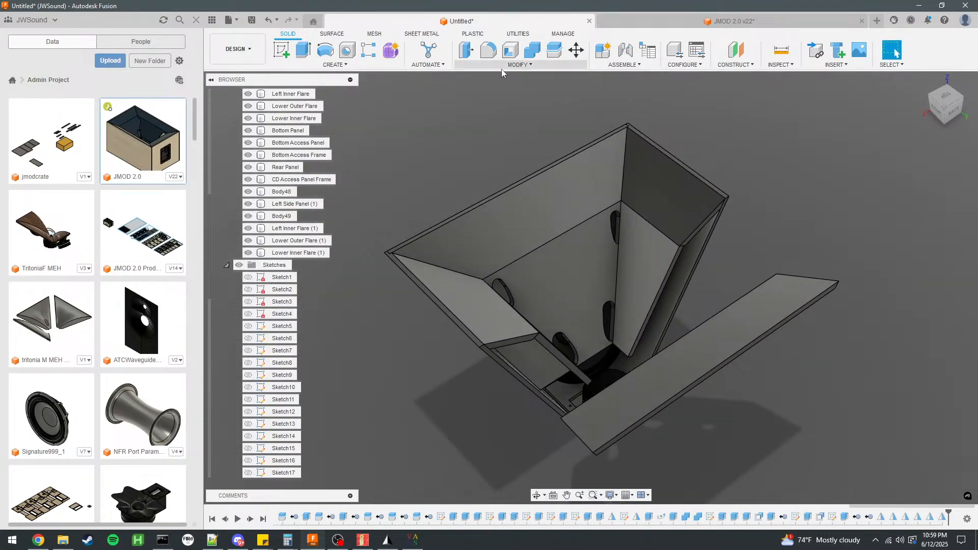
pyautogui.click(383, 67)
pyautogui.click(311, 279)
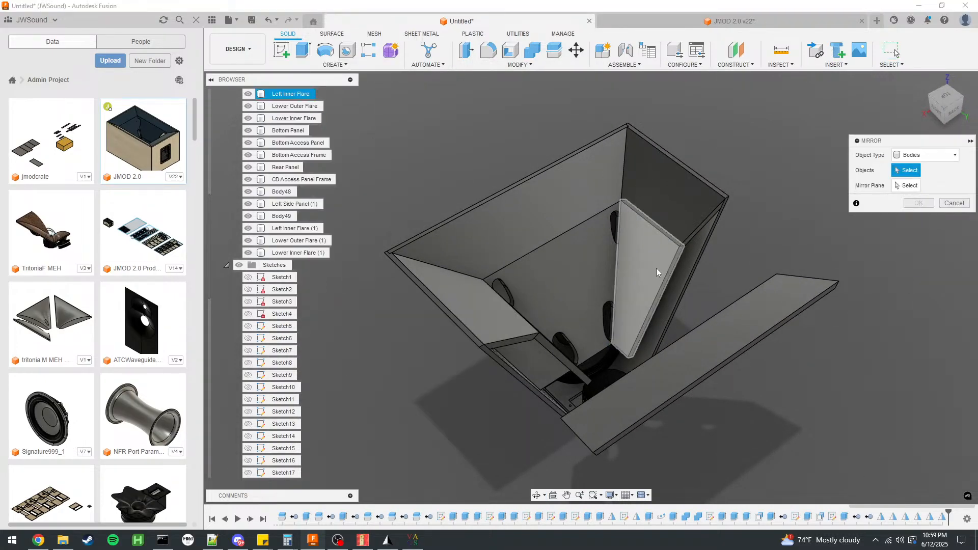
pyautogui.click(656, 268)
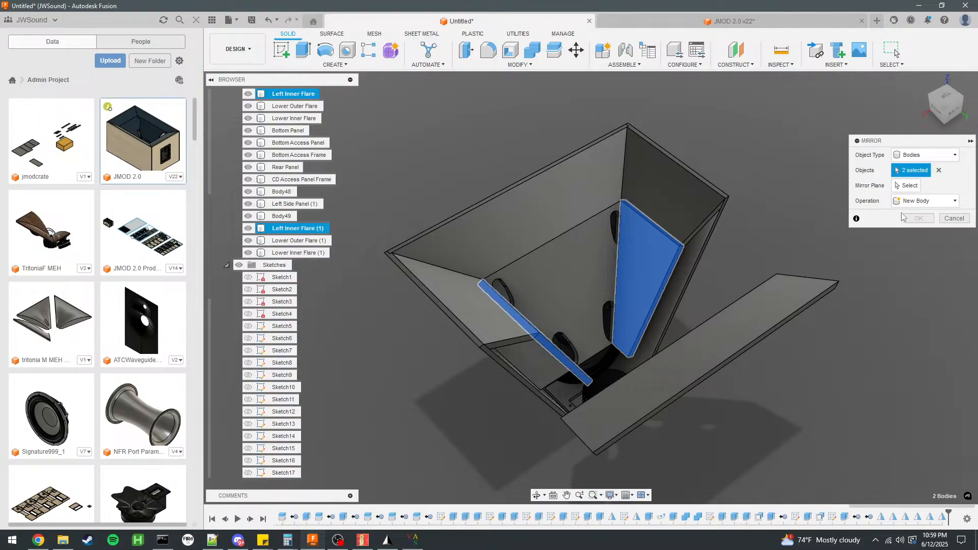
pyautogui.click(594, 375)
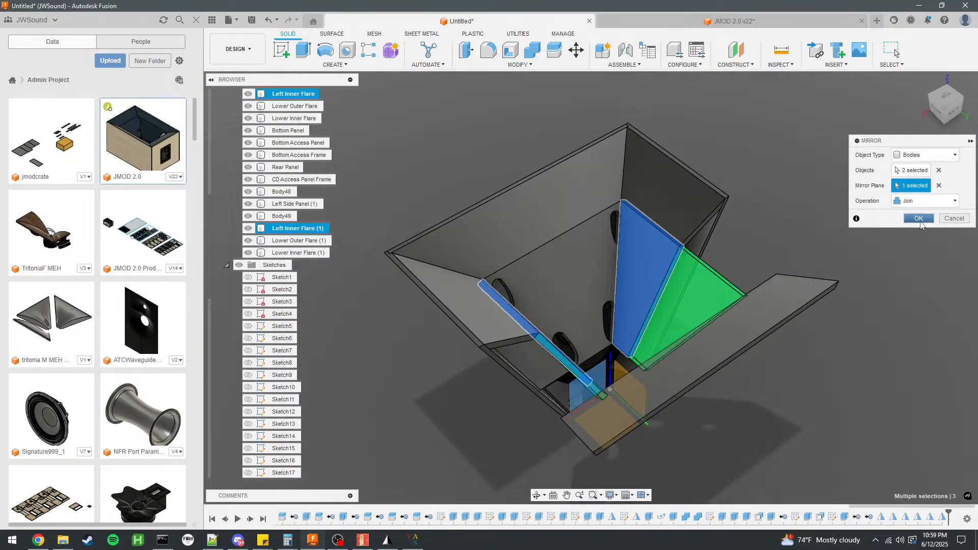
pyautogui.click(919, 218)
# Mirror the two outer side flares, Body48 and Body49, across the same center plane with the Join operation.
pyautogui.click(394, 65)
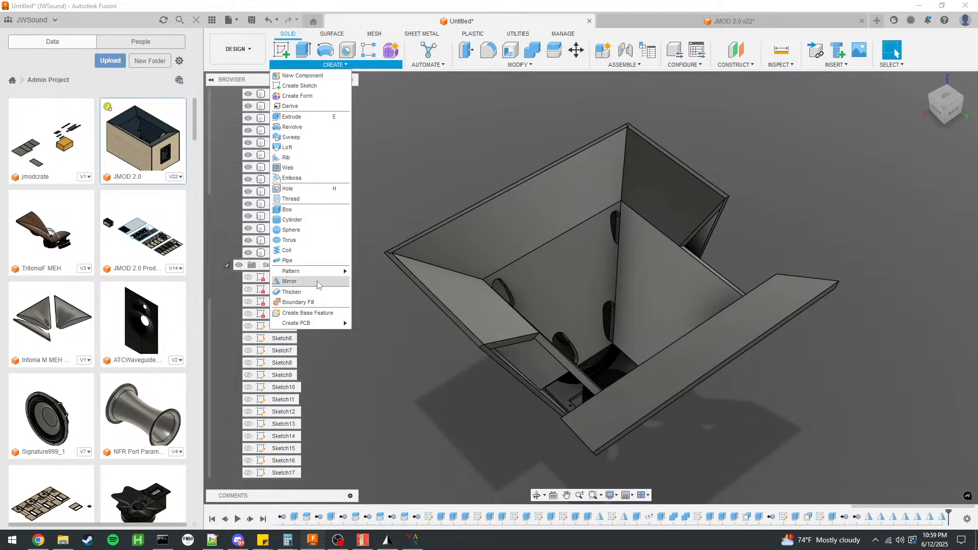
pyautogui.click(316, 282)
pyautogui.click(705, 216)
pyautogui.click(521, 327)
pyautogui.click(913, 190)
pyautogui.click(590, 389)
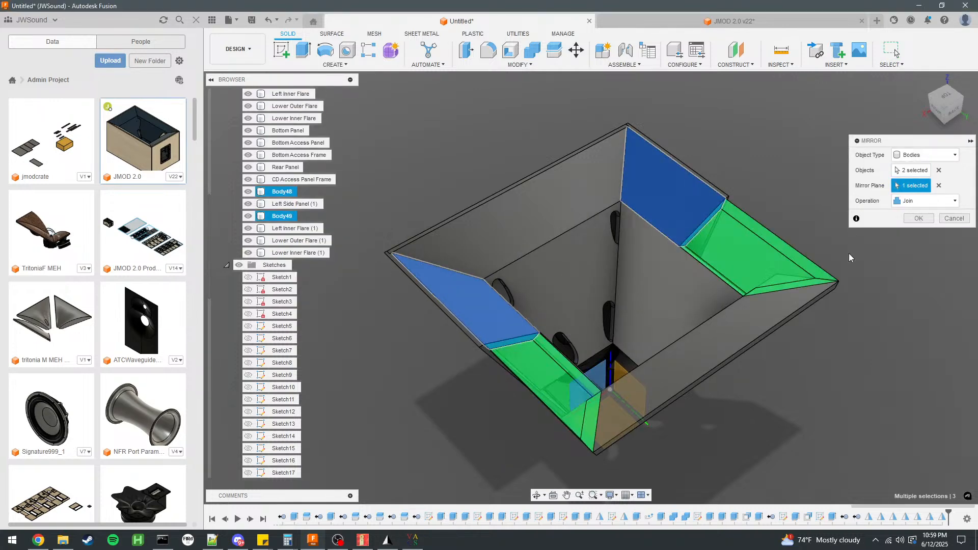
pyautogui.press('Escape')
# Mirror both side panels across the plane between the lower and upper halves, joining each copy to its original.
pyautogui.keyDown('shift'); pyautogui.moveTo(824, 221); pyautogui.dragTo(811, 187, button='middle'); pyautogui.keyUp('shift')
pyautogui.click(337, 65)
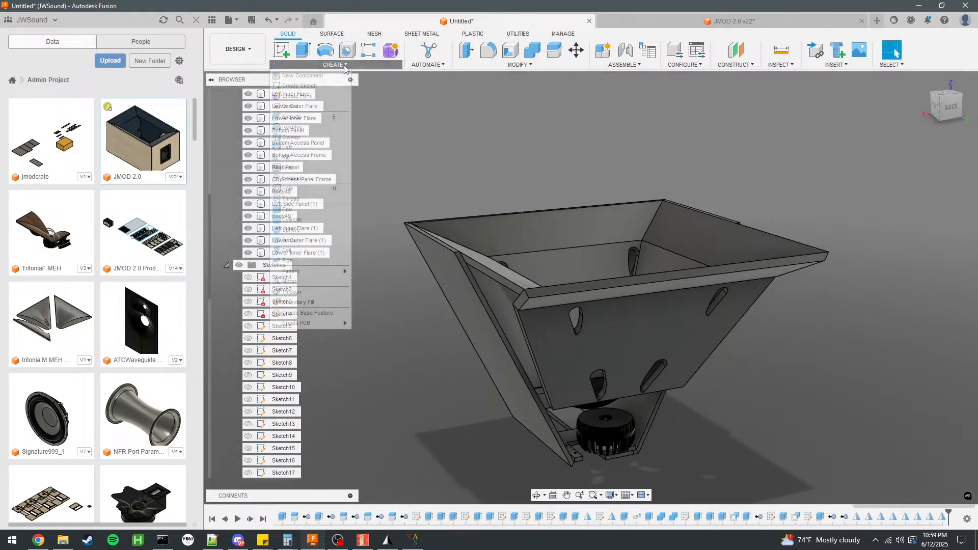
pyautogui.click(332, 284)
pyautogui.click(652, 405)
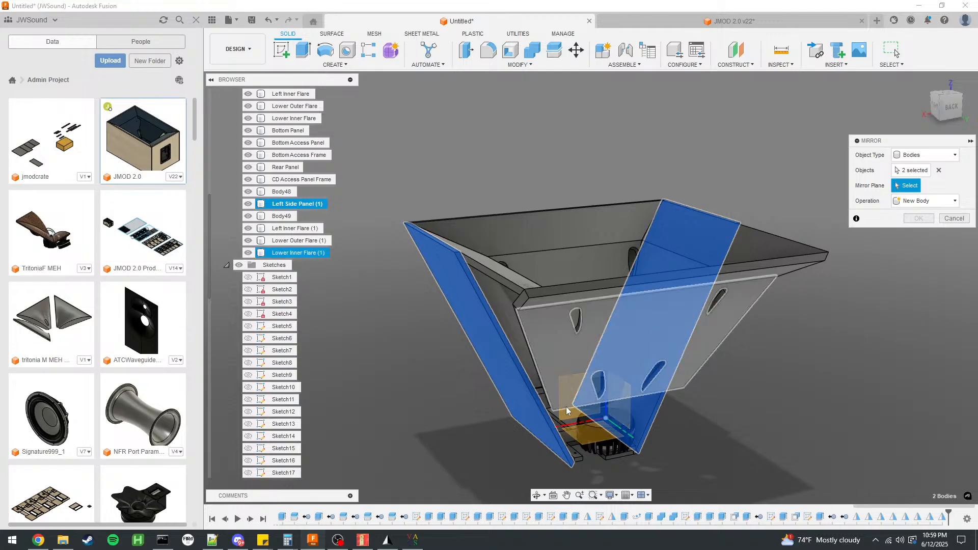
pyautogui.click(567, 412)
pyautogui.click(922, 222)
# Mirror the Bottom Panel, Bottom Access Panel and Bottom Access Frame as new bodies to form the cabinet's opposite side.
pyautogui.keyDown('shift'); pyautogui.moveTo(860, 259); pyautogui.dragTo(725, 361, button='middle'); pyautogui.keyUp('shift')
pyautogui.click(336, 65)
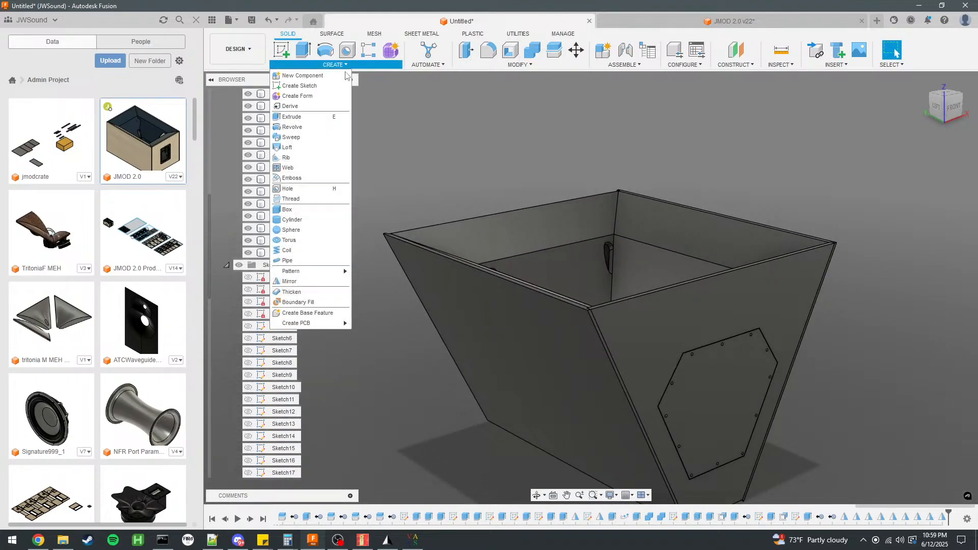
pyautogui.click(293, 286)
pyautogui.click(713, 419)
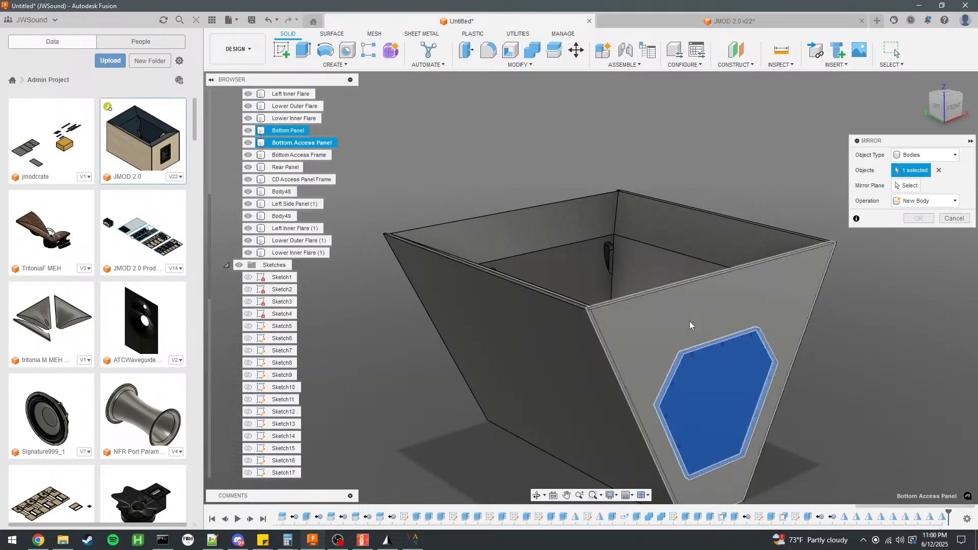
pyautogui.click(689, 321)
pyautogui.keyDown('shift'); pyautogui.moveTo(511, 243); pyautogui.dragTo(663, 250, button='middle'); pyautogui.keyUp('shift')
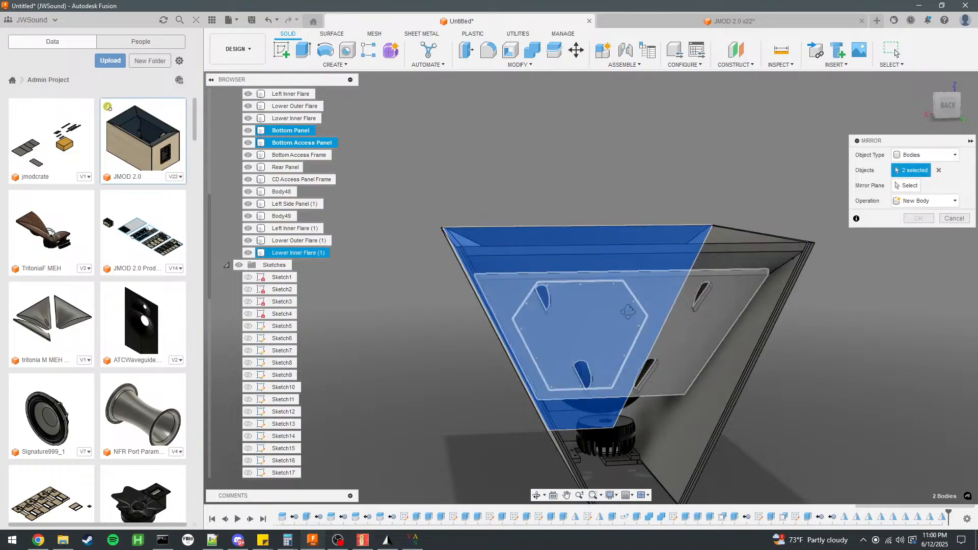
pyautogui.keyDown('shift'); pyautogui.moveTo(632, 315); pyautogui.dragTo(609, 286, button='middle'); pyautogui.keyUp('shift')
pyautogui.scroll(2, 648, 420)
pyautogui.click(648, 420)
pyautogui.scroll(-2, 647, 421)
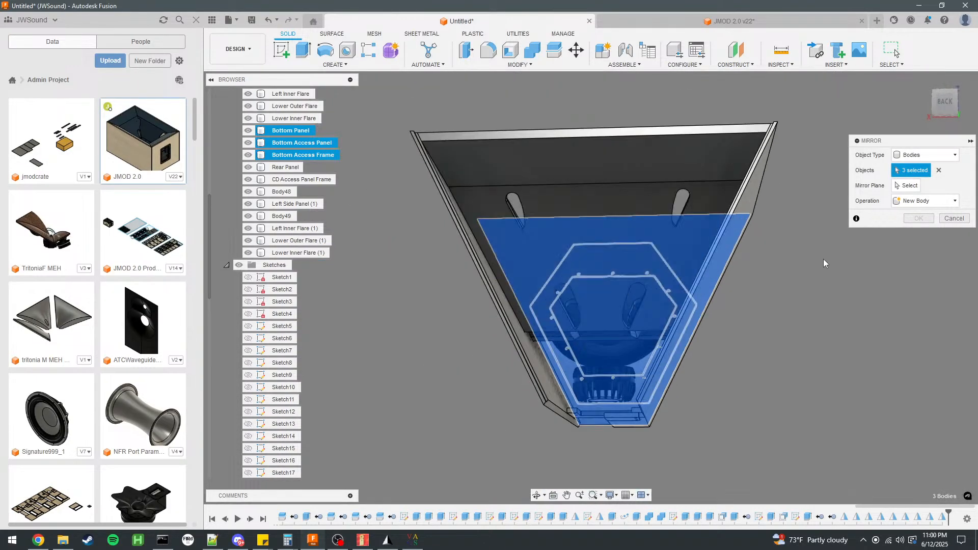
pyautogui.click(905, 188)
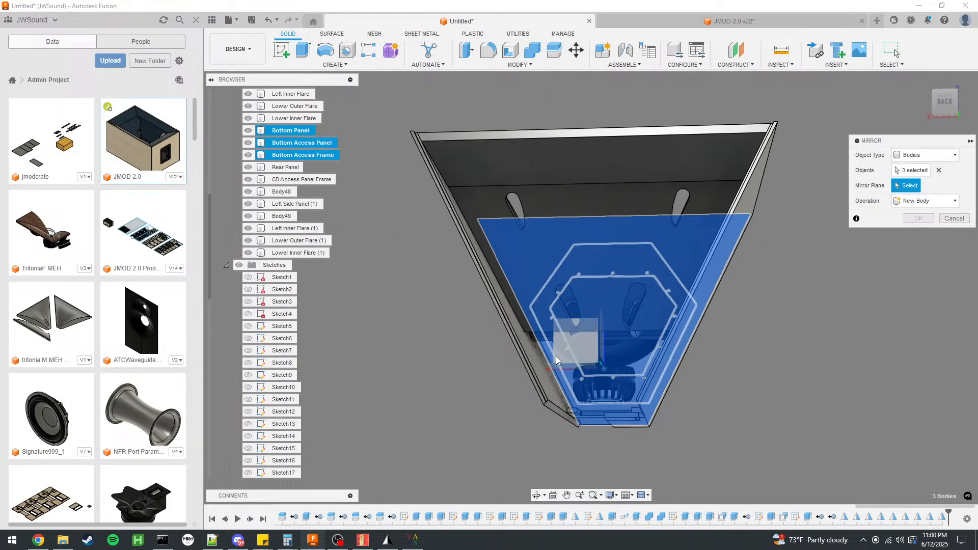
pyautogui.click(572, 360)
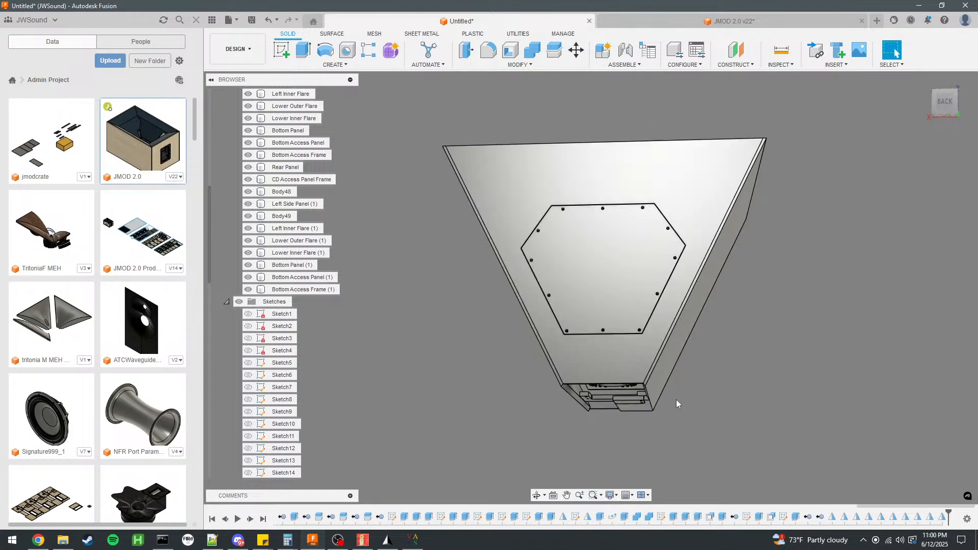
# Mirror the Rear Panel across the plane between the lower and upper halves and join it into one full panel.
pyautogui.scroll(5, 633, 410)
pyautogui.keyDown('shift'); pyautogui.moveTo(633, 410); pyautogui.dragTo(699, 373, button='middle'); pyautogui.keyUp('shift')
pyautogui.scroll(-4, 746, 257)
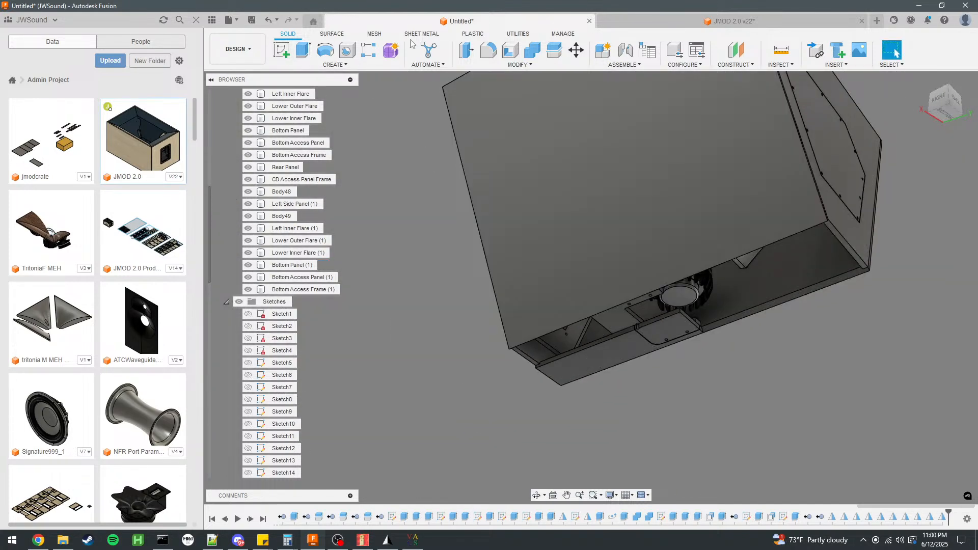
pyautogui.click(334, 64)
pyautogui.click(296, 282)
pyautogui.scroll(3, 612, 359)
pyautogui.click(630, 350)
pyautogui.click(910, 186)
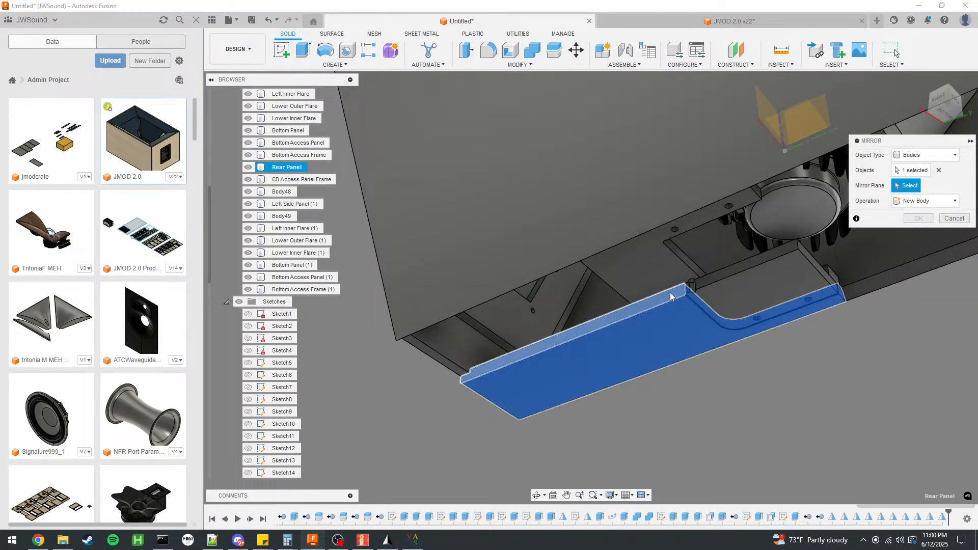
pyautogui.keyDown('shift'); pyautogui.moveTo(766, 166); pyautogui.dragTo(796, 122, button='middle'); pyautogui.keyUp('shift')
pyautogui.click(783, 141)
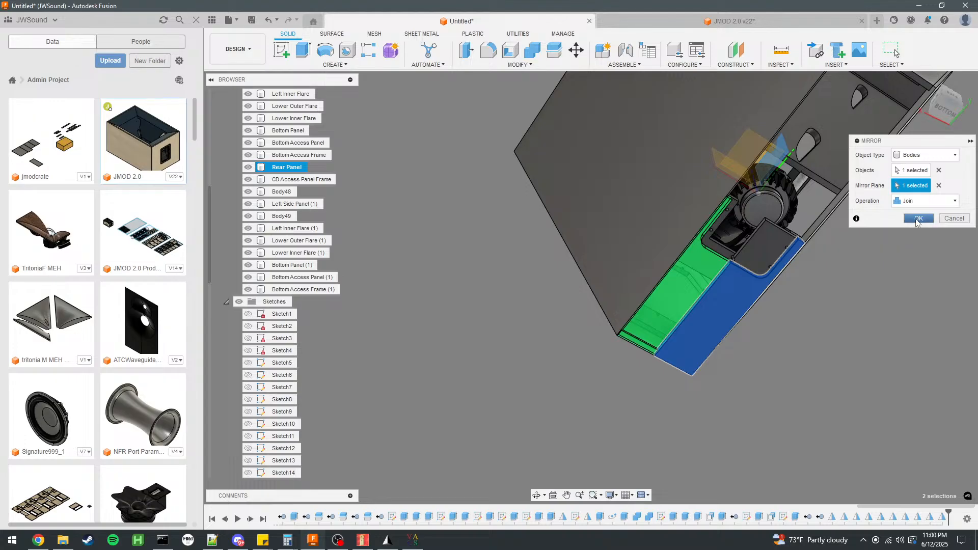
pyautogui.click(918, 218)
pyautogui.keyDown('shift'); pyautogui.moveTo(898, 234); pyautogui.dragTo(380, 71, button='middle'); pyautogui.keyUp('shift')
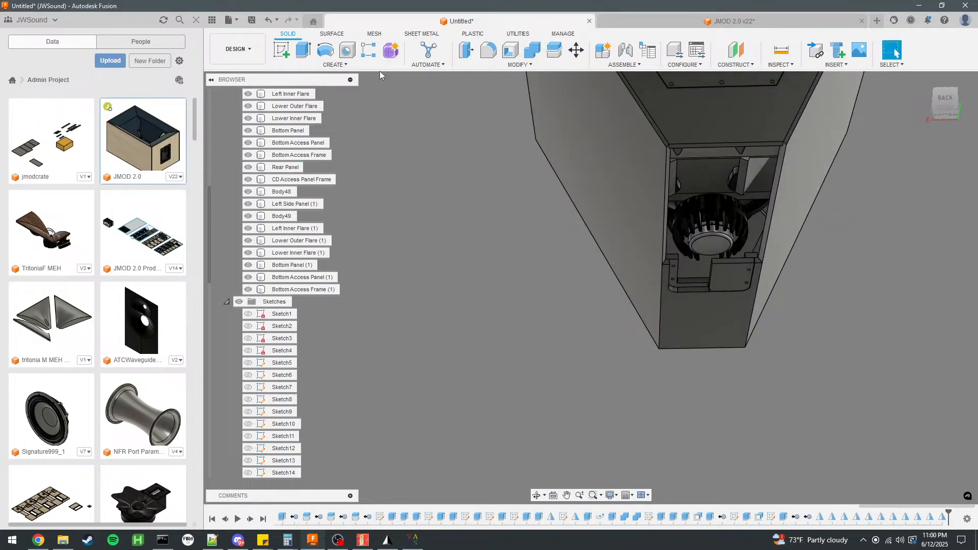
# Mirror the Rear Panel body across the cabinet's center plane with the Join operation.
pyautogui.click(335, 64)
pyautogui.click(300, 283)
pyautogui.click(287, 167)
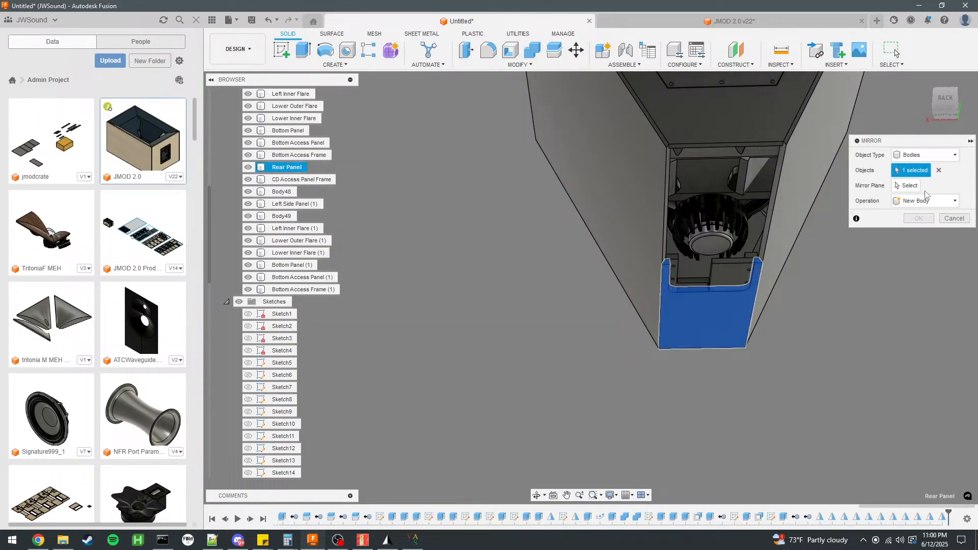
pyautogui.click(690, 179)
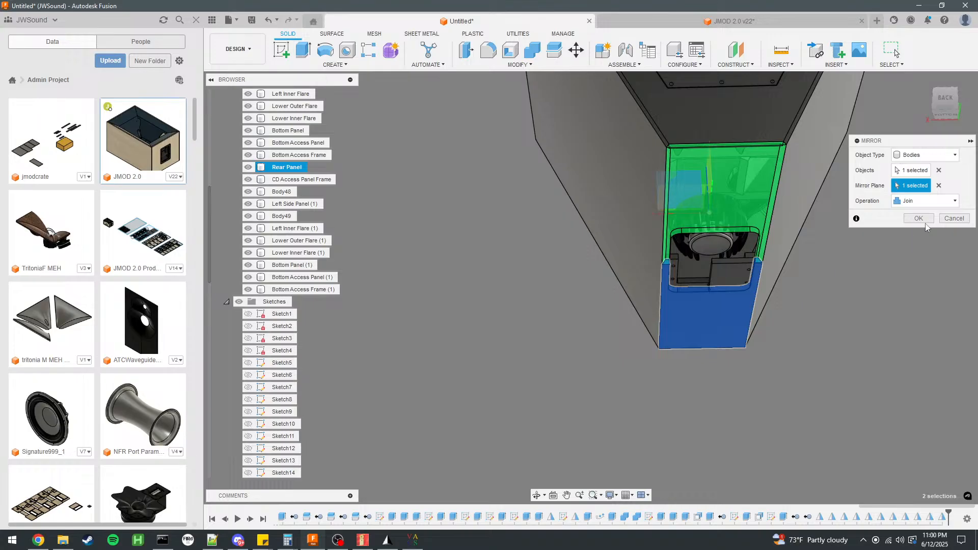
pyautogui.click(919, 219)
# Mirror the CD Access Panel Frame across the plane between the lower and upper halves, joining the copy to the original.
pyautogui.scroll(5, 709, 229)
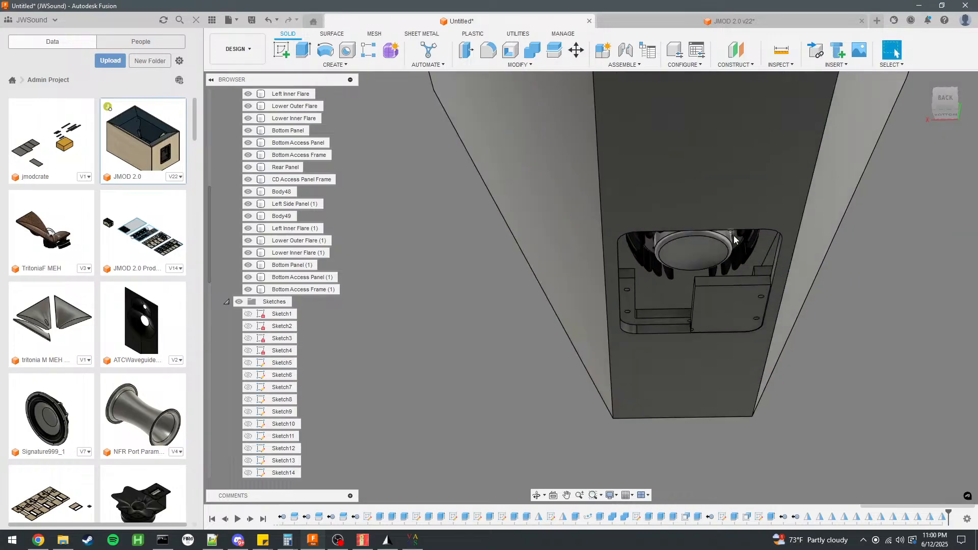
pyautogui.click(332, 65)
pyautogui.click(300, 284)
pyautogui.click(626, 324)
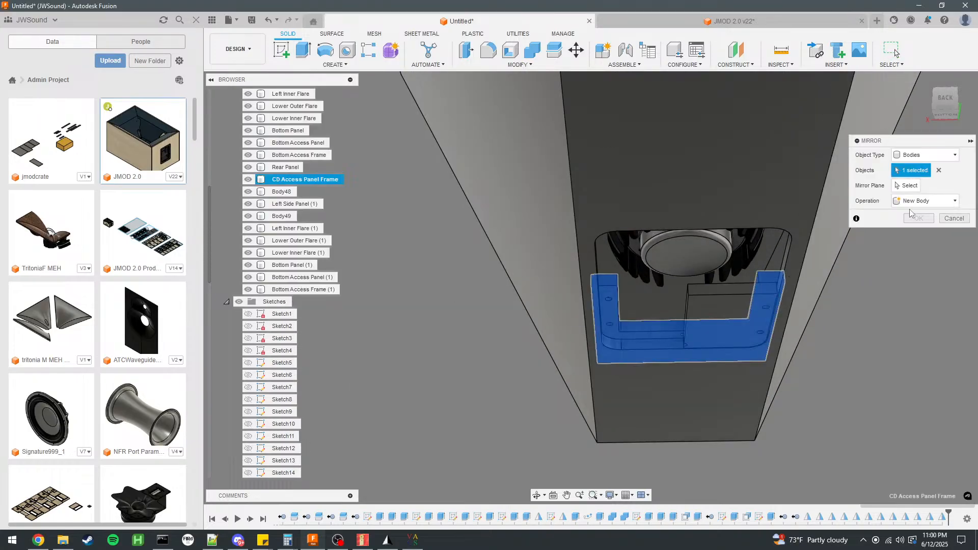
pyautogui.click(910, 187)
pyautogui.keyDown('shift'); pyautogui.moveTo(634, 265); pyautogui.dragTo(615, 190, button='middle'); pyautogui.keyUp('shift')
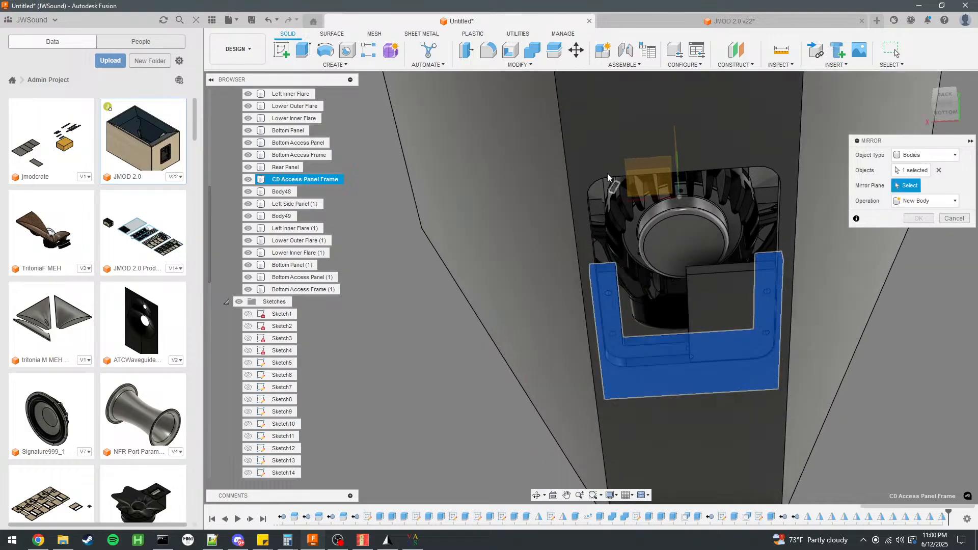
pyautogui.scroll(-10, 615, 190)
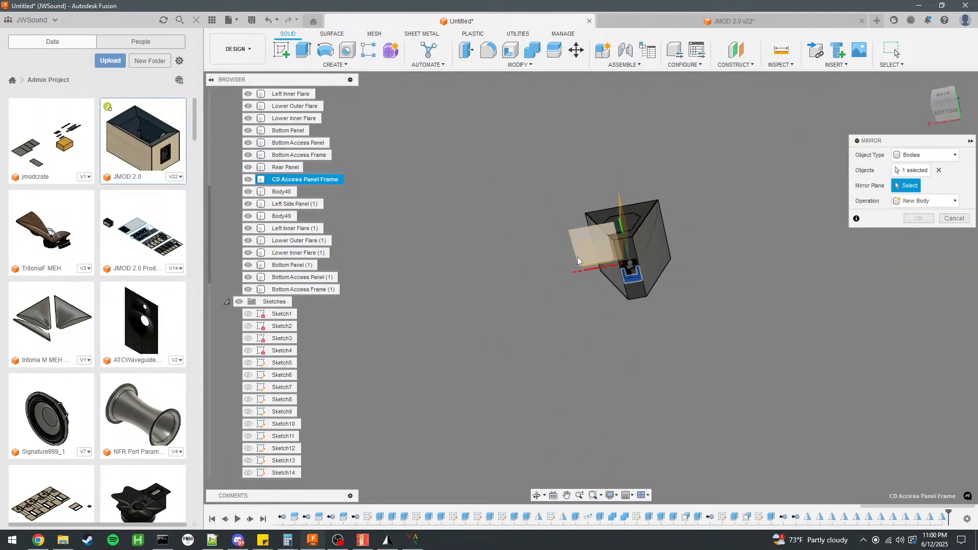
pyautogui.click(591, 229)
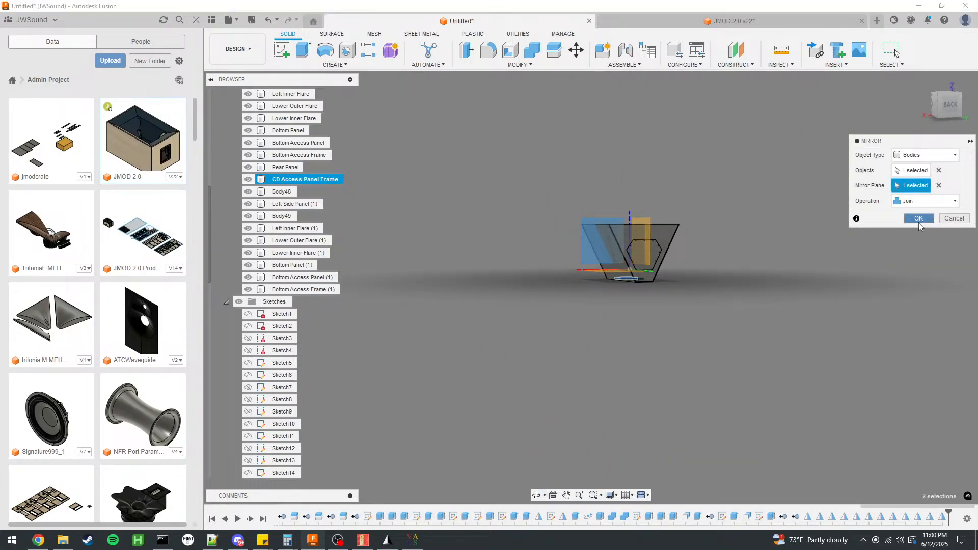
pyautogui.click(919, 218)
# Mirror the CD Access Panel across the plane between the lower and upper halves to double it along the rear opening.
pyautogui.scroll(5, 607, 247)
pyautogui.keyDown('shift'); pyautogui.moveTo(608, 262); pyautogui.dragTo(592, 197, button='middle'); pyautogui.keyUp('shift')
pyautogui.scroll(6, 662, 344)
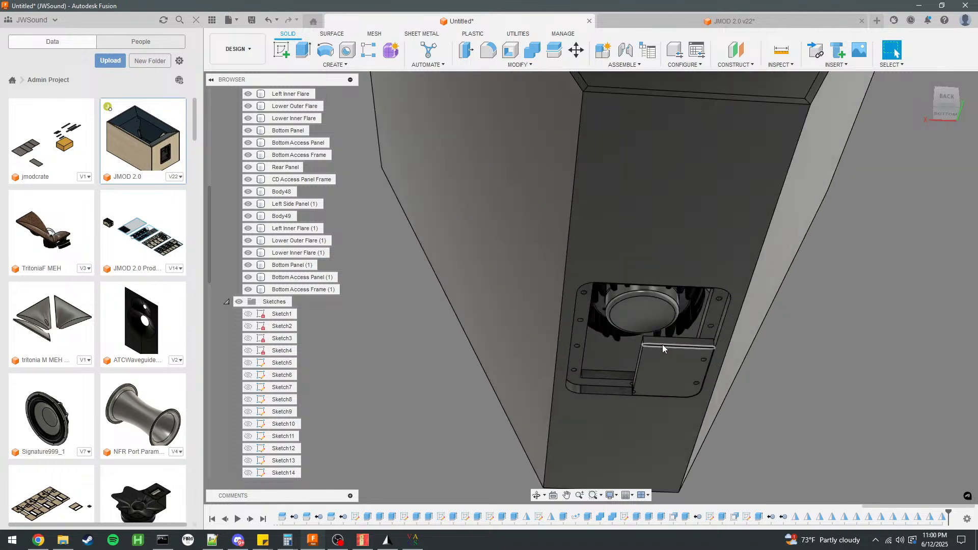
pyautogui.click(335, 66)
pyautogui.click(333, 282)
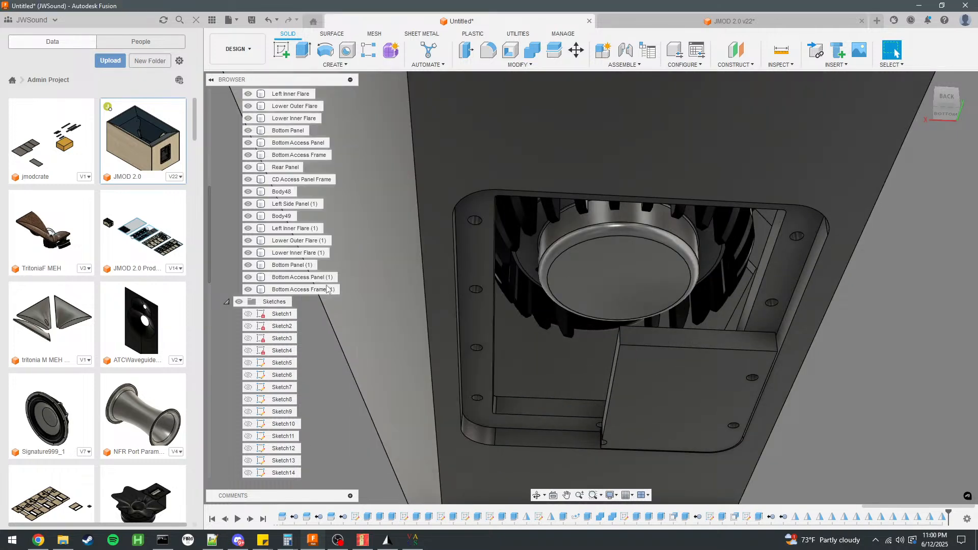
pyautogui.scroll(-4, 536, 276)
pyautogui.keyDown('shift'); pyautogui.moveTo(536, 273); pyautogui.dragTo(727, 258, button='middle'); pyautogui.keyUp('shift')
pyautogui.click(657, 331)
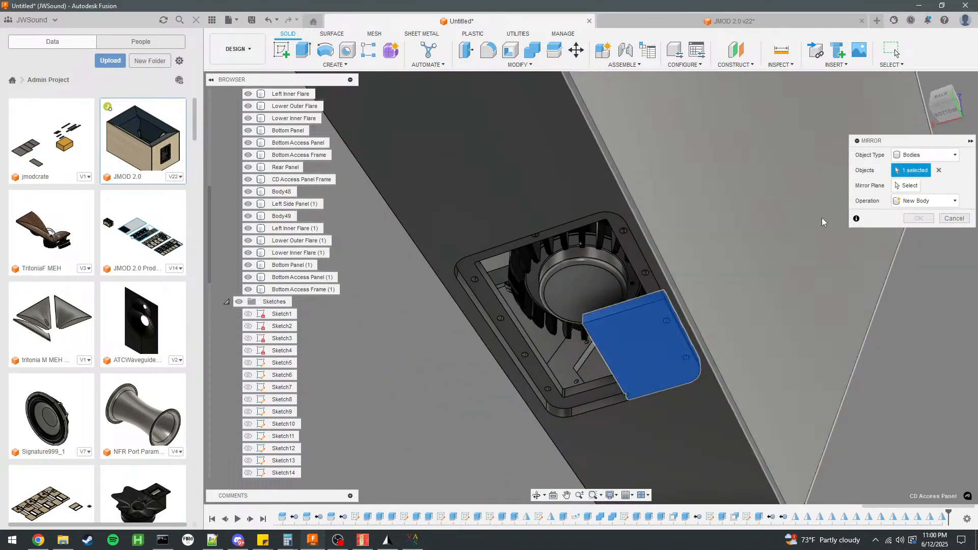
pyautogui.scroll(-8, 568, 258)
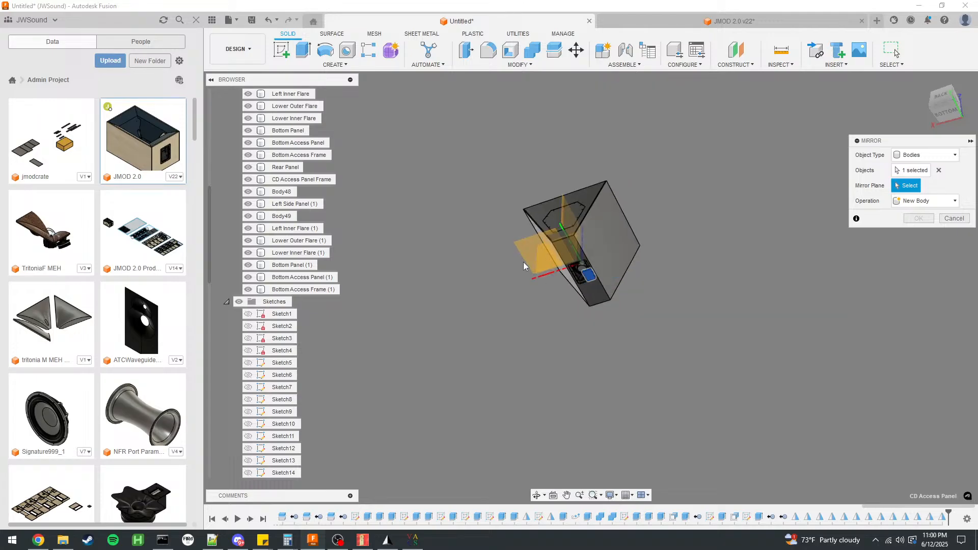
pyautogui.keyDown('shift'); pyautogui.moveTo(467, 242); pyautogui.dragTo(536, 254, button='middle'); pyautogui.keyUp('shift')
pyautogui.click(915, 220)
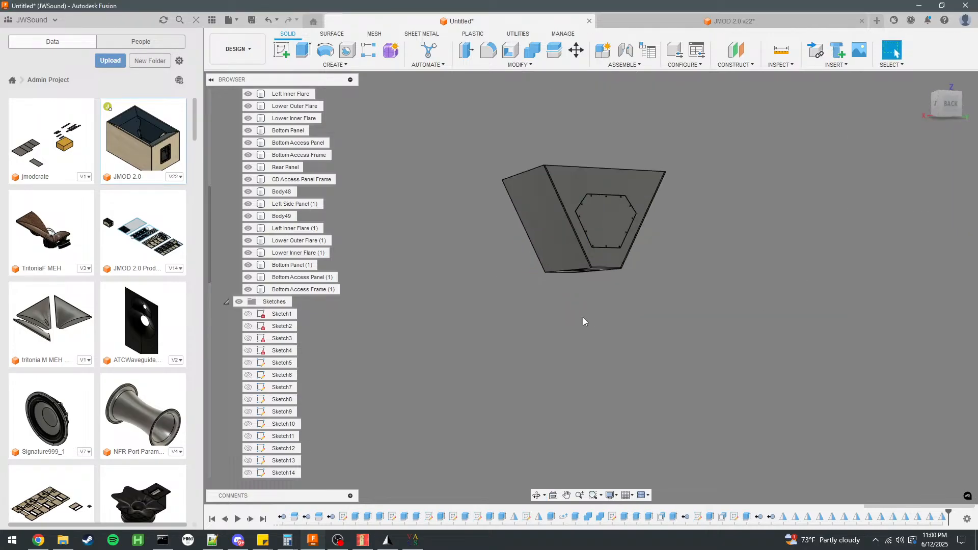
# Mirror the CD Access Panel across the cabinet's left-right center plane to cover the whole rear opening.
pyautogui.scroll(8, 590, 314)
pyautogui.keyDown('shift'); pyautogui.moveTo(622, 258); pyautogui.dragTo(653, 230, button='middle'); pyautogui.keyUp('shift')
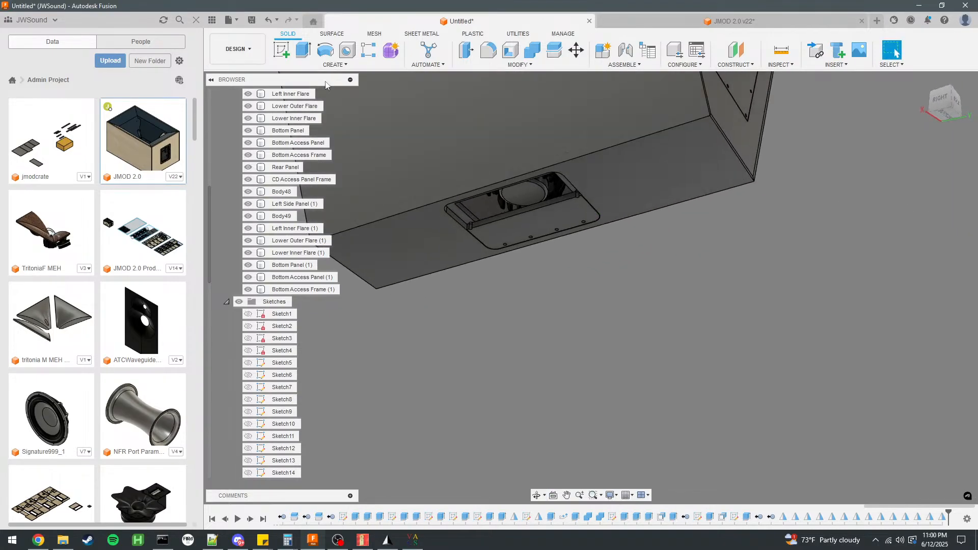
pyautogui.click(289, 66)
pyautogui.click(306, 289)
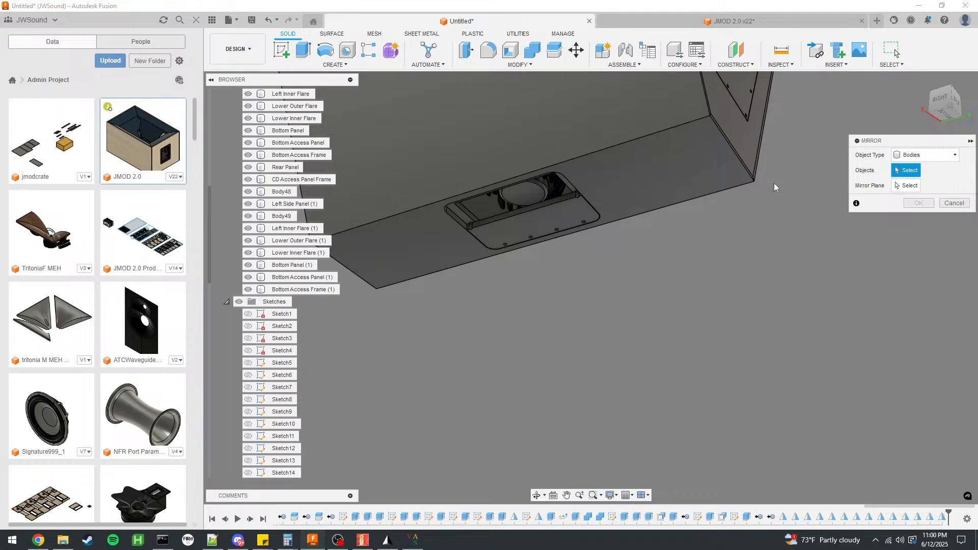
pyautogui.click(561, 228)
pyautogui.scroll(-6, 727, 264)
pyautogui.click(671, 280)
pyautogui.scroll(10, 710, 236)
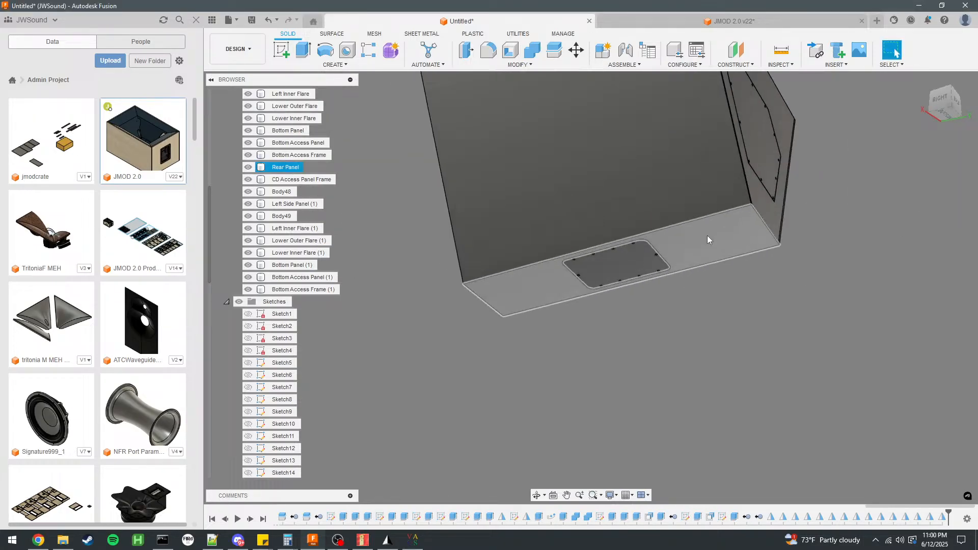
# Show the Throat Adapter Placeholder (1) surface body at the bottom of the horn.
pyautogui.keyDown('shift'); pyautogui.moveTo(622, 259); pyautogui.dragTo(604, 219, button='middle'); pyautogui.keyUp('shift')
pyautogui.scroll(-5, 529, 256)
pyautogui.keyDown('shift'); pyautogui.moveTo(556, 263); pyautogui.dragTo(605, 181, button='middle'); pyautogui.keyUp('shift')
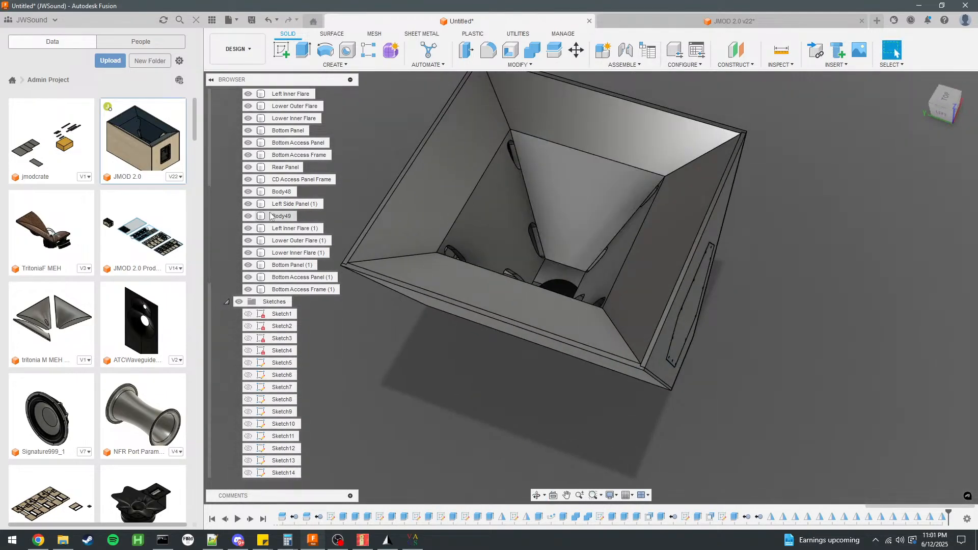
pyautogui.scroll(5, 296, 254)
pyautogui.click(248, 180)
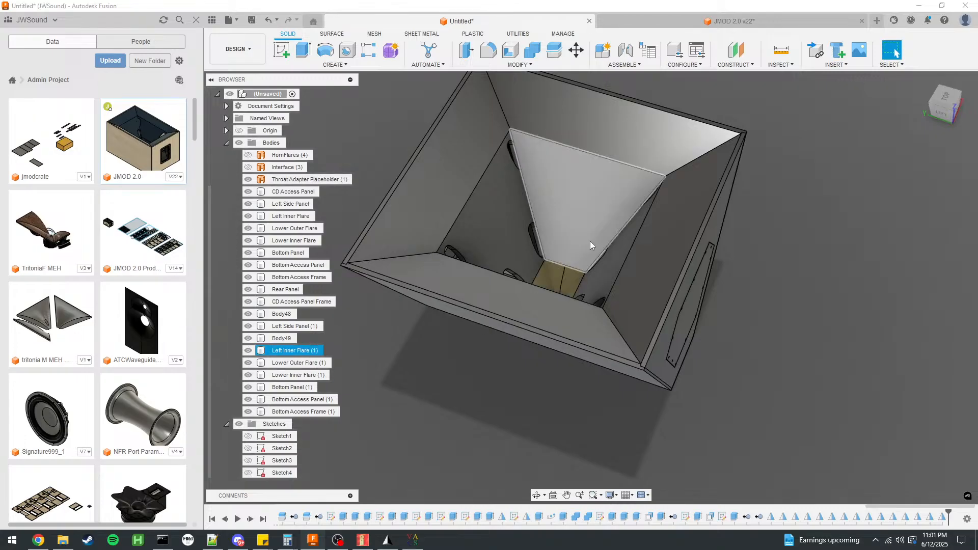
# Reverse the normal of the Throat Adapter Placeholder surface.
pyautogui.click(333, 33)
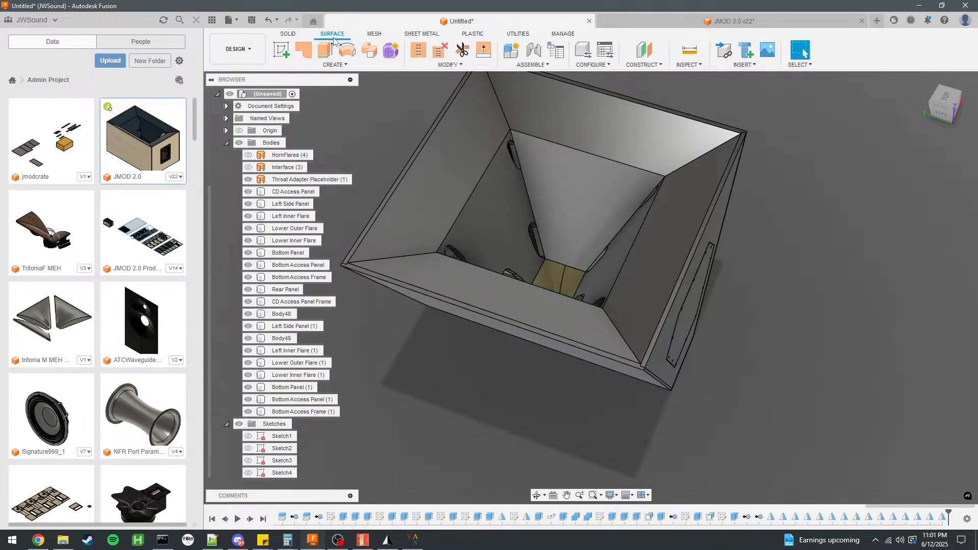
pyautogui.click(335, 67)
pyautogui.moveTo(451, 66)
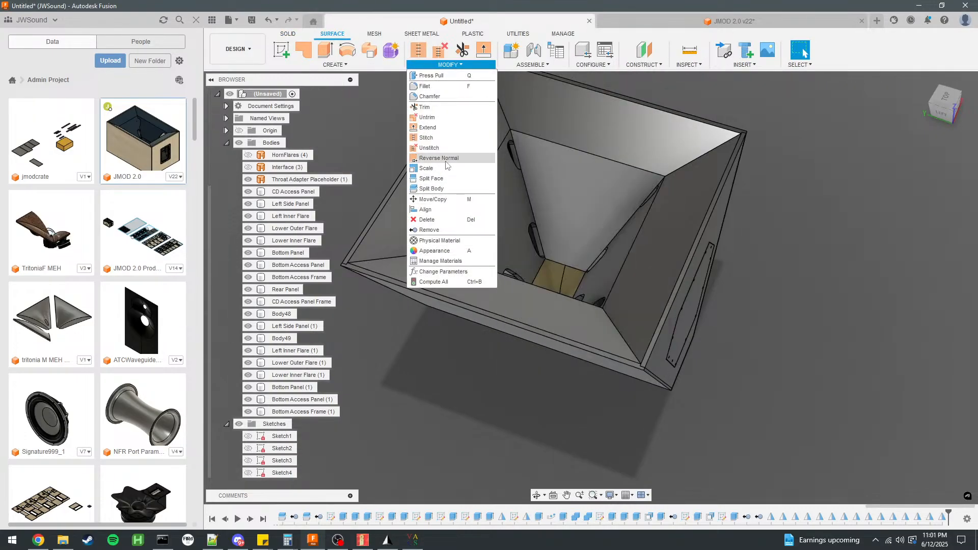
pyautogui.click(438, 158)
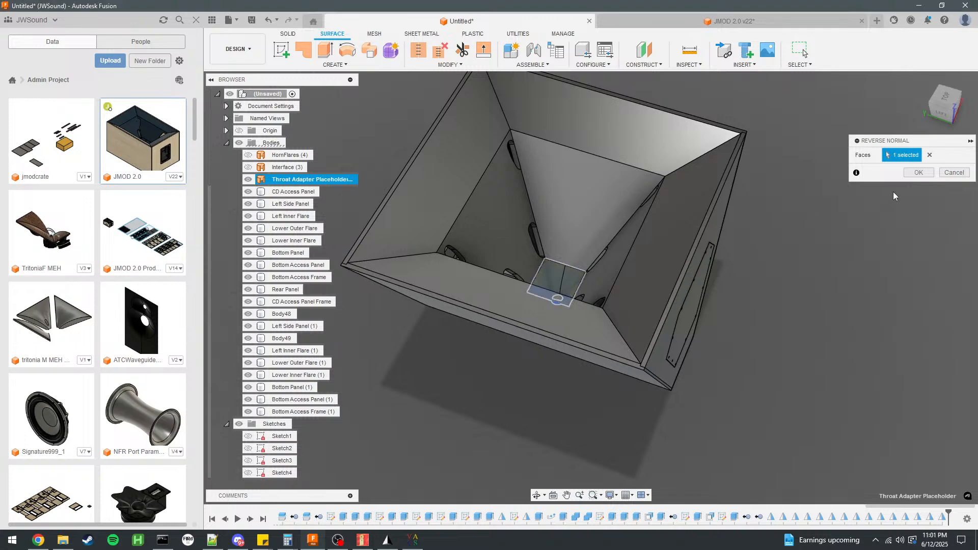
pyautogui.keyDown('shift'); pyautogui.moveTo(909, 170); pyautogui.dragTo(856, 182, button='middle'); pyautogui.keyUp('shift')
# Hide the Left Side Panel to expose the cabinet's interior and select the 12NDL88 woofer component.
pyautogui.click(248, 204)
pyautogui.keyDown('shift'); pyautogui.moveTo(573, 282); pyautogui.dragTo(600, 260, button='middle'); pyautogui.keyUp('shift')
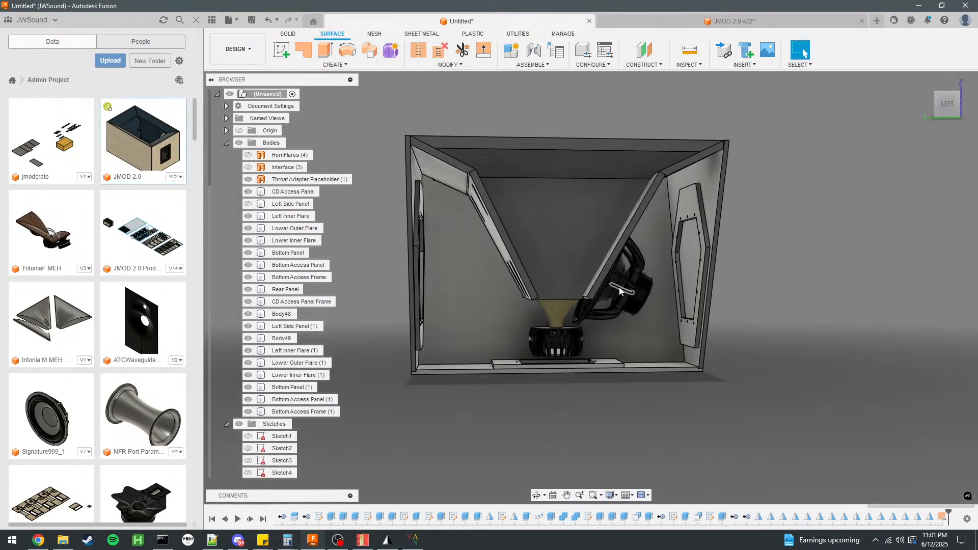
pyautogui.scroll(-10, 296, 412)
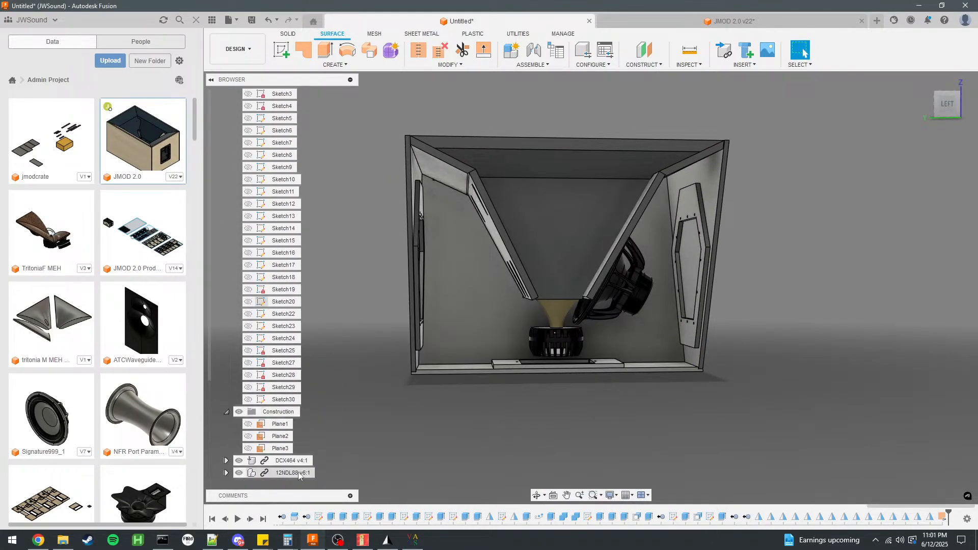
pyautogui.rightClick(298, 474)
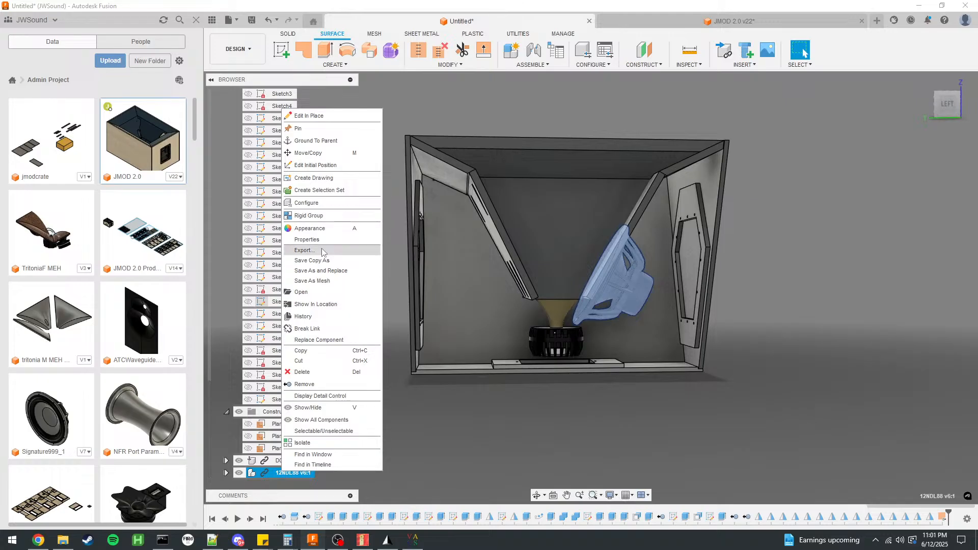
pyautogui.click(506, 366)
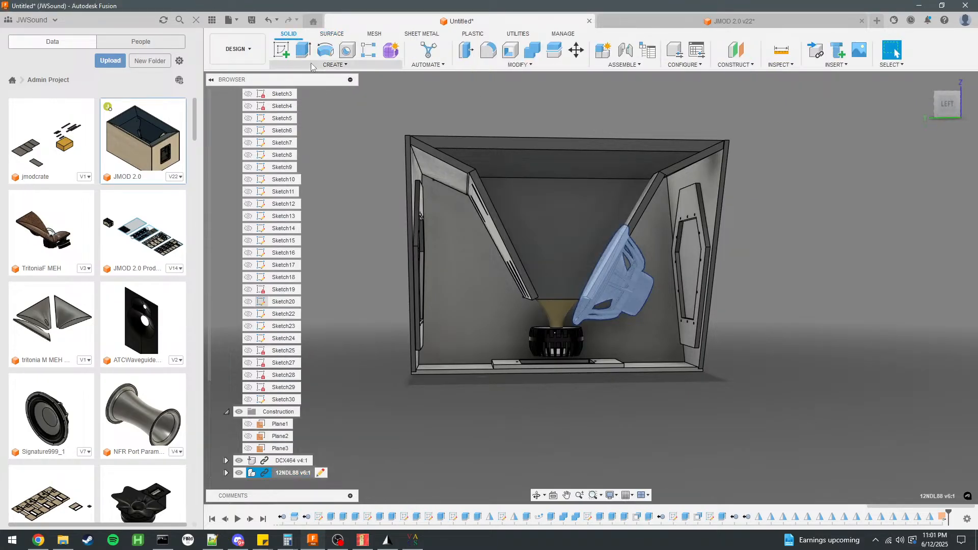
pyautogui.click(335, 65)
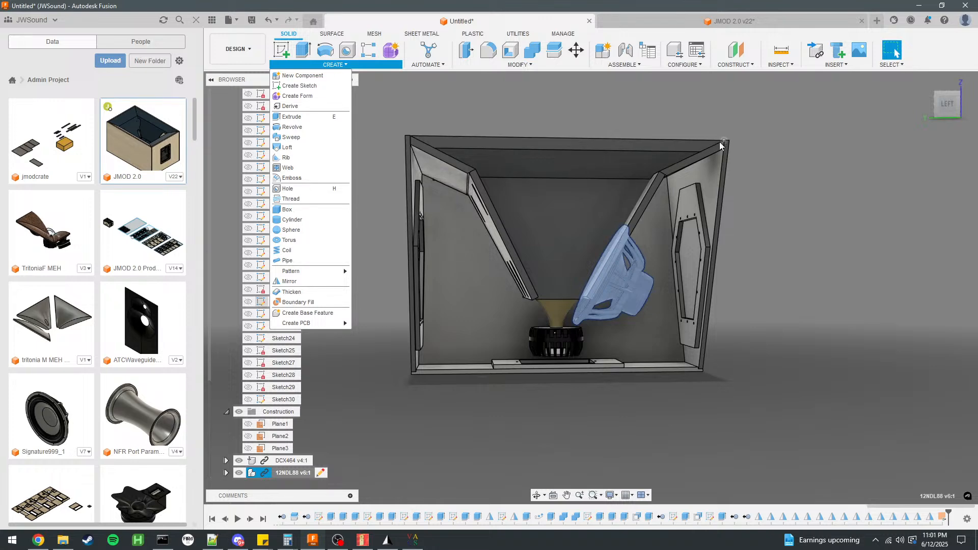
# Examine the space between the 12NDL88 woofer, the flares and the Bottom Panel from several angles.
pyautogui.scroll(4, 577, 254)
pyautogui.keyDown('shift'); pyautogui.moveTo(714, 270); pyautogui.dragTo(703, 207, button='middle'); pyautogui.keyUp('shift')
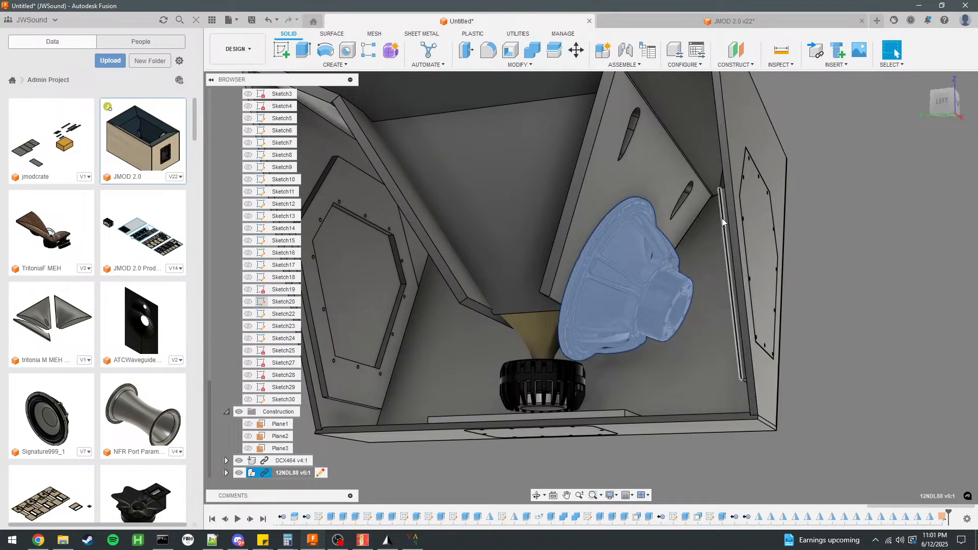
pyautogui.click(699, 224)
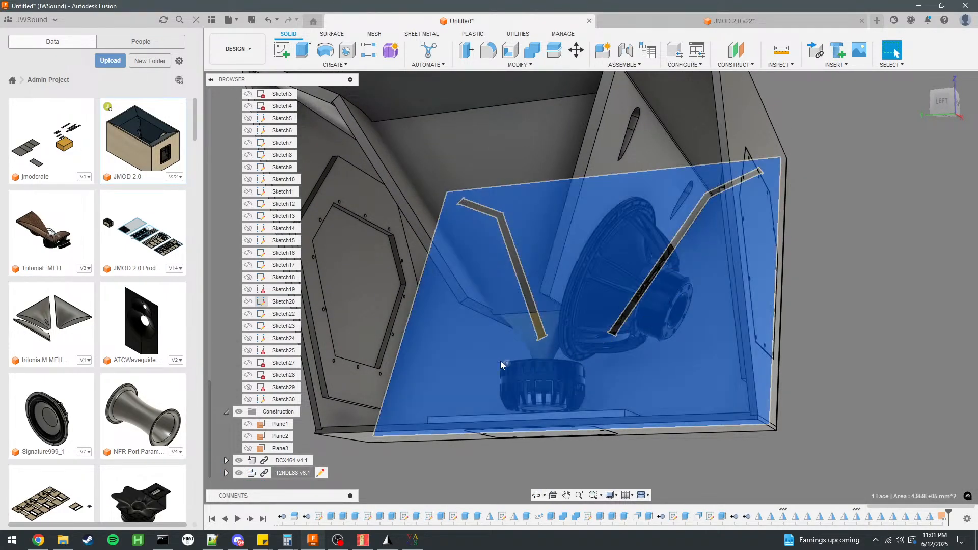
pyautogui.keyDown('shift'); pyautogui.moveTo(811, 331); pyautogui.dragTo(833, 336, button='middle'); pyautogui.keyUp('shift')
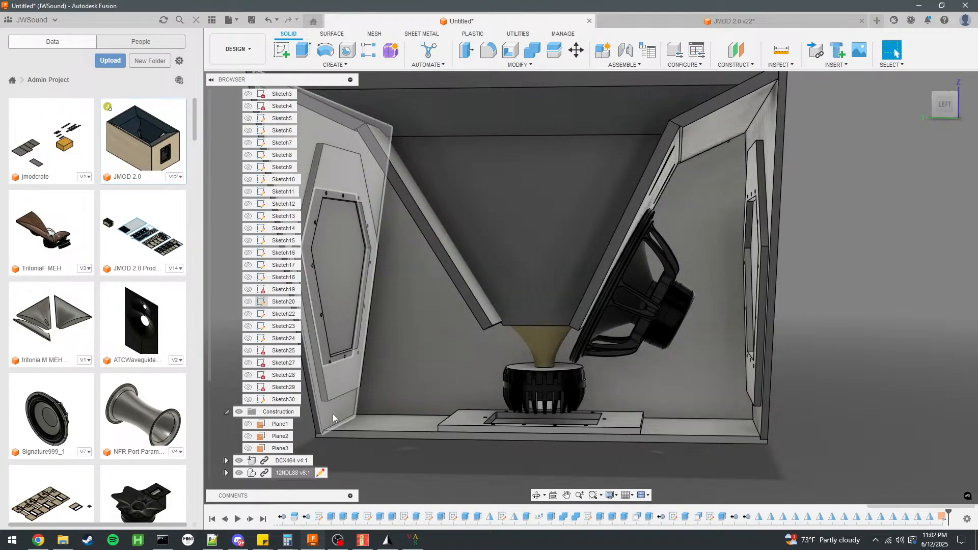
pyautogui.click(333, 418)
pyautogui.scroll(-5, 385, 377)
pyautogui.click(631, 389)
pyautogui.scroll(4, 616, 390)
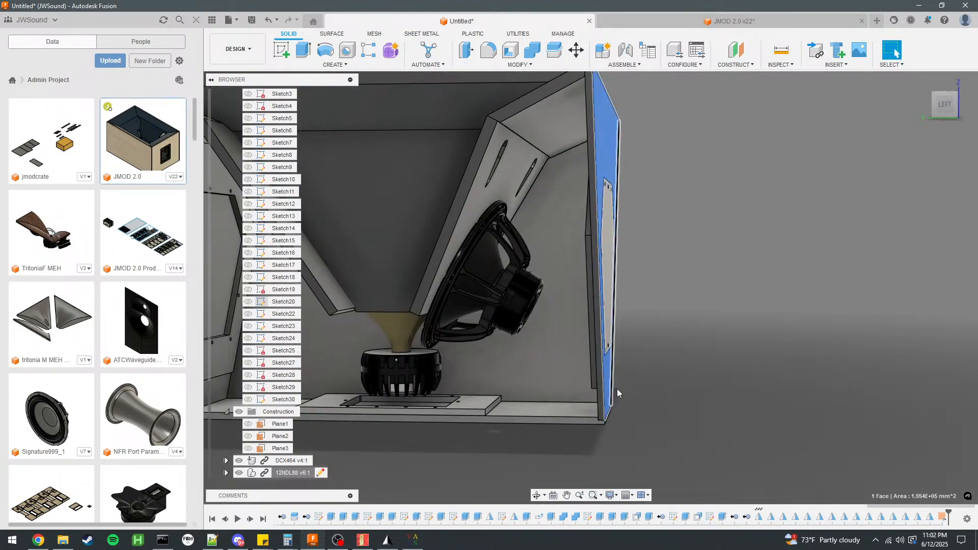
pyautogui.scroll(-2, 707, 371)
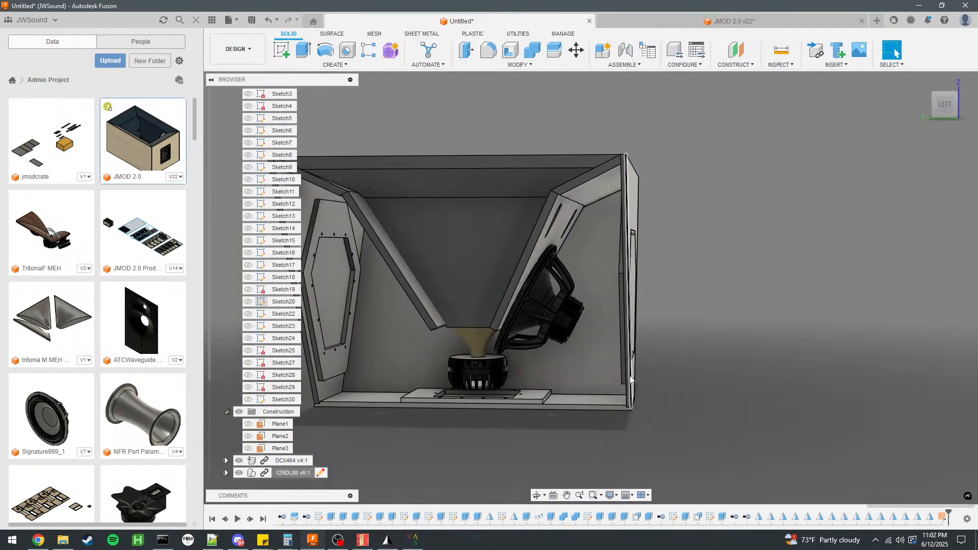
pyautogui.scroll(3, 638, 375)
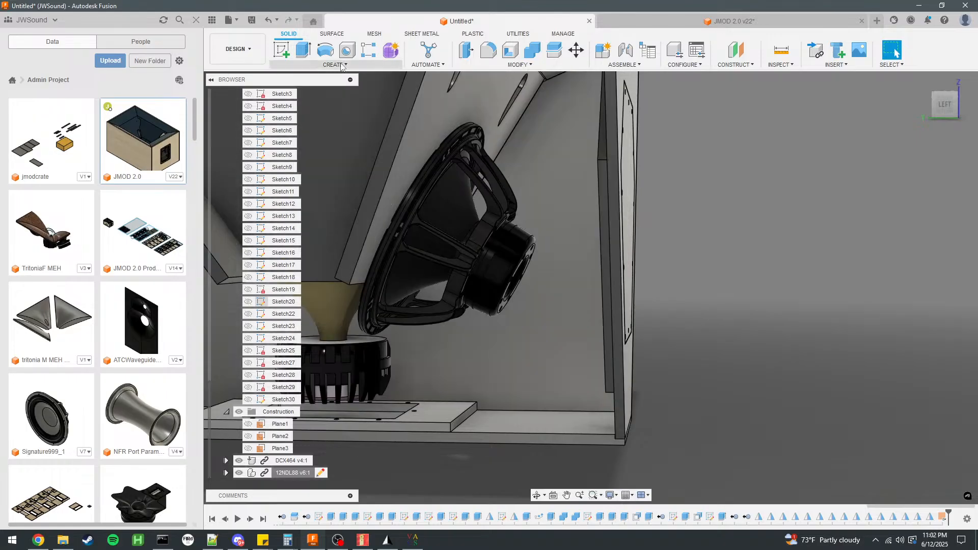
# Create a construction plane offset -125 mm from the outer face of the Bottom Panel behind the woofer.
pyautogui.click(736, 49)
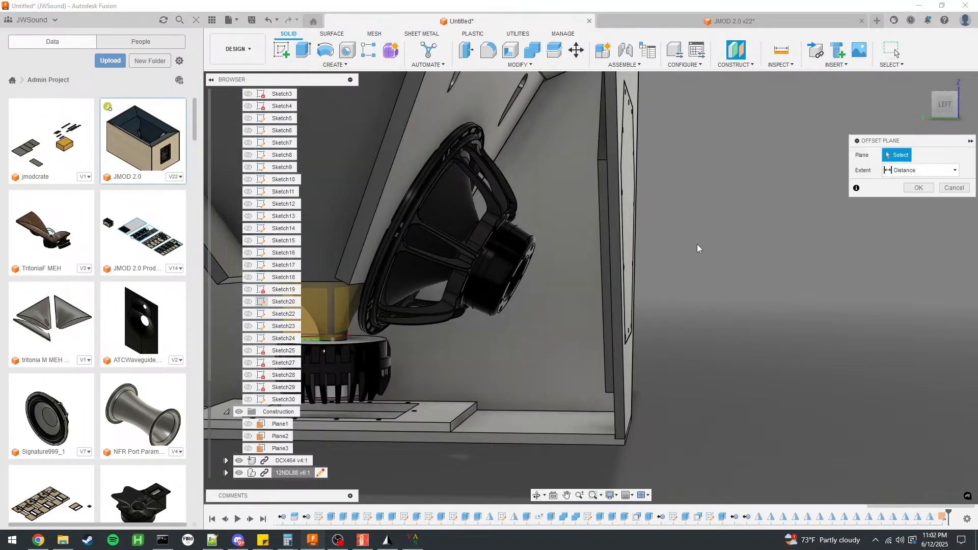
pyautogui.click(629, 370)
pyautogui.moveTo(641, 95); pyautogui.dragTo(553, 106)
pyautogui.keyDown('shift'); pyautogui.moveTo(716, 319); pyautogui.dragTo(725, 316, button='middle'); pyautogui.keyUp('shift')
pyautogui.scroll(-2, 726, 316)
pyautogui.moveTo(585, 160); pyautogui.dragTo(573, 161)
pyautogui.keyDown('shift'); pyautogui.moveTo(770, 286); pyautogui.dragTo(772, 286, button='middle'); pyautogui.keyUp('shift')
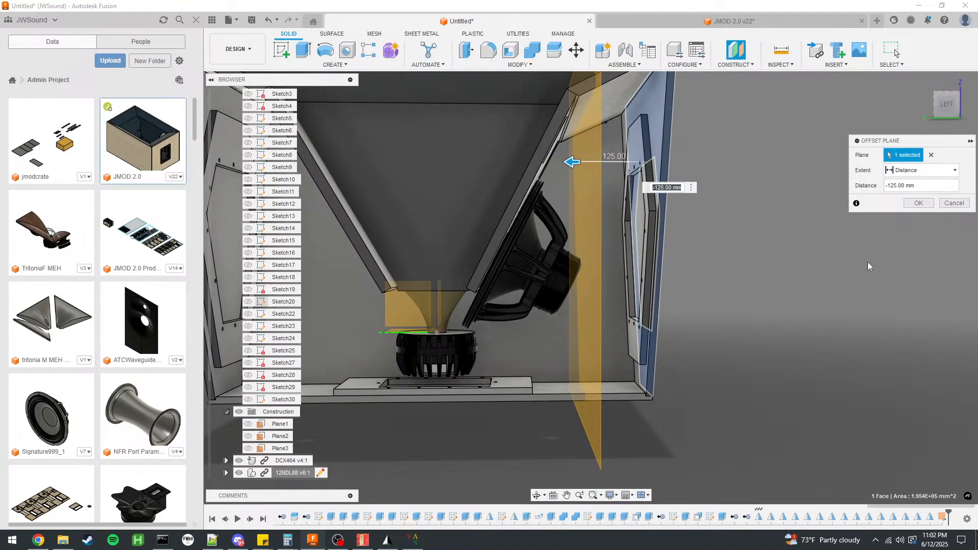
pyautogui.keyDown('shift'); pyautogui.moveTo(814, 265); pyautogui.dragTo(815, 264, button='middle'); pyautogui.keyUp('shift')
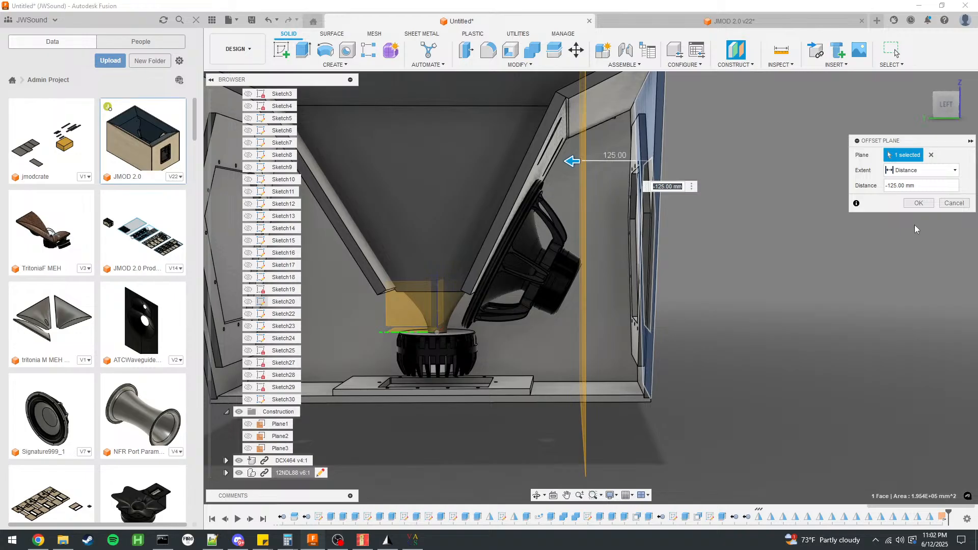
pyautogui.click(919, 203)
pyautogui.scroll(3, 629, 378)
pyautogui.keyDown('shift'); pyautogui.moveTo(613, 365); pyautogui.dragTo(547, 356, button='middle'); pyautogui.keyUp('shift')
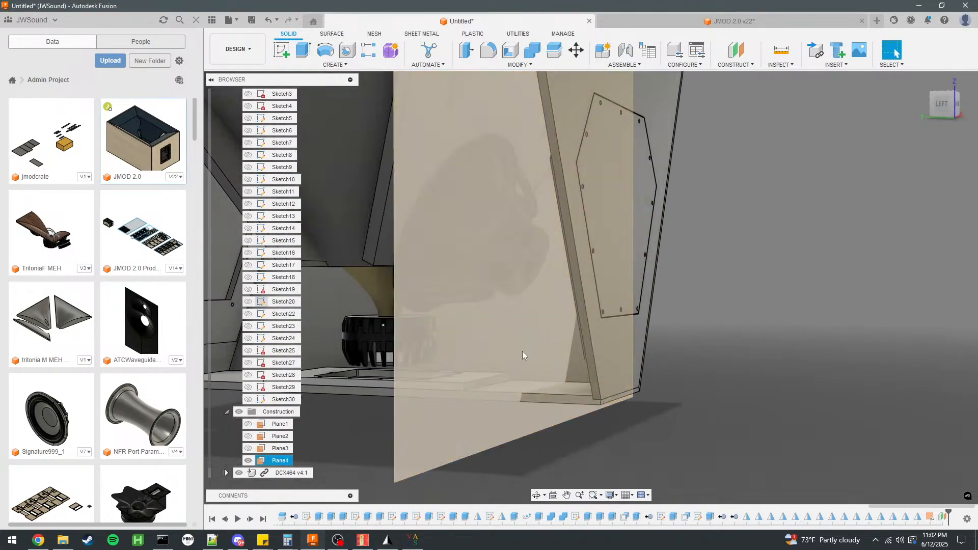
# Hide the Bottom Panel, Bottom Access Panel and Bottom Access Frame, and start a sketch on the offset plane behind the woofer.
pyautogui.click(497, 346)
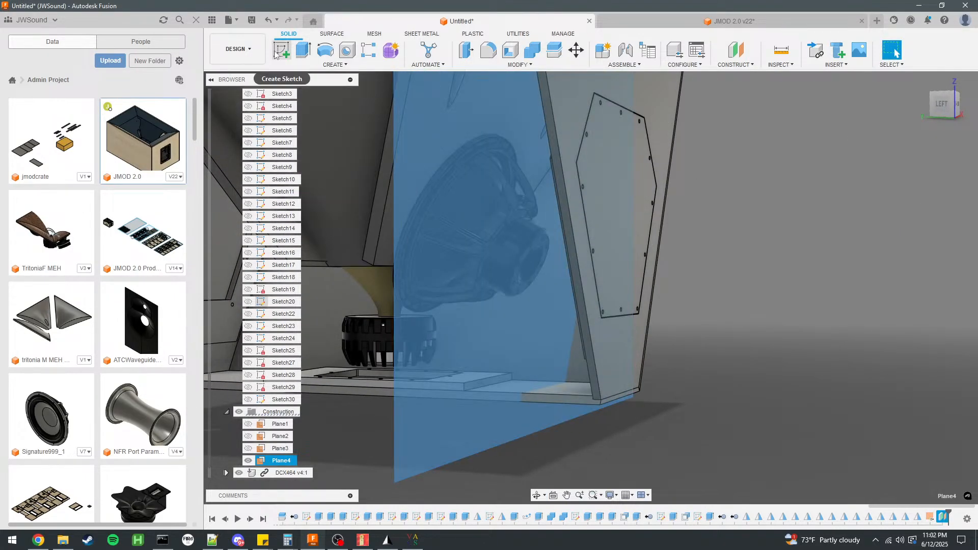
pyautogui.click(583, 277)
pyautogui.scroll(10, 268, 235)
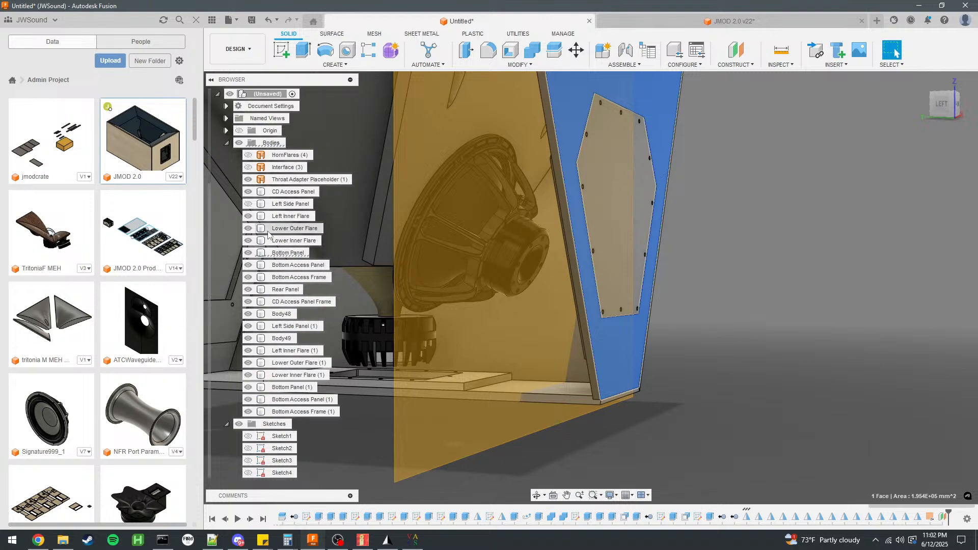
pyautogui.click(248, 254)
pyautogui.press('Escape')
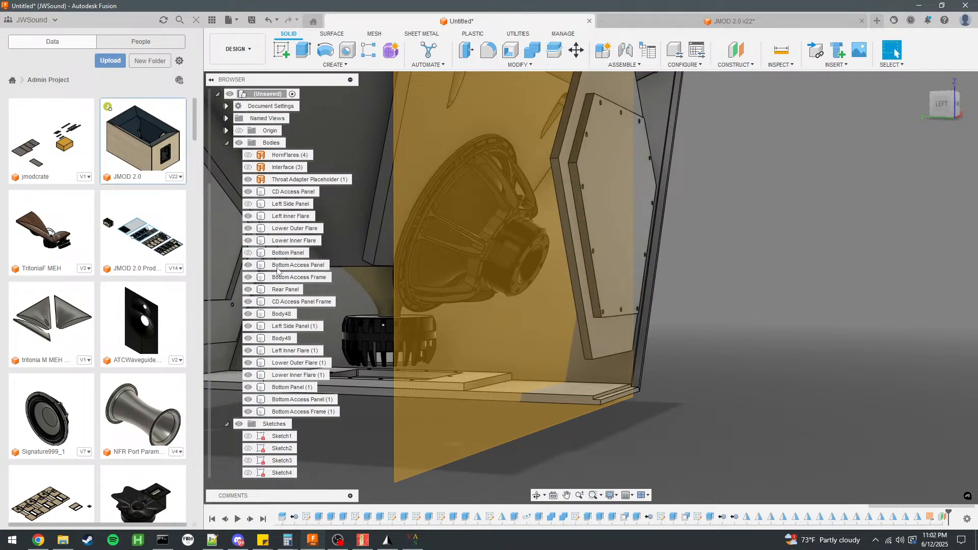
pyautogui.click(248, 266)
pyautogui.click(248, 278)
pyautogui.keyDown('shift'); pyautogui.moveTo(728, 266); pyautogui.dragTo(671, 279, button='middle'); pyautogui.keyUp('shift')
pyautogui.scroll(-4, 699, 283)
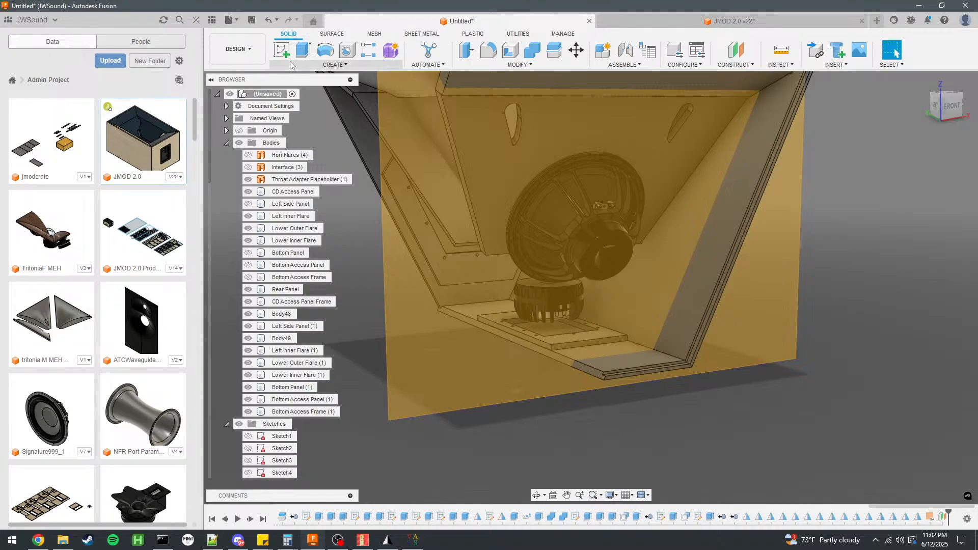
pyautogui.click(282, 51)
pyautogui.click(553, 313)
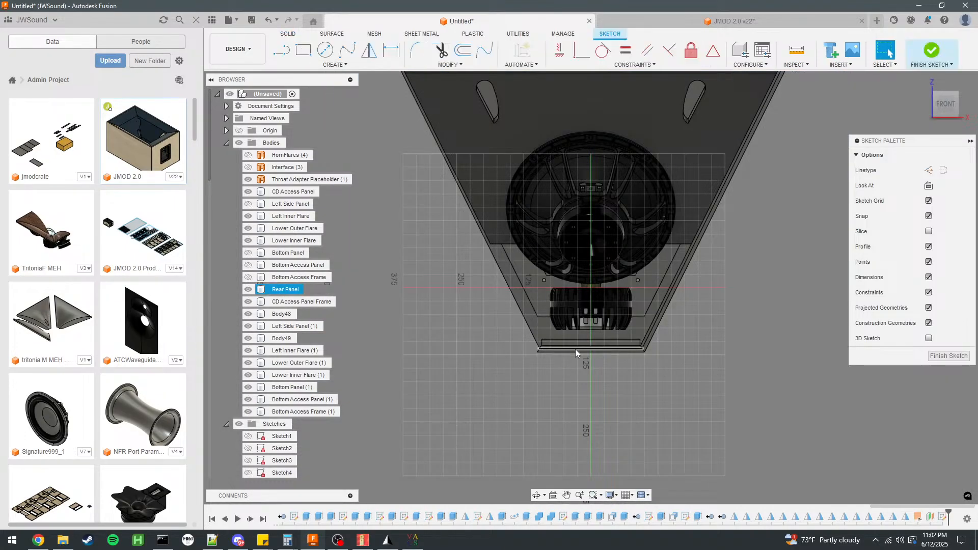
pyautogui.scroll(3, 692, 240)
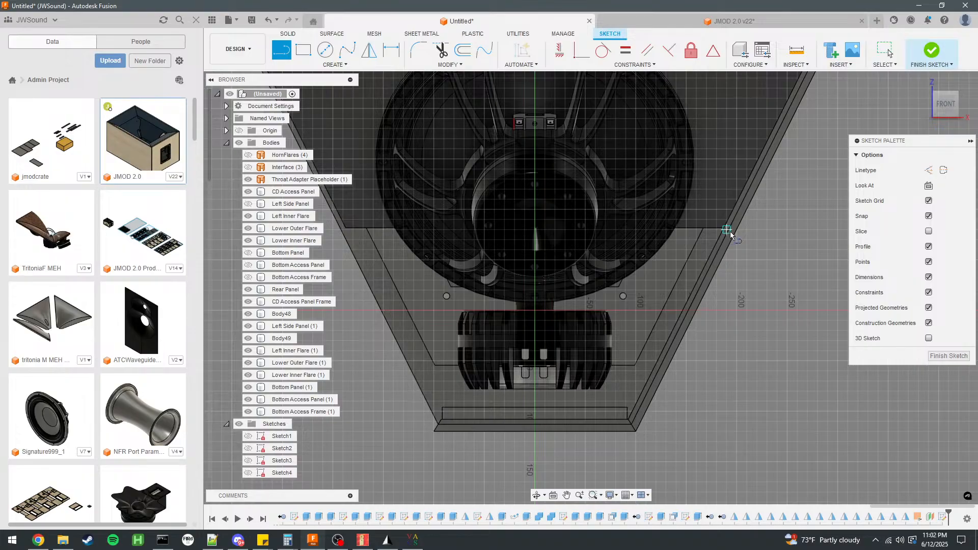
pyautogui.click(737, 230)
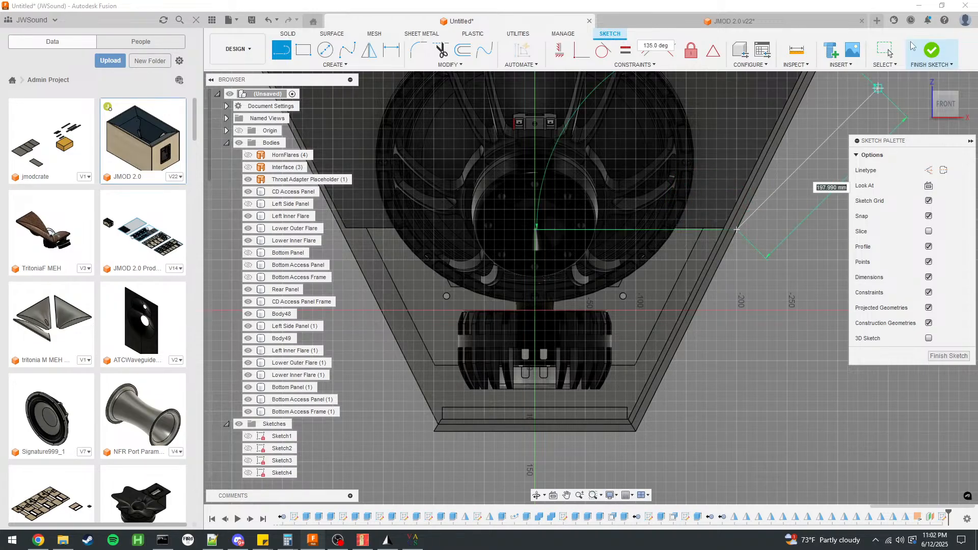
pyautogui.click(886, 49)
pyautogui.hotkey('ctrl', 'z')
pyautogui.scroll(3, 770, 317)
pyautogui.moveTo(770, 317)
pyautogui.keyDown('shift'); pyautogui.mouseDown(button='middle')
pyautogui.moveTo(786, 307)
pyautogui.moveTo(777, 305)
pyautogui.mouseUp(button='middle'); pyautogui.keyUp('shift')
pyautogui.click(699, 261)
# Sketch a stepped three-segment line about 254 mm long from outside the Left Side Panel (1), down beside the woofer, to the vertical centre axis.
pyautogui.click(285, 52)
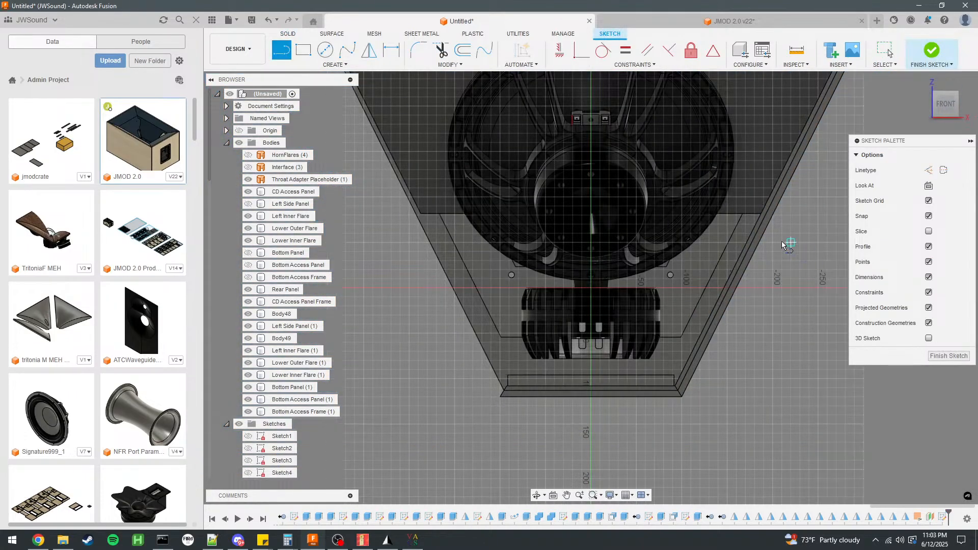
pyautogui.click(769, 237)
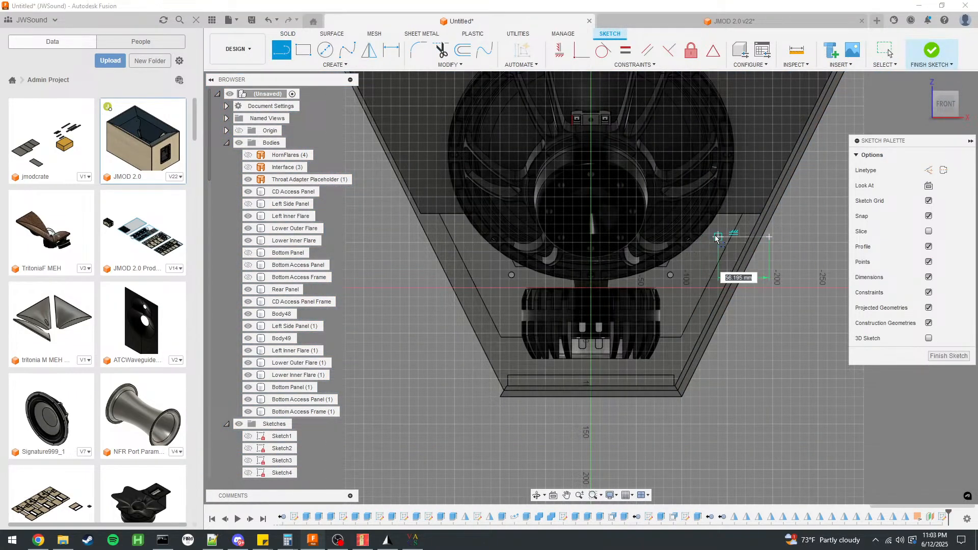
pyautogui.click(718, 237)
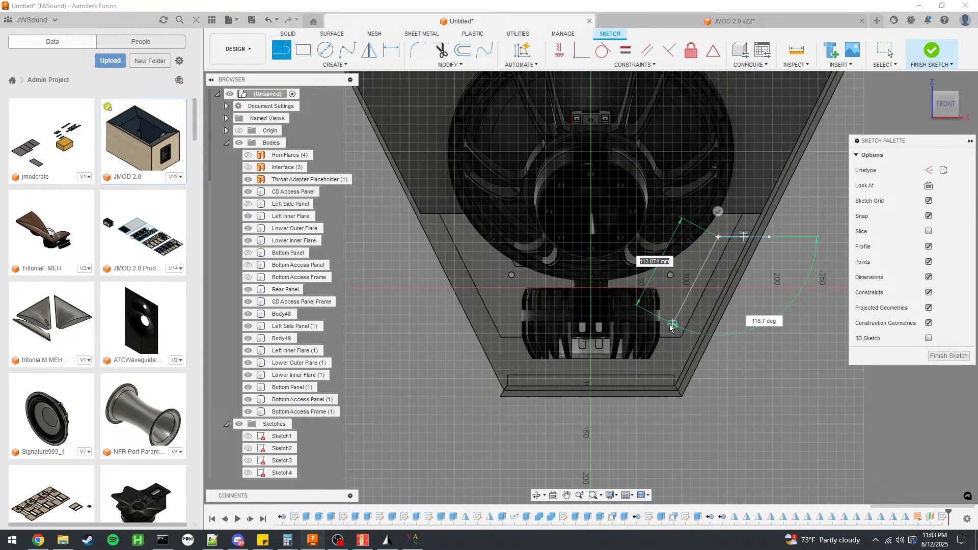
pyautogui.click(673, 324)
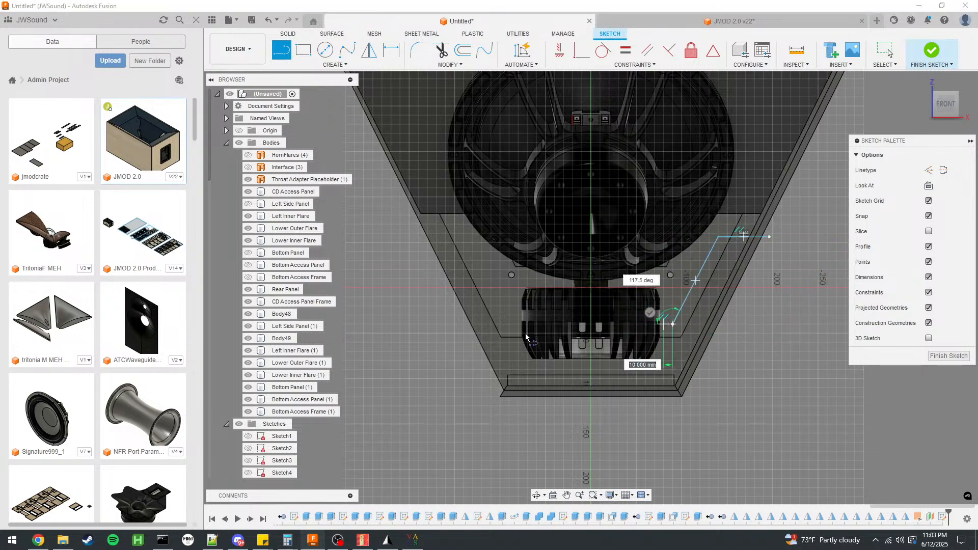
pyautogui.click(591, 324)
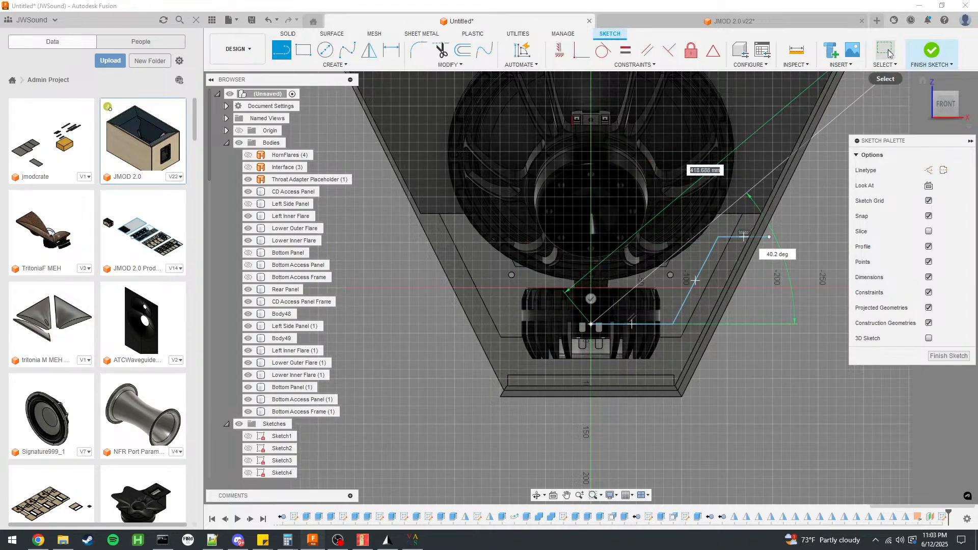
pyautogui.press('Escape')
# Draw a vertical construction line on the centre axis and mirror the three-segment line across it.
pyautogui.click(925, 173)
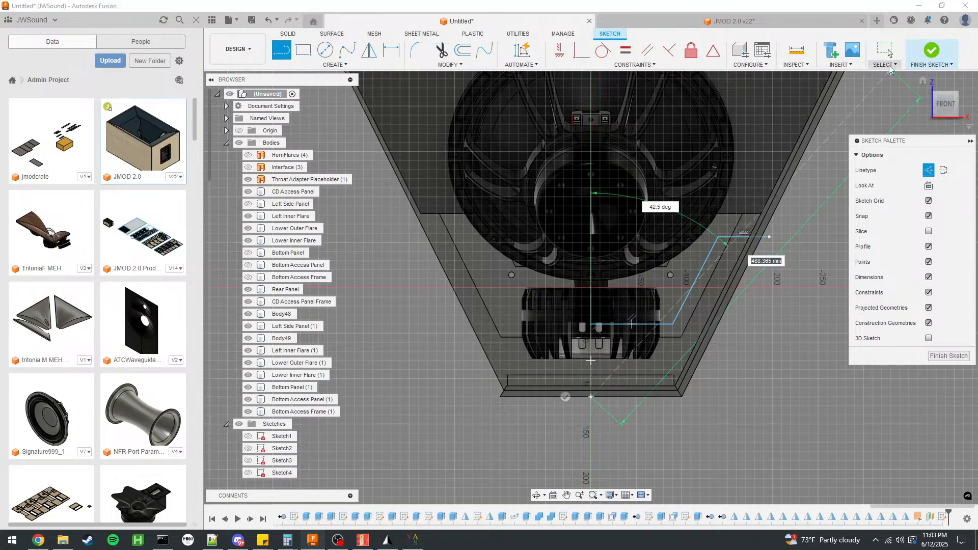
pyautogui.click(889, 66)
pyautogui.doubleClick(732, 237)
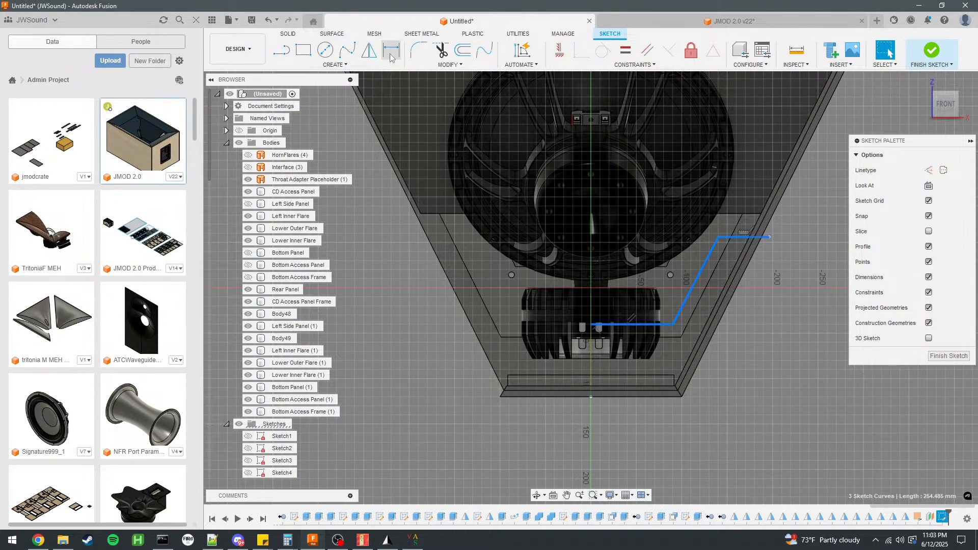
pyautogui.click(370, 51)
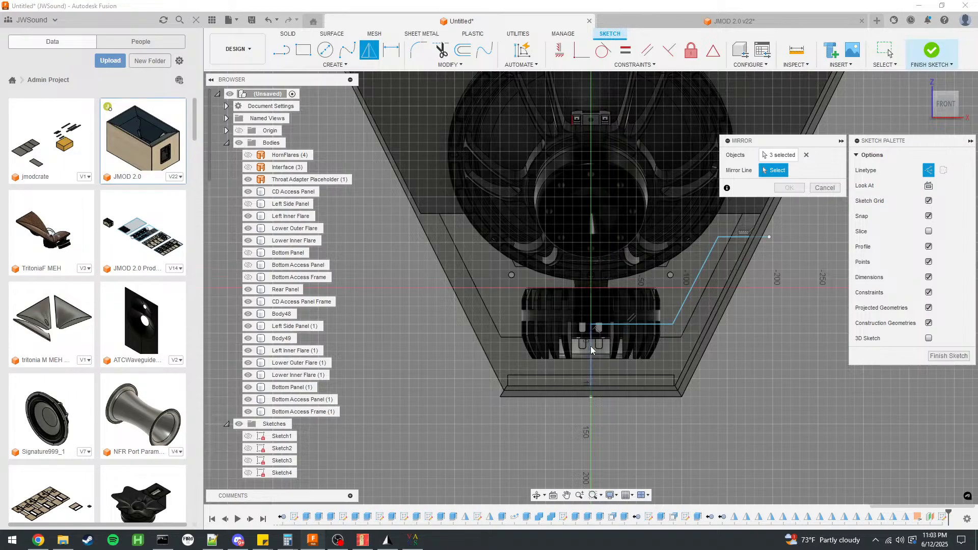
pyautogui.click(592, 350)
pyautogui.click(790, 188)
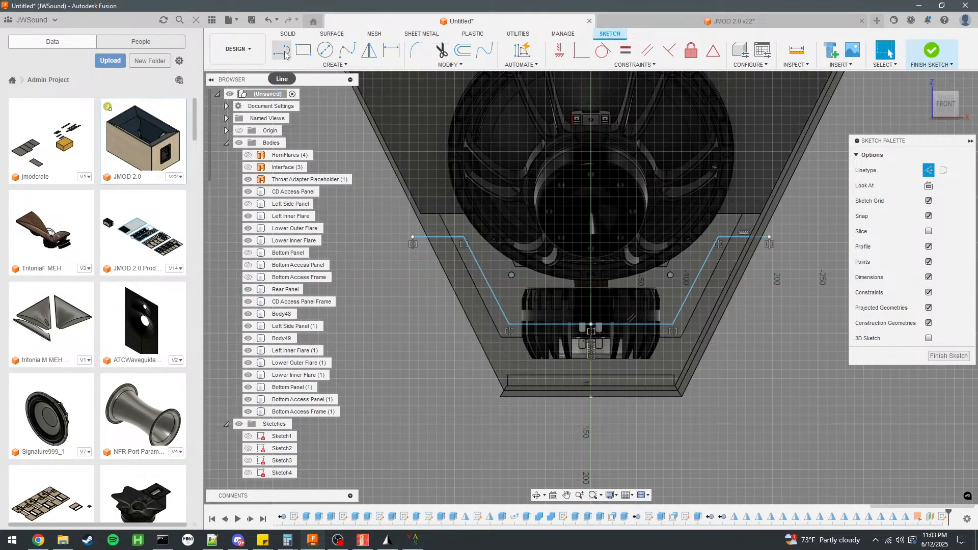
# Draw three solid lines outside the cabinet walls joining both ends of the mirrored outline, and finish the sketch.
pyautogui.click(413, 237)
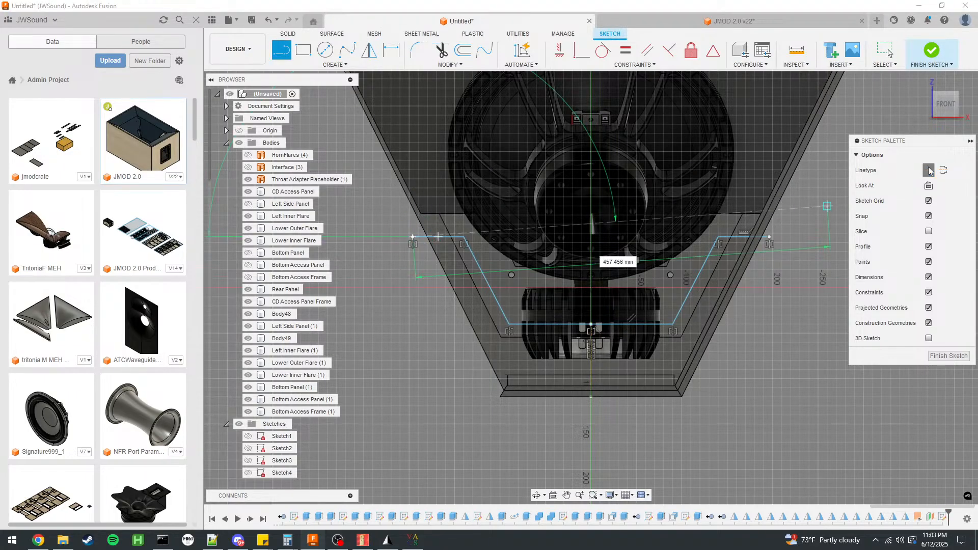
pyautogui.click(491, 424)
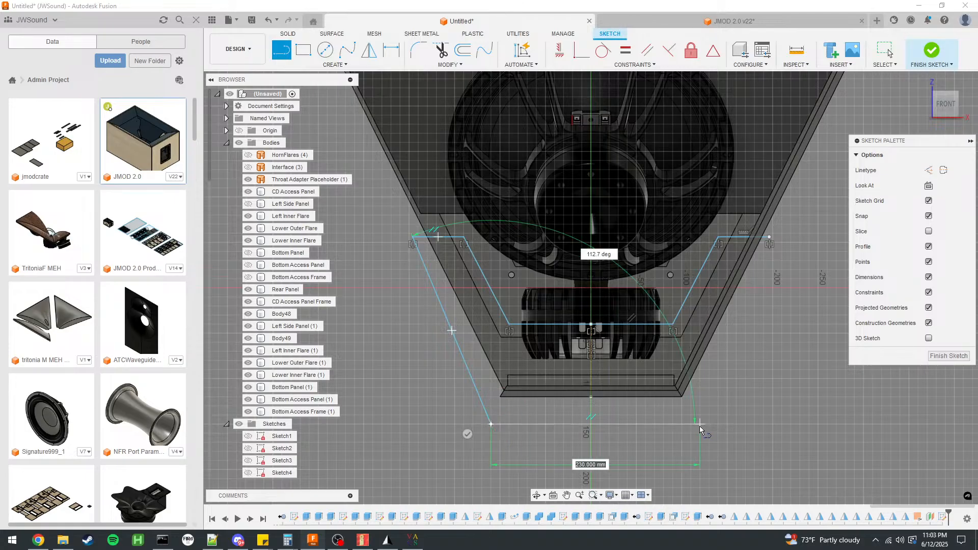
pyautogui.click(692, 424)
pyautogui.click(770, 237)
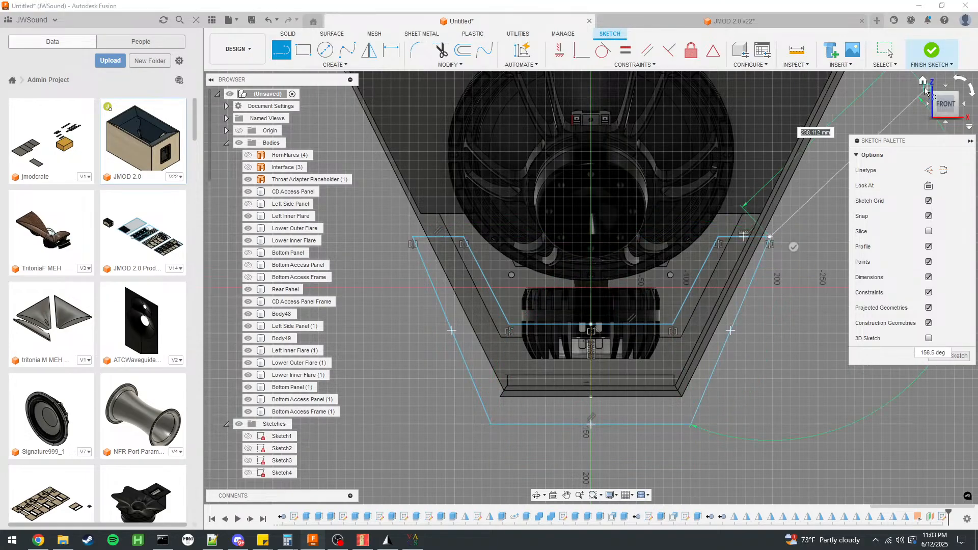
pyautogui.click(932, 50)
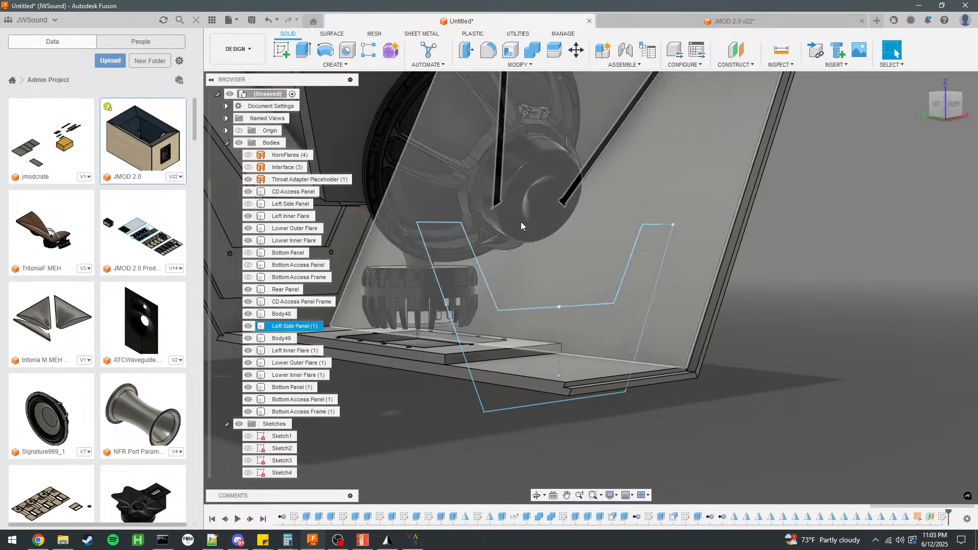
# Reopen the brace sketch, join the loose line ends at its upper outer corner to close the profile, and finish the sketch.
pyautogui.click(281, 50)
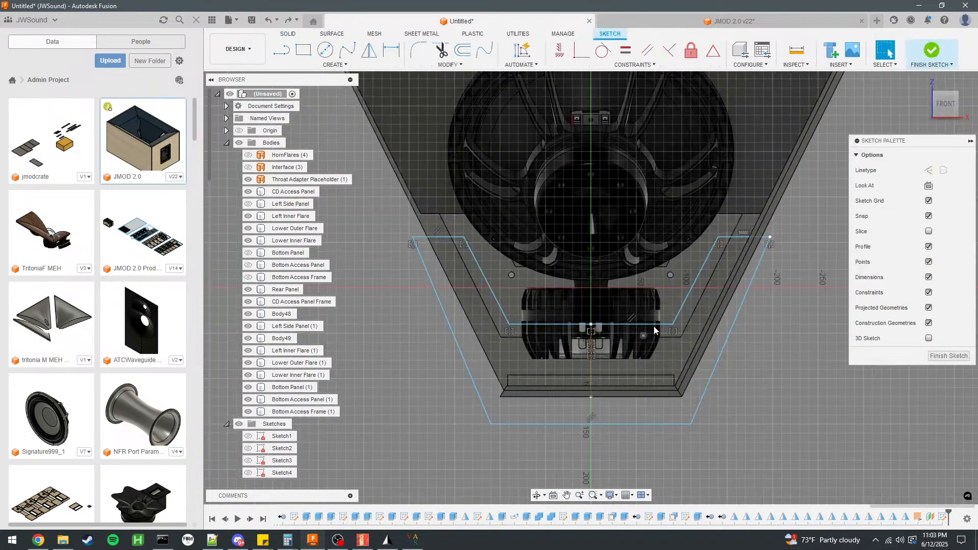
pyautogui.scroll(5, 775, 244)
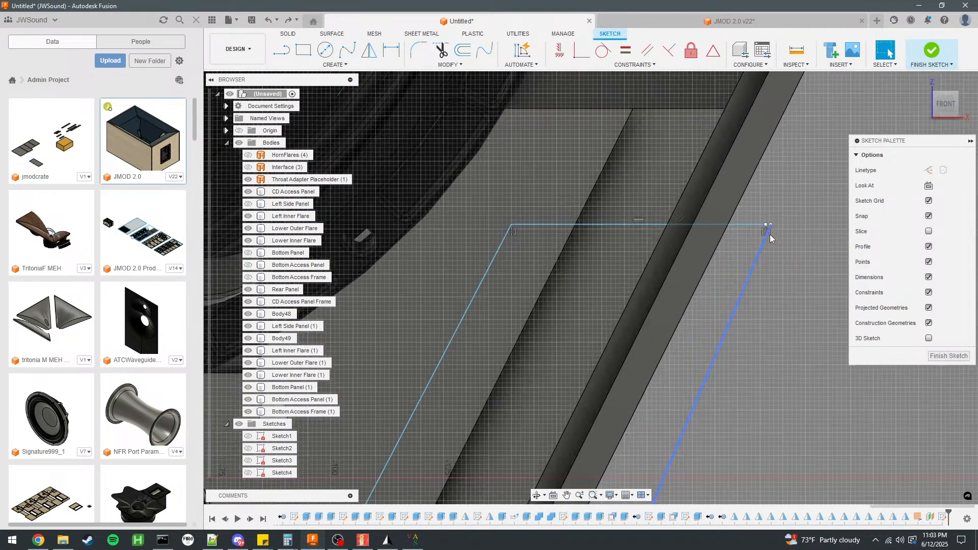
pyautogui.click(772, 219)
pyautogui.press('Escape')
pyautogui.scroll(-5, 779, 234)
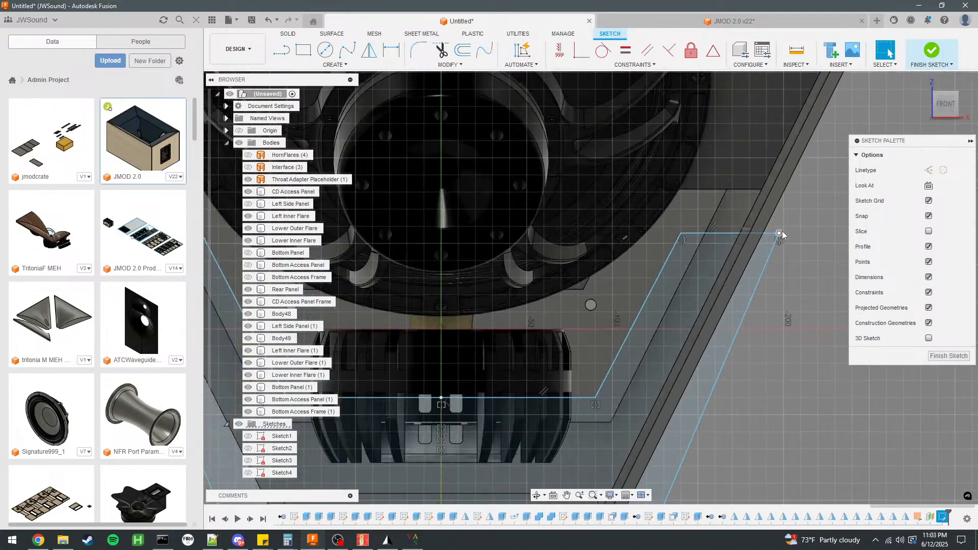
pyautogui.click(934, 54)
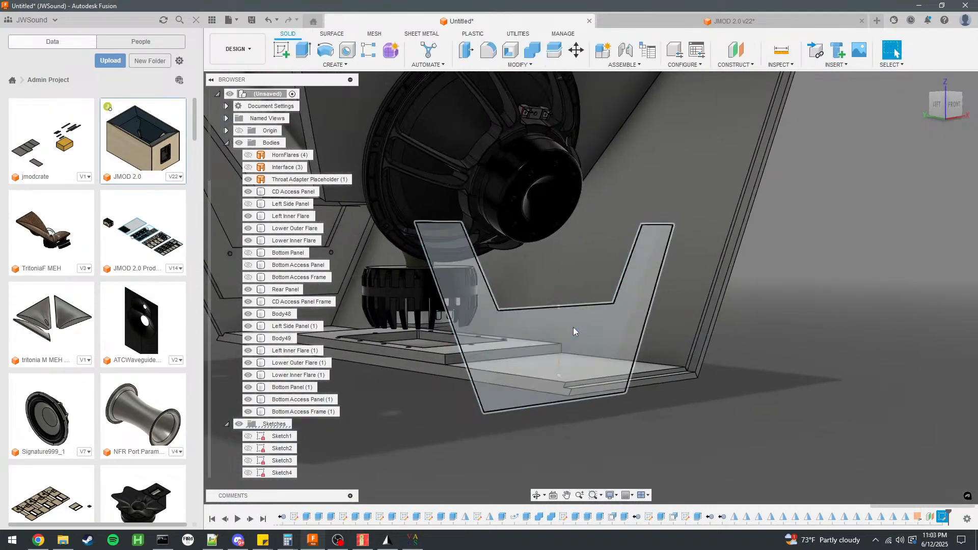
# Extrude the closed U-shaped profile -12 mm as a new body.
pyautogui.click(573, 327)
pyautogui.write('e-12')
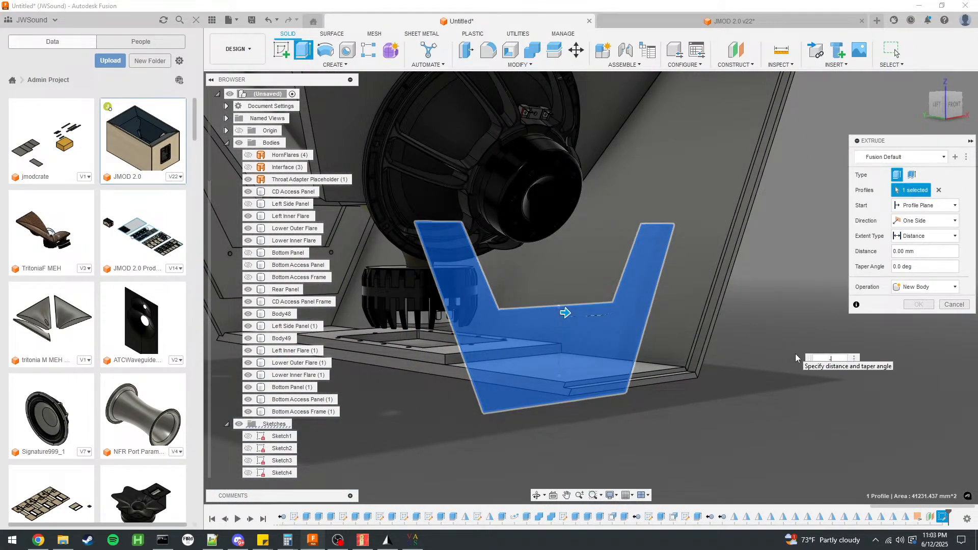
pyautogui.click(925, 287)
pyautogui.click(912, 332)
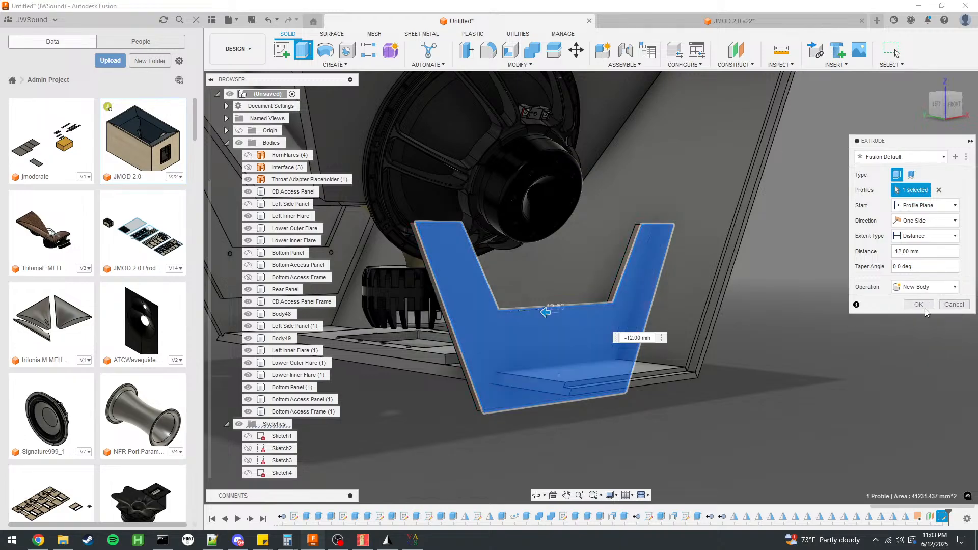
pyautogui.click(918, 304)
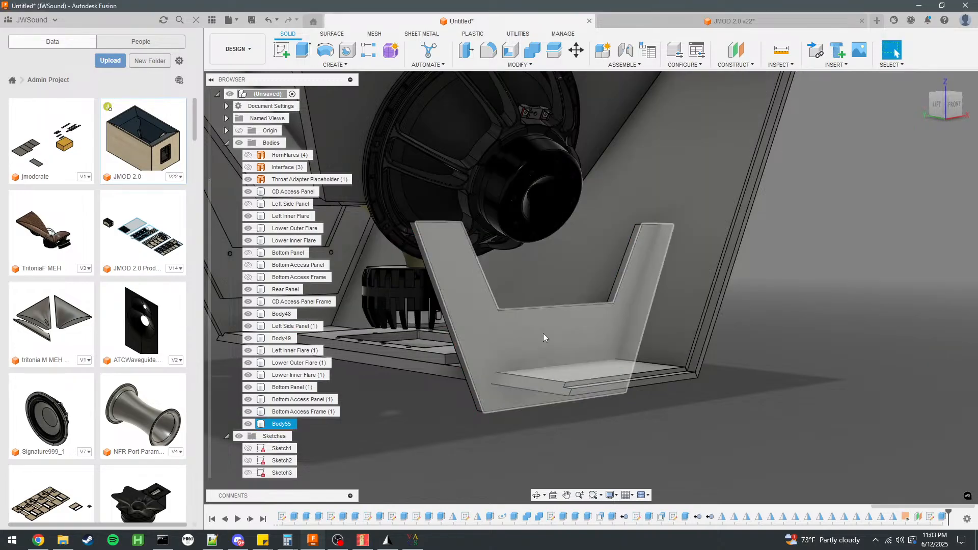
# Show the Left Side Panel again, keeping the Bottom Panel, Bottom Access Panel and Bottom Access Frame hidden.
pyautogui.click(248, 412)
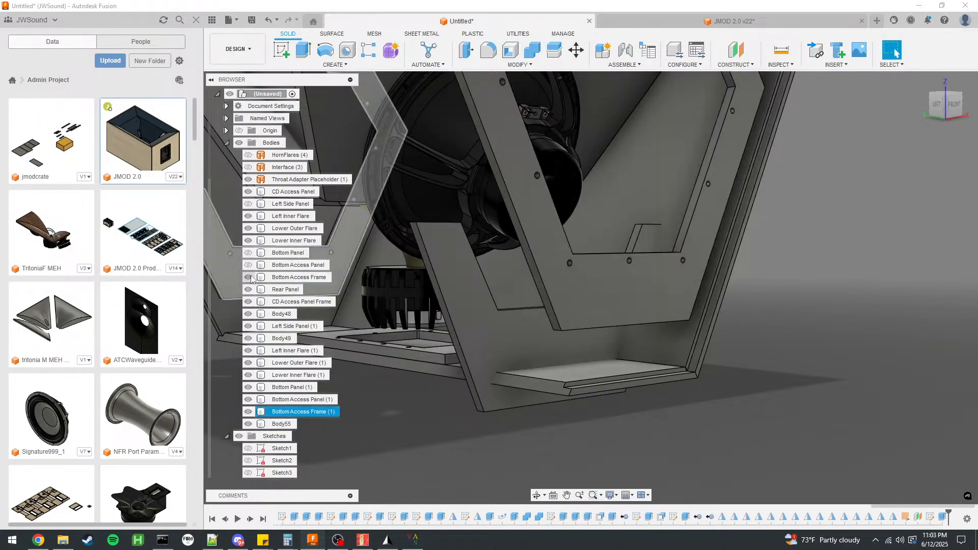
pyautogui.click(248, 204)
pyautogui.click(248, 252)
pyautogui.click(248, 265)
pyautogui.click(249, 277)
# Cut the U-shaped brace body with both side panels and the Rear Panel using Combine, keeping the tool bodies.
pyautogui.click(532, 51)
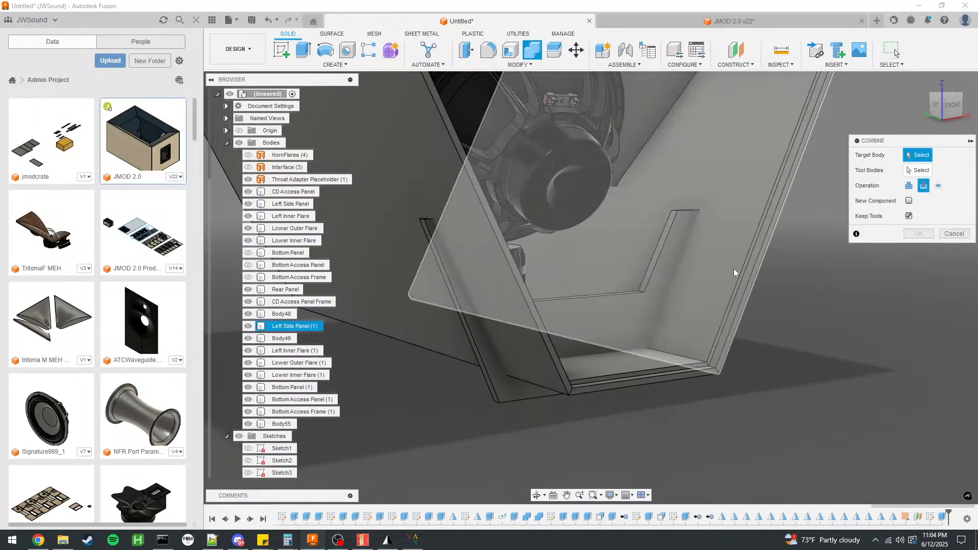
pyautogui.click(734, 268)
pyautogui.click(694, 268)
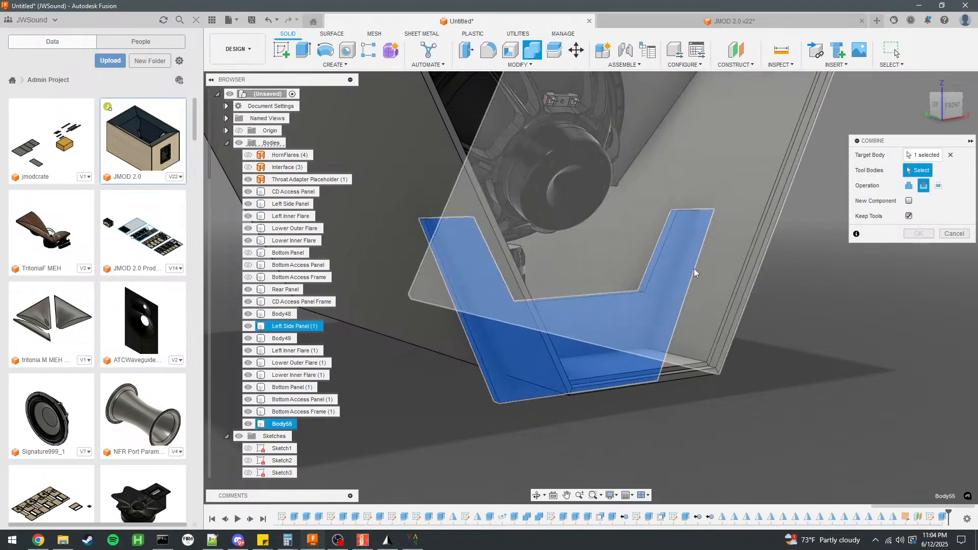
pyautogui.click(647, 368)
pyautogui.click(422, 192)
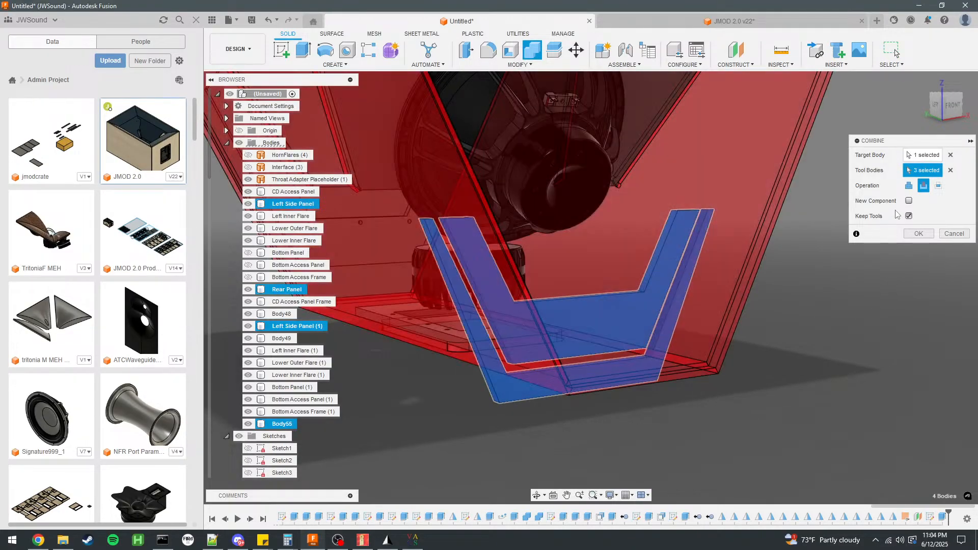
pyautogui.click(919, 234)
# Remove the leftover U-shaped offcut body outside the cabinet walls.
pyautogui.rightClick(279, 436)
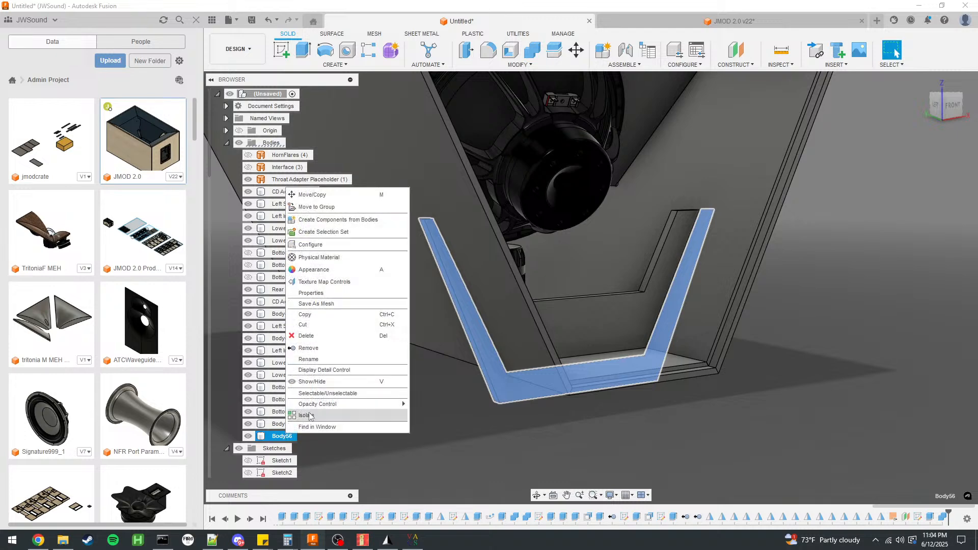
pyautogui.click(316, 350)
pyautogui.keyDown('shift'); pyautogui.moveTo(843, 360); pyautogui.dragTo(778, 367, button='middle'); pyautogui.keyUp('shift')
pyautogui.click(496, 334)
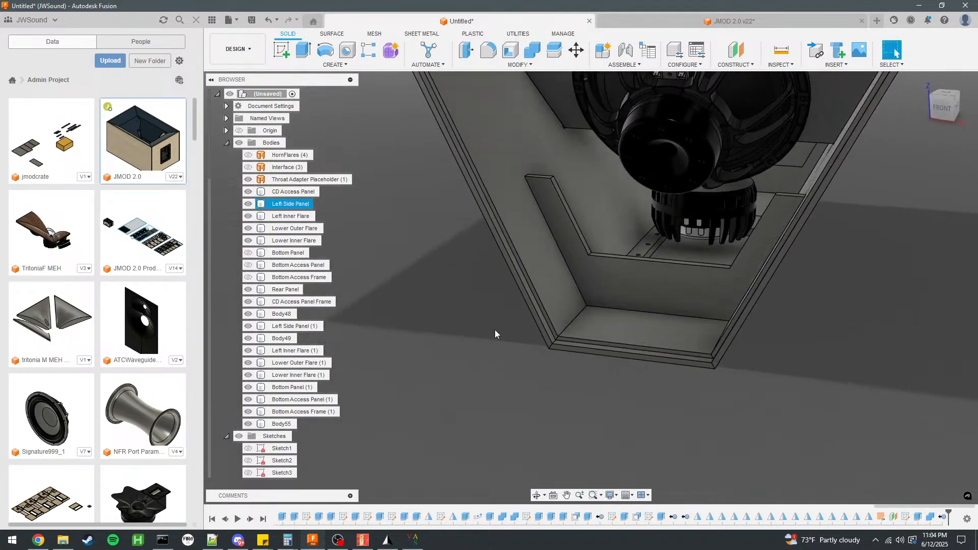
# Show the Bottom Access Frame, Bottom Access Panel and Bottom Panel, and hide the Left Side Panel to expose the brace inside the cabinet.
pyautogui.click(248, 277)
pyautogui.click(248, 265)
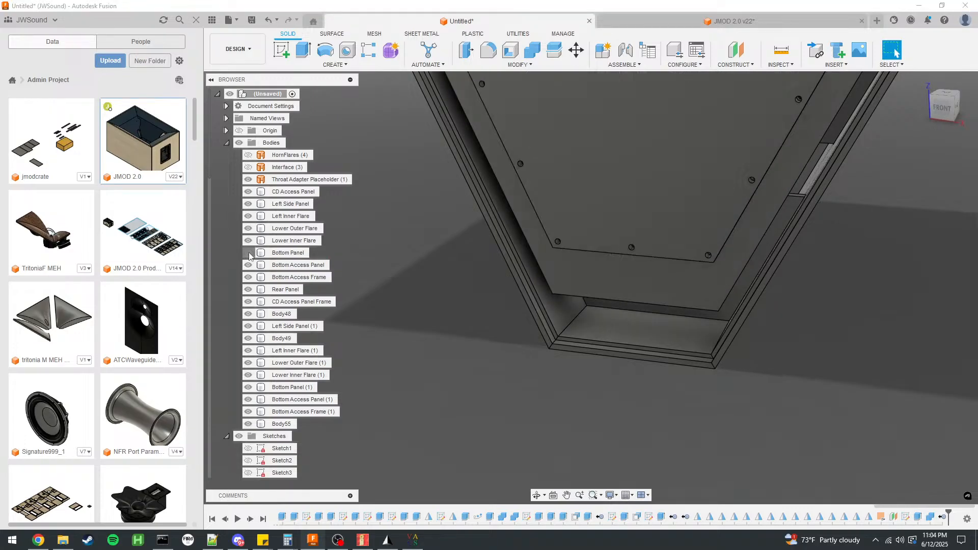
pyautogui.click(248, 253)
pyautogui.keyDown('shift'); pyautogui.moveTo(453, 301); pyautogui.dragTo(478, 260, button='middle'); pyautogui.keyUp('shift')
pyautogui.click(249, 204)
pyautogui.keyDown('shift'); pyautogui.moveTo(711, 306); pyautogui.dragTo(726, 303, button='middle'); pyautogui.keyUp('shift')
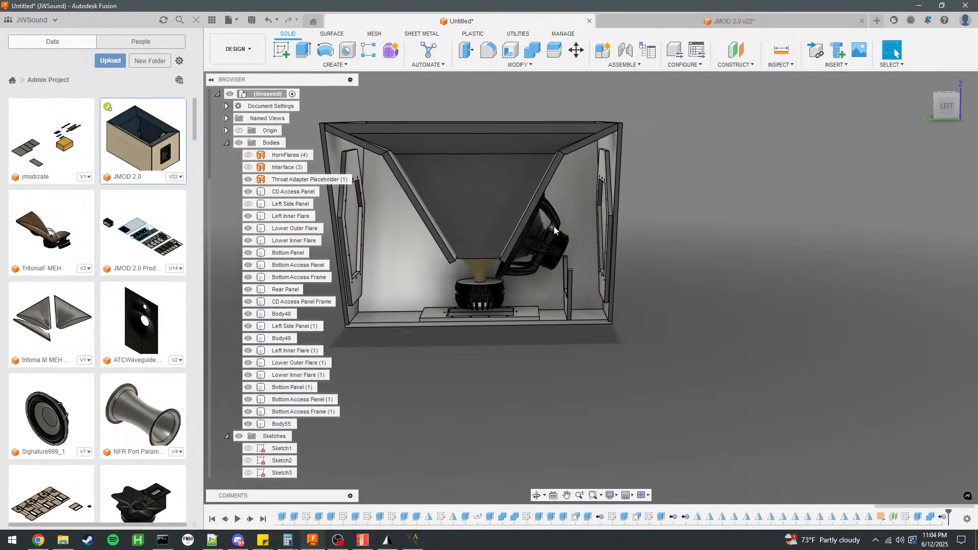
# Extend the upright legs of the U-shaped brace by offsetting their top end face 100 mm upward.
pyautogui.scroll(2, 552, 228)
pyautogui.moveTo(569, 197)
pyautogui.keyDown('shift'); pyautogui.mouseDown(button='middle')
pyautogui.moveTo(494, 198)
pyautogui.moveTo(594, 207)
pyautogui.moveTo(566, 196)
pyautogui.mouseUp(button='middle'); pyautogui.keyUp('shift')
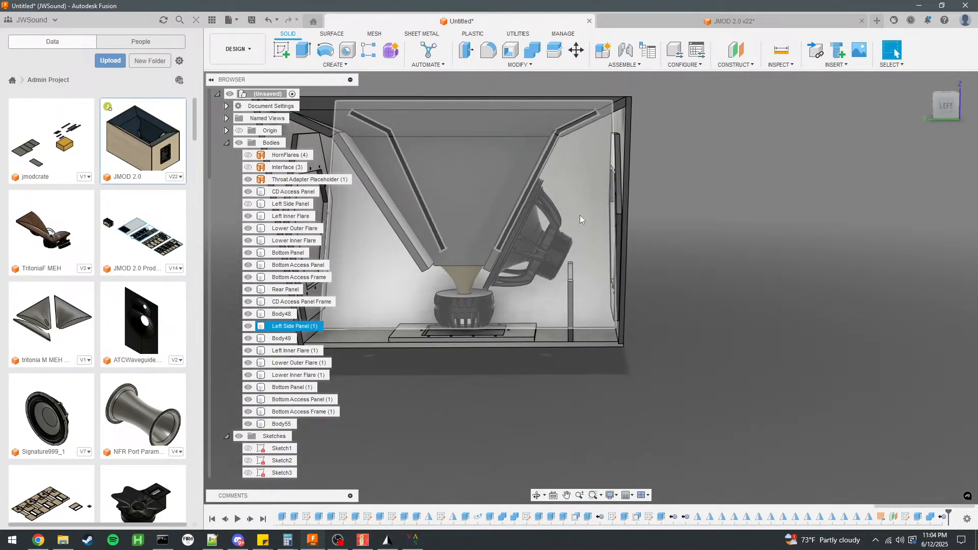
pyautogui.scroll(3, 584, 194)
pyautogui.keyDown('shift'); pyautogui.moveTo(583, 236); pyautogui.dragTo(577, 303, button='middle'); pyautogui.keyUp('shift')
pyautogui.scroll(3, 550, 303)
pyautogui.scroll(2, 552, 304)
pyautogui.click(473, 49)
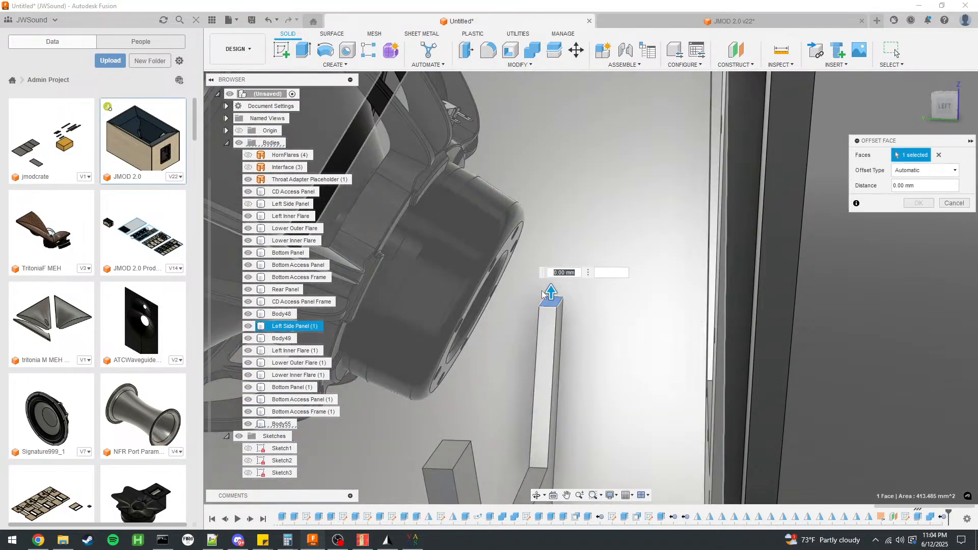
pyautogui.moveTo(553, 275); pyautogui.dragTo(551, 148)
pyautogui.scroll(-3, 533, 236)
pyautogui.scroll(-8, 533, 237)
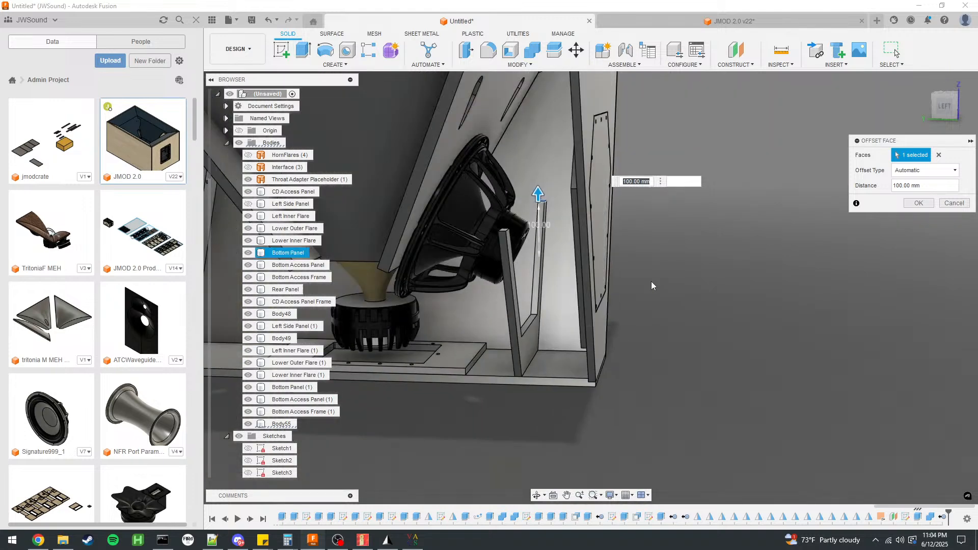
pyautogui.keyDown('shift'); pyautogui.moveTo(706, 290); pyautogui.dragTo(691, 324, button='middle'); pyautogui.keyUp('shift')
pyautogui.press('Return')
# Hide the Bottom Access Panel and offset the two inner leg faces of the U-shaped brace by 10 mm.
pyautogui.scroll(6, 595, 281)
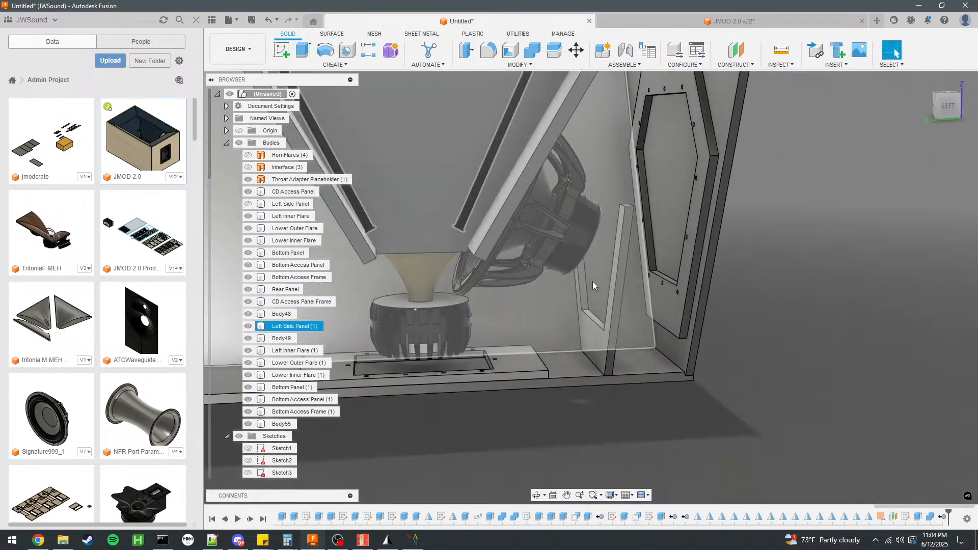
pyautogui.click(583, 289)
pyautogui.keyDown('shift'); pyautogui.moveTo(606, 296); pyautogui.dragTo(484, 277, button='middle'); pyautogui.keyUp('shift')
pyautogui.click(248, 265)
pyautogui.keyDown('shift'); pyautogui.moveTo(611, 272); pyautogui.dragTo(515, 286, button='middle'); pyautogui.keyUp('shift')
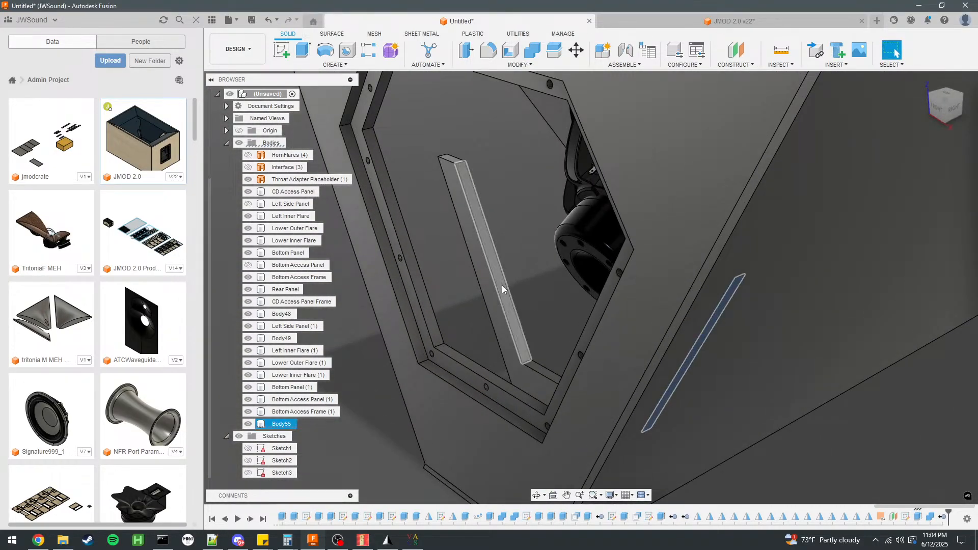
pyautogui.click(466, 49)
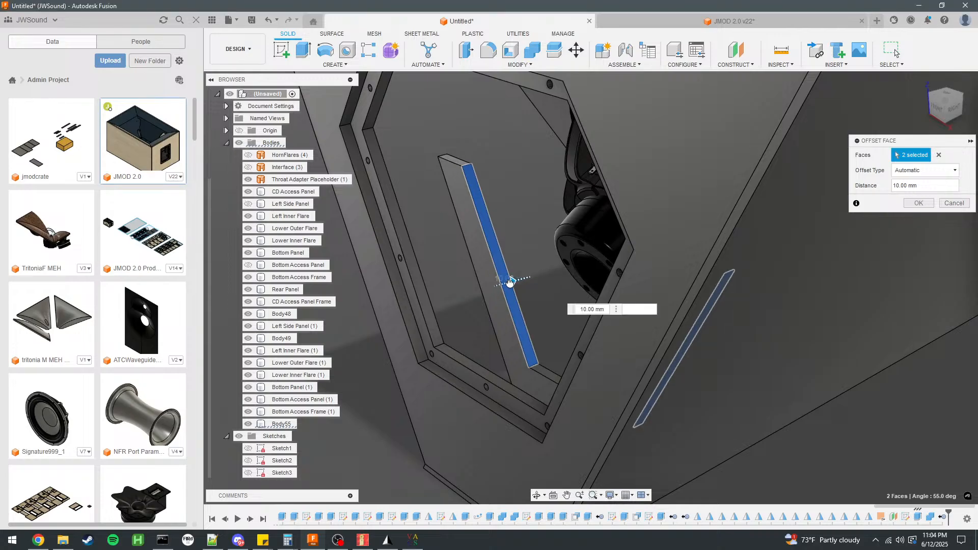
pyautogui.click(919, 204)
# Examine the U-shaped brace's fit beside the woofer and against the surrounding cabinet panels.
pyautogui.scroll(-3, 520, 277)
pyautogui.keyDown('shift'); pyautogui.moveTo(521, 277); pyautogui.dragTo(662, 256, button='middle'); pyautogui.keyUp('shift')
pyautogui.click(569, 194)
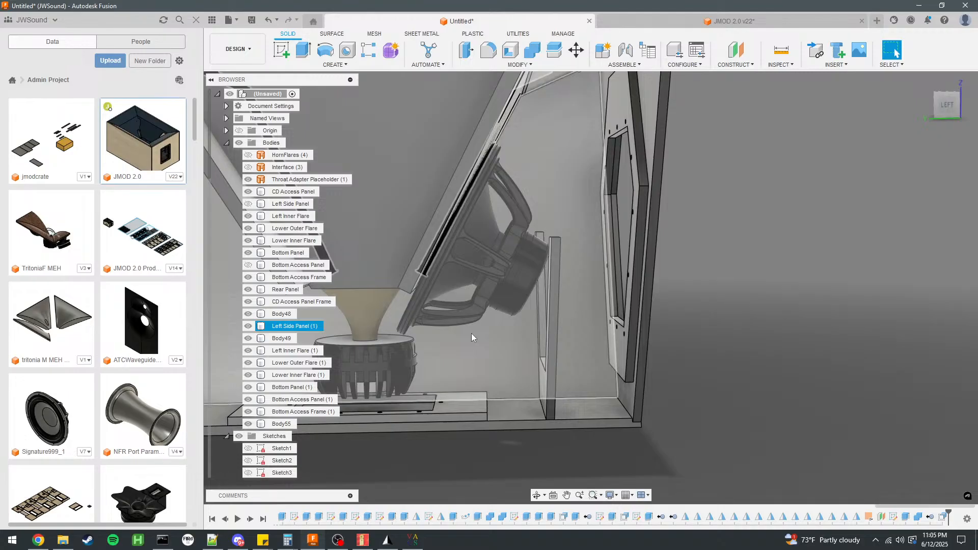
pyautogui.click(542, 309)
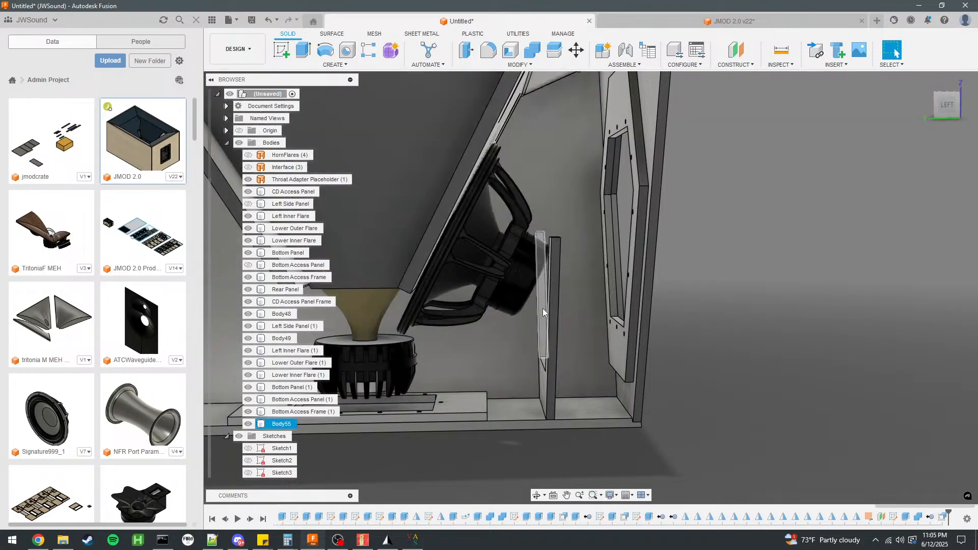
pyautogui.scroll(-3, 601, 222)
pyautogui.scroll(-2, 742, 243)
pyautogui.scroll(4, 617, 235)
pyautogui.scroll(-1, 768, 215)
pyautogui.scroll(2, 750, 239)
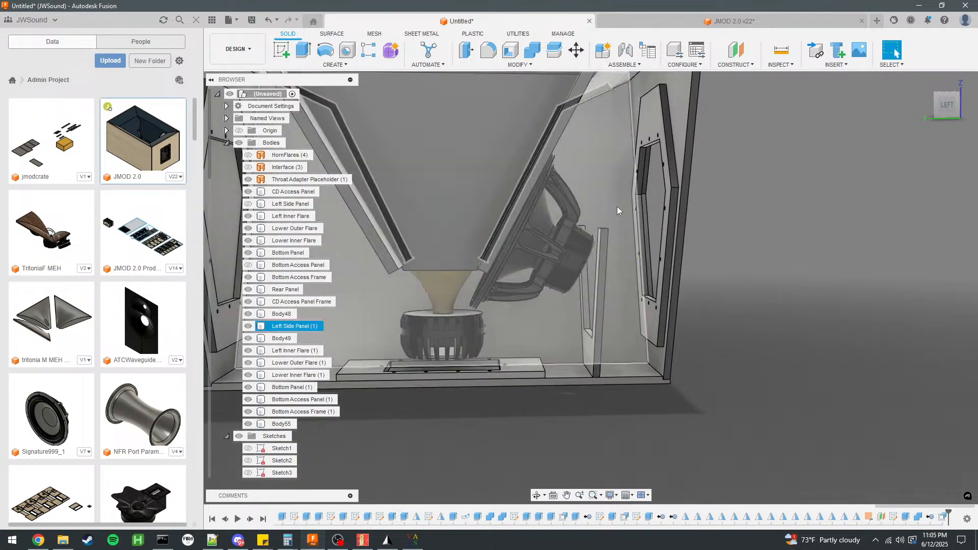
pyautogui.keyDown('shift'); pyautogui.moveTo(613, 157); pyautogui.dragTo(660, 327, button='middle'); pyautogui.keyUp('shift')
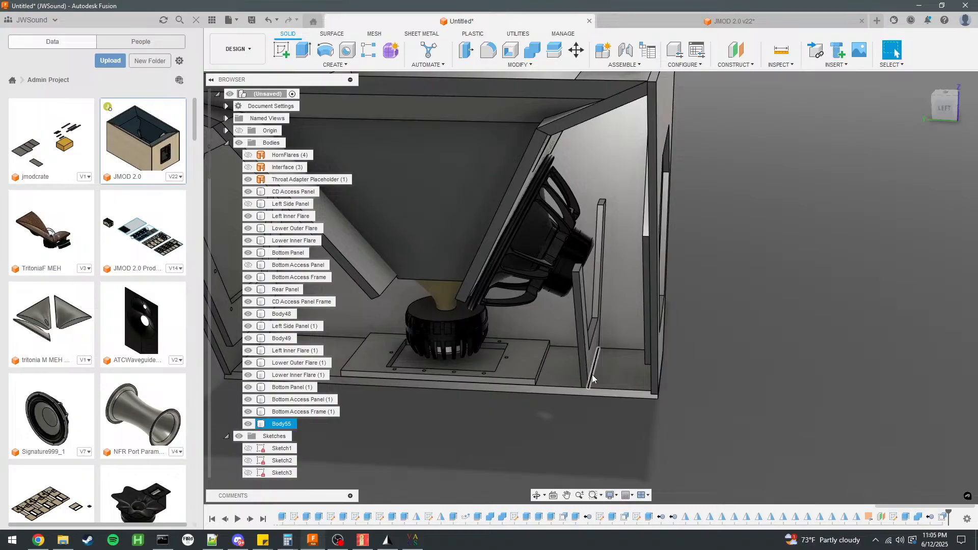
pyautogui.click(594, 293)
pyautogui.click(587, 408)
pyautogui.click(592, 285)
pyautogui.scroll(-3, 685, 299)
pyautogui.scroll(3, 515, 258)
pyautogui.keyDown('shift'); pyautogui.moveTo(576, 285); pyautogui.dragTo(613, 293, button='middle'); pyautogui.keyUp('shift')
pyautogui.click(895, 53)
pyautogui.scroll(-10, 285, 418)
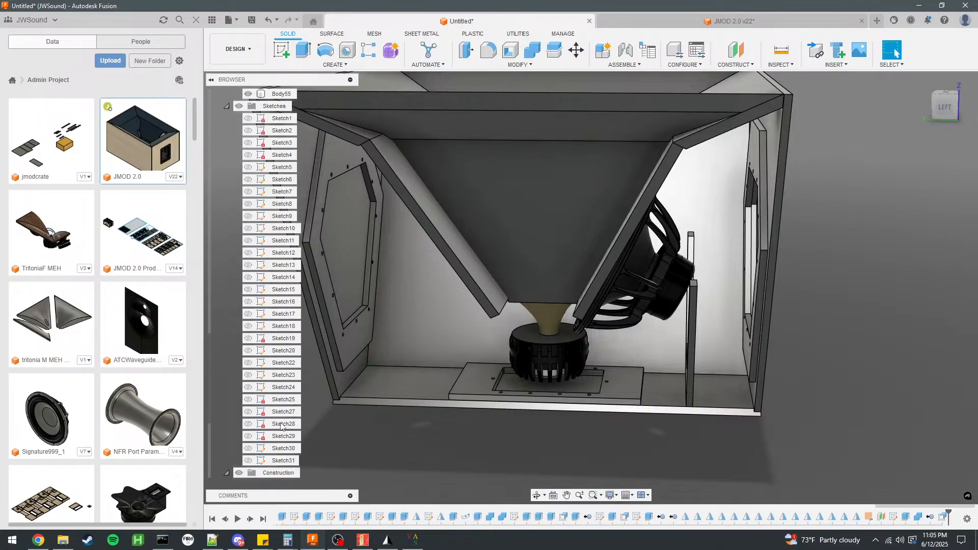
pyautogui.scroll(10, 286, 422)
pyautogui.scroll(-3, 774, 304)
pyautogui.scroll(2, 744, 297)
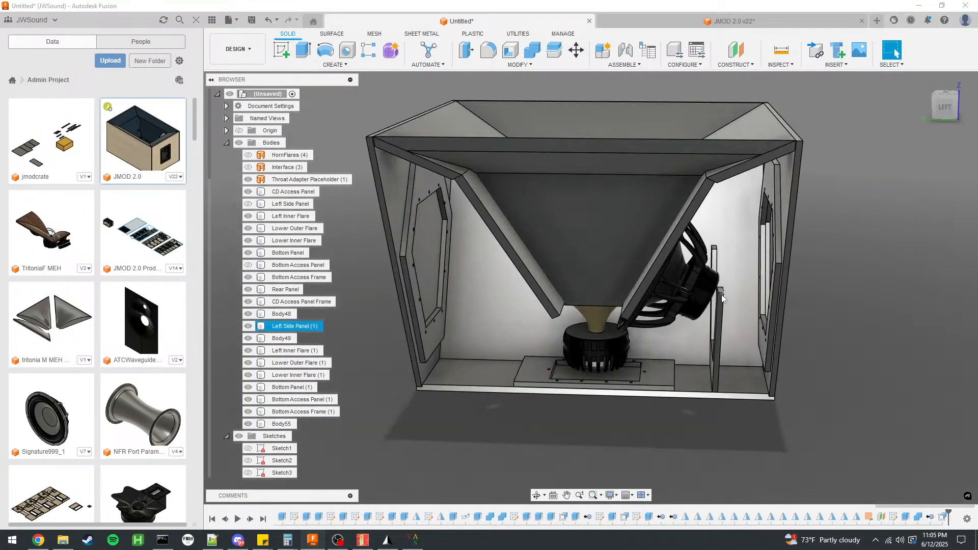
# Inspect the cabinet from several sides, checking the brace, access openings, inner flares and compression driver area.
pyautogui.keyDown('shift'); pyautogui.moveTo(797, 275); pyautogui.dragTo(688, 252, button='middle'); pyautogui.keyUp('shift')
pyautogui.keyDown('shift'); pyautogui.moveTo(747, 271); pyautogui.dragTo(744, 272, button='middle'); pyautogui.keyUp('shift')
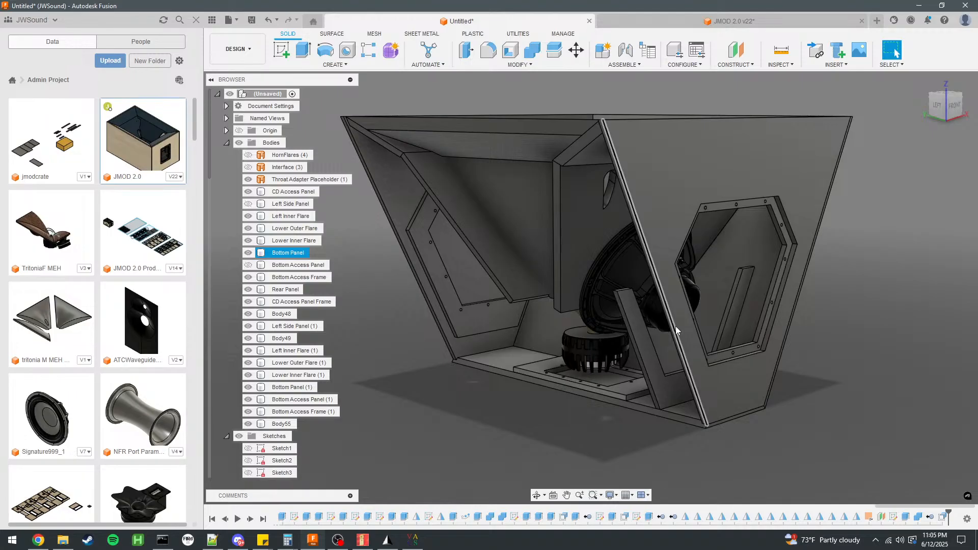
pyautogui.scroll(-3, 449, 302)
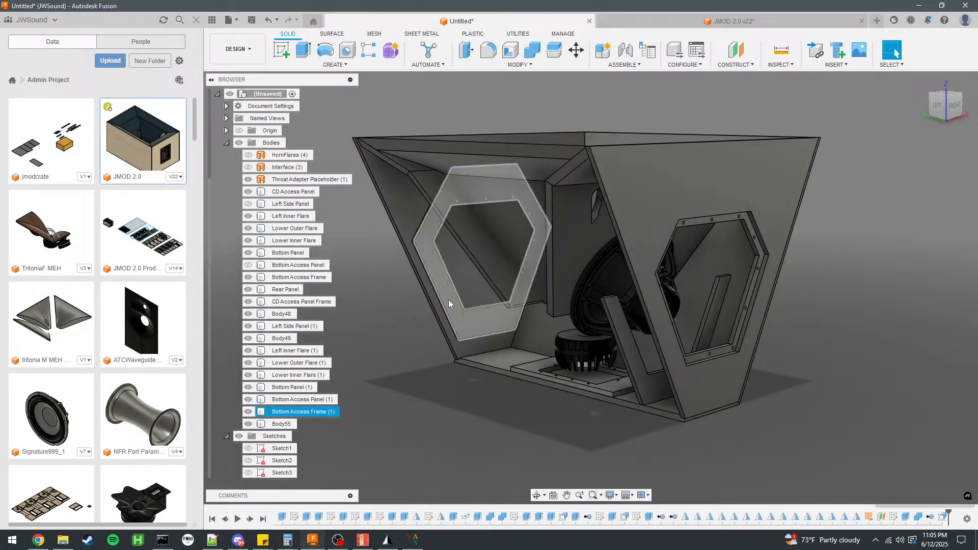
pyautogui.scroll(4, 534, 347)
pyautogui.moveTo(489, 313)
pyautogui.keyDown('shift'); pyautogui.mouseDown(button='middle')
pyautogui.moveTo(566, 306)
pyautogui.moveTo(506, 305)
pyautogui.moveTo(523, 320)
pyautogui.moveTo(548, 308)
pyautogui.moveTo(481, 314)
pyautogui.mouseUp(button='middle'); pyautogui.keyUp('shift')
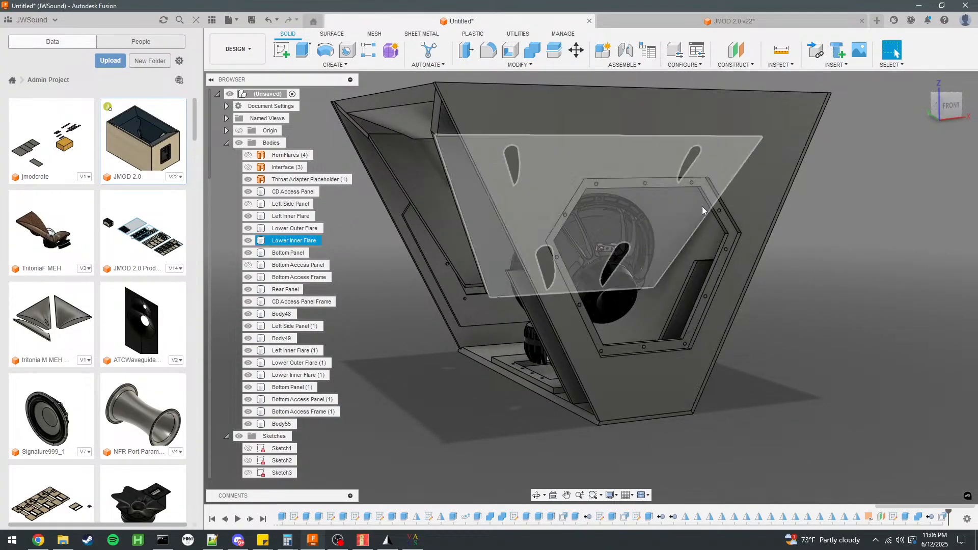
pyautogui.keyDown('shift'); pyautogui.moveTo(627, 265); pyautogui.dragTo(622, 186, button='middle'); pyautogui.keyUp('shift')
pyautogui.scroll(3, 568, 206)
pyautogui.keyDown('shift'); pyautogui.moveTo(567, 206); pyautogui.dragTo(660, 128, button='middle'); pyautogui.keyUp('shift')
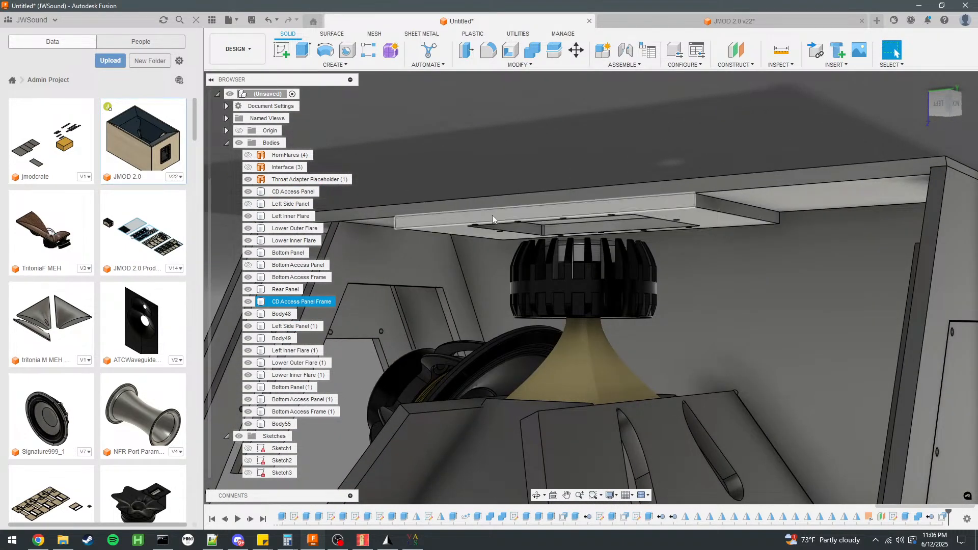
pyautogui.scroll(-3, 513, 218)
pyautogui.keyDown('shift'); pyautogui.moveTo(623, 200); pyautogui.dragTo(612, 258, button='middle'); pyautogui.keyUp('shift')
pyautogui.keyDown('shift'); pyautogui.moveTo(690, 275); pyautogui.dragTo(665, 291, button='middle'); pyautogui.keyUp('shift')
pyautogui.keyDown('shift'); pyautogui.moveTo(657, 241); pyautogui.dragTo(679, 258, button='middle'); pyautogui.keyUp('shift')
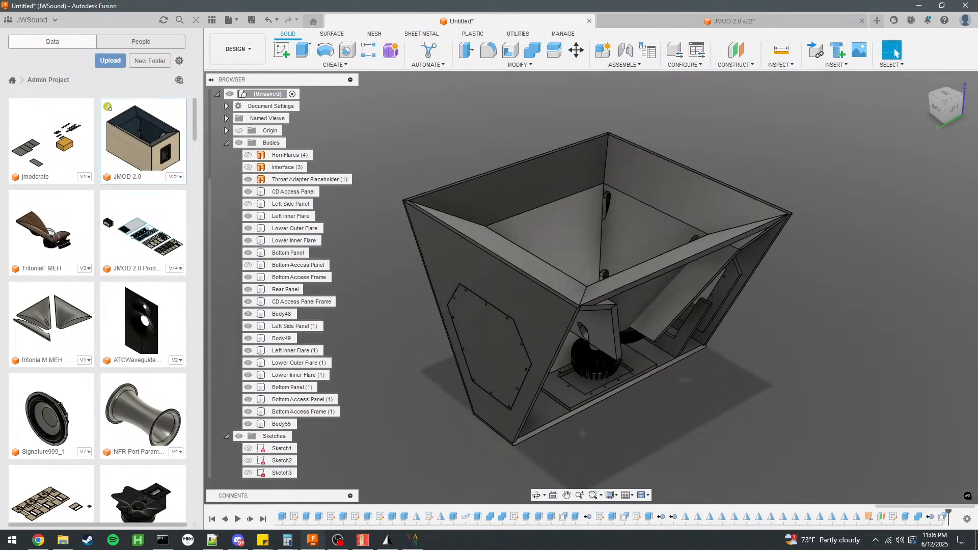